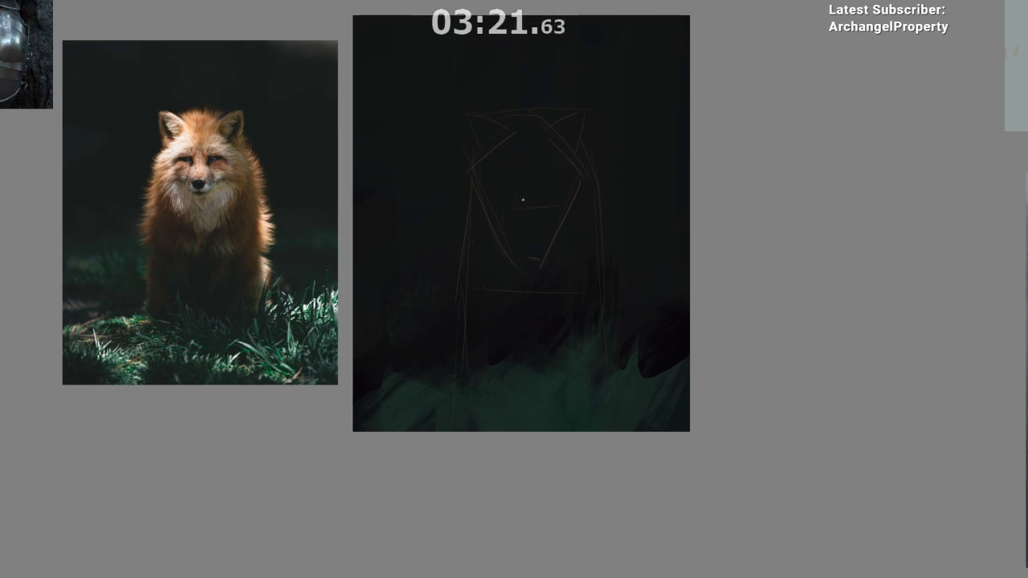
# - Sketch thin horizontal guidelines across the fox's face for the eye line and the nose line
pyautogui.moveTo(505, 253); pyautogui.dragTo(494, 253)
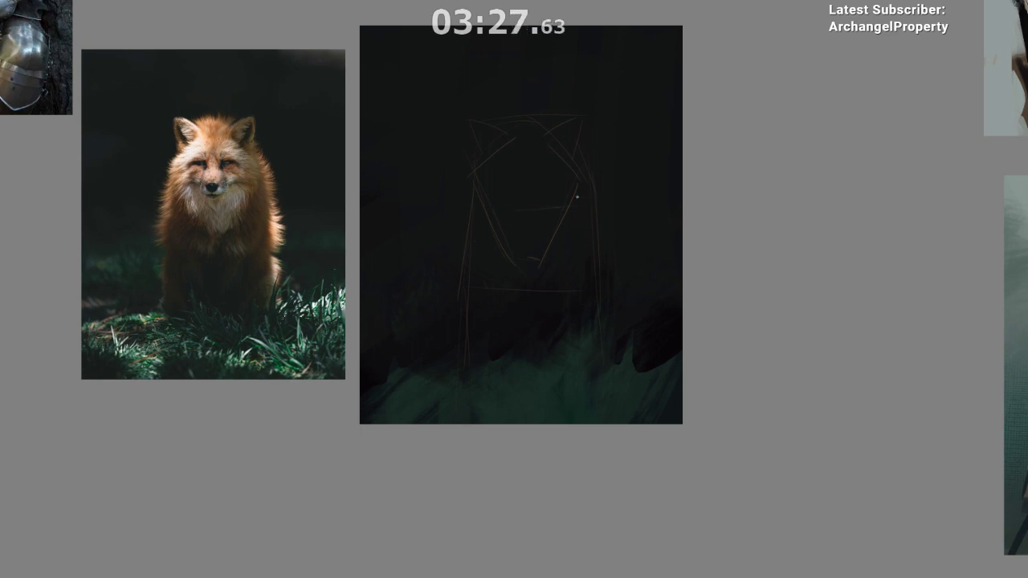
pyautogui.moveTo(577, 196); pyautogui.dragTo(482, 200)
pyautogui.moveTo(537, 212); pyautogui.dragTo(532, 213)
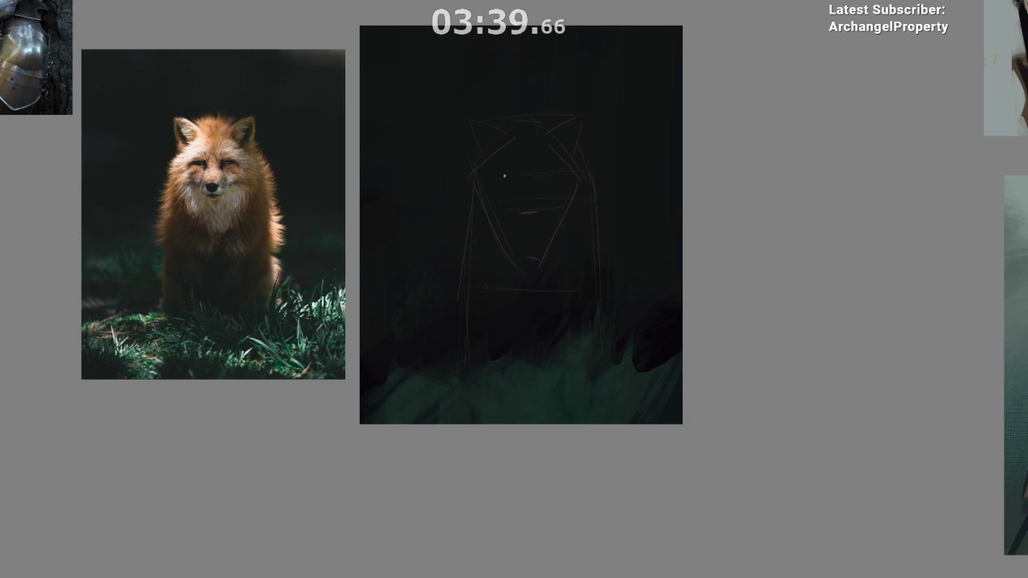
pyautogui.moveTo(497, 175); pyautogui.dragTo(528, 174)
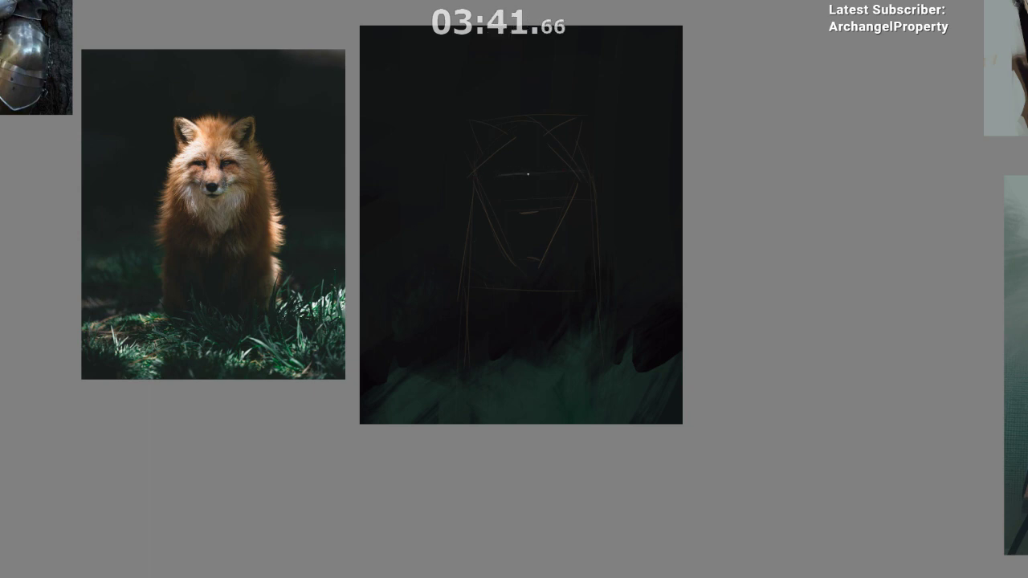
pyautogui.moveTo(598, 190)
pyautogui.mouseDown()
pyautogui.moveTo(594, 129)
pyautogui.moveTo(627, 140)
pyautogui.moveTo(603, 238)
pyautogui.mouseUp()
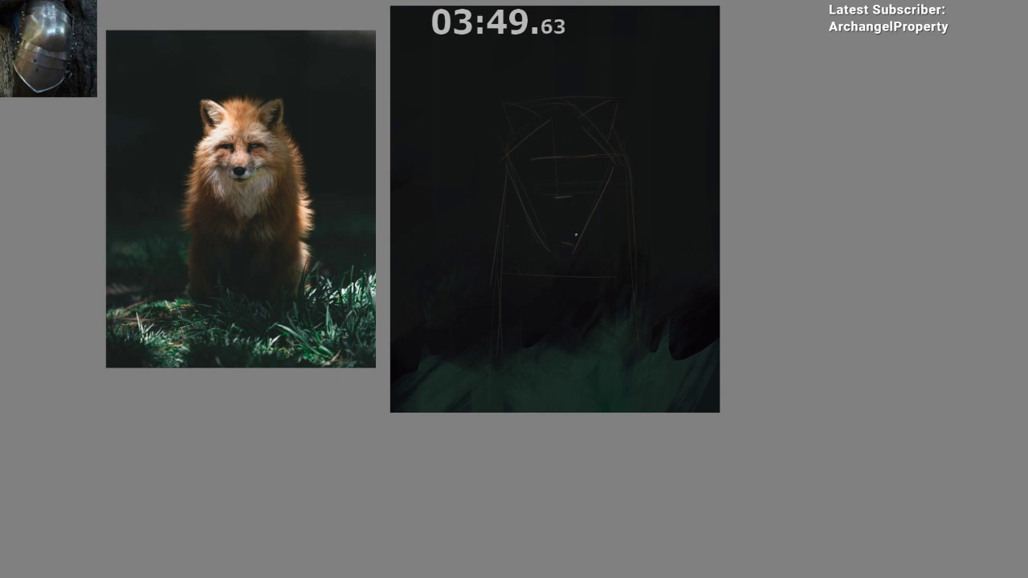
pyautogui.moveTo(543, 177)
pyautogui.mouseDown()
pyautogui.moveTo(535, 153)
pyautogui.moveTo(525, 180)
pyautogui.mouseUp()
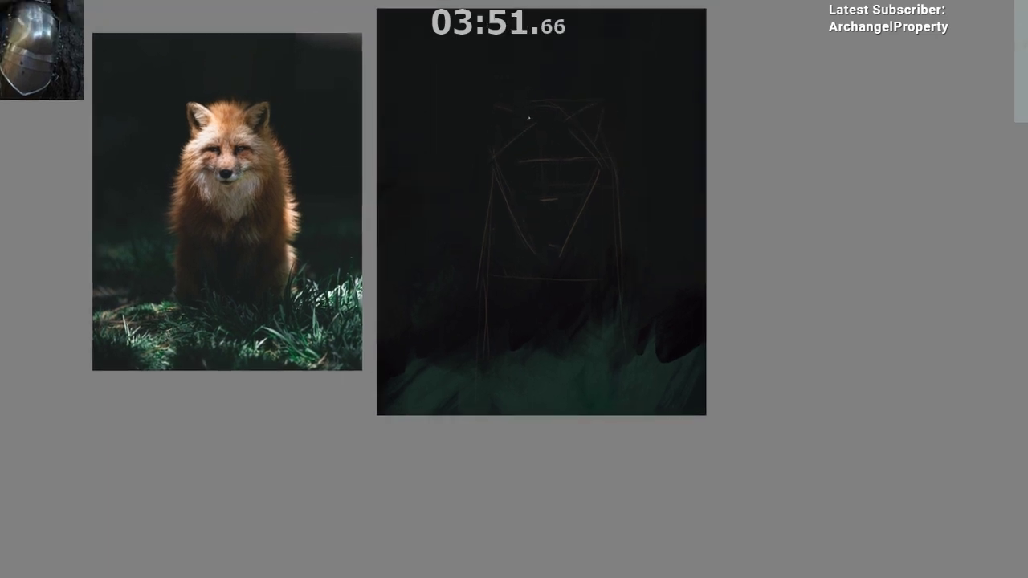
# - Move the Twitch chat overlay slightly upward and toggle its borders
pyautogui.press('ctrl')
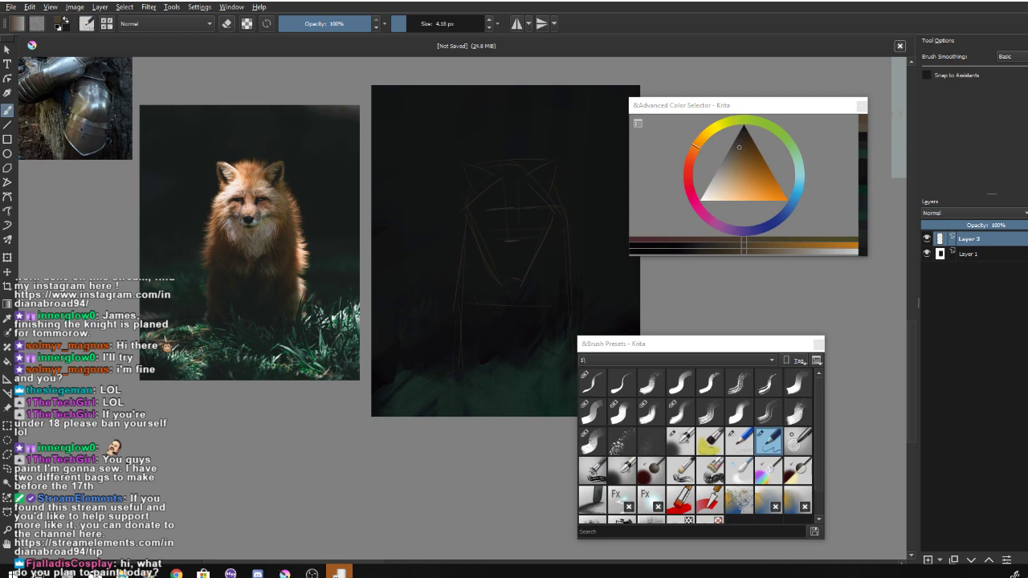
pyautogui.moveTo(62, 354)
pyautogui.moveTo(61, 270); pyautogui.dragTo(63, 253)
pyautogui.rightClick(63, 253)
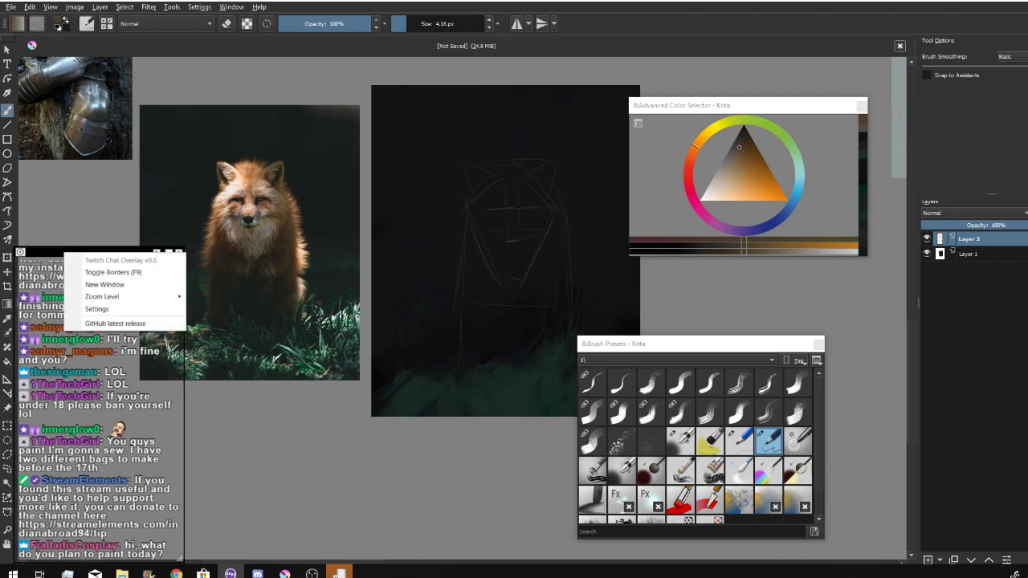
pyautogui.click(101, 272)
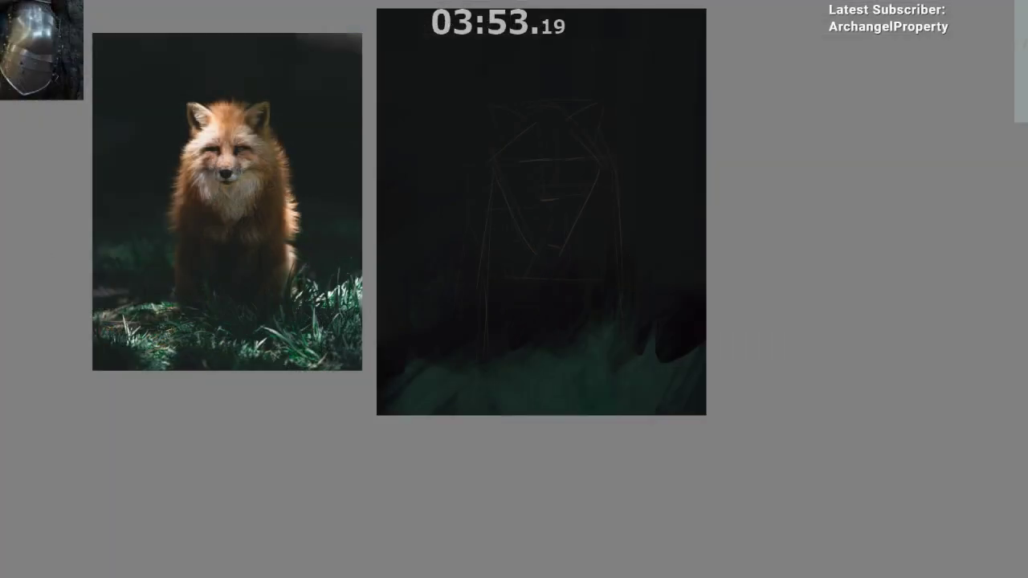
# - Sketch vertical guidelines down both sides of the fox's face and refine the inner ear edges
pyautogui.moveTo(201, 127)
pyautogui.mouseDown()
pyautogui.moveTo(459, 391)
pyautogui.moveTo(274, 269)
pyautogui.moveTo(367, 289)
pyautogui.moveTo(276, 268)
pyautogui.moveTo(412, 246)
pyautogui.moveTo(355, 250)
pyautogui.mouseUp()
pyautogui.scroll(1, 537, 249)
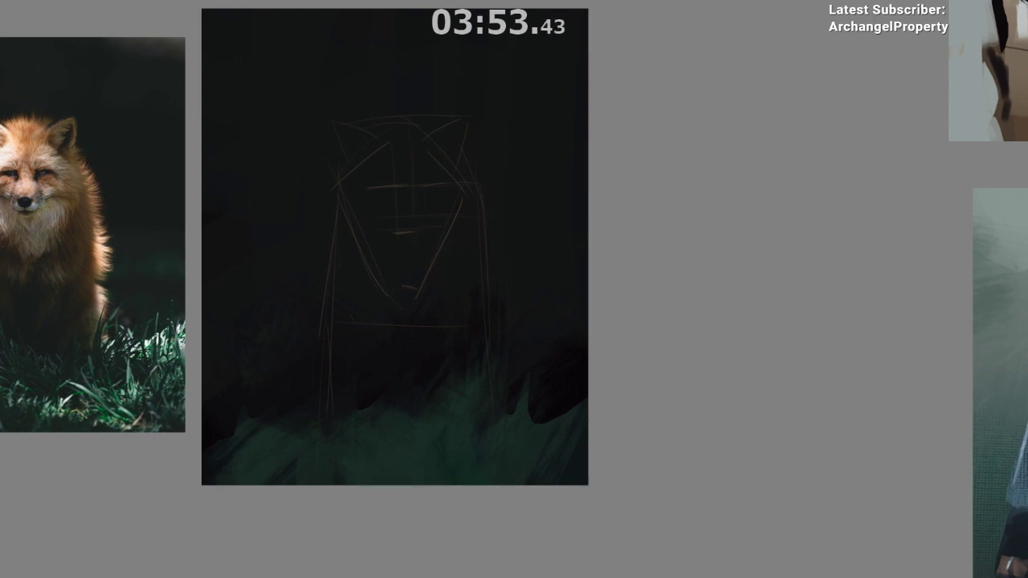
pyautogui.moveTo(495, 196); pyautogui.dragTo(597, 153)
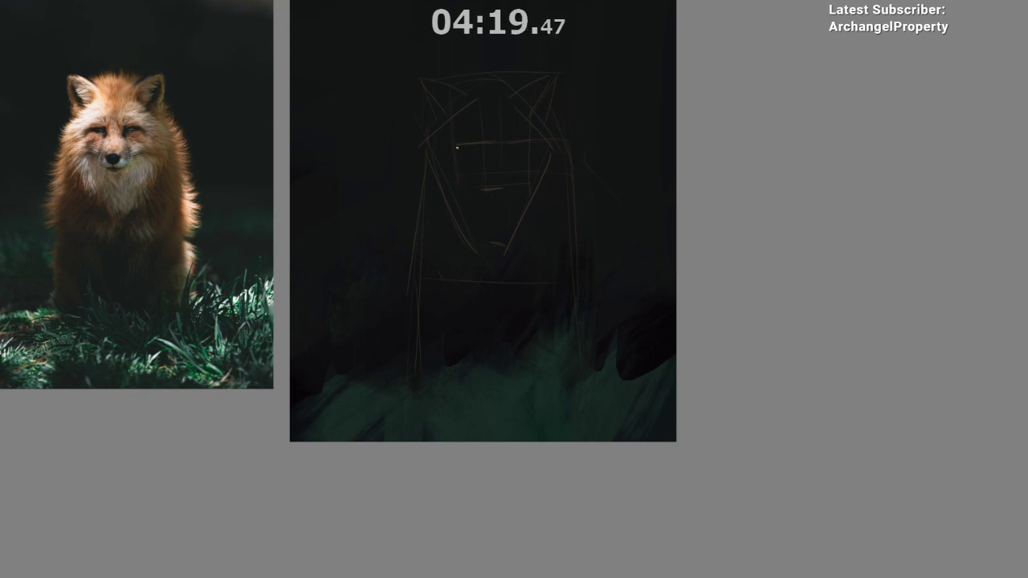
pyautogui.moveTo(456, 145); pyautogui.dragTo(459, 189)
pyautogui.moveTo(529, 143); pyautogui.dragTo(526, 179)
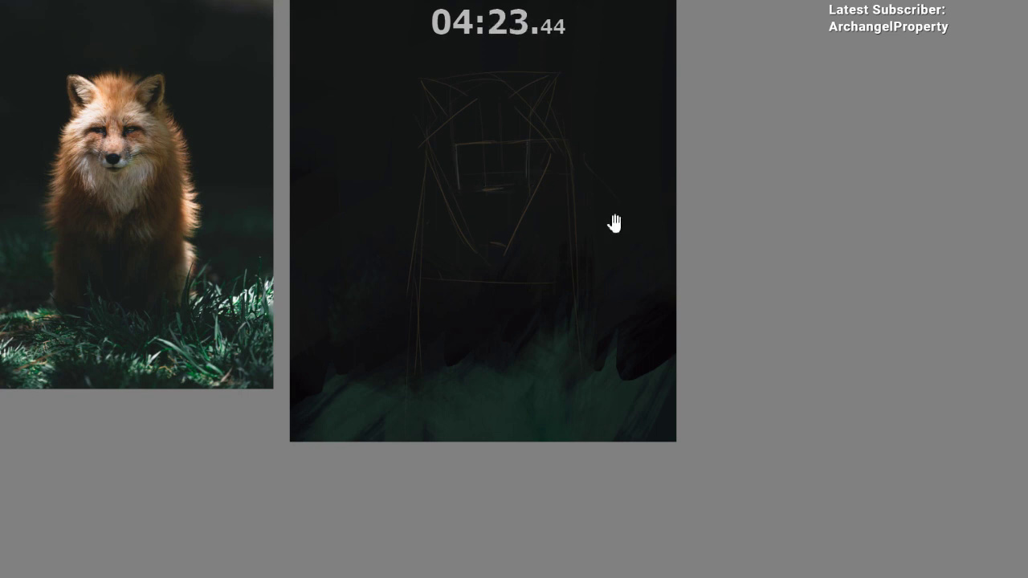
pyautogui.moveTo(588, 248); pyautogui.dragTo(595, 208)
pyautogui.hotkey('ctrl', 'z')
pyautogui.hotkey('ctrl', 'z')
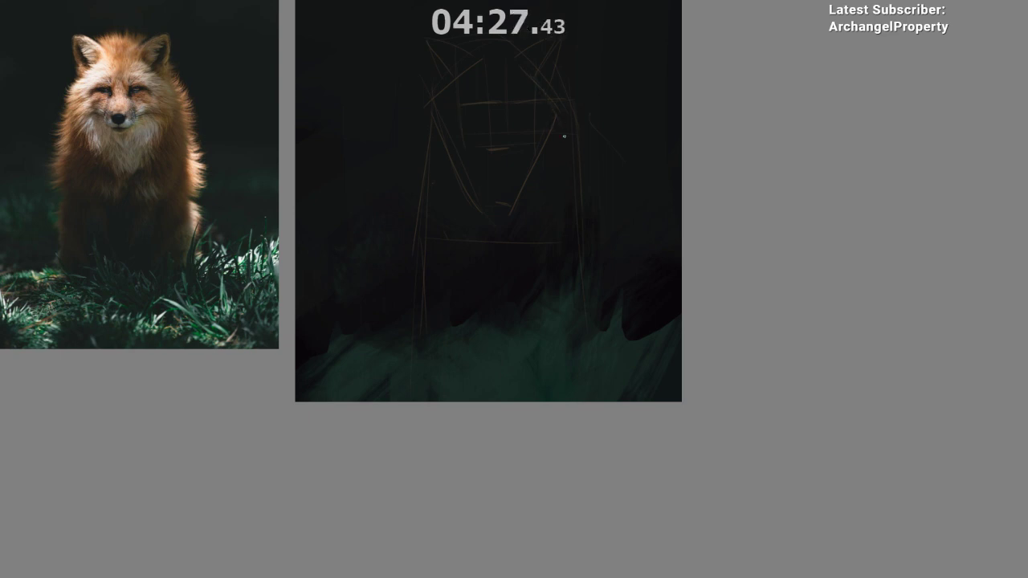
# - Sketch the outer cheek contours on both sides of the fox's face, tapering toward the chest ruff
pyautogui.moveTo(555, 107); pyautogui.dragTo(556, 145)
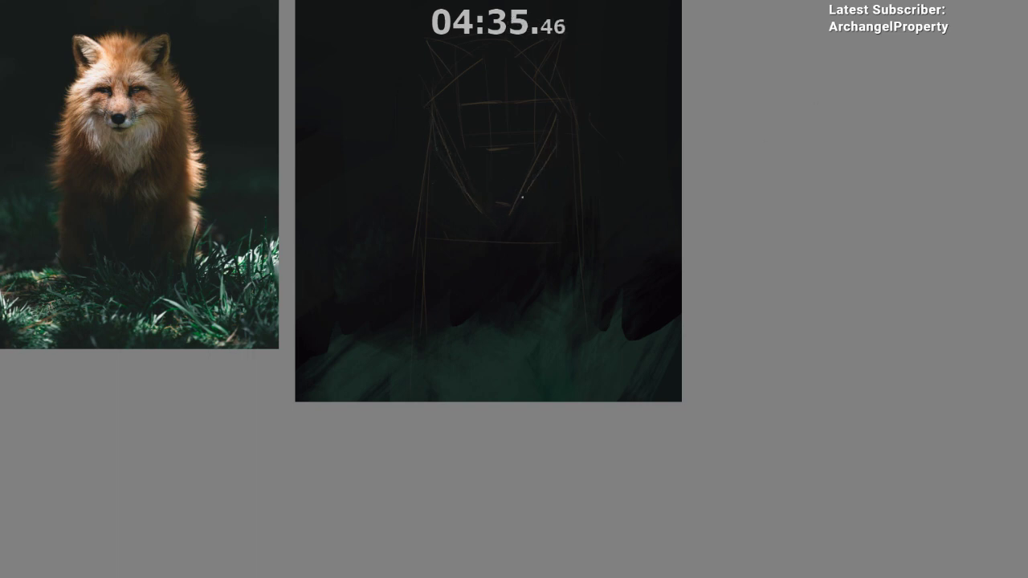
pyautogui.moveTo(593, 181); pyautogui.dragTo(601, 183)
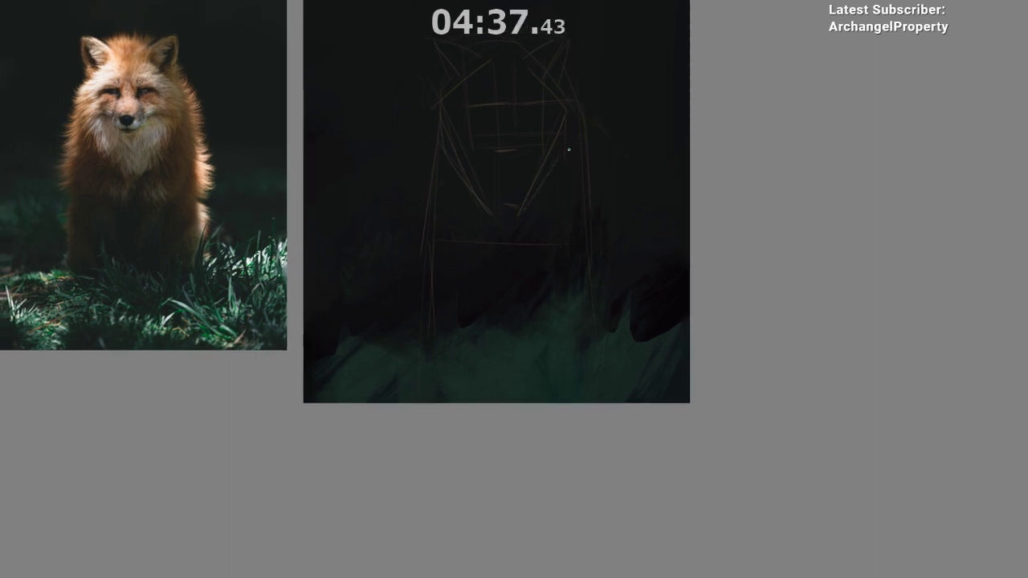
pyautogui.moveTo(596, 121); pyautogui.dragTo(637, 146)
pyautogui.moveTo(597, 139); pyautogui.dragTo(601, 115)
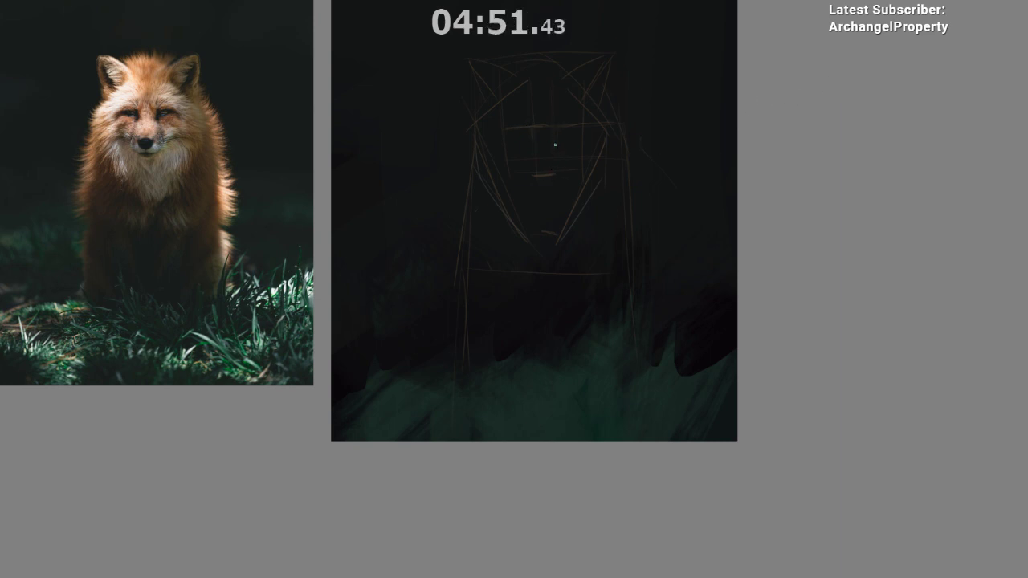
pyautogui.moveTo(518, 322); pyautogui.dragTo(523, 280)
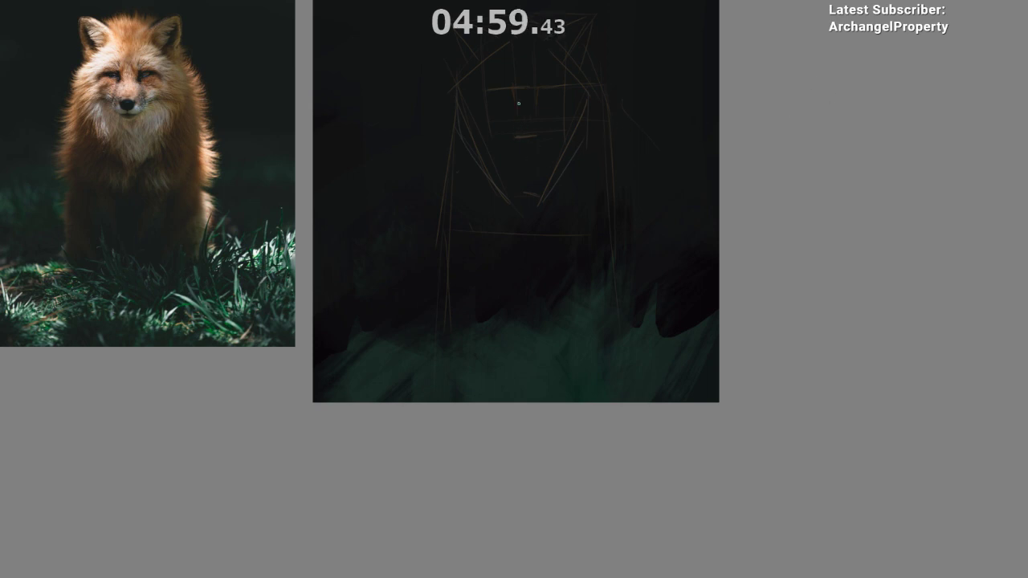
pyautogui.hotkey('ctrl', 'z')
pyautogui.moveTo(496, 104)
pyautogui.mouseDown()
pyautogui.moveTo(532, 144)
pyautogui.moveTo(558, 90)
pyautogui.mouseUp()
pyautogui.moveTo(502, 95); pyautogui.dragTo(558, 89)
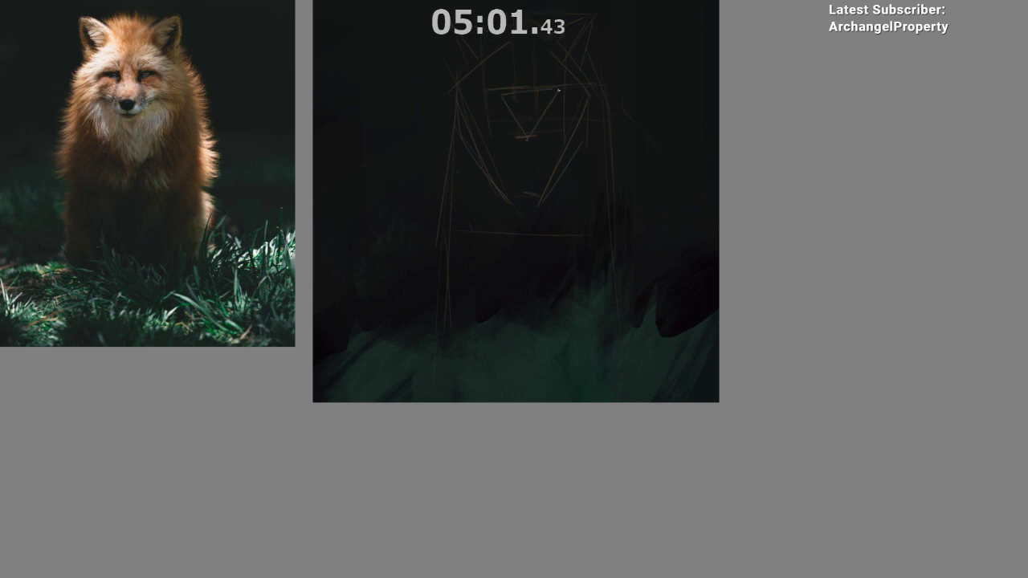
pyautogui.moveTo(538, 241); pyautogui.dragTo(562, 121)
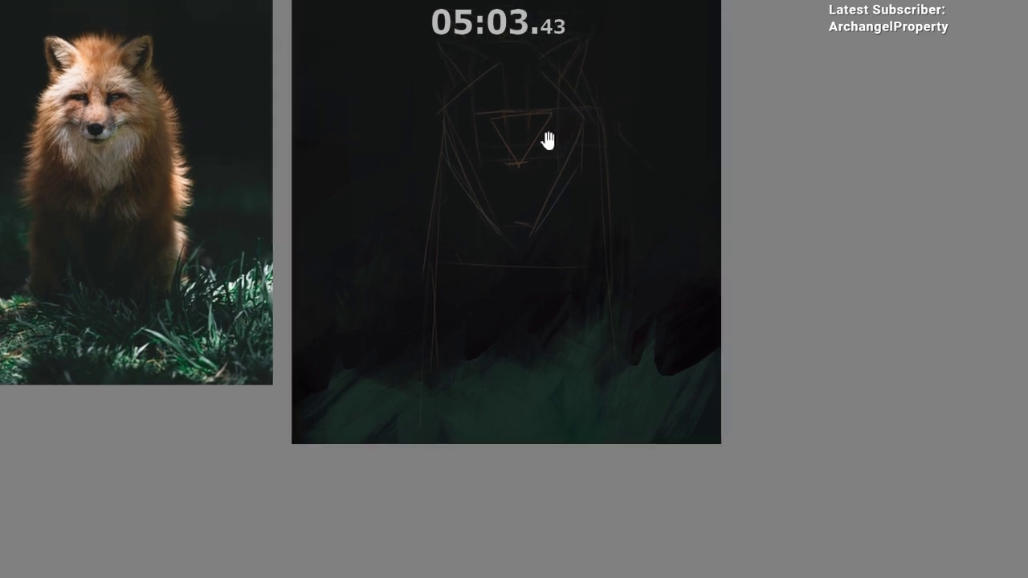
pyautogui.hotkey('ctrl', 'z')
pyautogui.hotkey('ctrl', 'z')
pyautogui.hotkey('ctrl', 'z')
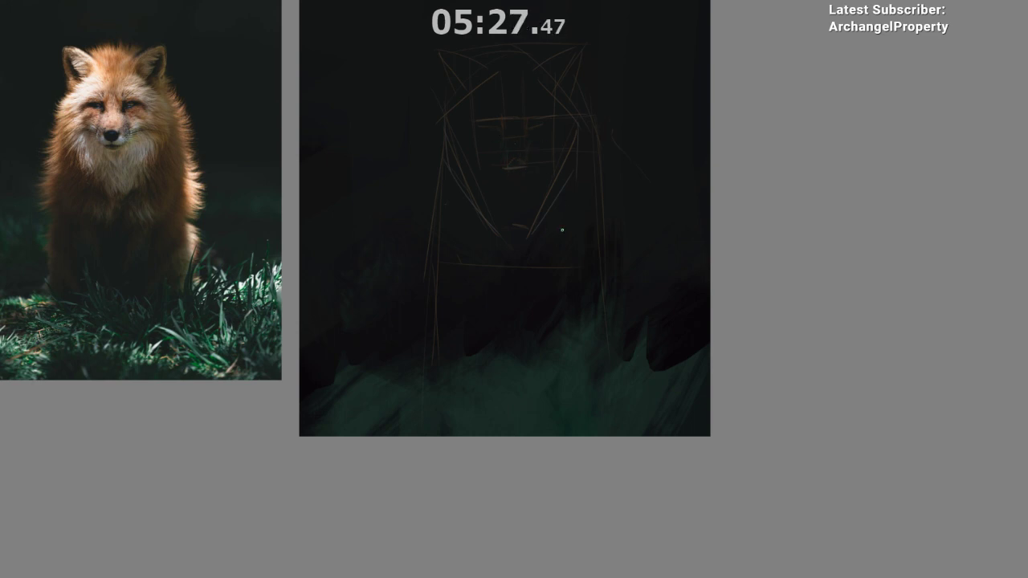
# - Sketch the fox's muzzle around the nose, with its sides, mouth line and chin
pyautogui.scroll(1, 554, 223)
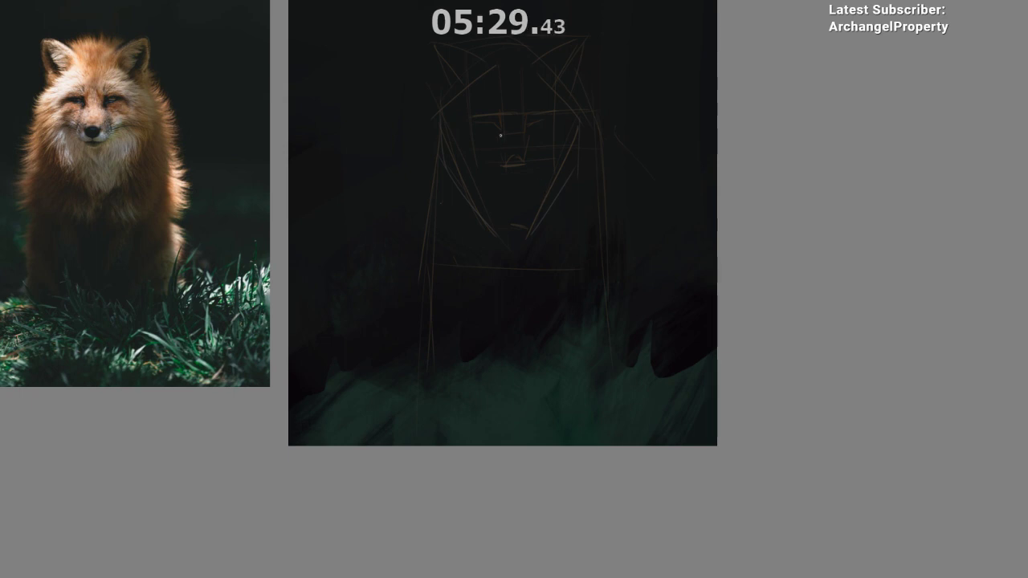
pyautogui.moveTo(516, 252); pyautogui.dragTo(521, 210)
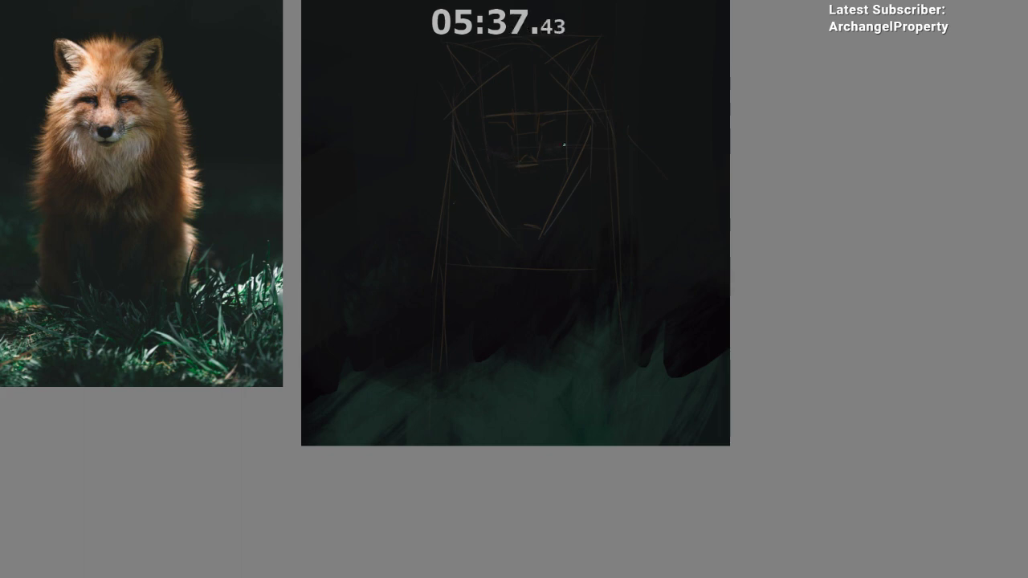
pyautogui.moveTo(585, 121); pyautogui.dragTo(573, 103)
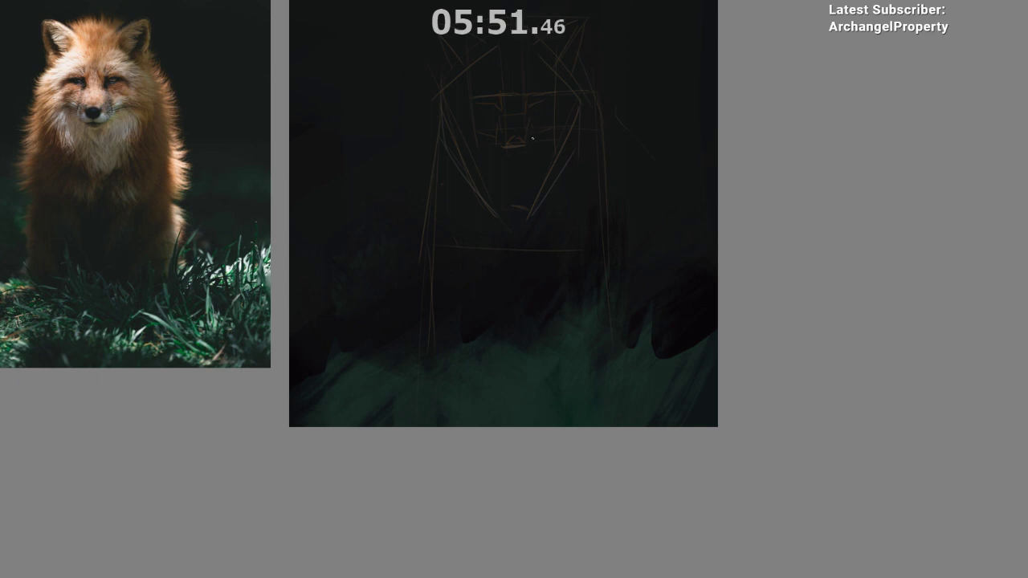
pyautogui.moveTo(519, 164)
pyautogui.mouseDown()
pyautogui.moveTo(542, 128)
pyautogui.moveTo(544, 200)
pyautogui.mouseUp()
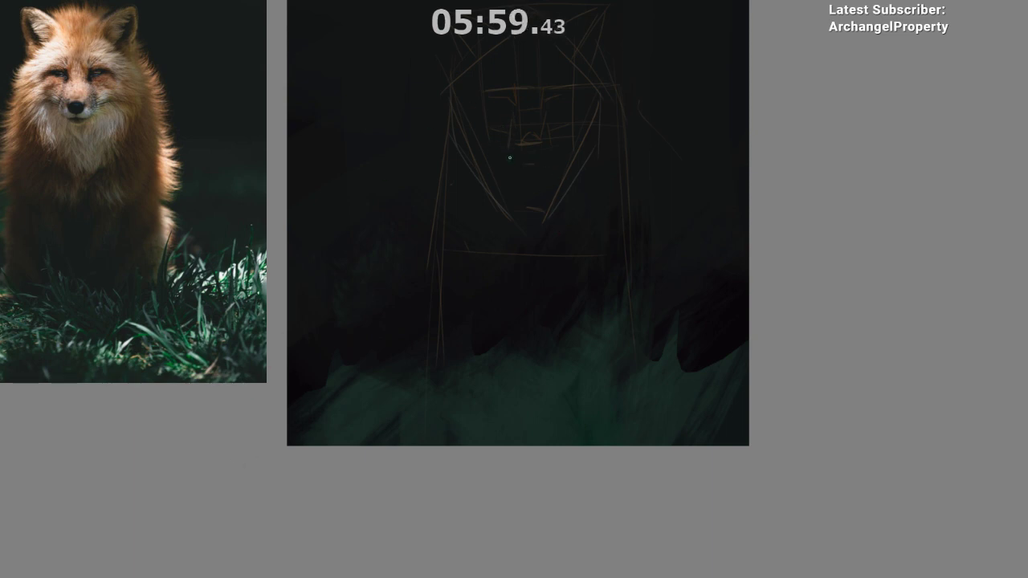
pyautogui.moveTo(557, 281)
pyautogui.mouseDown()
pyautogui.moveTo(557, 323)
pyautogui.moveTo(568, 333)
pyautogui.moveTo(581, 227)
pyautogui.moveTo(562, 193)
pyautogui.mouseUp()
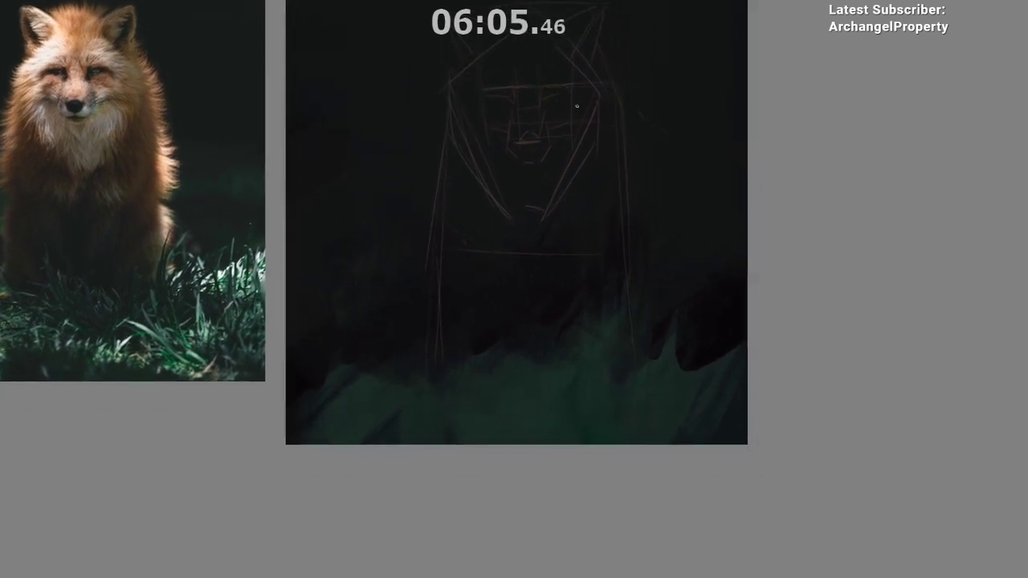
# - Sketch short chest fur marks along the lower chest line and refine the body contour on the fox's right-hand side
pyautogui.moveTo(584, 191); pyautogui.dragTo(567, 252)
pyautogui.scroll(-1, 531, 256)
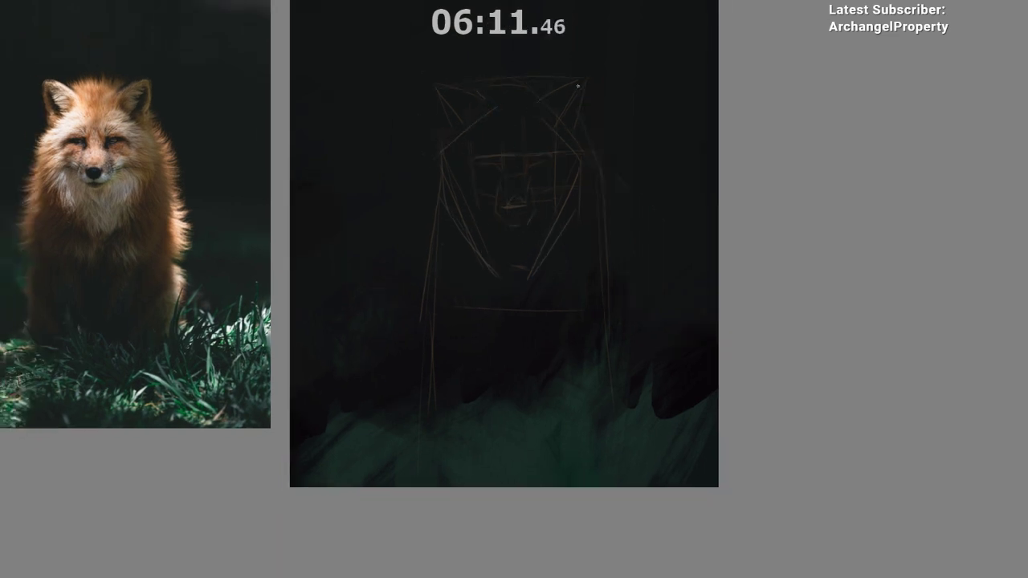
pyautogui.moveTo(571, 174)
pyautogui.mouseDown()
pyautogui.moveTo(583, 153)
pyautogui.moveTo(565, 50)
pyautogui.mouseUp()
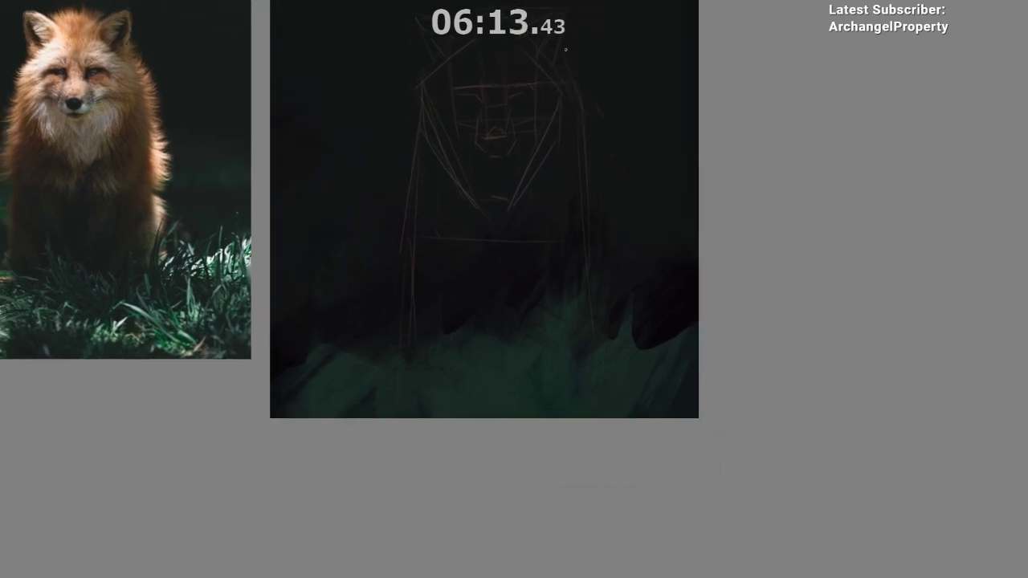
pyautogui.moveTo(496, 215); pyautogui.dragTo(509, 174)
pyautogui.moveTo(422, 156); pyautogui.dragTo(408, 168)
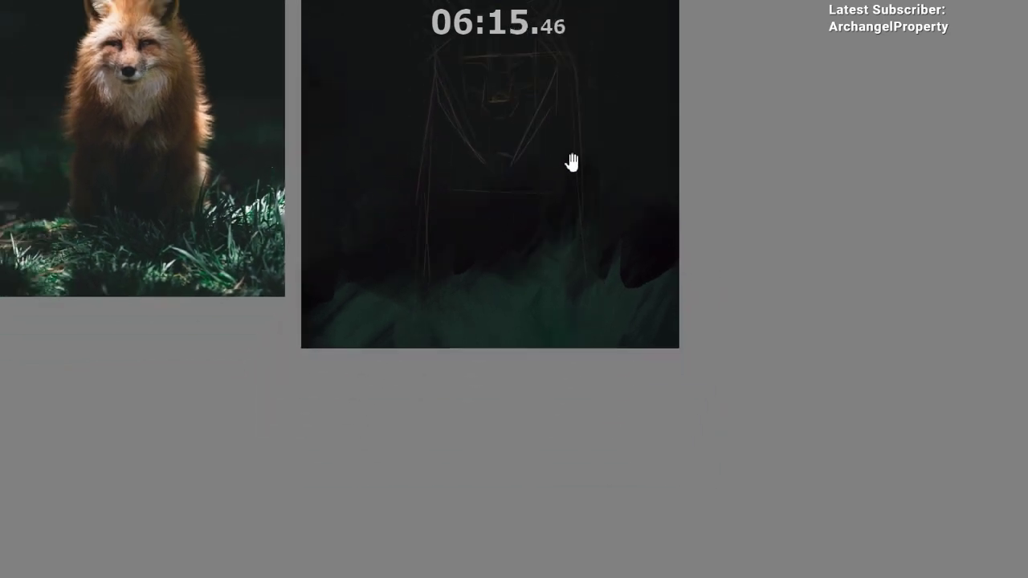
pyautogui.moveTo(547, 368); pyautogui.dragTo(540, 392)
pyautogui.moveTo(538, 316); pyautogui.dragTo(537, 284)
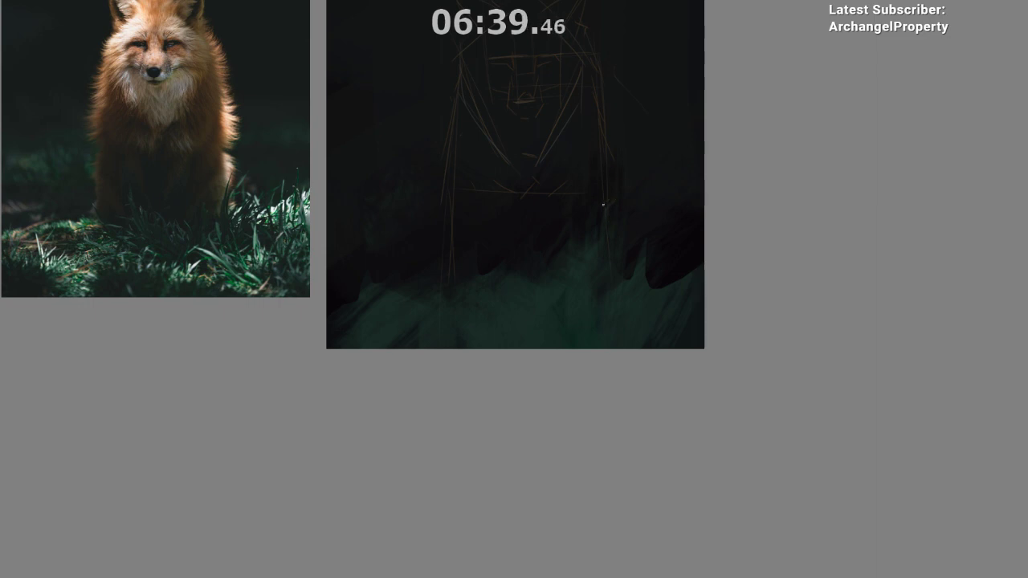
pyautogui.moveTo(536, 387); pyautogui.dragTo(539, 463)
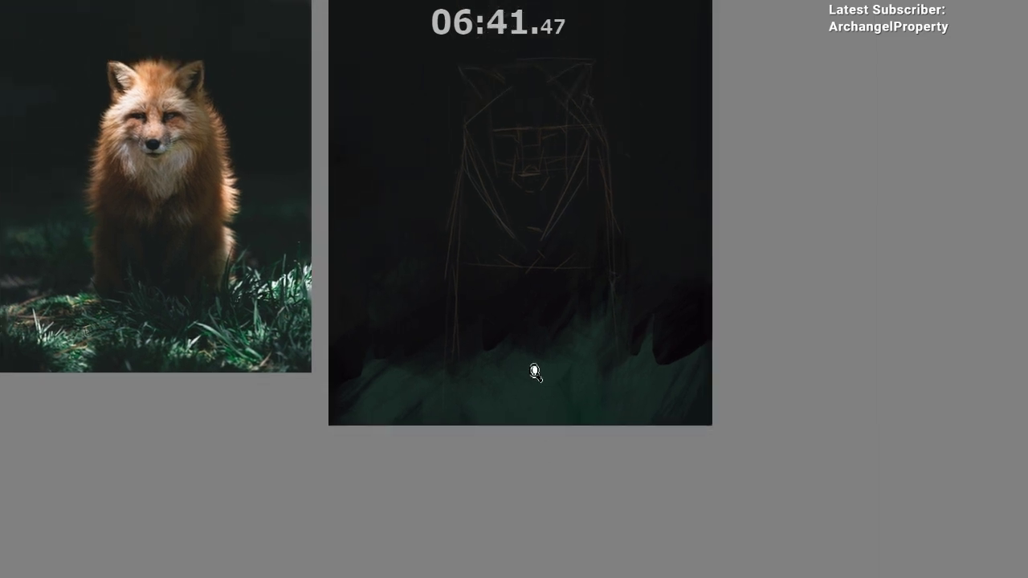
# - Sketch both of the fox's eyes with short angled strokes beneath the horizontal eye guideline
pyautogui.moveTo(535, 369); pyautogui.dragTo(655, 340)
pyautogui.moveTo(573, 294)
pyautogui.mouseDown()
pyautogui.moveTo(593, 242)
pyautogui.moveTo(553, 298)
pyautogui.moveTo(567, 277)
pyautogui.mouseUp()
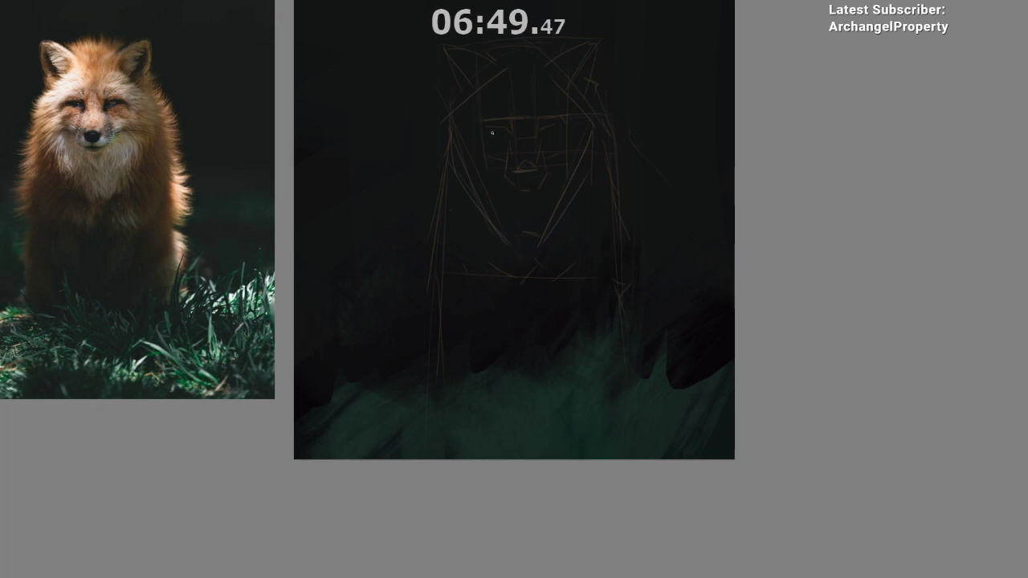
pyautogui.moveTo(493, 132); pyautogui.dragTo(525, 143)
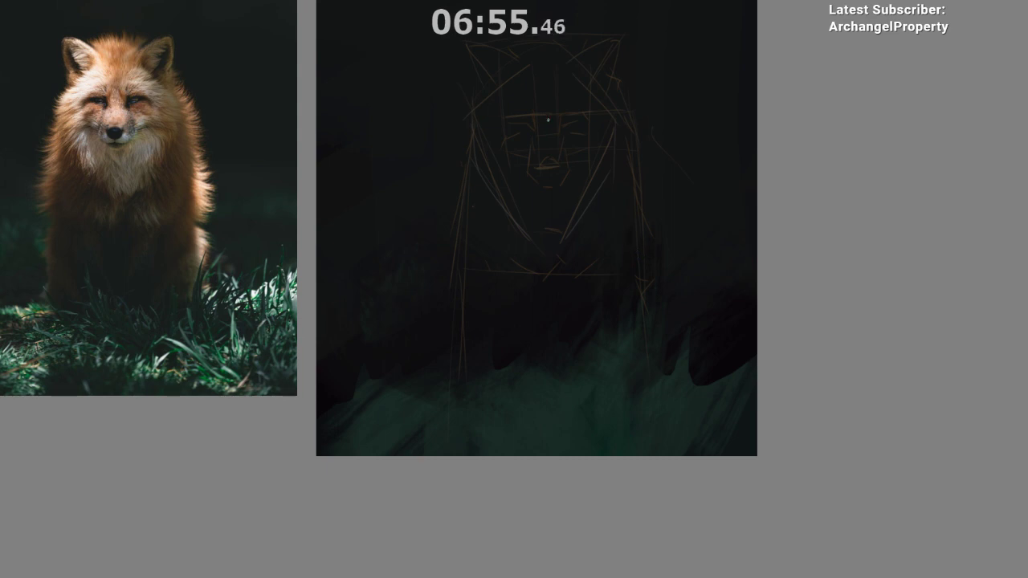
pyautogui.moveTo(553, 351); pyautogui.dragTo(518, 366)
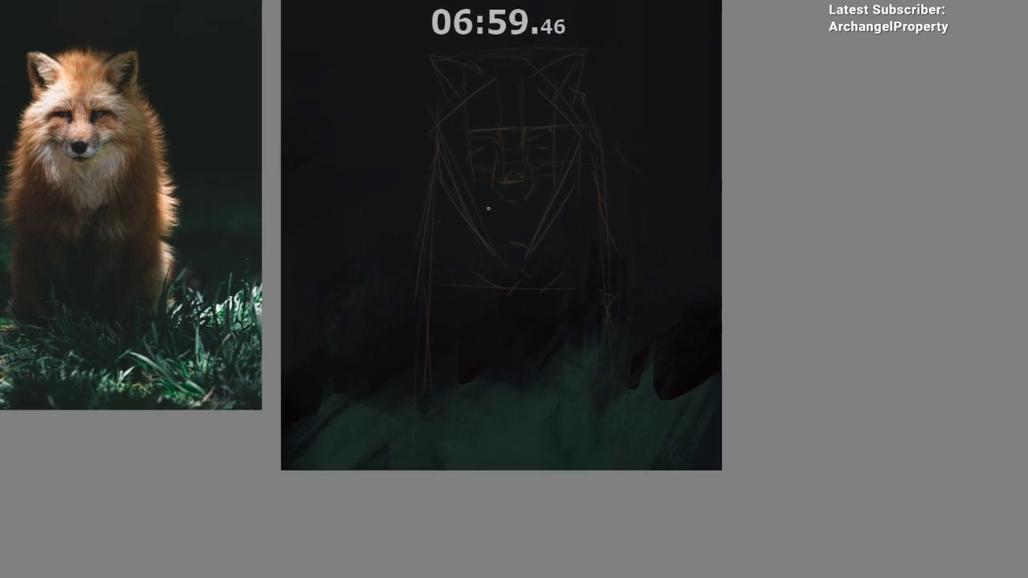
pyautogui.moveTo(622, 253); pyautogui.dragTo(620, 219)
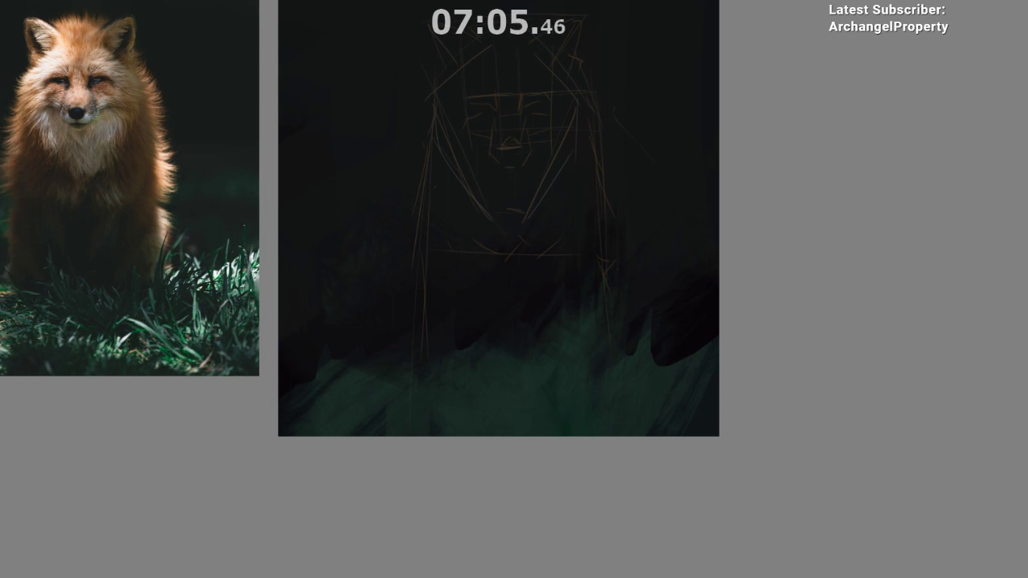
# - Lasso-select the fox's whole silhouette, following the ears, head and both sides of the body down into the grass
pyautogui.moveTo(538, 218); pyautogui.dragTo(551, 228)
pyautogui.scroll(-1, 470, 195)
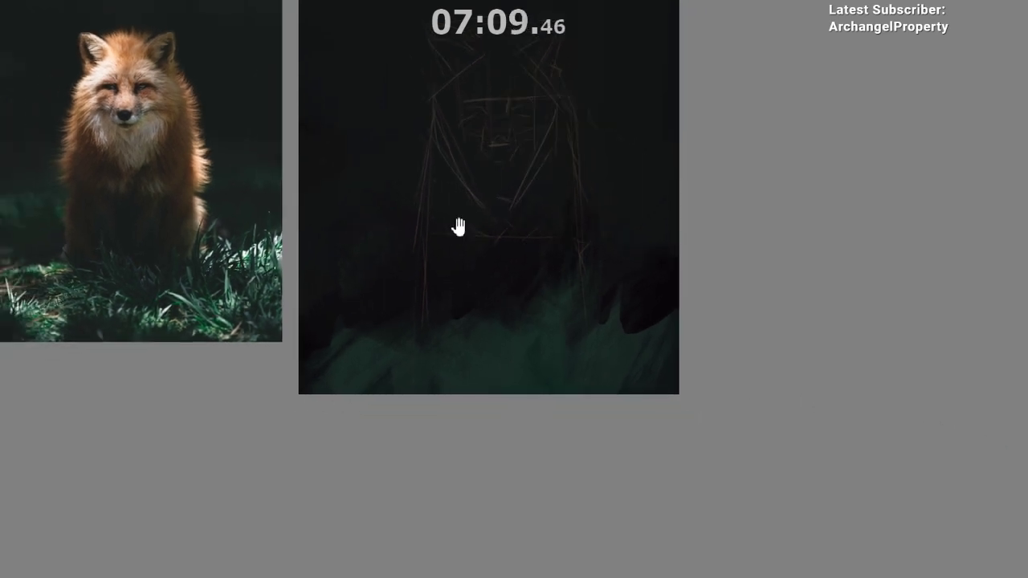
pyautogui.moveTo(417, 325); pyautogui.dragTo(418, 250)
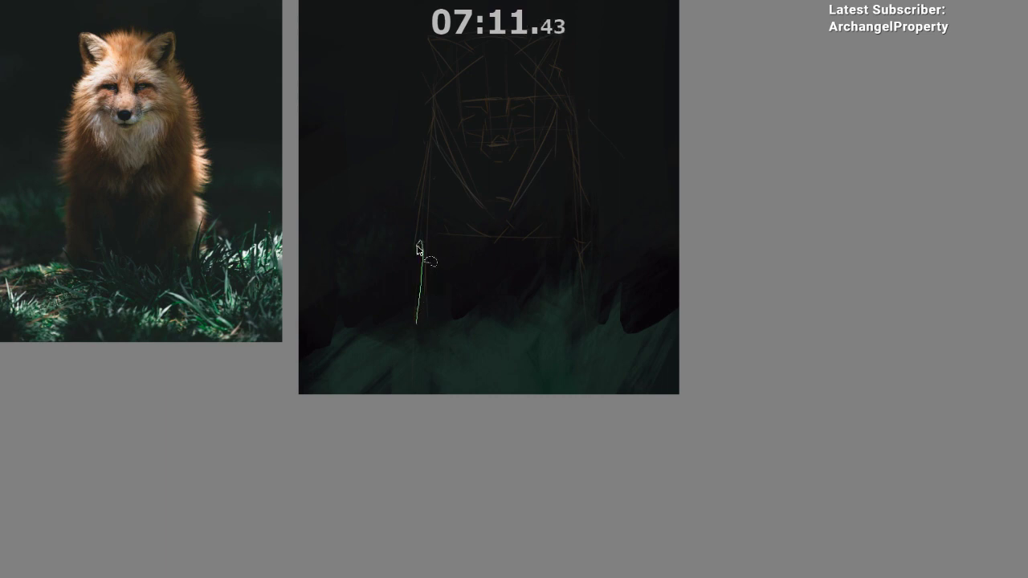
pyautogui.moveTo(419, 211)
pyautogui.mouseDown()
pyautogui.moveTo(434, 97)
pyautogui.moveTo(448, 72)
pyautogui.moveTo(442, 35)
pyautogui.moveTo(460, 47)
pyautogui.moveTo(510, 36)
pyautogui.mouseUp()
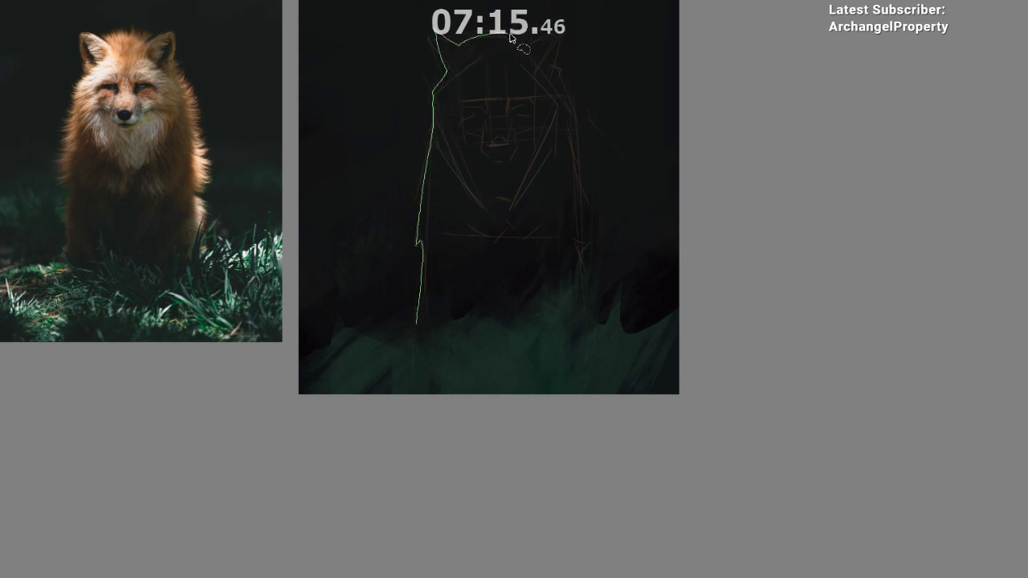
pyautogui.moveTo(550, 70); pyautogui.dragTo(569, 97)
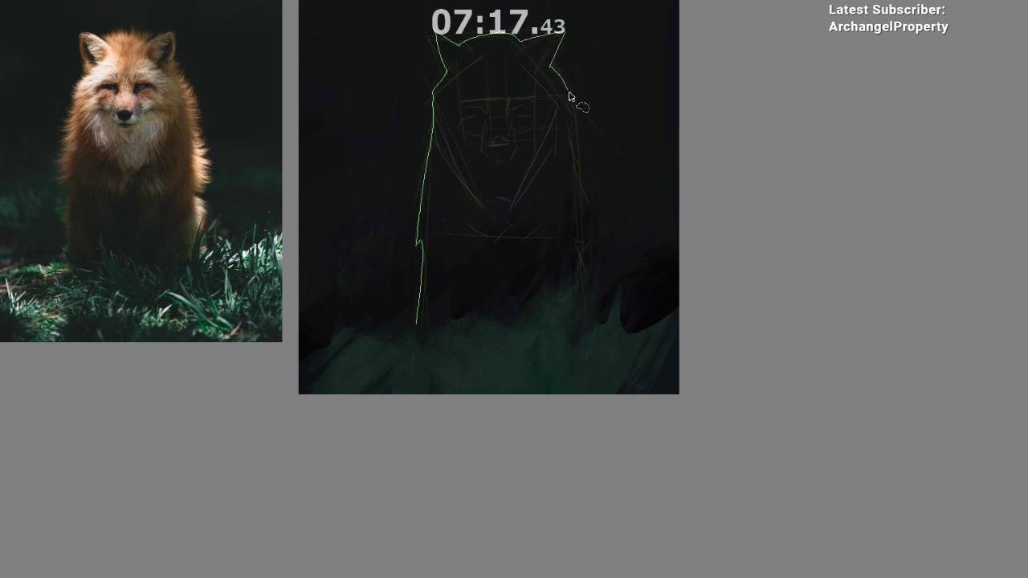
pyautogui.moveTo(577, 149); pyautogui.dragTo(585, 288)
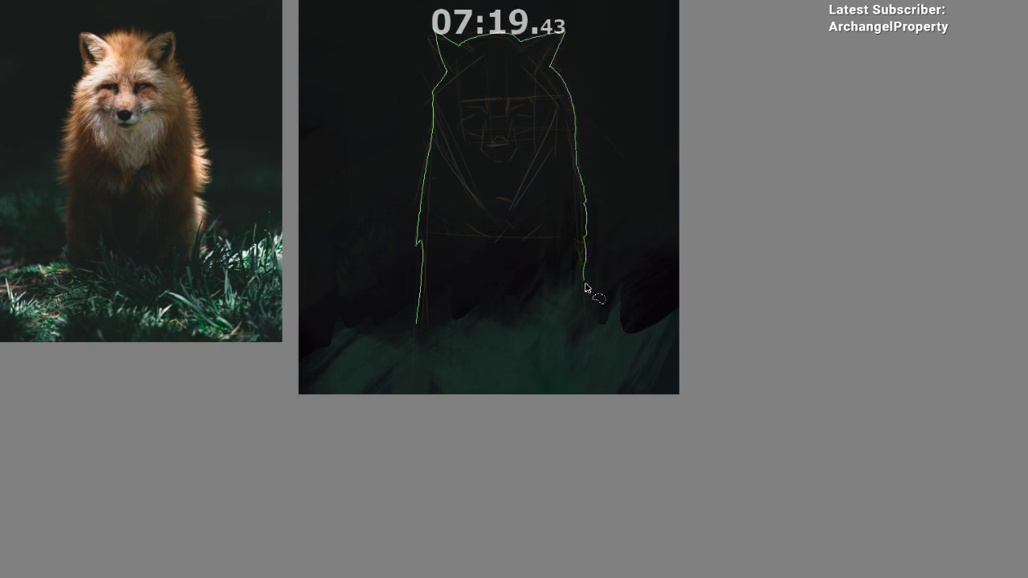
pyautogui.moveTo(586, 325)
pyautogui.mouseDown()
pyautogui.moveTo(461, 359)
pyautogui.moveTo(415, 321)
pyautogui.mouseUp()
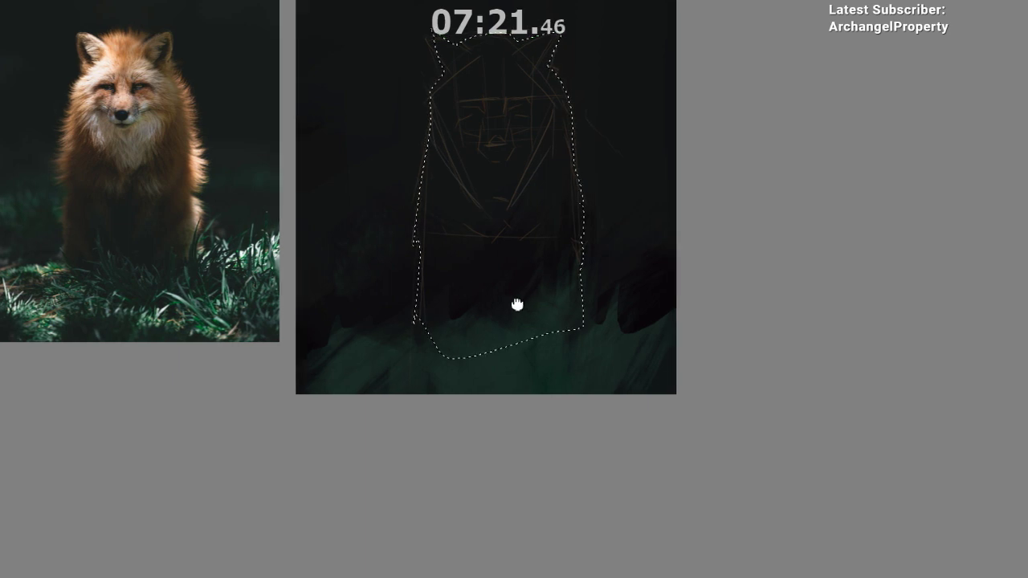
pyautogui.moveTo(603, 243); pyautogui.dragTo(578, 223)
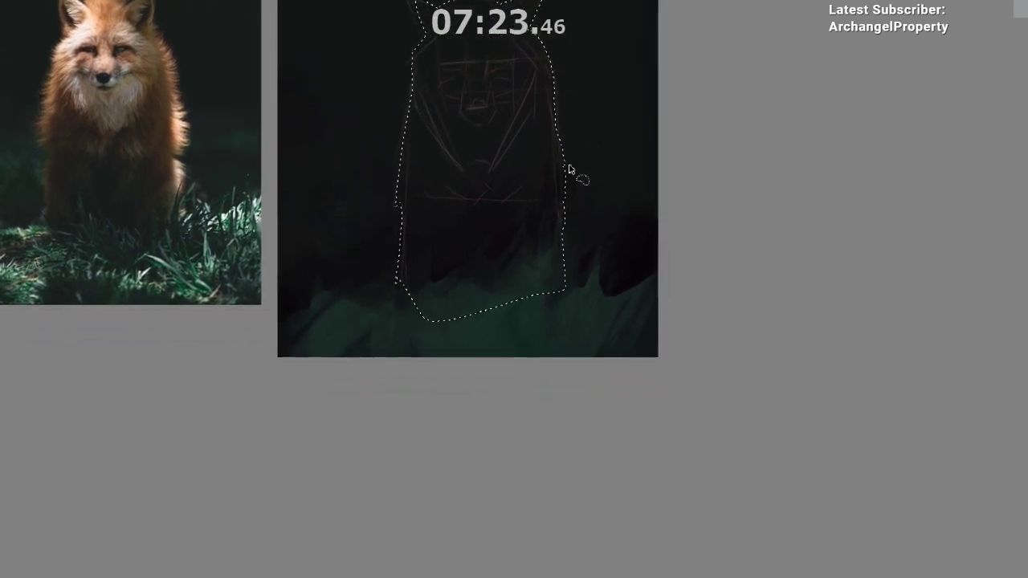
pyautogui.moveTo(535, 29)
pyautogui.mouseDown()
pyautogui.moveTo(565, 92)
pyautogui.moveTo(565, 133)
pyautogui.mouseUp()
pyautogui.hotkey('ctrl', 'z')
pyautogui.moveTo(539, 37)
pyautogui.mouseDown()
pyautogui.moveTo(567, 101)
pyautogui.moveTo(619, 141)
pyautogui.mouseUp()
pyautogui.hotkey('ctrl', 'z')
# - Check the fox sketch in a mirrored view, and rotate the selected sketch slightly clockwise in the normal view
pyautogui.press('m')
pyautogui.moveTo(531, 338); pyautogui.dragTo(528, 358)
pyautogui.moveTo(461, 381)
pyautogui.mouseDown()
pyautogui.moveTo(249, 359)
pyautogui.moveTo(278, 422)
pyautogui.mouseUp()
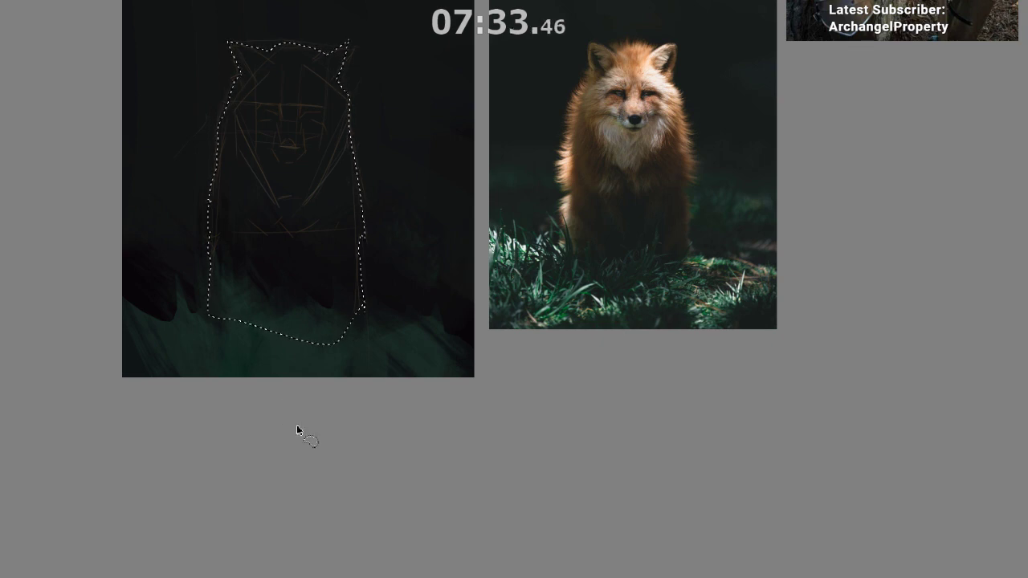
pyautogui.press('m')
pyautogui.moveTo(239, 416); pyautogui.dragTo(85, 404)
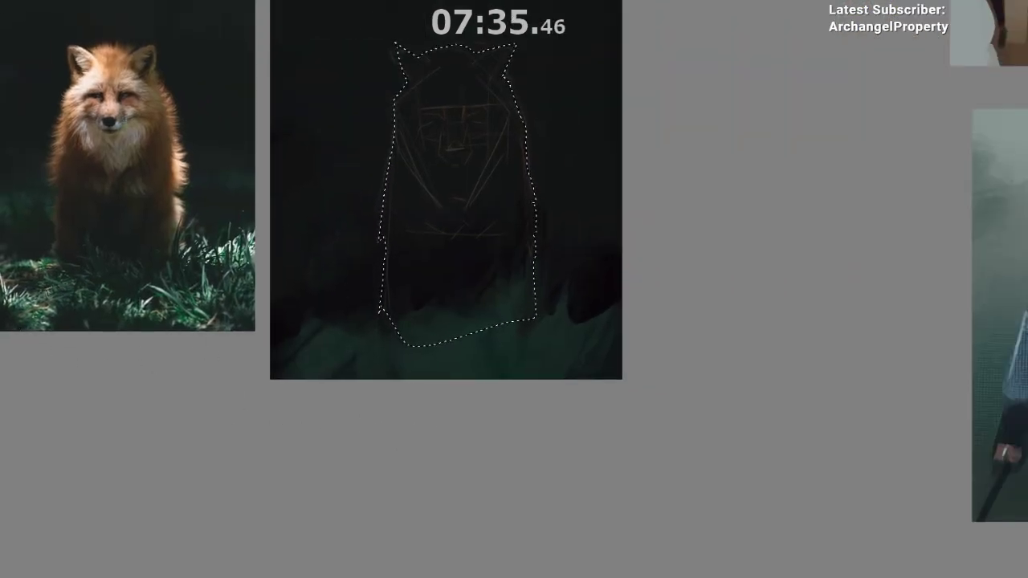
pyautogui.hotkey('ctrl', 't')
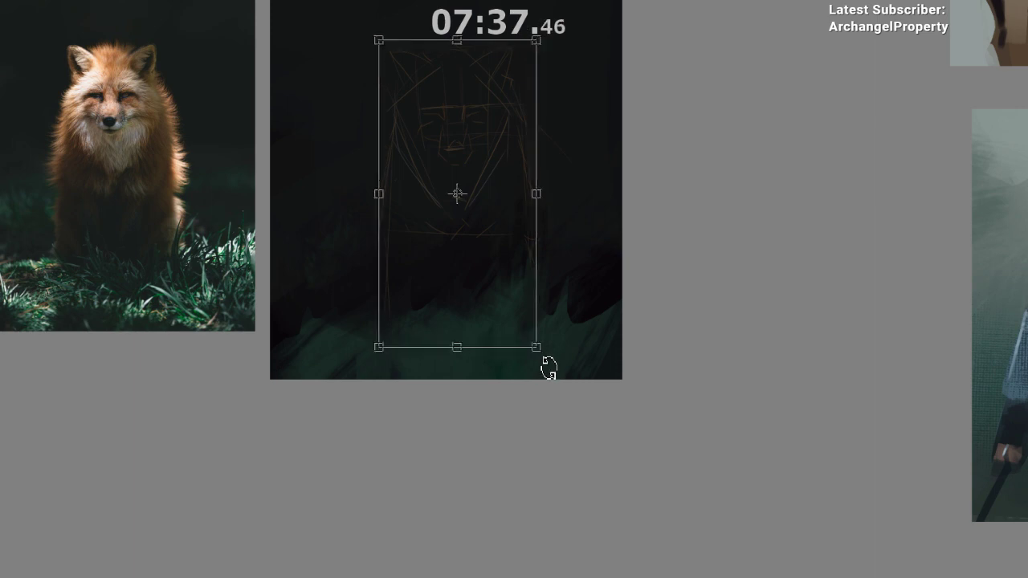
pyautogui.press('Return')
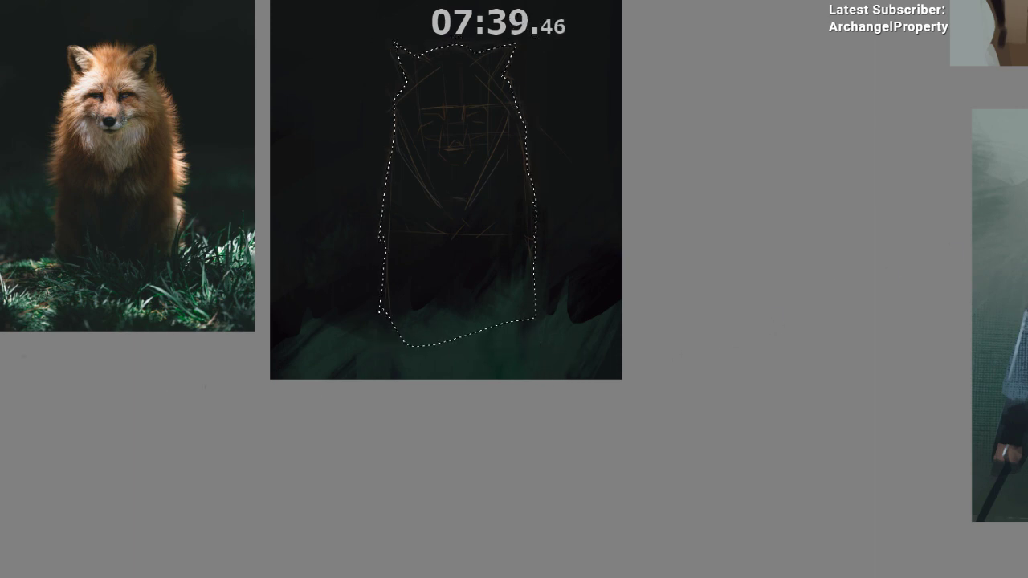
pyautogui.hotkey('ctrl', 't')
pyautogui.moveTo(522, 342); pyautogui.dragTo(538, 362)
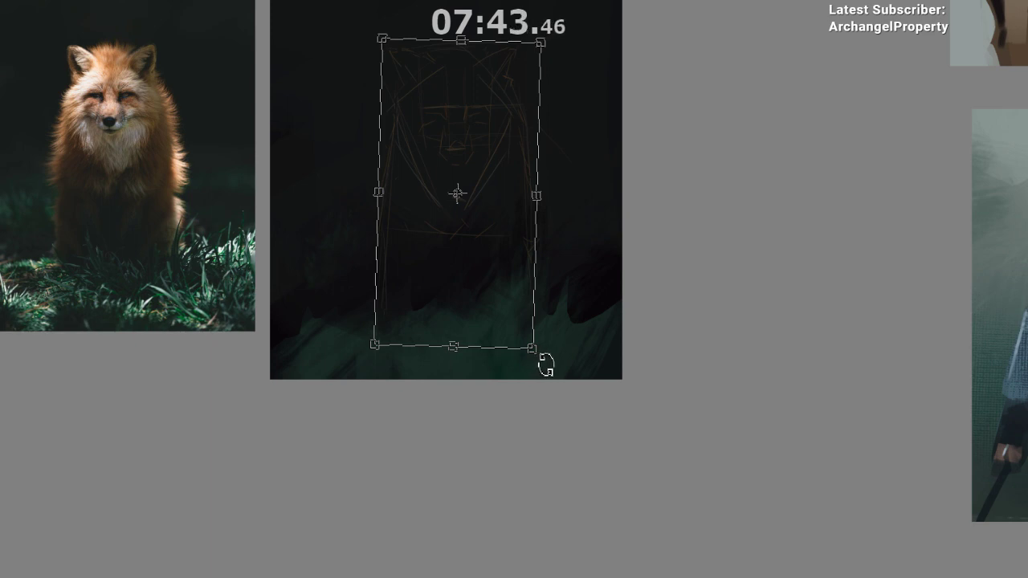
pyautogui.press('Return')
# - Mirror the view and rework the nose and mouth lines of the fox's muzzle with a different round brush preset
pyautogui.moveTo(546, 438)
pyautogui.mouseDown()
pyautogui.moveTo(551, 445)
pyautogui.moveTo(332, 457)
pyautogui.mouseUp()
pyautogui.press('m')
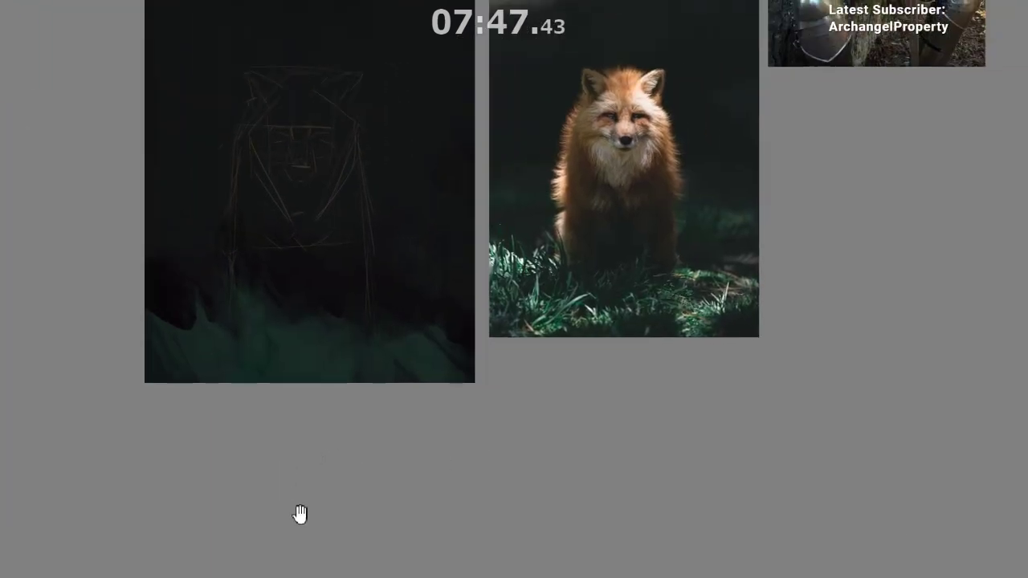
pyautogui.scroll(1, 329, 274)
pyautogui.moveTo(337, 229); pyautogui.dragTo(243, 252)
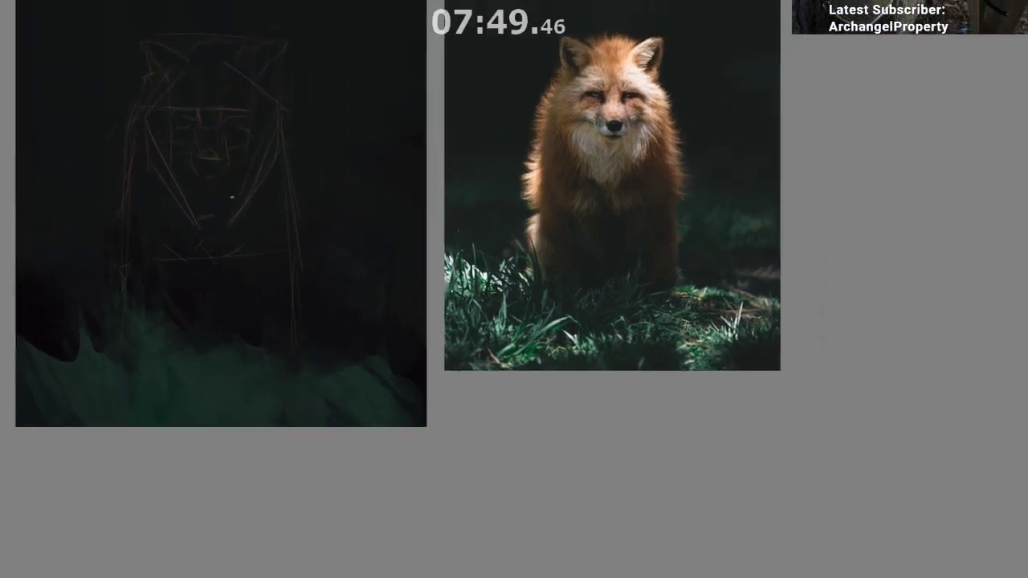
pyautogui.rightClick(221, 212)
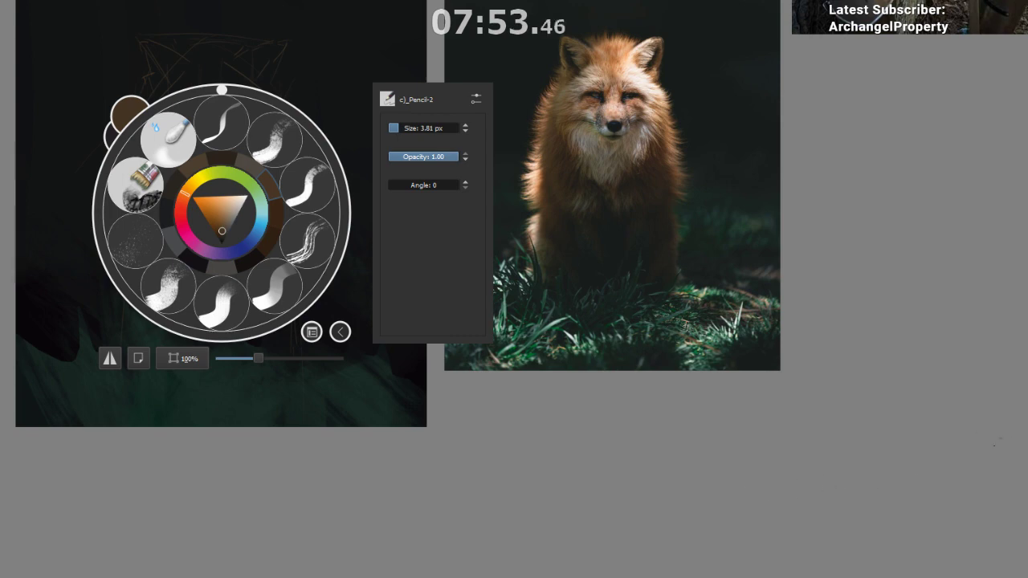
pyautogui.click(136, 185)
pyautogui.click(144, 509)
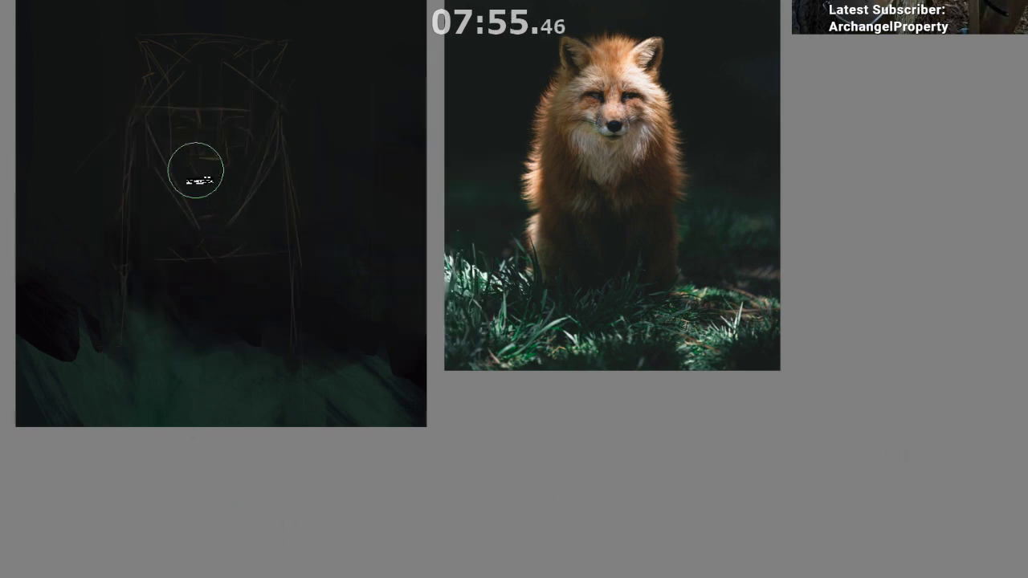
pyautogui.moveTo(210, 157); pyautogui.dragTo(208, 175)
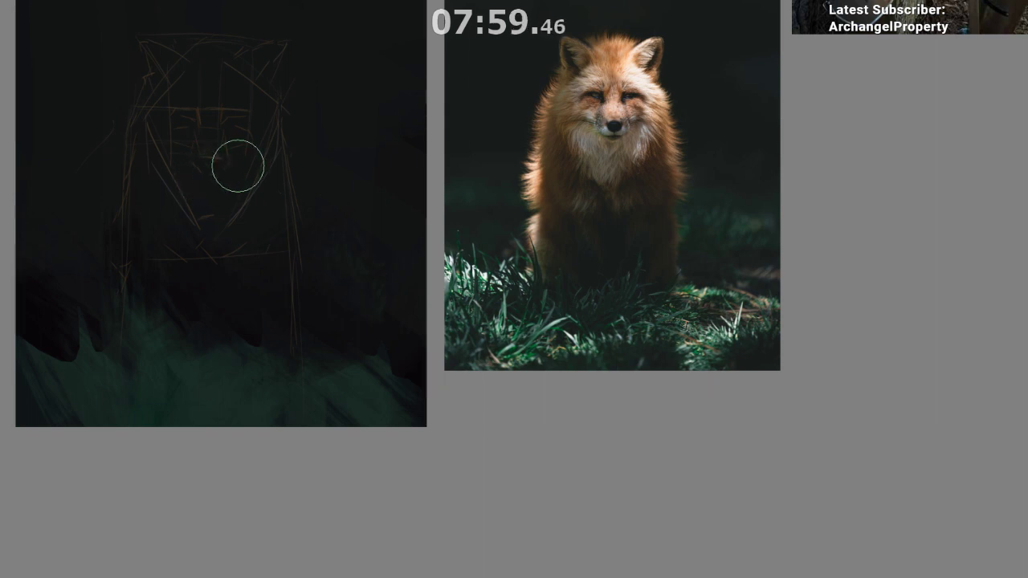
pyautogui.moveTo(215, 163); pyautogui.dragTo(199, 177)
pyautogui.hotkey('ctrl', 'z')
pyautogui.press('[')
pyautogui.press('[')
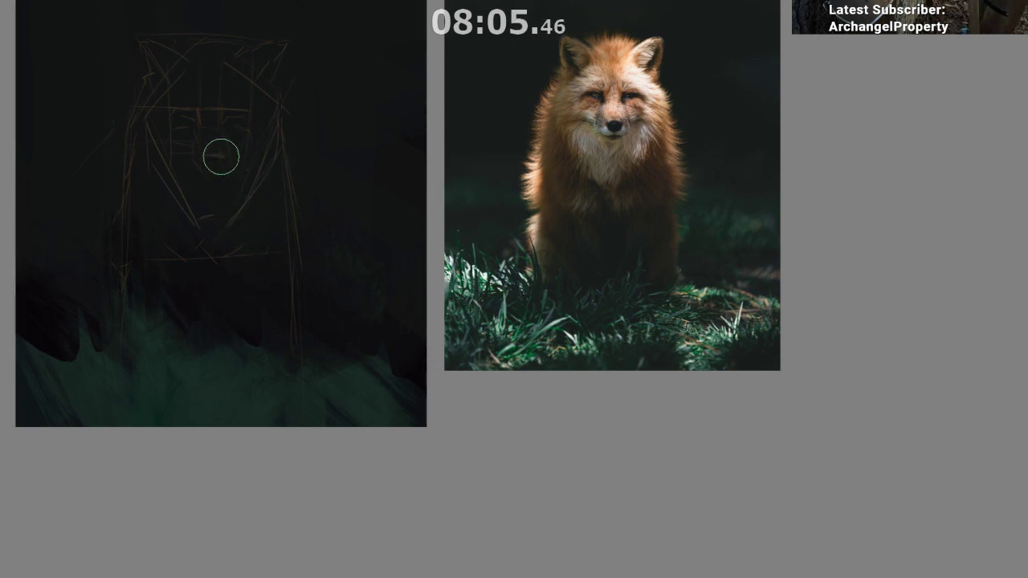
pyautogui.press(']')
pyautogui.press(']')
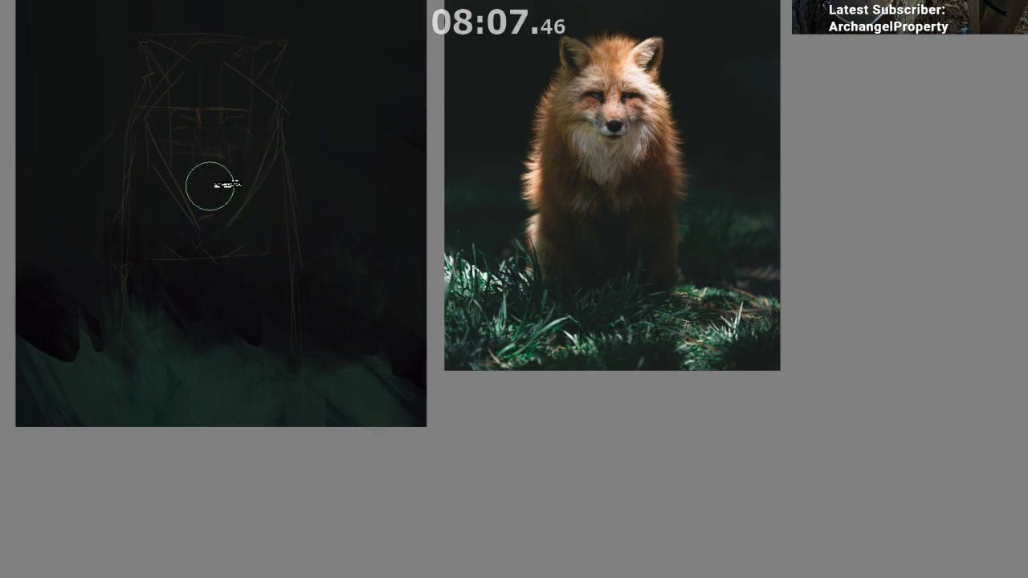
pyautogui.press('m')
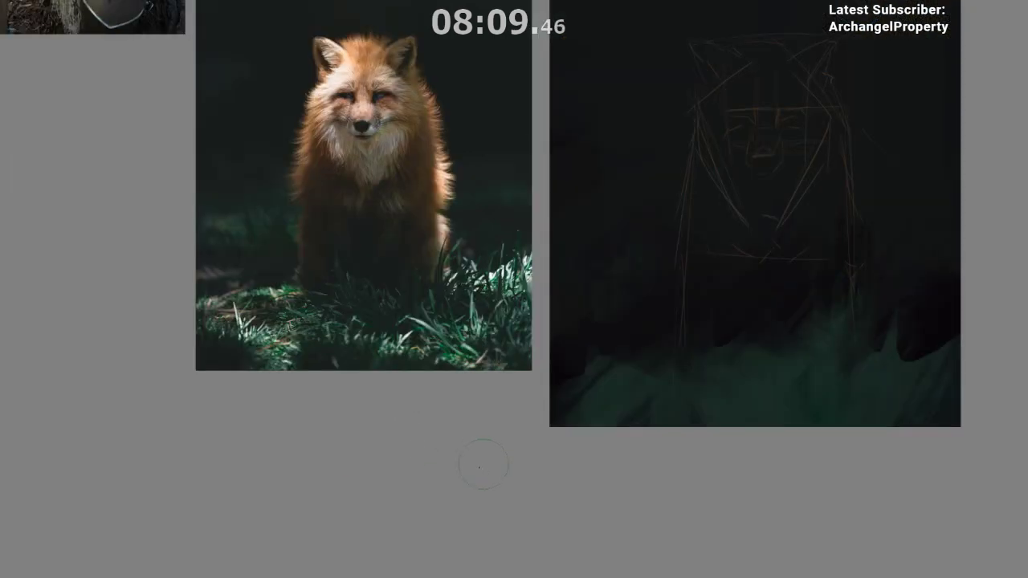
pyautogui.moveTo(200, 448); pyautogui.dragTo(73, 432)
pyautogui.press('[')
pyautogui.press('[')
pyautogui.press('[')
pyautogui.press('[')
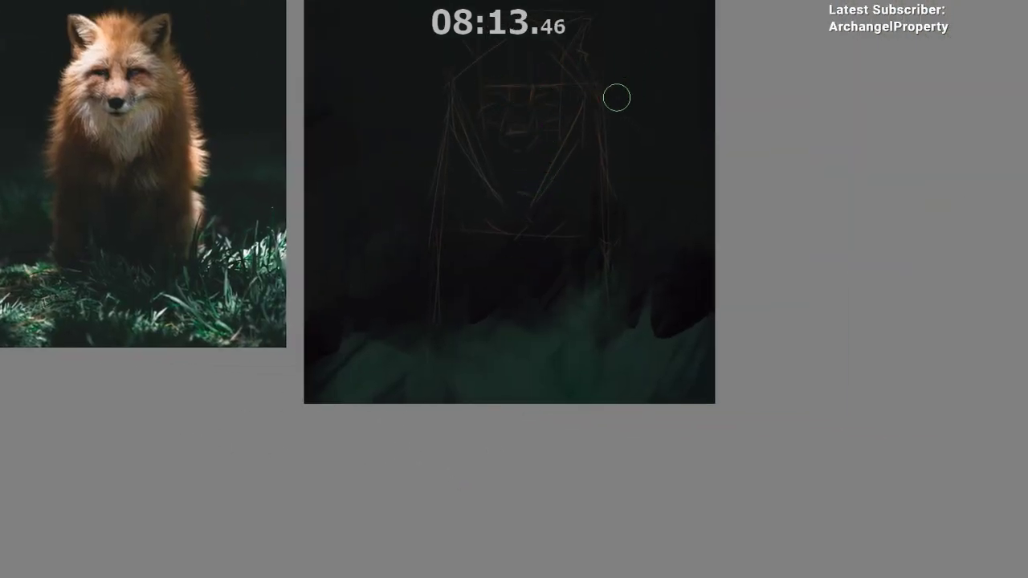
pyautogui.press('[')
pyautogui.press(']')
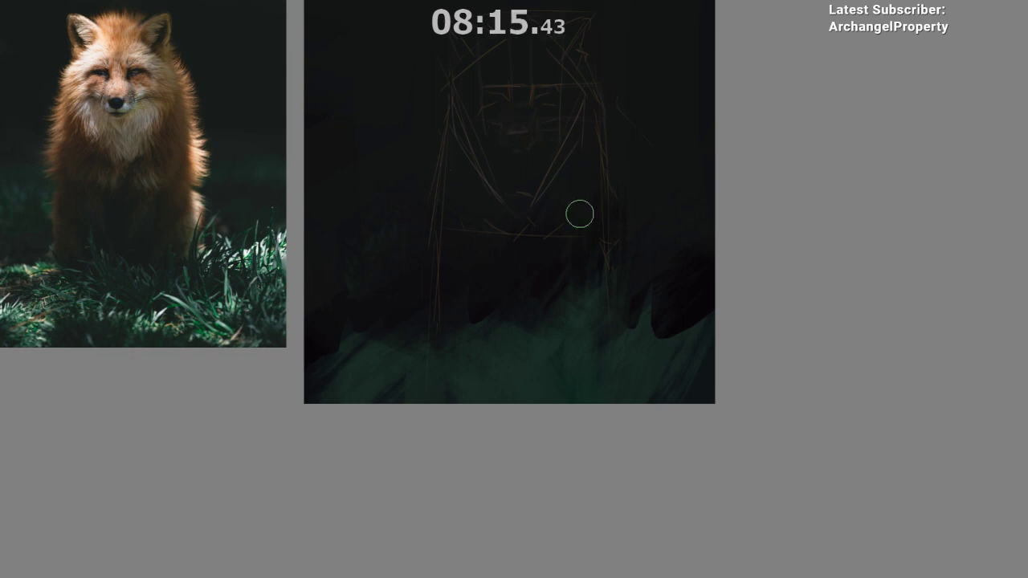
# - Lasso a simplified silhouette around the fox, including both ears, the body sides and a base in the grass
pyautogui.press('space')
pyautogui.moveTo(576, 278); pyautogui.dragTo(581, 328)
pyautogui.scroll(-1, 530, 506)
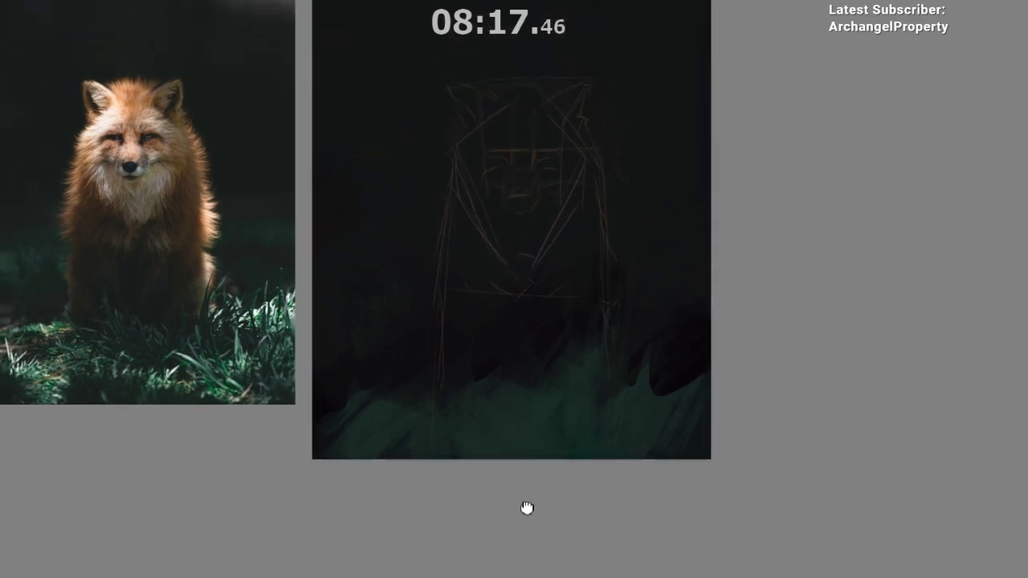
pyautogui.moveTo(526, 506); pyautogui.dragTo(482, 448)
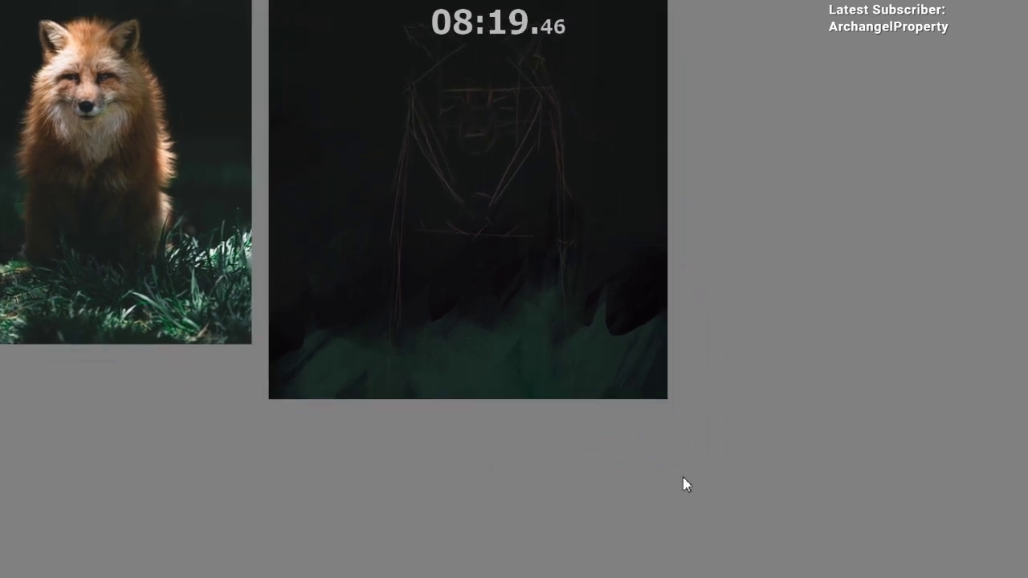
pyautogui.scroll(1, 479, 413)
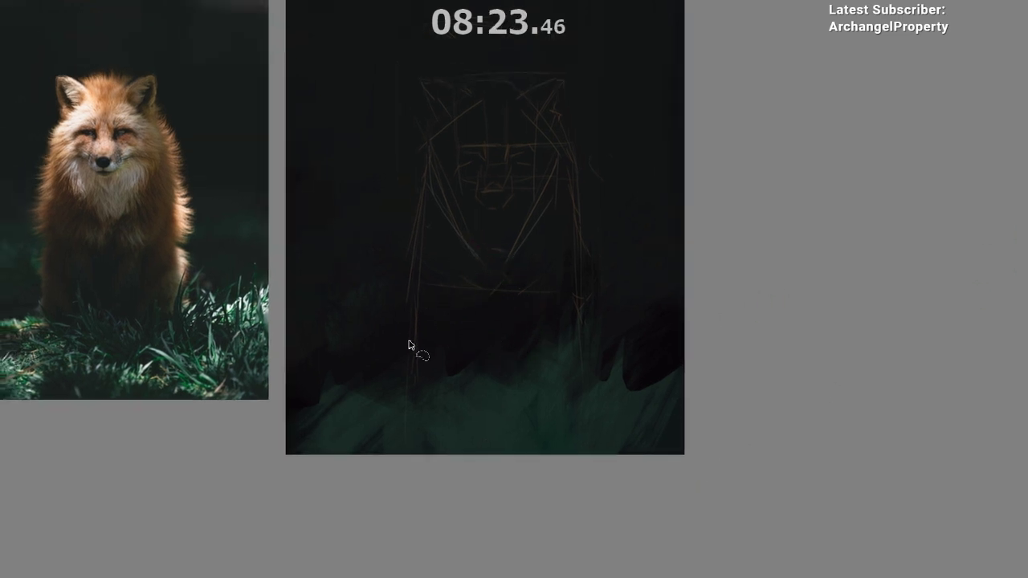
pyautogui.moveTo(411, 382)
pyautogui.mouseDown()
pyautogui.moveTo(418, 224)
pyautogui.moveTo(439, 122)
pyautogui.mouseUp()
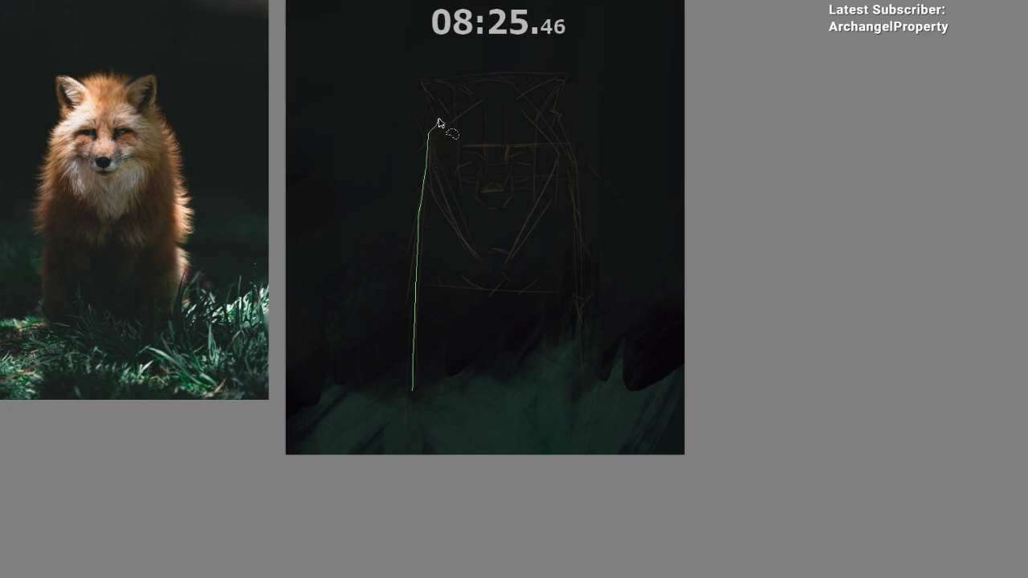
pyautogui.moveTo(426, 85)
pyautogui.mouseDown()
pyautogui.moveTo(573, 78)
pyautogui.moveTo(558, 105)
pyautogui.moveTo(575, 154)
pyautogui.mouseUp()
pyautogui.moveTo(587, 237); pyautogui.dragTo(589, 329)
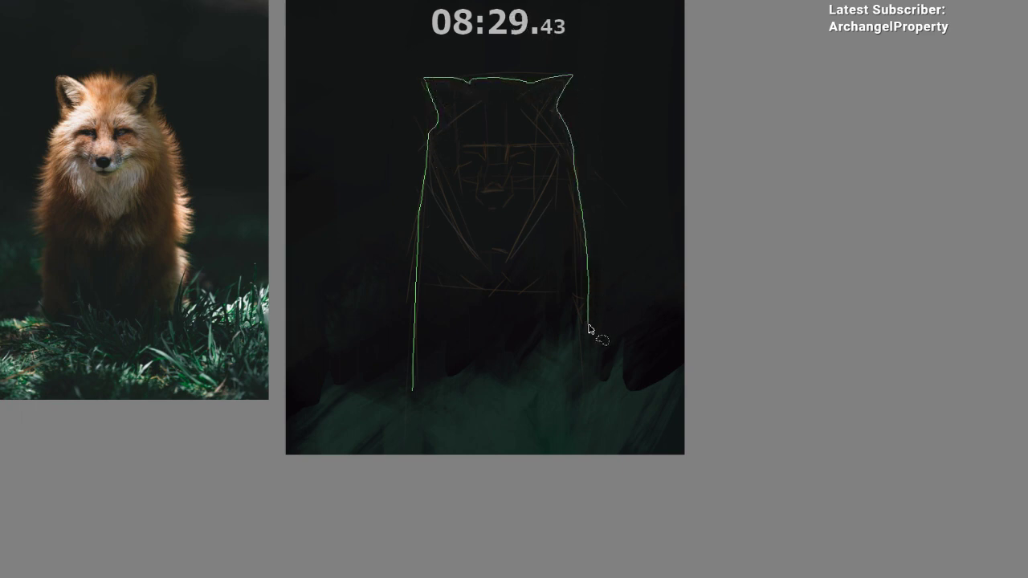
pyautogui.moveTo(591, 396)
pyautogui.mouseDown()
pyautogui.moveTo(541, 407)
pyautogui.moveTo(414, 392)
pyautogui.mouseUp()
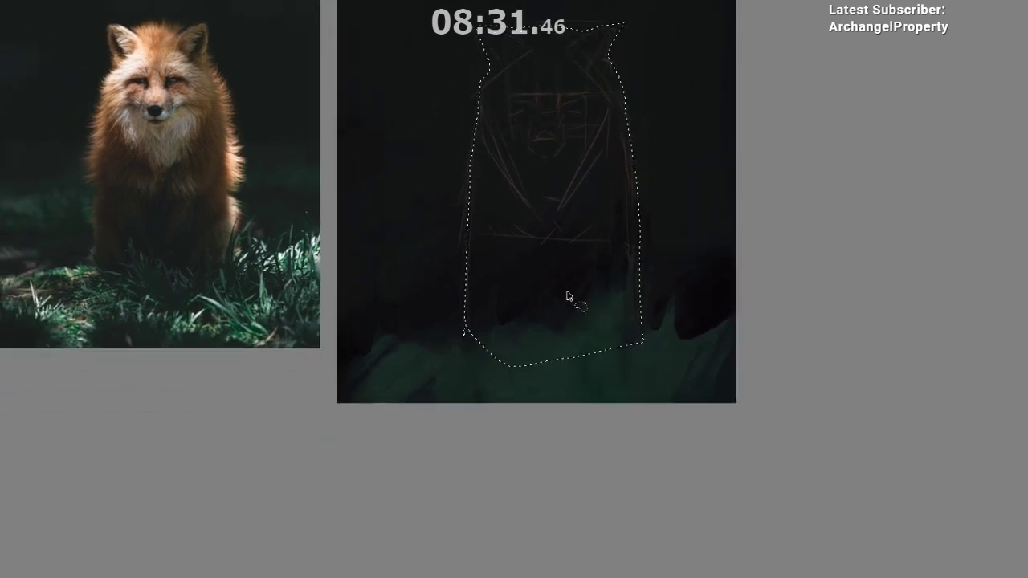
pyautogui.press('b')
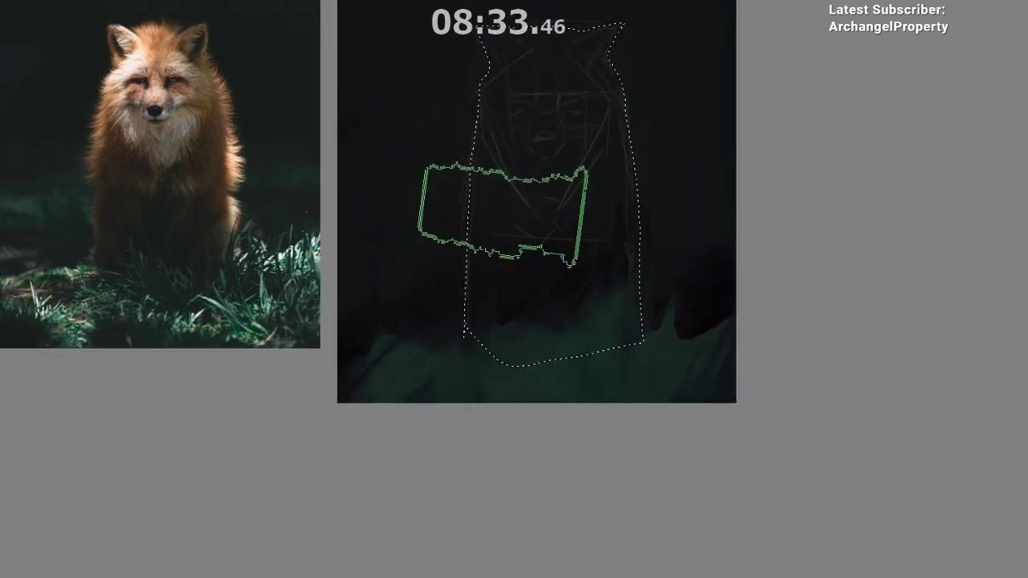
pyautogui.moveTo(500, 218); pyautogui.dragTo(523, 101)
pyautogui.hotkey('ctrl', 'z')
pyautogui.moveTo(472, 420); pyautogui.dragTo(433, 472)
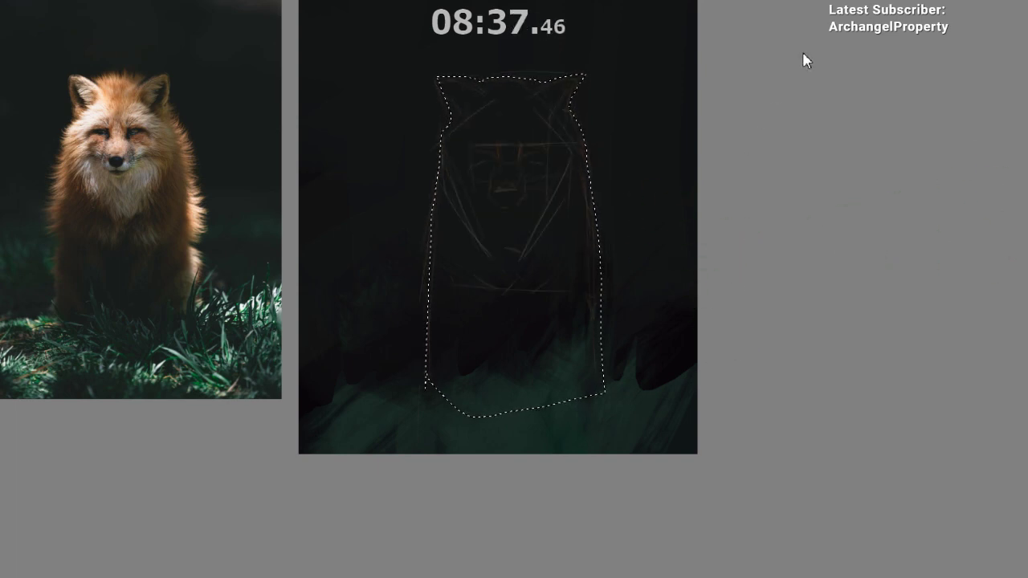
pyautogui.moveTo(522, 91); pyautogui.dragTo(478, 262)
pyautogui.hotkey('ctrl', 'z')
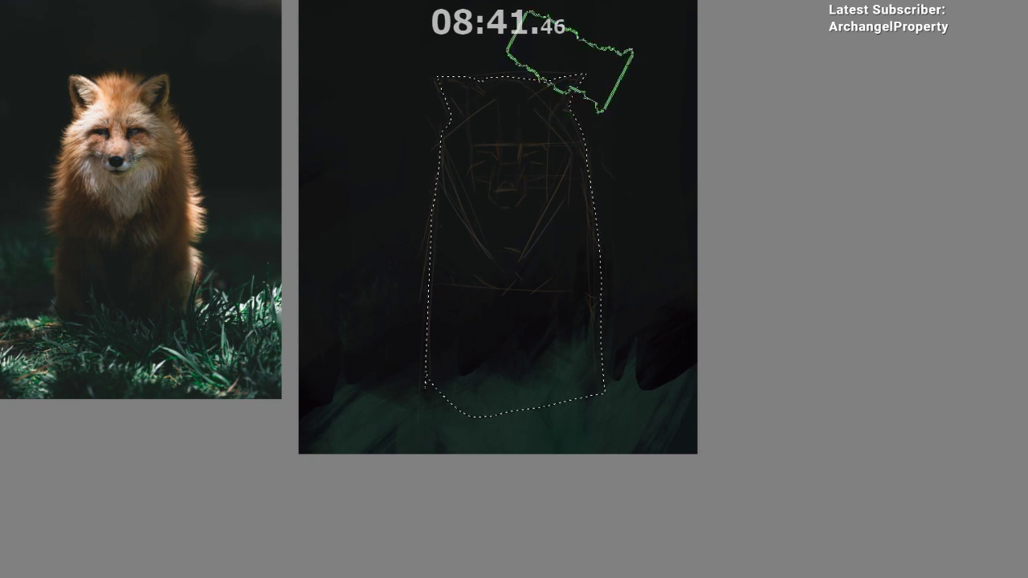
# - Block in the selected fox silhouette with broad dark brown strokes from the ears down to the grass
pyautogui.moveTo(532, 78); pyautogui.dragTo(389, 319)
pyautogui.moveTo(514, 116)
pyautogui.mouseDown()
pyautogui.moveTo(475, 266)
pyautogui.moveTo(575, 174)
pyautogui.moveTo(548, 349)
pyautogui.mouseUp()
pyautogui.moveTo(509, 240); pyautogui.dragTo(509, 228)
pyautogui.moveTo(480, 324); pyautogui.dragTo(469, 338)
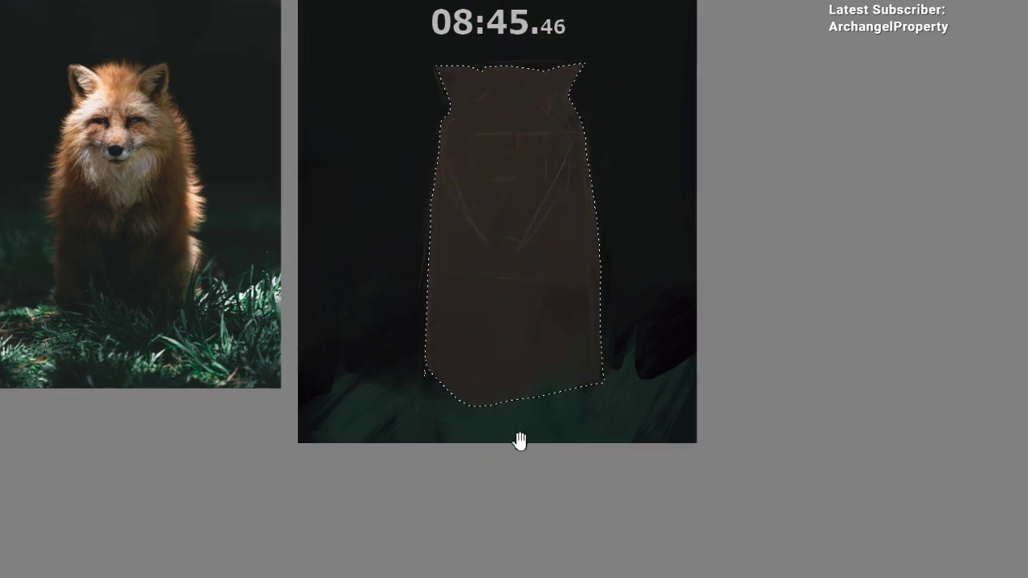
pyautogui.moveTo(519, 441); pyautogui.dragTo(510, 396)
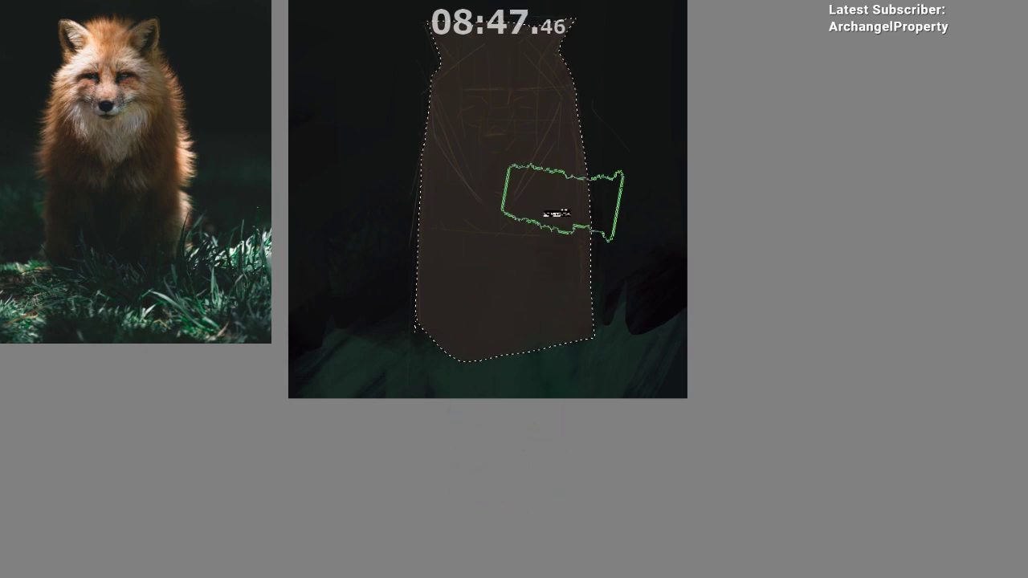
pyautogui.moveTo(472, 304); pyautogui.dragTo(482, 271)
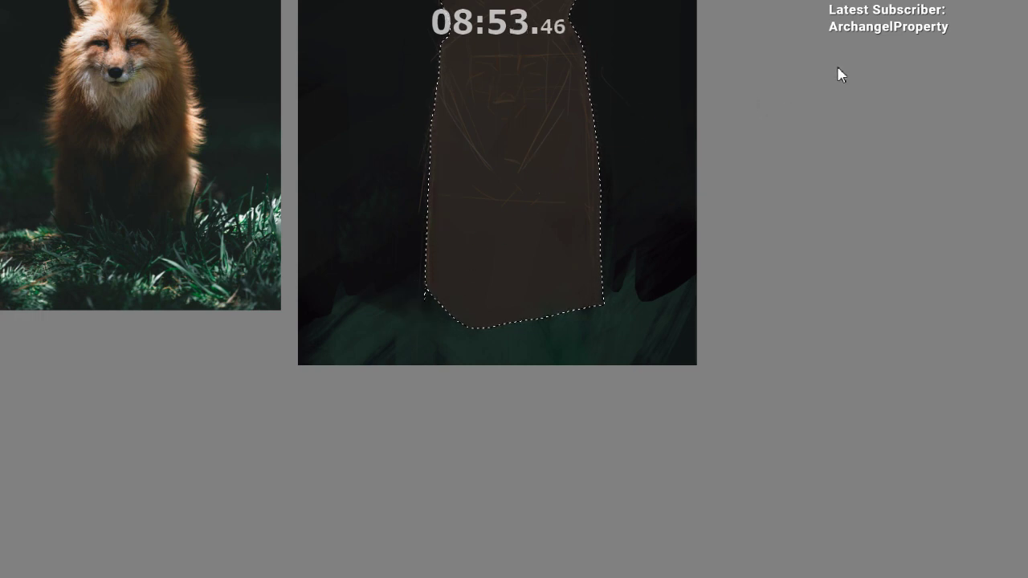
pyautogui.moveTo(570, 159); pyautogui.dragTo(596, 201)
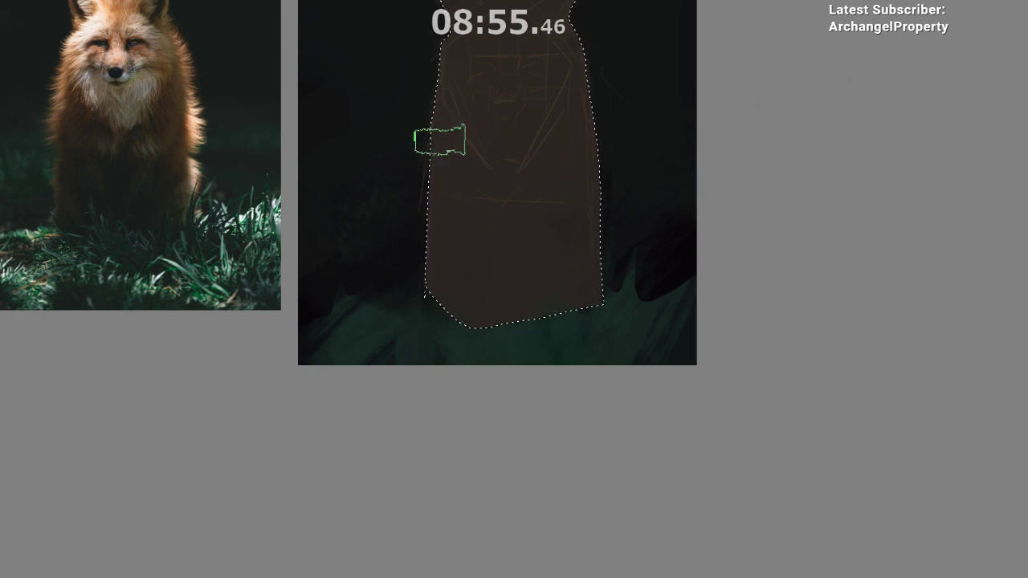
# - Darken the fox's torso below the face with broad dark reddish-brown strokes inside the silhouette selection
pyautogui.moveTo(460, 144); pyautogui.dragTo(474, 272)
pyautogui.moveTo(527, 331); pyautogui.dragTo(548, 370)
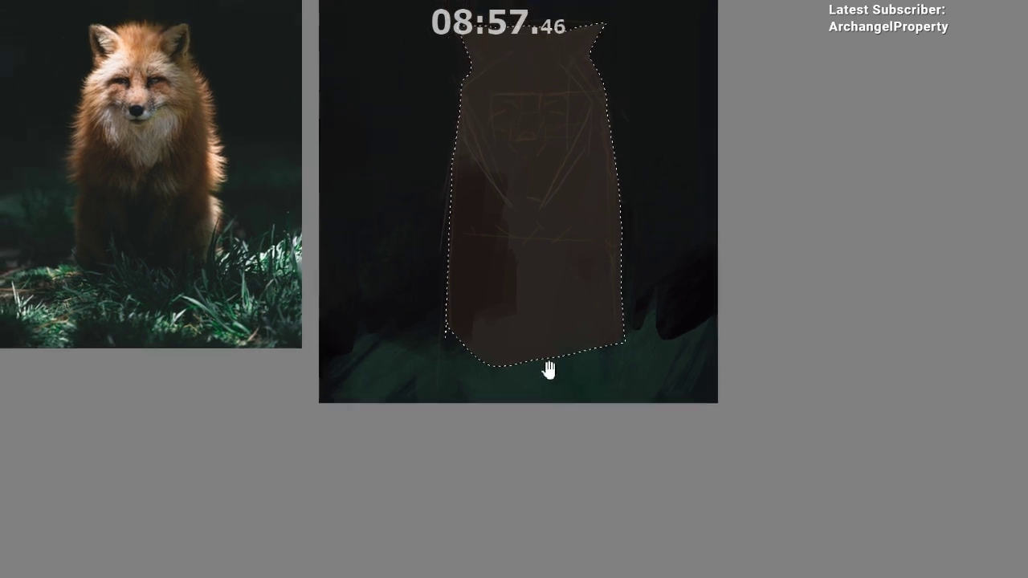
pyautogui.moveTo(486, 199); pyautogui.dragTo(479, 255)
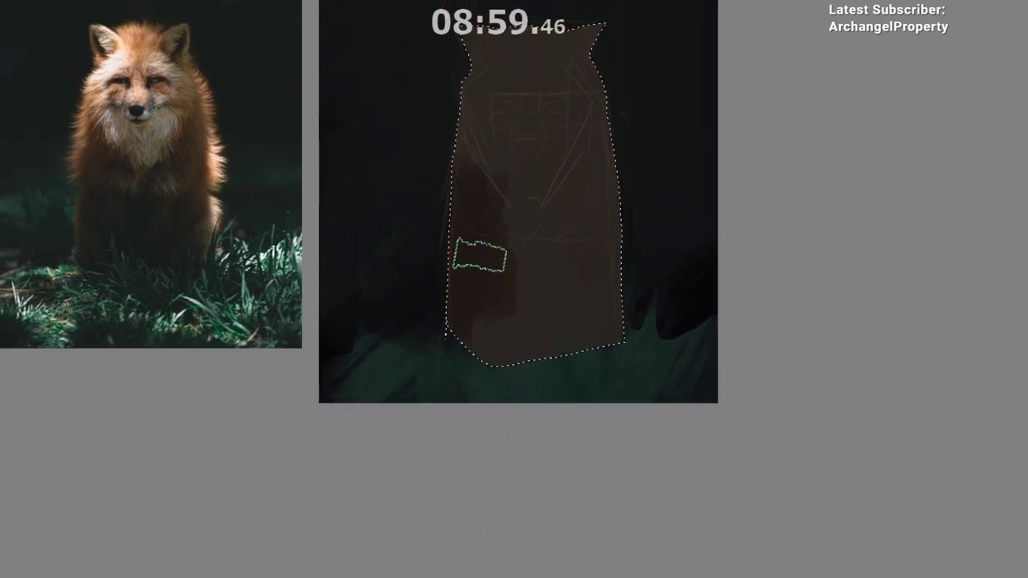
pyautogui.moveTo(529, 416); pyautogui.dragTo(532, 428)
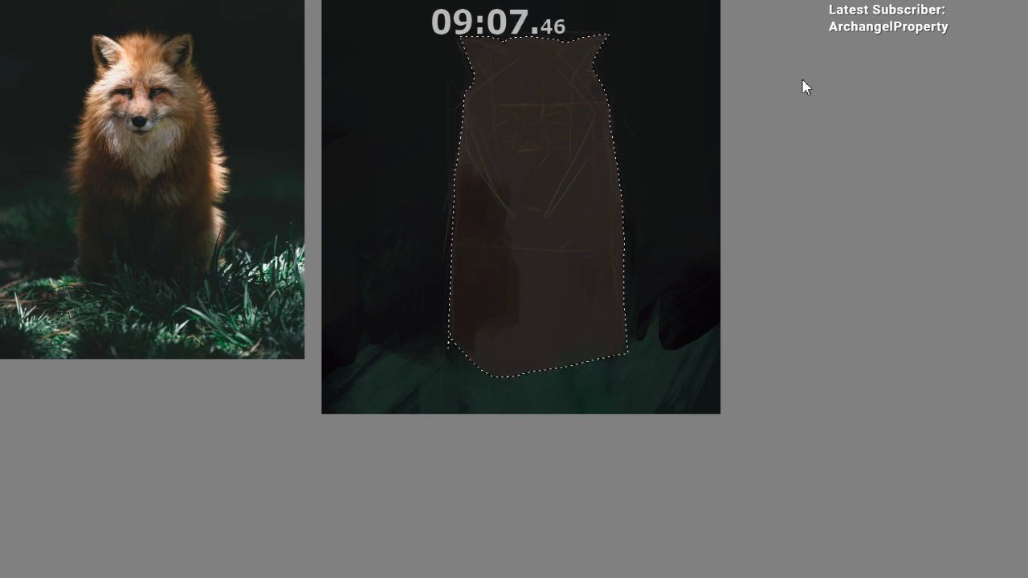
pyautogui.moveTo(496, 228)
pyautogui.mouseDown()
pyautogui.moveTo(498, 245)
pyautogui.moveTo(578, 223)
pyautogui.moveTo(571, 285)
pyautogui.moveTo(602, 210)
pyautogui.mouseUp()
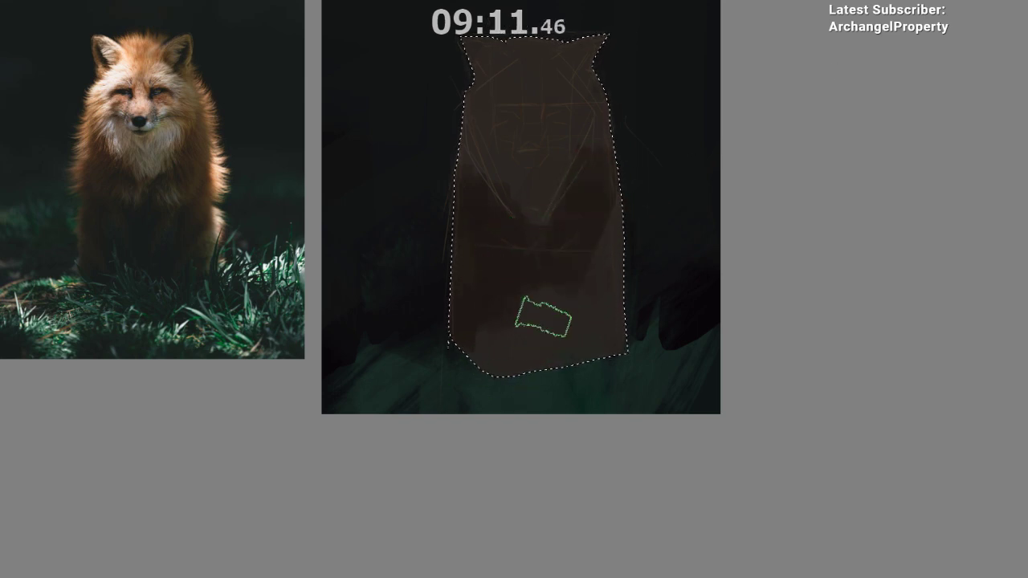
pyautogui.moveTo(603, 267)
pyautogui.mouseDown()
pyautogui.moveTo(624, 257)
pyautogui.moveTo(580, 254)
pyautogui.moveTo(478, 217)
pyautogui.mouseUp()
pyautogui.moveTo(511, 417)
pyautogui.mouseDown()
pyautogui.moveTo(509, 454)
pyautogui.moveTo(517, 441)
pyautogui.moveTo(501, 420)
pyautogui.mouseUp()
# - Deepen the lower half of the body with near-black brown, starting with a block between the front legs
pyautogui.scroll(-1, 516, 441)
pyautogui.moveTo(837, 139); pyautogui.dragTo(825, 86)
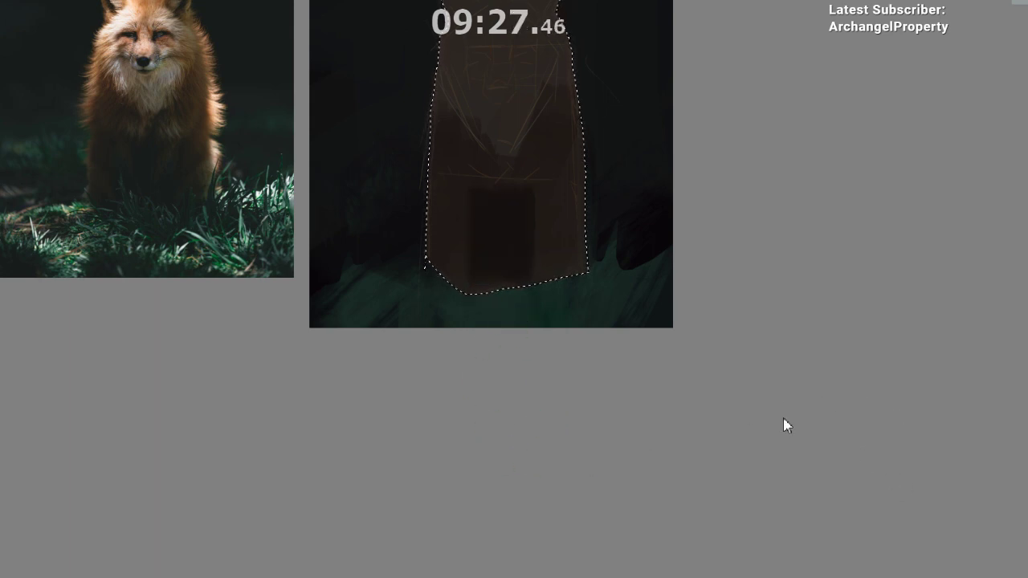
pyautogui.moveTo(526, 225); pyautogui.dragTo(523, 244)
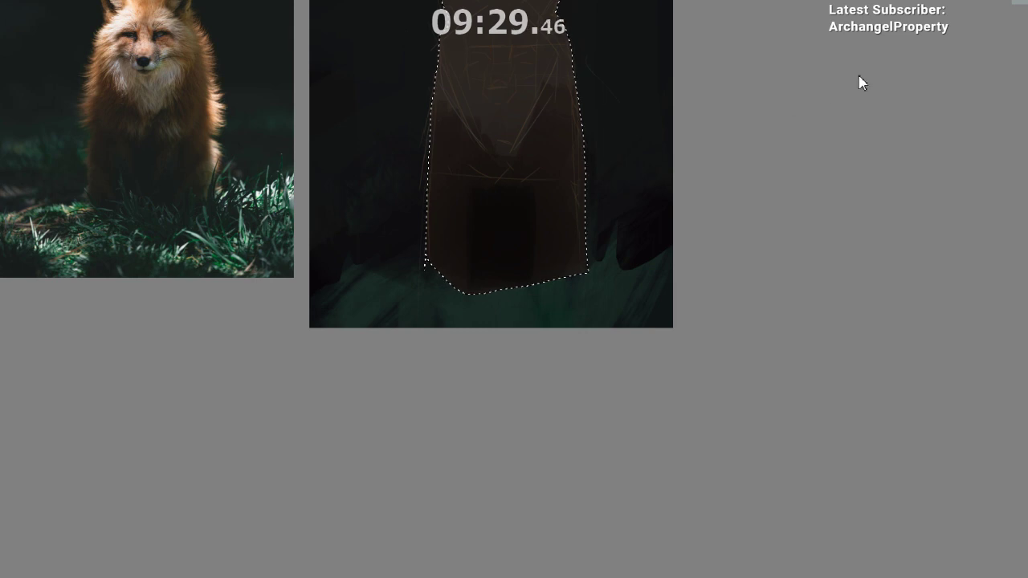
pyautogui.rightClick(504, 251)
pyautogui.click(652, 417)
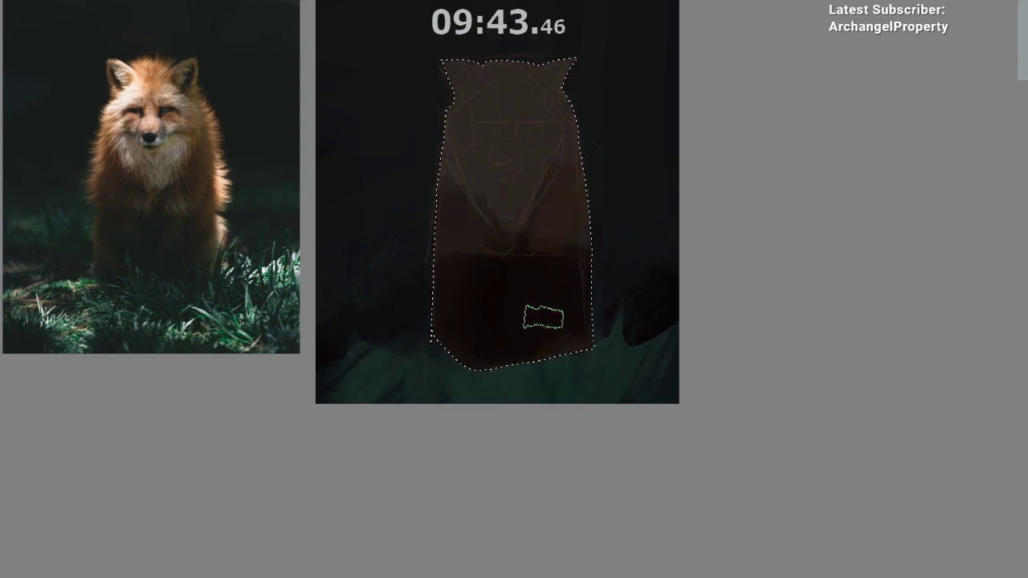
pyautogui.hotkey('ctrl', 'd')
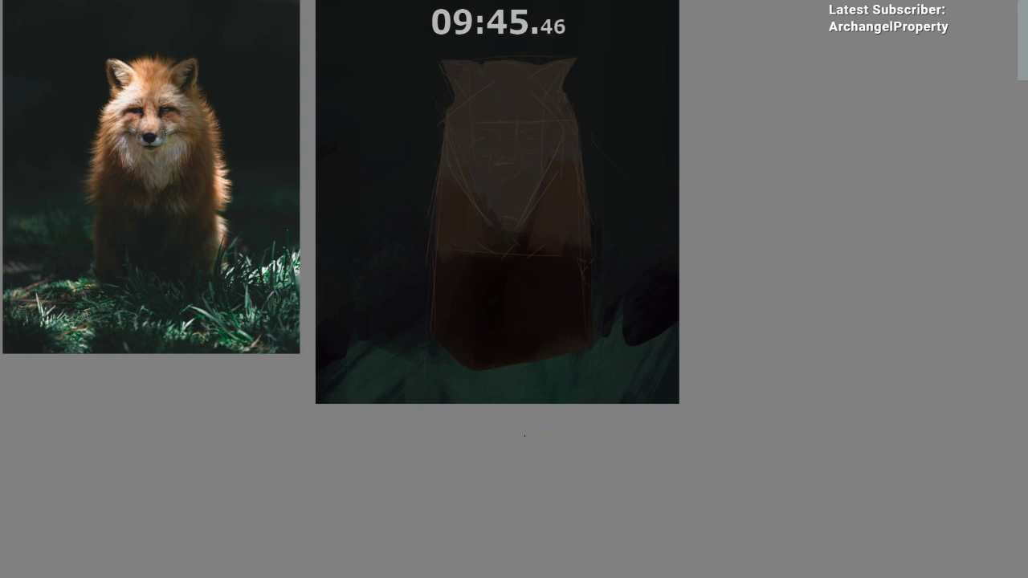
# - Block in the lit ear and the side of the head below it with off-white strokes inside the silhouette
pyautogui.moveTo(487, 202); pyautogui.dragTo(499, 247)
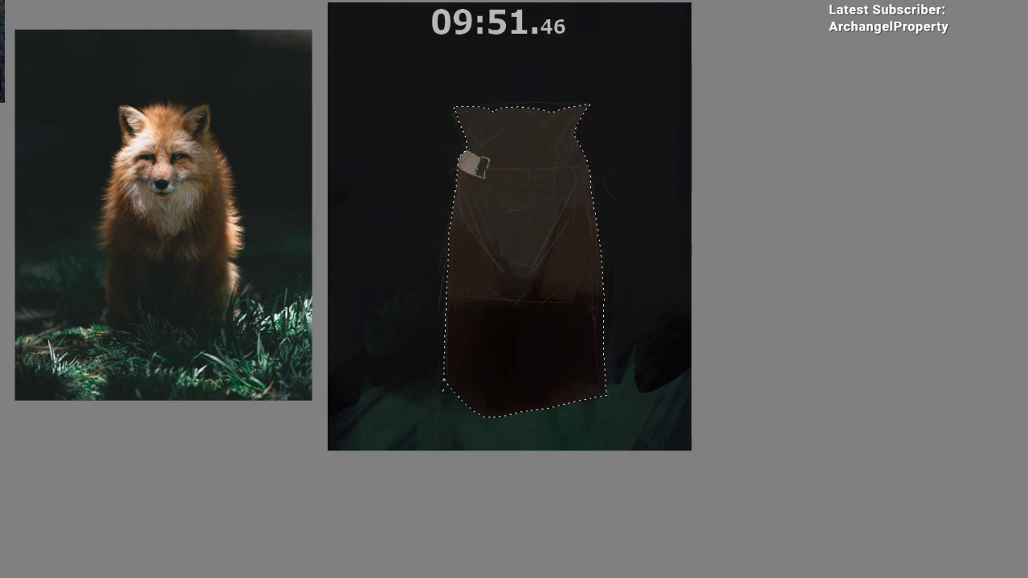
pyautogui.moveTo(492, 151)
pyautogui.mouseDown()
pyautogui.moveTo(532, 99)
pyautogui.moveTo(442, 186)
pyautogui.moveTo(484, 146)
pyautogui.moveTo(489, 161)
pyautogui.moveTo(485, 141)
pyautogui.moveTo(499, 143)
pyautogui.moveTo(489, 151)
pyautogui.moveTo(496, 136)
pyautogui.moveTo(484, 149)
pyautogui.moveTo(495, 152)
pyautogui.moveTo(482, 127)
pyautogui.moveTo(494, 123)
pyautogui.moveTo(499, 147)
pyautogui.moveTo(464, 112)
pyautogui.mouseUp()
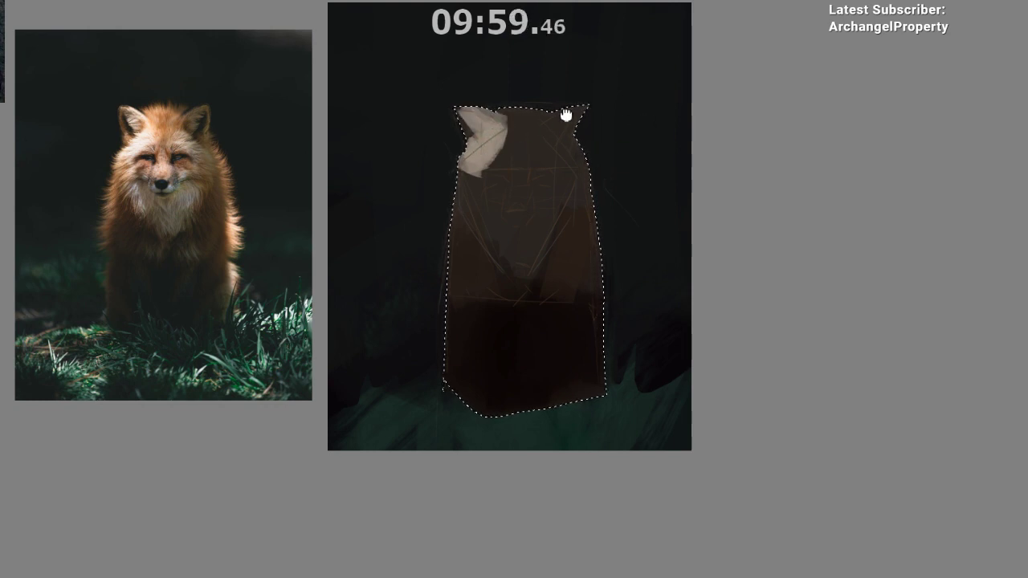
pyautogui.moveTo(500, 162); pyautogui.dragTo(530, 115)
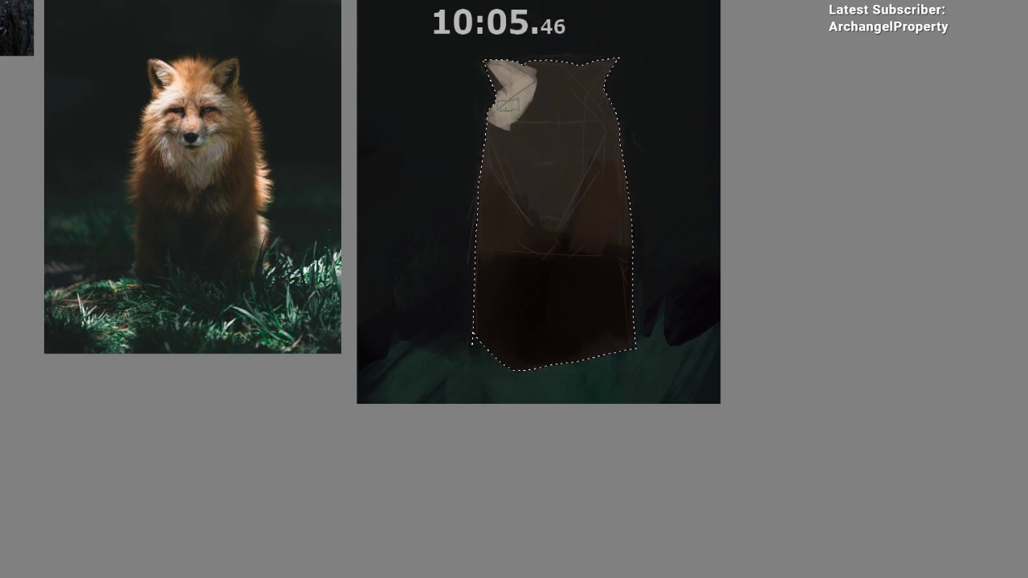
pyautogui.moveTo(493, 115); pyautogui.dragTo(509, 126)
# - Paint a tapering orange strip down the fox's forehead and a muted grey patch over the shaded brow
pyautogui.moveTo(603, 152); pyautogui.dragTo(588, 139)
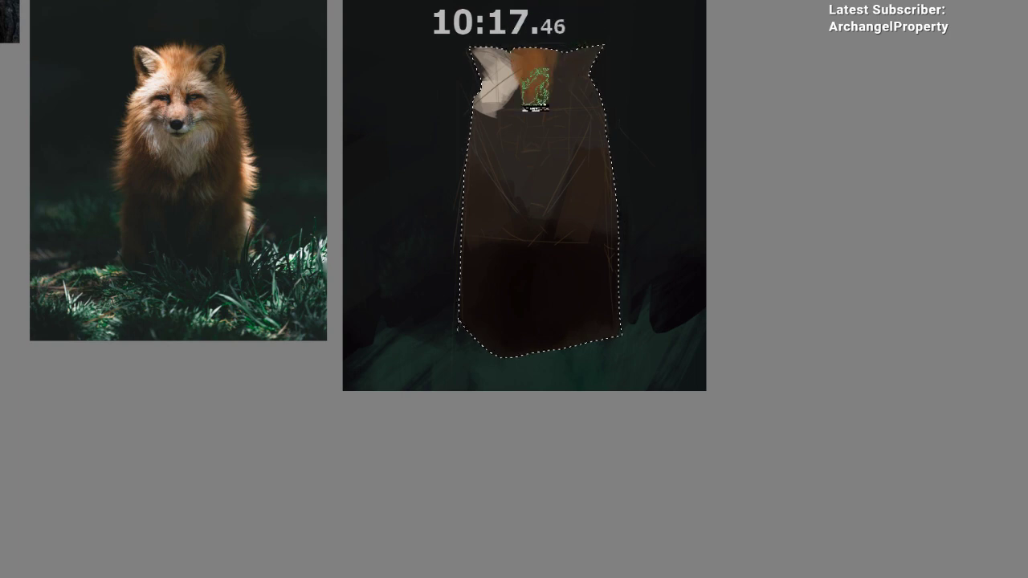
pyautogui.moveTo(581, 122)
pyautogui.mouseDown()
pyautogui.moveTo(603, 118)
pyautogui.moveTo(550, 161)
pyautogui.mouseUp()
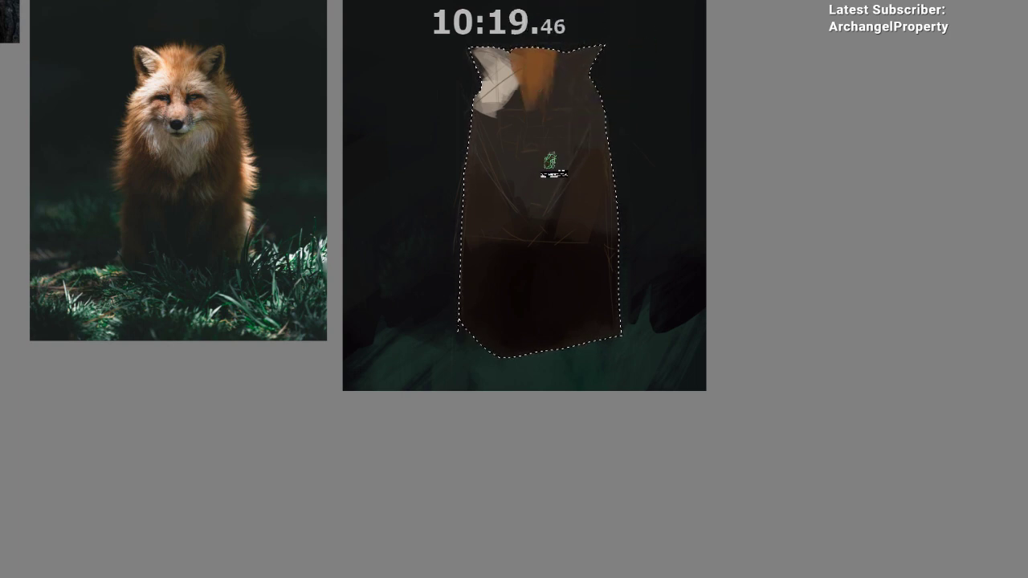
pyautogui.moveTo(561, 95)
pyautogui.mouseDown()
pyautogui.moveTo(588, 96)
pyautogui.moveTo(555, 95)
pyautogui.moveTo(633, 220)
pyautogui.mouseUp()
pyautogui.hotkey('ctrl', 'z')
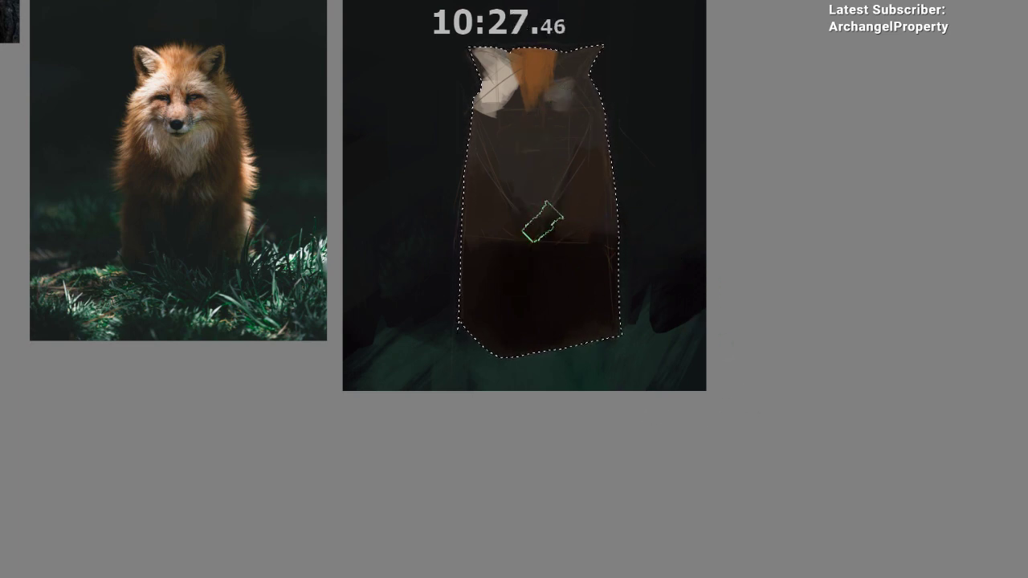
# - Try to lasso the V-shaped chest bib inside the fox silhouette
pyautogui.keyDown('ctrl'); pyautogui.click(531, 196); pyautogui.keyUp('ctrl')
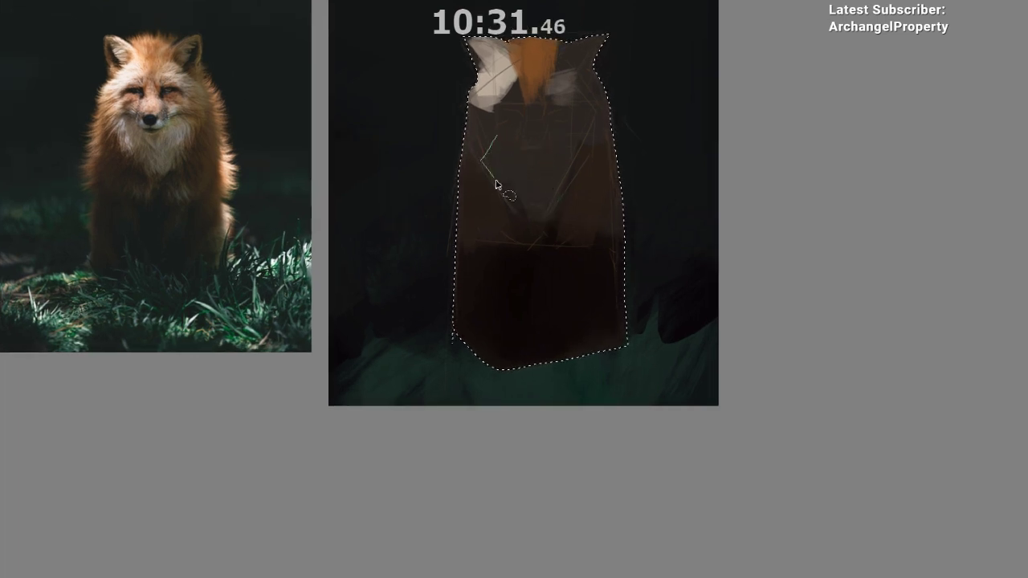
pyautogui.moveTo(495, 185)
pyautogui.mouseDown()
pyautogui.moveTo(547, 229)
pyautogui.moveTo(573, 187)
pyautogui.mouseUp()
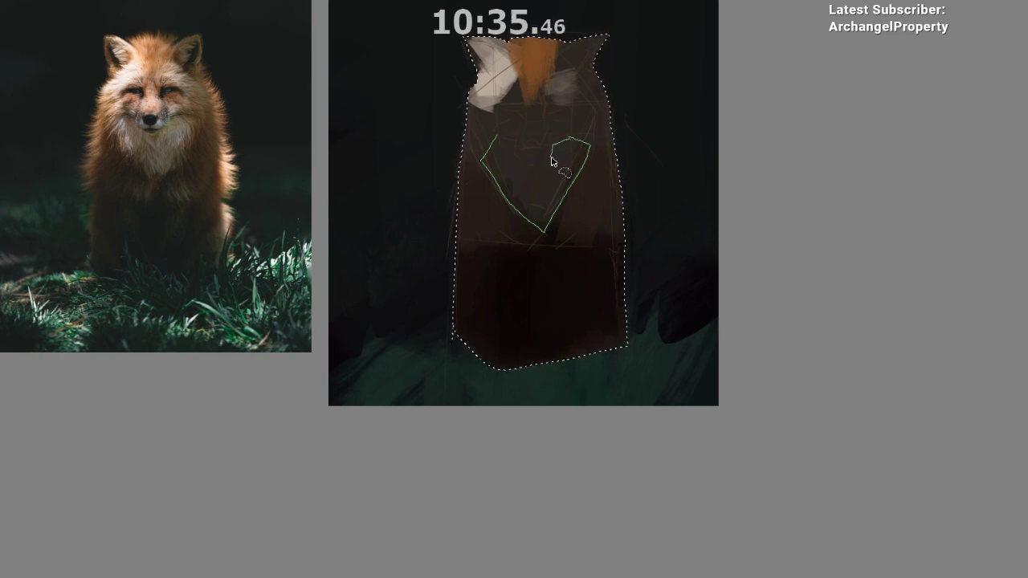
pyautogui.moveTo(516, 142); pyautogui.dragTo(499, 136)
pyautogui.press('b')
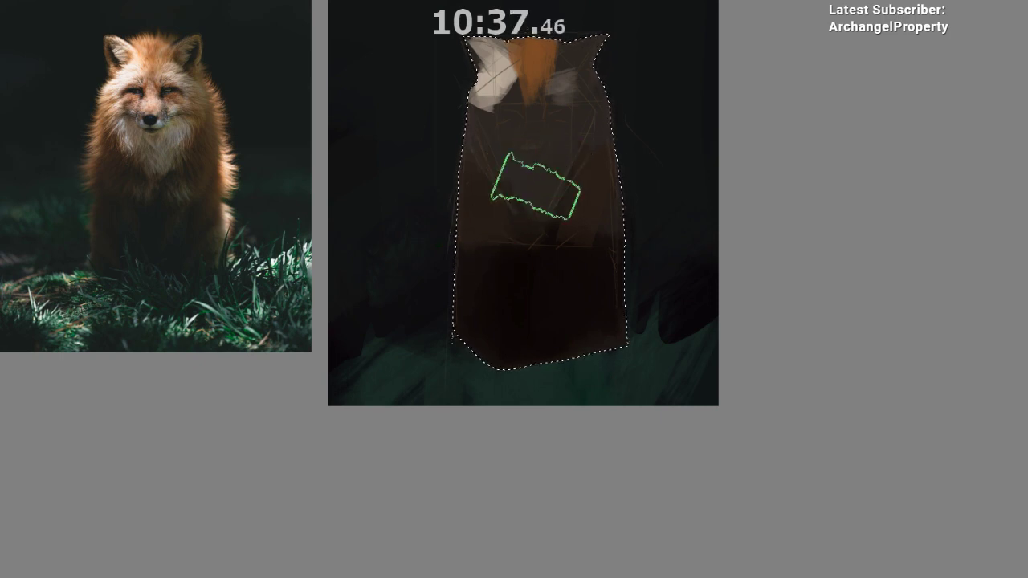
pyautogui.hotkey('ctrl', 'shift', 'a')
# - Try a flat orange patch on the fox's shoulder below the off-white part of the head
pyautogui.moveTo(529, 171); pyautogui.dragTo(572, 152)
pyautogui.moveTo(558, 200); pyautogui.dragTo(530, 241)
pyautogui.keyDown('ctrl'); pyautogui.click(543, 37); pyautogui.keyUp('ctrl')
pyautogui.hotkey('ctrl', '-')
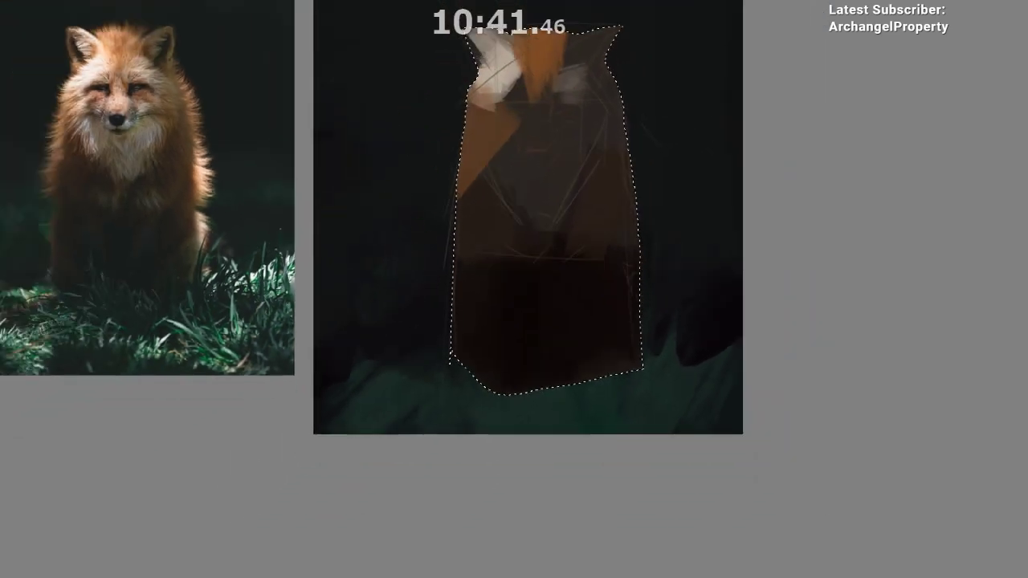
# - Clear the selection and brush orange-brown fur strokes along both outer edges of the fox's upper body
pyautogui.moveTo(500, 127); pyautogui.dragTo(449, 199)
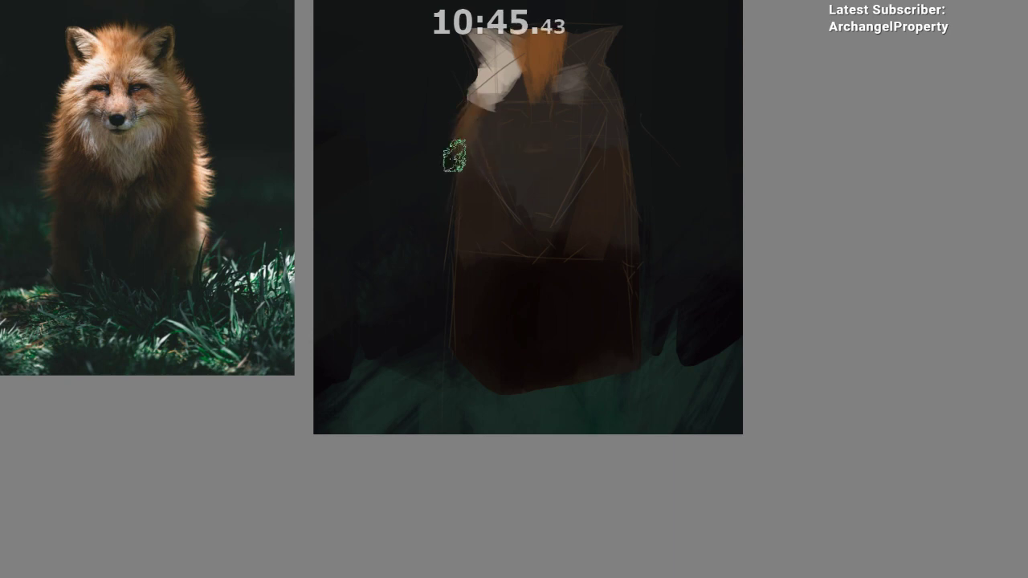
pyautogui.moveTo(469, 150); pyautogui.dragTo(442, 236)
pyautogui.hotkey('ctrl', '-')
pyautogui.moveTo(482, 206); pyautogui.dragTo(487, 152)
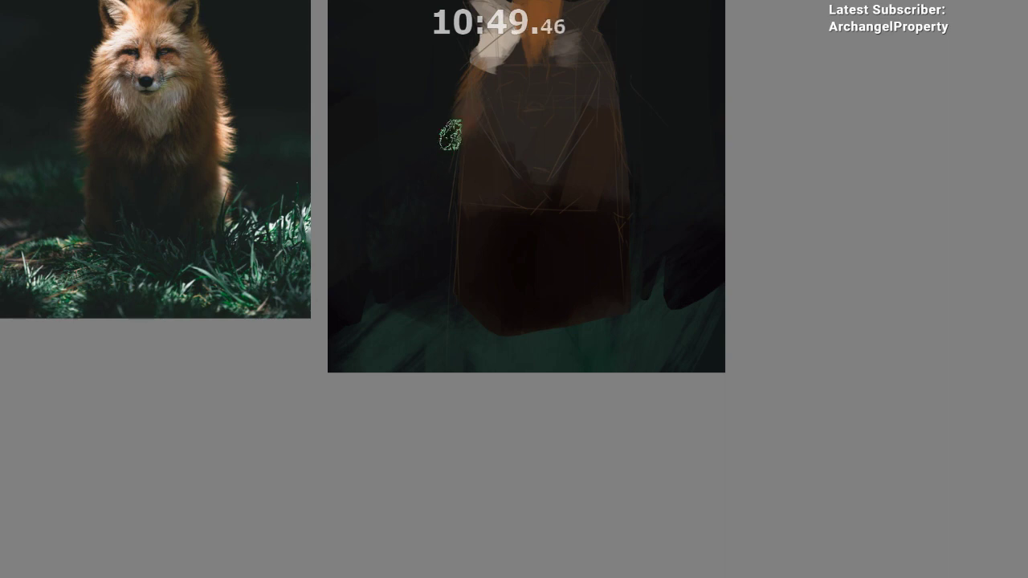
pyautogui.moveTo(477, 121); pyautogui.dragTo(458, 164)
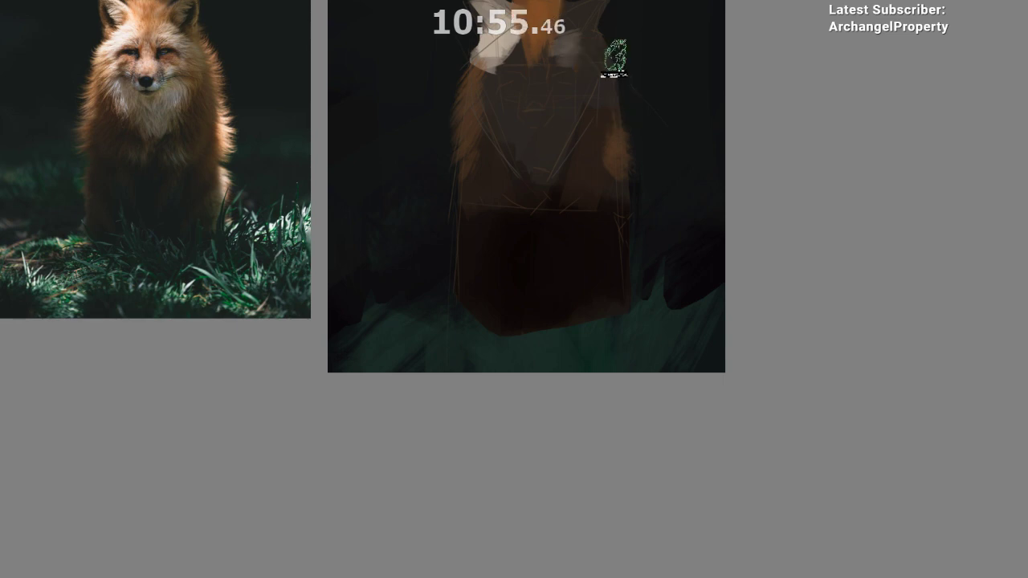
# - Mirror the view and build up orange and mid-brown fur on the shoulder and flank below the shaded ear
pyautogui.press('m')
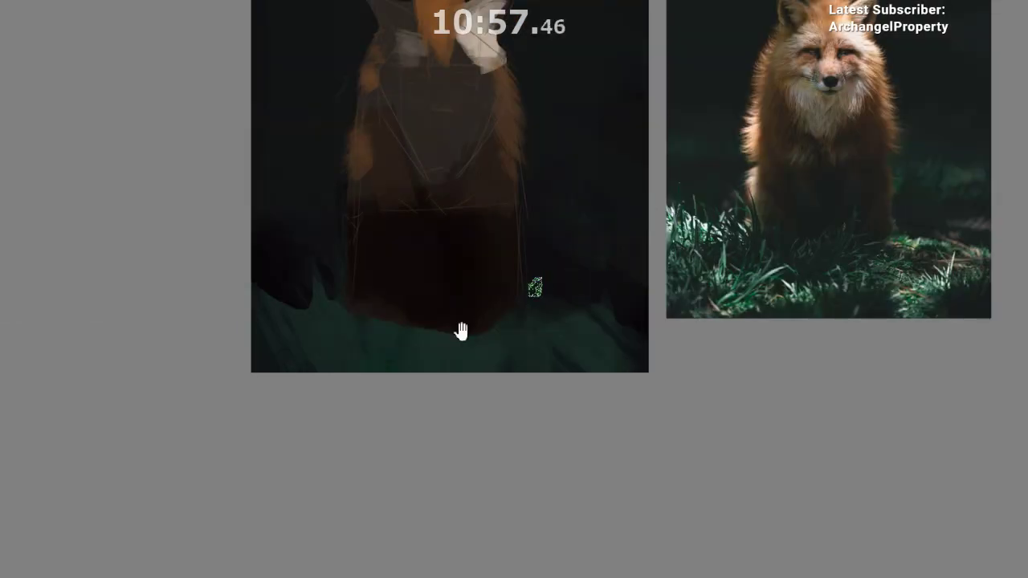
pyautogui.moveTo(461, 333); pyautogui.dragTo(362, 386)
pyautogui.hotkey('ctrl', 'z')
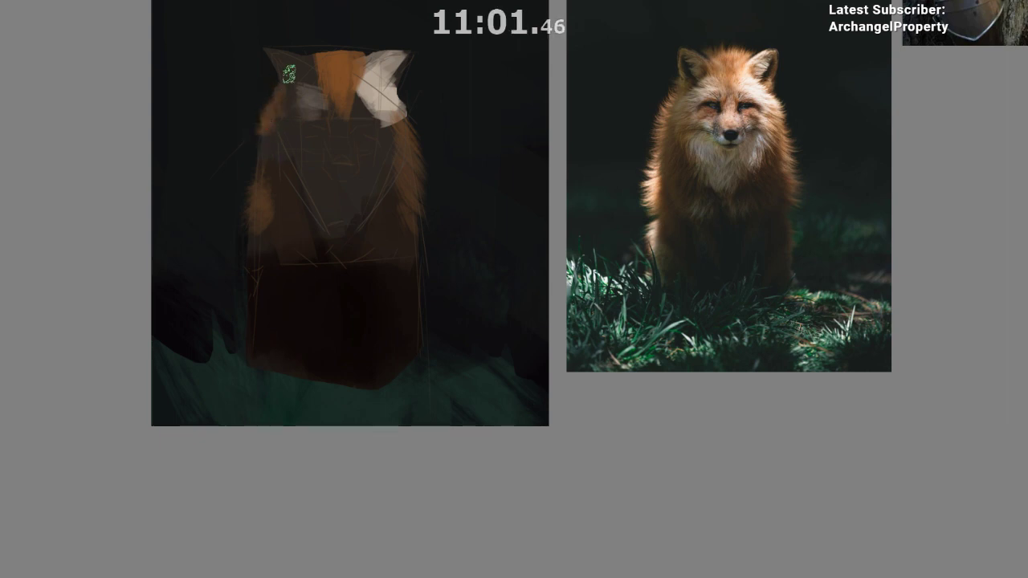
pyautogui.keyDown('ctrl'); pyautogui.click(320, 101); pyautogui.keyUp('ctrl')
pyautogui.moveTo(298, 143); pyautogui.dragTo(273, 156)
pyautogui.keyDown('ctrl'); pyautogui.click(251, 238); pyautogui.keyUp('ctrl')
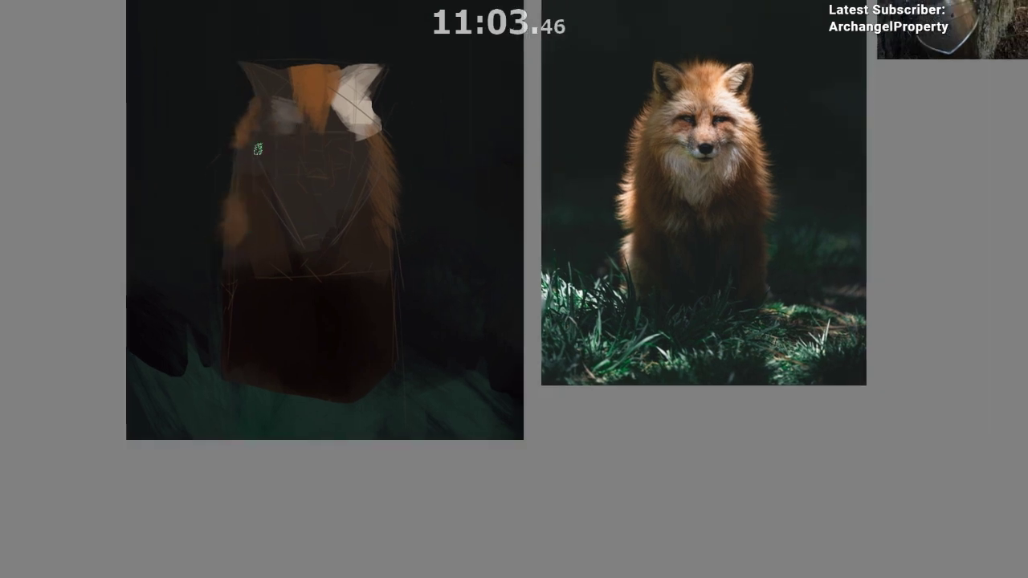
pyautogui.moveTo(304, 367); pyautogui.dragTo(307, 351)
pyautogui.keyDown('ctrl'); pyautogui.click(260, 233); pyautogui.keyUp('ctrl')
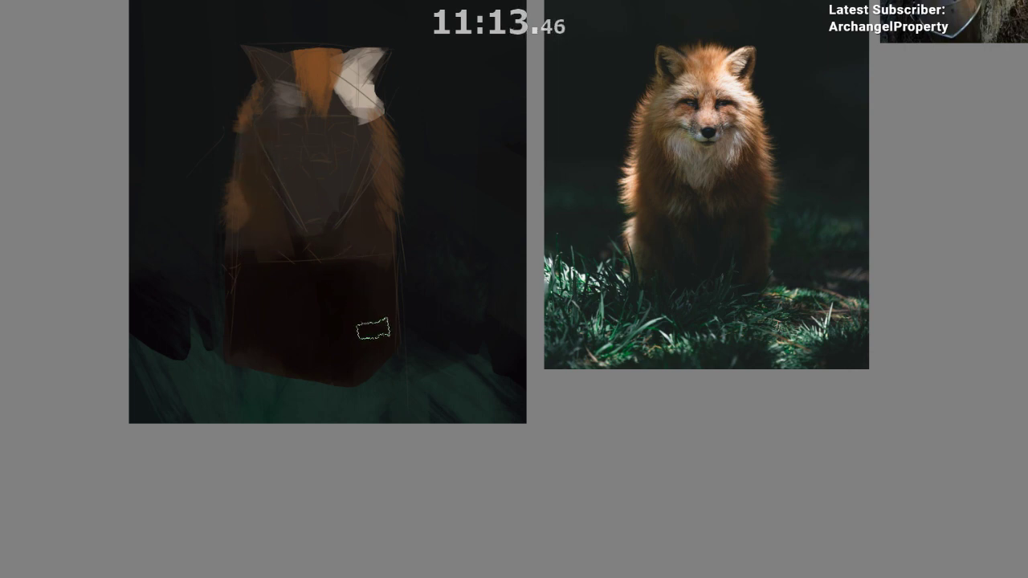
# - Extend the mid-brown down onto the upper leg under the shaded flank, undoing the stray stroke outside the body
pyautogui.moveTo(355, 284); pyautogui.dragTo(361, 234)
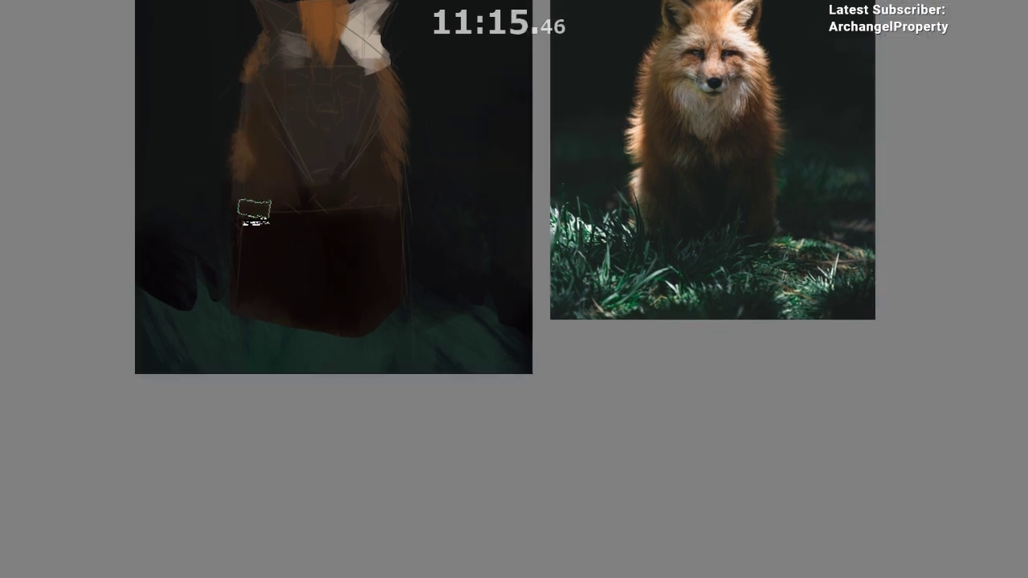
pyautogui.moveTo(257, 464); pyautogui.dragTo(250, 555)
pyautogui.moveTo(225, 285); pyautogui.dragTo(183, 286)
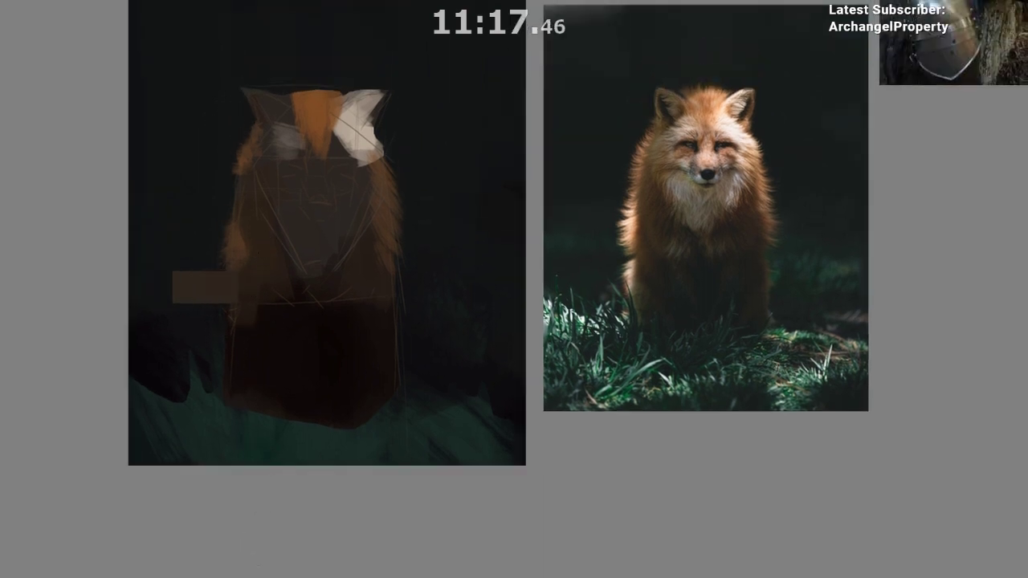
pyautogui.hotkey('ctrl', 'z')
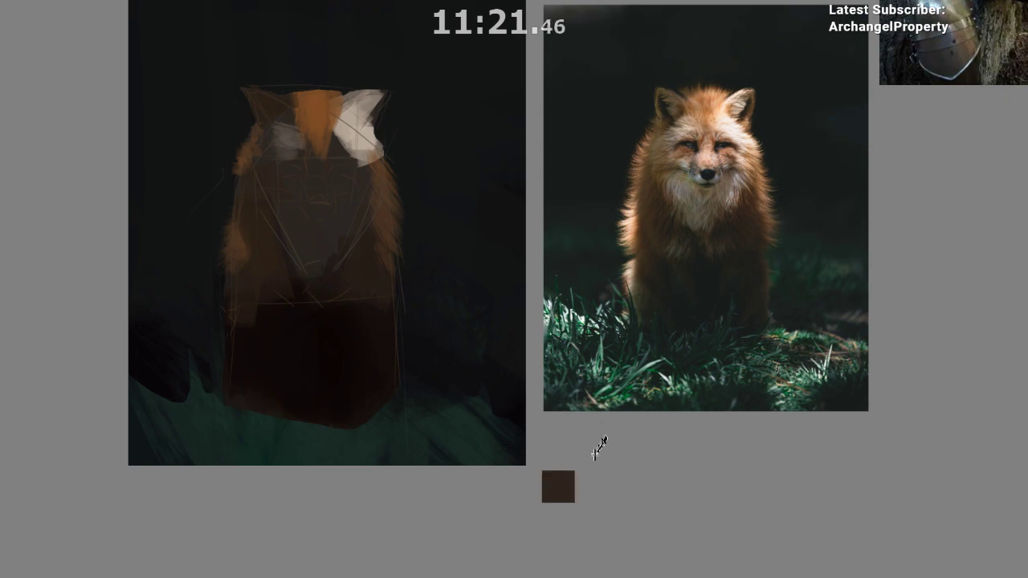
# - Return to the normal view and paint a small dark inner shape in the fox's shaded brown ear
pyautogui.press('m')
pyautogui.moveTo(536, 461); pyautogui.dragTo(438, 440)
pyautogui.moveTo(574, 277); pyautogui.dragTo(583, 218)
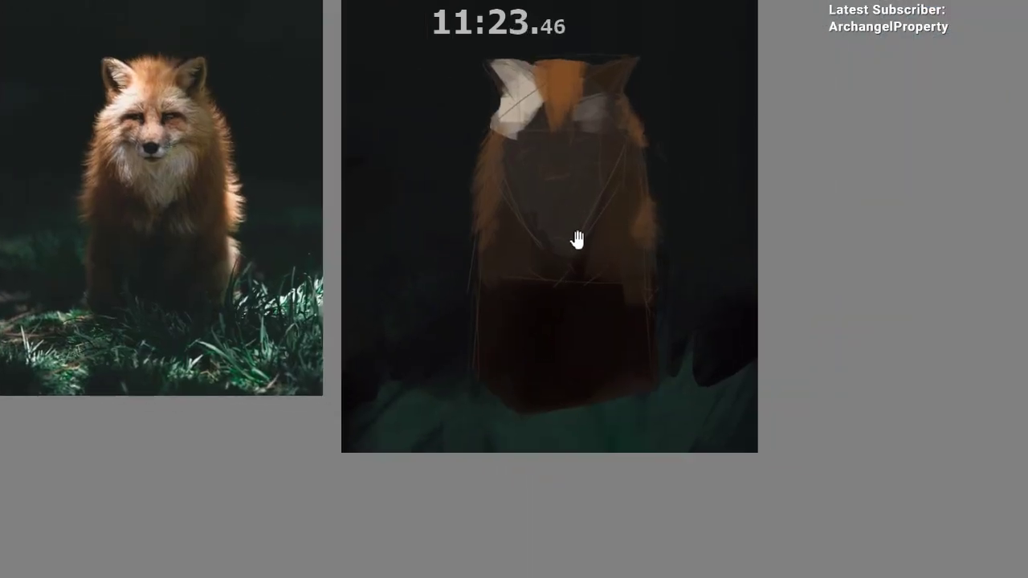
pyautogui.moveTo(549, 120)
pyautogui.mouseDown()
pyautogui.moveTo(575, 122)
pyautogui.moveTo(554, 131)
pyautogui.moveTo(577, 126)
pyautogui.moveTo(558, 131)
pyautogui.mouseUp()
pyautogui.keyDown('alt'); pyautogui.click(525, 140); pyautogui.keyUp('alt')
pyautogui.keyDown('ctrl'); pyautogui.click(546, 99); pyautogui.keyUp('ctrl')
pyautogui.keyDown('ctrl'); pyautogui.click(568, 294); pyautogui.keyUp('ctrl')
pyautogui.keyDown('ctrl'); pyautogui.click(616, 85); pyautogui.keyUp('ctrl')
pyautogui.moveTo(625, 64); pyautogui.dragTo(607, 99)
pyautogui.hotkey('ctrl', 'z')
pyautogui.moveTo(615, 84); pyautogui.dragTo(611, 90)
# - Paint the dark interior of the ear beside the off-white part of the head
pyautogui.moveTo(508, 91); pyautogui.dragTo(504, 80)
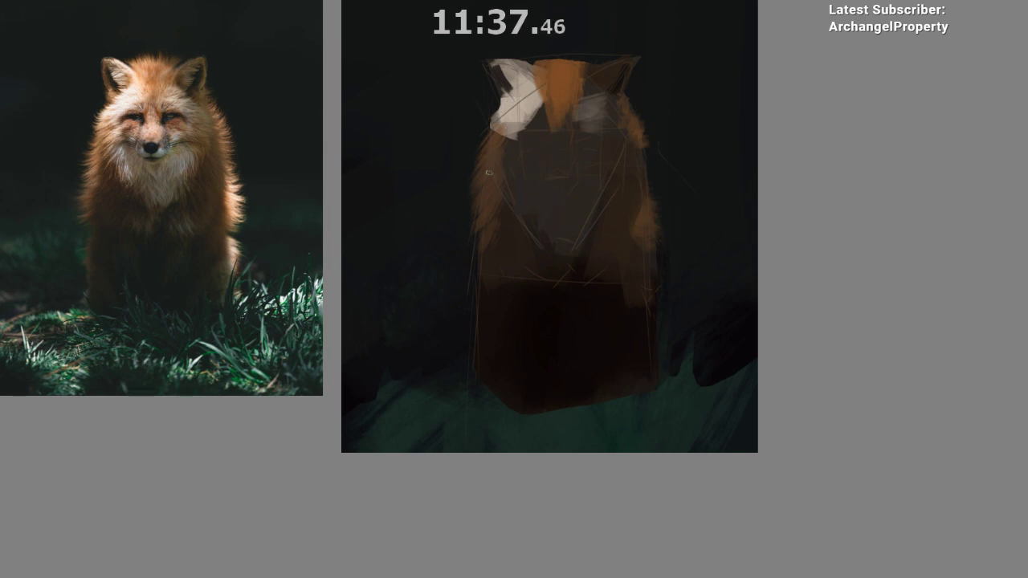
pyautogui.moveTo(491, 67); pyautogui.dragTo(498, 98)
pyautogui.moveTo(492, 60)
pyautogui.mouseDown()
pyautogui.moveTo(510, 112)
pyautogui.moveTo(502, 88)
pyautogui.mouseUp()
# - Block in the nose bridge with a pinkish-beige strip below the orange forehead and add a similar patch on the lit cheek
pyautogui.moveTo(521, 335); pyautogui.dragTo(499, 311)
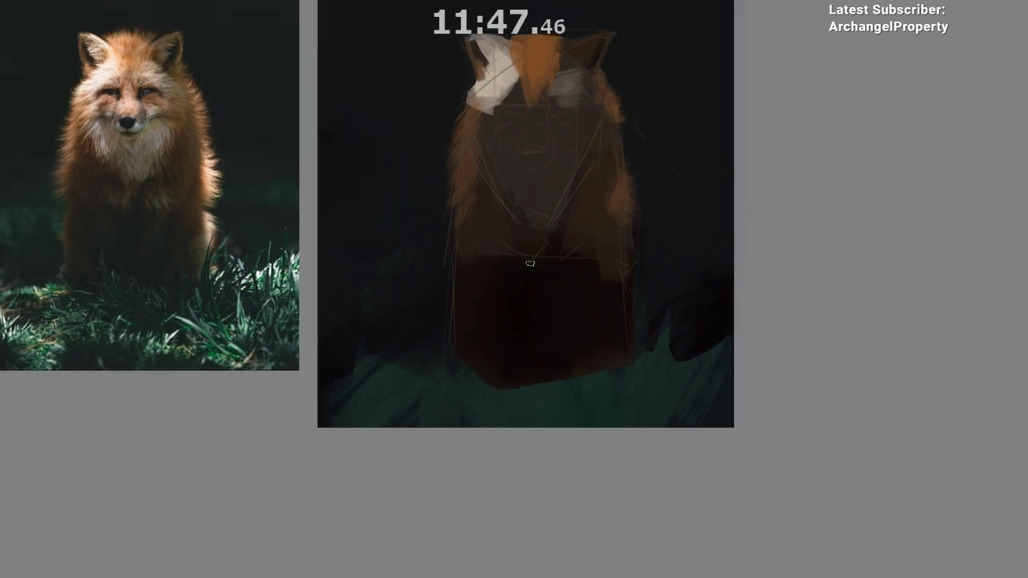
pyautogui.moveTo(530, 263); pyautogui.dragTo(509, 93)
pyautogui.moveTo(535, 206); pyautogui.dragTo(505, 345)
pyautogui.moveTo(547, 122); pyautogui.dragTo(555, 142)
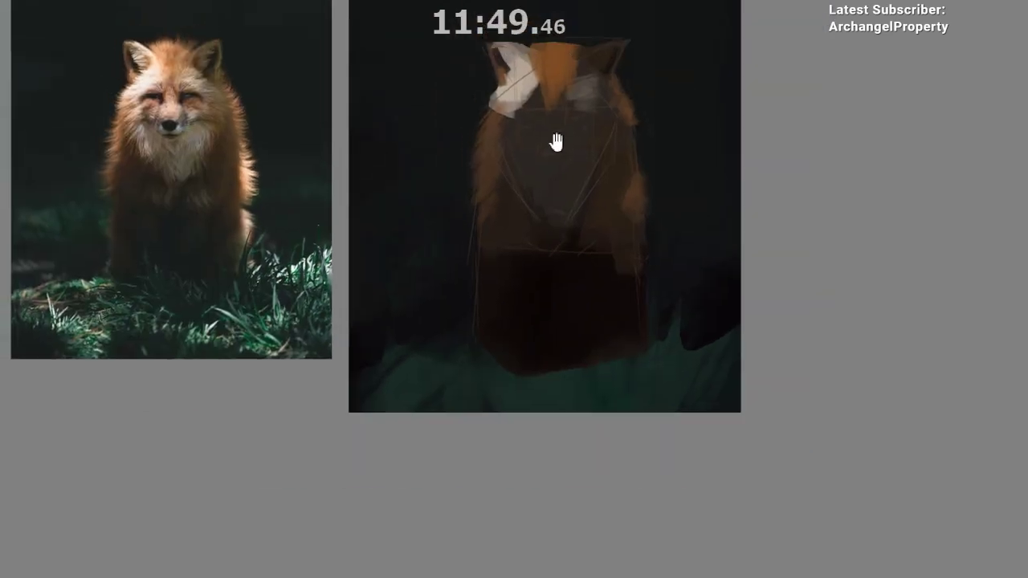
pyautogui.keyDown('ctrl'); pyautogui.click(528, 91); pyautogui.keyUp('ctrl')
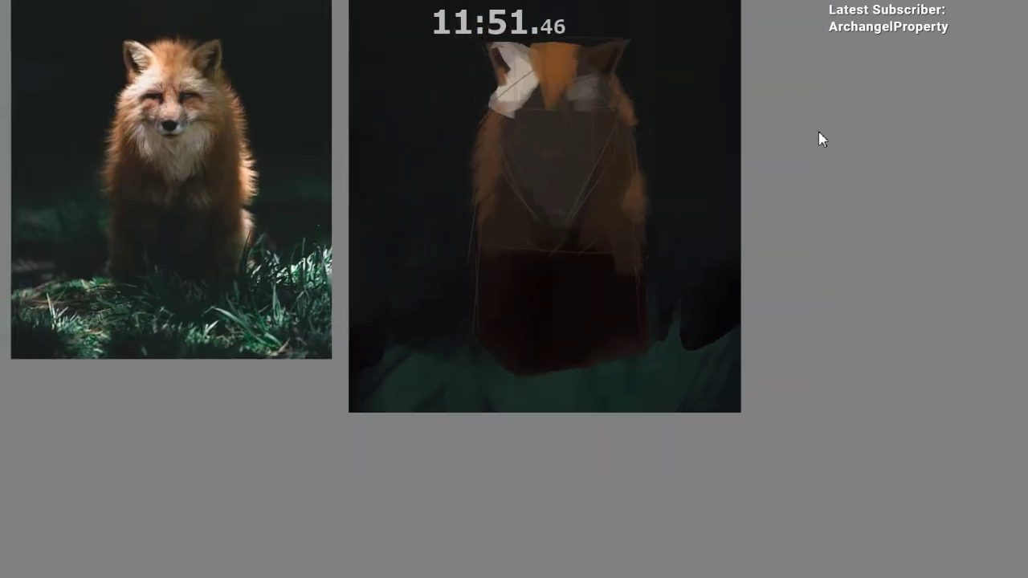
pyautogui.moveTo(554, 113)
pyautogui.mouseDown()
pyautogui.moveTo(553, 165)
pyautogui.moveTo(556, 110)
pyautogui.moveTo(554, 142)
pyautogui.mouseUp()
pyautogui.hotkey('ctrl', 'z')
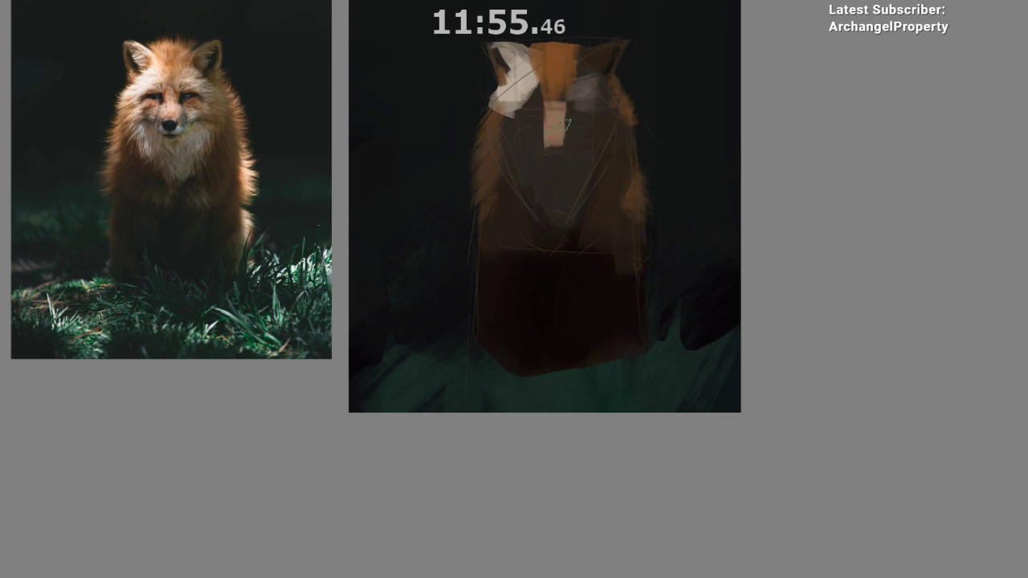
pyautogui.moveTo(559, 106); pyautogui.dragTo(566, 107)
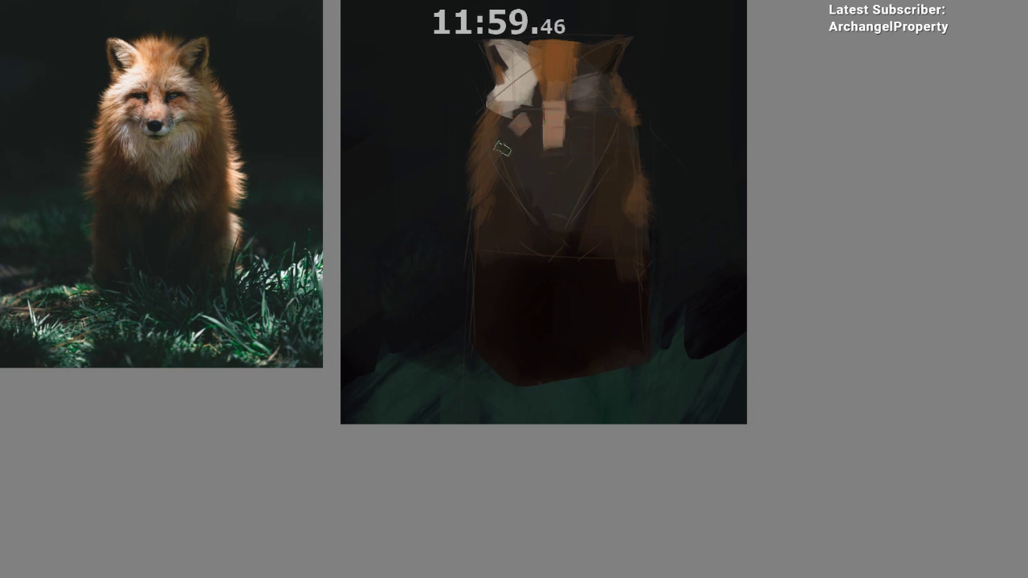
# - Block in the grey bib below the muzzle and fill the cheeks with muted pinkish brown beside the nose bridge
pyautogui.moveTo(515, 132)
pyautogui.mouseDown()
pyautogui.moveTo(531, 121)
pyautogui.moveTo(599, 119)
pyautogui.moveTo(603, 144)
pyautogui.mouseUp()
pyautogui.keyDown('ctrl'); pyautogui.click(590, 124); pyautogui.keyUp('ctrl')
pyautogui.moveTo(548, 166)
pyautogui.mouseDown()
pyautogui.moveTo(549, 223)
pyautogui.moveTo(523, 171)
pyautogui.moveTo(557, 190)
pyautogui.moveTo(569, 233)
pyautogui.mouseUp()
pyautogui.hotkey('ctrl', 'z')
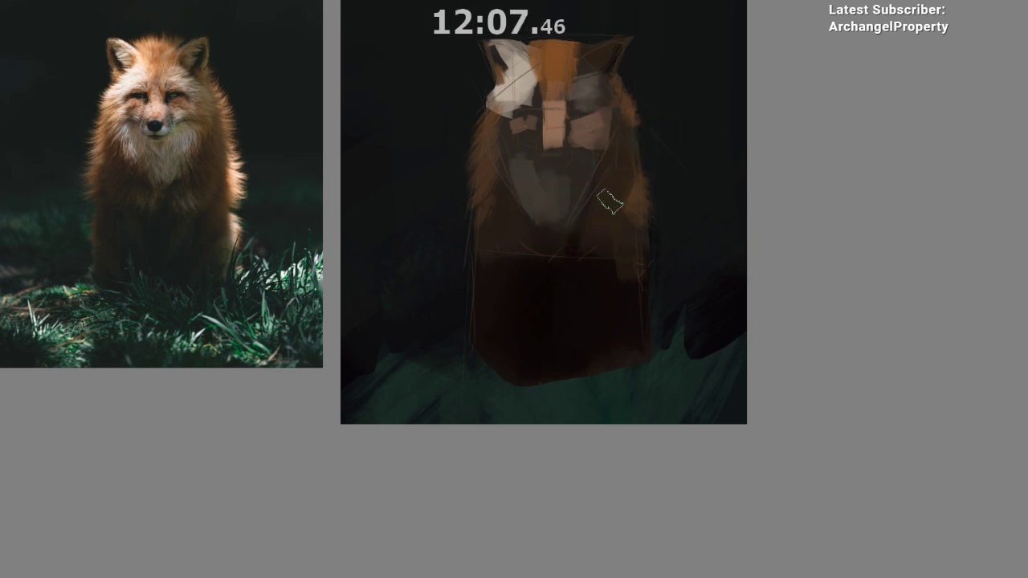
pyautogui.moveTo(551, 186)
pyautogui.mouseDown()
pyautogui.moveTo(554, 208)
pyautogui.moveTo(553, 190)
pyautogui.moveTo(569, 212)
pyautogui.mouseUp()
pyautogui.moveTo(597, 157)
pyautogui.mouseDown()
pyautogui.moveTo(587, 185)
pyautogui.moveTo(569, 172)
pyautogui.mouseUp()
pyautogui.moveTo(511, 154); pyautogui.dragTo(521, 198)
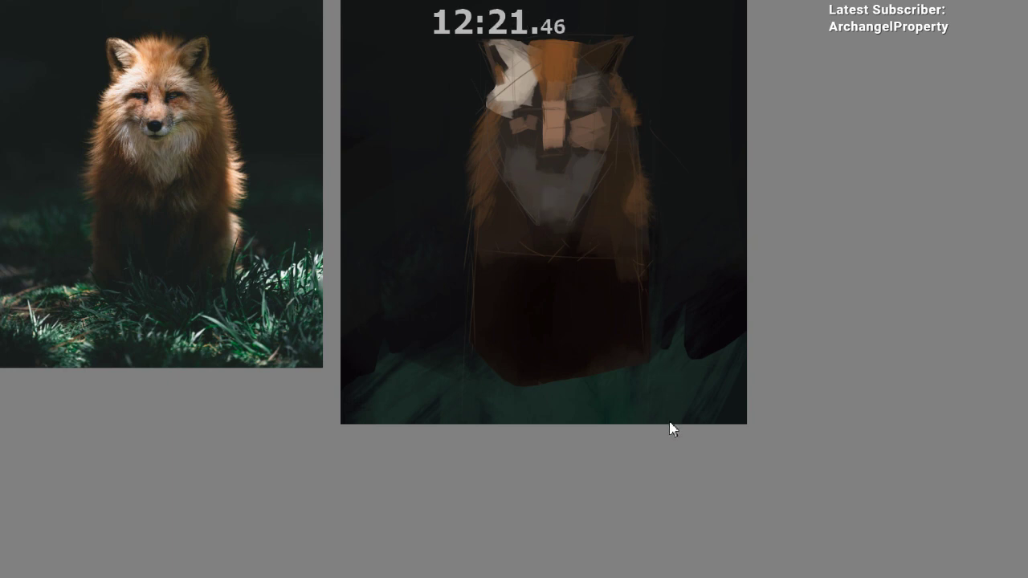
pyautogui.keyDown('ctrl'); pyautogui.click(503, 106); pyautogui.keyUp('ctrl')
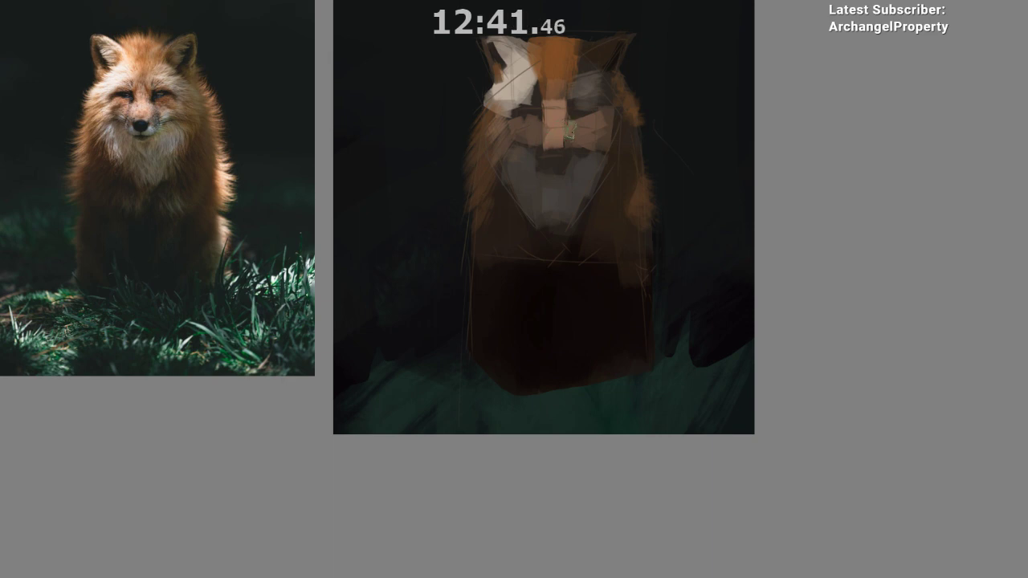
pyautogui.moveTo(578, 112); pyautogui.dragTo(574, 130)
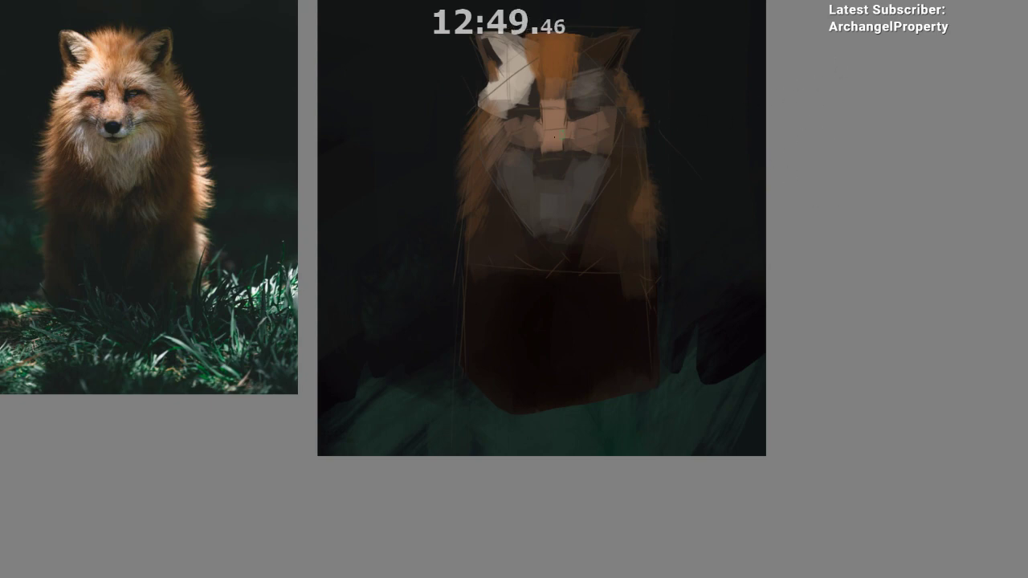
# - Paint the fox's two eyes as narrow dark strokes either side of the nose bridge, undoing stray marks
pyautogui.keyDown('ctrl'); pyautogui.click(523, 113); pyautogui.keyUp('ctrl')
pyautogui.moveTo(509, 117)
pyautogui.mouseDown()
pyautogui.moveTo(530, 112)
pyautogui.moveTo(524, 124)
pyautogui.moveTo(537, 112)
pyautogui.mouseUp()
pyautogui.hotkey('ctrl', 'z')
pyautogui.hotkey('ctrl', 'z')
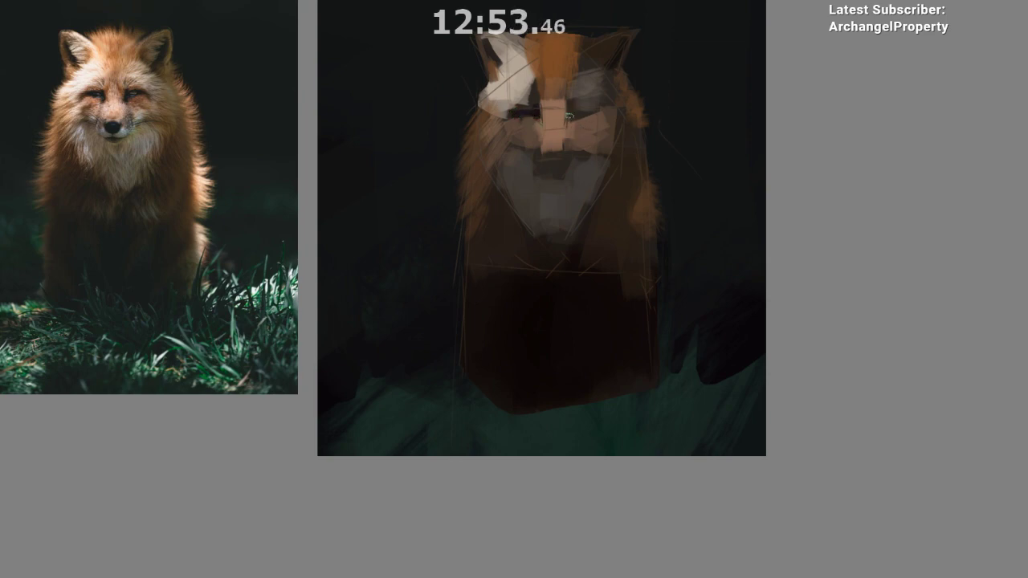
pyautogui.moveTo(567, 109); pyautogui.dragTo(567, 124)
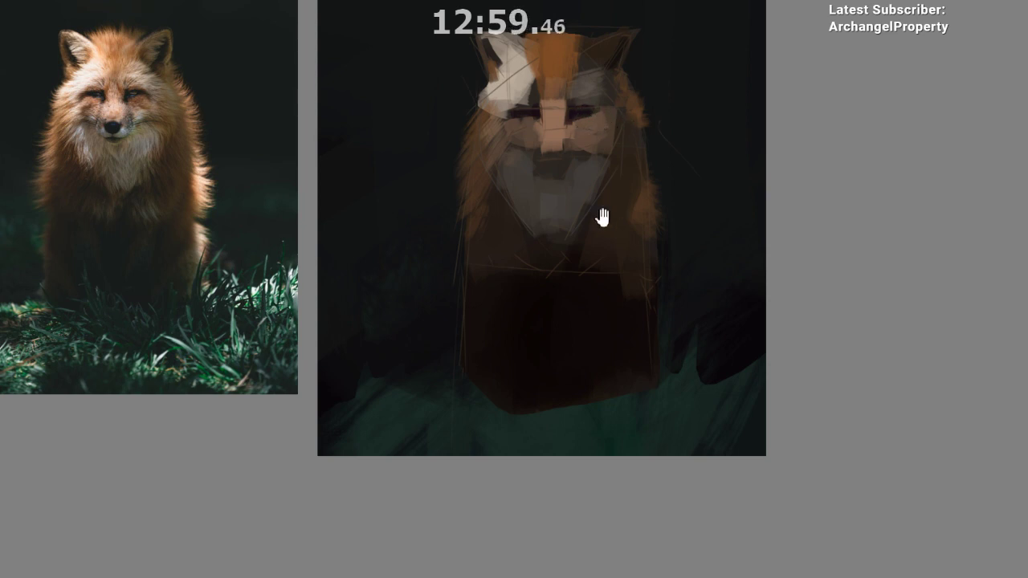
# - Paint the nose tip at the end of the bridge with the dark eye colour, redoing its shape once
pyautogui.moveTo(603, 217); pyautogui.dragTo(615, 186)
pyautogui.moveTo(554, 111); pyautogui.dragTo(557, 112)
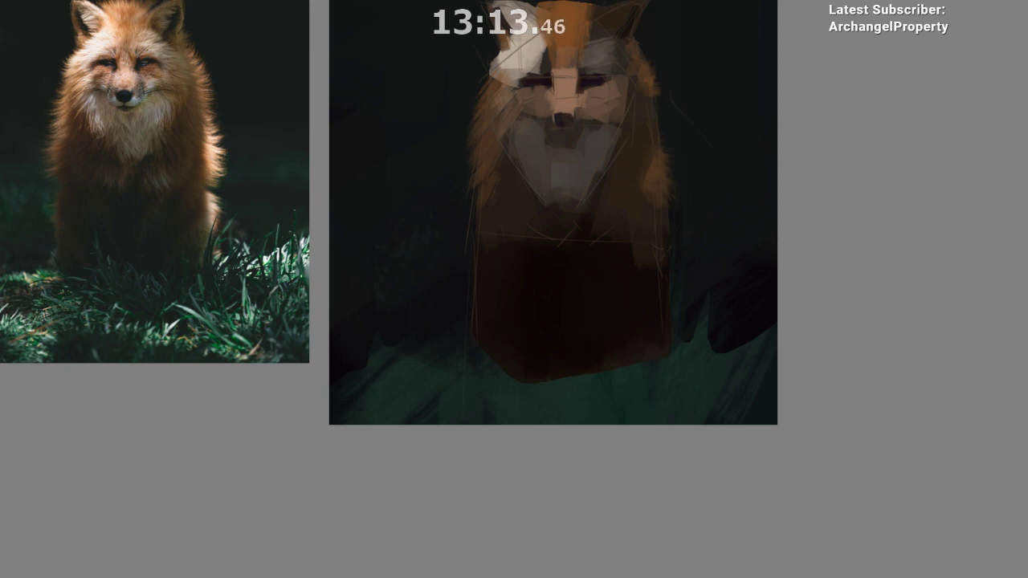
pyautogui.moveTo(568, 283); pyautogui.dragTo(560, 319)
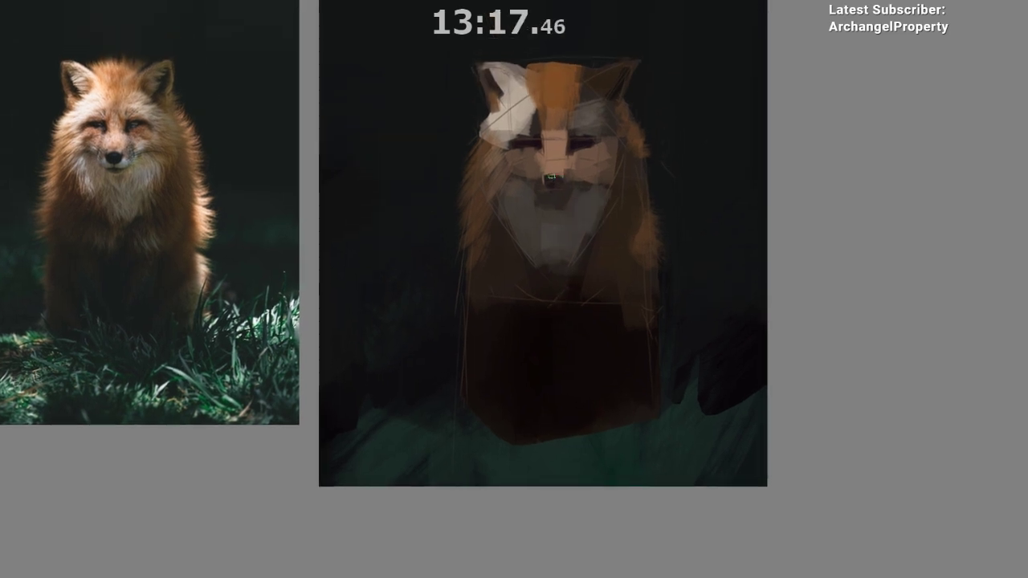
pyautogui.hotkey('ctrl', 'z')
pyautogui.keyDown('ctrl'); pyautogui.click(532, 143); pyautogui.keyUp('ctrl')
pyautogui.moveTo(546, 178); pyautogui.dragTo(553, 187)
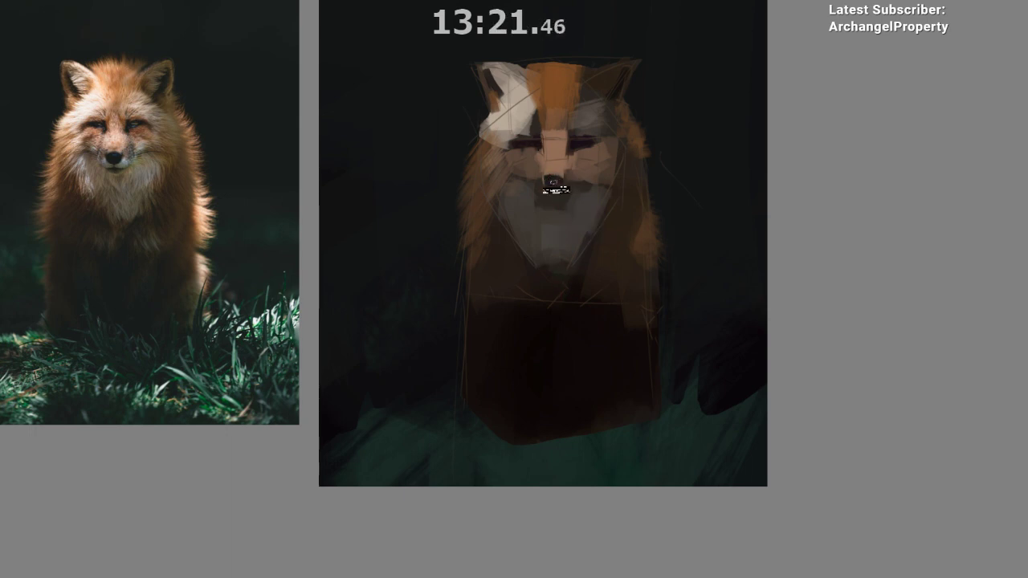
# - Refine the bridge and cheeks around the nose with sampled pinkish browns and add an orange patch under the shaded eye
pyautogui.keyDown('ctrl'); pyautogui.click(554, 146); pyautogui.keyUp('ctrl')
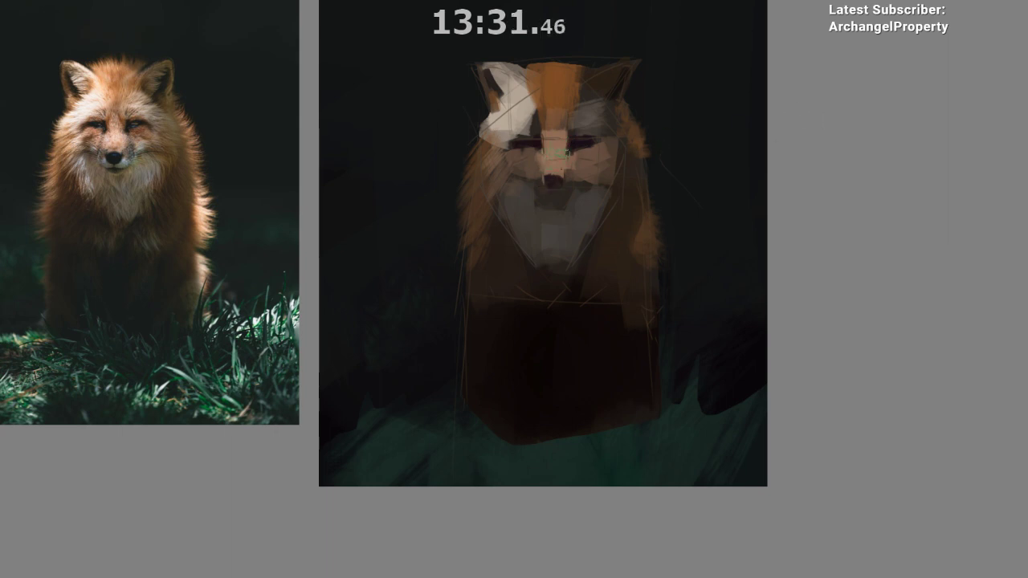
pyautogui.keyDown('ctrl'); pyautogui.click(576, 173); pyautogui.keyUp('ctrl')
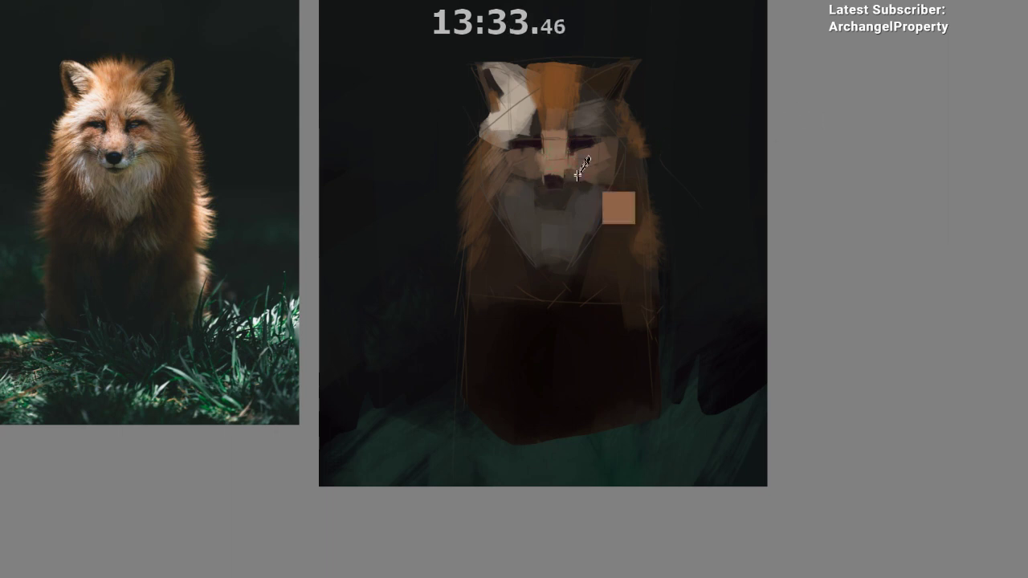
pyautogui.moveTo(575, 164)
pyautogui.mouseDown()
pyautogui.moveTo(660, 160)
pyautogui.moveTo(571, 173)
pyautogui.mouseUp()
pyautogui.keyDown('ctrl'); pyautogui.click(570, 181); pyautogui.keyUp('ctrl')
pyautogui.keyDown('ctrl'); pyautogui.click(567, 183); pyautogui.keyUp('ctrl')
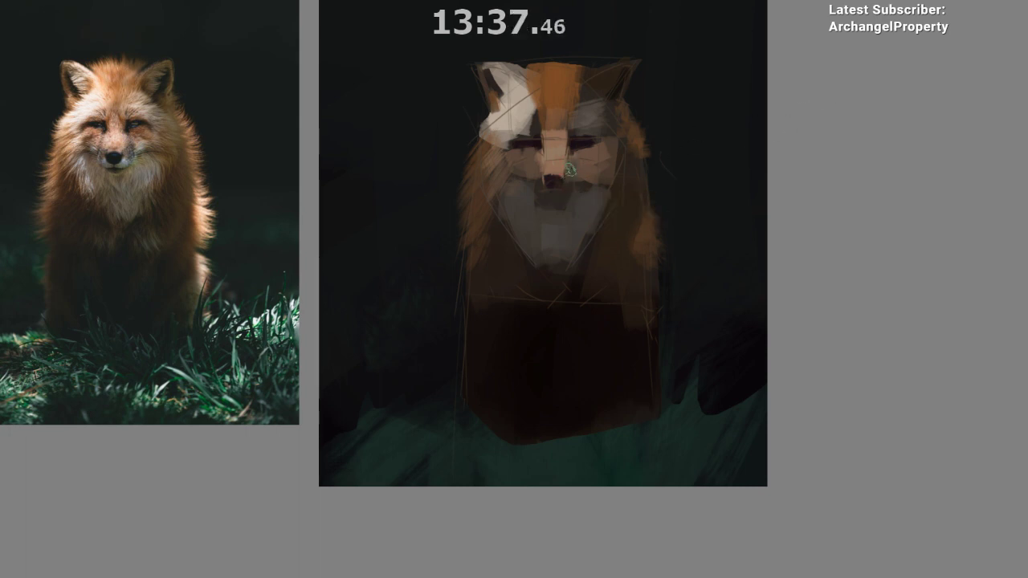
pyautogui.keyDown('ctrl'); pyautogui.click(555, 192); pyautogui.keyUp('ctrl')
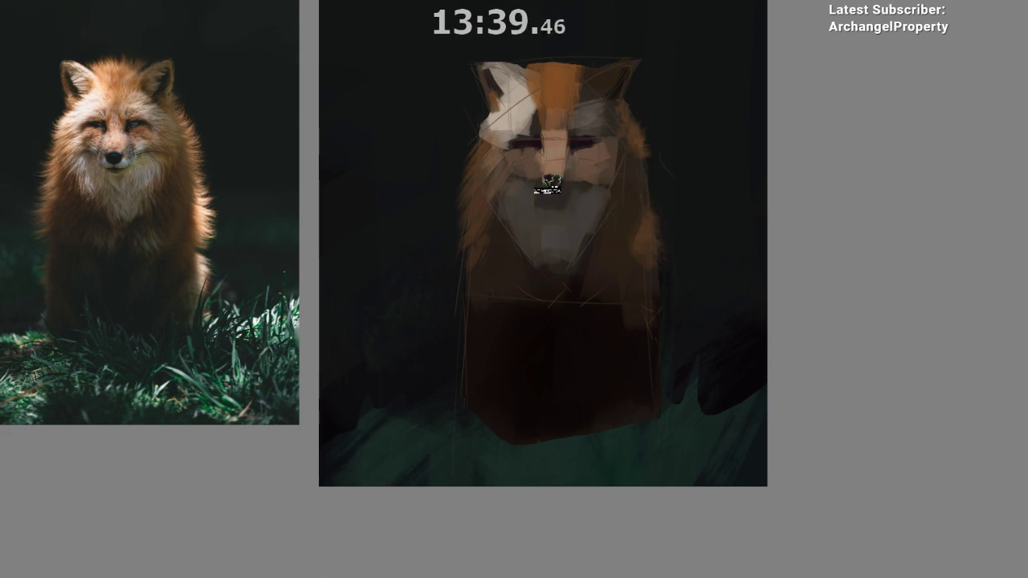
pyautogui.keyDown('alt'); pyautogui.click(528, 173); pyautogui.keyUp('alt')
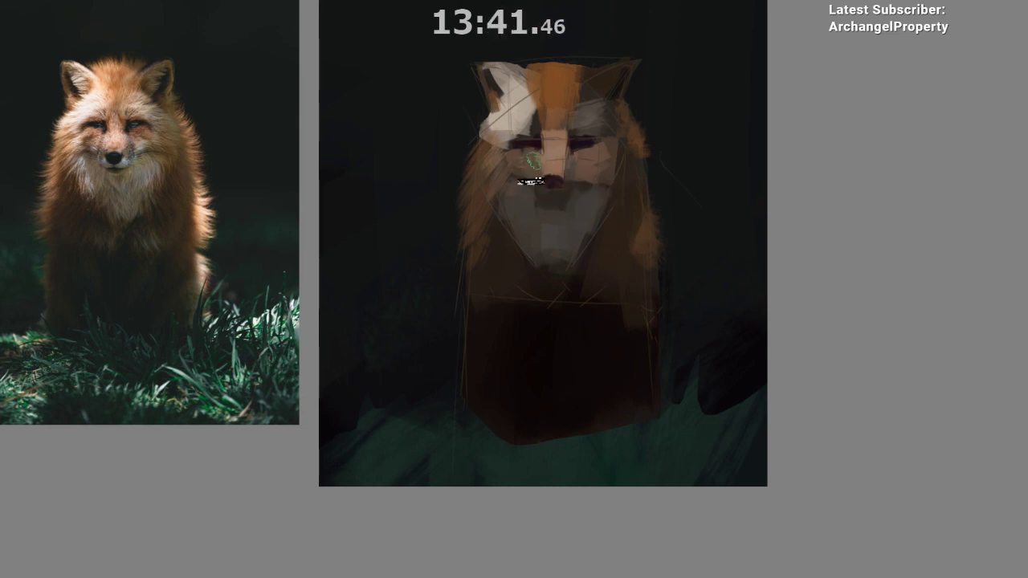
pyautogui.keyDown('alt'); pyautogui.click(537, 163); pyautogui.keyUp('alt')
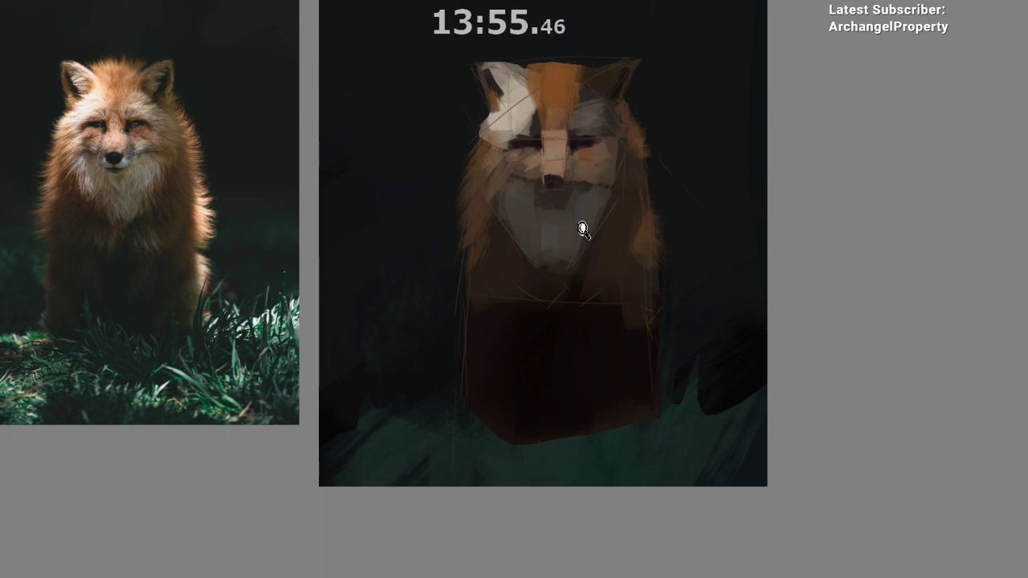
# - Paint a small dark grey mouth shape below the nose using tones sampled from the muzzle
pyautogui.moveTo(585, 226); pyautogui.dragTo(590, 220)
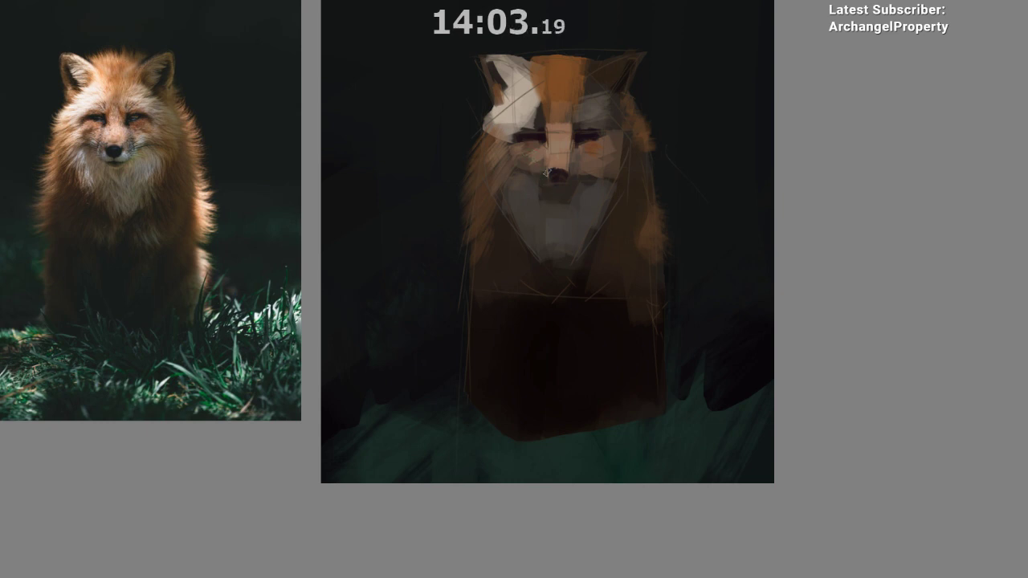
pyautogui.keyDown('ctrl'); pyautogui.click(557, 182); pyautogui.keyUp('ctrl')
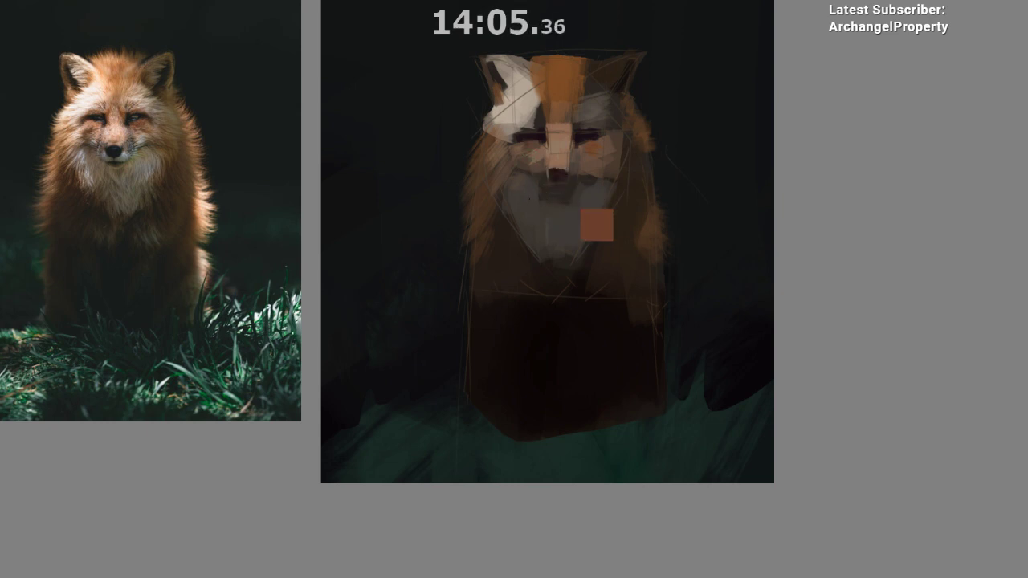
pyautogui.keyDown('ctrl'); pyautogui.click(556, 191); pyautogui.keyUp('ctrl')
pyautogui.keyDown('ctrl'); pyautogui.click(547, 195); pyautogui.keyUp('ctrl')
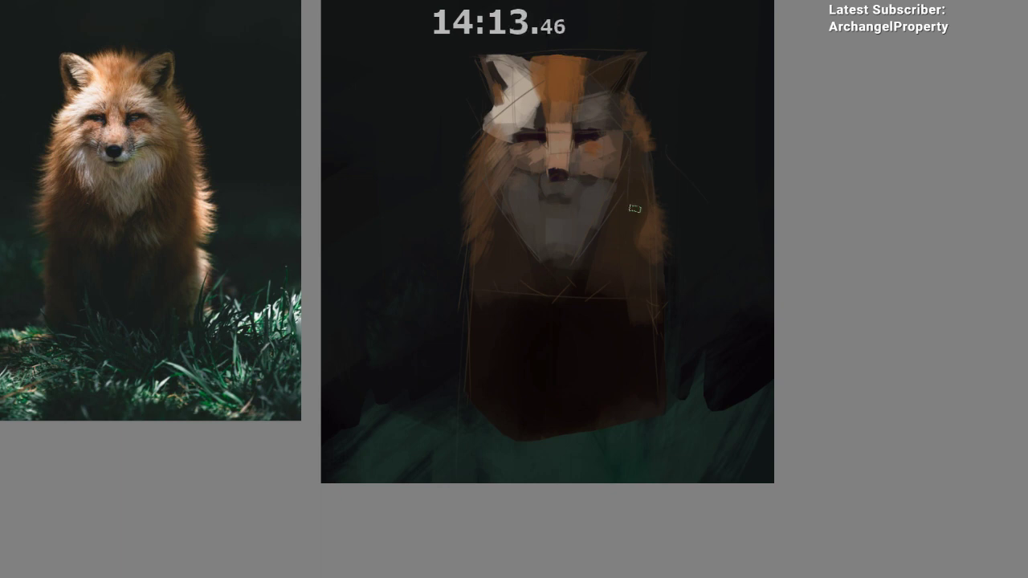
# - Extend the off-white above the lit eye and add small light grey patches on the muzzle under the nose
pyautogui.keyDown('ctrl'); pyautogui.click(520, 109); pyautogui.keyUp('ctrl')
pyautogui.moveTo(522, 127); pyautogui.dragTo(529, 131)
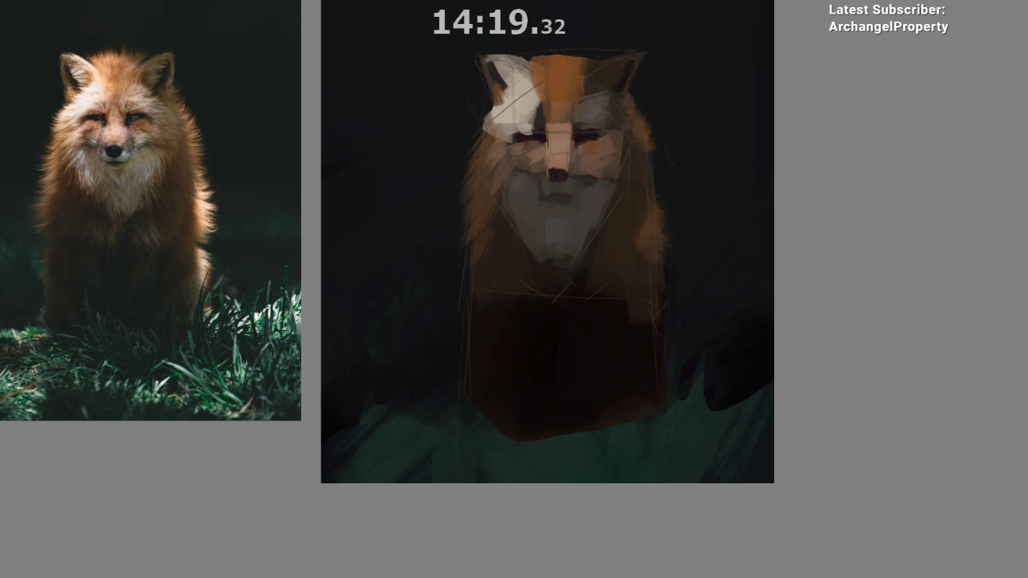
pyautogui.moveTo(543, 179); pyautogui.dragTo(552, 192)
pyautogui.keyDown('ctrl'); pyautogui.click(550, 189); pyautogui.keyUp('ctrl')
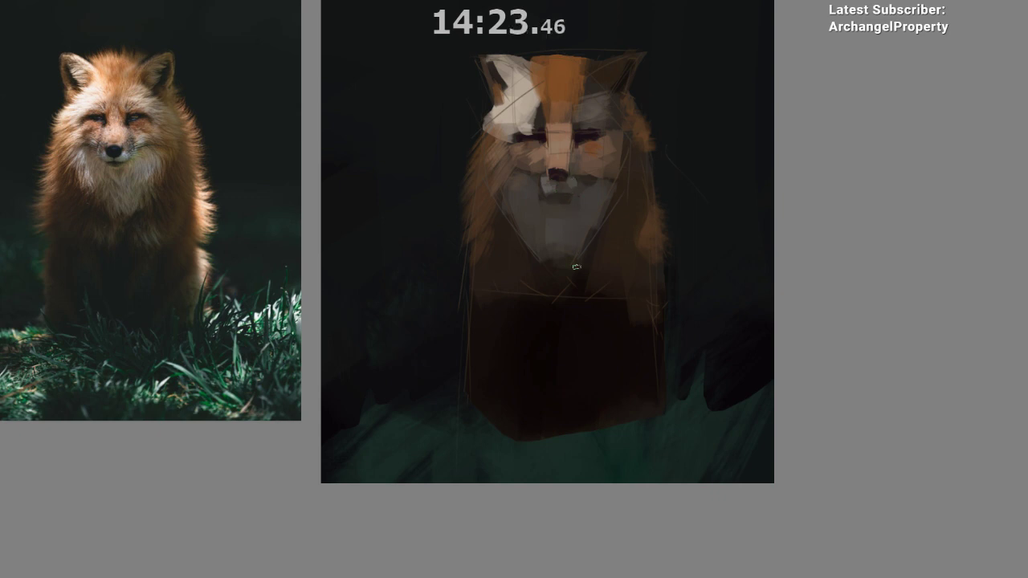
# - Touch up the nose bridge and the muzzle around the nose with colours sampled from the face
pyautogui.moveTo(597, 232); pyautogui.dragTo(626, 209)
pyautogui.keyDown('ctrl'); pyautogui.click(575, 154); pyautogui.keyUp('ctrl')
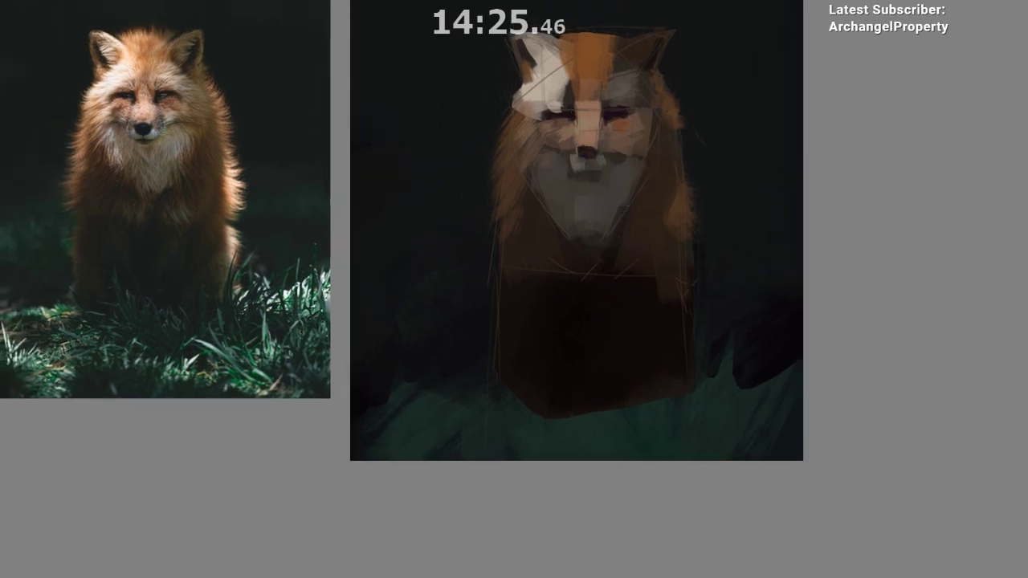
pyautogui.keyDown('alt'); pyautogui.click(595, 122); pyautogui.keyUp('alt')
pyautogui.moveTo(583, 129); pyautogui.dragTo(569, 157)
pyautogui.keyDown('ctrl'); pyautogui.click(577, 156); pyautogui.keyUp('ctrl')
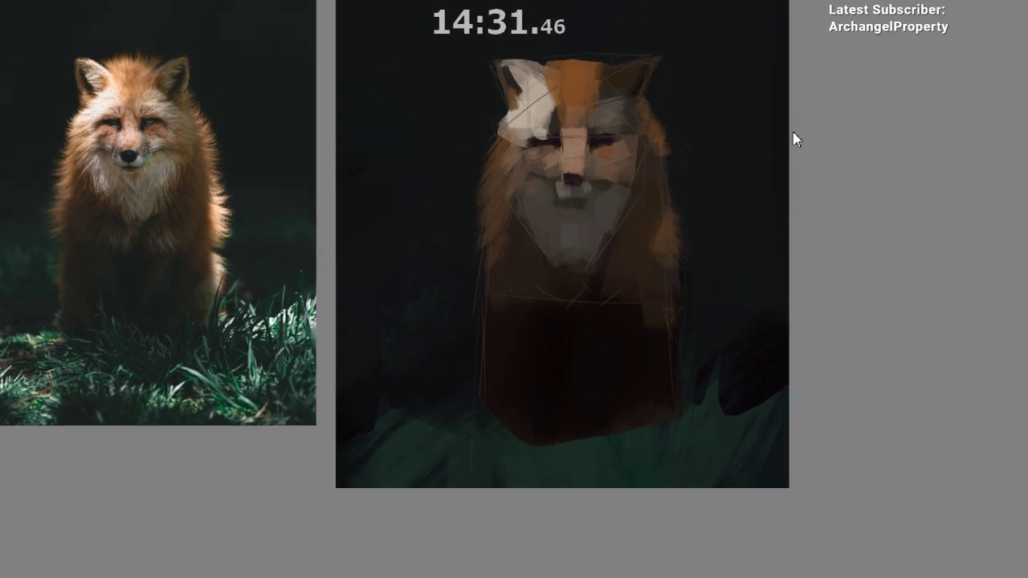
# - Brighten the forehead with lighter orange strokes and extend them above the head as a fur tuft, undoing unwanted strokes
pyautogui.moveTo(553, 59); pyautogui.dragTo(570, 118)
pyautogui.hotkey('ctrl', 'z')
pyautogui.hotkey('ctrl', 'z')
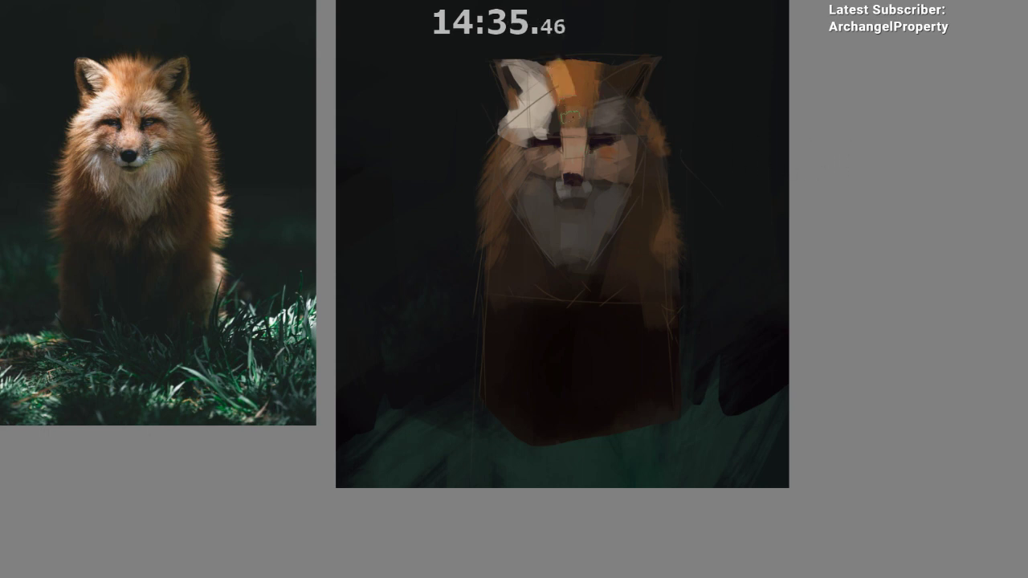
pyautogui.hotkey('ctrl', 'z')
pyautogui.moveTo(556, 66); pyautogui.dragTo(561, 97)
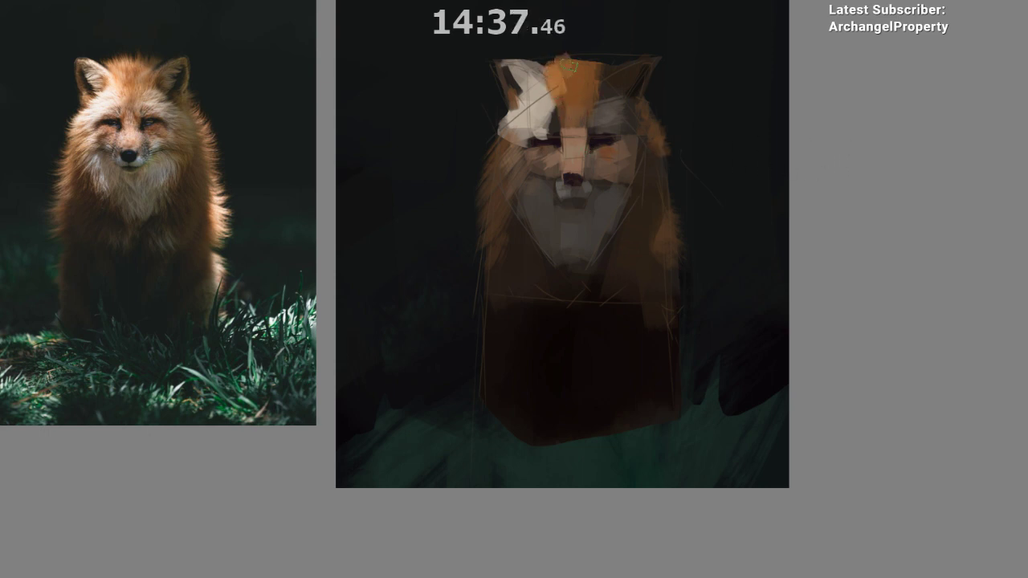
# - Mirror the view, brighten the off-white fur between the lit ear and eye, and restore the normal view
pyautogui.press('m')
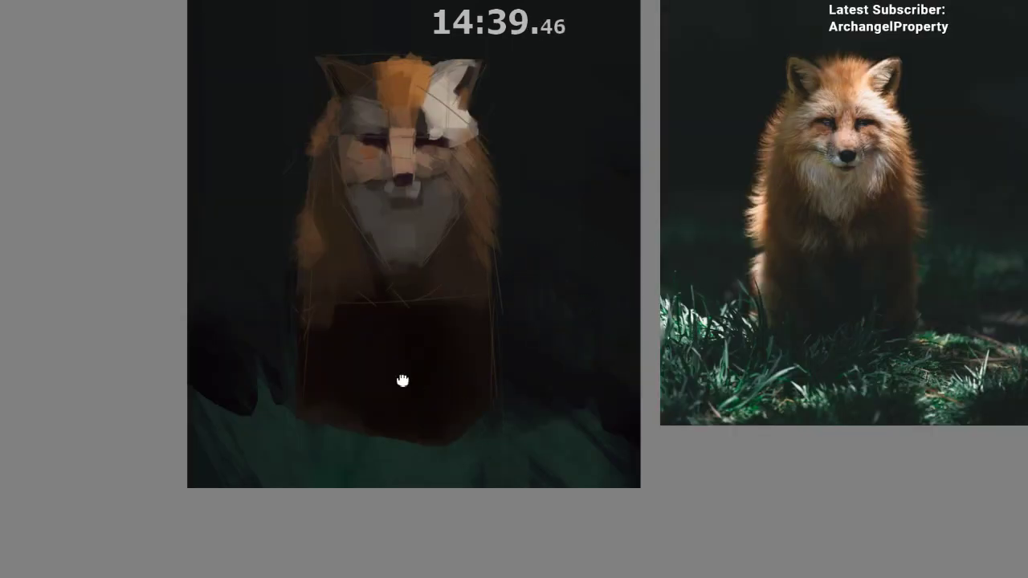
pyautogui.moveTo(402, 381); pyautogui.dragTo(234, 385)
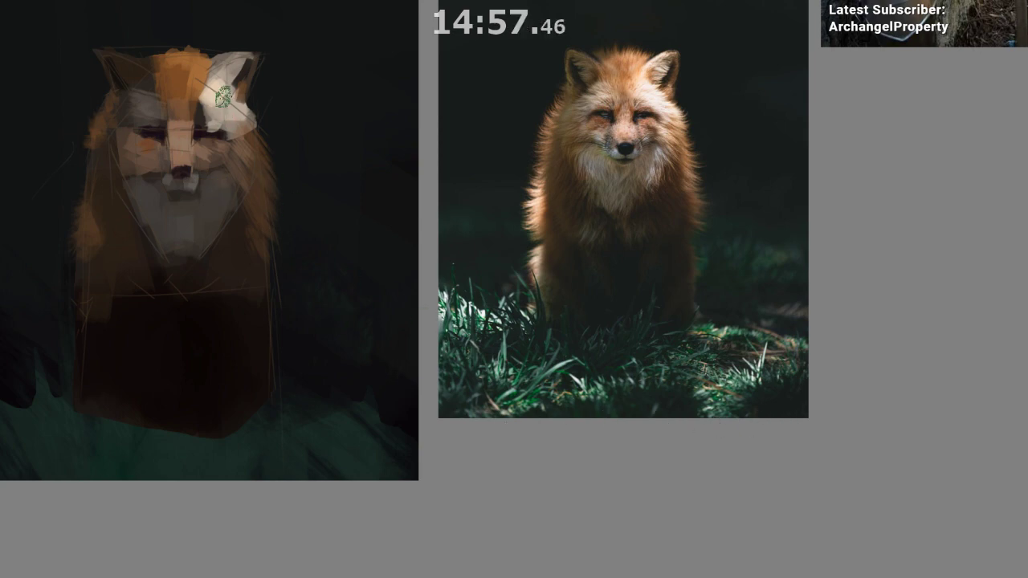
pyautogui.moveTo(225, 94)
pyautogui.mouseDown()
pyautogui.moveTo(244, 101)
pyautogui.moveTo(224, 111)
pyautogui.moveTo(241, 118)
pyautogui.mouseUp()
pyautogui.press('m')
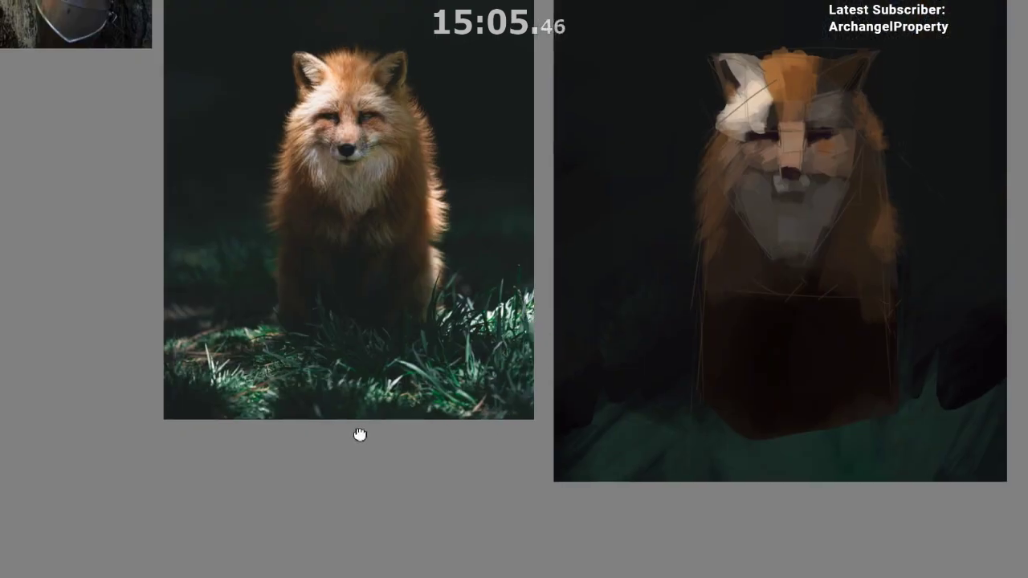
pyautogui.moveTo(750, 239); pyautogui.dragTo(551, 232)
# - Reshape the lower outer edge of the off-white head patch, blending it into the brown cheek fur with sampled tones
pyautogui.keyDown('ctrl'); pyautogui.click(522, 130); pyautogui.keyUp('ctrl')
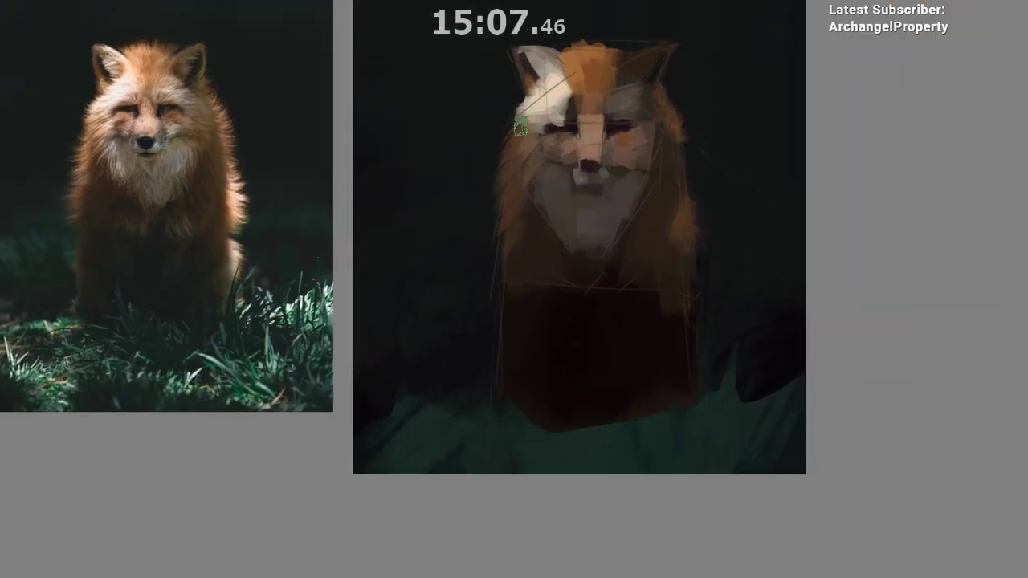
pyautogui.moveTo(520, 126); pyautogui.dragTo(521, 132)
pyautogui.keyDown('ctrl'); pyautogui.click(532, 116); pyautogui.keyUp('ctrl')
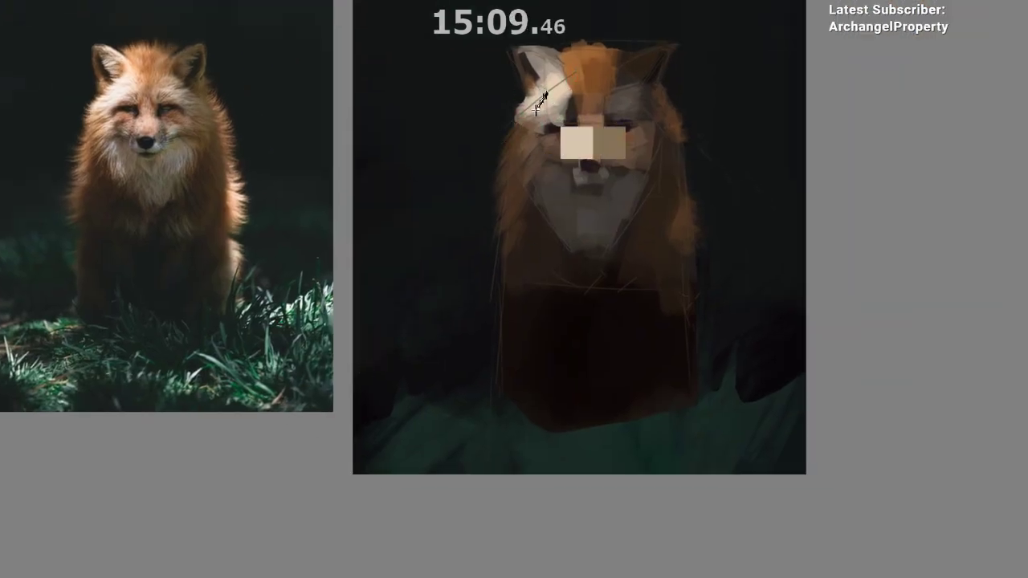
pyautogui.keyDown('ctrl'); pyautogui.click(524, 123); pyautogui.keyUp('ctrl')
pyautogui.moveTo(532, 111)
pyautogui.mouseDown()
pyautogui.moveTo(517, 115)
pyautogui.moveTo(524, 134)
pyautogui.mouseUp()
pyautogui.keyDown('alt'); pyautogui.click(534, 121); pyautogui.keyUp('alt')
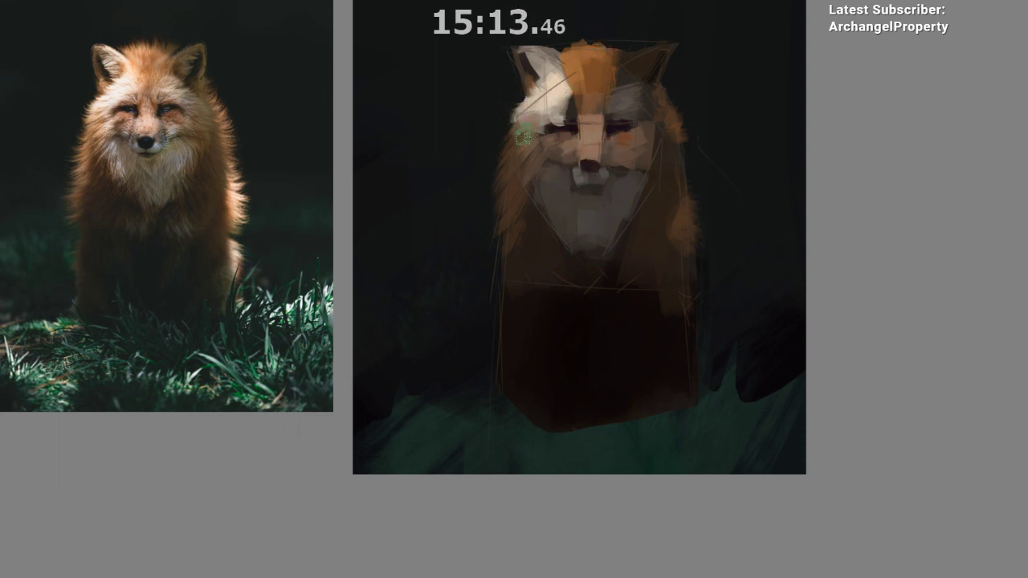
pyautogui.keyDown('ctrl'); pyautogui.click(534, 127); pyautogui.keyUp('ctrl')
# - Try off-white fur strokes running from the lit side of the head down over the brown cheek
pyautogui.moveTo(576, 248); pyautogui.dragTo(531, 237)
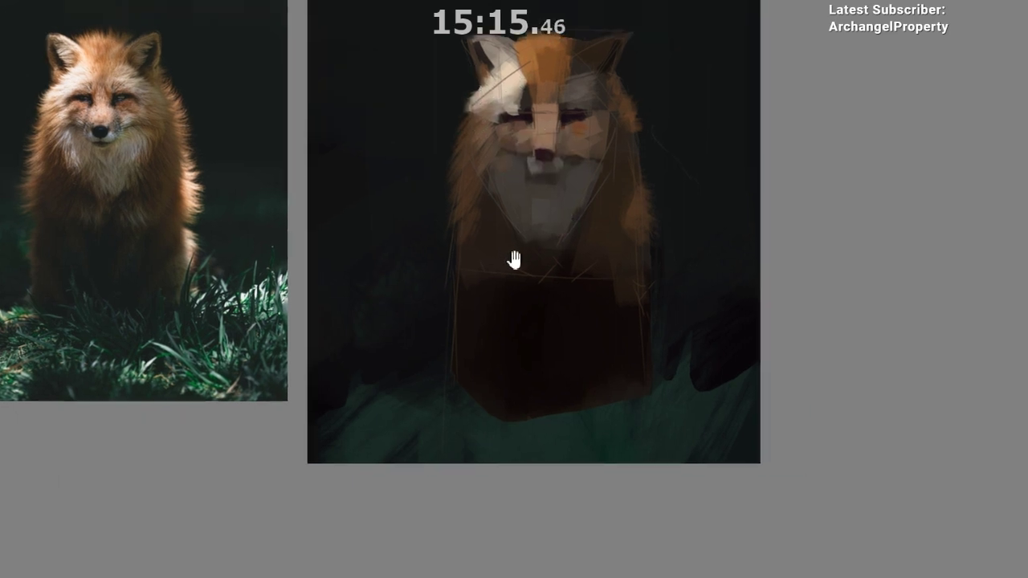
pyautogui.keyDown('alt'); pyautogui.click(485, 95); pyautogui.keyUp('alt')
pyautogui.moveTo(486, 114); pyautogui.dragTo(477, 143)
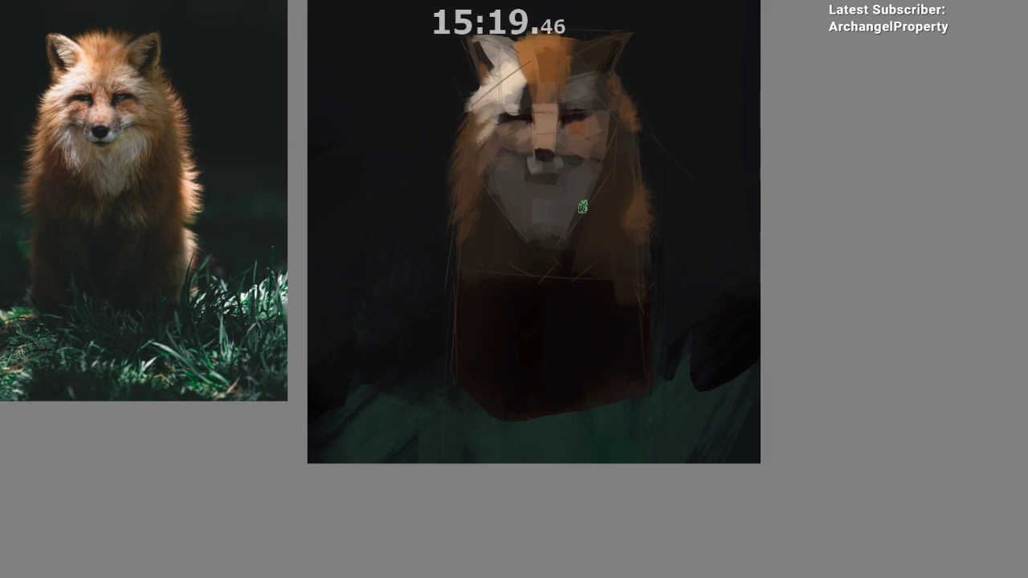
pyautogui.hotkey('ctrl', 'z')
pyautogui.hotkey('ctrl', 'z')
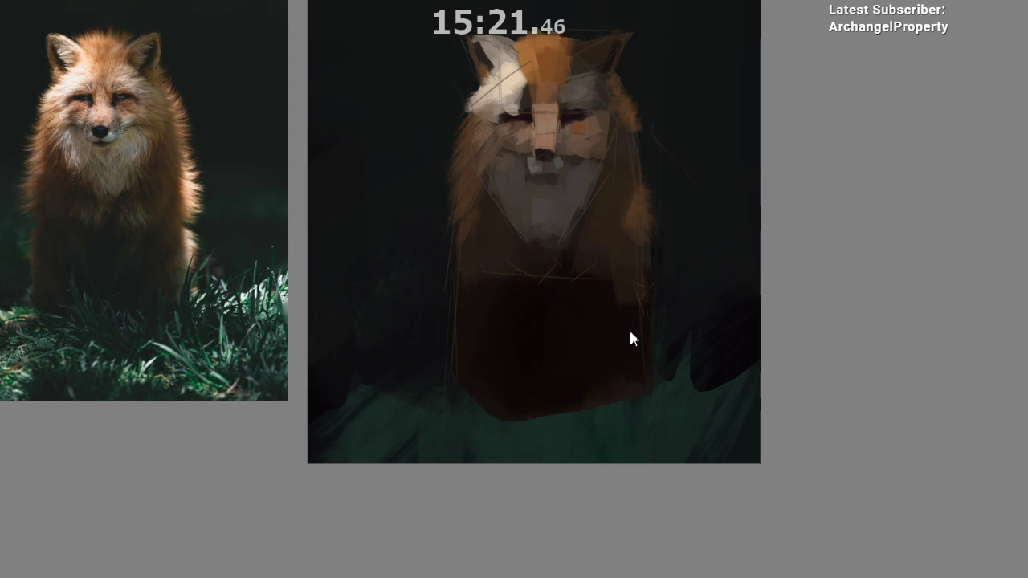
# - Brighten the grey fur above the shadowed eye with sampled light tones and blend it up toward the dark ear
pyautogui.keyDown('ctrl'); pyautogui.click(494, 111); pyautogui.keyUp('ctrl')
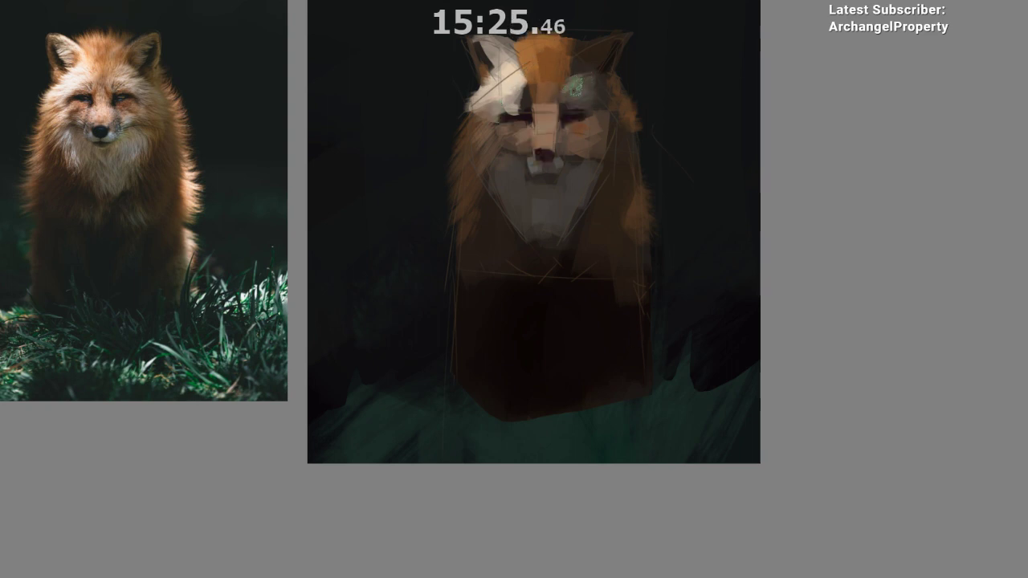
pyautogui.moveTo(585, 100)
pyautogui.mouseDown()
pyautogui.moveTo(592, 94)
pyautogui.moveTo(600, 106)
pyautogui.mouseUp()
pyautogui.press('z')
pyautogui.keyDown('ctrl'); pyautogui.click(577, 103); pyautogui.keyUp('ctrl')
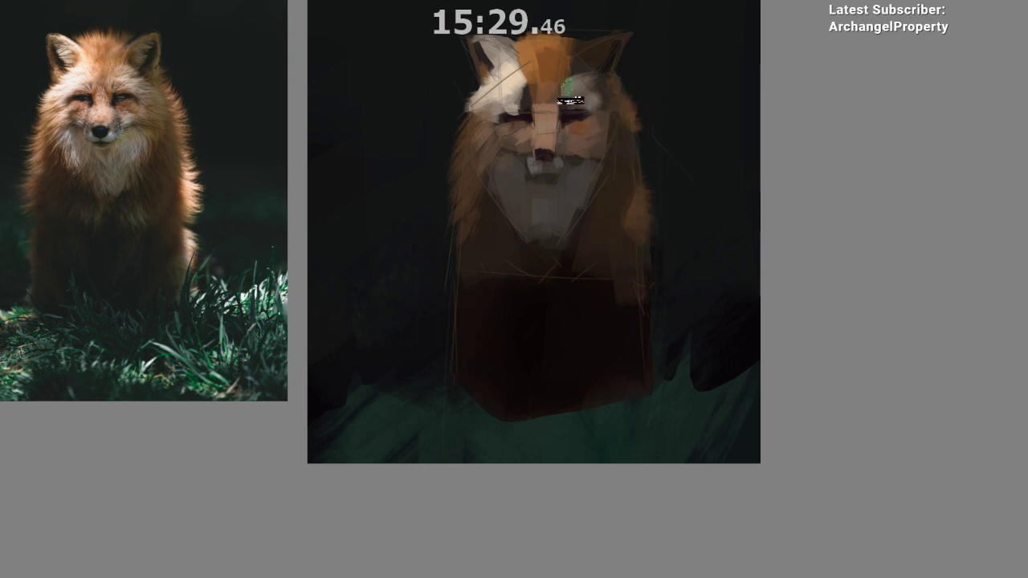
pyautogui.keyDown('ctrl'); pyautogui.click(573, 80); pyautogui.keyUp('ctrl')
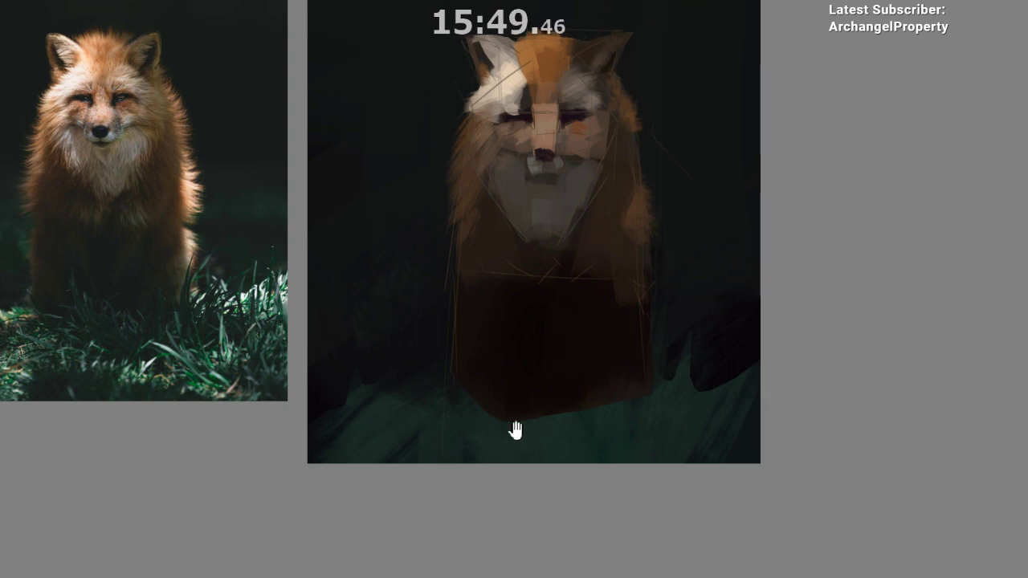
# - Add light fur strokes on the lit cheek below the off-white head patch, undoing an unwanted one
pyautogui.moveTo(514, 427); pyautogui.dragTo(526, 374)
pyautogui.moveTo(546, 246); pyautogui.dragTo(522, 224)
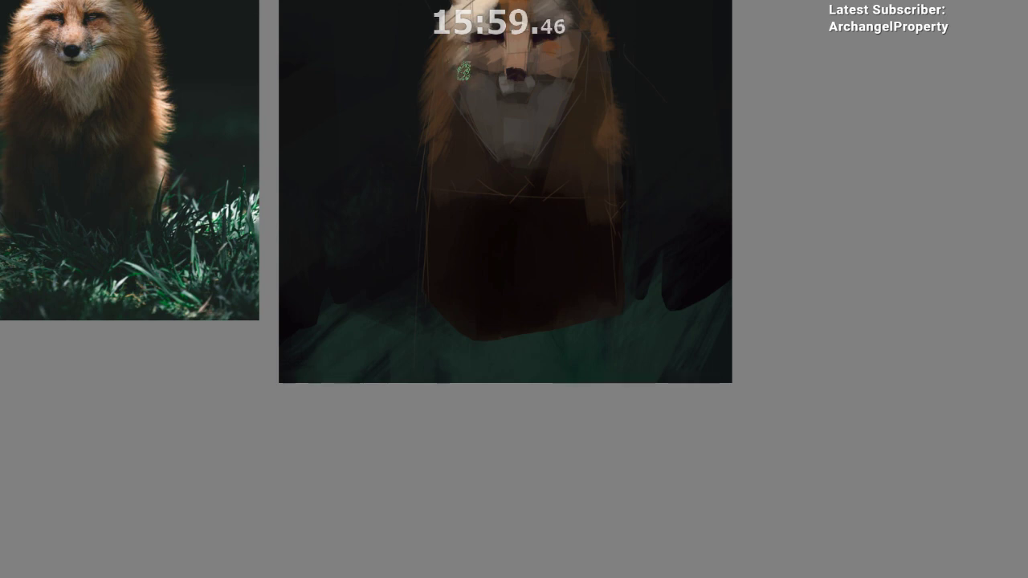
pyautogui.moveTo(495, 140); pyautogui.dragTo(520, 193)
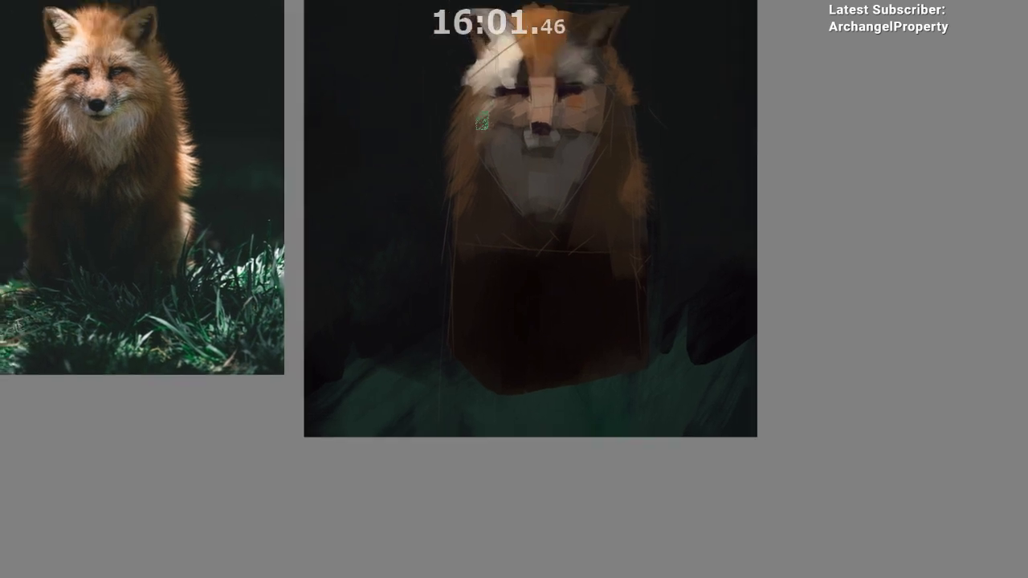
pyautogui.hotkey('ctrl', 'z')
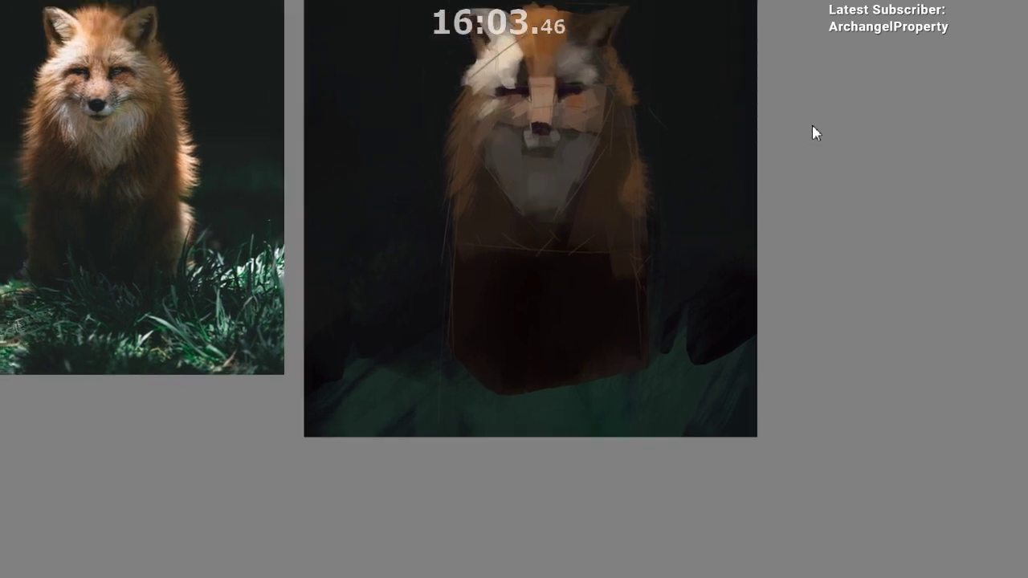
pyautogui.moveTo(500, 129)
pyautogui.mouseDown()
pyautogui.moveTo(496, 156)
pyautogui.moveTo(500, 128)
pyautogui.mouseUp()
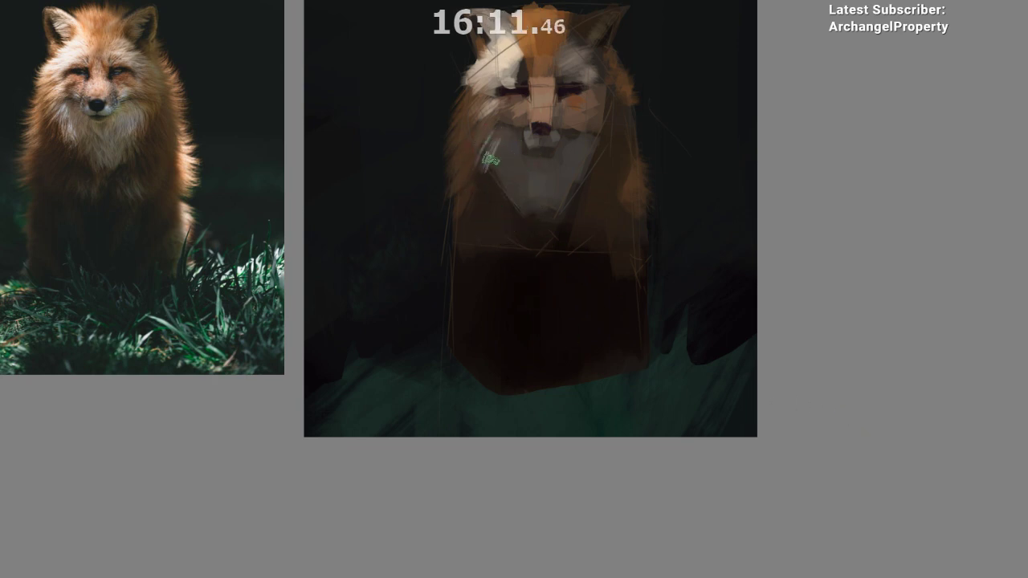
# - Try fine light-grey hair strokes along the lit edge of the bib
pyautogui.moveTo(494, 138); pyautogui.dragTo(491, 179)
pyautogui.moveTo(506, 223); pyautogui.dragTo(521, 340)
pyautogui.scroll(-6, 461, 330)
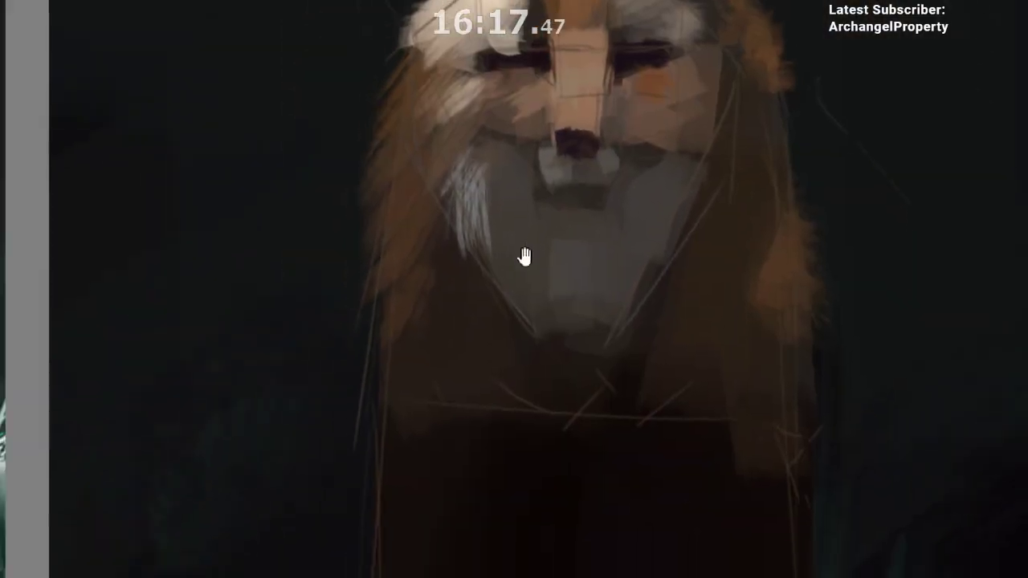
pyautogui.scroll(2, 530, 212)
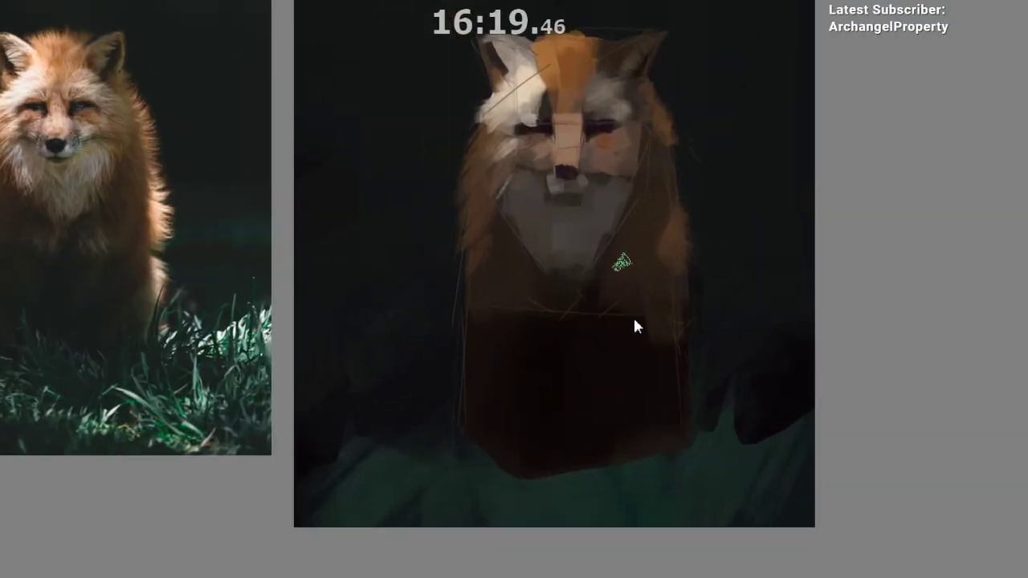
# - Block in a broad light-grey patch on the bib's lit edge and a smaller one on its shadowed side
pyautogui.moveTo(506, 189); pyautogui.dragTo(525, 233)
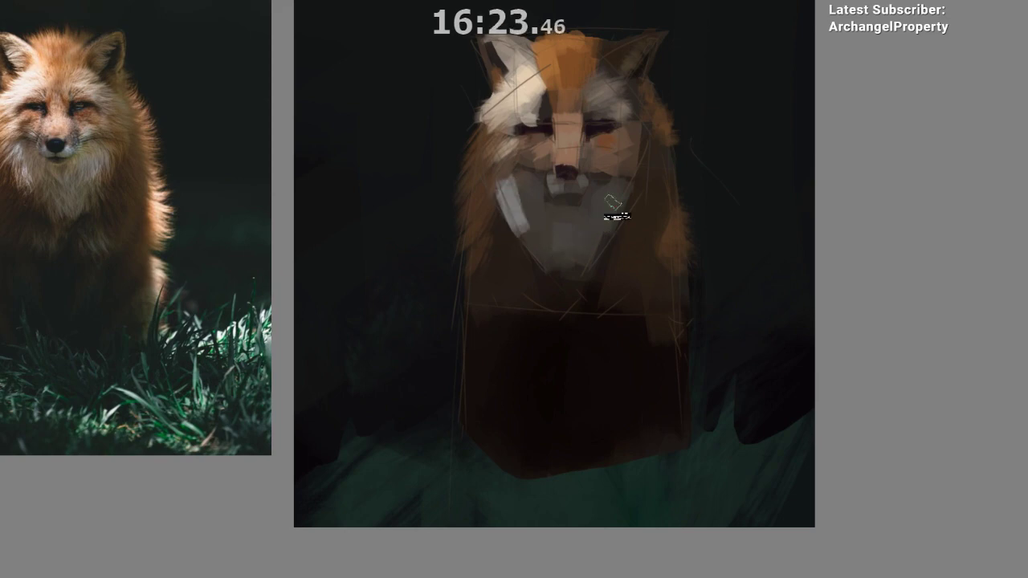
pyautogui.moveTo(612, 212)
pyautogui.mouseDown()
pyautogui.moveTo(608, 196)
pyautogui.moveTo(615, 214)
pyautogui.mouseUp()
pyautogui.keyDown('ctrl'); pyautogui.click(561, 185); pyautogui.keyUp('ctrl')
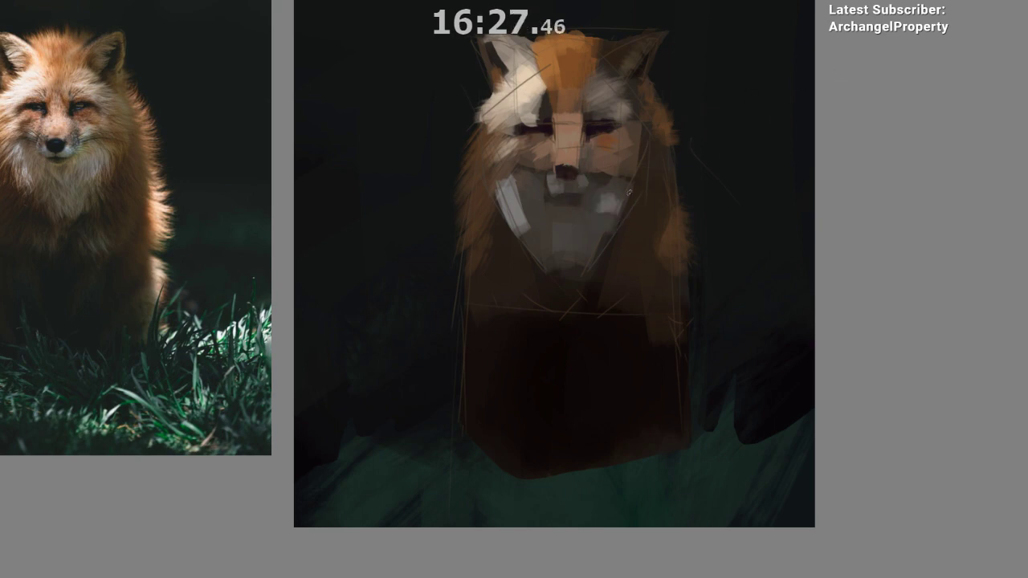
pyautogui.keyDown('ctrl'); pyautogui.click(593, 196); pyautogui.keyUp('ctrl')
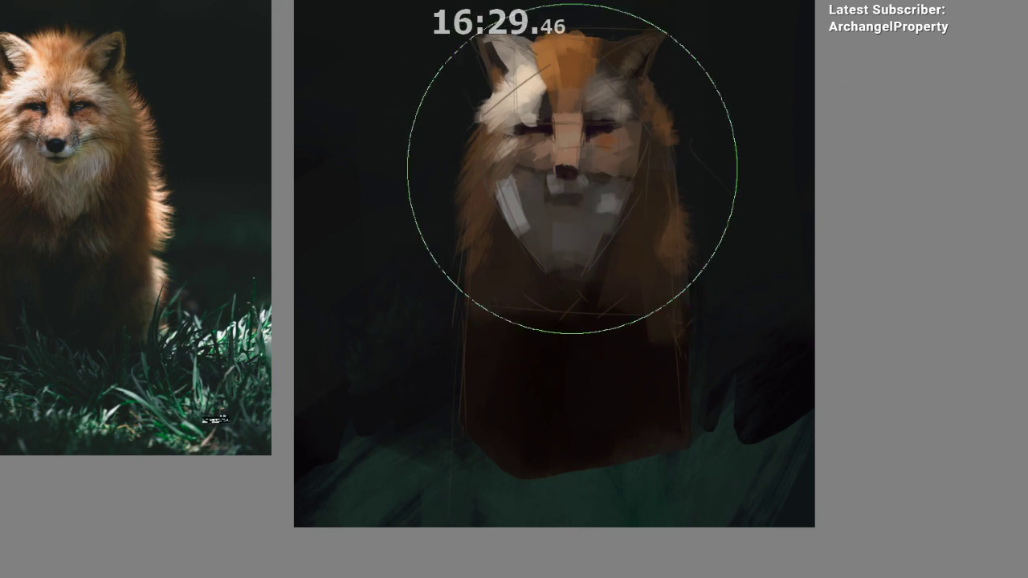
pyautogui.moveTo(617, 201); pyautogui.dragTo(613, 213)
# - Darken the nose with its sampled colour and deepen the area around the shadowed eye
pyautogui.keyDown('ctrl'); pyautogui.click(567, 172); pyautogui.keyUp('ctrl')
pyautogui.moveTo(559, 168); pyautogui.dragTo(582, 172)
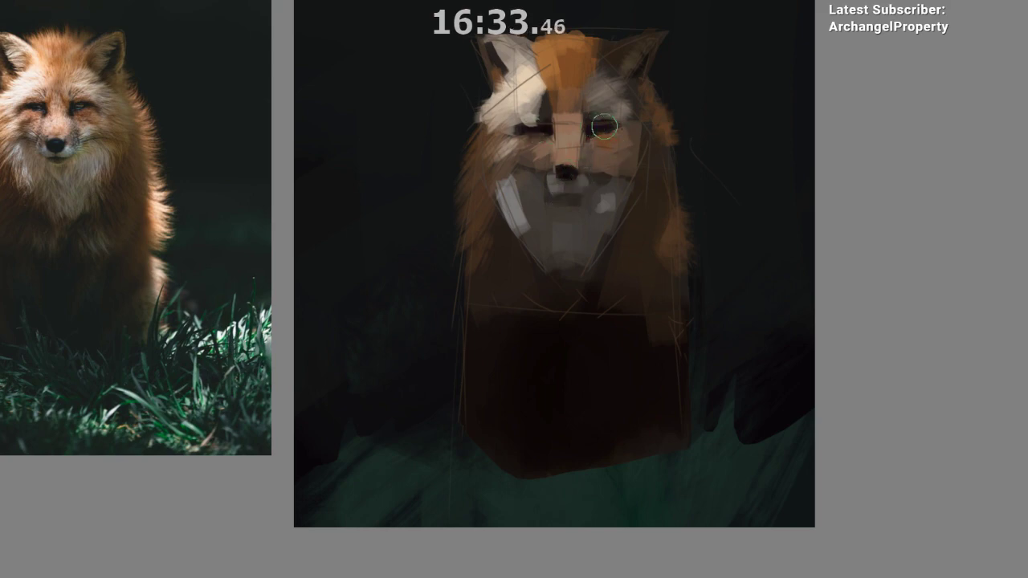
pyautogui.moveTo(606, 127); pyautogui.dragTo(594, 124)
pyautogui.moveTo(617, 200); pyautogui.dragTo(581, 176)
# - Switch to another brush, mirror the view, and paint sampled browns over the shadowed cheek and side of the head
pyautogui.rightClick(553, 195)
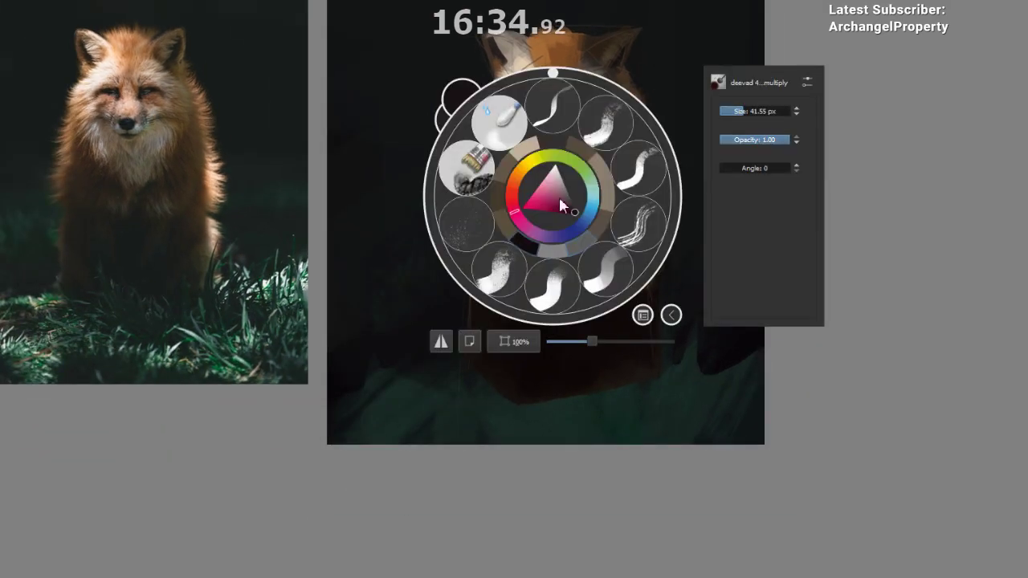
pyautogui.click(633, 181)
pyautogui.moveTo(594, 294); pyautogui.dragTo(550, 380)
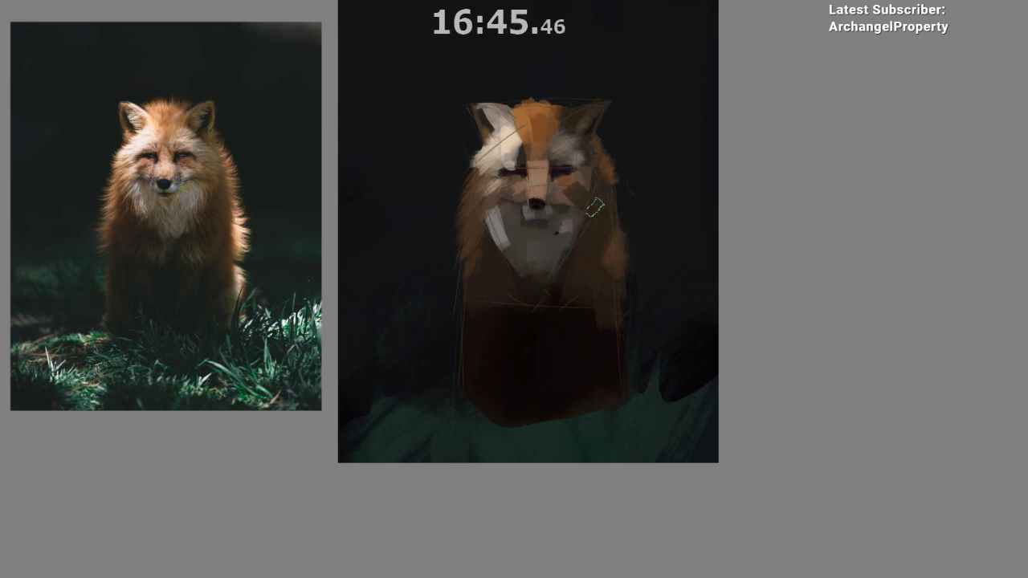
pyautogui.press('m')
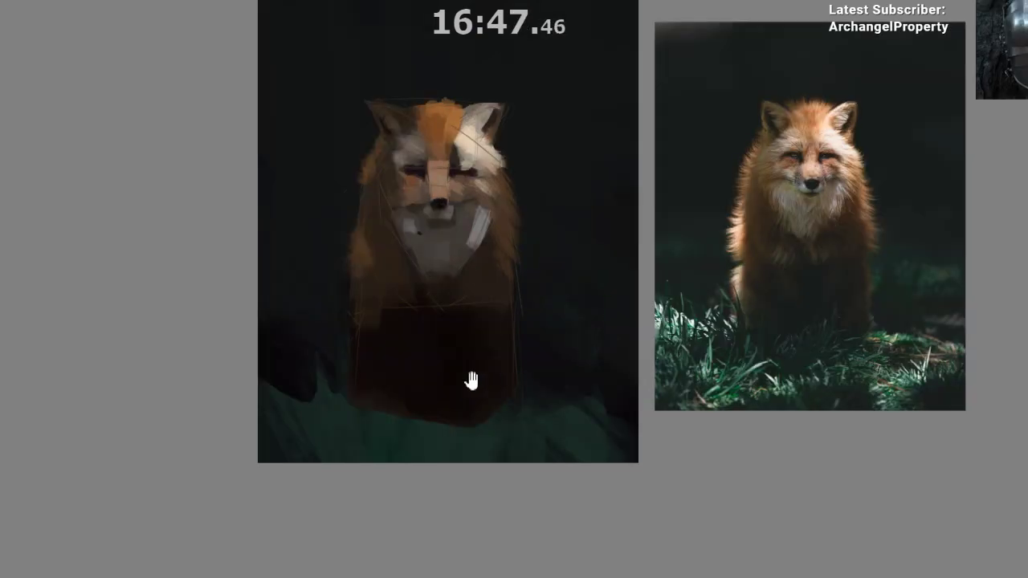
pyautogui.moveTo(468, 378); pyautogui.dragTo(234, 355)
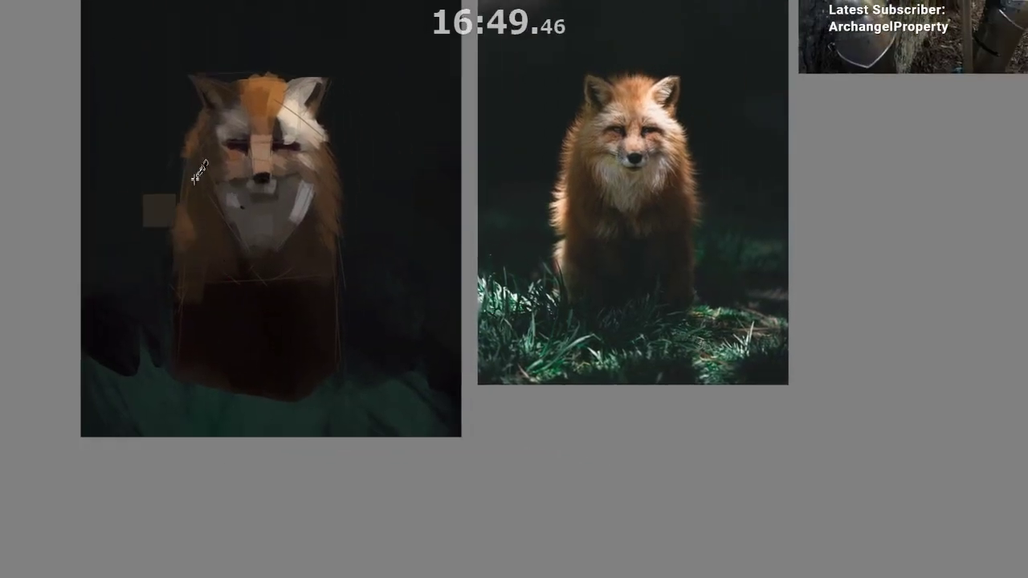
pyautogui.keyDown('ctrl'); pyautogui.click(198, 217); pyautogui.keyUp('ctrl')
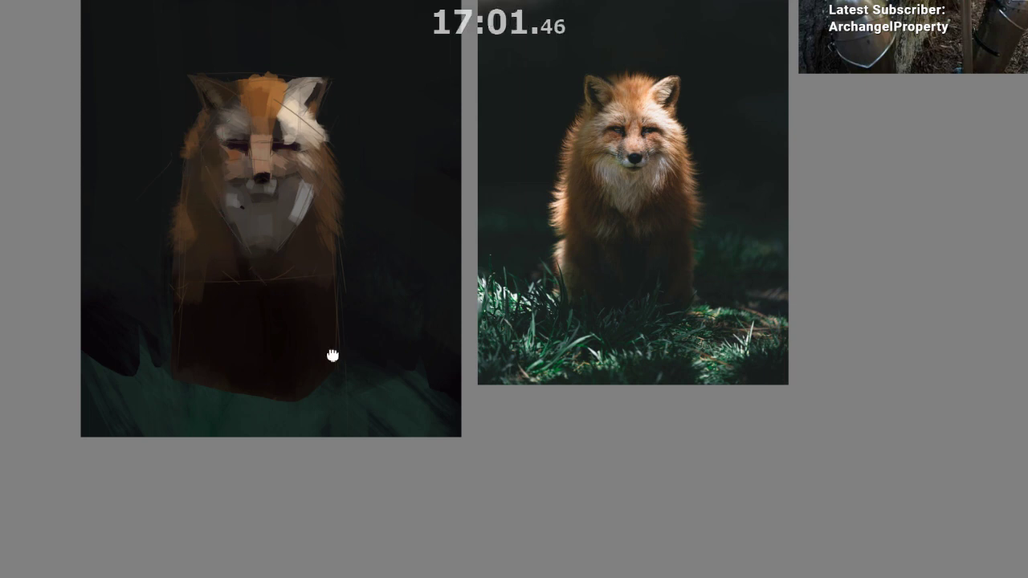
pyautogui.moveTo(333, 356); pyautogui.dragTo(344, 381)
pyautogui.keyDown('ctrl'); pyautogui.click(193, 124); pyautogui.keyUp('ctrl')
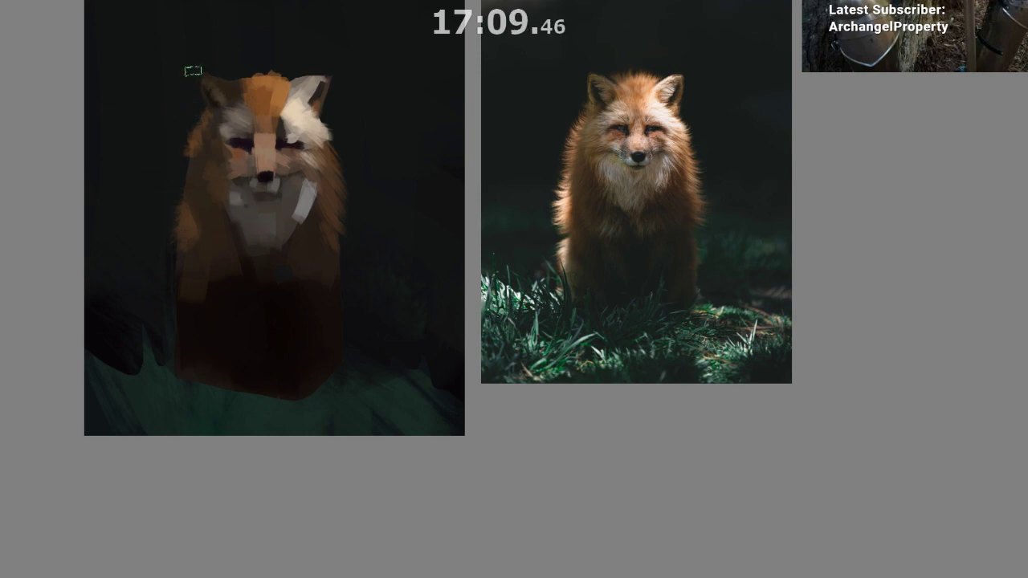
# - Restore the normal view and refine the dark ear and the fur beneath it with sampled tones
pyautogui.press('m')
pyautogui.moveTo(342, 438); pyautogui.dragTo(178, 425)
pyautogui.moveTo(586, 145); pyautogui.dragTo(587, 114)
pyautogui.keyDown('ctrl'); pyautogui.click(590, 63); pyautogui.keyUp('ctrl')
pyautogui.moveTo(591, 61); pyautogui.dragTo(592, 44)
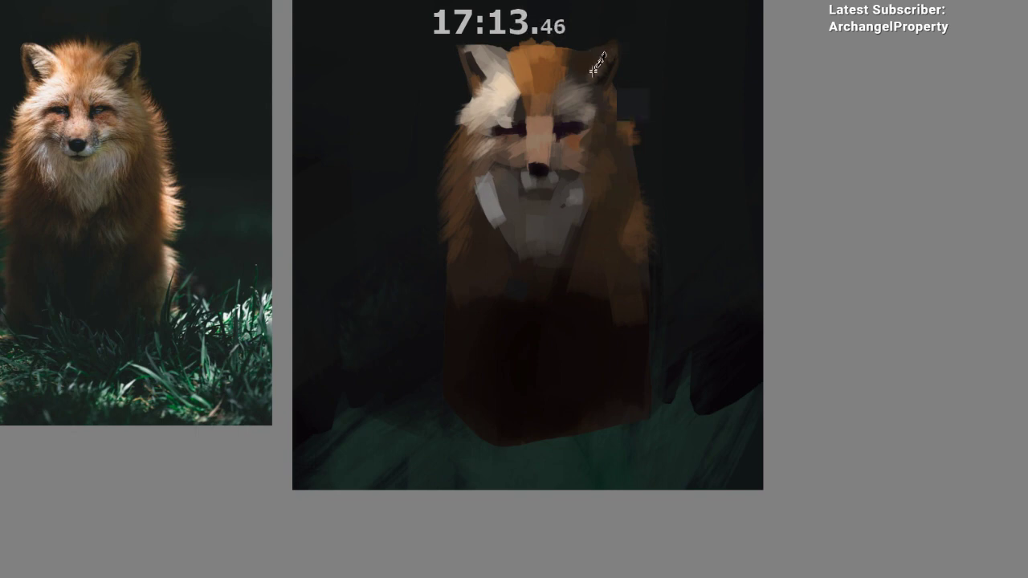
pyautogui.keyDown('ctrl'); pyautogui.click(594, 75); pyautogui.keyUp('ctrl')
pyautogui.keyDown('ctrl'); pyautogui.click(562, 70); pyautogui.keyUp('ctrl')
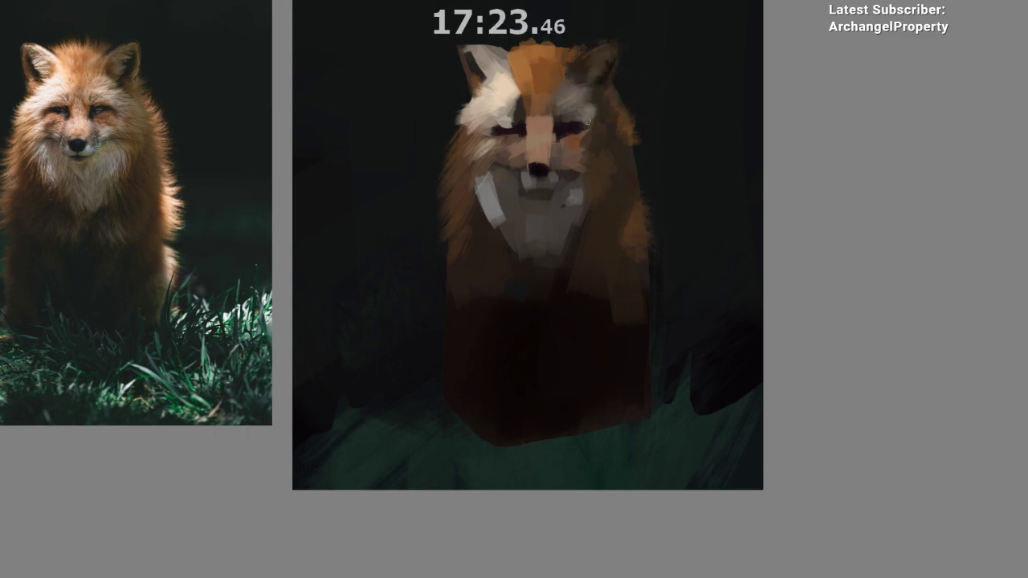
# - Refine the eyes with sampled dark purple and touch up the off-white fur above the lit eye
pyautogui.keyDown('ctrl'); pyautogui.click(508, 127); pyautogui.keyUp('ctrl')
pyautogui.keyDown('alt'); pyautogui.click(518, 126); pyautogui.keyUp('alt')
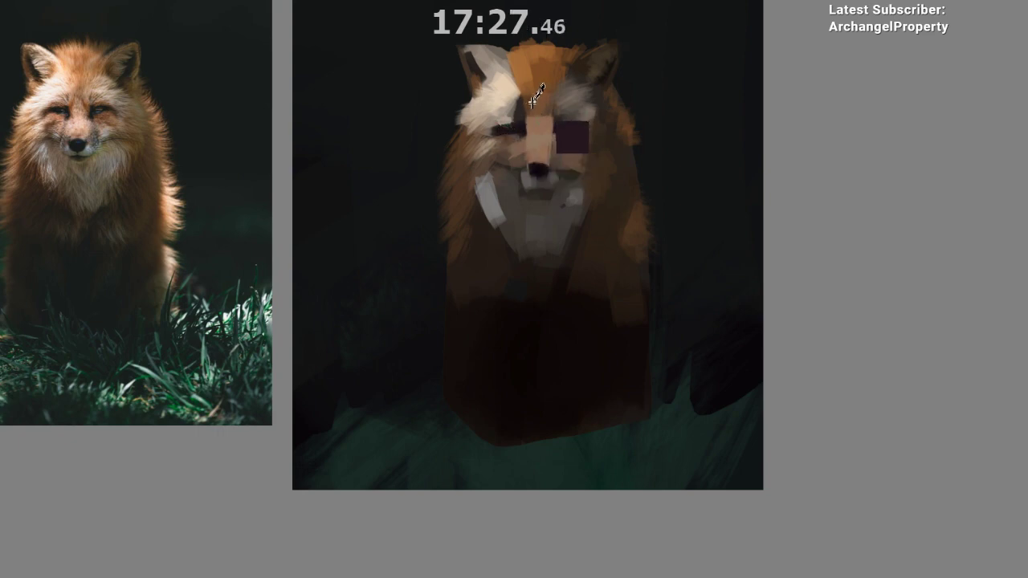
pyautogui.moveTo(522, 117)
pyautogui.mouseDown()
pyautogui.moveTo(511, 119)
pyautogui.moveTo(518, 111)
pyautogui.moveTo(518, 124)
pyautogui.mouseUp()
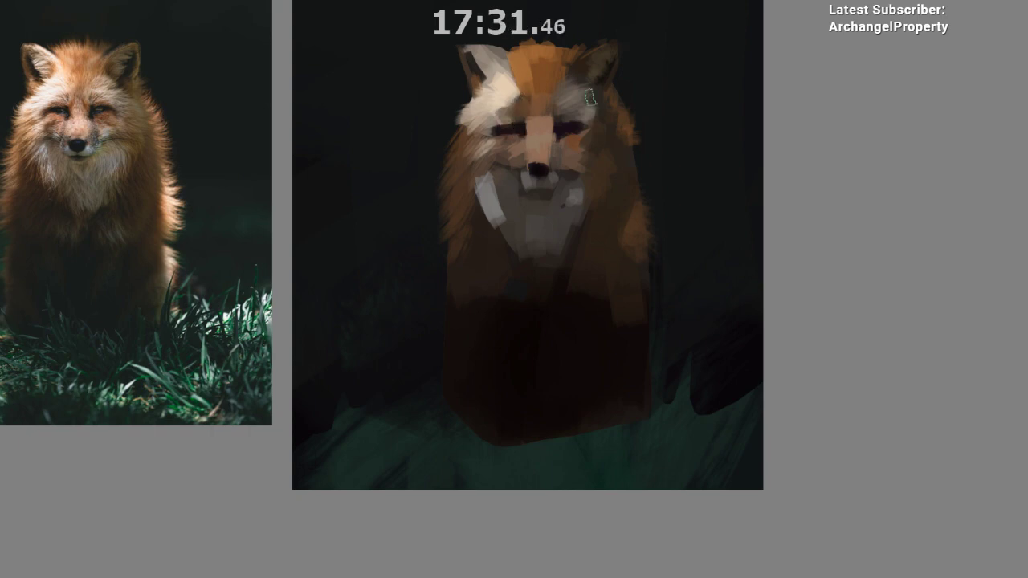
pyautogui.moveTo(588, 125)
pyautogui.mouseDown()
pyautogui.moveTo(567, 132)
pyautogui.moveTo(621, 100)
pyautogui.mouseUp()
pyautogui.keyDown('ctrl'); pyautogui.click(512, 85); pyautogui.keyUp('ctrl')
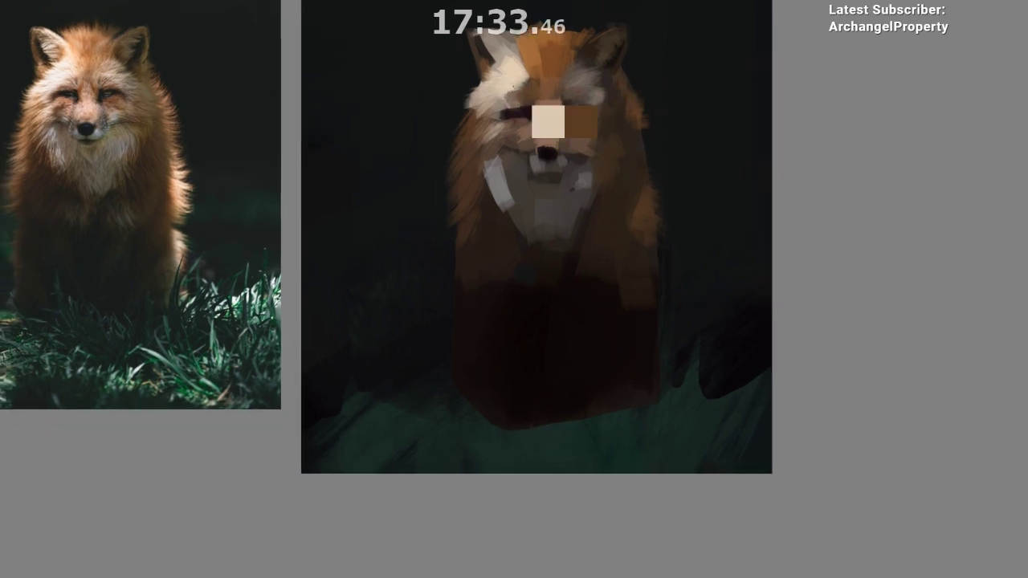
pyautogui.moveTo(520, 86); pyautogui.dragTo(512, 97)
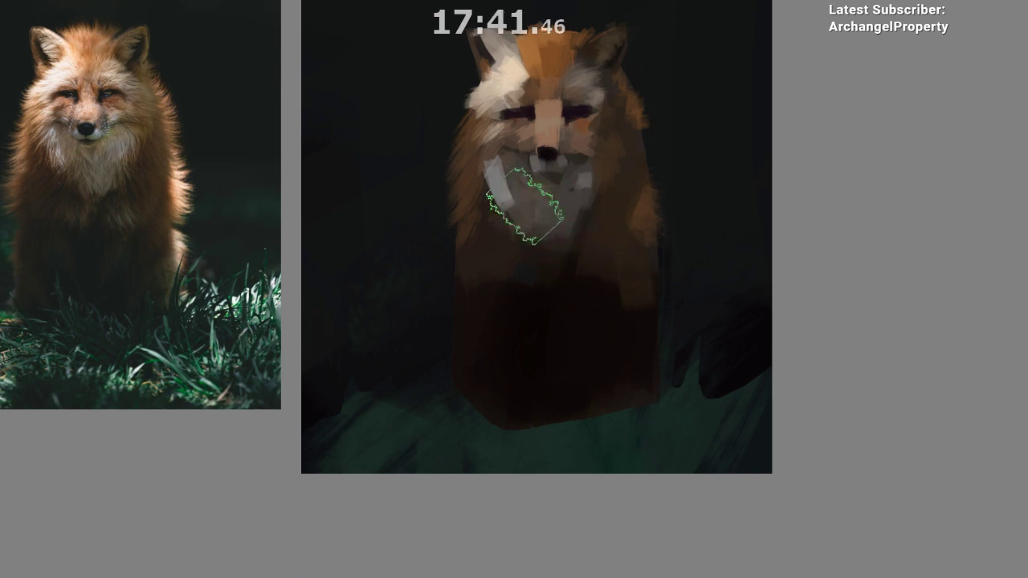
# - Break the bib's light-grey edge into fur strokes and soften the bib's lower part into the brown chest
pyautogui.moveTo(535, 265)
pyautogui.mouseDown()
pyautogui.moveTo(503, 316)
pyautogui.moveTo(499, 371)
pyautogui.mouseUp()
pyautogui.moveTo(554, 337); pyautogui.dragTo(522, 425)
pyautogui.moveTo(539, 326); pyautogui.dragTo(540, 292)
pyautogui.keyDown('ctrl'); pyautogui.click(495, 234); pyautogui.keyUp('ctrl')
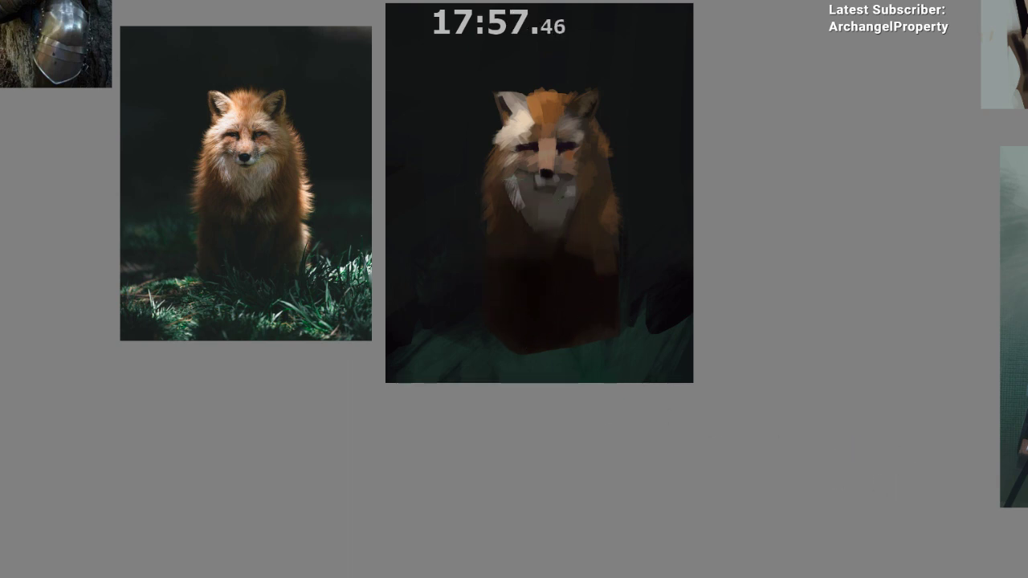
# - Glaze warm reddish brown over the fox's body with a large soft brush, undoing unwanted strokes and checking the mirrored view
pyautogui.hotkey('ctrl', 'z')
pyautogui.press('[')
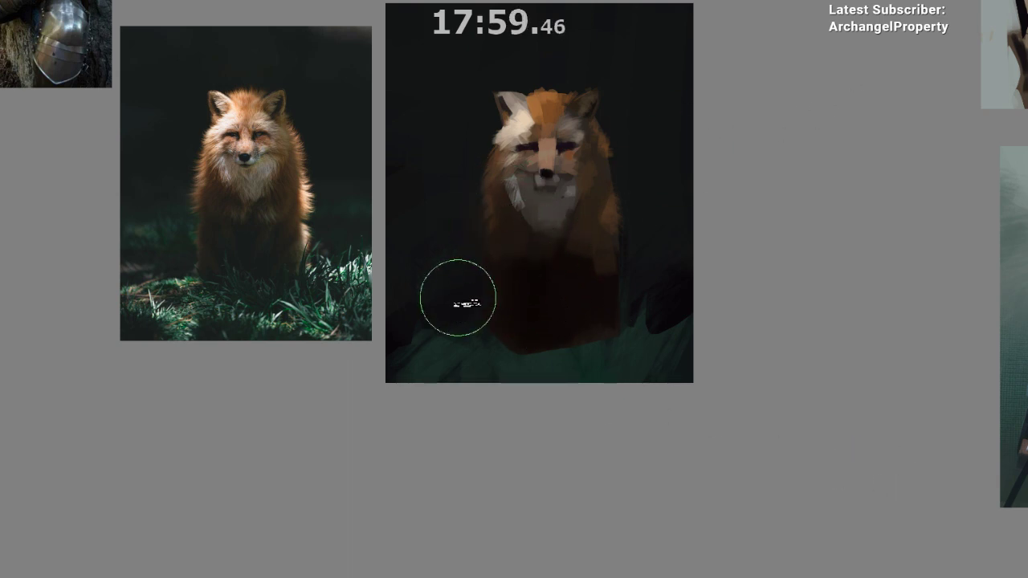
pyautogui.press(']')
pyautogui.moveTo(546, 293); pyautogui.dragTo(570, 289)
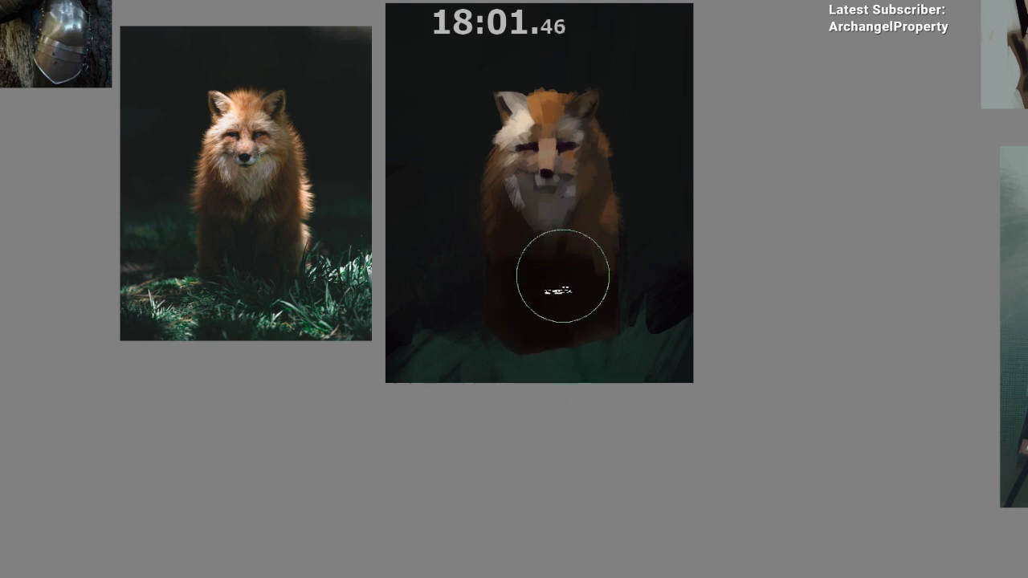
pyautogui.hotkey('ctrl', 'z')
pyautogui.moveTo(593, 240)
pyautogui.mouseDown()
pyautogui.moveTo(607, 209)
pyautogui.moveTo(593, 236)
pyautogui.mouseUp()
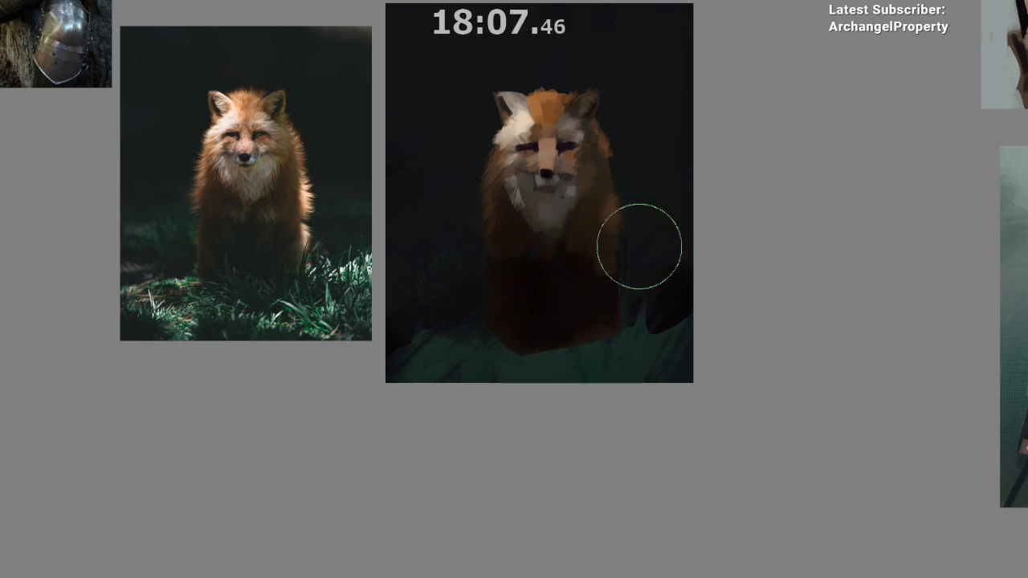
pyautogui.press('m')
pyautogui.moveTo(465, 403); pyautogui.dragTo(438, 403)
pyautogui.moveTo(365, 371); pyautogui.dragTo(319, 400)
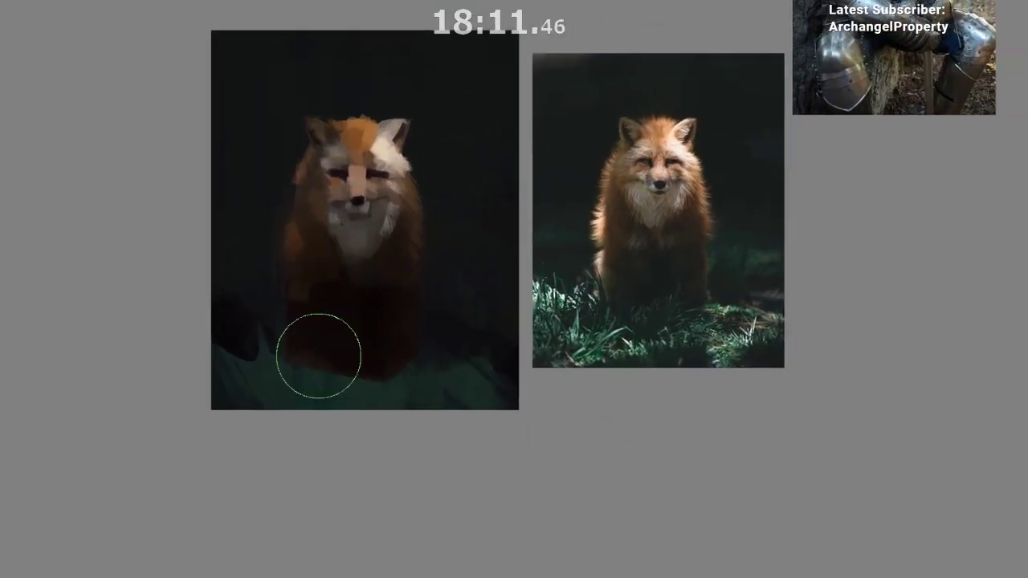
pyautogui.rightClick(391, 293)
pyautogui.rightClick(441, 317)
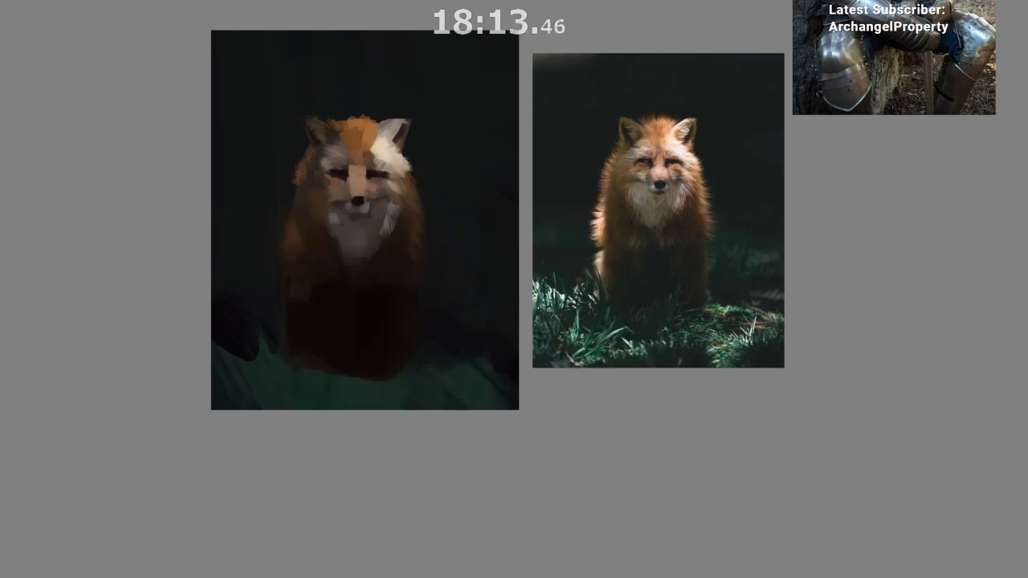
# - Restore the normal view, frame the fox's face beside the reference, and switch to a different brush
pyautogui.press('m')
pyautogui.moveTo(656, 259); pyautogui.dragTo(489, 294)
pyautogui.moveTo(489, 295); pyautogui.dragTo(530, 148)
pyautogui.moveTo(563, 147); pyautogui.dragTo(592, 147)
pyautogui.scroll(-3, 592, 147)
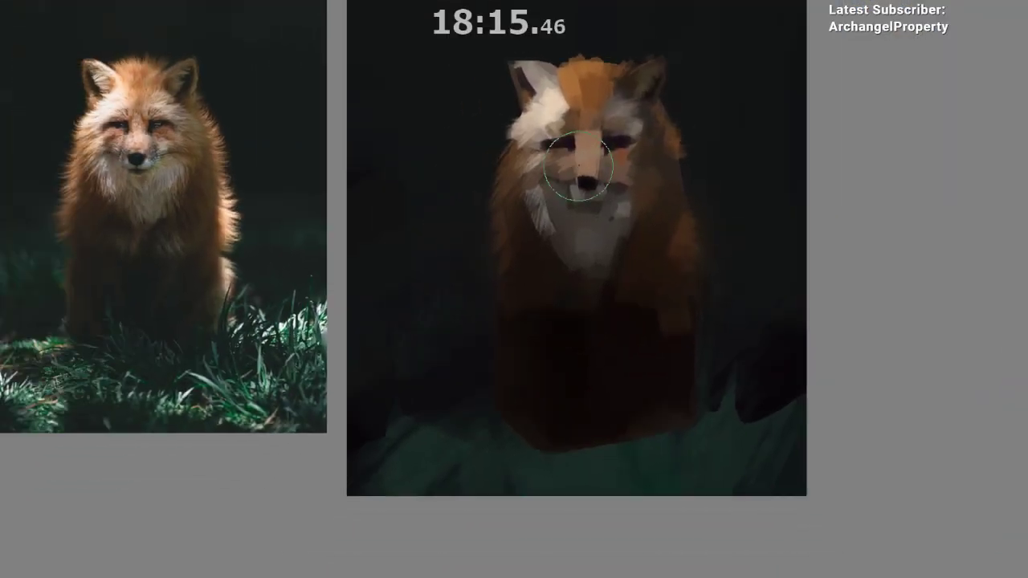
pyautogui.rightClick(578, 191)
pyautogui.click(613, 278)
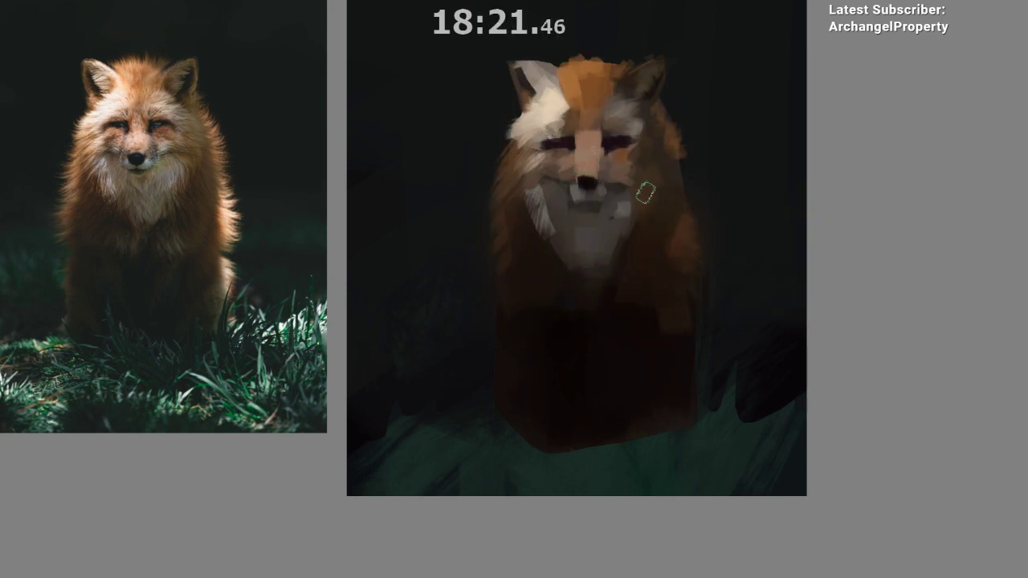
# - Add lighter textured dabs to the bridge of the nose and the muzzle, undoing unwanted ones
pyautogui.click(587, 159)
pyautogui.hotkey('ctrl', 'z')
pyautogui.click(891, 414)
pyautogui.moveTo(591, 155)
pyautogui.mouseDown()
pyautogui.moveTo(598, 182)
pyautogui.moveTo(585, 157)
pyautogui.mouseUp()
pyautogui.hotkey('ctrl', 'z')
pyautogui.hotkey('ctrl', 'z')
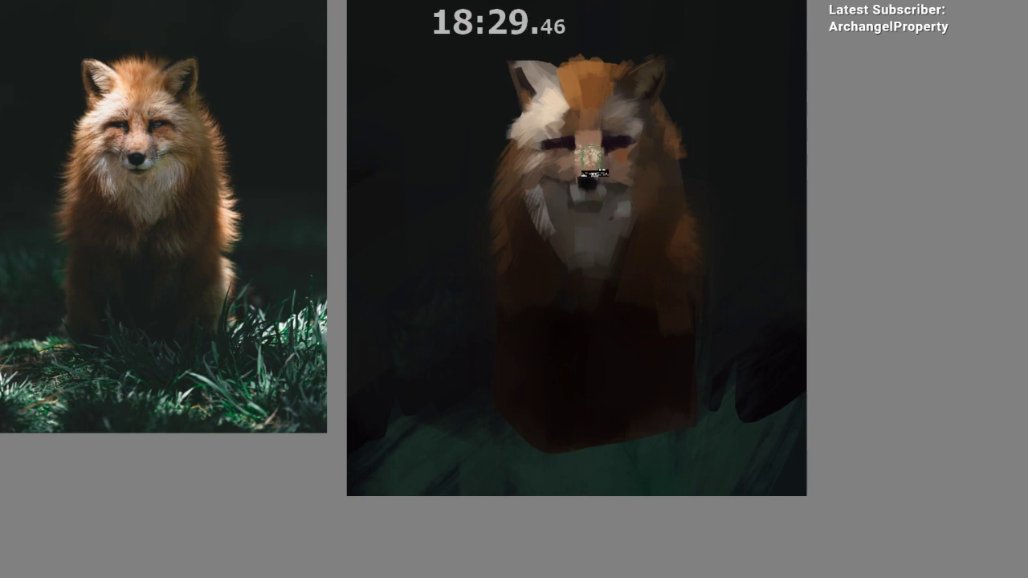
pyautogui.moveTo(588, 160); pyautogui.dragTo(589, 167)
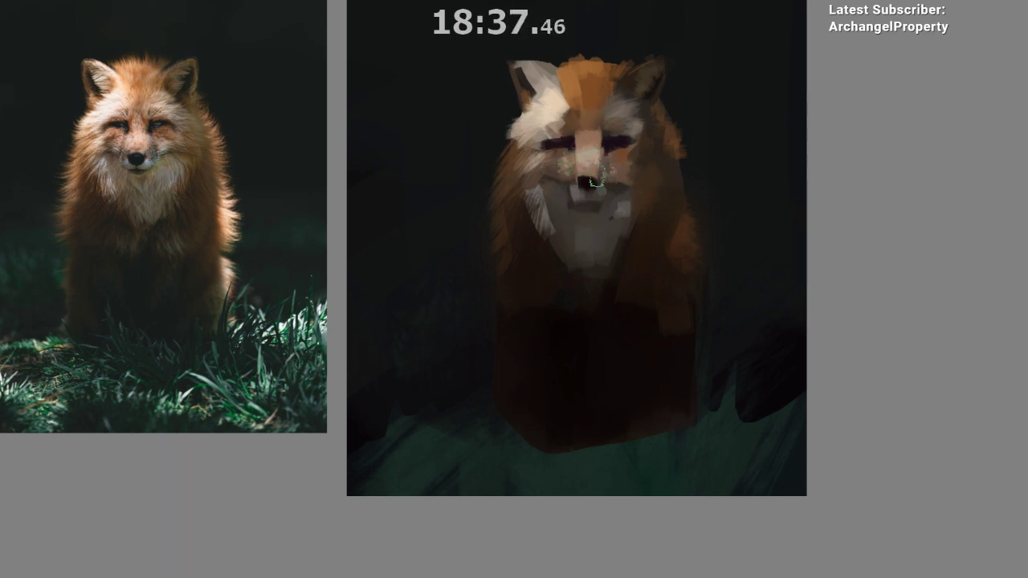
# - Brighten the pale fur above the fox's well-lit eye with sampled cream strokes, undoing an unwanted one
pyautogui.moveTo(587, 137); pyautogui.dragTo(586, 152)
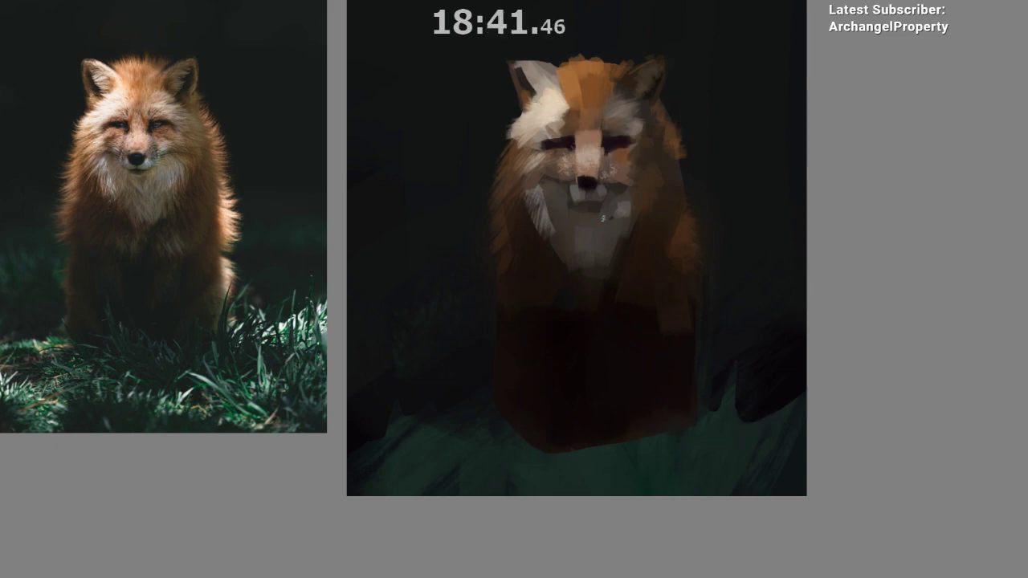
pyautogui.click(543, 99)
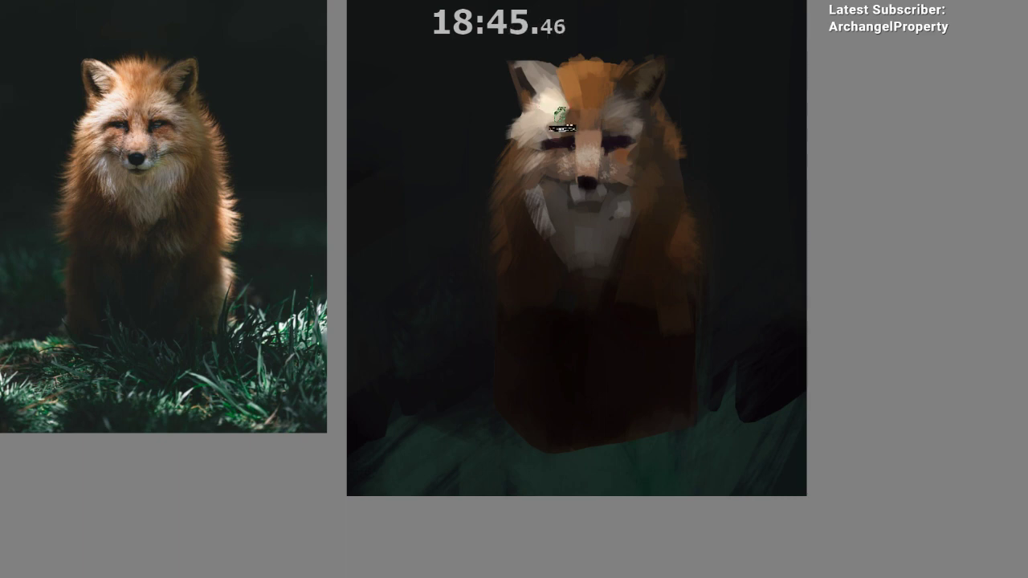
pyautogui.moveTo(543, 101); pyautogui.dragTo(531, 114)
pyautogui.hotkey('ctrl', 'z')
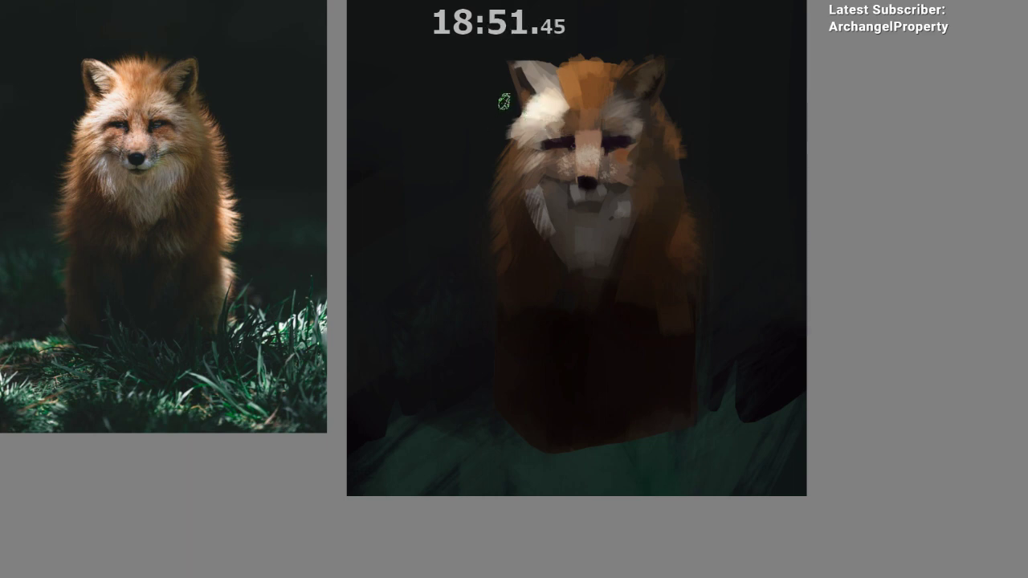
pyautogui.keyDown('ctrl'); pyautogui.click(538, 111); pyautogui.keyUp('ctrl')
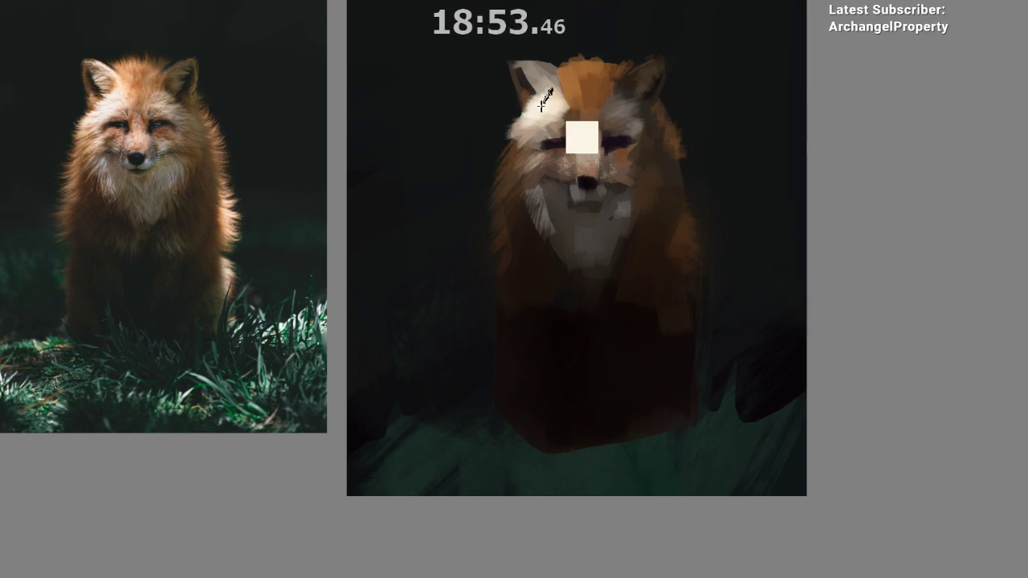
pyautogui.moveTo(556, 103); pyautogui.dragTo(550, 85)
# - Refine the inside and outer edge of the fox's pale ear with sampled light and dark tones, undoing an unwanted stroke
pyautogui.keyDown('ctrl'); pyautogui.click(538, 68); pyautogui.keyUp('ctrl')
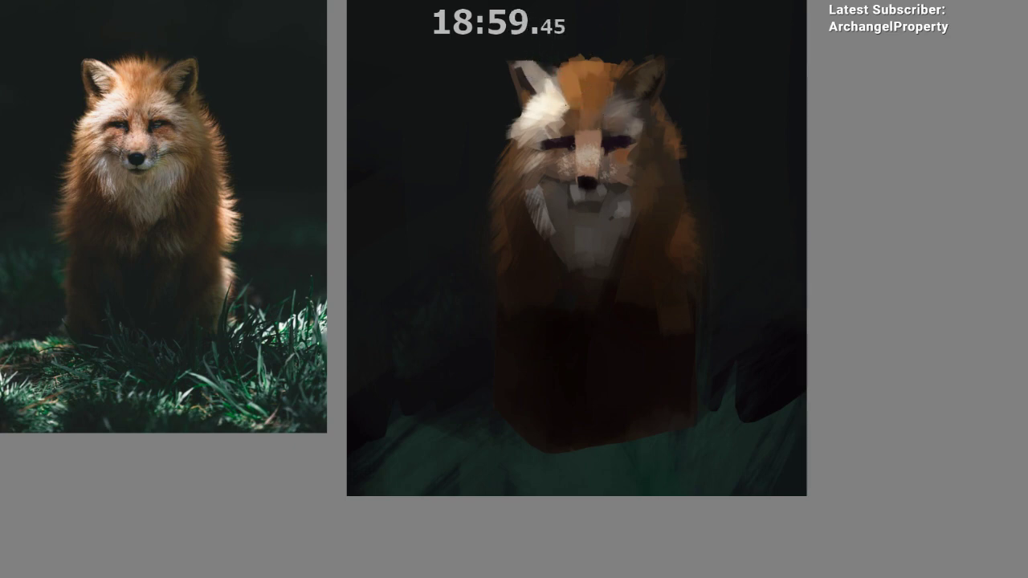
pyautogui.keyDown('ctrl'); pyautogui.click(532, 85); pyautogui.keyUp('ctrl')
pyautogui.moveTo(533, 93); pyautogui.dragTo(518, 69)
pyautogui.keyDown('ctrl'); pyautogui.click(505, 72); pyautogui.keyUp('ctrl')
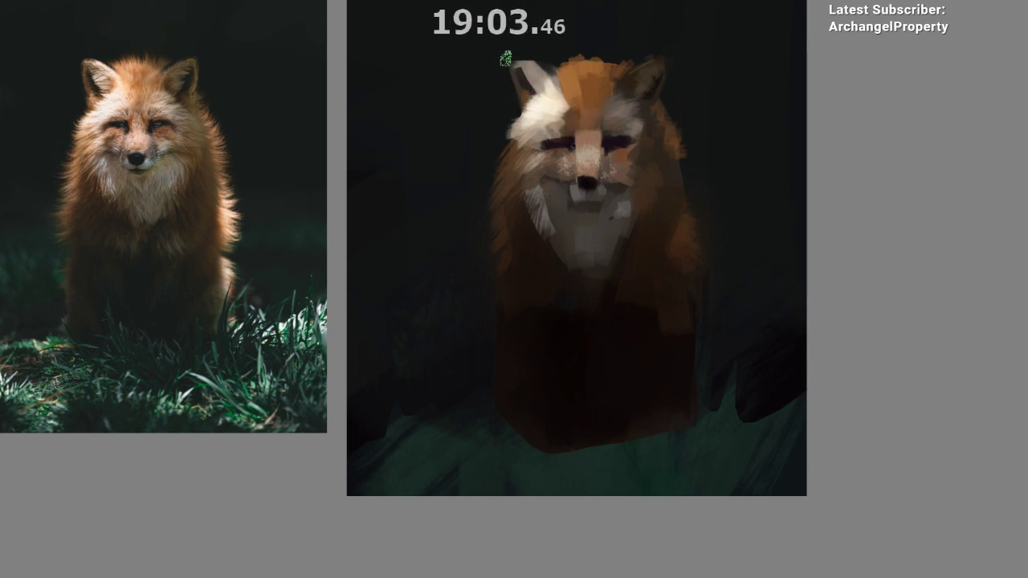
pyautogui.moveTo(639, 159); pyautogui.dragTo(606, 121)
pyautogui.moveTo(600, 220); pyautogui.dragTo(596, 243)
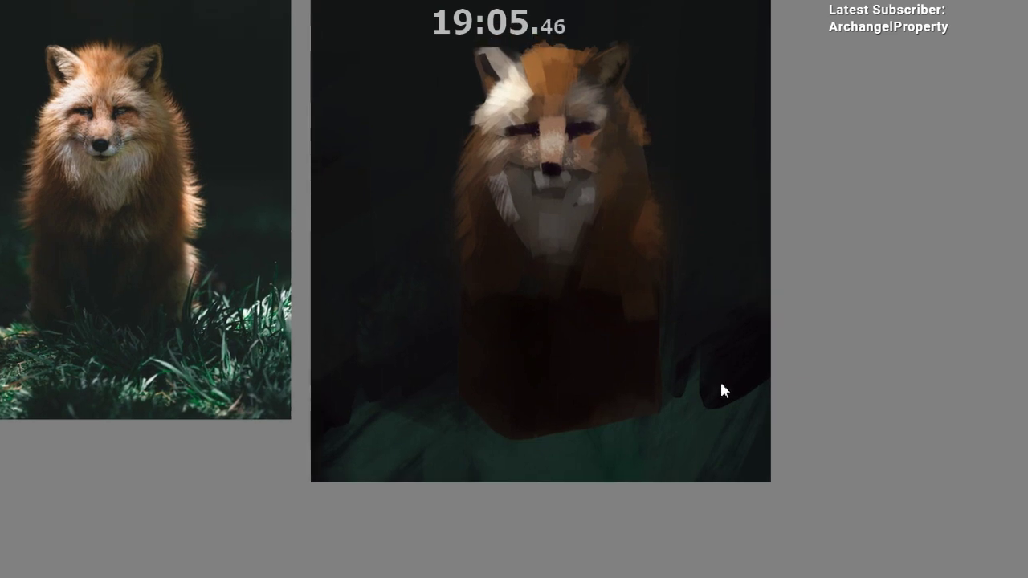
pyautogui.hotkey('ctrl', 'z')
pyautogui.keyDown('alt'); pyautogui.click(511, 90); pyautogui.keyUp('alt')
pyautogui.moveTo(497, 53); pyautogui.dragTo(505, 61)
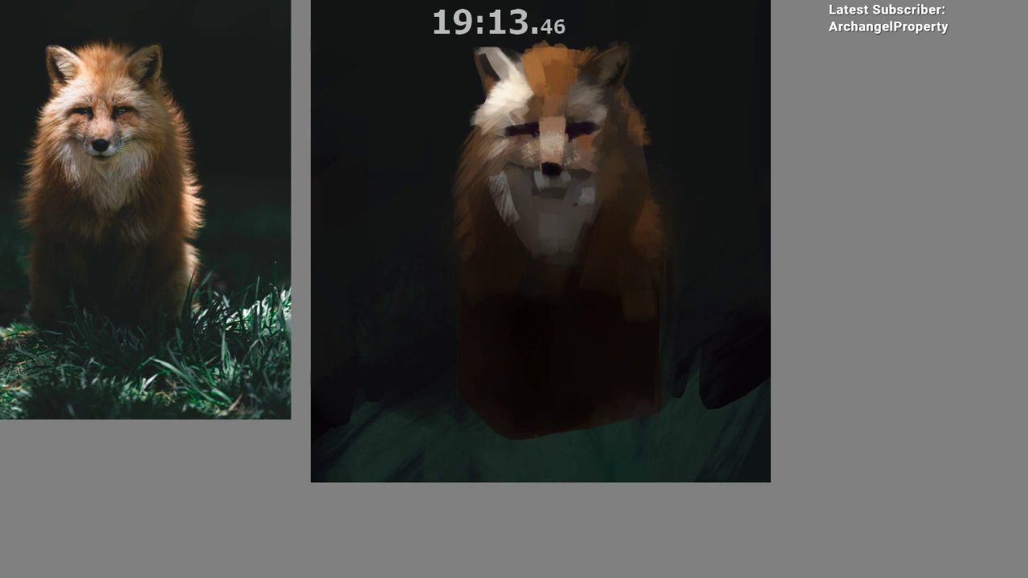
pyautogui.keyDown('ctrl'); pyautogui.click(486, 64); pyautogui.keyUp('ctrl')
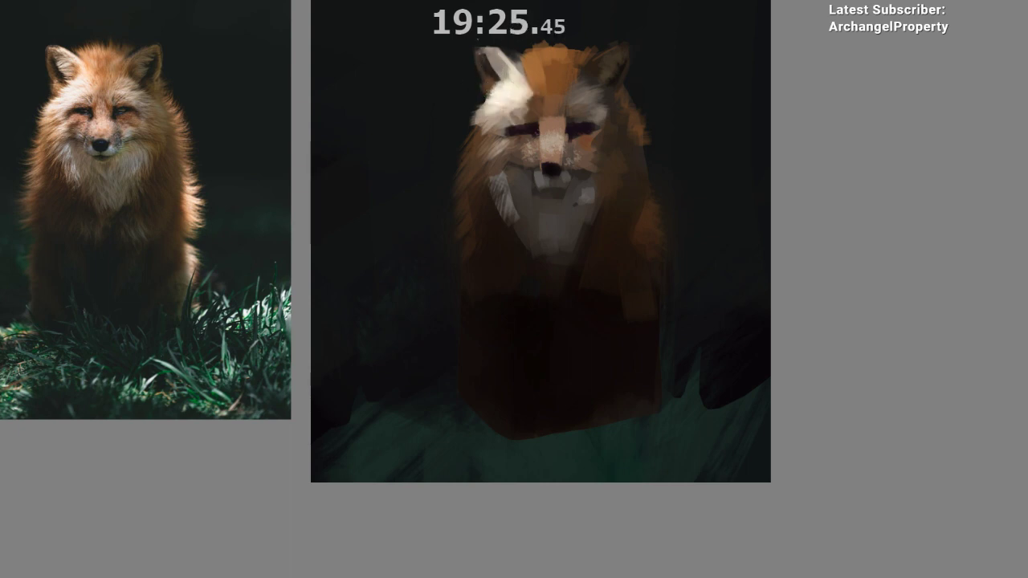
# - Compare the mirrored painting with the reference, touch up the orange forehead, and restore the normal view
pyautogui.press('m')
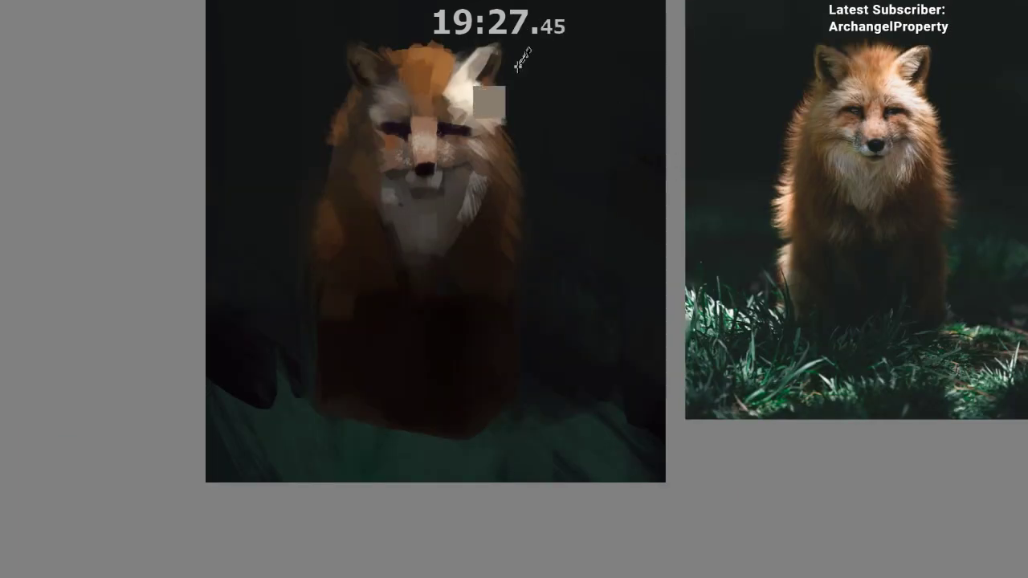
pyautogui.moveTo(558, 166); pyautogui.dragTo(547, 137)
pyautogui.moveTo(531, 215); pyautogui.dragTo(506, 264)
pyautogui.scroll(-1, 501, 298)
pyautogui.moveTo(494, 344); pyautogui.dragTo(329, 355)
pyautogui.click(236, 140)
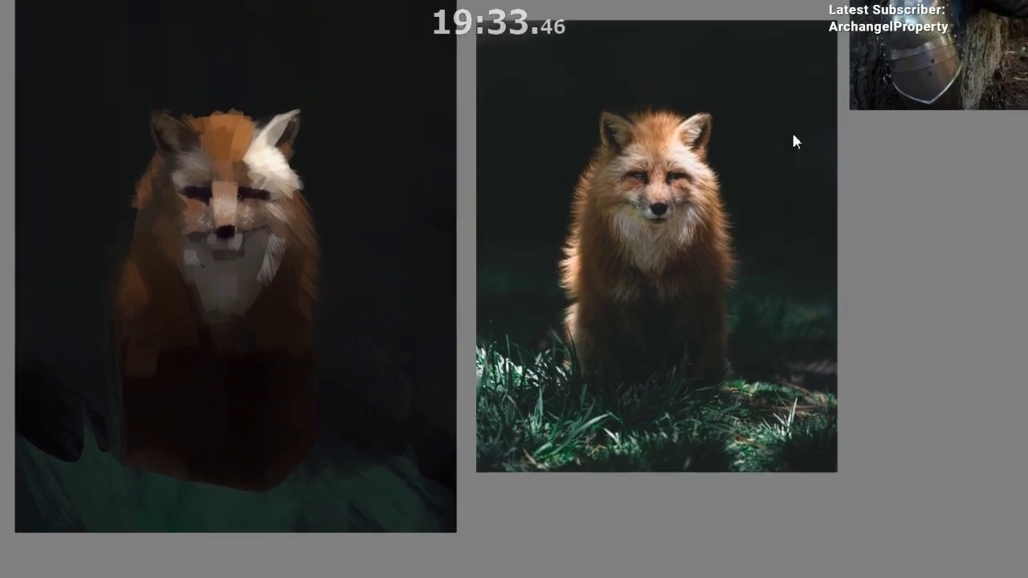
pyautogui.moveTo(248, 149); pyautogui.dragTo(242, 141)
pyautogui.press('m')
pyautogui.moveTo(482, 391); pyautogui.dragTo(281, 359)
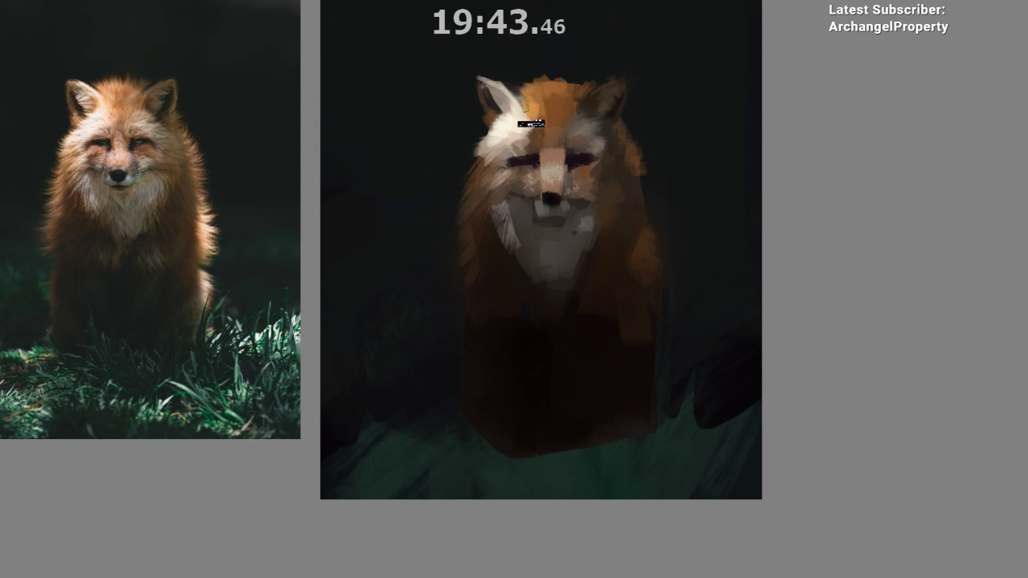
# - Paint lighter orange fur on the lit side of the forehead and spiky tufts above it, undoing an oversized stroke
pyautogui.press('ctrl')
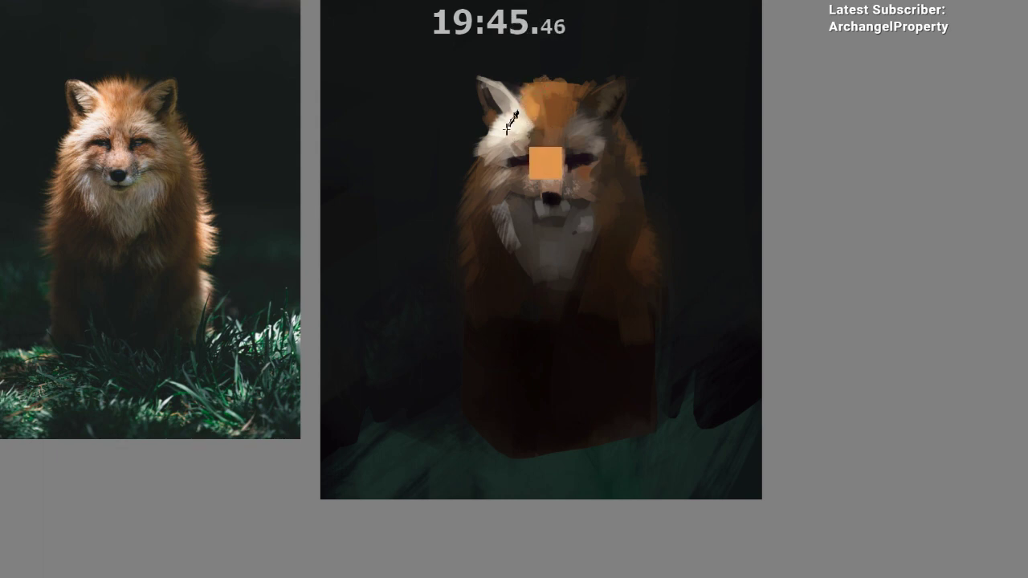
pyautogui.moveTo(516, 125)
pyautogui.mouseDown()
pyautogui.moveTo(534, 108)
pyautogui.moveTo(546, 119)
pyautogui.mouseUp()
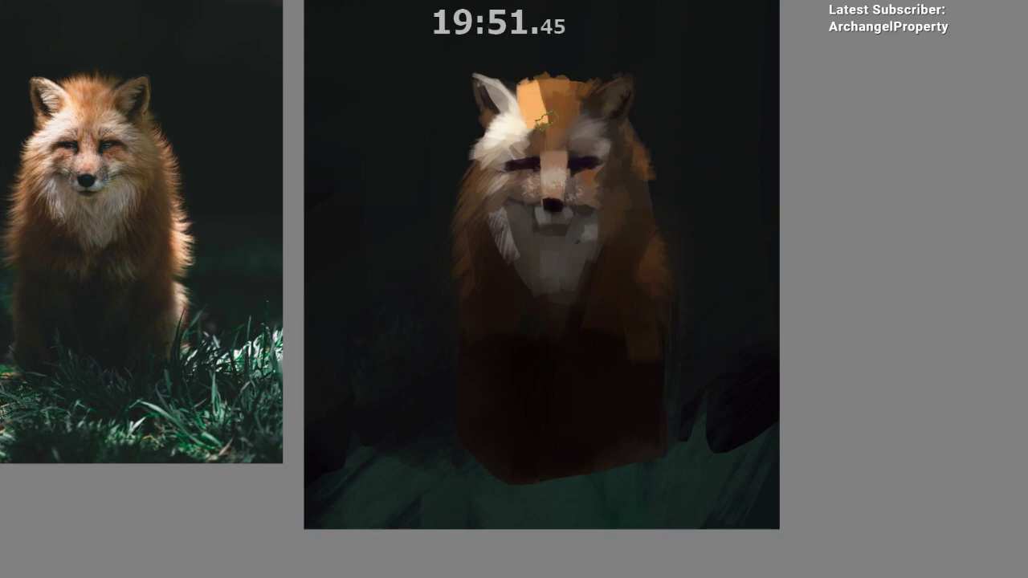
pyautogui.hotkey('ctrl', 'z')
pyautogui.keyDown('ctrl'); pyautogui.click(539, 108); pyautogui.keyUp('ctrl')
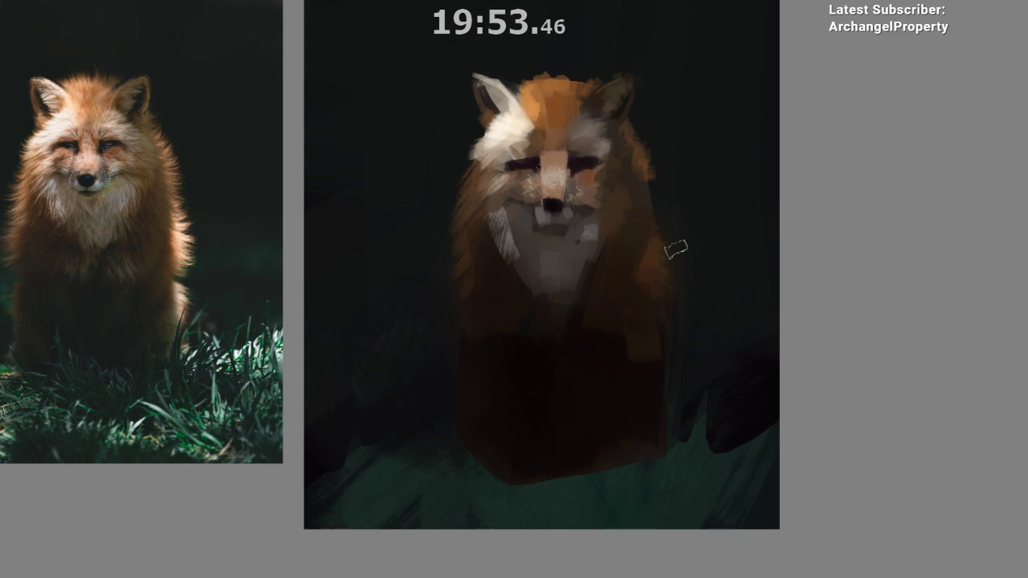
pyautogui.click(533, 113)
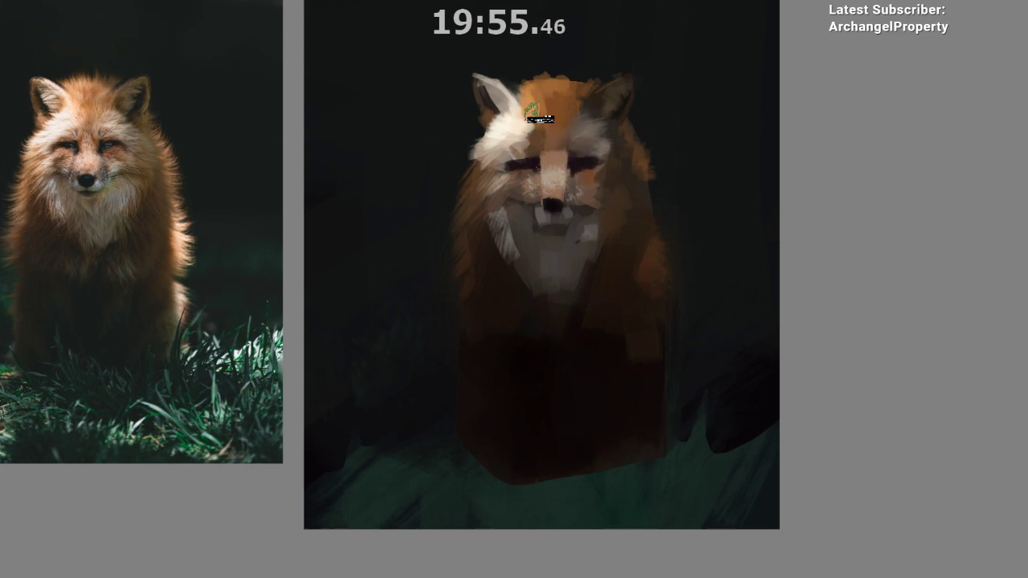
pyautogui.moveTo(537, 106)
pyautogui.mouseDown()
pyautogui.moveTo(541, 122)
pyautogui.moveTo(533, 85)
pyautogui.mouseUp()
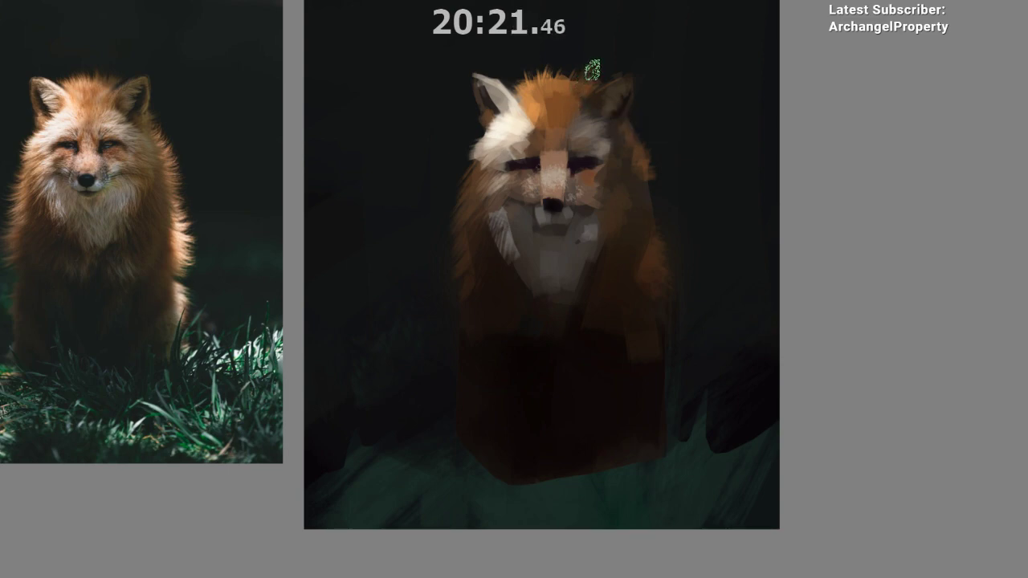
# - Extend the feathery orange tufts across the crown toward the shadowed ear, softening the head's blocky top edge
pyautogui.moveTo(576, 70); pyautogui.dragTo(630, 9)
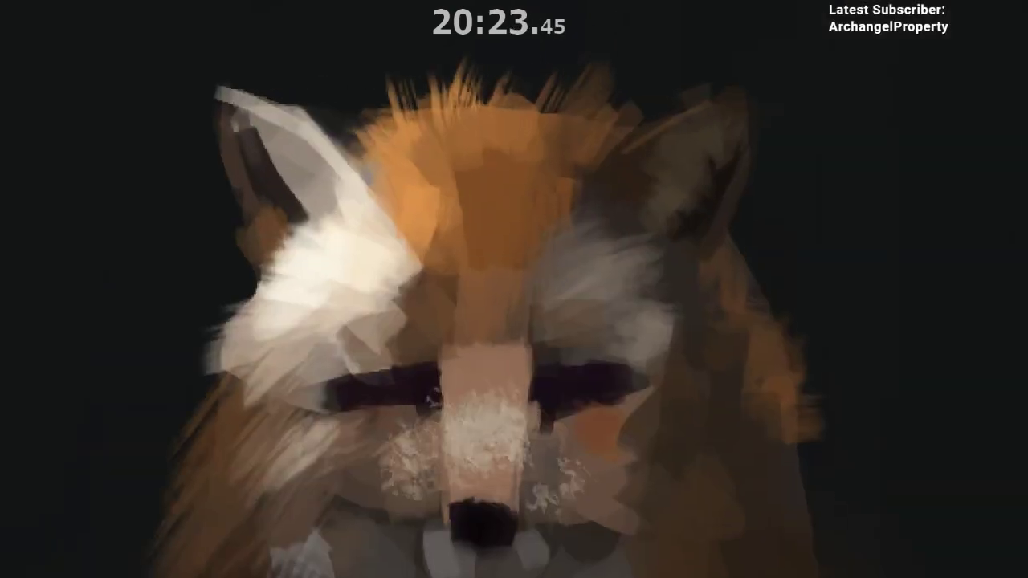
pyautogui.moveTo(595, 86); pyautogui.dragTo(649, 21)
pyautogui.moveTo(587, 114); pyautogui.dragTo(602, 282)
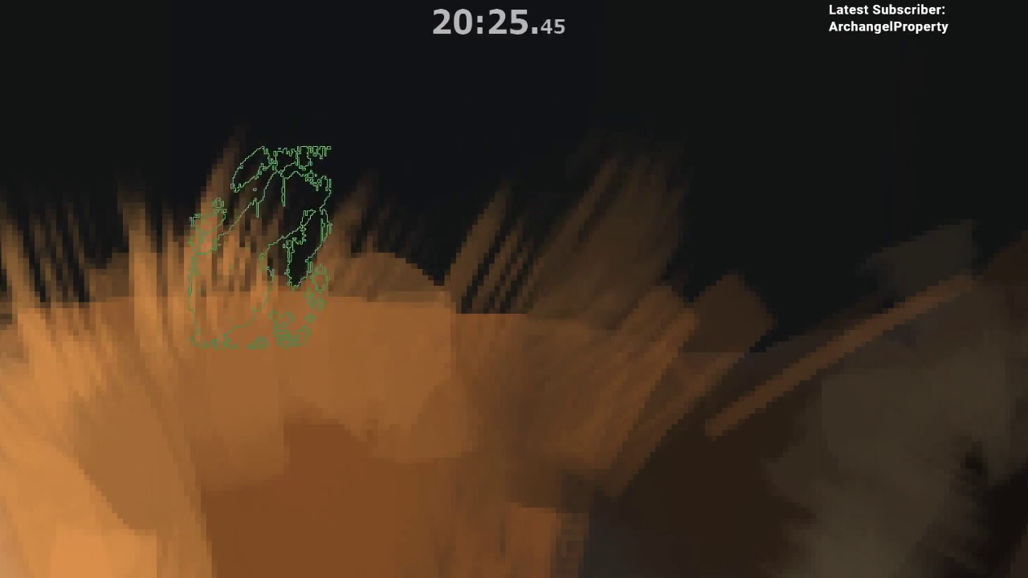
pyautogui.moveTo(477, 356); pyautogui.dragTo(479, 393)
pyautogui.moveTo(541, 343); pyautogui.dragTo(587, 216)
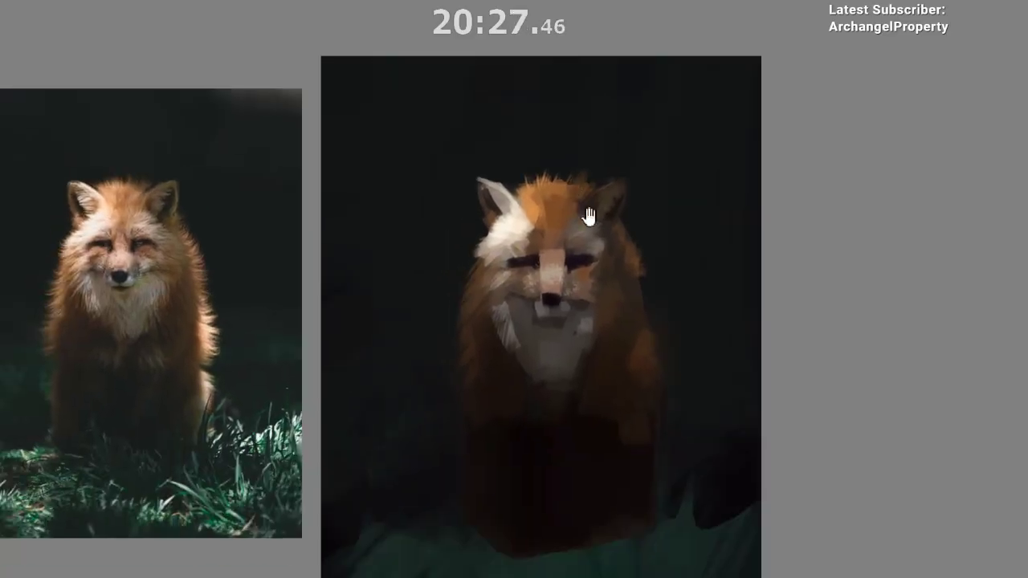
pyautogui.moveTo(597, 178); pyautogui.dragTo(604, 182)
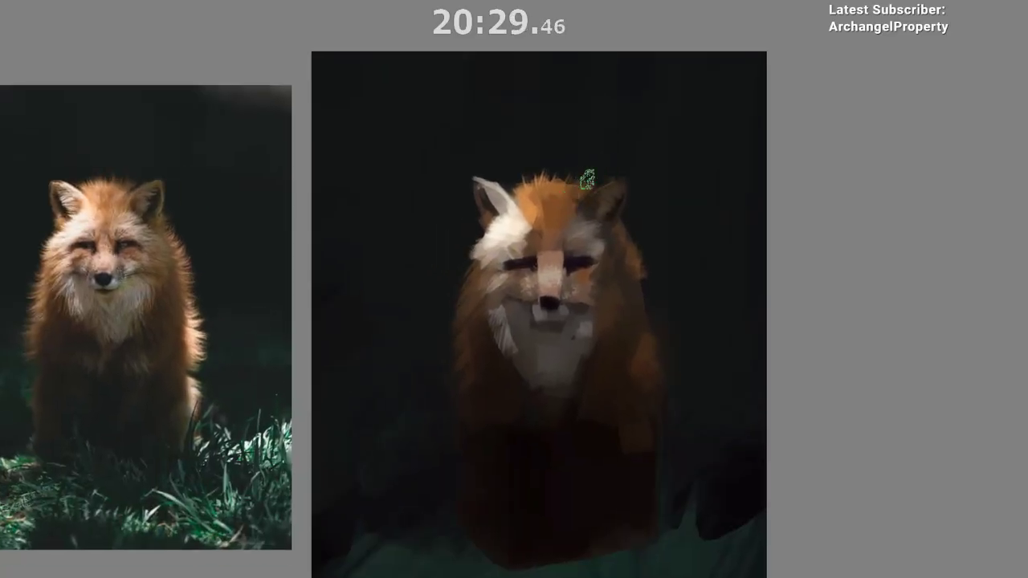
pyautogui.moveTo(581, 300); pyautogui.dragTo(557, 232)
pyautogui.scroll(1, 567, 232)
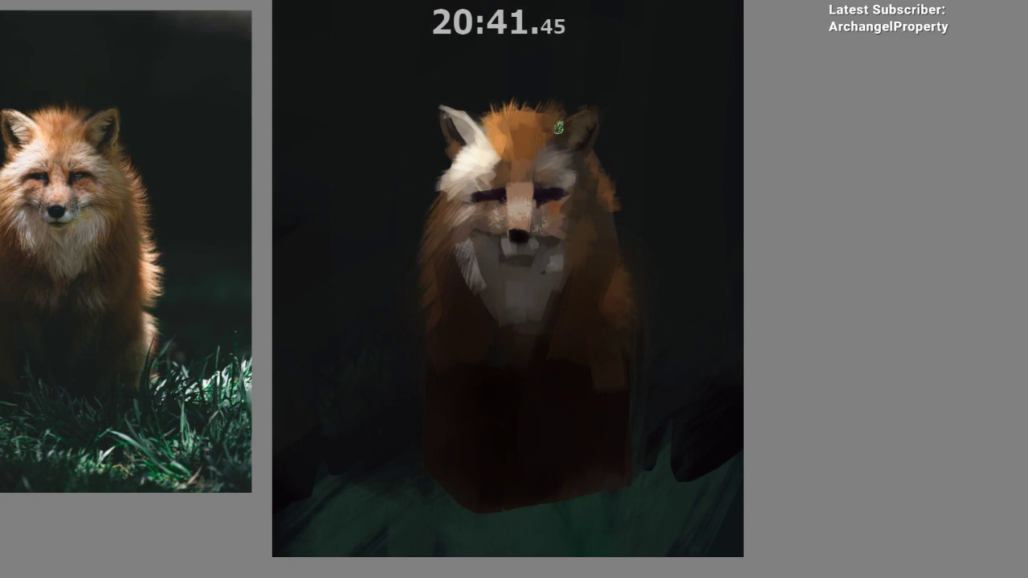
pyautogui.moveTo(589, 298); pyautogui.dragTo(599, 241)
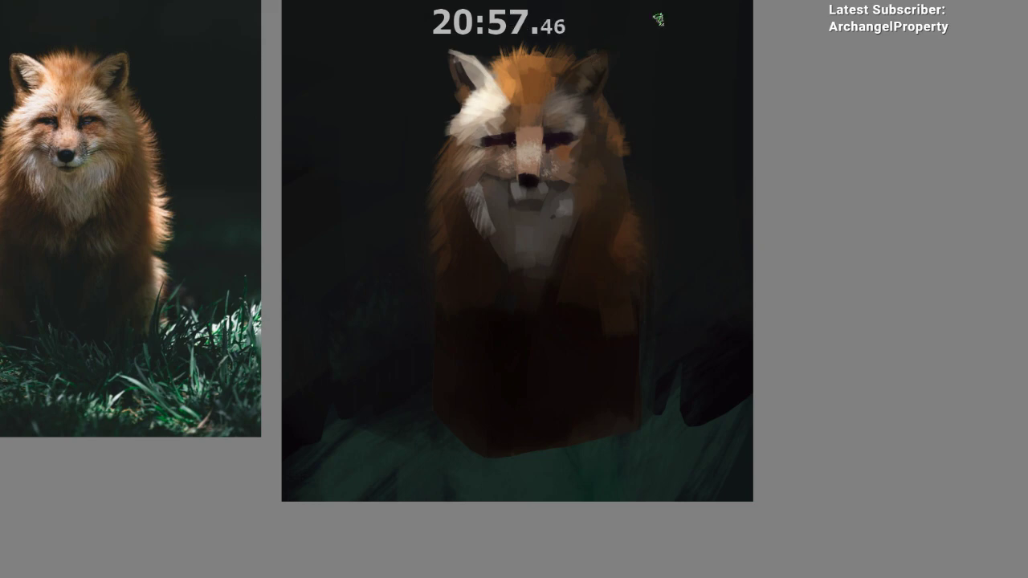
# - Check the fox's head and silhouette against the reference in the mirrored view, and restore the normal view
pyautogui.press('m')
pyautogui.moveTo(359, 355)
pyautogui.mouseDown()
pyautogui.moveTo(326, 362)
pyautogui.moveTo(188, 337)
pyautogui.mouseUp()
pyautogui.moveTo(238, 360); pyautogui.dragTo(200, 319)
pyautogui.moveTo(224, 323); pyautogui.dragTo(216, 353)
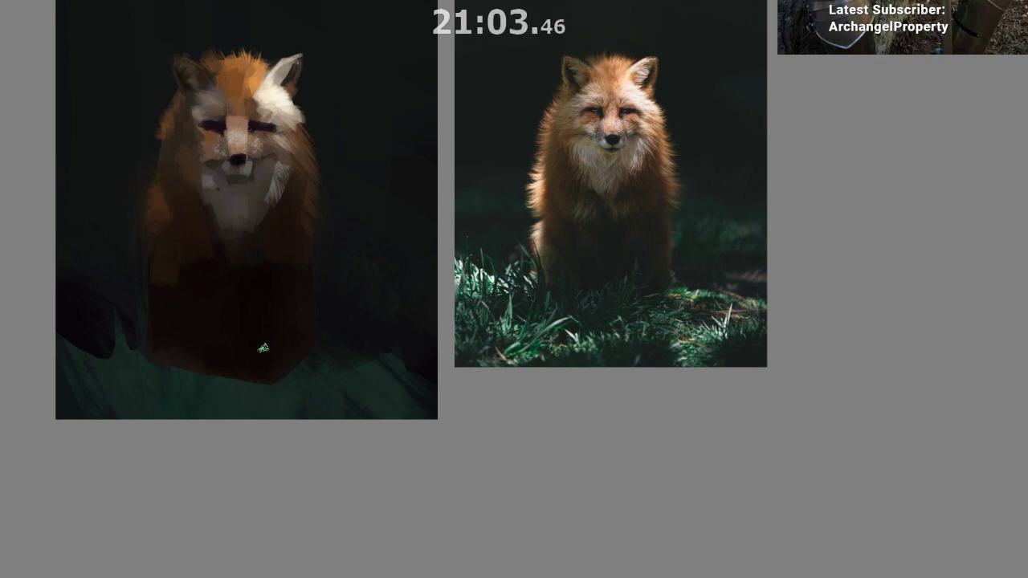
pyautogui.rightClick(253, 346)
pyautogui.press('m')
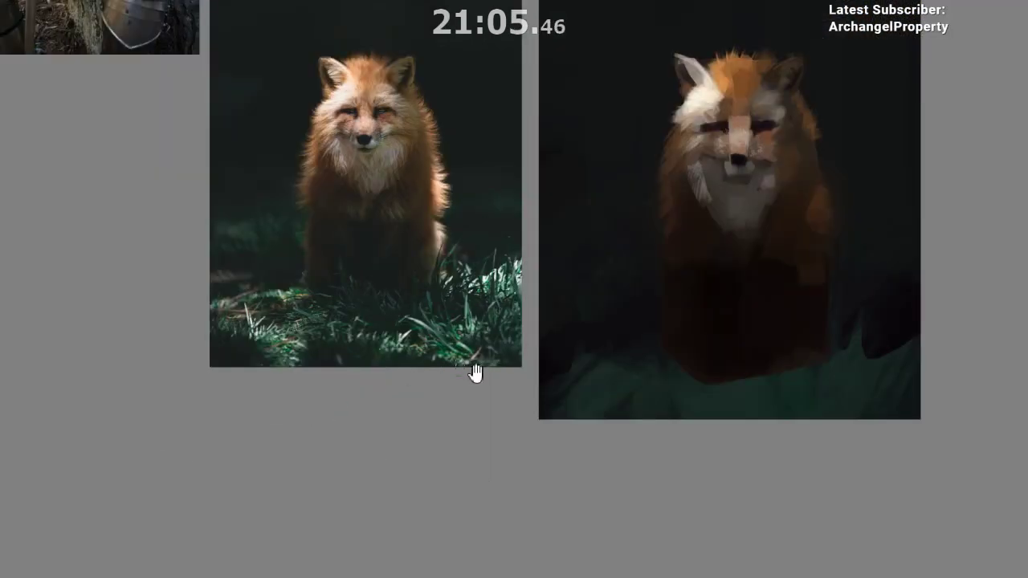
# - Narrow the dark eye shapes and add warm orange-brown patches beneath both eyes, undoing an unwanted stroke
pyautogui.moveTo(522, 240); pyautogui.dragTo(600, 171)
pyautogui.moveTo(601, 171); pyautogui.dragTo(580, 223)
pyautogui.moveTo(565, 156)
pyautogui.mouseDown()
pyautogui.moveTo(570, 172)
pyautogui.moveTo(571, 132)
pyautogui.moveTo(593, 128)
pyautogui.mouseUp()
pyautogui.keyDown('ctrl'); pyautogui.click(606, 126); pyautogui.keyUp('ctrl')
pyautogui.hotkey('ctrl', 'z')
pyautogui.keyDown('ctrl'); pyautogui.click(607, 92); pyautogui.keyUp('ctrl')
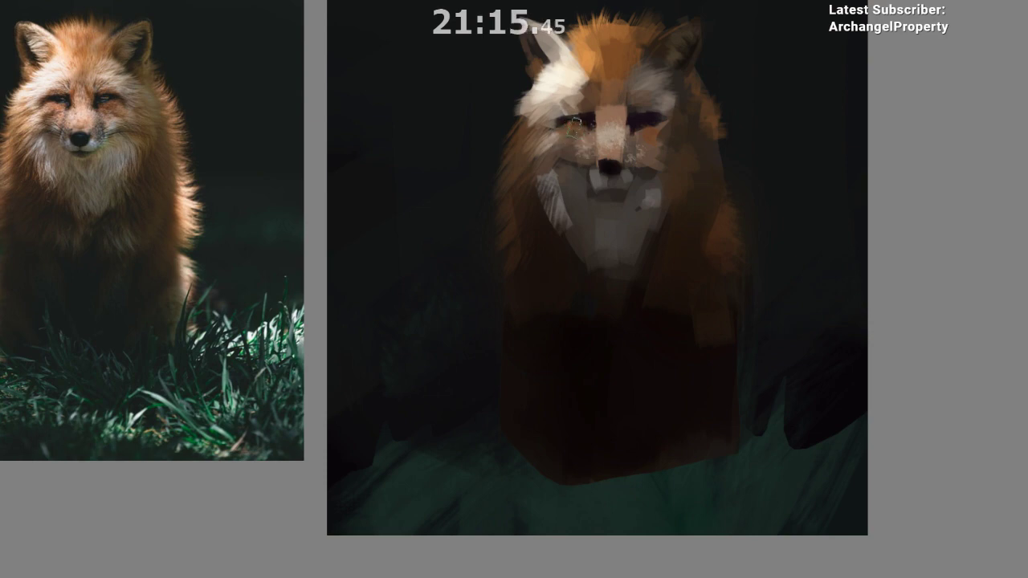
pyautogui.moveTo(555, 273); pyautogui.dragTo(539, 289)
pyautogui.moveTo(590, 167); pyautogui.dragTo(579, 157)
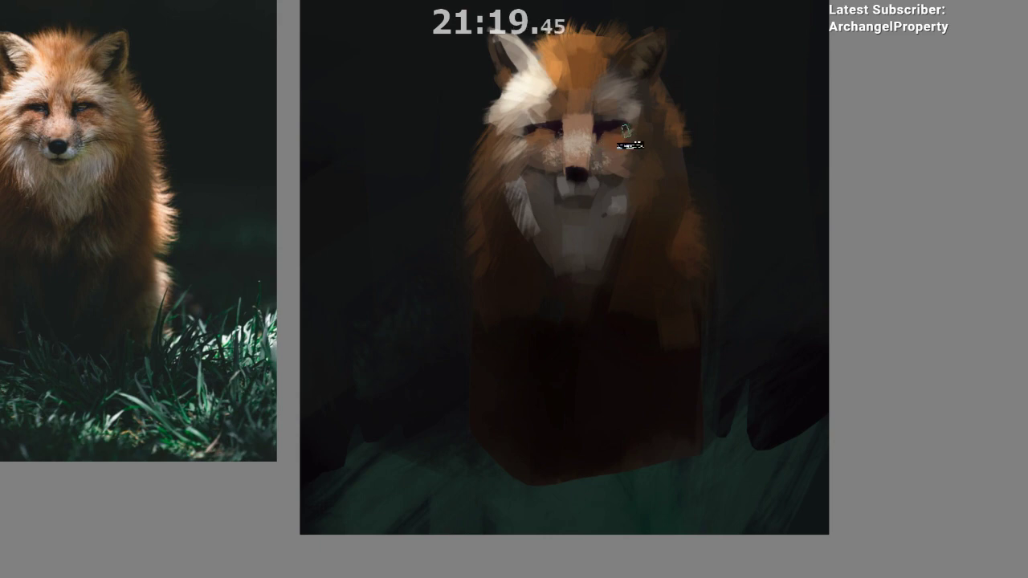
pyautogui.moveTo(623, 172); pyautogui.dragTo(569, 198)
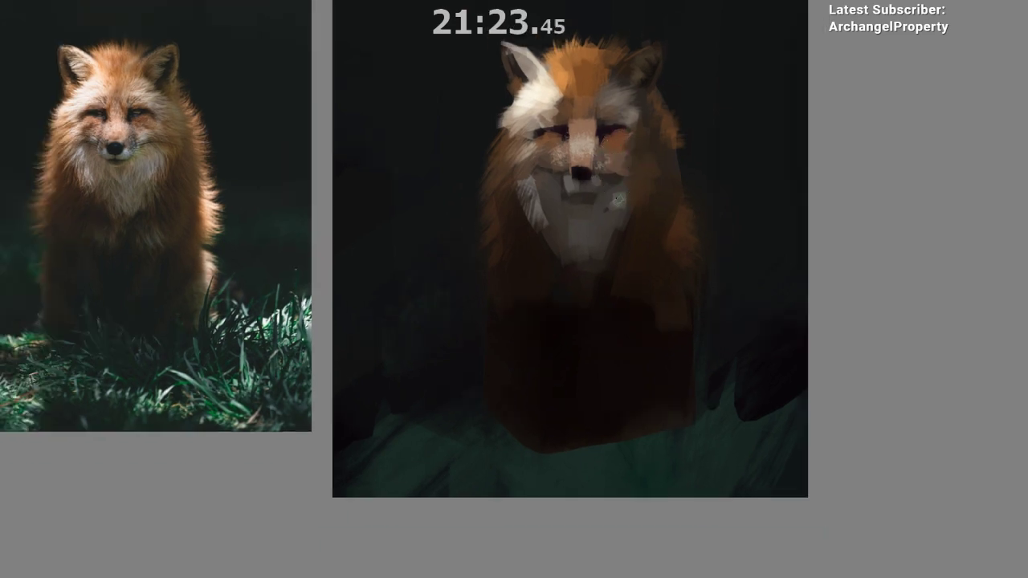
# - Smooth the bridge of the nose with sampled beige and blend its top into the brown forehead
pyautogui.keyDown('ctrl'); pyautogui.click(577, 144); pyautogui.keyUp('ctrl')
pyautogui.moveTo(576, 148); pyautogui.dragTo(578, 154)
pyautogui.keyDown('ctrl'); pyautogui.click(578, 152); pyautogui.keyUp('ctrl')
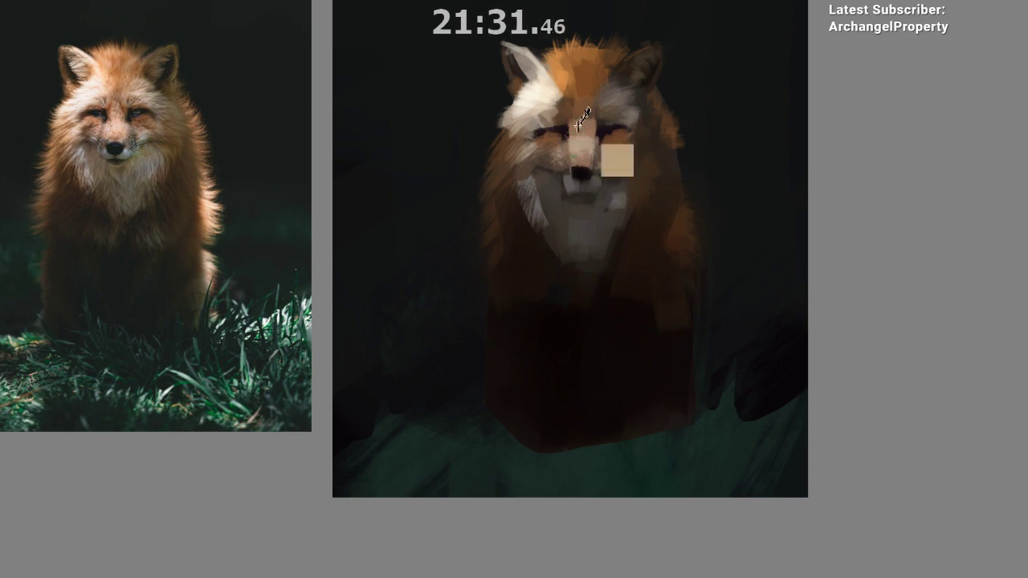
pyautogui.keyDown('ctrl'); pyautogui.click(584, 83); pyautogui.keyUp('ctrl')
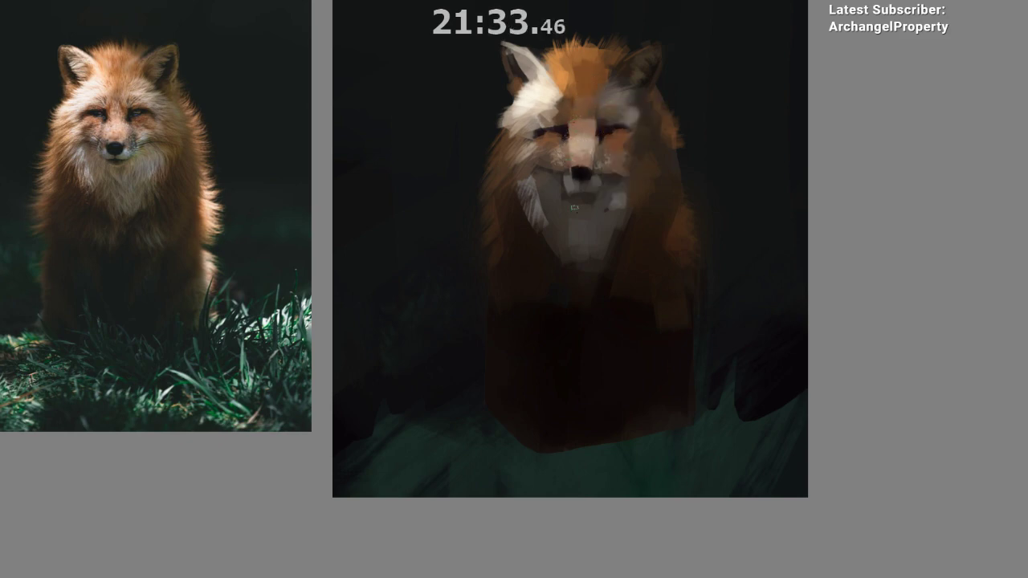
pyautogui.keyDown('ctrl'); pyautogui.click(620, 149); pyautogui.keyUp('ctrl')
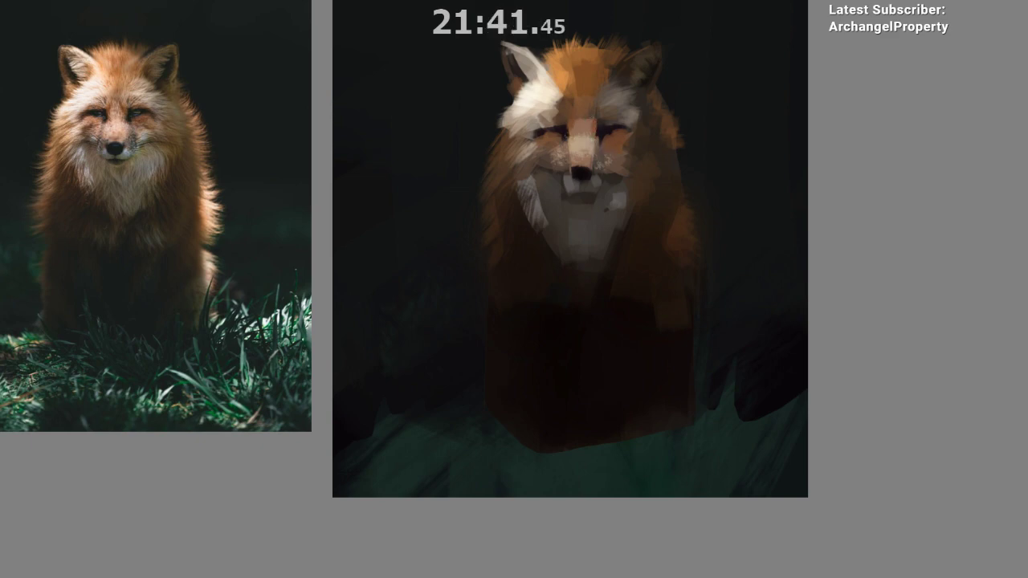
# - Round off the fox's black nose with a sampled dark colour
pyautogui.press('space')
pyautogui.moveTo(525, 324); pyautogui.dragTo(487, 285)
pyautogui.moveTo(565, 135); pyautogui.dragTo(585, 178)
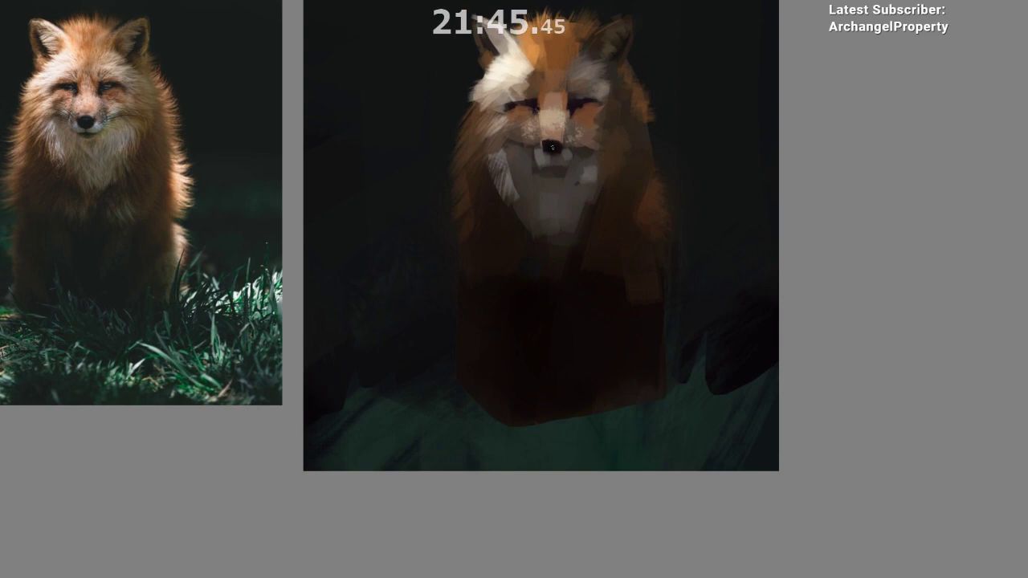
pyautogui.keyDown('ctrl'); pyautogui.click(550, 143); pyautogui.keyUp('ctrl')
pyautogui.moveTo(546, 139); pyautogui.dragTo(562, 140)
pyautogui.keyDown('ctrl'); pyautogui.click(555, 165); pyautogui.keyUp('ctrl')
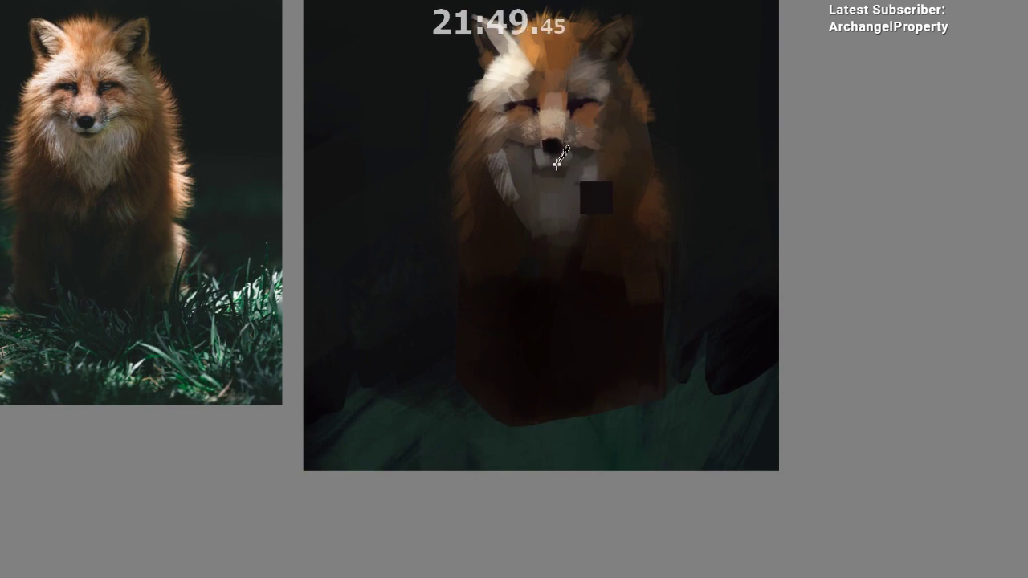
# - Shape the fox's light grey chin and the shadow under its mouth with colours sampled around the muzzle
pyautogui.keyDown('ctrl'); pyautogui.click(542, 163); pyautogui.keyUp('ctrl')
pyautogui.moveTo(539, 157); pyautogui.dragTo(541, 167)
pyautogui.keyDown('ctrl'); pyautogui.click(543, 161); pyautogui.keyUp('ctrl')
pyautogui.keyDown('ctrl'); pyautogui.click(545, 163); pyautogui.keyUp('ctrl')
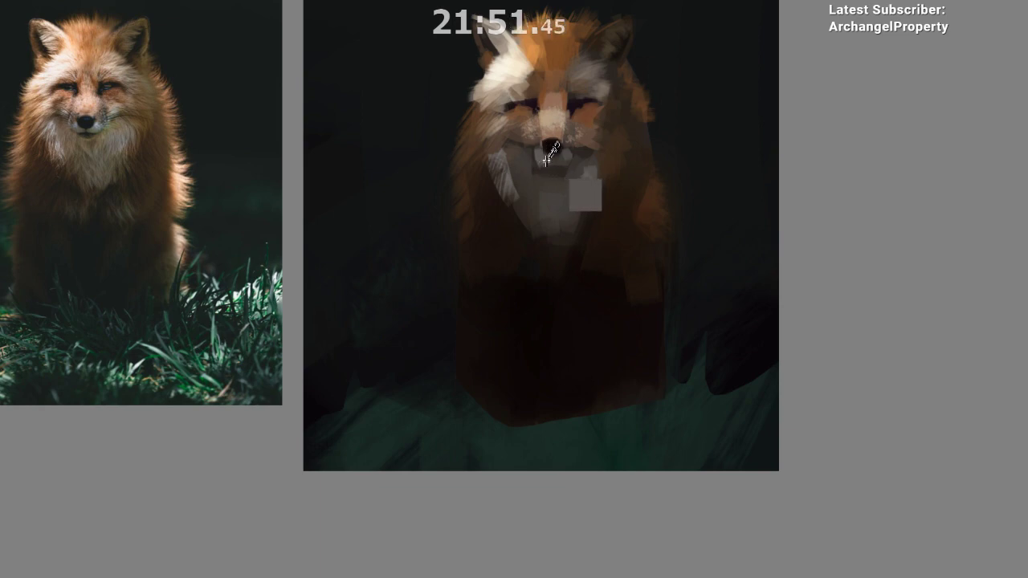
pyautogui.keyDown('ctrl'); pyautogui.click(550, 166); pyautogui.keyUp('ctrl')
pyautogui.keyDown('ctrl'); pyautogui.click(520, 106); pyautogui.keyUp('ctrl')
pyautogui.keyDown('ctrl'); pyautogui.click(495, 87); pyautogui.keyUp('ctrl')
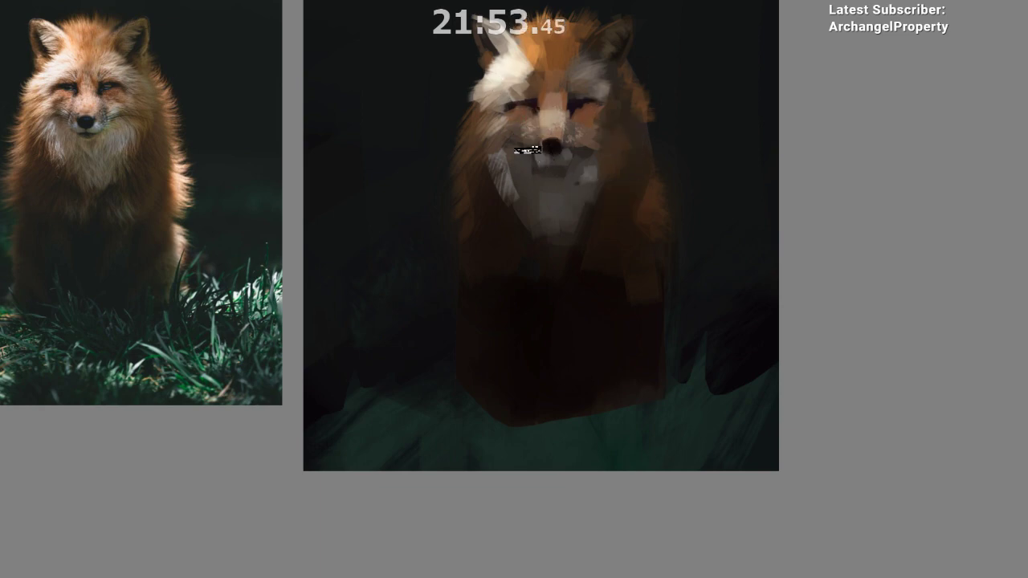
pyautogui.keyDown('ctrl'); pyautogui.click(541, 155); pyautogui.keyUp('ctrl')
pyautogui.moveTo(523, 144); pyautogui.dragTo(524, 141)
# - Smooth the blocky grey chest fur beneath the chin with sampled greys
pyautogui.moveTo(569, 305); pyautogui.dragTo(567, 340)
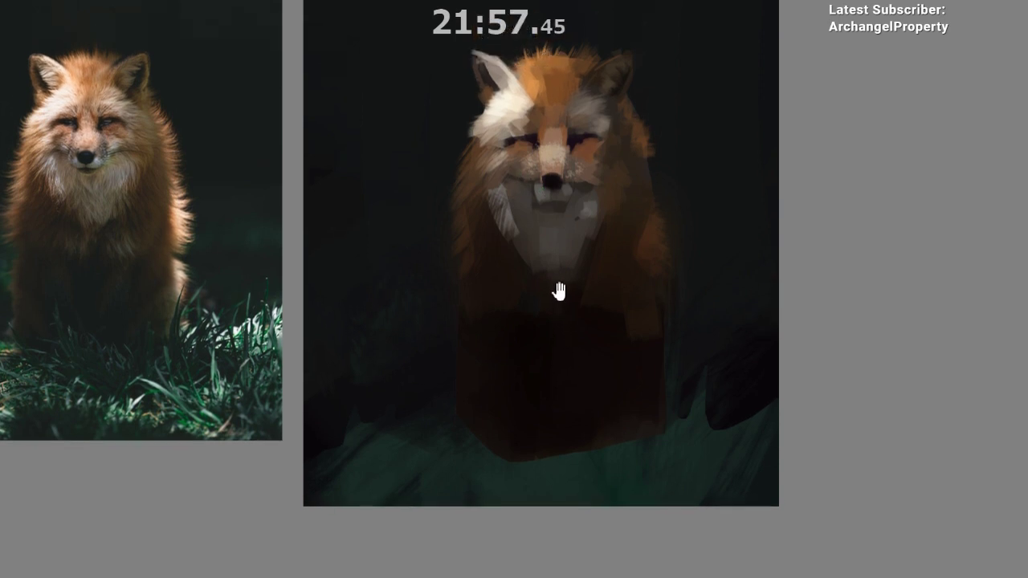
pyautogui.moveTo(557, 291); pyautogui.dragTo(567, 282)
pyautogui.keyDown('ctrl'); pyautogui.click(524, 178); pyautogui.keyUp('ctrl')
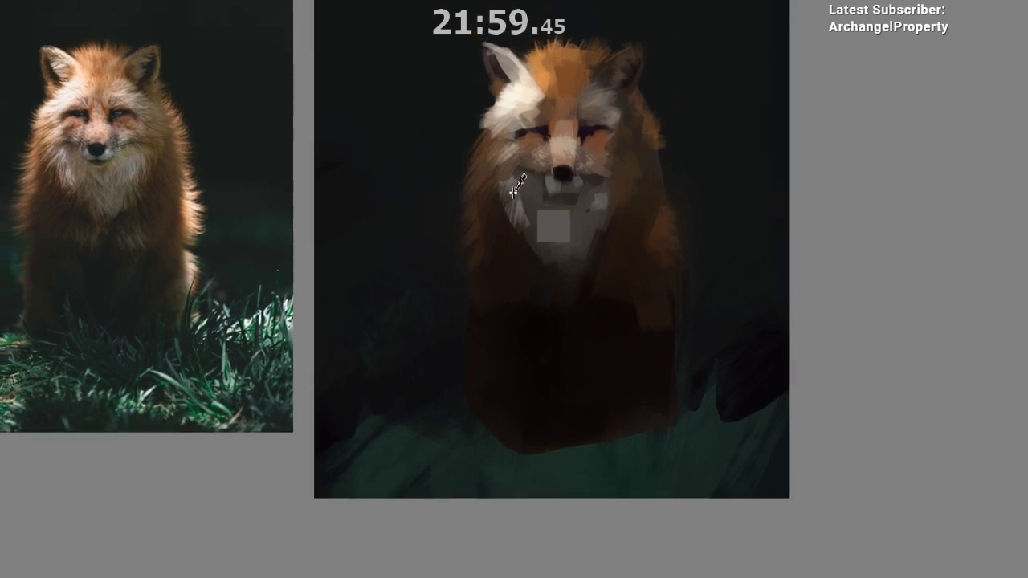
pyautogui.moveTo(536, 271); pyautogui.dragTo(534, 244)
pyautogui.keyDown('ctrl'); pyautogui.click(539, 185); pyautogui.keyUp('ctrl')
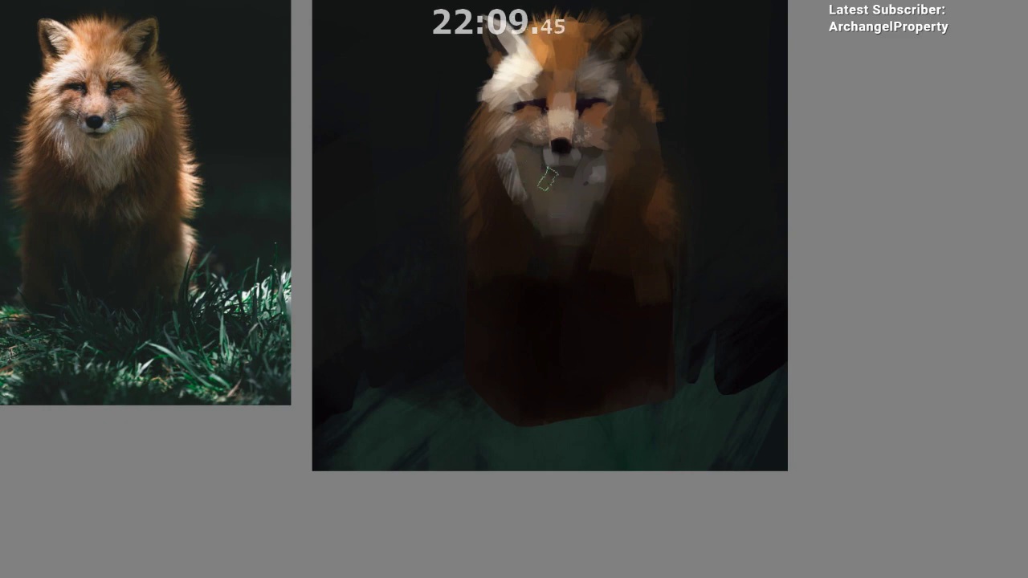
pyautogui.moveTo(571, 230)
pyautogui.mouseDown()
pyautogui.moveTo(589, 215)
pyautogui.moveTo(579, 253)
pyautogui.moveTo(535, 218)
pyautogui.mouseUp()
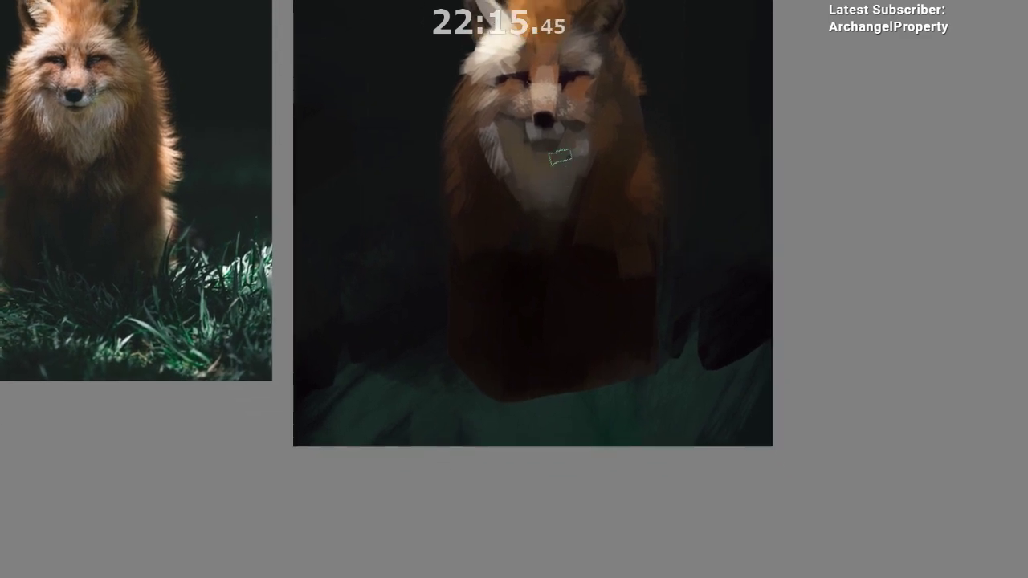
pyautogui.moveTo(575, 287); pyautogui.dragTo(573, 343)
pyautogui.moveTo(535, 306); pyautogui.dragTo(544, 208)
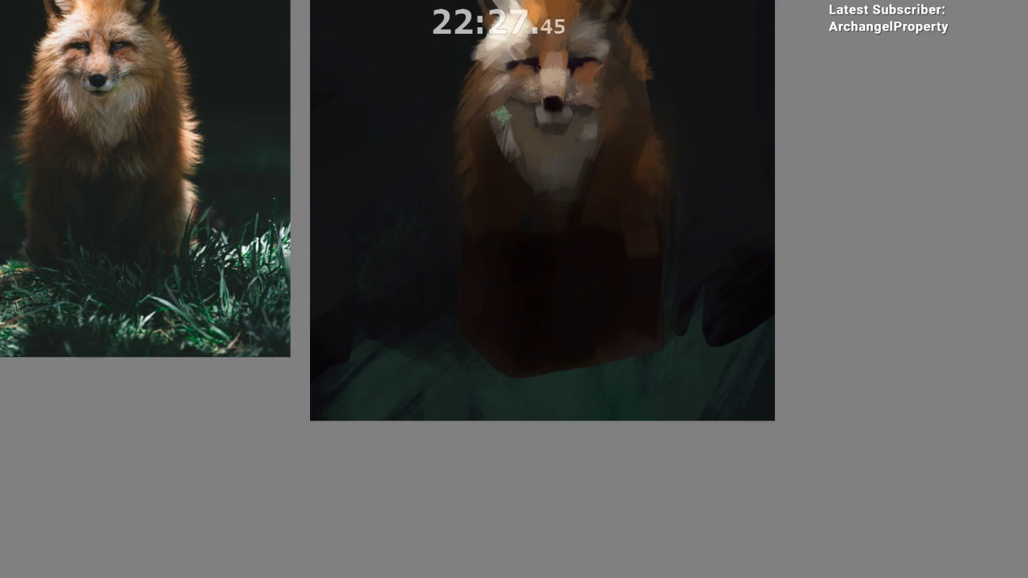
# - Add light fur strokes where the sunlit cheek ruff meets the chest, undoing an unwanted stroke
pyautogui.moveTo(498, 121)
pyautogui.mouseDown()
pyautogui.moveTo(505, 149)
pyautogui.moveTo(482, 128)
pyautogui.mouseUp()
pyautogui.hotkey('ctrl', 'z')
pyautogui.moveTo(567, 306); pyautogui.dragTo(582, 397)
pyautogui.moveTo(547, 230); pyautogui.dragTo(550, 199)
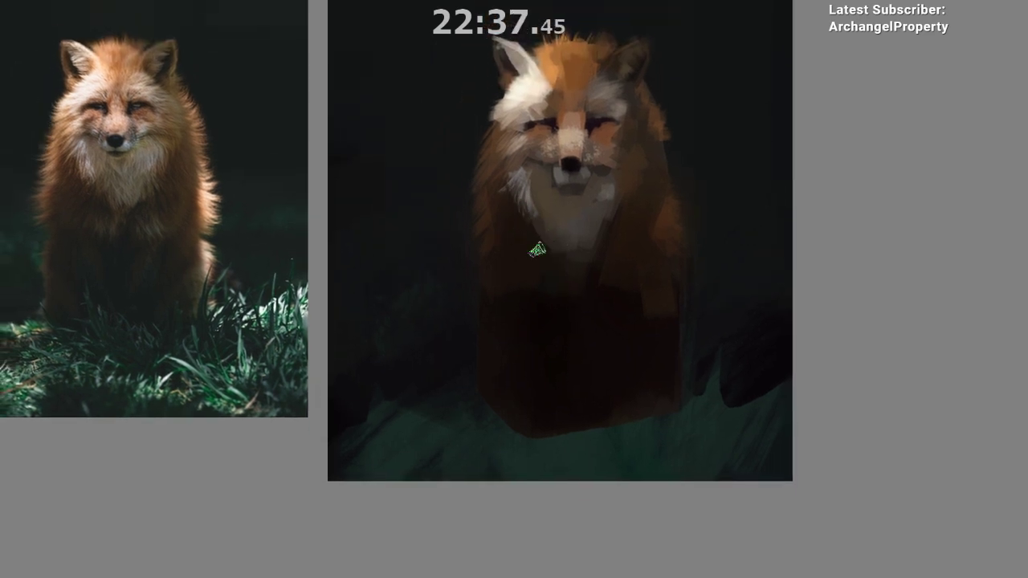
# - Sample dark brown from the fox's shaded shoulder, change the brush, and paint a small brown patch in the grass below the body
pyautogui.keyDown('ctrl'); pyautogui.click(637, 226); pyautogui.keyUp('ctrl')
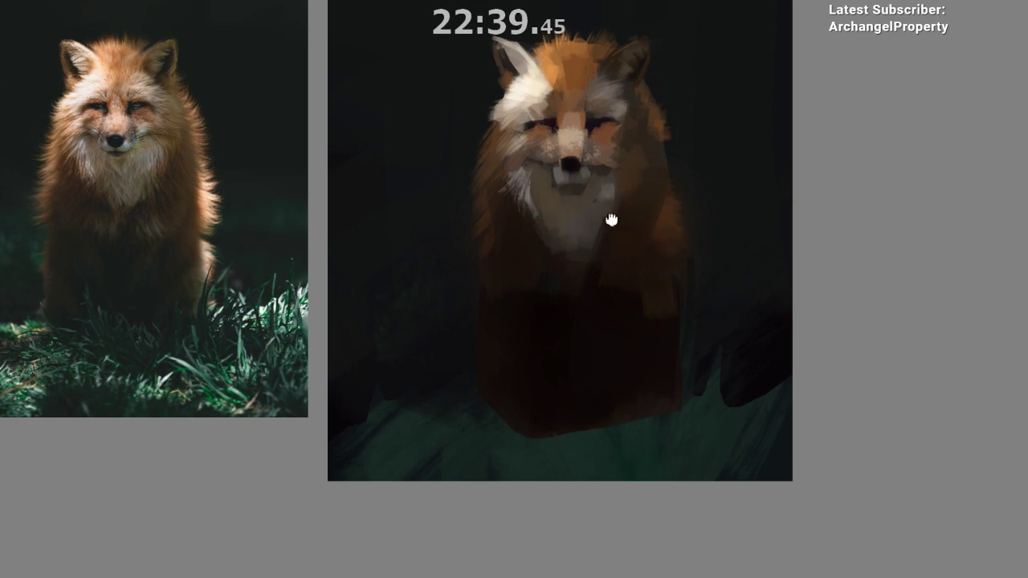
pyautogui.moveTo(610, 220)
pyautogui.mouseDown()
pyautogui.moveTo(604, 126)
pyautogui.moveTo(613, 169)
pyautogui.mouseUp()
pyautogui.rightClick(537, 289)
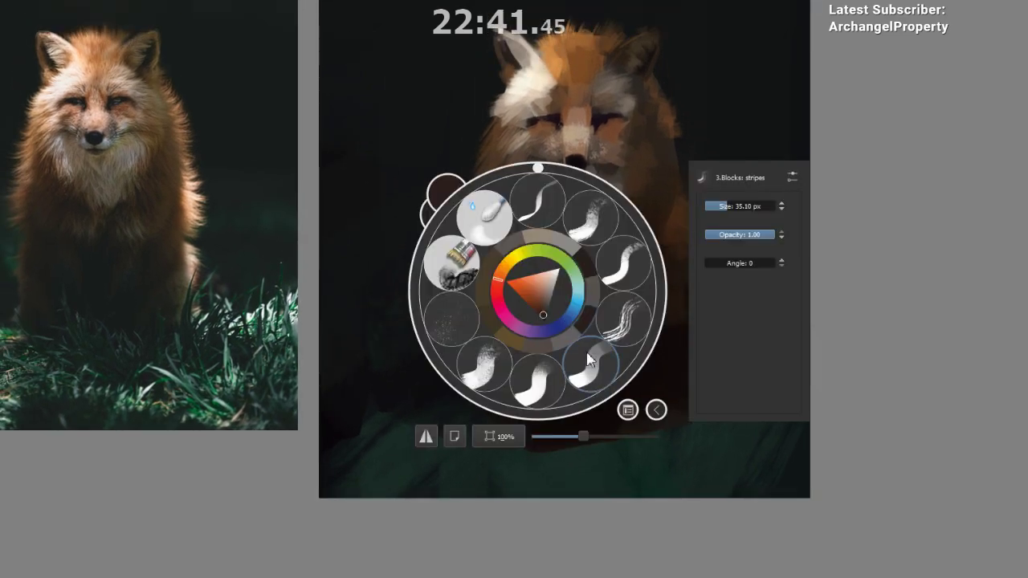
pyautogui.scroll(-3, 569, 415)
pyautogui.moveTo(491, 434); pyautogui.dragTo(471, 329)
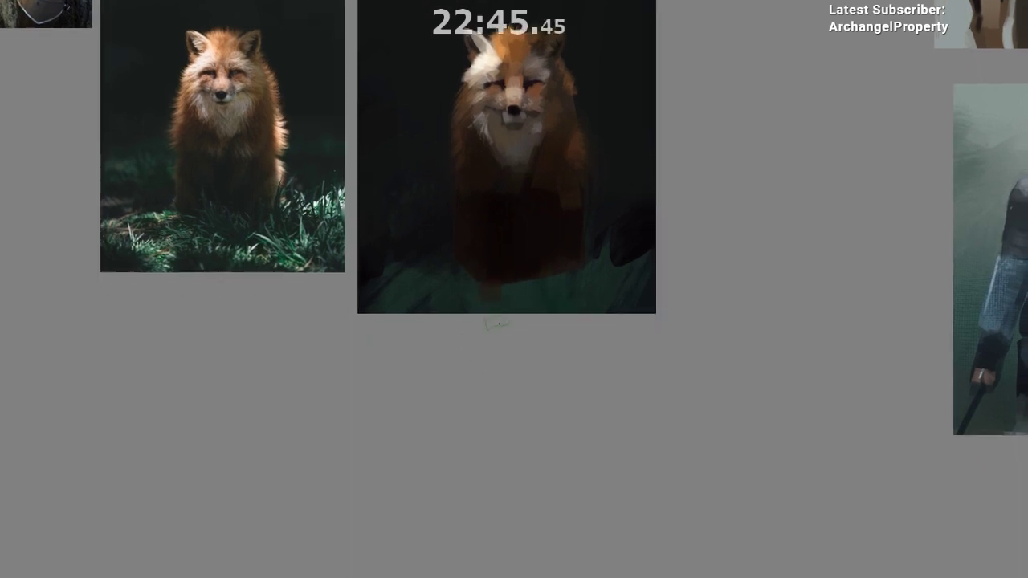
pyautogui.moveTo(574, 147); pyautogui.dragTo(551, 192)
pyautogui.scroll(-1, 489, 185)
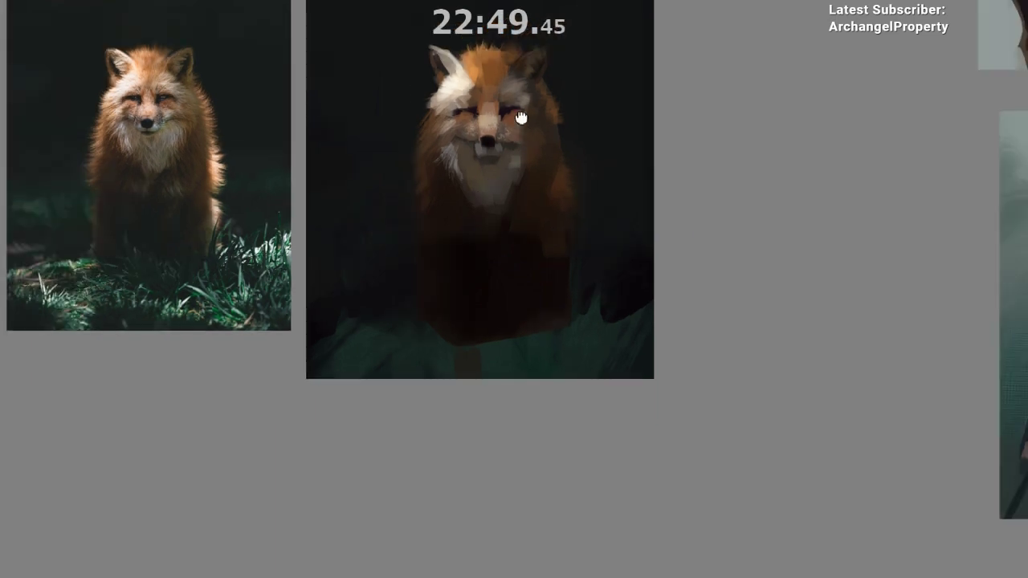
# - Paint lighter orange fur highlights along the shaded side's outer edge with sampled oranges, undoing an unwanted stroke
pyautogui.moveTo(521, 117); pyautogui.dragTo(519, 92)
pyautogui.keyDown('ctrl'); pyautogui.click(567, 104); pyautogui.keyUp('ctrl')
pyautogui.moveTo(595, 193)
pyautogui.mouseDown()
pyautogui.moveTo(563, 85)
pyautogui.moveTo(568, 152)
pyautogui.mouseUp()
pyautogui.keyDown('ctrl'); pyautogui.click(555, 161); pyautogui.keyUp('ctrl')
pyautogui.keyDown('ctrl'); pyautogui.click(482, 68); pyautogui.keyUp('ctrl')
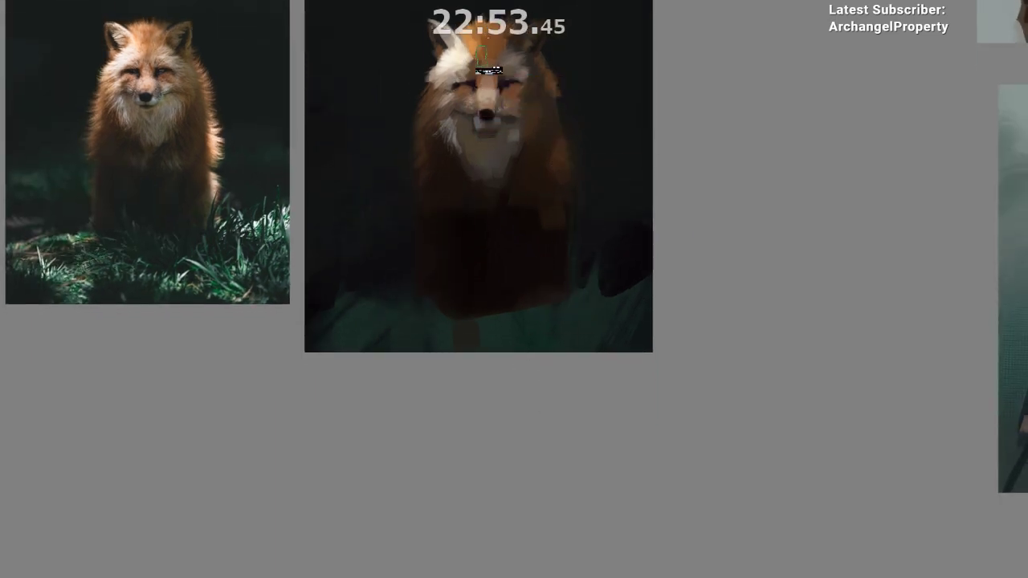
pyautogui.keyDown('ctrl'); pyautogui.click(484, 42); pyautogui.keyUp('ctrl')
pyautogui.moveTo(550, 86)
pyautogui.mouseDown()
pyautogui.moveTo(556, 93)
pyautogui.moveTo(557, 78)
pyautogui.mouseUp()
pyautogui.hotkey('ctrl', 'z')
pyautogui.keyDown('ctrl'); pyautogui.click(558, 95); pyautogui.keyUp('ctrl')
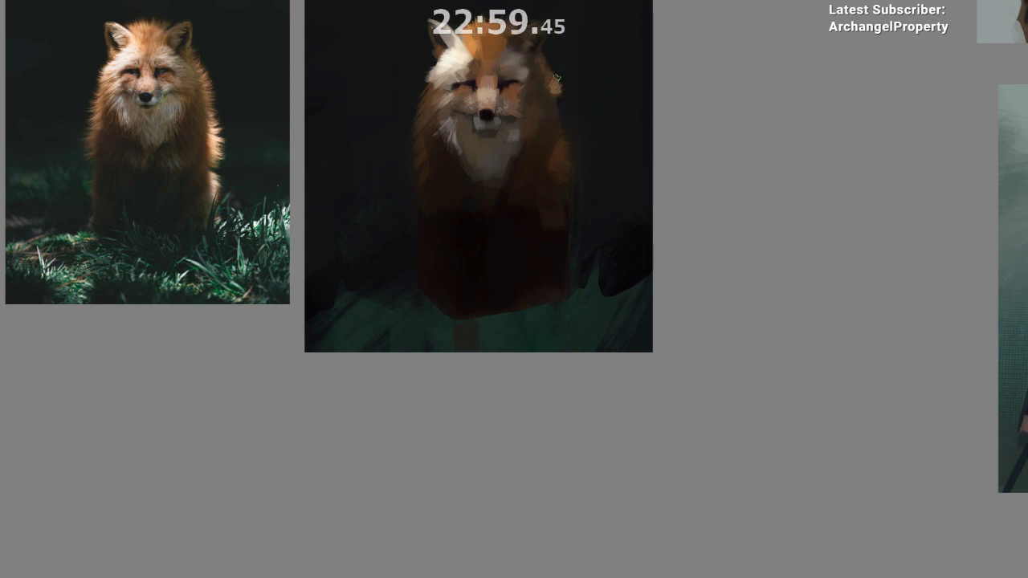
# - Check the mirrored silhouette, lasso the outer edge of the shaded flank, and paint a warm tan rim light inside the selection
pyautogui.press('m')
pyautogui.press('m')
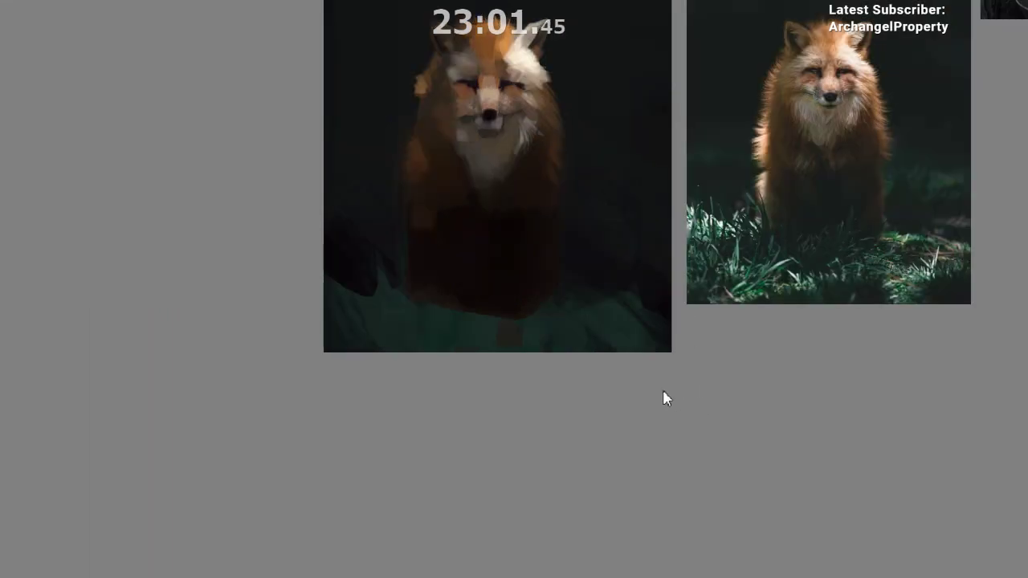
pyautogui.moveTo(515, 381); pyautogui.dragTo(461, 398)
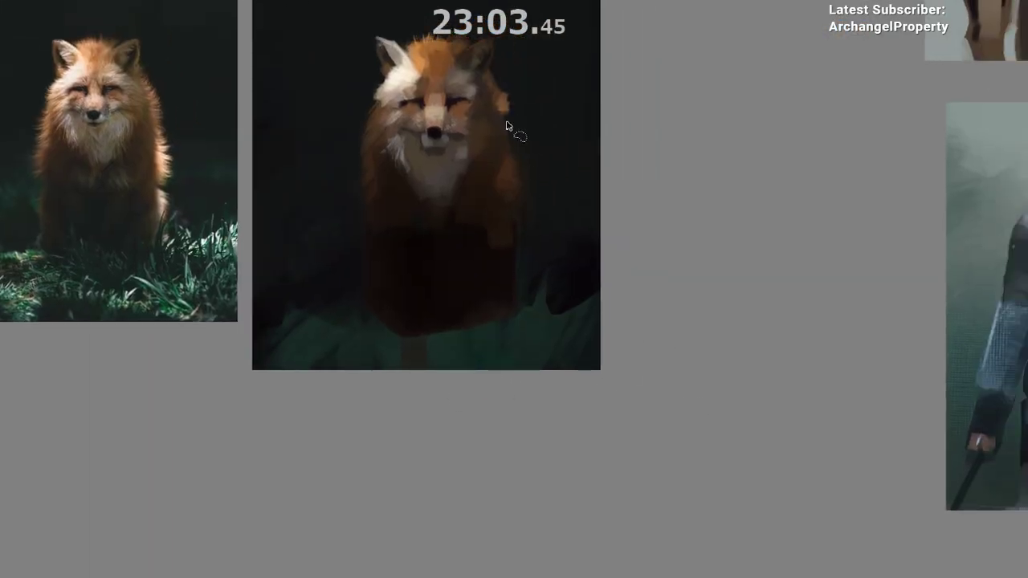
pyautogui.moveTo(506, 135); pyautogui.dragTo(514, 287)
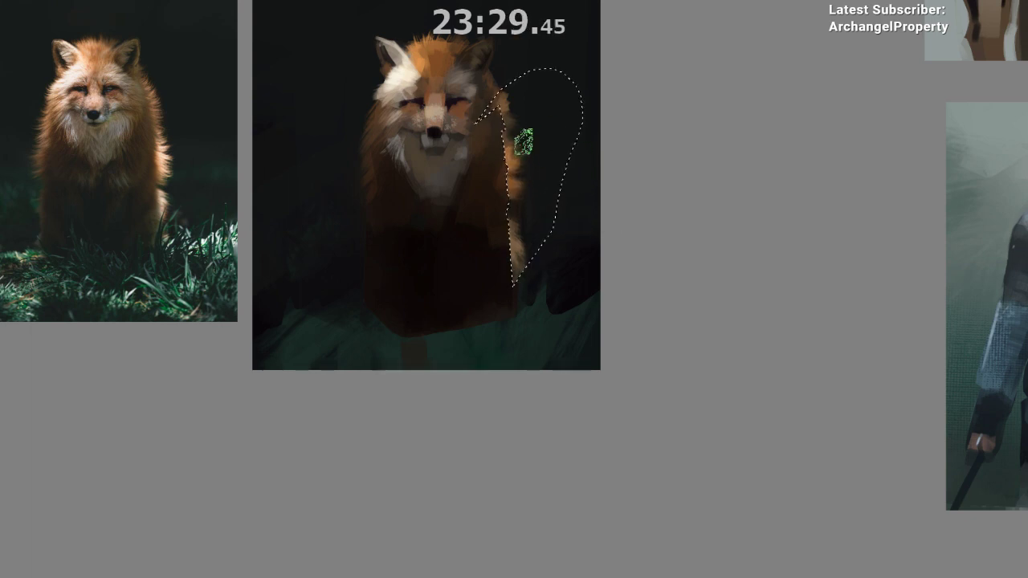
# - Compare the rim-lit flank with the reference in the mirrored view without the selection outline, and restore the normal view and outline
pyautogui.press('m')
pyautogui.moveTo(530, 419); pyautogui.dragTo(212, 423)
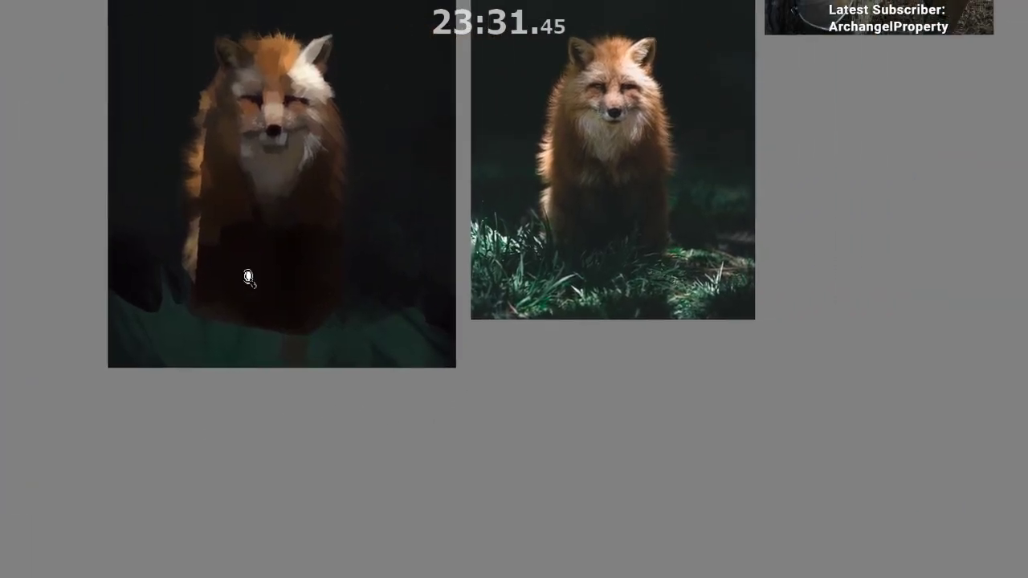
pyautogui.moveTo(249, 278); pyautogui.dragTo(241, 257)
pyautogui.hotkey('ctrl', 'h')
pyautogui.press('m')
pyautogui.moveTo(426, 404); pyautogui.dragTo(195, 406)
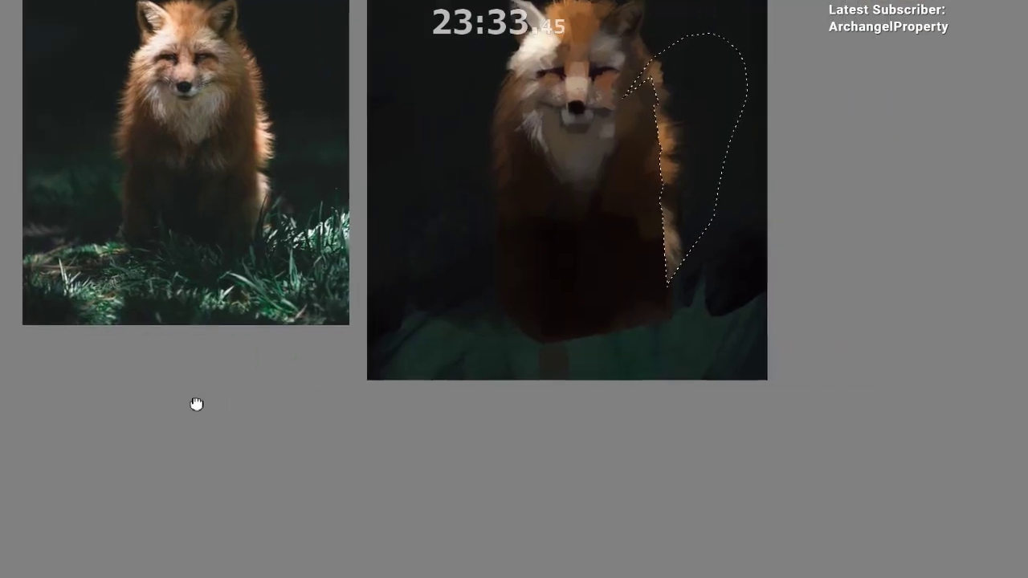
pyautogui.moveTo(328, 389); pyautogui.dragTo(346, 421)
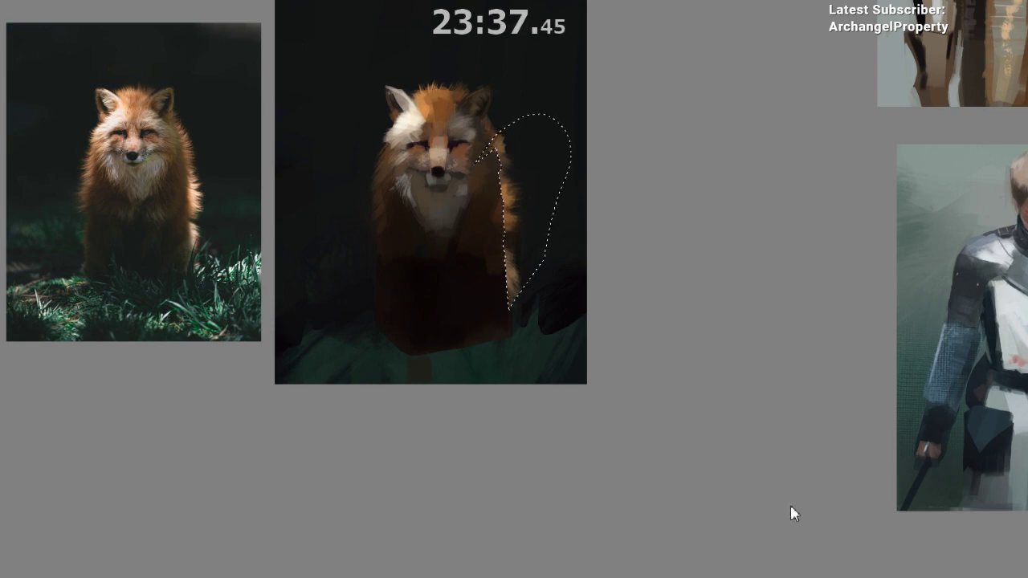
pyautogui.moveTo(501, 187); pyautogui.dragTo(526, 229)
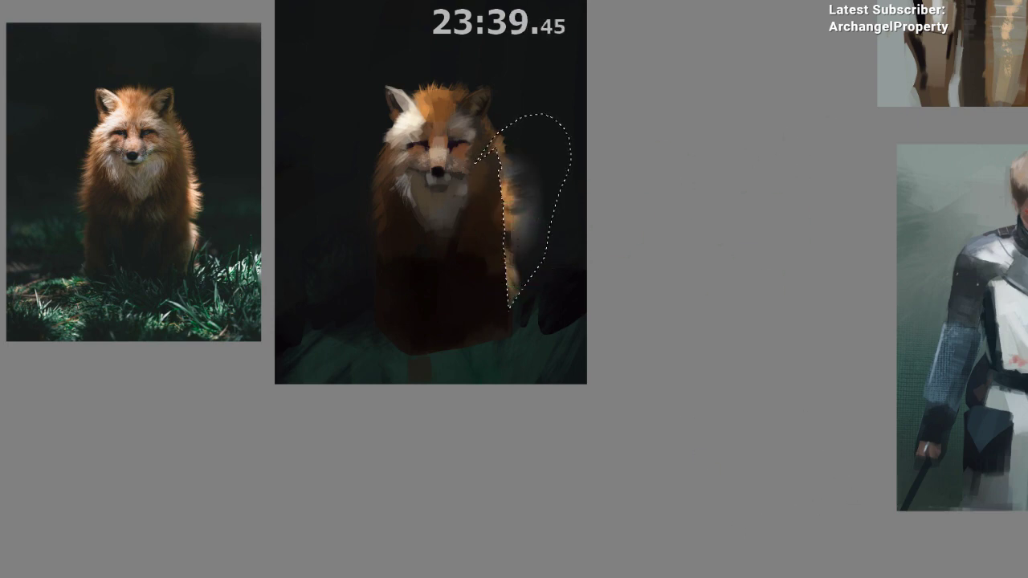
pyautogui.keyDown('ctrl'); pyautogui.click(506, 200); pyautogui.keyUp('ctrl')
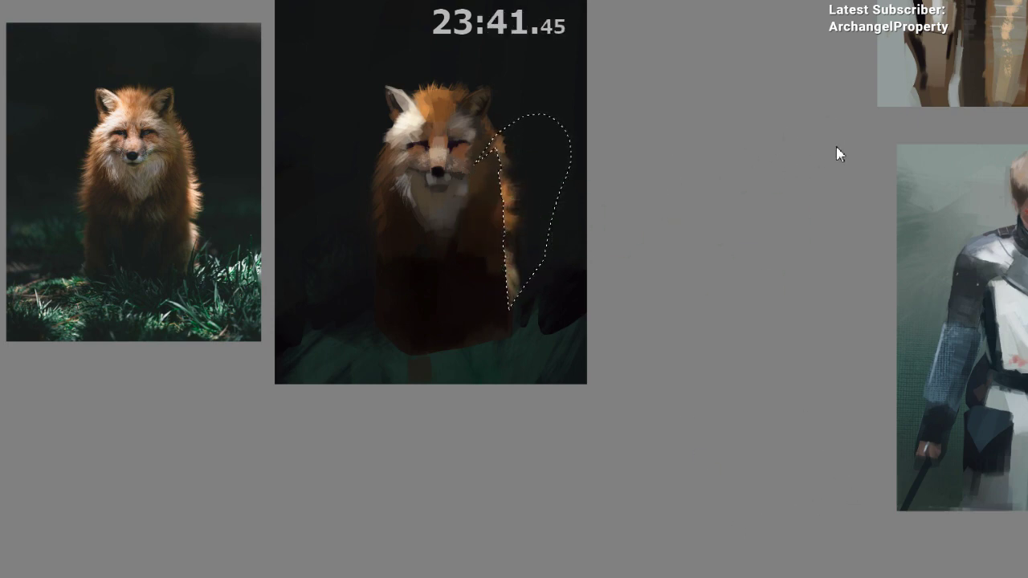
pyautogui.moveTo(518, 232); pyautogui.dragTo(713, 303)
# - Brighten the middle of the rim light with pale tan, remove the selection, and touch up the fur edge beside the neck
pyautogui.moveTo(510, 195); pyautogui.dragTo(518, 215)
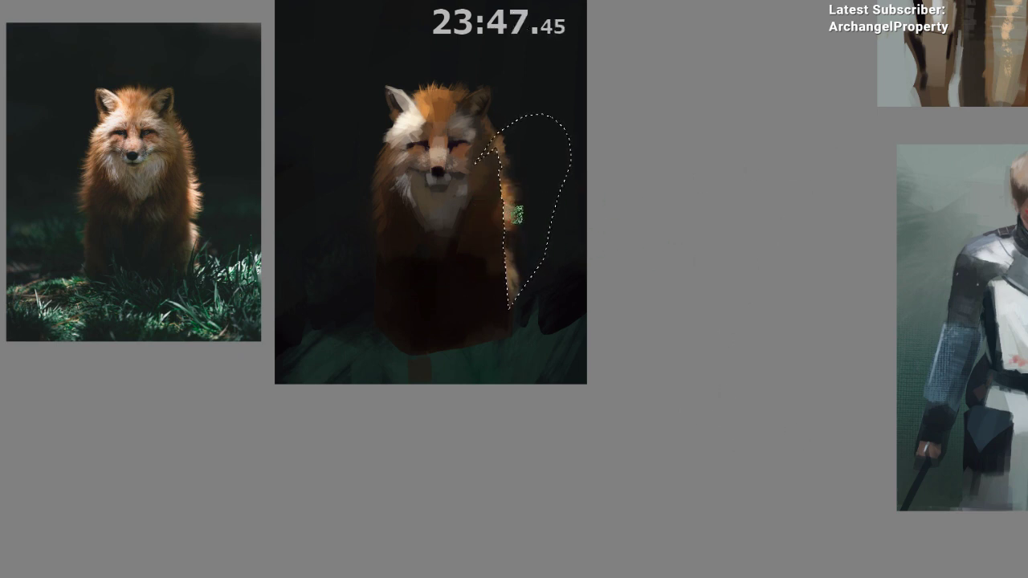
pyautogui.hotkey('ctrl', 'd')
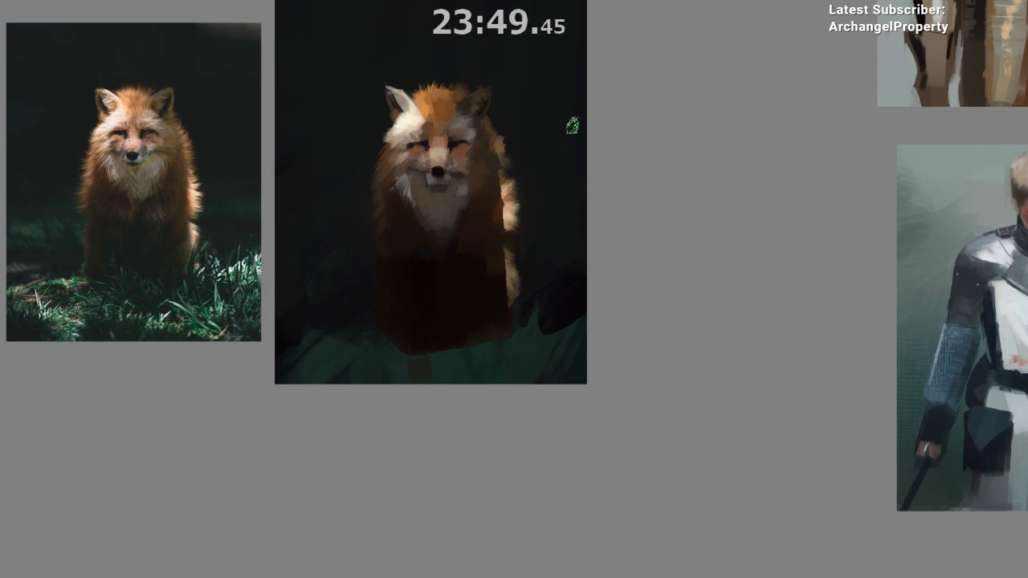
pyautogui.hotkey('ctrl', 'd')
pyautogui.moveTo(512, 161); pyautogui.dragTo(521, 159)
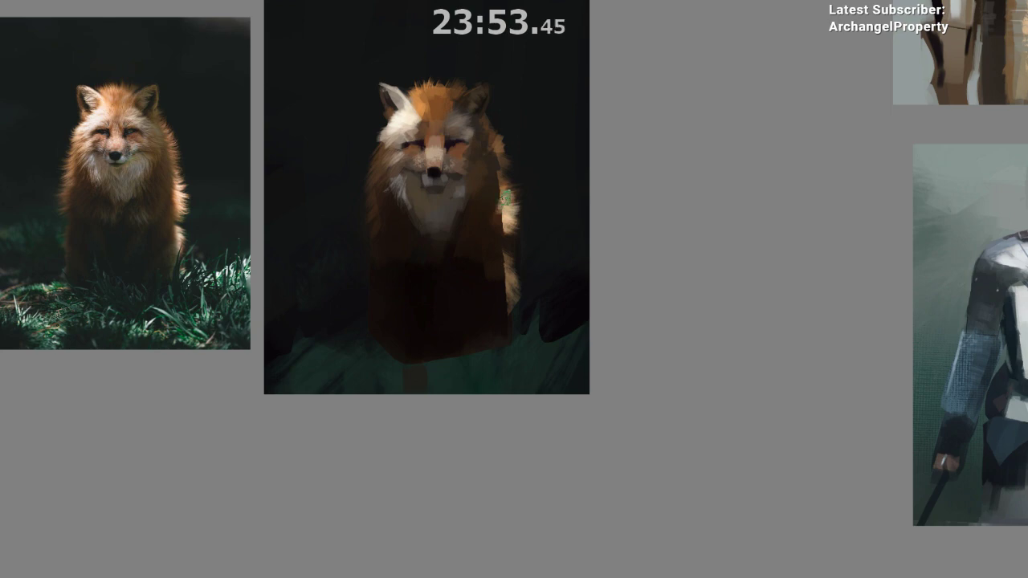
# - Refine the flank's rim light with sampled tan in the mirrored view, and restore the normal view
pyautogui.press('m')
pyautogui.scroll(1, 624, 206)
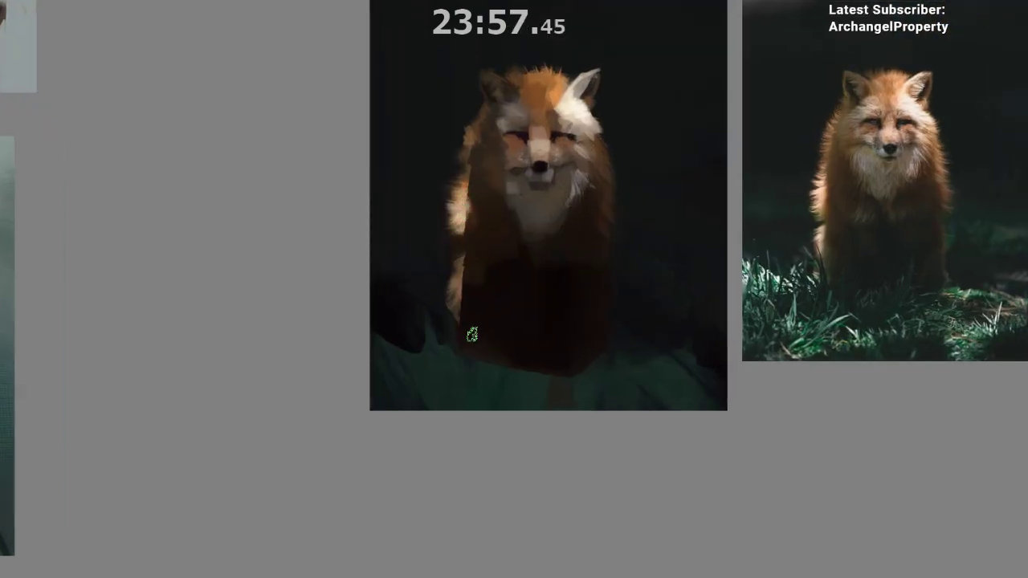
pyautogui.moveTo(471, 333)
pyautogui.mouseDown()
pyautogui.moveTo(345, 310)
pyautogui.moveTo(262, 321)
pyautogui.mouseUp()
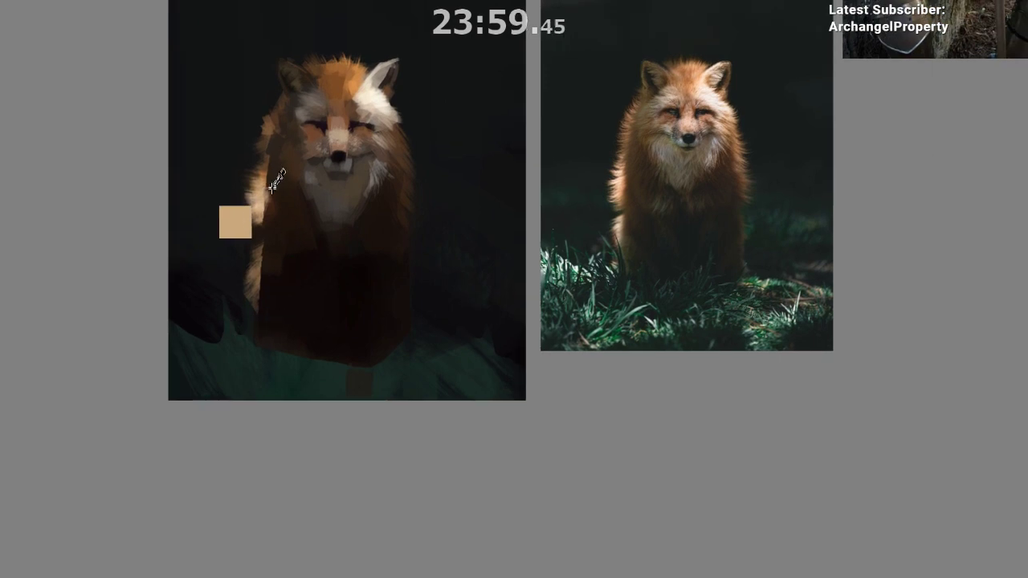
pyautogui.keyDown('ctrl'); pyautogui.click(278, 180); pyautogui.keyUp('ctrl')
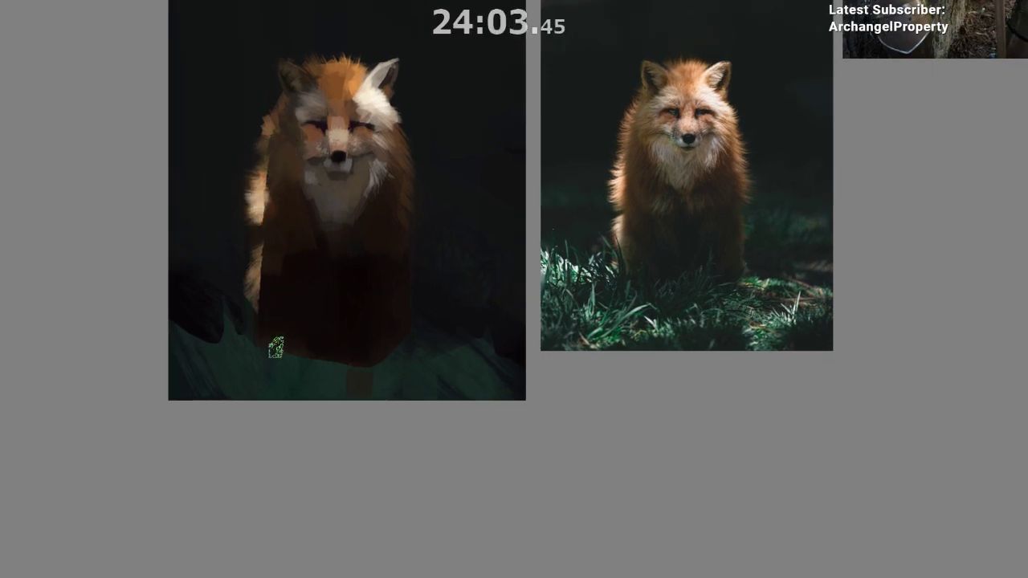
pyautogui.press('m')
pyautogui.moveTo(604, 281); pyautogui.dragTo(473, 266)
# - Blend the neck fur between the shaded cheek and the rim light with sampled brown, undoing an unwanted stroke
pyautogui.keyDown('ctrl'); pyautogui.click(554, 136); pyautogui.keyUp('ctrl')
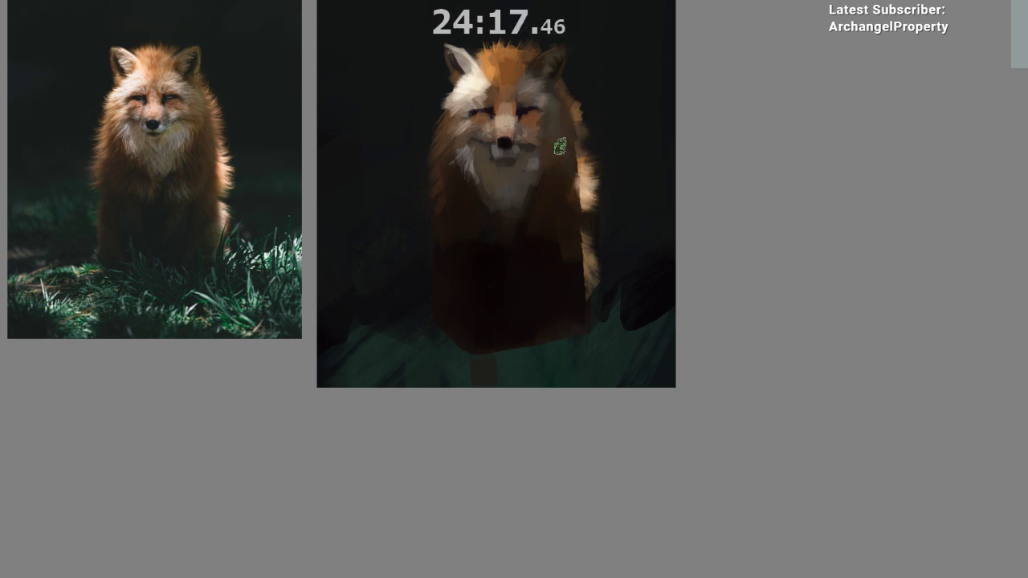
pyautogui.press('m')
pyautogui.scroll(1, 507, 245)
pyautogui.moveTo(372, 323); pyautogui.dragTo(268, 317)
pyautogui.moveTo(329, 339); pyautogui.dragTo(266, 361)
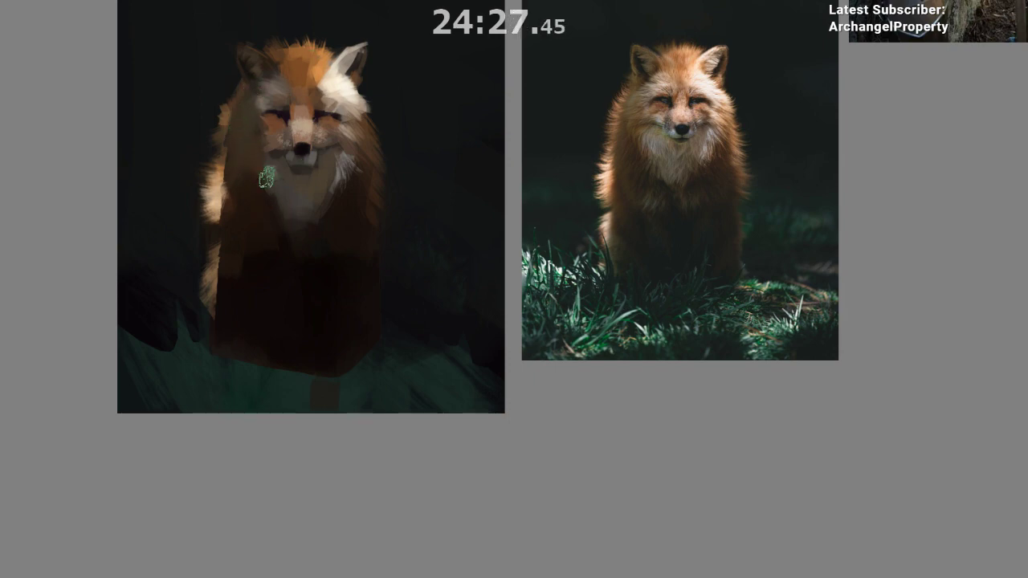
pyautogui.keyDown('ctrl'); pyautogui.click(260, 123); pyautogui.keyUp('ctrl')
pyautogui.hotkey('ctrl', 'z')
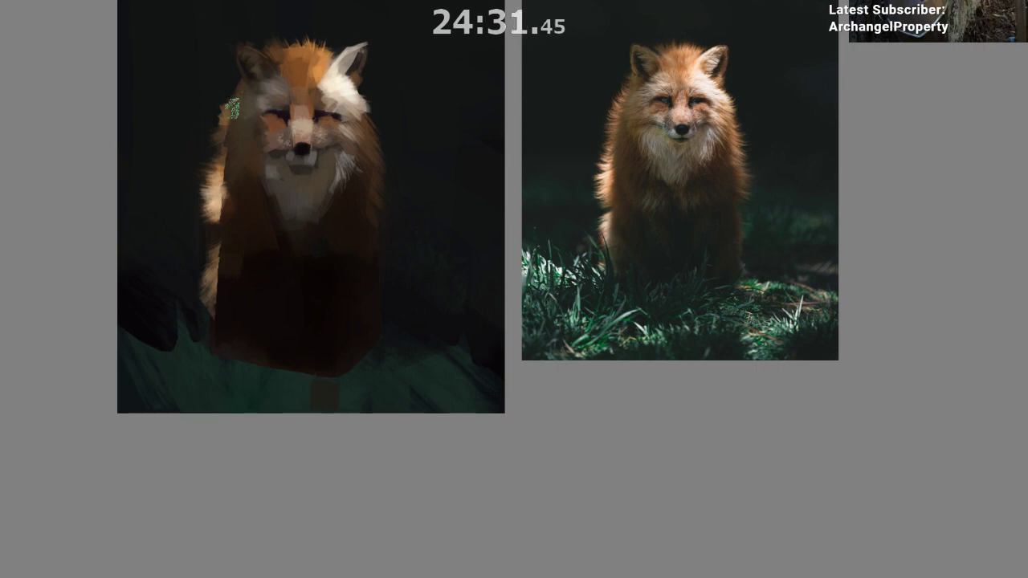
# - Restore the normal view and reshape the light chin and muzzle around the nose with sampled greys
pyautogui.press('m')
pyautogui.moveTo(487, 332); pyautogui.dragTo(469, 340)
pyautogui.moveTo(433, 304); pyautogui.dragTo(313, 335)
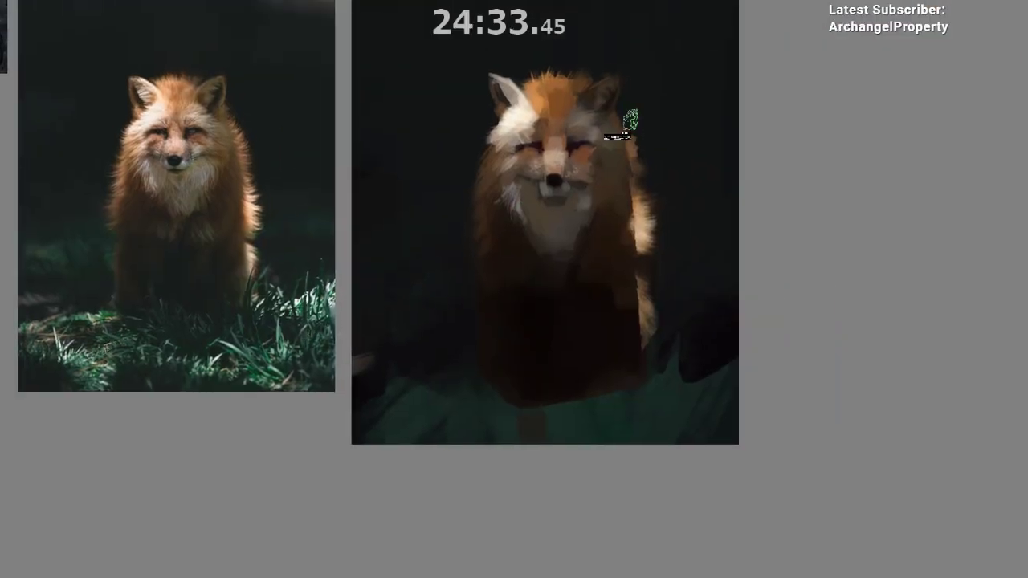
pyautogui.moveTo(576, 208); pyautogui.dragTo(586, 216)
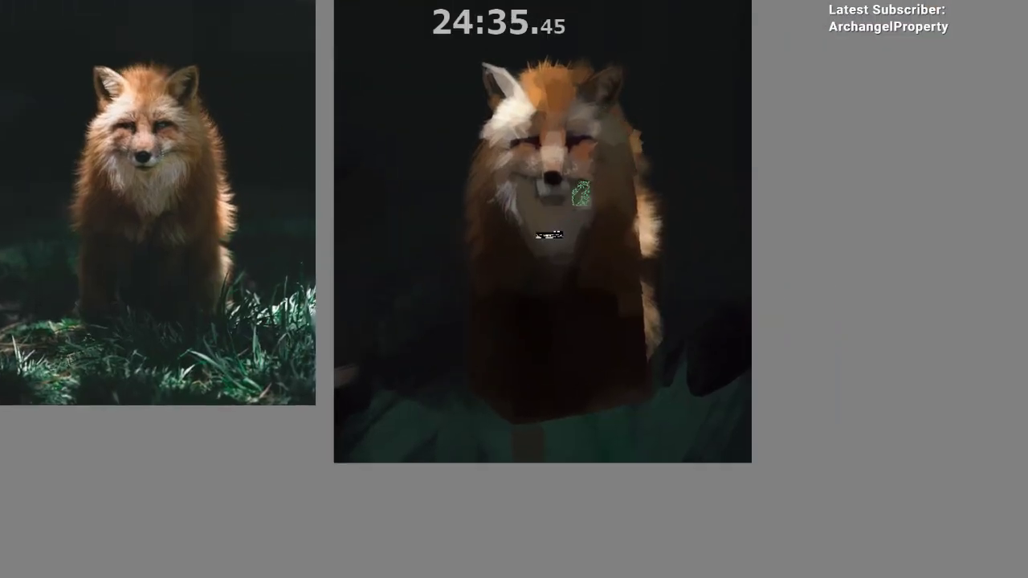
pyautogui.keyDown('ctrl'); pyautogui.click(537, 192); pyautogui.keyUp('ctrl')
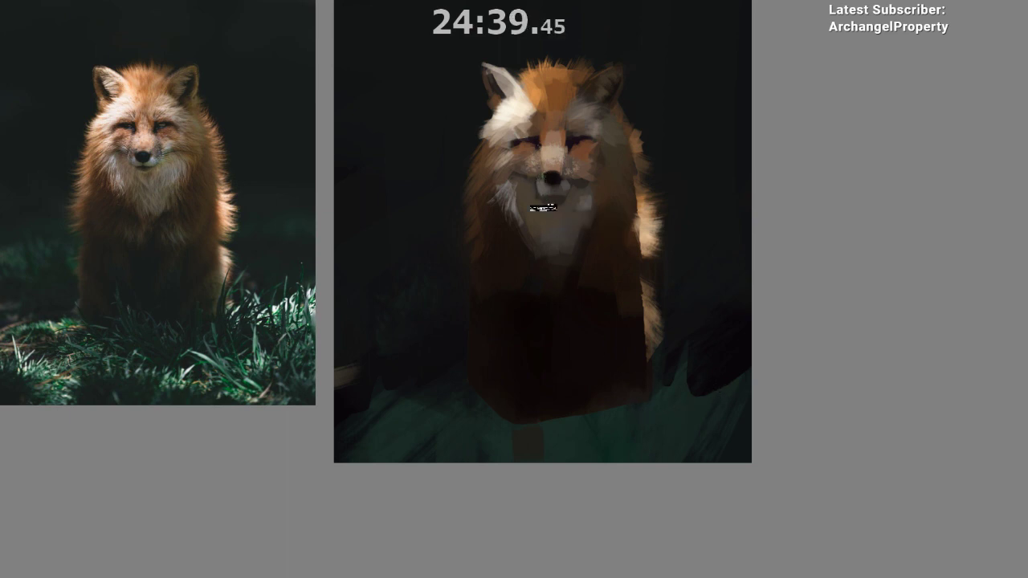
pyautogui.keyDown('ctrl'); pyautogui.click(541, 200); pyautogui.keyUp('ctrl')
pyautogui.keyDown('ctrl'); pyautogui.click(537, 188); pyautogui.keyUp('ctrl')
pyautogui.moveTo(539, 192)
pyautogui.mouseDown()
pyautogui.moveTo(555, 192)
pyautogui.moveTo(543, 191)
pyautogui.mouseUp()
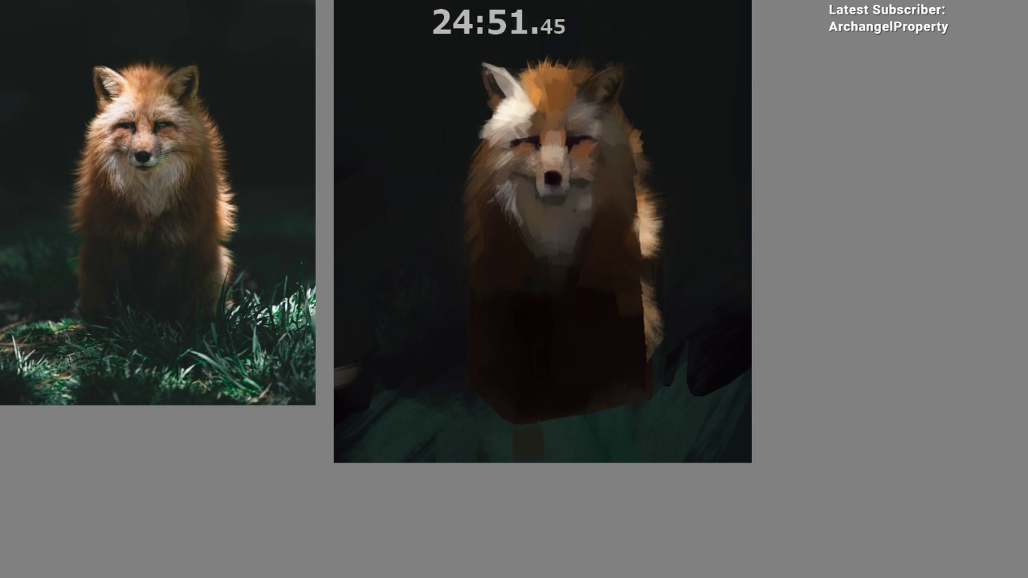
# - Touch up the shaded cheek beside the fox's muzzle with a tone sampled from that area
pyautogui.keyDown('ctrl'); pyautogui.click(567, 168); pyautogui.keyUp('ctrl')
pyautogui.moveTo(572, 170); pyautogui.dragTo(567, 184)
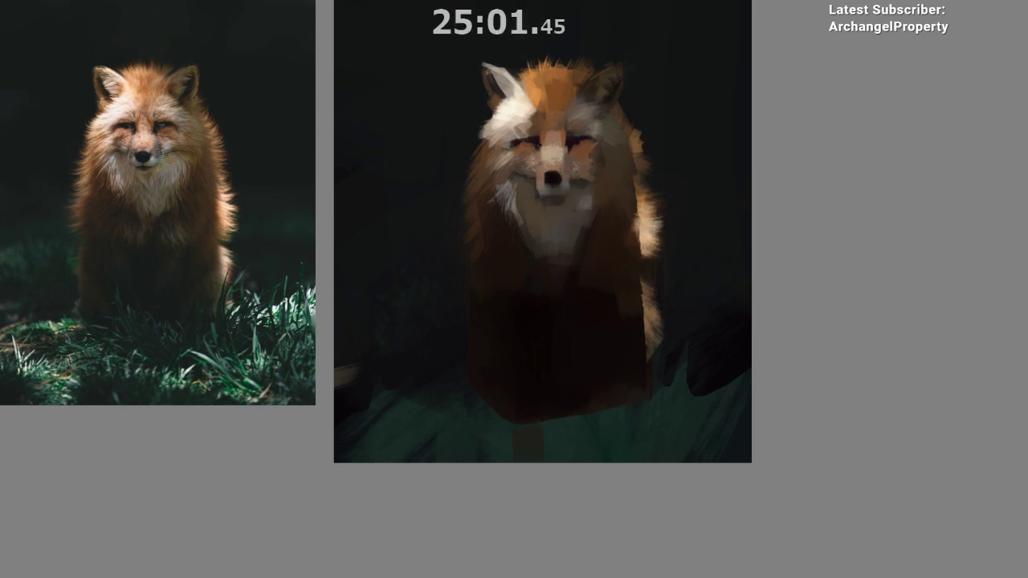
pyautogui.scroll(1, 565, 180)
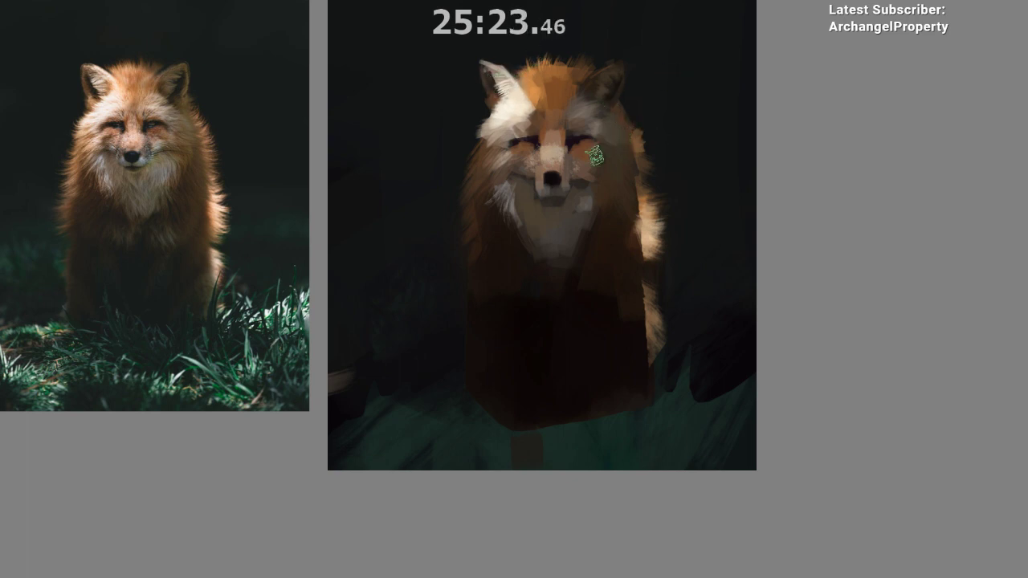
pyautogui.scroll(1, 542, 127)
pyautogui.moveTo(578, 69); pyautogui.dragTo(584, 61)
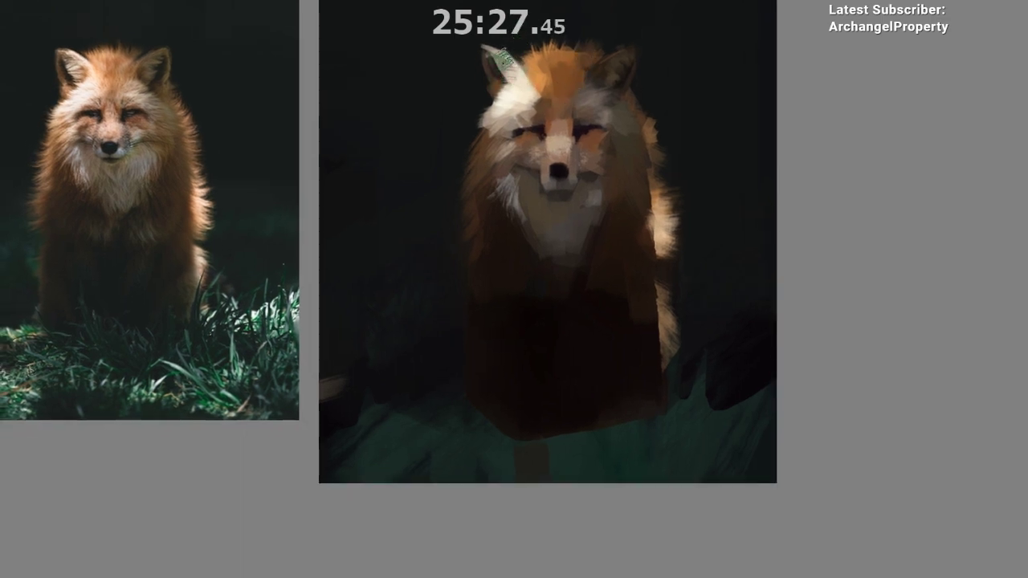
pyautogui.moveTo(594, 191); pyautogui.dragTo(578, 143)
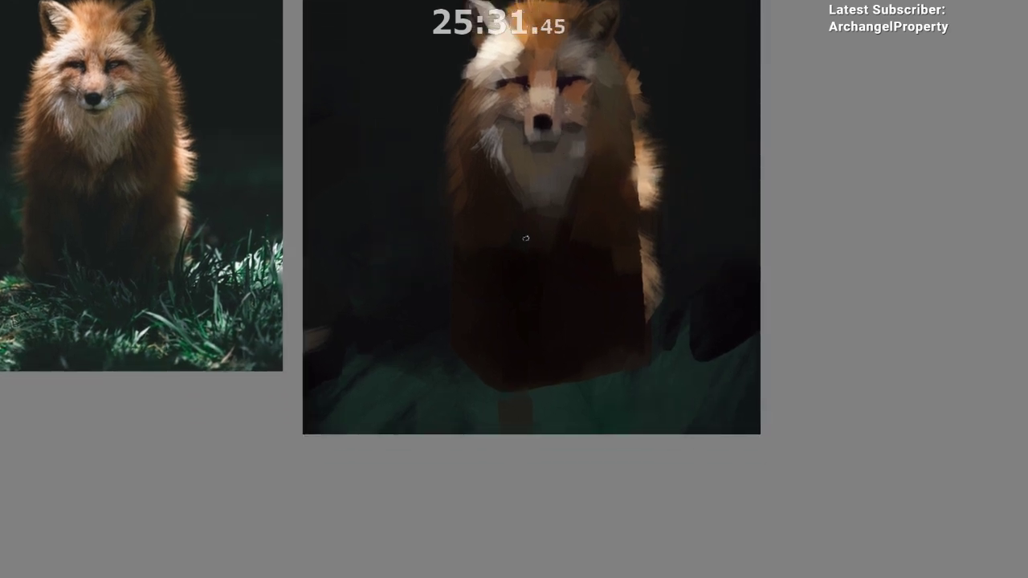
pyautogui.moveTo(536, 117); pyautogui.dragTo(546, 94)
pyautogui.moveTo(554, 159); pyautogui.dragTo(556, 216)
pyautogui.moveTo(556, 217); pyautogui.dragTo(556, 206)
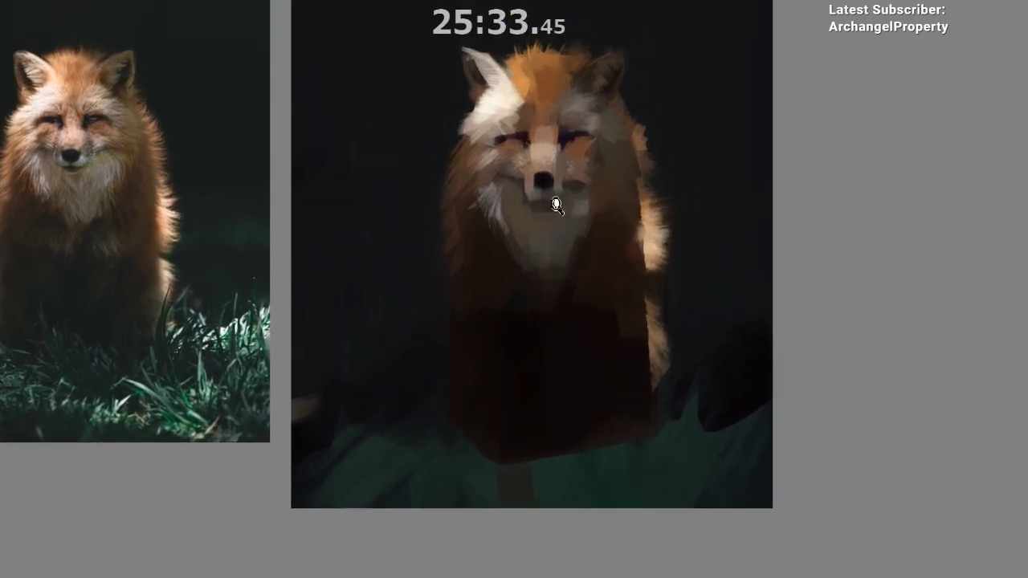
# - Choose another brush preset and rework both edges of the muzzle beside the nose with sampled tones
pyautogui.rightClick(532, 291)
pyautogui.click(602, 313)
pyautogui.click(647, 408)
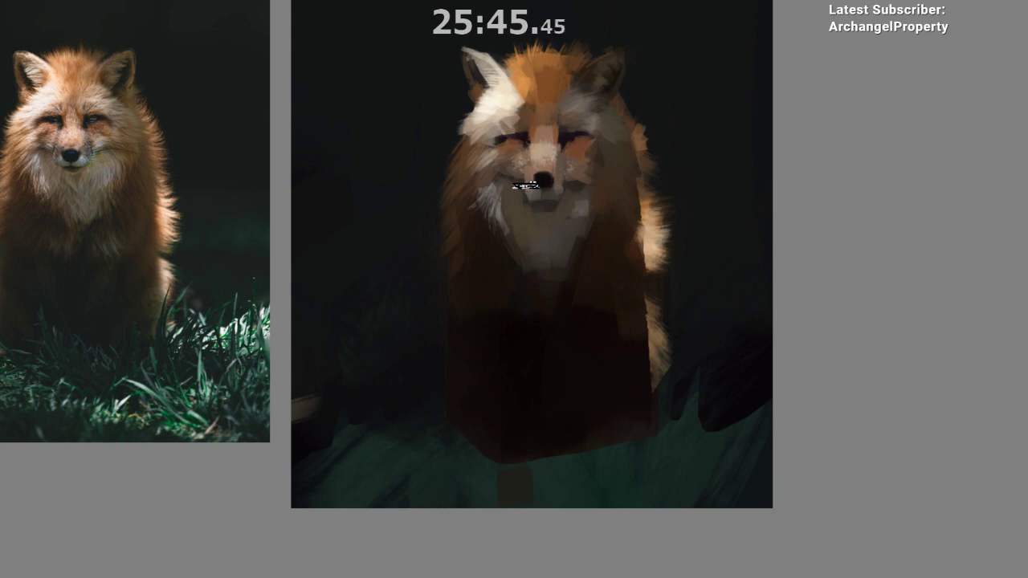
pyautogui.moveTo(529, 149); pyautogui.dragTo(525, 178)
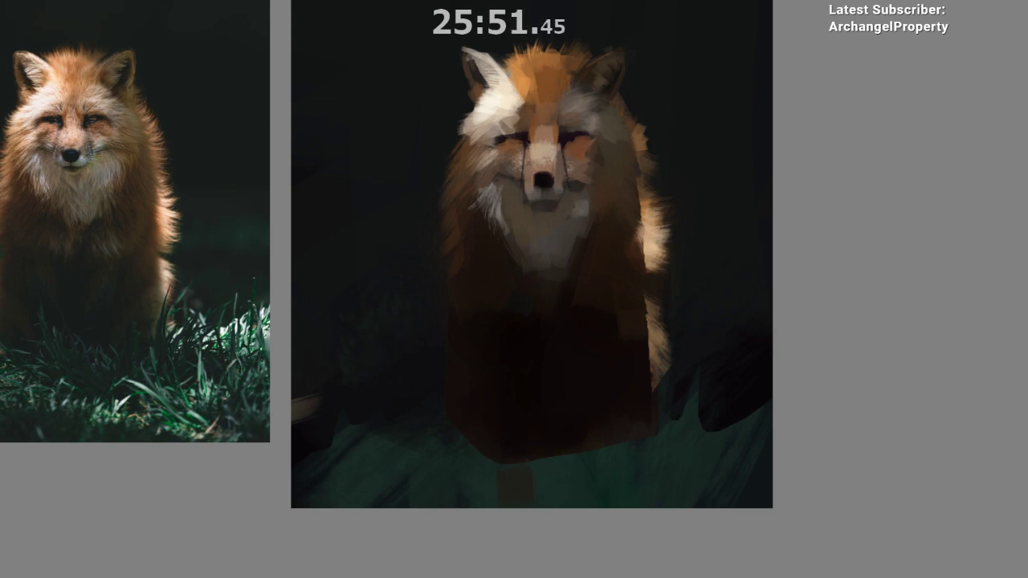
pyautogui.keyDown('ctrl'); pyautogui.click(568, 177); pyautogui.keyUp('ctrl')
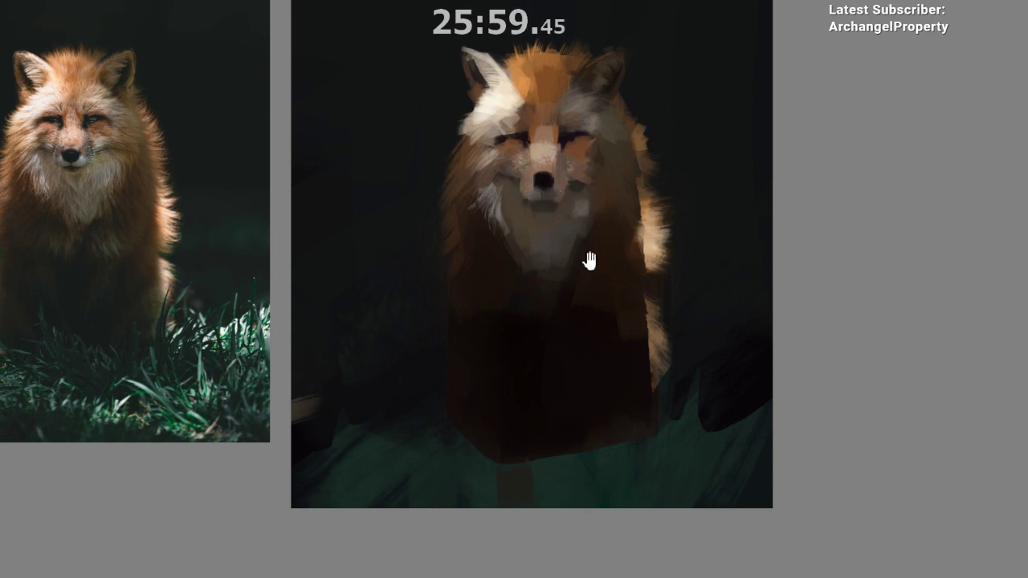
# - Blend the lower muzzle and chin with greys sampled from the muzzle and chest fur
pyautogui.moveTo(574, 236); pyautogui.dragTo(585, 212)
pyautogui.press('m')
pyautogui.press('m')
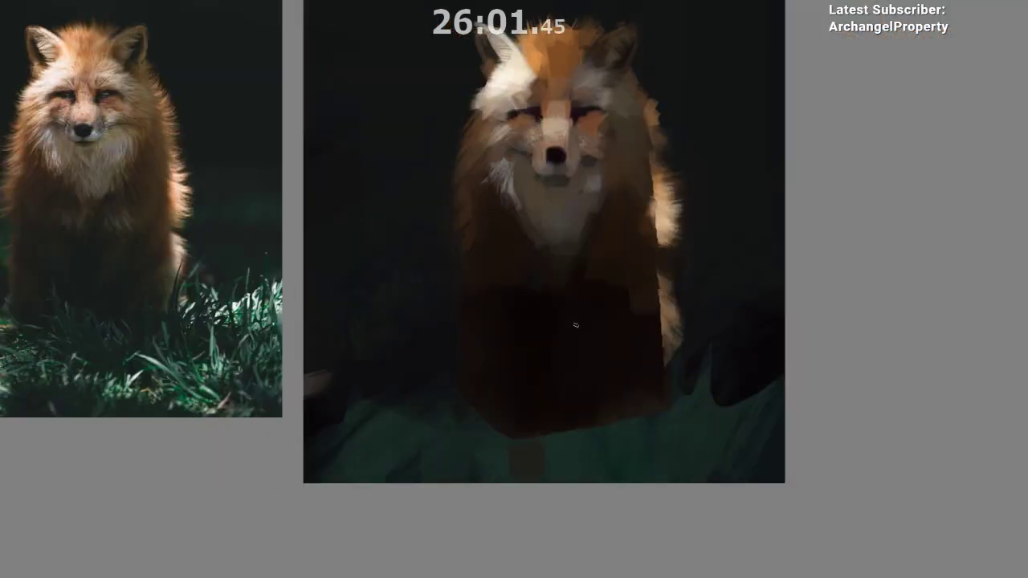
pyautogui.moveTo(582, 166); pyautogui.dragTo(585, 146)
pyautogui.keyDown('ctrl'); pyautogui.click(538, 161); pyautogui.keyUp('ctrl')
pyautogui.keyDown('ctrl'); pyautogui.click(539, 173); pyautogui.keyUp('ctrl')
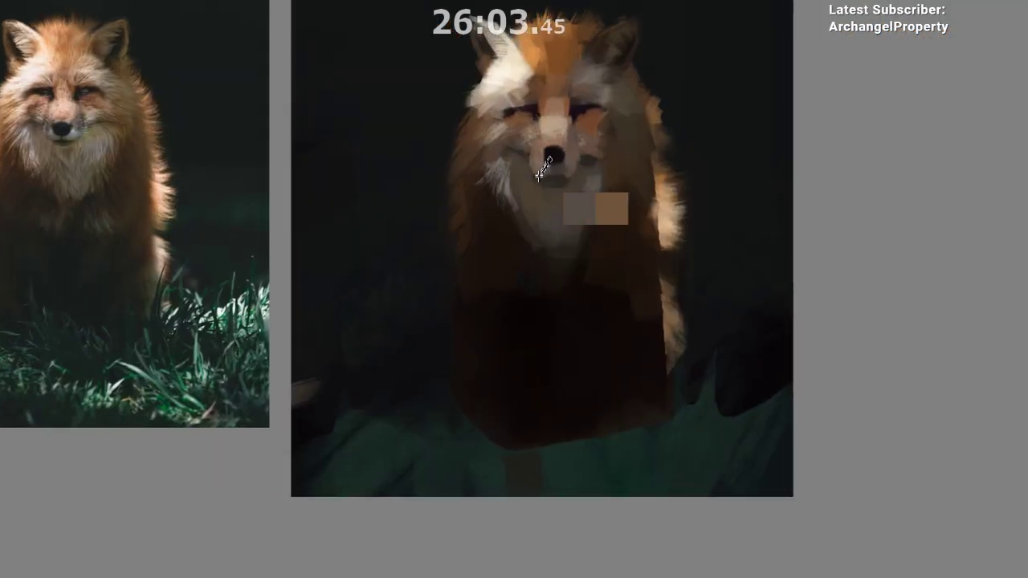
pyautogui.keyDown('ctrl'); pyautogui.click(500, 188); pyautogui.keyUp('ctrl')
pyautogui.moveTo(501, 189); pyautogui.dragTo(544, 174)
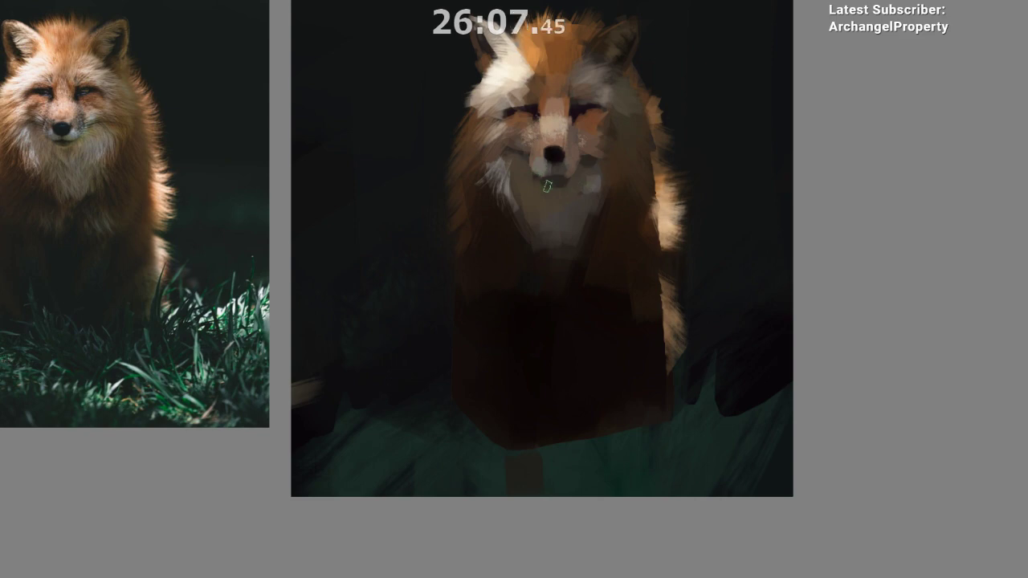
pyautogui.keyDown('ctrl'); pyautogui.click(508, 201); pyautogui.keyUp('ctrl')
pyautogui.moveTo(507, 201); pyautogui.dragTo(575, 170)
pyautogui.moveTo(569, 172); pyautogui.dragTo(566, 167)
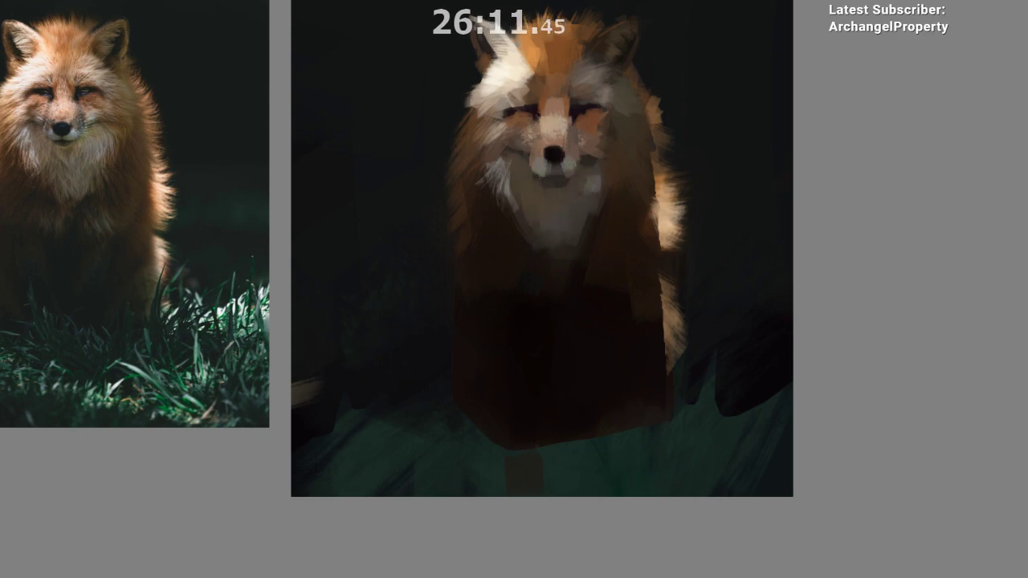
# - Refine the mouth line and pale muzzle pads under the nose with sampled cheek and muzzle tones
pyautogui.keyDown('ctrl'); pyautogui.click(583, 177); pyautogui.keyUp('ctrl')
pyautogui.keyDown('ctrl'); pyautogui.click(621, 133); pyautogui.keyUp('ctrl')
pyautogui.keyDown('ctrl'); pyautogui.click(551, 167); pyautogui.keyUp('ctrl')
pyautogui.moveTo(591, 274); pyautogui.dragTo(591, 299)
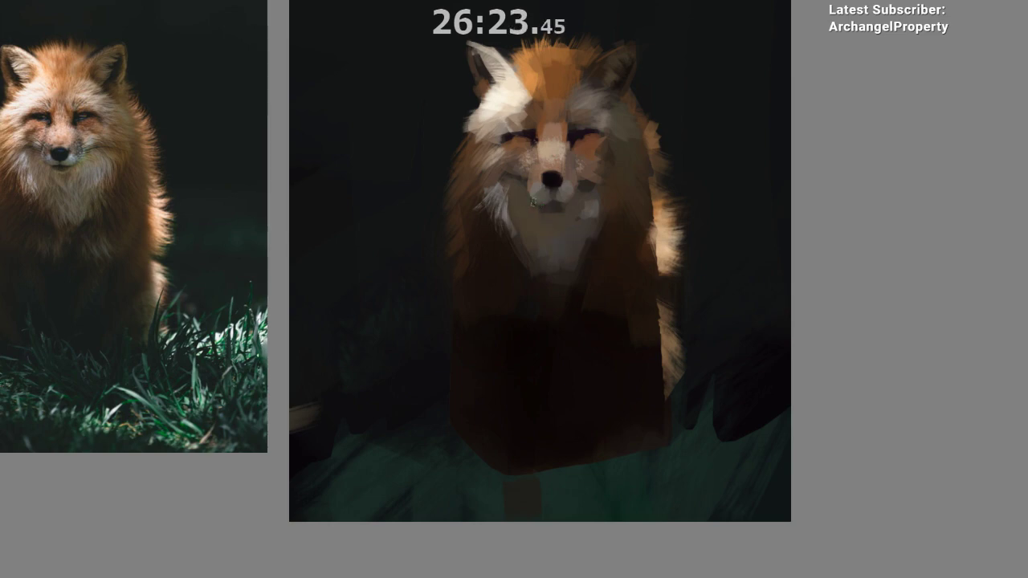
pyautogui.moveTo(557, 274); pyautogui.dragTo(544, 319)
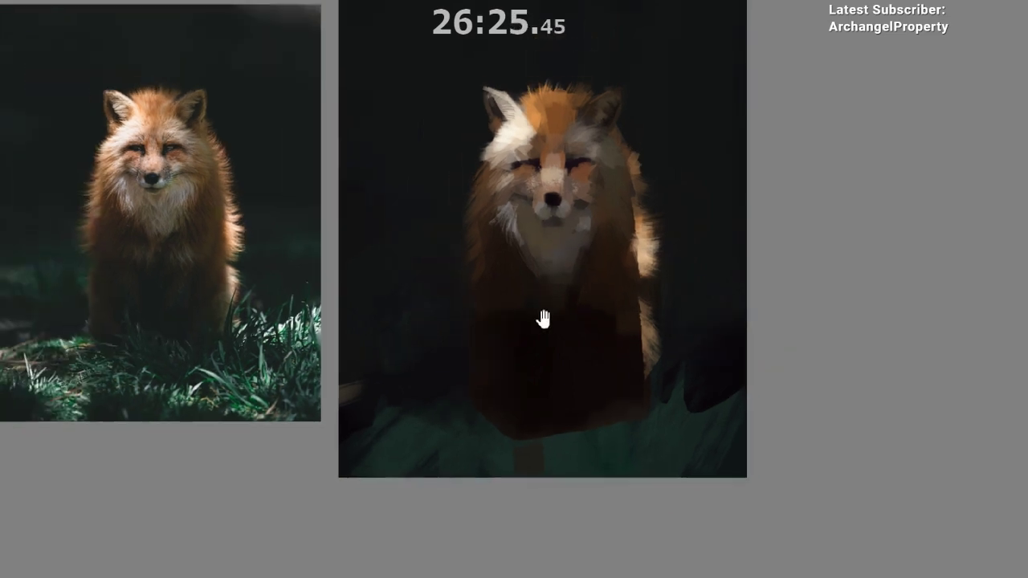
# - Check the face in the mirrored view, undo the last muzzle stroke and touch up the mouth corner
pyautogui.press('m')
pyautogui.moveTo(531, 389)
pyautogui.mouseDown()
pyautogui.moveTo(514, 431)
pyautogui.moveTo(533, 305)
pyautogui.moveTo(554, 282)
pyautogui.mouseUp()
pyautogui.press('m')
pyautogui.moveTo(602, 244)
pyautogui.mouseDown()
pyautogui.moveTo(521, 273)
pyautogui.moveTo(554, 167)
pyautogui.mouseUp()
pyautogui.keyDown('ctrl'); pyautogui.click(539, 170); pyautogui.keyUp('ctrl')
pyautogui.hotkey('ctrl', 'z')
pyautogui.click(565, 170)
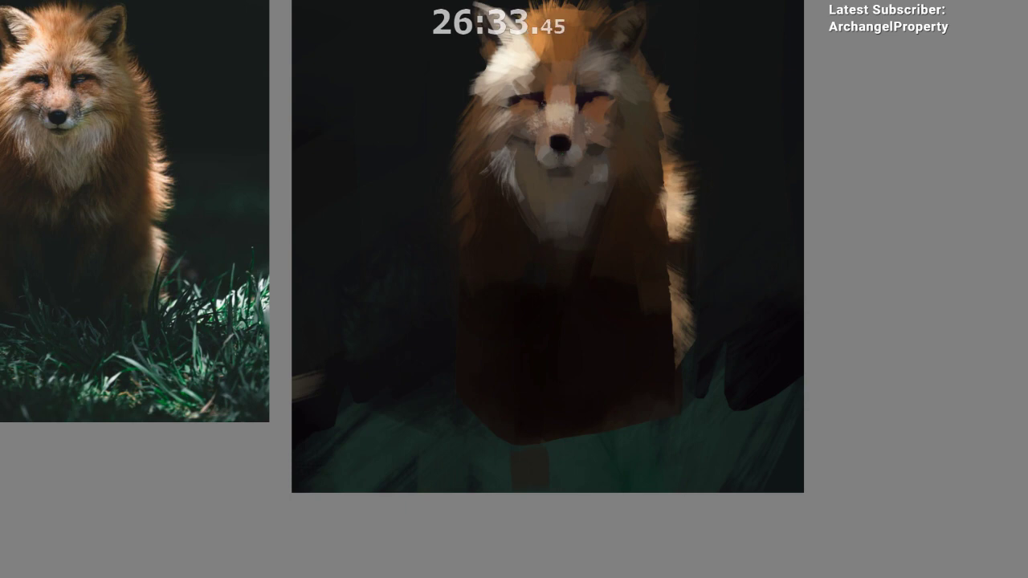
# - Darken and reshape the nose with small dabs, and deepen the mouth beneath it
pyautogui.click(556, 153)
pyautogui.click(556, 152)
pyautogui.click(554, 151)
pyautogui.click(552, 149)
pyautogui.click(551, 145)
pyautogui.click(550, 146)
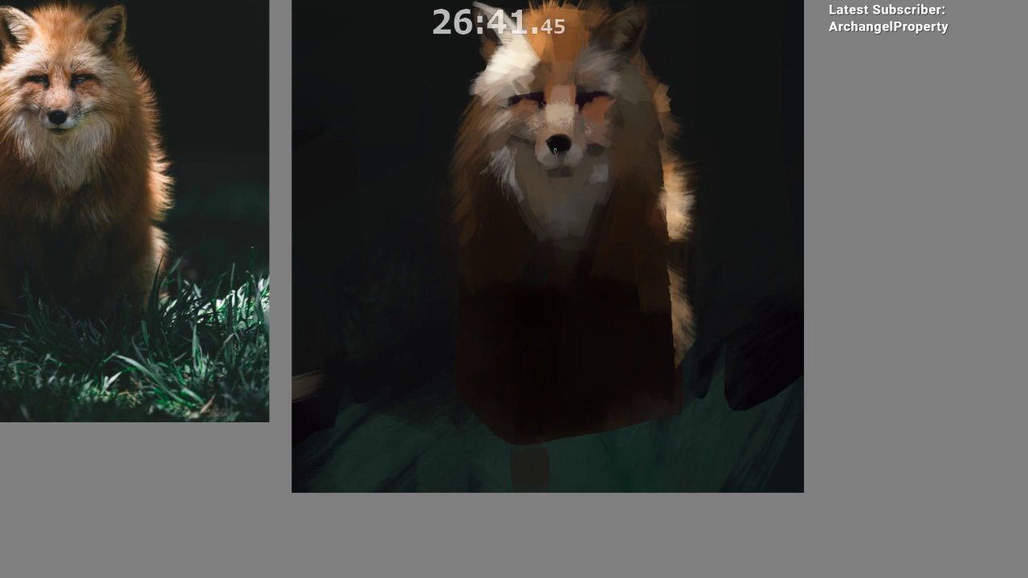
pyautogui.moveTo(582, 201); pyautogui.dragTo(589, 219)
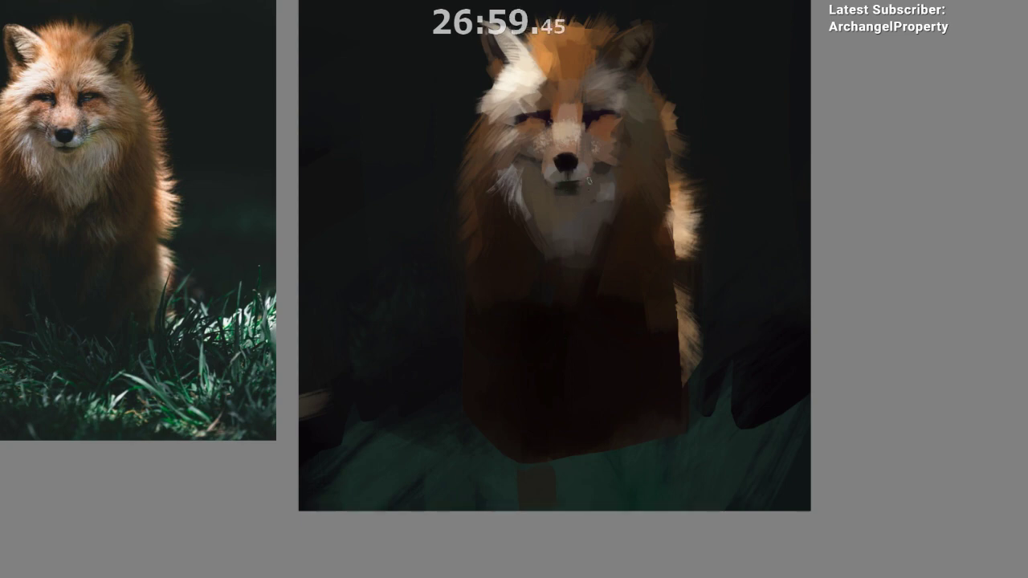
# - Compare the face in the mirrored view and trim the underside of the mouth with sampled chest grey
pyautogui.keyDown('ctrl'); pyautogui.click(553, 190); pyautogui.keyUp('ctrl')
pyautogui.press('m')
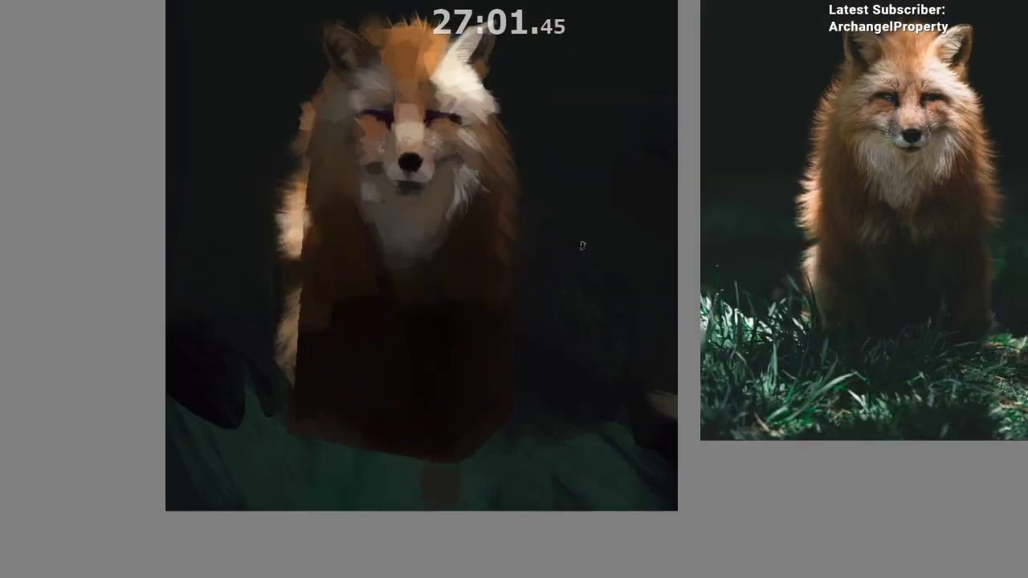
pyautogui.press('m')
pyautogui.keyDown('ctrl'); pyautogui.click(562, 227); pyautogui.keyUp('ctrl')
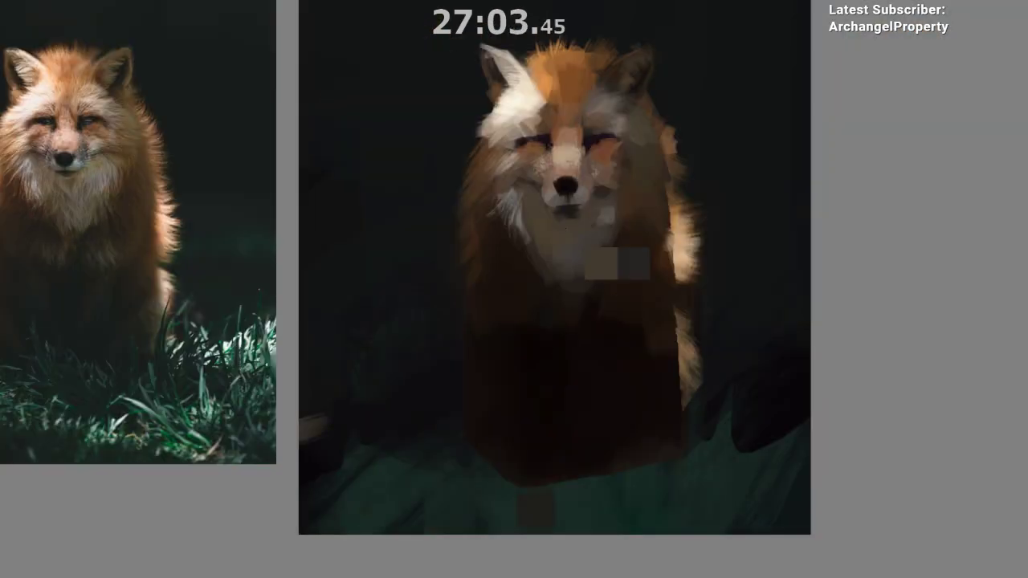
pyautogui.moveTo(559, 215); pyautogui.dragTo(576, 213)
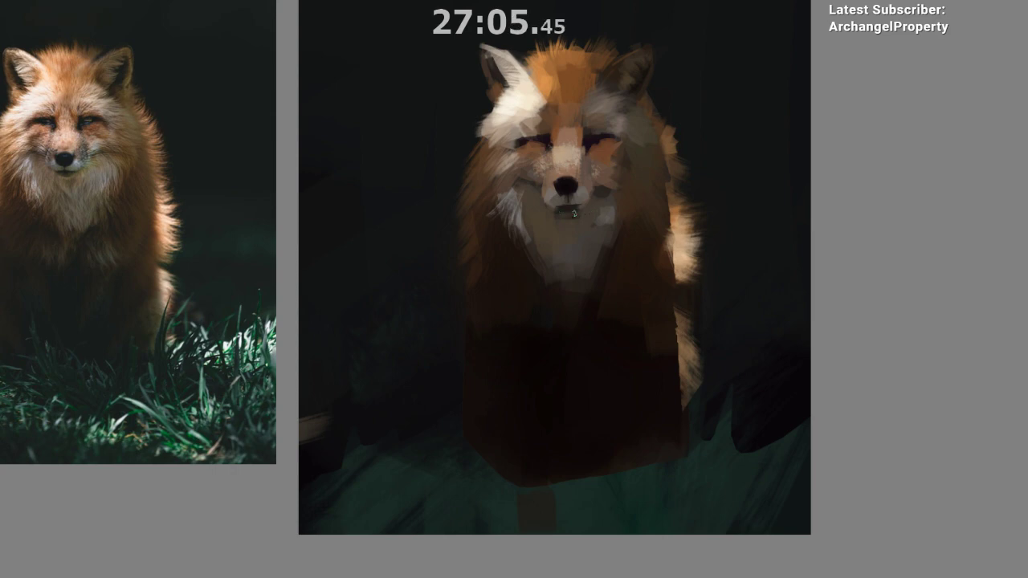
# - Shape the narrow lower lip with sampled dark and grey tones, undoing unwanted strokes and checking the mirrored view
pyautogui.keyDown('ctrl'); pyautogui.click(568, 214); pyautogui.keyUp('ctrl')
pyautogui.click(622, 259)
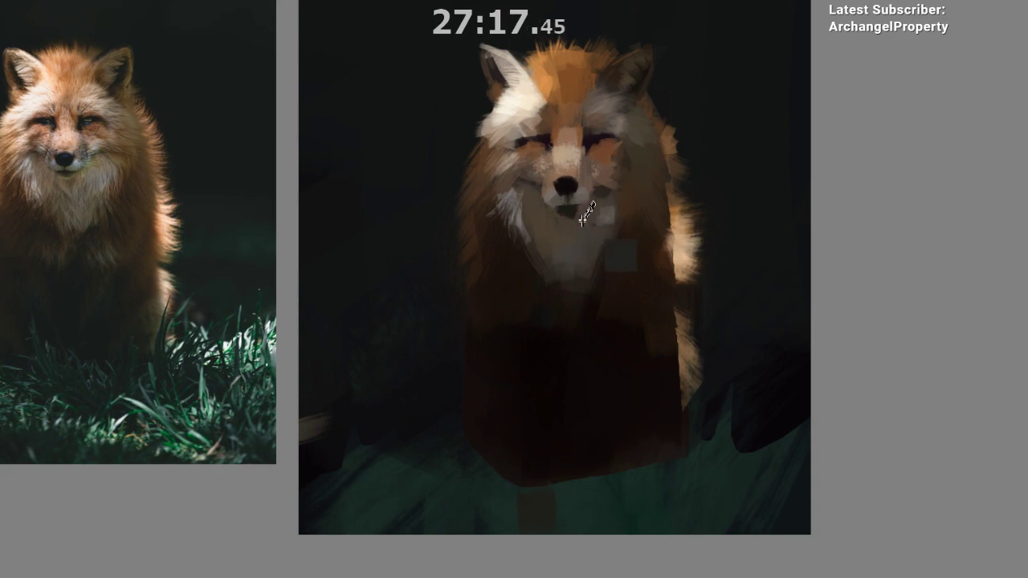
pyautogui.hotkey('ctrl', 'z')
pyautogui.moveTo(574, 210); pyautogui.dragTo(574, 208)
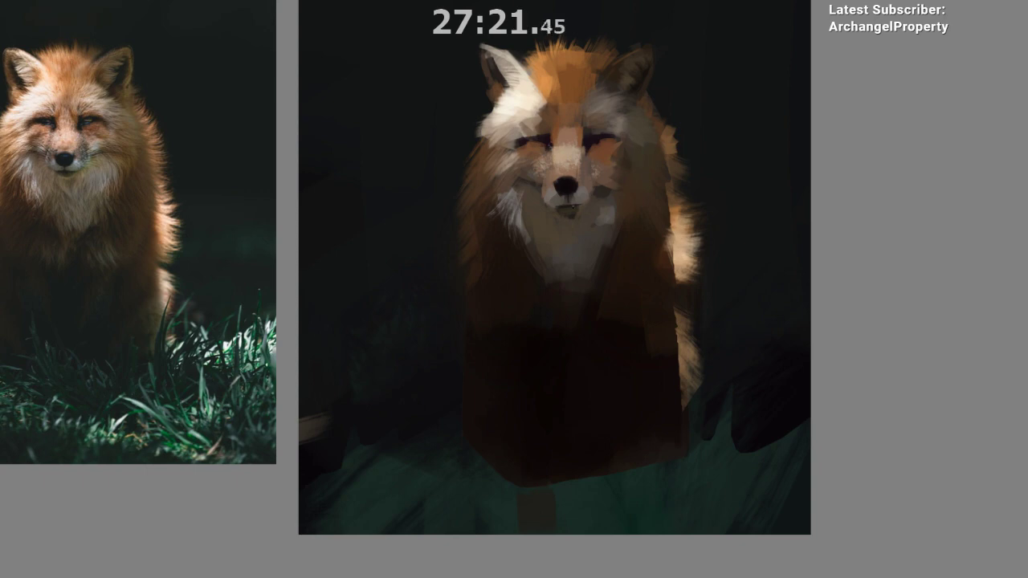
pyautogui.click(569, 210)
pyautogui.keyDown('ctrl'); pyautogui.click(574, 224); pyautogui.keyUp('ctrl')
pyautogui.press('m')
pyautogui.press('m')
pyautogui.keyDown('ctrl'); pyautogui.click(565, 212); pyautogui.keyUp('ctrl')
pyautogui.hotkey('ctrl', 'z')
# - Refine the dark eye on the brightly lit side of the face with sampled tones, undoing an unwanted stroke
pyautogui.moveTo(577, 231); pyautogui.dragTo(555, 283)
pyautogui.moveTo(612, 158); pyautogui.dragTo(598, 167)
pyautogui.moveTo(599, 167); pyautogui.dragTo(586, 156)
pyautogui.keyDown('ctrl'); pyautogui.click(523, 156); pyautogui.keyUp('ctrl')
pyautogui.hotkey('ctrl', 'z')
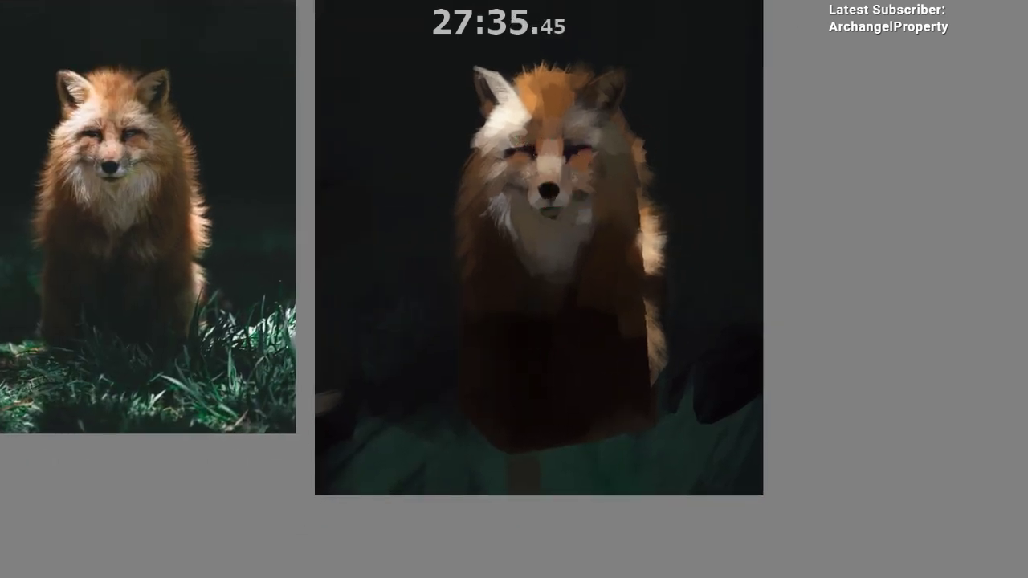
pyautogui.moveTo(525, 145); pyautogui.dragTo(511, 147)
pyautogui.keyDown('ctrl'); pyautogui.click(516, 160); pyautogui.keyUp('ctrl')
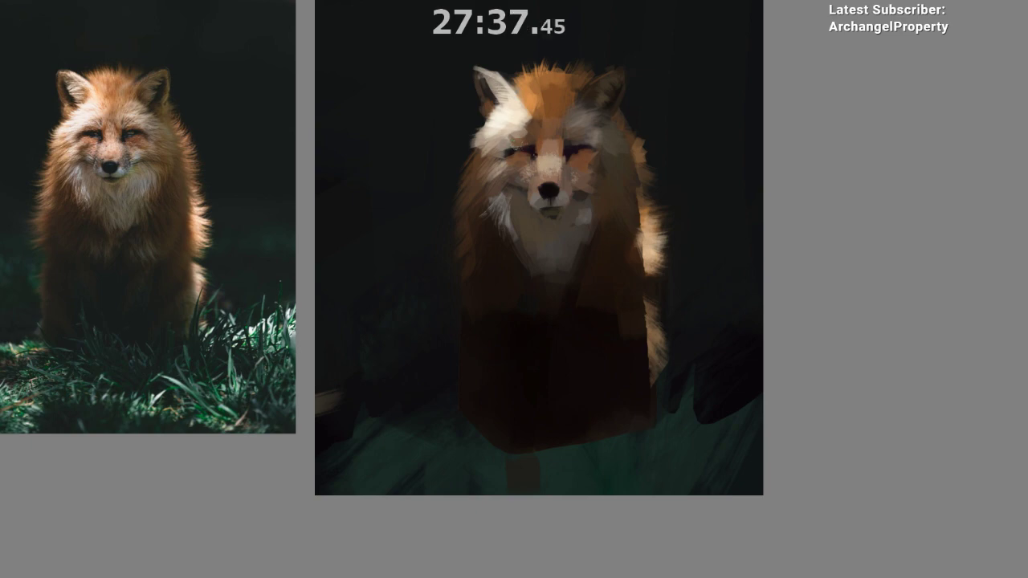
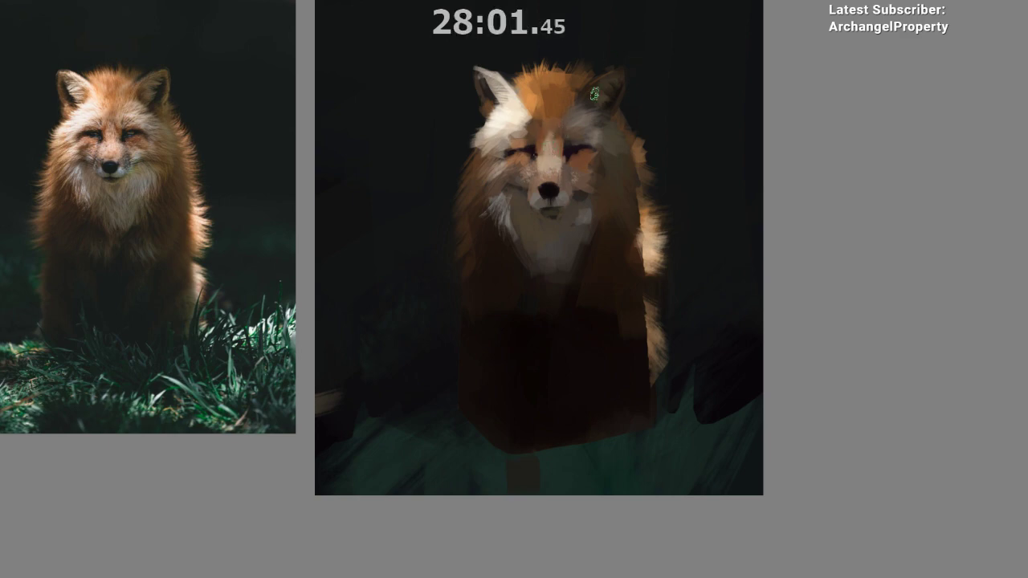
# - Soften the pale chest fur below the lit cheek with sampled greys and the soft airbrush, undoing two unwanted strokes
pyautogui.moveTo(576, 201)
pyautogui.mouseDown()
pyautogui.moveTo(581, 372)
pyautogui.moveTo(578, 352)
pyautogui.mouseUp()
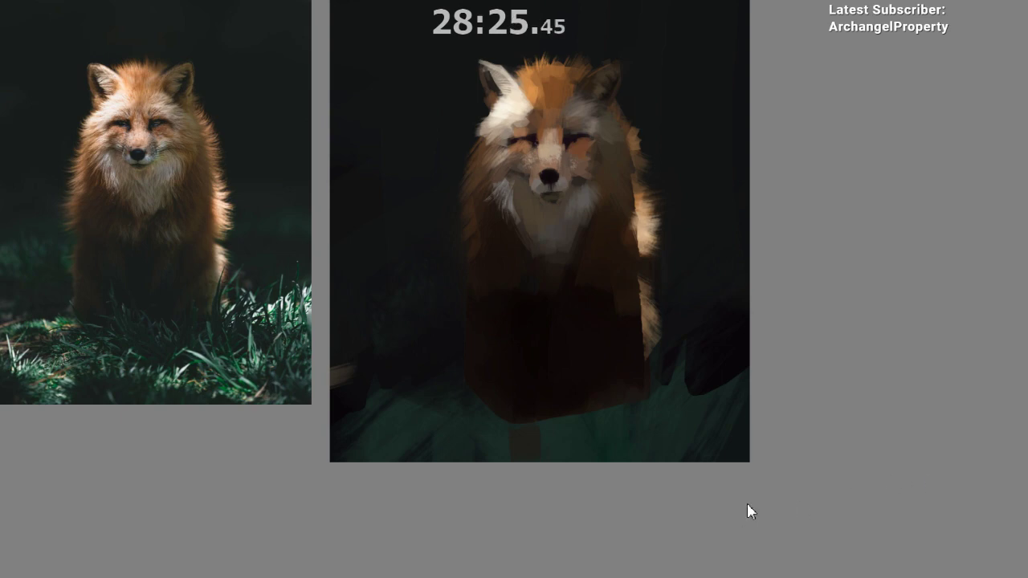
pyautogui.keyDown('ctrl'); pyautogui.click(519, 218); pyautogui.keyUp('ctrl')
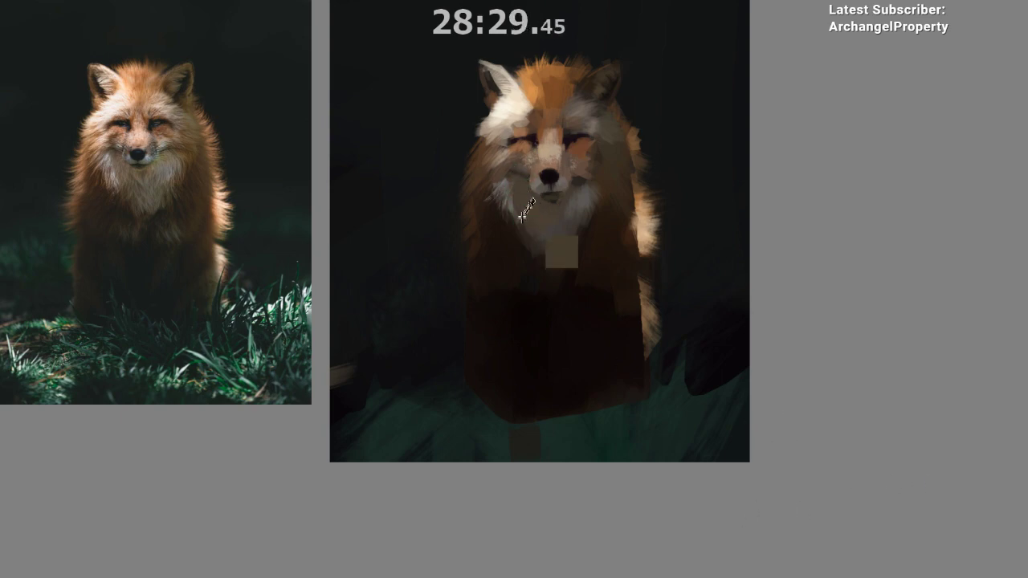
pyautogui.moveTo(564, 334); pyautogui.dragTo(563, 355)
pyautogui.keyDown('ctrl'); pyautogui.click(505, 220); pyautogui.keyUp('ctrl')
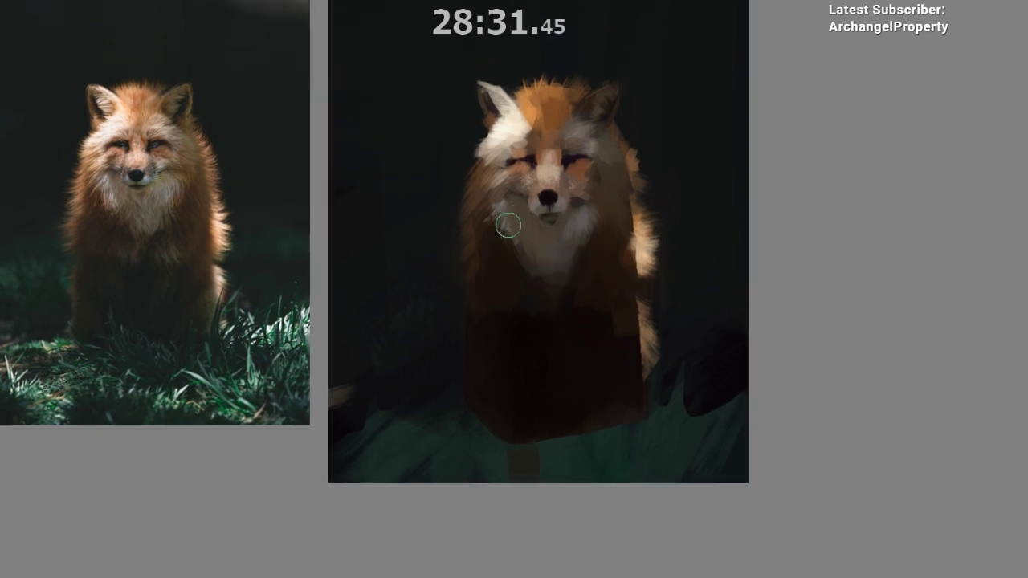
pyautogui.hotkey('ctrl', 'z')
pyautogui.hotkey('ctrl', 'z')
pyautogui.keyDown('ctrl'); pyautogui.click(521, 226); pyautogui.keyUp('ctrl')
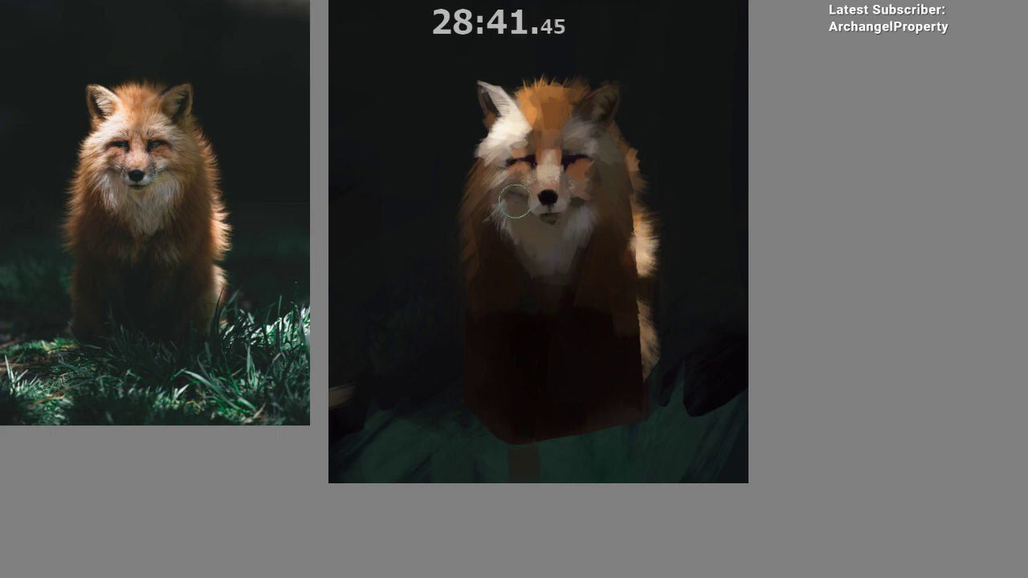
pyautogui.moveTo(561, 400); pyautogui.dragTo(559, 416)
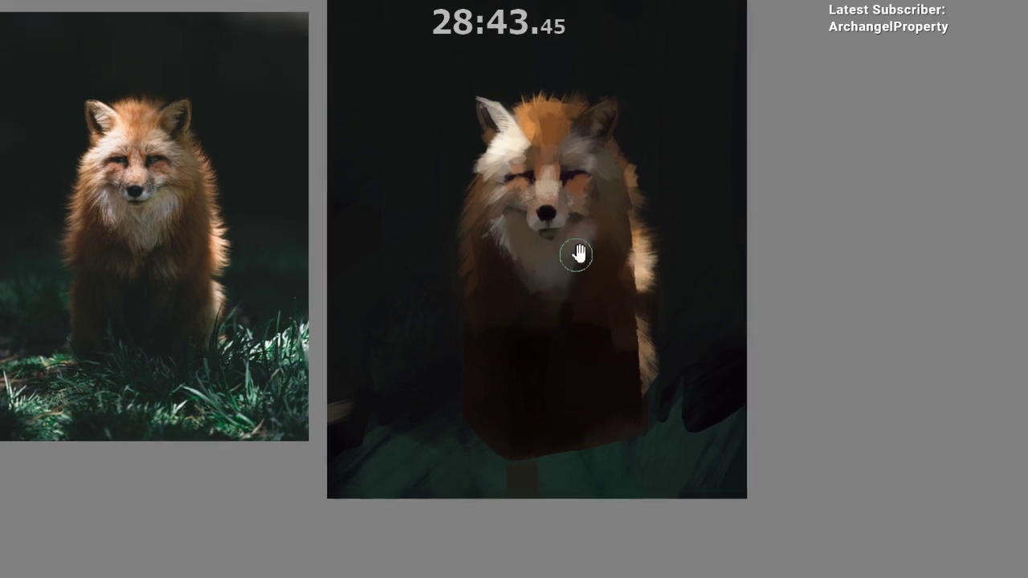
pyautogui.moveTo(579, 254); pyautogui.dragTo(591, 242)
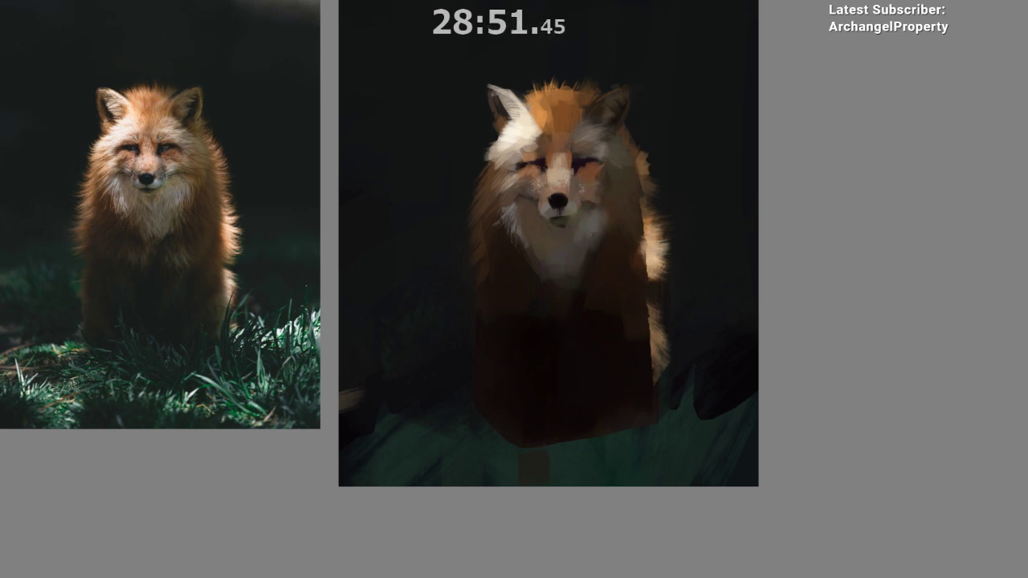
# - Check the face in the mirrored view, switch to the streaky bristle brush and refine the lit-side eye's inner corner with sampled tones, undoing one stroke
pyautogui.press('m')
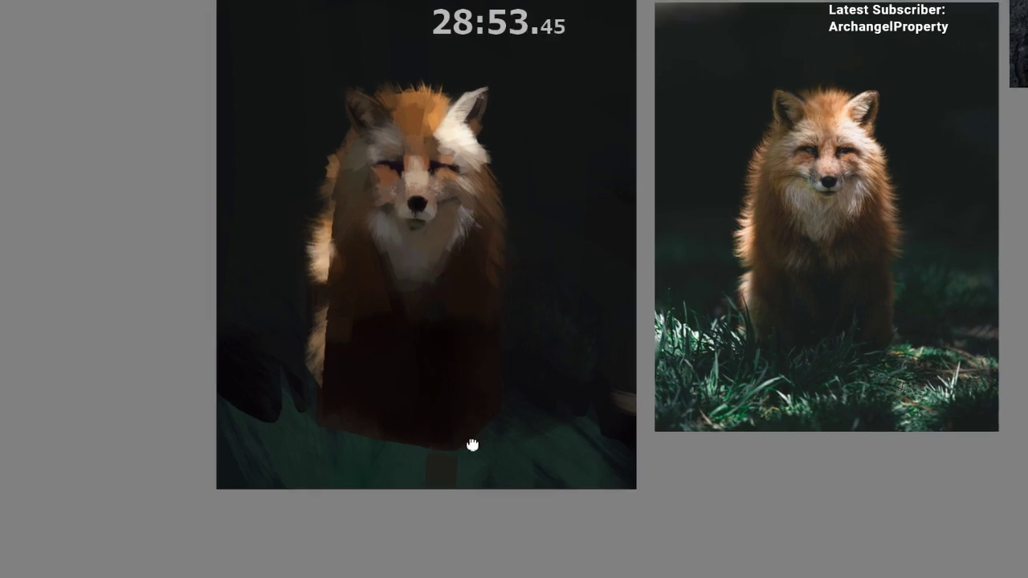
pyautogui.press('m')
pyautogui.scroll(1, 647, 229)
pyautogui.moveTo(650, 222); pyautogui.dragTo(645, 200)
pyautogui.rightClick(597, 193)
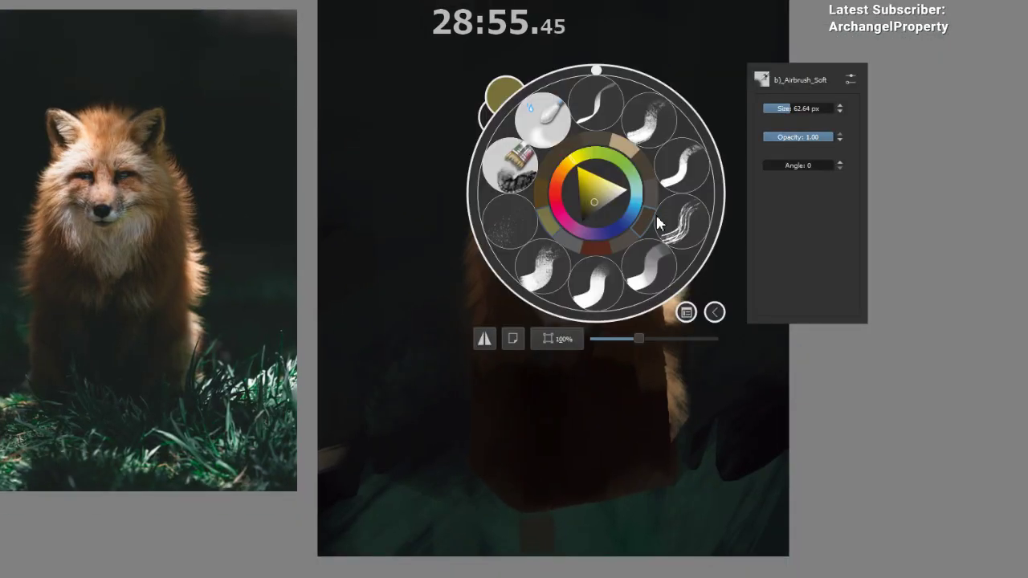
pyautogui.click(687, 224)
pyautogui.keyDown('ctrl'); pyautogui.click(538, 207); pyautogui.keyUp('ctrl')
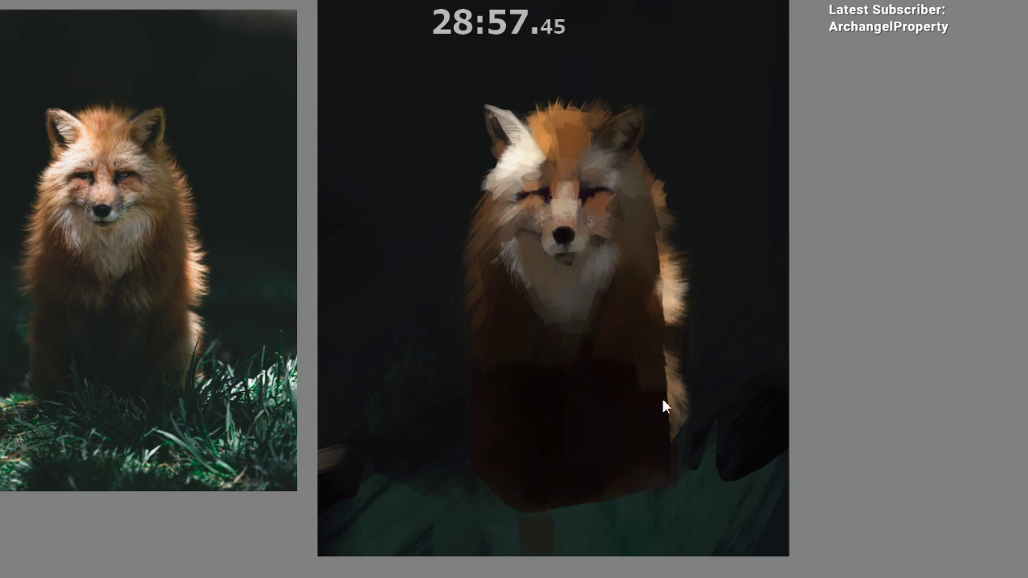
pyautogui.click(542, 191)
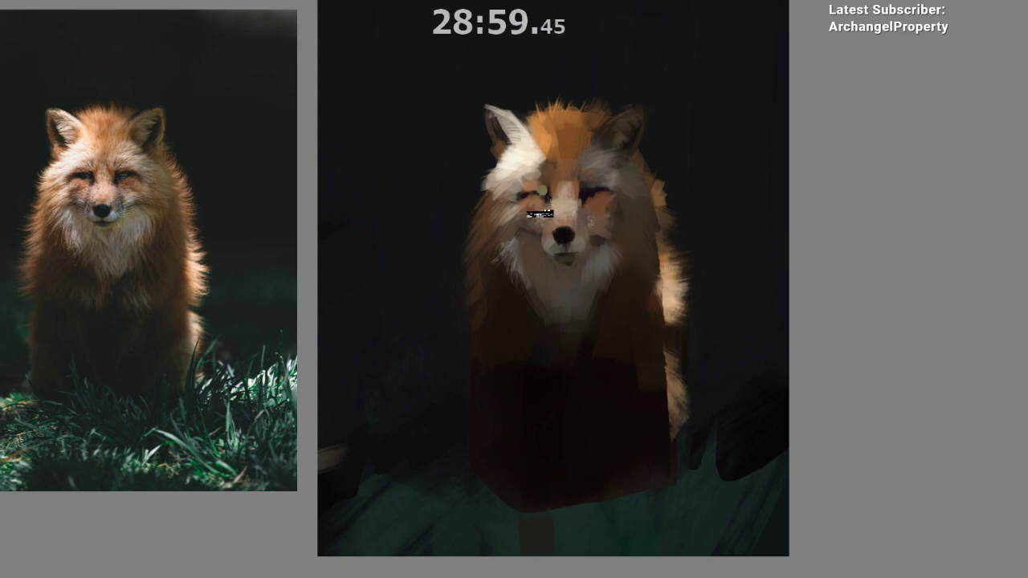
pyautogui.hotkey('ctrl', 'z')
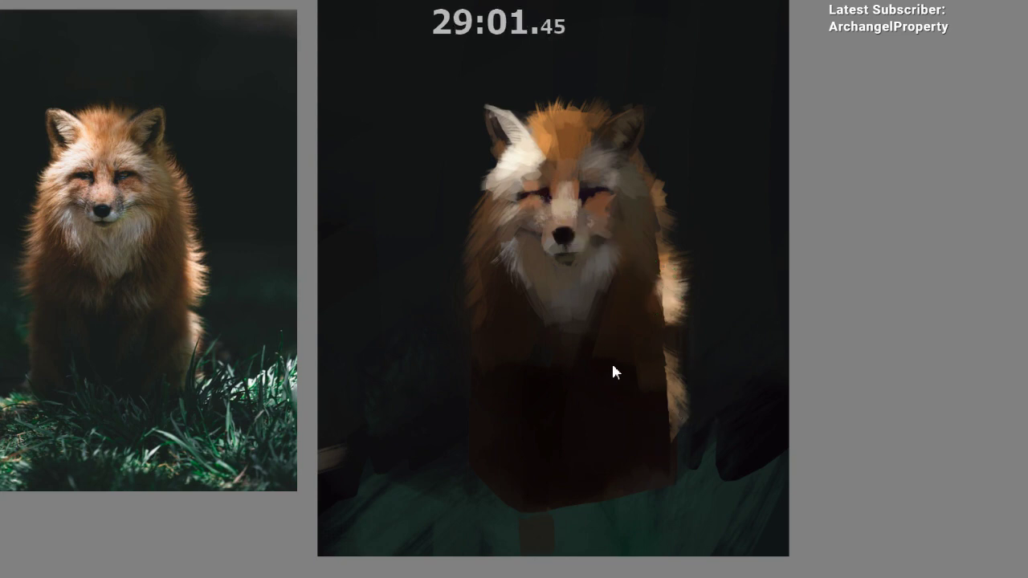
pyautogui.keyDown('ctrl'); pyautogui.click(546, 193); pyautogui.keyUp('ctrl')
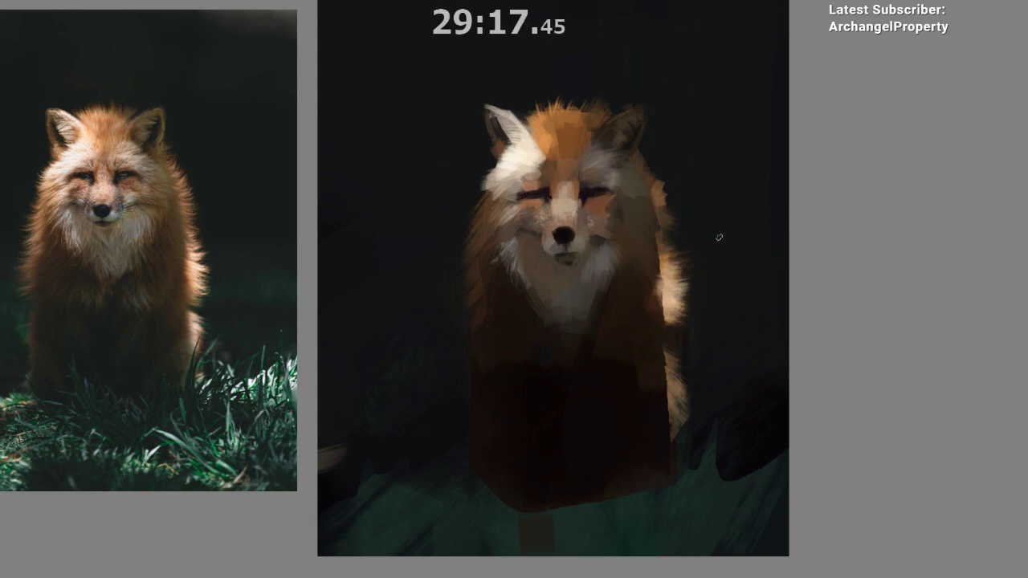
# - Blend the orange and grey patches on the shaded cheek below the eye with sampled browns and greys
pyautogui.moveTo(636, 231); pyautogui.dragTo(638, 175)
pyautogui.keyDown('ctrl'); pyautogui.click(602, 145); pyautogui.keyUp('ctrl')
pyautogui.keyDown('ctrl'); pyautogui.click(603, 151); pyautogui.keyUp('ctrl')
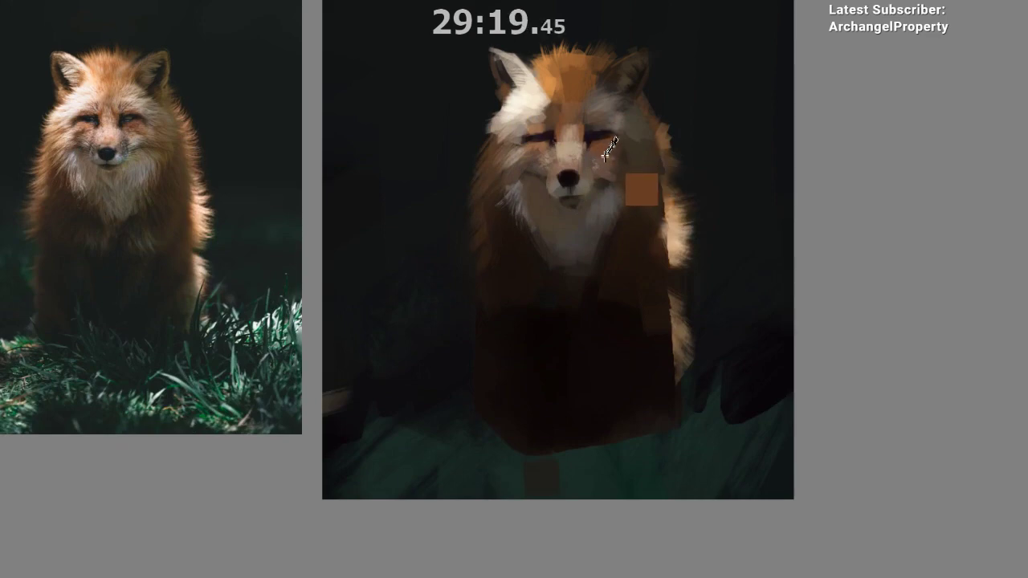
pyautogui.keyDown('ctrl'); pyautogui.click(620, 151); pyautogui.keyUp('ctrl')
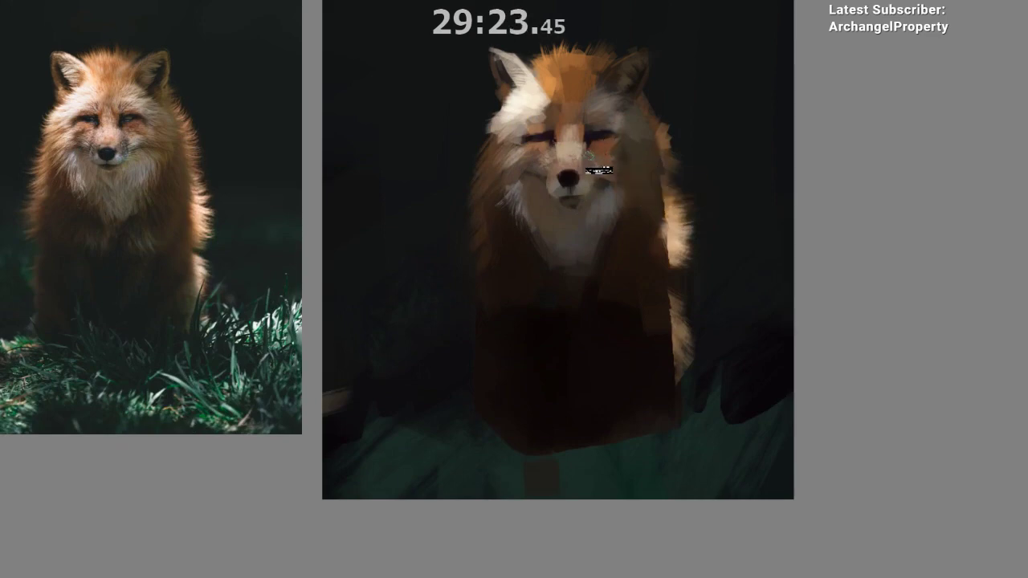
pyautogui.keyDown('ctrl'); pyautogui.click(580, 195); pyautogui.keyUp('ctrl')
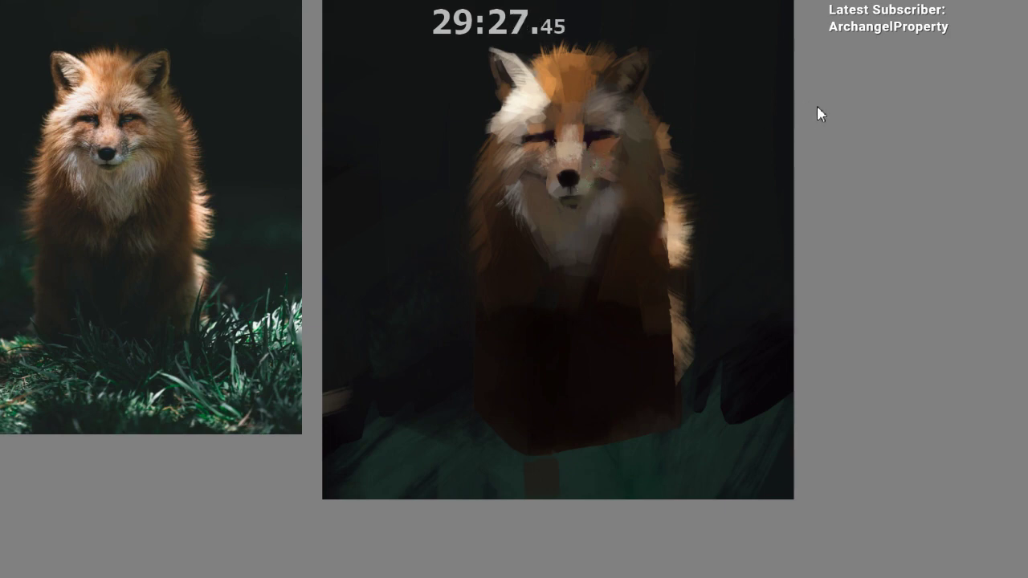
pyautogui.keyDown('ctrl'); pyautogui.click(602, 163); pyautogui.keyUp('ctrl')
pyautogui.click(602, 163)
pyautogui.keyDown('ctrl'); pyautogui.click(605, 170); pyautogui.keyUp('ctrl')
pyautogui.moveTo(602, 164); pyautogui.dragTo(601, 178)
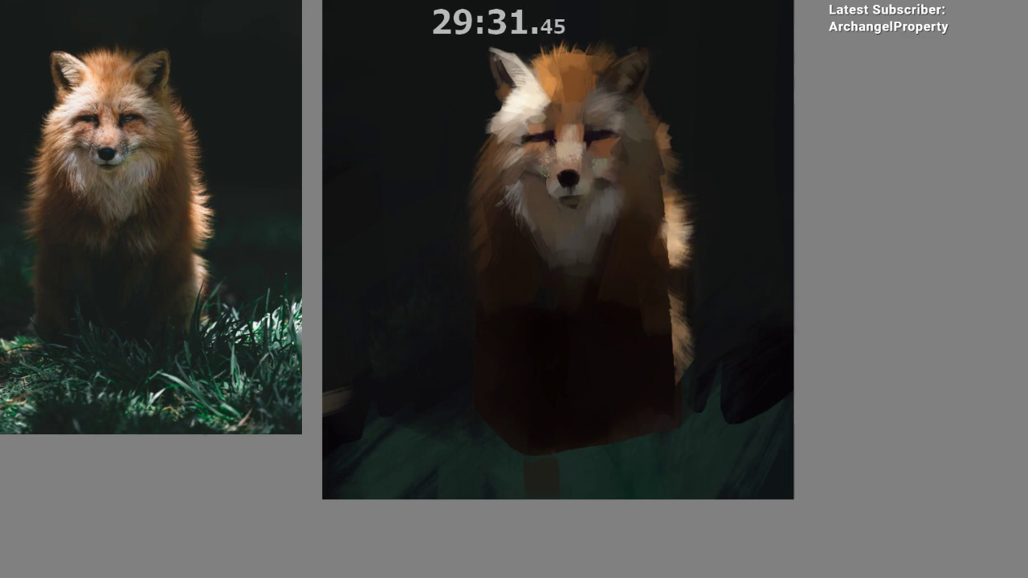
# - Refine the muzzle edge and lit cheek with sampled pale and orange tones, and reshape the nose with sampled dark
pyautogui.keyDown('ctrl'); pyautogui.click(579, 184); pyautogui.keyUp('ctrl')
pyautogui.keyDown('ctrl'); pyautogui.click(527, 147); pyautogui.keyUp('ctrl')
pyautogui.click(538, 168)
pyautogui.moveTo(569, 373); pyautogui.dragTo(559, 433)
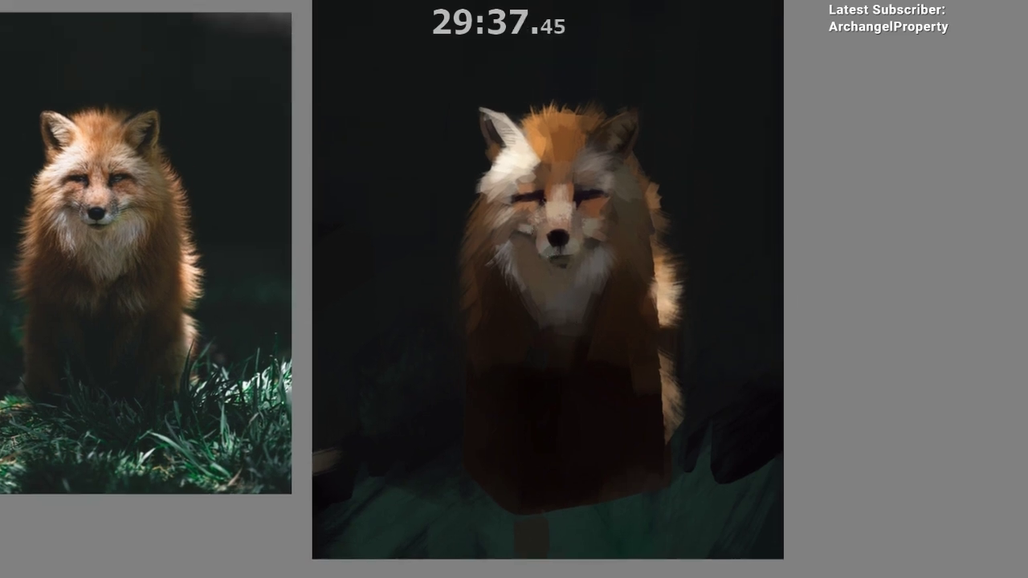
pyautogui.moveTo(625, 232); pyautogui.dragTo(620, 178)
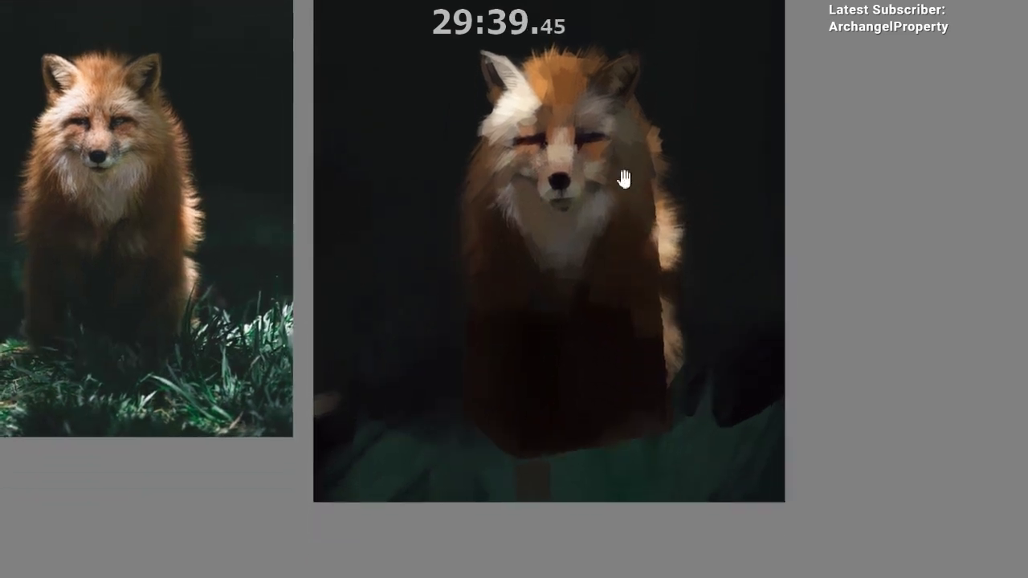
pyautogui.keyDown('ctrl'); pyautogui.click(560, 181); pyautogui.keyUp('ctrl')
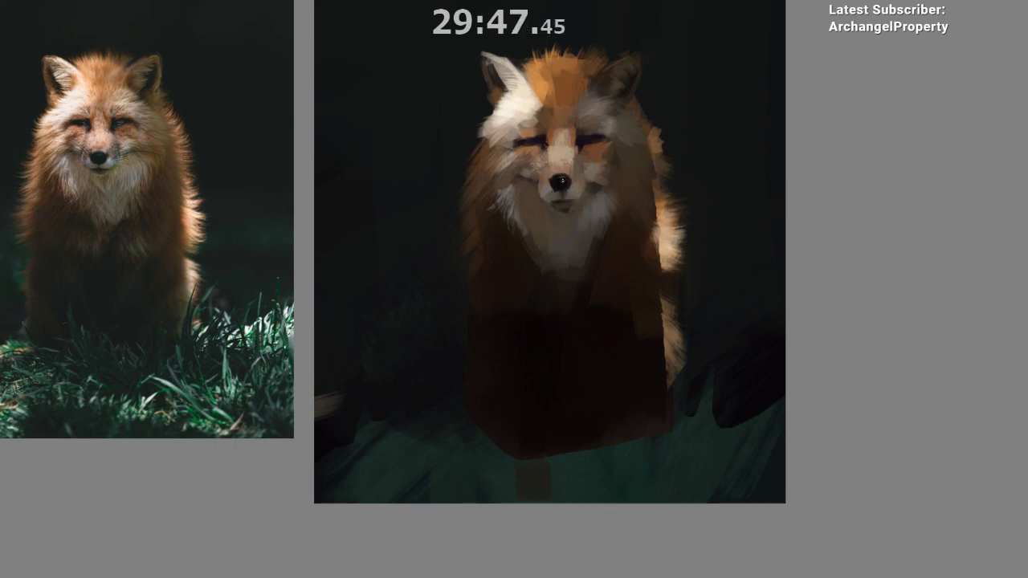
pyautogui.moveTo(580, 379); pyautogui.dragTo(580, 401)
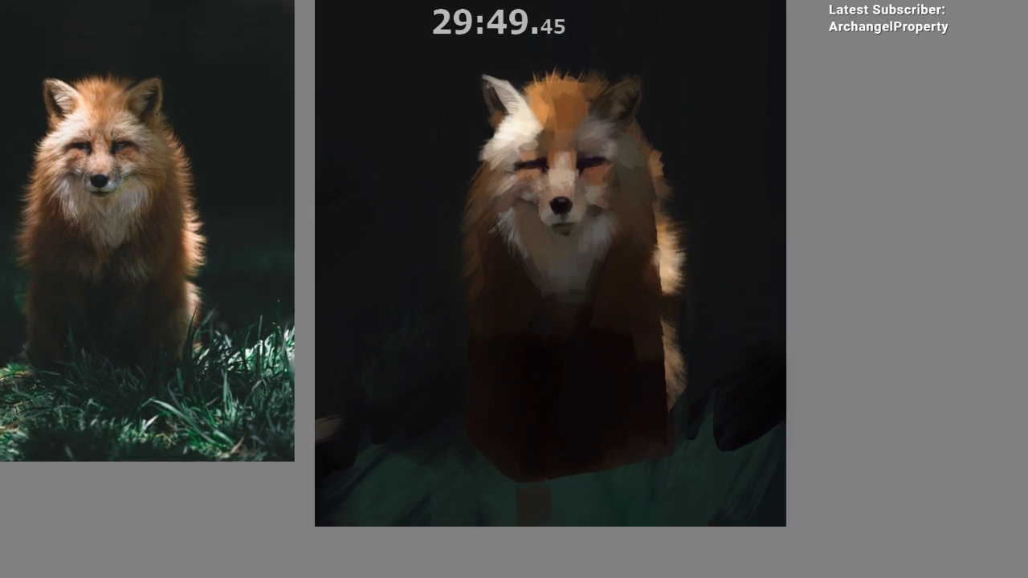
pyautogui.moveTo(593, 239); pyautogui.dragTo(582, 188)
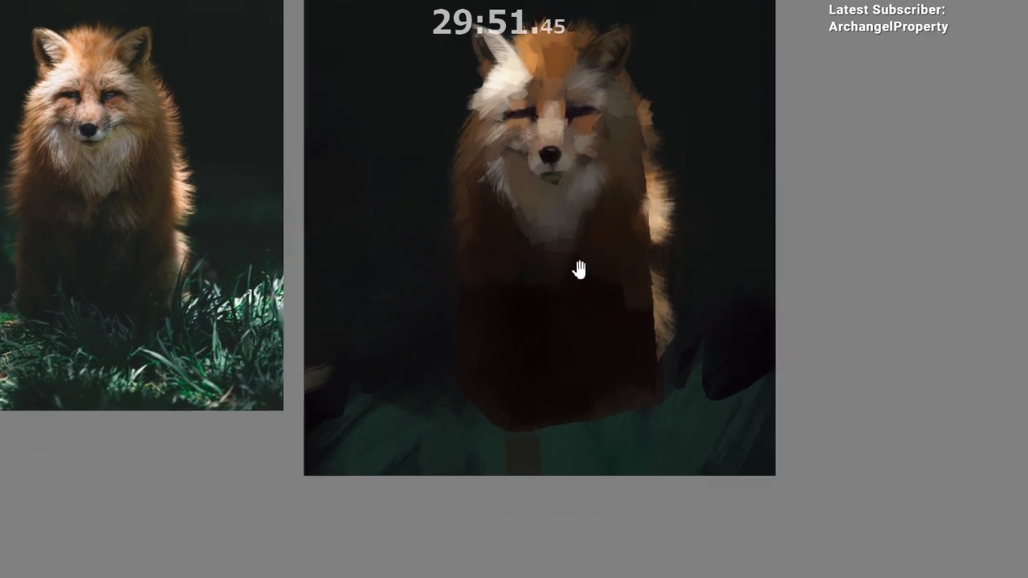
# - Blend the central chest fur below the chin with repeatedly sampled greys
pyautogui.moveTo(560, 310); pyautogui.dragTo(566, 318)
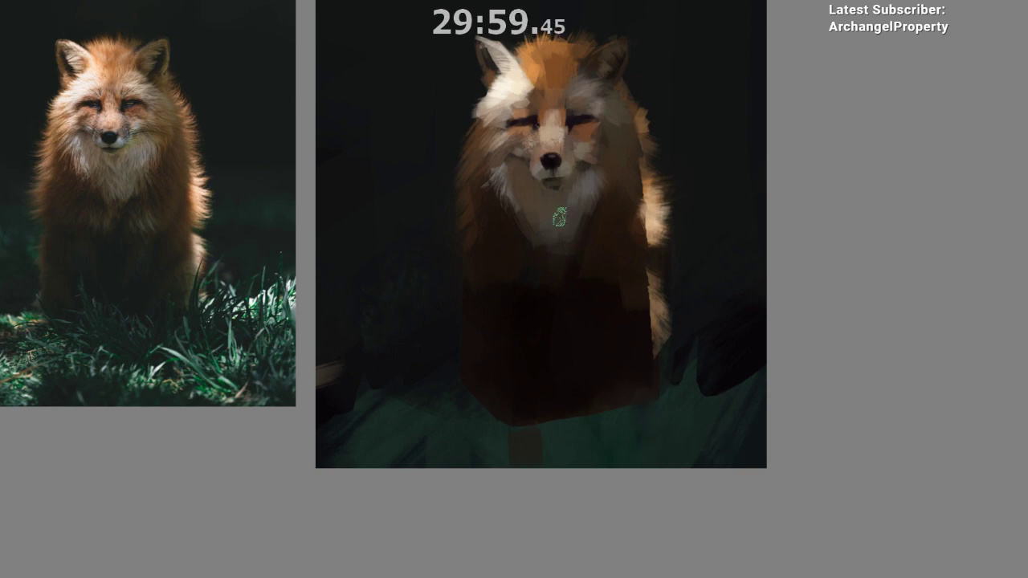
pyautogui.keyDown('ctrl'); pyautogui.click(557, 212); pyautogui.keyUp('ctrl')
pyautogui.keyDown('ctrl'); pyautogui.click(566, 226); pyautogui.keyUp('ctrl')
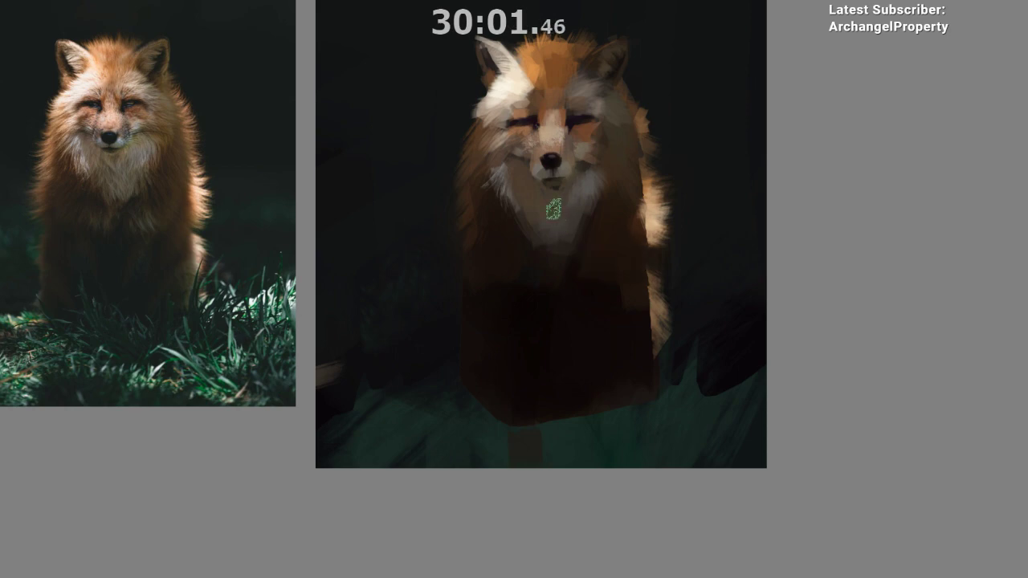
pyautogui.keyDown('ctrl'); pyautogui.click(566, 210); pyautogui.keyUp('ctrl')
pyautogui.keyDown('ctrl'); pyautogui.click(561, 206); pyautogui.keyUp('ctrl')
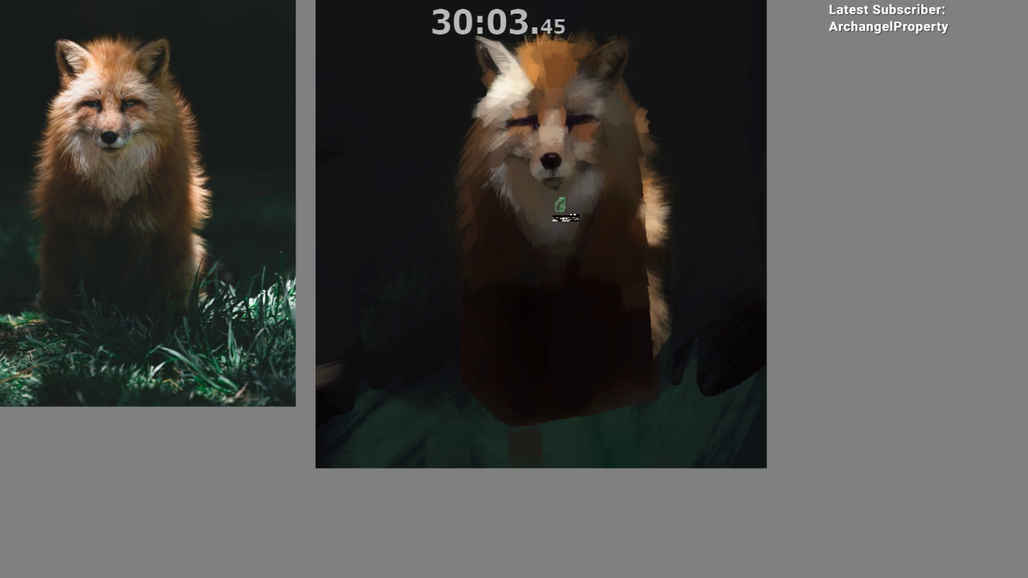
pyautogui.keyDown('ctrl'); pyautogui.click(552, 213); pyautogui.keyUp('ctrl')
pyautogui.keyDown('ctrl'); pyautogui.click(557, 206); pyautogui.keyUp('ctrl')
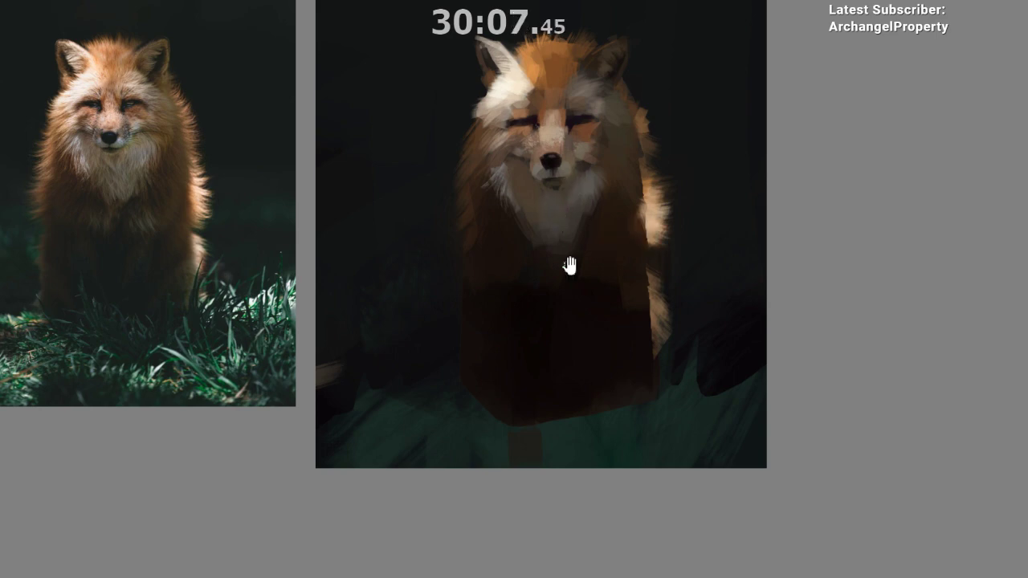
# - Refine the nose bridge and the pale brow fur above both eyes with sampled tones
pyautogui.moveTo(569, 265); pyautogui.dragTo(563, 251)
pyautogui.moveTo(544, 311); pyautogui.dragTo(577, 333)
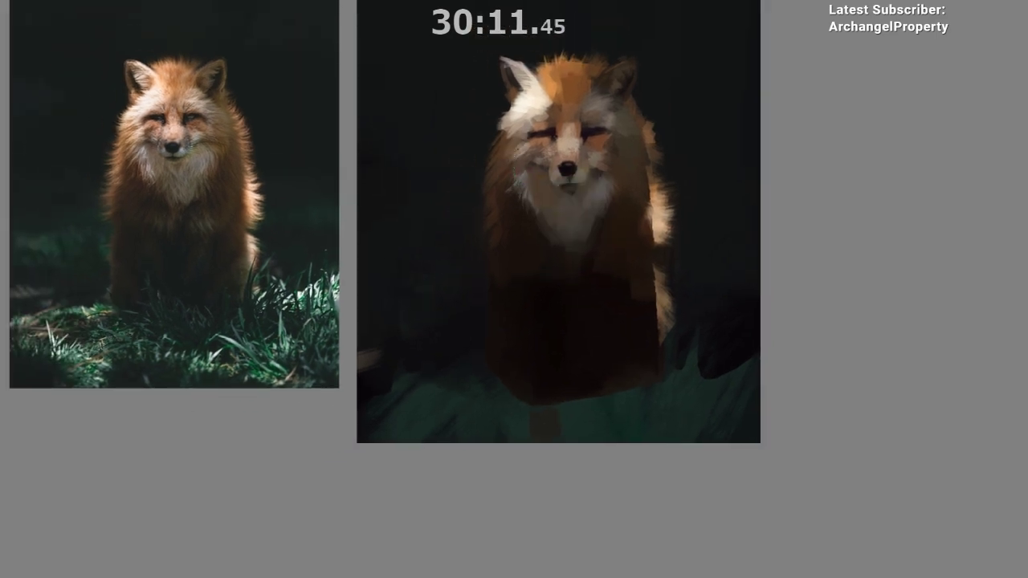
pyautogui.keyDown('ctrl'); pyautogui.click(570, 140); pyautogui.keyUp('ctrl')
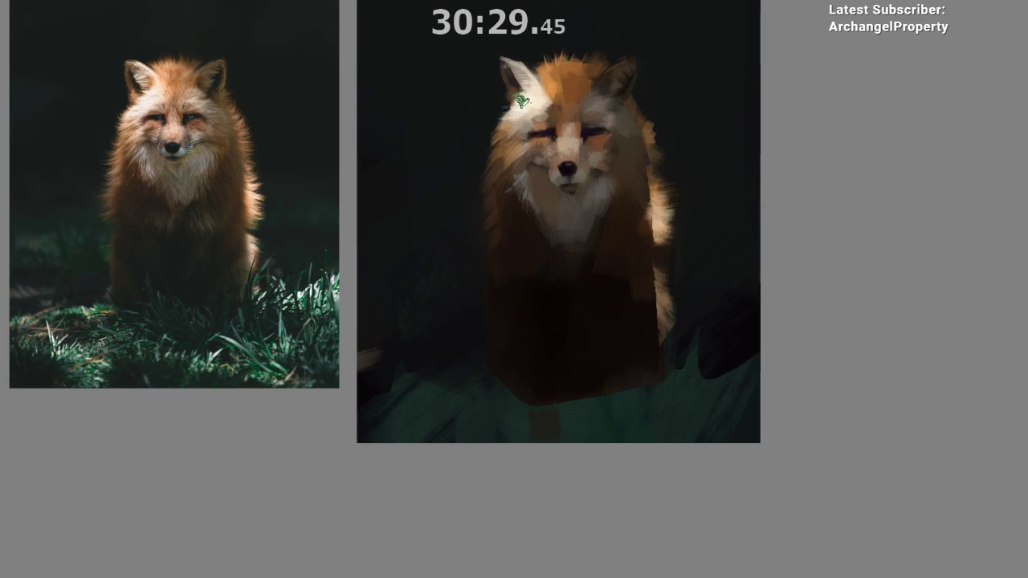
pyautogui.moveTo(619, 137); pyautogui.dragTo(582, 136)
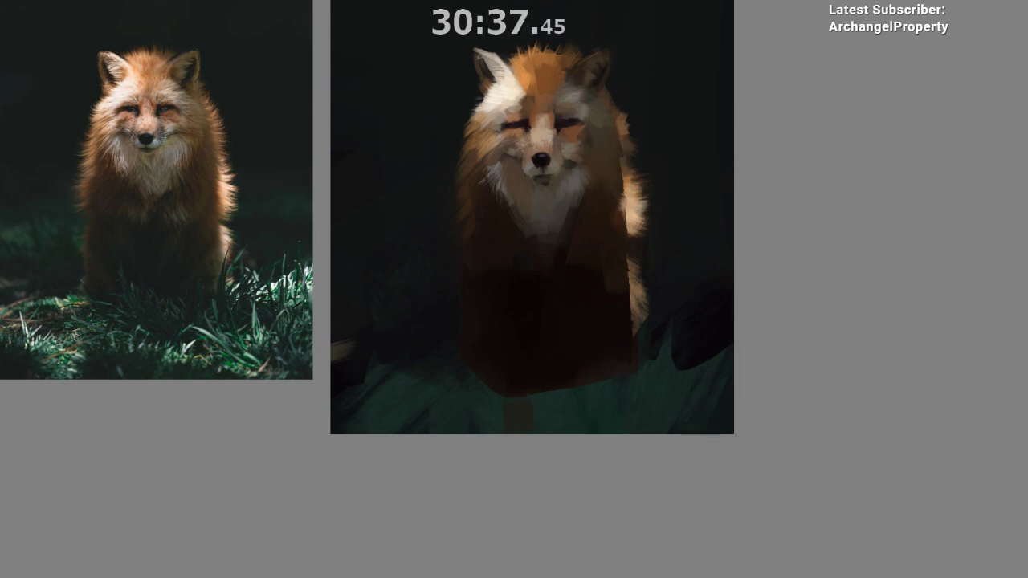
pyautogui.keyDown('ctrl'); pyautogui.click(577, 101); pyautogui.keyUp('ctrl')
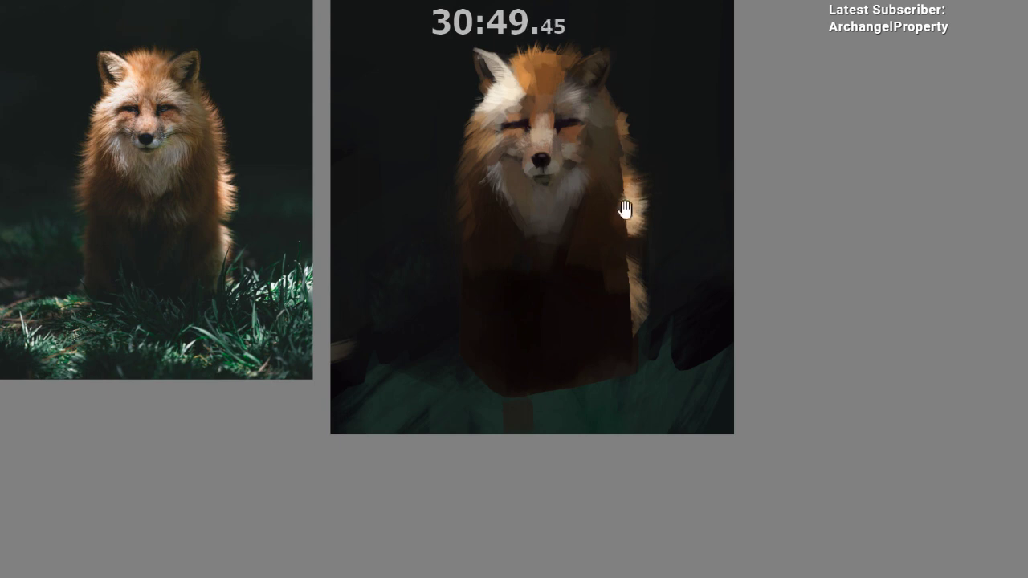
# - Choose another brush preset and paint spiky fur tufts along both outer edges of the fox's neck and shoulders
pyautogui.moveTo(610, 217); pyautogui.dragTo(587, 132)
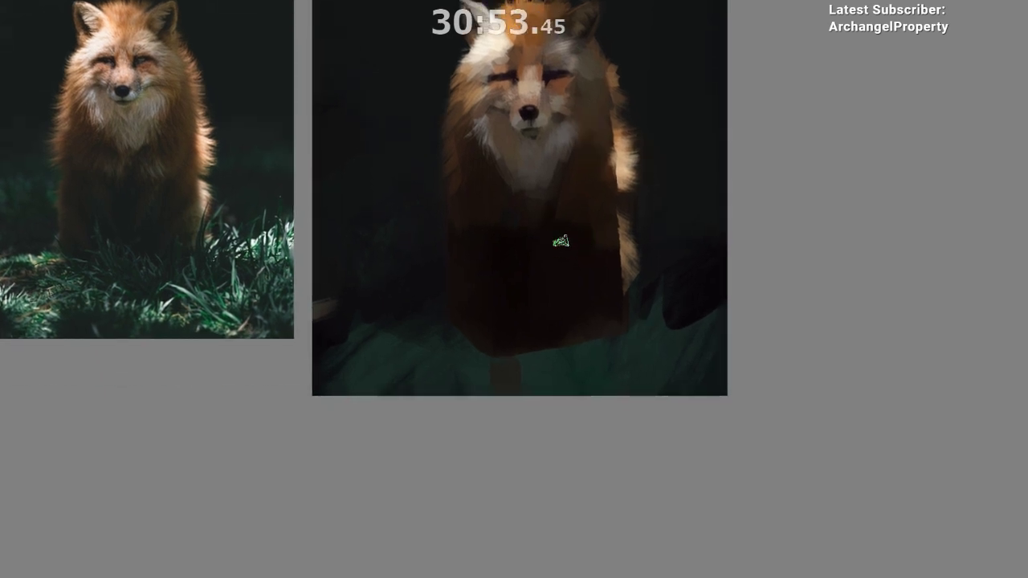
pyautogui.rightClick(558, 265)
pyautogui.click(651, 281)
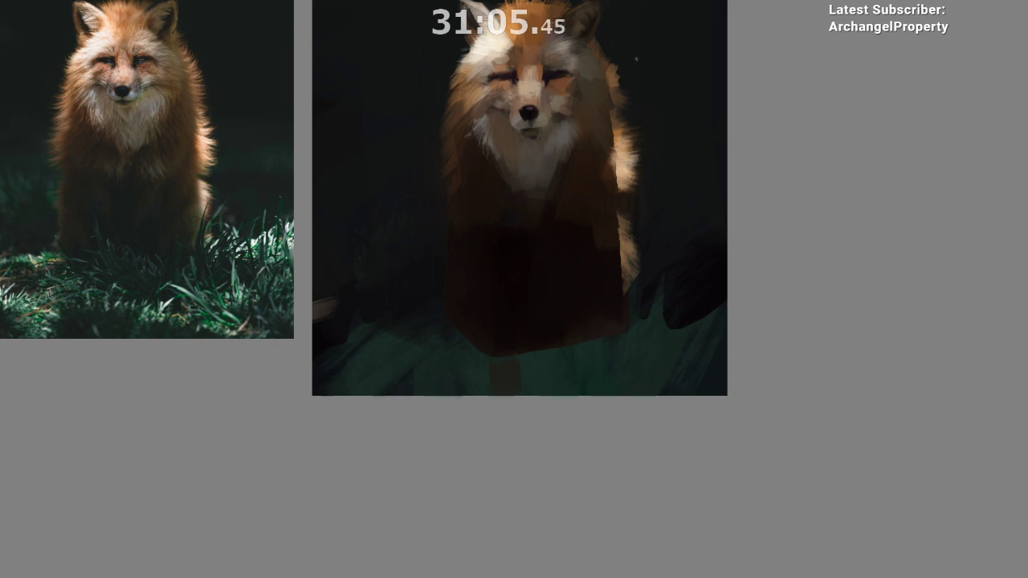
pyautogui.moveTo(632, 148); pyautogui.dragTo(653, 192)
pyautogui.moveTo(619, 232)
pyautogui.mouseDown()
pyautogui.moveTo(619, 252)
pyautogui.moveTo(586, 201)
pyautogui.moveTo(549, 199)
pyautogui.mouseUp()
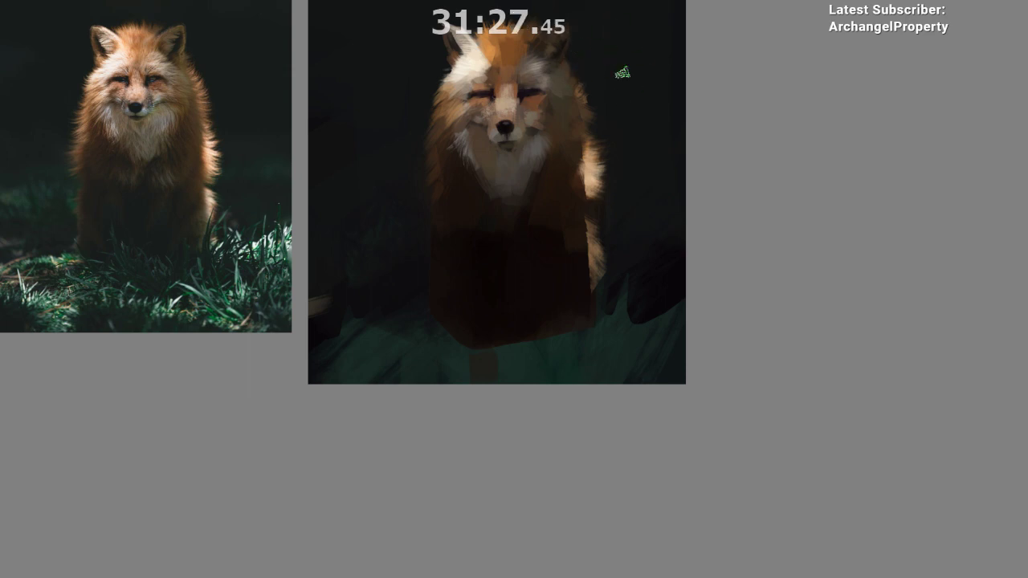
pyautogui.moveTo(572, 288); pyautogui.dragTo(595, 272)
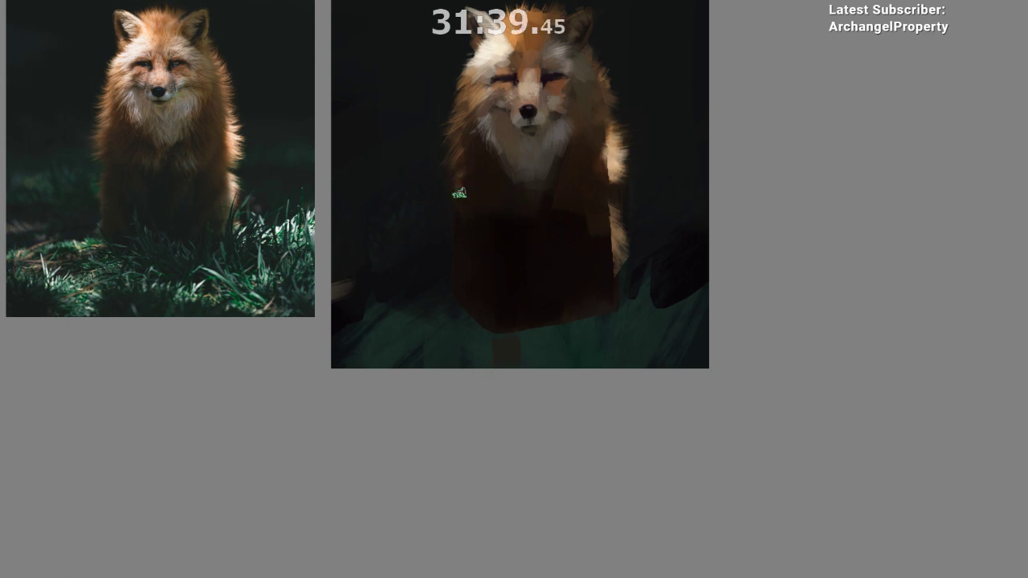
pyautogui.moveTo(540, 325); pyautogui.dragTo(553, 310)
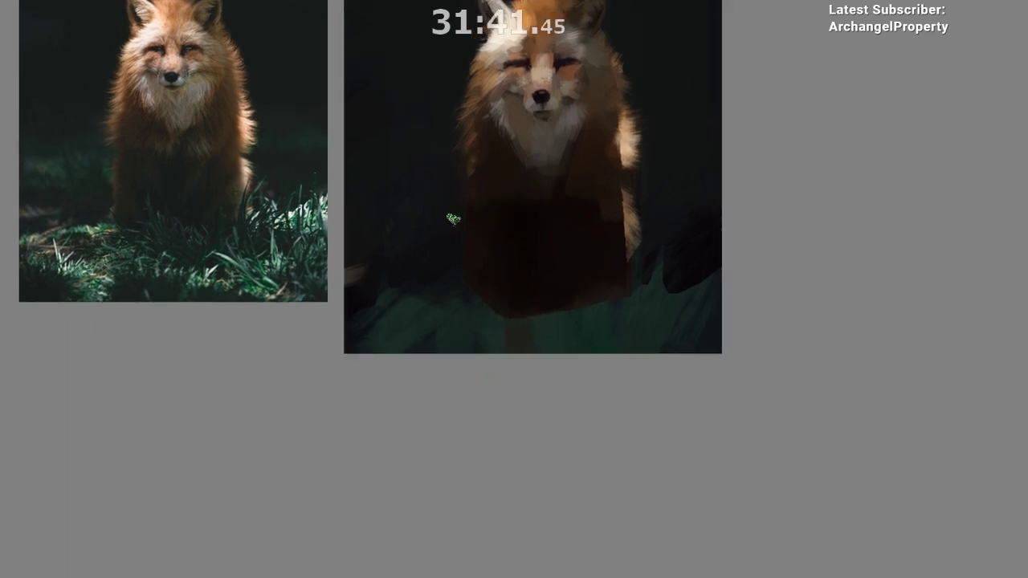
pyautogui.moveTo(528, 372); pyautogui.dragTo(528, 420)
pyautogui.moveTo(547, 346); pyautogui.dragTo(555, 271)
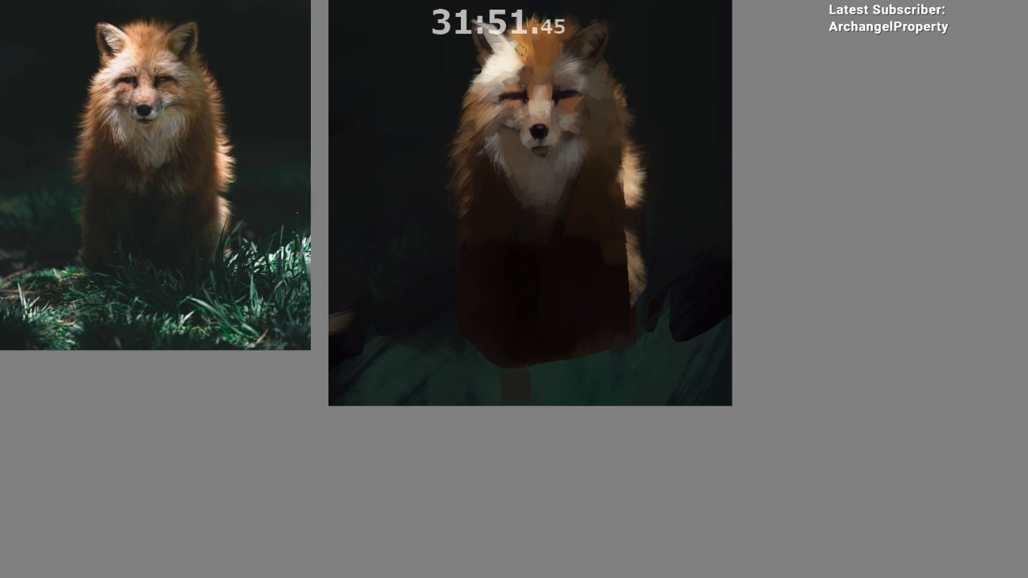
# - Refine the brightly lit ear's edge and inner shadow with sampled brown tones
pyautogui.moveTo(607, 85); pyautogui.dragTo(620, 152)
pyautogui.moveTo(616, 151)
pyautogui.mouseDown()
pyautogui.moveTo(591, 127)
pyautogui.moveTo(509, 113)
pyautogui.mouseUp()
pyautogui.keyDown('ctrl'); pyautogui.click(491, 94); pyautogui.keyUp('ctrl')
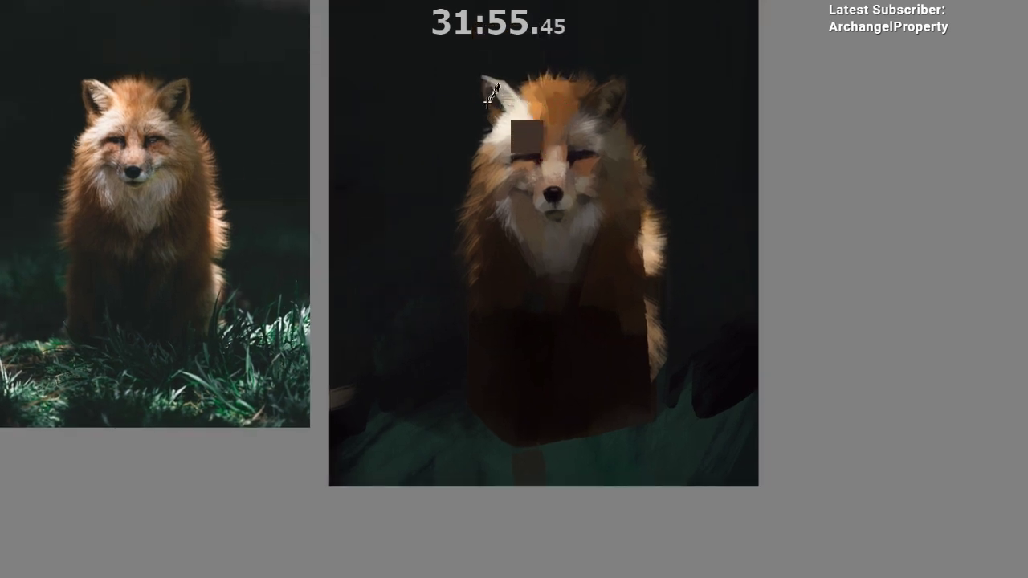
pyautogui.keyDown('alt'); pyautogui.click(497, 108); pyautogui.keyUp('alt')
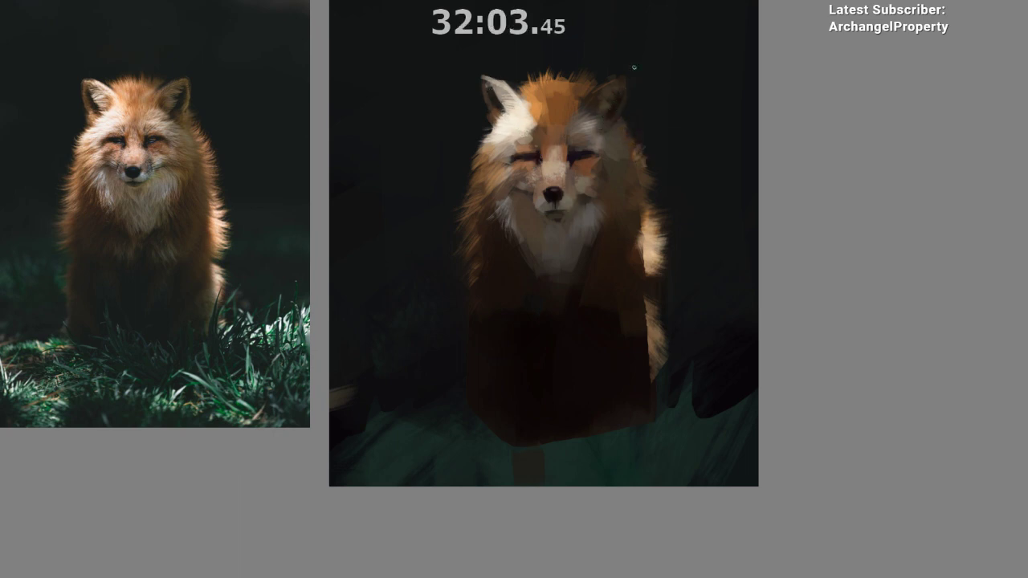
# - Break up the lower edge of the chest with soft fur tufts over the dark body, using sampled greys and browns
pyautogui.moveTo(633, 125); pyautogui.dragTo(646, 97)
pyautogui.moveTo(608, 270); pyautogui.dragTo(577, 223)
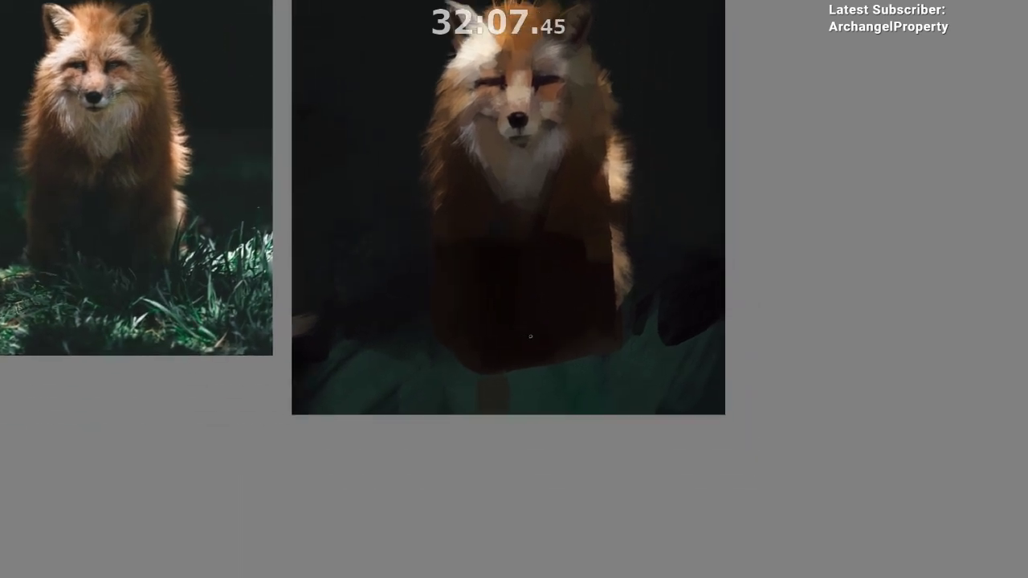
pyautogui.moveTo(506, 391); pyautogui.dragTo(533, 377)
pyautogui.keyDown('ctrl'); pyautogui.click(537, 199); pyautogui.keyUp('ctrl')
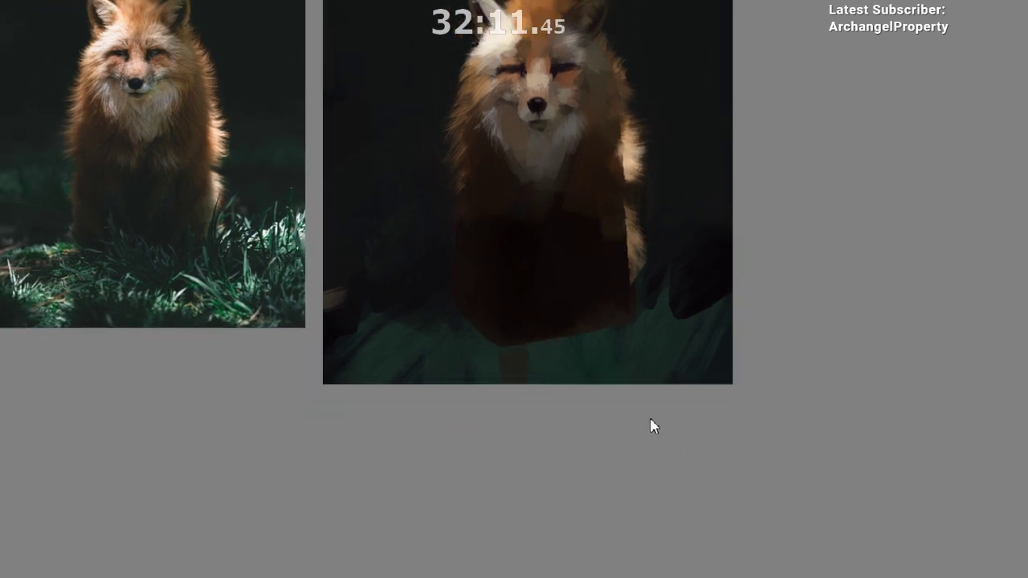
pyautogui.keyDown('ctrl'); pyautogui.click(486, 184); pyautogui.keyUp('ctrl')
pyautogui.keyDown('ctrl'); pyautogui.click(519, 188); pyautogui.keyUp('ctrl')
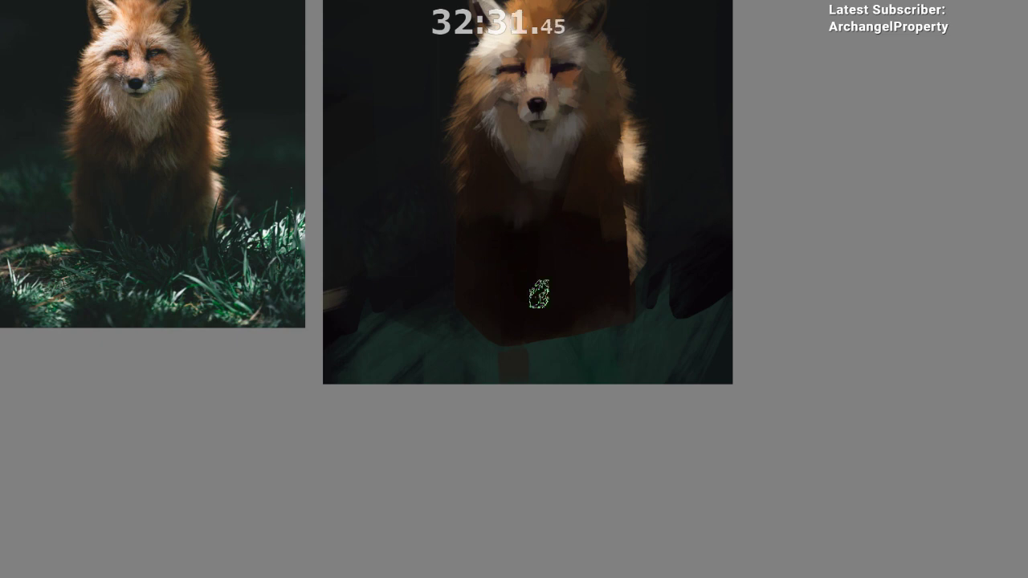
pyautogui.scroll(1, 535, 225)
pyautogui.moveTo(537, 222); pyautogui.dragTo(501, 213)
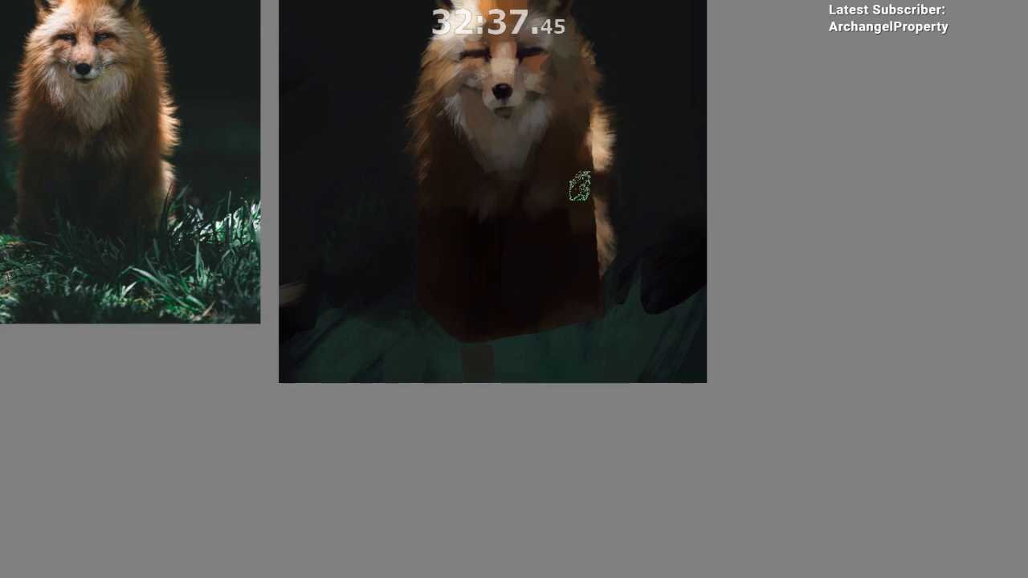
# - Extend the brown shoulder fur down the dark foreleg beside the brightly lit flank, using sampled brown tones
pyautogui.moveTo(562, 347); pyautogui.dragTo(567, 365)
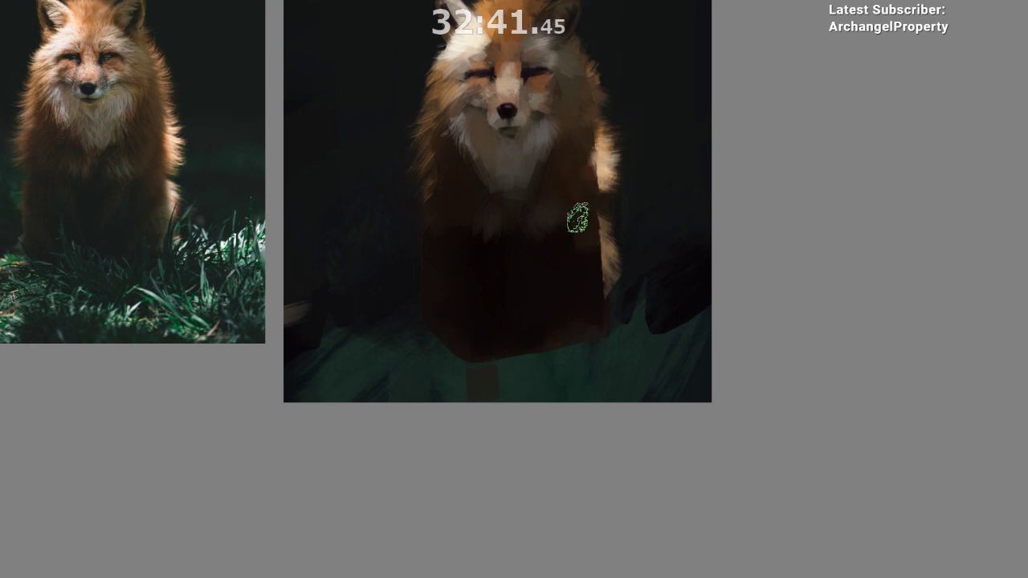
pyautogui.moveTo(588, 278); pyautogui.dragTo(630, 247)
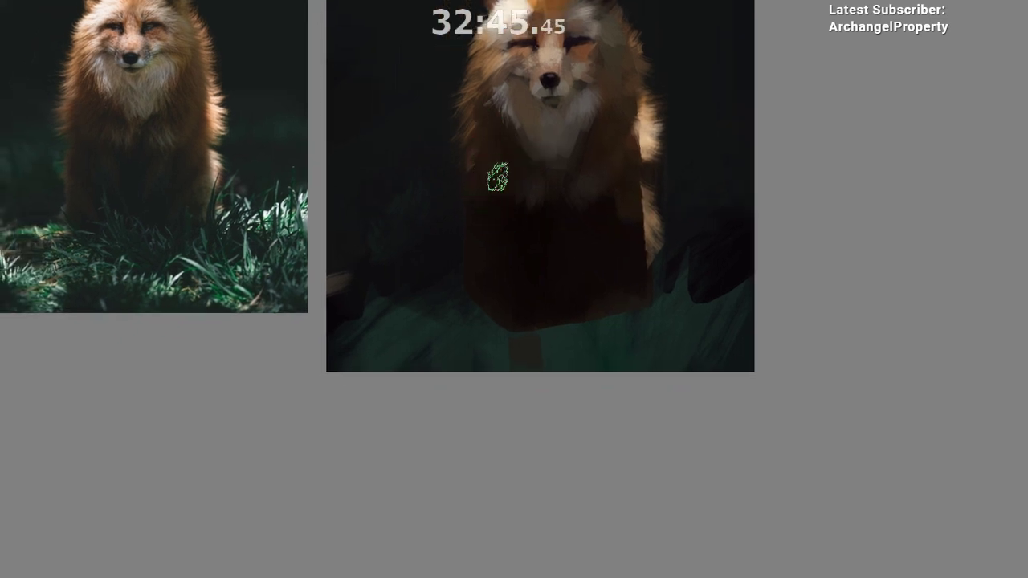
pyautogui.moveTo(551, 308); pyautogui.dragTo(554, 333)
pyautogui.moveTo(546, 385); pyautogui.dragTo(538, 312)
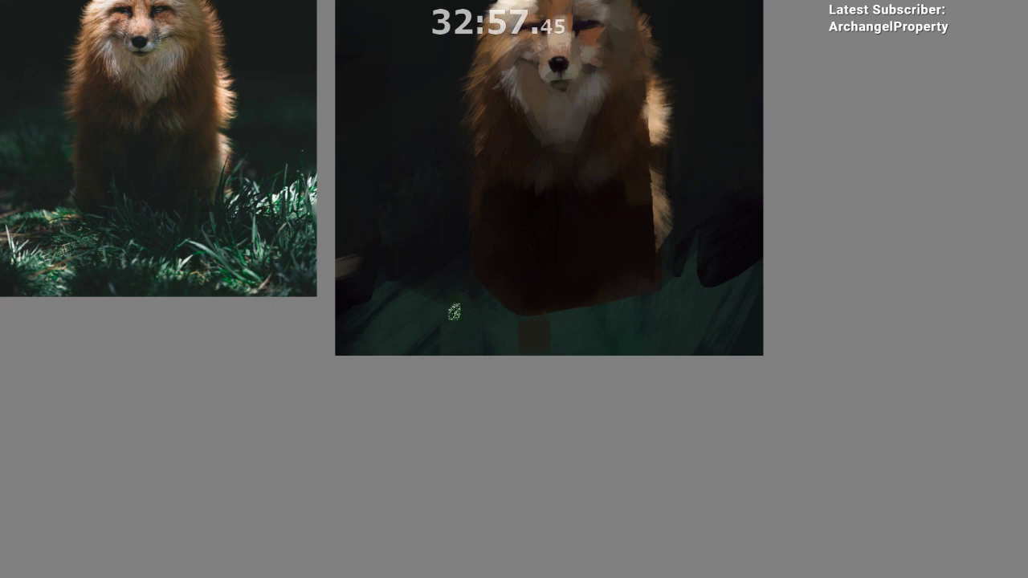
pyautogui.moveTo(460, 340)
pyautogui.mouseDown()
pyautogui.moveTo(423, 415)
pyautogui.moveTo(395, 431)
pyautogui.mouseUp()
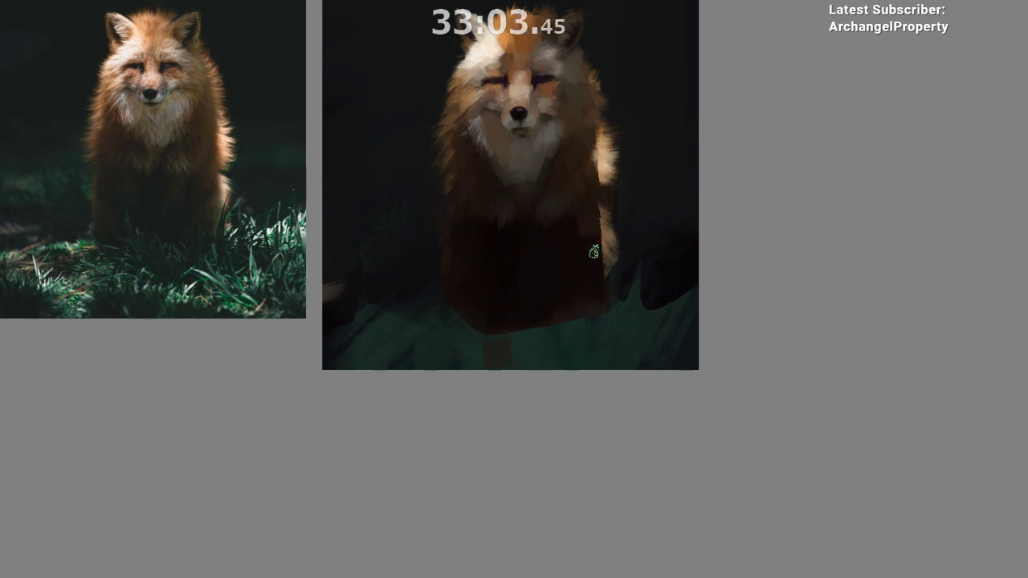
pyautogui.scroll(4, 613, 221)
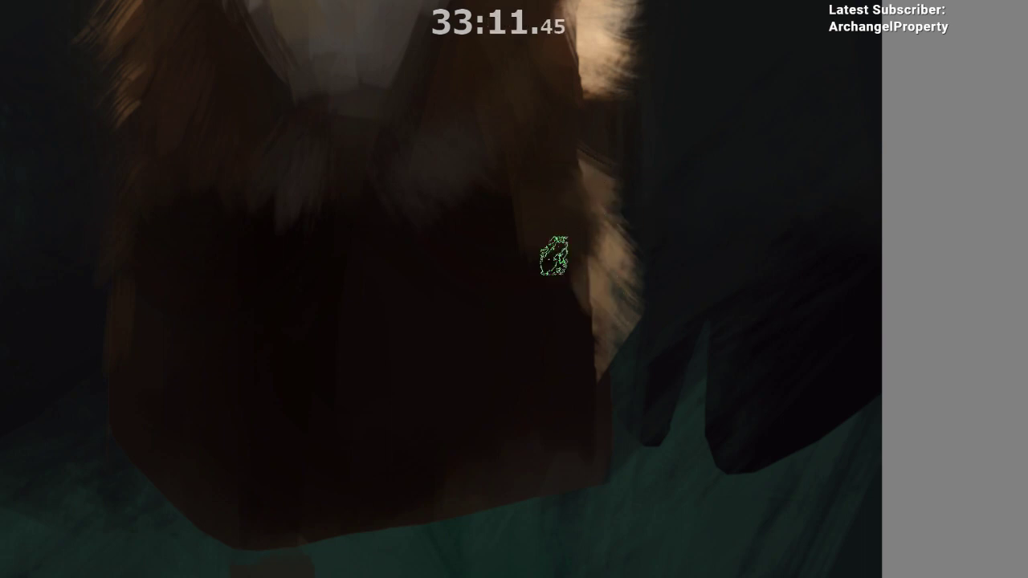
pyautogui.moveTo(586, 403); pyautogui.dragTo(576, 493)
pyautogui.keyDown('ctrl'); pyautogui.click(580, 300); pyautogui.keyUp('ctrl')
pyautogui.scroll(-1, 589, 415)
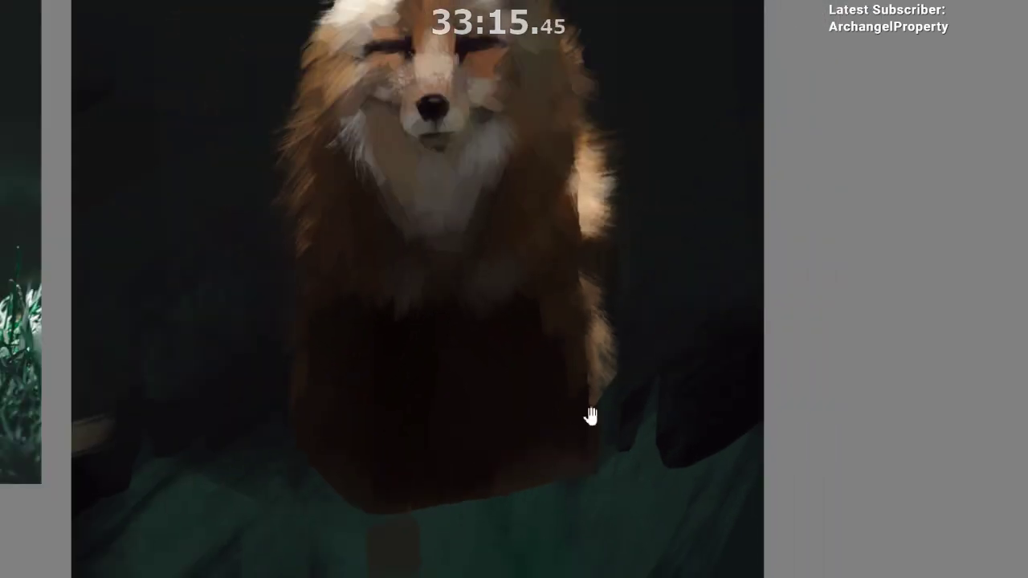
pyautogui.scroll(-1, 592, 294)
pyautogui.scroll(-1, 596, 250)
pyautogui.scroll(-1, 596, 250)
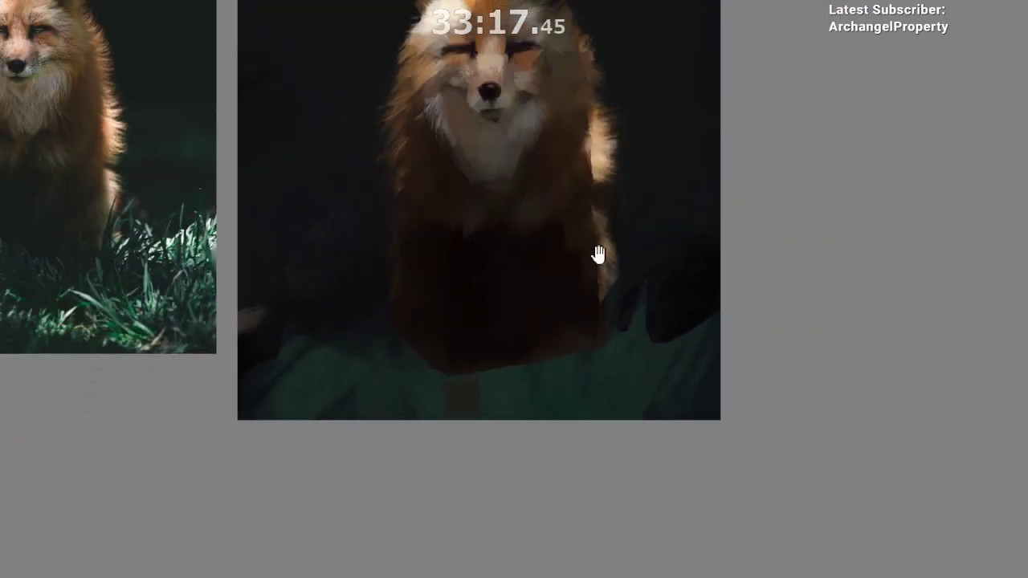
# - Touch up the top of the lower lit fur patch on the flank with sampled tones and undo the last stroke
pyautogui.keyDown('ctrl'); pyautogui.click(596, 207); pyautogui.keyUp('ctrl')
pyautogui.keyDown('ctrl'); pyautogui.click(601, 226); pyautogui.keyUp('ctrl')
pyautogui.moveTo(597, 218)
pyautogui.mouseDown()
pyautogui.moveTo(609, 226)
pyautogui.moveTo(600, 231)
pyautogui.mouseUp()
pyautogui.hotkey('ctrl', 'z')
# - Mirror the canvas view, choose the b)_Airbrush_Soft preset and soften the inner edge of the upper lit fur patch with a sampled tone
pyautogui.press('m')
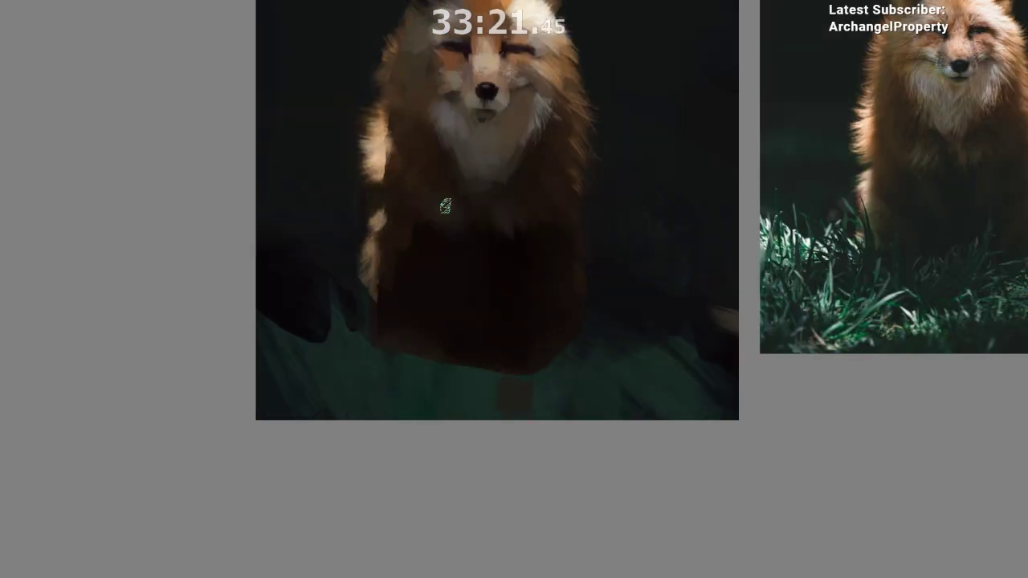
pyautogui.moveTo(356, 397); pyautogui.dragTo(339, 431)
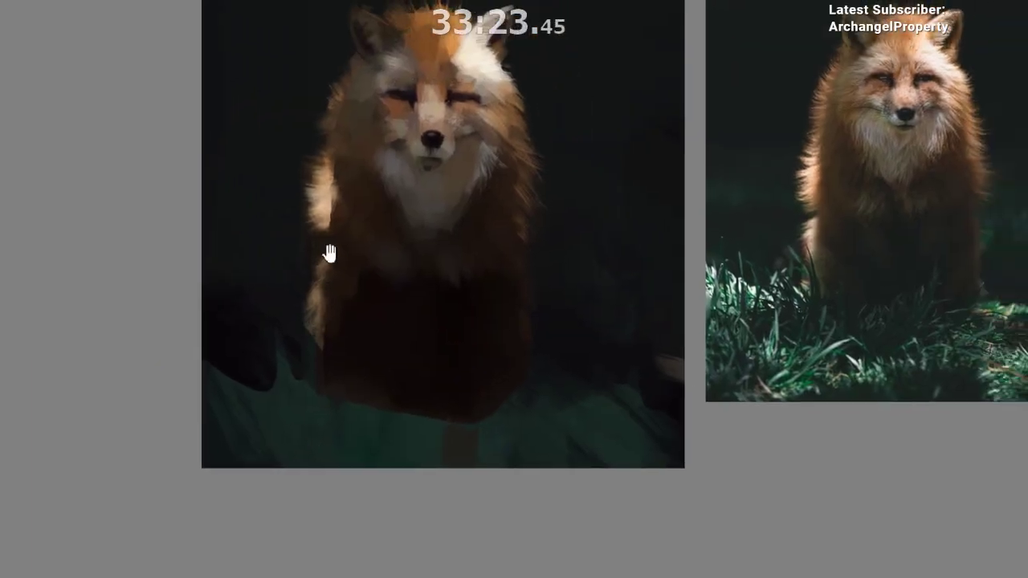
pyautogui.moveTo(312, 281)
pyautogui.mouseDown()
pyautogui.moveTo(195, 313)
pyautogui.moveTo(234, 289)
pyautogui.mouseUp()
pyautogui.rightClick(224, 339)
pyautogui.click(303, 446)
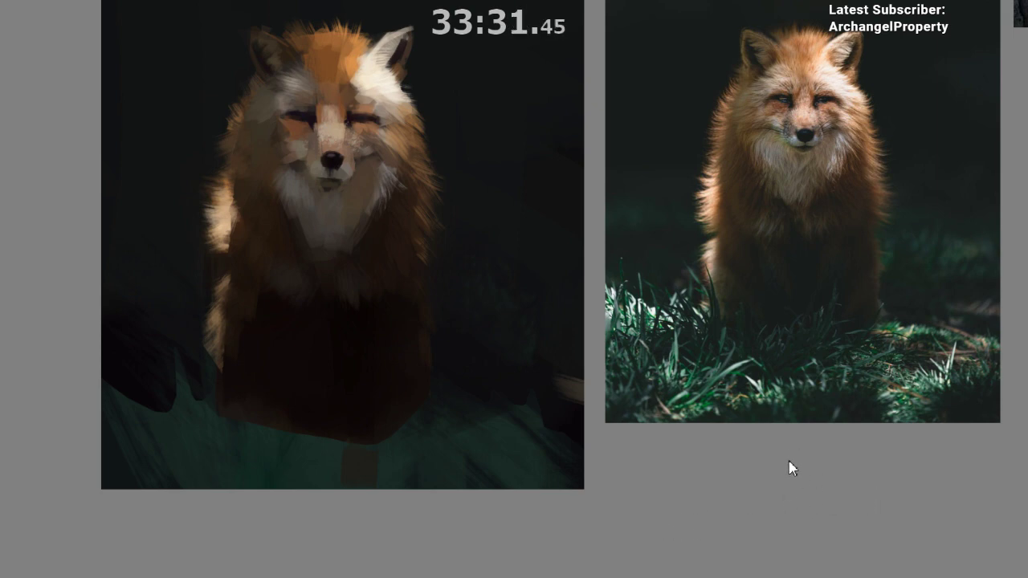
pyautogui.keyDown('shift'); pyautogui.moveTo(238, 233); pyautogui.dragTo(227, 245); pyautogui.keyUp('shift')
pyautogui.keyDown('ctrl'); pyautogui.click(233, 239); pyautogui.keyUp('ctrl')
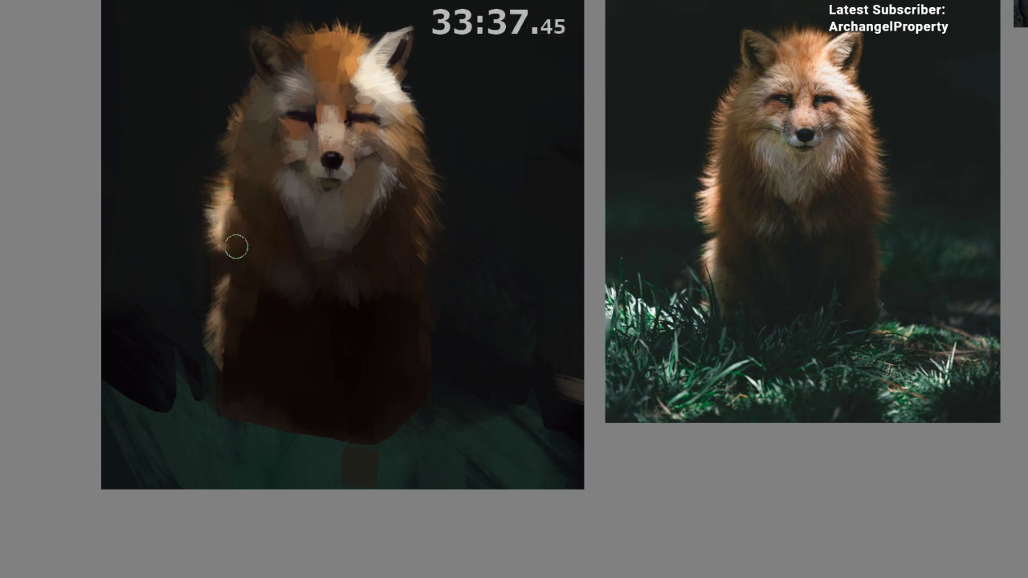
# - Restore the unmirrored view and blend both lit fur patches on the outer flank into the brown body with soft strokes
pyautogui.press('m')
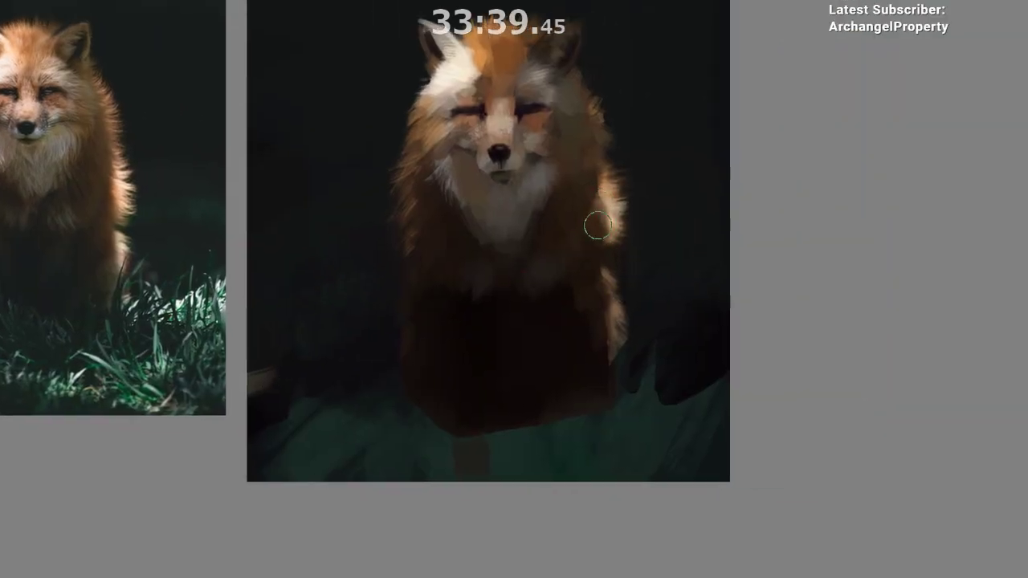
pyautogui.moveTo(607, 223); pyautogui.dragTo(614, 241)
pyautogui.moveTo(600, 206); pyautogui.dragTo(617, 240)
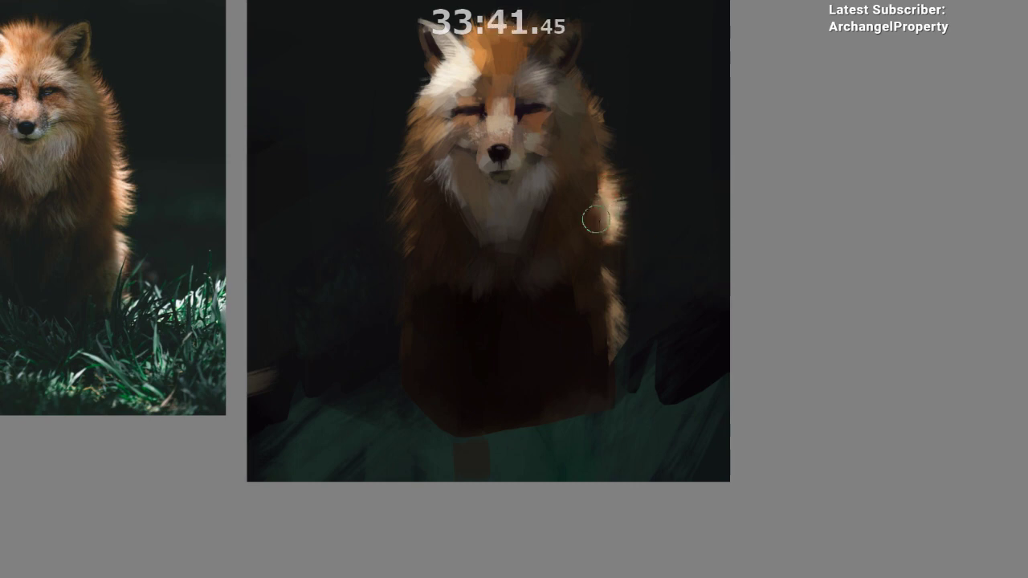
pyautogui.keyDown('ctrl'); pyautogui.click(597, 186); pyautogui.keyUp('ctrl')
pyautogui.moveTo(599, 190); pyautogui.dragTo(604, 210)
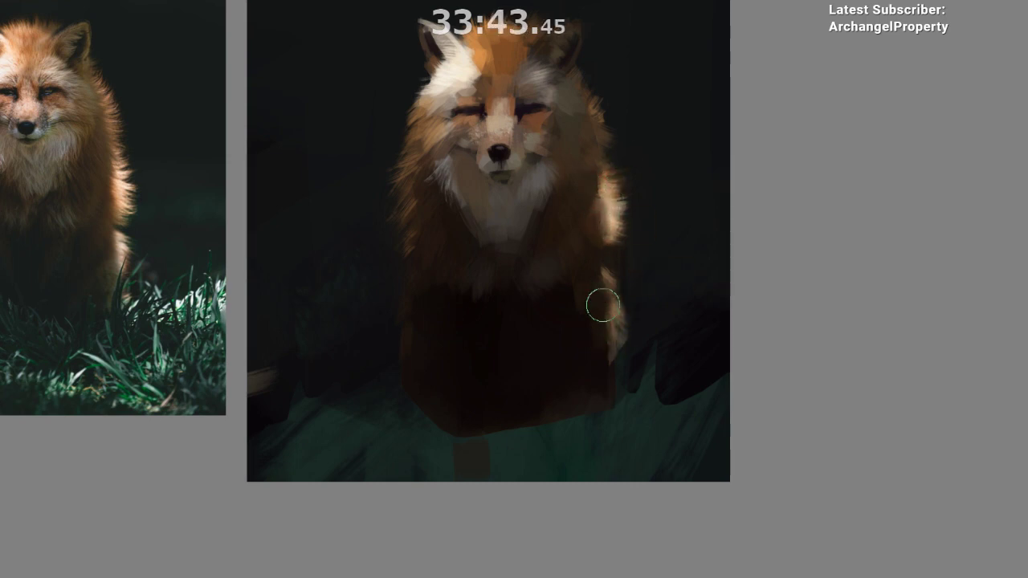
pyautogui.moveTo(615, 315); pyautogui.dragTo(615, 318)
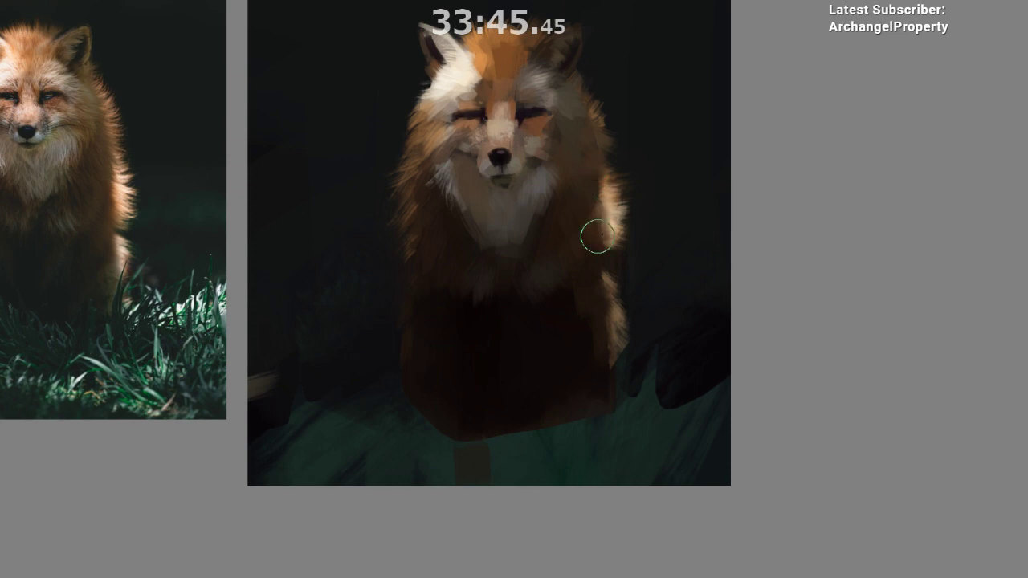
# - Switch to another brush preset and touch up the orange fur on the cheek below the fox's brightly lit eye
pyautogui.moveTo(544, 211)
pyautogui.mouseDown()
pyautogui.moveTo(571, 227)
pyautogui.moveTo(603, 195)
pyautogui.moveTo(630, 205)
pyautogui.mouseUp()
pyautogui.rightClick(550, 198)
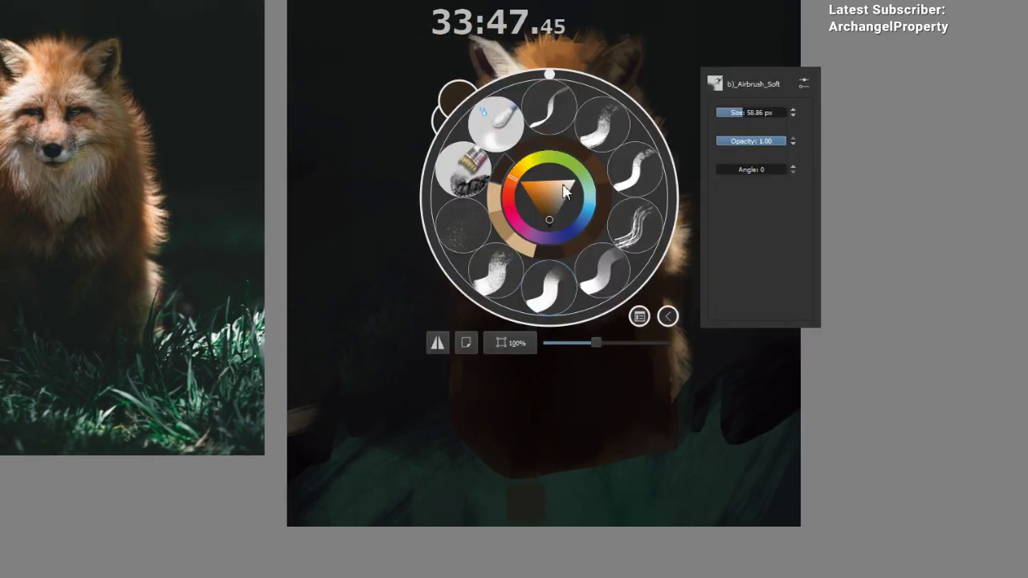
pyautogui.click(612, 180)
pyautogui.moveTo(541, 159); pyautogui.dragTo(541, 153)
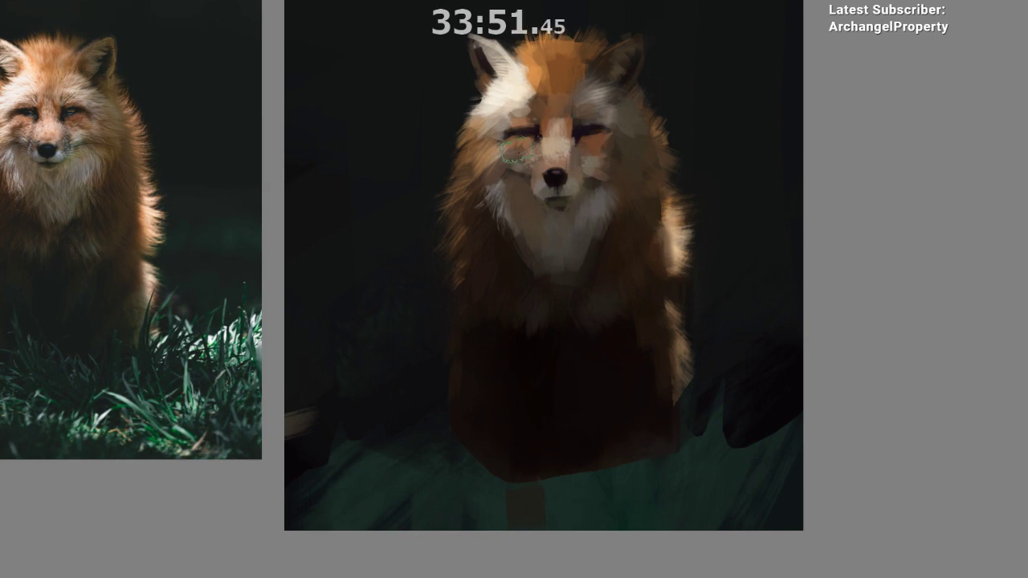
# - Soften the fur under the fox's sunlit-side eye and along the bridge of the nose with short strokes
pyautogui.moveTo(526, 153); pyautogui.dragTo(532, 141)
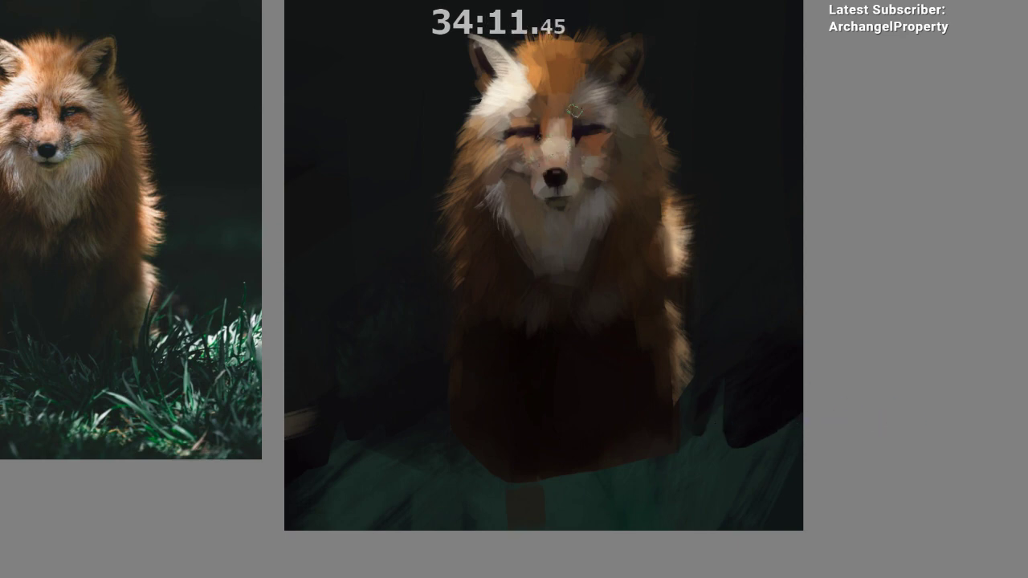
pyautogui.moveTo(544, 142); pyautogui.dragTo(553, 157)
pyautogui.moveTo(618, 279); pyautogui.dragTo(619, 285)
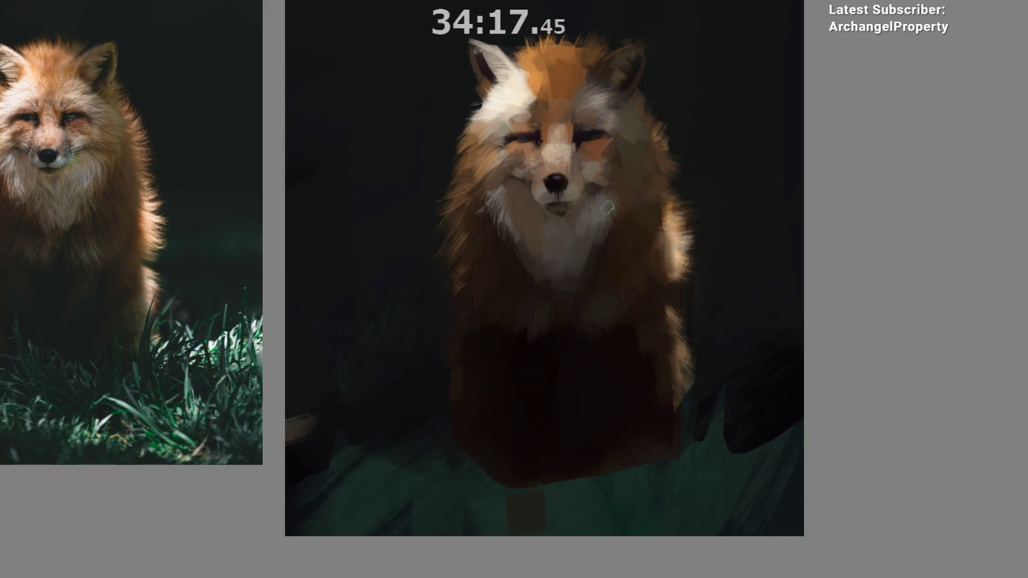
# - Paint pale fur strands along the sunlit-side edge of the white ruff using a sampled fur colour
pyautogui.moveTo(578, 276); pyautogui.dragTo(596, 265)
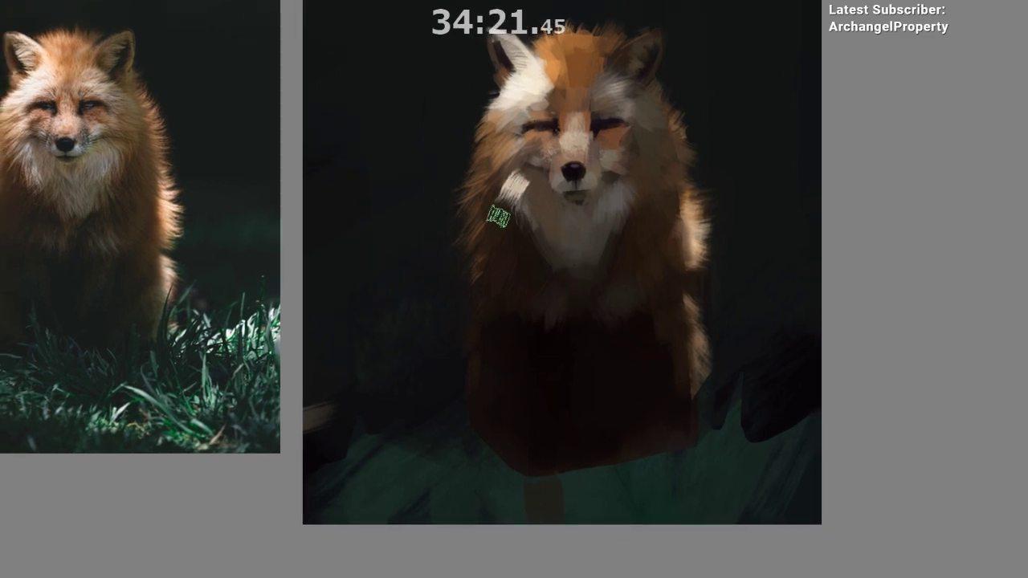
pyautogui.keyDown('ctrl'); pyautogui.click(509, 195); pyautogui.keyUp('ctrl')
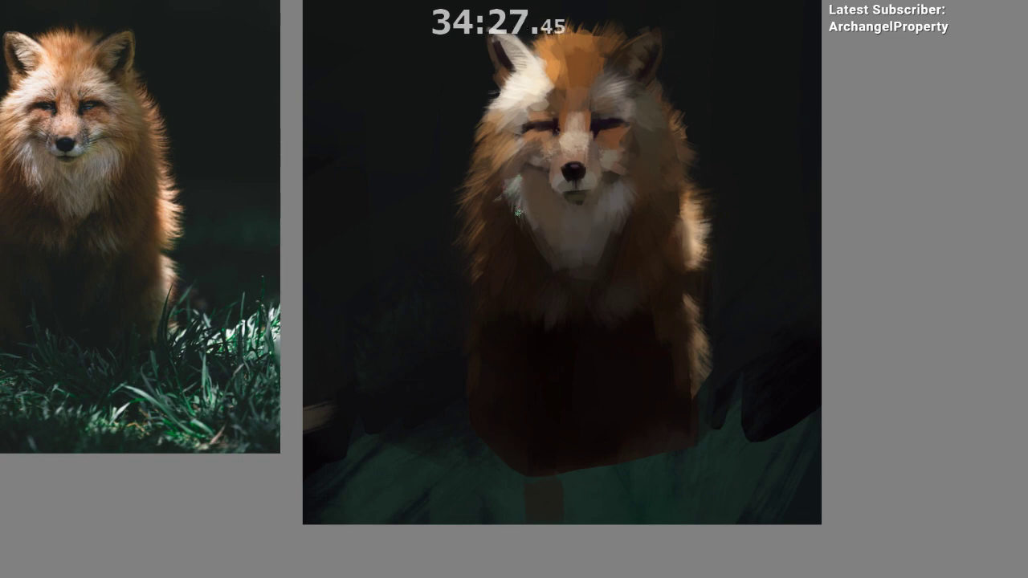
pyautogui.moveTo(519, 181); pyautogui.dragTo(506, 211)
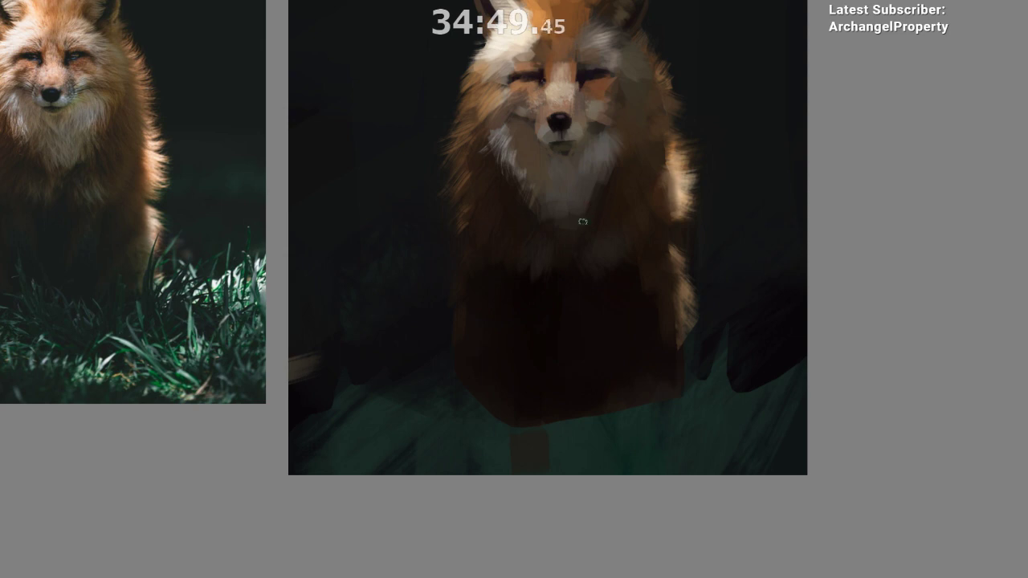
# - Blend the lower tip of the white chest fur into the brown chest with colours sampled from the painting
pyautogui.moveTo(576, 237); pyautogui.dragTo(592, 248)
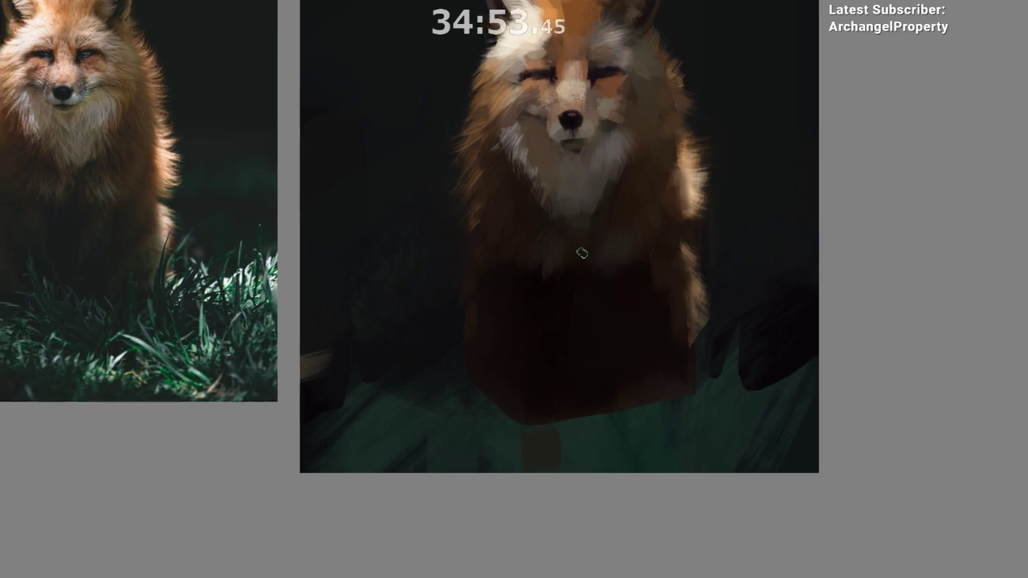
pyautogui.keyDown('ctrl'); pyautogui.click(578, 206); pyautogui.keyUp('ctrl')
pyautogui.keyDown('ctrl'); pyautogui.click(574, 225); pyautogui.keyUp('ctrl')
pyautogui.keyDown('ctrl'); pyautogui.click(631, 224); pyautogui.keyUp('ctrl')
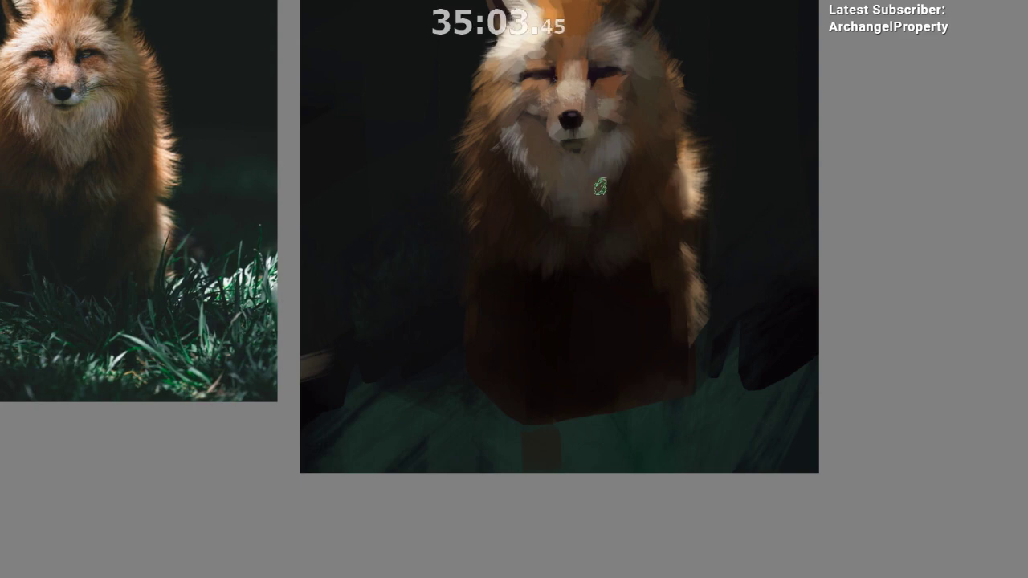
pyautogui.moveTo(550, 441); pyautogui.dragTo(539, 495)
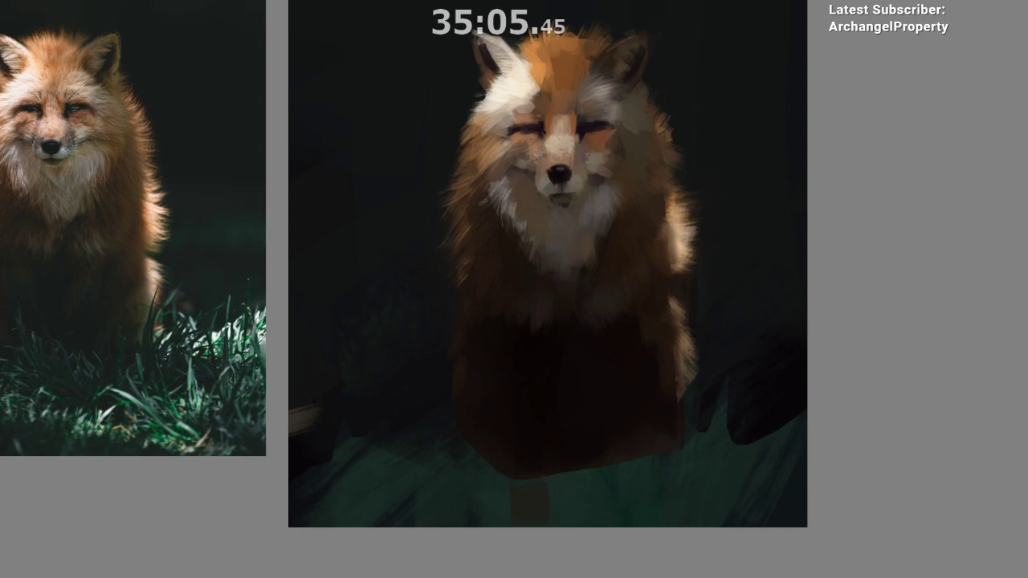
# - Move the fox reference photo over the canvas beside the painted face and frame both closely for comparison
pyautogui.keyDown('ctrl'); pyautogui.click(582, 138); pyautogui.keyUp('ctrl')
pyautogui.moveTo(575, 186); pyautogui.dragTo(537, 175)
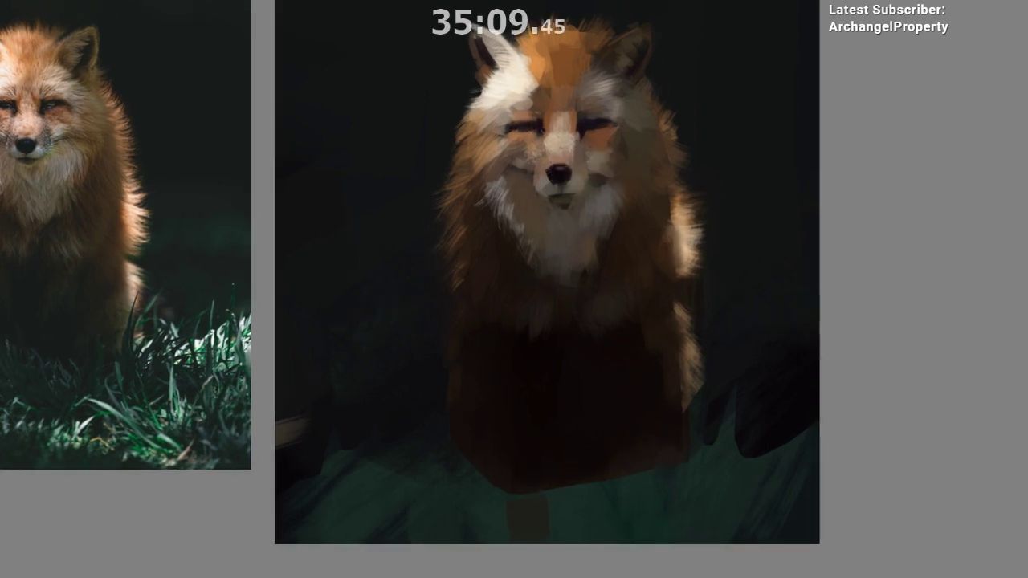
pyautogui.moveTo(172, 271); pyautogui.dragTo(418, 314)
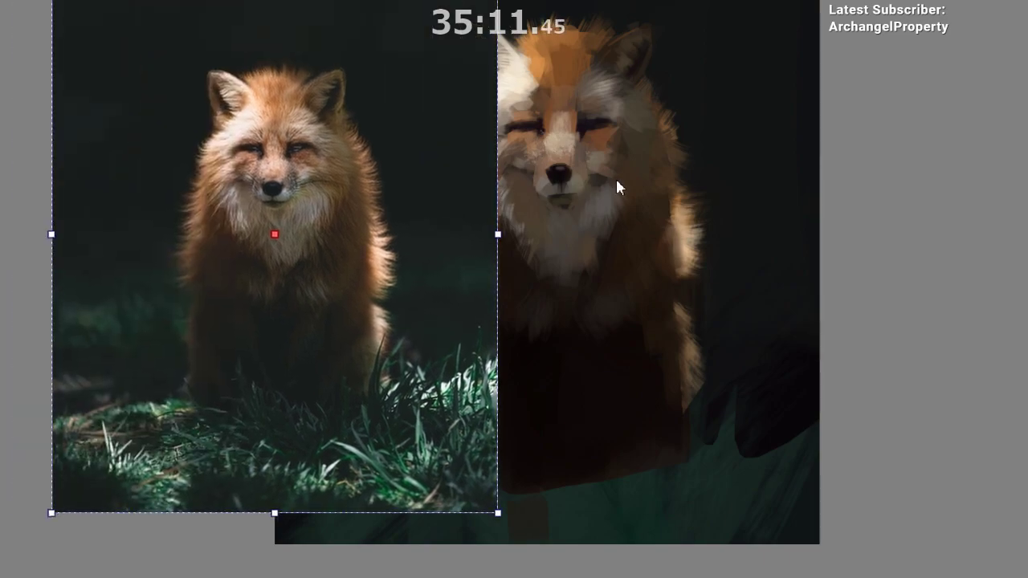
pyautogui.moveTo(574, 160); pyautogui.dragTo(462, 249)
pyautogui.click(349, 343)
pyautogui.moveTo(384, 344); pyautogui.dragTo(478, 323)
pyautogui.moveTo(587, 275); pyautogui.dragTo(682, 246)
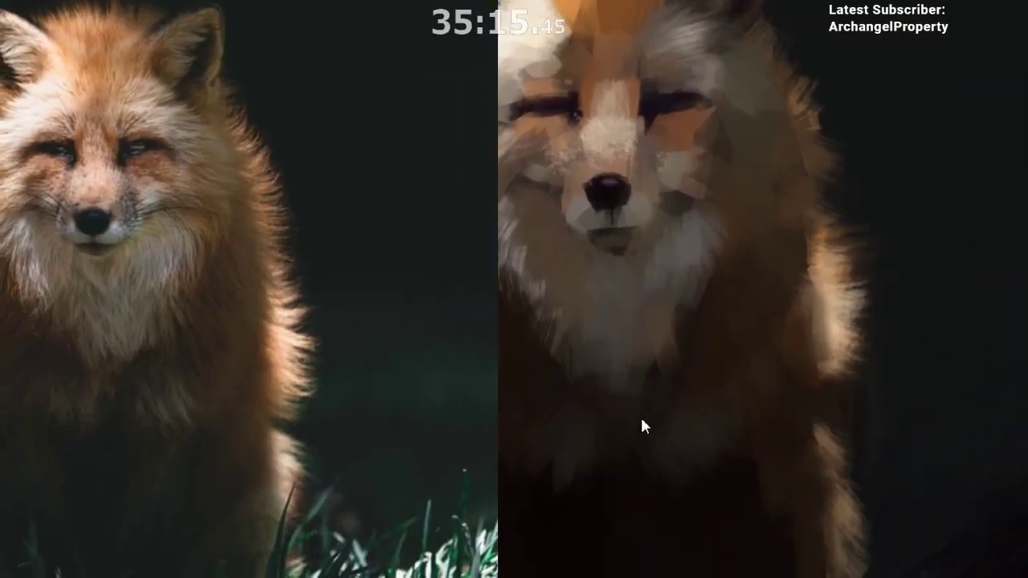
# - Paint a thin light glint inside the dark eye on the shaded side of the face, undoing a stray stroke
pyautogui.moveTo(656, 99); pyautogui.dragTo(682, 98)
pyautogui.moveTo(691, 107); pyautogui.dragTo(662, 118)
pyautogui.moveTo(671, 103); pyautogui.dragTo(679, 103)
pyautogui.hotkey('ctrl', 'z')
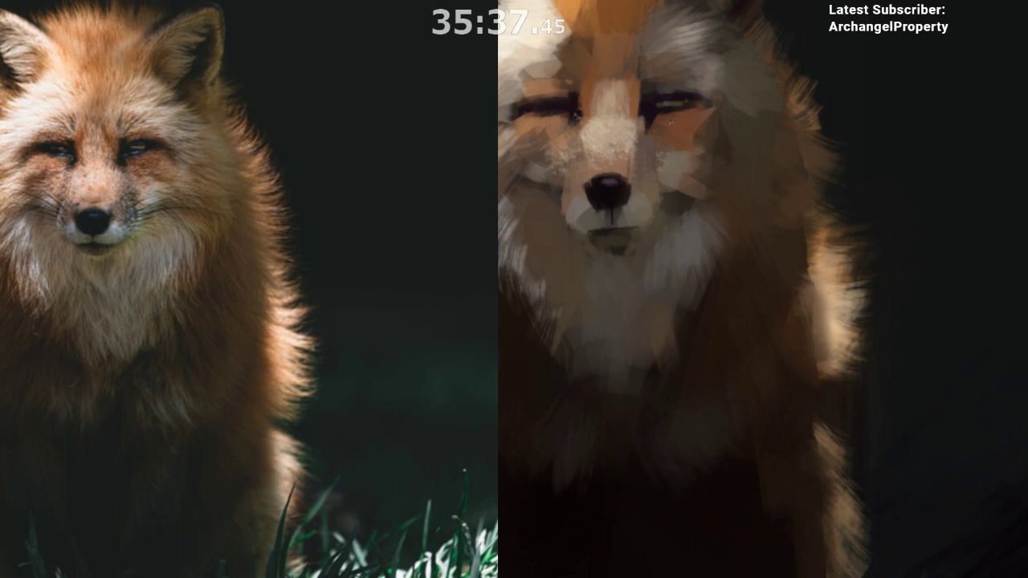
pyautogui.moveTo(657, 102); pyautogui.dragTo(665, 104)
# - Shift the reference photo away from the painted fox so that it uncovers the whole face
pyautogui.keyDown('alt'); pyautogui.click(653, 159); pyautogui.keyUp('alt')
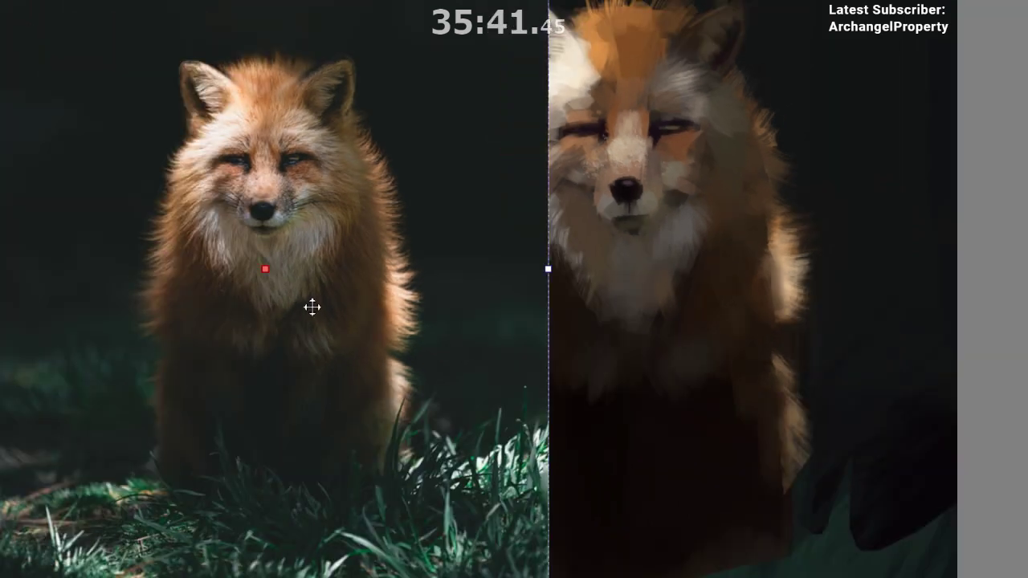
pyautogui.moveTo(312, 305); pyautogui.dragTo(252, 305)
pyautogui.moveTo(321, 317); pyautogui.dragTo(289, 317)
pyautogui.press('Return')
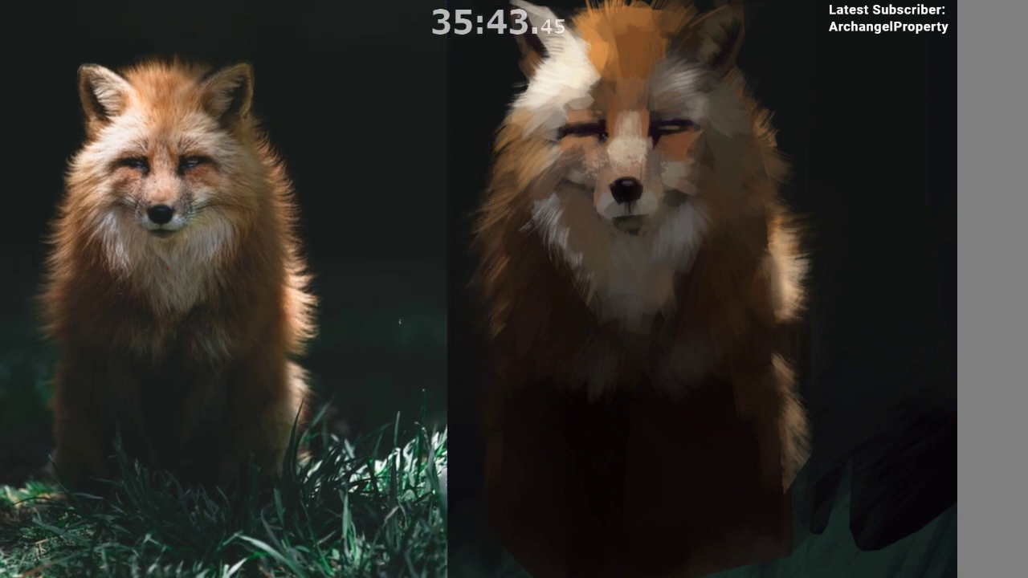
# - Paint pale brow fur above the shaded-side eye using colours sampled from the face
pyautogui.moveTo(649, 191); pyautogui.dragTo(659, 160)
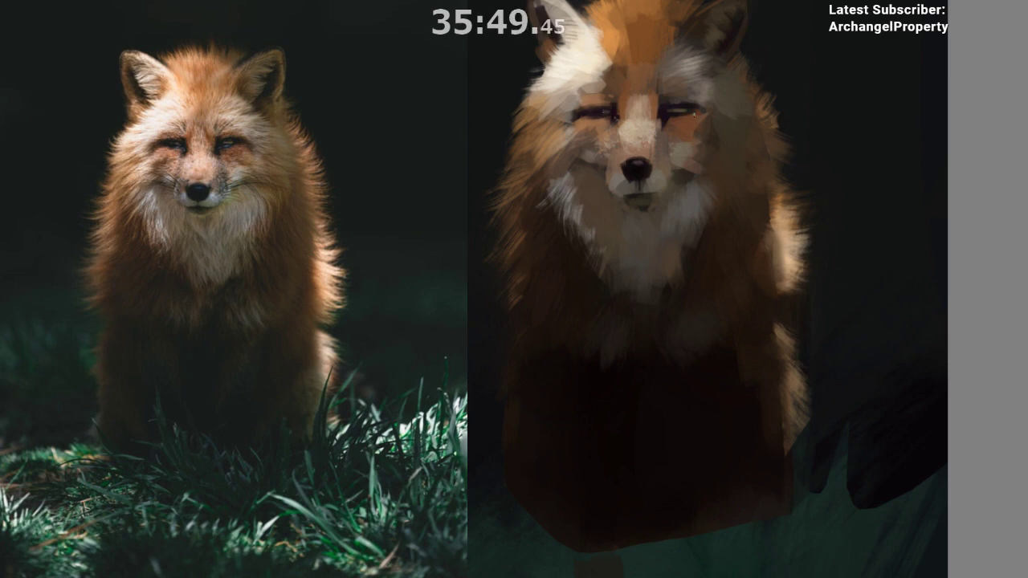
pyautogui.keyDown('ctrl'); pyautogui.click(673, 124); pyautogui.keyUp('ctrl')
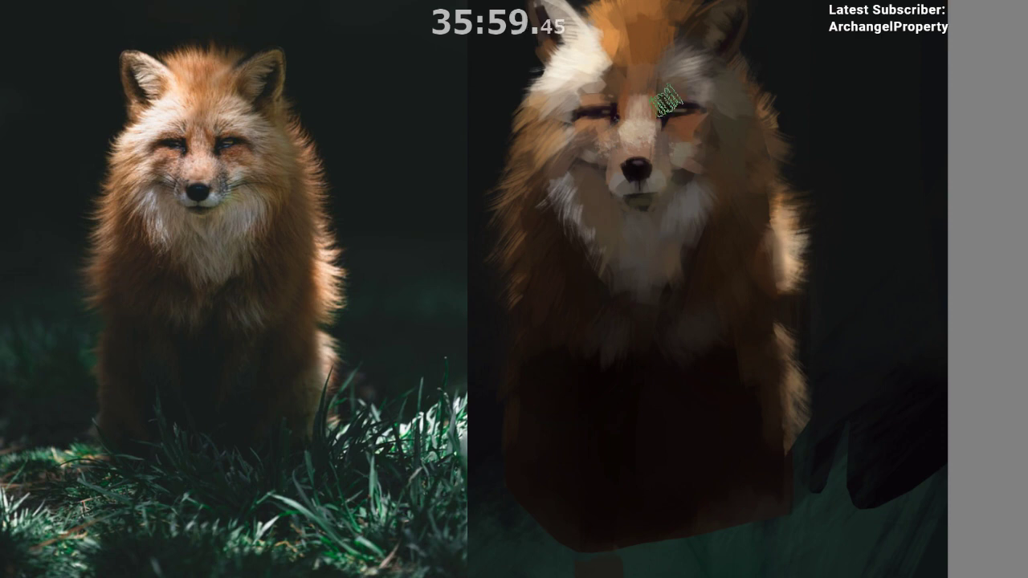
pyautogui.moveTo(669, 81); pyautogui.dragTo(677, 78)
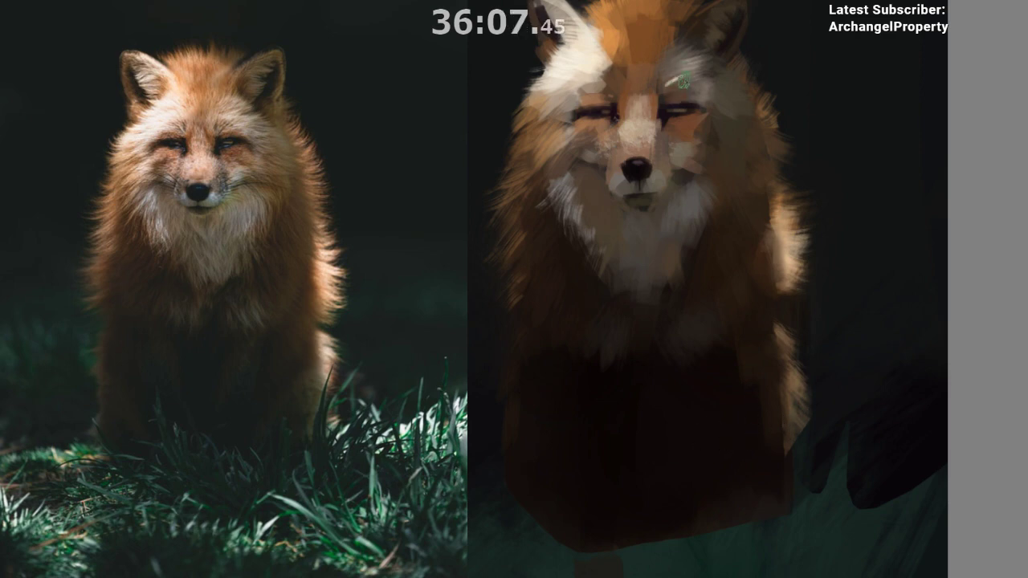
pyautogui.moveTo(672, 78); pyautogui.dragTo(699, 69)
pyautogui.keyDown('ctrl'); pyautogui.click(681, 66); pyautogui.keyUp('ctrl')
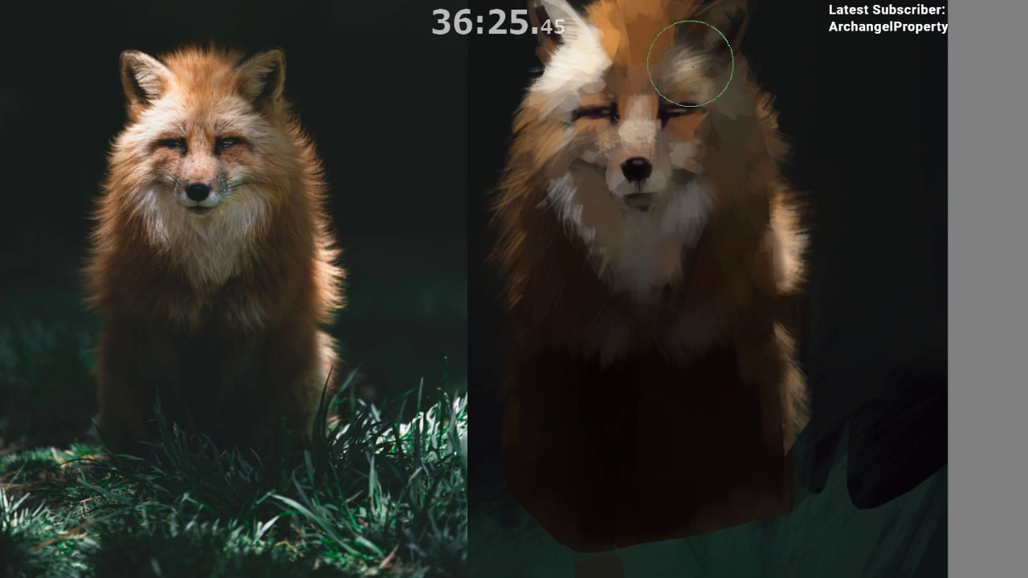
# - Switch to a different brush and touch up the muzzle beside the nose with sampled colours, undoing the last stroke
pyautogui.moveTo(610, 217); pyautogui.dragTo(569, 193)
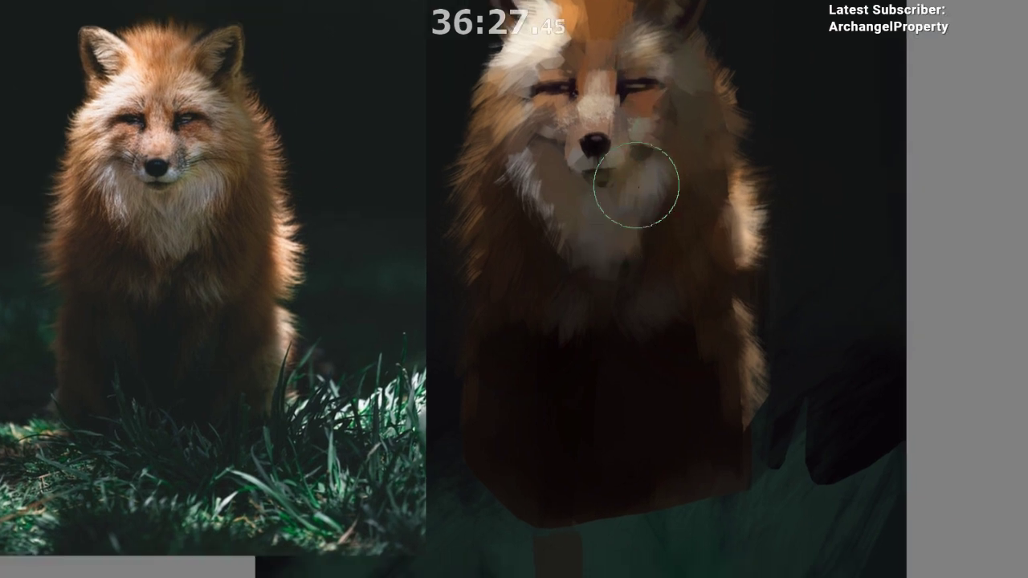
pyautogui.moveTo(570, 331); pyautogui.dragTo(565, 369)
pyautogui.moveTo(602, 215); pyautogui.dragTo(592, 176)
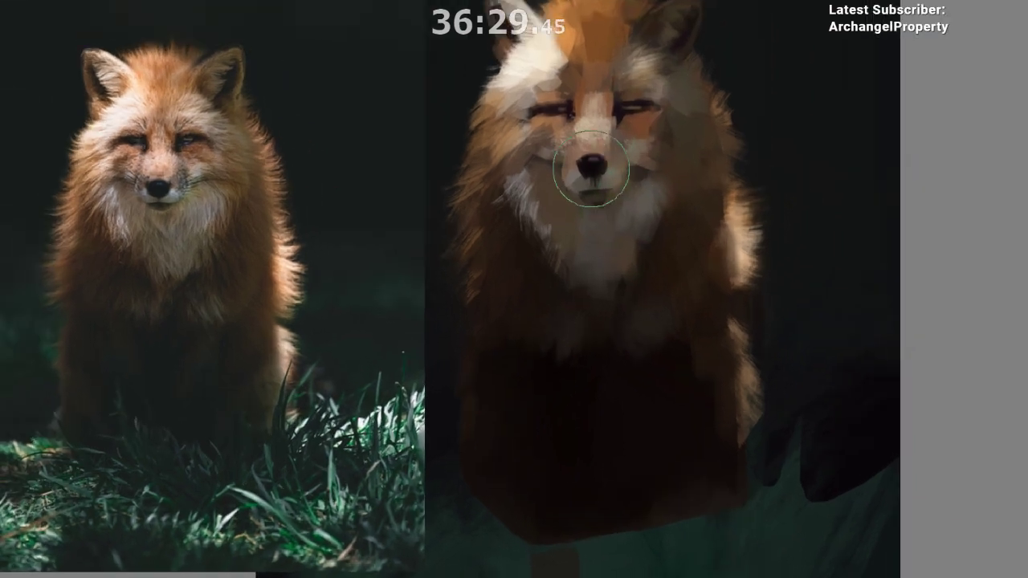
pyautogui.rightClick(564, 195)
pyautogui.click(616, 265)
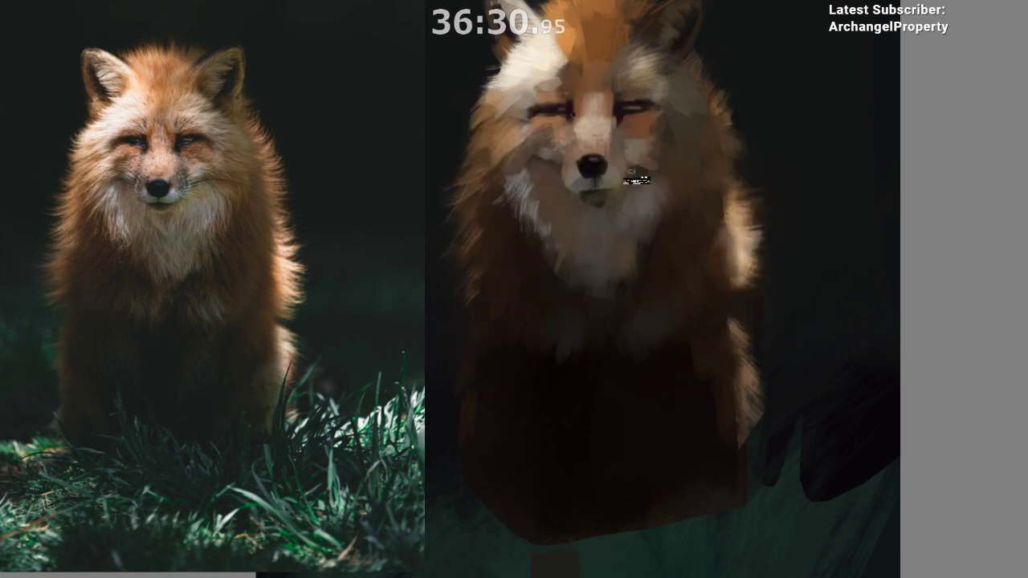
pyautogui.keyDown('ctrl'); pyautogui.click(594, 135); pyautogui.keyUp('ctrl')
pyautogui.keyDown('ctrl'); pyautogui.click(593, 150); pyautogui.keyUp('ctrl')
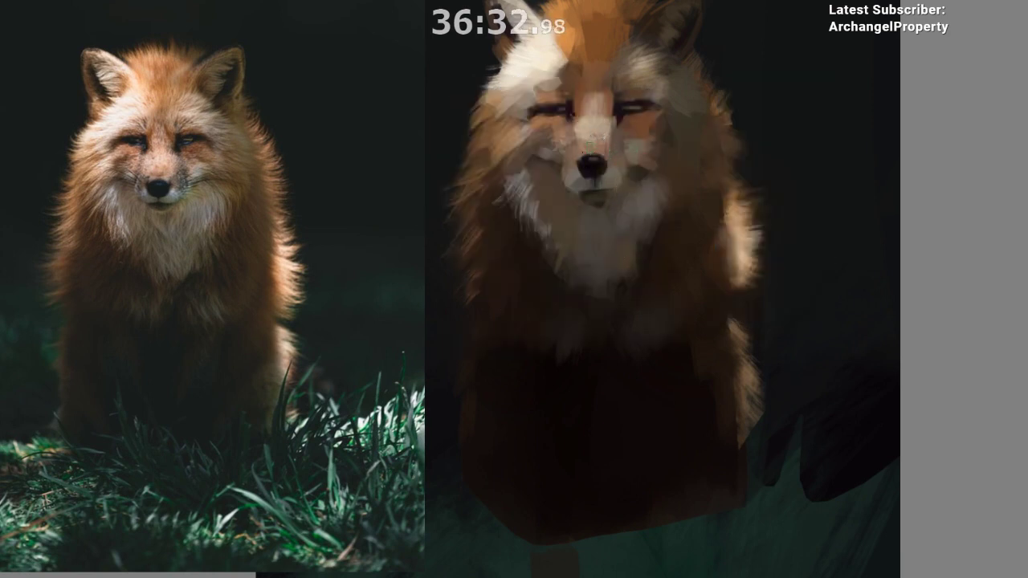
pyautogui.keyDown('ctrl'); pyautogui.click(619, 160); pyautogui.keyUp('ctrl')
pyautogui.hotkey('ctrl', 'z')
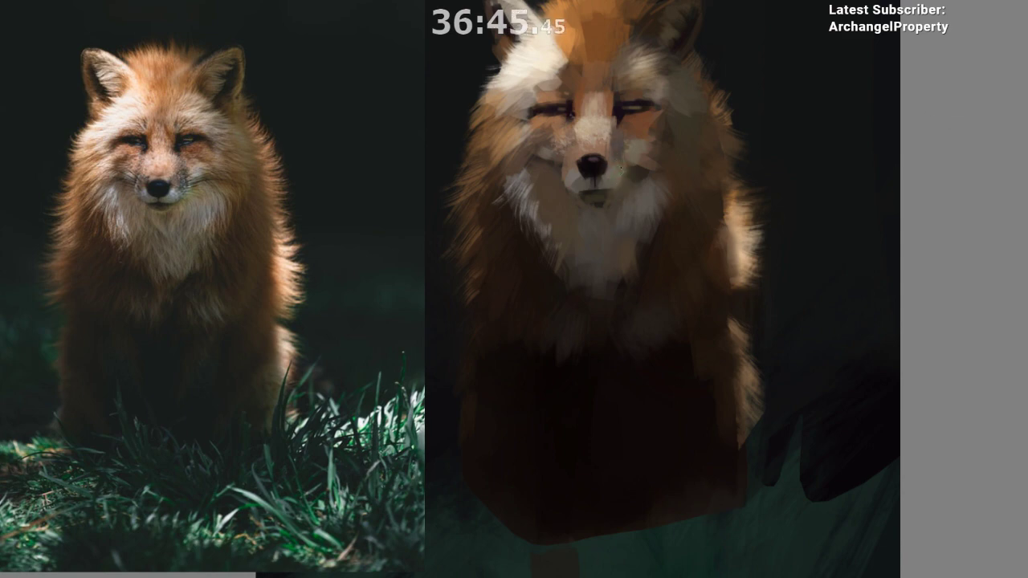
# - Check the face in a mirrored canvas view, restore the orientation, and refine the lower lip beneath the nose
pyautogui.press('m')
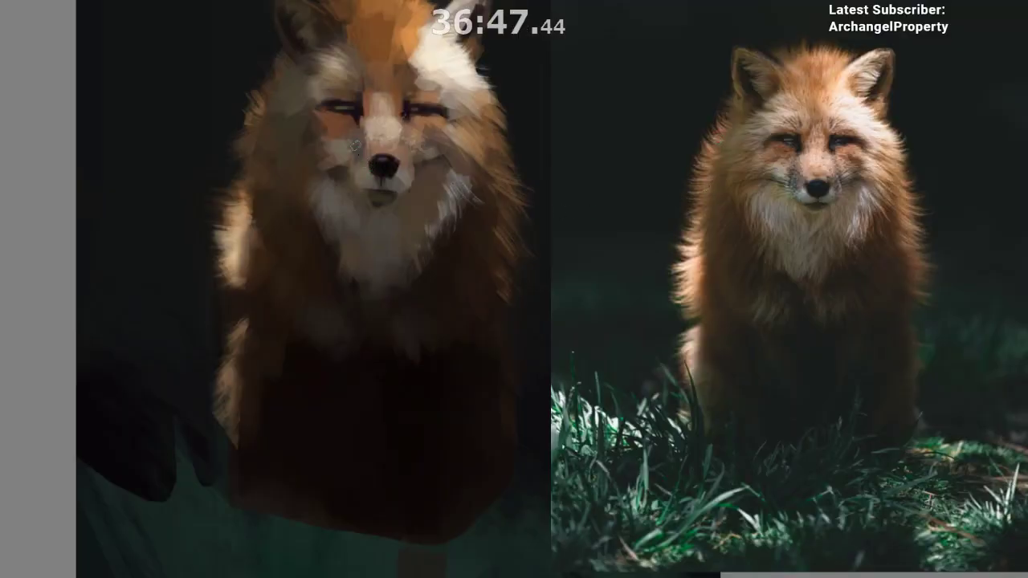
pyautogui.press('m')
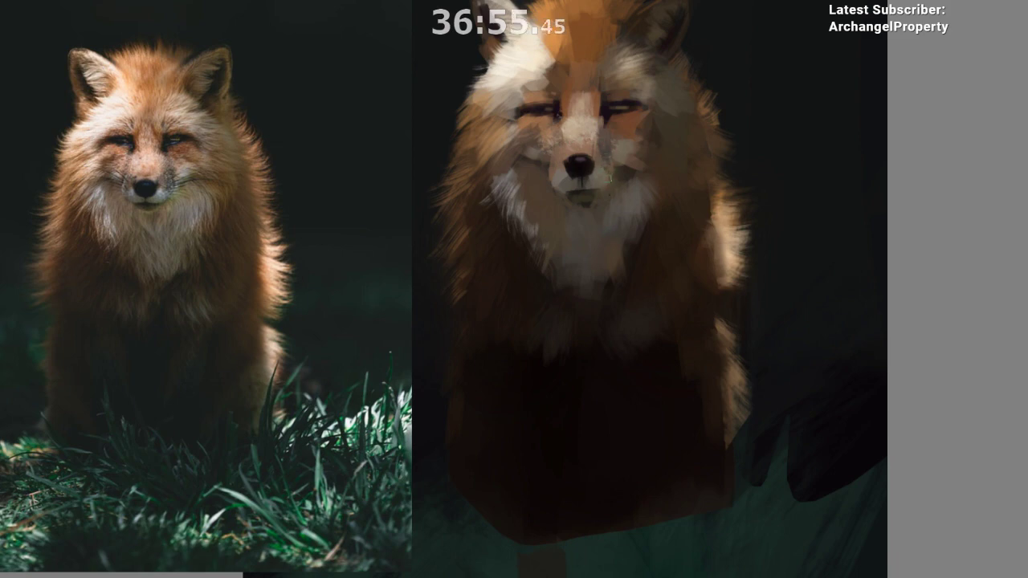
pyautogui.moveTo(592, 248); pyautogui.dragTo(592, 244)
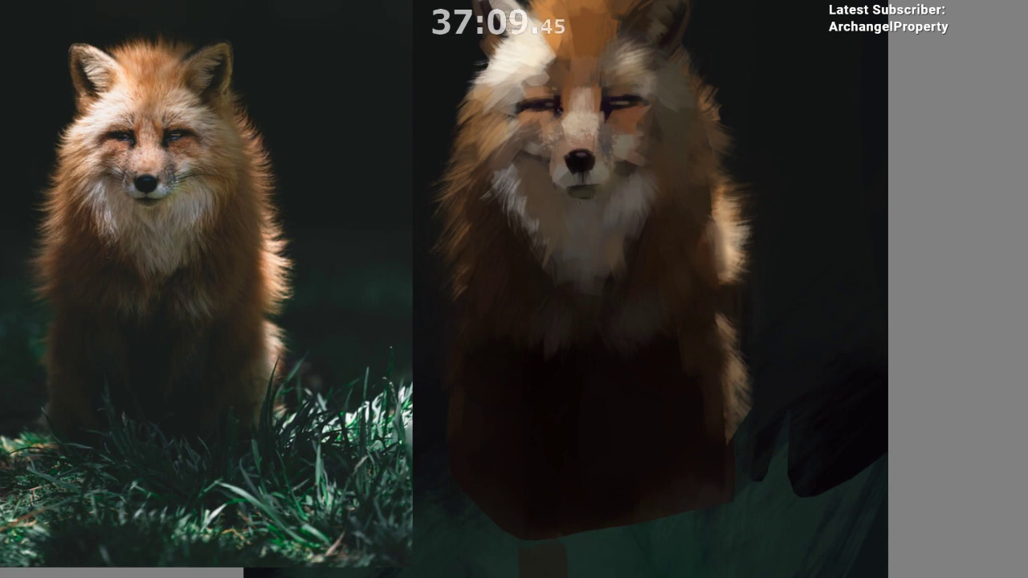
pyautogui.moveTo(572, 193); pyautogui.dragTo(593, 196)
# - Refine the shaded-side eye and the orange fur beneath it using colours sampled around the eye
pyautogui.keyDown('ctrl'); pyautogui.click(617, 118); pyautogui.keyUp('ctrl')
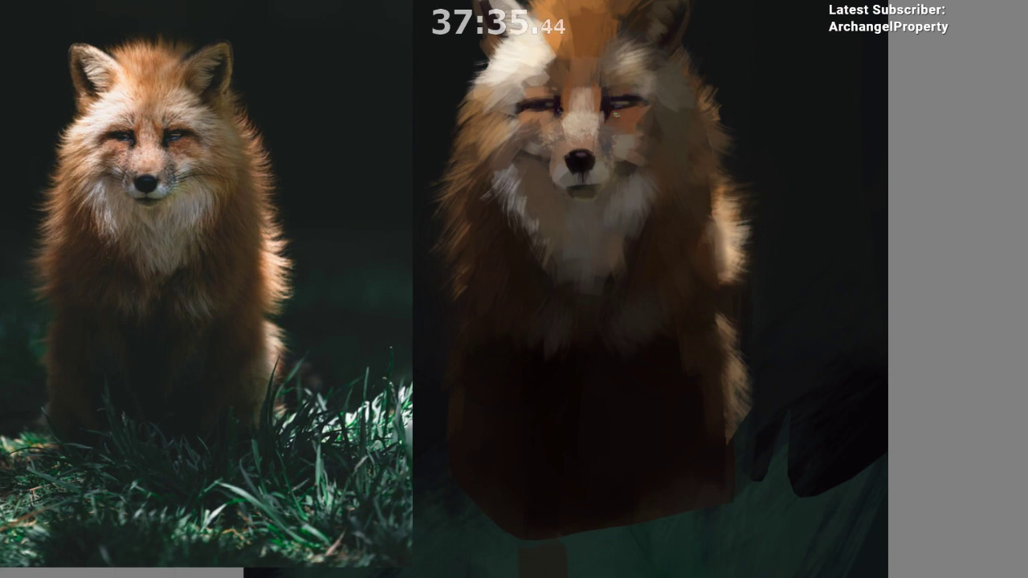
pyautogui.keyDown('ctrl'); pyautogui.click(612, 111); pyautogui.keyUp('ctrl')
pyautogui.keyDown('ctrl'); pyautogui.click(619, 119); pyautogui.keyUp('ctrl')
pyautogui.keyDown('ctrl'); pyautogui.click(619, 96); pyautogui.keyUp('ctrl')
pyautogui.keyDown('ctrl'); pyautogui.click(623, 100); pyautogui.keyUp('ctrl')
pyautogui.keyDown('ctrl'); pyautogui.click(635, 124); pyautogui.keyUp('ctrl')
# - Add a light fur stroke to the brow above the shaded-side eye with a sampled brow colour
pyautogui.keyDown('ctrl'); pyautogui.click(637, 87); pyautogui.keyUp('ctrl')
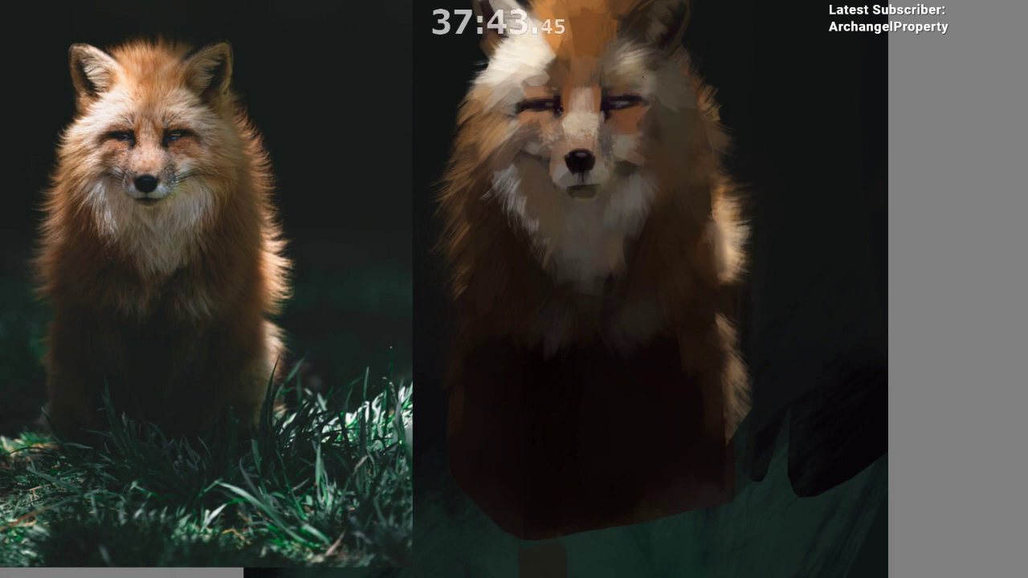
pyautogui.moveTo(624, 82)
pyautogui.mouseDown()
pyautogui.moveTo(646, 76)
pyautogui.moveTo(637, 81)
pyautogui.mouseUp()
pyautogui.moveTo(647, 142); pyautogui.dragTo(673, 168)
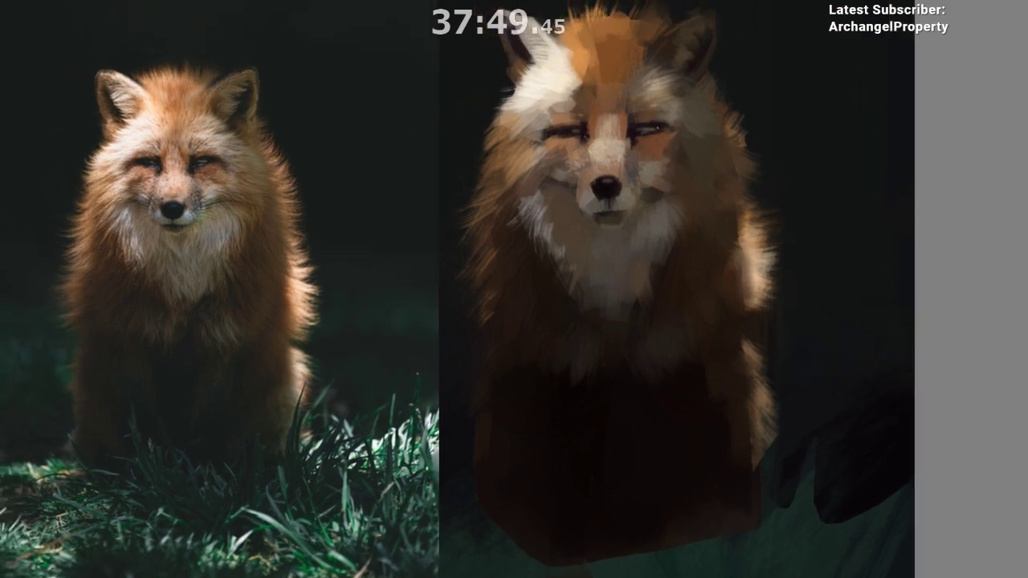
# - Touch up the glint in the shaded-side eye with sampled colours, checking it in a mirrored canvas view
pyautogui.keyDown('ctrl'); pyautogui.click(648, 132); pyautogui.keyUp('ctrl')
pyautogui.keyDown('ctrl'); pyautogui.click(653, 130); pyautogui.keyUp('ctrl')
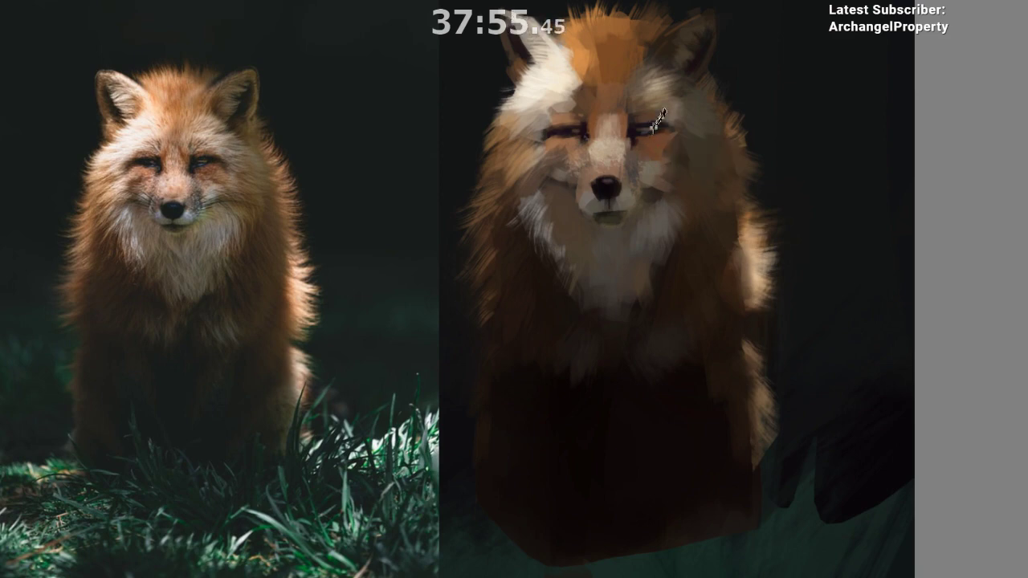
pyautogui.press('m')
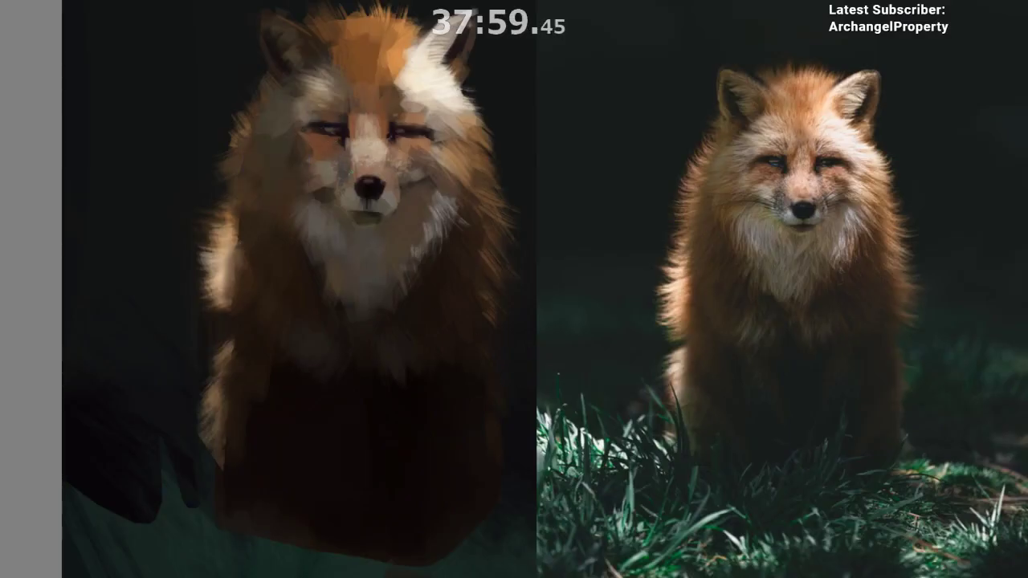
pyautogui.moveTo(411, 353)
pyautogui.mouseDown()
pyautogui.moveTo(372, 390)
pyautogui.moveTo(374, 466)
pyautogui.moveTo(391, 378)
pyautogui.moveTo(385, 300)
pyautogui.mouseUp()
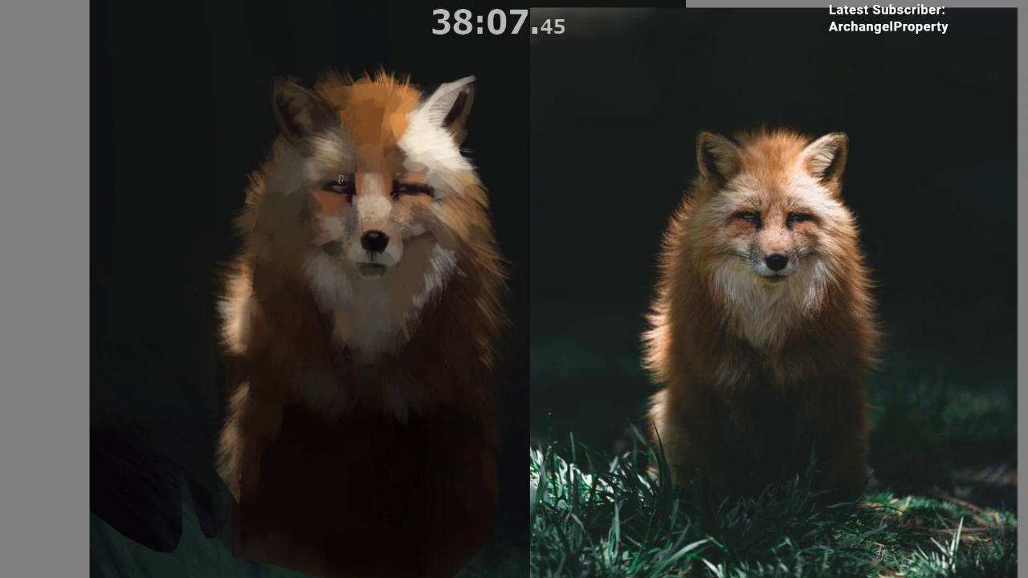
pyautogui.press('m')
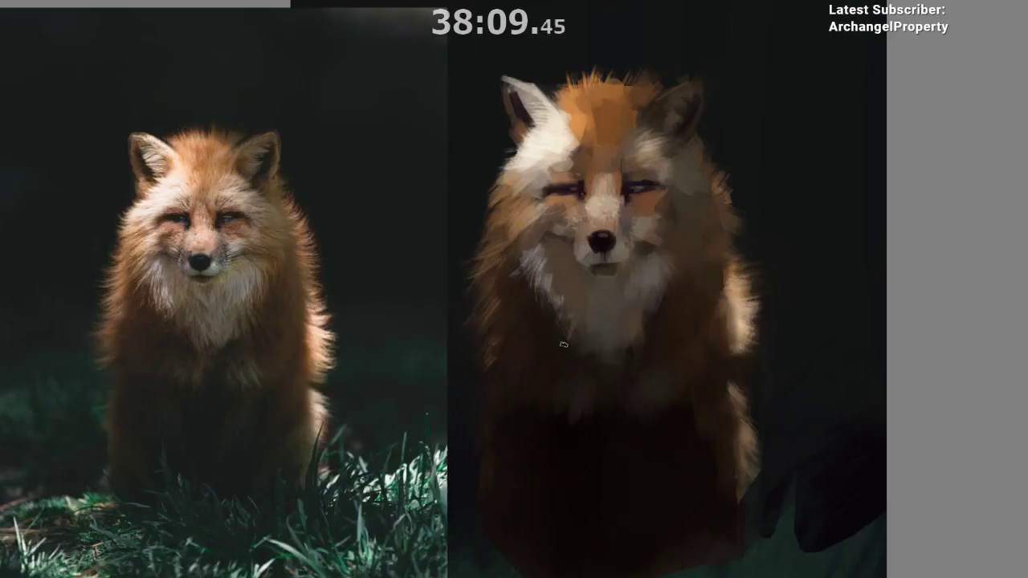
# - Soften the orange fur patch beneath the shaded-side eye with colours sampled around the eye
pyautogui.moveTo(479, 391); pyautogui.dragTo(458, 389)
pyautogui.moveTo(675, 183); pyautogui.dragTo(692, 434)
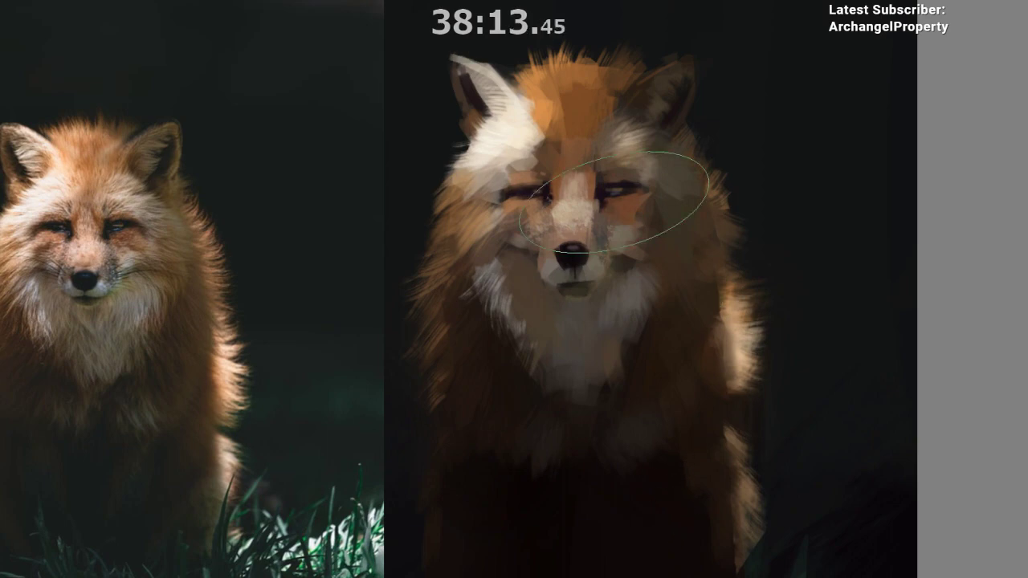
pyautogui.keyDown('ctrl'); pyautogui.click(615, 198); pyautogui.keyUp('ctrl')
pyautogui.moveTo(640, 199); pyautogui.dragTo(612, 212)
pyautogui.moveTo(625, 288)
pyautogui.keyDown('ctrl'); pyautogui.mouseDown()
pyautogui.moveTo(613, 291)
pyautogui.moveTo(594, 265)
pyautogui.mouseUp(); pyautogui.keyUp('ctrl')
pyautogui.moveTo(635, 207)
pyautogui.mouseDown()
pyautogui.moveTo(636, 171)
pyautogui.moveTo(625, 188)
pyautogui.moveTo(628, 171)
pyautogui.mouseUp()
pyautogui.keyDown('ctrl'); pyautogui.click(612, 175); pyautogui.keyUp('ctrl')
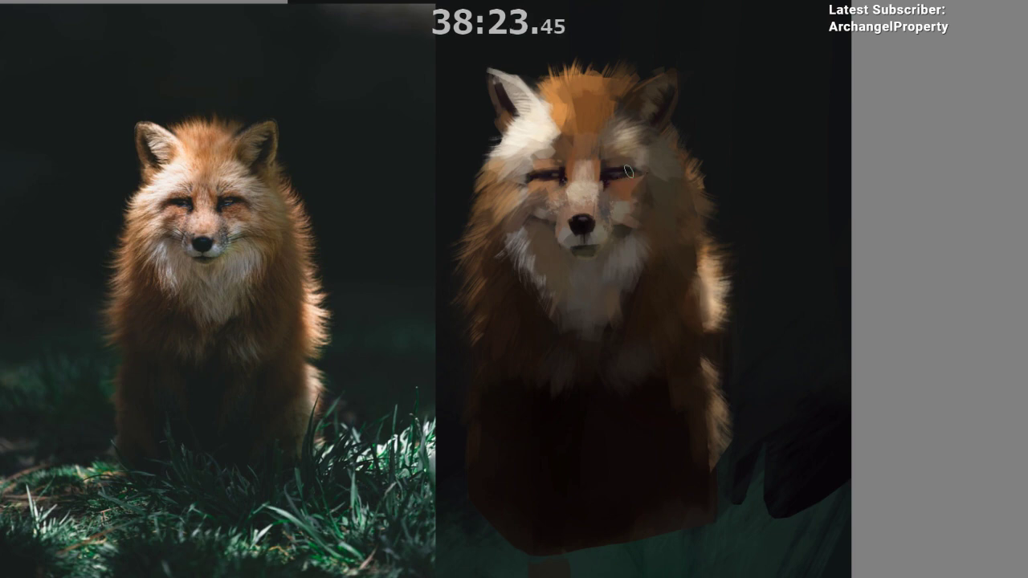
# - Refine the inner corner of the shaded-side eye and the adjoining bridge of the muzzle with sampled colours
pyautogui.keyDown('ctrl'); pyautogui.click(570, 181); pyautogui.keyUp('ctrl')
pyautogui.moveTo(618, 275); pyautogui.dragTo(617, 329)
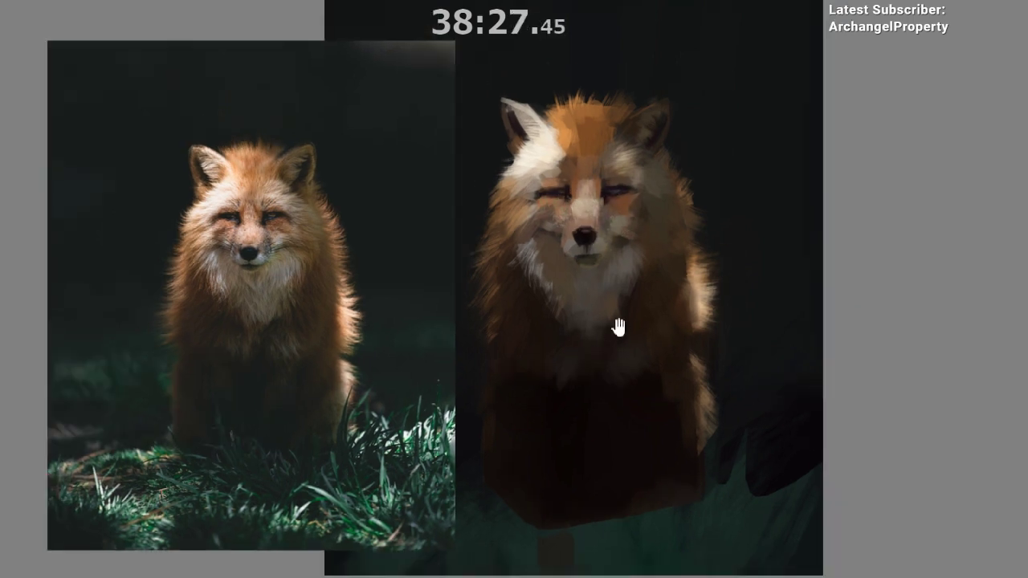
pyautogui.moveTo(643, 262)
pyautogui.mouseDown()
pyautogui.moveTo(602, 296)
pyautogui.moveTo(632, 278)
pyautogui.moveTo(642, 246)
pyautogui.mouseUp()
pyautogui.scroll(1, 636, 253)
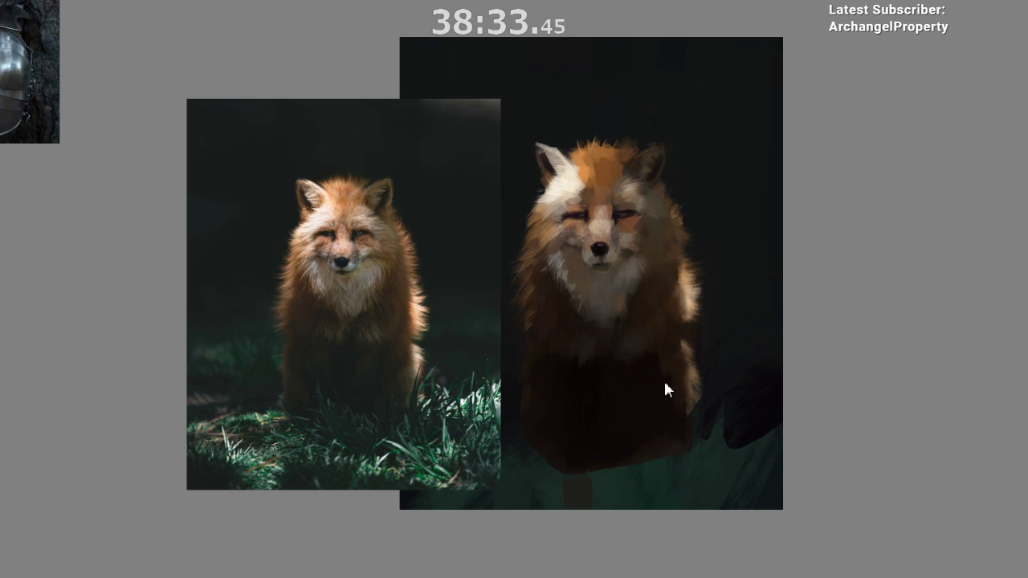
pyautogui.moveTo(636, 200); pyautogui.dragTo(669, 172)
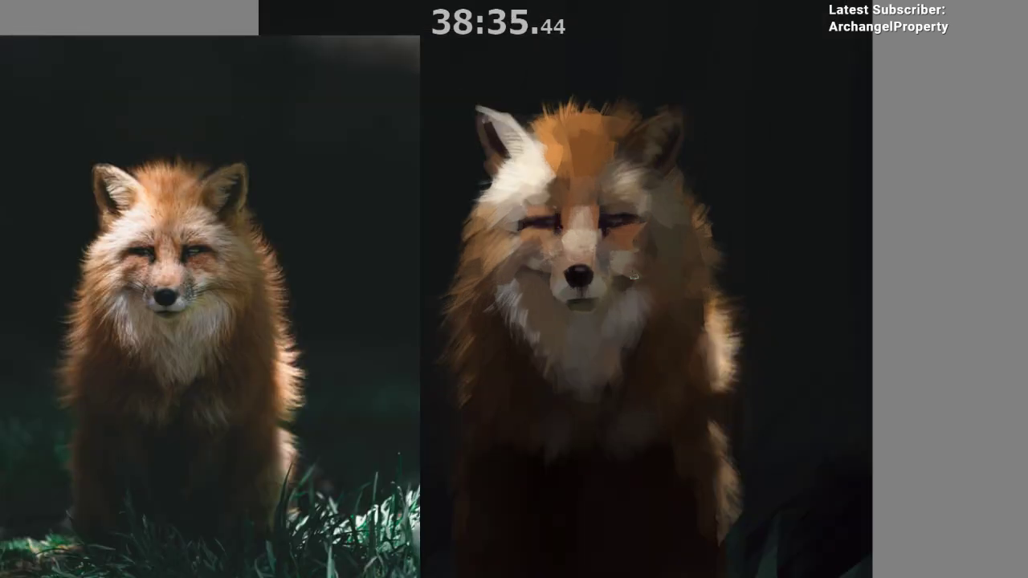
pyautogui.keyDown('ctrl'); pyautogui.click(553, 229); pyautogui.keyUp('ctrl')
pyautogui.moveTo(606, 217); pyautogui.dragTo(606, 227)
pyautogui.keyDown('ctrl'); pyautogui.click(612, 228); pyautogui.keyUp('ctrl')
pyautogui.keyDown('ctrl'); pyautogui.click(621, 234); pyautogui.keyUp('ctrl')
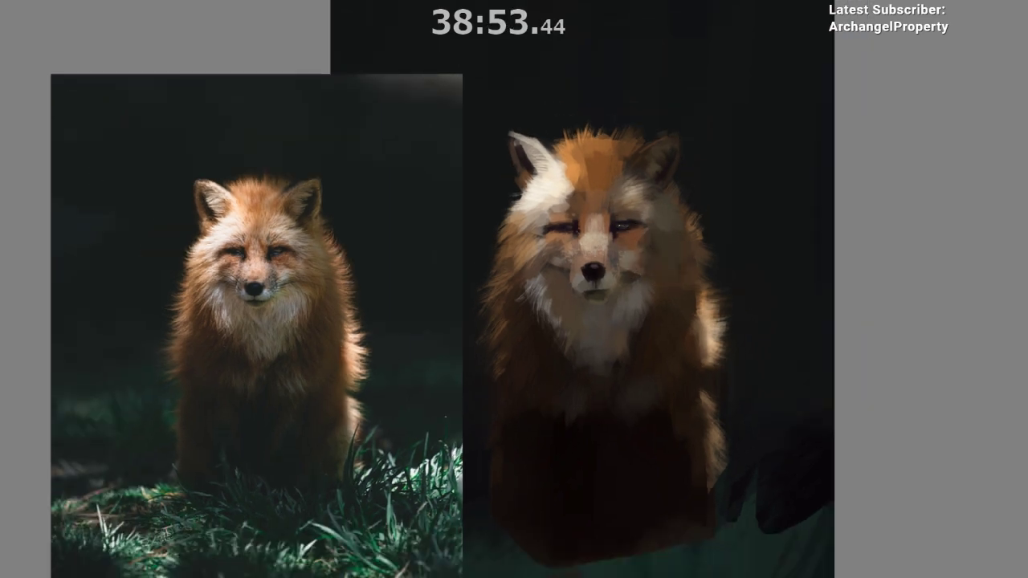
# - Refine the muzzle edge and the shaded-side corner of the mouth with colours sampled around the muzzle and cheeks
pyautogui.moveTo(678, 249); pyautogui.dragTo(674, 204)
pyautogui.moveTo(648, 239); pyautogui.dragTo(648, 217)
pyautogui.scroll(1, 648, 217)
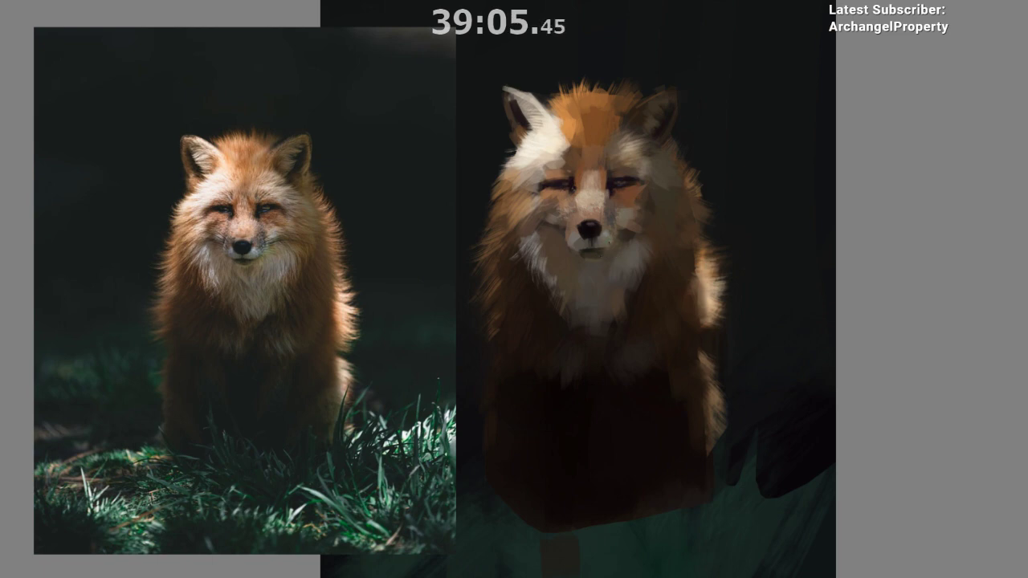
pyautogui.keyDown('ctrl'); pyautogui.click(583, 241); pyautogui.keyUp('ctrl')
pyautogui.keyDown('ctrl'); pyautogui.click(567, 246); pyautogui.keyUp('ctrl')
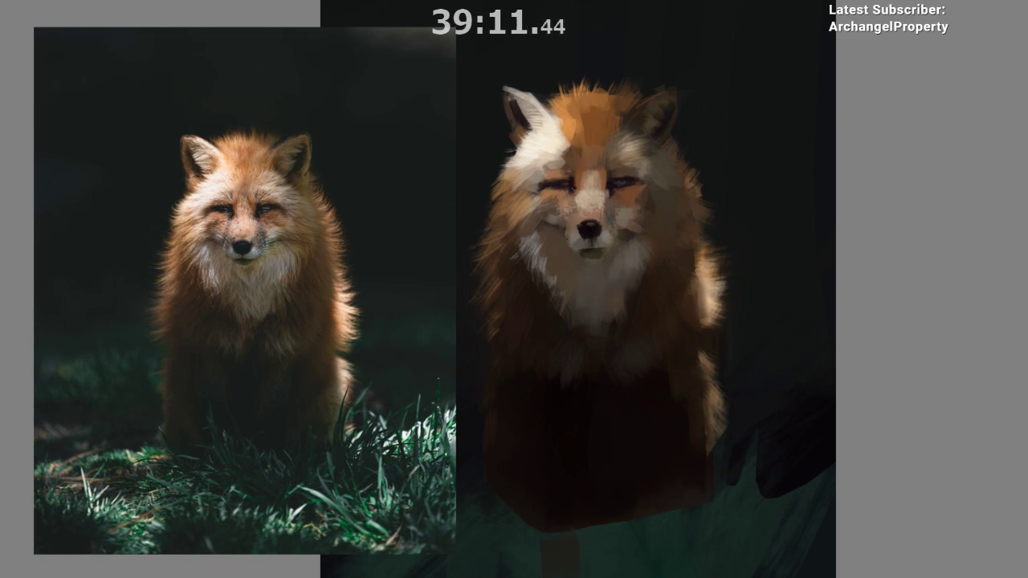
pyautogui.keyDown('ctrl'); pyautogui.click(613, 233); pyautogui.keyUp('ctrl')
pyautogui.keyDown('alt'); pyautogui.click(550, 231); pyautogui.keyUp('alt')
pyautogui.keyDown('ctrl'); pyautogui.click(623, 245); pyautogui.keyUp('ctrl')
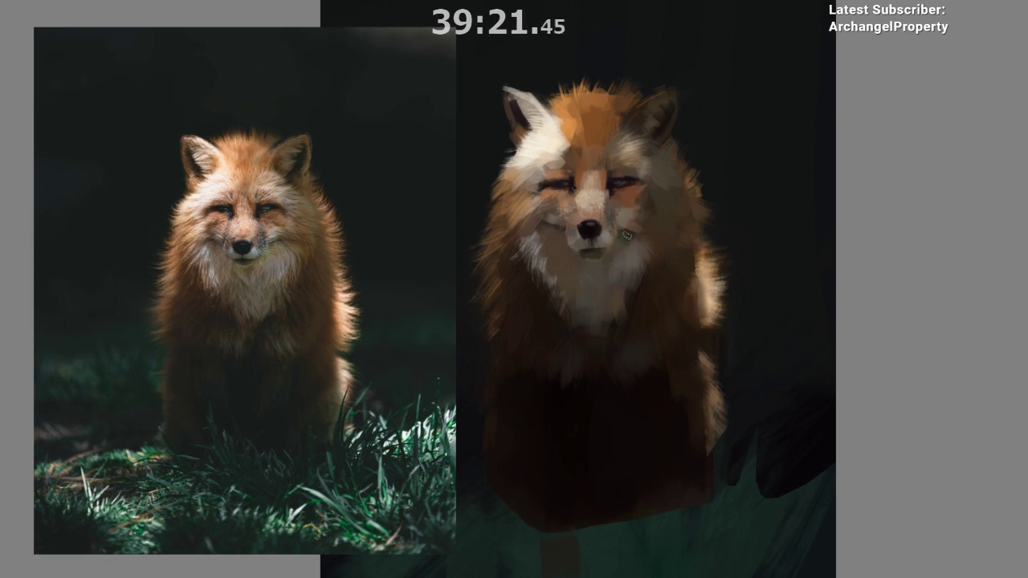
pyautogui.keyDown('alt'); pyautogui.click(629, 237); pyautogui.keyUp('alt')
pyautogui.keyDown('ctrl'); pyautogui.click(694, 273); pyautogui.keyUp('ctrl')
# - Rework the shaded-side cheek beside the muzzle in a mirrored canvas view using sampled colours, and restore the orientation
pyautogui.press('m')
pyautogui.keyDown('ctrl'); pyautogui.click(347, 244); pyautogui.keyUp('ctrl')
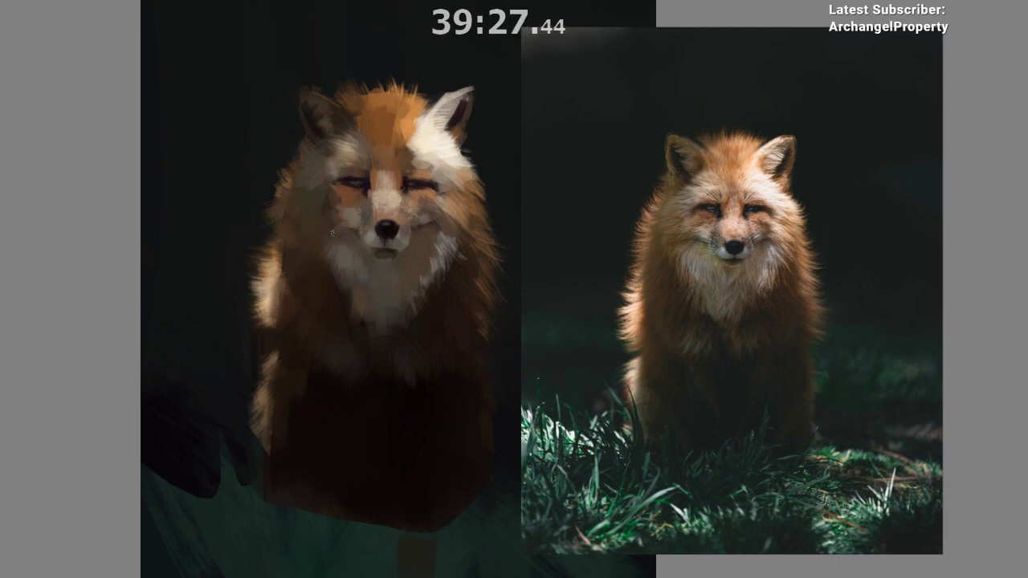
pyautogui.keyDown('alt'); pyautogui.click(351, 231); pyautogui.keyUp('alt')
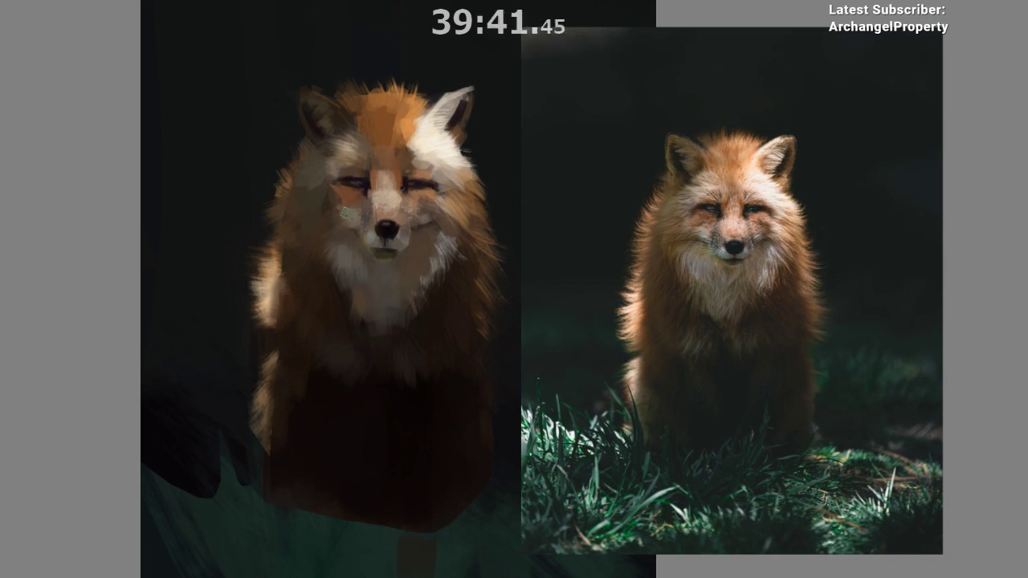
pyautogui.keyDown('ctrl'); pyautogui.click(349, 237); pyautogui.keyUp('ctrl')
pyautogui.keyDown('ctrl'); pyautogui.click(356, 209); pyautogui.keyUp('ctrl')
pyautogui.press('m')
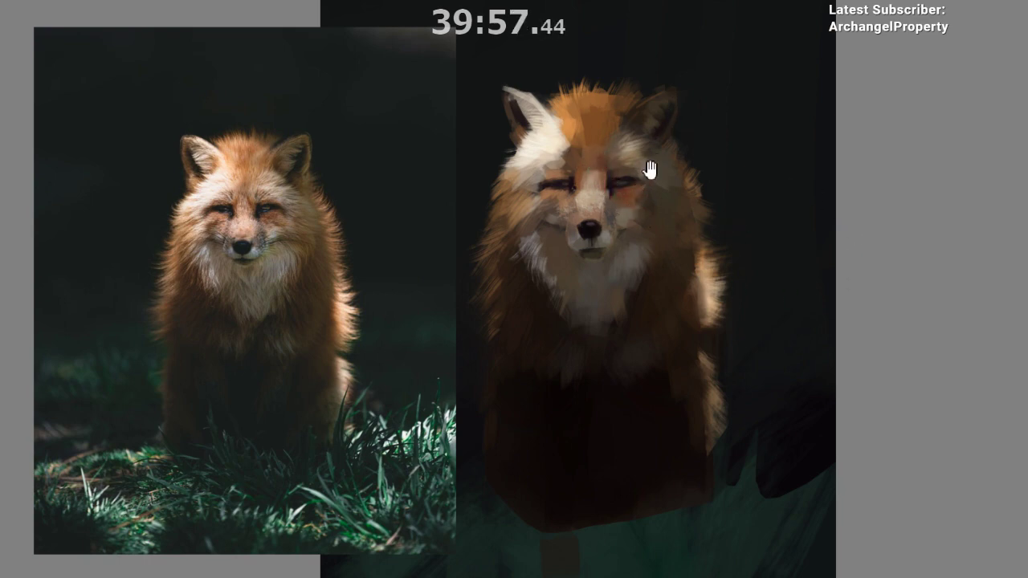
# - Try reddish-brown strokes on the shaded-side cheek fur and undo the last stroke
pyautogui.moveTo(650, 170); pyautogui.dragTo(640, 130)
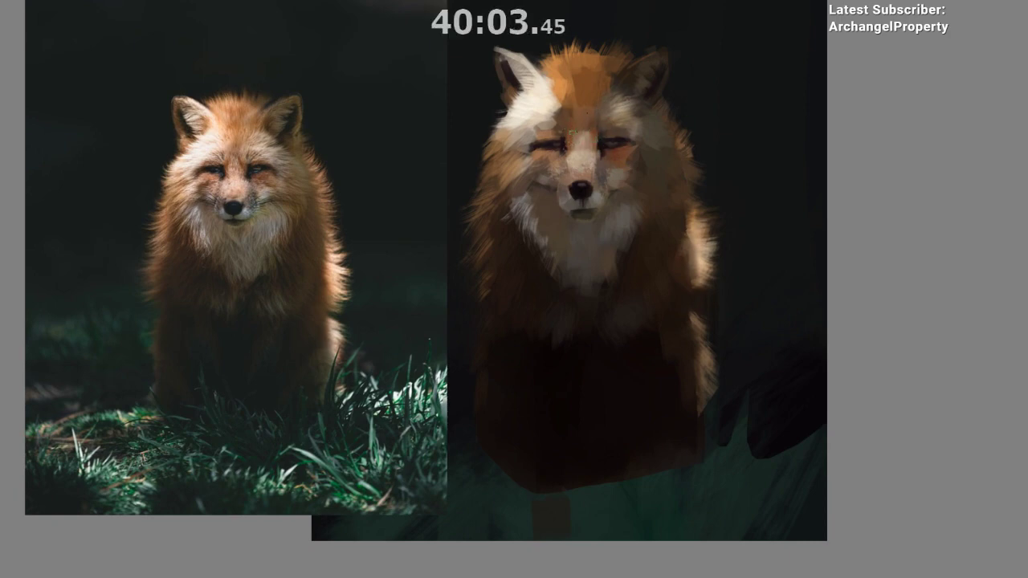
pyautogui.moveTo(565, 264); pyautogui.dragTo(556, 243)
pyautogui.keyDown('ctrl'); pyautogui.click(651, 224); pyautogui.keyUp('ctrl')
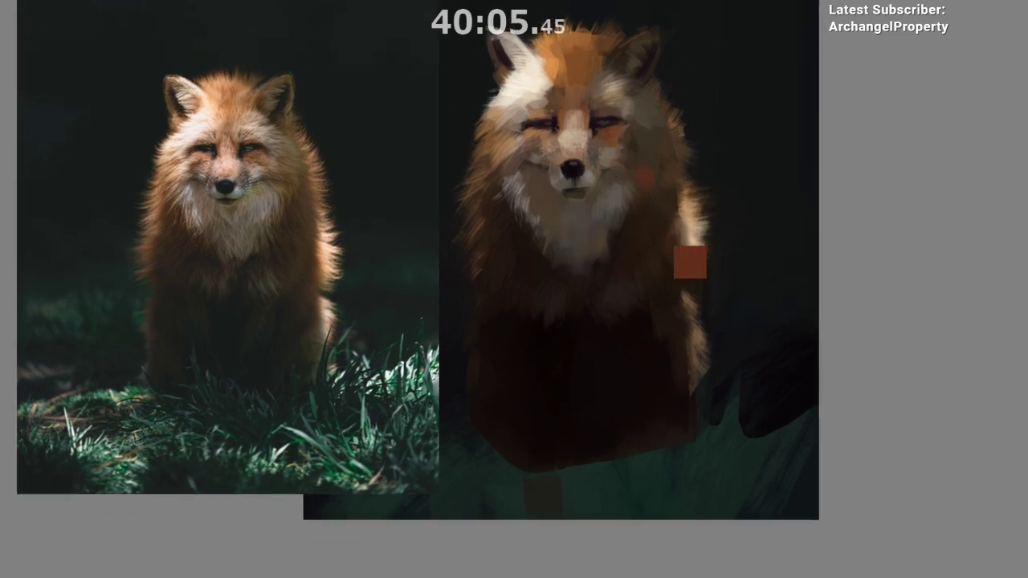
pyautogui.keyDown('ctrl'); pyautogui.click(640, 235); pyautogui.keyUp('ctrl')
pyautogui.moveTo(729, 295); pyautogui.dragTo(716, 280)
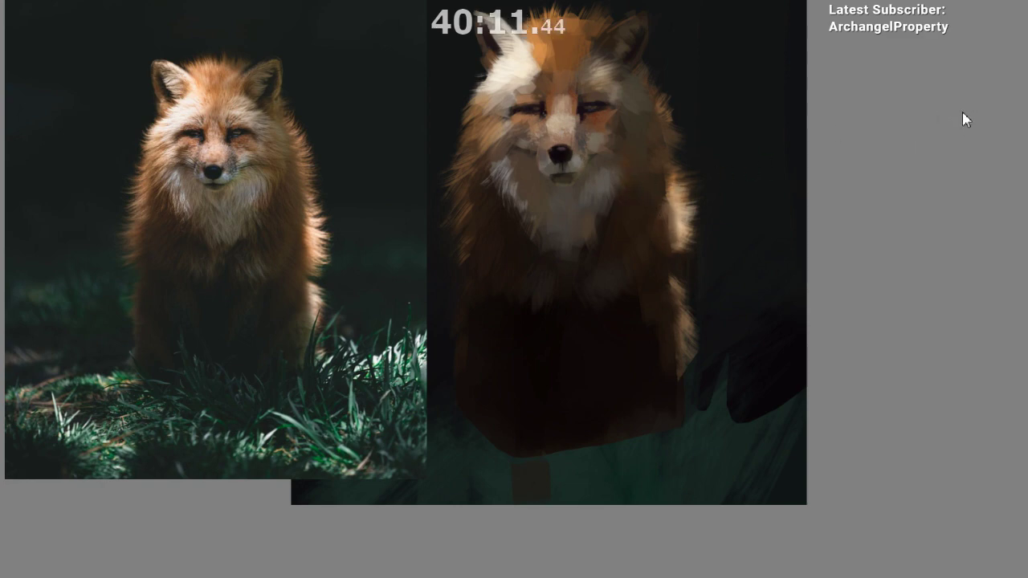
pyautogui.moveTo(628, 175); pyautogui.dragTo(630, 194)
pyautogui.hotkey('ctrl', 'z')
# - Refine the fur along the lower edge of the pale chest patch with sampled colours
pyautogui.keyDown('ctrl'); pyautogui.click(630, 177); pyautogui.keyUp('ctrl')
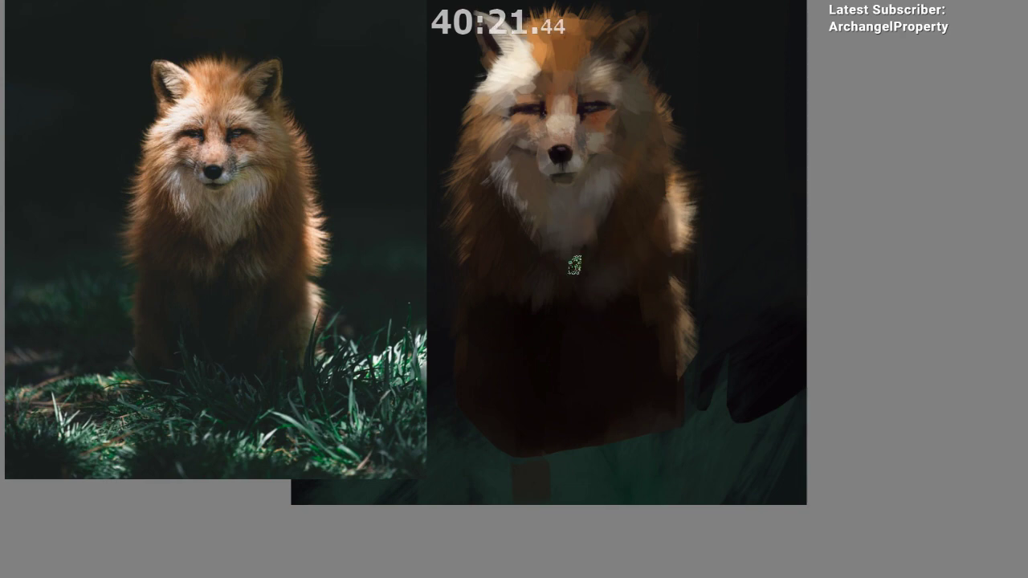
pyautogui.keyDown('ctrl'); pyautogui.moveTo(565, 362); pyautogui.dragTo(537, 462); pyautogui.keyUp('ctrl')
pyautogui.keyDown('ctrl'); pyautogui.moveTo(620, 272); pyautogui.dragTo(603, 303); pyautogui.keyUp('ctrl')
pyautogui.scroll(3, 604, 303)
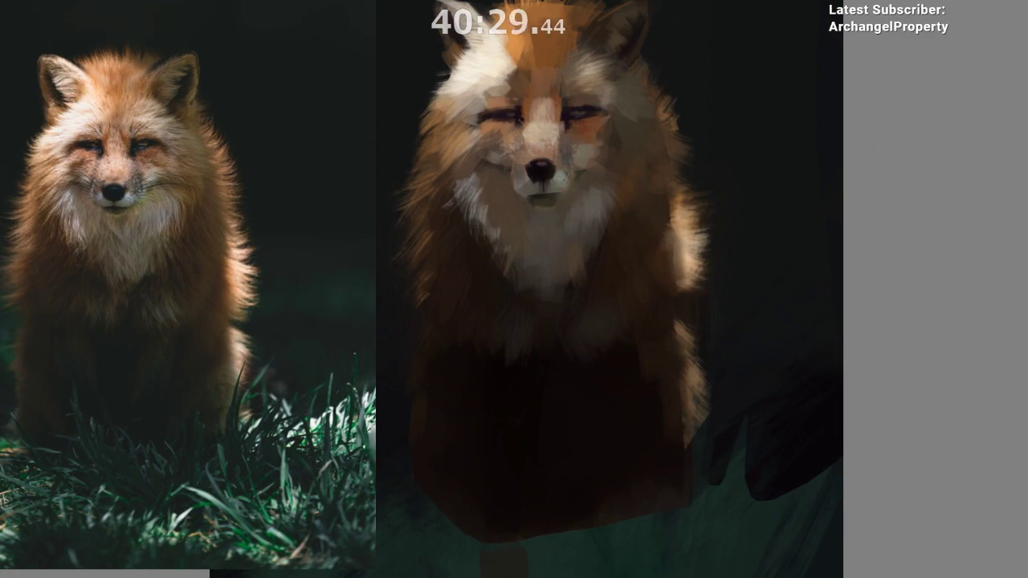
pyautogui.moveTo(573, 192)
pyautogui.mouseDown()
pyautogui.moveTo(557, 195)
pyautogui.moveTo(598, 217)
pyautogui.mouseUp()
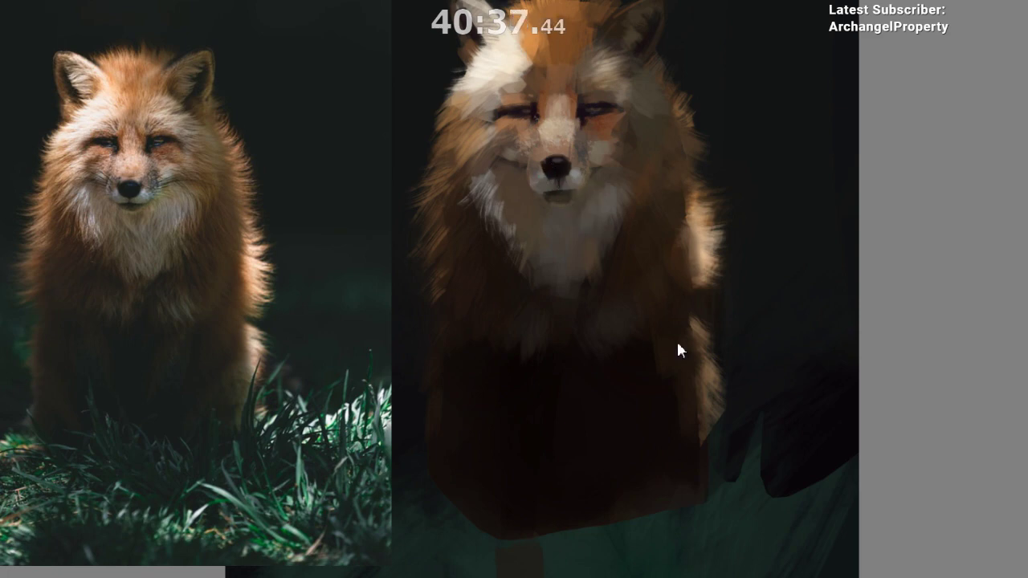
# - Switch to a round brush and touch up the muzzle just beneath the nose
pyautogui.rightClick(443, 413)
pyautogui.click(452, 508)
pyautogui.click(770, 481)
pyautogui.keyDown('alt'); pyautogui.click(554, 175); pyautogui.keyUp('alt')
pyautogui.keyDown('alt'); pyautogui.click(557, 175); pyautogui.keyUp('alt')
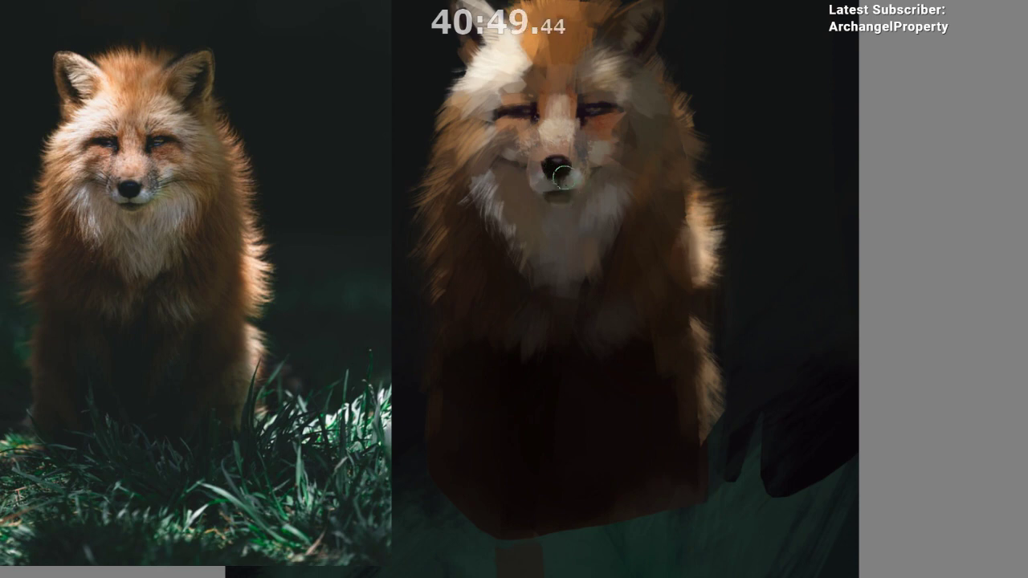
# - Touch up the dark inside of the lit-side ear with a sampled dark tone
pyautogui.moveTo(564, 293); pyautogui.dragTo(580, 231)
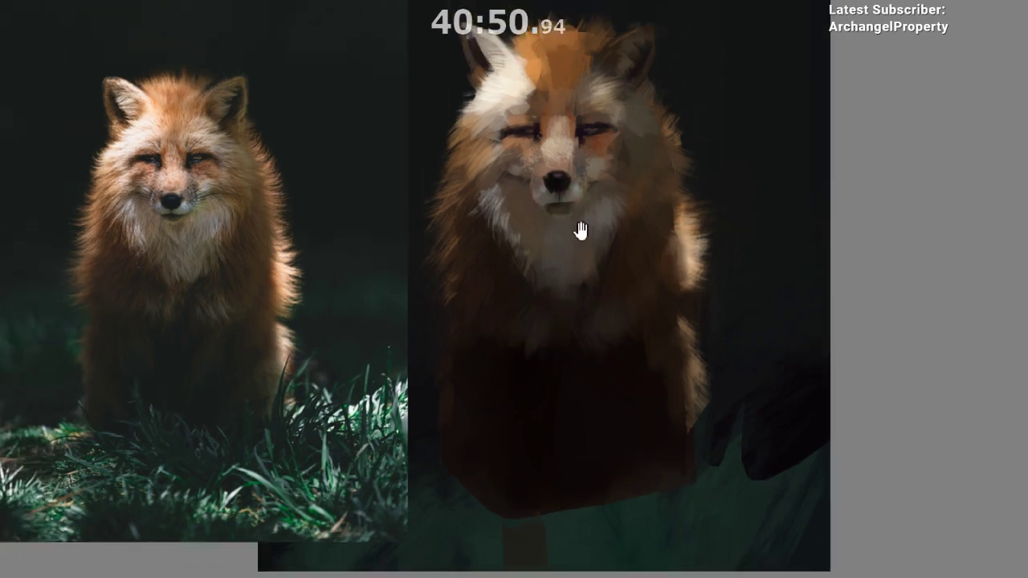
pyautogui.keyDown('ctrl'); pyautogui.click(537, 140); pyautogui.keyUp('ctrl')
pyautogui.moveTo(631, 171); pyautogui.dragTo(662, 163)
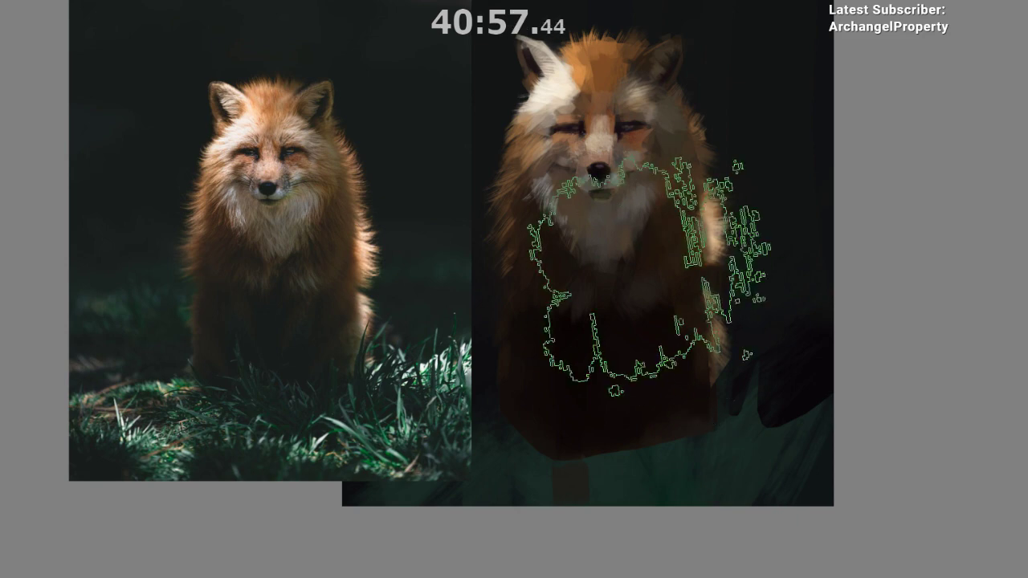
pyautogui.keyDown('alt'); pyautogui.click(526, 62); pyautogui.keyUp('alt')
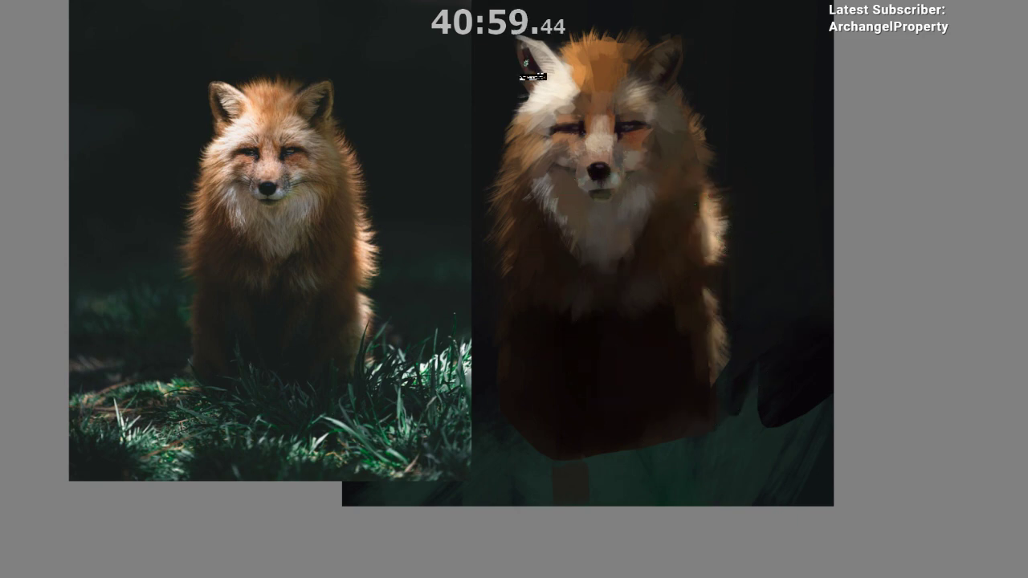
pyautogui.moveTo(543, 57); pyautogui.dragTo(537, 59)
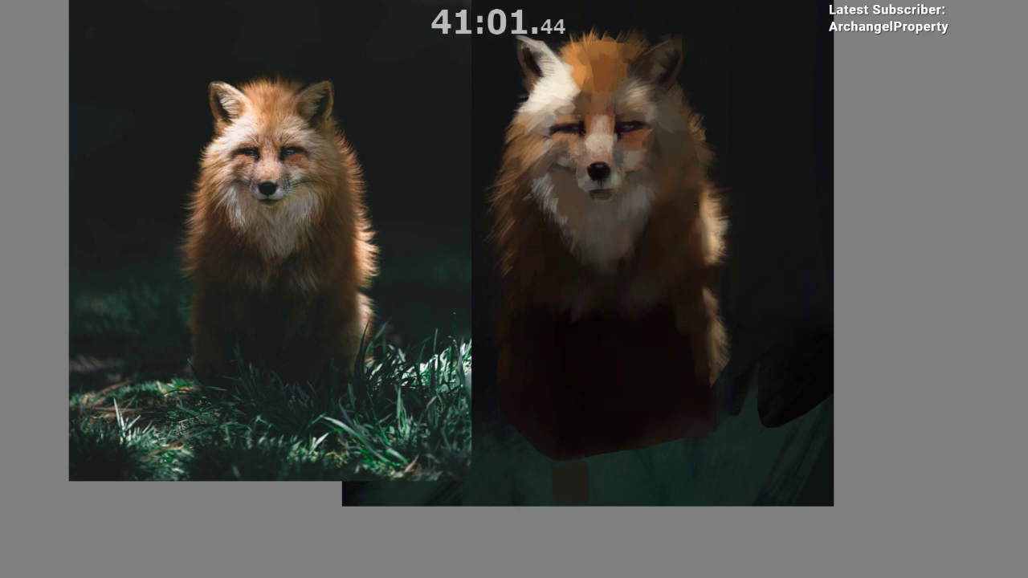
# - Add a fur stroke to the lit side of the neck in a sampled brown
pyautogui.moveTo(698, 140); pyautogui.dragTo(689, 114)
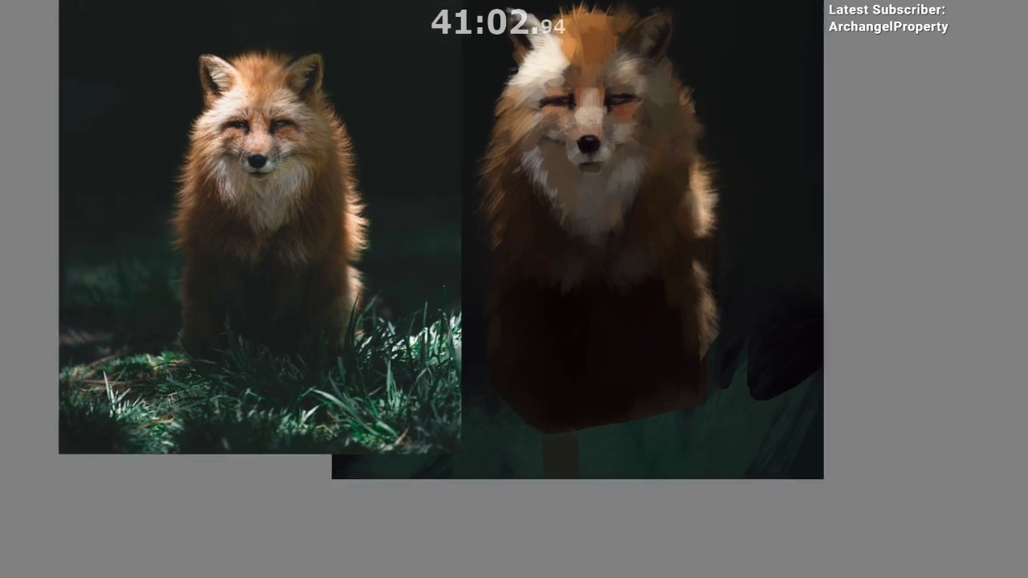
pyautogui.keyDown('ctrl'); pyautogui.click(520, 188); pyautogui.keyUp('ctrl')
pyautogui.moveTo(513, 168); pyautogui.dragTo(501, 190)
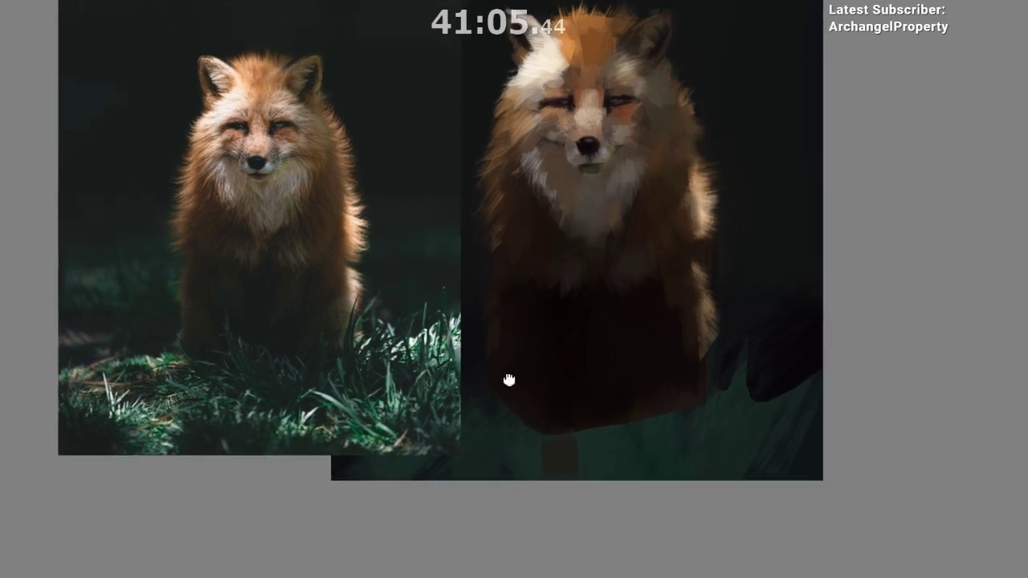
# - Move the reference photo farther away from the painted fox to uncover more of the canvas
pyautogui.moveTo(504, 385); pyautogui.dragTo(483, 392)
pyautogui.hotkey('ctrl', 't')
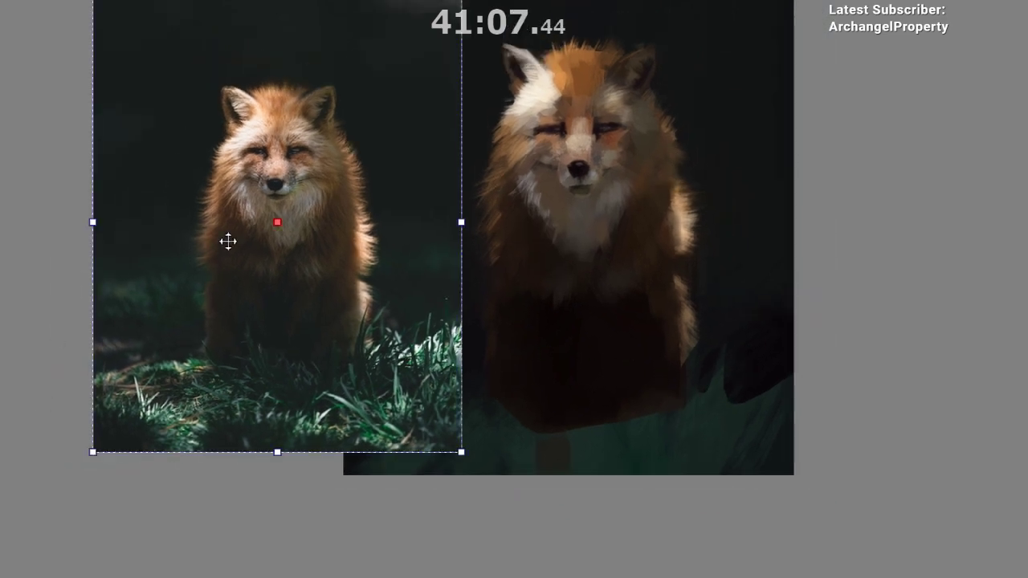
pyautogui.moveTo(296, 248); pyautogui.dragTo(250, 259)
pyautogui.press('Return')
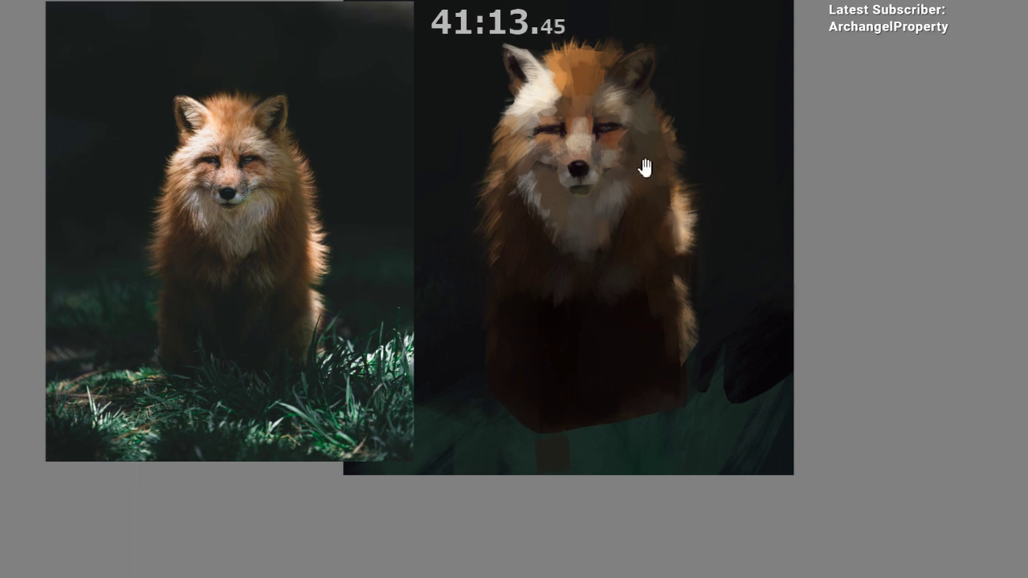
# - Change the brush and repaint the nose in a cool dark tone, sampling colours from the eye corner and chest fur
pyautogui.moveTo(600, 192); pyautogui.dragTo(605, 156)
pyautogui.moveTo(472, 189); pyautogui.dragTo(522, 174)
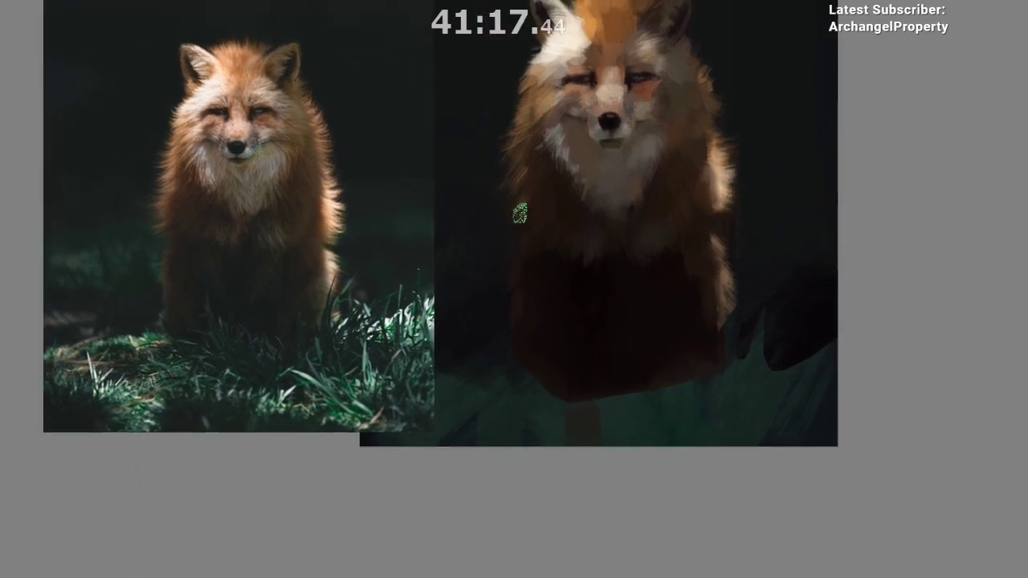
pyautogui.moveTo(709, 128); pyautogui.dragTo(712, 108)
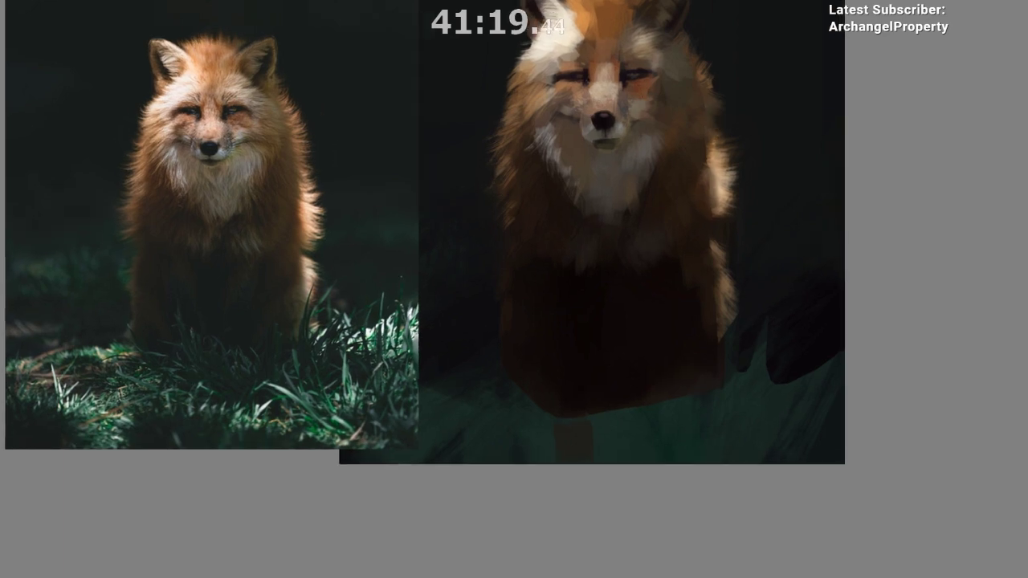
pyautogui.rightClick(578, 180)
pyautogui.click(645, 214)
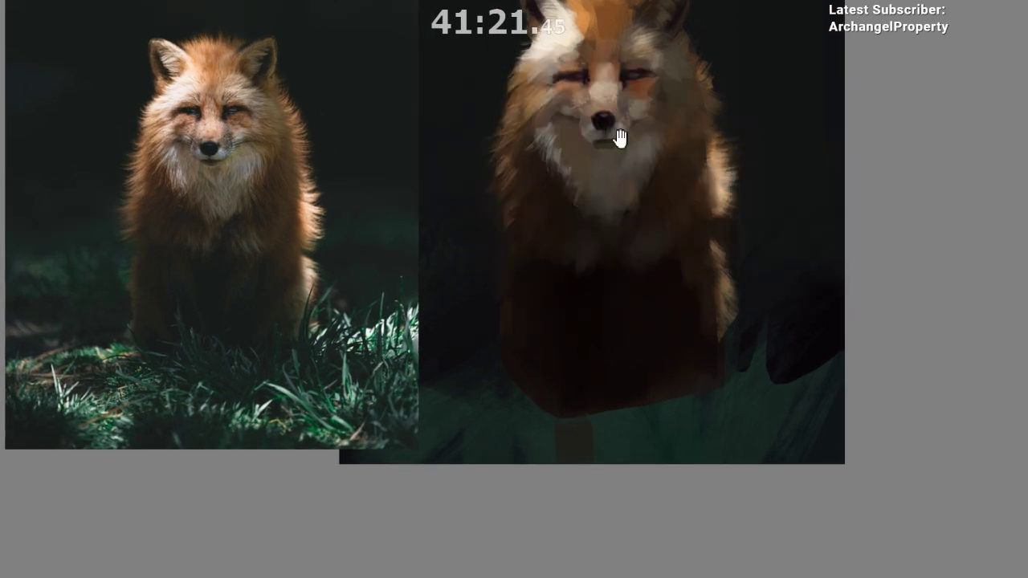
pyautogui.moveTo(619, 137); pyautogui.dragTo(641, 87)
pyautogui.moveTo(642, 155); pyautogui.dragTo(649, 198)
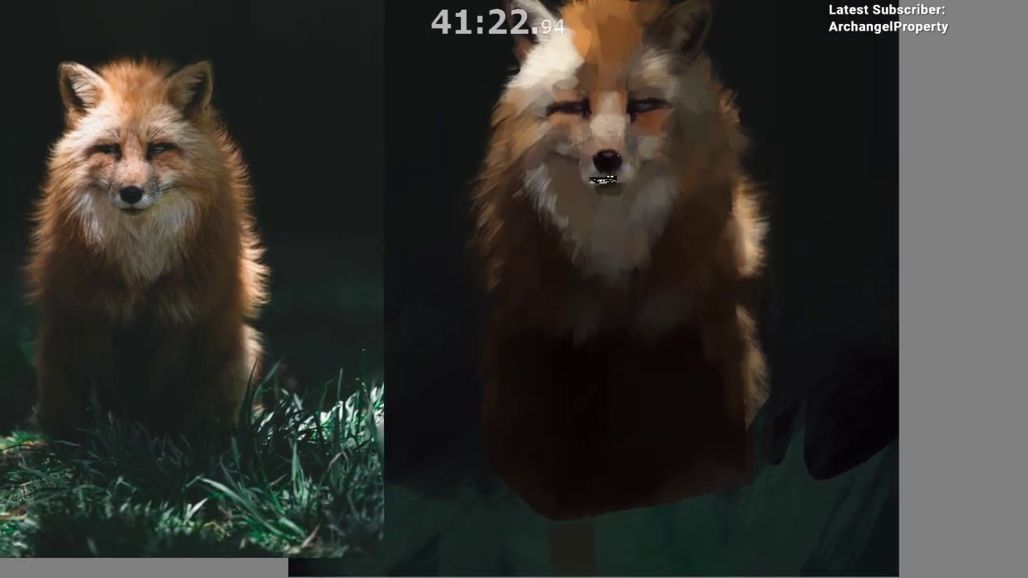
pyautogui.keyDown('ctrl'); pyautogui.click(582, 116); pyautogui.keyUp('ctrl')
pyautogui.keyDown('ctrl'); pyautogui.click(536, 184); pyautogui.keyUp('ctrl')
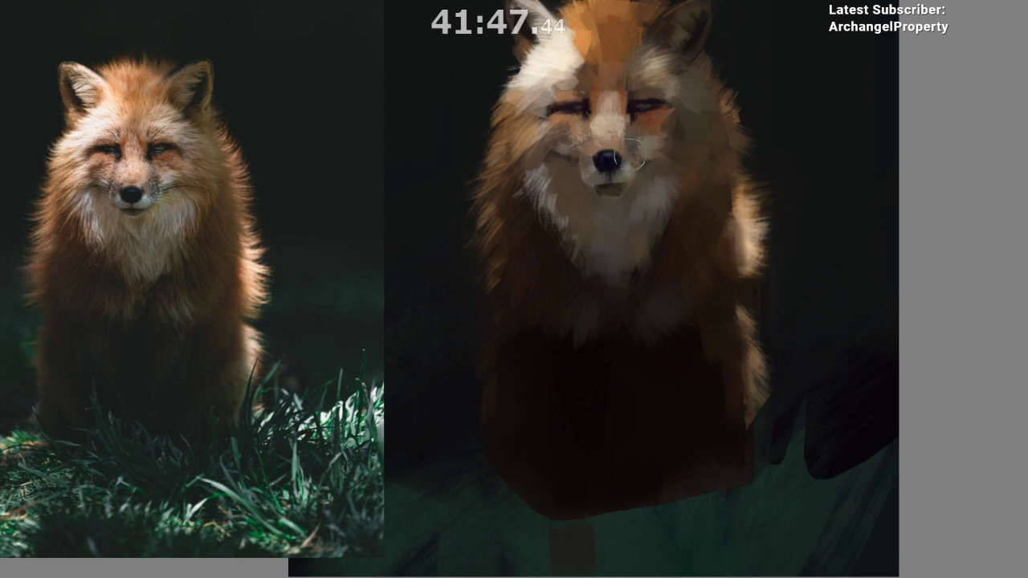
pyautogui.moveTo(615, 231)
pyautogui.mouseDown()
pyautogui.moveTo(617, 268)
pyautogui.moveTo(591, 322)
pyautogui.mouseUp()
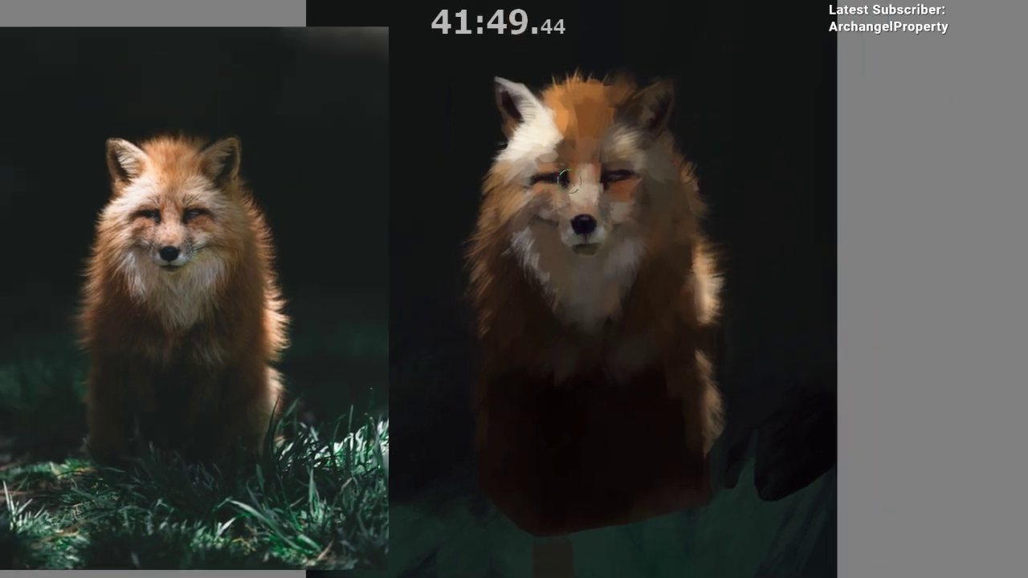
pyautogui.moveTo(619, 191)
pyautogui.mouseDown()
pyautogui.moveTo(612, 305)
pyautogui.moveTo(565, 391)
pyautogui.mouseUp()
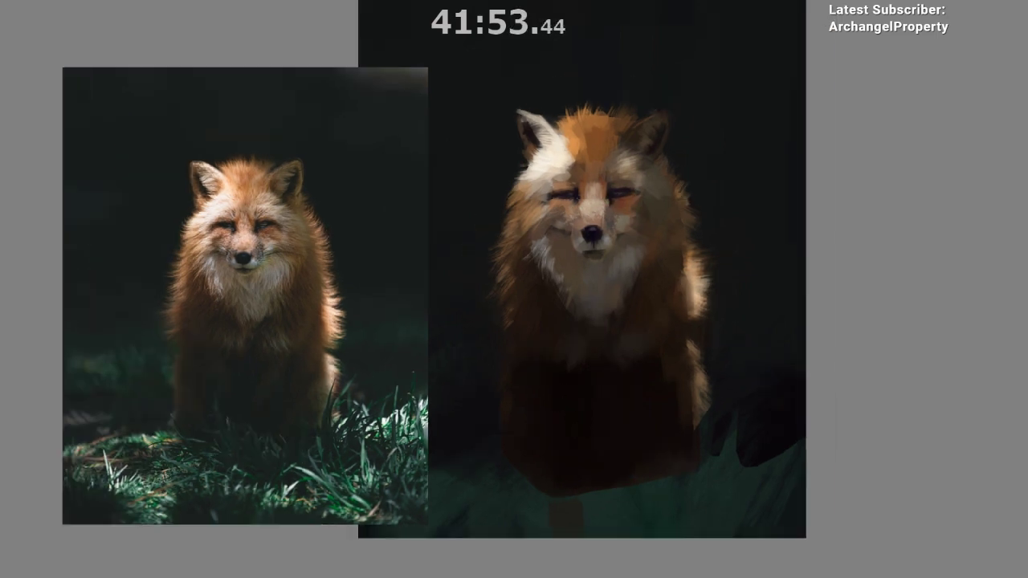
pyautogui.moveTo(569, 482)
pyautogui.mouseDown()
pyautogui.moveTo(535, 347)
pyautogui.moveTo(514, 333)
pyautogui.mouseUp()
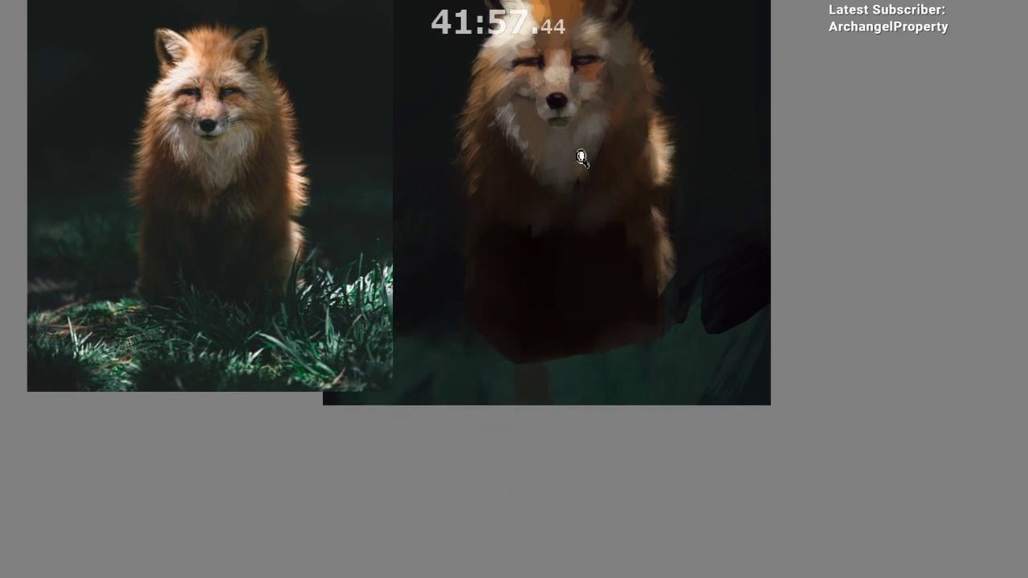
# - Change the brush and refine the fox's mouth and chin, sampling a tone from the fur just below them
pyautogui.scroll(1, 601, 131)
pyautogui.rightClick(598, 132)
pyautogui.click(595, 134)
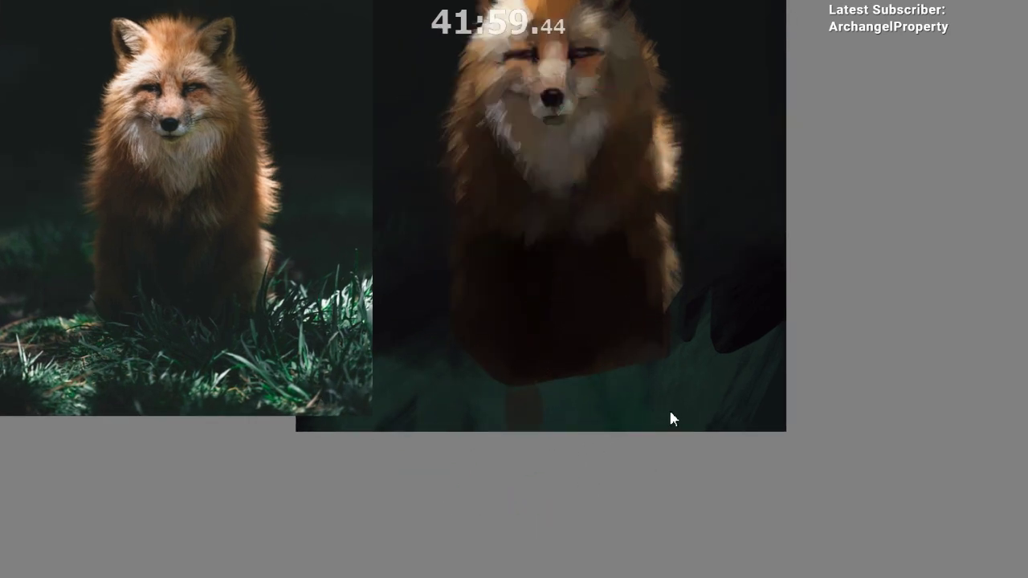
pyautogui.scroll(3, 565, 184)
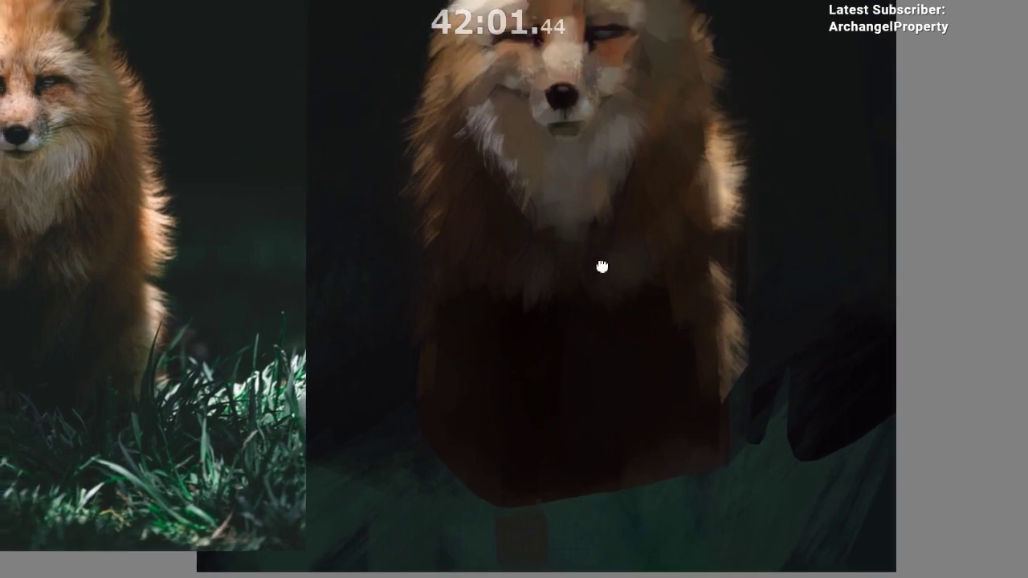
pyautogui.moveTo(578, 206); pyautogui.dragTo(622, 208)
pyautogui.keyDown('ctrl'); pyautogui.click(620, 170); pyautogui.keyUp('ctrl')
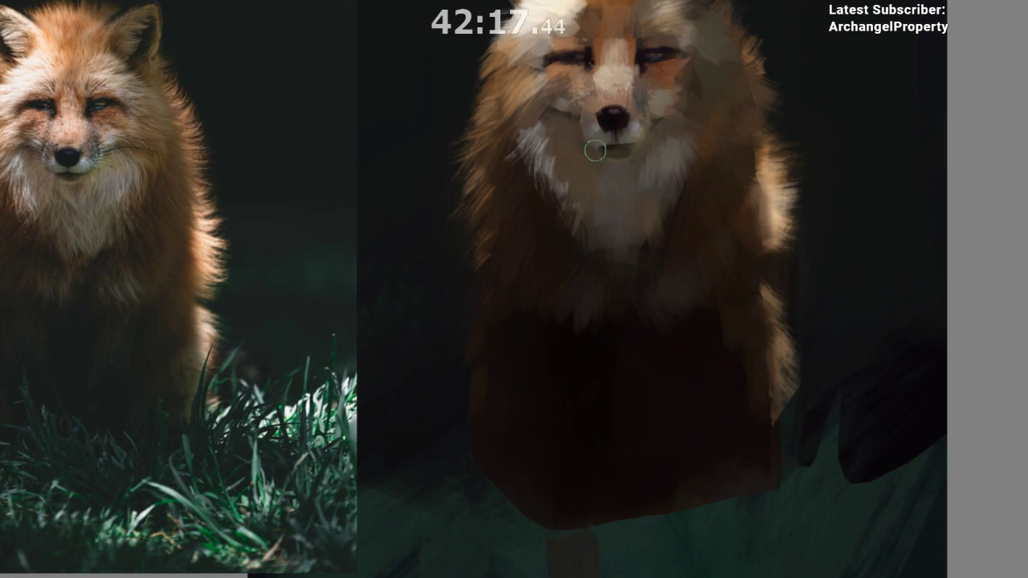
# - Soften the muzzle fur and define the mouth line and its corners beneath the nose
pyautogui.scroll(-2, 606, 267)
pyautogui.moveTo(590, 328); pyautogui.dragTo(574, 395)
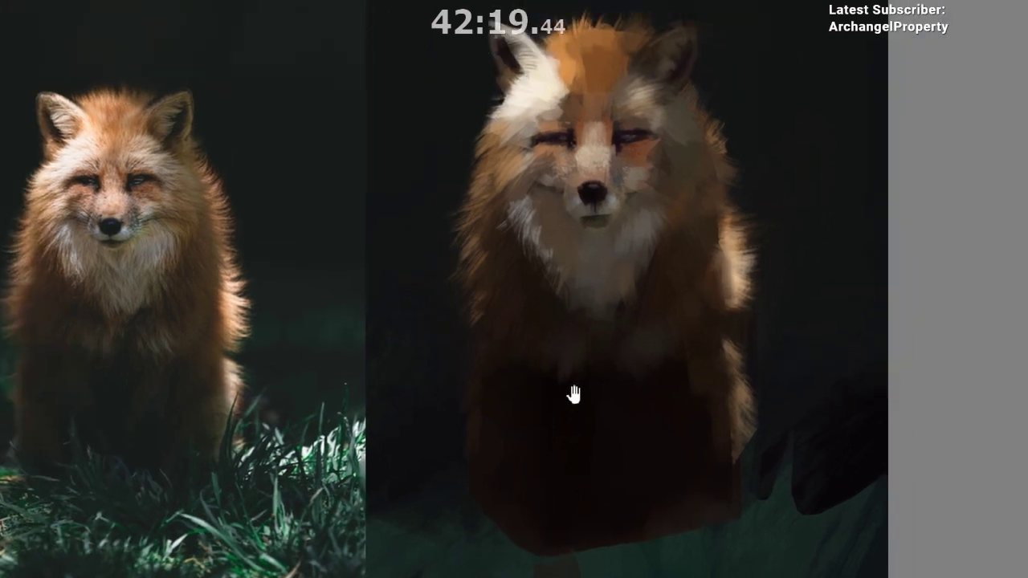
pyautogui.scroll(-1, 572, 378)
pyautogui.moveTo(710, 196); pyautogui.dragTo(768, 138)
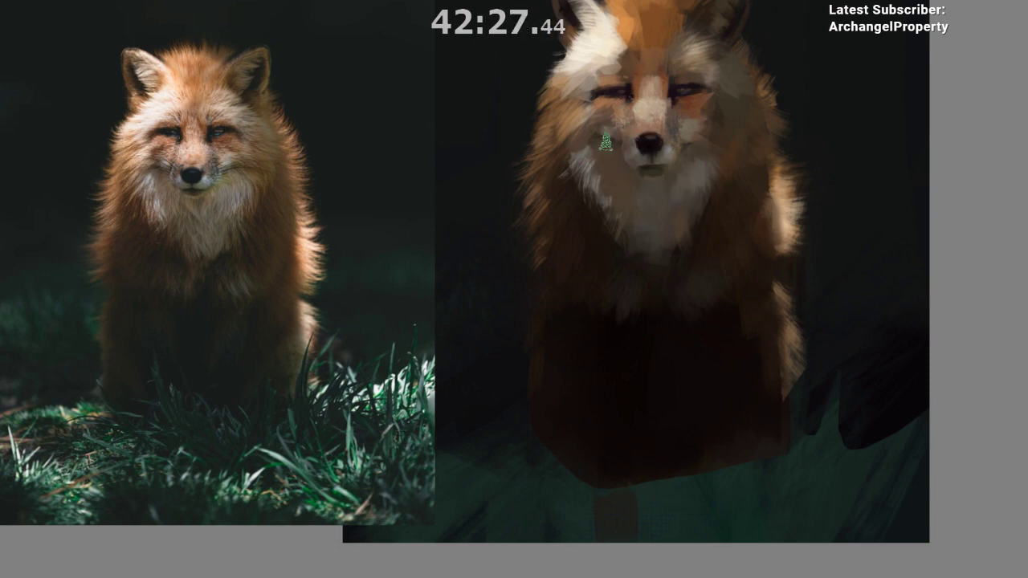
pyautogui.click(645, 172)
pyautogui.moveTo(692, 233); pyautogui.dragTo(689, 239)
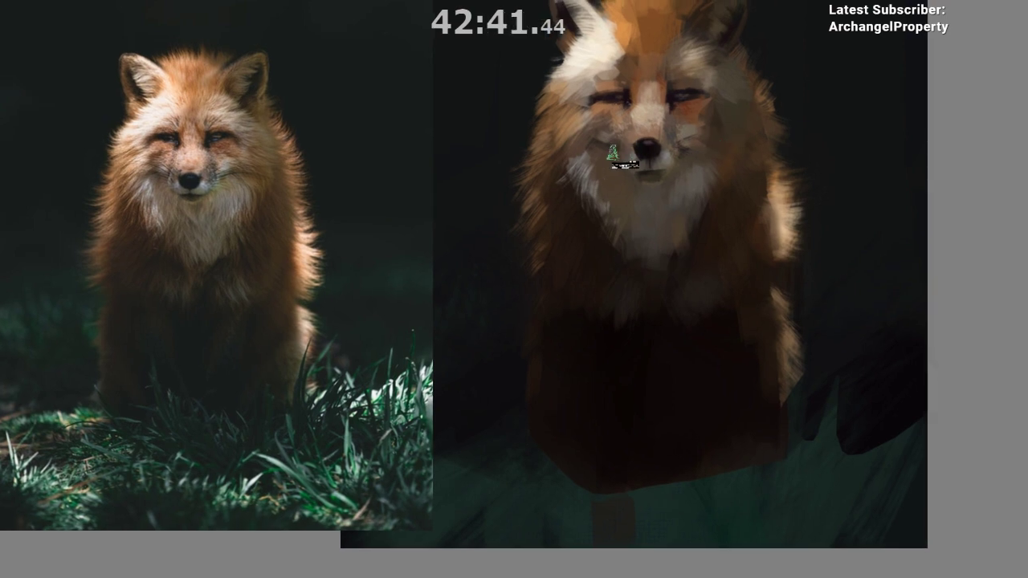
# - Mirror the canvas to check the face, add thin whisker strokes to the cheeks, and restore the original orientation
pyautogui.press('m')
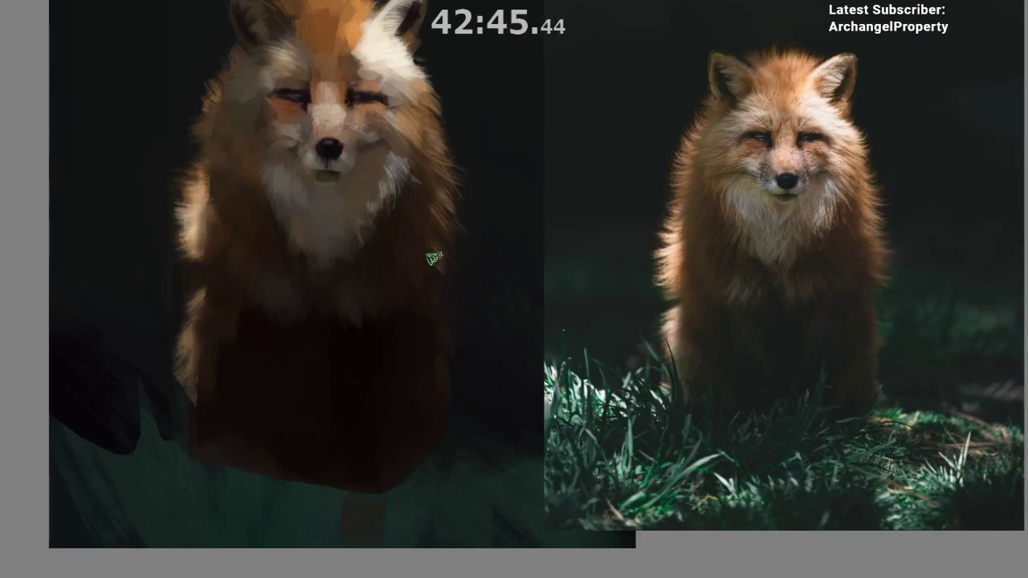
pyautogui.scroll(1, 430, 258)
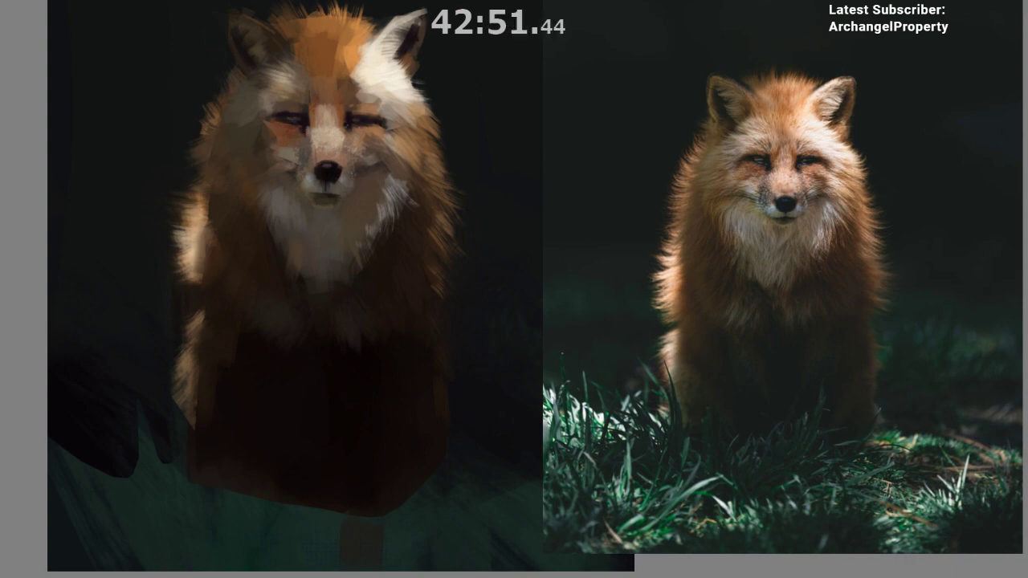
pyautogui.press('m')
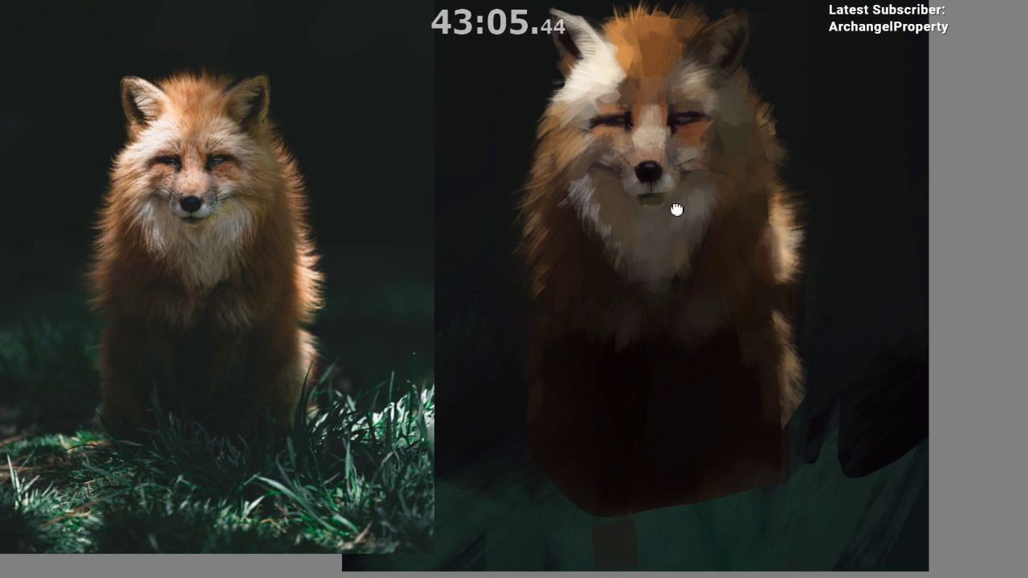
# - Refine the whiskers and cheeks, and touch up the shadow-side eye area with a sampled colour
pyautogui.moveTo(677, 210); pyautogui.dragTo(671, 213)
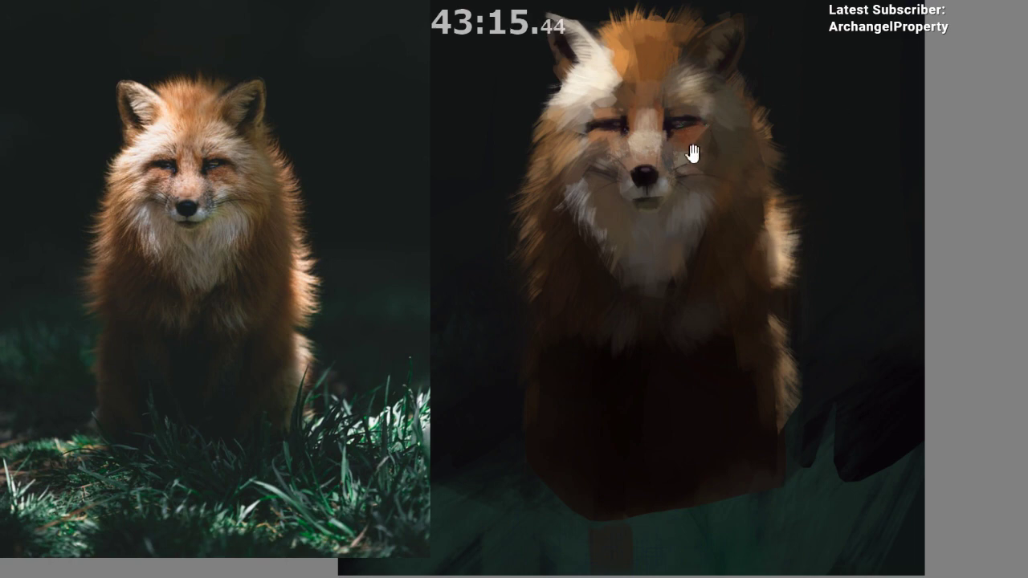
pyautogui.moveTo(692, 154); pyautogui.dragTo(707, 151)
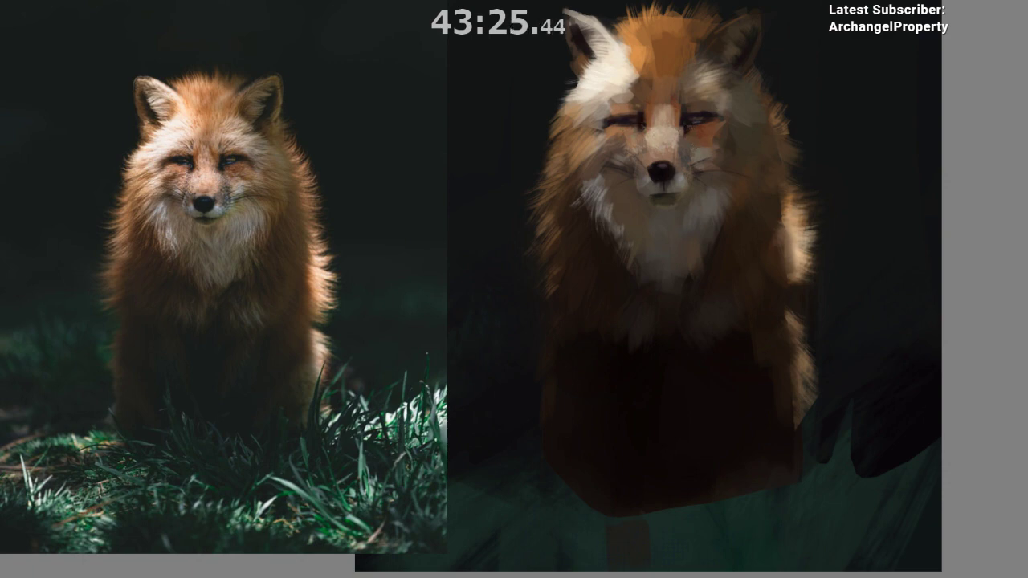
pyautogui.keyDown('ctrl'); pyautogui.click(699, 120); pyautogui.keyUp('ctrl')
pyautogui.moveTo(666, 170); pyautogui.dragTo(631, 126)
# - Paint dark green grass over the base of the body to separate the legs, sampling ground and dark fur tones
pyautogui.scroll(-1, 655, 206)
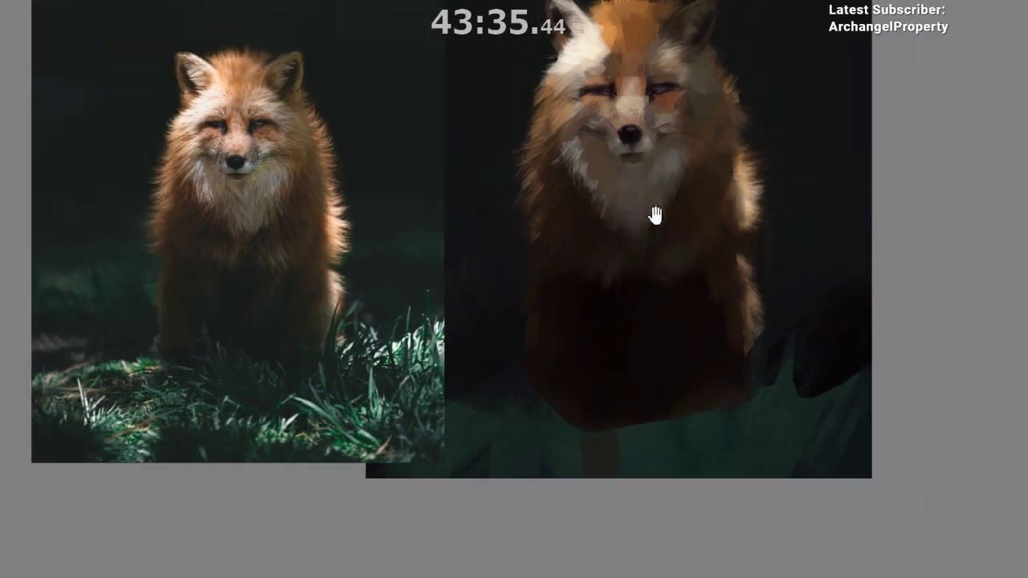
pyautogui.moveTo(647, 210); pyautogui.dragTo(597, 181)
pyautogui.moveTo(575, 147)
pyautogui.mouseDown()
pyautogui.moveTo(619, 216)
pyautogui.moveTo(605, 259)
pyautogui.moveTo(505, 300)
pyautogui.moveTo(532, 291)
pyautogui.mouseUp()
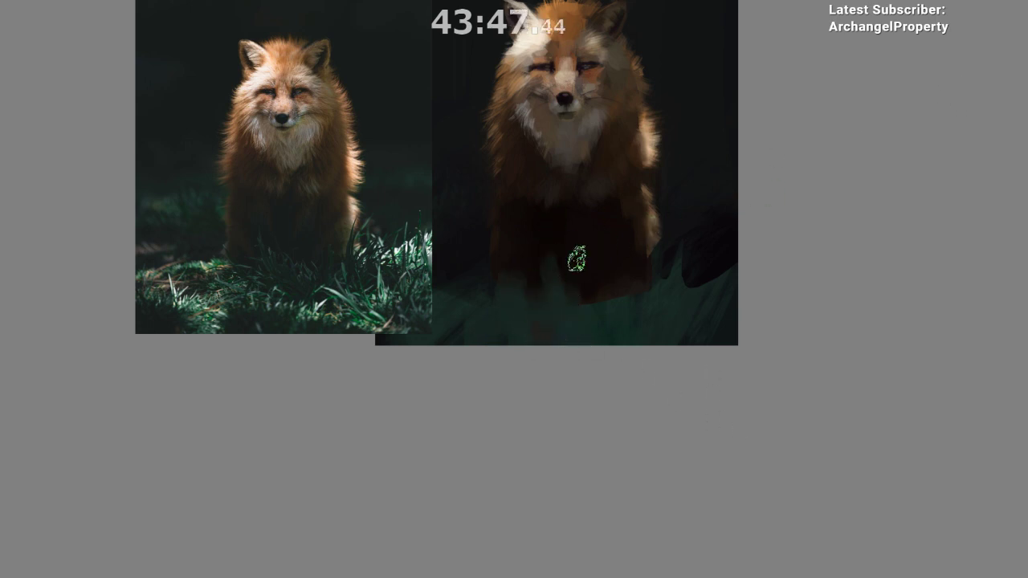
pyautogui.keyDown('ctrl'); pyautogui.click(567, 314); pyautogui.keyUp('ctrl')
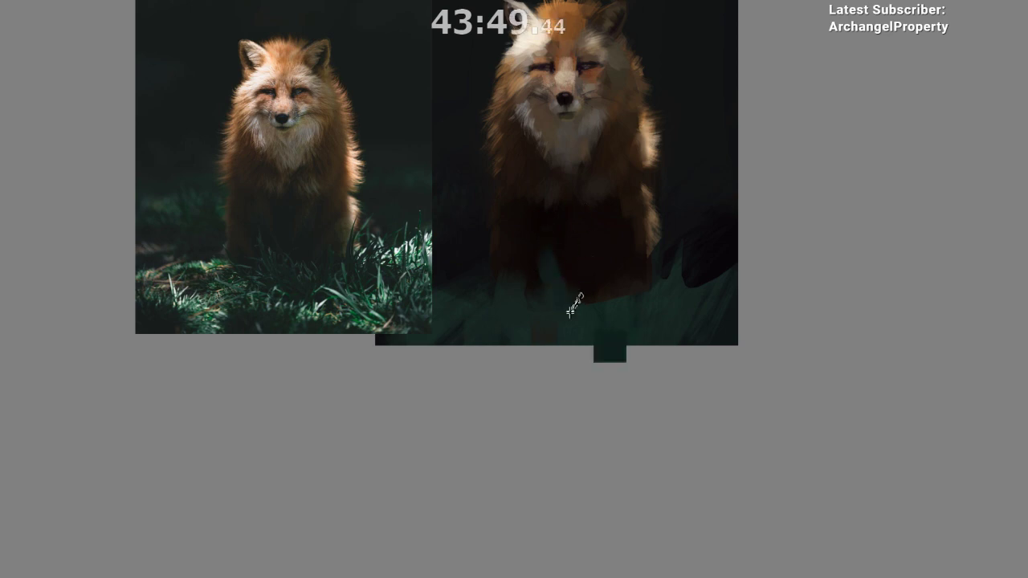
pyautogui.moveTo(580, 311)
pyautogui.mouseDown()
pyautogui.moveTo(595, 310)
pyautogui.moveTo(569, 296)
pyautogui.mouseUp()
pyautogui.keyDown('ctrl'); pyautogui.click(560, 259); pyautogui.keyUp('ctrl')
pyautogui.moveTo(557, 250); pyautogui.dragTo(570, 294)
pyautogui.keyDown('ctrl'); pyautogui.click(586, 311); pyautogui.keyUp('ctrl')
pyautogui.moveTo(544, 377); pyautogui.dragTo(527, 372)
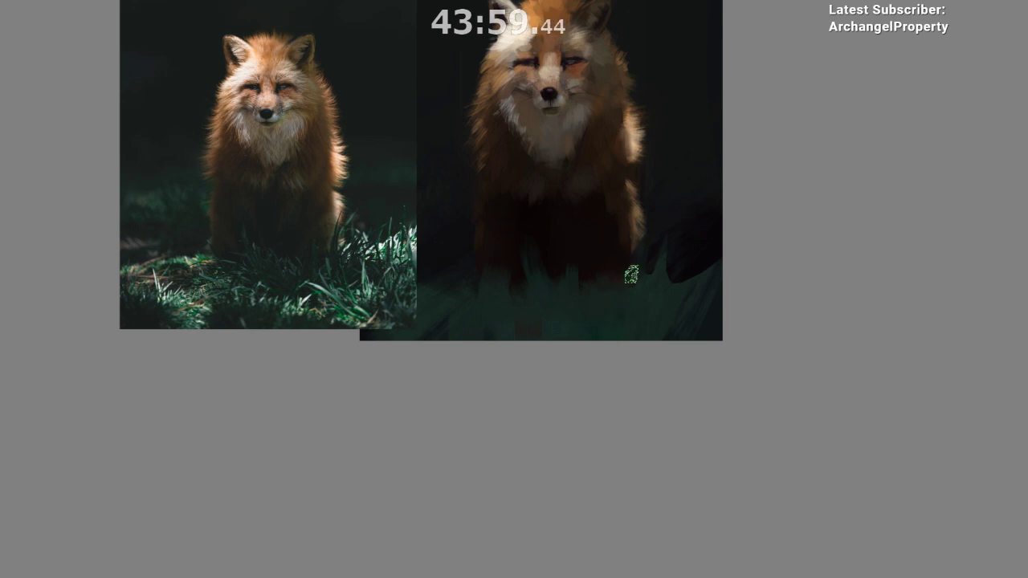
# - Move the reference photo clear of the painting and blend the grass around the fox's legs
pyautogui.moveTo(600, 338); pyautogui.dragTo(654, 304)
pyautogui.moveTo(315, 274); pyautogui.dragTo(223, 313)
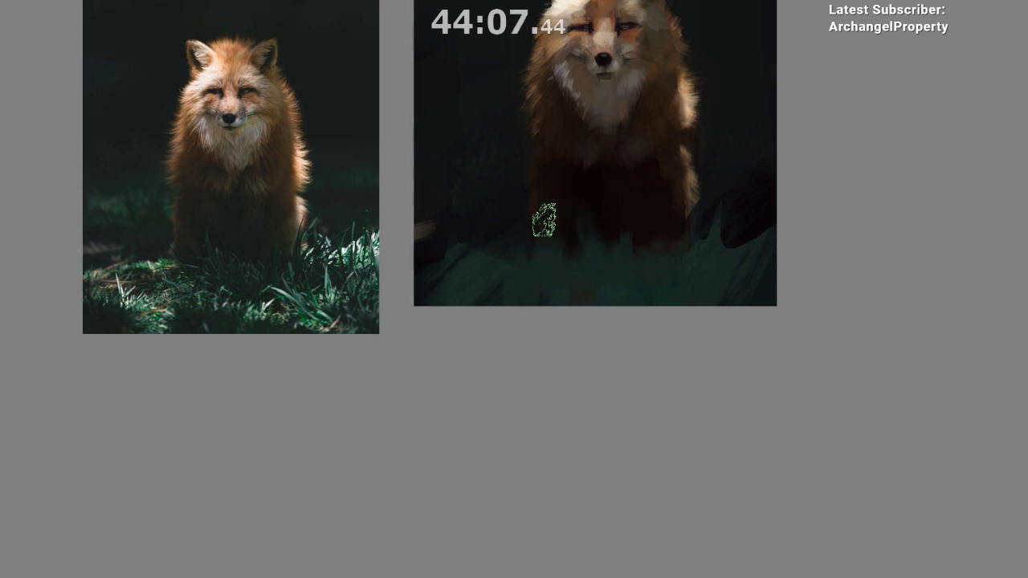
pyautogui.scroll(-2, 536, 374)
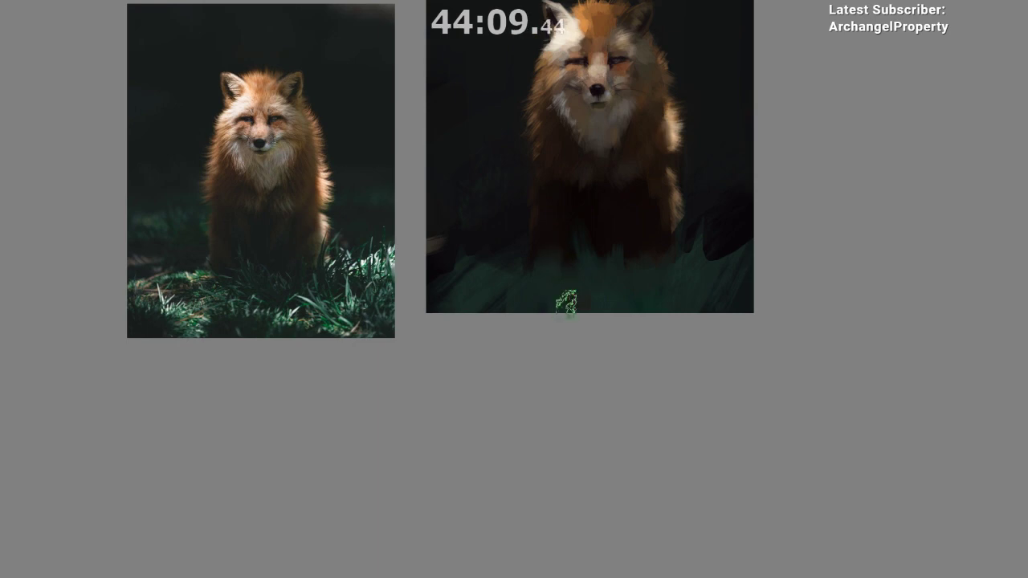
pyautogui.scroll(-1, 566, 357)
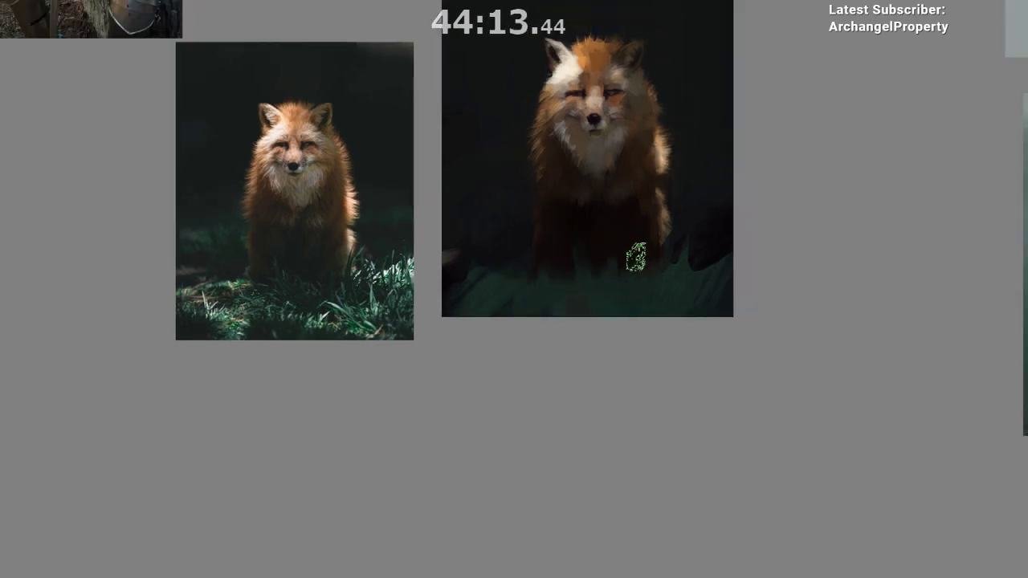
pyautogui.moveTo(682, 291); pyautogui.dragTo(640, 263)
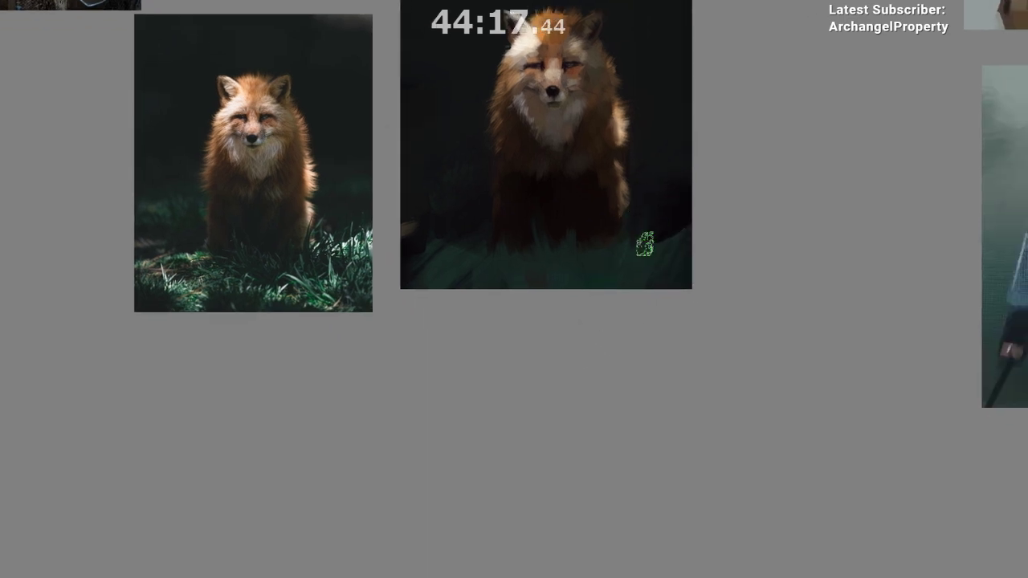
# - Try lasso selections over the ground on either side of the fox and clear the selection
pyautogui.moveTo(691, 236)
pyautogui.mouseDown()
pyautogui.moveTo(653, 241)
pyautogui.moveTo(680, 244)
pyautogui.mouseUp()
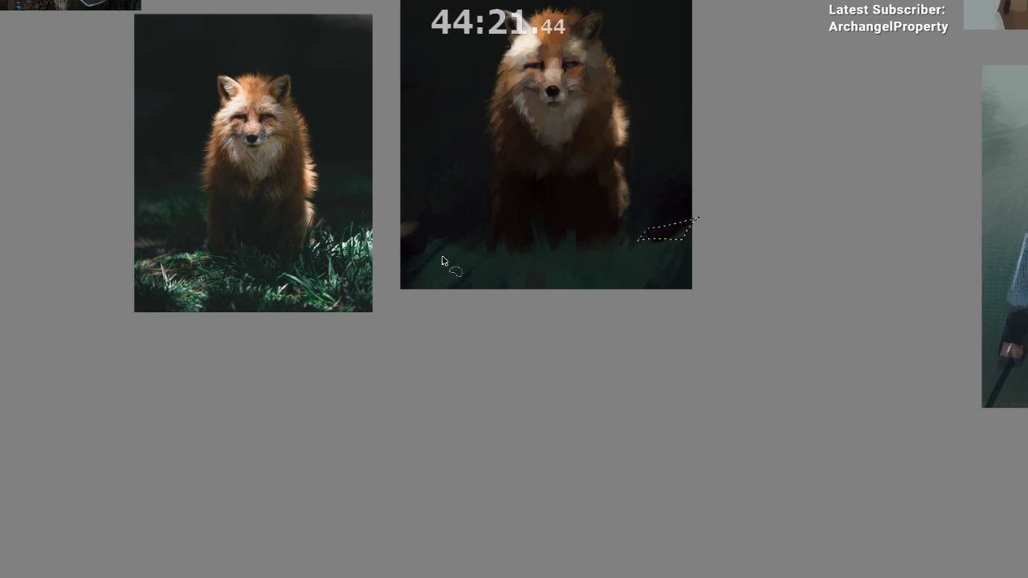
pyautogui.moveTo(451, 244); pyautogui.dragTo(453, 285)
pyautogui.hotkey('ctrl', 'shift', 'a')
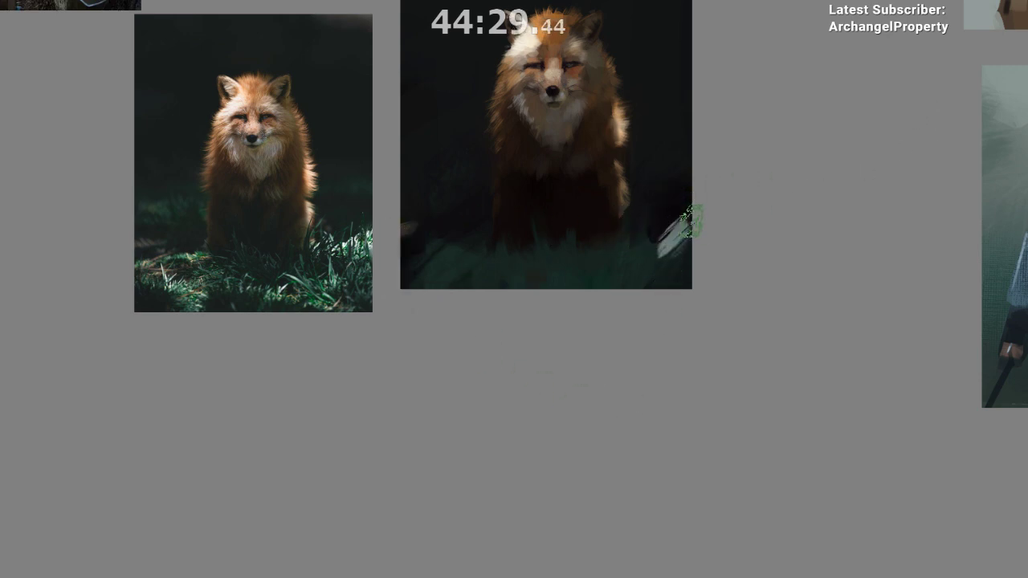
# - Try pale textured grass highlights on the ground at both sides of the fox, redoing the ones near the unlit-grass corner
pyautogui.moveTo(676, 224); pyautogui.dragTo(652, 238)
pyautogui.moveTo(462, 272)
pyautogui.mouseDown()
pyautogui.moveTo(466, 261)
pyautogui.moveTo(480, 268)
pyautogui.mouseUp()
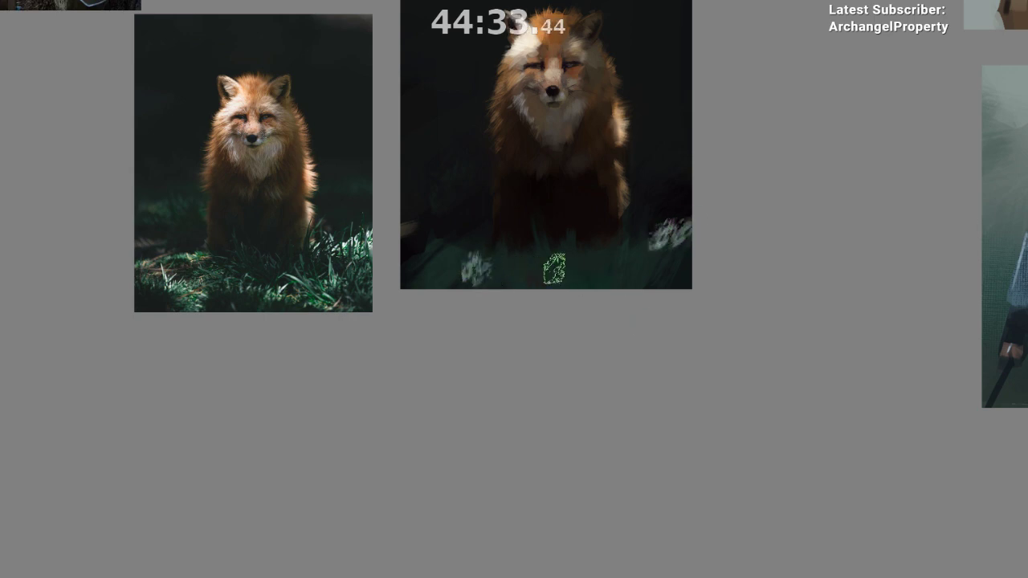
pyautogui.moveTo(571, 371); pyautogui.dragTo(567, 376)
pyautogui.hotkey('ctrl', 'z')
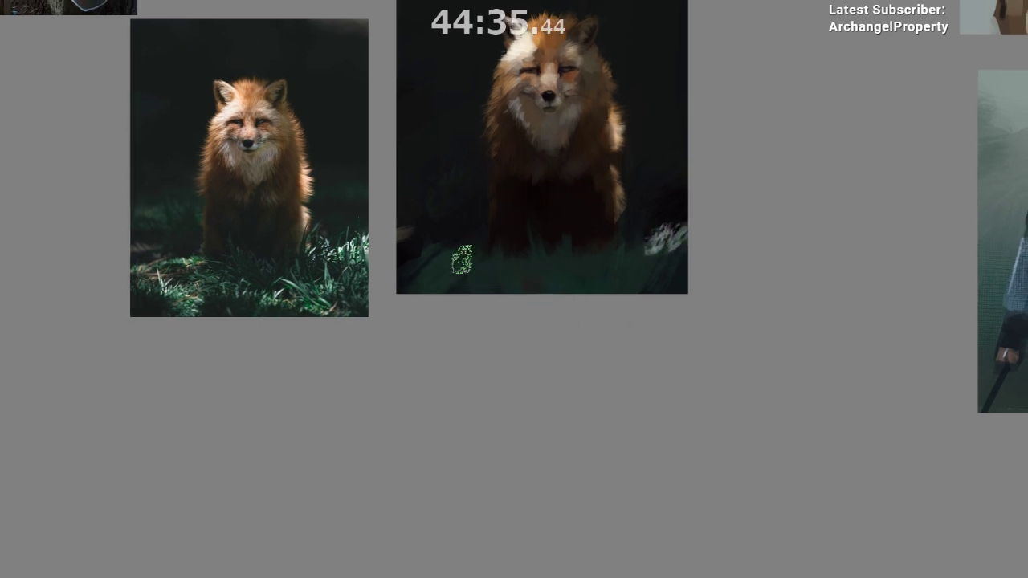
pyautogui.moveTo(466, 259)
pyautogui.mouseDown()
pyautogui.moveTo(480, 276)
pyautogui.moveTo(460, 259)
pyautogui.mouseUp()
pyautogui.keyDown('ctrl'); pyautogui.click(446, 283); pyautogui.keyUp('ctrl')
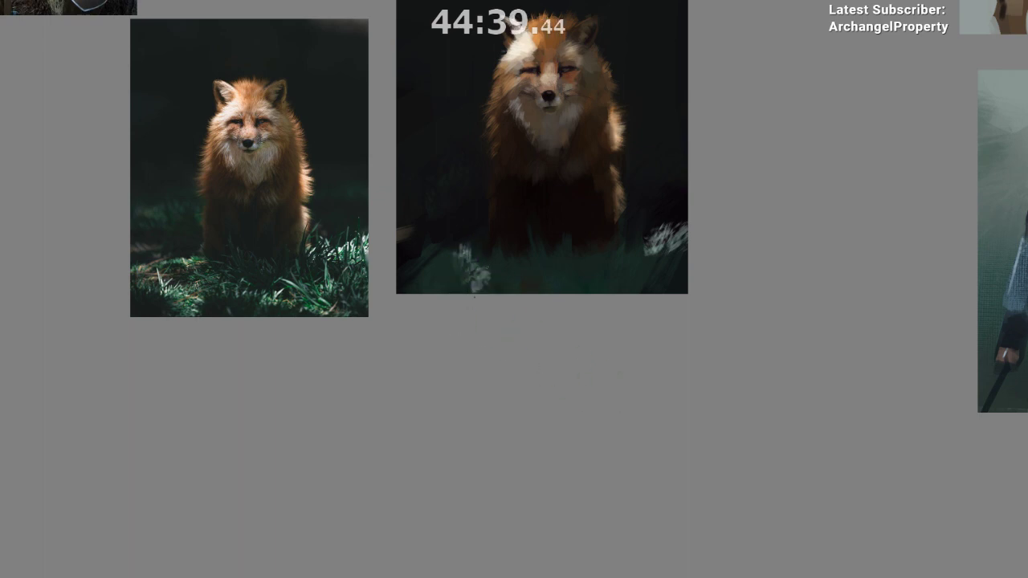
# - Undo the pale grass highlights on both sides of the fox
pyautogui.hotkey('ctrl', 'z')
pyautogui.hotkey('ctrl', 'z')
pyautogui.moveTo(533, 395); pyautogui.dragTo(544, 426)
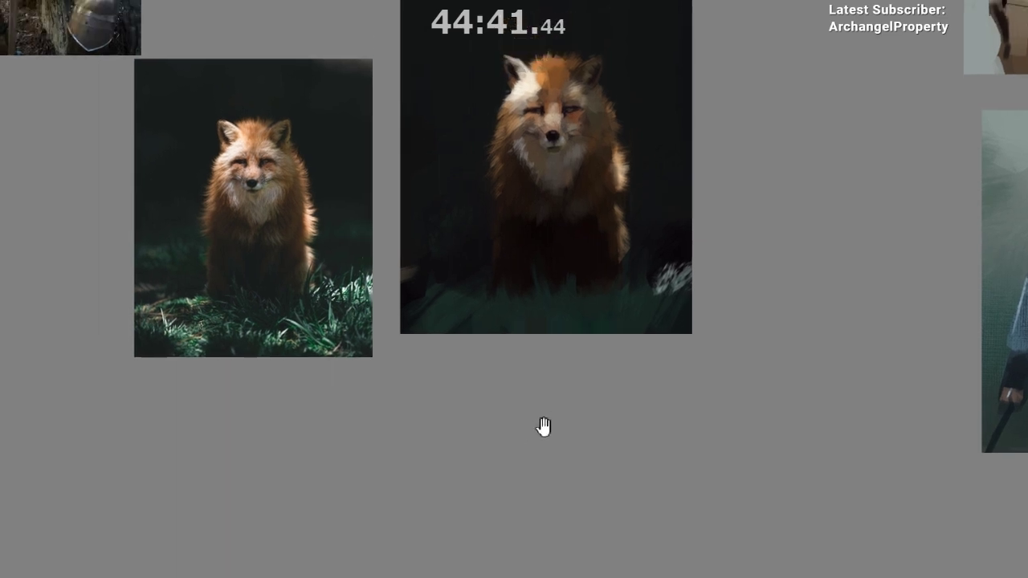
pyautogui.hotkey('ctrl', 'z')
pyautogui.moveTo(474, 397); pyautogui.dragTo(417, 378)
pyautogui.hotkey('ctrl', 'z')
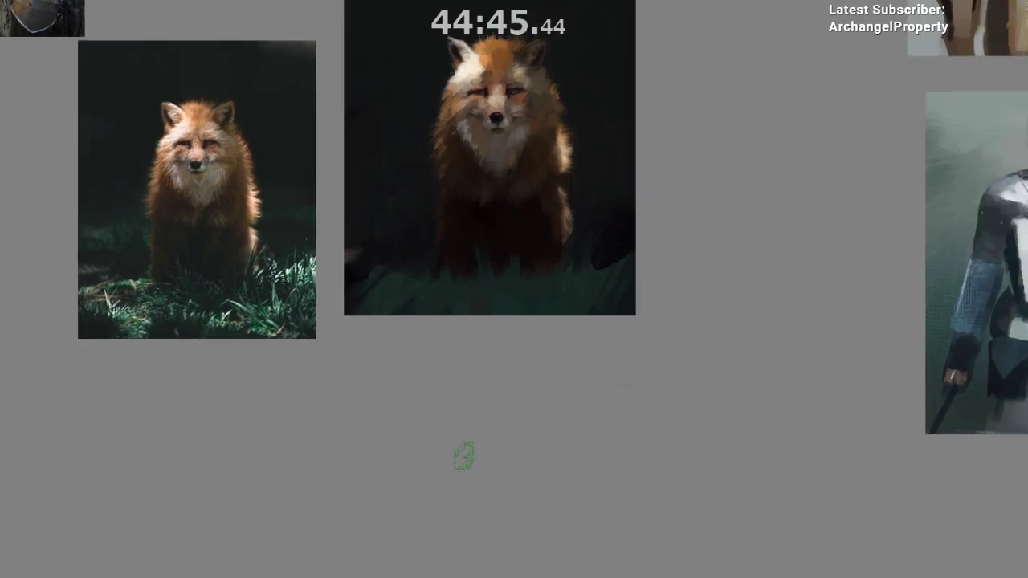
# - Try trimming a narrow strip off the painting's left edge with a rectangular selection, and undo the trim
pyautogui.moveTo(458, 415); pyautogui.dragTo(324, 457)
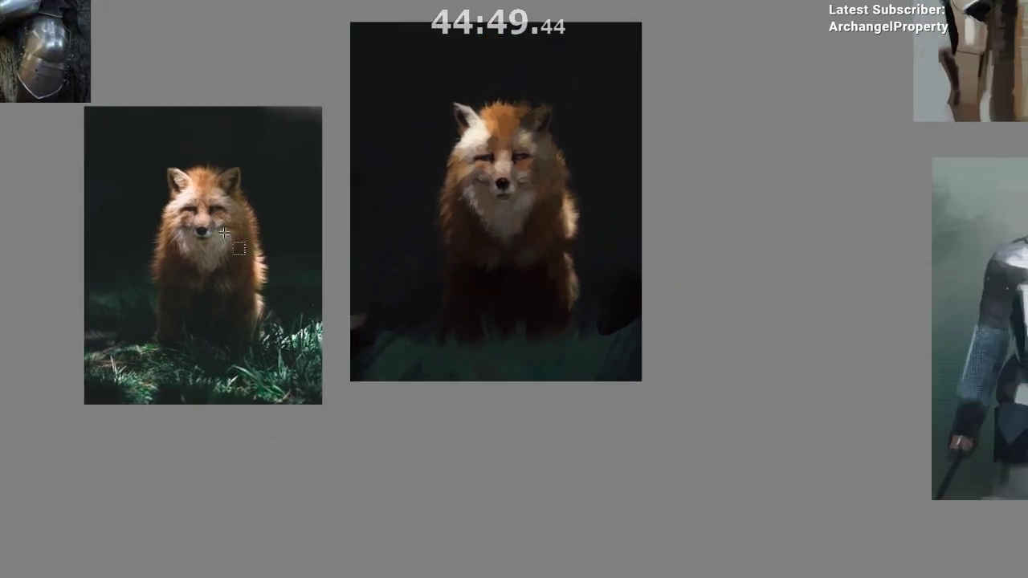
pyautogui.moveTo(387, 25)
pyautogui.mouseDown()
pyautogui.moveTo(619, 386)
pyautogui.moveTo(648, 392)
pyautogui.mouseUp()
pyautogui.click(559, 377)
pyautogui.click(650, 166)
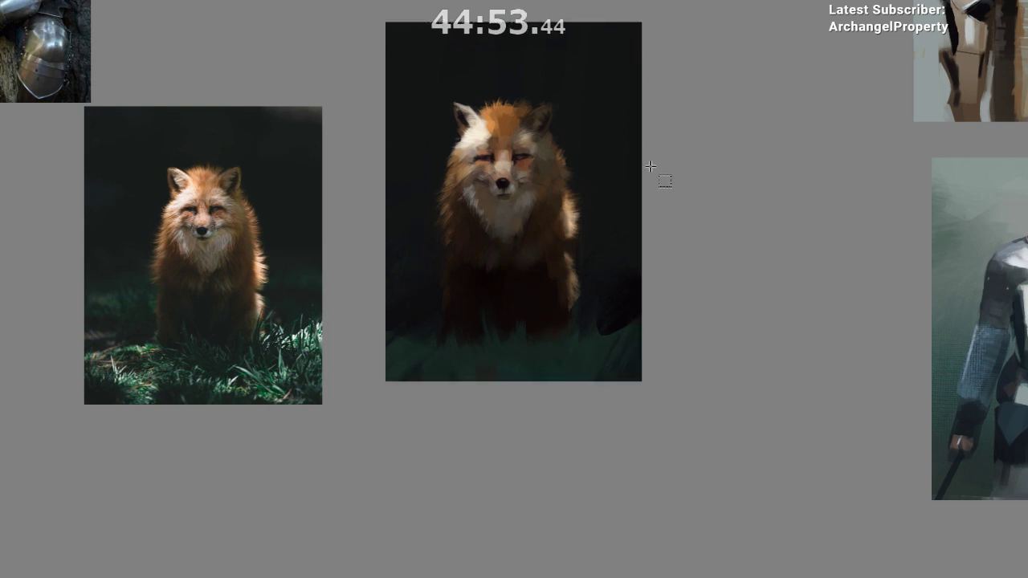
pyautogui.hotkey('ctrl', 'z')
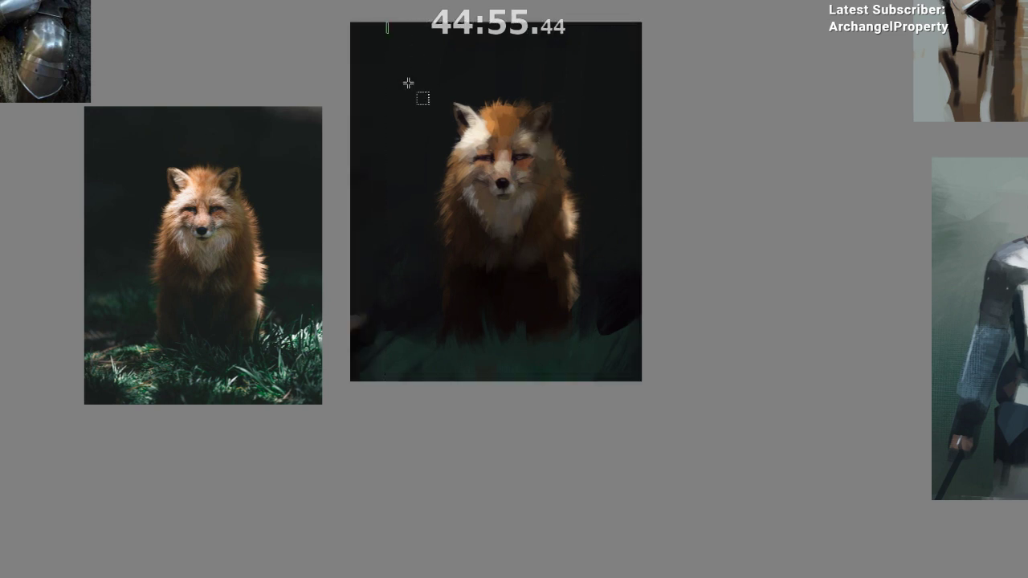
# - Trim a narrow strip off the painting's left and right edges with rectangular selections to centre the fox
pyautogui.moveTo(386, 22)
pyautogui.mouseDown()
pyautogui.moveTo(624, 347)
pyautogui.moveTo(645, 394)
pyautogui.mouseUp()
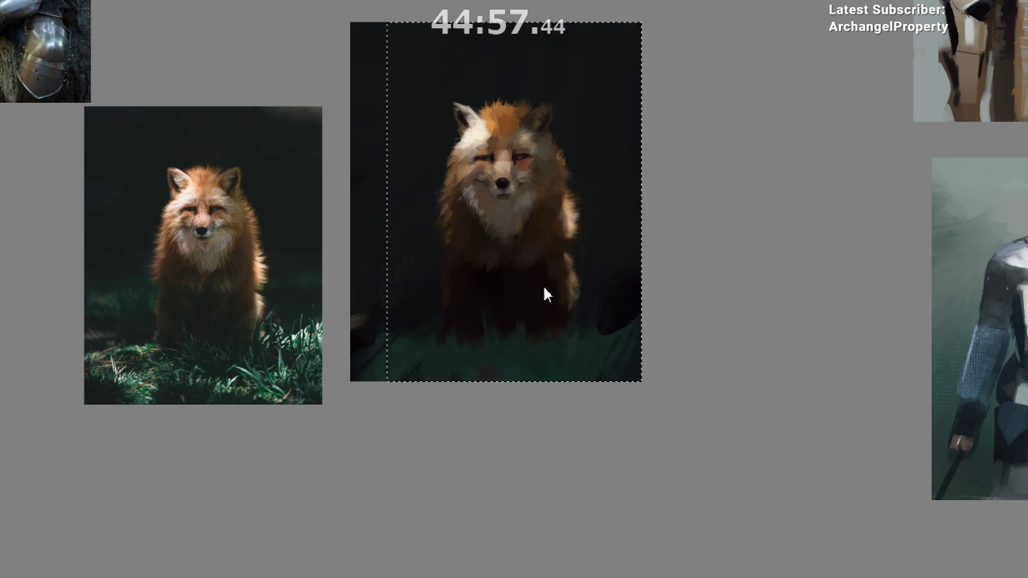
pyautogui.press('Return')
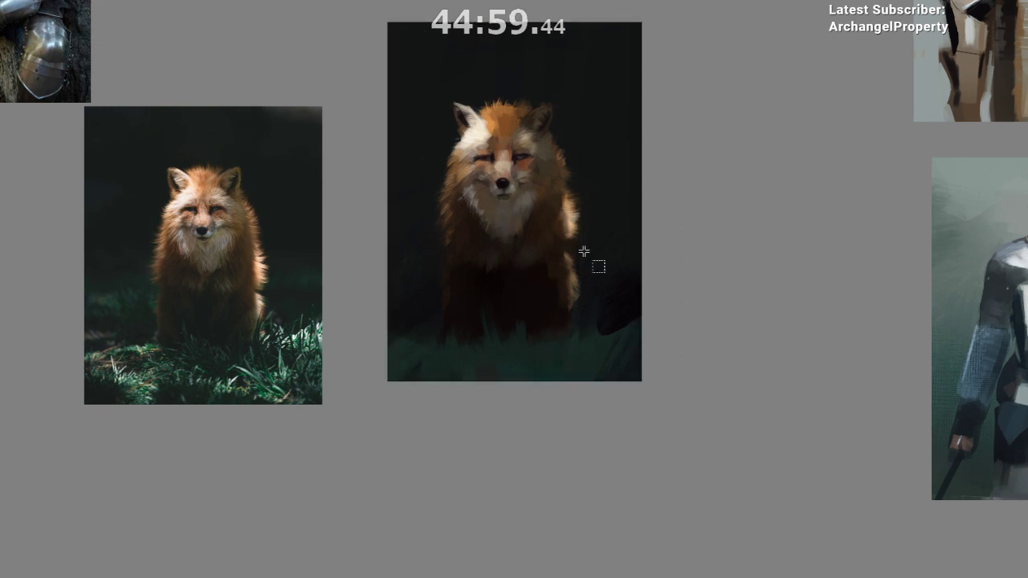
pyautogui.moveTo(630, 146); pyautogui.dragTo(609, 154)
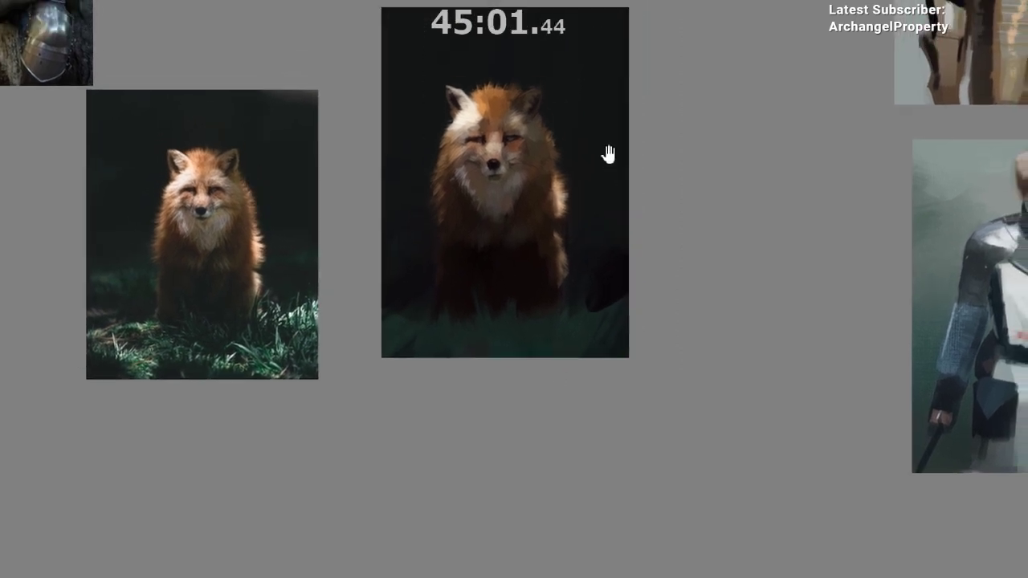
pyautogui.moveTo(395, 18)
pyautogui.mouseDown()
pyautogui.moveTo(603, 271)
pyautogui.moveTo(616, 353)
pyautogui.mouseUp()
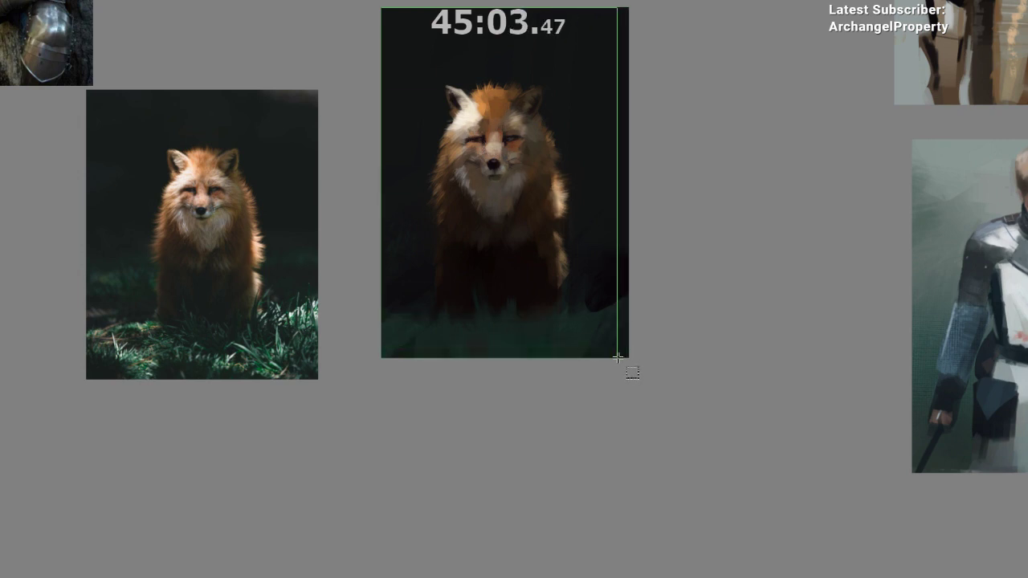
pyautogui.press('Return')
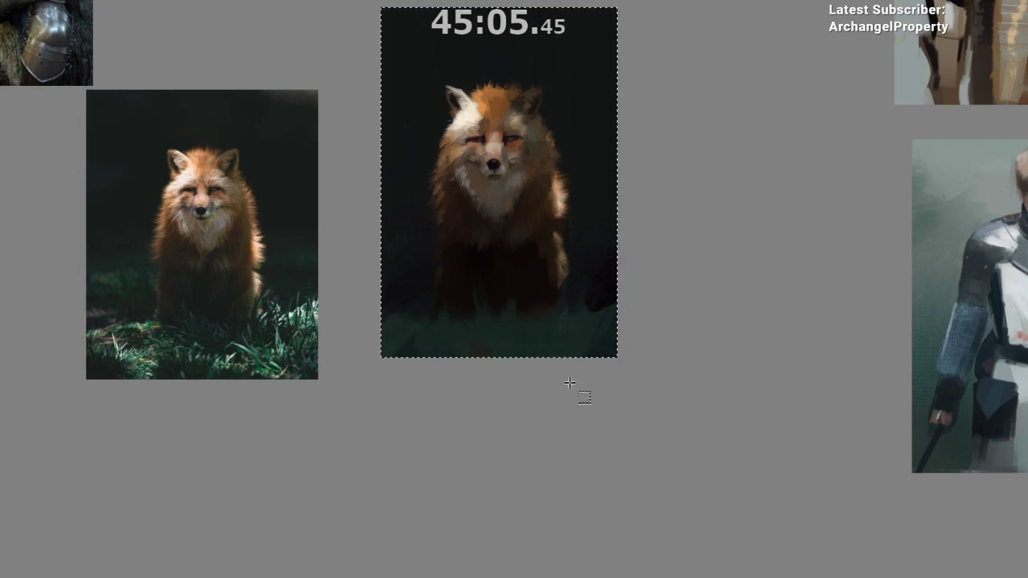
pyautogui.scroll(1, 595, 279)
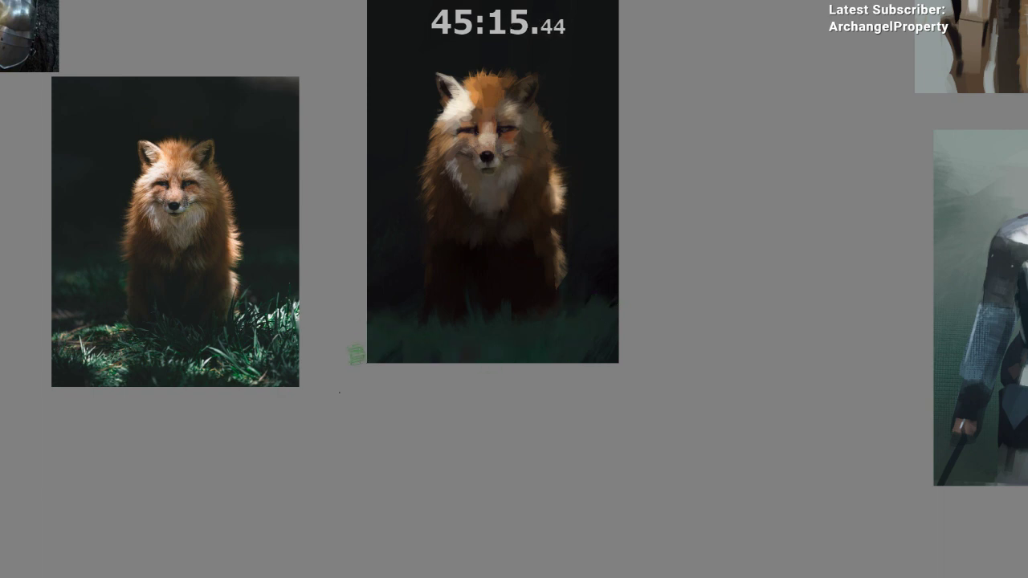
# - Add small pale green grass highlights on the ground at both sides of the fox, sampling the green from the painted grass
pyautogui.moveTo(499, 402); pyautogui.dragTo(551, 376)
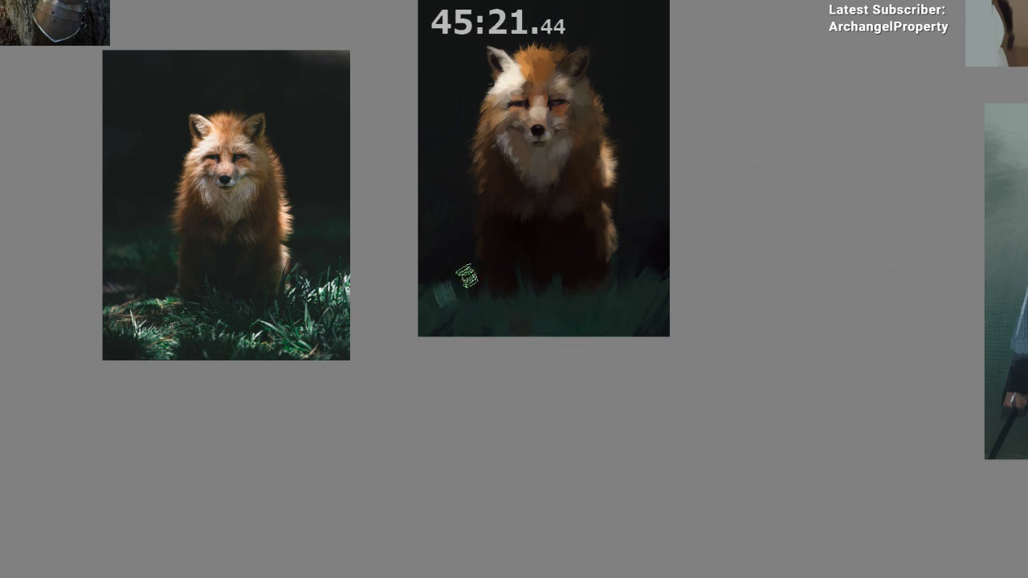
pyautogui.moveTo(446, 288); pyautogui.dragTo(455, 290)
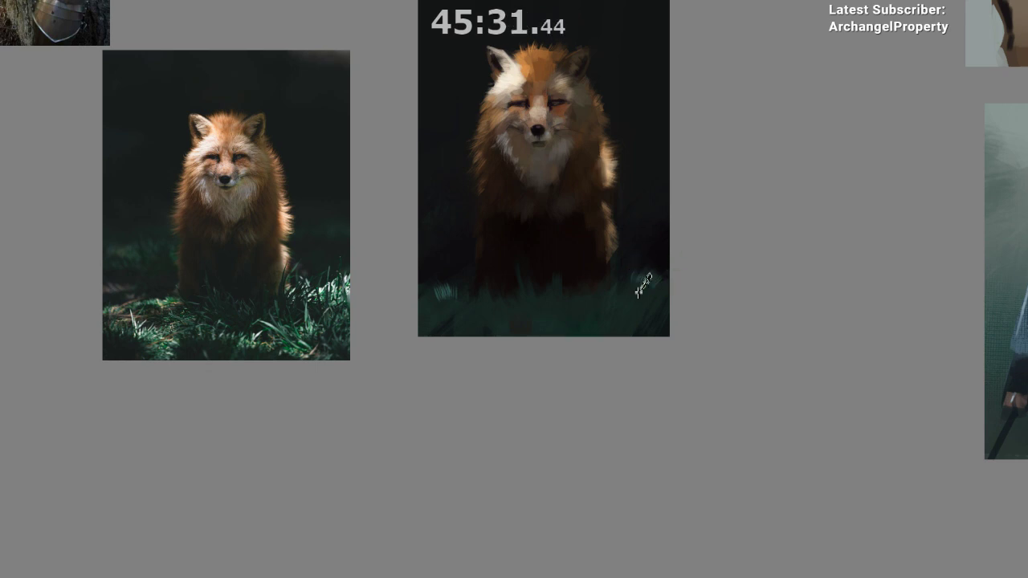
pyautogui.moveTo(615, 352); pyautogui.dragTo(629, 353)
pyautogui.keyDown('ctrl'); pyautogui.click(454, 317); pyautogui.keyUp('ctrl')
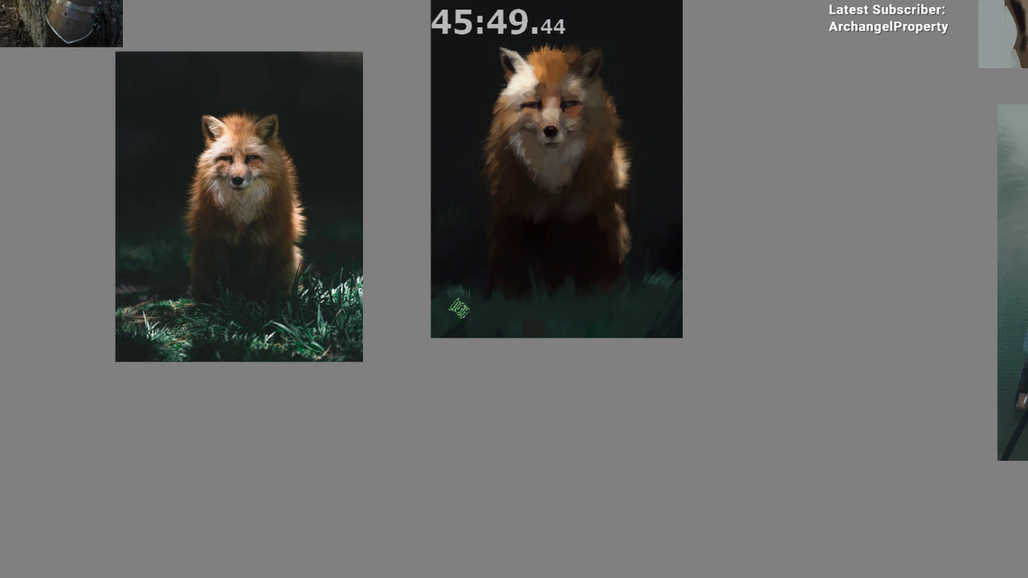
pyautogui.moveTo(459, 307); pyautogui.dragTo(470, 279)
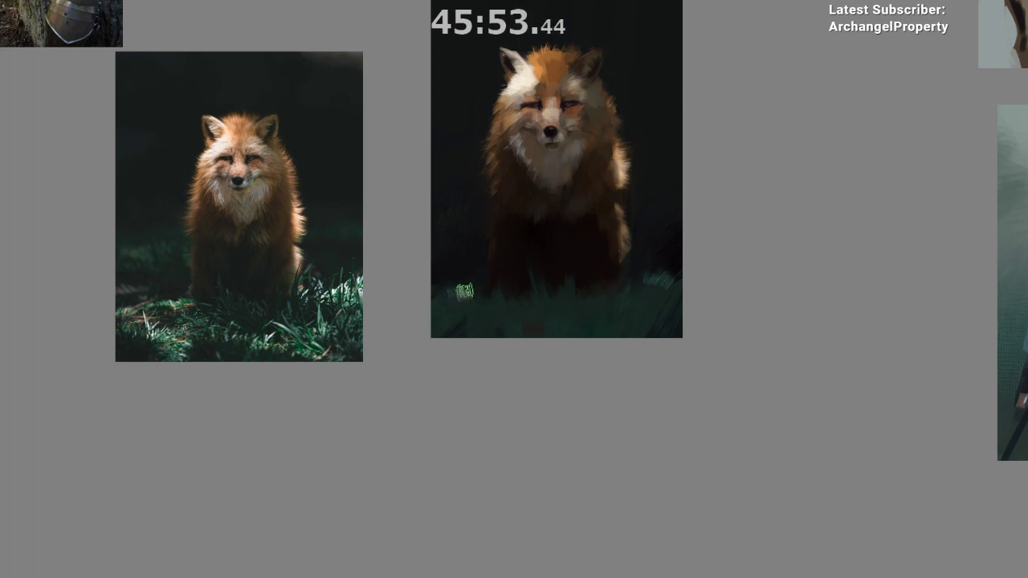
pyautogui.moveTo(549, 418)
pyautogui.mouseDown()
pyautogui.moveTo(530, 522)
pyautogui.moveTo(445, 474)
pyautogui.mouseUp()
pyautogui.moveTo(581, 293)
pyautogui.mouseDown()
pyautogui.moveTo(700, 209)
pyautogui.moveTo(677, 206)
pyautogui.mouseUp()
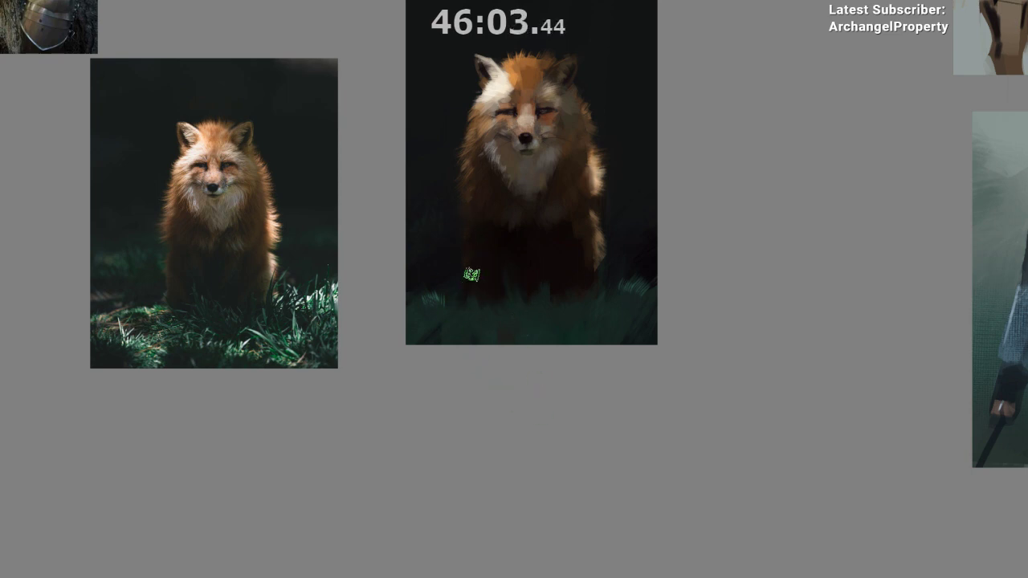
pyautogui.moveTo(509, 455); pyautogui.dragTo(503, 477)
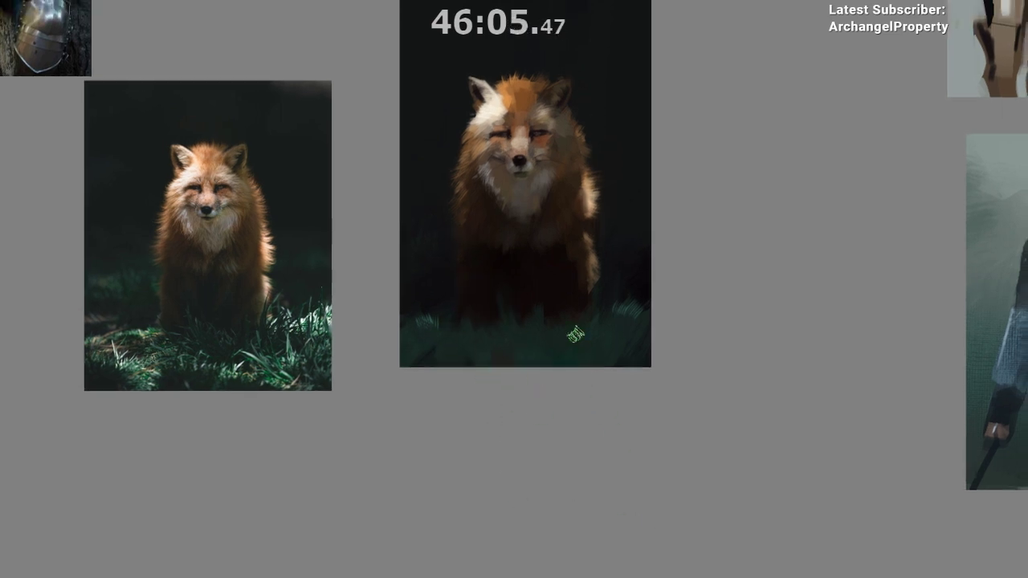
# - Try textured dark fur strokes down the fox's pale chest, undoing each attempt, and sample the chest colour
pyautogui.moveTo(520, 190); pyautogui.dragTo(523, 211)
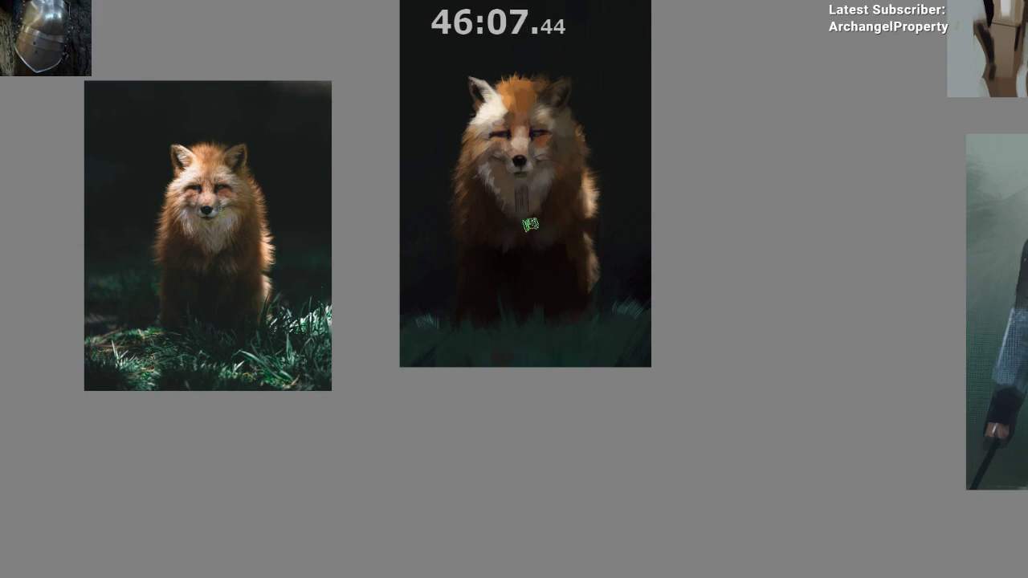
pyautogui.hotkey('ctrl', 'z')
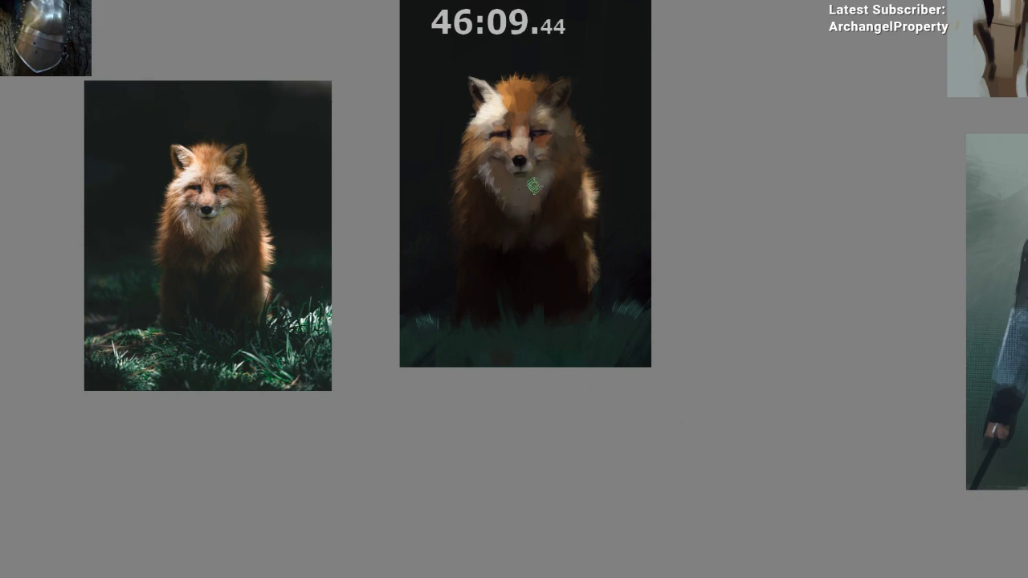
pyautogui.moveTo(525, 204); pyautogui.dragTo(527, 219)
pyautogui.hotkey('ctrl', 'z')
pyautogui.keyDown('ctrl'); pyautogui.click(535, 188); pyautogui.keyUp('ctrl')
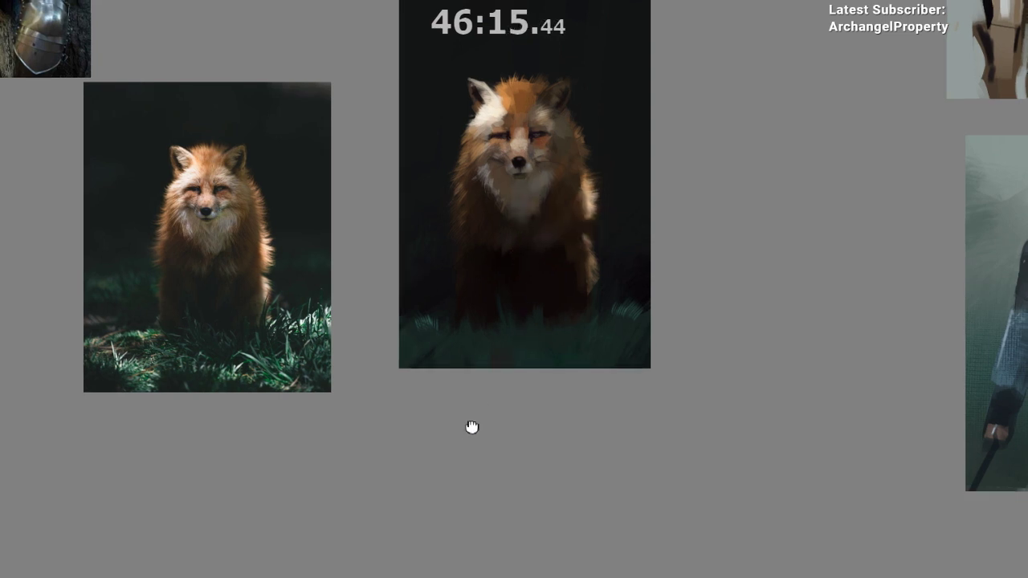
pyautogui.moveTo(472, 426); pyautogui.dragTo(439, 455)
pyautogui.moveTo(436, 402); pyautogui.dragTo(390, 355)
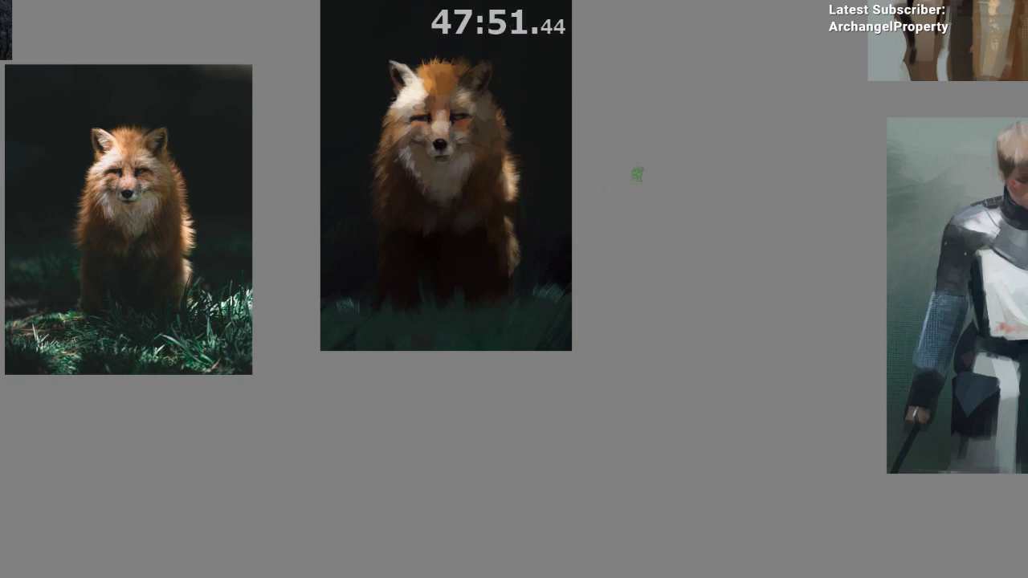
pyautogui.moveTo(520, 87)
pyautogui.mouseDown()
pyautogui.moveTo(538, 90)
pyautogui.moveTo(590, 153)
pyautogui.mouseUp()
pyautogui.moveTo(590, 174); pyautogui.dragTo(652, 205)
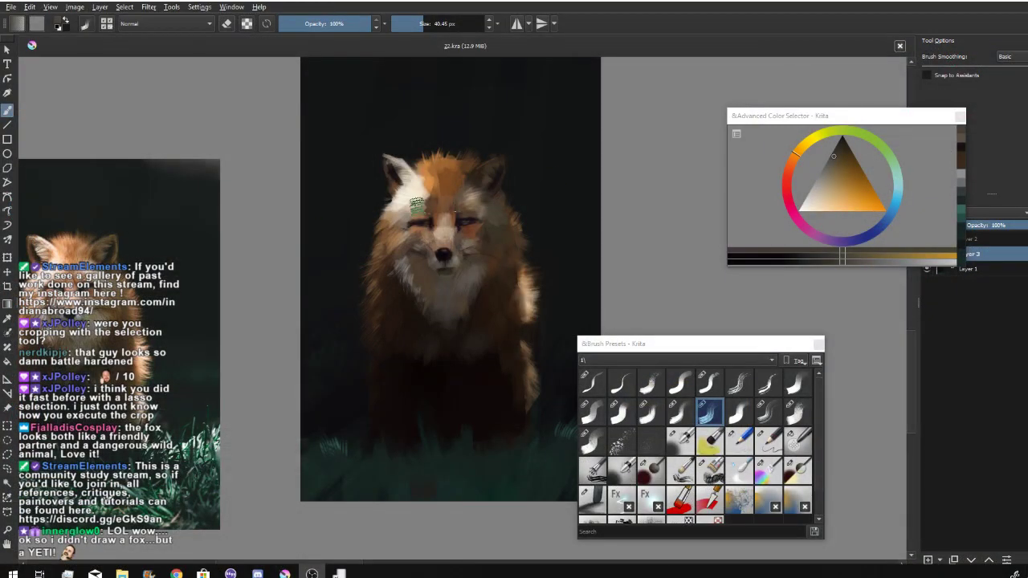
# - Try trimming the image to a freehand outline selection around the fox, and undo the trim and the selection
pyautogui.click(688, 158)
pyautogui.press('l')
pyautogui.moveTo(364, 160)
pyautogui.mouseDown()
pyautogui.moveTo(644, 103)
pyautogui.moveTo(667, 264)
pyautogui.moveTo(421, 419)
pyautogui.moveTo(289, 316)
pyautogui.moveTo(392, 113)
pyautogui.mouseUp()
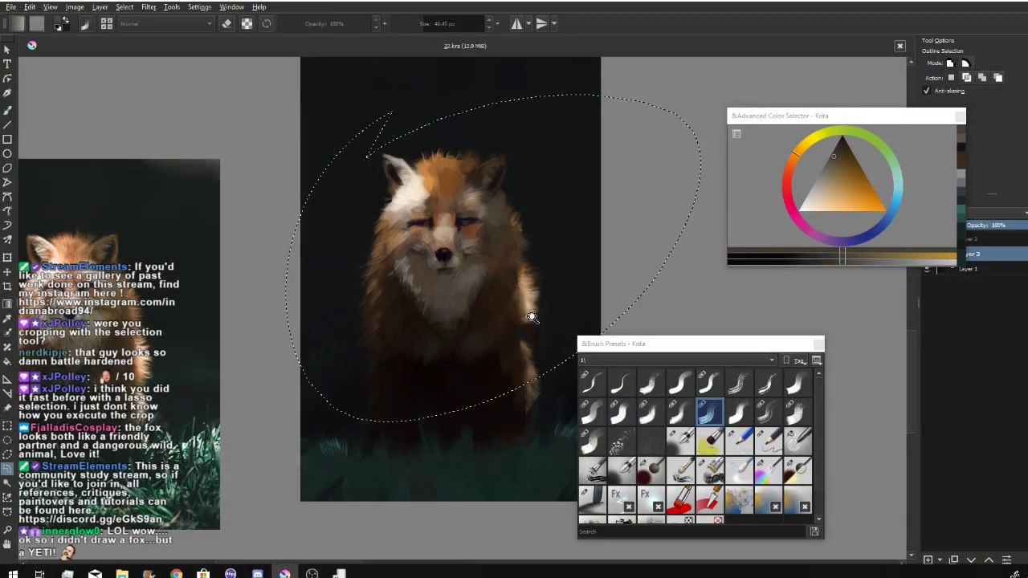
pyautogui.scroll(-2, 530, 317)
pyautogui.rightClick(491, 244)
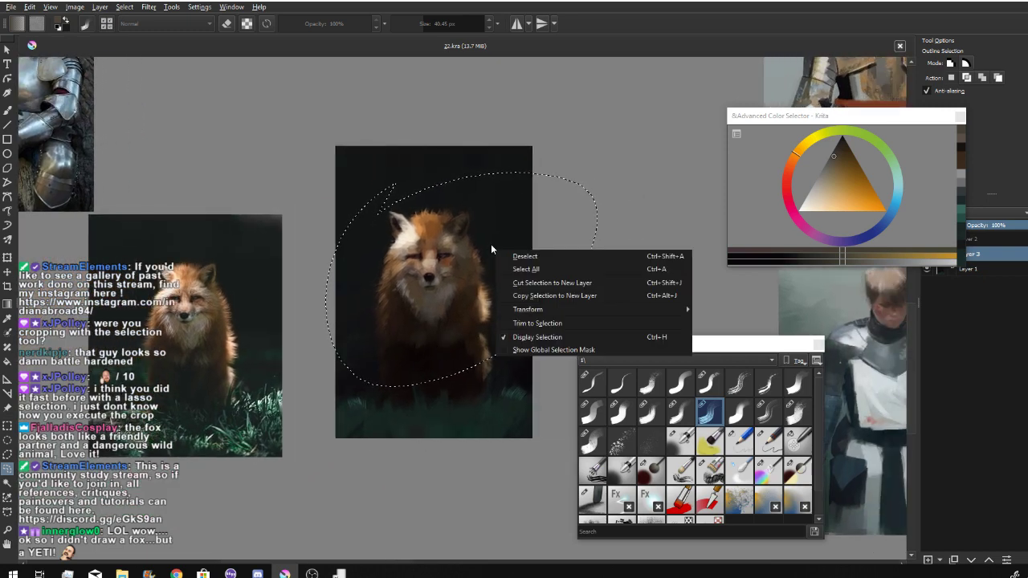
pyautogui.click(537, 323)
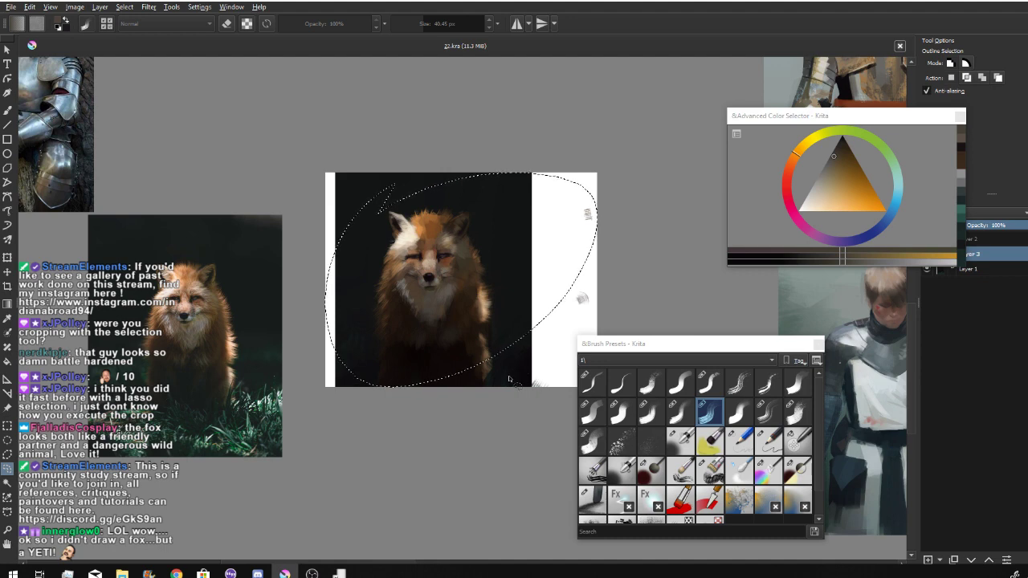
pyautogui.hotkey('ctrl', 'z')
pyautogui.hotkey('ctrl', 'z')
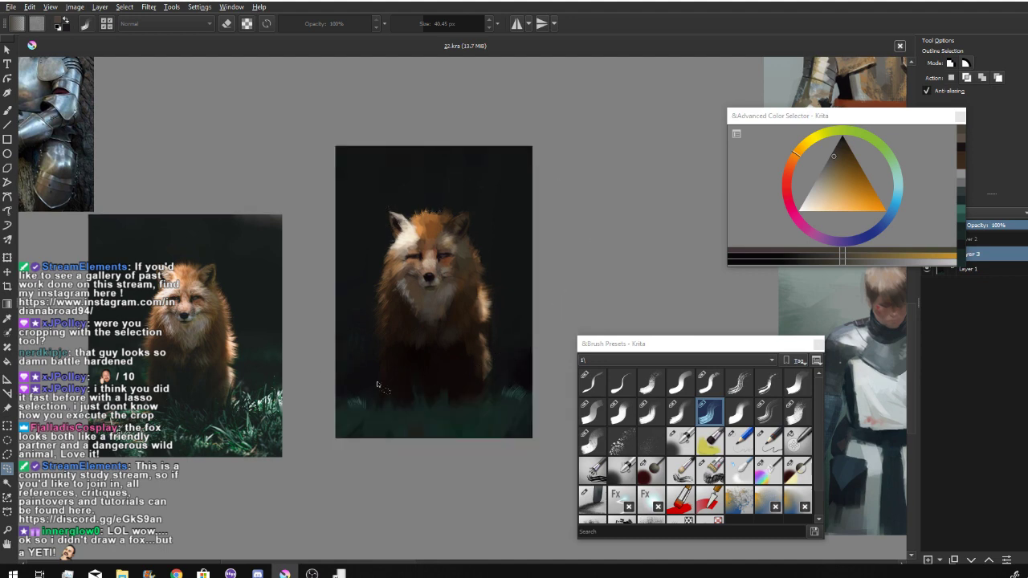
# - Trim the image to a rectangular selection around the fox's head and chest, clear the selection, and undo the crop
pyautogui.click(8, 426)
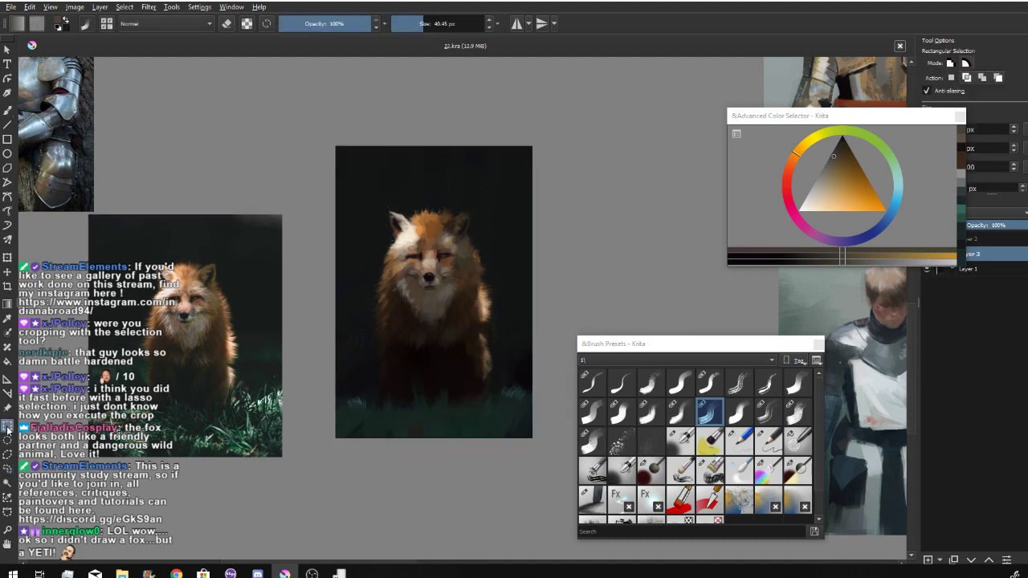
pyautogui.moveTo(334, 202); pyautogui.dragTo(469, 315)
pyautogui.moveTo(369, 199); pyautogui.dragTo(492, 334)
pyautogui.rightClick(433, 263)
pyautogui.click(459, 369)
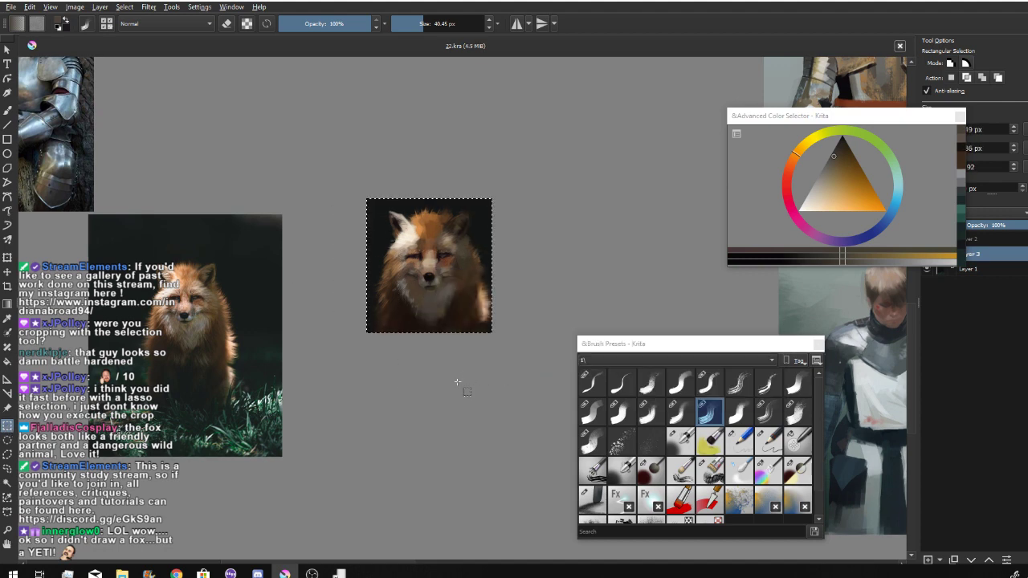
pyautogui.click(458, 382)
pyautogui.moveTo(459, 215); pyautogui.dragTo(533, 177)
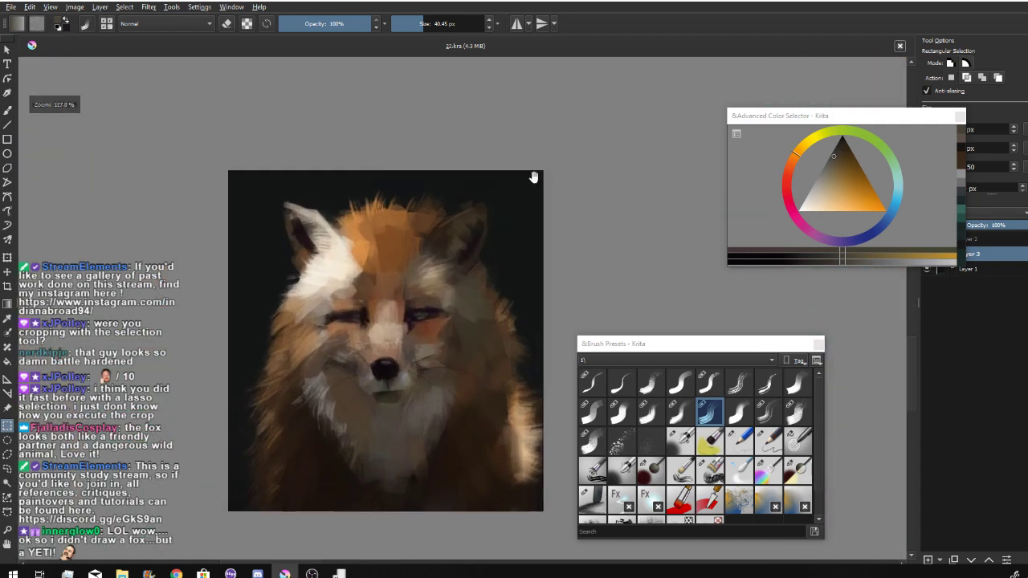
pyautogui.moveTo(486, 250); pyautogui.dragTo(401, 395)
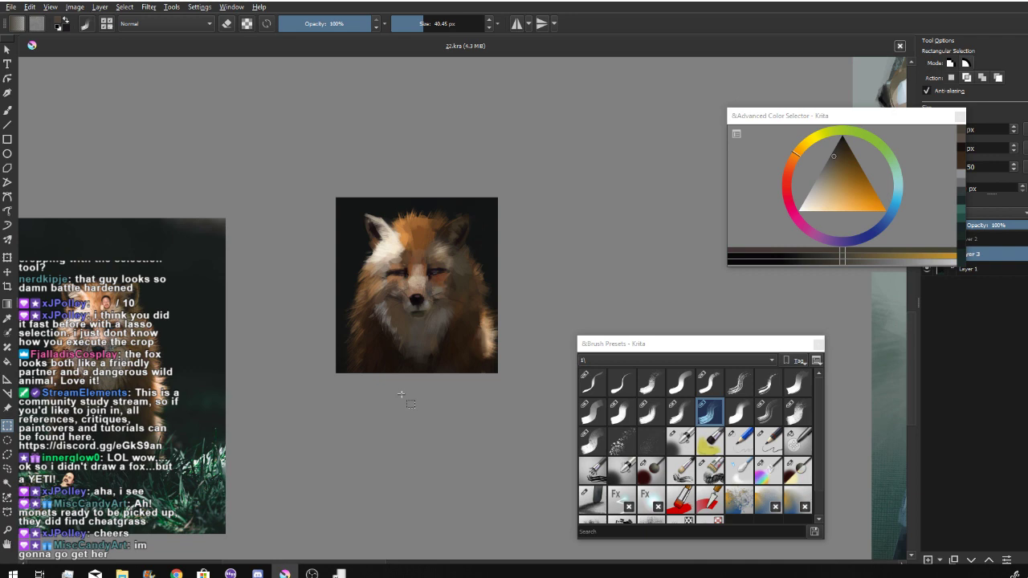
pyautogui.hotkey('ctrl', 'z')
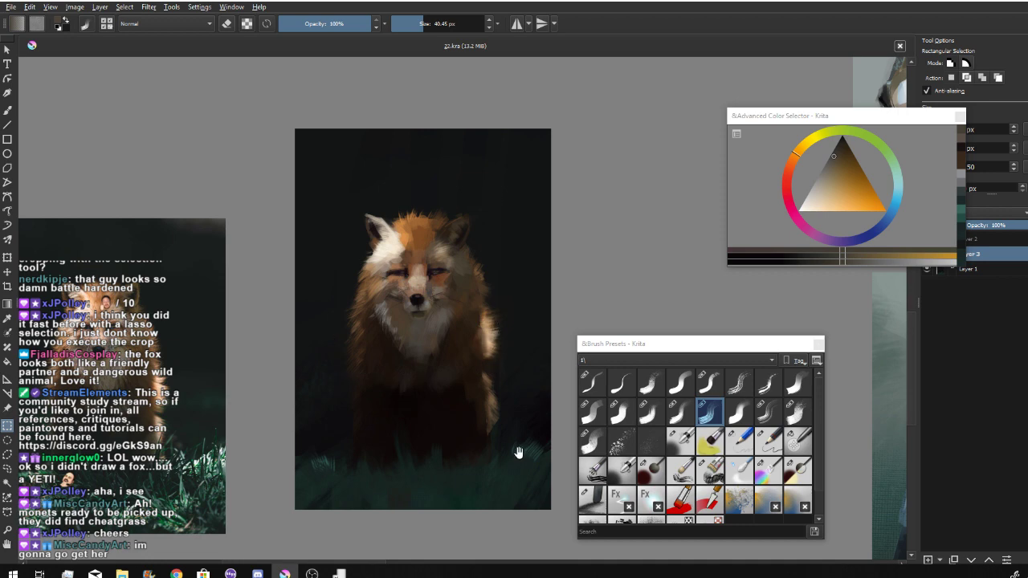
pyautogui.scroll(-1, 504, 493)
pyautogui.moveTo(503, 496); pyautogui.dragTo(463, 414)
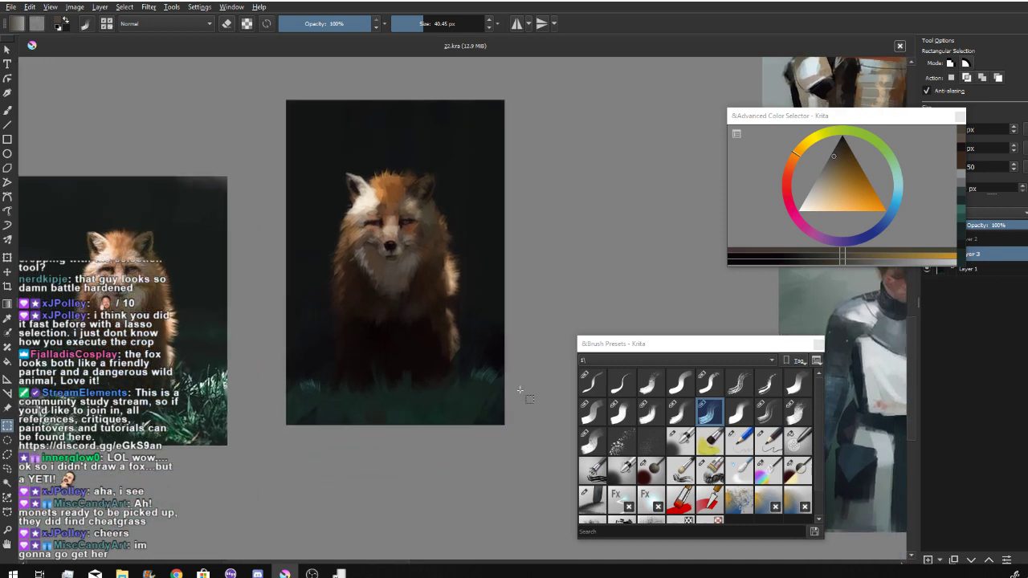
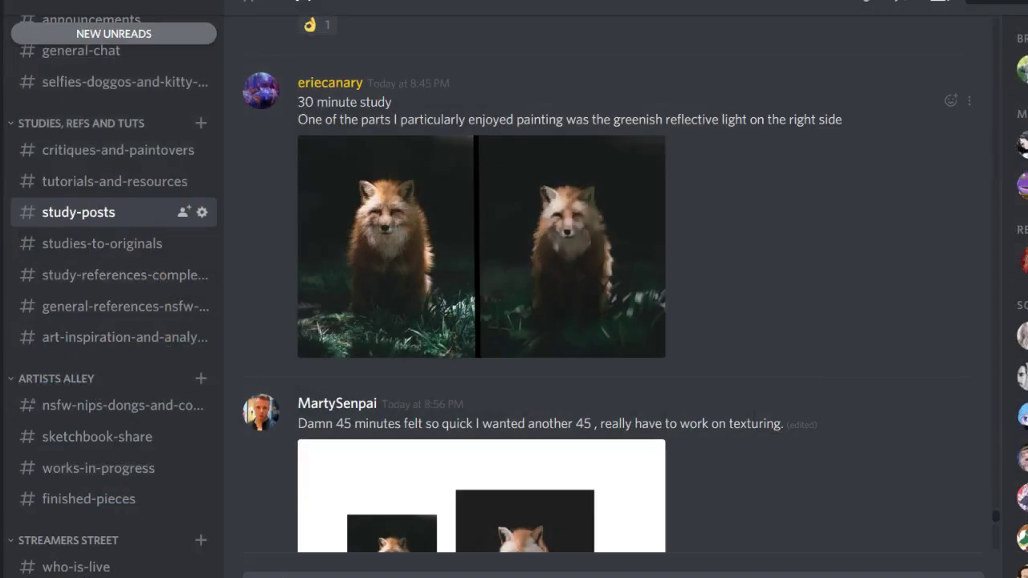
# - Switch to Discord's study-posts channel and examine the 30 minute fox study at enlarged size beside its reference
pyautogui.scroll(3, 738, 290)
pyautogui.scroll(-1, 516, 273)
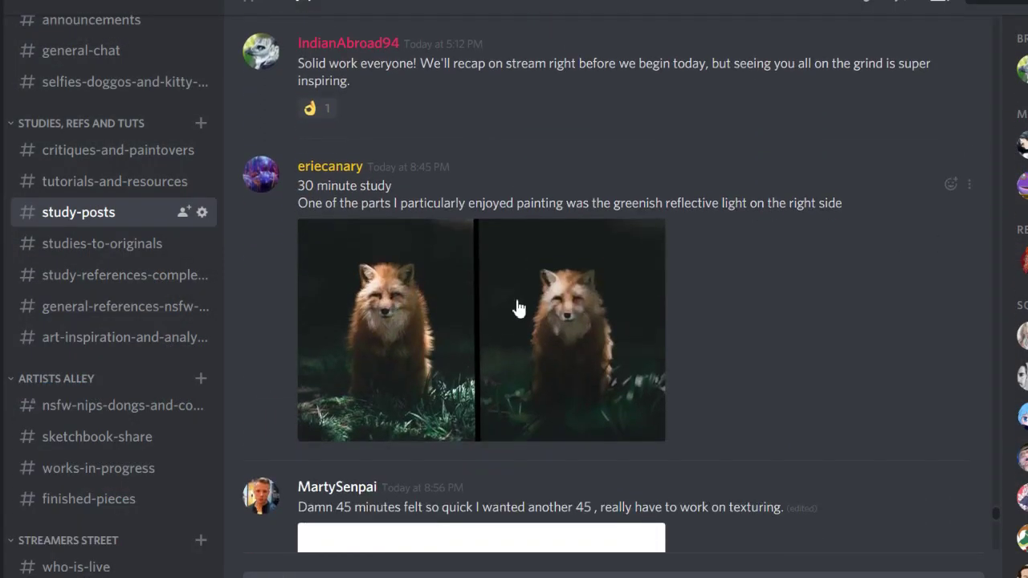
pyautogui.click(519, 297)
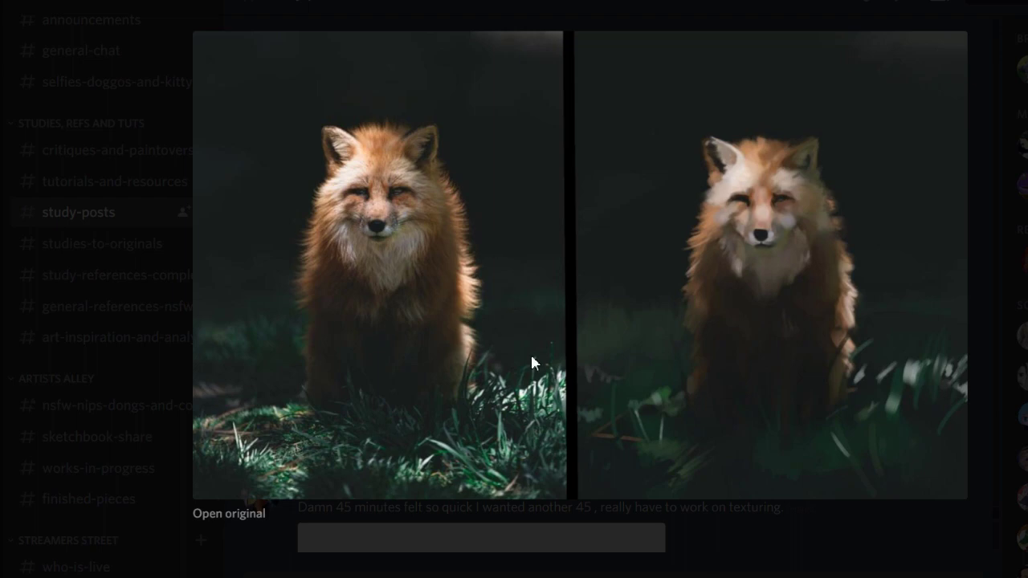
pyautogui.click(758, 556)
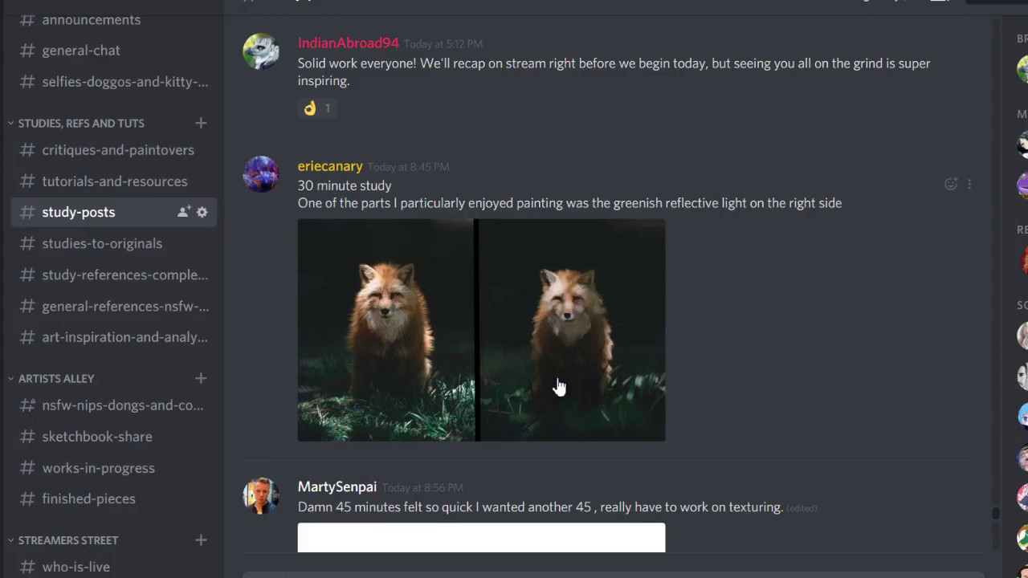
pyautogui.click(560, 387)
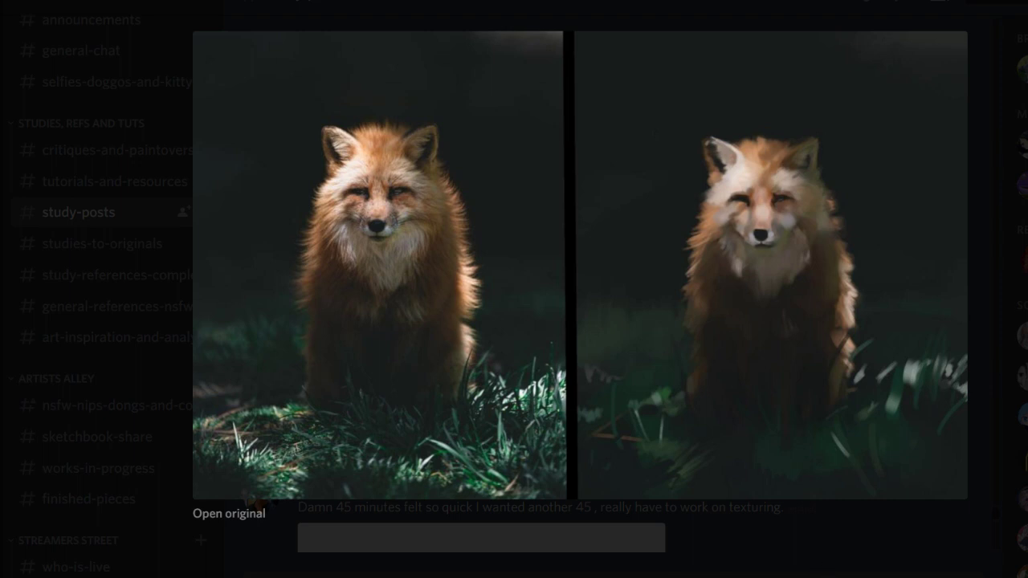
pyautogui.click(725, 565)
# - Read the 45-minute fox study post about texturing and examine its image at enlarged size
pyautogui.scroll(-3, 519, 326)
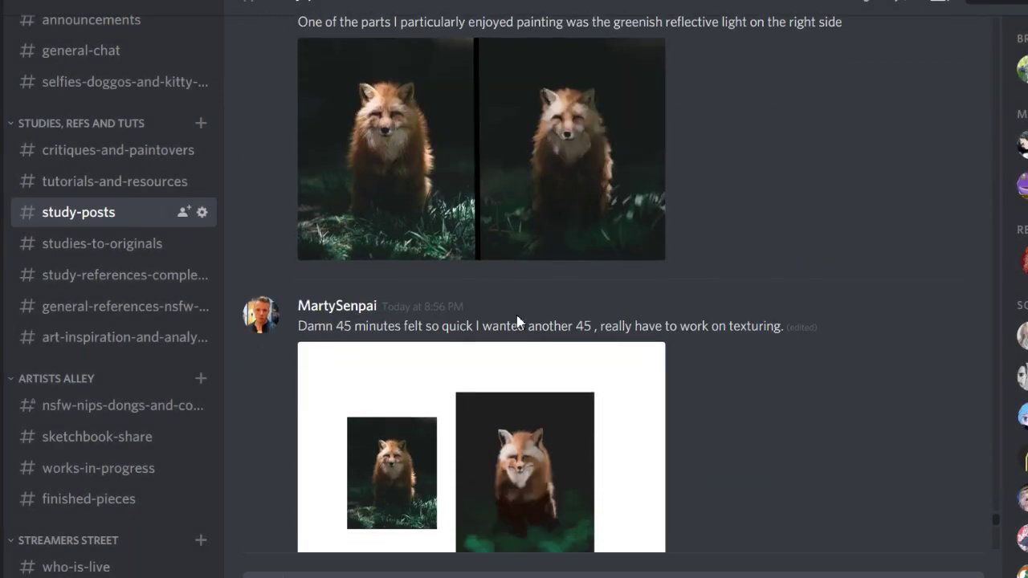
pyautogui.scroll(-1, 518, 326)
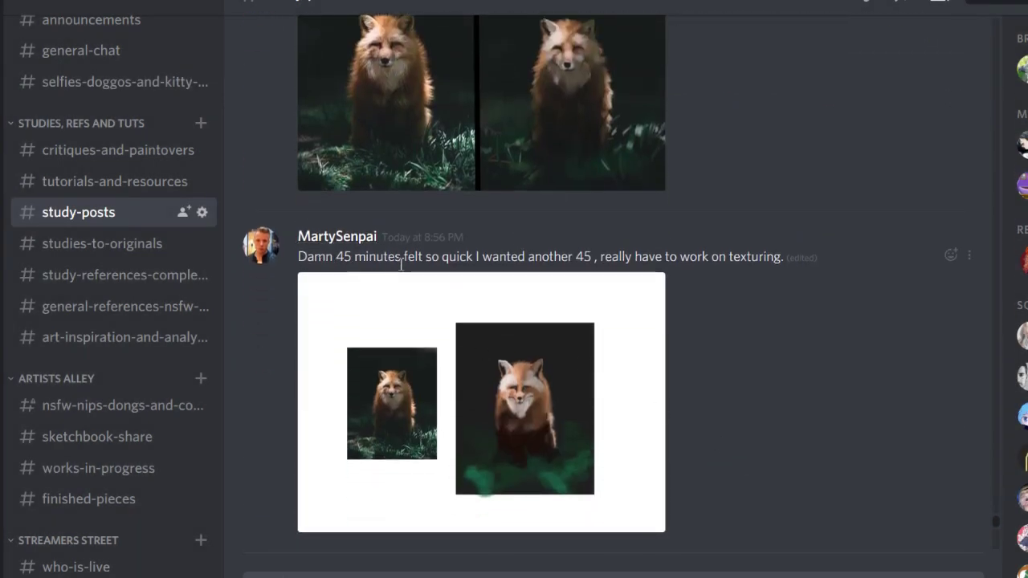
pyautogui.moveTo(405, 257); pyautogui.dragTo(748, 255)
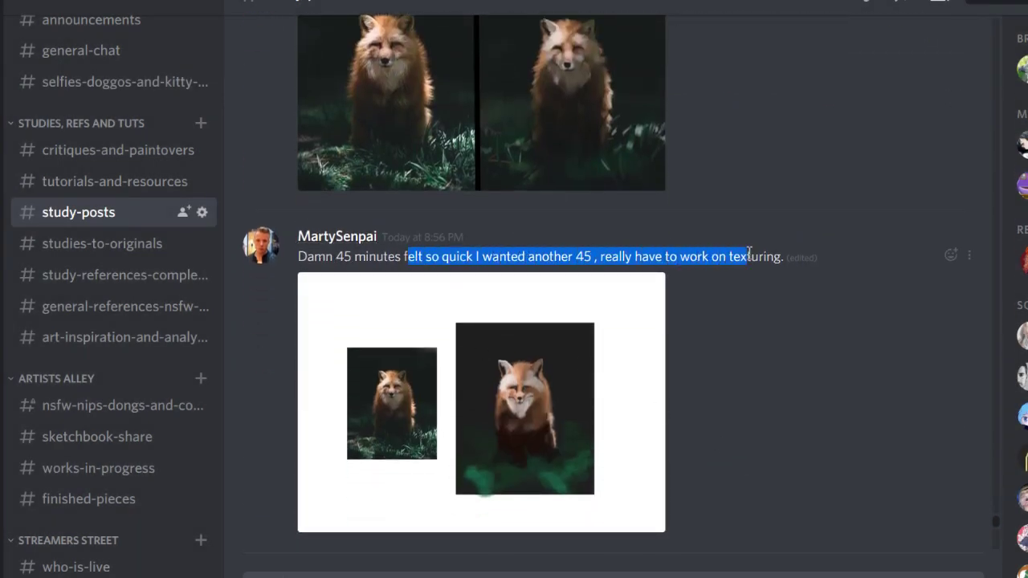
pyautogui.click(522, 392)
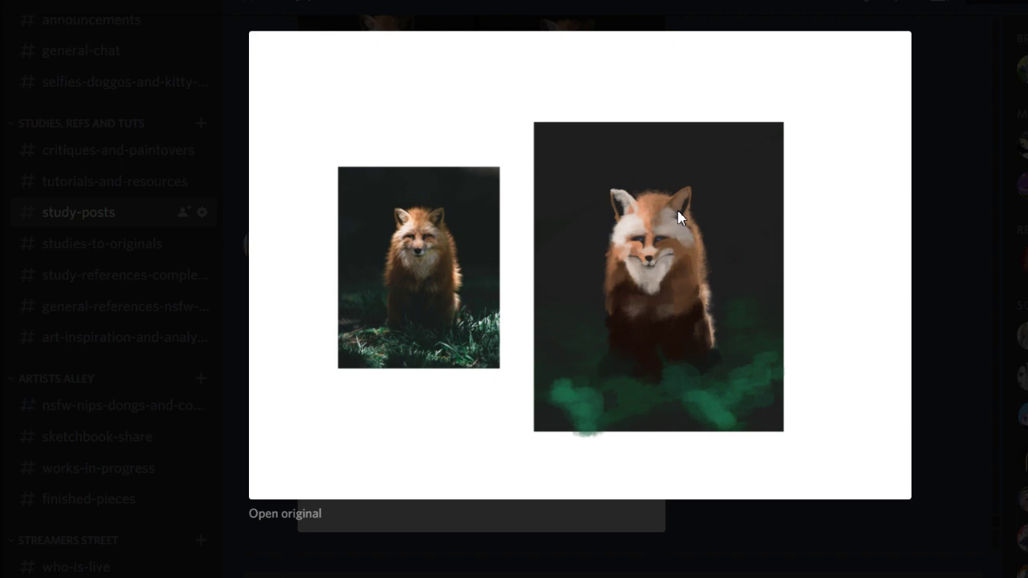
pyautogui.click(926, 140)
pyautogui.scroll(-3, 569, 271)
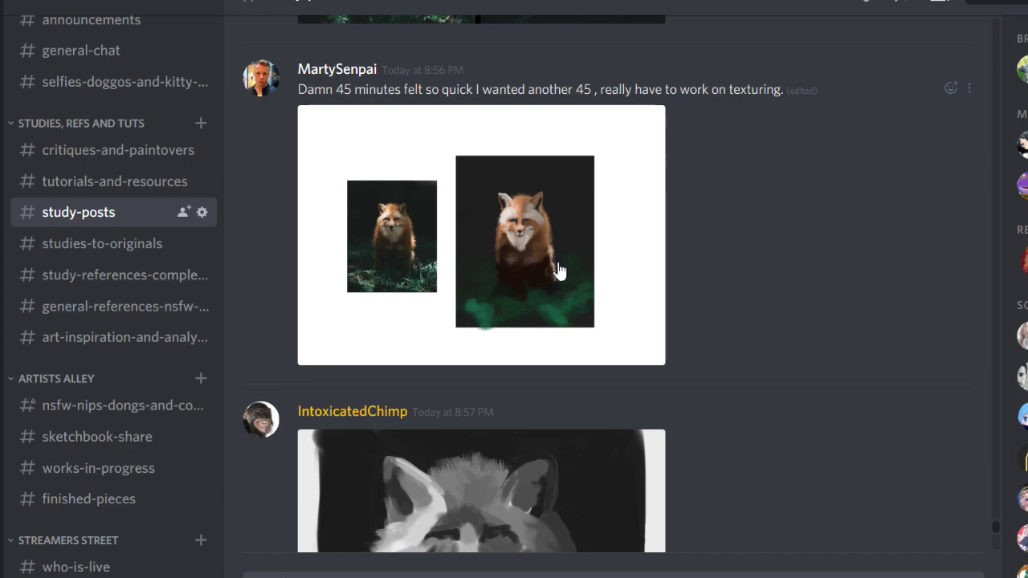
pyautogui.click(559, 271)
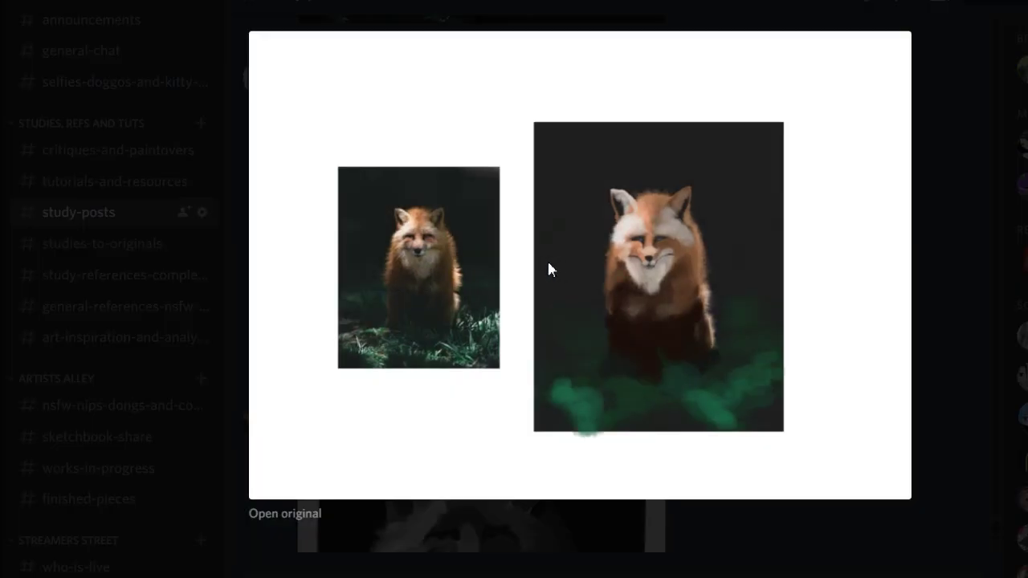
pyautogui.click(941, 175)
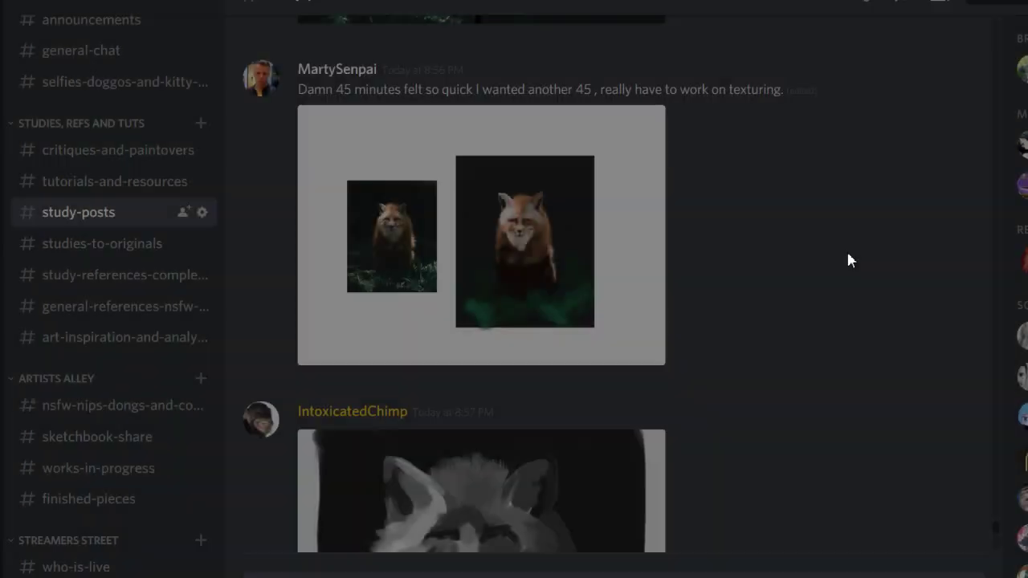
# - Browse back through the older posts in study-posts to the black-and-white nun portrait studies
pyautogui.scroll(10, 815, 160)
pyautogui.scroll(20, 808, 141)
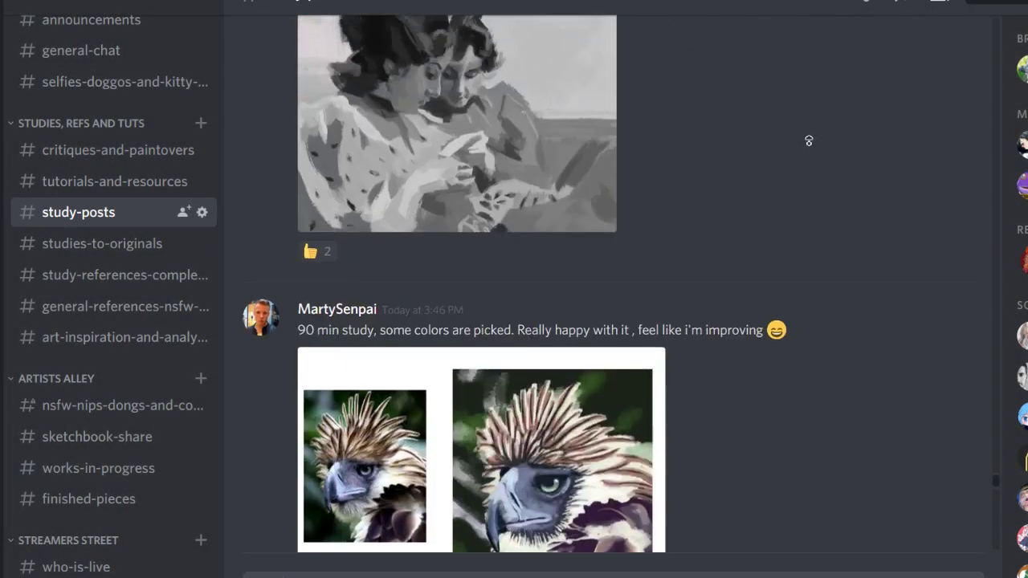
pyautogui.scroll(20, 808, 140)
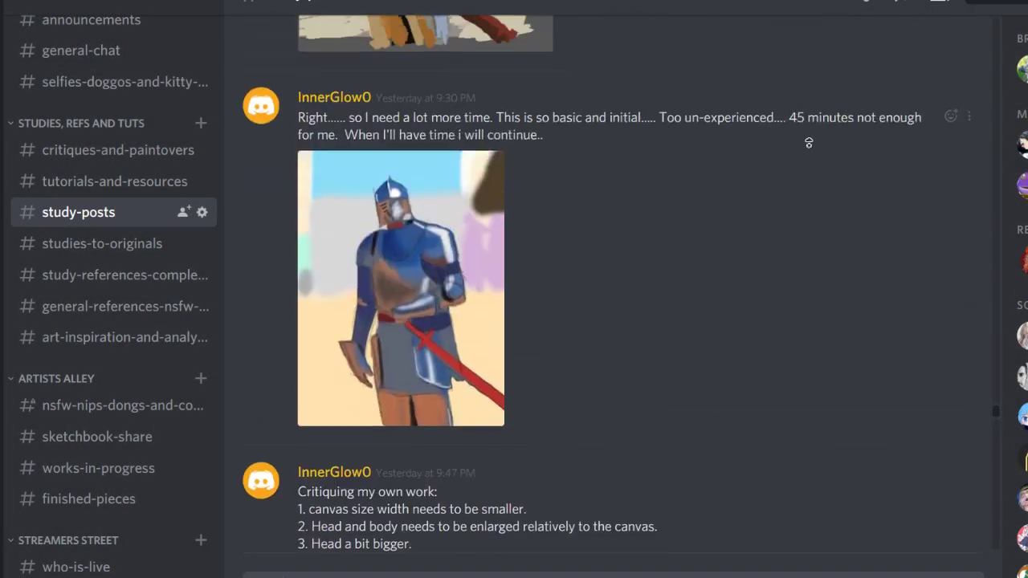
pyautogui.scroll(20, 796, 165)
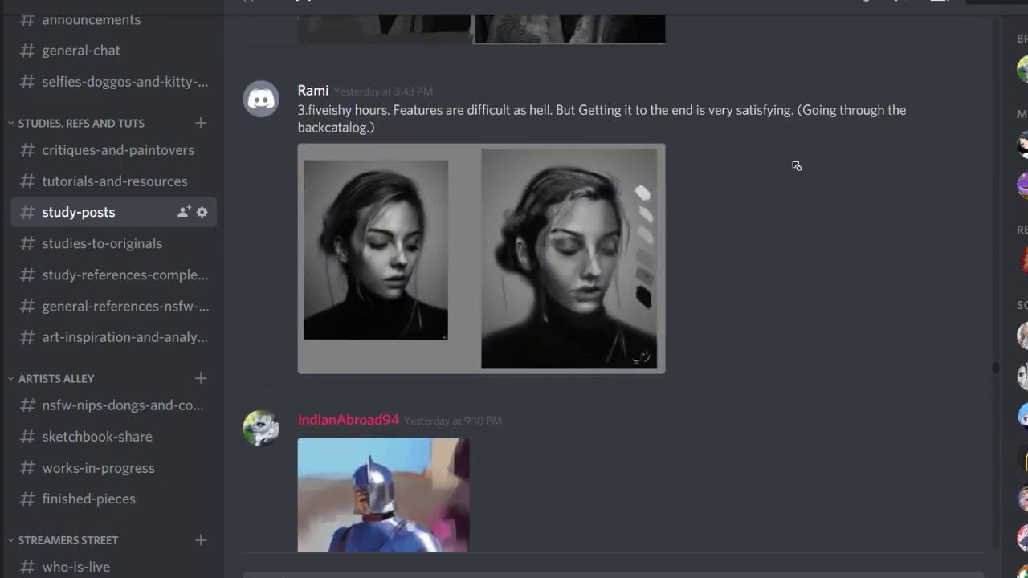
pyautogui.scroll(20, 793, 174)
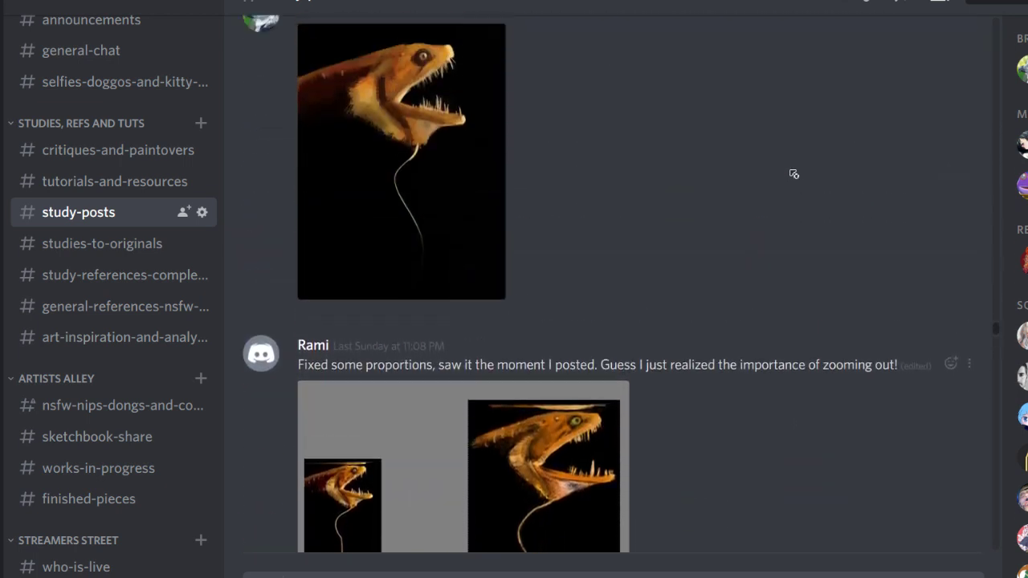
pyautogui.scroll(10, 793, 173)
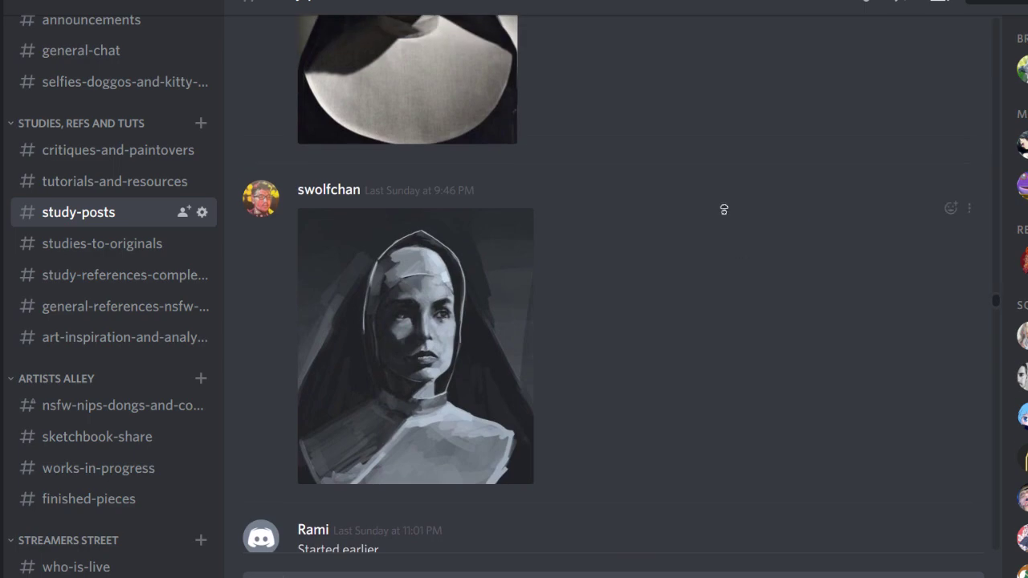
pyautogui.scroll(2, 822, 354)
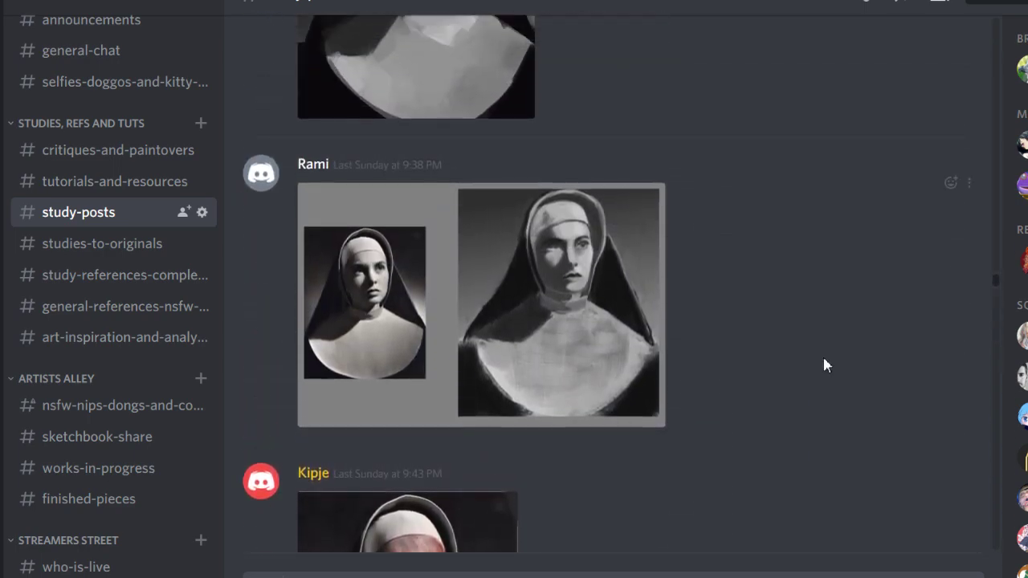
# - Examine the nun study beside its reference and the blue-gray nun study at enlarged size
pyautogui.click(572, 281)
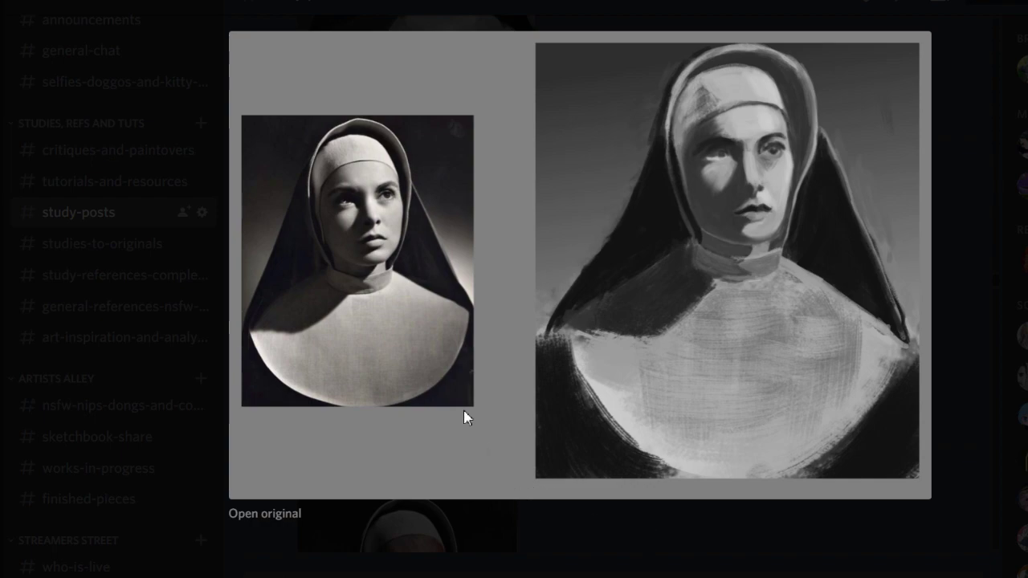
pyautogui.scroll(-10, 440, 277)
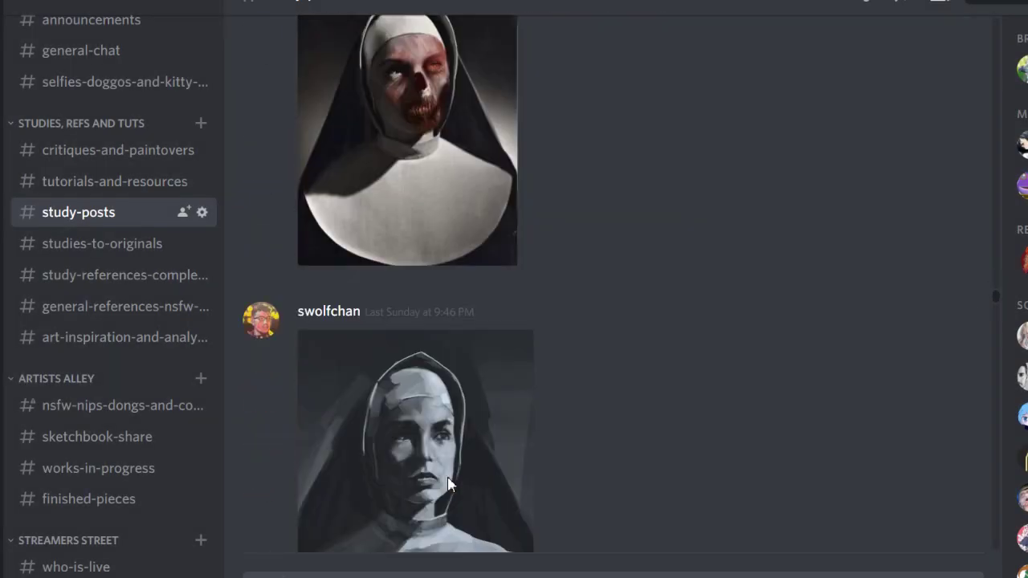
pyautogui.click(440, 249)
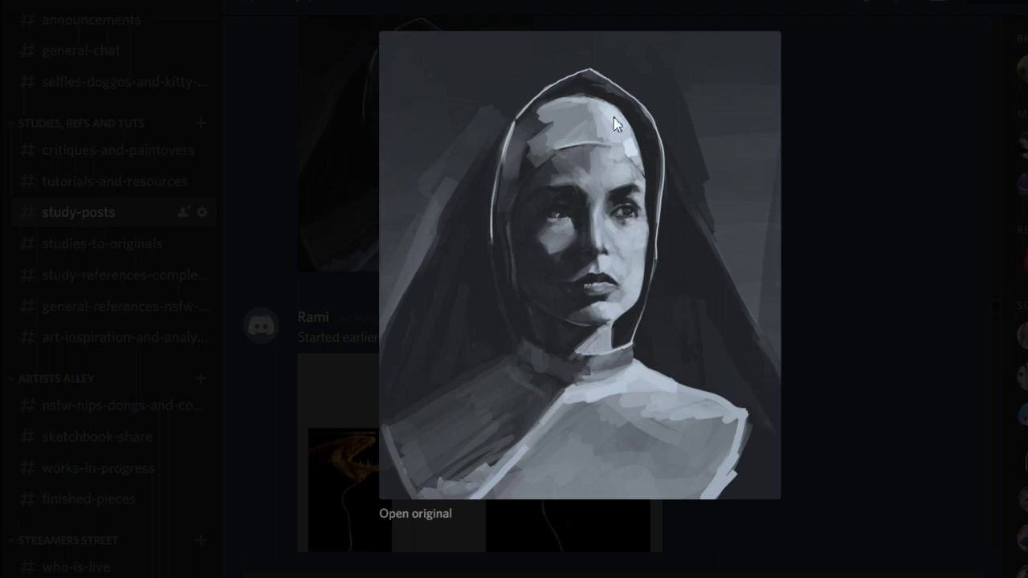
pyautogui.click(962, 172)
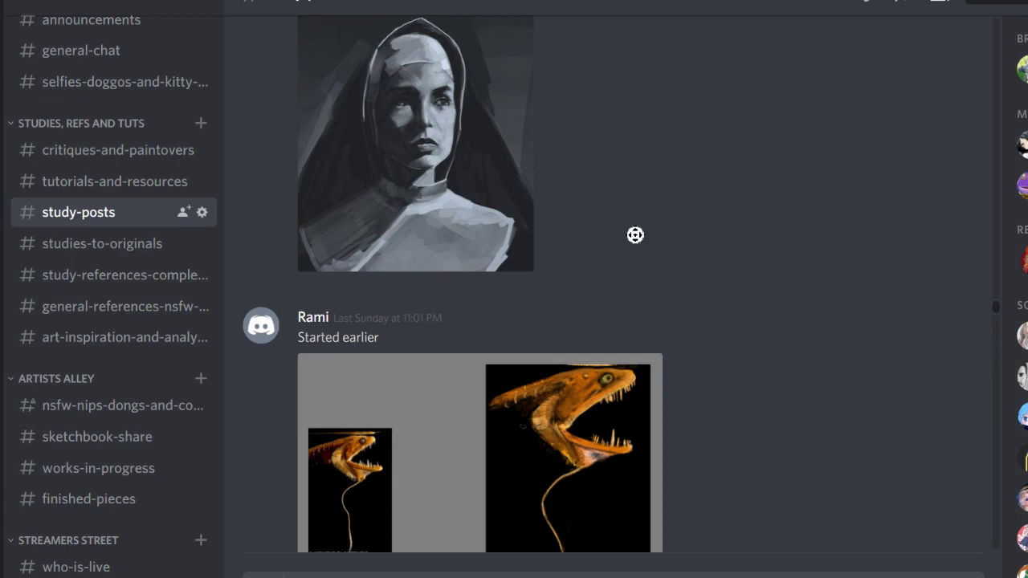
# - Look through the fish, balloon vase, knight and portrait studies up to the newest fox posts
pyautogui.scroll(-4, 635, 241)
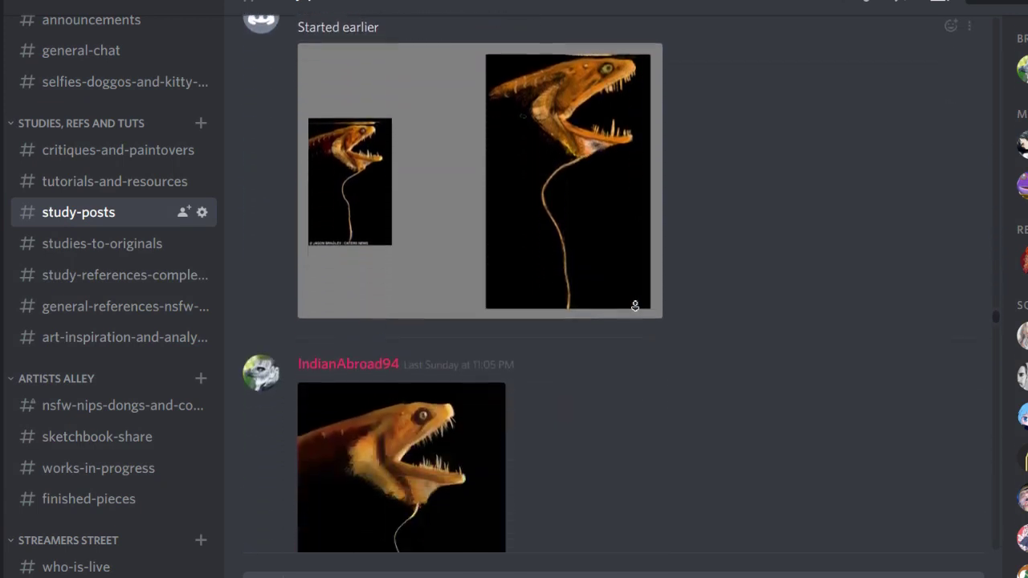
pyautogui.scroll(-10, 634, 305)
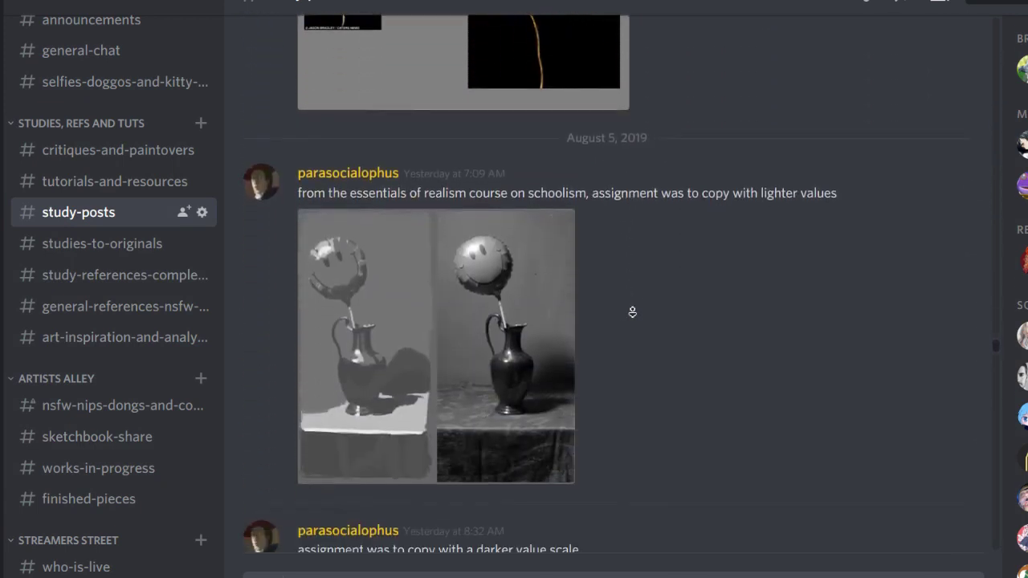
pyautogui.scroll(-14, 632, 312)
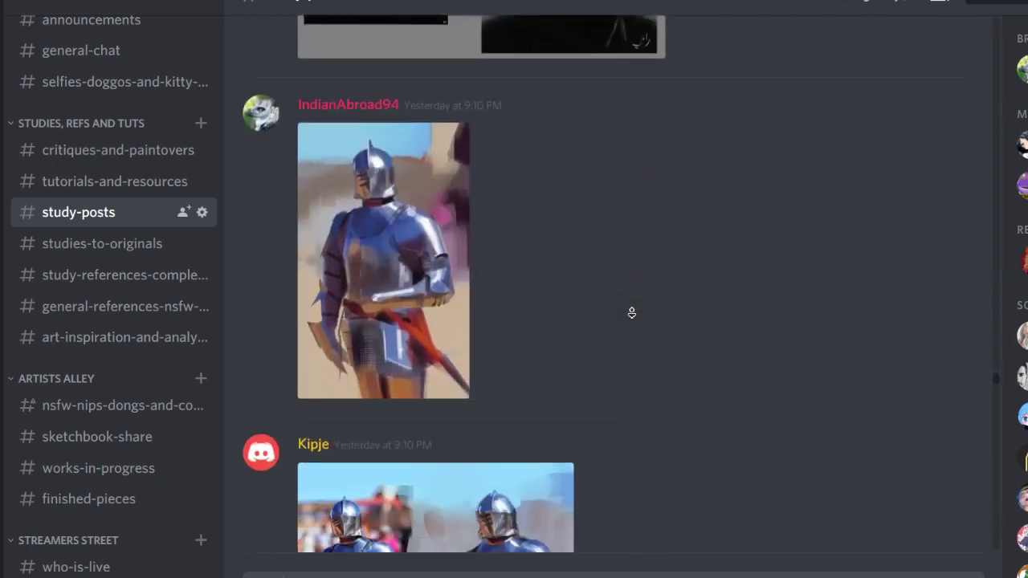
pyautogui.scroll(-12, 631, 313)
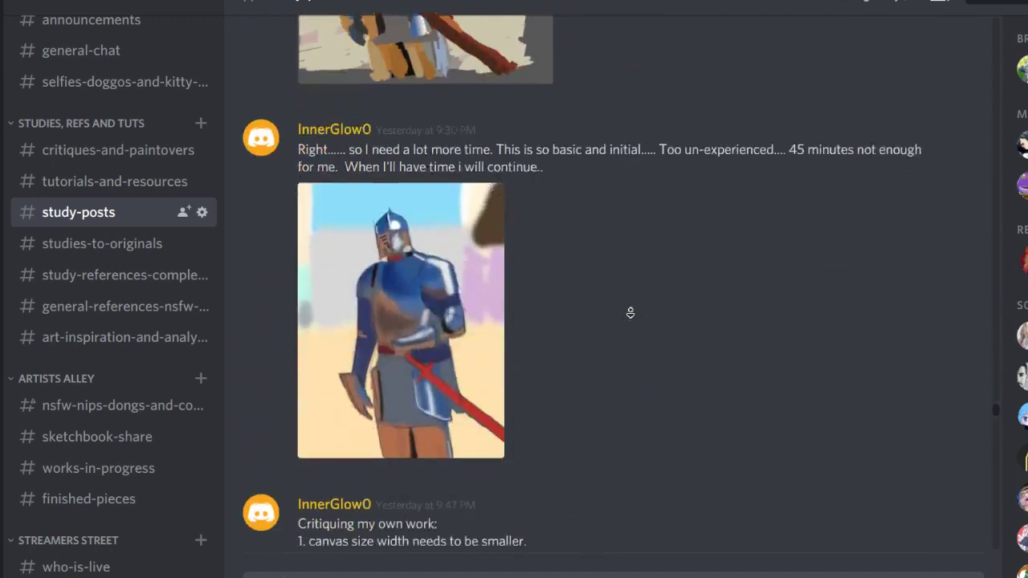
pyautogui.scroll(-12, 631, 312)
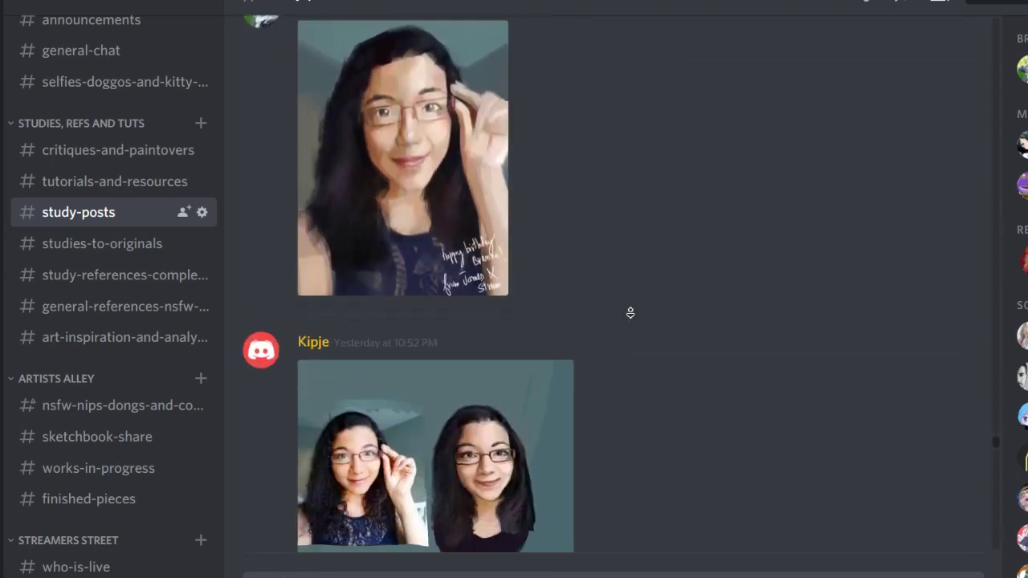
pyautogui.scroll(-12, 631, 313)
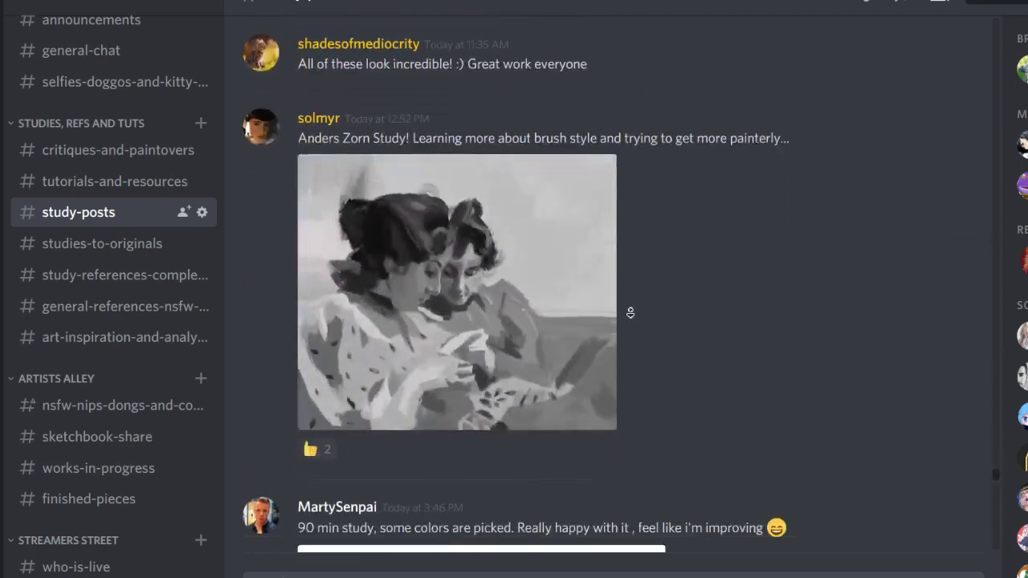
pyautogui.scroll(-12, 631, 313)
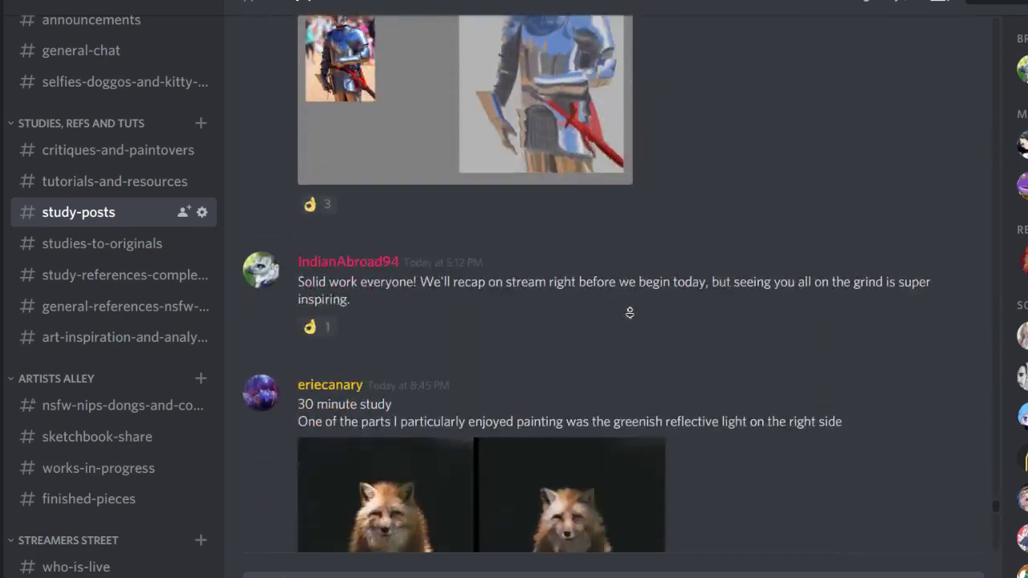
pyautogui.scroll(-12, 631, 313)
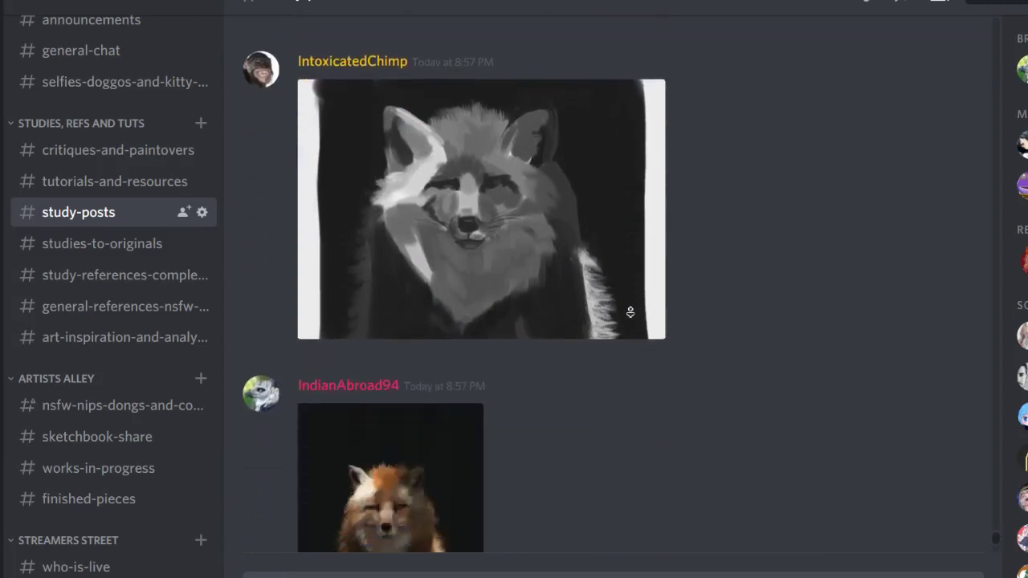
pyautogui.scroll(-2, 630, 312)
# - Examine the 45-minute fox study beside its reference again at enlarged size
pyautogui.scroll(5, 672, 98)
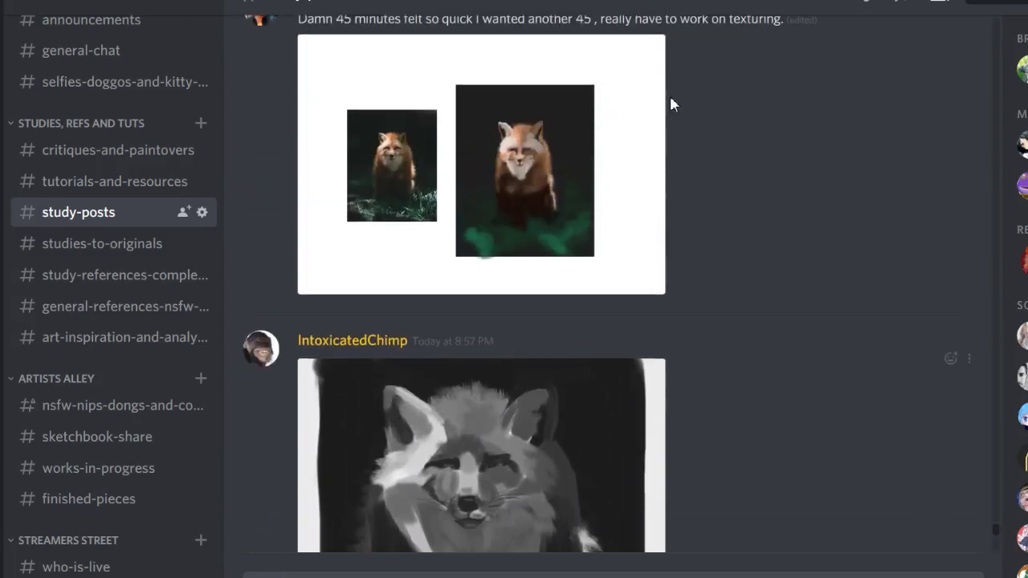
pyautogui.scroll(1, 672, 104)
pyautogui.click(587, 206)
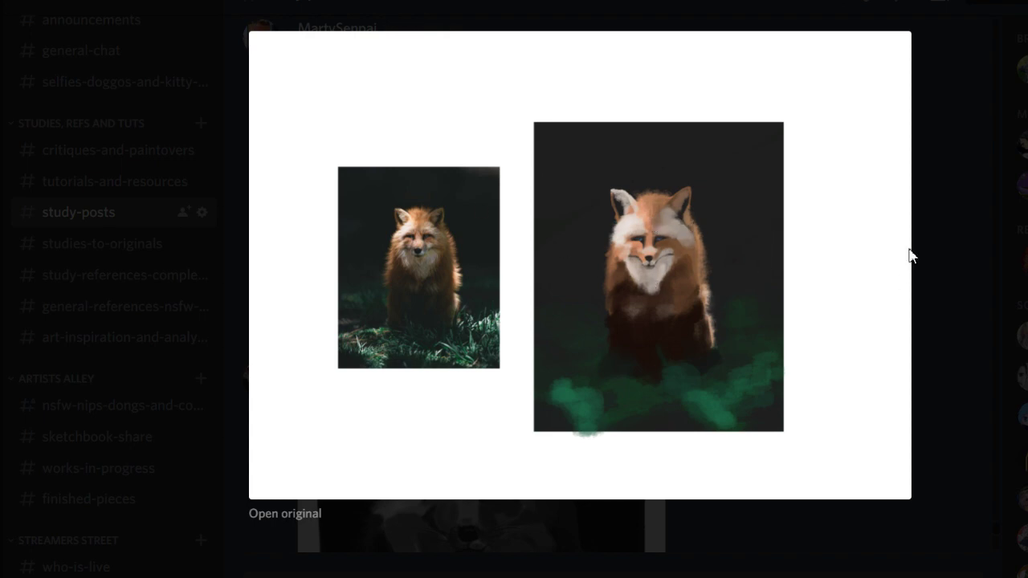
pyautogui.click(939, 183)
# - Examine the grayscale close-up study of the fox's head at enlarged size
pyautogui.scroll(-3, 503, 233)
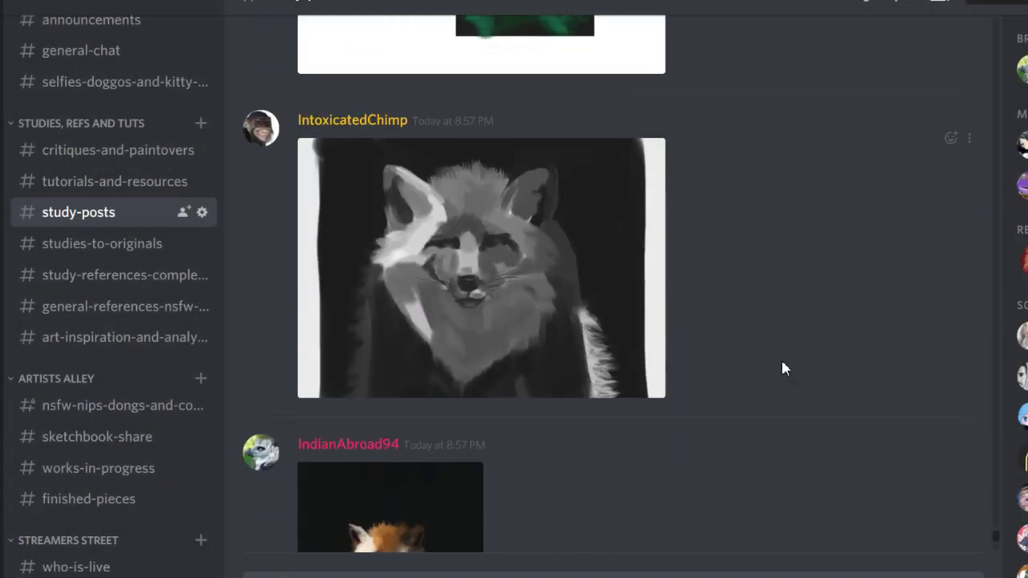
pyautogui.click(457, 250)
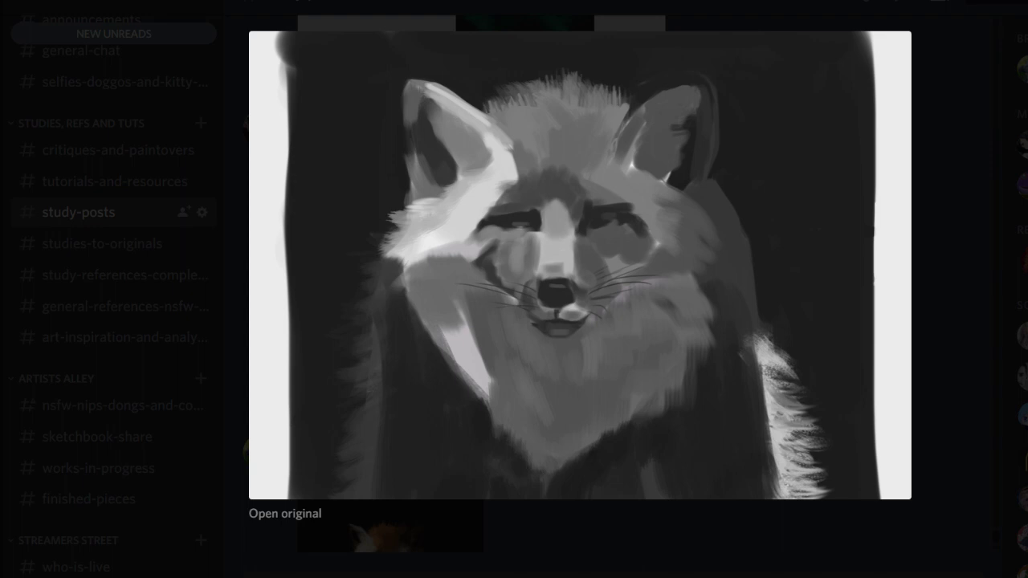
pyautogui.click(915, 147)
# - Assign the Squad from Indiana role to the author of the 45-minute fox study
pyautogui.scroll(5, 461, 183)
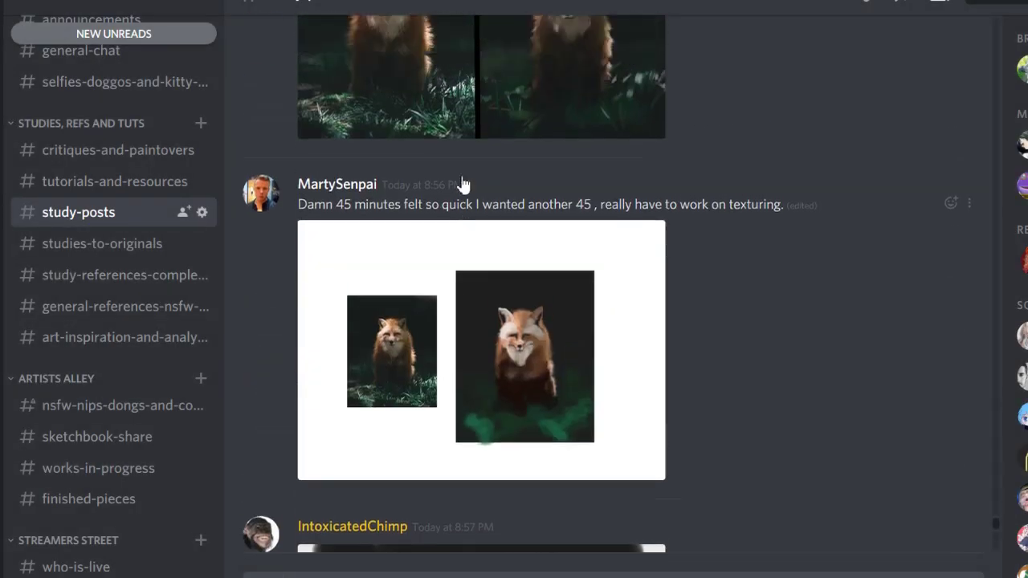
pyautogui.click(337, 196)
pyautogui.click(404, 371)
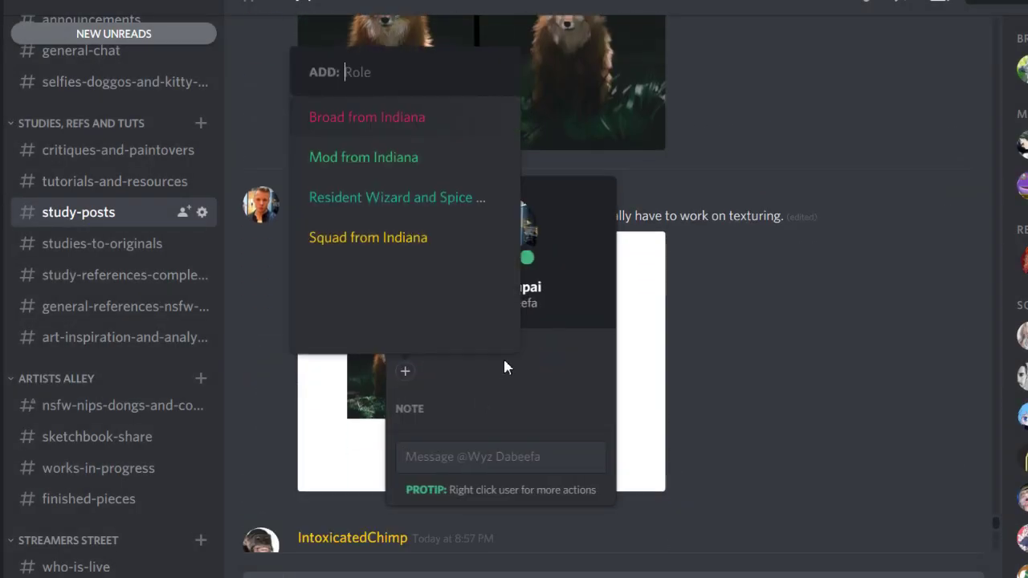
pyautogui.click(374, 238)
pyautogui.click(771, 114)
# - Switch back to the fox painting in Krita, activate the Brush tool, and clear the selection near the fox's mouth
pyautogui.scroll(-5, 499, 351)
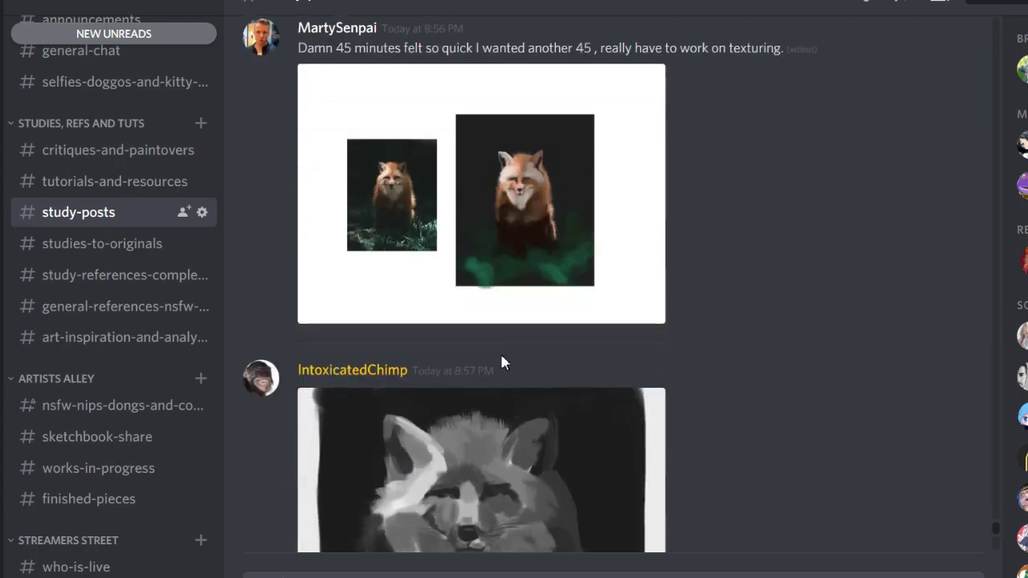
pyautogui.click(481, 359)
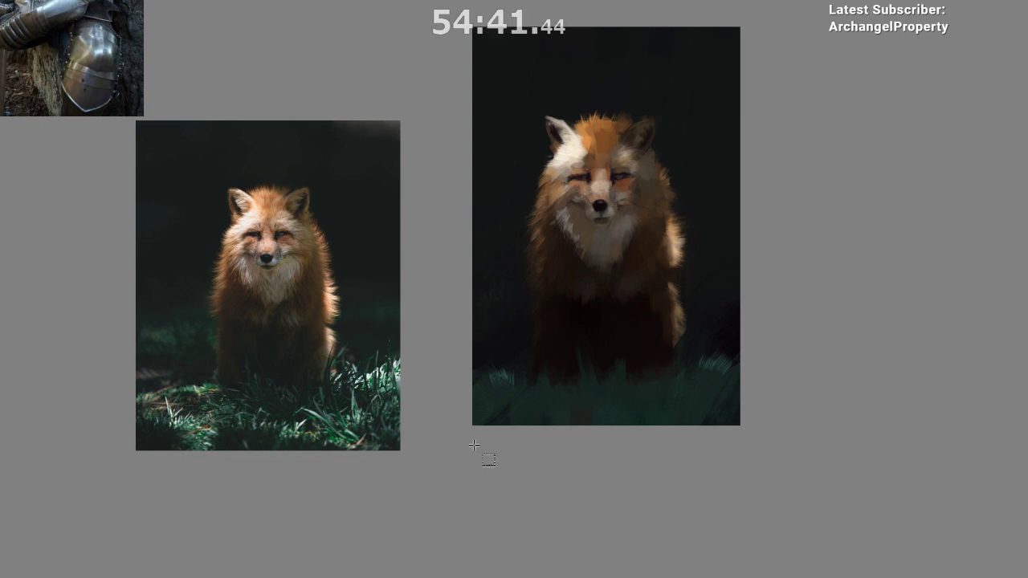
pyautogui.scroll(1, 522, 464)
pyautogui.moveTo(522, 464); pyautogui.dragTo(436, 514)
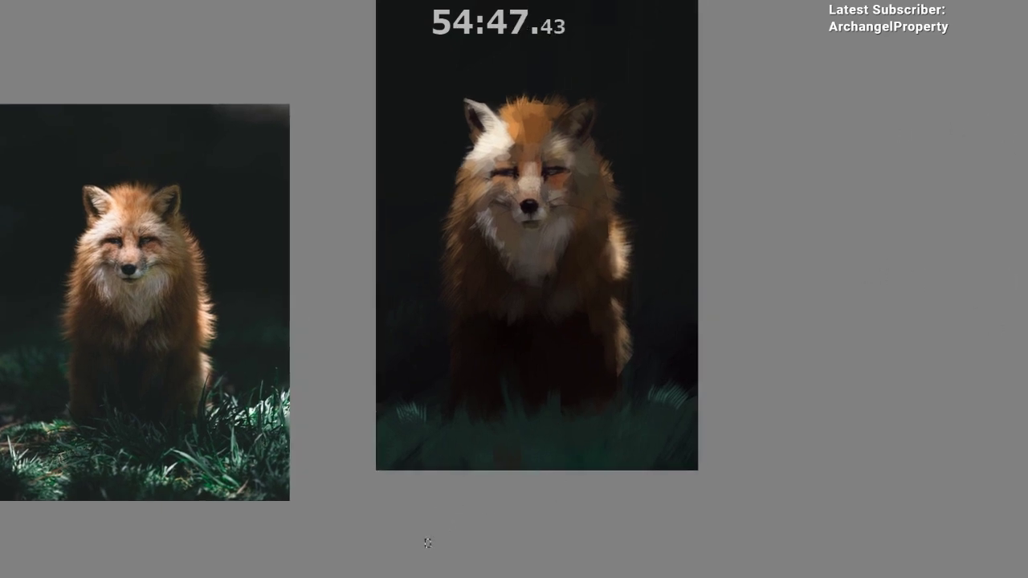
pyautogui.moveTo(475, 189)
pyautogui.mouseDown()
pyautogui.moveTo(510, 266)
pyautogui.moveTo(477, 261)
pyautogui.mouseUp()
pyautogui.hotkey('ctrl', 'z')
pyautogui.press('b')
pyautogui.moveTo(477, 261); pyautogui.dragTo(491, 242)
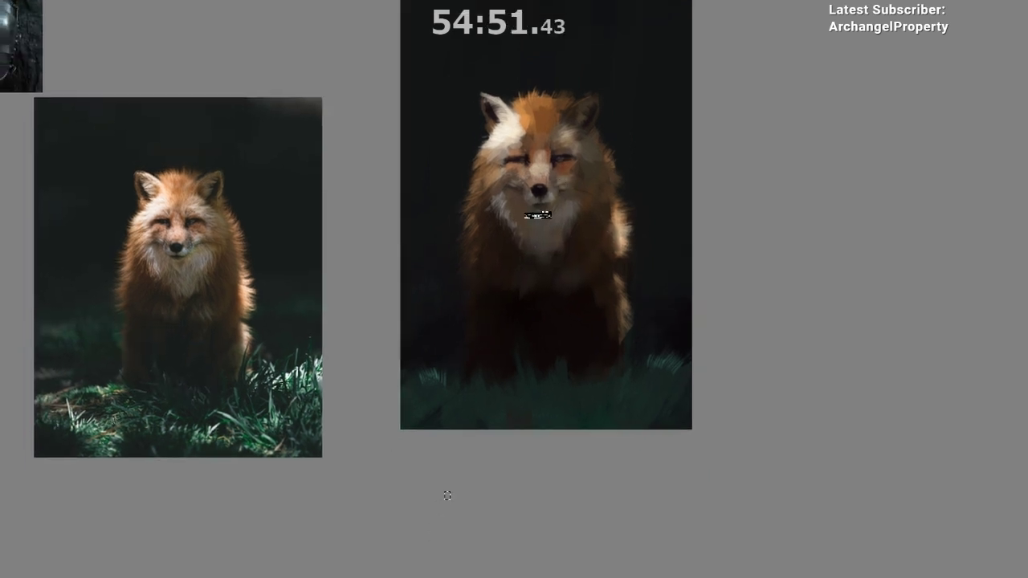
pyautogui.hotkey('ctrl', 'd')
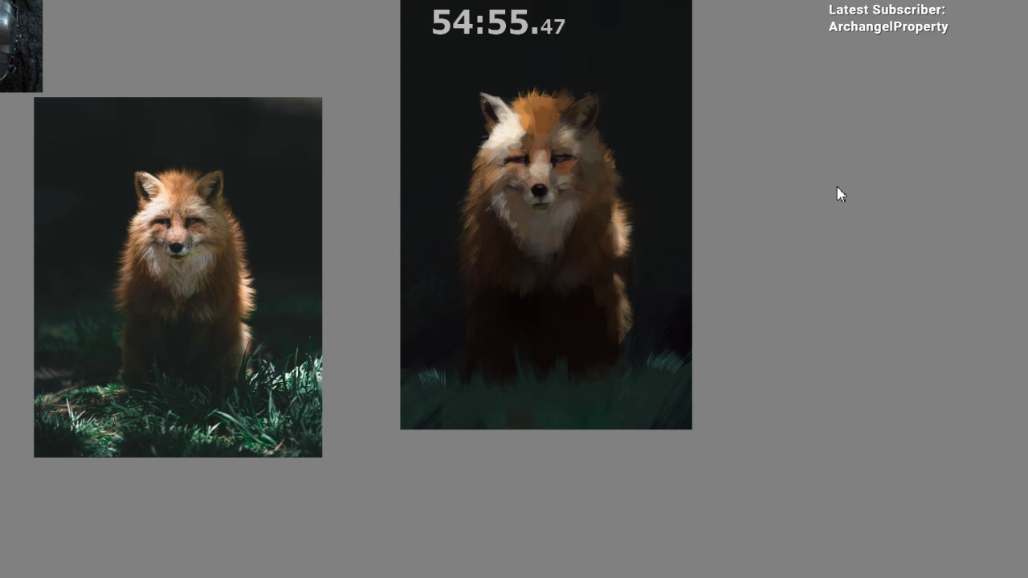
# - Try guide strokes along the fox's cheek over the finished painting, and undo them
pyautogui.moveTo(482, 159); pyautogui.dragTo(532, 259)
pyautogui.hotkey('ctrl', 'z')
pyautogui.moveTo(503, 217); pyautogui.dragTo(542, 257)
pyautogui.hotkey('ctrl', 'z')
pyautogui.hotkey('ctrl', 'z')
# - Hide the painted fox and draw straight red guide lines around the head shape over the construction sketch
pyautogui.hotkey('ctrl', ',')
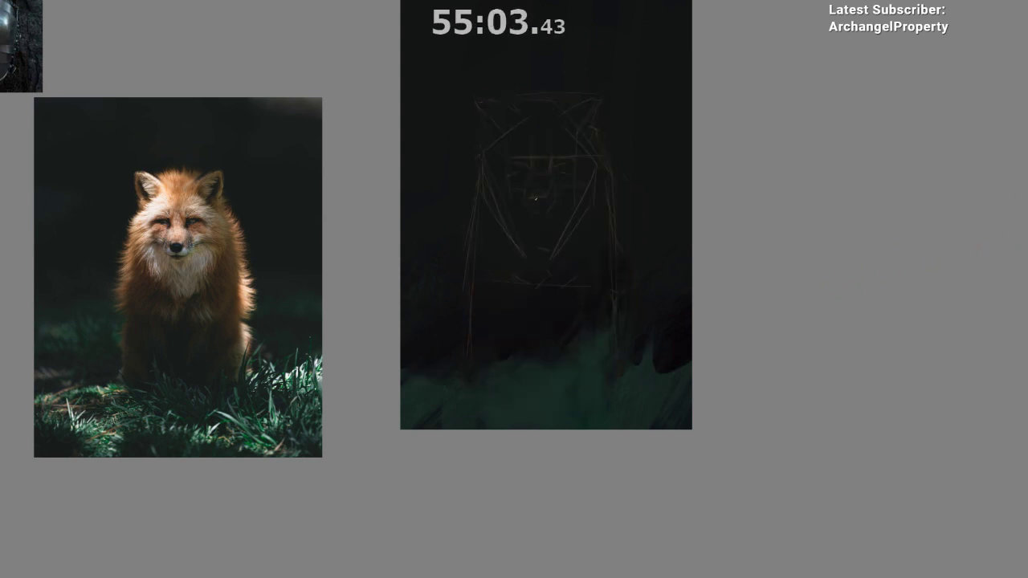
pyautogui.moveTo(479, 177)
pyautogui.mouseDown()
pyautogui.moveTo(528, 261)
pyautogui.moveTo(507, 233)
pyautogui.moveTo(531, 260)
pyautogui.mouseUp()
pyautogui.hotkey('ctrl', 'z')
pyautogui.hotkey('ctrl', 'z')
pyautogui.moveTo(483, 195)
pyautogui.mouseDown()
pyautogui.moveTo(545, 268)
pyautogui.moveTo(604, 176)
pyautogui.mouseUp()
pyautogui.moveTo(482, 196)
pyautogui.mouseDown()
pyautogui.moveTo(539, 116)
pyautogui.moveTo(577, 122)
pyautogui.moveTo(560, 121)
pyautogui.moveTo(607, 178)
pyautogui.mouseUp()
pyautogui.hotkey('ctrl', 'z')
pyautogui.moveTo(585, 282); pyautogui.dragTo(554, 353)
pyautogui.moveTo(579, 271); pyautogui.dragTo(581, 222)
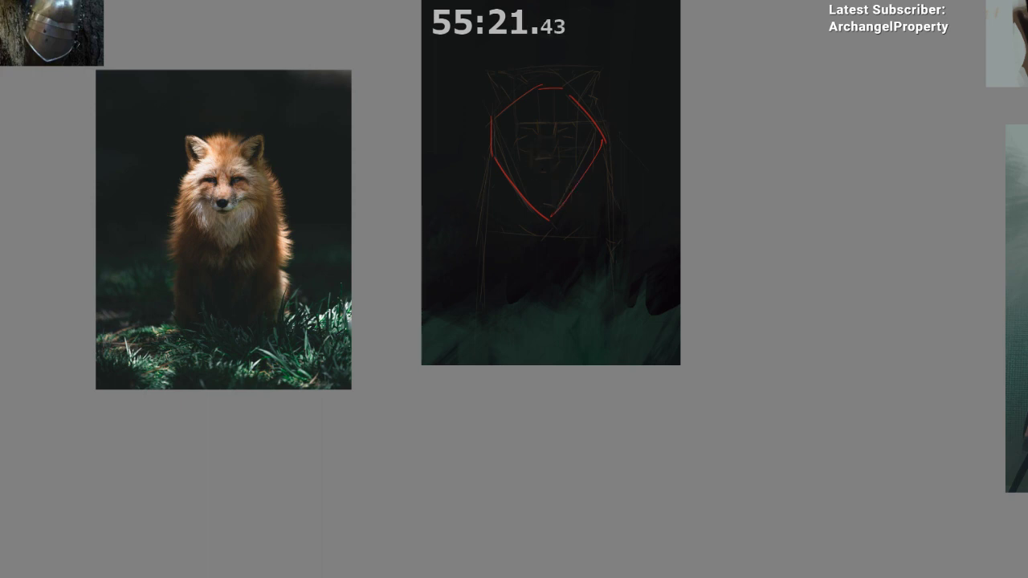
# - Undo the red guide lines around the head, including another trial stroke across its upper part
pyautogui.hotkey('ctrl', 'z')
pyautogui.hotkey('ctrl', 'z')
pyautogui.hotkey('ctrl', 'z')
pyautogui.moveTo(510, 110)
pyautogui.mouseDown()
pyautogui.moveTo(575, 96)
pyautogui.moveTo(603, 135)
pyautogui.mouseUp()
pyautogui.hotkey('ctrl', 'z')
pyautogui.hotkey('ctrl', 'z')
pyautogui.hotkey('ctrl', 'z')
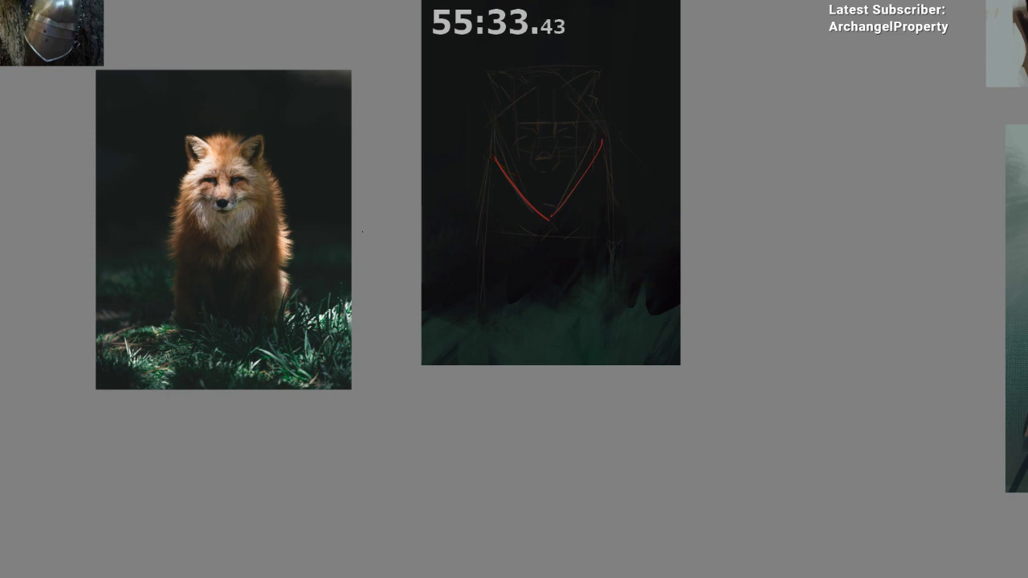
pyautogui.hotkey('ctrl', 'z')
pyautogui.hotkey('ctrl', 'z')
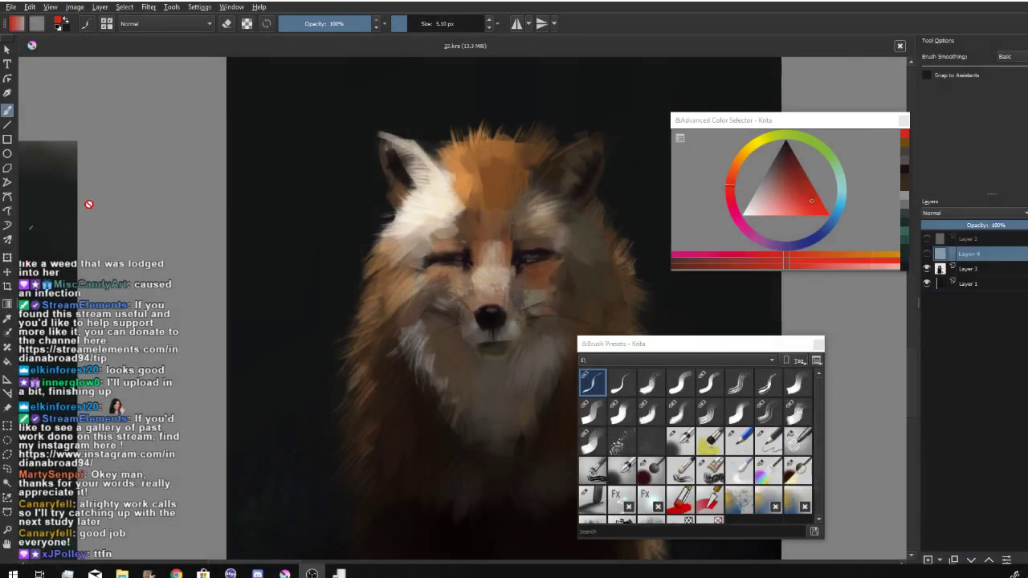
# - Sample the cream-white fur color at the base of the fox's pale ear as the brush color
pyautogui.click(103, 197)
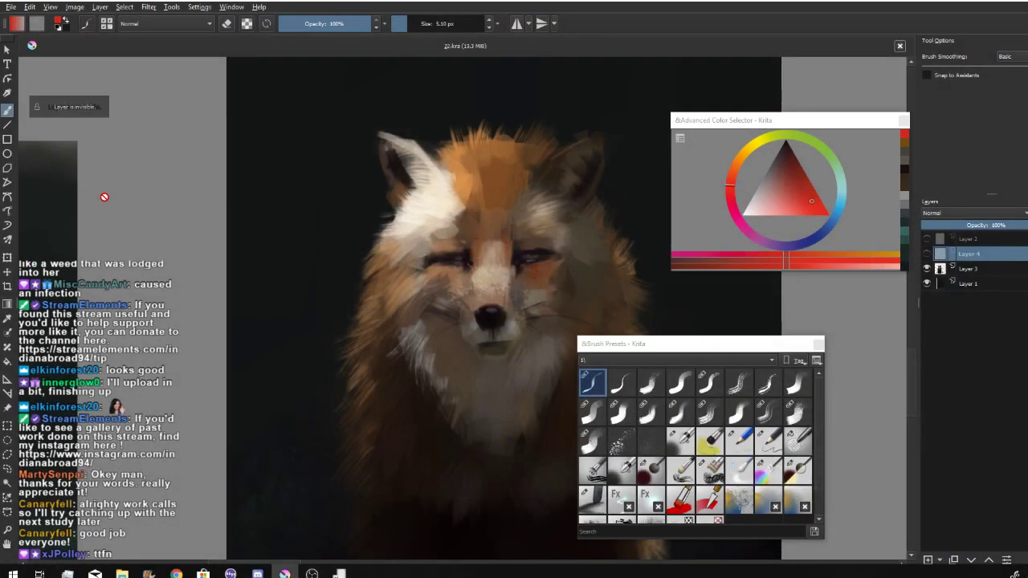
pyautogui.keyDown('ctrl'); pyautogui.click(442, 183); pyautogui.keyUp('ctrl')
pyautogui.keyDown('ctrl'); pyautogui.click(461, 166); pyautogui.keyUp('ctrl')
pyautogui.keyDown('ctrl'); pyautogui.click(439, 179); pyautogui.keyUp('ctrl')
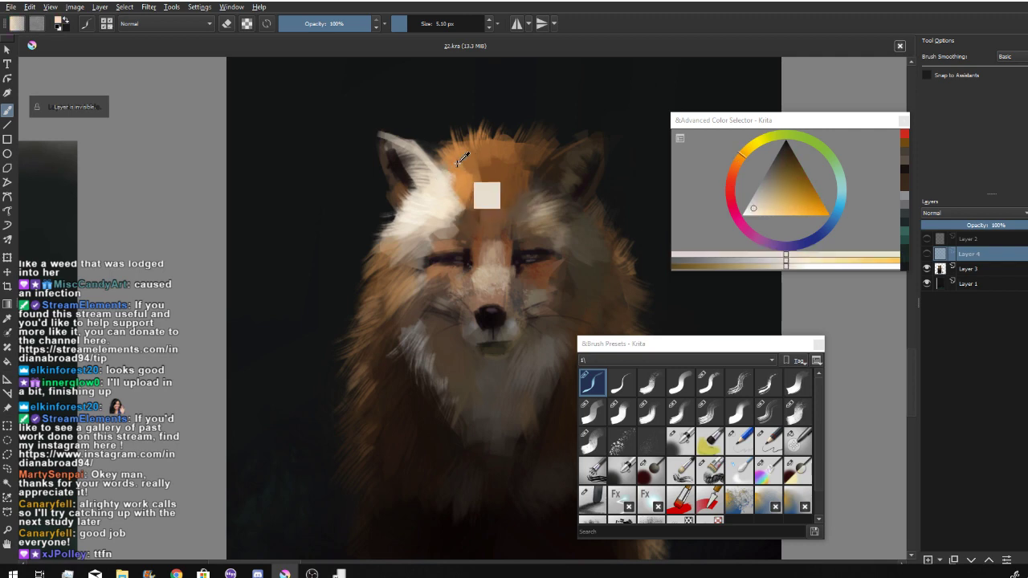
# - Sample the orange forehead fur and points along its border with the cream-white patch below the ear as brush colors
pyautogui.moveTo(462, 157)
pyautogui.mouseDown()
pyautogui.moveTo(451, 183)
pyautogui.moveTo(503, 172)
pyautogui.moveTo(416, 207)
pyautogui.moveTo(442, 152)
pyautogui.moveTo(434, 197)
pyautogui.moveTo(452, 171)
pyautogui.moveTo(491, 165)
pyautogui.moveTo(475, 125)
pyautogui.moveTo(485, 149)
pyautogui.moveTo(467, 176)
pyautogui.moveTo(491, 175)
pyautogui.moveTo(508, 194)
pyautogui.moveTo(498, 221)
pyautogui.moveTo(518, 187)
pyautogui.moveTo(460, 146)
pyautogui.moveTo(456, 164)
pyautogui.moveTo(506, 161)
pyautogui.moveTo(456, 145)
pyautogui.moveTo(463, 180)
pyautogui.moveTo(459, 167)
pyautogui.mouseUp()
pyautogui.keyDown('ctrl'); pyautogui.click(455, 191); pyautogui.keyUp('ctrl')
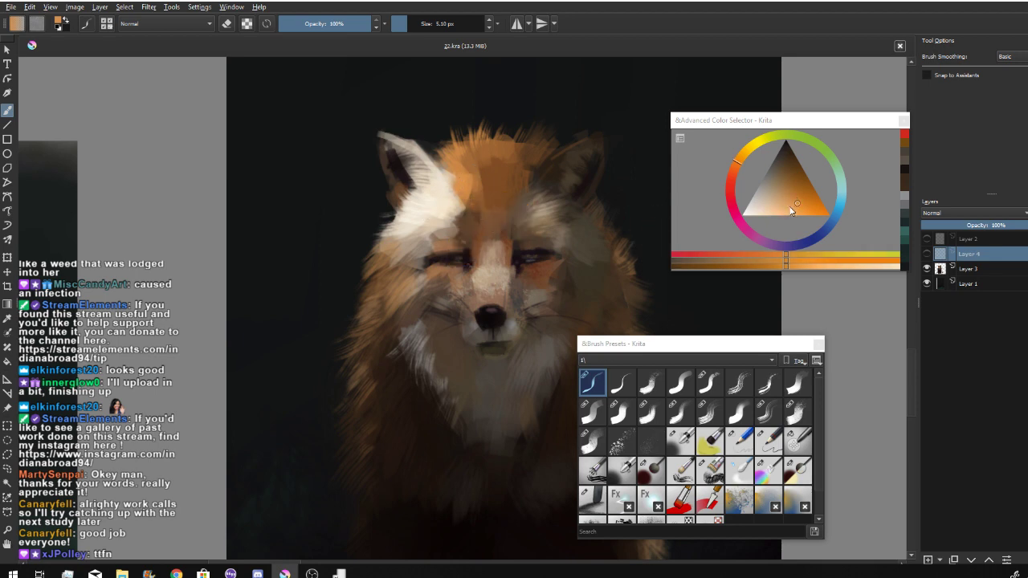
pyautogui.keyDown('ctrl'); pyautogui.click(439, 196); pyautogui.keyUp('ctrl')
pyautogui.keyDown('ctrl'); pyautogui.click(465, 191); pyautogui.keyUp('ctrl')
pyautogui.keyDown('ctrl'); pyautogui.click(445, 199); pyautogui.keyUp('ctrl')
pyautogui.keyDown('ctrl'); pyautogui.click(455, 186); pyautogui.keyUp('ctrl')
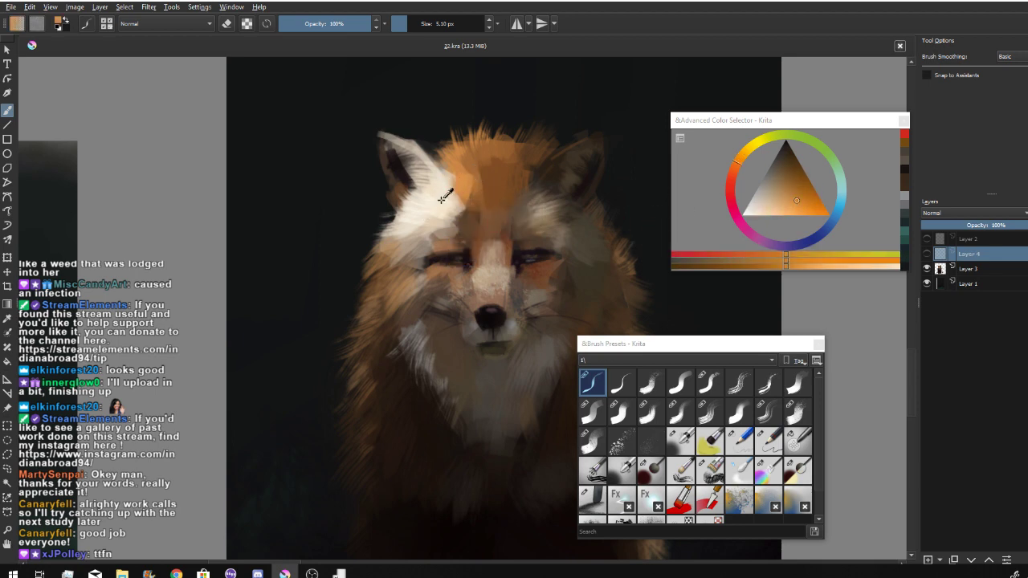
pyautogui.moveTo(442, 196); pyautogui.dragTo(512, 183)
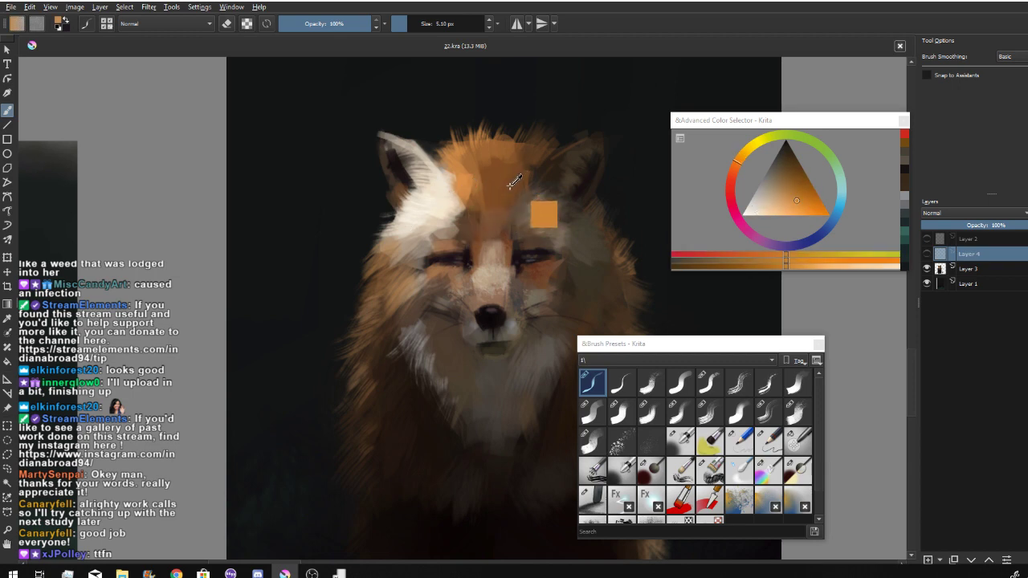
# - Outline a small selection on the fox's lower forehead between the brows, clear its contents, and deselect
pyautogui.press('l')
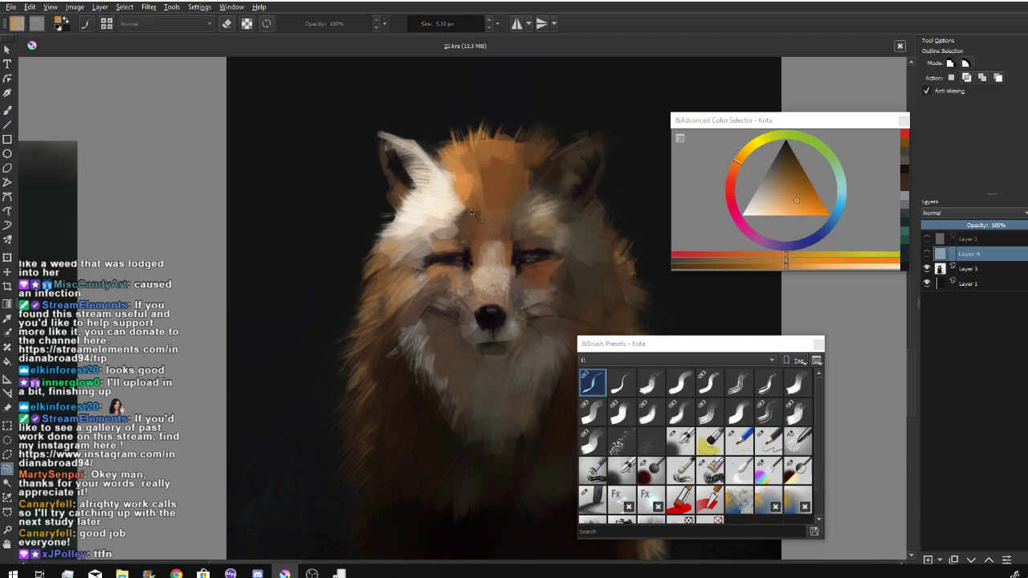
pyautogui.moveTo(472, 213)
pyautogui.mouseDown()
pyautogui.moveTo(285, 92)
pyautogui.moveTo(394, 161)
pyautogui.moveTo(437, 158)
pyautogui.moveTo(490, 231)
pyautogui.mouseUp()
pyautogui.press('Delete')
pyautogui.hotkey('ctrl', 'shift', 'a')
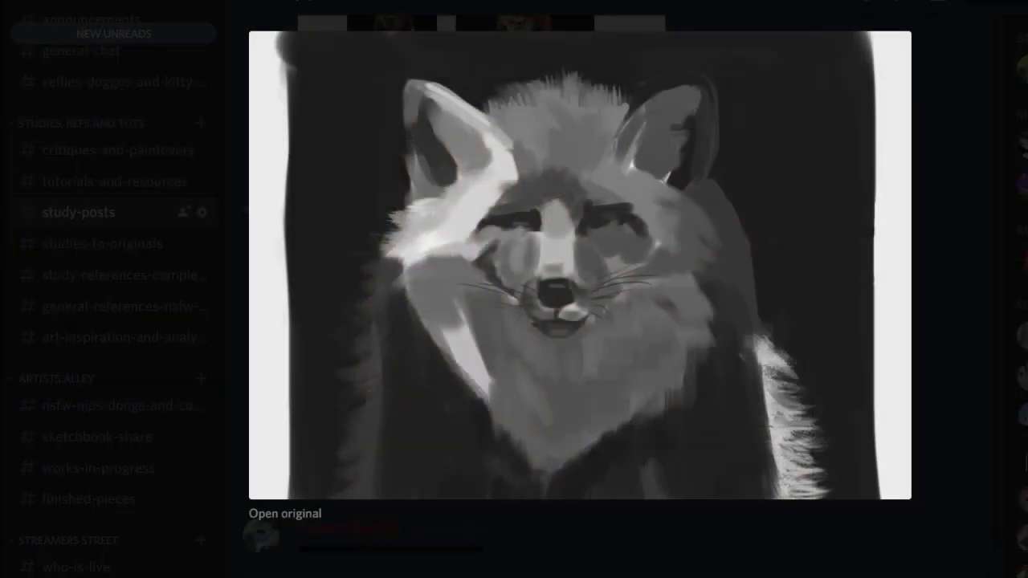
# - Switch to Discord's study-posts channel, close the enlarged grayscale fox study, and view the next color fox painting enlarged
pyautogui.press('Escape')
pyautogui.click(444, 301)
pyautogui.press('Escape')
pyautogui.scroll(-4, 493, 374)
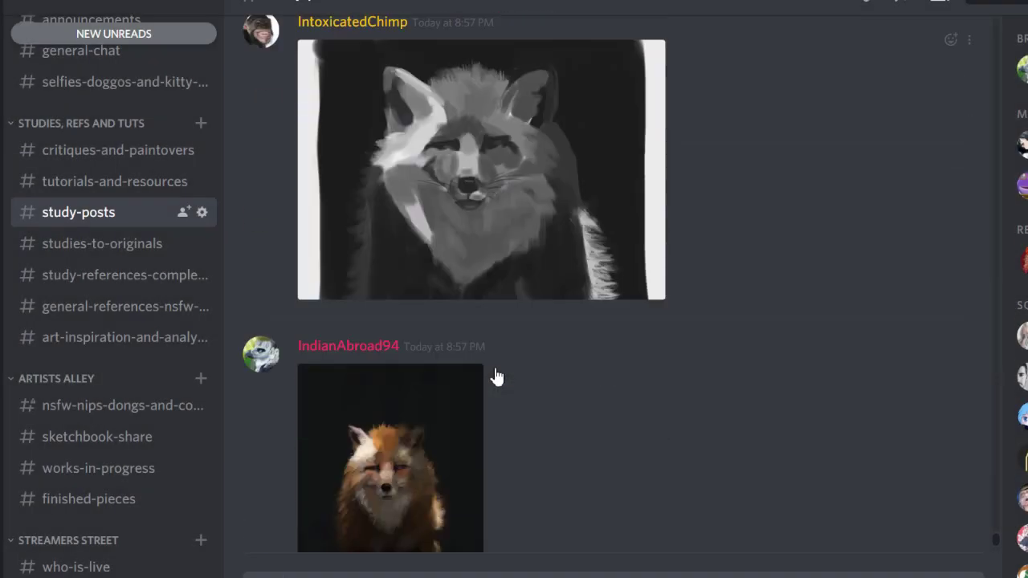
pyautogui.scroll(-5, 509, 322)
pyautogui.scroll(2, 397, 181)
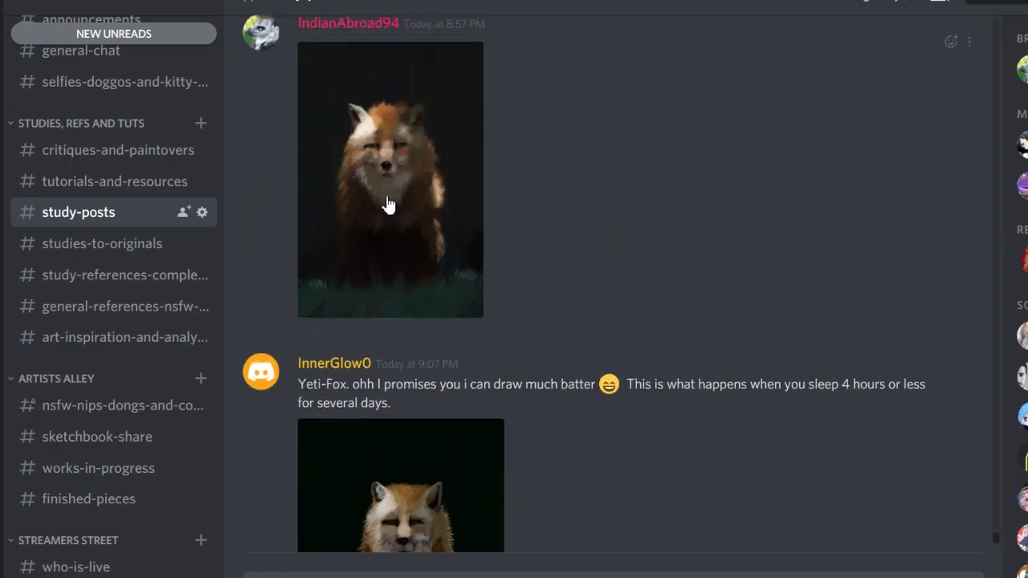
pyautogui.click(448, 233)
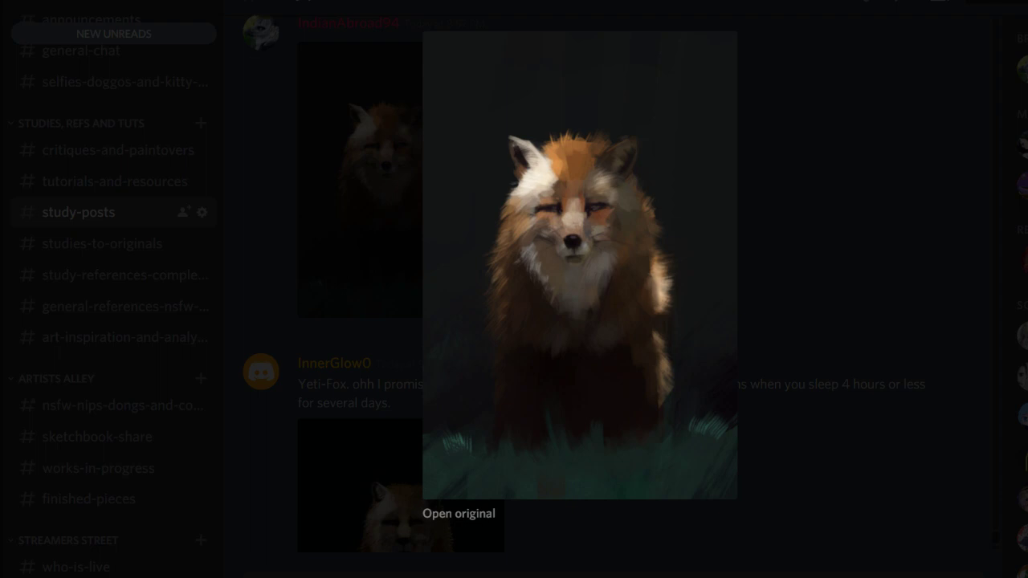
pyautogui.press('Escape')
# - Examine the posted Yeti-Fox study enlarged together with its caption, and return to the earlier fox studies in the channel
pyautogui.scroll(-2, 474, 317)
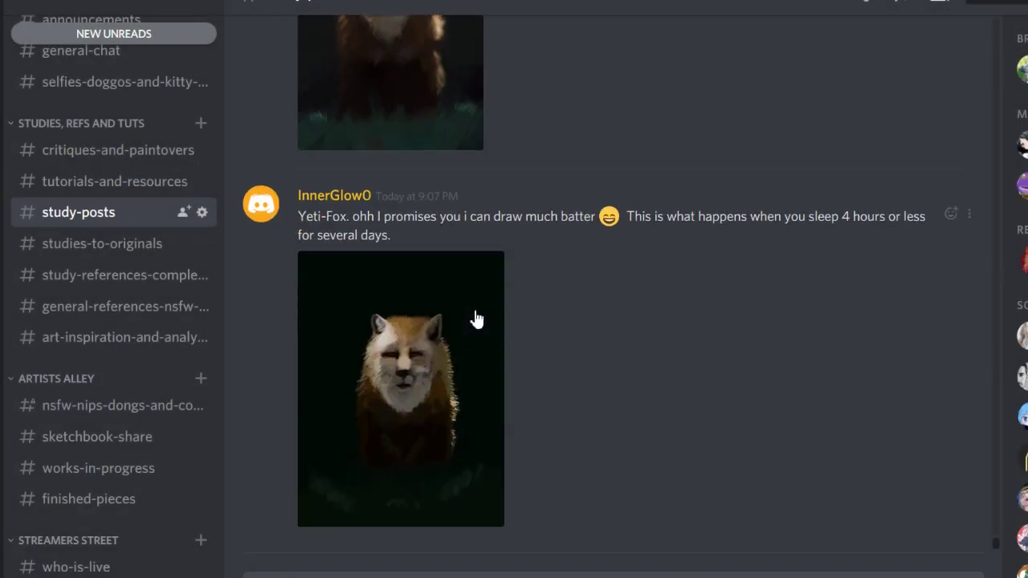
pyautogui.click(454, 326)
pyautogui.click(818, 269)
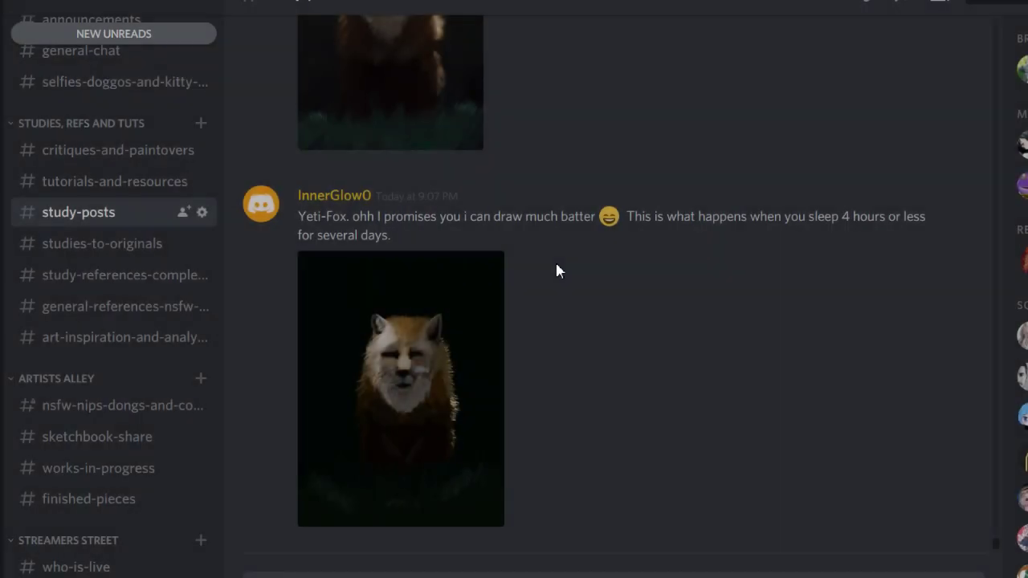
pyautogui.moveTo(382, 217); pyautogui.dragTo(880, 239)
pyautogui.click(640, 240)
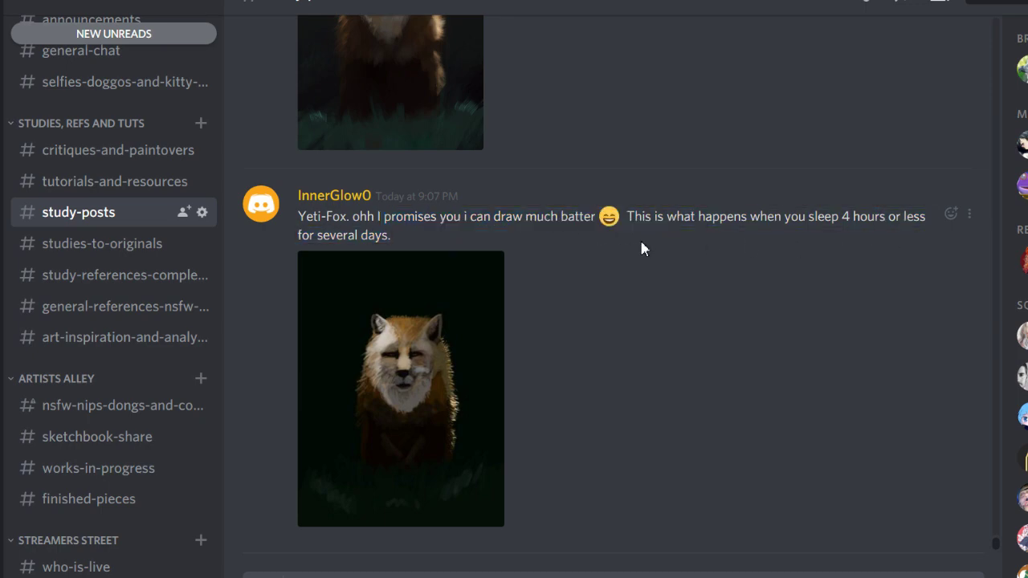
pyautogui.click(369, 317)
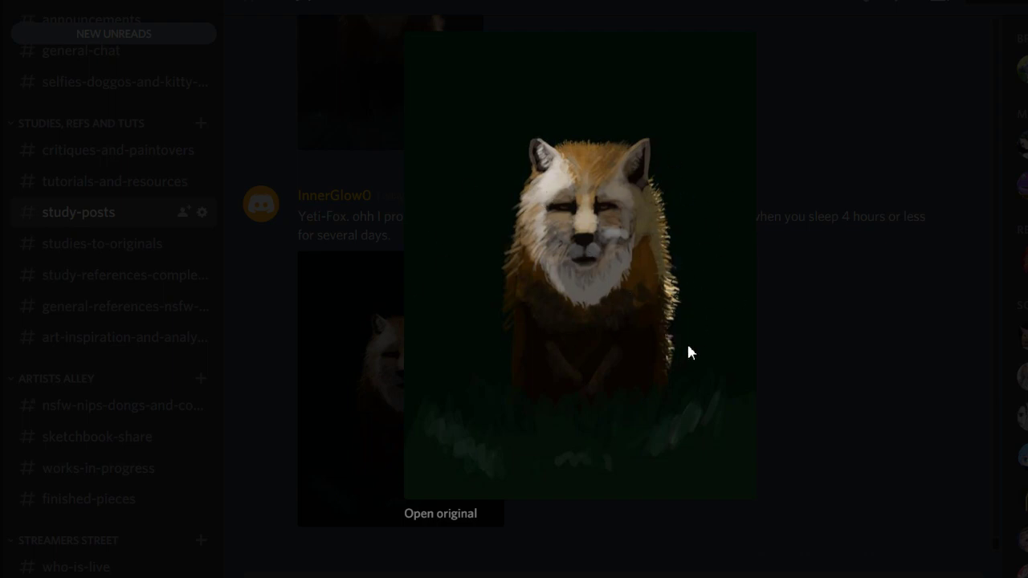
pyautogui.click(840, 257)
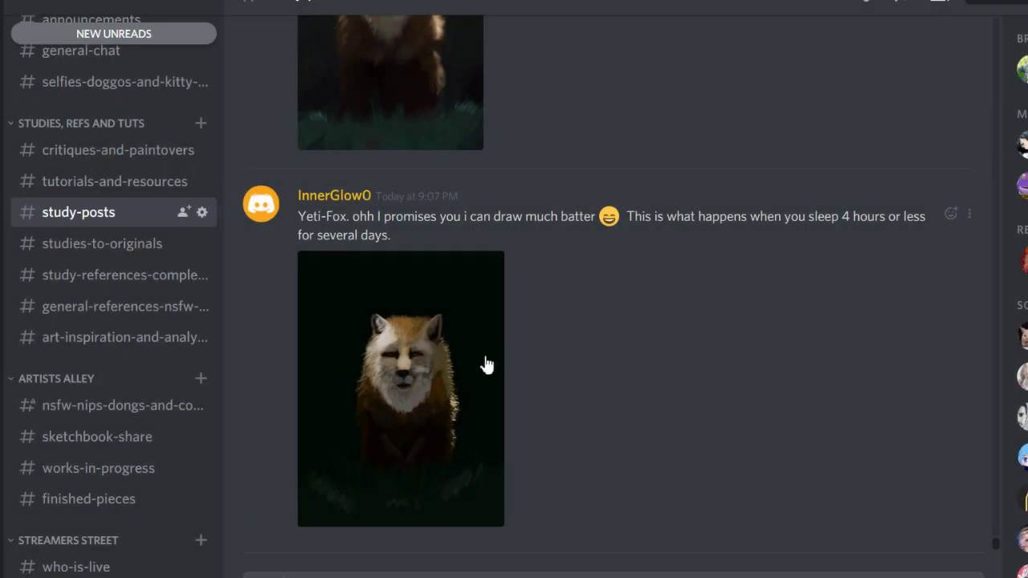
pyautogui.click(457, 365)
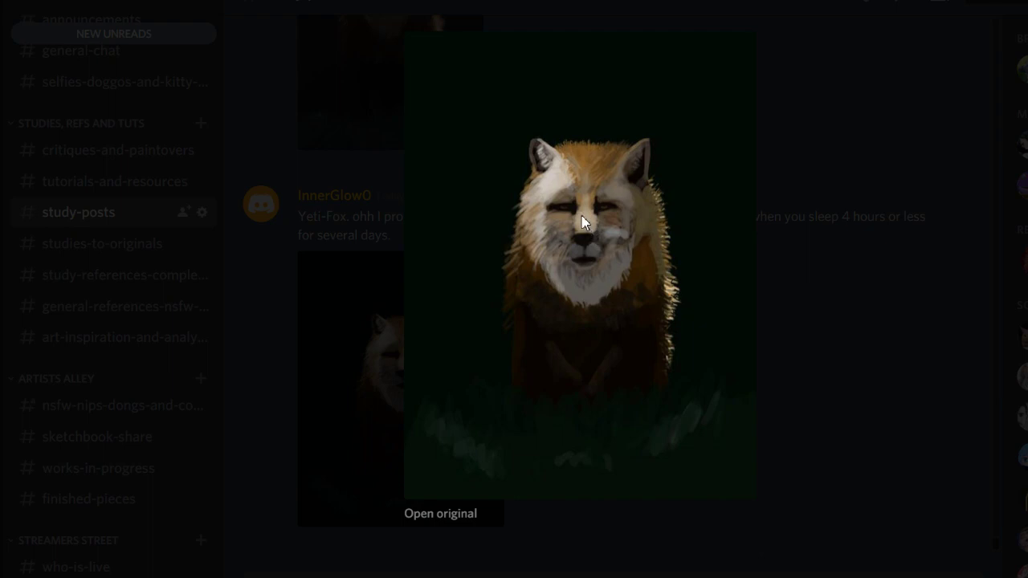
pyautogui.click(782, 186)
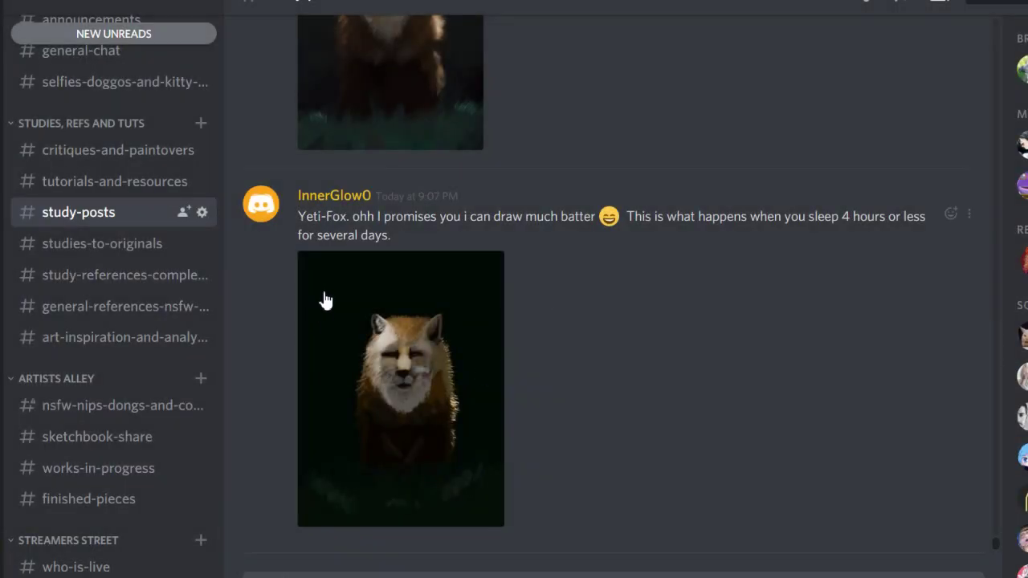
pyautogui.scroll(15, 325, 300)
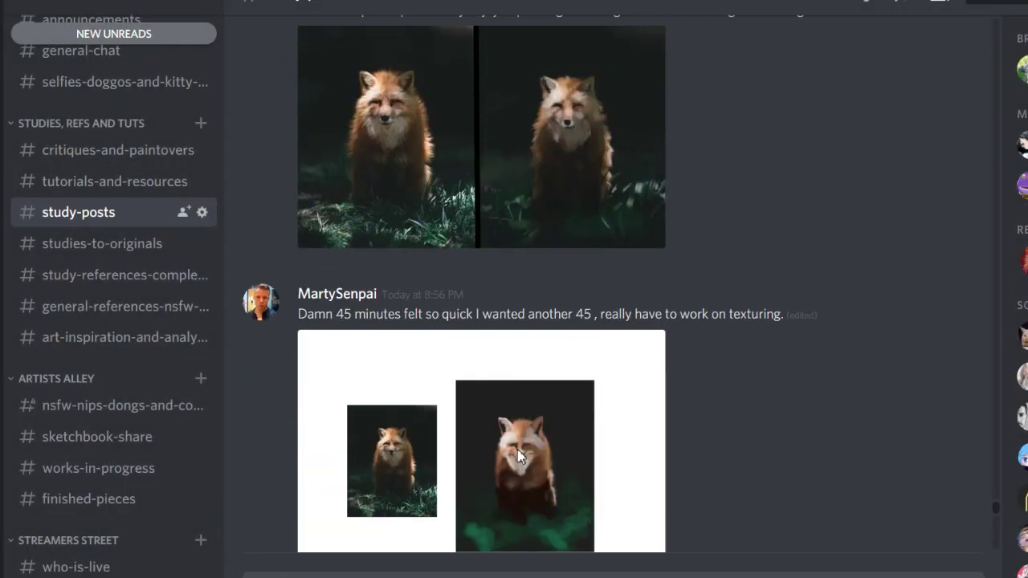
pyautogui.scroll(3, 518, 457)
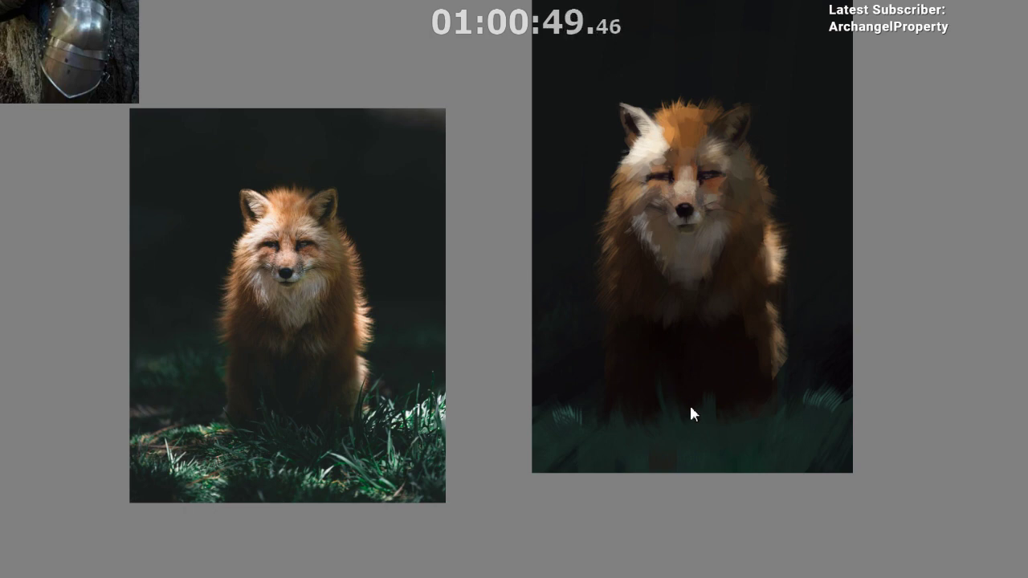
# - Switch to Krita and sketch a tall torso box in thin grey lines on the dark background above the fox's pale ear, redoing its lower edge
pyautogui.moveTo(623, 233); pyautogui.dragTo(559, 508)
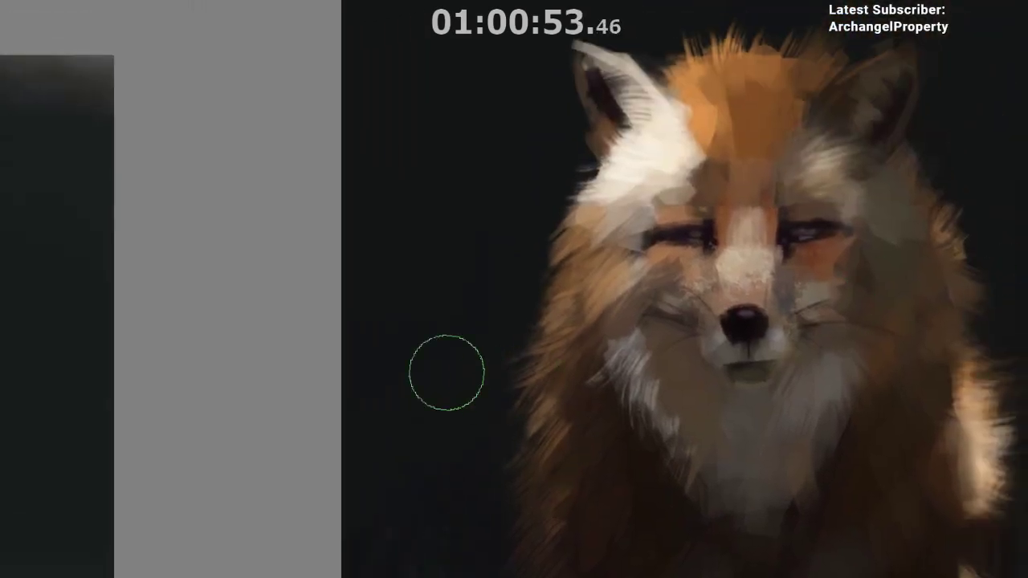
pyautogui.moveTo(450, 278); pyautogui.dragTo(487, 436)
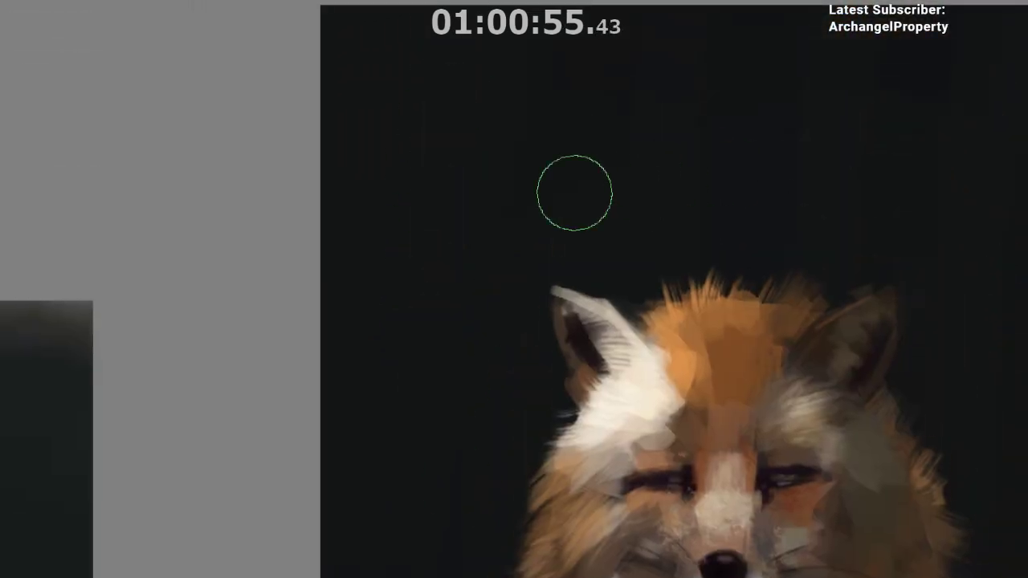
pyautogui.moveTo(493, 232); pyautogui.dragTo(492, 272)
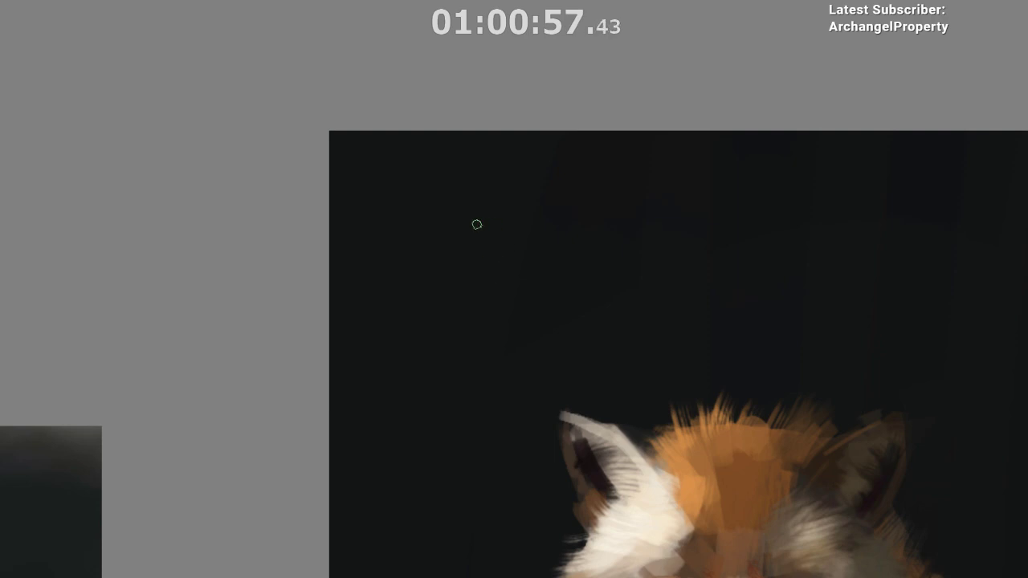
pyautogui.scroll(2, 461, 239)
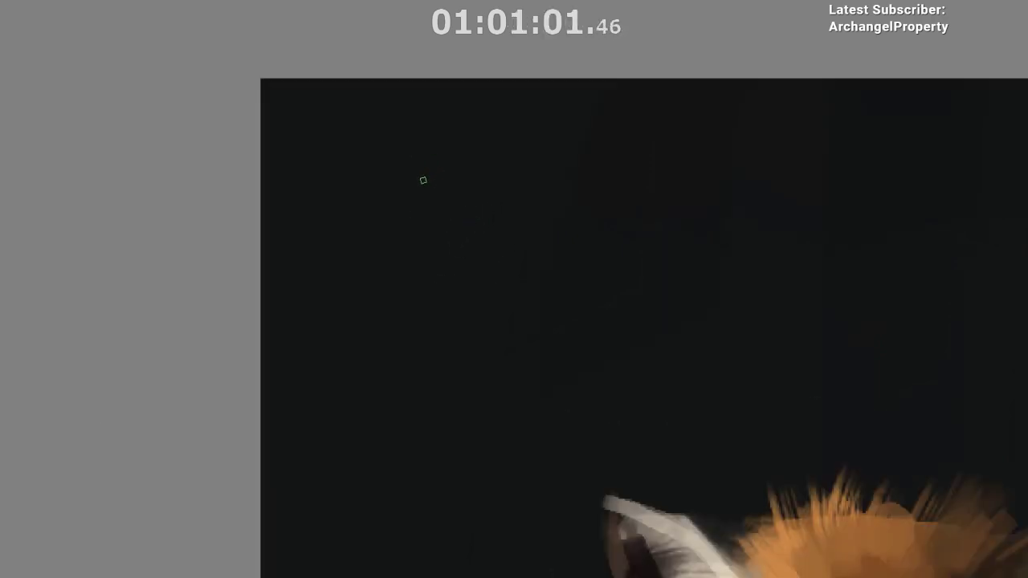
pyautogui.moveTo(368, 191); pyautogui.dragTo(376, 337)
pyautogui.moveTo(368, 190)
pyautogui.mouseDown()
pyautogui.moveTo(368, 278)
pyautogui.moveTo(474, 181)
pyautogui.moveTo(501, 186)
pyautogui.moveTo(484, 360)
pyautogui.mouseUp()
pyautogui.hotkey('ctrl', 'z')
pyautogui.moveTo(374, 360)
pyautogui.mouseDown()
pyautogui.moveTo(486, 360)
pyautogui.moveTo(487, 370)
pyautogui.mouseUp()
pyautogui.moveTo(468, 416); pyautogui.dragTo(477, 351)
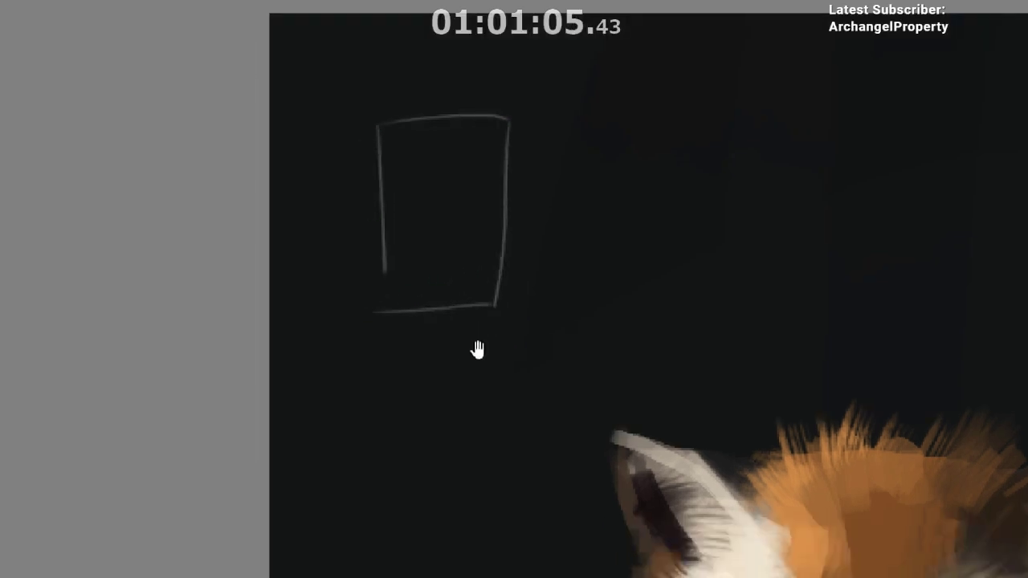
pyautogui.hotkey('ctrl', 'z')
pyautogui.moveTo(390, 307); pyautogui.dragTo(493, 304)
# - Sketch a pelvis block with an open lower side beneath the torso box
pyautogui.moveTo(381, 358)
pyautogui.mouseDown()
pyautogui.moveTo(501, 351)
pyautogui.moveTo(495, 440)
pyautogui.mouseUp()
pyautogui.hotkey('ctrl', 'z')
pyautogui.moveTo(376, 367); pyautogui.dragTo(384, 433)
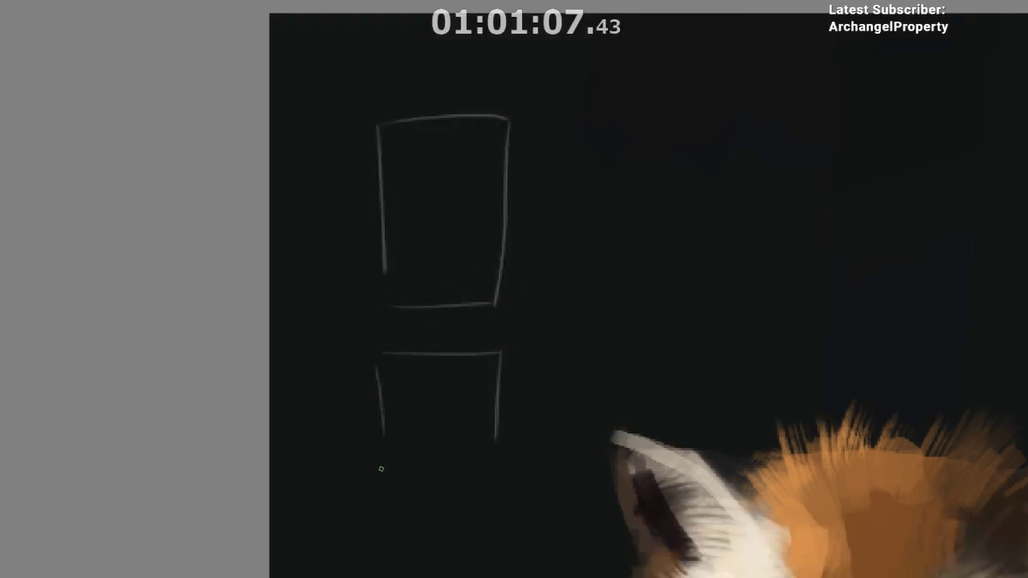
pyautogui.moveTo(379, 471); pyautogui.dragTo(471, 455)
pyautogui.hotkey('ctrl', 'z')
# - Draw a vertical center line through the torso box and a rounded head outline above it
pyautogui.moveTo(440, 125); pyautogui.dragTo(445, 295)
pyautogui.moveTo(440, 162); pyautogui.dragTo(442, 227)
pyautogui.moveTo(410, 79); pyautogui.dragTo(414, 157)
pyautogui.hotkey('ctrl', 'z')
pyautogui.moveTo(452, 79); pyautogui.dragTo(463, 162)
pyautogui.hotkey('ctrl', 'z')
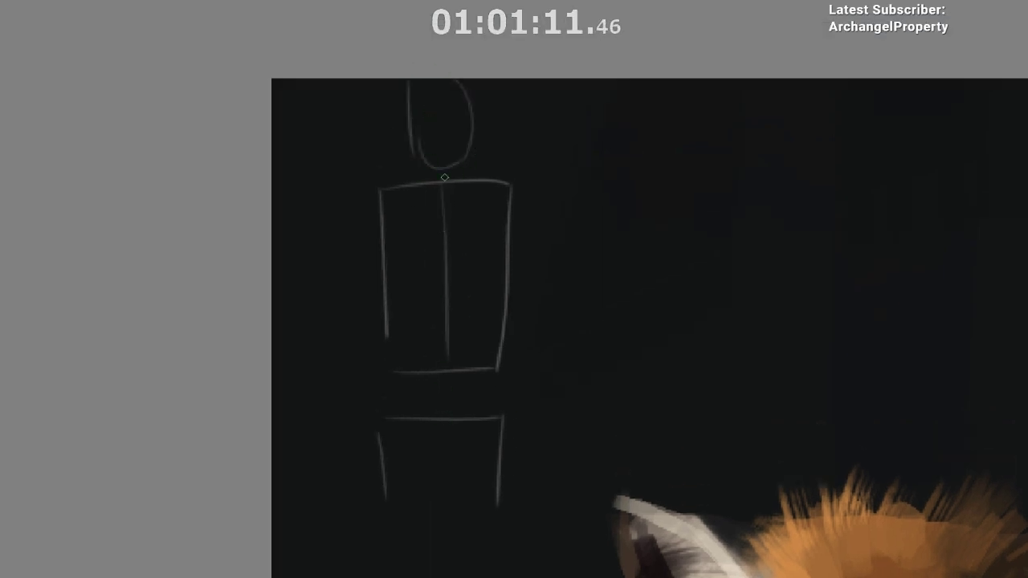
# - Mark proportions with short horizontal ticks down the torso's center line and on the pelvis block's upper edge, undoing the longer trial lines
pyautogui.hotkey('ctrl', 'z')
pyautogui.moveTo(397, 179); pyautogui.dragTo(543, 177)
pyautogui.moveTo(387, 238); pyautogui.dragTo(504, 232)
pyautogui.hotkey('ctrl', 'z')
pyautogui.hotkey('ctrl', 'z')
pyautogui.moveTo(433, 250); pyautogui.dragTo(462, 245)
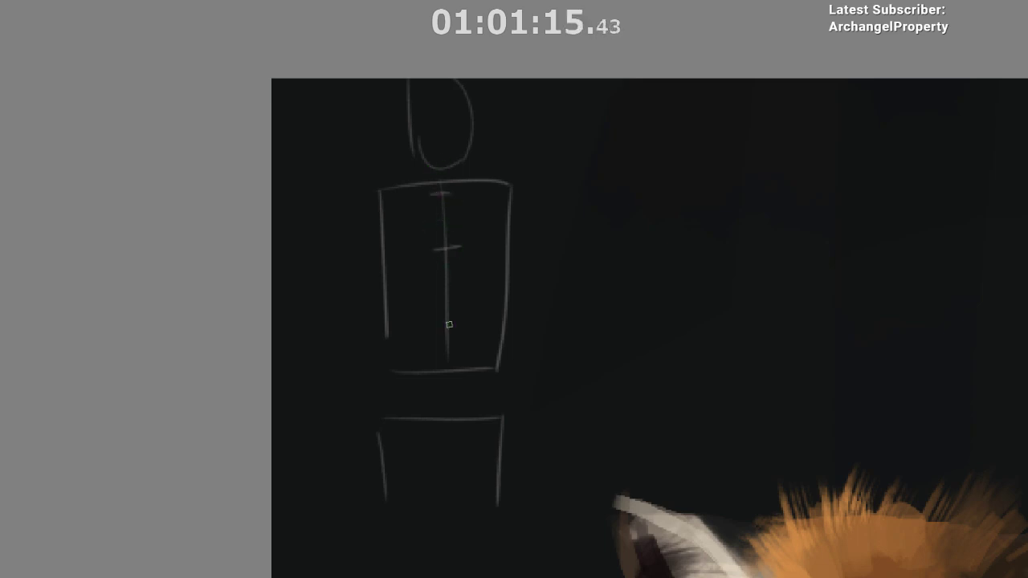
pyautogui.moveTo(435, 322); pyautogui.dragTo(464, 320)
pyautogui.moveTo(473, 383); pyautogui.dragTo(475, 363)
pyautogui.moveTo(438, 401); pyautogui.dragTo(469, 398)
pyautogui.moveTo(511, 258); pyautogui.dragTo(525, 283)
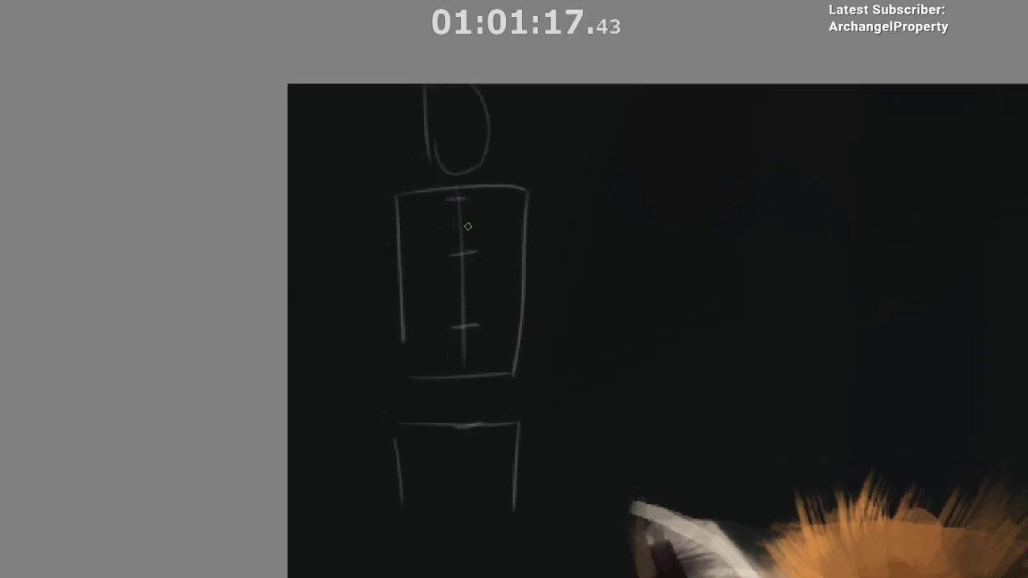
# - Sketch slanted chest lines toward the second center tick, keep only the one on the figure's left-hand side, and undo the trial shoulder strokes
pyautogui.moveTo(385, 217)
pyautogui.mouseDown()
pyautogui.moveTo(456, 255)
pyautogui.moveTo(541, 199)
pyautogui.mouseUp()
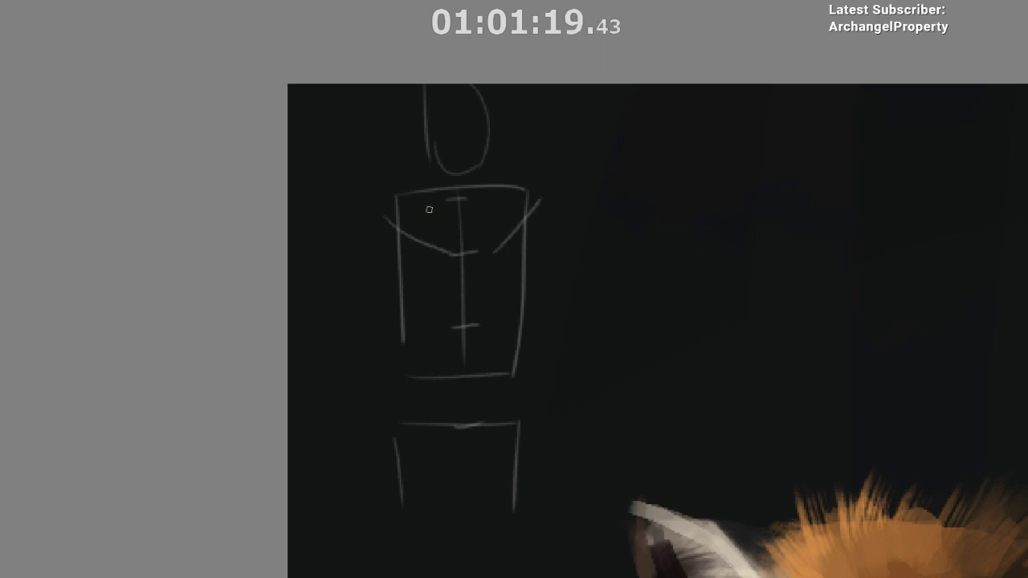
pyautogui.moveTo(355, 233)
pyautogui.mouseDown()
pyautogui.moveTo(393, 182)
pyautogui.moveTo(395, 196)
pyautogui.mouseUp()
pyautogui.hotkey('ctrl', 'z')
pyautogui.hotkey('ctrl', 'z')
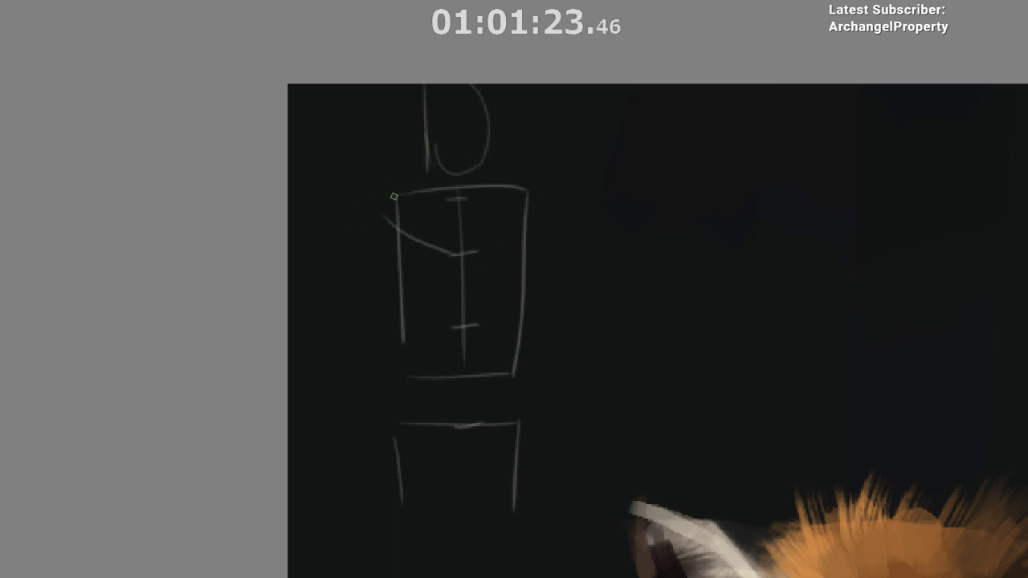
pyautogui.hotkey('ctrl', 'z')
pyautogui.hotkey('ctrl', 'z')
# - Draw the neck sides, sloping shoulder lines and rounded outer shoulder contours between the head and torso
pyautogui.moveTo(427, 132)
pyautogui.mouseDown()
pyautogui.moveTo(434, 184)
pyautogui.moveTo(396, 197)
pyautogui.mouseUp()
pyautogui.moveTo(487, 140)
pyautogui.mouseDown()
pyautogui.moveTo(486, 176)
pyautogui.moveTo(557, 195)
pyautogui.mouseUp()
pyautogui.moveTo(552, 205); pyautogui.dragTo(562, 241)
pyautogui.moveTo(380, 195)
pyautogui.mouseDown()
pyautogui.moveTo(410, 187)
pyautogui.moveTo(359, 254)
pyautogui.mouseUp()
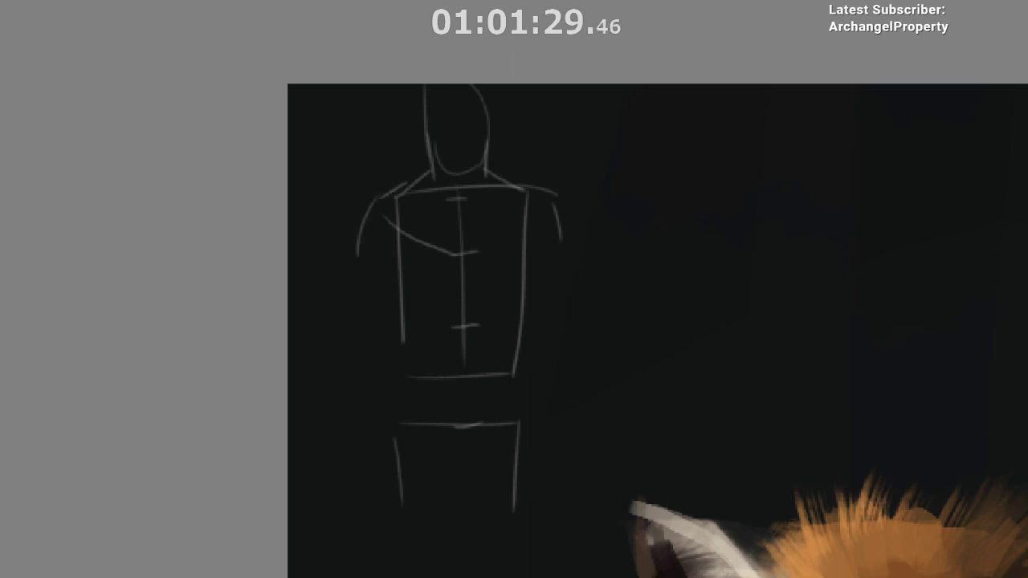
pyautogui.moveTo(530, 231); pyautogui.dragTo(553, 253)
# - Sketch both upper arms and forearms extending downward and outward from the shoulders
pyautogui.moveTo(391, 229)
pyautogui.mouseDown()
pyautogui.moveTo(371, 245)
pyautogui.moveTo(369, 329)
pyautogui.mouseUp()
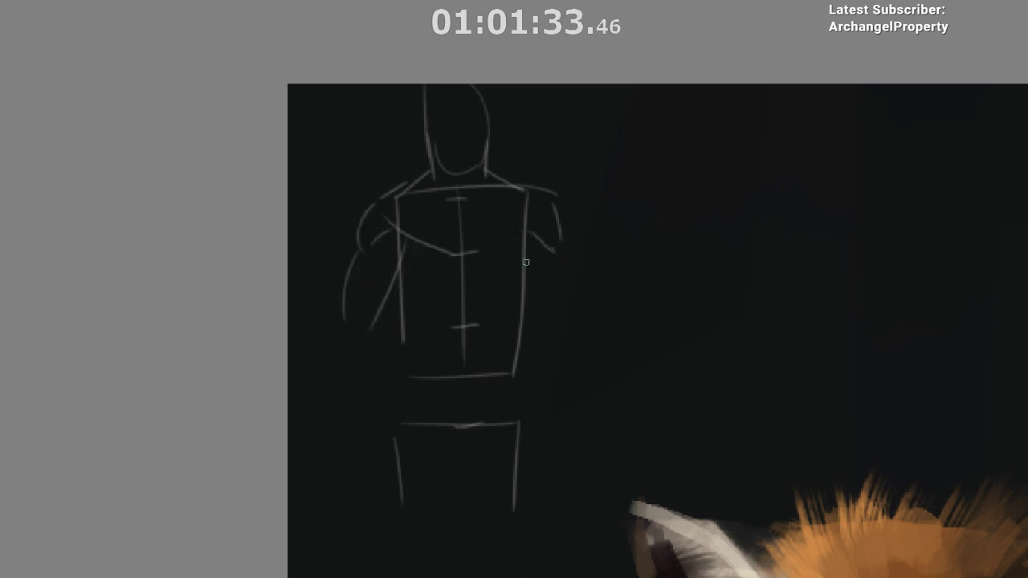
pyautogui.moveTo(524, 245)
pyautogui.mouseDown()
pyautogui.moveTo(550, 307)
pyautogui.moveTo(564, 310)
pyautogui.mouseUp()
pyautogui.hotkey('ctrl', 'z')
pyautogui.moveTo(561, 239)
pyautogui.mouseDown()
pyautogui.moveTo(592, 315)
pyautogui.moveTo(575, 269)
pyautogui.moveTo(603, 303)
pyautogui.mouseUp()
pyautogui.moveTo(358, 241); pyautogui.dragTo(318, 366)
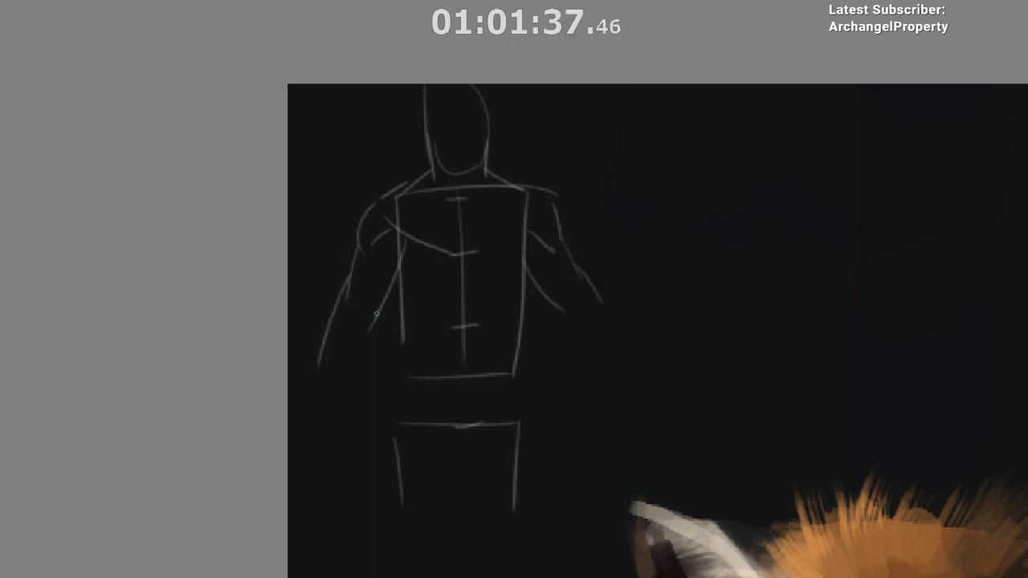
pyautogui.moveTo(378, 311); pyautogui.dragTo(322, 434)
pyautogui.moveTo(560, 321); pyautogui.dragTo(609, 370)
# - Draw tapering back-muscle lines from both armpits toward the waist and a shallow ribcage arch below the chest
pyautogui.moveTo(518, 233)
pyautogui.mouseDown()
pyautogui.moveTo(508, 314)
pyautogui.moveTo(524, 295)
pyautogui.moveTo(513, 344)
pyautogui.mouseUp()
pyautogui.hotkey('ctrl', 'z')
pyautogui.moveTo(386, 250); pyautogui.dragTo(409, 344)
pyautogui.hotkey('ctrl', 'z')
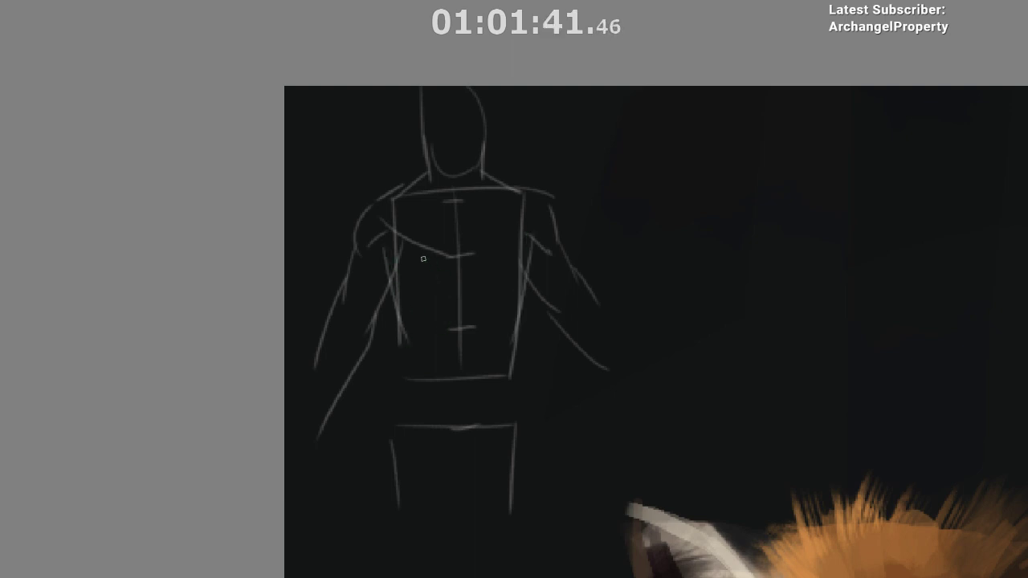
pyautogui.moveTo(421, 257); pyautogui.dragTo(420, 265)
pyautogui.moveTo(437, 270)
pyautogui.mouseDown()
pyautogui.moveTo(496, 277)
pyautogui.moveTo(499, 257)
pyautogui.mouseUp()
# - Draw the waist and hip contours joining the torso to the pelvis block on both sides, redoing strokes that miss
pyautogui.moveTo(399, 326); pyautogui.dragTo(399, 392)
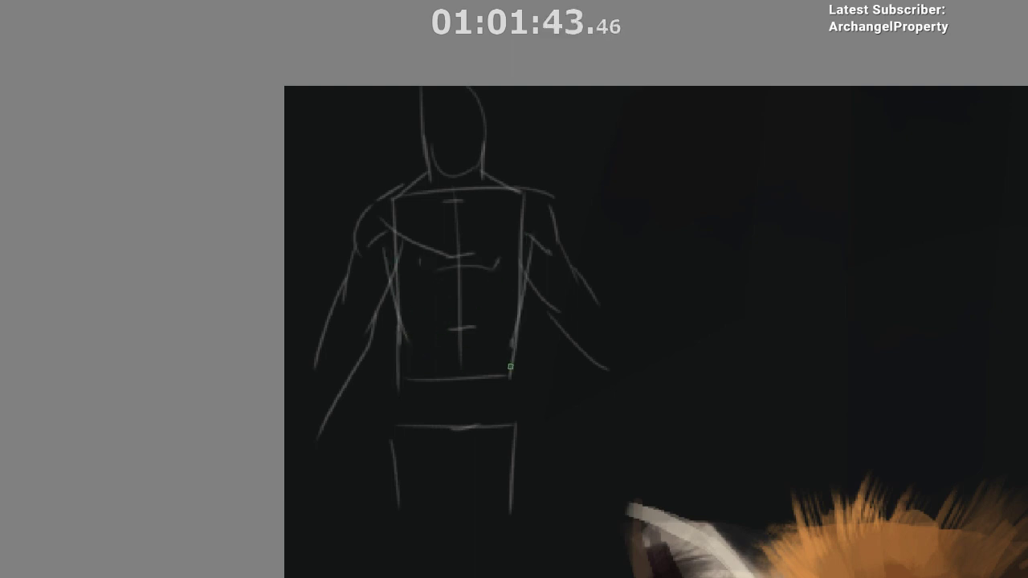
pyautogui.moveTo(509, 339); pyautogui.dragTo(508, 375)
pyautogui.moveTo(509, 361); pyautogui.dragTo(521, 397)
pyautogui.hotkey('ctrl', 'z')
pyautogui.moveTo(400, 352); pyautogui.dragTo(394, 432)
pyautogui.hotkey('ctrl', 'z')
pyautogui.hotkey('ctrl', 'z')
pyautogui.moveTo(391, 396); pyautogui.dragTo(397, 466)
pyautogui.moveTo(519, 383); pyautogui.dragTo(512, 474)
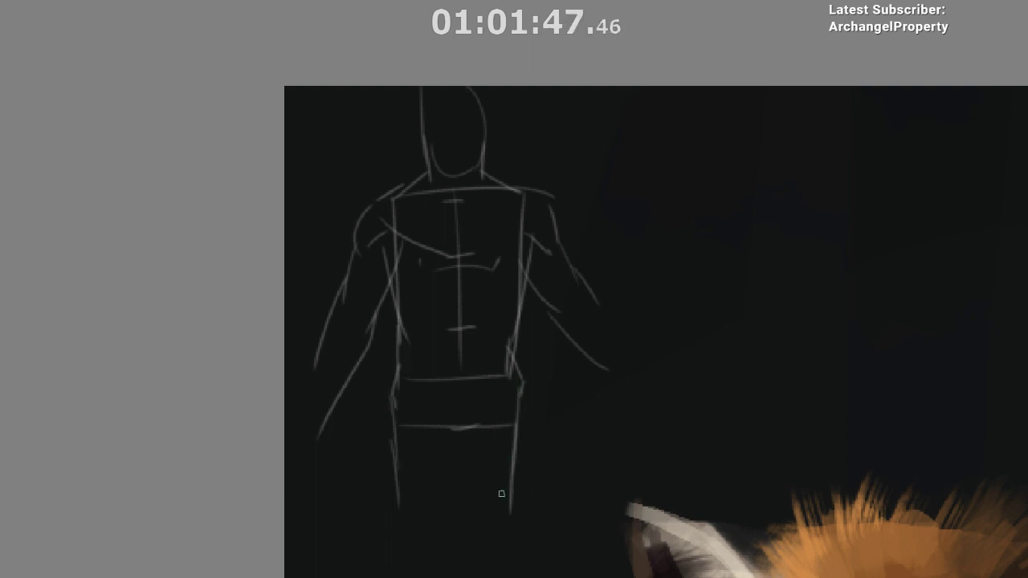
# - Add slanted oblique lines at the waist and converging abdominal lines beneath both ends of the ribcage arch
pyautogui.moveTo(402, 331); pyautogui.dragTo(415, 371)
pyautogui.hotkey('ctrl', 'z')
pyautogui.moveTo(517, 322); pyautogui.dragTo(502, 355)
pyautogui.moveTo(409, 329); pyautogui.dragTo(424, 373)
pyautogui.moveTo(418, 276)
pyautogui.mouseDown()
pyautogui.moveTo(442, 266)
pyautogui.moveTo(432, 326)
pyautogui.mouseUp()
pyautogui.moveTo(498, 273); pyautogui.dragTo(489, 329)
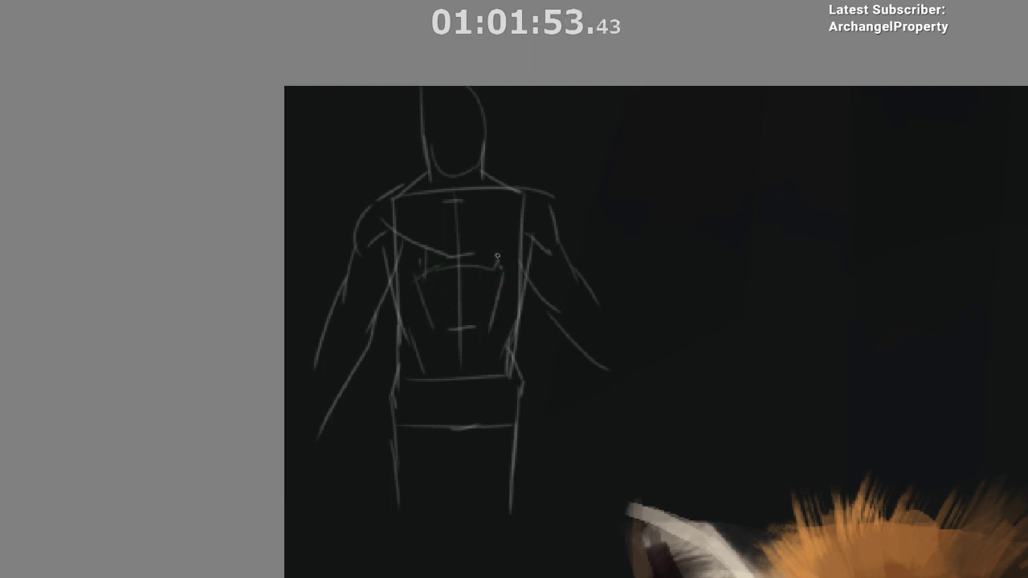
# - Add the second chest muscle line out to the armpit and the outer forearm line on the front-view torso
pyautogui.hotkey('ctrl', 'z')
pyautogui.moveTo(502, 252); pyautogui.dragTo(540, 223)
pyautogui.moveTo(597, 273); pyautogui.dragTo(502, 210)
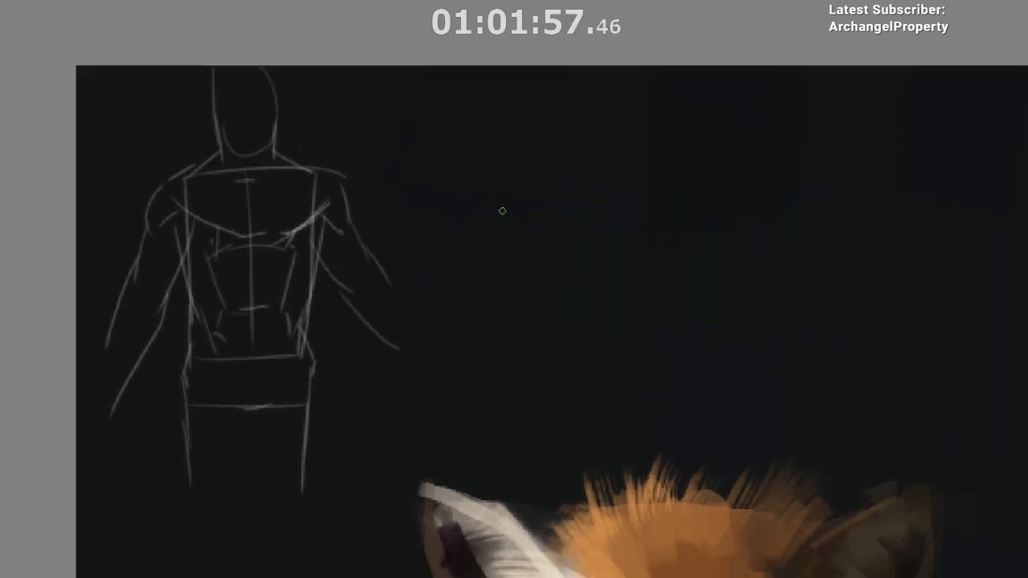
pyautogui.moveTo(391, 274); pyautogui.dragTo(443, 391)
pyautogui.moveTo(482, 454)
pyautogui.mouseDown()
pyautogui.moveTo(409, 415)
pyautogui.moveTo(417, 474)
pyautogui.mouseUp()
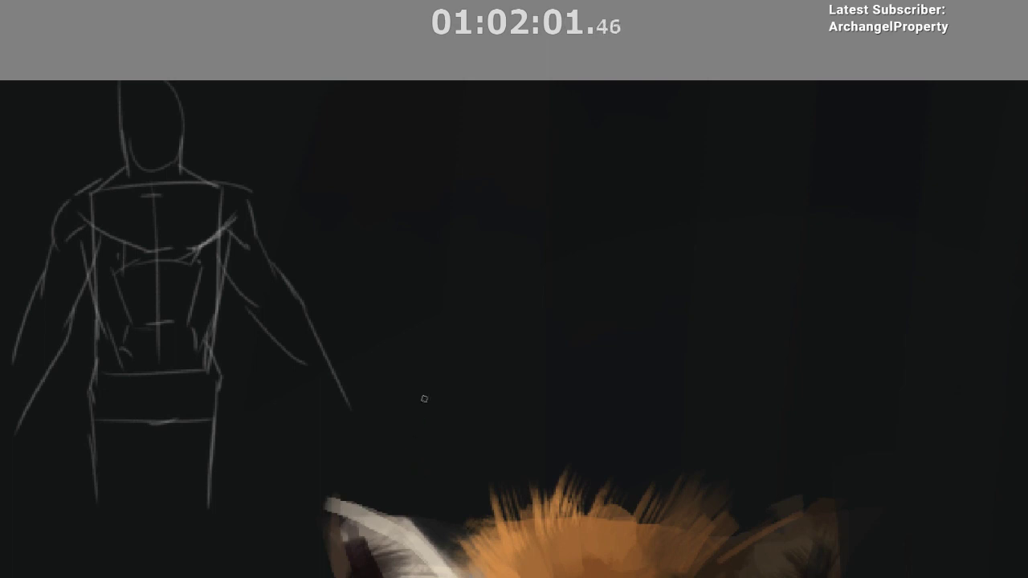
# - Draw a long S-shaped action line beside the front-view torso, redoing strokes that miss
pyautogui.moveTo(547, 112); pyautogui.dragTo(512, 266)
pyautogui.hotkey('ctrl', 'z')
pyautogui.moveTo(560, 93); pyautogui.dragTo(472, 429)
pyautogui.hotkey('ctrl', 'z')
pyautogui.moveTo(463, 436)
pyautogui.mouseDown()
pyautogui.moveTo(540, 187)
pyautogui.moveTo(529, 87)
pyautogui.mouseUp()
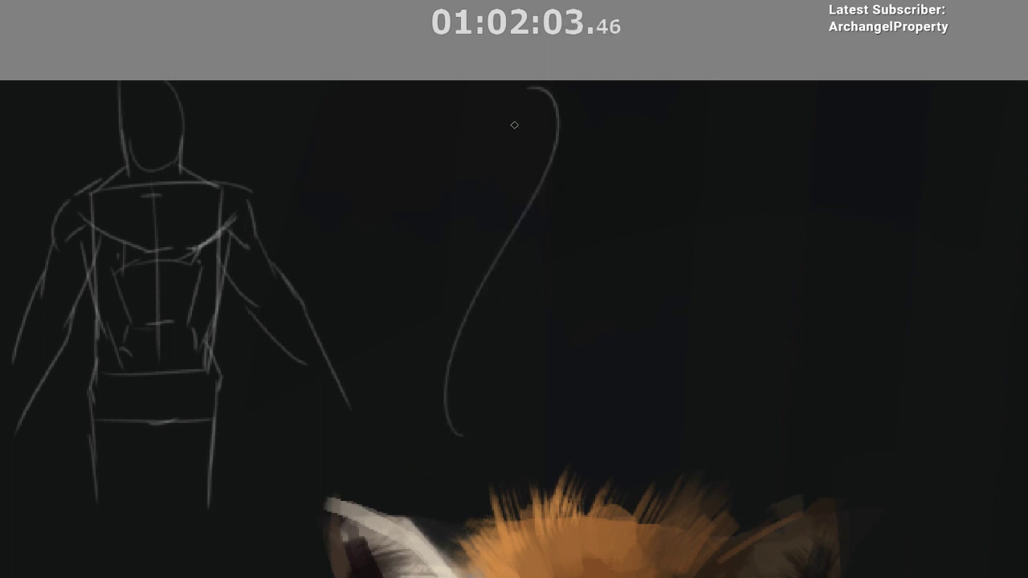
# - Sketch a tilted ribcage block around the S-shaped action line, with a slanted shoulder edge and angled sides
pyautogui.moveTo(482, 185)
pyautogui.mouseDown()
pyautogui.moveTo(568, 167)
pyautogui.moveTo(460, 259)
pyautogui.mouseUp()
pyautogui.moveTo(444, 302); pyautogui.dragTo(529, 318)
pyautogui.hotkey('ctrl', 'z')
pyautogui.moveTo(524, 272); pyautogui.dragTo(571, 188)
pyautogui.moveTo(485, 193); pyautogui.dragTo(435, 313)
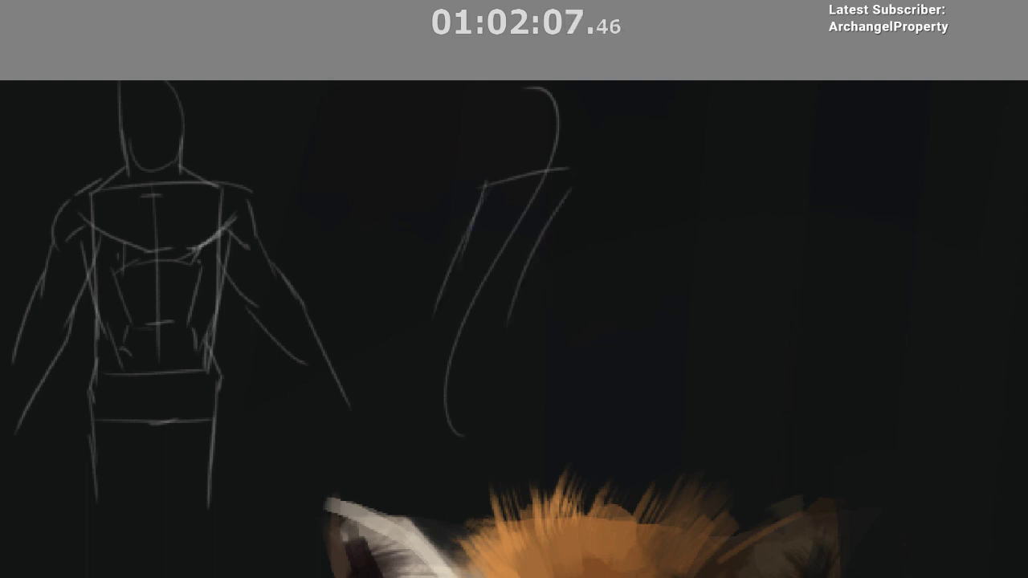
pyautogui.hotkey('ctrl', 'z')
pyautogui.moveTo(571, 169)
pyautogui.mouseDown()
pyautogui.moveTo(613, 187)
pyautogui.moveTo(548, 339)
pyautogui.moveTo(441, 278)
pyautogui.mouseUp()
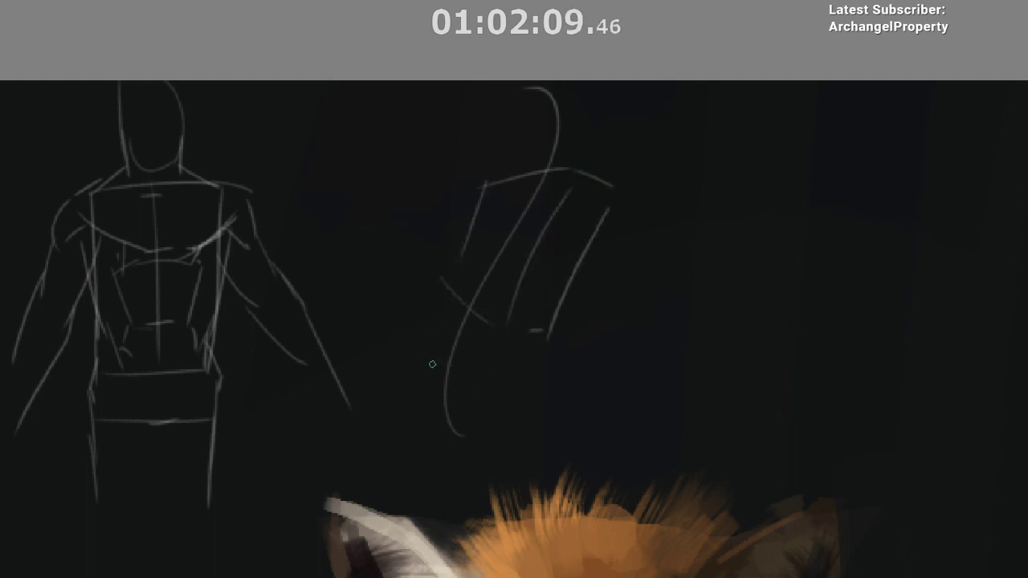
# - Block in the pelvis at the lower end of the action line with a curved top edge and redrawn vertical sides
pyautogui.moveTo(427, 387)
pyautogui.mouseDown()
pyautogui.moveTo(528, 379)
pyautogui.moveTo(526, 446)
pyautogui.mouseUp()
pyautogui.moveTo(420, 394); pyautogui.dragTo(420, 428)
pyautogui.moveTo(429, 464); pyautogui.dragTo(526, 444)
pyautogui.moveTo(426, 354); pyautogui.dragTo(496, 352)
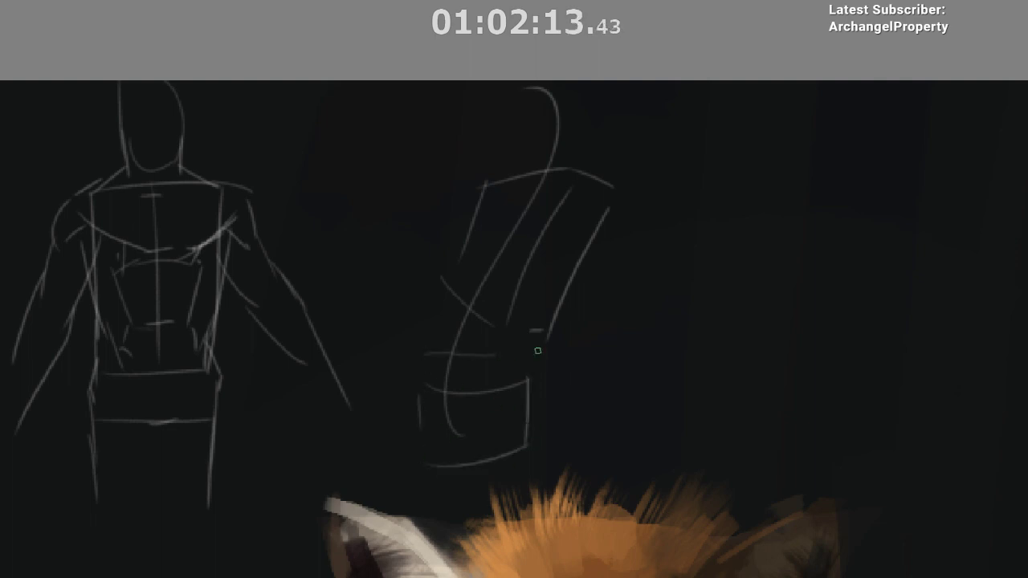
pyautogui.moveTo(467, 387); pyautogui.dragTo(545, 340)
pyautogui.hotkey('ctrl', 'z')
pyautogui.hotkey('ctrl', 'z')
pyautogui.hotkey('ctrl', 'z')
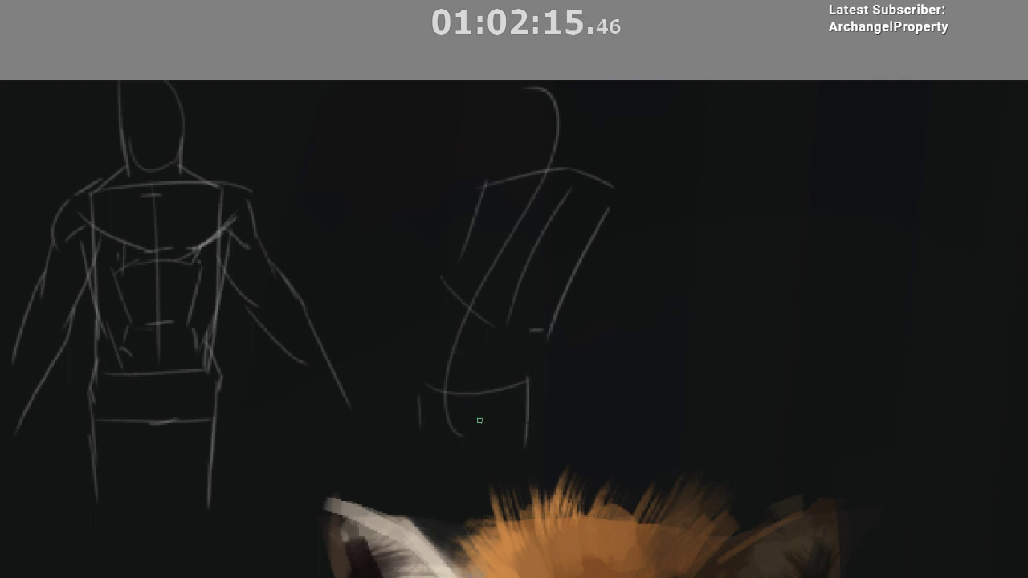
pyautogui.hotkey('ctrl', 'z')
pyautogui.moveTo(489, 394); pyautogui.dragTo(490, 457)
pyautogui.moveTo(426, 387); pyautogui.dragTo(428, 463)
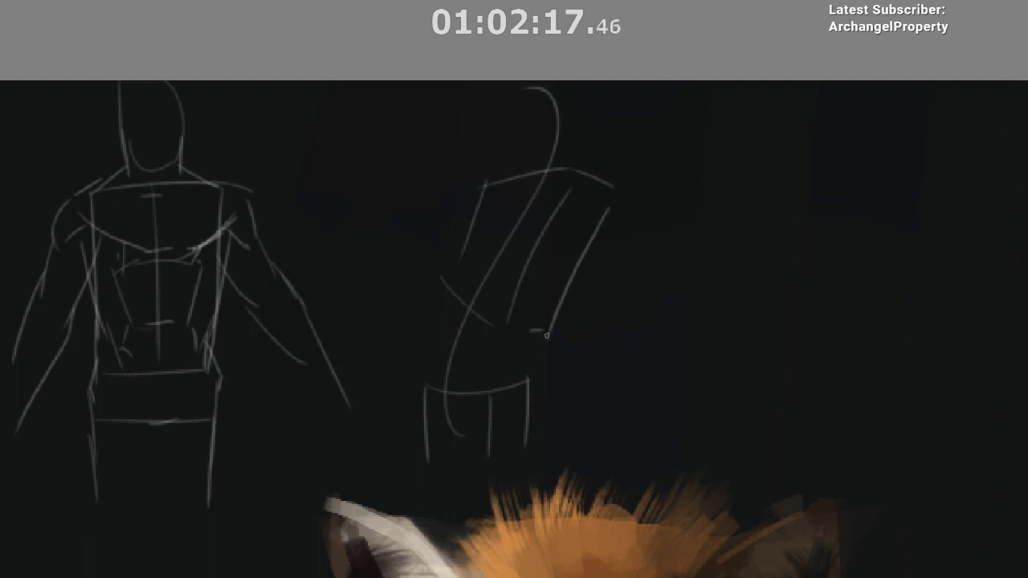
# - Draw the side contour sweeping from the ribcage's outer edge down to the front corner of the pelvis block
pyautogui.moveTo(556, 310)
pyautogui.mouseDown()
pyautogui.moveTo(490, 408)
pyautogui.moveTo(575, 285)
pyautogui.mouseUp()
pyautogui.hotkey('ctrl', 'z')
pyautogui.moveTo(601, 218)
pyautogui.mouseDown()
pyautogui.moveTo(510, 356)
pyautogui.moveTo(524, 369)
pyautogui.mouseUp()
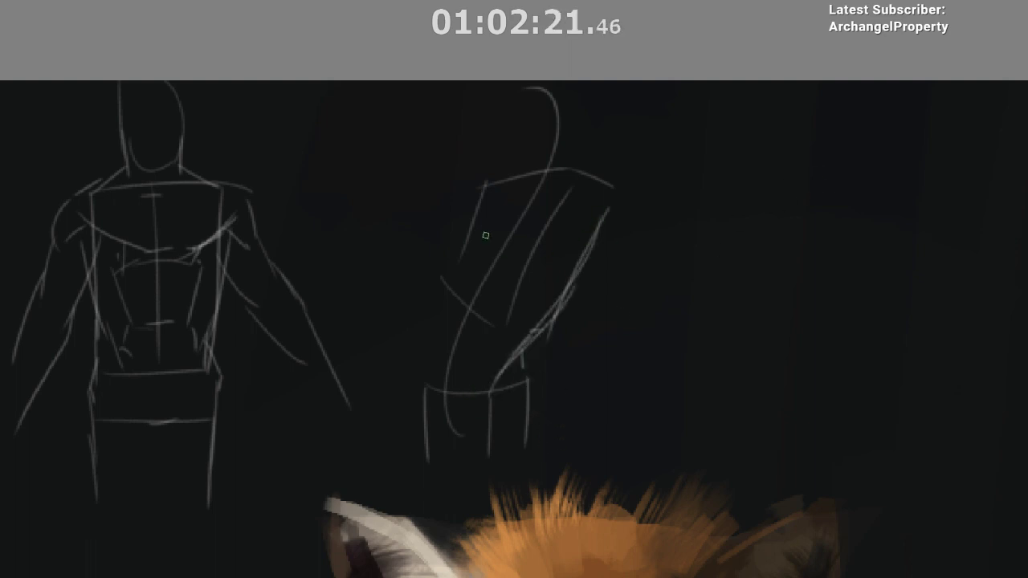
pyautogui.hotkey('ctrl', 'z')
# - Draw an oval head and the neck at the upper end of the action line, redoing strokes that miss
pyautogui.moveTo(514, 83)
pyautogui.mouseDown()
pyautogui.moveTo(514, 159)
pyautogui.moveTo(506, 142)
pyautogui.mouseUp()
pyautogui.moveTo(557, 82); pyautogui.dragTo(559, 138)
pyautogui.moveTo(497, 90); pyautogui.dragTo(523, 165)
pyautogui.hotkey('ctrl', 'z')
pyautogui.moveTo(496, 116)
pyautogui.mouseDown()
pyautogui.moveTo(520, 162)
pyautogui.moveTo(539, 164)
pyautogui.mouseUp()
pyautogui.hotkey('ctrl', 'z')
pyautogui.moveTo(499, 86); pyautogui.dragTo(522, 168)
pyautogui.moveTo(499, 109)
pyautogui.mouseDown()
pyautogui.moveTo(547, 159)
pyautogui.moveTo(500, 171)
pyautogui.mouseUp()
# - Draw the sloping line from the neck to the near shoulder and round it over the upper arm
pyautogui.moveTo(493, 191); pyautogui.dragTo(482, 198)
pyautogui.moveTo(554, 150)
pyautogui.mouseDown()
pyautogui.moveTo(567, 176)
pyautogui.moveTo(626, 195)
pyautogui.mouseUp()
pyautogui.moveTo(577, 169); pyautogui.dragTo(617, 192)
pyautogui.moveTo(617, 190); pyautogui.dragTo(636, 247)
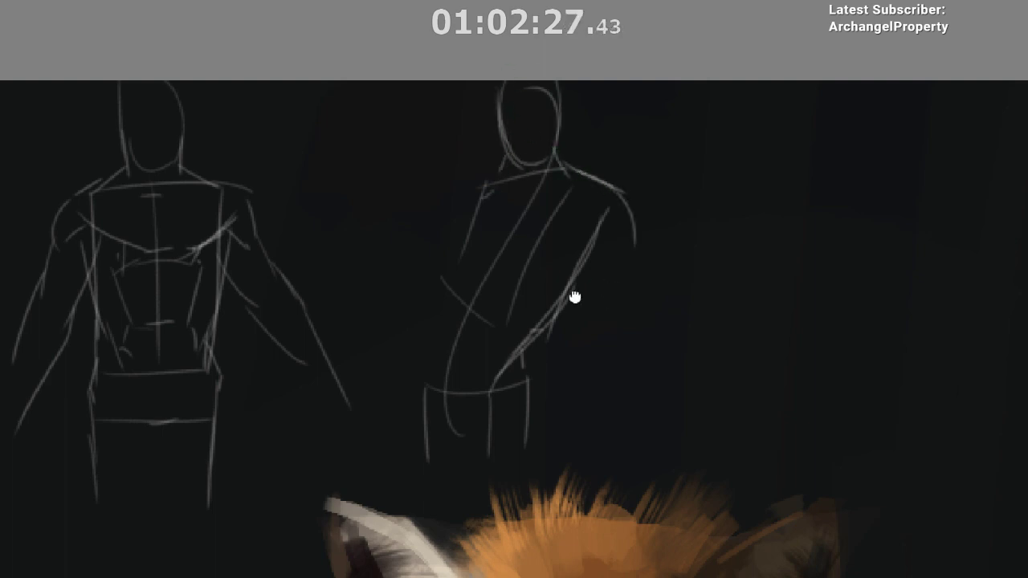
# - Draw the lower chest line, the shoulder's underside and both edges of the near upper arm on the twisted torso
pyautogui.moveTo(574, 296); pyautogui.dragTo(568, 298)
pyautogui.moveTo(606, 197); pyautogui.dragTo(620, 256)
pyautogui.hotkey('ctrl', 'z')
pyautogui.moveTo(569, 218); pyautogui.dragTo(604, 279)
pyautogui.moveTo(495, 233)
pyautogui.mouseDown()
pyautogui.moveTo(554, 248)
pyautogui.moveTo(492, 231)
pyautogui.moveTo(562, 231)
pyautogui.moveTo(607, 254)
pyautogui.mouseUp()
pyautogui.hotkey('ctrl', 'z')
pyautogui.hotkey('ctrl', 'z')
pyautogui.moveTo(594, 192)
pyautogui.mouseDown()
pyautogui.moveTo(608, 251)
pyautogui.moveTo(594, 328)
pyautogui.mouseUp()
pyautogui.hotkey('ctrl', 'z')
pyautogui.moveTo(556, 238); pyautogui.dragTo(599, 329)
pyautogui.moveTo(614, 288); pyautogui.dragTo(575, 236)
pyautogui.moveTo(571, 199); pyautogui.dragTo(607, 309)
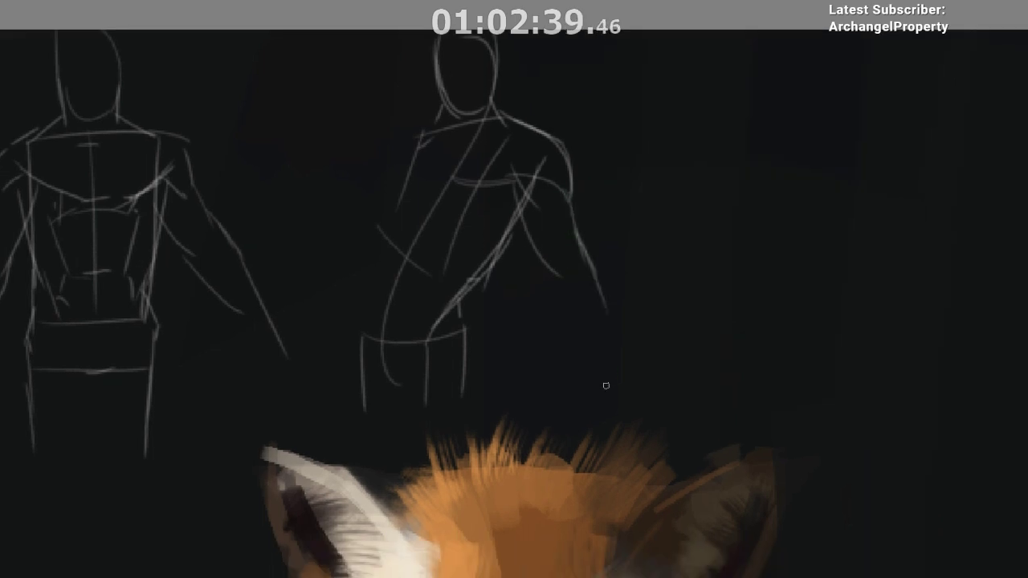
# - Extend the near arm downward with outer and inner forearm lines to the wrist
pyautogui.moveTo(606, 386); pyautogui.dragTo(591, 351)
pyautogui.moveTo(561, 215); pyautogui.dragTo(590, 366)
pyautogui.moveTo(531, 228)
pyautogui.mouseDown()
pyautogui.moveTo(534, 265)
pyautogui.moveTo(575, 351)
pyautogui.mouseUp()
pyautogui.moveTo(570, 360); pyautogui.dragTo(575, 383)
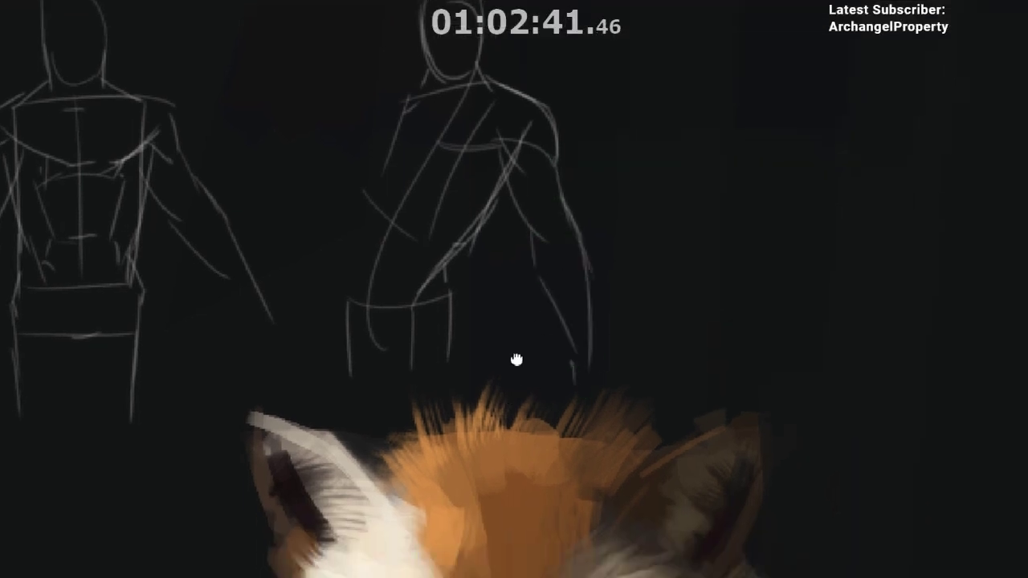
# - Sketch the far shoulder and armpit lines and the torso's far contour down to the pelvis, redoing missed strokes
pyautogui.moveTo(517, 360); pyautogui.dragTo(545, 420)
pyautogui.moveTo(475, 206); pyautogui.dragTo(433, 231)
pyautogui.hotkey('ctrl', 'z')
pyautogui.moveTo(419, 184); pyautogui.dragTo(440, 220)
pyautogui.moveTo(419, 165); pyautogui.dragTo(408, 184)
pyautogui.hotkey('ctrl', 'z')
pyautogui.moveTo(419, 159)
pyautogui.mouseDown()
pyautogui.moveTo(446, 145)
pyautogui.moveTo(387, 230)
pyautogui.mouseUp()
pyautogui.moveTo(387, 249); pyautogui.dragTo(394, 283)
pyautogui.hotkey('ctrl', 'z')
pyautogui.hotkey('ctrl', 'z')
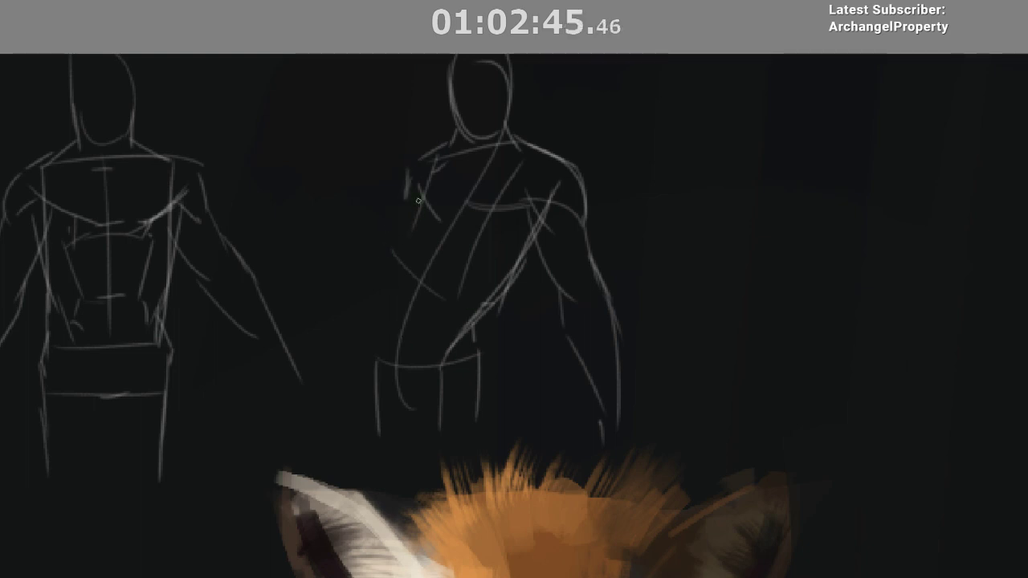
pyautogui.moveTo(417, 192)
pyautogui.mouseDown()
pyautogui.moveTo(376, 360)
pyautogui.moveTo(403, 268)
pyautogui.moveTo(382, 353)
pyautogui.mouseUp()
pyautogui.hotkey('ctrl', 'z')
pyautogui.hotkey('ctrl', 'z')
pyautogui.hotkey('ctrl', 'z')
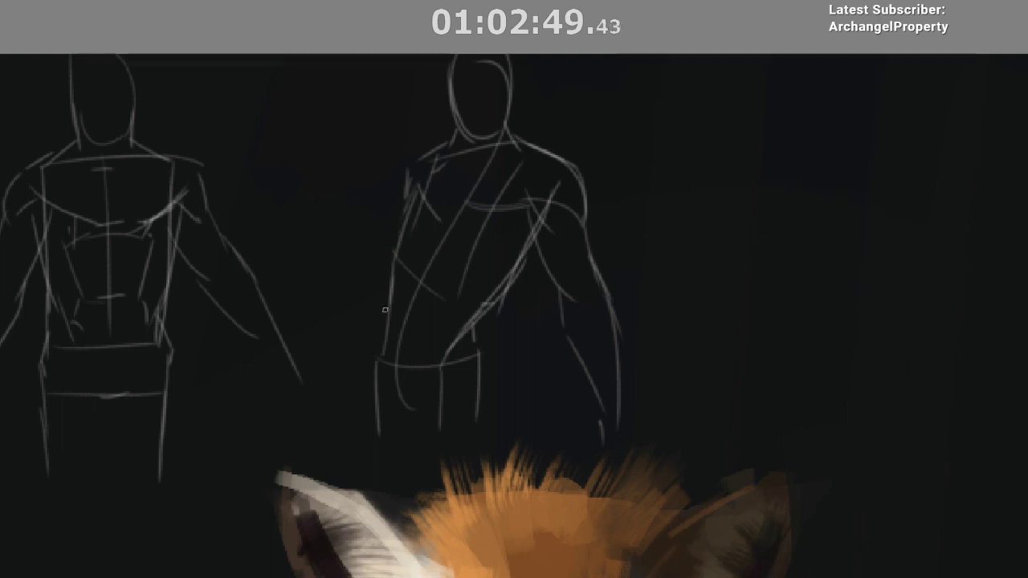
# - Curve the chest's lower edge across the twisted torso and reinforce its centre line, near side, waist and hip
pyautogui.moveTo(477, 268); pyautogui.dragTo(485, 280)
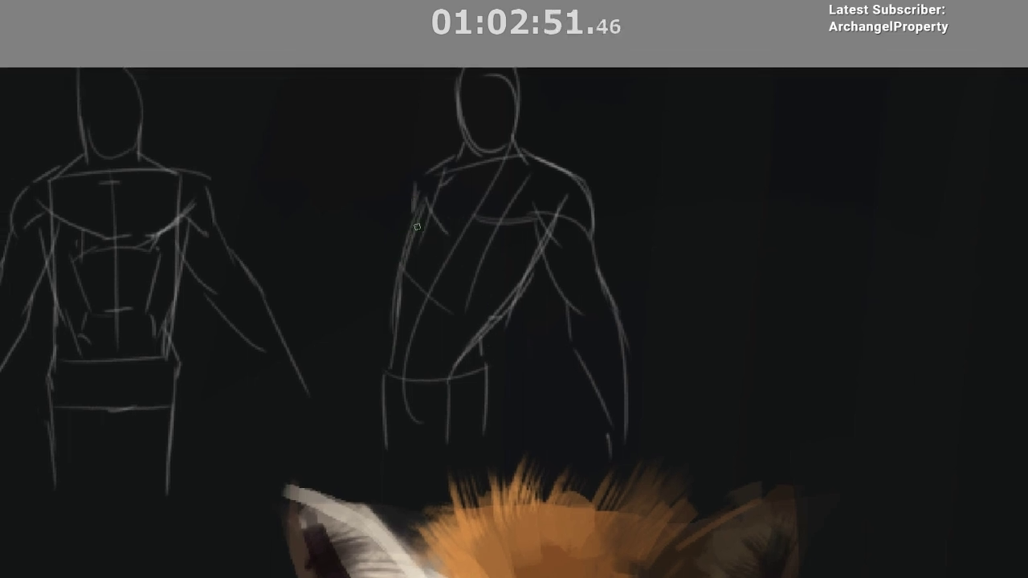
pyautogui.moveTo(446, 230)
pyautogui.mouseDown()
pyautogui.moveTo(484, 214)
pyautogui.moveTo(549, 214)
pyautogui.mouseUp()
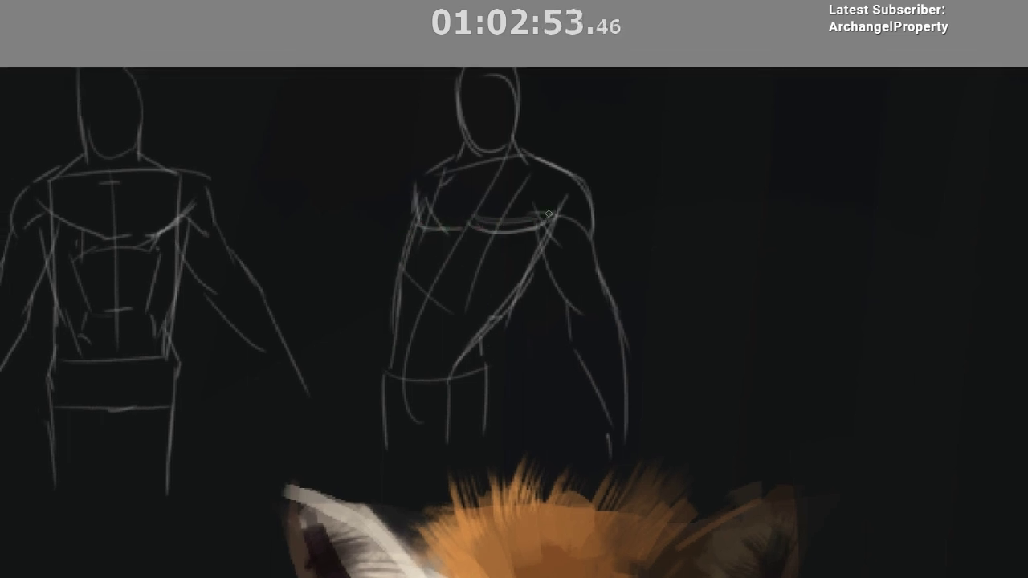
pyautogui.moveTo(456, 218); pyautogui.dragTo(406, 344)
pyautogui.moveTo(542, 255)
pyautogui.mouseDown()
pyautogui.moveTo(500, 325)
pyautogui.moveTo(498, 358)
pyautogui.mouseUp()
pyautogui.moveTo(440, 369)
pyautogui.mouseDown()
pyautogui.moveTo(507, 348)
pyautogui.moveTo(496, 348)
pyautogui.moveTo(510, 410)
pyautogui.mouseUp()
pyautogui.moveTo(498, 352); pyautogui.dragTo(501, 419)
pyautogui.moveTo(491, 343); pyautogui.dragTo(535, 266)
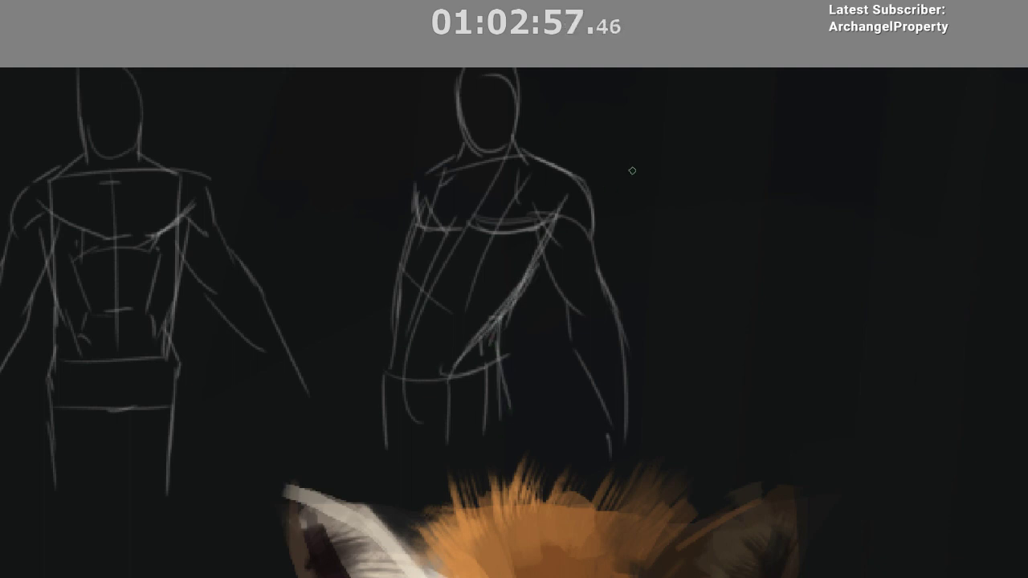
# - Draw the far arm bent outward from the torso, with a rounded shoulder, upper arm and forearm lines
pyautogui.moveTo(416, 196)
pyautogui.mouseDown()
pyautogui.moveTo(363, 276)
pyautogui.moveTo(322, 294)
pyautogui.mouseUp()
pyautogui.hotkey('ctrl', 'z')
pyautogui.moveTo(380, 253); pyautogui.dragTo(297, 316)
pyautogui.moveTo(399, 278); pyautogui.dragTo(304, 324)
pyautogui.moveTo(546, 196); pyautogui.dragTo(493, 255)
pyautogui.moveTo(400, 227); pyautogui.dragTo(346, 269)
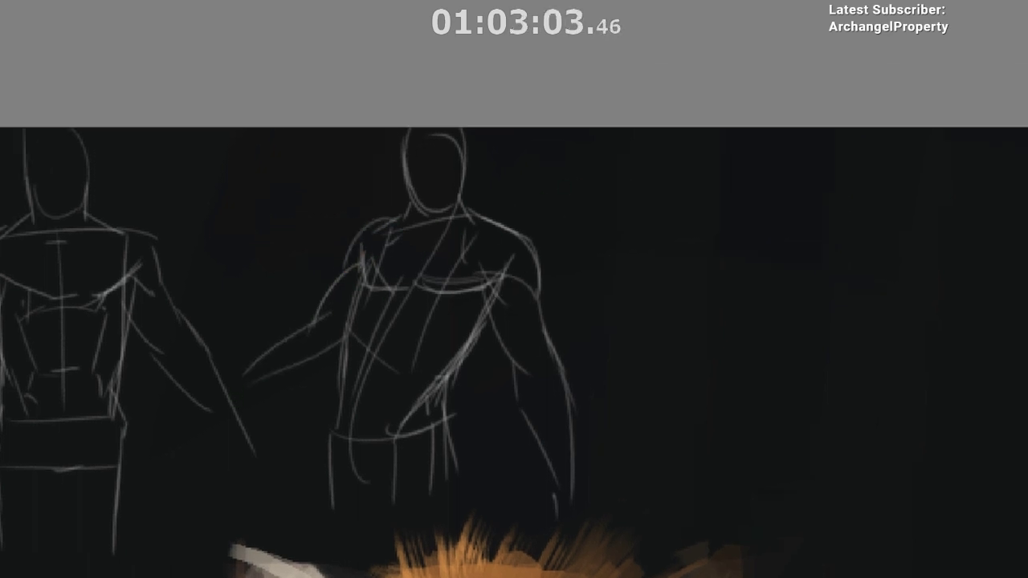
pyautogui.hotkey('ctrl', 'z')
pyautogui.moveTo(382, 217); pyautogui.dragTo(353, 267)
# - Draw a curved action line for a third figure in the empty area beside the twisted torso
pyautogui.moveTo(514, 292)
pyautogui.mouseDown()
pyautogui.moveTo(378, 239)
pyautogui.moveTo(356, 203)
pyautogui.mouseUp()
pyautogui.moveTo(430, 271); pyautogui.dragTo(335, 342)
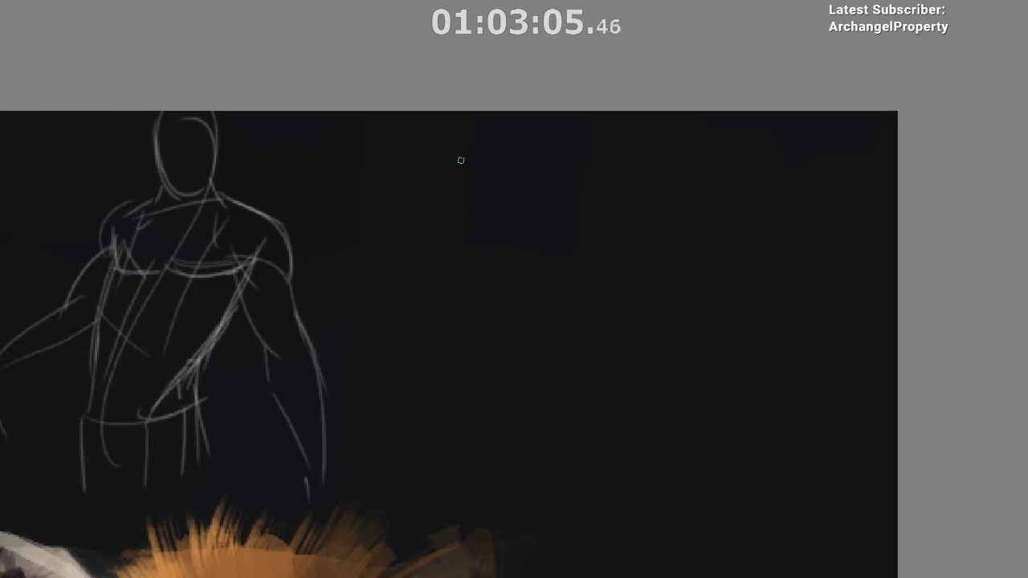
pyautogui.moveTo(549, 149); pyautogui.dragTo(451, 357)
pyautogui.moveTo(637, 242)
pyautogui.mouseDown()
pyautogui.moveTo(572, 255)
pyautogui.moveTo(574, 218)
pyautogui.moveTo(626, 209)
pyautogui.mouseUp()
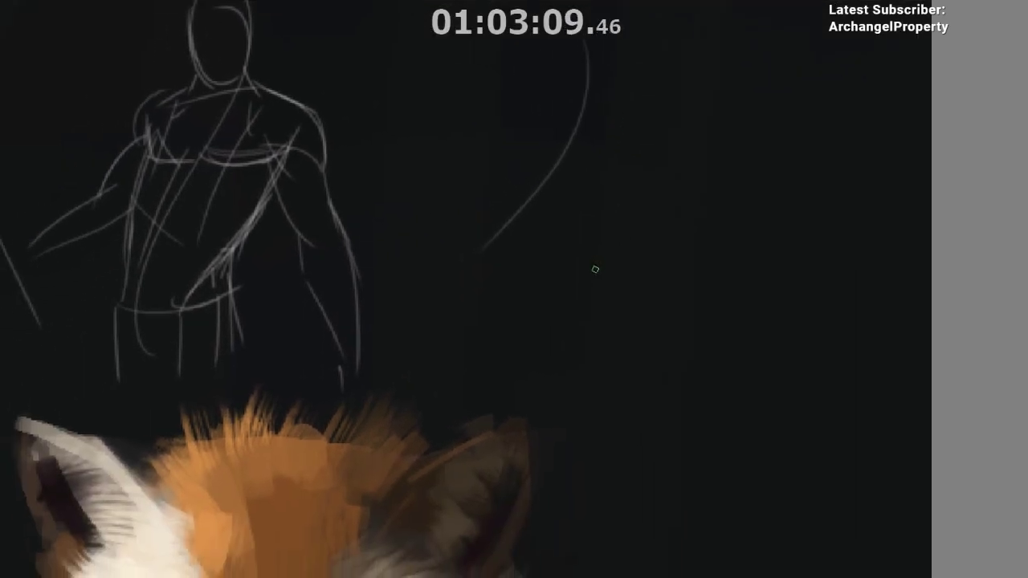
pyautogui.moveTo(343, 344); pyautogui.dragTo(392, 342)
pyautogui.moveTo(271, 246); pyautogui.dragTo(329, 171)
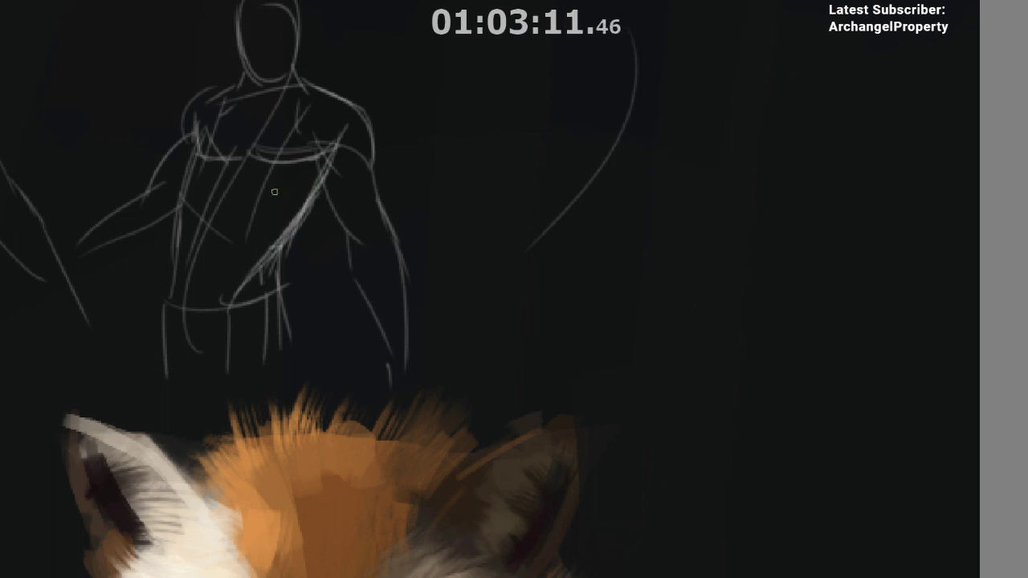
pyautogui.moveTo(613, 117); pyautogui.dragTo(482, 166)
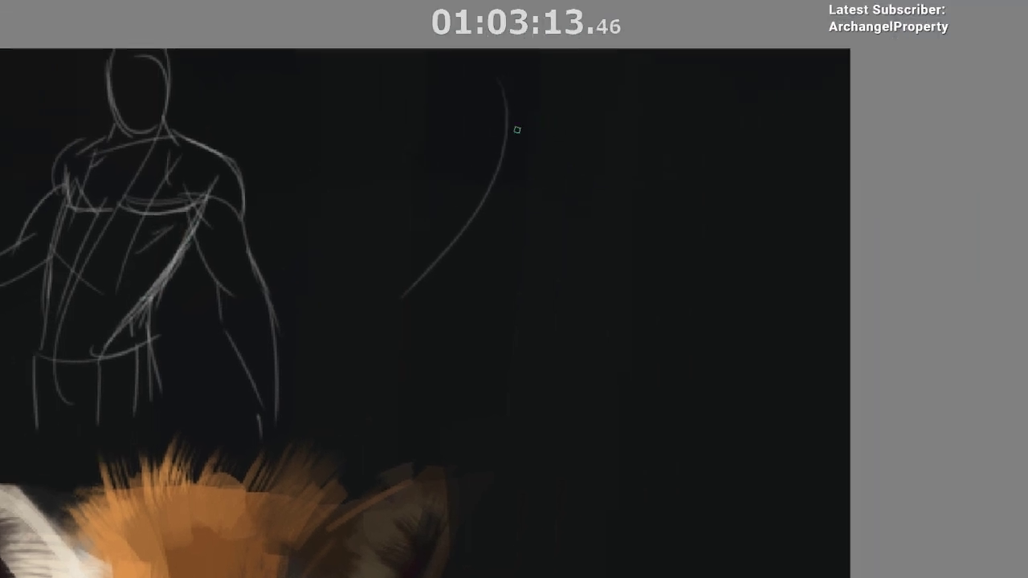
pyautogui.hotkey('ctrl', 'z')
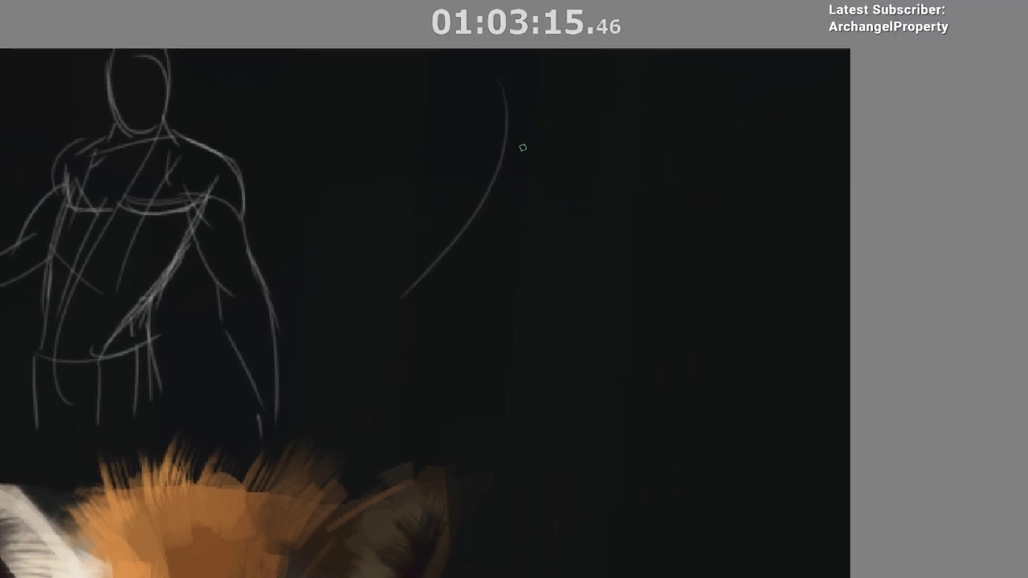
pyautogui.hotkey('ctrl', 'z')
# - Build up overlapping gesture curves for the third figure's head, neck and upper body, redoing strokes that miss
pyautogui.moveTo(504, 90); pyautogui.dragTo(516, 241)
pyautogui.moveTo(508, 177); pyautogui.dragTo(469, 295)
pyautogui.hotkey('ctrl', 'z')
pyautogui.hotkey('ctrl', 'z')
pyautogui.hotkey('ctrl', 'z')
pyautogui.moveTo(496, 119); pyautogui.dragTo(469, 255)
pyautogui.moveTo(465, 230)
pyautogui.mouseDown()
pyautogui.moveTo(498, 98)
pyautogui.moveTo(568, 70)
pyautogui.mouseUp()
pyautogui.moveTo(498, 152); pyautogui.dragTo(526, 272)
pyautogui.moveTo(492, 177); pyautogui.dragTo(569, 365)
pyautogui.moveTo(522, 232); pyautogui.dragTo(507, 206)
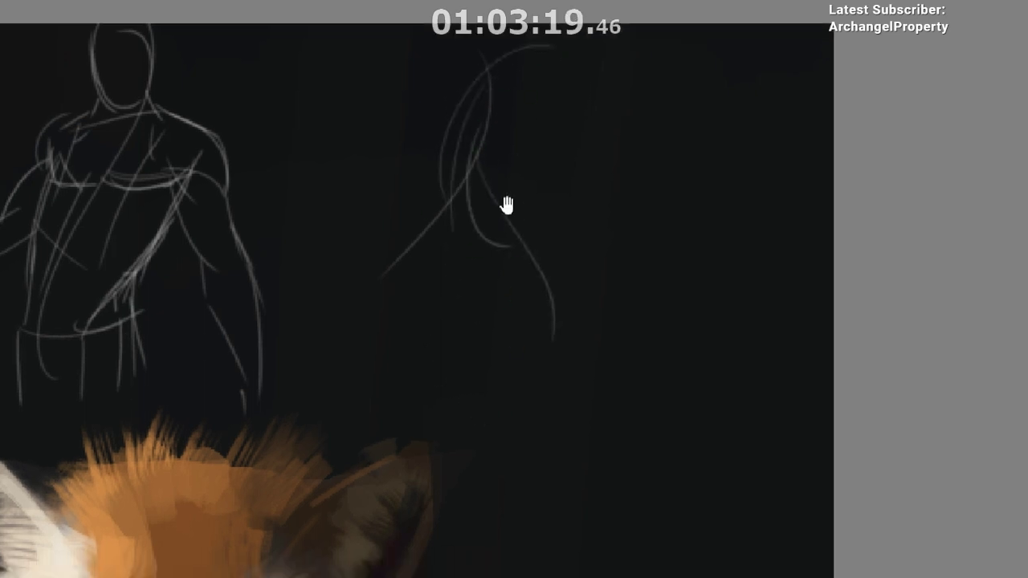
# - Sweep a long S-curve down through the third figure's body and a wavy line outward for the raised arm
pyautogui.moveTo(449, 132); pyautogui.dragTo(554, 484)
pyautogui.moveTo(490, 222); pyautogui.dragTo(715, 203)
pyautogui.moveTo(426, 320); pyautogui.dragTo(411, 327)
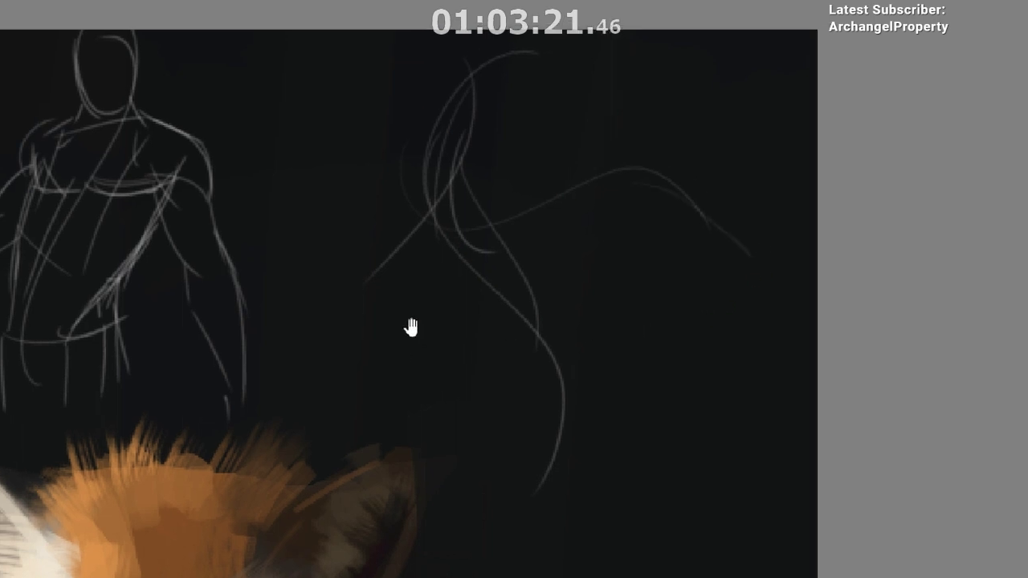
# - Rough in the third figure's slanted face and jaw lines and its tilted shoulder line
pyautogui.moveTo(546, 68); pyautogui.dragTo(498, 156)
pyautogui.moveTo(448, 124); pyautogui.dragTo(546, 161)
pyautogui.moveTo(390, 226); pyautogui.dragTo(492, 172)
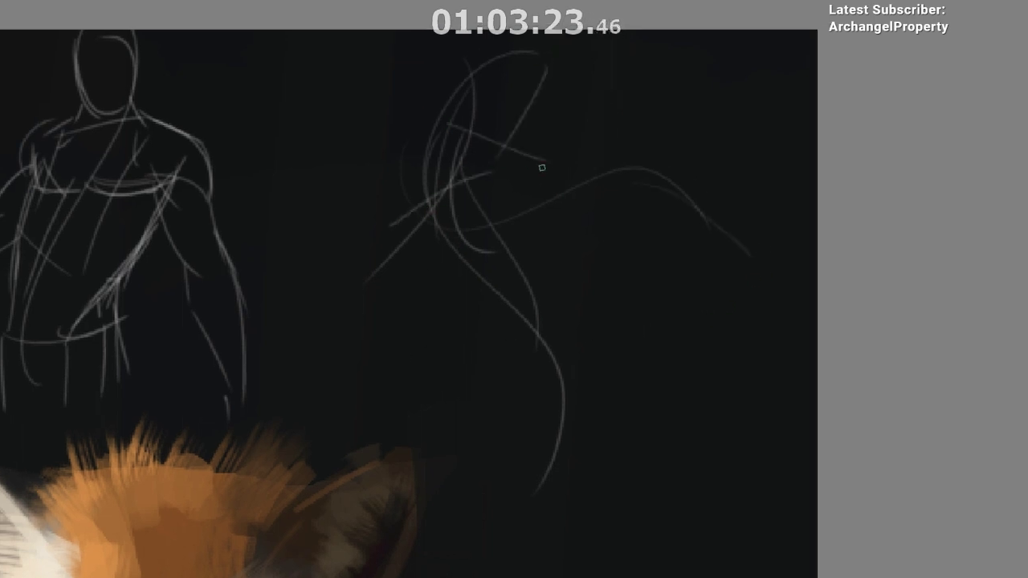
# - Draw the third figure's curved torso sides, slanted hip line and short waist and hip contours
pyautogui.moveTo(560, 327); pyautogui.dragTo(500, 307)
pyautogui.moveTo(390, 344); pyautogui.dragTo(516, 407)
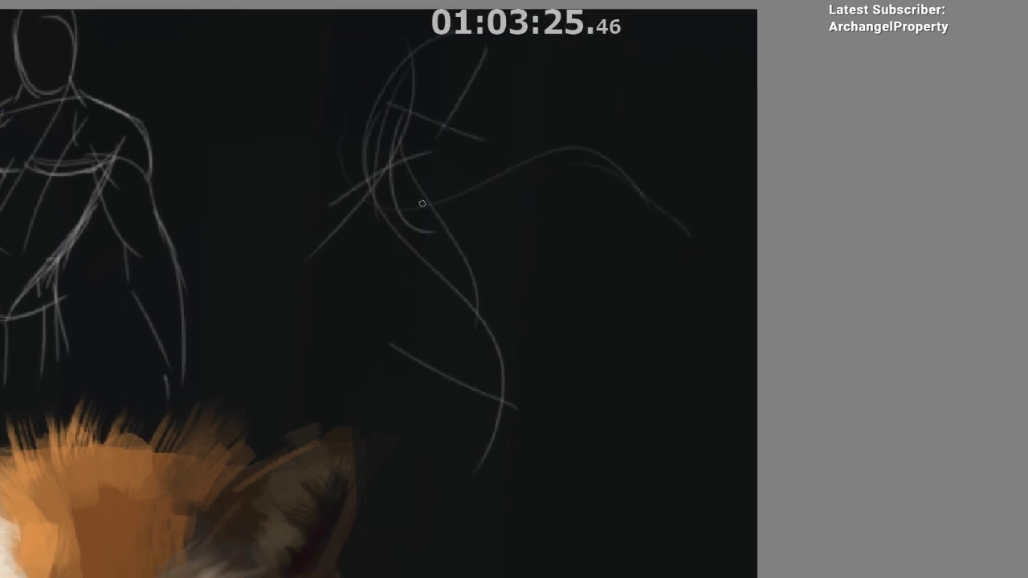
pyautogui.moveTo(442, 153); pyautogui.dragTo(499, 283)
pyautogui.moveTo(333, 200)
pyautogui.mouseDown()
pyautogui.moveTo(377, 274)
pyautogui.moveTo(464, 341)
pyautogui.mouseUp()
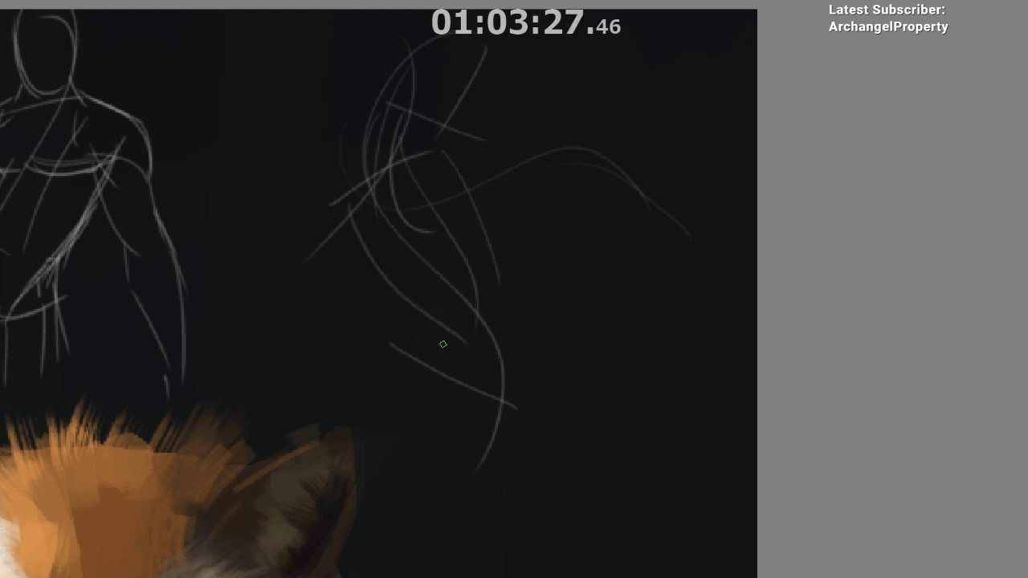
pyautogui.moveTo(424, 313); pyautogui.dragTo(412, 378)
pyautogui.moveTo(516, 345); pyautogui.dragTo(526, 419)
pyautogui.moveTo(525, 296); pyautogui.dragTo(510, 344)
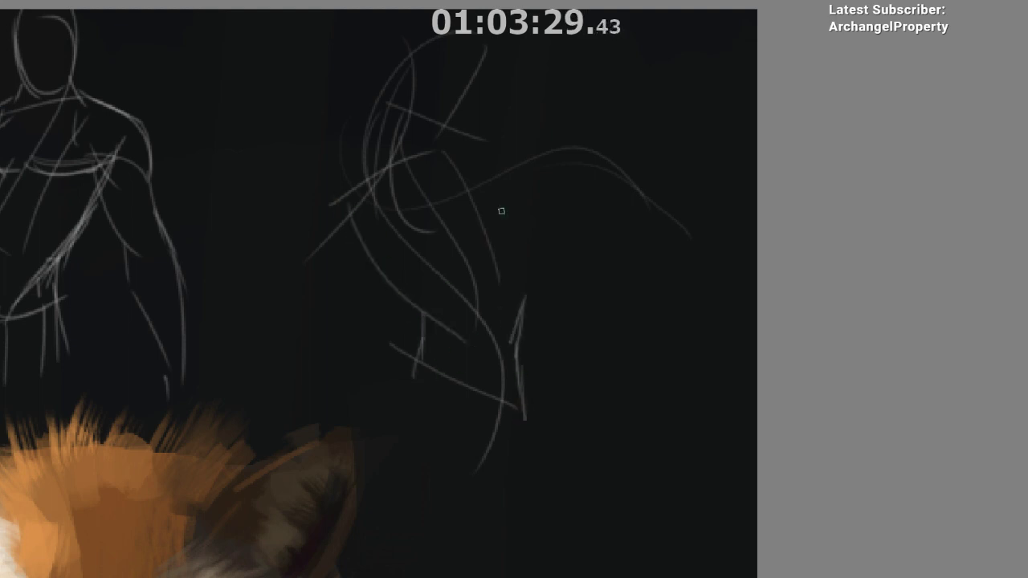
# - Round off the third figure's near shoulder and draw both edges of the outstretched upper arm
pyautogui.moveTo(396, 181); pyautogui.dragTo(473, 252)
pyautogui.moveTo(408, 157); pyautogui.dragTo(486, 174)
pyautogui.moveTo(399, 195); pyautogui.dragTo(576, 201)
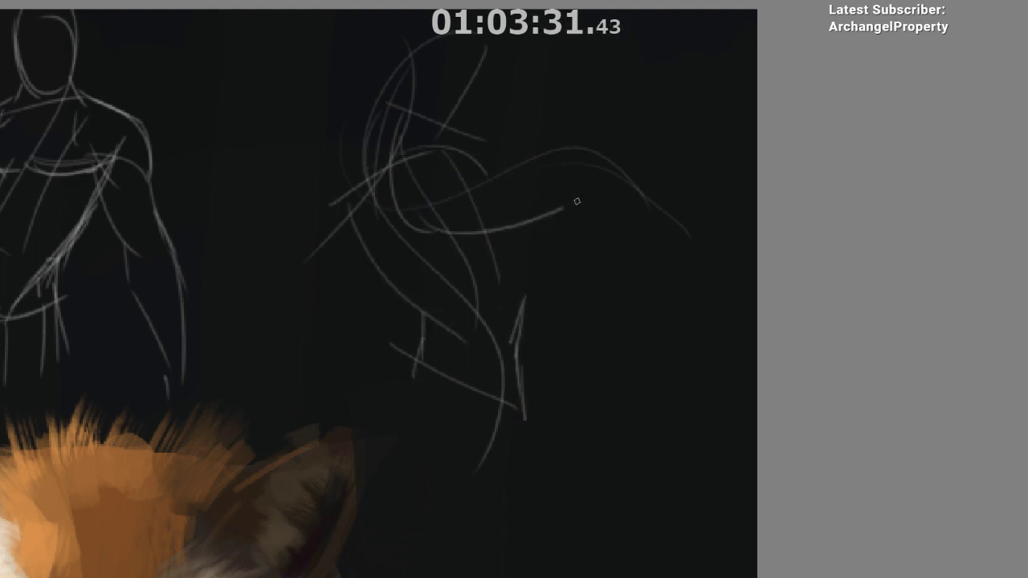
pyautogui.moveTo(485, 174)
pyautogui.mouseDown()
pyautogui.moveTo(564, 154)
pyautogui.moveTo(637, 159)
pyautogui.mouseUp()
pyautogui.moveTo(618, 162); pyautogui.dragTo(528, 170)
pyautogui.hotkey('ctrl', 'z')
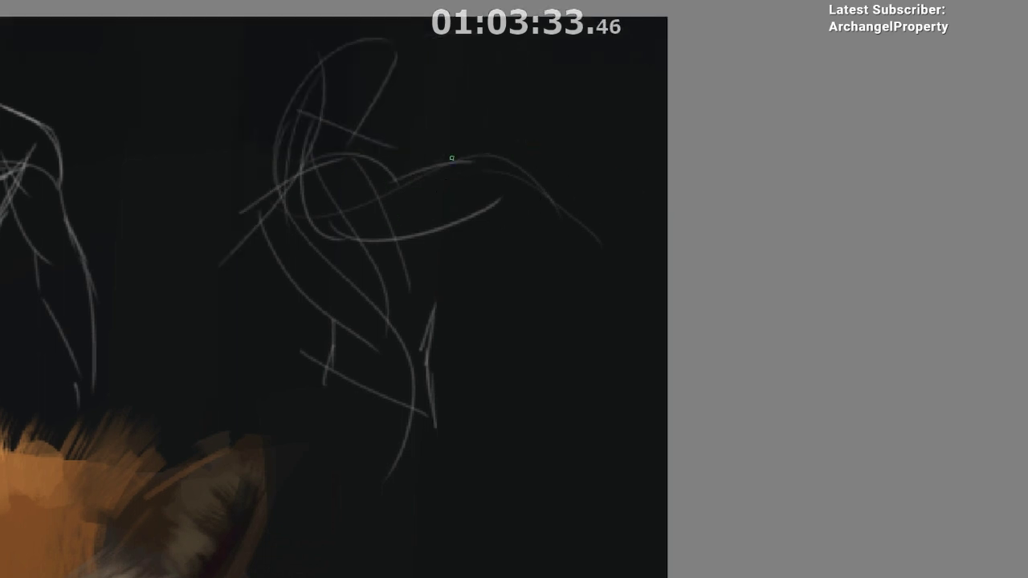
# - Extend the outstretched arm with upper and lower forearm contours tapering to the wrist, redoing strokes that miss
pyautogui.moveTo(457, 156); pyautogui.dragTo(563, 168)
pyautogui.hotkey('ctrl', 'z')
pyautogui.moveTo(452, 152)
pyautogui.mouseDown()
pyautogui.moveTo(514, 142)
pyautogui.moveTo(617, 159)
pyautogui.mouseUp()
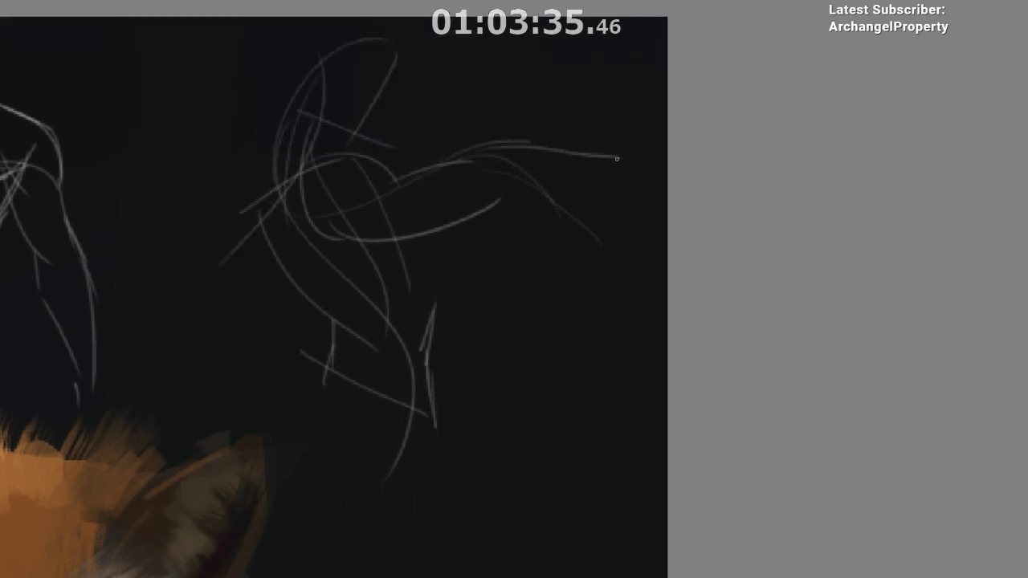
pyautogui.moveTo(470, 201); pyautogui.dragTo(652, 169)
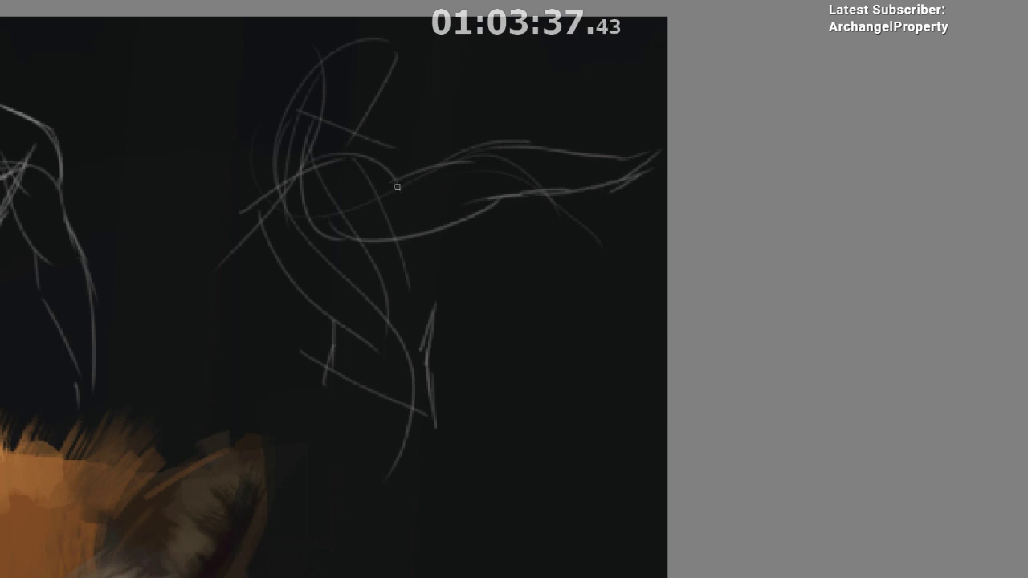
pyautogui.hotkey('ctrl', 'z')
pyautogui.hotkey('ctrl', 'z')
pyautogui.moveTo(493, 204)
pyautogui.mouseDown()
pyautogui.moveTo(617, 182)
pyautogui.moveTo(661, 154)
pyautogui.mouseUp()
pyautogui.hotkey('ctrl', 'z')
pyautogui.moveTo(634, 158)
pyautogui.mouseDown()
pyautogui.moveTo(665, 151)
pyautogui.moveTo(688, 155)
pyautogui.moveTo(618, 158)
pyautogui.moveTo(644, 161)
pyautogui.moveTo(666, 172)
pyautogui.mouseUp()
pyautogui.moveTo(680, 118); pyautogui.dragTo(608, 177)
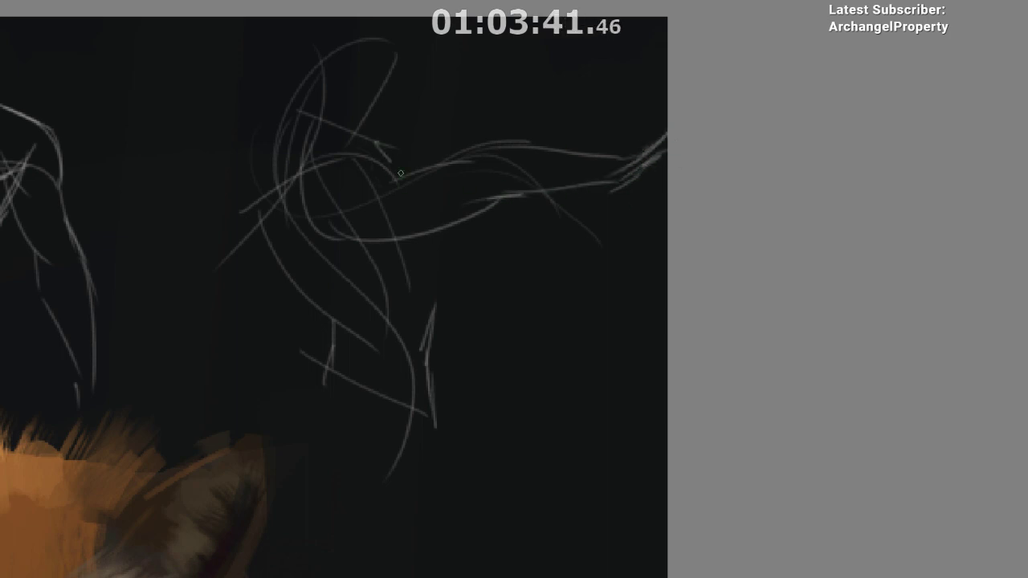
# - Refine the third figure's face, jaw and back-of-head lines, redoing strokes that miss
pyautogui.moveTo(375, 158)
pyautogui.mouseDown()
pyautogui.moveTo(367, 115)
pyautogui.moveTo(347, 121)
pyautogui.moveTo(385, 124)
pyautogui.mouseUp()
pyautogui.hotkey('ctrl', 'z')
pyautogui.moveTo(377, 121)
pyautogui.mouseDown()
pyautogui.moveTo(403, 48)
pyautogui.moveTo(283, 95)
pyautogui.moveTo(349, 17)
pyautogui.mouseUp()
pyautogui.hotkey('ctrl', 'z')
pyautogui.moveTo(316, 74)
pyautogui.mouseDown()
pyautogui.moveTo(277, 186)
pyautogui.moveTo(313, 105)
pyautogui.mouseUp()
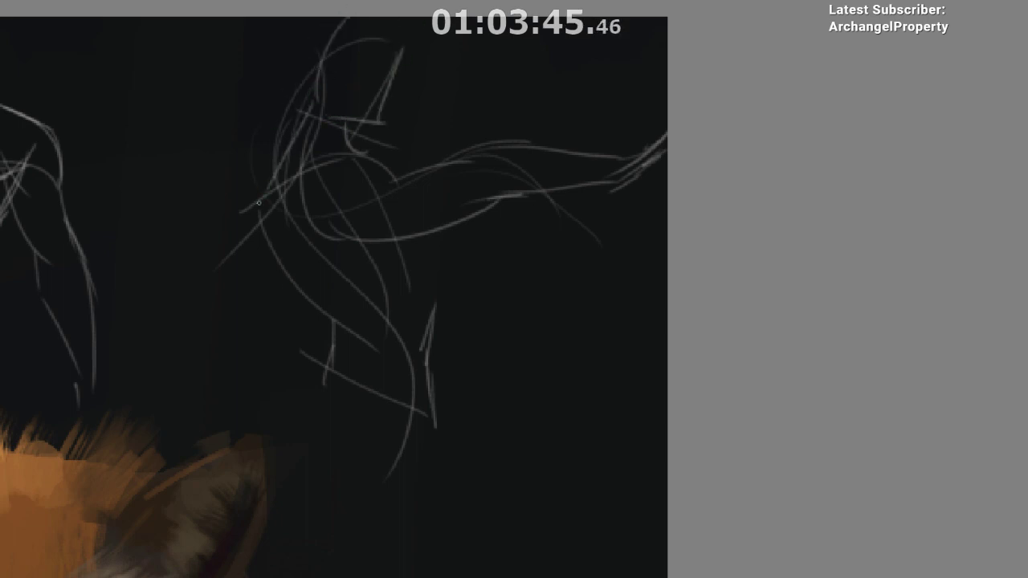
# - Connect the third figure's underarm to the waist with short strokes along the torso's front edge, redoing strokes that miss
pyautogui.moveTo(257, 200); pyautogui.dragTo(278, 256)
pyautogui.moveTo(388, 251)
pyautogui.mouseDown()
pyautogui.moveTo(427, 351)
pyautogui.moveTo(433, 333)
pyautogui.moveTo(443, 340)
pyautogui.mouseUp()
pyautogui.hotkey('ctrl', 'z')
pyautogui.hotkey('ctrl', 'z')
pyautogui.moveTo(424, 268)
pyautogui.mouseDown()
pyautogui.moveTo(422, 256)
pyautogui.moveTo(433, 279)
pyautogui.mouseUp()
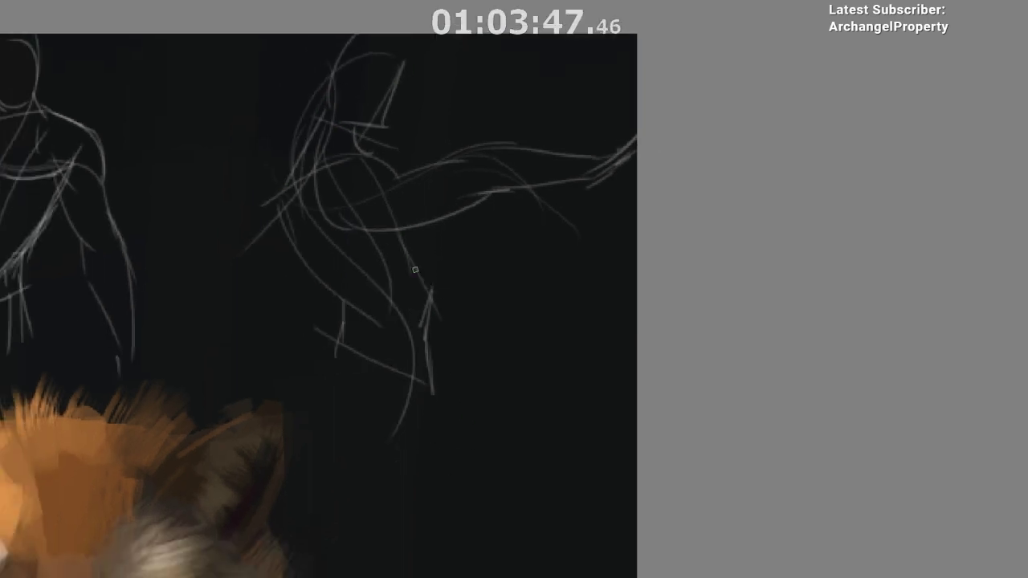
pyautogui.moveTo(408, 240); pyautogui.dragTo(432, 297)
pyautogui.moveTo(415, 229)
pyautogui.mouseDown()
pyautogui.moveTo(438, 309)
pyautogui.moveTo(429, 297)
pyautogui.mouseUp()
pyautogui.moveTo(456, 331); pyautogui.dragTo(469, 282)
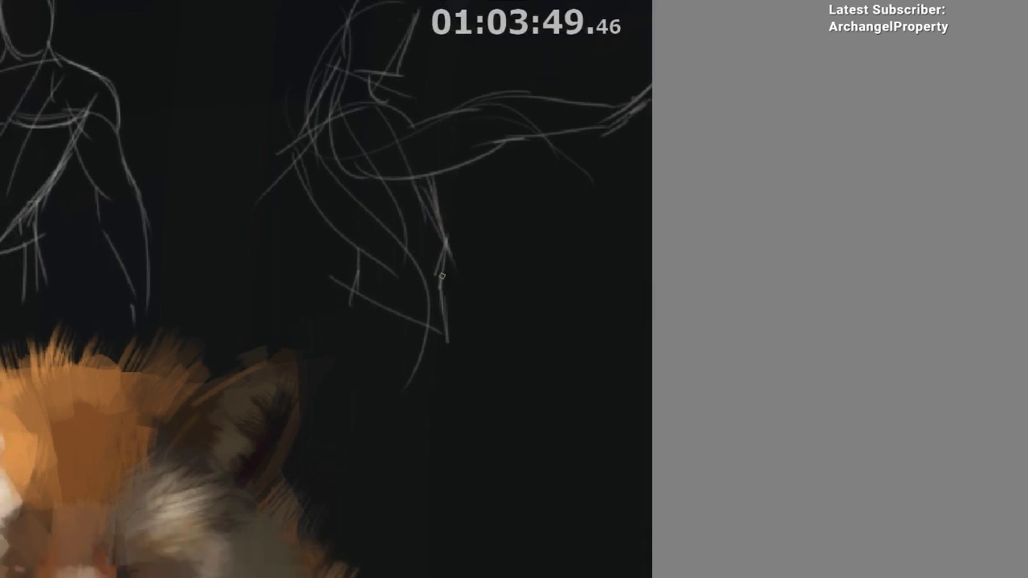
# - Draw the third figure's thigh contours running down from the slanted hip line, redoing strokes that miss
pyautogui.moveTo(343, 298)
pyautogui.mouseDown()
pyautogui.moveTo(368, 405)
pyautogui.moveTo(431, 465)
pyautogui.mouseUp()
pyautogui.hotkey('ctrl', 'z')
pyautogui.moveTo(410, 302)
pyautogui.mouseDown()
pyautogui.moveTo(482, 442)
pyautogui.moveTo(485, 484)
pyautogui.mouseUp()
pyautogui.hotkey('ctrl', 'z')
pyautogui.moveTo(480, 443); pyautogui.dragTo(518, 397)
pyautogui.moveTo(419, 337); pyautogui.dragTo(466, 435)
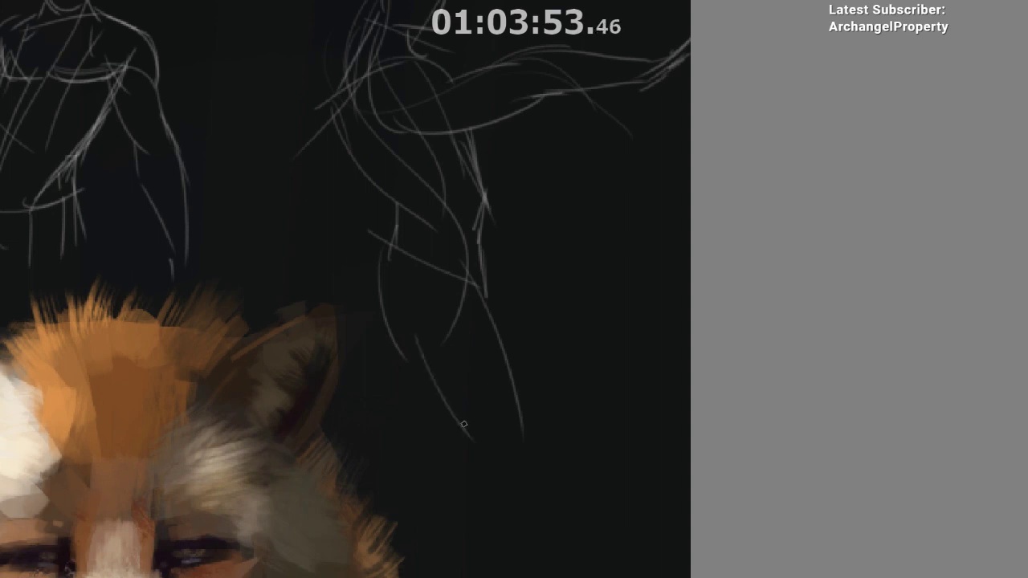
pyautogui.hotkey('ctrl', 'z')
pyautogui.moveTo(473, 283); pyautogui.dragTo(512, 449)
pyautogui.moveTo(474, 265); pyautogui.dragTo(497, 325)
pyautogui.moveTo(496, 277); pyautogui.dragTo(552, 376)
# - Retrace the upper edge of the third figure's outstretched forearm and sketch a second arm angling down below it
pyautogui.moveTo(566, 180); pyautogui.dragTo(549, 238)
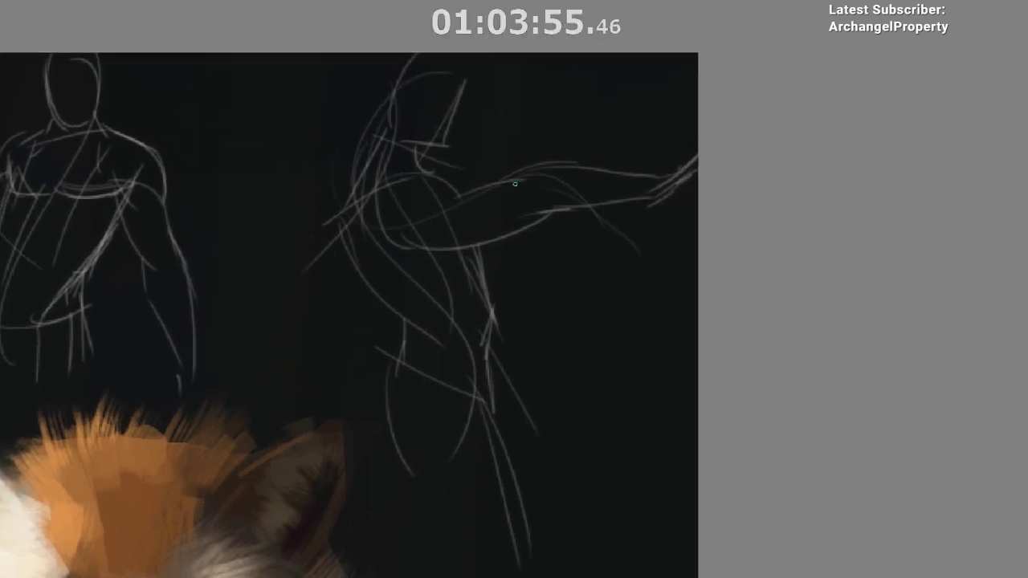
pyautogui.moveTo(514, 182); pyautogui.dragTo(654, 168)
pyautogui.moveTo(487, 279); pyautogui.dragTo(566, 333)
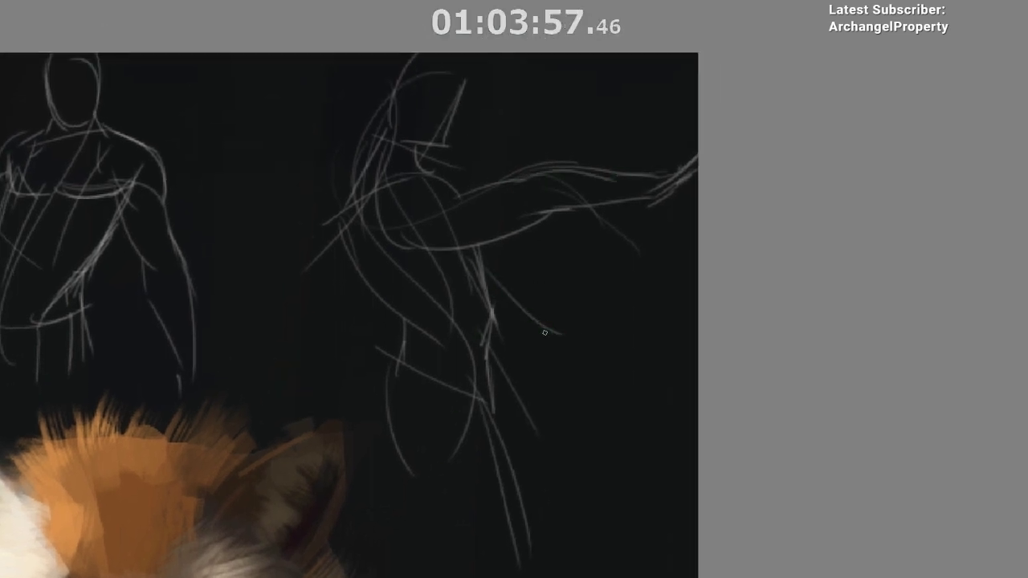
pyautogui.moveTo(503, 303); pyautogui.dragTo(566, 337)
pyautogui.moveTo(536, 347); pyautogui.dragTo(549, 353)
# - Mirror the canvas, reinforce the contours of the third figure's outstretched arm, and flip the canvas back
pyautogui.press('m')
pyautogui.moveTo(504, 483); pyautogui.dragTo(327, 489)
pyautogui.moveTo(296, 197)
pyautogui.mouseDown()
pyautogui.moveTo(371, 207)
pyautogui.moveTo(204, 185)
pyautogui.moveTo(371, 231)
pyautogui.mouseUp()
pyautogui.moveTo(310, 172); pyautogui.dragTo(380, 196)
pyautogui.hotkey('ctrl', 'z')
pyautogui.moveTo(306, 184); pyautogui.dragTo(429, 204)
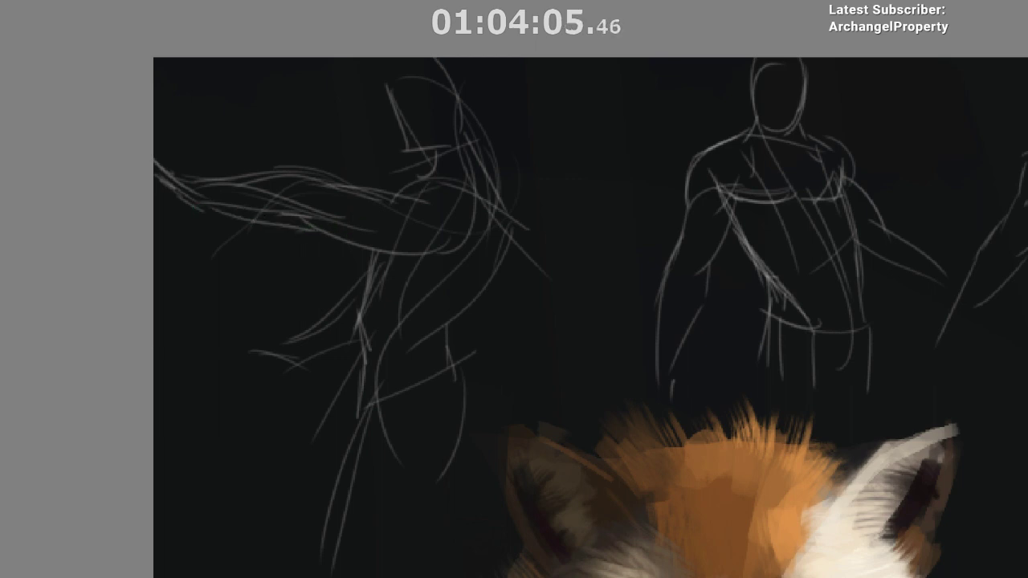
pyautogui.press('m')
pyautogui.moveTo(578, 268); pyautogui.dragTo(527, 293)
pyautogui.moveTo(439, 210); pyautogui.dragTo(463, 246)
pyautogui.hotkey('ctrl', 'z')
pyautogui.moveTo(432, 202); pyautogui.dragTo(430, 234)
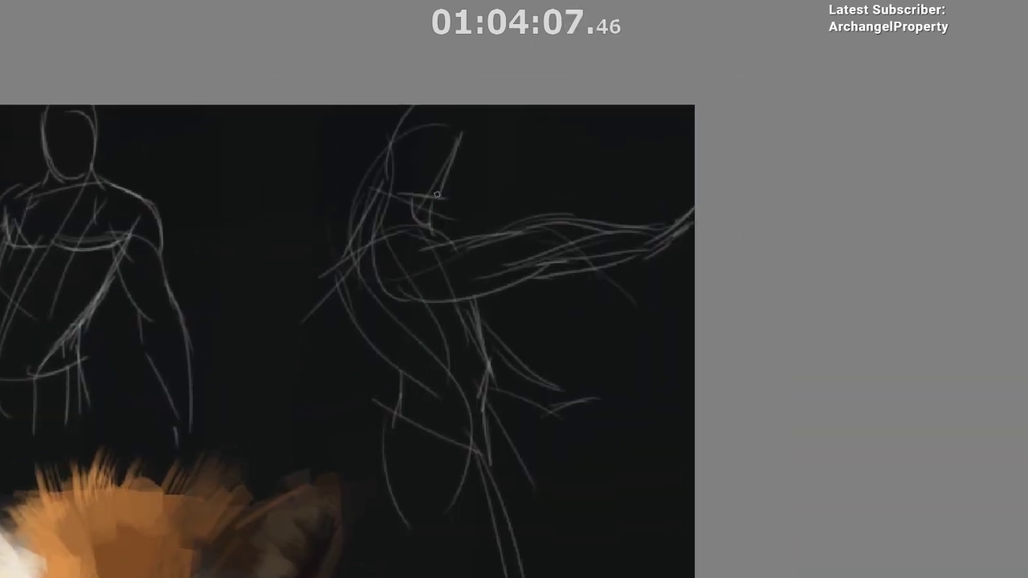
pyautogui.hotkey('ctrl', 'z')
pyautogui.moveTo(359, 207)
pyautogui.mouseDown()
pyautogui.moveTo(383, 107)
pyautogui.moveTo(375, 198)
pyautogui.mouseUp()
pyautogui.hotkey('ctrl', 'z')
# - Add contour strokes to the third figure's back of head and forehead, discarding the stroke that misses
pyautogui.moveTo(371, 129); pyautogui.dragTo(407, 89)
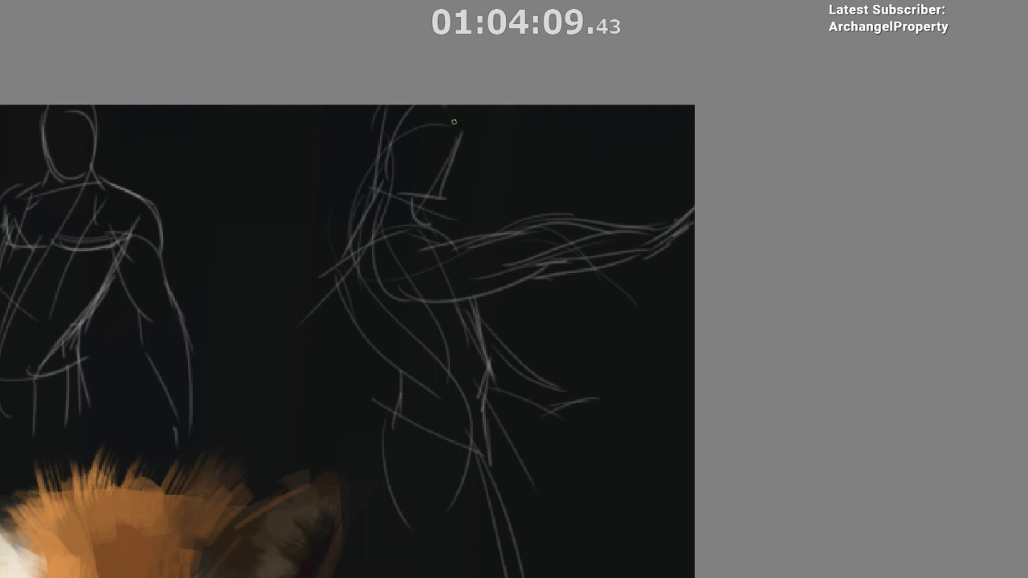
pyautogui.moveTo(454, 122); pyautogui.dragTo(459, 161)
pyautogui.moveTo(545, 232)
pyautogui.mouseDown()
pyautogui.moveTo(530, 276)
pyautogui.moveTo(599, 238)
pyautogui.moveTo(604, 263)
pyautogui.moveTo(640, 240)
pyautogui.moveTo(648, 208)
pyautogui.mouseUp()
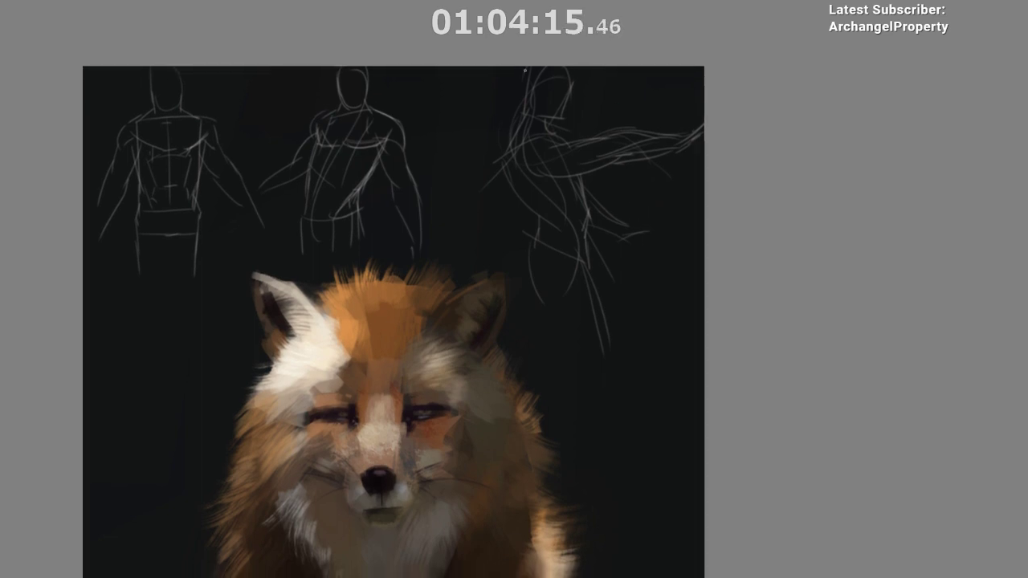
pyautogui.moveTo(526, 69); pyautogui.dragTo(644, 68)
pyautogui.moveTo(310, 248); pyautogui.dragTo(441, 301)
pyautogui.hotkey('ctrl', 'z')
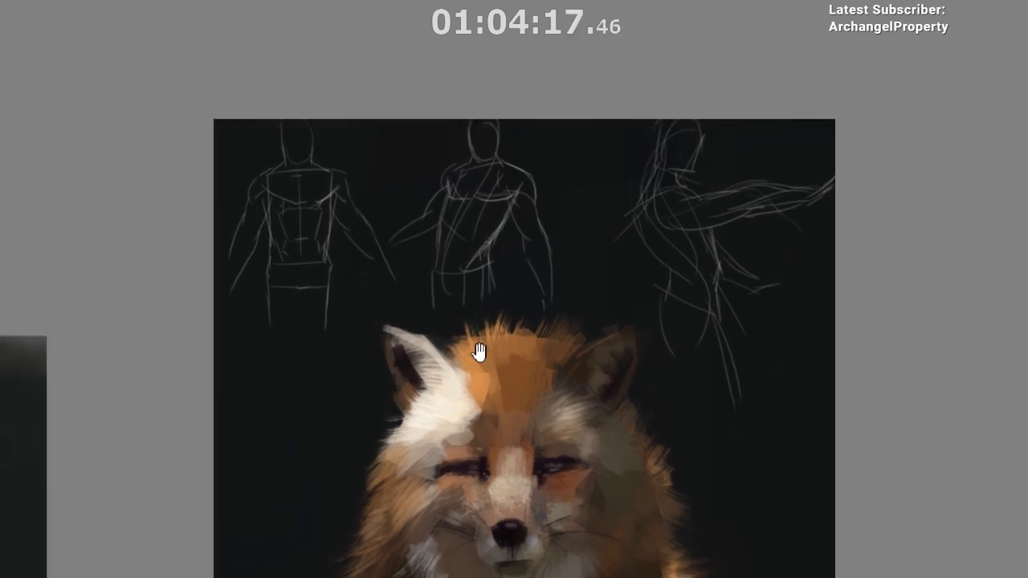
# - Draw the outer thigh contours on both sides of the first figure below the hips, redoing strokes that miss
pyautogui.moveTo(479, 375)
pyautogui.mouseDown()
pyautogui.moveTo(435, 363)
pyautogui.moveTo(445, 372)
pyautogui.moveTo(439, 348)
pyautogui.moveTo(423, 356)
pyautogui.moveTo(438, 368)
pyautogui.mouseUp()
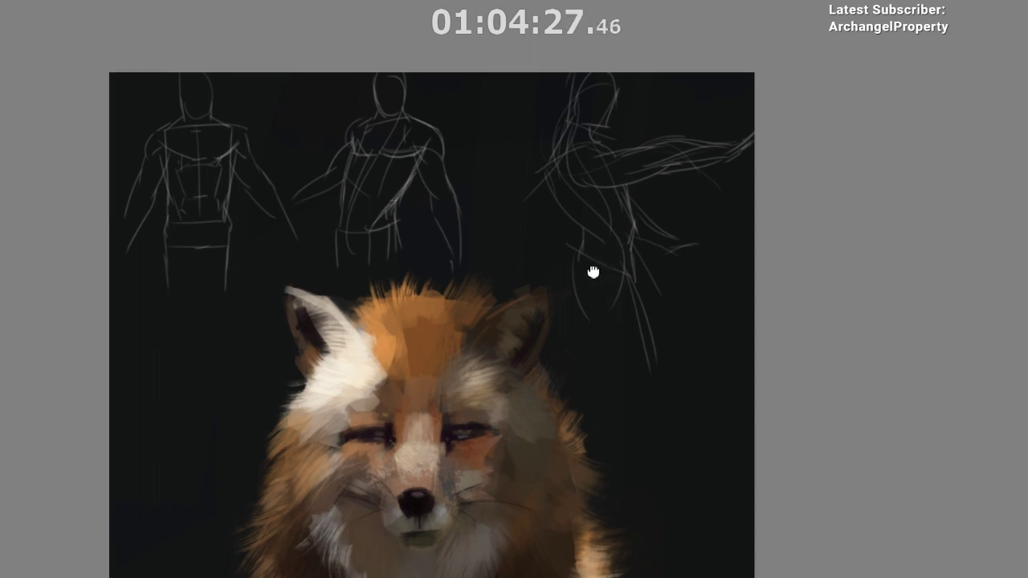
pyautogui.moveTo(592, 274); pyautogui.dragTo(573, 287)
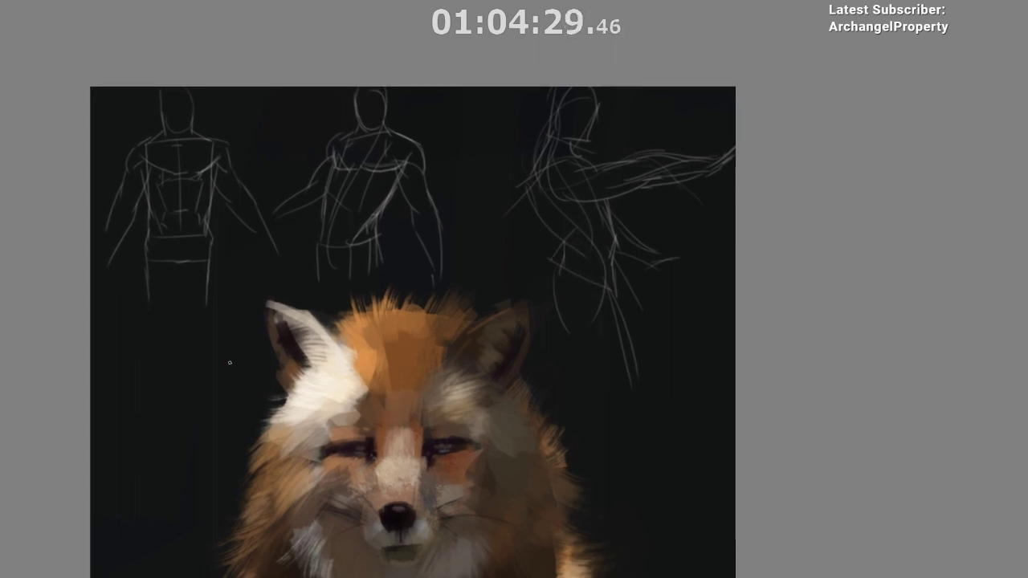
pyautogui.hotkey('ctrl', 'z')
pyautogui.hotkey('ctrl', 'z')
pyautogui.moveTo(197, 260); pyautogui.dragTo(223, 251)
pyautogui.moveTo(312, 339); pyautogui.dragTo(393, 343)
pyautogui.moveTo(301, 289); pyautogui.dragTo(331, 249)
pyautogui.scroll(4, 408, 152)
pyautogui.moveTo(448, 258)
pyautogui.mouseDown()
pyautogui.moveTo(524, 318)
pyautogui.moveTo(535, 340)
pyautogui.mouseUp()
pyautogui.hotkey('ctrl', 'z')
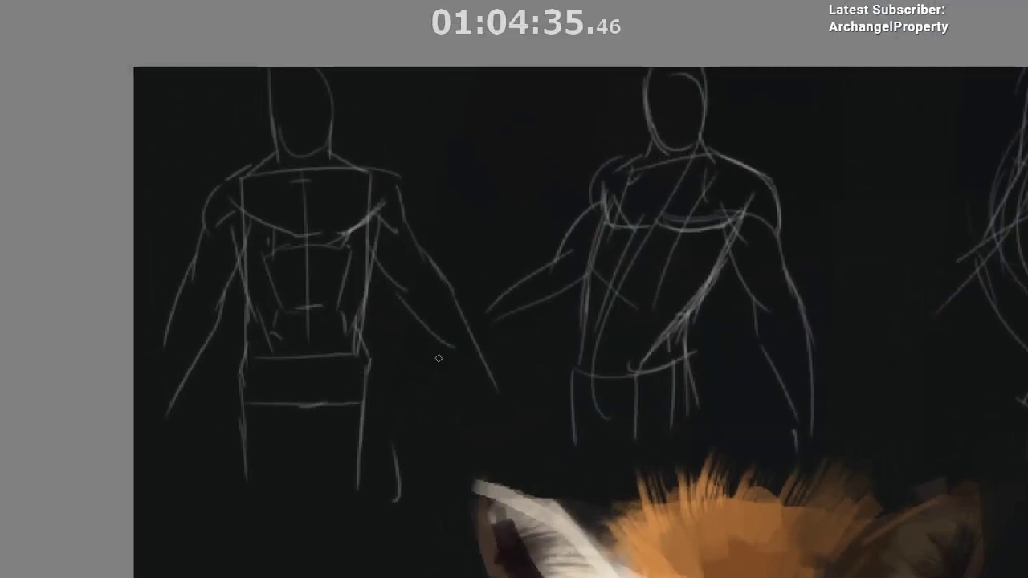
pyautogui.scroll(-1, 411, 390)
pyautogui.moveTo(375, 370); pyautogui.dragTo(385, 476)
pyautogui.scroll(-1, 398, 504)
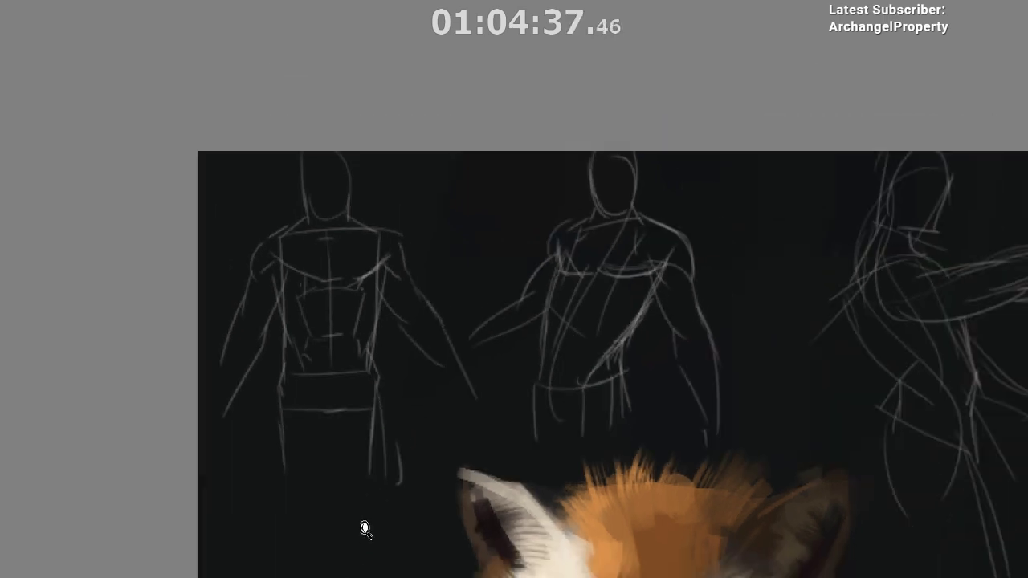
pyautogui.moveTo(364, 530); pyautogui.dragTo(365, 461)
pyautogui.moveTo(286, 301); pyautogui.dragTo(266, 465)
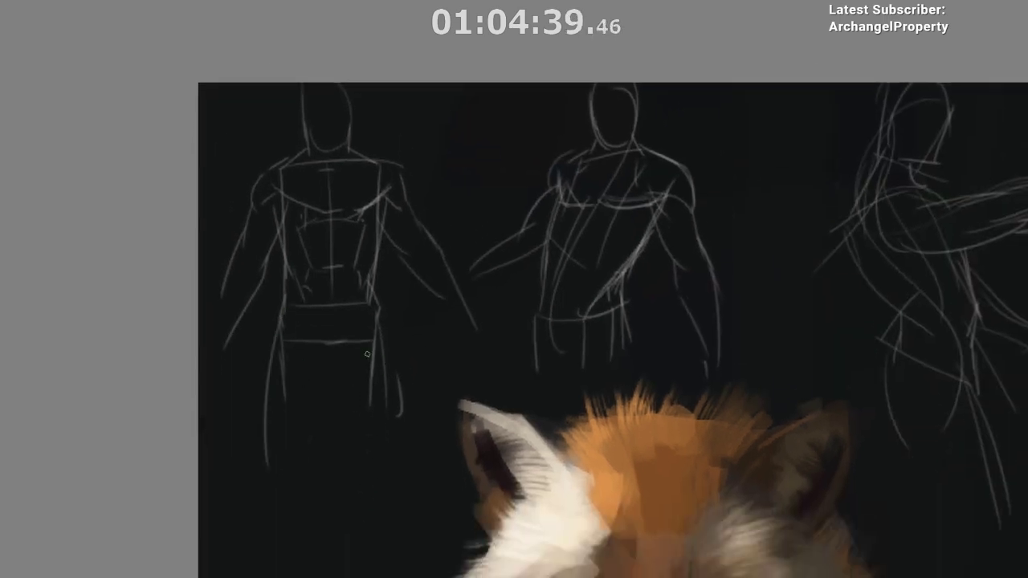
pyautogui.moveTo(377, 318); pyautogui.dragTo(382, 485)
# - Sketch the first figure's crotch and inner thigh lines below the hip band, undoing strokes that miss
pyautogui.moveTo(300, 310)
pyautogui.mouseDown()
pyautogui.moveTo(338, 371)
pyautogui.moveTo(347, 369)
pyautogui.mouseUp()
pyautogui.moveTo(334, 428); pyautogui.dragTo(351, 388)
pyautogui.hotkey('ctrl', 'z')
pyautogui.moveTo(353, 334); pyautogui.dragTo(328, 429)
pyautogui.moveTo(359, 334)
pyautogui.mouseDown()
pyautogui.moveTo(383, 420)
pyautogui.moveTo(319, 418)
pyautogui.moveTo(390, 416)
pyautogui.mouseUp()
pyautogui.hotkey('ctrl', 'z')
pyautogui.hotkey('ctrl', 'z')
pyautogui.hotkey('ctrl', 'z')
pyautogui.hotkey('ctrl', 'z')
pyautogui.moveTo(439, 446); pyautogui.dragTo(369, 482)
pyautogui.moveTo(369, 498); pyautogui.dragTo(163, 513)
pyautogui.moveTo(461, 399); pyautogui.dragTo(351, 472)
pyautogui.moveTo(401, 286); pyautogui.dragTo(444, 272)
pyautogui.moveTo(494, 438); pyautogui.dragTo(423, 337)
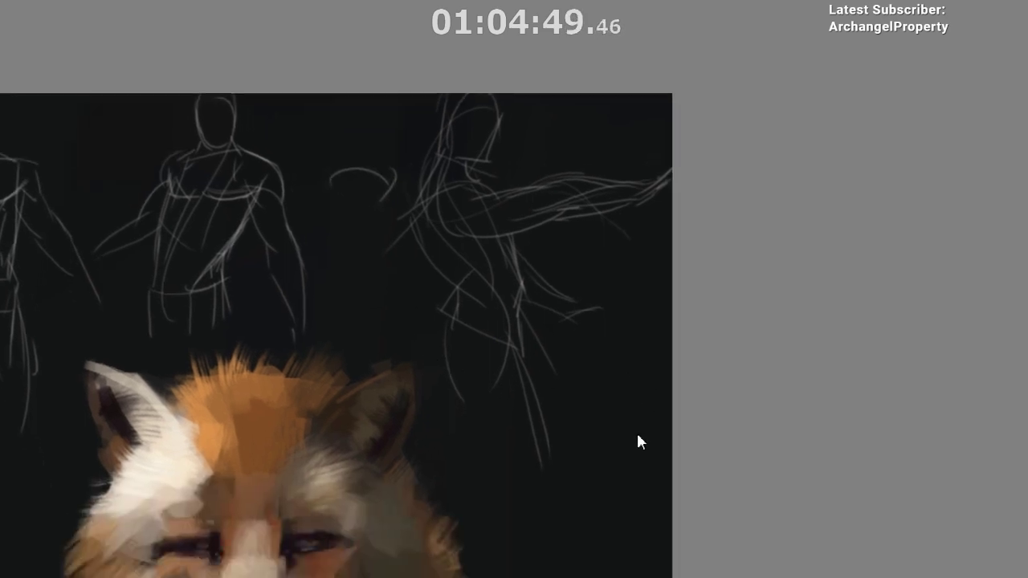
pyautogui.hotkey('ctrl', 'z')
# - Sweep one long arc from beside the first figure's thigh across the second figure to the third figure's torso
pyautogui.scroll(-5, 571, 482)
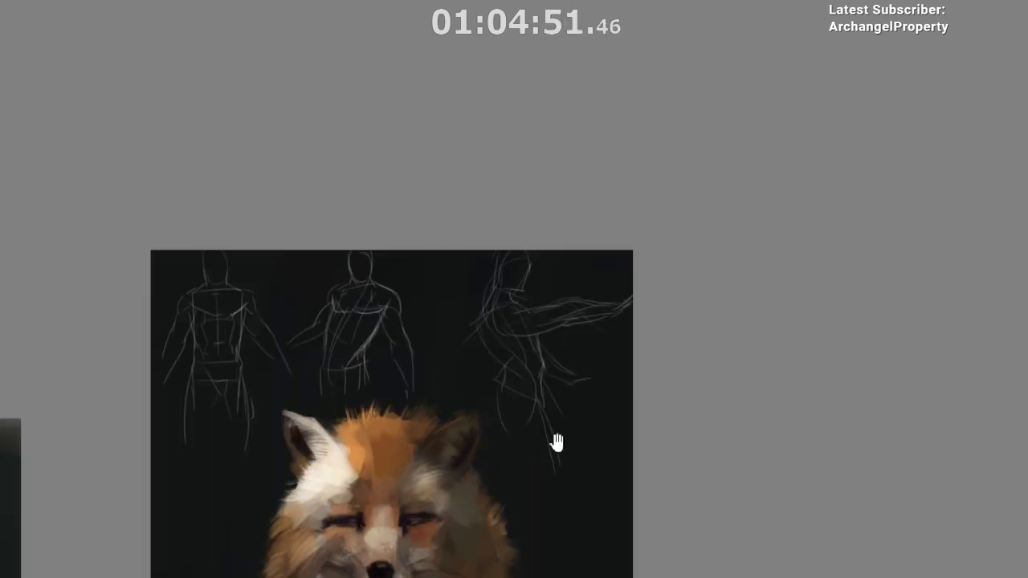
pyautogui.moveTo(557, 444); pyautogui.dragTo(547, 395)
pyautogui.scroll(2, 530, 355)
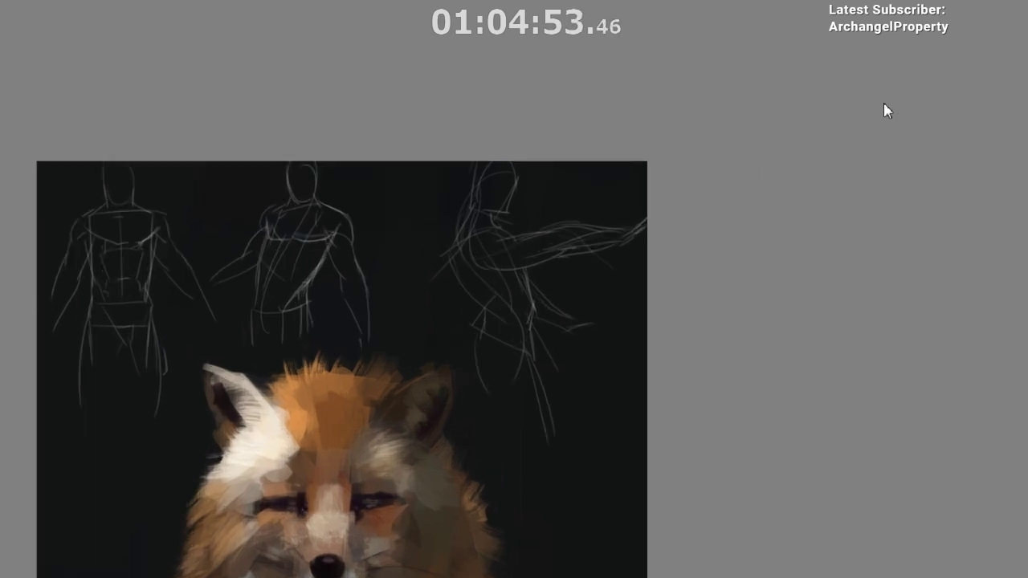
pyautogui.moveTo(518, 381); pyautogui.dragTo(492, 340)
pyautogui.scroll(-1, 513, 393)
pyautogui.scroll(1, 530, 383)
pyautogui.moveTo(518, 394)
pyautogui.mouseDown()
pyautogui.moveTo(472, 341)
pyautogui.moveTo(477, 257)
pyautogui.mouseUp()
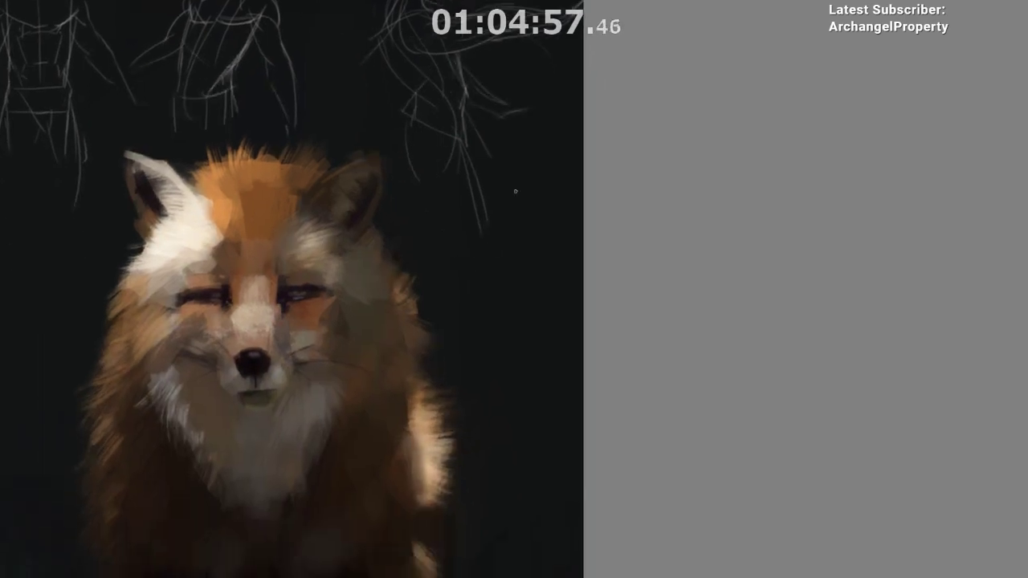
pyautogui.moveTo(92, 120); pyautogui.dragTo(376, 71)
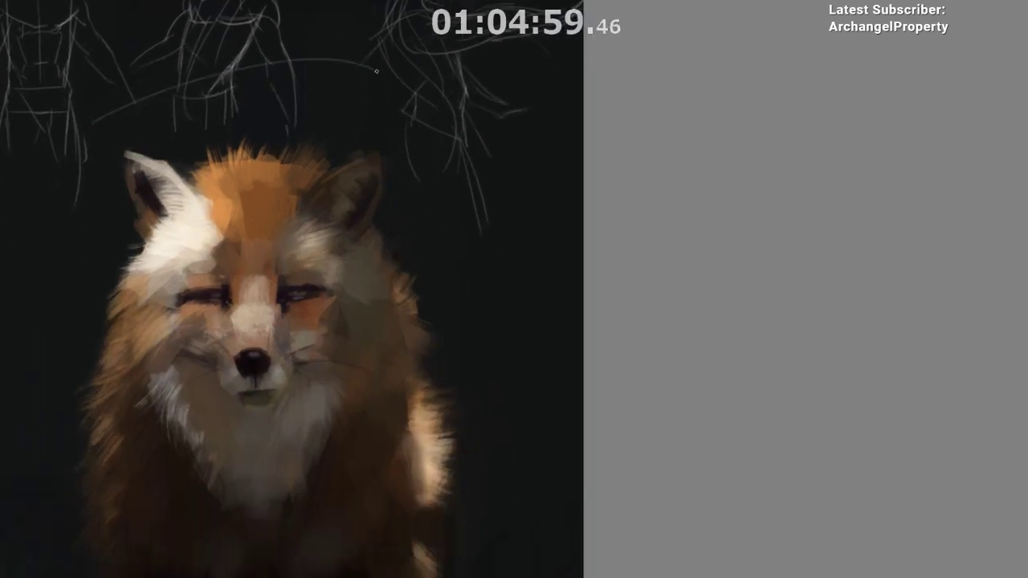
pyautogui.moveTo(418, 201); pyautogui.dragTo(457, 284)
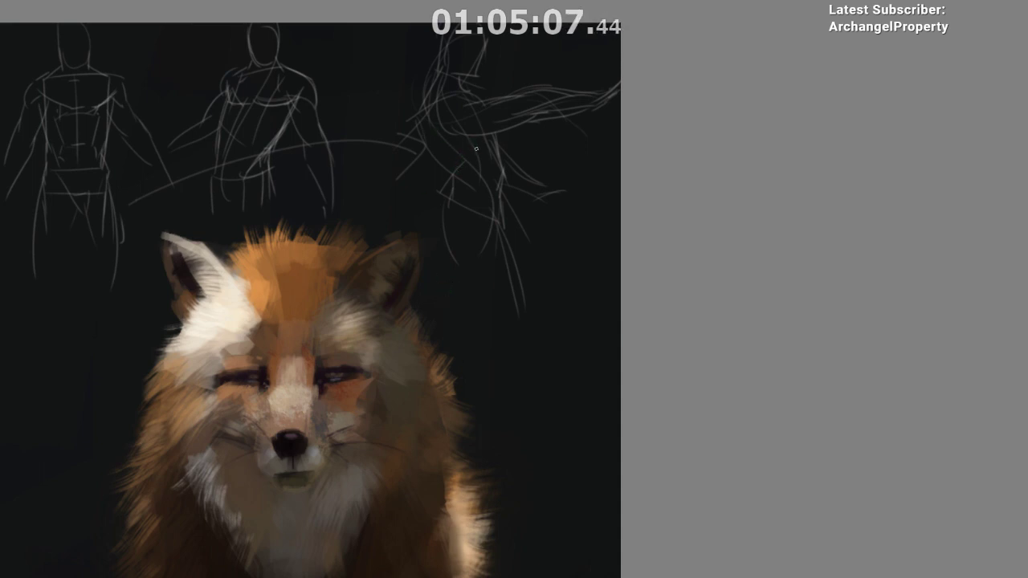
# - Draw a simple nose outline with straight bridge sides and a rounded, bumpy base beside the fox
pyautogui.moveTo(539, 369)
pyautogui.mouseDown()
pyautogui.moveTo(570, 329)
pyautogui.moveTo(506, 233)
pyautogui.moveTo(513, 272)
pyautogui.mouseUp()
pyautogui.moveTo(446, 223); pyautogui.dragTo(445, 297)
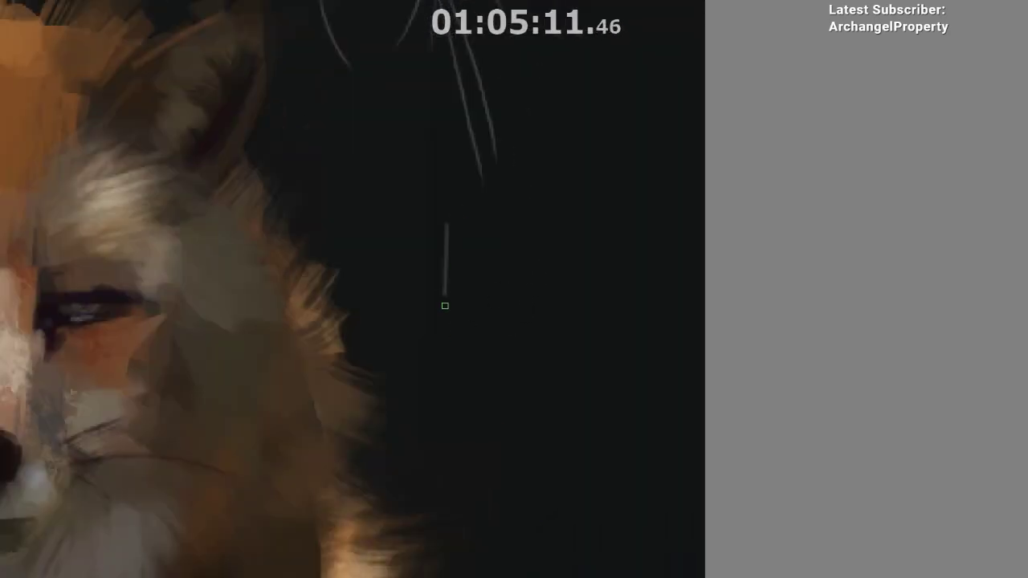
pyautogui.moveTo(463, 355)
pyautogui.mouseDown()
pyautogui.moveTo(512, 345)
pyautogui.moveTo(513, 241)
pyautogui.mouseUp()
pyautogui.moveTo(504, 352)
pyautogui.mouseDown()
pyautogui.moveTo(480, 362)
pyautogui.moveTo(467, 350)
pyautogui.mouseUp()
# - Draw a second nose beside it with angular nostril wings and curved nostrils, redoing strokes that miss
pyautogui.moveTo(529, 237)
pyautogui.mouseDown()
pyautogui.moveTo(518, 335)
pyautogui.moveTo(523, 304)
pyautogui.mouseUp()
pyautogui.hotkey('ctrl', 'z')
pyautogui.hotkey('ctrl', 'z')
pyautogui.moveTo(537, 218)
pyautogui.mouseDown()
pyautogui.moveTo(515, 329)
pyautogui.moveTo(537, 356)
pyautogui.moveTo(507, 374)
pyautogui.mouseUp()
pyautogui.moveTo(544, 361); pyautogui.dragTo(572, 328)
pyautogui.hotkey('ctrl', 'z')
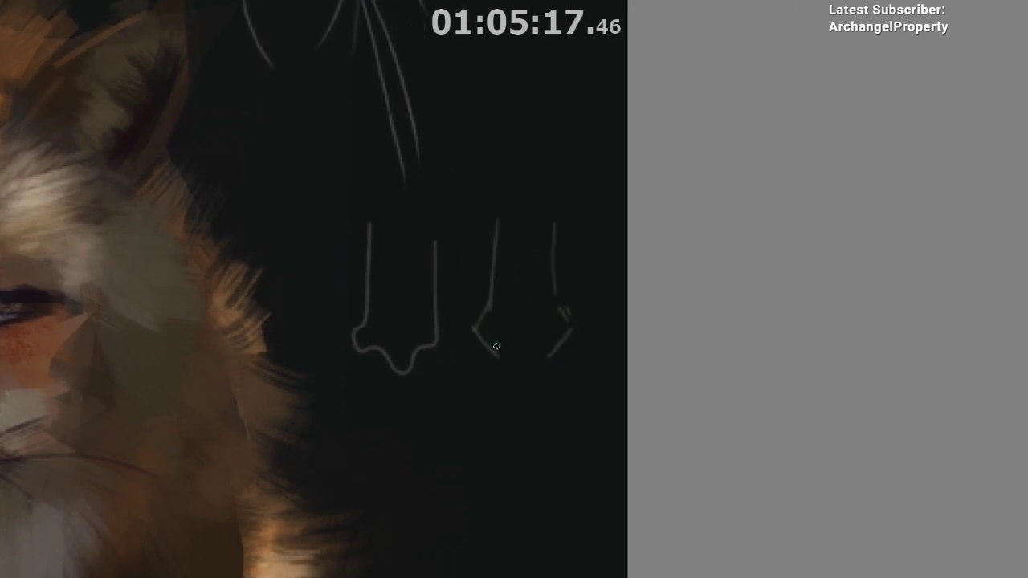
pyautogui.moveTo(493, 344); pyautogui.dragTo(526, 357)
# - Build a larger third nose below with flaring bridge sides and a circle for the tip, redoing strokes that miss
pyautogui.moveTo(538, 449); pyautogui.dragTo(537, 308)
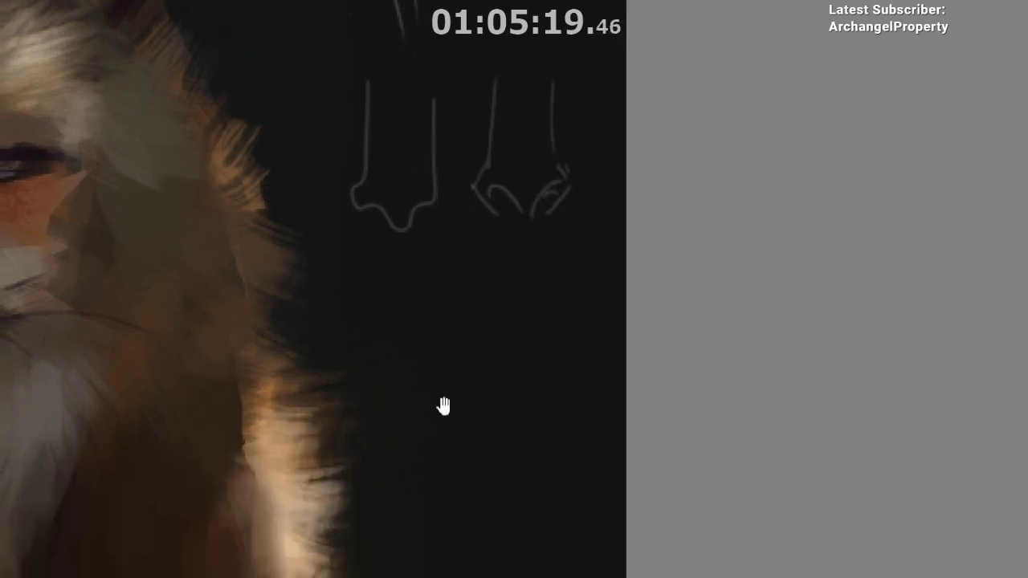
pyautogui.moveTo(419, 255); pyautogui.dragTo(407, 391)
pyautogui.hotkey('ctrl', 'z')
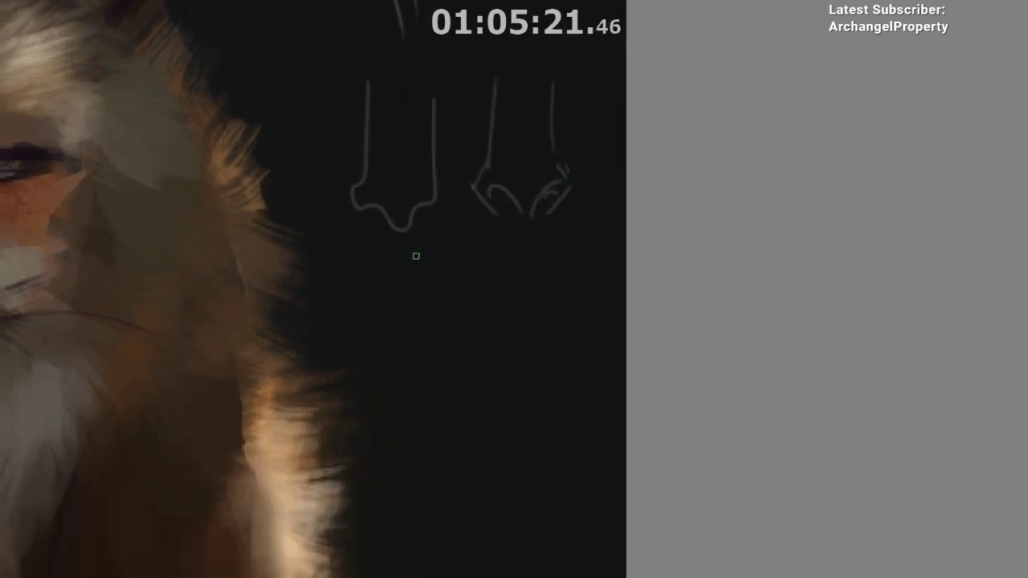
pyautogui.moveTo(415, 254)
pyautogui.mouseDown()
pyautogui.moveTo(402, 386)
pyautogui.moveTo(459, 353)
pyautogui.moveTo(429, 359)
pyautogui.mouseUp()
pyautogui.moveTo(483, 259)
pyautogui.mouseDown()
pyautogui.moveTo(509, 414)
pyautogui.moveTo(491, 335)
pyautogui.mouseUp()
pyautogui.hotkey('ctrl', 'z')
pyautogui.moveTo(404, 312)
pyautogui.mouseDown()
pyautogui.moveTo(383, 366)
pyautogui.moveTo(368, 368)
pyautogui.moveTo(440, 372)
pyautogui.moveTo(392, 384)
pyautogui.mouseUp()
pyautogui.hotkey('ctrl', 'z')
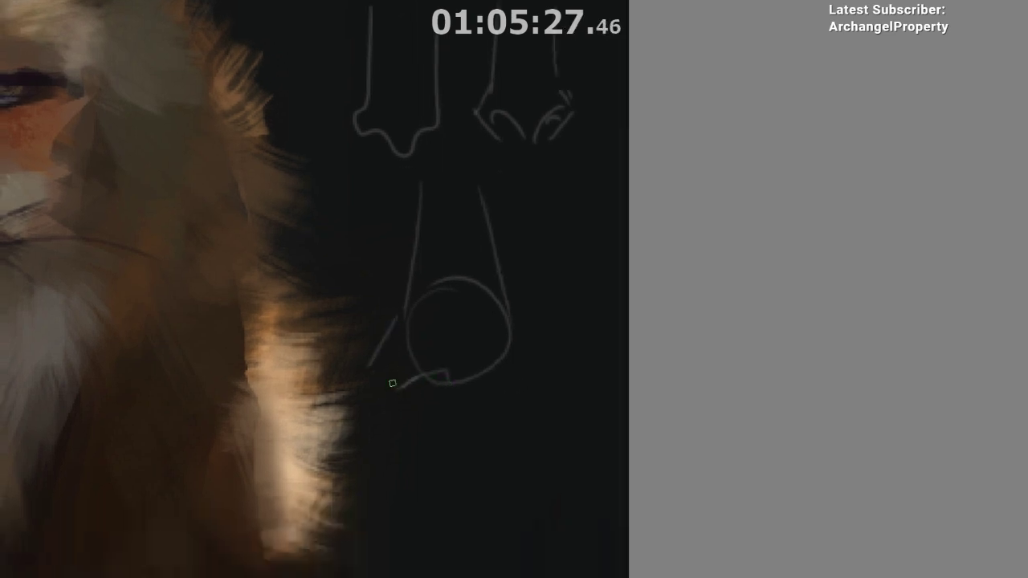
# - Complete the third nose with angular wings, nostril shapes, a line across the tip and short strokes below the base
pyautogui.moveTo(466, 391)
pyautogui.mouseDown()
pyautogui.moveTo(472, 375)
pyautogui.moveTo(521, 384)
pyautogui.mouseUp()
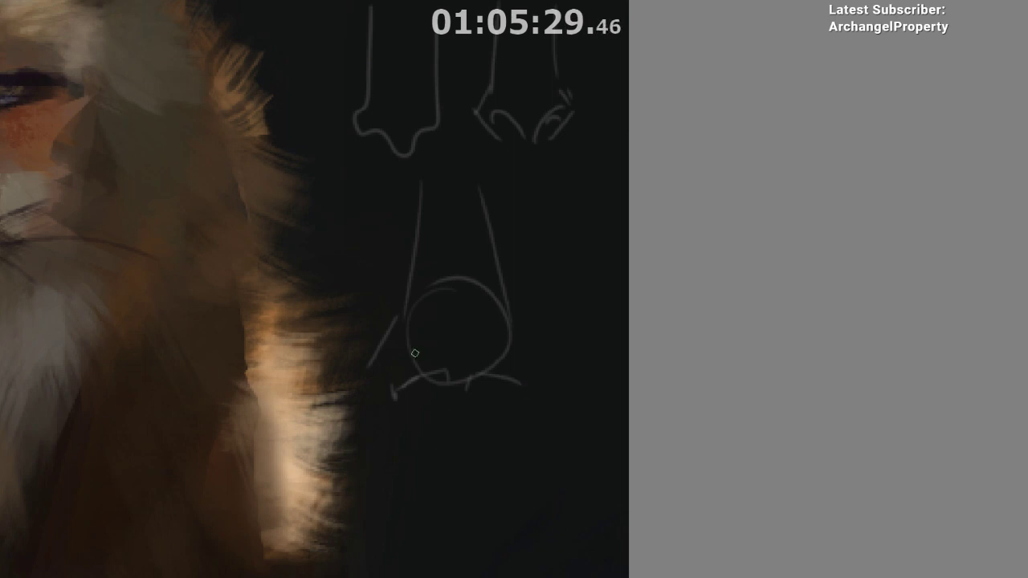
pyautogui.hotkey('ctrl', 'z')
pyautogui.moveTo(425, 342)
pyautogui.mouseDown()
pyautogui.moveTo(482, 339)
pyautogui.moveTo(540, 360)
pyautogui.mouseUp()
pyautogui.hotkey('ctrl', 'z')
pyautogui.moveTo(550, 368); pyautogui.dragTo(533, 392)
pyautogui.moveTo(368, 368)
pyautogui.mouseDown()
pyautogui.moveTo(384, 396)
pyautogui.moveTo(440, 371)
pyautogui.moveTo(395, 397)
pyautogui.mouseUp()
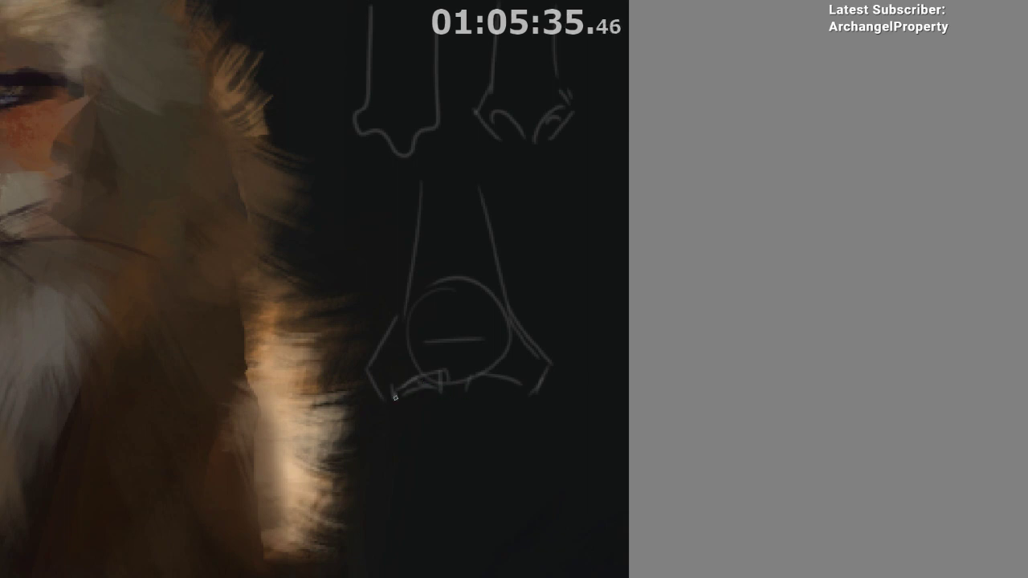
pyautogui.moveTo(487, 390); pyautogui.dragTo(521, 388)
pyautogui.moveTo(427, 407); pyautogui.dragTo(449, 420)
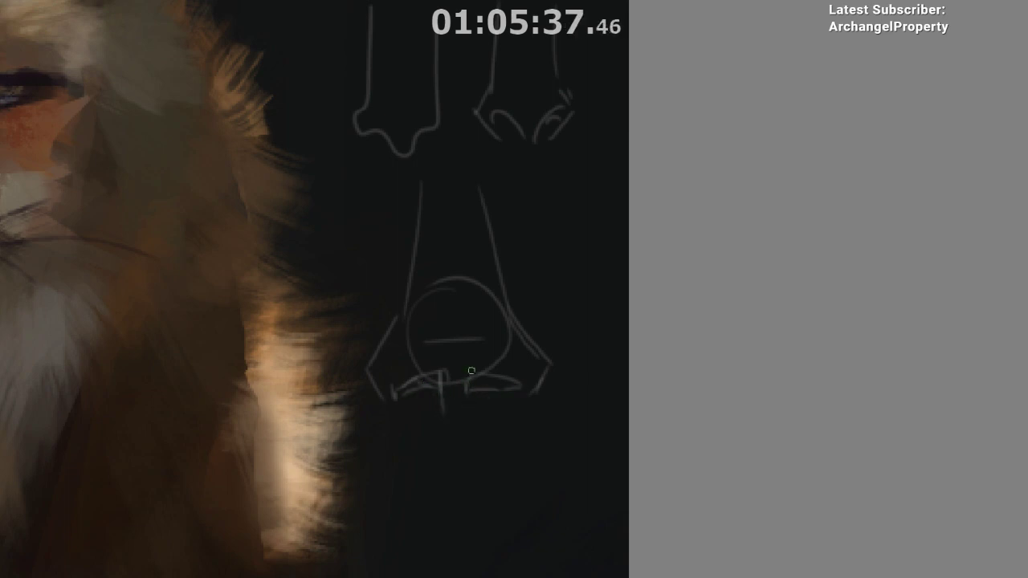
pyautogui.moveTo(463, 378); pyautogui.dragTo(465, 410)
pyautogui.moveTo(442, 385)
pyautogui.mouseDown()
pyautogui.moveTo(444, 416)
pyautogui.moveTo(481, 370)
pyautogui.mouseUp()
pyautogui.moveTo(402, 354); pyautogui.dragTo(474, 344)
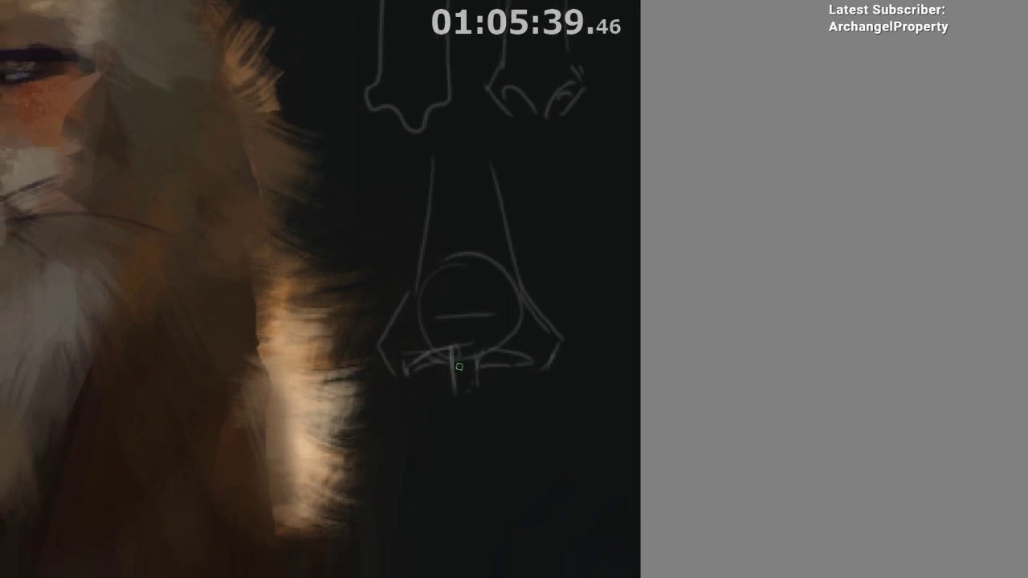
# - Sketch a fourth, minimal nose below using only wing hints, nostril curves and a bridge line, redoing strokes that miss
pyautogui.moveTo(484, 439); pyautogui.dragTo(477, 240)
pyautogui.moveTo(442, 399); pyautogui.dragTo(470, 396)
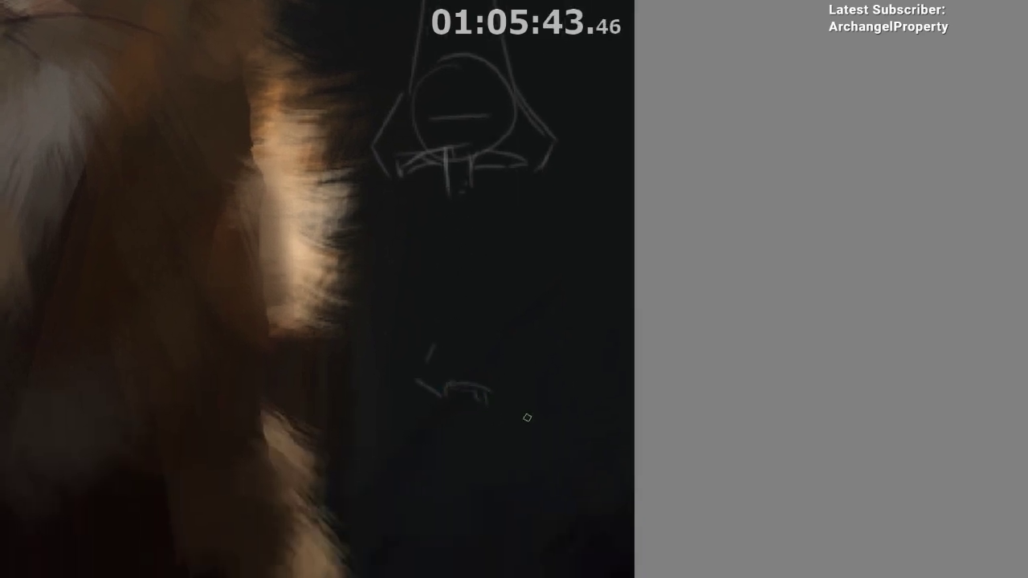
pyautogui.moveTo(537, 390)
pyautogui.mouseDown()
pyautogui.moveTo(569, 378)
pyautogui.moveTo(537, 385)
pyautogui.mouseUp()
pyautogui.moveTo(577, 348); pyautogui.dragTo(589, 373)
pyautogui.moveTo(544, 490); pyautogui.dragTo(526, 496)
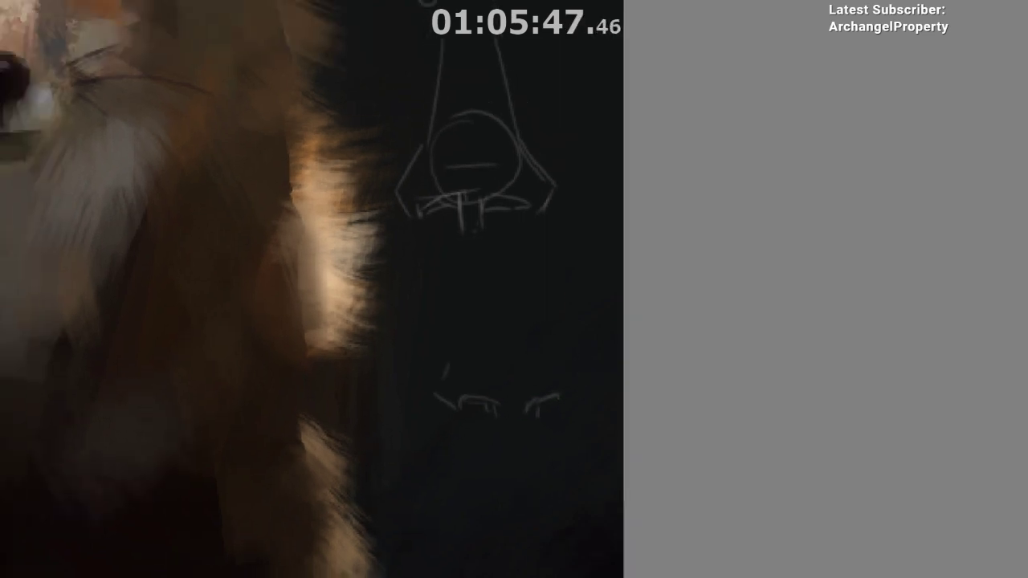
pyautogui.hotkey('ctrl', 'z')
pyautogui.moveTo(494, 263)
pyautogui.mouseDown()
pyautogui.moveTo(498, 398)
pyautogui.moveTo(507, 398)
pyautogui.mouseUp()
pyautogui.hotkey('ctrl', 'z')
pyautogui.hotkey('ctrl', 'z')
pyautogui.moveTo(522, 254)
pyautogui.mouseDown()
pyautogui.moveTo(534, 396)
pyautogui.moveTo(524, 362)
pyautogui.mouseUp()
pyautogui.hotkey('ctrl', 'z')
pyautogui.moveTo(510, 479); pyautogui.dragTo(511, 506)
# - Enclose the second, third and fourth nose sketches in large ovals
pyautogui.moveTo(518, 349)
pyautogui.mouseDown()
pyautogui.moveTo(558, 443)
pyautogui.moveTo(516, 319)
pyautogui.mouseUp()
pyautogui.moveTo(460, 200); pyautogui.dragTo(448, 322)
pyautogui.moveTo(472, 356); pyautogui.dragTo(505, 360)
pyautogui.moveTo(514, 181); pyautogui.dragTo(518, 175)
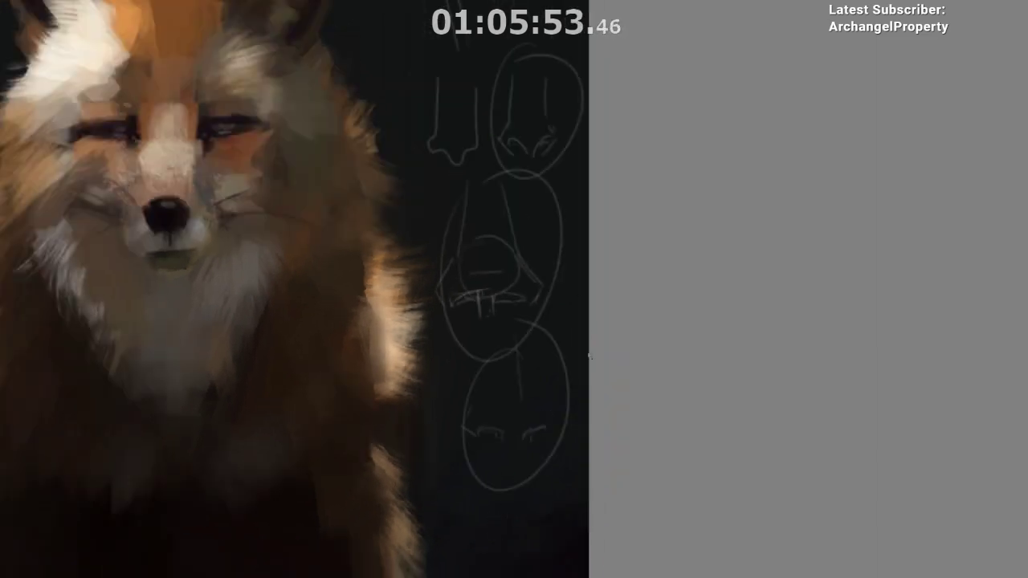
pyautogui.moveTo(564, 411); pyautogui.dragTo(575, 383)
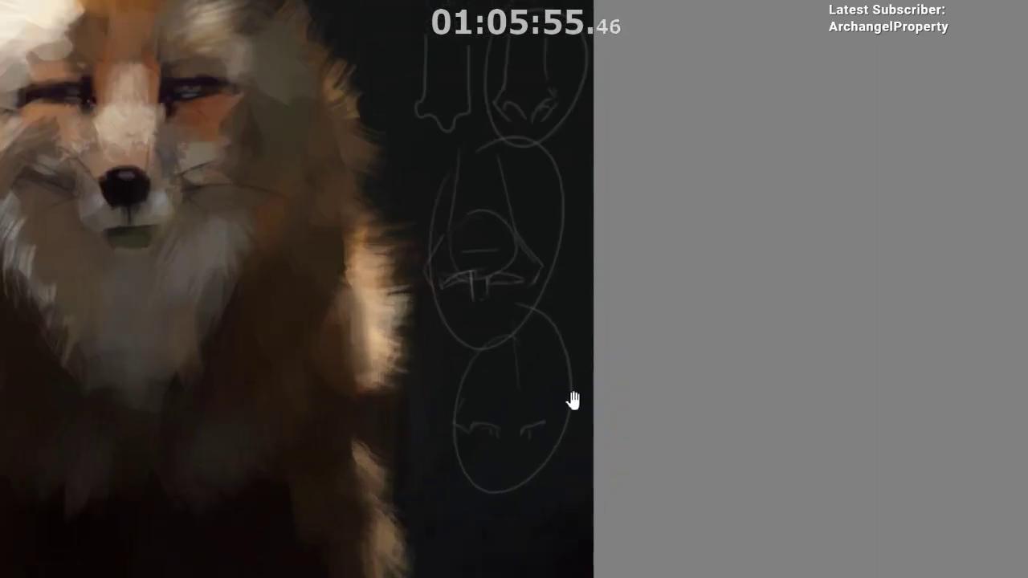
pyautogui.scroll(2, 570, 393)
pyautogui.scroll(4, 406, 330)
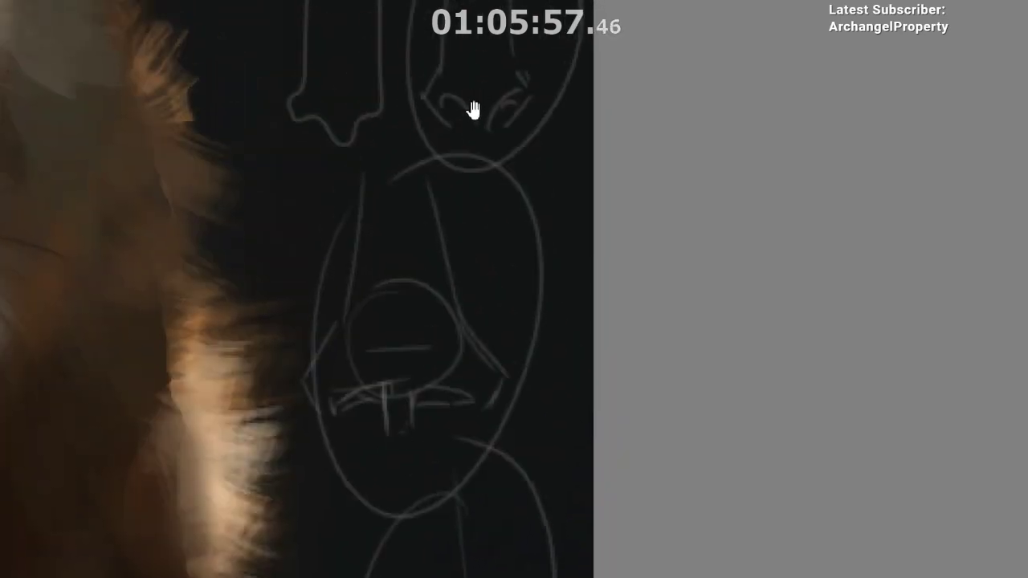
# - Sketch the two outer contours of a bent arm in the empty dark area left of the fox, redoing the first stroke
pyautogui.moveTo(452, 262); pyautogui.dragTo(457, 218)
pyautogui.moveTo(418, 293); pyautogui.dragTo(419, 302)
pyautogui.moveTo(432, 399); pyautogui.dragTo(453, 236)
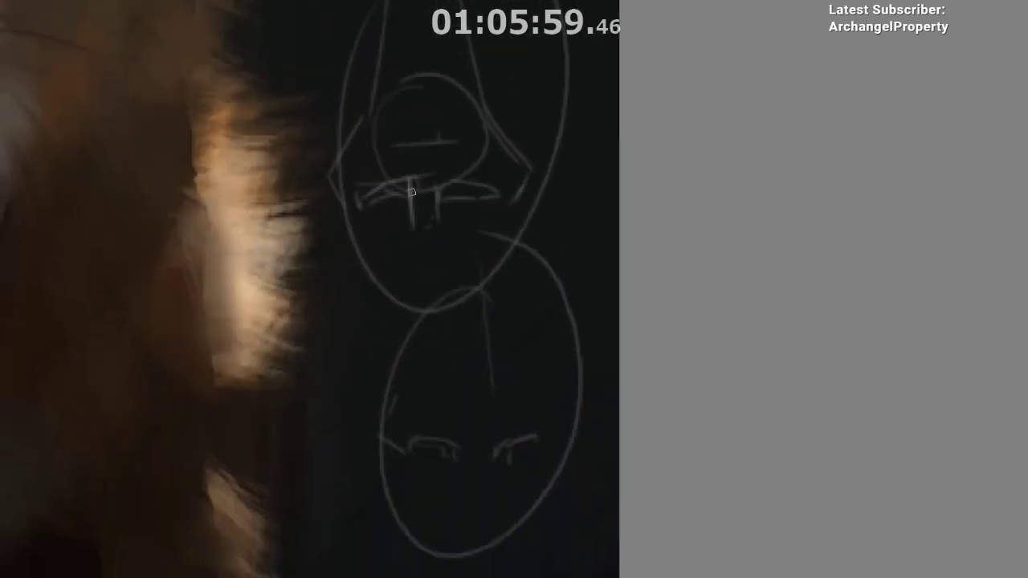
pyautogui.moveTo(456, 505); pyautogui.dragTo(422, 575)
pyautogui.moveTo(420, 509); pyautogui.dragTo(656, 478)
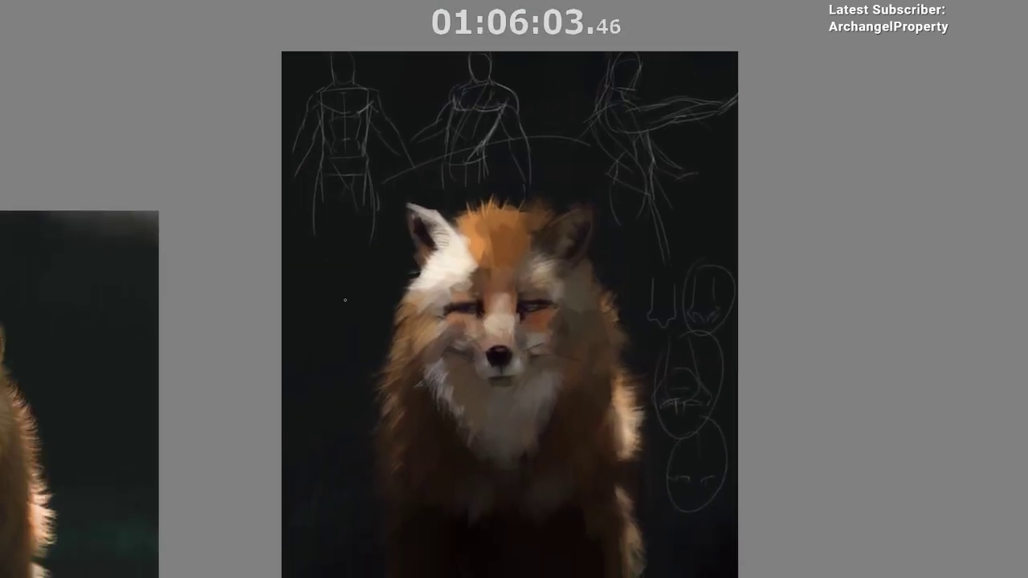
pyautogui.scroll(3, 332, 326)
pyautogui.moveTo(332, 326); pyautogui.dragTo(409, 331)
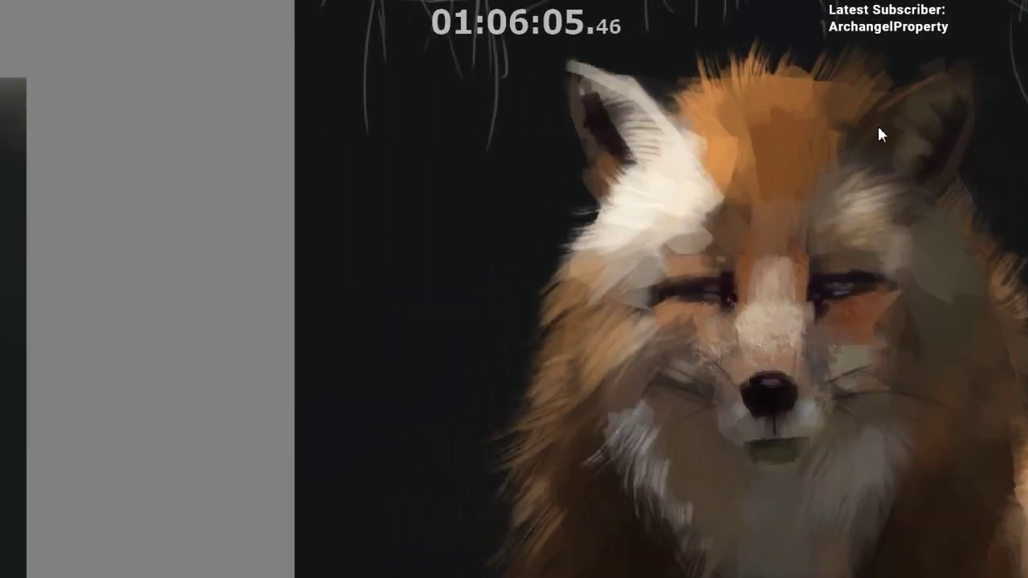
pyautogui.moveTo(431, 168); pyautogui.dragTo(363, 352)
pyautogui.hotkey('ctrl', 'z')
pyautogui.moveTo(418, 183)
pyautogui.mouseDown()
pyautogui.moveTo(363, 354)
pyautogui.moveTo(331, 402)
pyautogui.mouseUp()
pyautogui.moveTo(327, 495)
pyautogui.mouseDown()
pyautogui.moveTo(425, 356)
pyautogui.moveTo(471, 215)
pyautogui.mouseUp()
pyautogui.moveTo(459, 448); pyautogui.dragTo(477, 393)
# - Reinforce the upper arm's left contour and extend it slightly past the elbow bend
pyautogui.moveTo(379, 291); pyautogui.dragTo(396, 227)
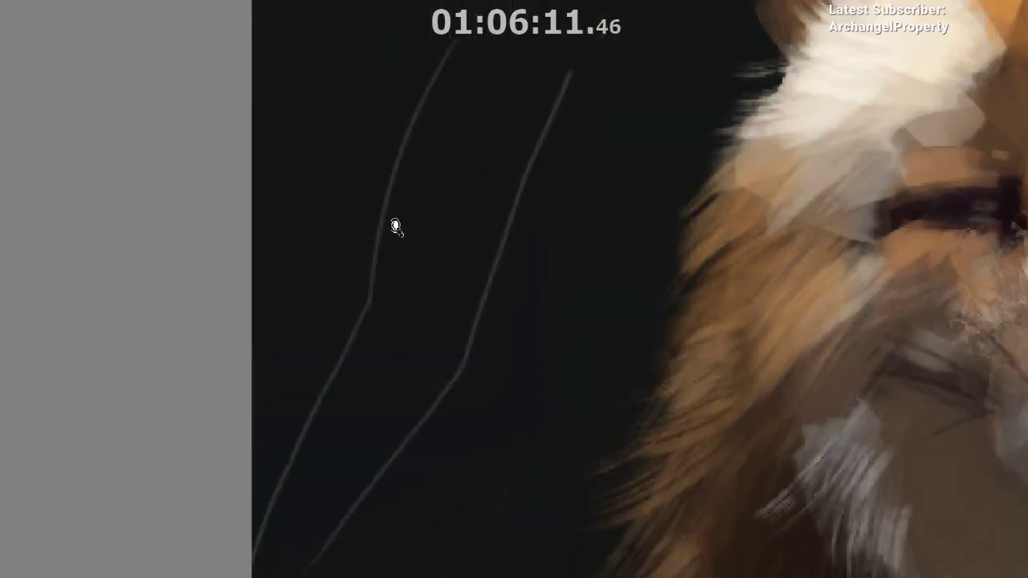
pyautogui.moveTo(369, 335); pyautogui.dragTo(386, 209)
pyautogui.moveTo(373, 271); pyautogui.dragTo(369, 347)
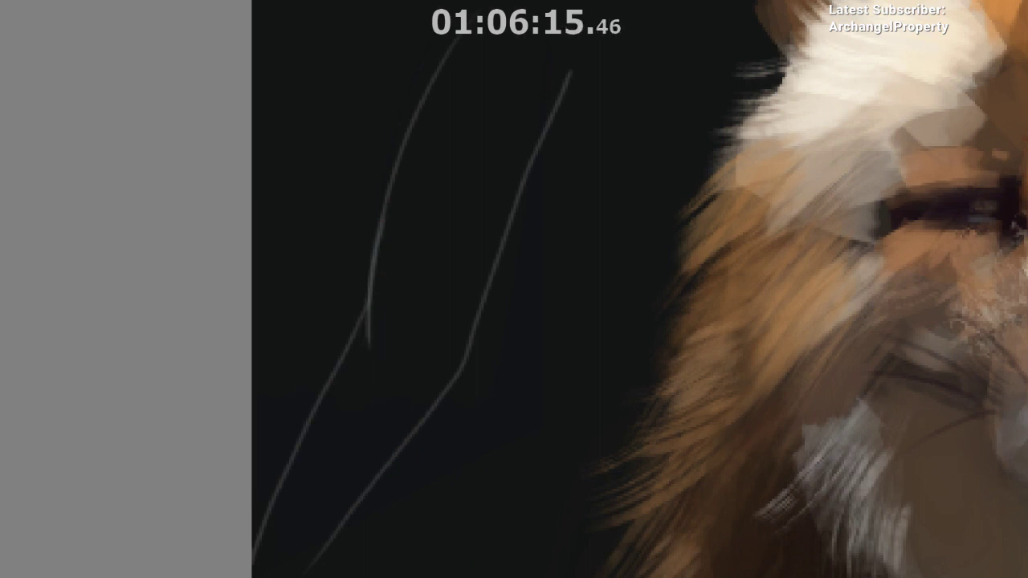
# - Try marking the overlap at the elbow with a small arrow
pyautogui.moveTo(412, 299); pyautogui.dragTo(382, 301)
pyautogui.moveTo(394, 292); pyautogui.dragTo(394, 310)
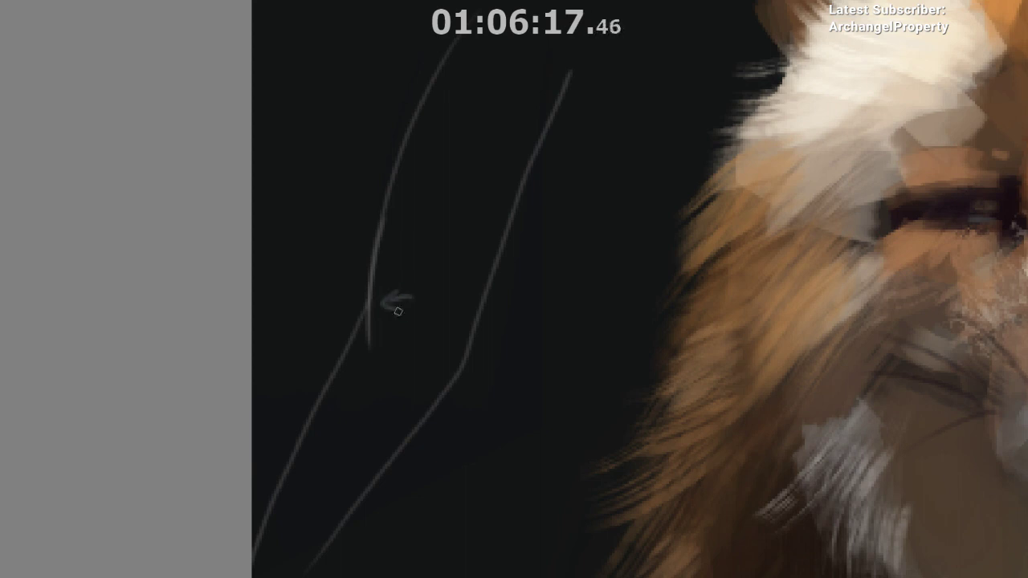
pyautogui.hotkey('ctrl', 'z')
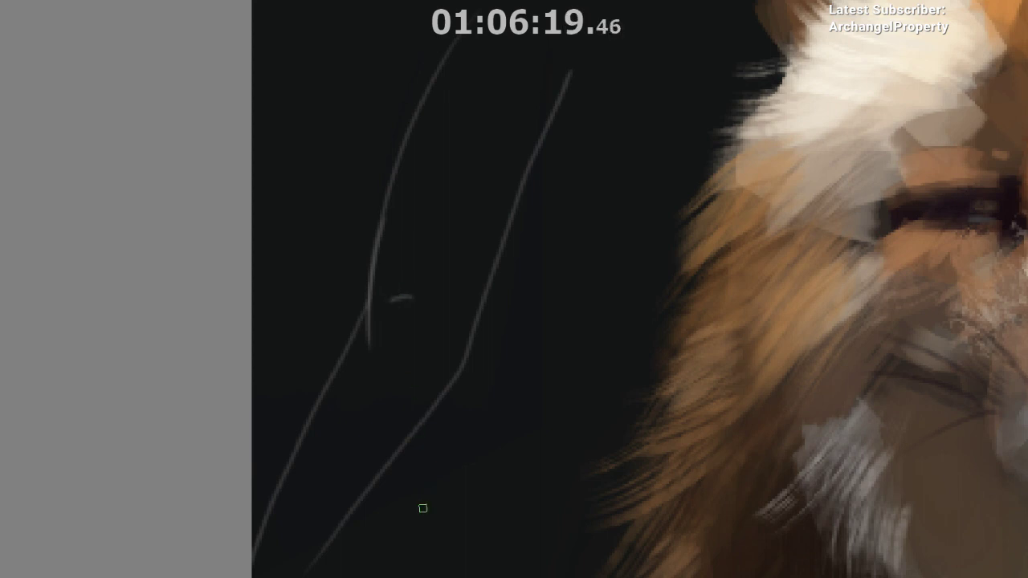
pyautogui.hotkey('ctrl', 'z')
# - Restate the right contour of the forearm and upper arm so the lines overlap at the elbow, redoing the forearm stroke
pyautogui.moveTo(468, 344)
pyautogui.mouseDown()
pyautogui.moveTo(425, 428)
pyautogui.moveTo(313, 559)
pyautogui.mouseUp()
pyautogui.hotkey('ctrl', 'z')
pyautogui.moveTo(438, 401); pyautogui.dragTo(302, 566)
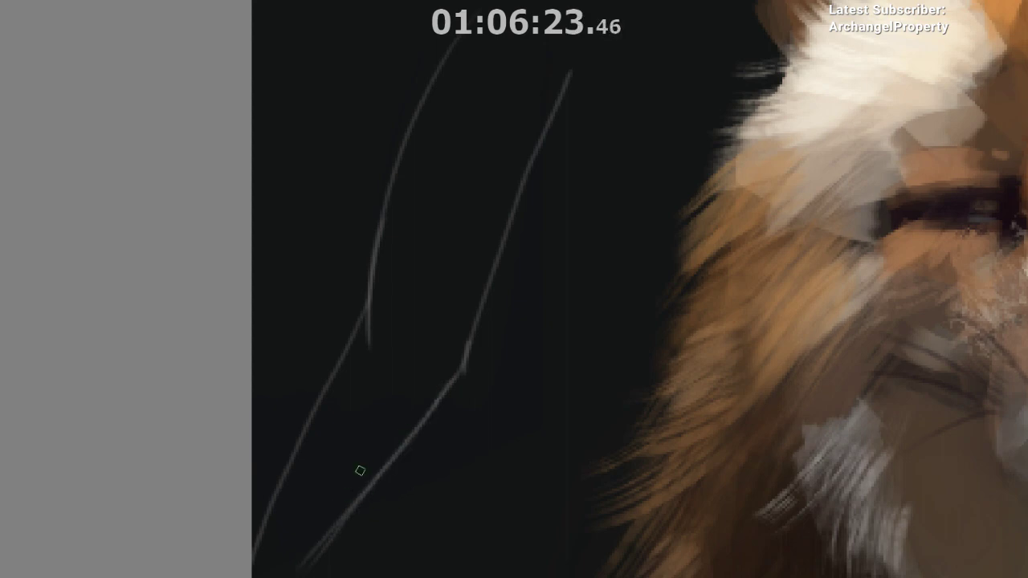
pyautogui.moveTo(464, 341); pyautogui.dragTo(515, 210)
# - Try adding a long, pointed muscle shape inside the upper arm between the two contours
pyautogui.moveTo(386, 395)
pyautogui.mouseDown()
pyautogui.moveTo(390, 416)
pyautogui.moveTo(425, 356)
pyautogui.moveTo(412, 347)
pyautogui.moveTo(474, 199)
pyautogui.mouseUp()
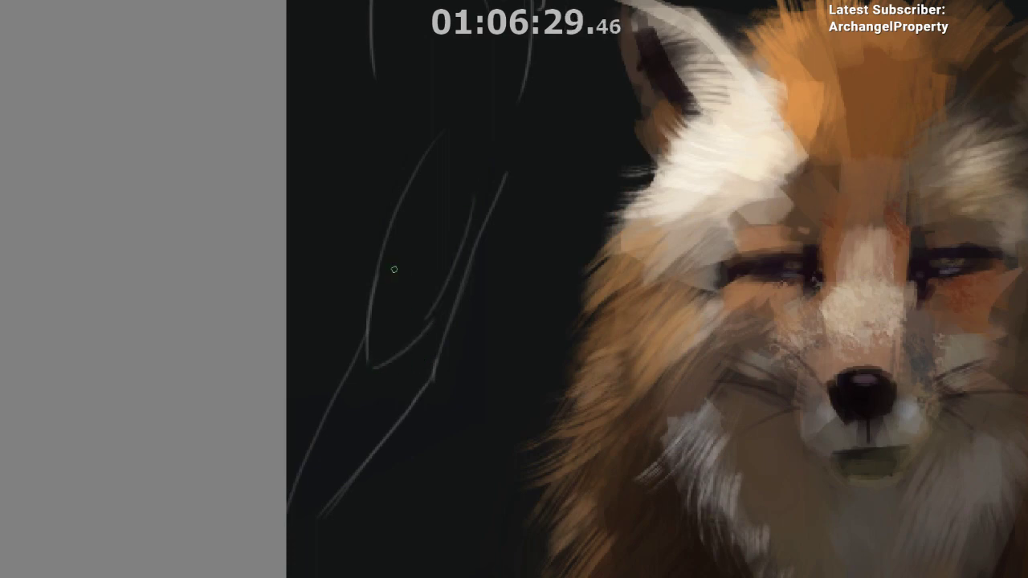
pyautogui.moveTo(394, 269)
pyautogui.mouseDown()
pyautogui.moveTo(424, 166)
pyautogui.moveTo(454, 157)
pyautogui.mouseUp()
pyautogui.hotkey('ctrl', 'z')
pyautogui.moveTo(370, 254)
pyautogui.mouseDown()
pyautogui.moveTo(471, 155)
pyautogui.moveTo(461, 231)
pyautogui.mouseUp()
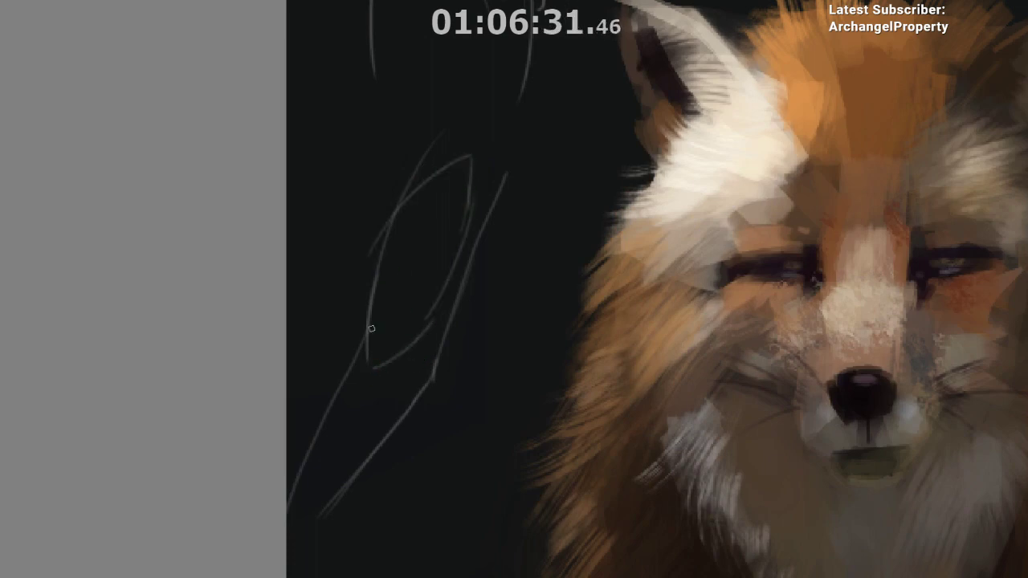
# - Try building a narrow forearm muscle shape that overlaps the elbow, with an outer bulge and inner edge strokes
pyautogui.moveTo(368, 314); pyautogui.dragTo(292, 450)
pyautogui.hotkey('ctrl', 'z')
pyautogui.moveTo(367, 314)
pyautogui.mouseDown()
pyautogui.moveTo(348, 335)
pyautogui.moveTo(306, 427)
pyautogui.mouseUp()
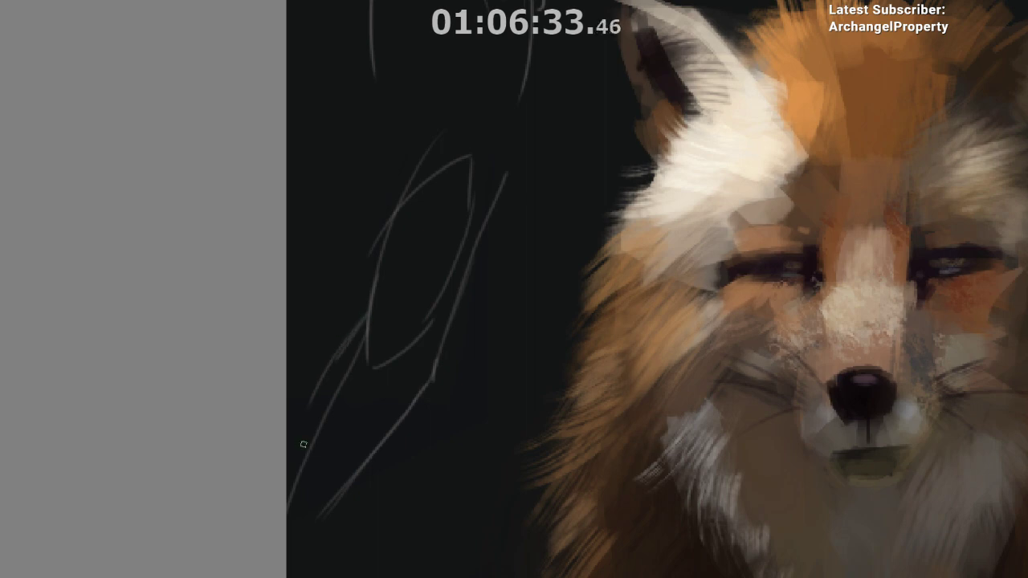
pyautogui.moveTo(332, 358); pyautogui.dragTo(300, 488)
pyautogui.moveTo(296, 518); pyautogui.dragTo(352, 402)
pyautogui.moveTo(312, 465); pyautogui.dragTo(361, 392)
pyautogui.moveTo(359, 377); pyautogui.dragTo(368, 324)
pyautogui.moveTo(363, 359); pyautogui.dragTo(360, 394)
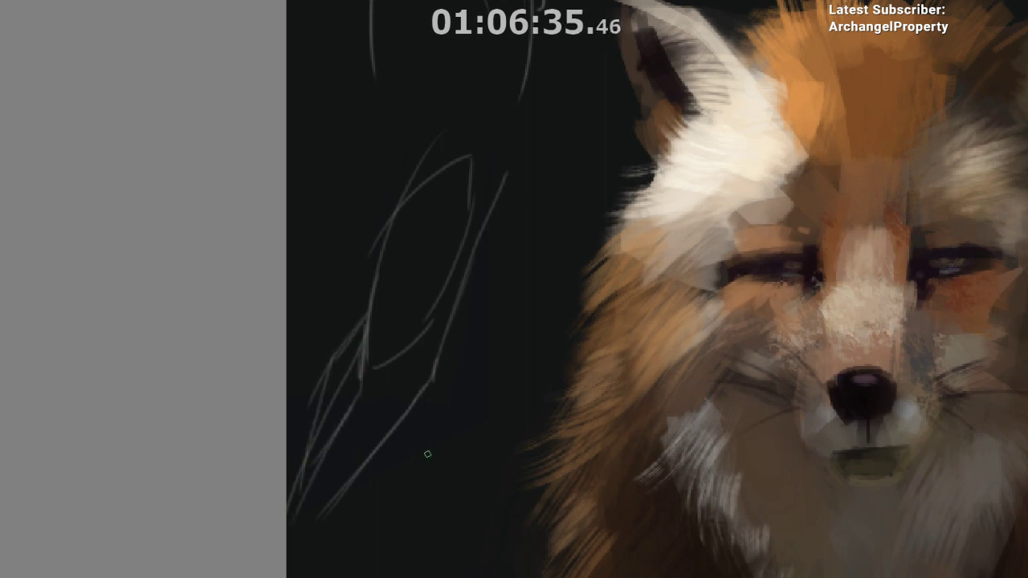
# - Undo the forearm muscle shape and the inner upper-arm strokes
pyautogui.moveTo(471, 534); pyautogui.dragTo(470, 545)
pyautogui.hotkey('ctrl', 'alt', 'z')
pyautogui.hotkey('ctrl', 'alt', 'z')
pyautogui.hotkey('ctrl', 'alt', 'z')
pyautogui.hotkey('ctrl', 'alt', 'z')
pyautogui.hotkey('ctrl', 'alt', 'z')
pyautogui.hotkey('ctrl', 'alt', 'z')
pyautogui.hotkey('ctrl', 'alt', 'z')
pyautogui.hotkey('ctrl', 'alt', 'z')
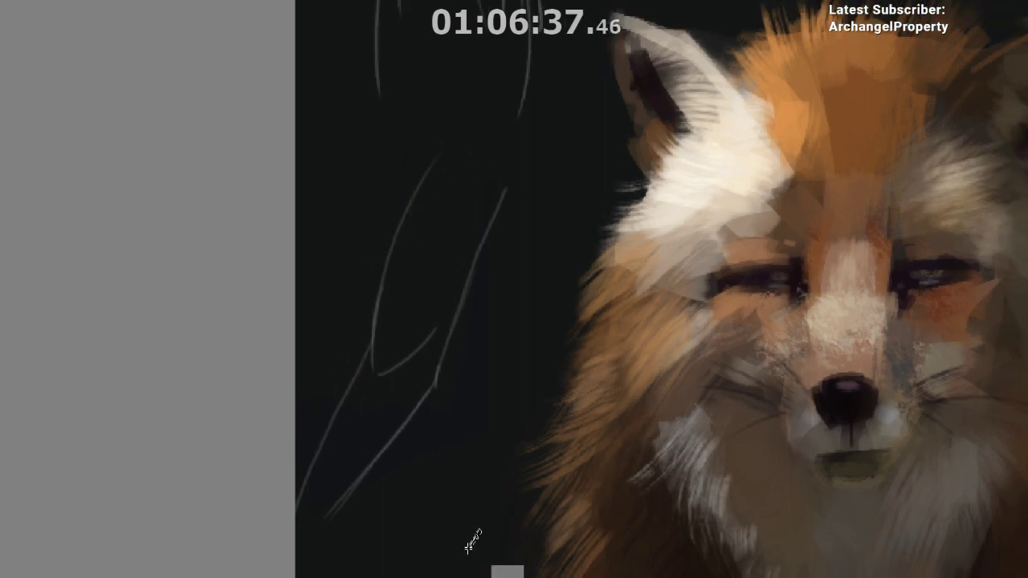
# - Redraw the forearm's outer bulge with a curve that starts just above the elbow overlap
pyautogui.moveTo(372, 328); pyautogui.dragTo(330, 406)
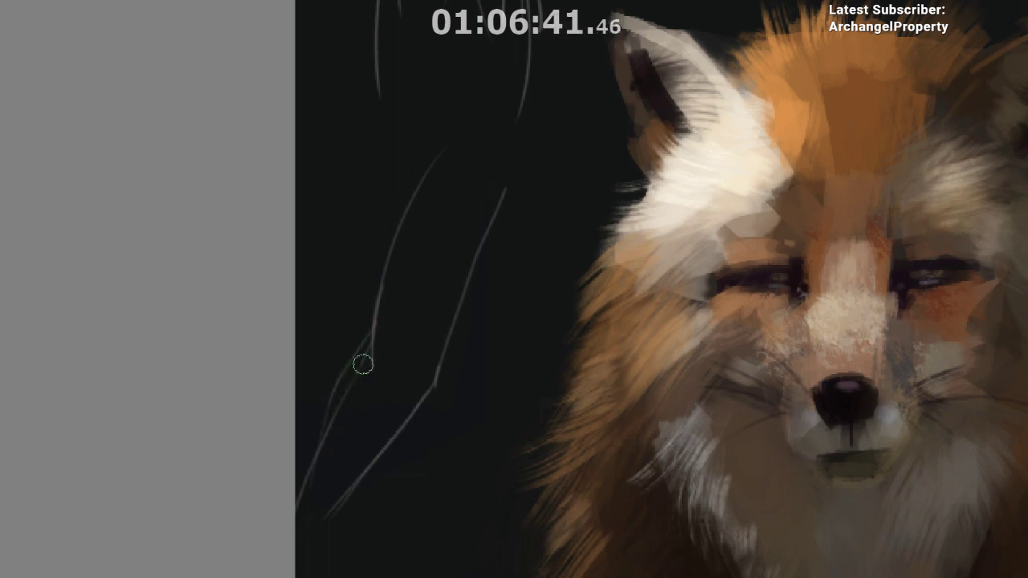
pyautogui.moveTo(455, 539); pyautogui.dragTo(375, 481)
pyautogui.moveTo(404, 495); pyautogui.dragTo(386, 514)
pyautogui.moveTo(474, 556); pyautogui.dragTo(377, 521)
pyautogui.moveTo(415, 577); pyautogui.dragTo(379, 566)
pyautogui.scroll(3, 438, 560)
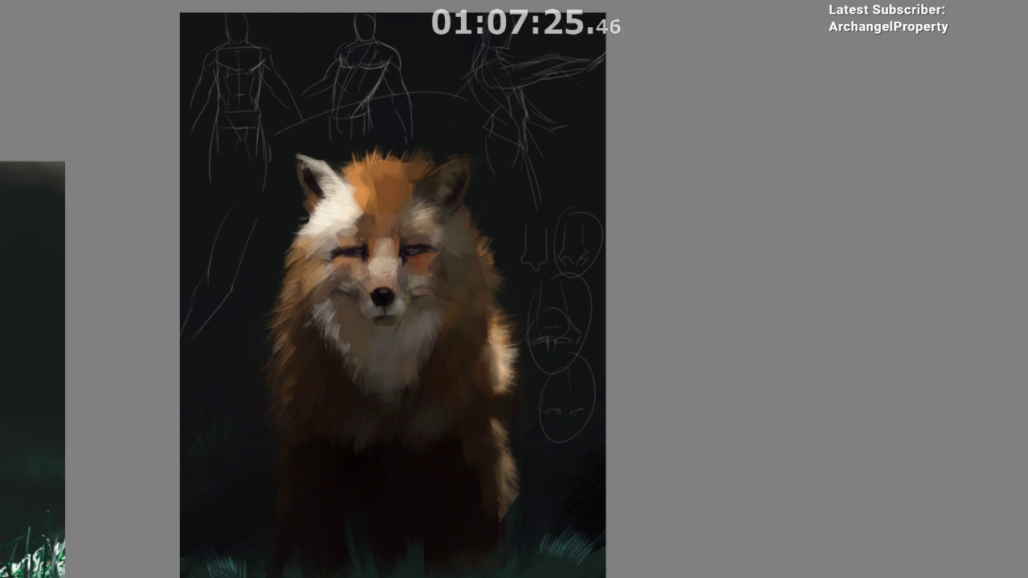
# - Hide the fox painting and its background, and fill the blank canvas with dark grey
pyautogui.hotkey('ctrl', ',')
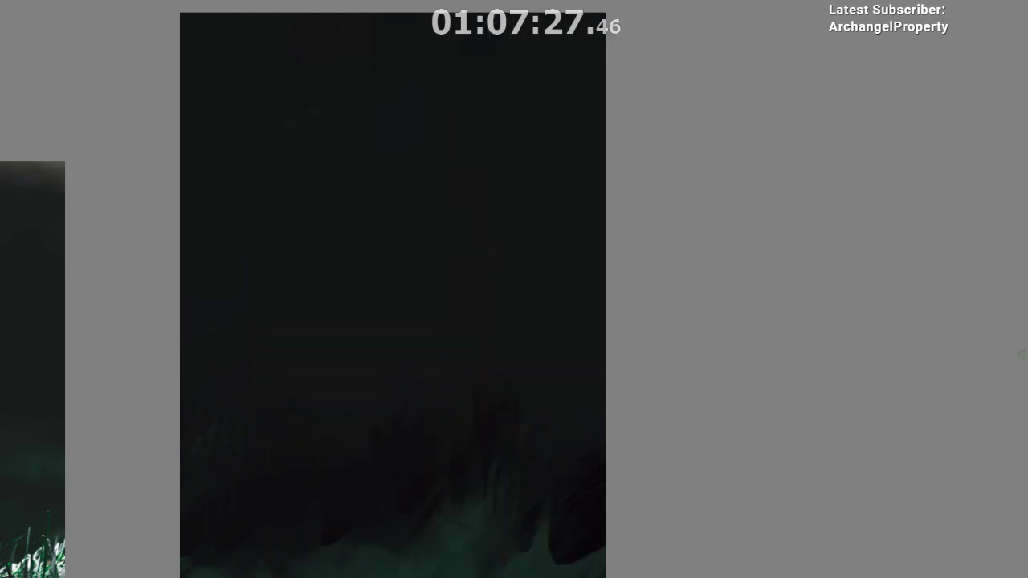
pyautogui.hotkey('ctrl', ',')
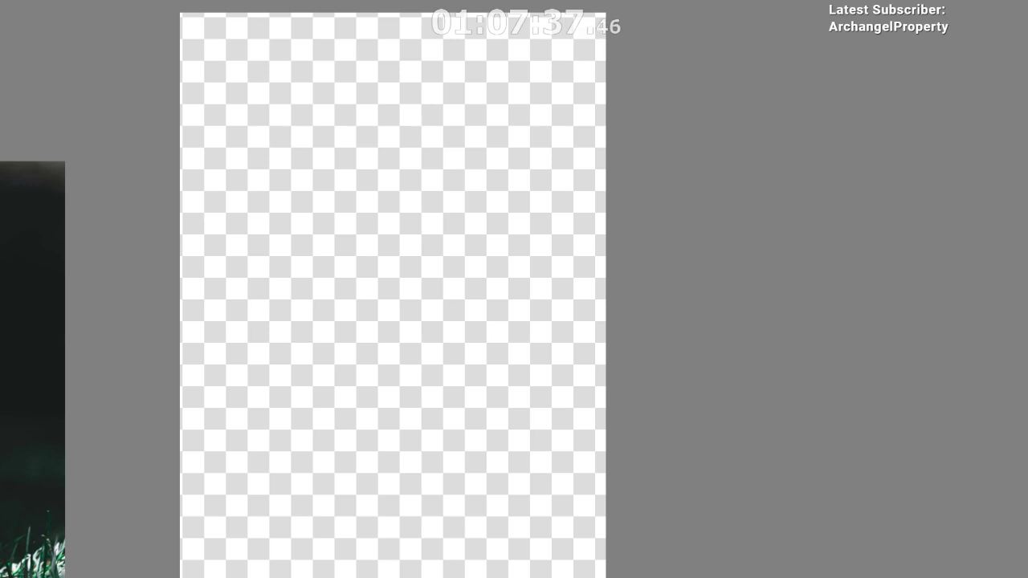
pyautogui.click(544, 225)
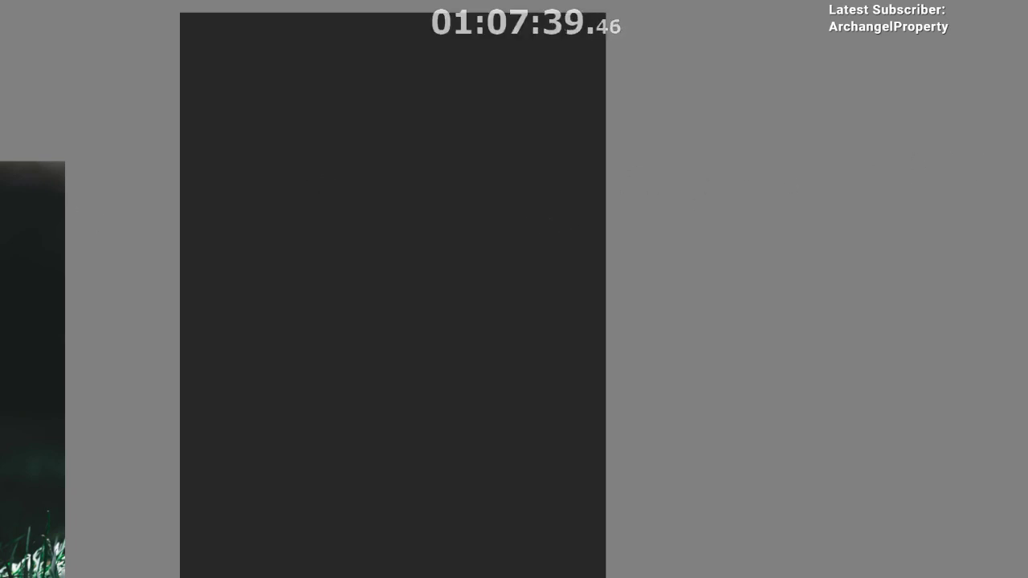
# - Transform the seated knight reference photo into place beside the left edge of the dark grey canvas
pyautogui.scroll(-5, 51, 294)
pyautogui.moveTo(4, 252); pyautogui.dragTo(165, 266)
pyautogui.hotkey('ctrl', 't')
pyautogui.moveTo(108, 208); pyautogui.dragTo(338, 288)
pyautogui.moveTo(232, 333); pyautogui.dragTo(66, 282)
pyautogui.scroll(3, 277, 301)
pyautogui.moveTo(287, 278); pyautogui.dragTo(175, 386)
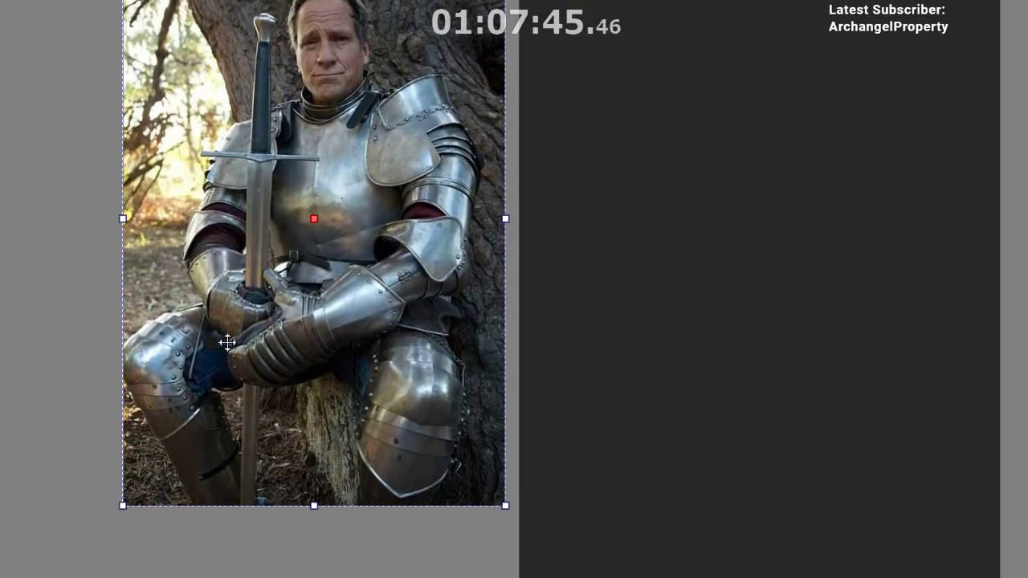
pyautogui.scroll(-1, 223, 340)
pyautogui.moveTo(243, 321); pyautogui.dragTo(209, 393)
pyautogui.moveTo(245, 356); pyautogui.dragTo(198, 247)
pyautogui.moveTo(198, 252); pyautogui.dragTo(196, 322)
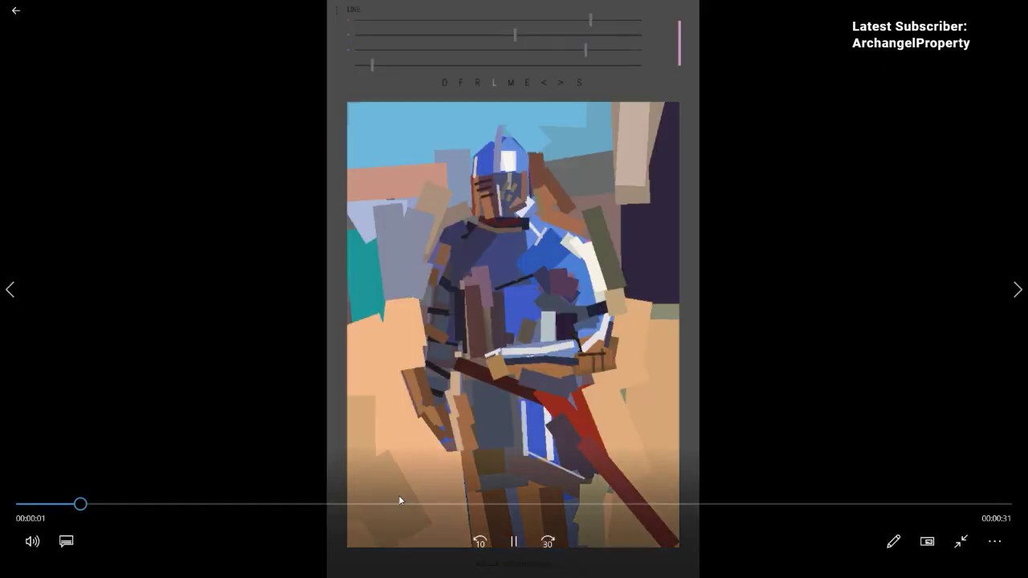
# - In the video player, skip the knight study clip to about 13 seconds, pause at 16 seconds and resume playback
pyautogui.click(452, 506)
pyautogui.moveTo(451, 506)
pyautogui.mouseDown()
pyautogui.moveTo(463, 506)
pyautogui.moveTo(445, 505)
pyautogui.mouseUp()
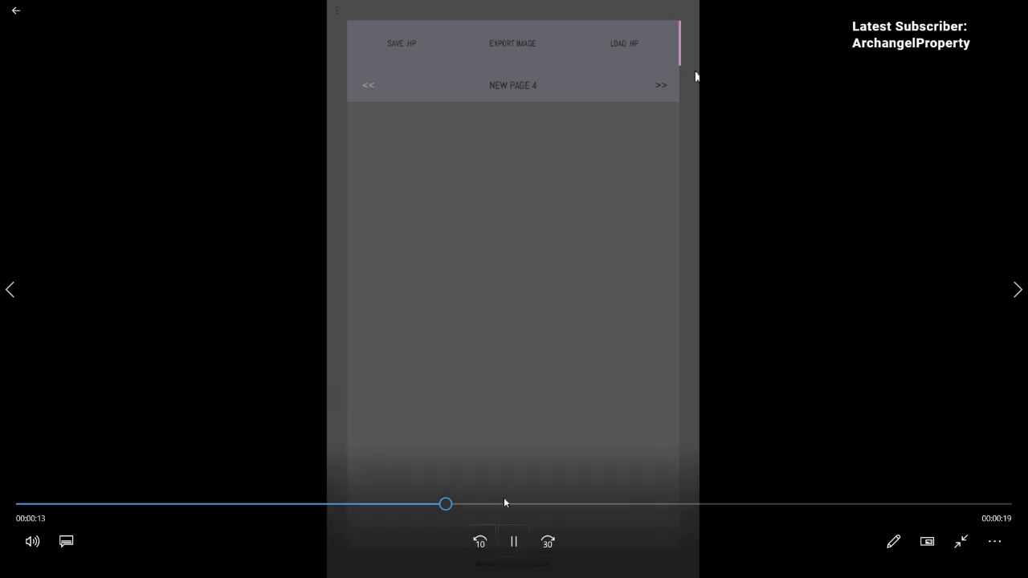
pyautogui.click(514, 542)
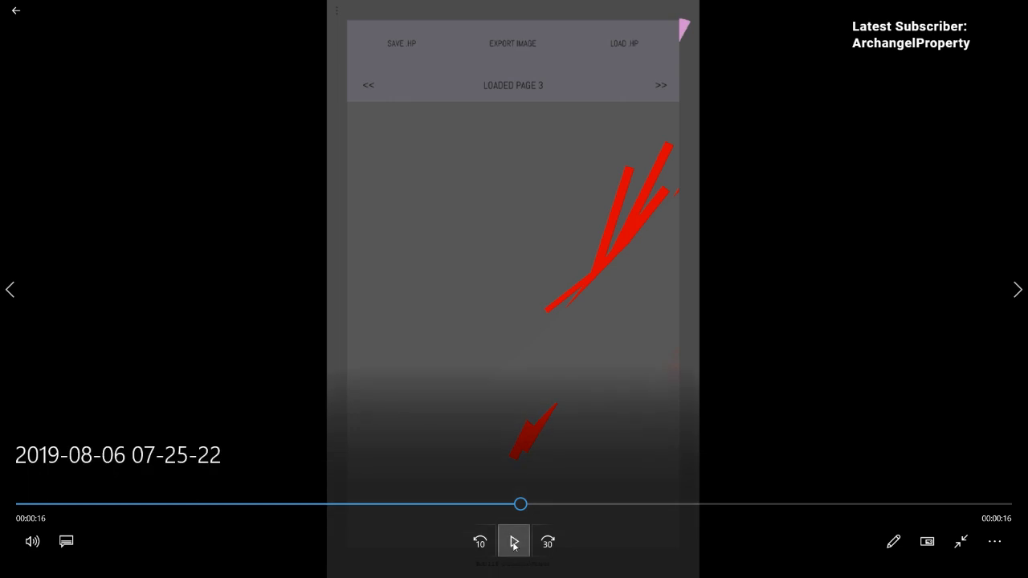
pyautogui.click(514, 543)
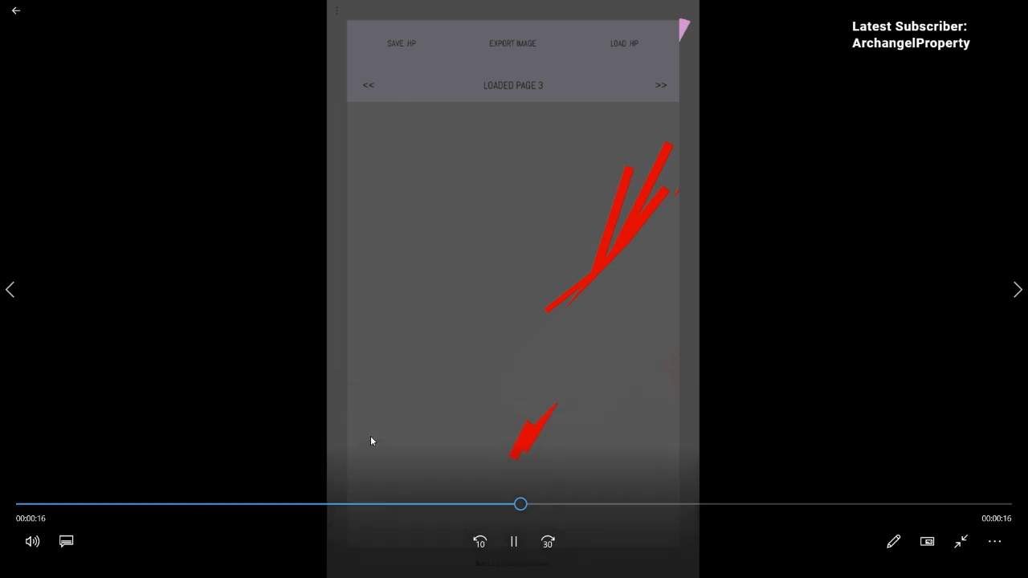
pyautogui.click(516, 551)
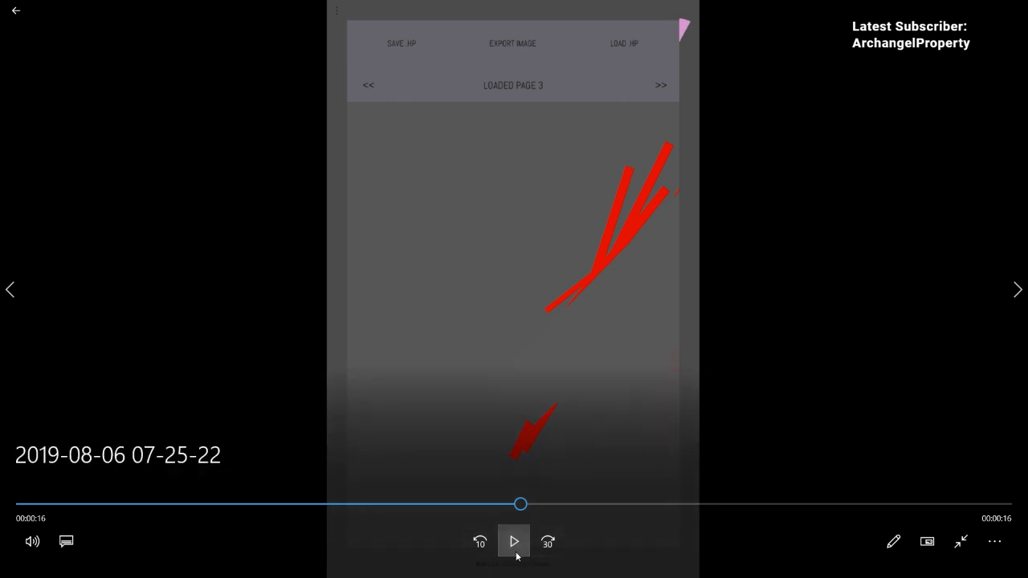
pyautogui.click(515, 554)
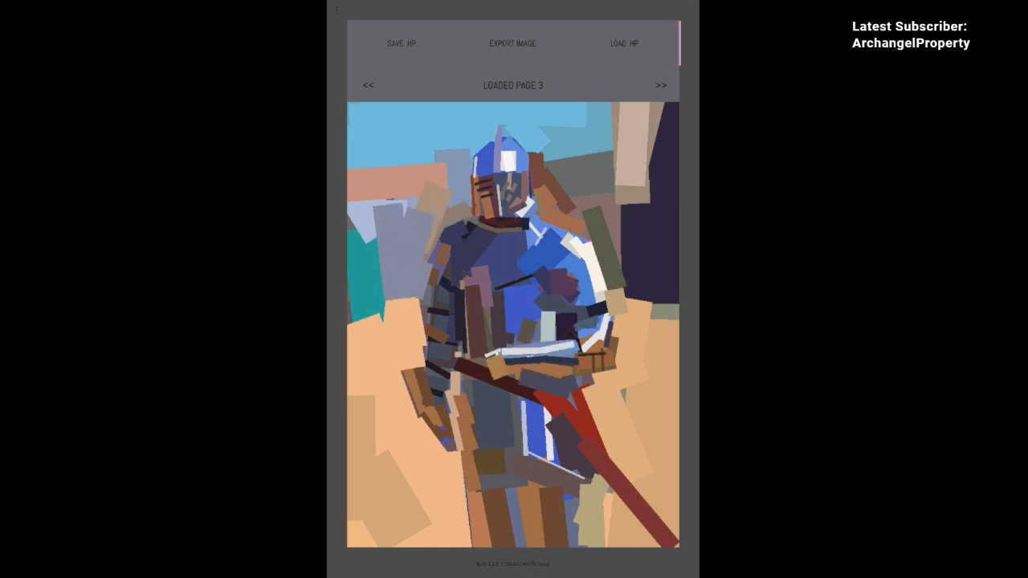
# - Open the next submitted video, pause it and jump to about 6:03 to examine the two-figure sketch
pyautogui.press('Right')
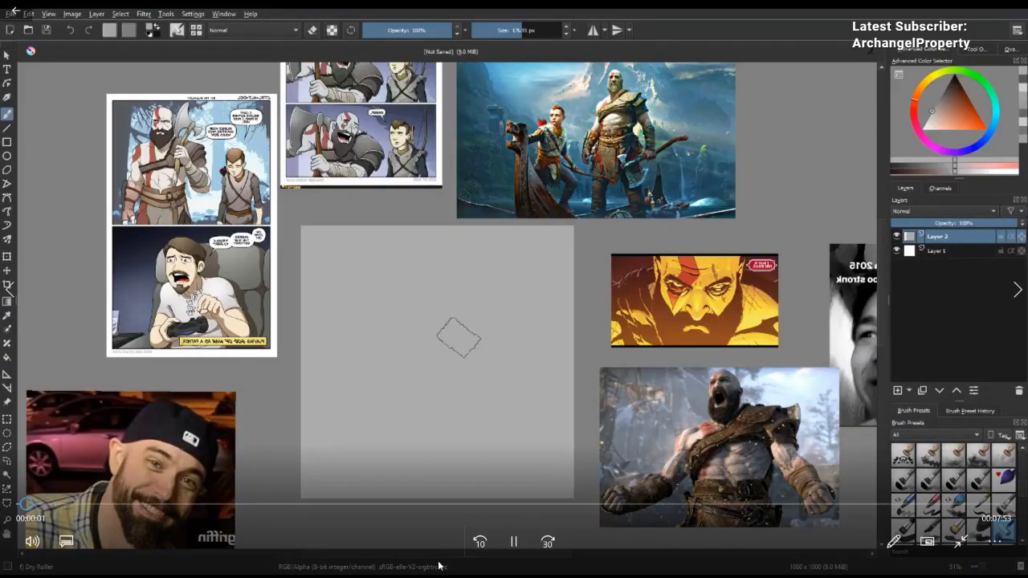
pyautogui.click(514, 542)
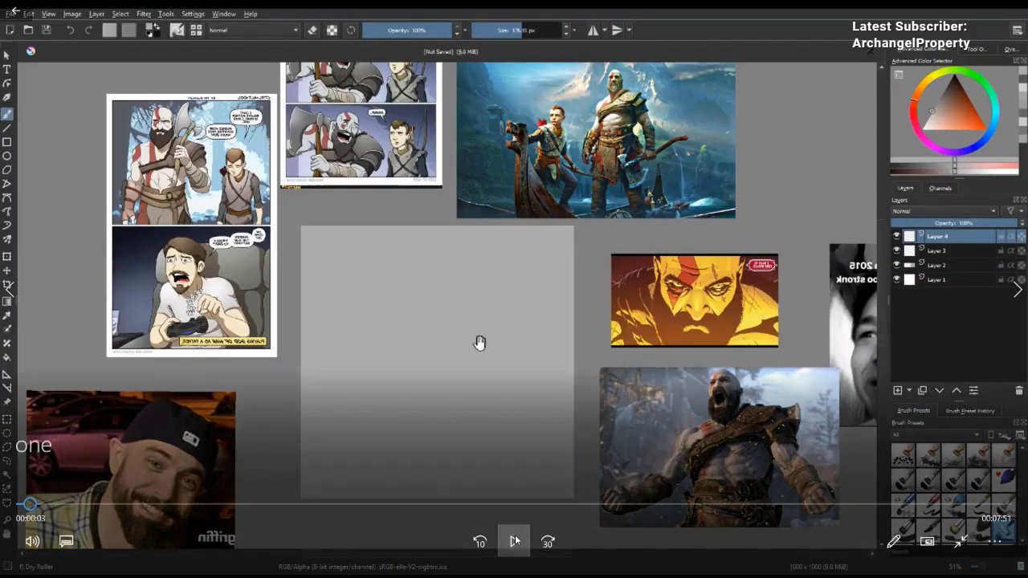
pyautogui.moveTo(336, 499); pyautogui.dragTo(783, 501)
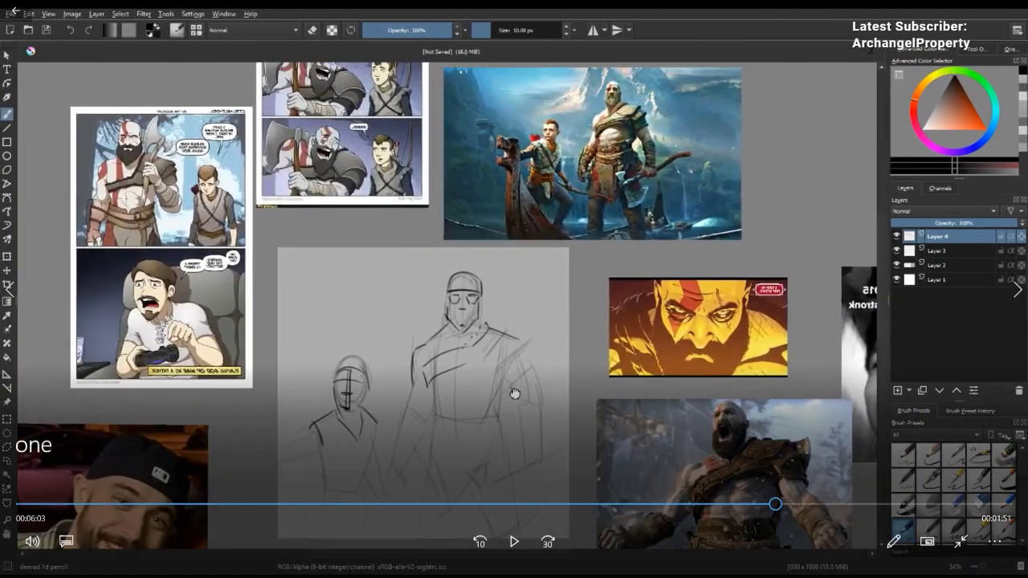
# - Switch to OBS and change the broadcast scene back to the painting canvas
pyautogui.moveTo(533, 576)
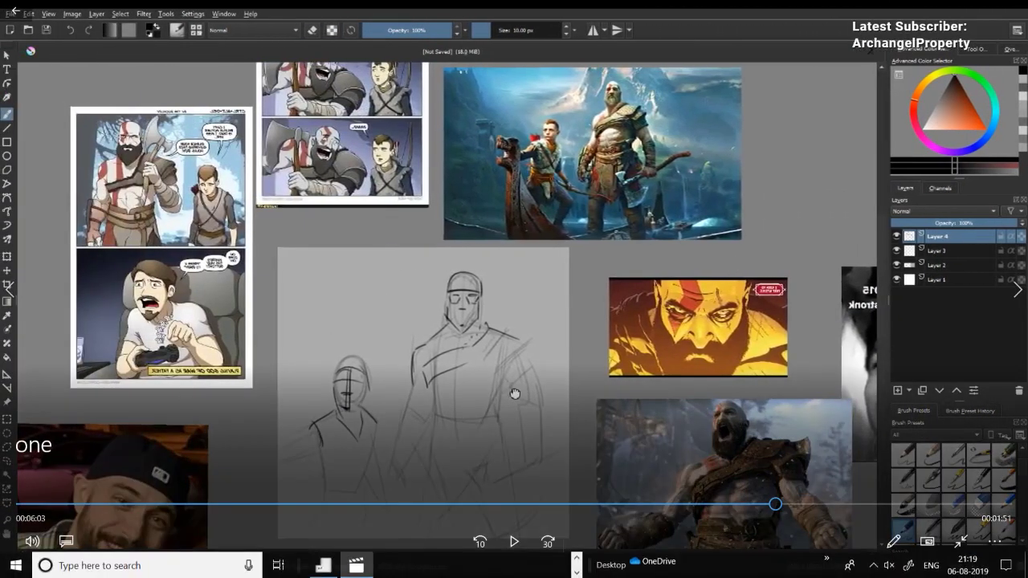
pyautogui.click(578, 559)
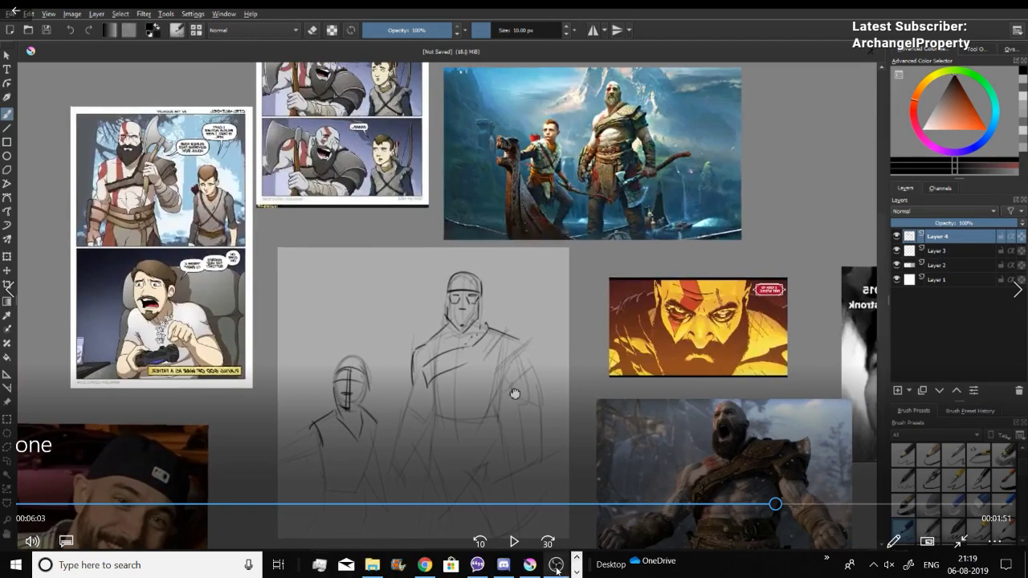
pyautogui.click(555, 565)
pyautogui.click(102, 499)
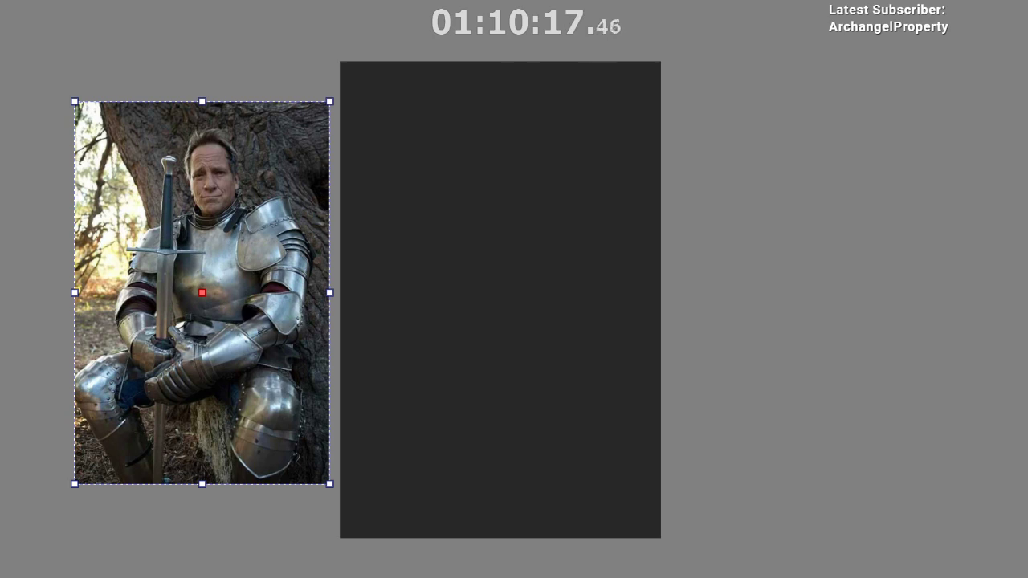
# - Select a full-height rectangle extending past the dark canvas's right edge and widen the painting area to match it
pyautogui.press('b')
pyautogui.moveTo(590, 253); pyautogui.dragTo(582, 271)
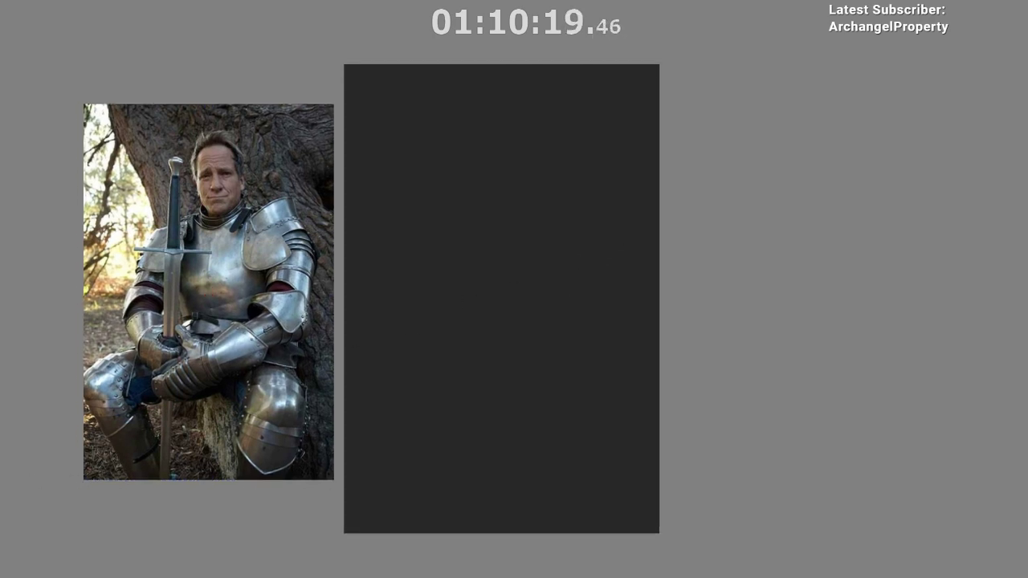
pyautogui.moveTo(345, 63); pyautogui.dragTo(426, 173)
pyautogui.moveTo(463, 204); pyautogui.dragTo(715, 530)
pyautogui.rightClick(536, 250)
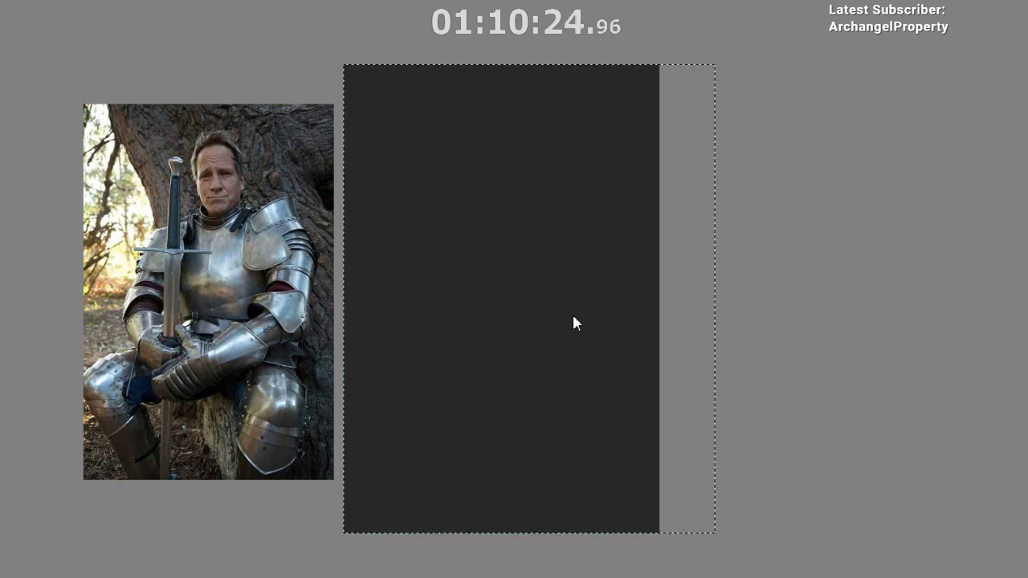
pyautogui.click(577, 358)
# - Paint the added transparent strip with the same dark grey, clear the selection and enlarge the brush
pyautogui.scroll(-2, 518, 356)
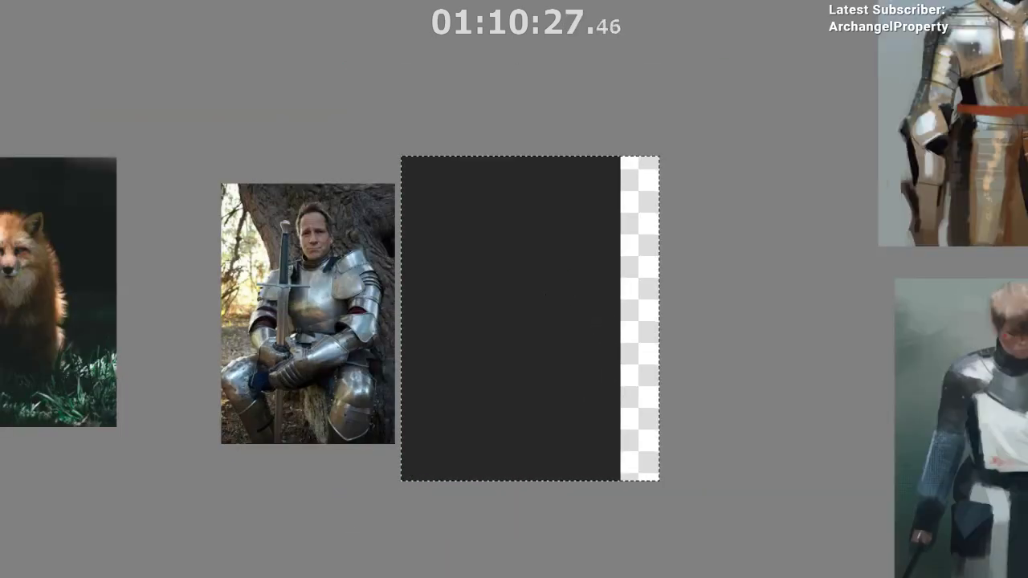
pyautogui.press(']')
pyautogui.moveTo(630, 469)
pyautogui.mouseDown()
pyautogui.moveTo(642, 373)
pyautogui.moveTo(642, 394)
pyautogui.mouseUp()
pyautogui.hotkey('ctrl', 'd')
pyautogui.moveTo(646, 157); pyautogui.dragTo(647, 475)
pyautogui.moveTo(643, 158)
pyautogui.mouseDown()
pyautogui.moveTo(622, 375)
pyautogui.moveTo(550, 392)
pyautogui.moveTo(619, 306)
pyautogui.moveTo(613, 270)
pyautogui.moveTo(642, 340)
pyautogui.moveTo(625, 224)
pyautogui.mouseUp()
pyautogui.press(']')
pyautogui.press(']')
pyautogui.press(']')
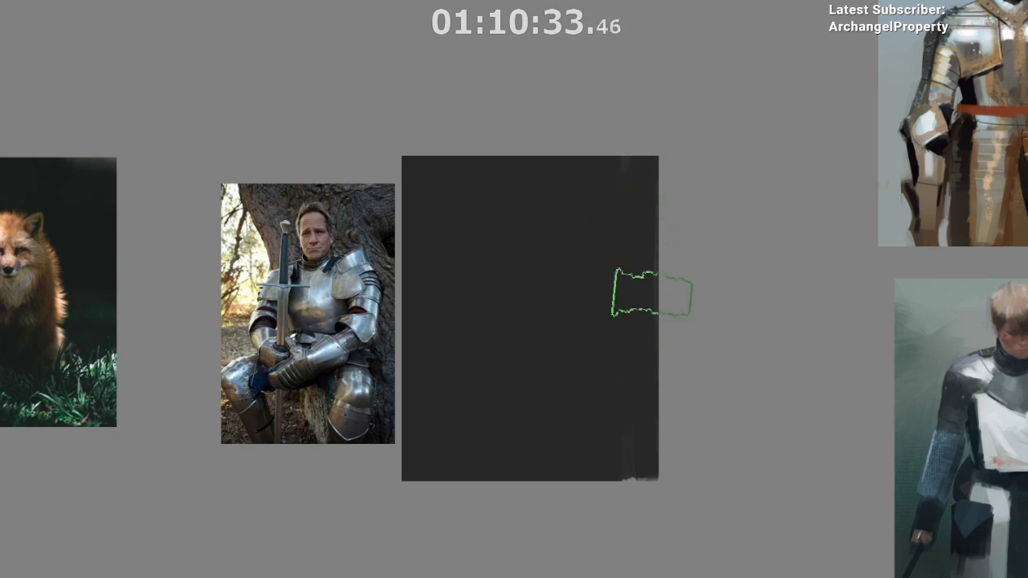
# - Sketch a thin, light, nearly vertical axis line down the middle of the dark canvas for the seated knight, redoing it until satisfactory
pyautogui.moveTo(533, 265); pyautogui.dragTo(547, 234)
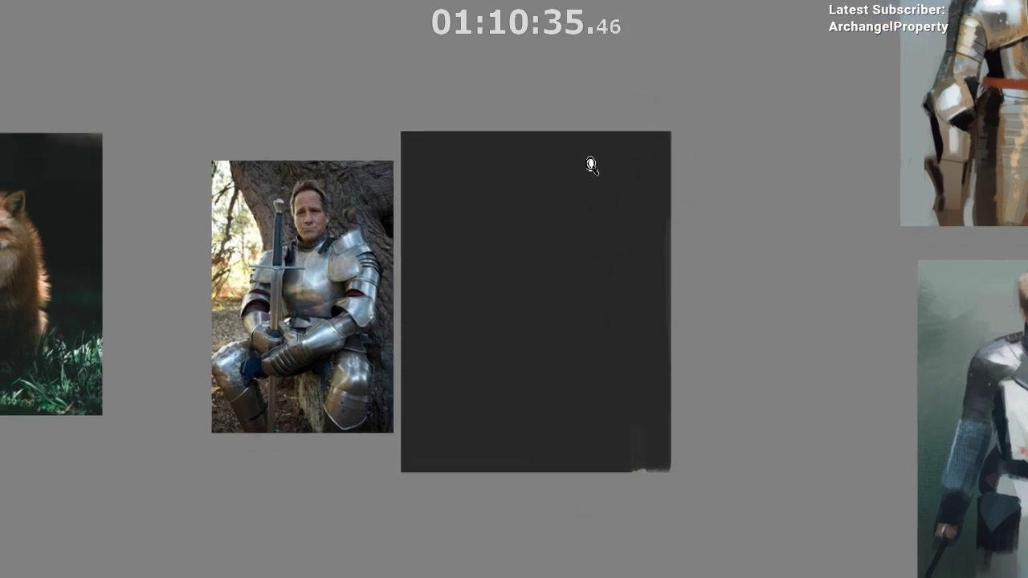
pyautogui.moveTo(590, 165); pyautogui.dragTo(607, 169)
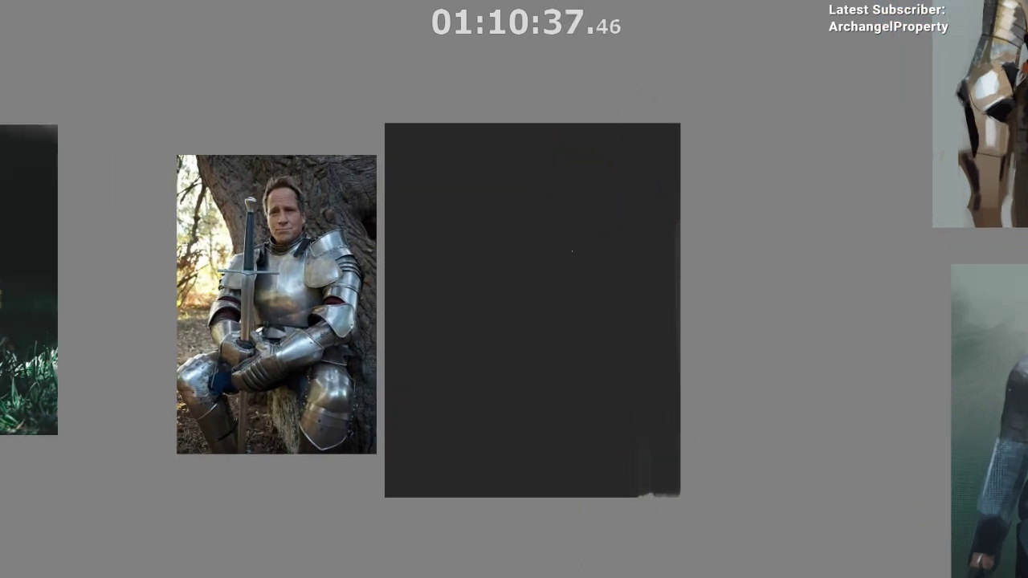
pyautogui.scroll(-1, 481, 314)
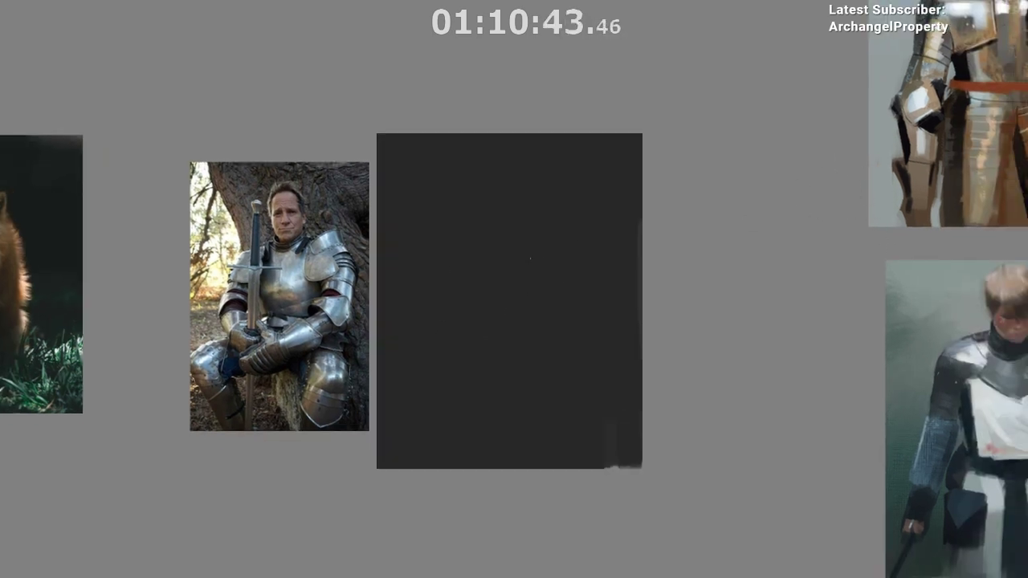
pyautogui.scroll(-1, 488, 308)
pyautogui.moveTo(463, 242); pyautogui.dragTo(461, 361)
pyautogui.hotkey('ctrl', 'z')
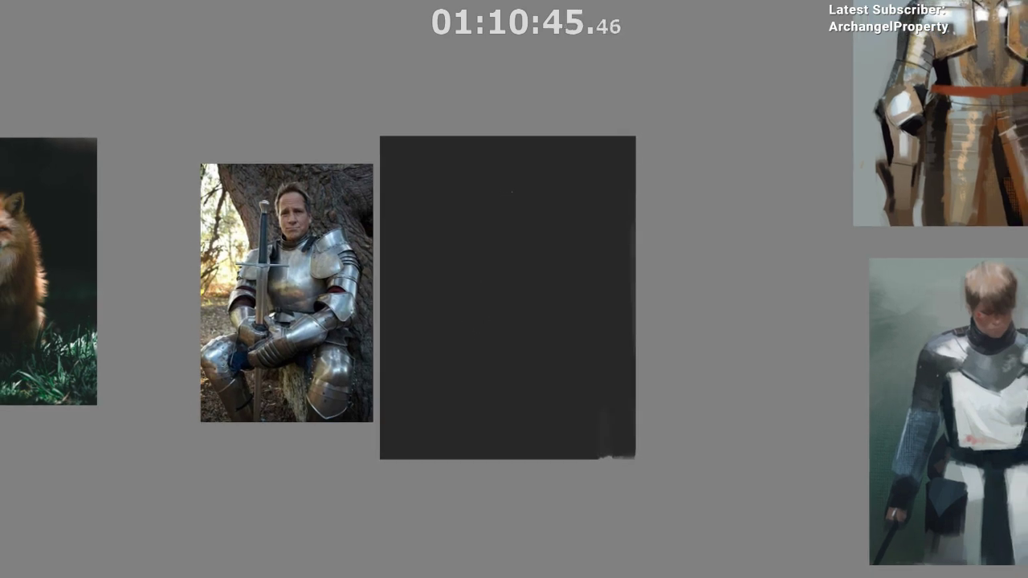
pyautogui.moveTo(514, 181)
pyautogui.mouseDown()
pyautogui.moveTo(534, 386)
pyautogui.moveTo(528, 338)
pyautogui.moveTo(531, 393)
pyautogui.moveTo(525, 346)
pyautogui.moveTo(483, 374)
pyautogui.mouseUp()
pyautogui.hotkey('ctrl', 'z')
pyautogui.hotkey('ctrl', 'z')
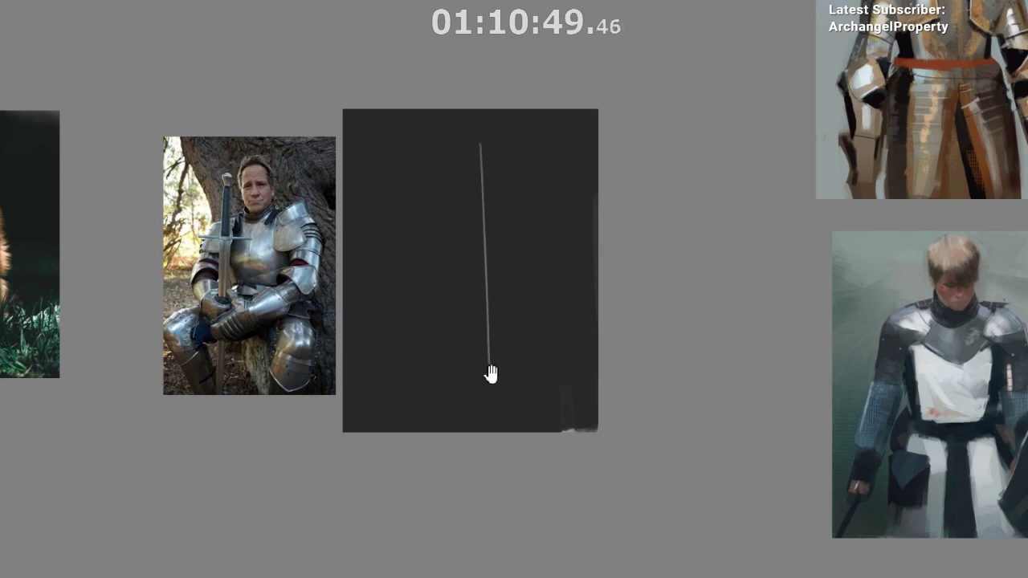
# - Draw a slightly tilted shoulder line across the upper part of the vertical axis, undoing and redrawing it until its angle and height fit
pyautogui.moveTo(468, 294); pyautogui.dragTo(475, 248)
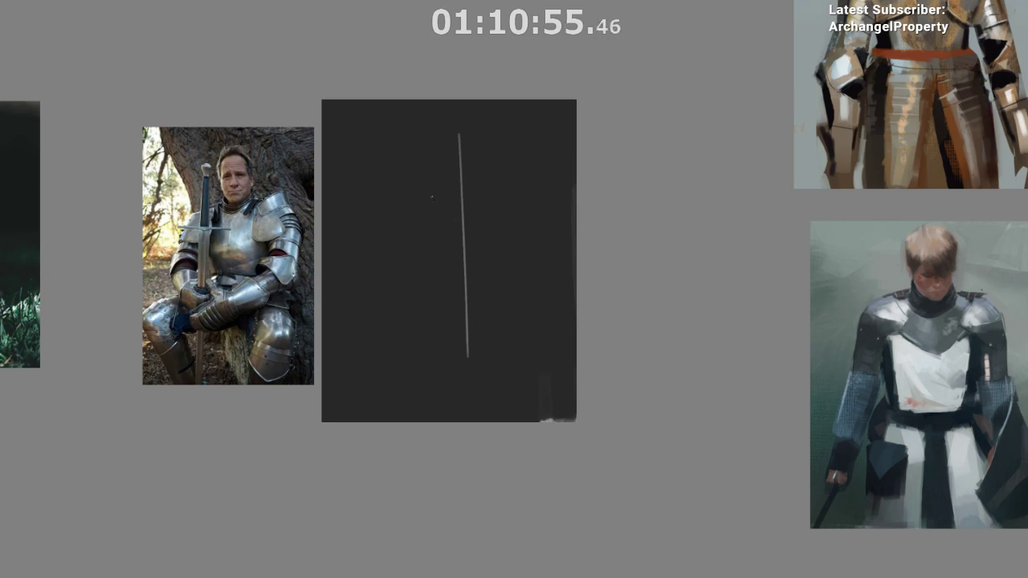
pyautogui.moveTo(413, 184); pyautogui.dragTo(551, 169)
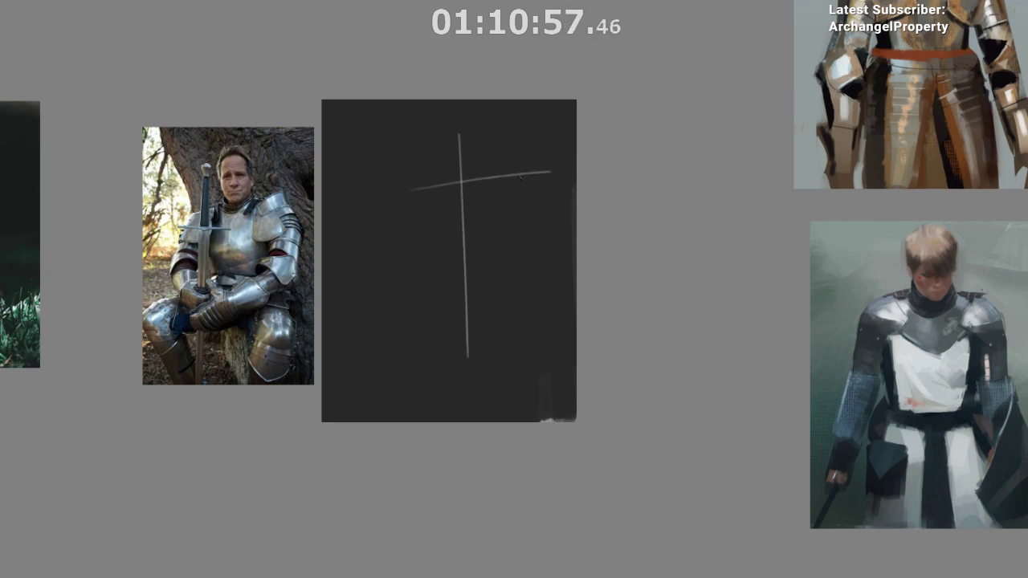
pyautogui.hotkey('ctrl', 'z')
pyautogui.moveTo(400, 193); pyautogui.dragTo(530, 175)
pyautogui.hotkey('ctrl', 'z')
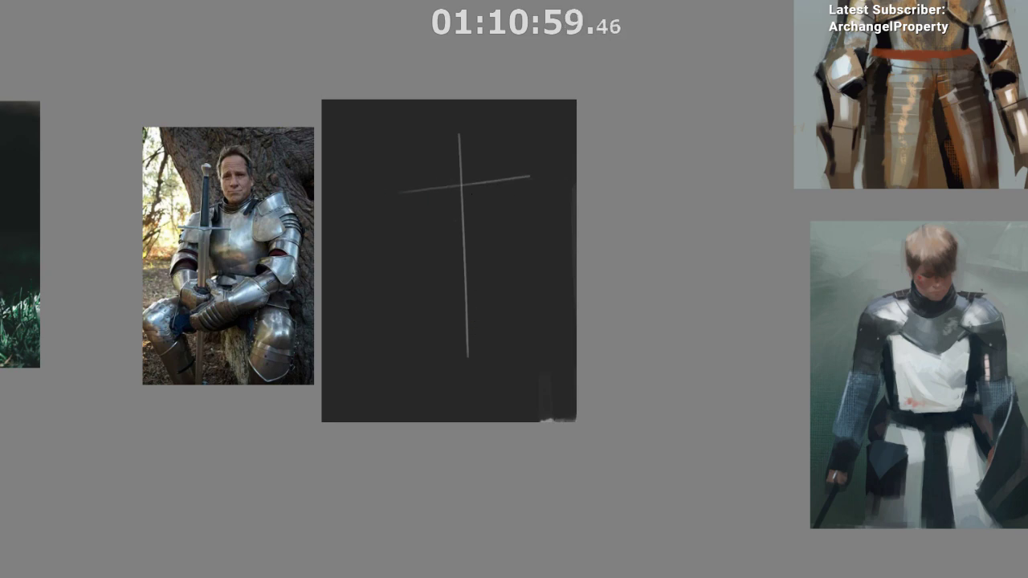
pyautogui.hotkey('ctrl', 'z')
pyautogui.moveTo(427, 193); pyautogui.dragTo(561, 182)
pyautogui.hotkey('ctrl', 'z')
pyautogui.moveTo(420, 194); pyautogui.dragTo(542, 184)
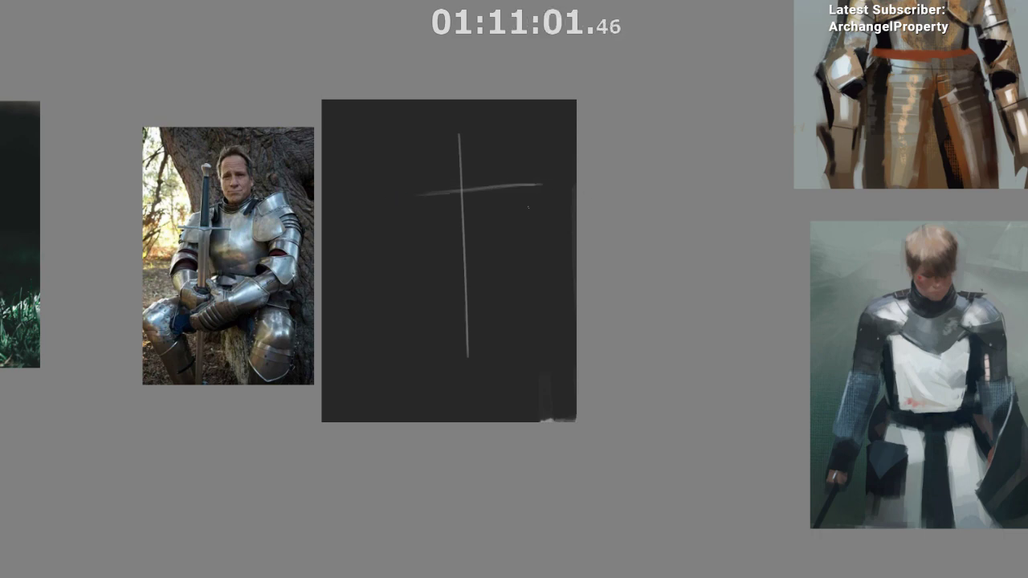
pyautogui.moveTo(477, 262); pyautogui.dragTo(488, 289)
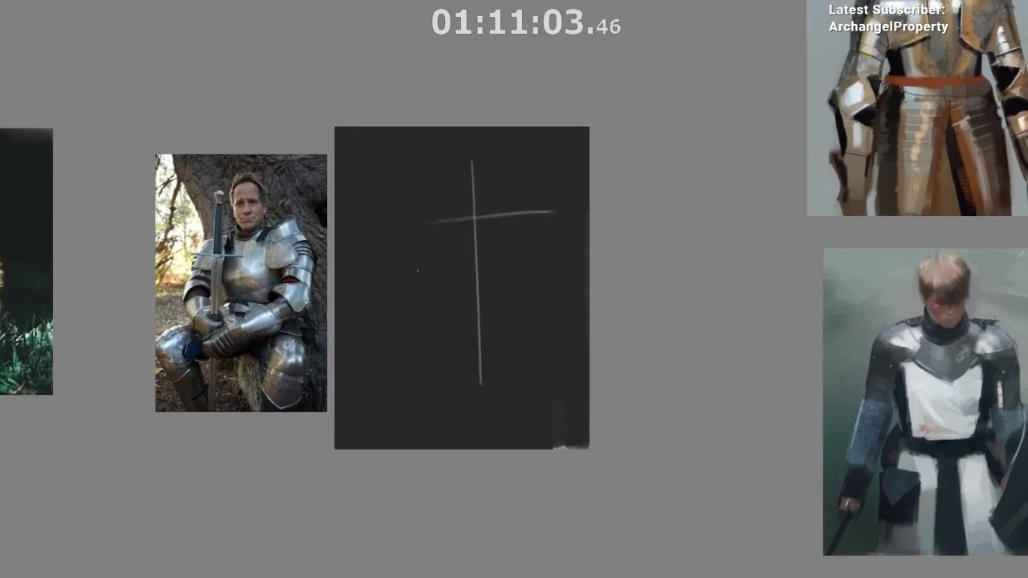
# - Sketch the slanted left side of the torso block below the left end of the shoulder line
pyautogui.moveTo(424, 218); pyautogui.dragTo(403, 352)
pyautogui.hotkey('ctrl', 'z')
pyautogui.moveTo(423, 214)
pyautogui.mouseDown()
pyautogui.moveTo(404, 354)
pyautogui.moveTo(408, 331)
pyautogui.mouseUp()
pyautogui.hotkey('ctrl', 'z')
# - Sketch the right side of the torso block and close it with a horizontal bottom edge
pyautogui.hotkey('ctrl', 'z')
pyautogui.moveTo(566, 191); pyautogui.dragTo(558, 293)
pyautogui.hotkey('ctrl', 'z')
pyautogui.moveTo(567, 204); pyautogui.dragTo(557, 323)
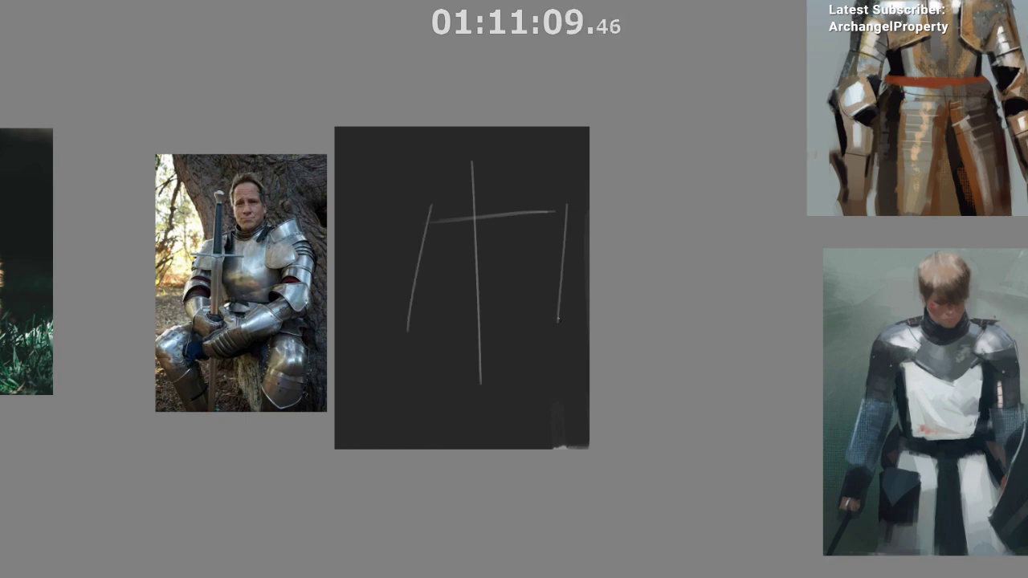
pyautogui.hotkey('ctrl', 'z')
pyautogui.moveTo(563, 210); pyautogui.dragTo(559, 313)
pyautogui.moveTo(552, 209); pyautogui.dragTo(559, 214)
pyautogui.moveTo(549, 257); pyautogui.dragTo(547, 249)
pyautogui.moveTo(559, 271)
pyautogui.mouseDown()
pyautogui.moveTo(551, 345)
pyautogui.moveTo(550, 335)
pyautogui.moveTo(529, 351)
pyautogui.mouseUp()
pyautogui.hotkey('ctrl', 'z')
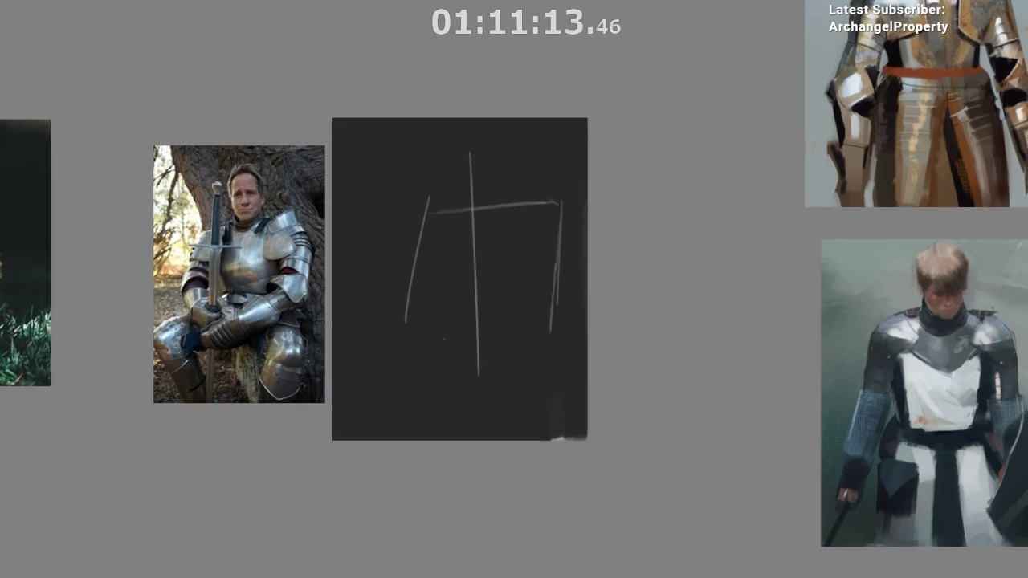
pyautogui.moveTo(404, 325); pyautogui.dragTo(563, 323)
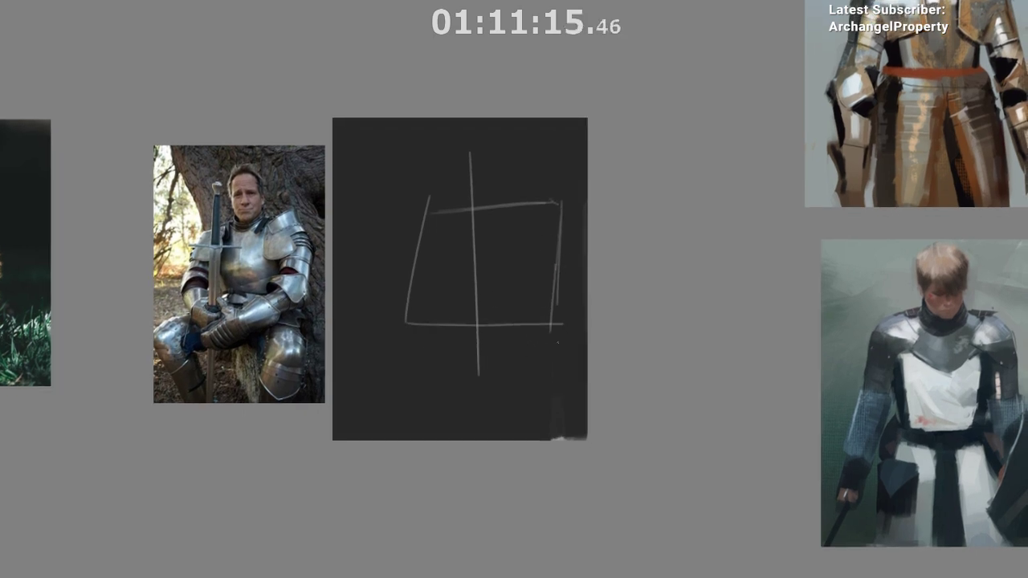
pyautogui.moveTo(476, 370); pyautogui.dragTo(487, 395)
# - Outline the armoured torso in the knight photo with the Lasso to examine its overall shape, and deselect it
pyautogui.press('l')
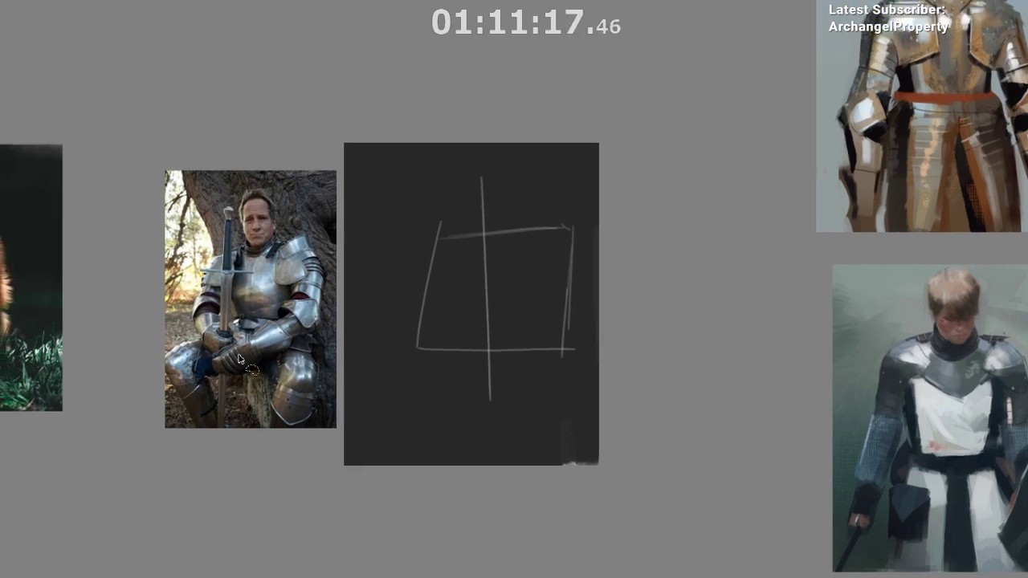
pyautogui.moveTo(200, 337)
pyautogui.mouseDown()
pyautogui.moveTo(327, 330)
pyautogui.moveTo(323, 235)
pyautogui.moveTo(208, 255)
pyautogui.moveTo(201, 352)
pyautogui.mouseUp()
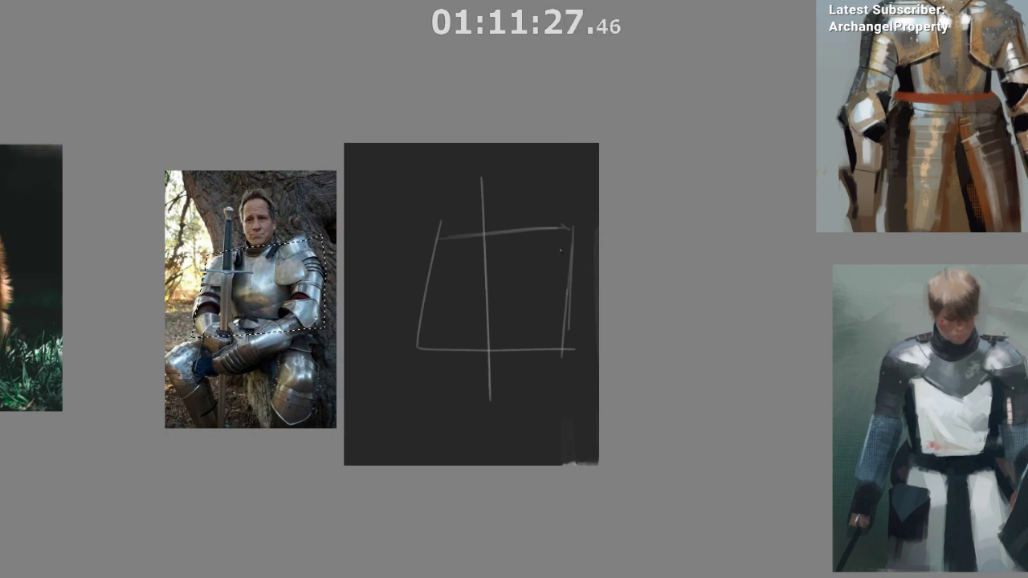
pyautogui.hotkey('ctrl', 'd')
# - Redraw the left side of the torso block slightly farther out, extending the shoulder line to meet it
pyautogui.moveTo(428, 267); pyautogui.dragTo(462, 271)
pyautogui.moveTo(417, 245)
pyautogui.mouseDown()
pyautogui.moveTo(459, 234)
pyautogui.moveTo(441, 243)
pyautogui.moveTo(424, 353)
pyautogui.mouseUp()
pyautogui.hotkey('ctrl', 'z')
pyautogui.hotkey('ctrl', 'z')
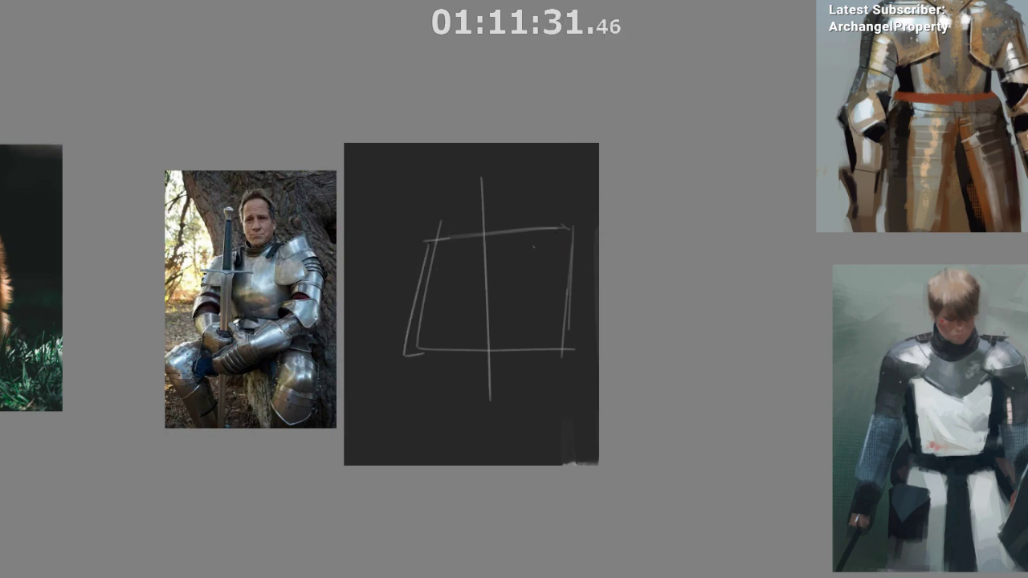
# - Trace the four sides of the torso block in red over the grey construction lines
pyautogui.moveTo(428, 240)
pyautogui.mouseDown()
pyautogui.moveTo(400, 354)
pyautogui.moveTo(583, 340)
pyautogui.mouseUp()
pyautogui.hotkey('ctrl', 'z')
pyautogui.moveTo(400, 354); pyautogui.dragTo(554, 356)
pyautogui.moveTo(572, 236); pyautogui.dragTo(557, 359)
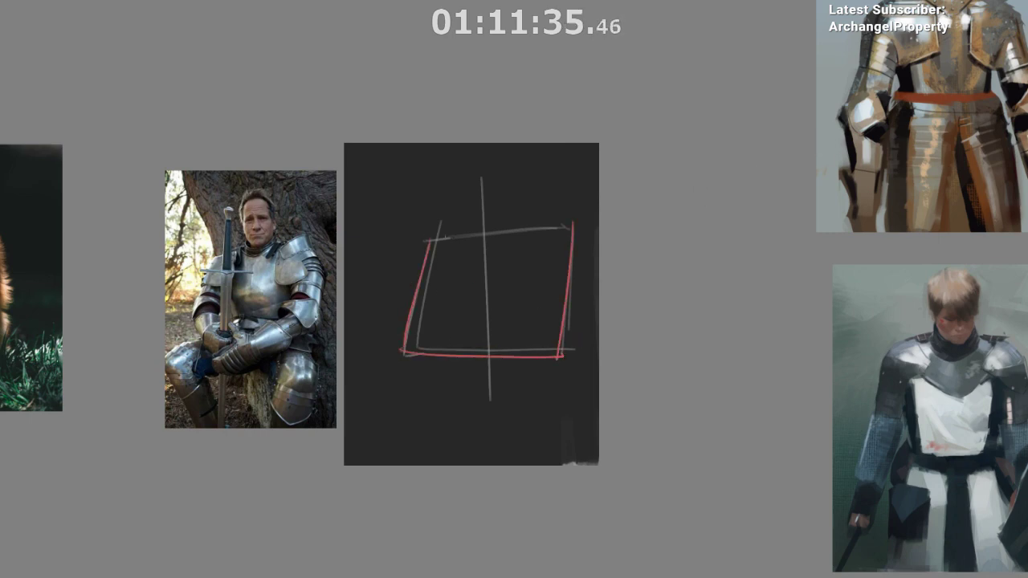
pyautogui.hotkey('ctrl', 'z')
pyautogui.moveTo(445, 238)
pyautogui.mouseDown()
pyautogui.moveTo(583, 222)
pyautogui.moveTo(574, 225)
pyautogui.mouseUp()
pyautogui.moveTo(555, 324); pyautogui.dragTo(574, 391)
pyautogui.moveTo(564, 438); pyautogui.dragTo(564, 366)
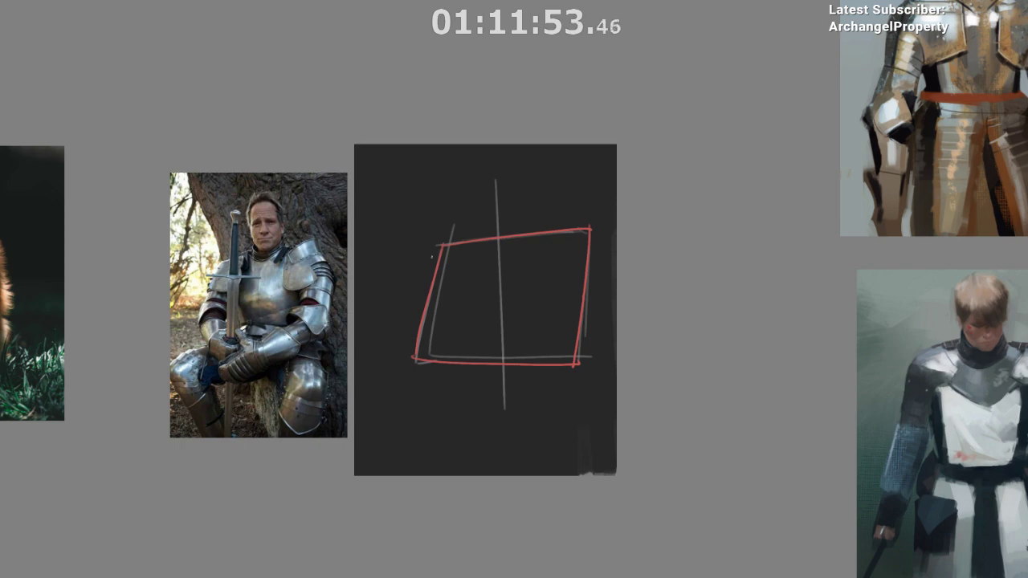
# - Sketch the two shoulder plates in red as simple boxes inside the upper corners of the torso block
pyautogui.hotkey('ctrl', 'z')
pyautogui.moveTo(483, 233); pyautogui.dragTo(472, 311)
pyautogui.moveTo(540, 229); pyautogui.dragTo(529, 296)
pyautogui.hotkey('ctrl', 'z')
pyautogui.moveTo(537, 237)
pyautogui.mouseDown()
pyautogui.moveTo(532, 281)
pyautogui.moveTo(535, 238)
pyautogui.moveTo(575, 221)
pyautogui.mouseUp()
pyautogui.moveTo(583, 215); pyautogui.dragTo(598, 246)
pyautogui.moveTo(582, 281); pyautogui.dragTo(592, 274)
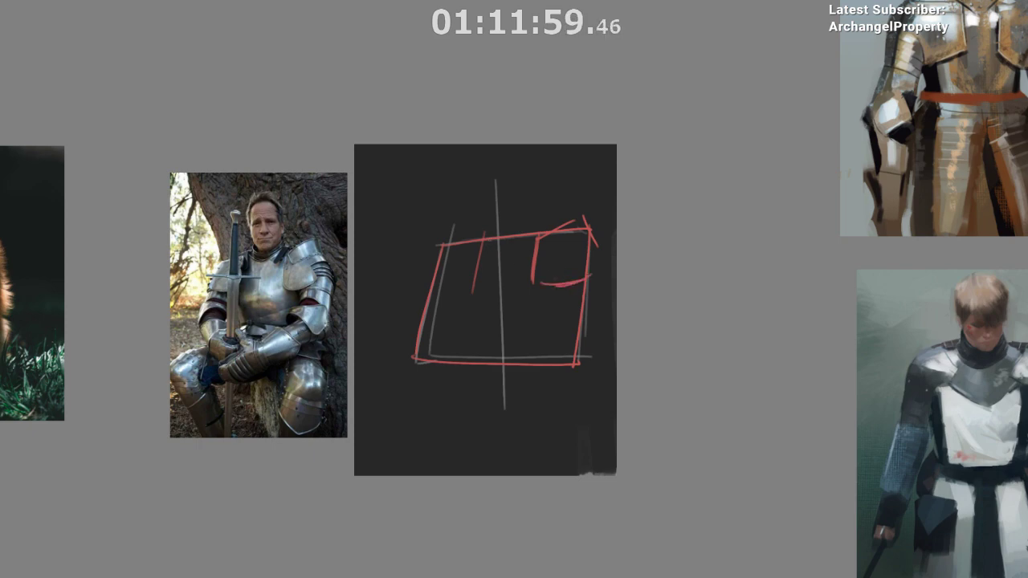
pyautogui.moveTo(444, 240); pyautogui.dragTo(422, 293)
pyautogui.moveTo(427, 297); pyautogui.dragTo(461, 294)
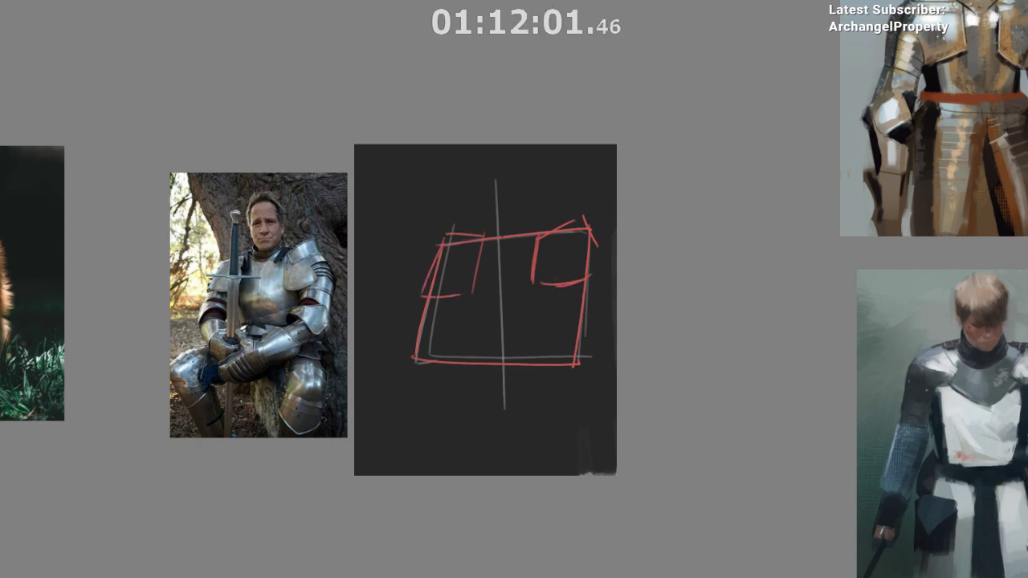
pyautogui.hotkey('ctrl', 'z')
# - Add angled collar strokes and a round-topped red box for the head above the shoulder line
pyautogui.moveTo(514, 252); pyautogui.dragTo(539, 234)
pyautogui.moveTo(486, 171); pyautogui.dragTo(488, 218)
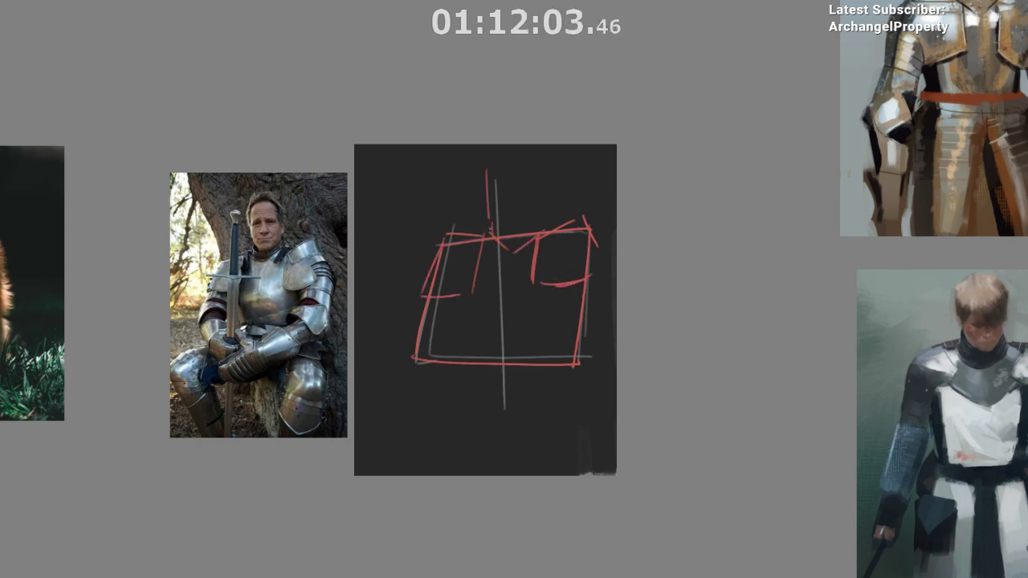
pyautogui.hotkey('ctrl', 'z')
pyautogui.moveTo(485, 170); pyautogui.dragTo(525, 157)
pyautogui.moveTo(537, 162); pyautogui.dragTo(538, 211)
pyautogui.moveTo(547, 370); pyautogui.dragTo(537, 317)
# - Sketch the right arm's edges and elbow line in red, plus diagonal and vertical lines for the left arm's inner edge
pyautogui.moveTo(454, 254); pyautogui.dragTo(475, 317)
pyautogui.hotkey('ctrl', 'z')
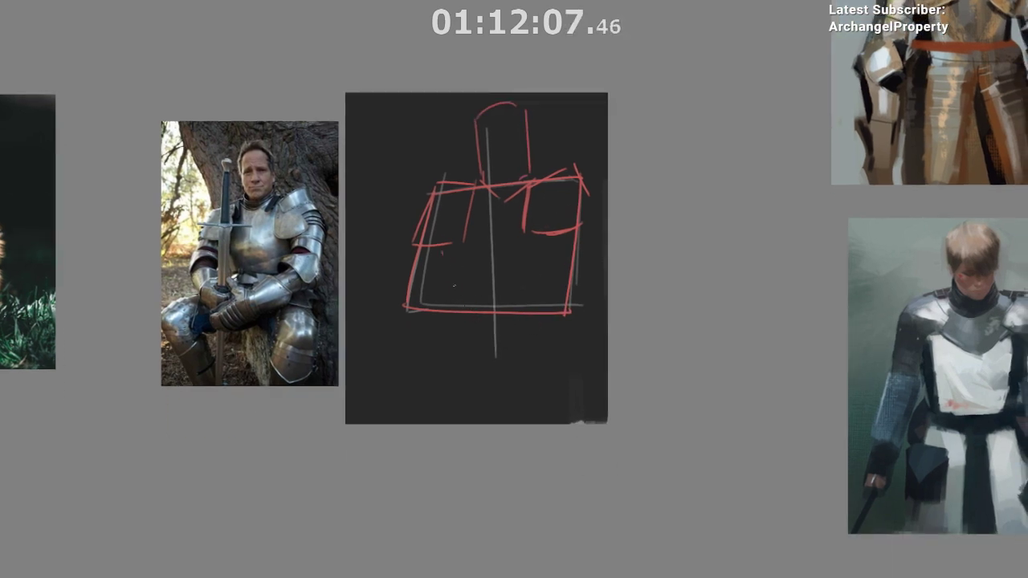
pyautogui.moveTo(440, 247); pyautogui.dragTo(476, 336)
pyautogui.moveTo(556, 233); pyautogui.dragTo(560, 284)
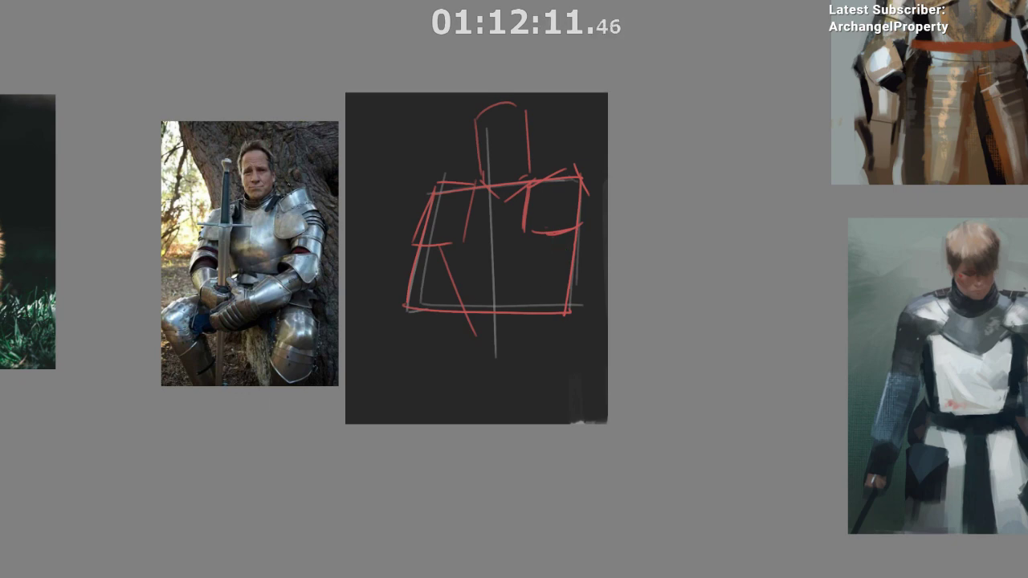
pyautogui.moveTo(548, 163); pyautogui.dragTo(553, 283)
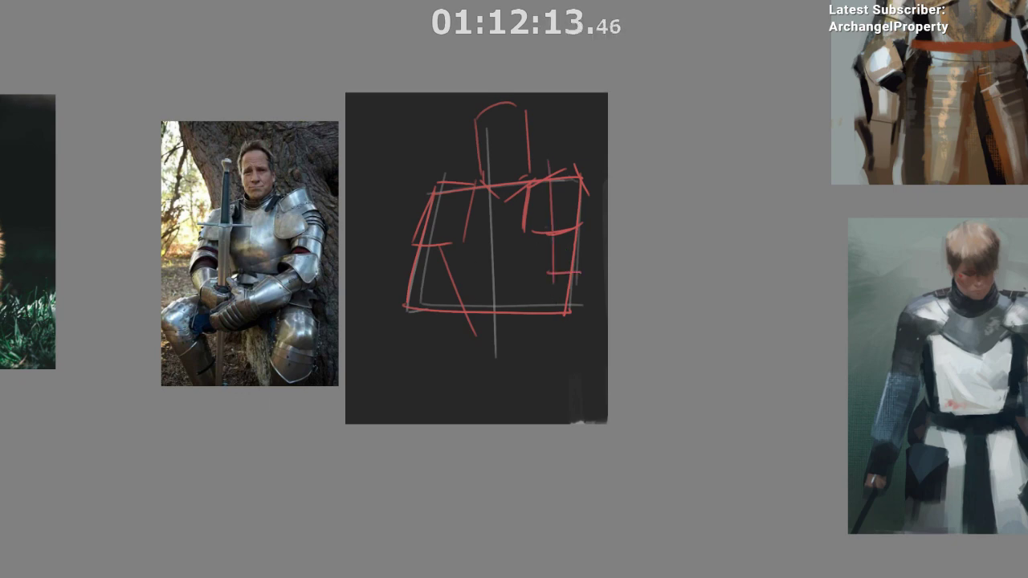
pyautogui.moveTo(602, 202); pyautogui.dragTo(591, 299)
pyautogui.moveTo(454, 185); pyautogui.dragTo(449, 287)
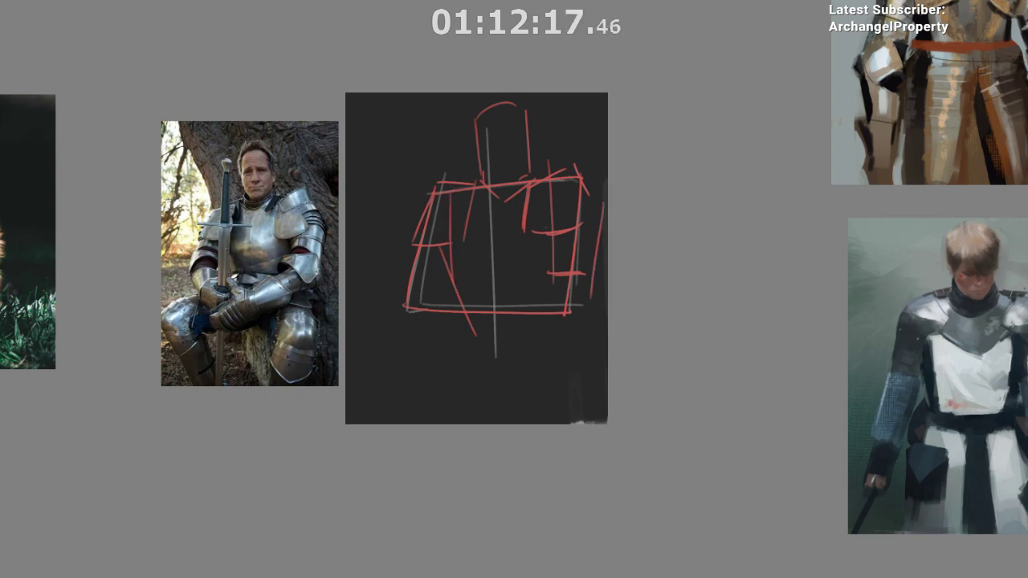
# - Sketch the slanted sides of the left forearm in red and add horizontal bands at the elbow
pyautogui.moveTo(453, 247); pyautogui.dragTo(429, 331)
pyautogui.moveTo(416, 239)
pyautogui.mouseDown()
pyautogui.moveTo(397, 307)
pyautogui.moveTo(427, 313)
pyautogui.mouseUp()
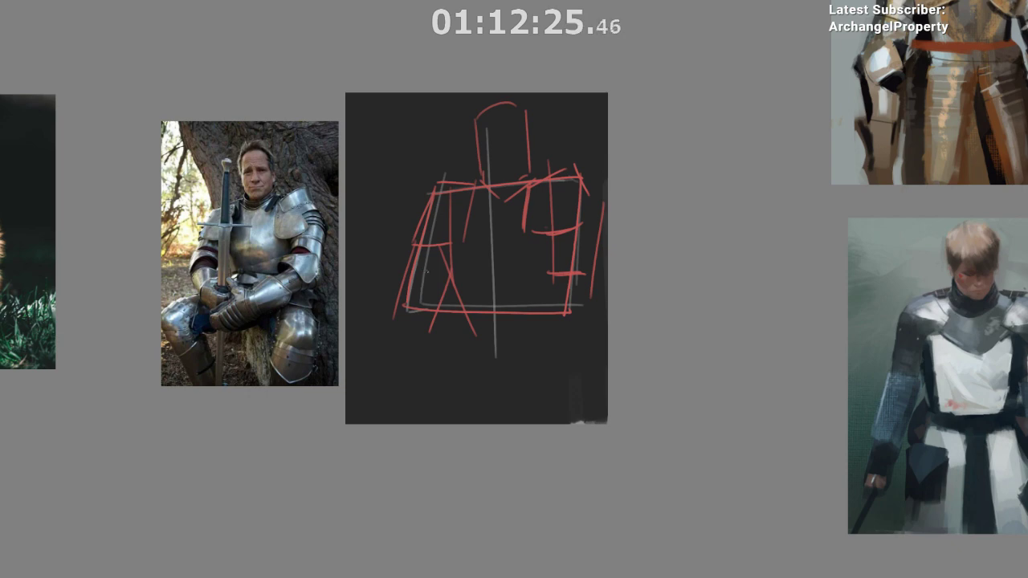
pyautogui.moveTo(411, 269); pyautogui.dragTo(450, 267)
pyautogui.hotkey('ctrl', 'z')
pyautogui.moveTo(400, 279); pyautogui.dragTo(452, 278)
pyautogui.moveTo(449, 277); pyautogui.dragTo(450, 302)
# - Draw the sword's two long vertical edges in red across the left part of the torso
pyautogui.moveTo(451, 116); pyautogui.dragTo(453, 236)
pyautogui.hotkey('ctrl', 'z')
pyautogui.moveTo(450, 111); pyautogui.dragTo(452, 273)
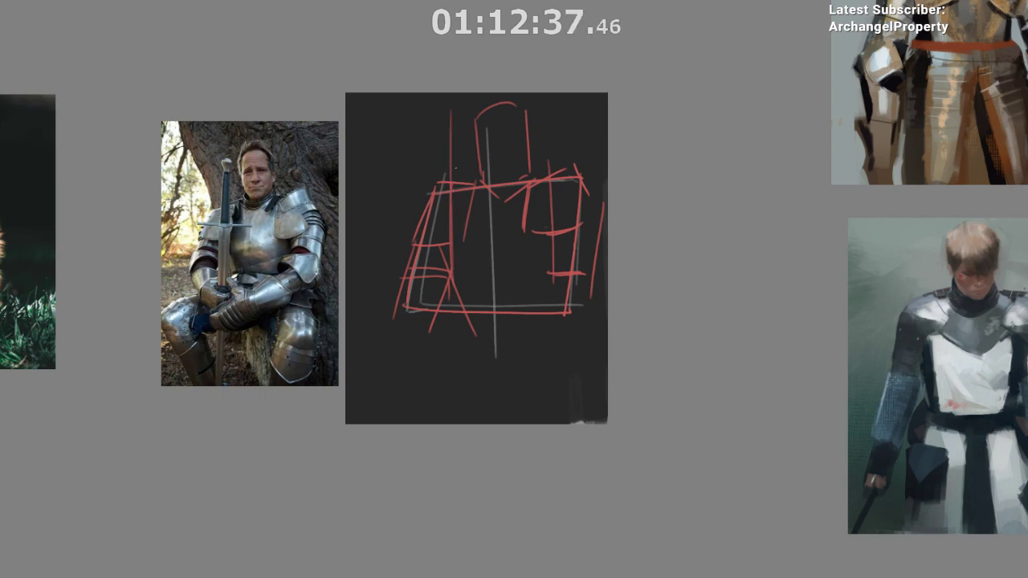
pyautogui.moveTo(459, 129)
pyautogui.mouseDown()
pyautogui.moveTo(467, 210)
pyautogui.moveTo(463, 203)
pyautogui.mouseUp()
pyautogui.hotkey('ctrl', 'z')
pyautogui.moveTo(466, 241)
pyautogui.mouseDown()
pyautogui.moveTo(467, 344)
pyautogui.moveTo(491, 393)
pyautogui.moveTo(496, 378)
pyautogui.mouseUp()
pyautogui.moveTo(564, 294); pyautogui.dragTo(431, 398)
pyautogui.hotkey('ctrl', 'z')
pyautogui.moveTo(536, 308)
pyautogui.mouseDown()
pyautogui.moveTo(425, 373)
pyautogui.moveTo(458, 402)
pyautogui.mouseUp()
pyautogui.hotkey('ctrl', 'z')
pyautogui.hotkey('ctrl', 'z')
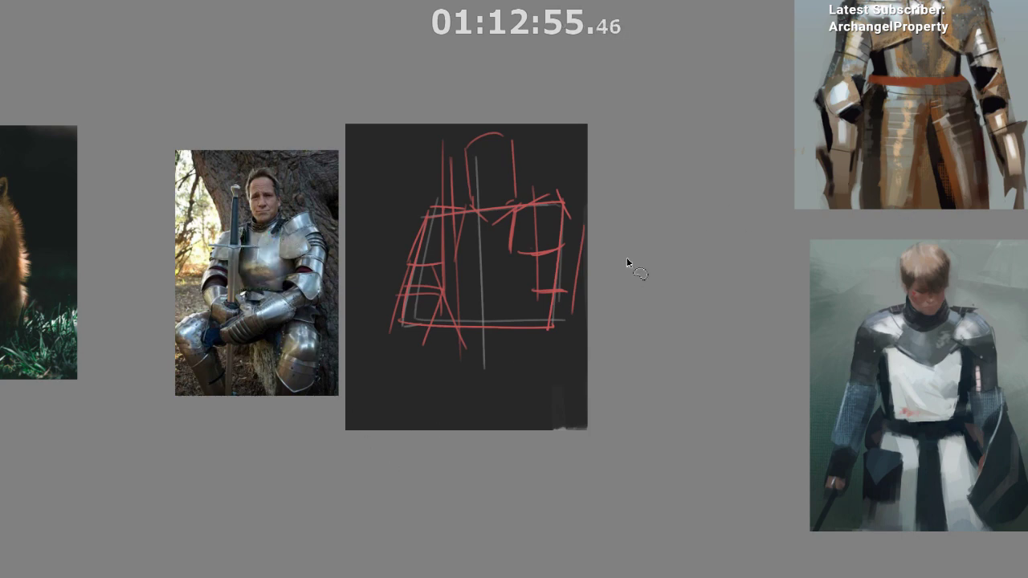
# - Sketch the vertical sides of the chest plate in purple within the torso block
pyautogui.moveTo(513, 231); pyautogui.dragTo(514, 333)
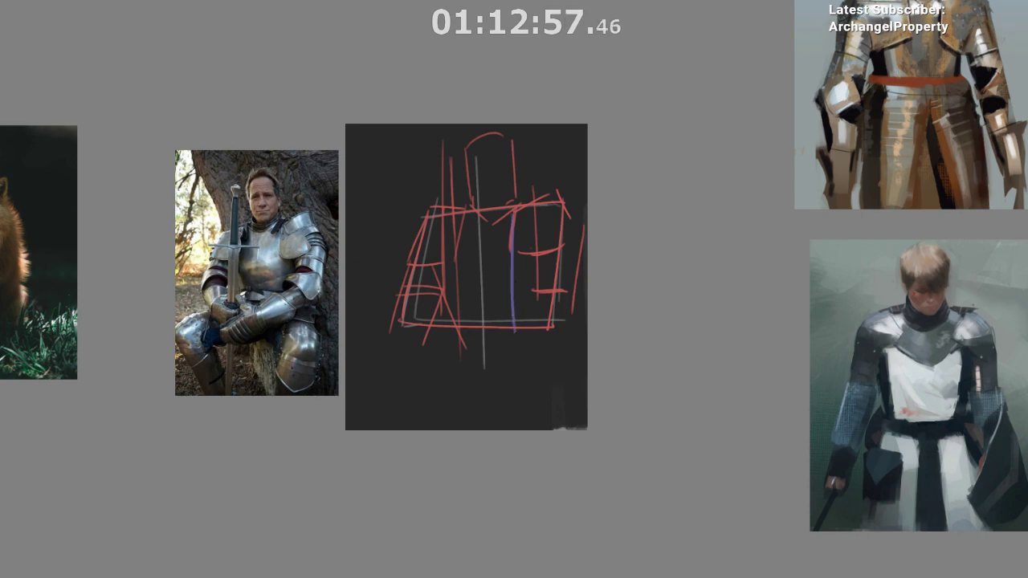
pyautogui.hotkey('ctrl', 'z')
pyautogui.moveTo(512, 225); pyautogui.dragTo(513, 329)
pyautogui.moveTo(458, 214)
pyautogui.mouseDown()
pyautogui.moveTo(459, 326)
pyautogui.moveTo(511, 324)
pyautogui.mouseUp()
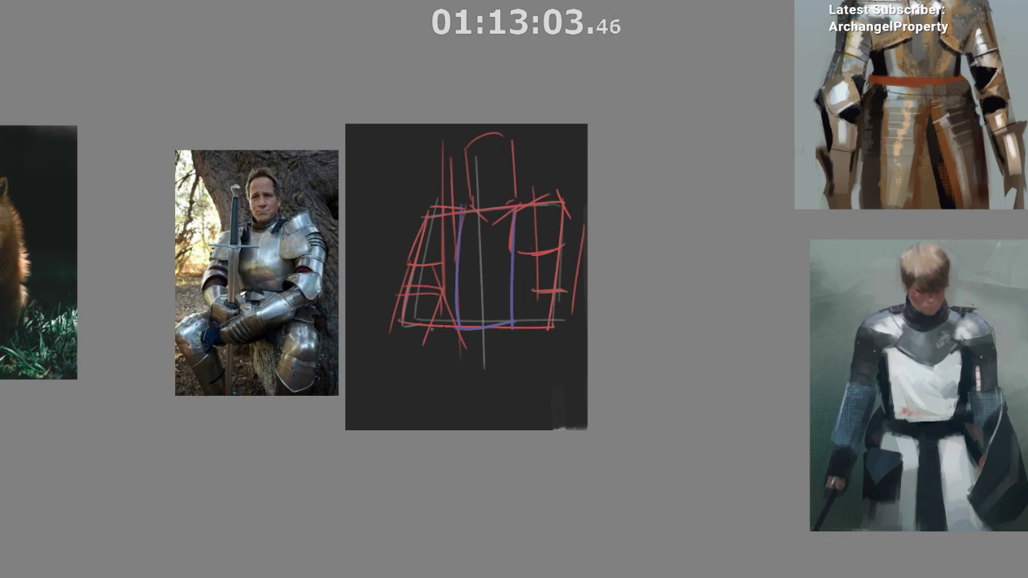
pyautogui.hotkey('ctrl', 'z')
pyautogui.hotkey('ctrl', 'z')
pyautogui.moveTo(453, 216); pyautogui.dragTo(449, 326)
pyautogui.hotkey('ctrl', 'z')
pyautogui.hotkey('ctrl', 'z')
pyautogui.moveTo(453, 211); pyautogui.dragTo(455, 327)
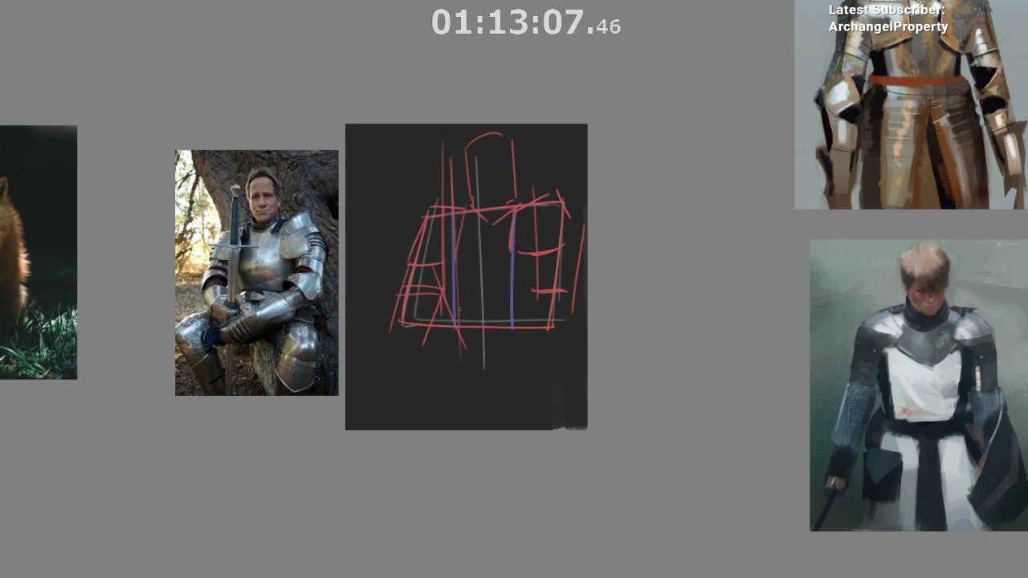
pyautogui.hotkey('ctrl', 'z')
# - Strengthen the chest plate's purple sides and add its waist line and short neckline strokes
pyautogui.moveTo(453, 244); pyautogui.dragTo(456, 325)
pyautogui.moveTo(454, 267); pyautogui.dragTo(454, 321)
pyautogui.moveTo(514, 241); pyautogui.dragTo(517, 328)
pyautogui.moveTo(460, 324)
pyautogui.mouseDown()
pyautogui.moveTo(538, 330)
pyautogui.moveTo(508, 344)
pyautogui.moveTo(547, 339)
pyautogui.mouseUp()
pyautogui.hotkey('ctrl', 'z')
pyautogui.moveTo(565, 443); pyautogui.dragTo(551, 472)
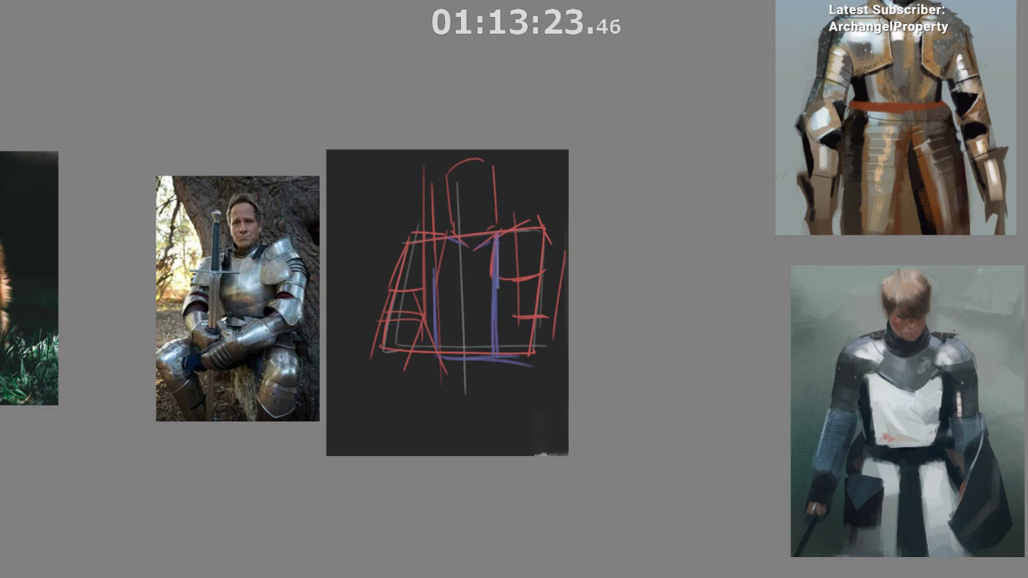
# - Outline the right shoulder plate in purple as a tilted four-sided shape joined to the chest plate
pyautogui.moveTo(497, 287); pyautogui.dragTo(570, 265)
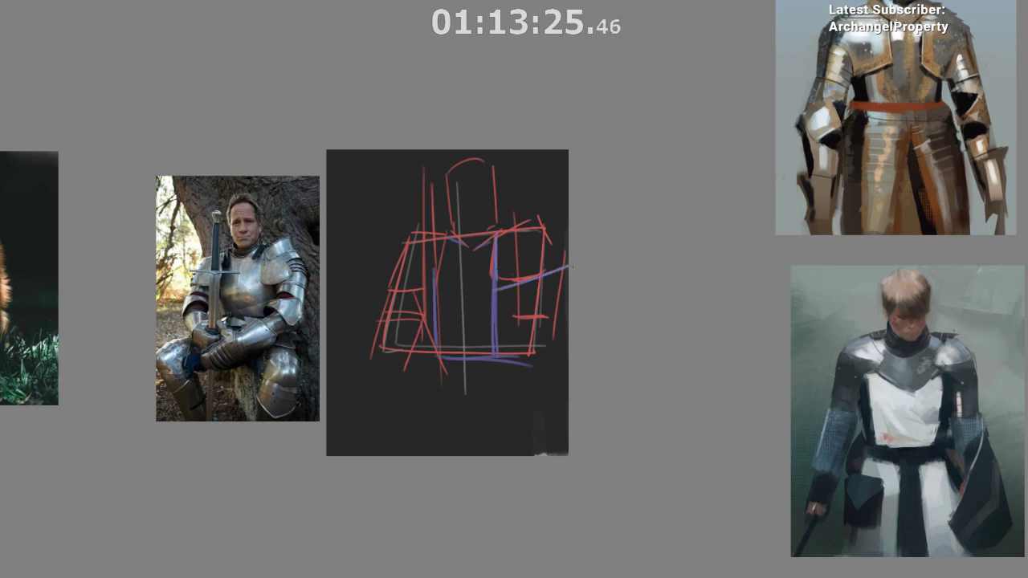
pyautogui.moveTo(540, 216); pyautogui.dragTo(568, 262)
pyautogui.moveTo(495, 232); pyautogui.dragTo(542, 212)
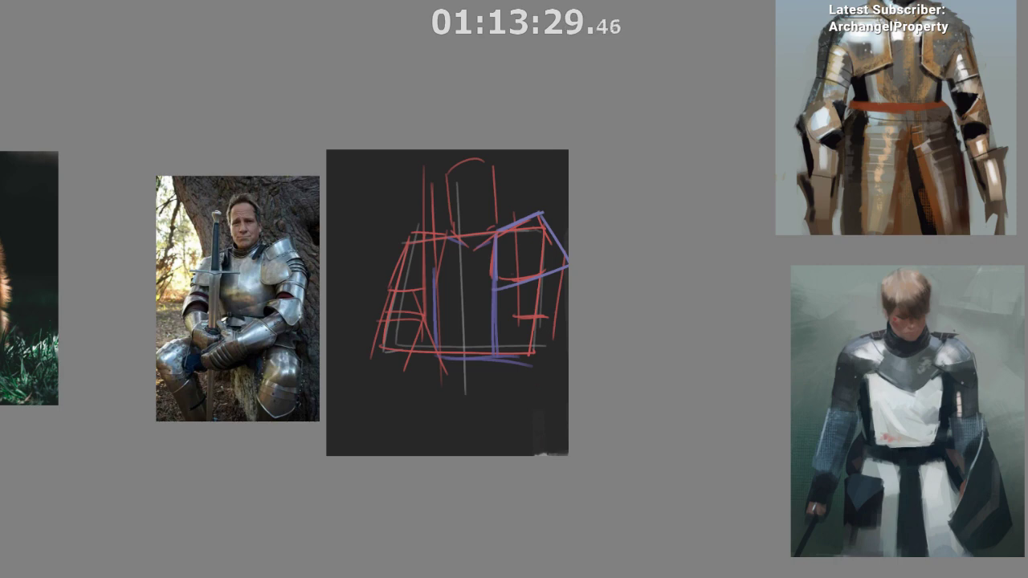
pyautogui.hotkey('ctrl', 'z')
pyautogui.moveTo(498, 235); pyautogui.dragTo(540, 215)
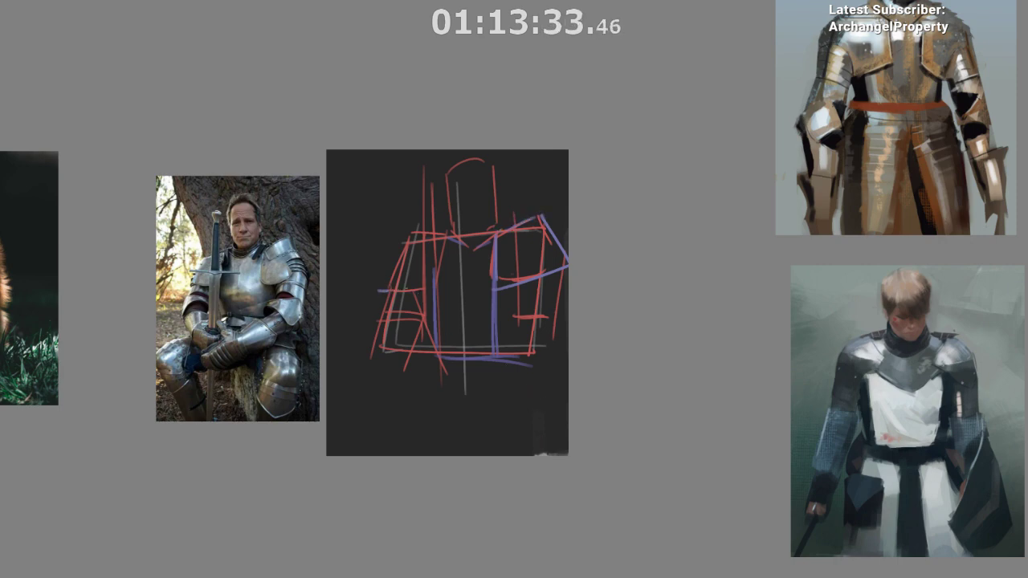
# - Try to outline the left shoulder plate in purple from the shoulder down to the upper arm
pyautogui.moveTo(383, 287)
pyautogui.mouseDown()
pyautogui.moveTo(429, 284)
pyautogui.moveTo(411, 230)
pyautogui.mouseUp()
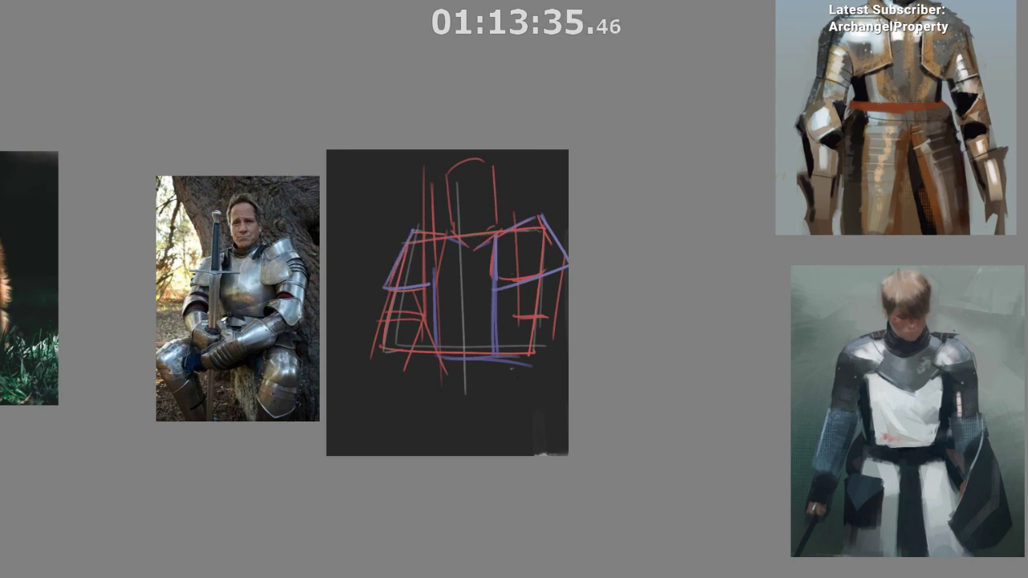
pyautogui.moveTo(522, 279); pyautogui.dragTo(516, 233)
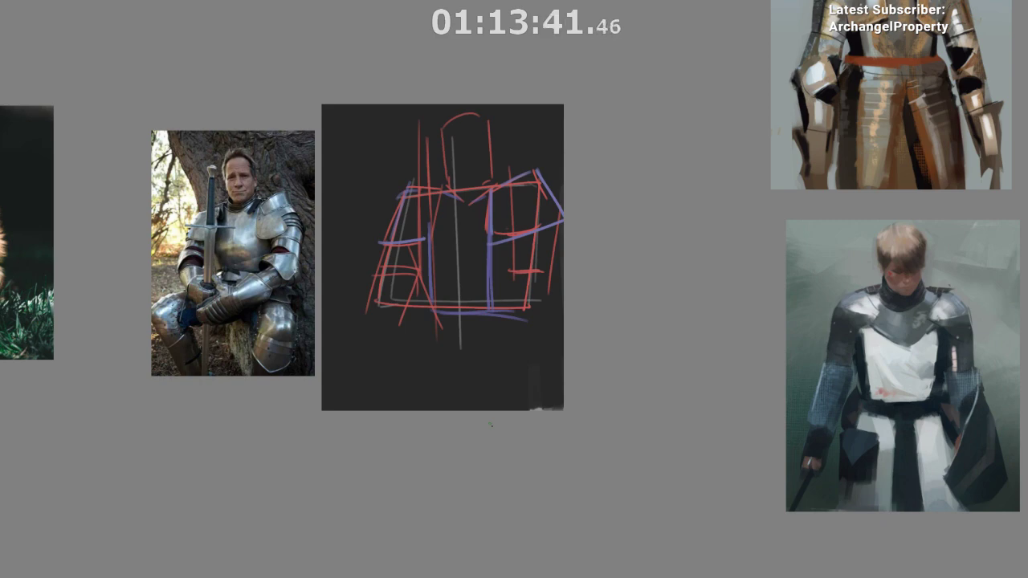
pyautogui.hotkey('ctrl', 'z')
pyautogui.hotkey('ctrl', 'z')
pyautogui.hotkey('ctrl', 'z')
# - Add a parallel inner edge and a short cross stroke to the purple right shoulder plate
pyautogui.moveTo(534, 175); pyautogui.dragTo(555, 223)
pyautogui.hotkey('ctrl', 'z')
pyautogui.moveTo(532, 179); pyautogui.dragTo(562, 233)
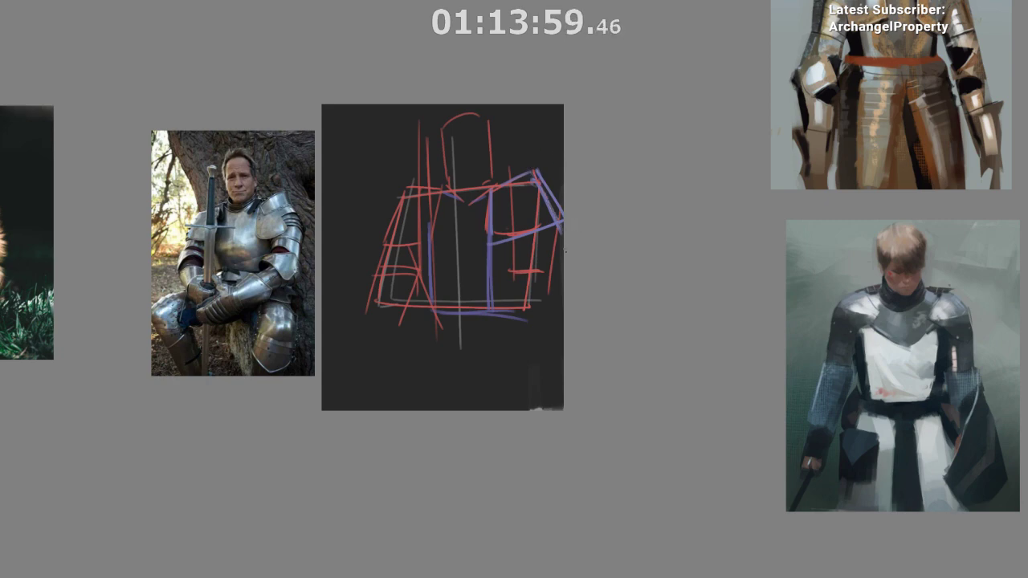
pyautogui.moveTo(513, 203); pyautogui.dragTo(537, 190)
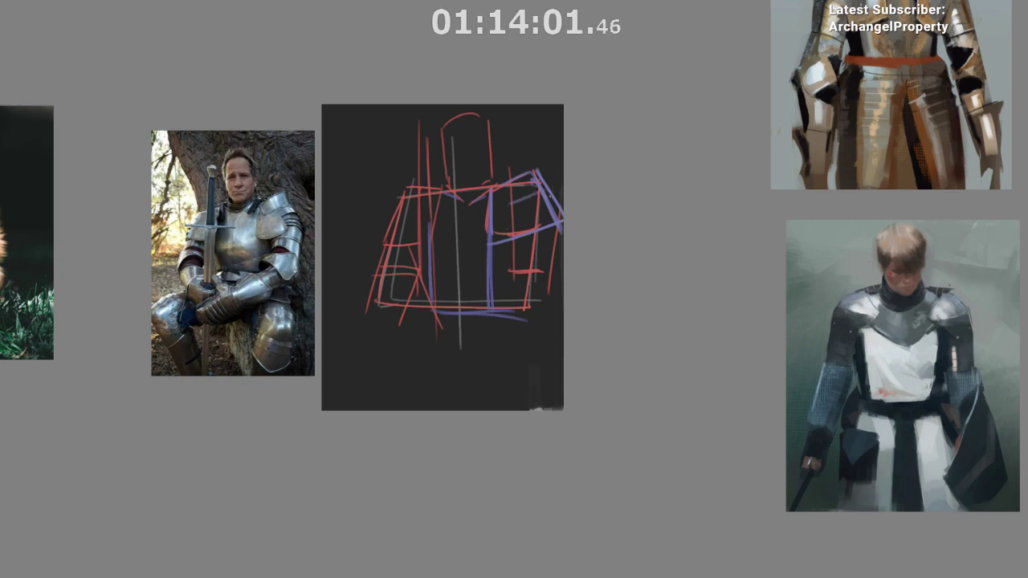
# - Delete the whole knight construction sketch from the dark canvas
pyautogui.press('Delete')
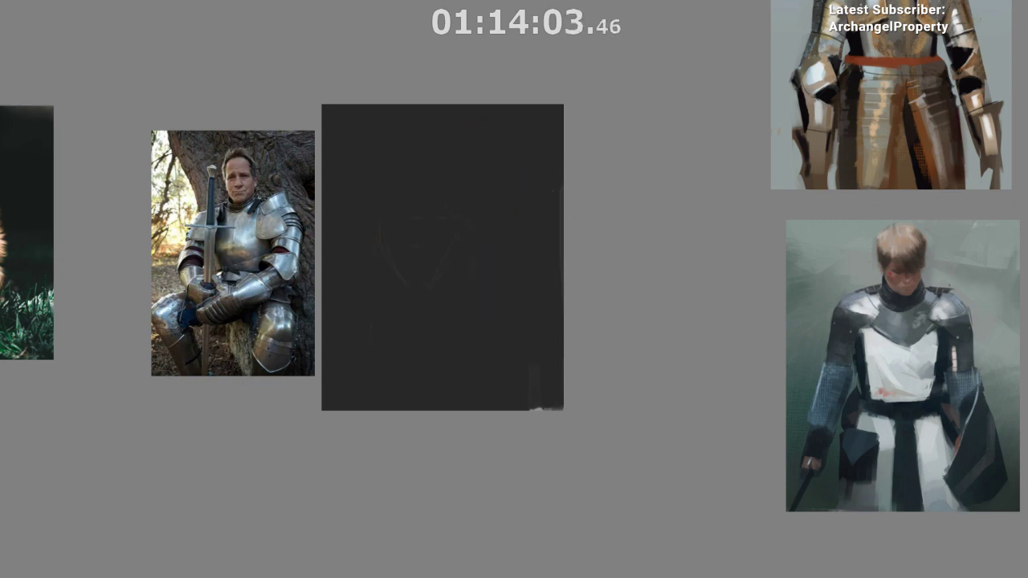
pyautogui.moveTo(475, 221)
pyautogui.mouseDown()
pyautogui.moveTo(481, 154)
pyautogui.moveTo(478, 210)
pyautogui.mouseUp()
pyautogui.scroll(-6, 477, 210)
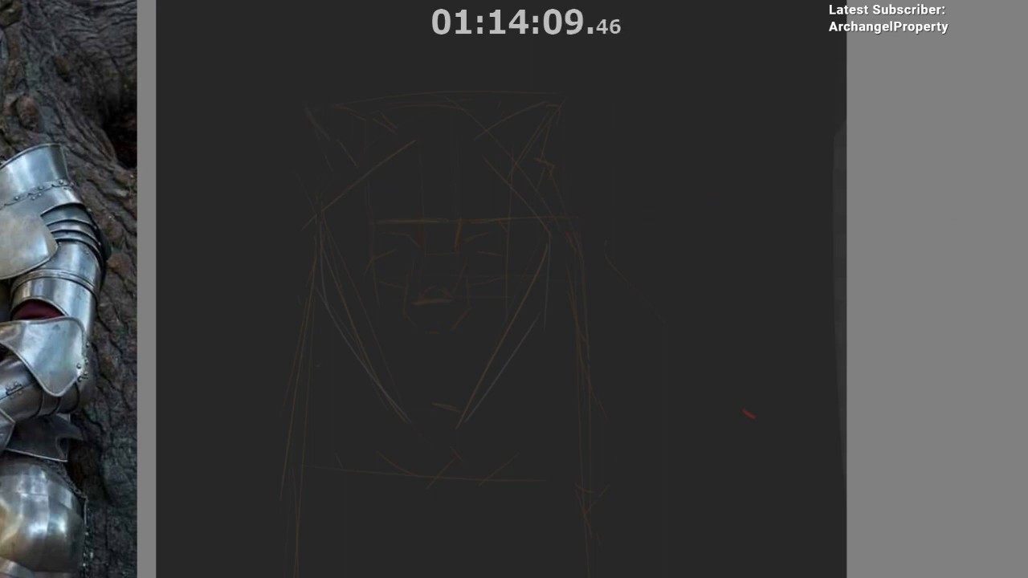
pyautogui.scroll(-2, 505, 273)
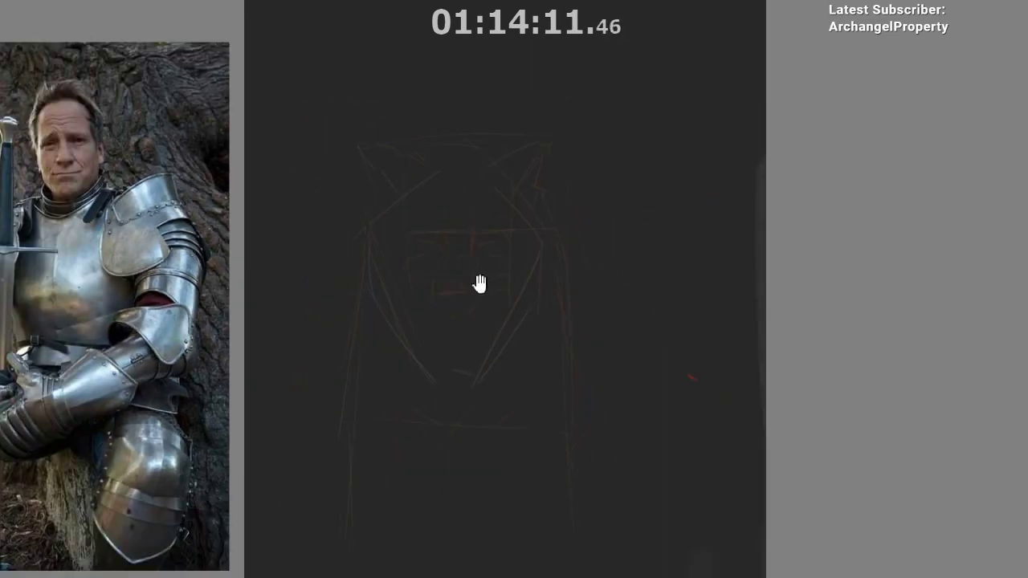
# - Draw a purple rectangle around the facial features of the faint underlying sketch
pyautogui.moveTo(404, 161); pyautogui.dragTo(416, 284)
pyautogui.hotkey('ctrl', 'z')
pyautogui.moveTo(401, 155); pyautogui.dragTo(409, 316)
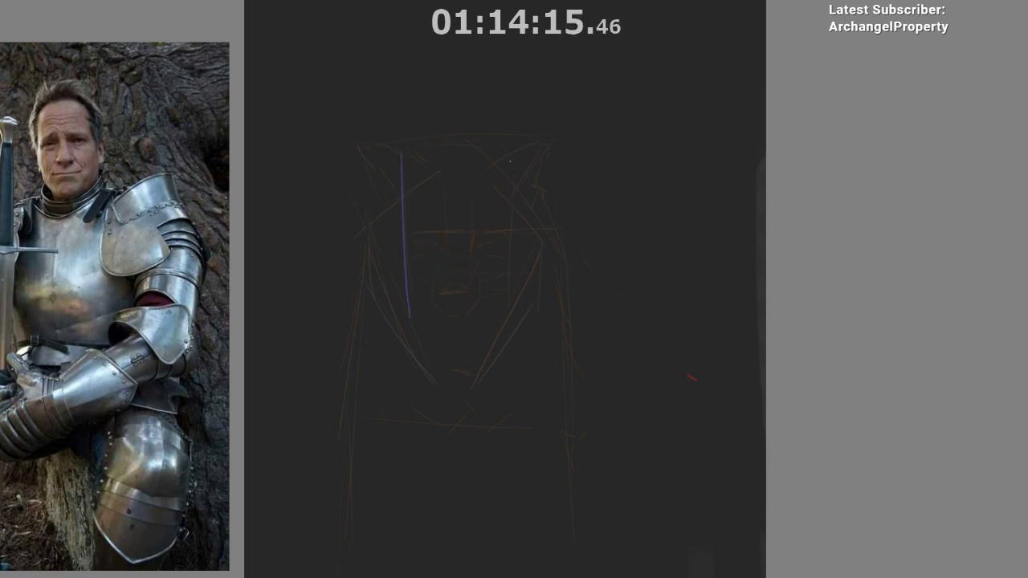
pyautogui.moveTo(510, 165); pyautogui.dragTo(511, 297)
pyautogui.moveTo(404, 292)
pyautogui.mouseDown()
pyautogui.moveTo(541, 287)
pyautogui.moveTo(517, 289)
pyautogui.mouseUp()
pyautogui.hotkey('ctrl', 'z')
pyautogui.moveTo(410, 154)
pyautogui.mouseDown()
pyautogui.moveTo(527, 148)
pyautogui.moveTo(511, 149)
pyautogui.mouseUp()
pyautogui.hotkey('ctrl', 'z')
# - Draw a larger purple block around the head, with its sides running down past the shoulders
pyautogui.moveTo(363, 156)
pyautogui.mouseDown()
pyautogui.moveTo(369, 276)
pyautogui.moveTo(536, 129)
pyautogui.moveTo(550, 232)
pyautogui.mouseUp()
pyautogui.hotkey('ctrl', 'z')
pyautogui.hotkey('ctrl', 'z')
pyautogui.hotkey('ctrl', 'z')
pyautogui.moveTo(551, 140); pyautogui.dragTo(551, 500)
pyautogui.moveTo(367, 233); pyautogui.dragTo(352, 569)
# - Draw a horizontal purple guide line below the chin, crossing both long side lines
pyautogui.scroll(-1, 482, 509)
pyautogui.moveTo(488, 496); pyautogui.dragTo(489, 431)
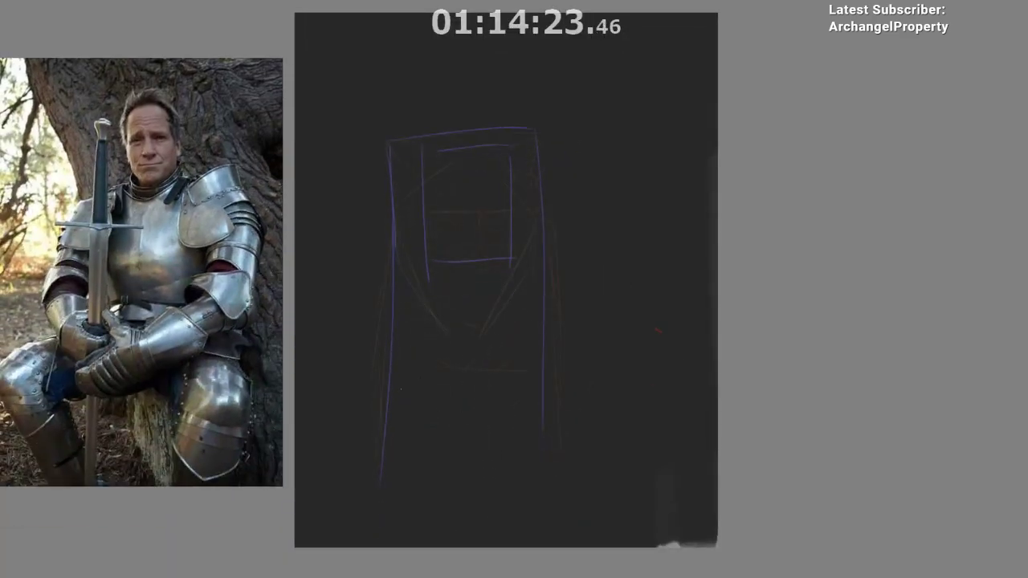
pyautogui.moveTo(372, 369)
pyautogui.mouseDown()
pyautogui.moveTo(589, 377)
pyautogui.moveTo(579, 371)
pyautogui.mouseUp()
pyautogui.hotkey('ctrl', 'z')
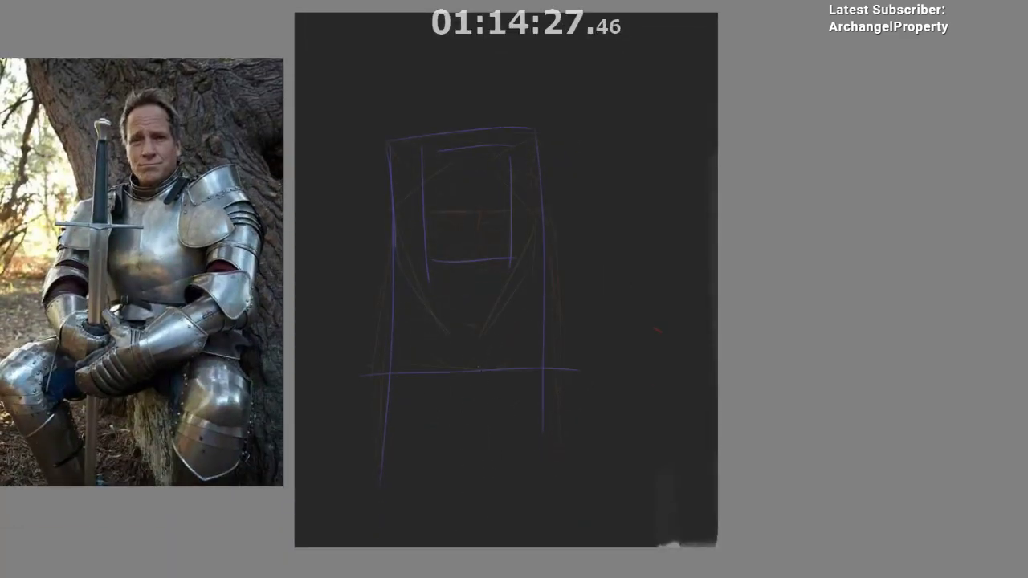
# - Draw a purple vertical centre line, a sloping shoulder line and outer arm lines over the faint figure sketch
pyautogui.scroll(-2, 485, 429)
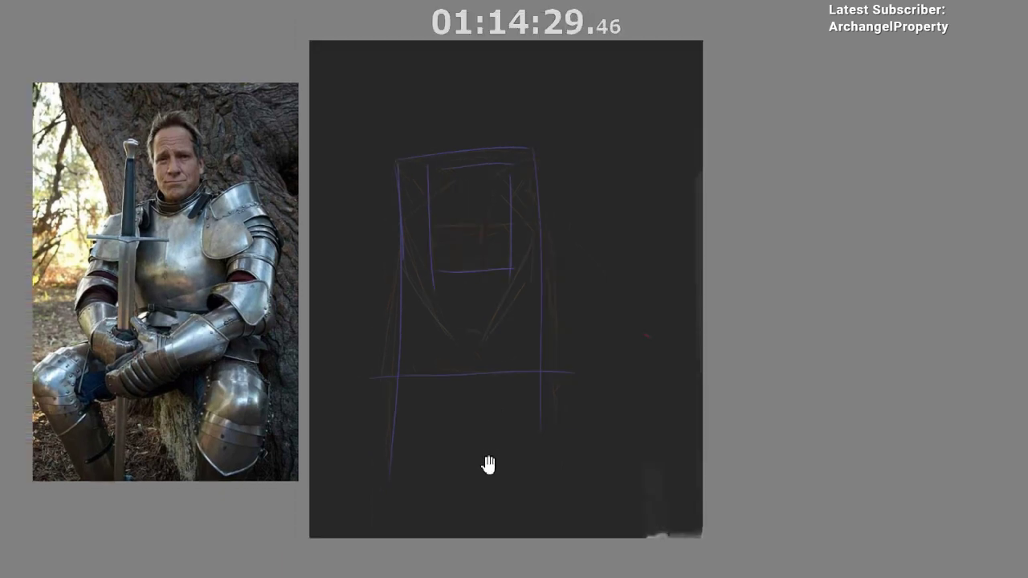
pyautogui.moveTo(481, 471); pyautogui.dragTo(522, 456)
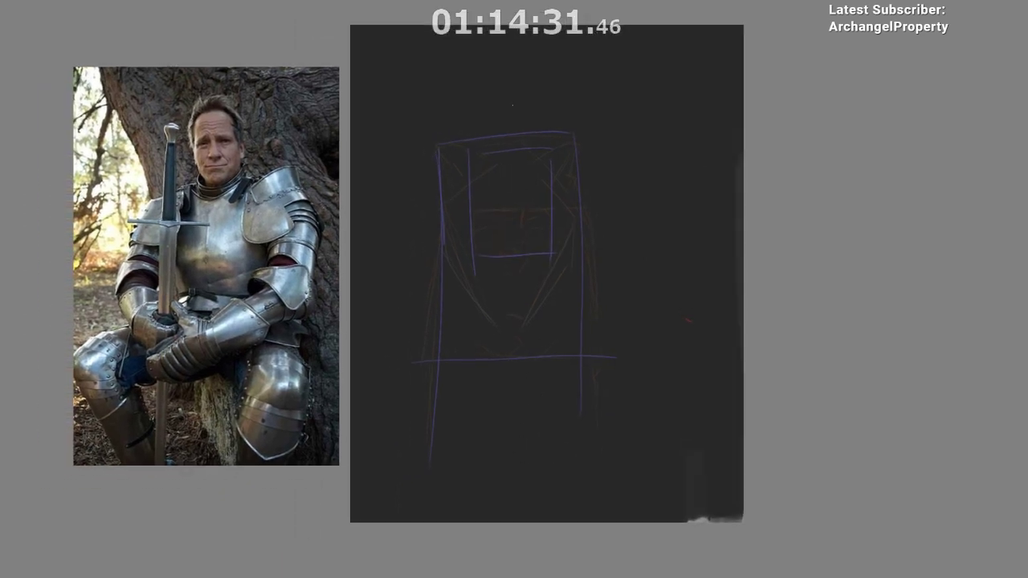
pyautogui.moveTo(514, 101); pyautogui.dragTo(488, 518)
pyautogui.moveTo(359, 265)
pyautogui.mouseDown()
pyautogui.moveTo(654, 238)
pyautogui.moveTo(639, 373)
pyautogui.mouseUp()
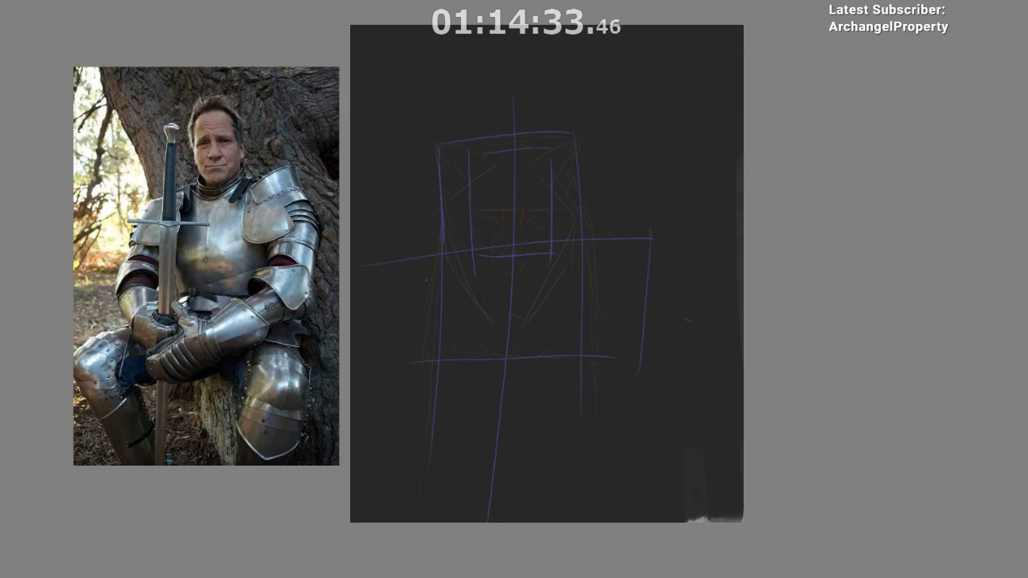
pyautogui.moveTo(410, 257); pyautogui.dragTo(405, 462)
# - Undo all the purple block-in strokes and the deletion of the knight construction sketch
pyautogui.hotkey('ctrl', 'z')
pyautogui.hotkey('ctrl', 'z')
pyautogui.hotkey('ctrl', 'z')
pyautogui.hotkey('ctrl', 'z')
pyautogui.hotkey('ctrl', 'z')
pyautogui.hotkey('ctrl', 'z')
pyautogui.hotkey('ctrl', 'z')
pyautogui.hotkey('ctrl', 'z')
pyautogui.hotkey('ctrl', 'z')
pyautogui.hotkey('ctrl', 'z')
pyautogui.hotkey('ctrl', 'z')
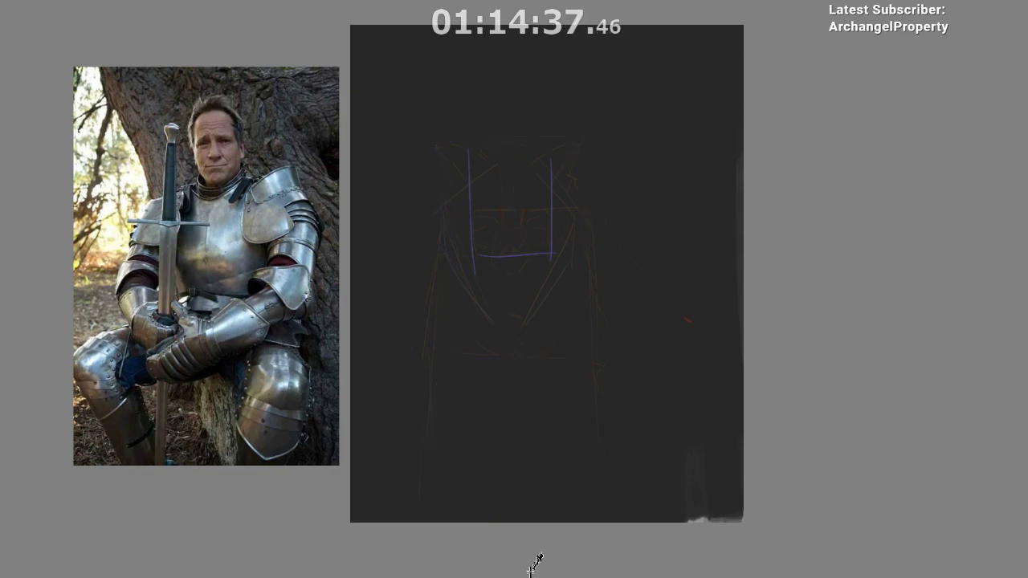
pyautogui.hotkey('ctrl', 'z')
pyautogui.hotkey('ctrl', 'z')
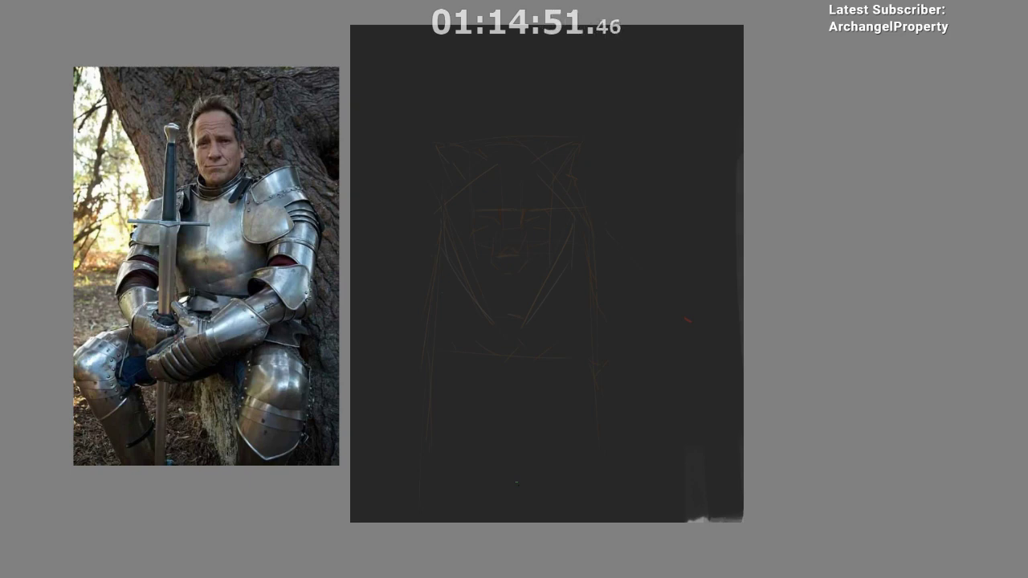
pyautogui.hotkey('ctrl', 'z')
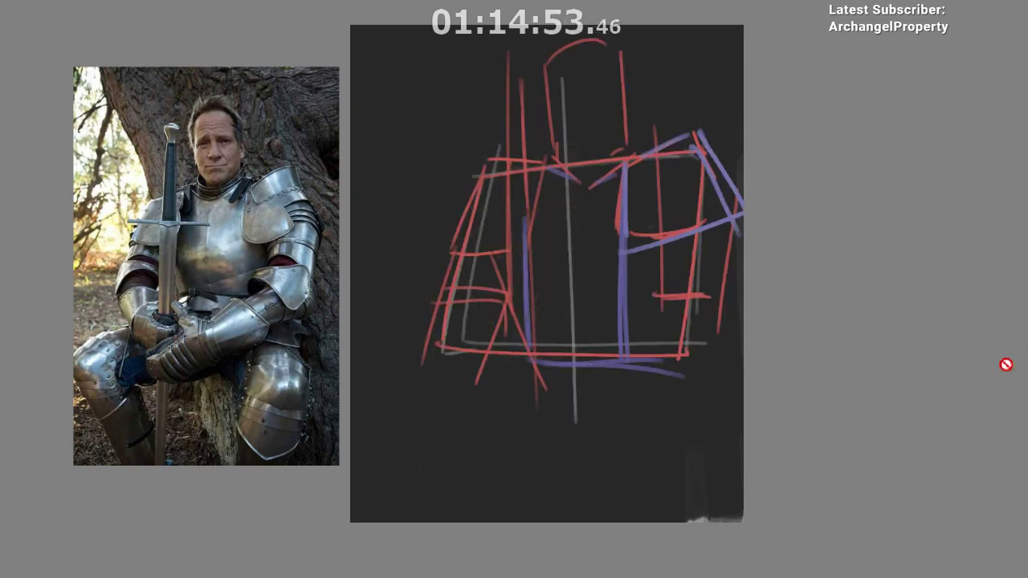
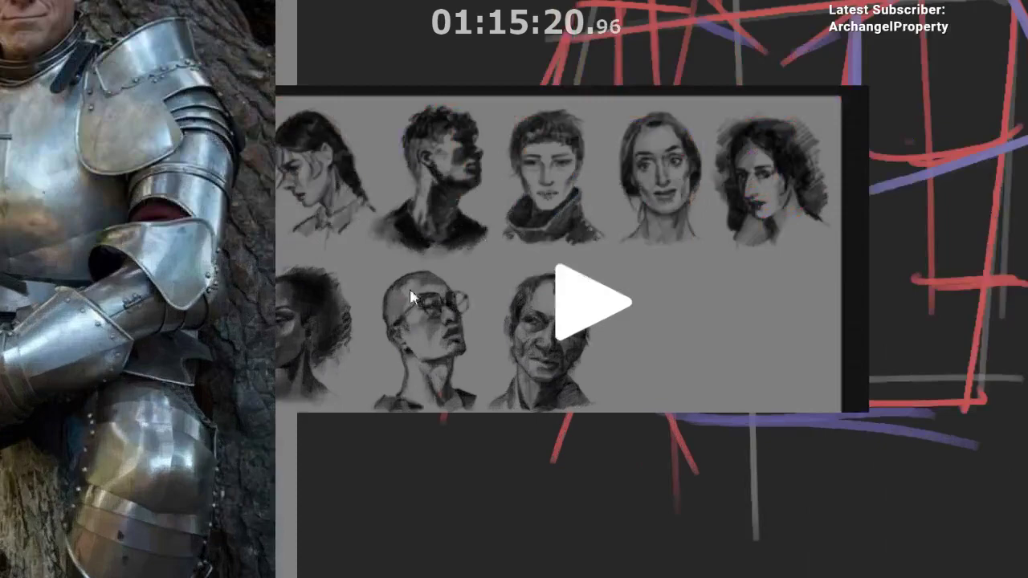
# - Transform the pasted sheet of portrait studies and reposition it over the middle of the knight construction sketch
pyautogui.hotkey('ctrl', 't')
pyautogui.moveTo(456, 247); pyautogui.dragTo(511, 342)
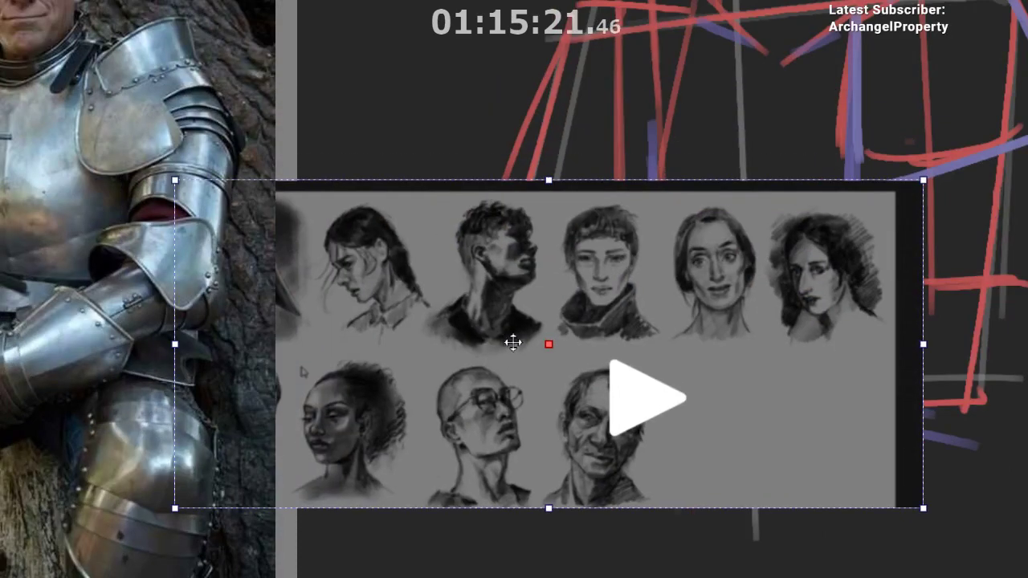
pyautogui.scroll(1, 415, 375)
pyautogui.scroll(-2, 386, 374)
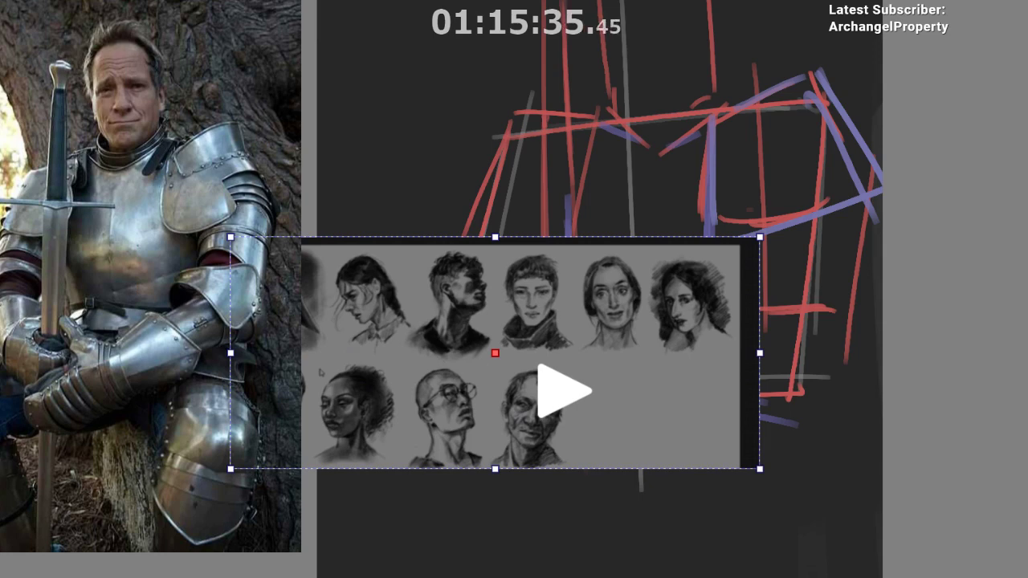
pyautogui.moveTo(384, 323)
pyautogui.mouseDown()
pyautogui.moveTo(421, 312)
pyautogui.moveTo(432, 317)
pyautogui.moveTo(418, 334)
pyautogui.moveTo(446, 344)
pyautogui.moveTo(377, 342)
pyautogui.mouseUp()
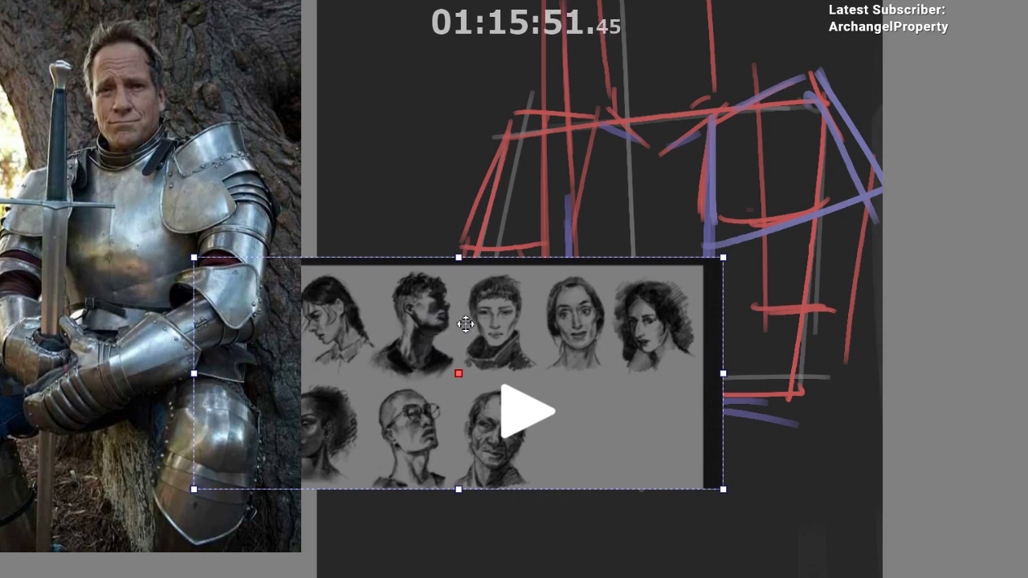
pyautogui.moveTo(472, 330); pyautogui.dragTo(572, 208)
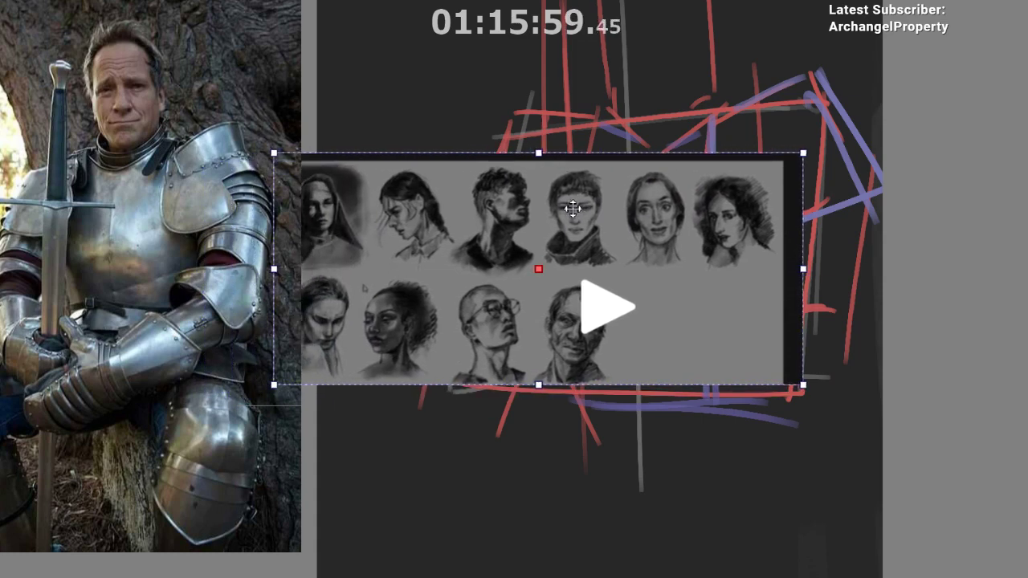
pyautogui.moveTo(427, 233); pyautogui.dragTo(432, 249)
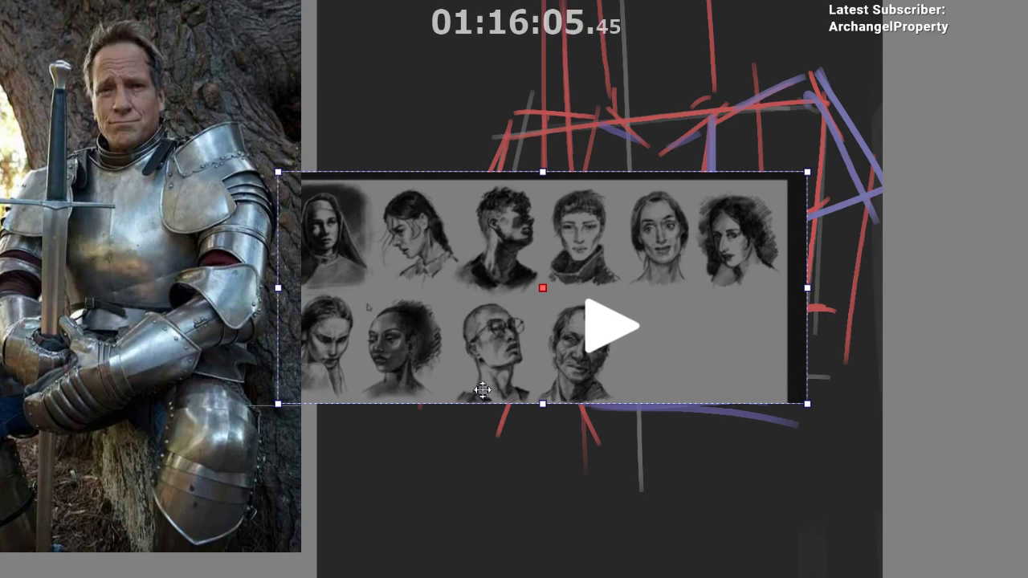
pyautogui.scroll(1, 504, 289)
pyautogui.scroll(1, 505, 289)
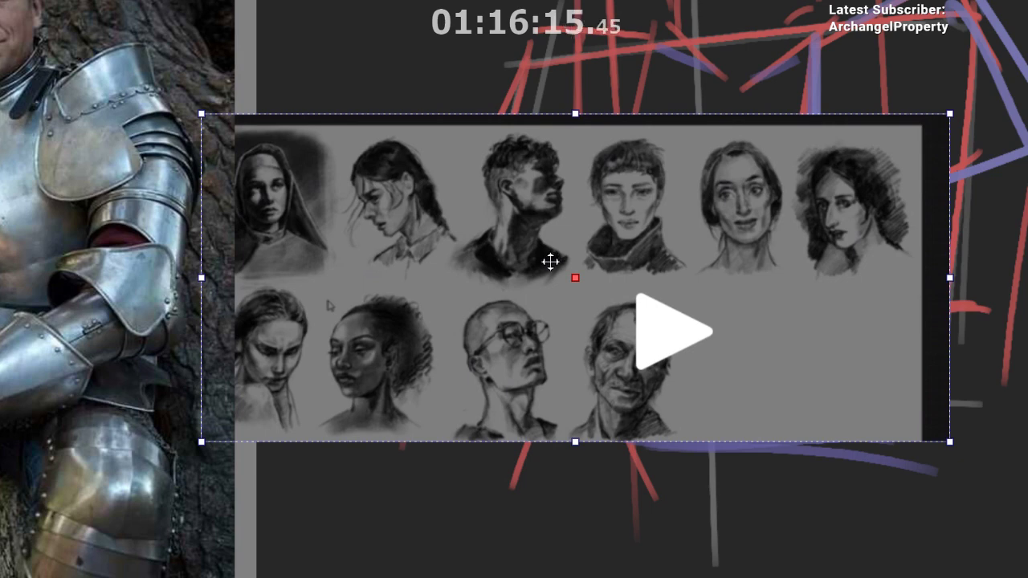
pyautogui.moveTo(546, 257); pyautogui.dragTo(505, 269)
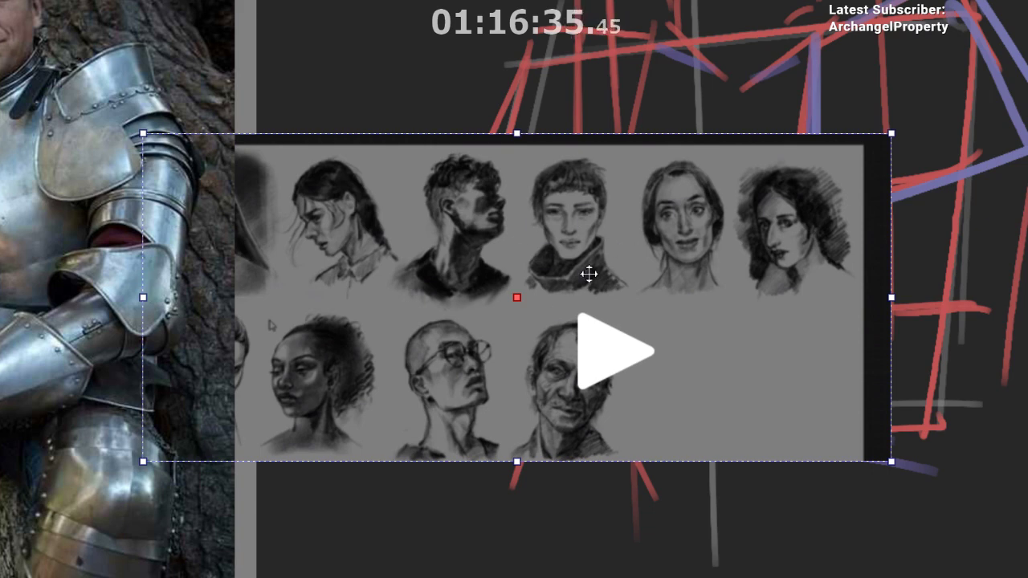
pyautogui.scroll(-2, 583, 265)
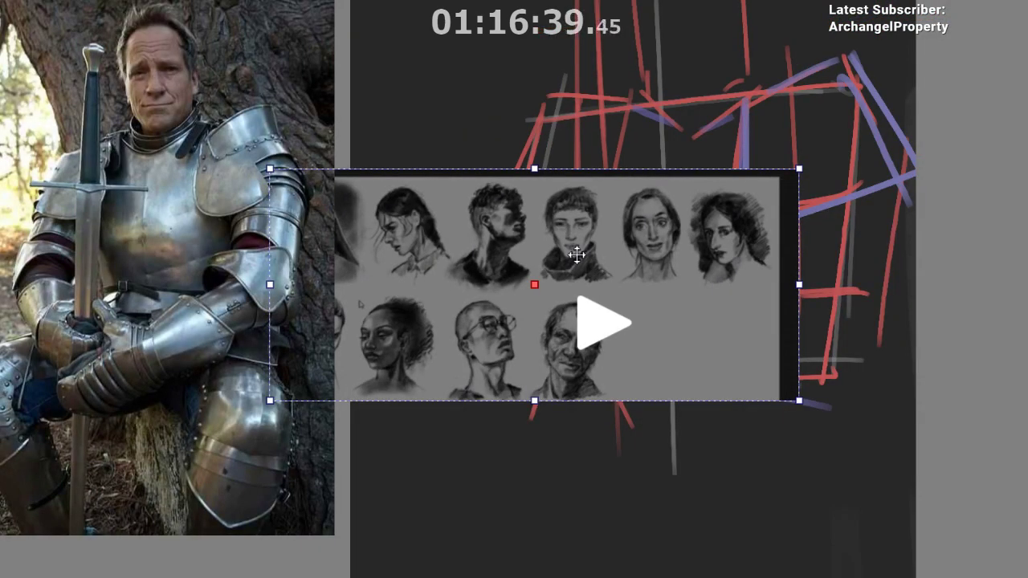
pyautogui.moveTo(542, 241); pyautogui.dragTo(565, 232)
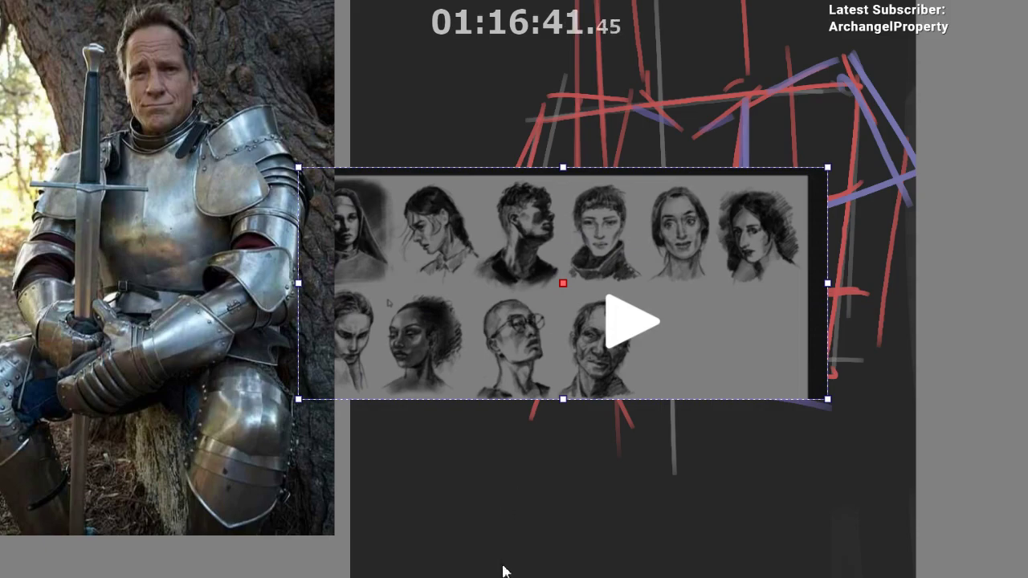
# - Look over the finished knight and animal paintings beside the canvas and return to the portrait study sheet
pyautogui.hotkey('ctrl', 'Tab')
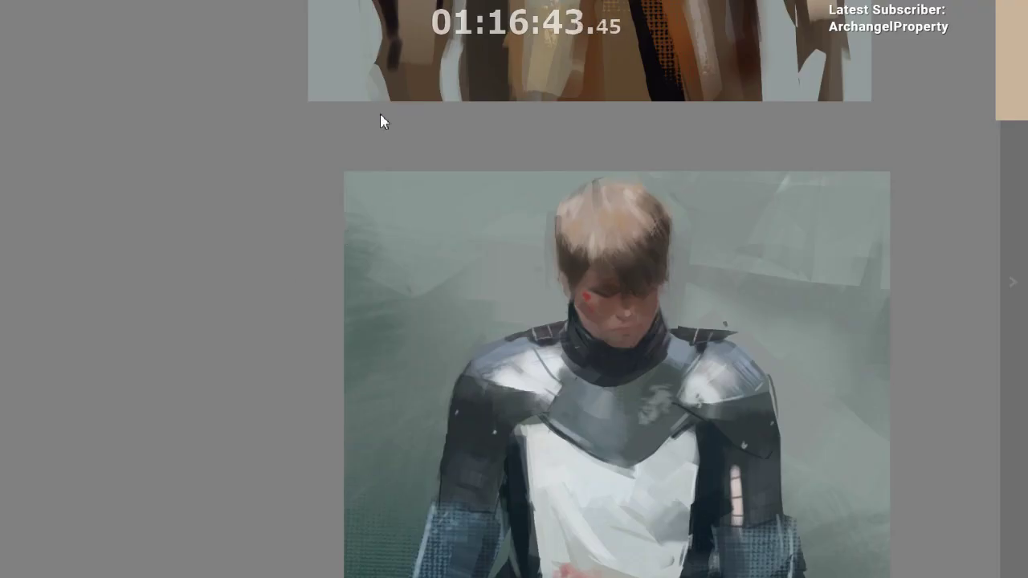
pyautogui.hscroll(6, 516, 574)
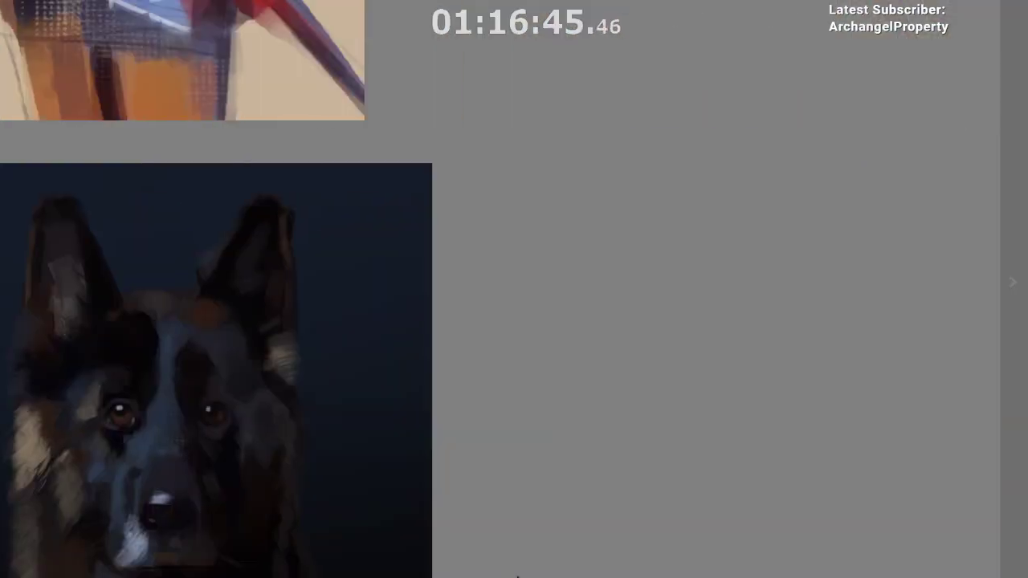
pyautogui.hscroll(-5, 369, 564)
pyautogui.scroll(-7, 391, 460)
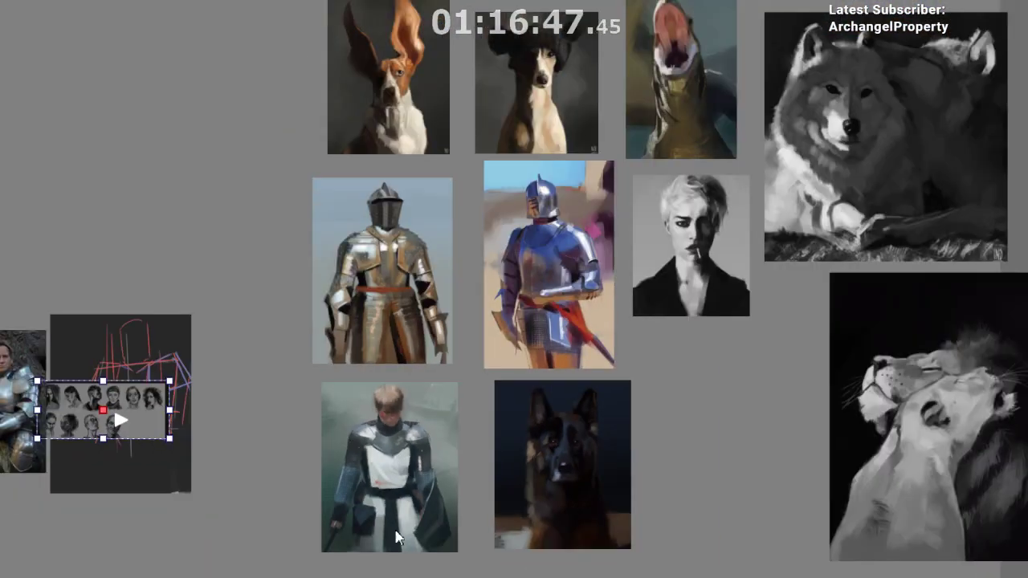
pyautogui.press('Escape')
pyautogui.scroll(-1, 392, 566)
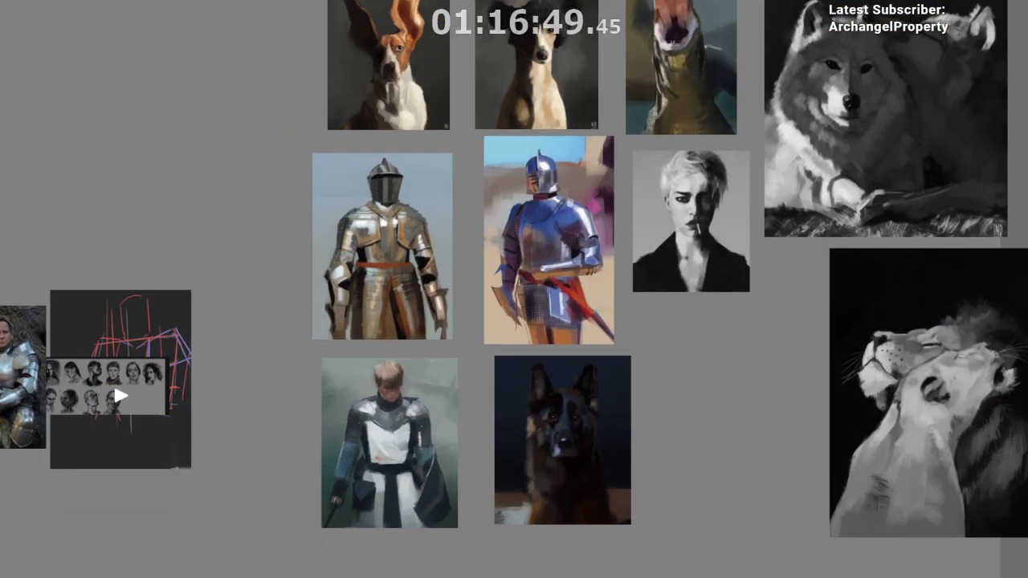
pyautogui.hscroll(-3, 392, 566)
pyautogui.moveTo(265, 381); pyautogui.dragTo(426, 380)
pyautogui.scroll(6, 399, 311)
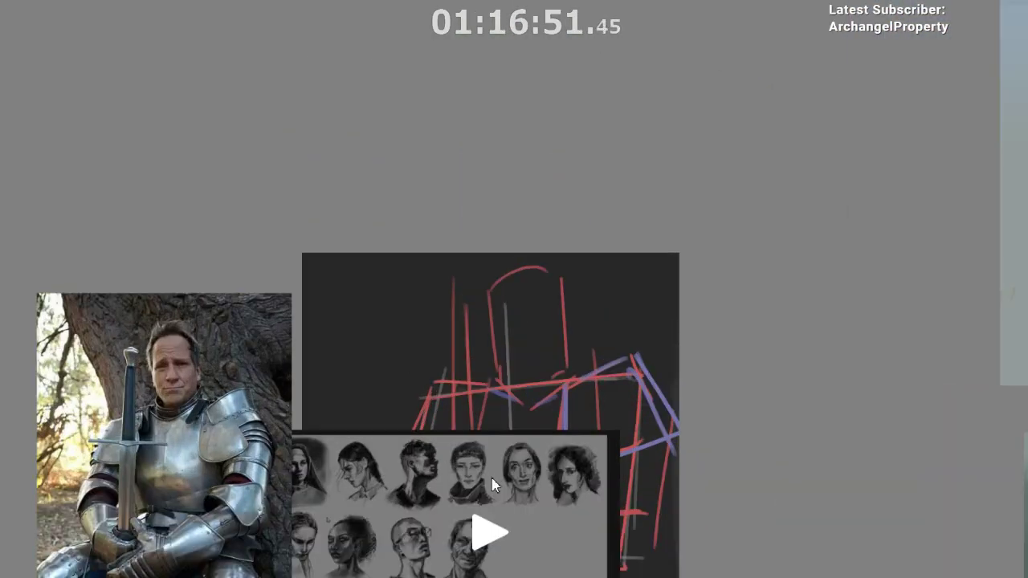
# - Move the portrait study sheet into the empty space above the knight sketch and paste a second copy onto the canvas's upper part
pyautogui.moveTo(493, 471); pyautogui.dragTo(502, 378)
pyautogui.scroll(5, 502, 378)
pyautogui.moveTo(408, 420); pyautogui.dragTo(459, 236)
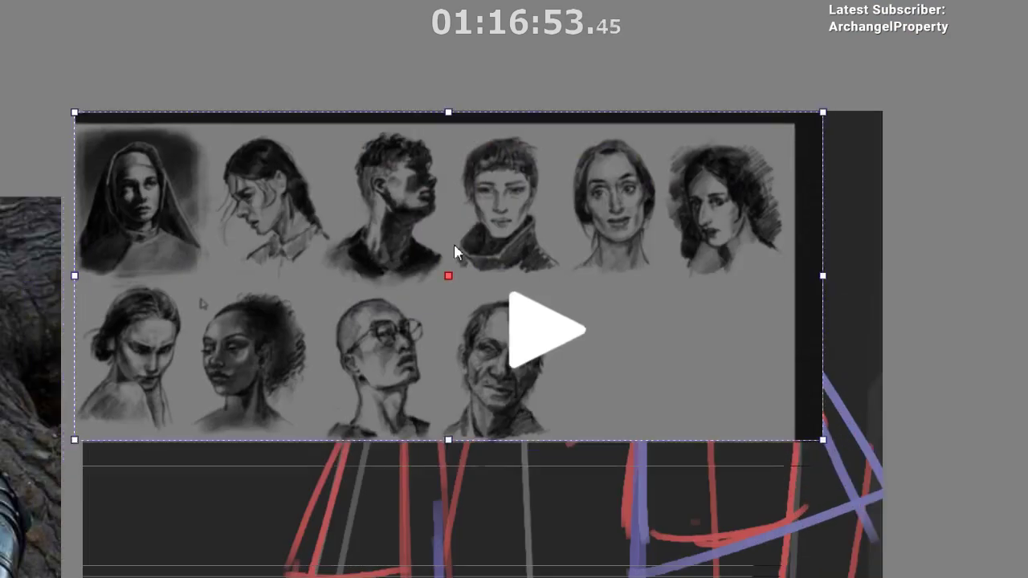
pyautogui.scroll(-2, 402, 506)
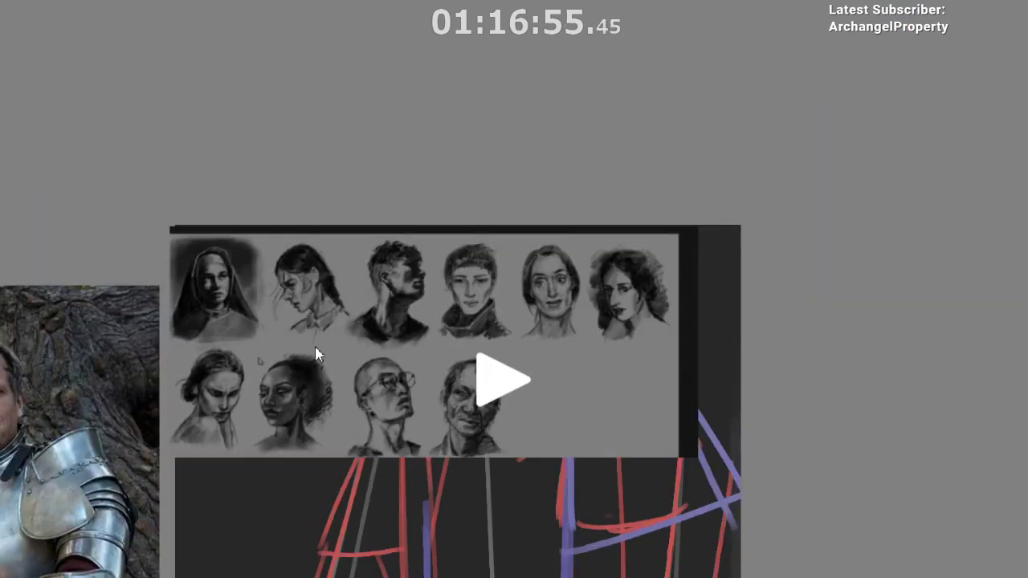
pyautogui.scroll(2, 317, 361)
pyautogui.scroll(-3, 317, 362)
pyautogui.moveTo(359, 347); pyautogui.dragTo(351, 394)
pyautogui.moveTo(349, 447); pyautogui.dragTo(372, 217)
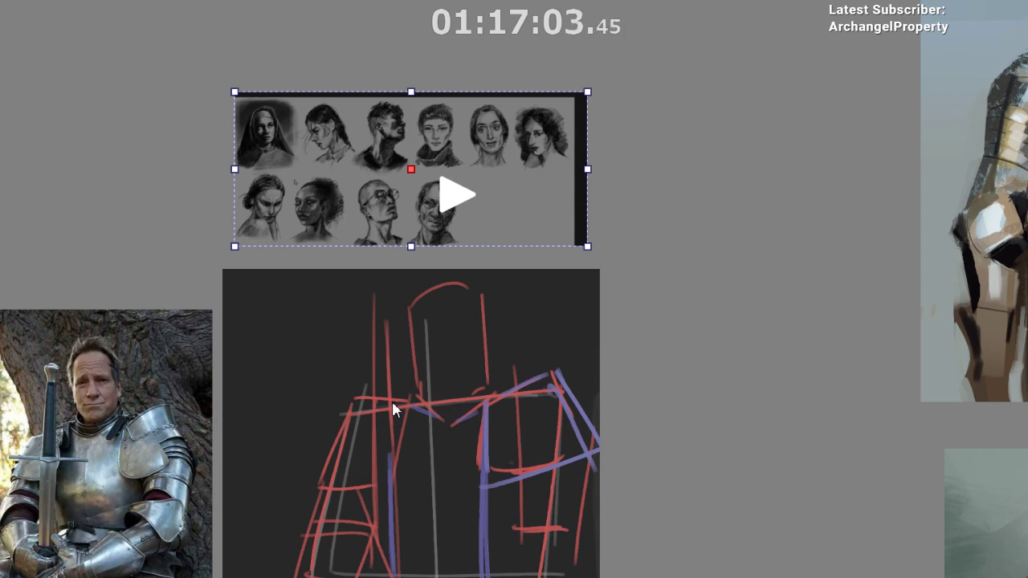
pyautogui.hotkey('ctrl', 'v')
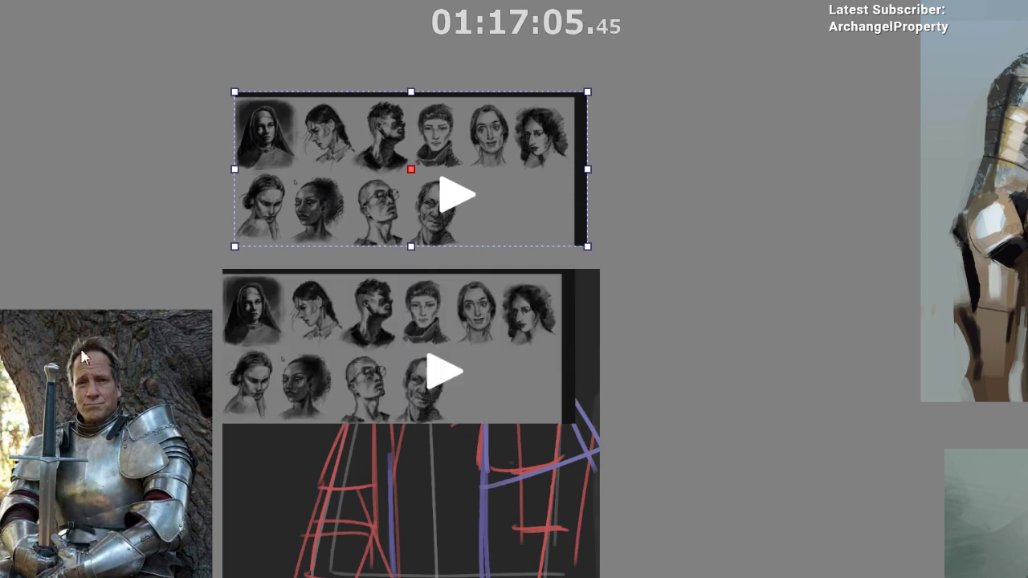
# - Sample dark greys from the curly-haired profile portrait and block in the neck shadow beneath the jaw as a flat tone
pyautogui.scroll(5, 361, 348)
pyautogui.scroll(3, 541, 273)
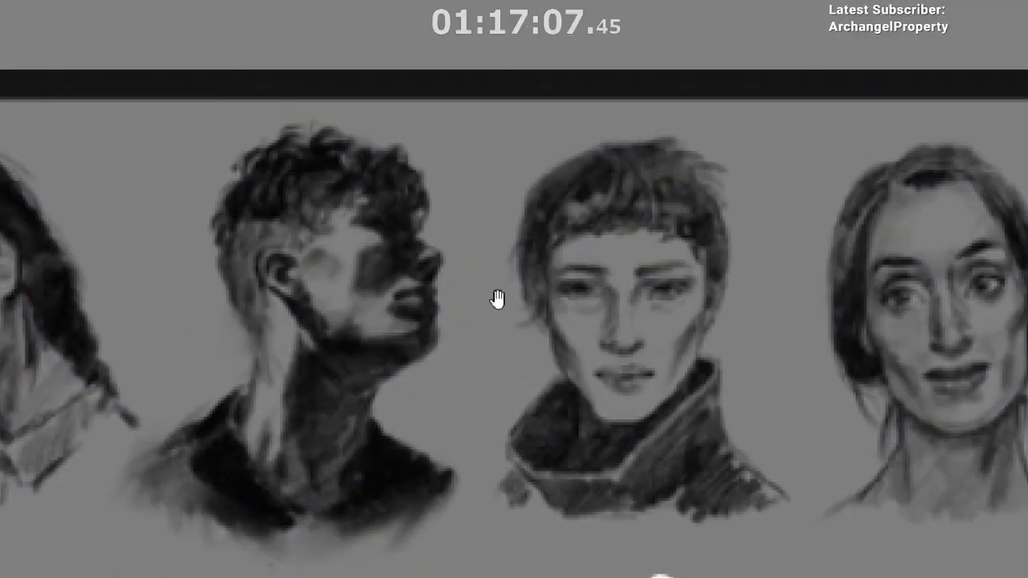
pyautogui.moveTo(396, 303); pyautogui.dragTo(464, 319)
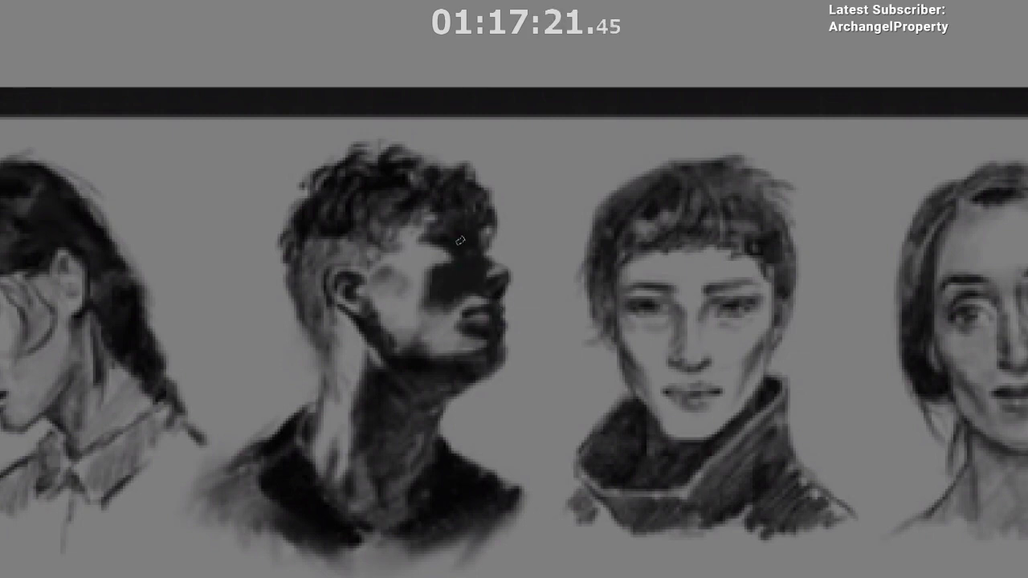
pyautogui.moveTo(526, 314)
pyautogui.mouseDown()
pyautogui.moveTo(530, 323)
pyautogui.moveTo(516, 301)
pyautogui.mouseUp()
pyautogui.moveTo(480, 345); pyautogui.dragTo(496, 342)
pyautogui.moveTo(435, 392); pyautogui.dragTo(484, 382)
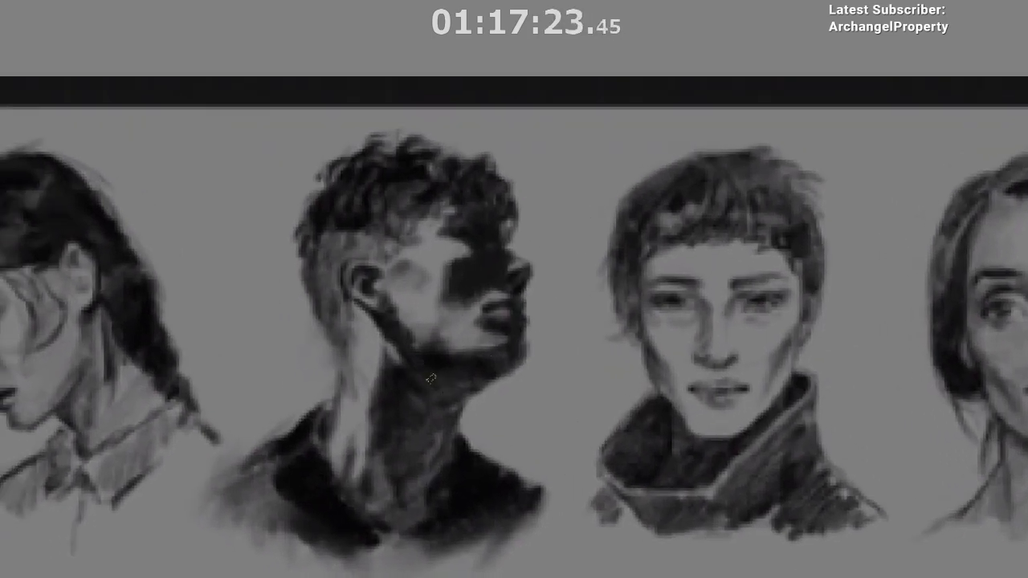
pyautogui.keyDown('ctrl'); pyautogui.click(404, 395); pyautogui.keyUp('ctrl')
pyautogui.moveTo(395, 402)
pyautogui.mouseDown()
pyautogui.moveTo(394, 428)
pyautogui.moveTo(399, 399)
pyautogui.mouseUp()
pyautogui.keyDown('ctrl'); pyautogui.click(408, 445); pyautogui.keyUp('ctrl')
pyautogui.moveTo(418, 436); pyautogui.dragTo(415, 457)
pyautogui.keyDown('ctrl'); pyautogui.click(423, 392); pyautogui.keyUp('ctrl')
pyautogui.moveTo(425, 412)
pyautogui.mouseDown()
pyautogui.moveTo(450, 409)
pyautogui.moveTo(425, 393)
pyautogui.moveTo(484, 387)
pyautogui.mouseUp()
pyautogui.moveTo(484, 387); pyautogui.dragTo(455, 388)
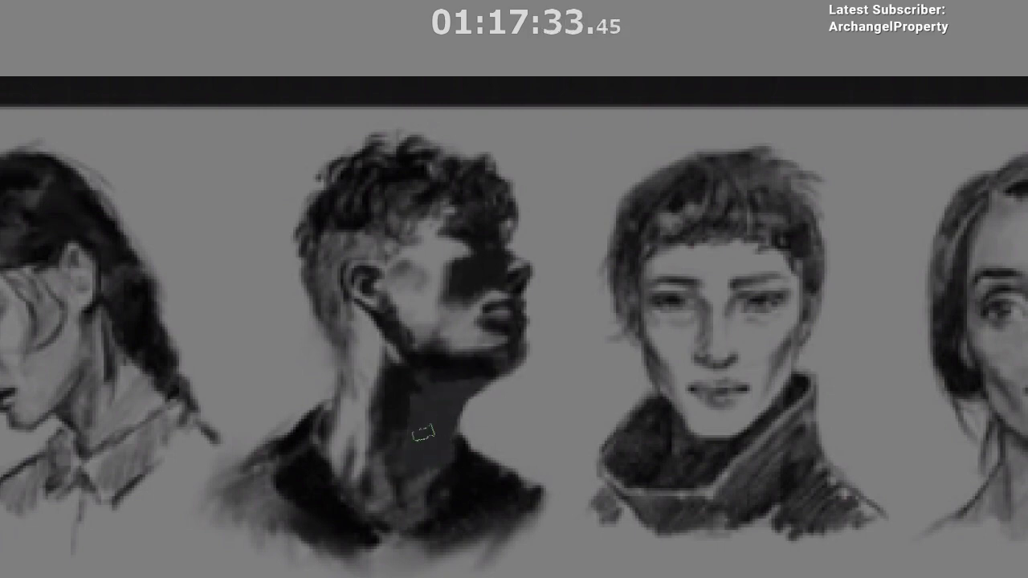
pyautogui.moveTo(424, 472); pyautogui.dragTo(402, 510)
# - Paint flat near-black over the profile portrait's shirt collar and simplify the hair and shaved side into flat tones
pyautogui.moveTo(505, 444); pyautogui.dragTo(538, 396)
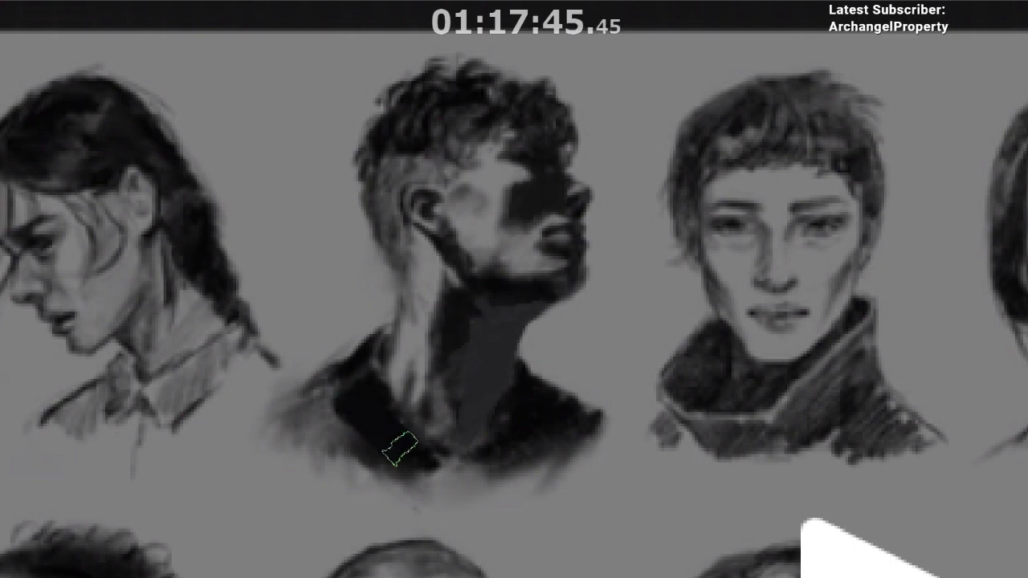
pyautogui.moveTo(400, 448)
pyautogui.mouseDown()
pyautogui.moveTo(339, 419)
pyautogui.moveTo(359, 380)
pyautogui.moveTo(347, 374)
pyautogui.moveTo(330, 394)
pyautogui.mouseUp()
pyautogui.moveTo(522, 227); pyautogui.dragTo(491, 290)
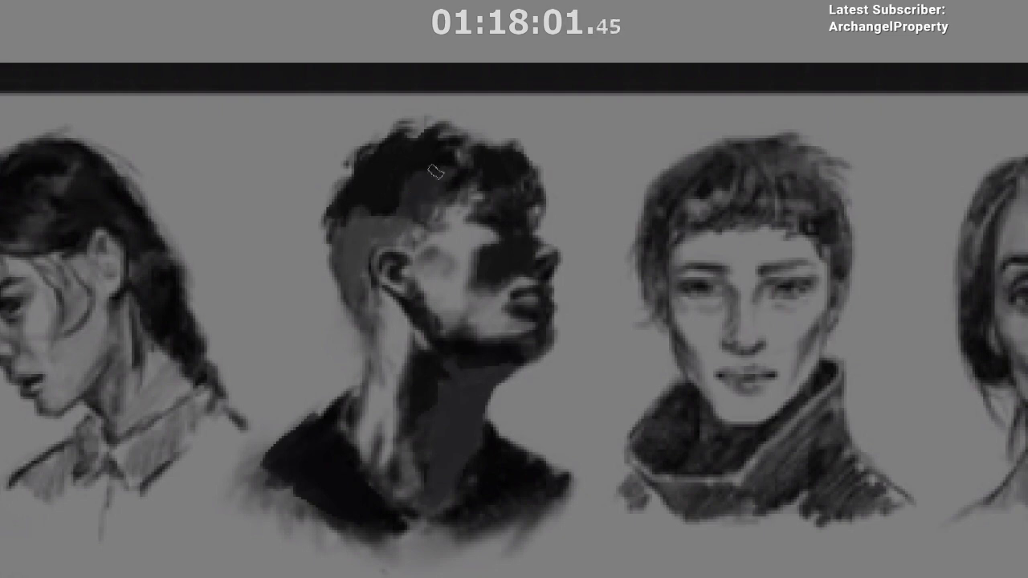
# - Extend the flat dark-grey patch in the profile portrait's side hair upward toward the fringe
pyautogui.keyDown('ctrl'); pyautogui.click(507, 122); pyautogui.keyUp('ctrl')
pyautogui.keyDown('ctrl'); pyautogui.click(454, 215); pyautogui.keyUp('ctrl')
pyautogui.moveTo(448, 199)
pyautogui.mouseDown()
pyautogui.moveTo(436, 230)
pyautogui.moveTo(480, 173)
pyautogui.mouseUp()
pyautogui.hotkey('ctrl', 'z')
pyautogui.moveTo(456, 211)
pyautogui.mouseDown()
pyautogui.moveTo(485, 192)
pyautogui.moveTo(484, 173)
pyautogui.mouseUp()
pyautogui.hotkey('ctrl', 'z')
# - Check the profile portrait in a mirrored view and restore the original orientation
pyautogui.press('m')
pyautogui.moveTo(572, 382); pyautogui.dragTo(533, 371)
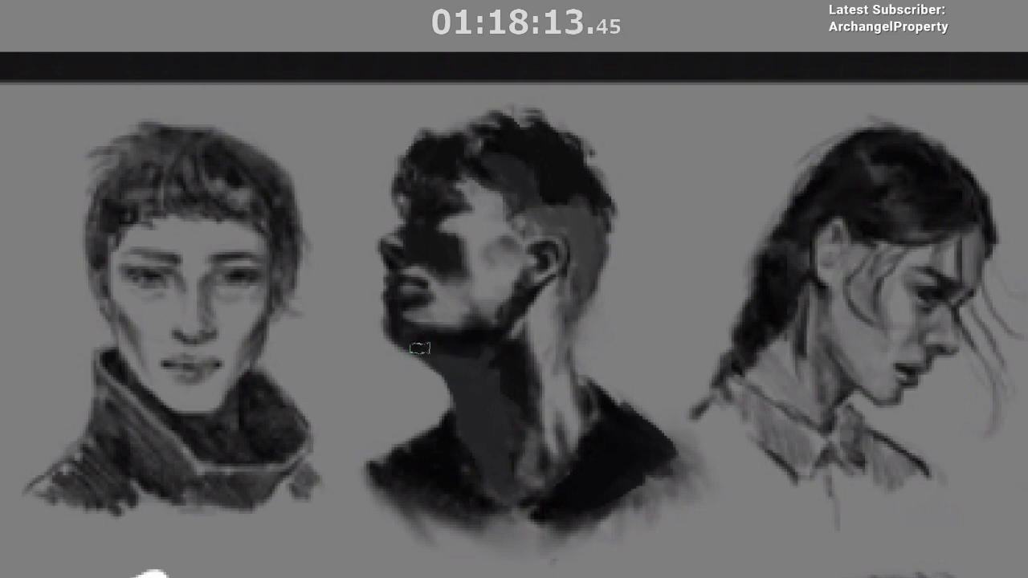
pyautogui.press('m')
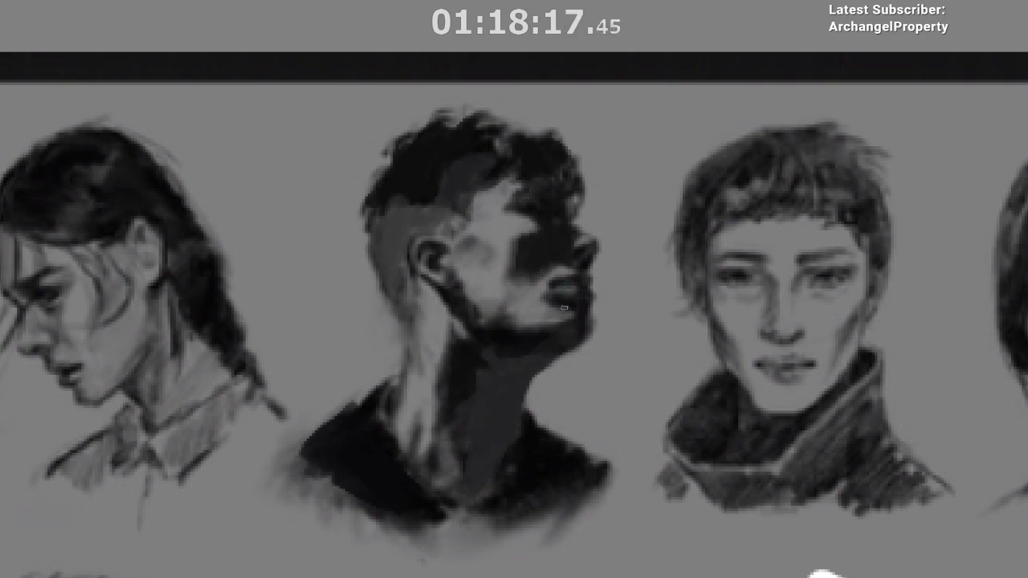
# - Sample greys from the curly-haired profile portrait and paint alternating light and dark test swatches beside the head
pyautogui.keyDown('ctrl'); pyautogui.click(503, 154); pyautogui.keyUp('ctrl')
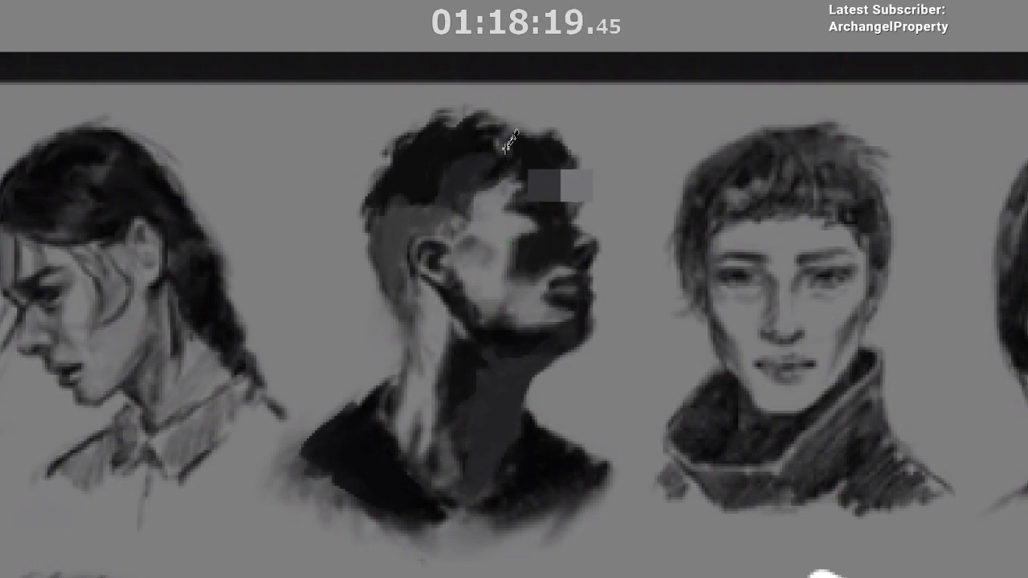
pyautogui.keyDown('ctrl'); pyautogui.click(495, 249); pyautogui.keyUp('ctrl')
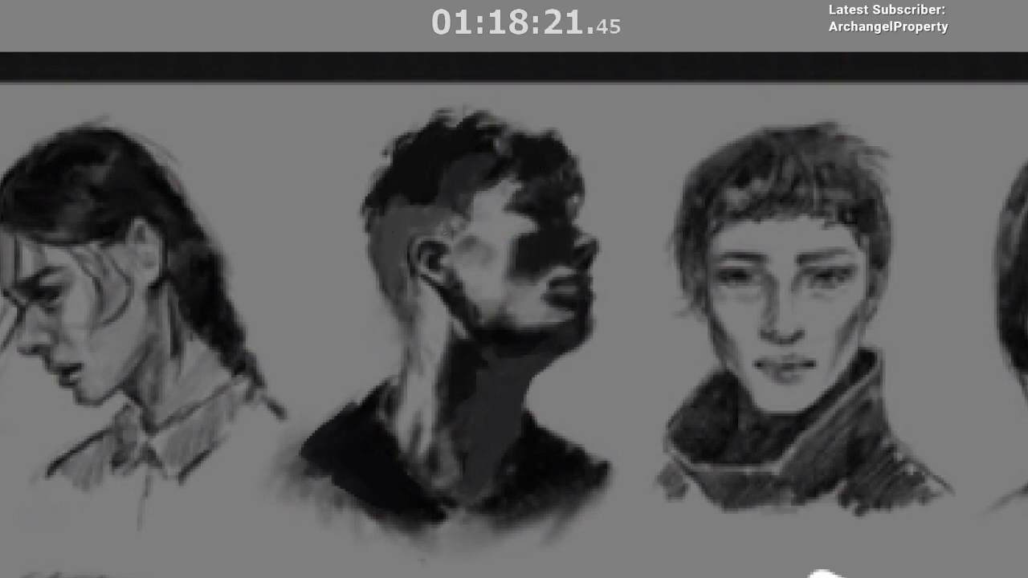
pyautogui.moveTo(309, 157); pyautogui.dragTo(311, 265)
pyautogui.moveTo(303, 135); pyautogui.dragTo(299, 267)
pyautogui.press('x')
pyautogui.moveTo(308, 136); pyautogui.dragTo(305, 256)
pyautogui.press('x')
pyautogui.press('x')
pyautogui.press('x')
pyautogui.moveTo(308, 164); pyautogui.dragTo(314, 286)
pyautogui.press('x')
pyautogui.press('x')
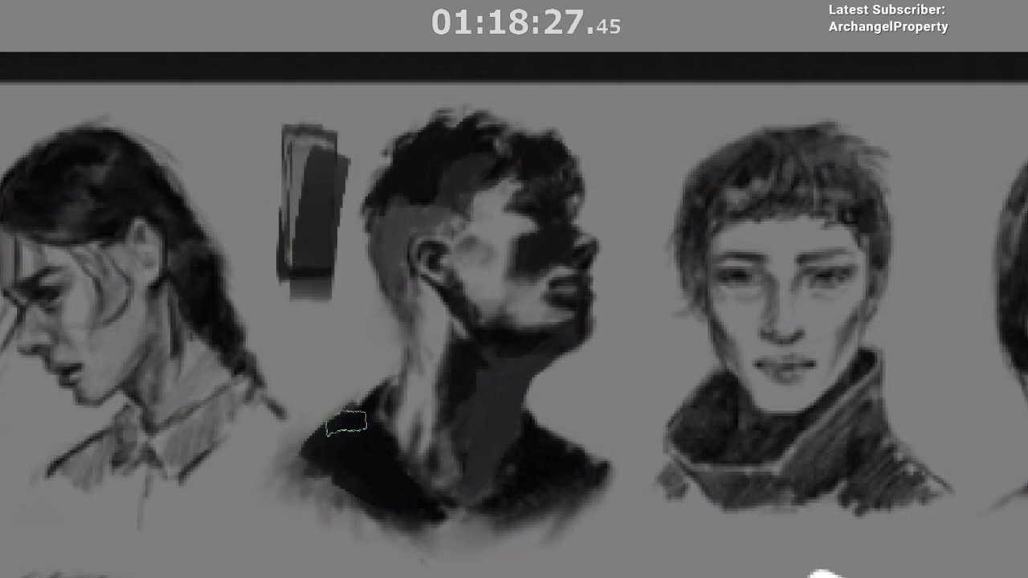
# - Check the simplified profile portrait from a distance against the other portrait studies
pyautogui.moveTo(557, 356)
pyautogui.mouseDown()
pyautogui.moveTo(527, 377)
pyautogui.moveTo(557, 339)
pyautogui.moveTo(544, 332)
pyautogui.mouseUp()
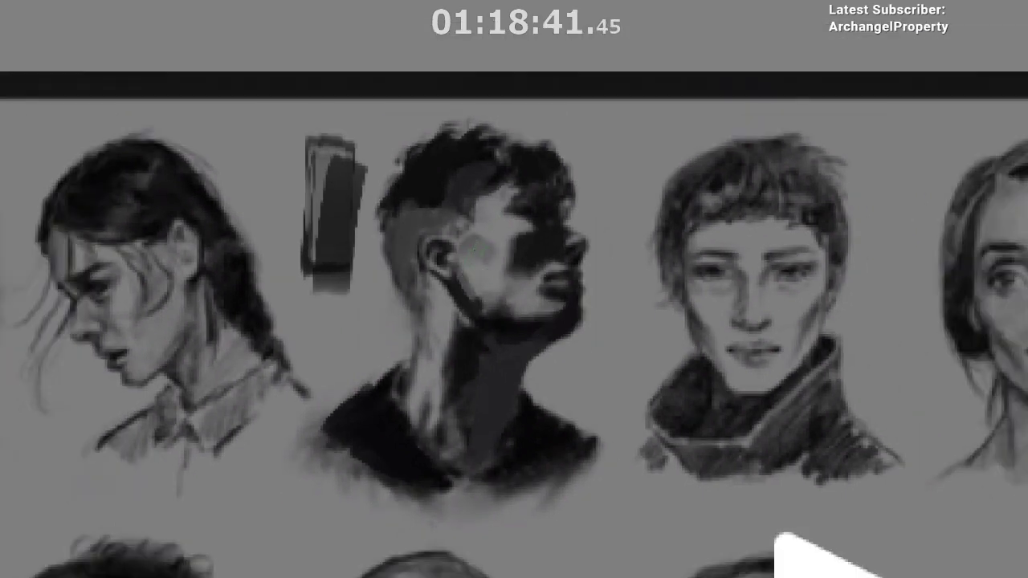
pyautogui.moveTo(555, 369); pyautogui.dragTo(494, 474)
pyautogui.press('m')
pyautogui.moveTo(480, 416)
pyautogui.mouseDown()
pyautogui.moveTo(480, 459)
pyautogui.moveTo(484, 412)
pyautogui.mouseUp()
pyautogui.moveTo(484, 413); pyautogui.dragTo(478, 462)
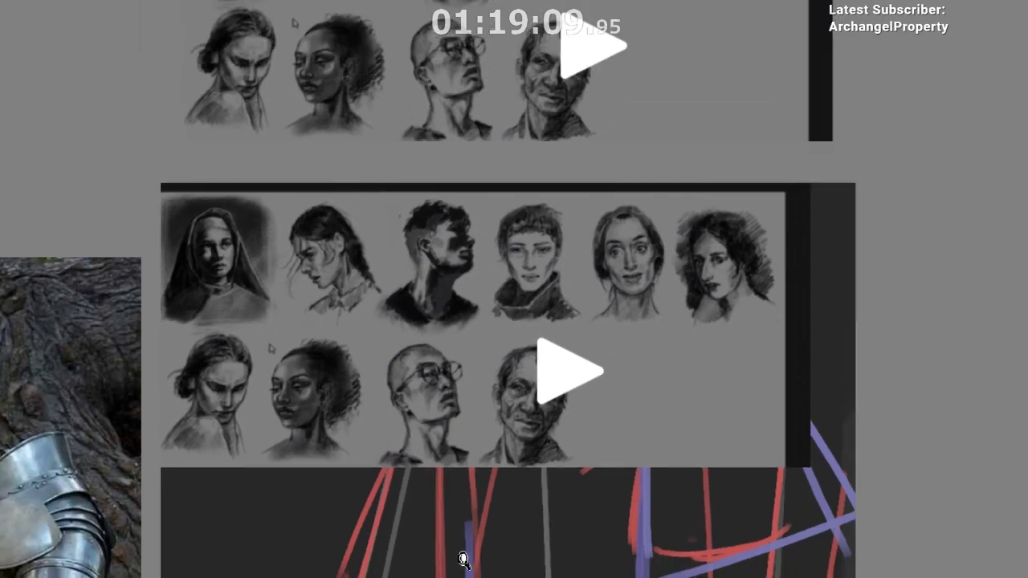
pyautogui.moveTo(464, 560); pyautogui.dragTo(479, 447)
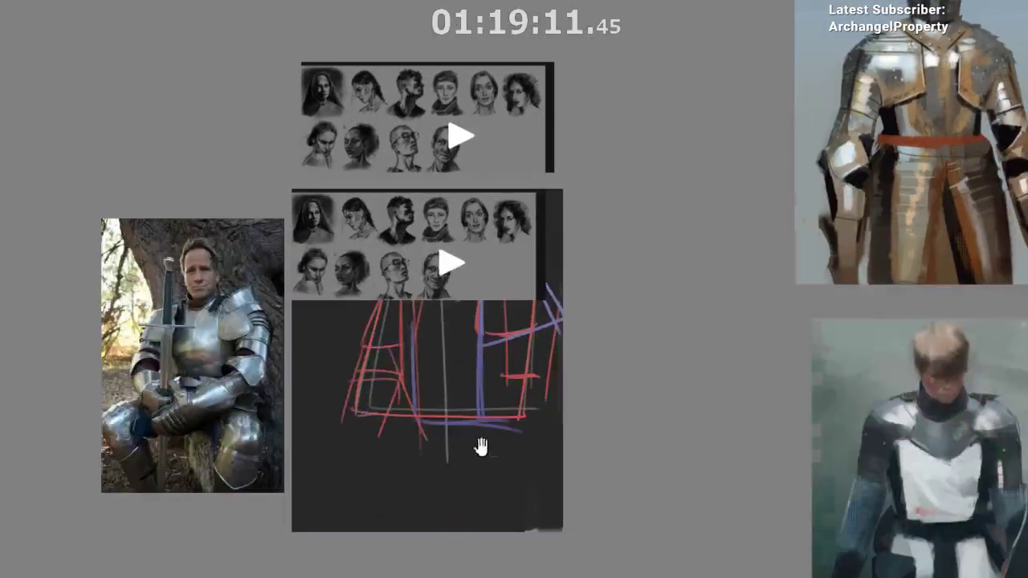
# - Paint a light-grey patch at the middle of the construction sketch and dark-grey strokes overlapping its upper end
pyautogui.scroll(1, 494, 469)
pyautogui.moveTo(487, 377)
pyautogui.mouseDown()
pyautogui.moveTo(519, 291)
pyautogui.moveTo(578, 241)
pyautogui.mouseUp()
pyautogui.moveTo(359, 519); pyautogui.dragTo(399, 468)
pyautogui.moveTo(450, 343)
pyautogui.mouseDown()
pyautogui.moveTo(452, 303)
pyautogui.moveTo(453, 353)
pyautogui.mouseUp()
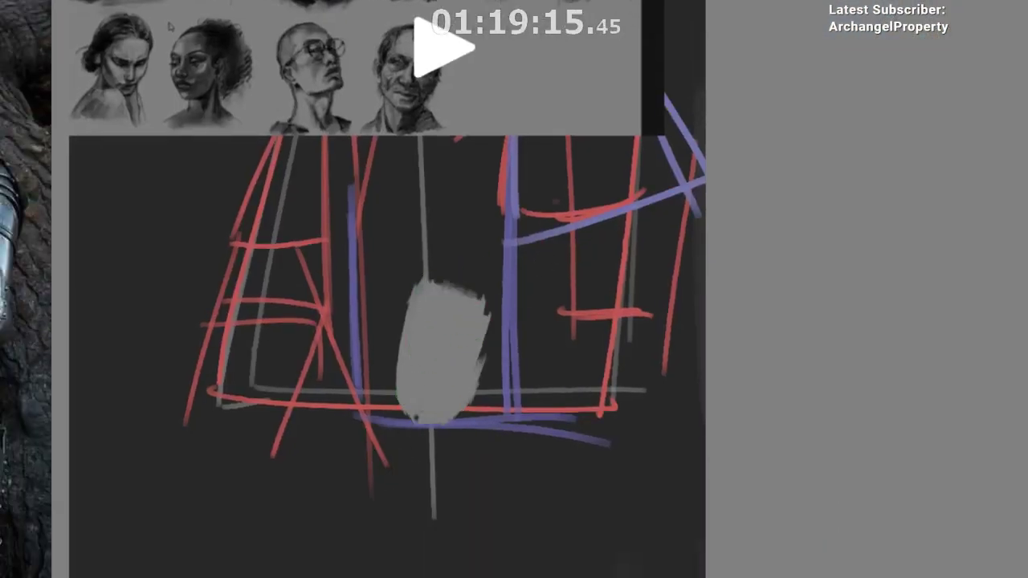
pyautogui.click(896, 112)
pyautogui.moveTo(472, 220); pyautogui.dragTo(448, 288)
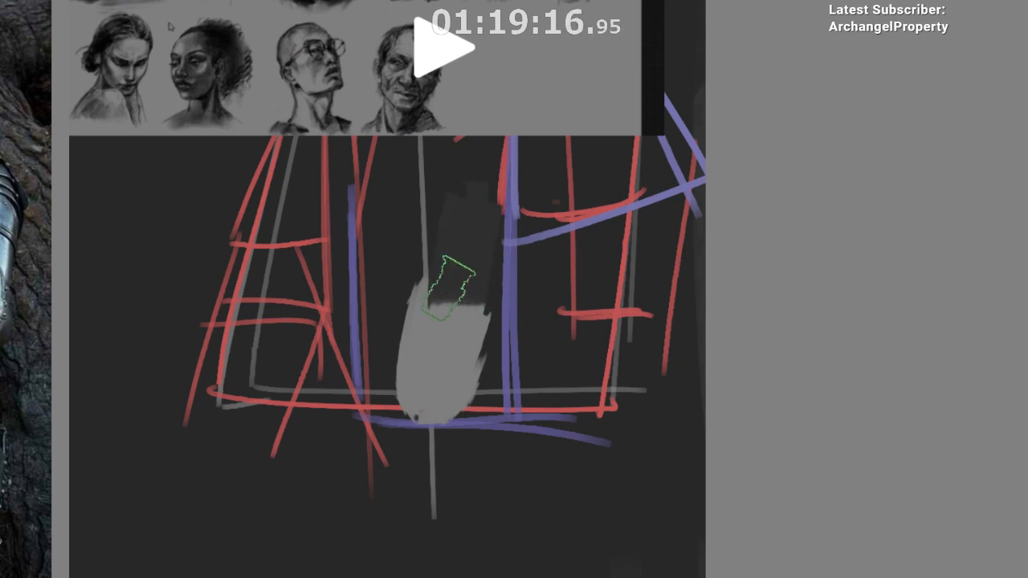
pyautogui.moveTo(464, 208)
pyautogui.mouseDown()
pyautogui.moveTo(451, 299)
pyautogui.moveTo(445, 291)
pyautogui.mouseUp()
# - Paint black over the upper strokes, sample the patch's grey, and extend the light tone up and down beside them
pyautogui.click(895, 98)
pyautogui.moveTo(451, 239)
pyautogui.mouseDown()
pyautogui.moveTo(438, 404)
pyautogui.moveTo(438, 344)
pyautogui.mouseUp()
pyautogui.keyDown('alt'); pyautogui.click(440, 353); pyautogui.keyUp('alt')
pyautogui.moveTo(441, 297); pyautogui.dragTo(455, 362)
pyautogui.moveTo(472, 321); pyautogui.dragTo(462, 371)
pyautogui.moveTo(424, 363); pyautogui.dragTo(414, 440)
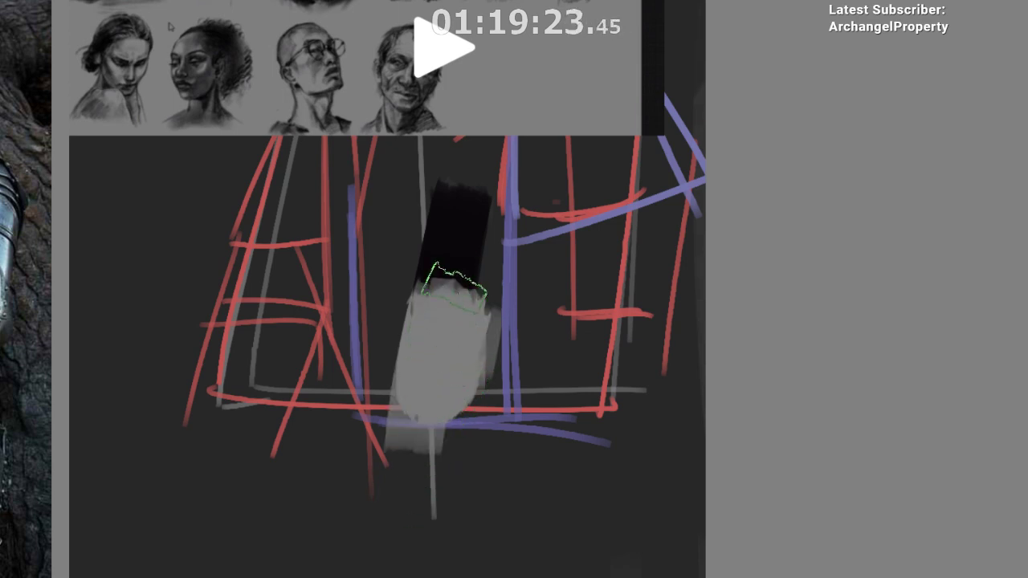
# - Sample an intermediate grey from the boundary between the black and light-grey strokes and work it into the edge
pyautogui.moveTo(450, 293); pyautogui.dragTo(610, 89)
pyautogui.keyDown('alt'); pyautogui.click(403, 243); pyautogui.keyUp('alt')
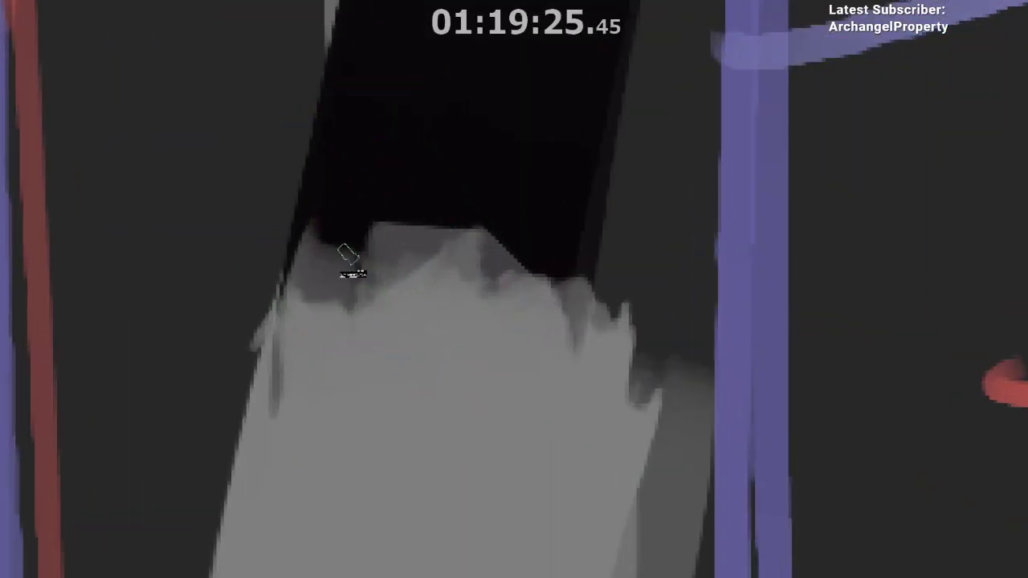
pyautogui.moveTo(349, 270)
pyautogui.mouseDown()
pyautogui.moveTo(394, 229)
pyautogui.moveTo(436, 165)
pyautogui.moveTo(418, 189)
pyautogui.moveTo(493, 121)
pyautogui.mouseUp()
pyautogui.moveTo(493, 320)
pyautogui.mouseDown()
pyautogui.moveTo(510, 383)
pyautogui.moveTo(464, 418)
pyautogui.mouseUp()
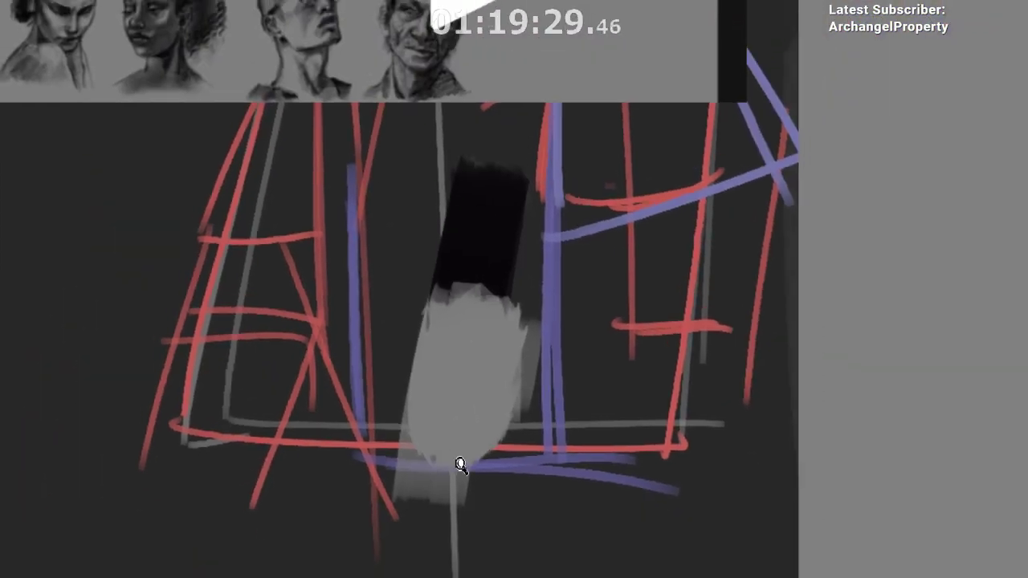
pyautogui.hotkey('ctrl', 'z')
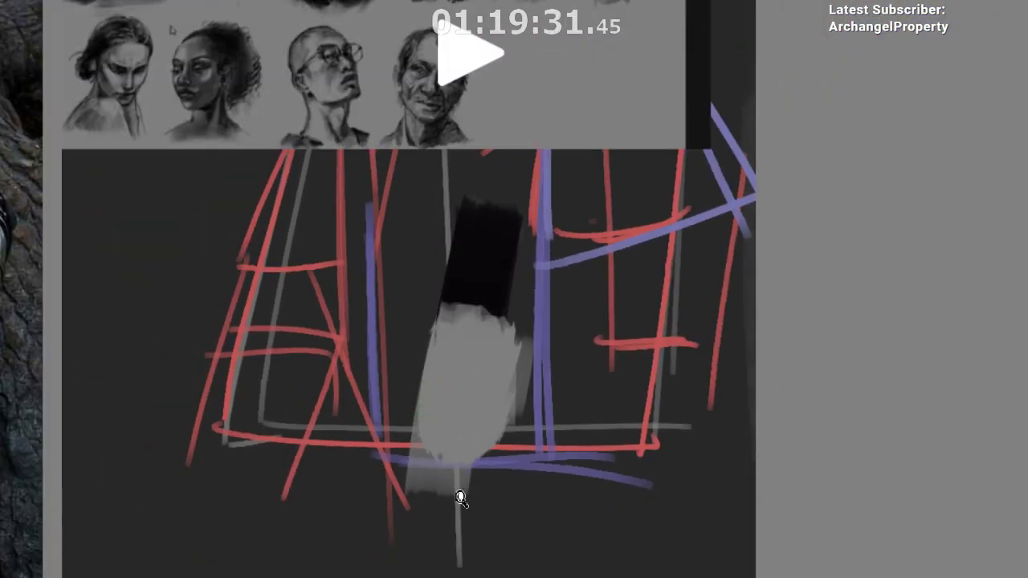
pyautogui.moveTo(459, 495)
pyautogui.mouseDown()
pyautogui.moveTo(469, 533)
pyautogui.moveTo(458, 538)
pyautogui.mouseUp()
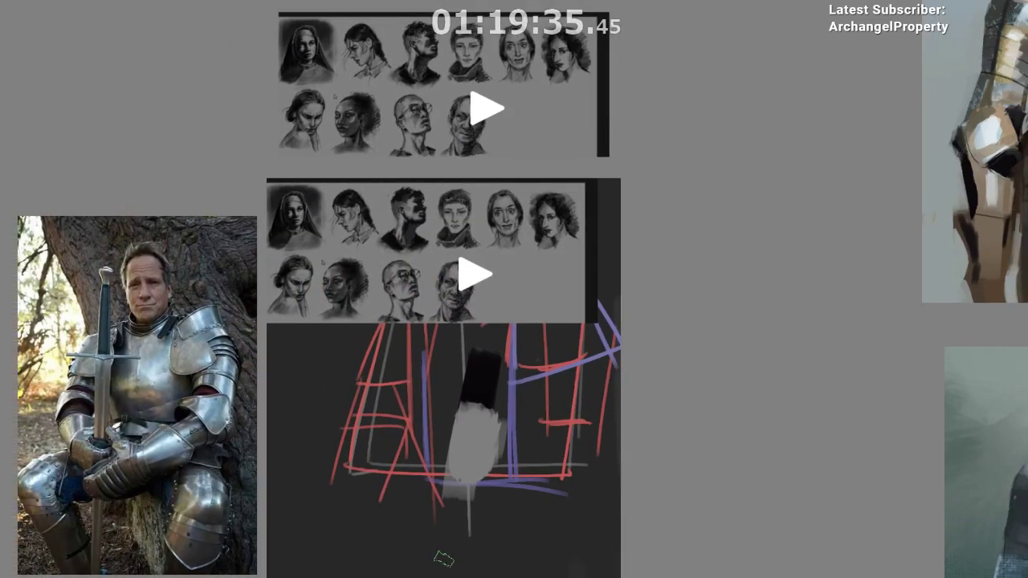
# - Compare the flat-toned profile portrait in the lower sheet with its original in the upper sheet
pyautogui.moveTo(514, 458); pyautogui.dragTo(524, 402)
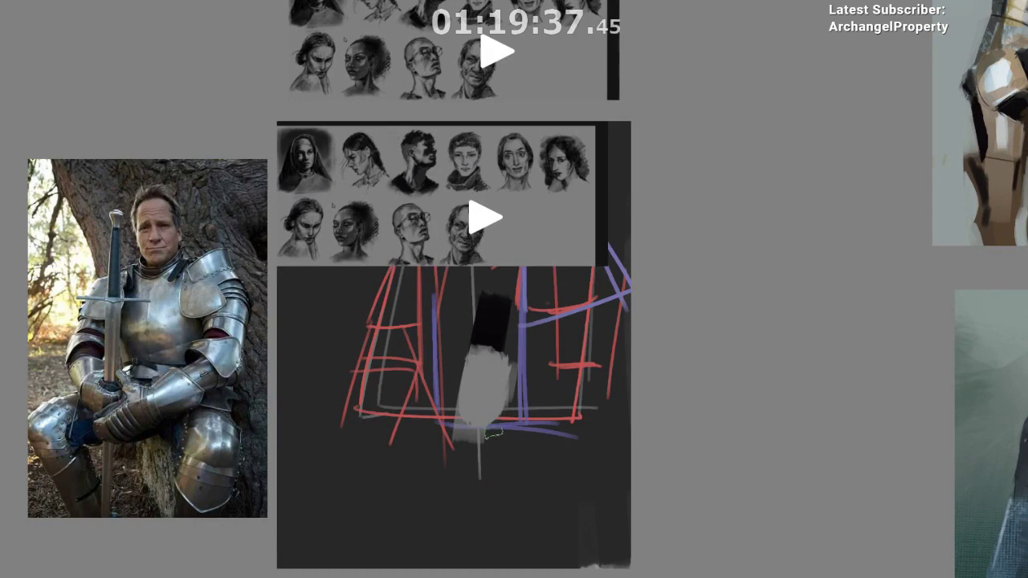
pyautogui.moveTo(486, 453); pyautogui.dragTo(513, 394)
pyautogui.moveTo(529, 499); pyautogui.dragTo(528, 434)
pyautogui.moveTo(448, 248); pyautogui.dragTo(491, 193)
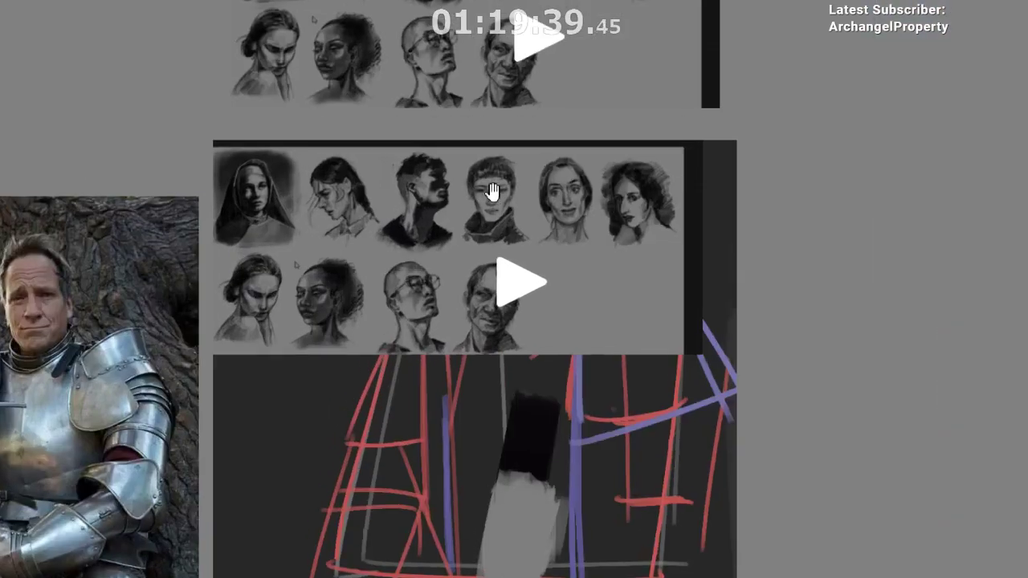
pyautogui.moveTo(490, 236); pyautogui.dragTo(479, 449)
pyautogui.press('l')
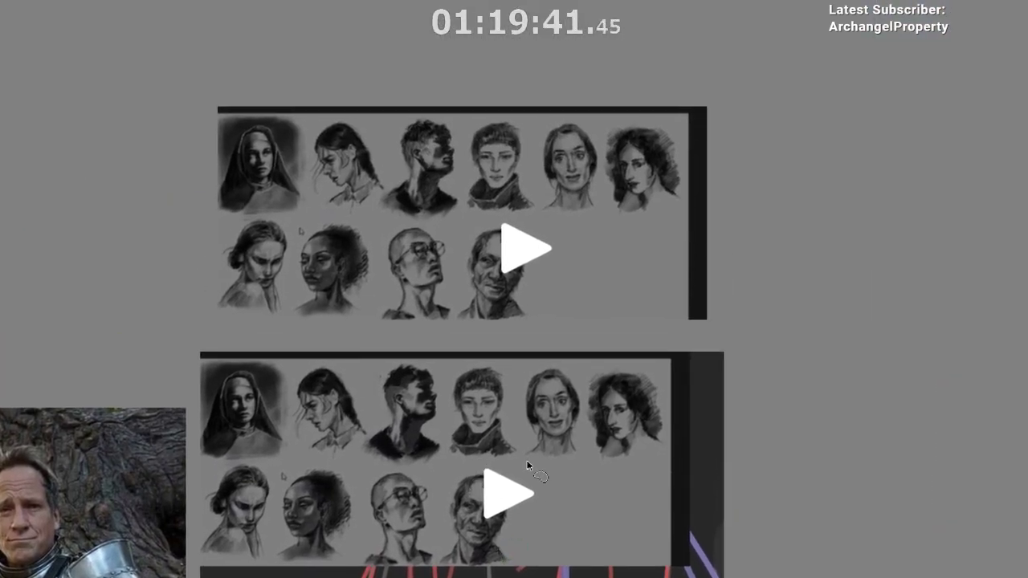
pyautogui.moveTo(408, 356)
pyautogui.mouseDown()
pyautogui.moveTo(420, 485)
pyautogui.moveTo(408, 356)
pyautogui.mouseUp()
pyautogui.moveTo(416, 135)
pyautogui.mouseDown()
pyautogui.moveTo(399, 143)
pyautogui.moveTo(414, 132)
pyautogui.mouseUp()
pyautogui.hotkey('ctrl', 'd')
pyautogui.moveTo(538, 493)
pyautogui.mouseDown()
pyautogui.moveTo(526, 516)
pyautogui.moveTo(519, 496)
pyautogui.mouseUp()
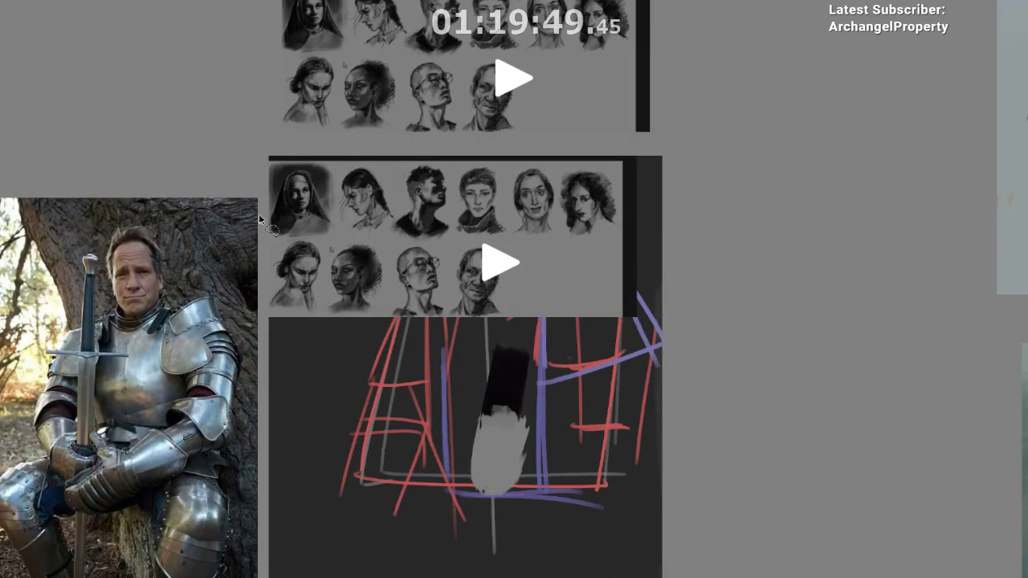
# - Undo the demo strokes and the lower portrait sheet, and move the remaining sheet over the knight reference photo
pyautogui.hotkey('ctrl', 'z')
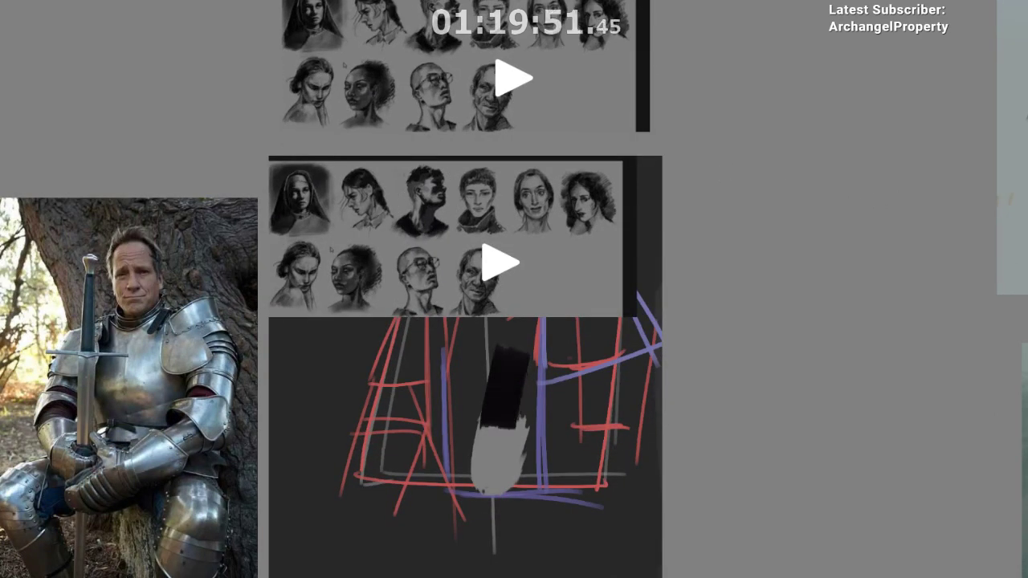
pyautogui.hotkey('ctrl', 'z')
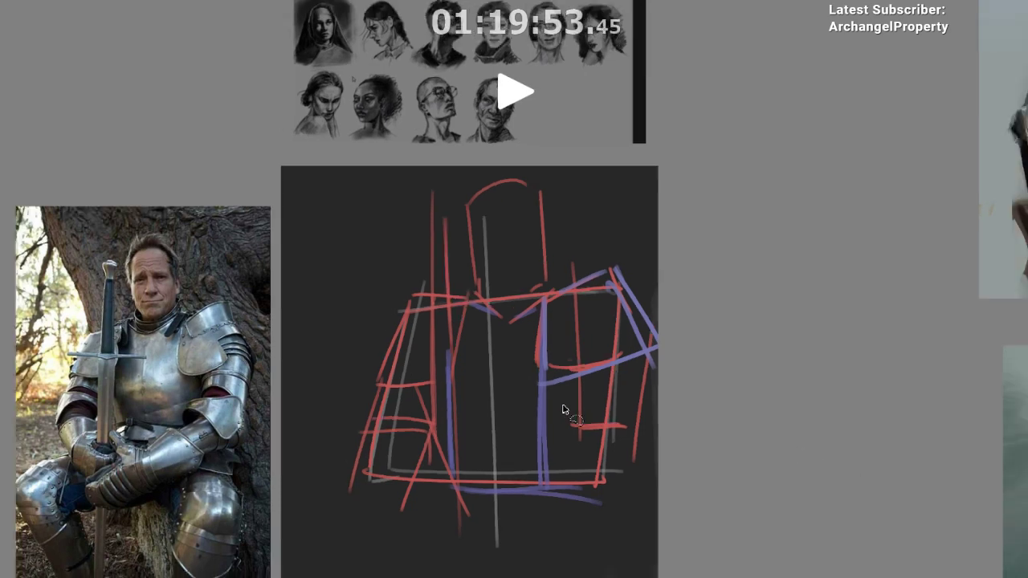
pyautogui.scroll(-3, 563, 409)
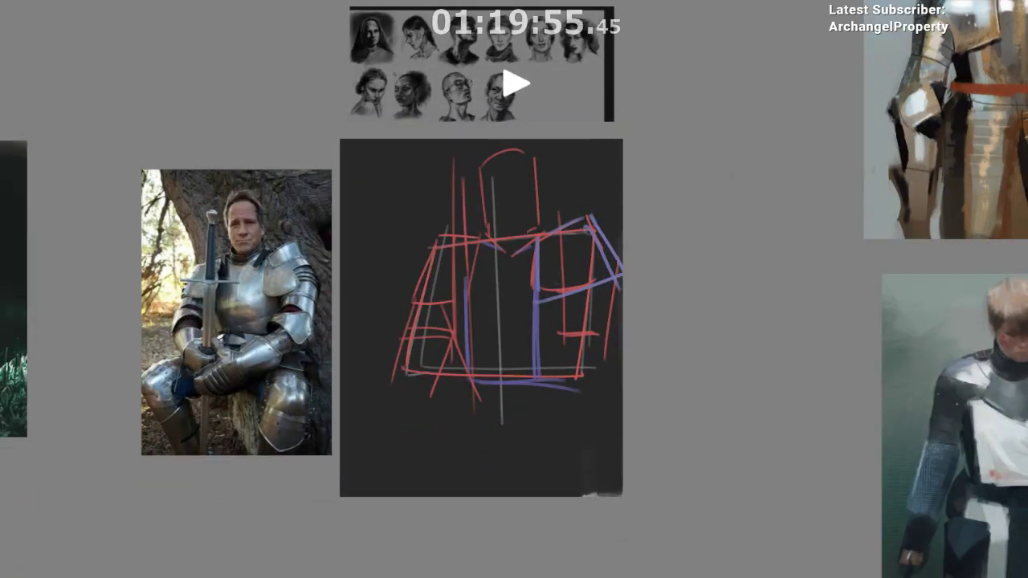
pyautogui.moveTo(491, 73)
pyautogui.mouseDown()
pyautogui.moveTo(416, 137)
pyautogui.moveTo(167, 230)
pyautogui.mouseUp()
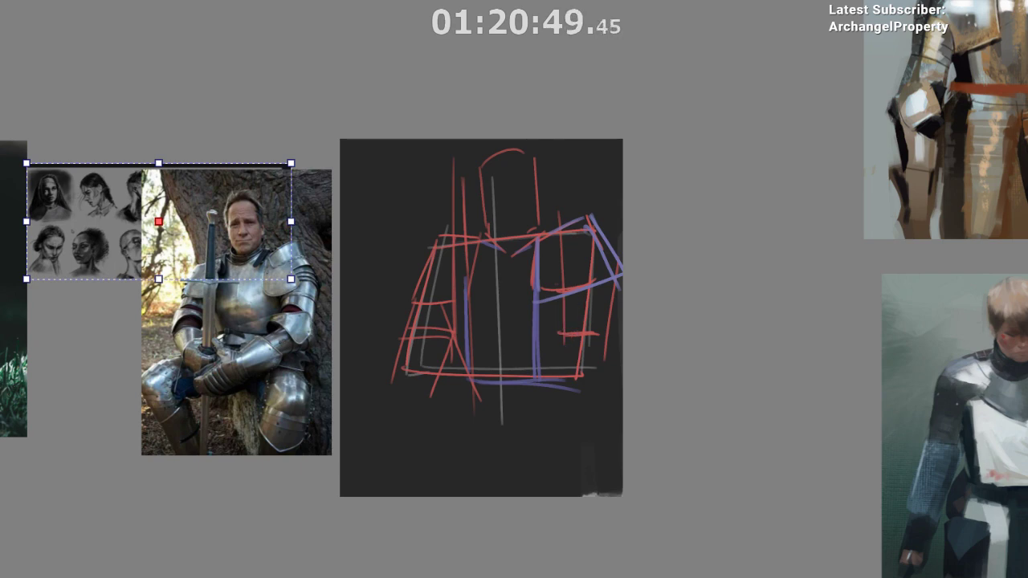
# - Switch to the document with the woman's portrait photo and apply a Threshold, lowering its level to enlarge the light areas
pyautogui.hotkey('ctrl', 'Tab')
pyautogui.scroll(-2, 499, 333)
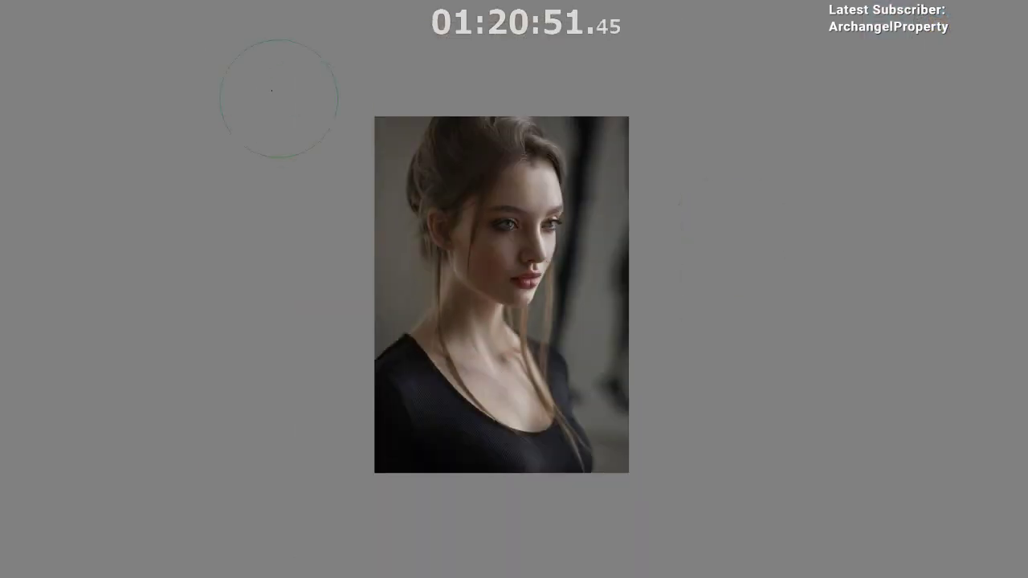
pyautogui.scroll(2, 360, 104)
pyautogui.scroll(-4, 551, 142)
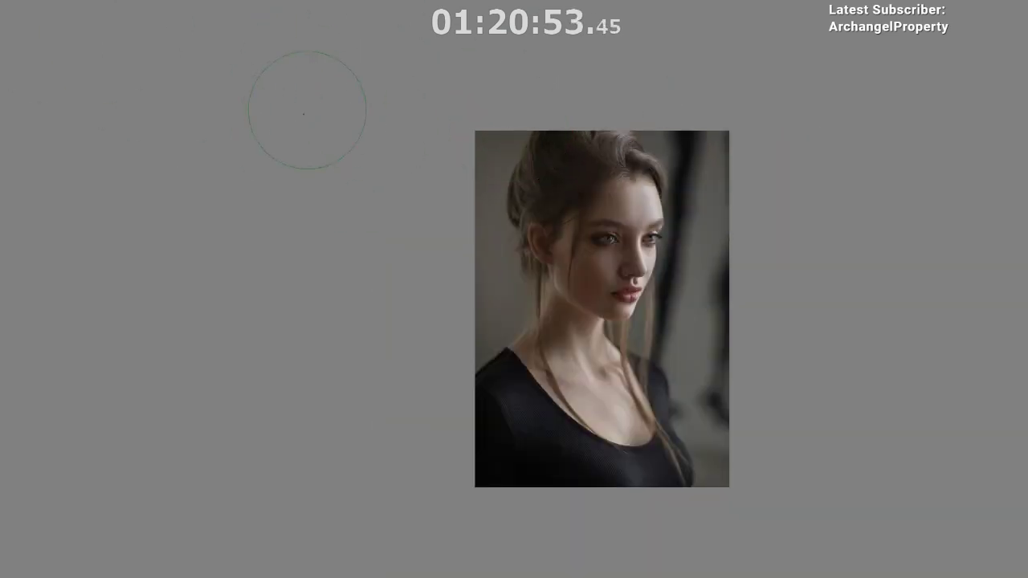
pyautogui.moveTo(314, 111); pyautogui.dragTo(142, 115)
pyautogui.scroll(1, 276, 133)
pyautogui.moveTo(269, 133); pyautogui.dragTo(136, 0)
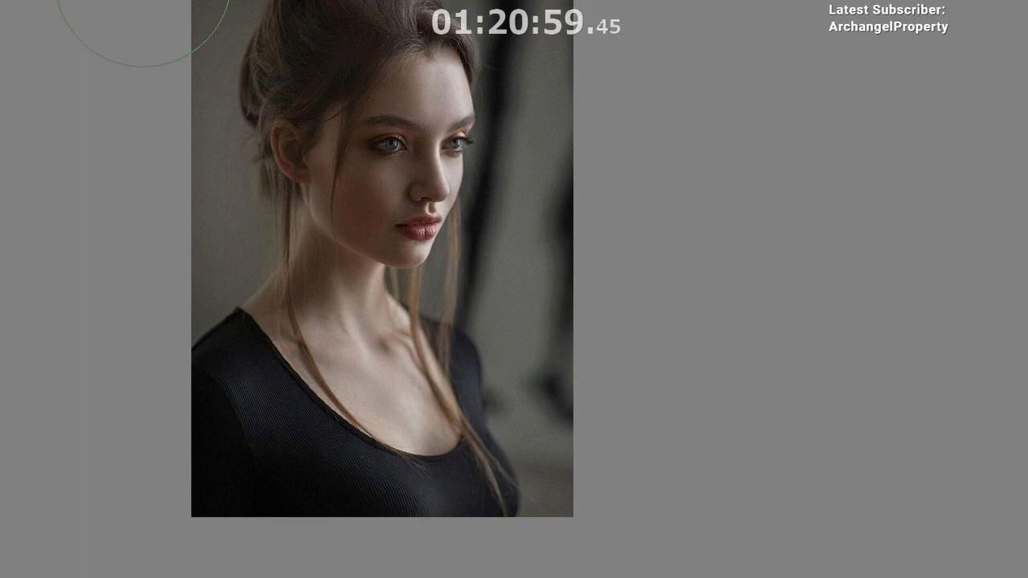
pyautogui.click(470, 110)
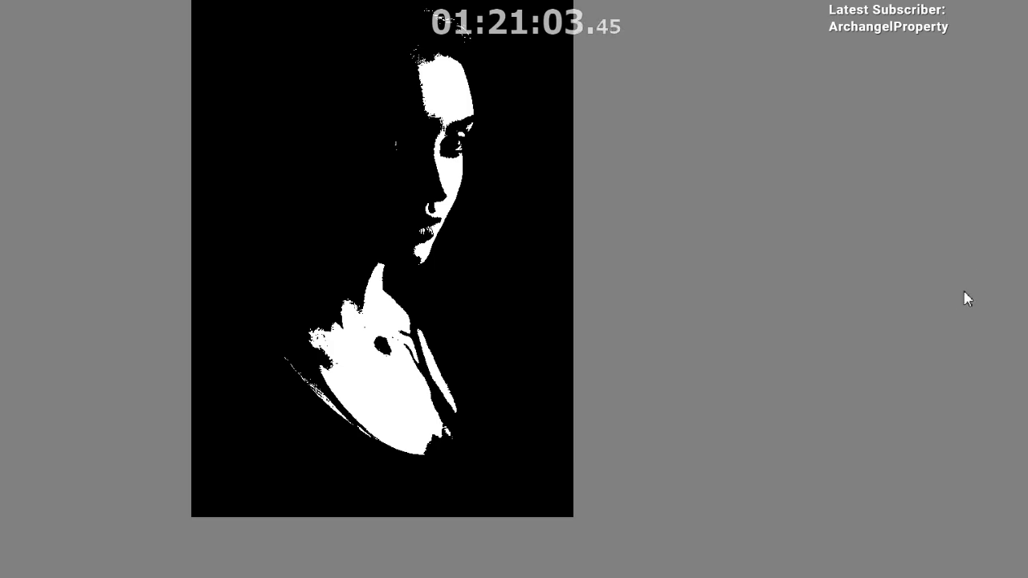
pyautogui.moveTo(965, 291); pyautogui.dragTo(913, 294)
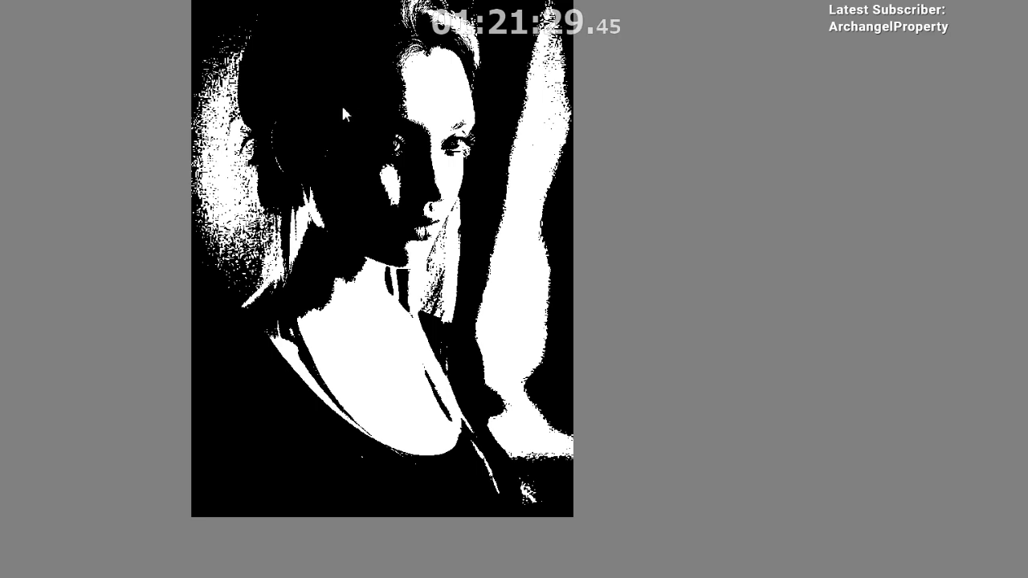
# - Darken the white areas of the thresholded portrait to a flat light grey
pyautogui.click(313, 2)
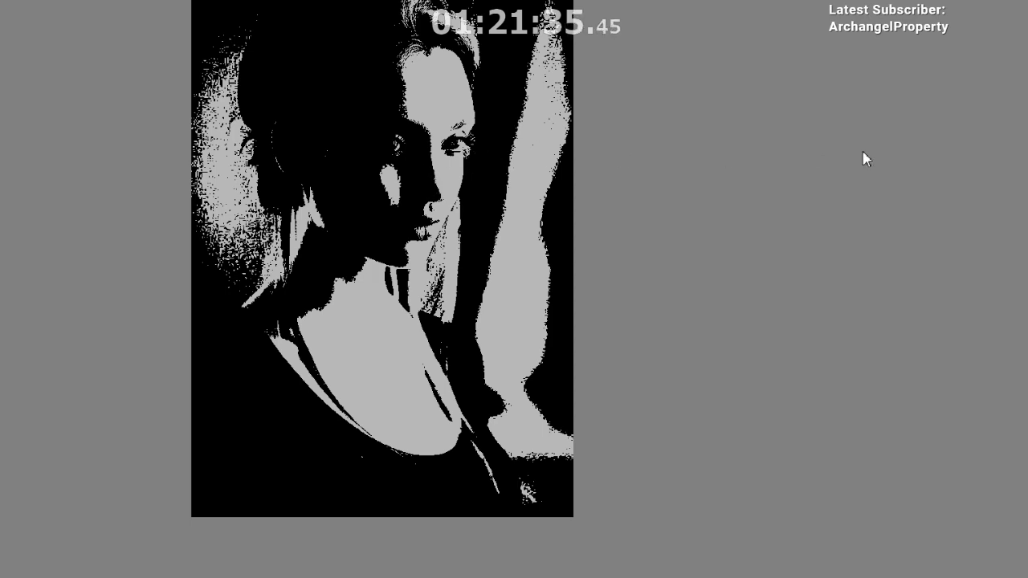
pyautogui.click(383, 113)
pyautogui.scroll(-1, 621, 236)
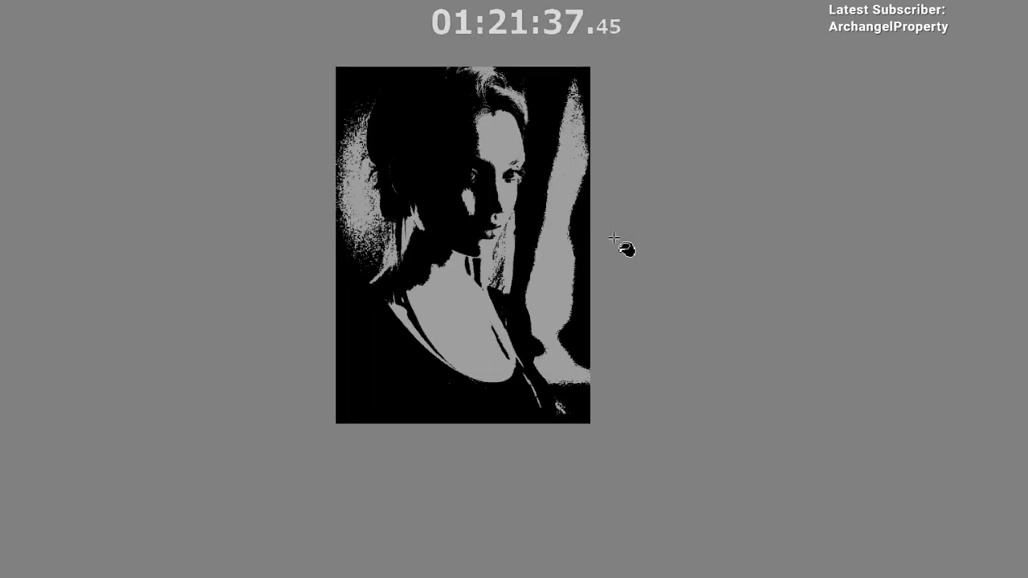
pyautogui.moveTo(505, 184); pyautogui.dragTo(479, 255)
pyautogui.hotkey('ctrl', '+')
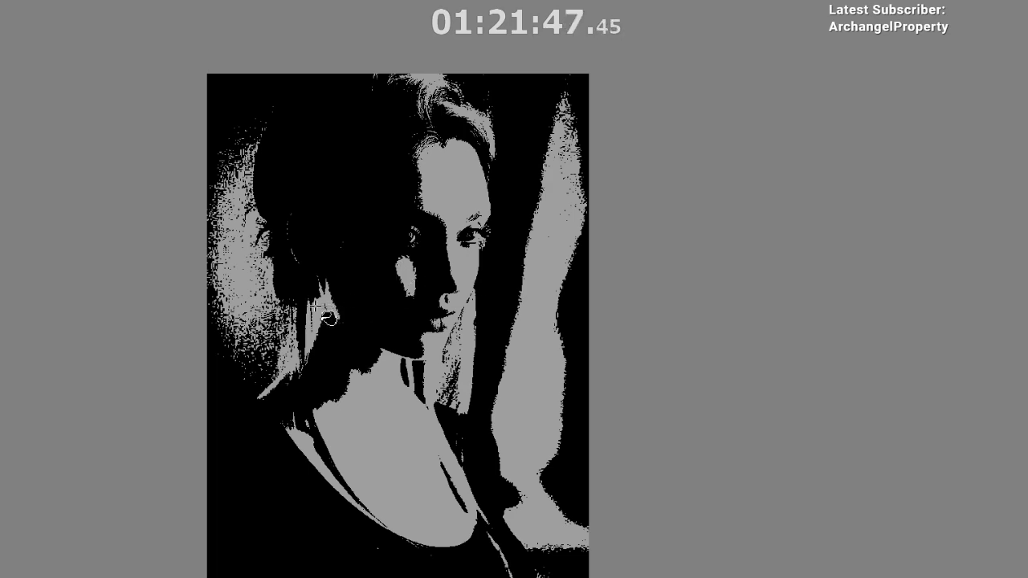
# - Try to trace the shadow edge from the brow down the nose with a red line
pyautogui.scroll(-2, 295, 304)
pyautogui.scroll(2, 291, 307)
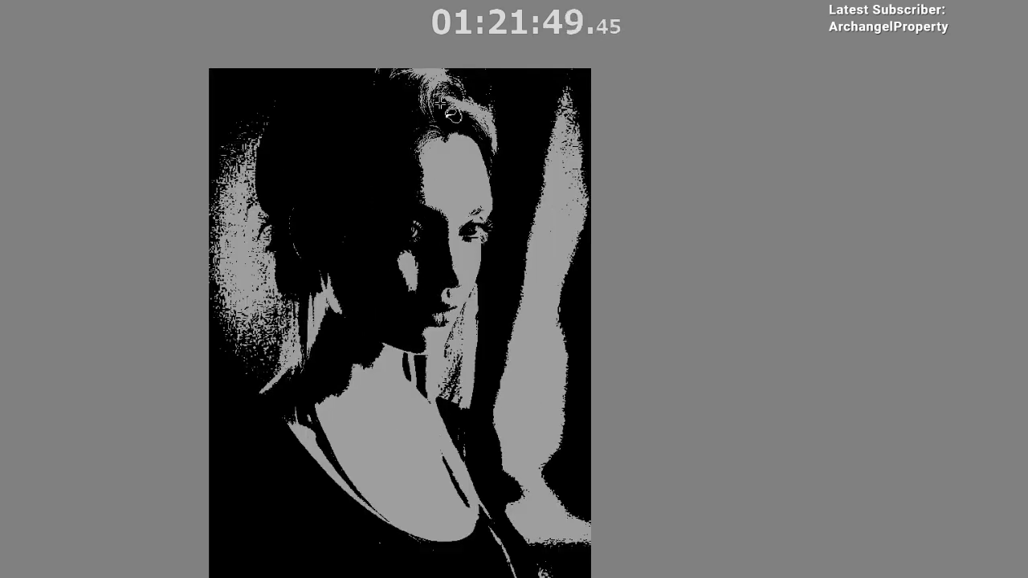
pyautogui.hotkey('ctrl', 'Tab')
pyautogui.hotkey('ctrl', 'Tab')
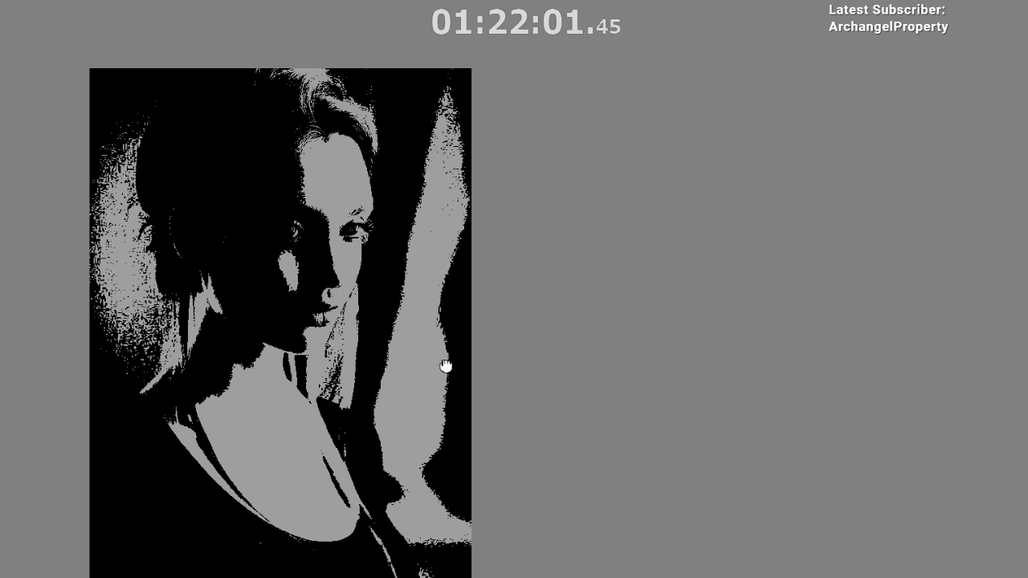
pyautogui.moveTo(445, 367); pyautogui.dragTo(577, 390)
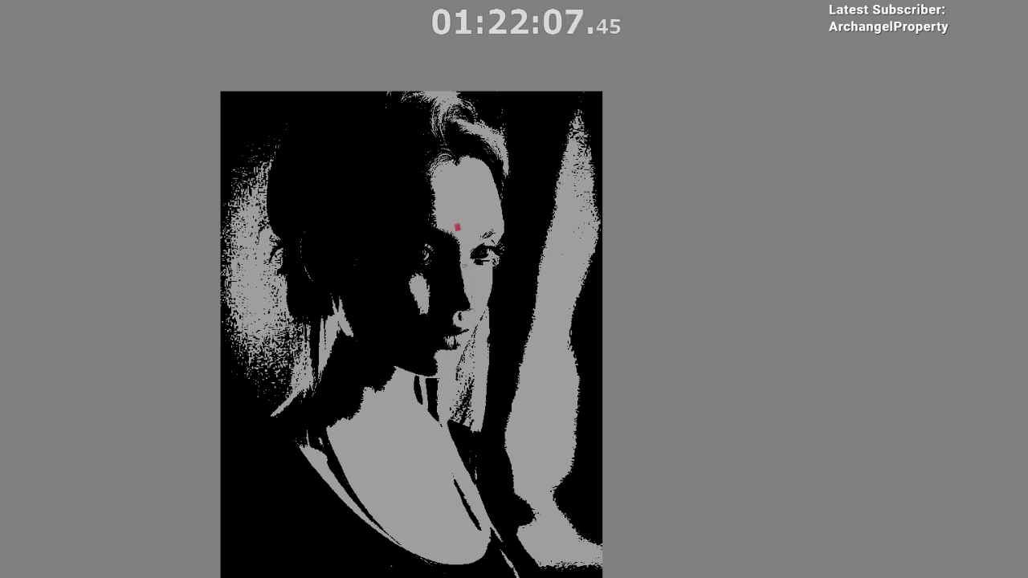
pyautogui.moveTo(456, 235); pyautogui.dragTo(464, 253)
pyautogui.moveTo(453, 228)
pyautogui.mouseDown()
pyautogui.moveTo(475, 312)
pyautogui.moveTo(464, 321)
pyautogui.moveTo(462, 283)
pyautogui.mouseUp()
pyautogui.hotkey('ctrl', 'z')
pyautogui.hotkey('ctrl', 'z')
pyautogui.hotkey('ctrl', 'z')
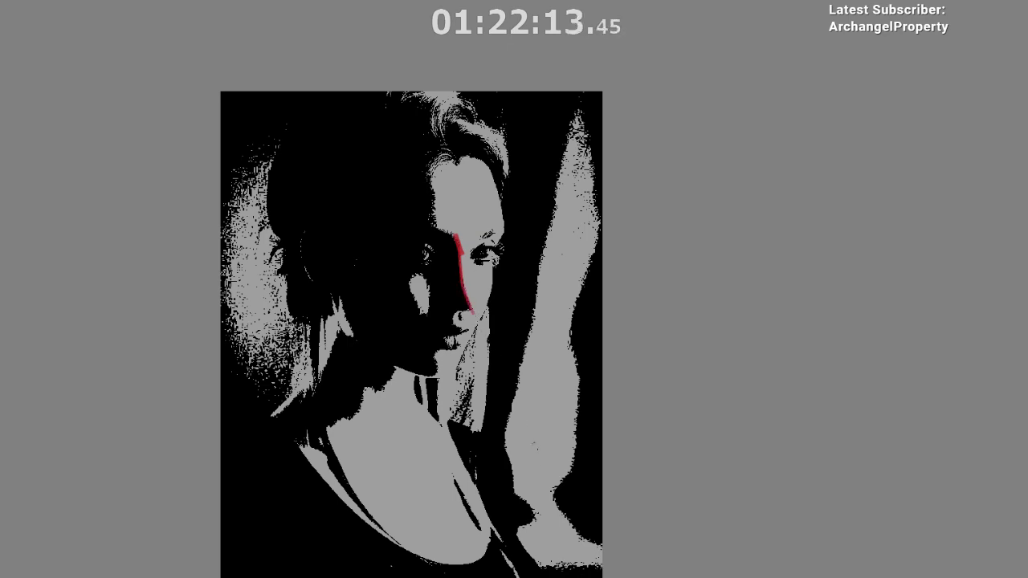
# - Try to trace the shadow edge along the thresholded portrait's chin with a short red stroke
pyautogui.moveTo(537, 508); pyautogui.dragTo(548, 505)
pyautogui.scroll(3, 481, 448)
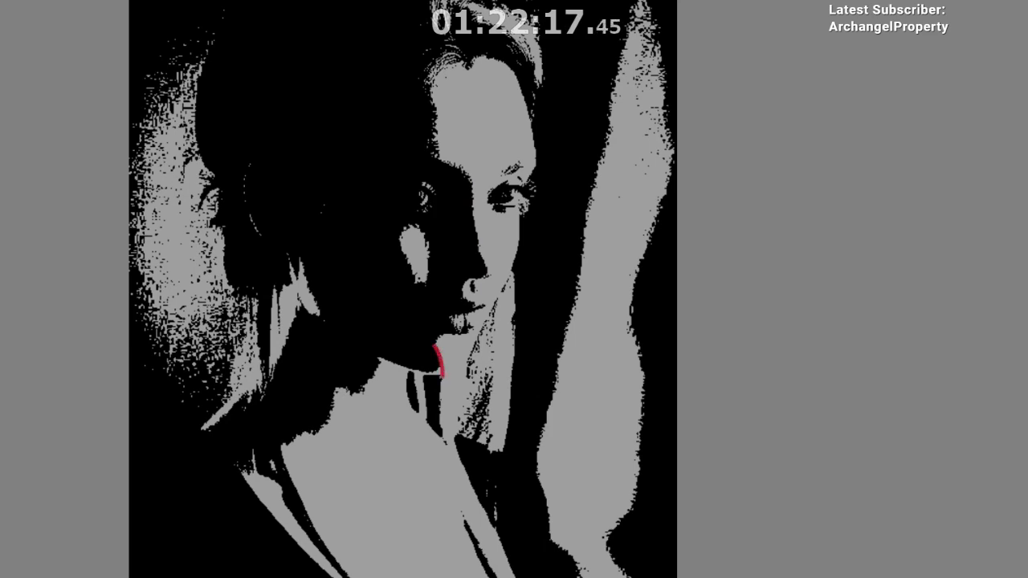
pyautogui.hotkey('ctrl', 'z')
pyautogui.keyDown('ctrl'); pyautogui.click(447, 351); pyautogui.keyUp('ctrl')
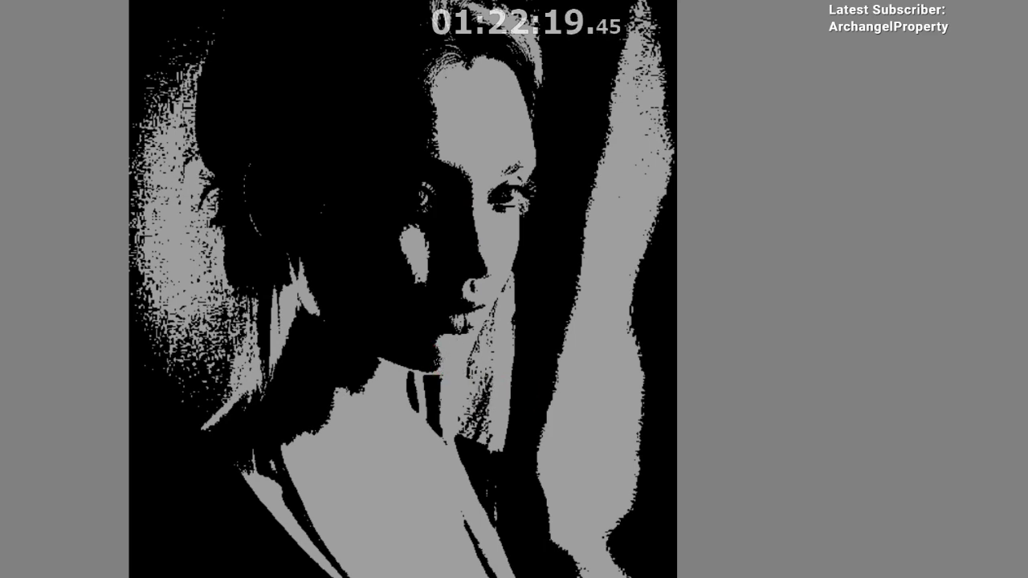
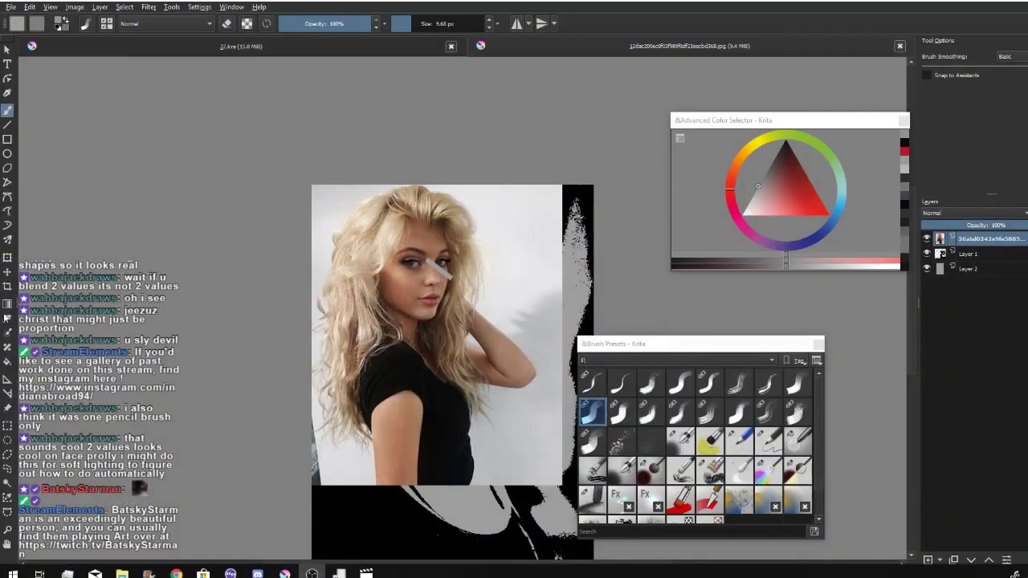
# - Undo the grey stroke across the blonde woman's face and the insertion of her photo
pyautogui.click(251, 87)
pyautogui.hotkey('ctrl', 'z')
pyautogui.hotkey('ctrl', 'z')
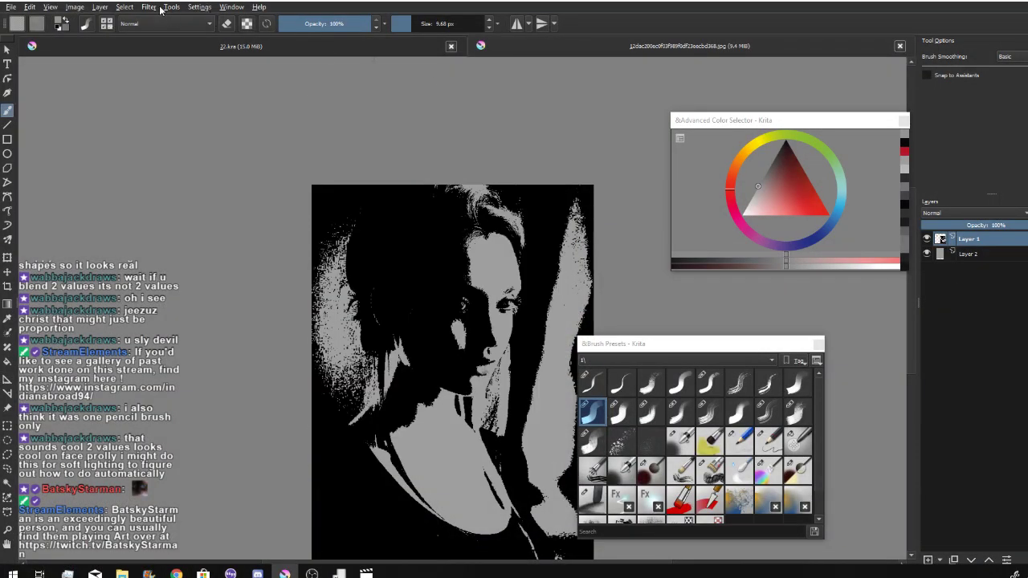
pyautogui.click(149, 6)
pyautogui.moveTo(158, 34)
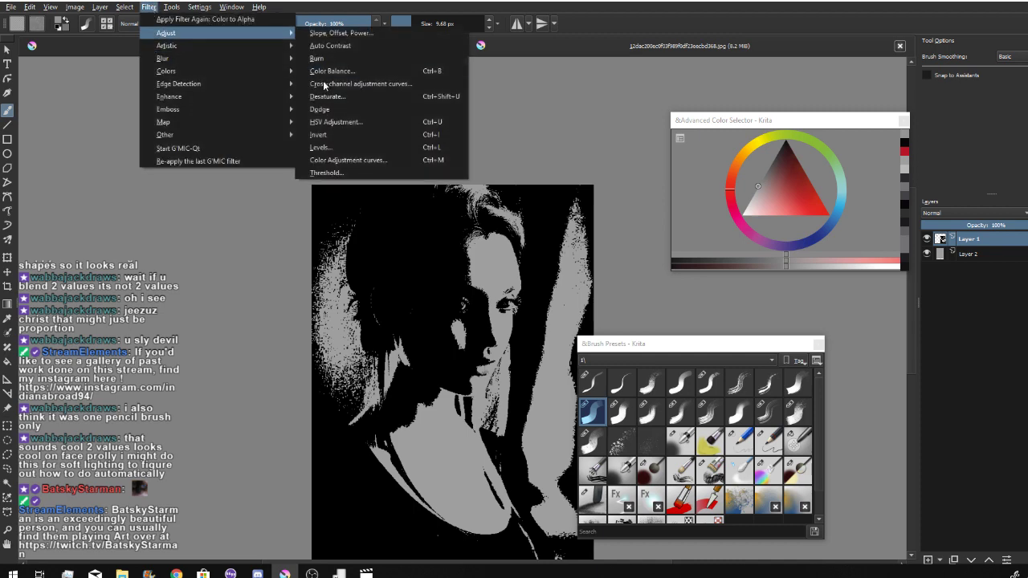
pyautogui.click(336, 171)
pyautogui.click(992, 196)
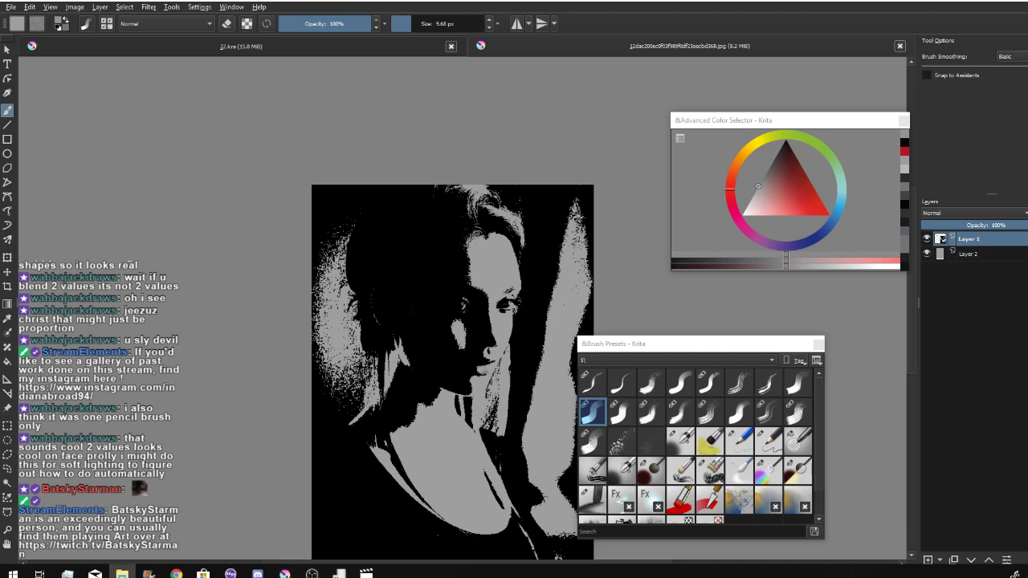
# - Insert the blonde woman's photo as a new layer and apply a Threshold with level 94
pyautogui.moveTo(0, 241); pyautogui.dragTo(429, 320)
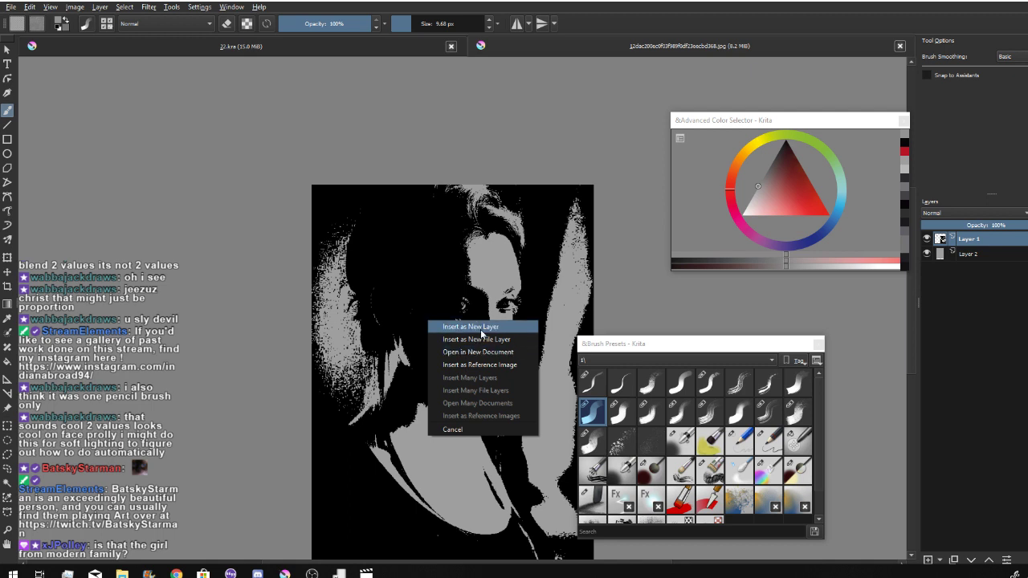
pyautogui.click(481, 334)
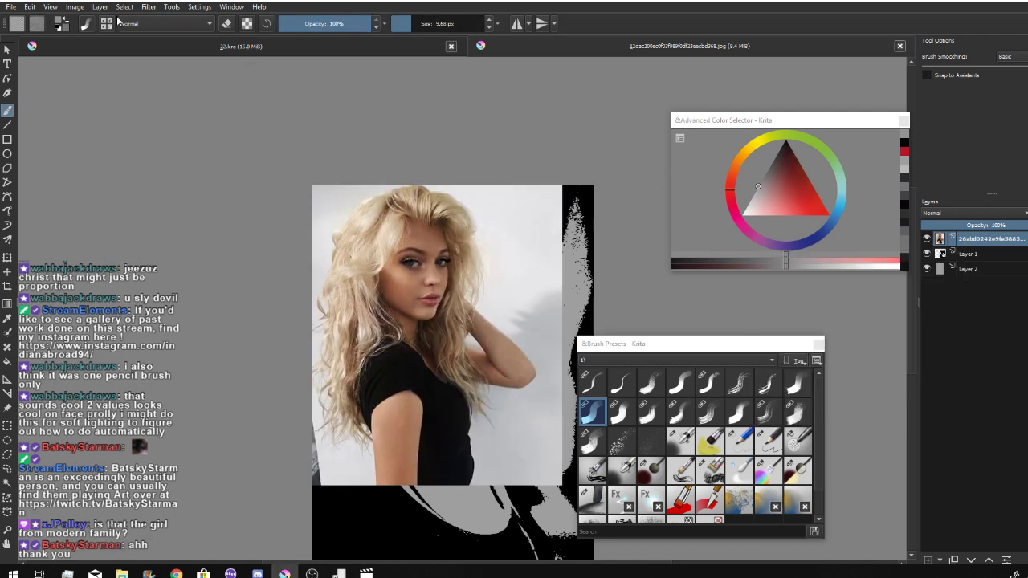
pyautogui.click(155, 8)
pyautogui.moveTo(163, 32)
pyautogui.click(382, 172)
pyautogui.moveTo(860, 312); pyautogui.dragTo(824, 306)
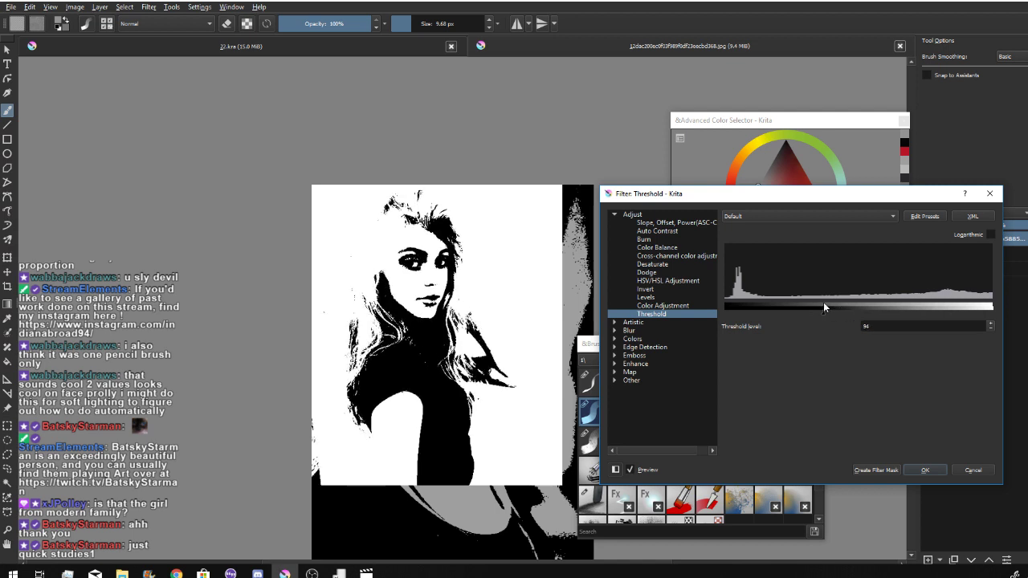
pyautogui.click(932, 471)
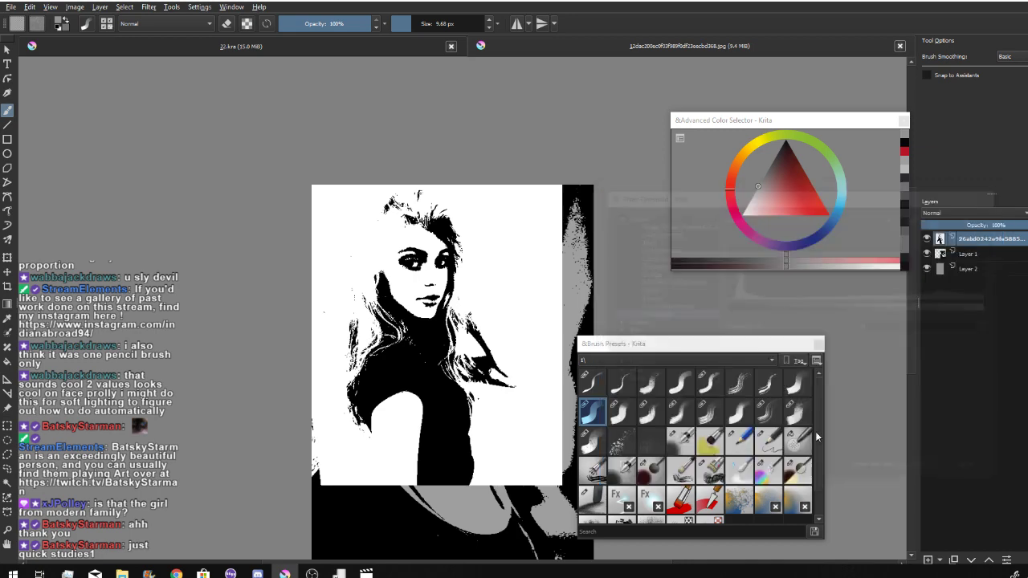
# - Examine the thresholded face up close and compare it with the underlying two-tone portrait by toggling the photo layer's visibility
pyautogui.scroll(2, 474, 287)
pyautogui.scroll(2, 402, 239)
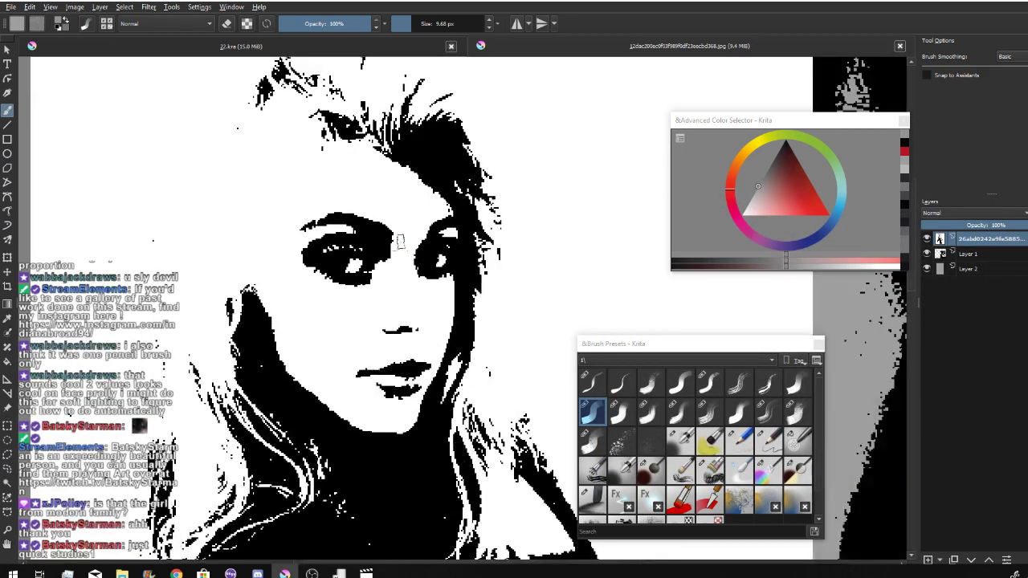
pyautogui.scroll(-3, 389, 250)
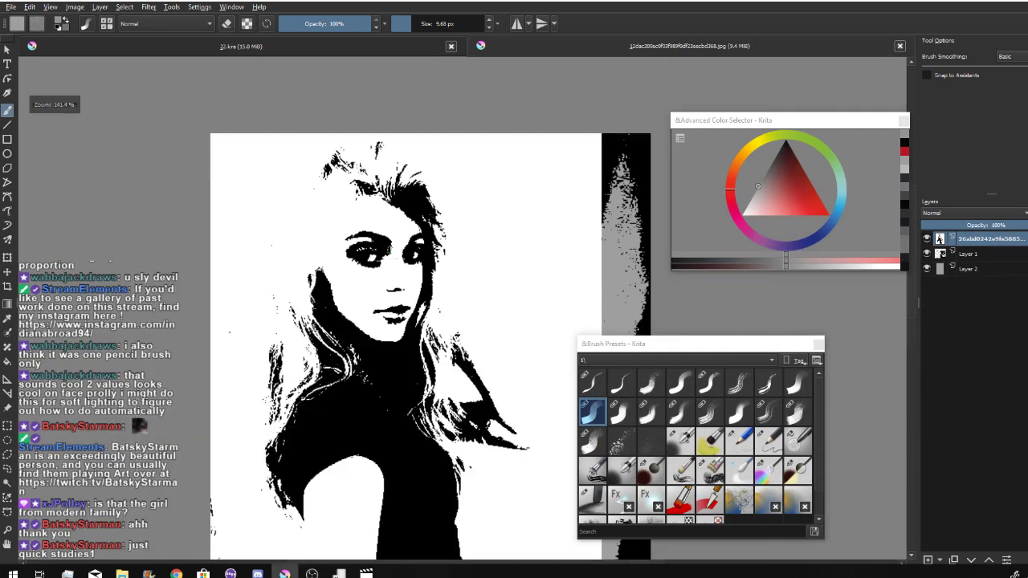
pyautogui.click(927, 239)
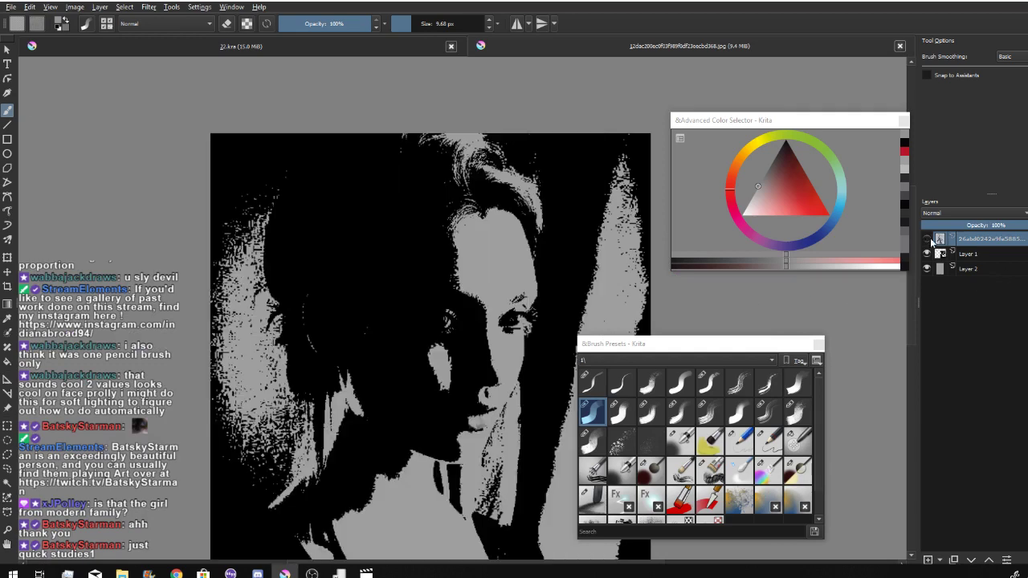
pyautogui.click(927, 240)
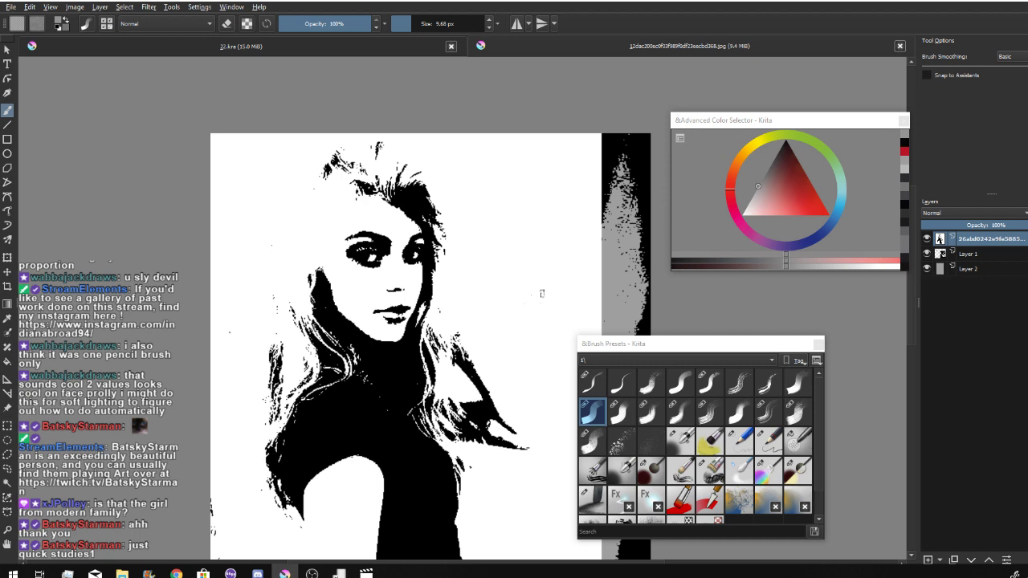
pyautogui.scroll(-1, 524, 296)
pyautogui.moveTo(332, 309); pyautogui.dragTo(246, 252)
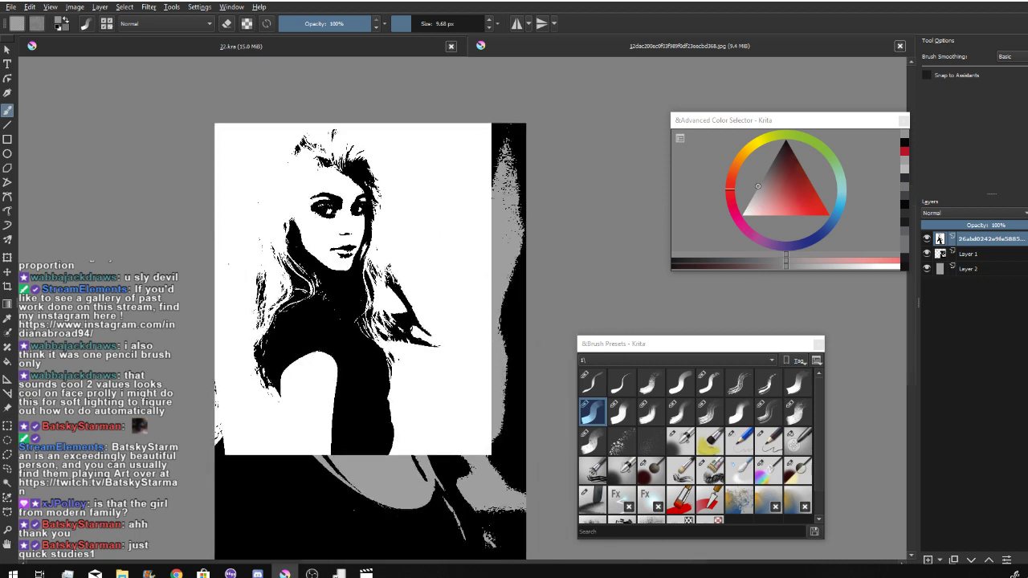
# - Insert the sheet of two-tone hooded and robed character silhouettes as a reference image beside the portraits
pyautogui.hotkey('alt', 'Tab')
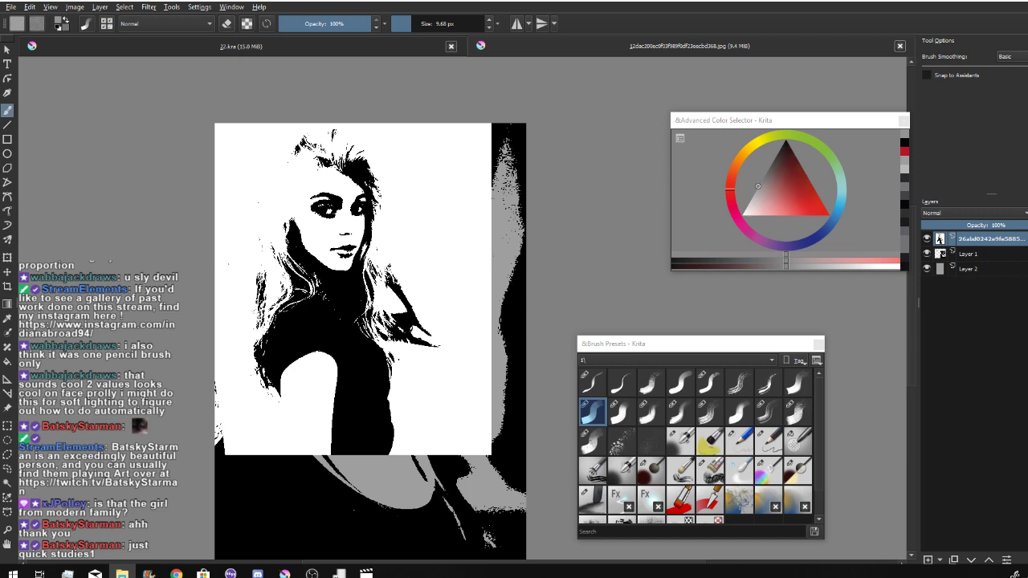
pyautogui.moveTo(87, 191); pyautogui.dragTo(333, 193)
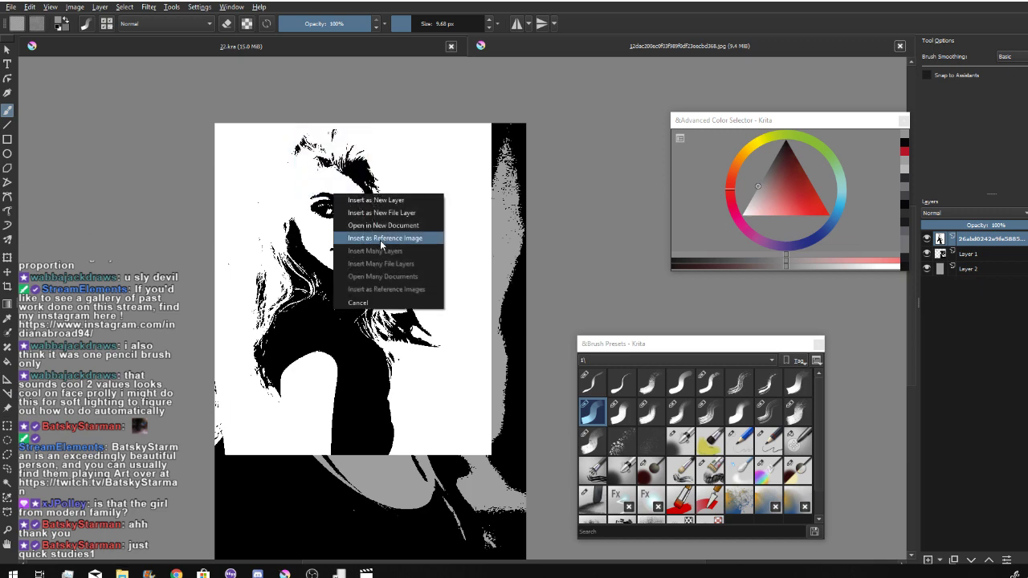
pyautogui.click(392, 244)
pyautogui.moveTo(401, 250); pyautogui.dragTo(140, 206)
pyautogui.moveTo(211, 256); pyautogui.dragTo(396, 271)
pyautogui.moveTo(350, 278); pyautogui.dragTo(122, 267)
pyautogui.moveTo(160, 265); pyautogui.dragTo(243, 309)
pyautogui.click(369, 153)
# - Examine the black-and-grey shape design of the robed figures in both rows of the character sheet
pyautogui.scroll(3, 400, 290)
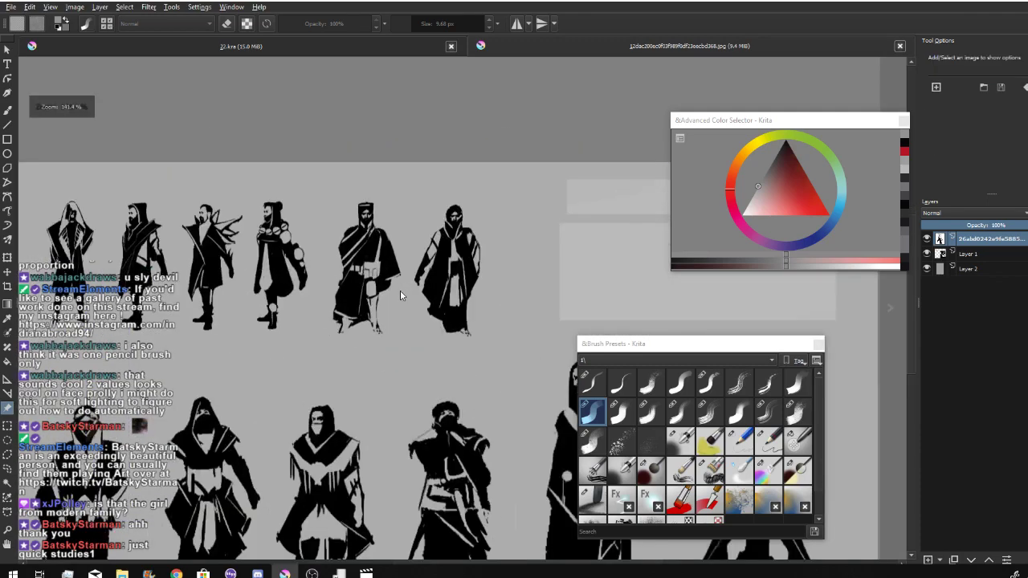
pyautogui.moveTo(340, 212); pyautogui.dragTo(363, 347)
pyautogui.scroll(2, 363, 345)
pyautogui.moveTo(124, 251); pyautogui.dragTo(405, 287)
pyautogui.moveTo(301, 299); pyautogui.dragTo(546, 313)
pyautogui.moveTo(277, 325); pyautogui.dragTo(445, 325)
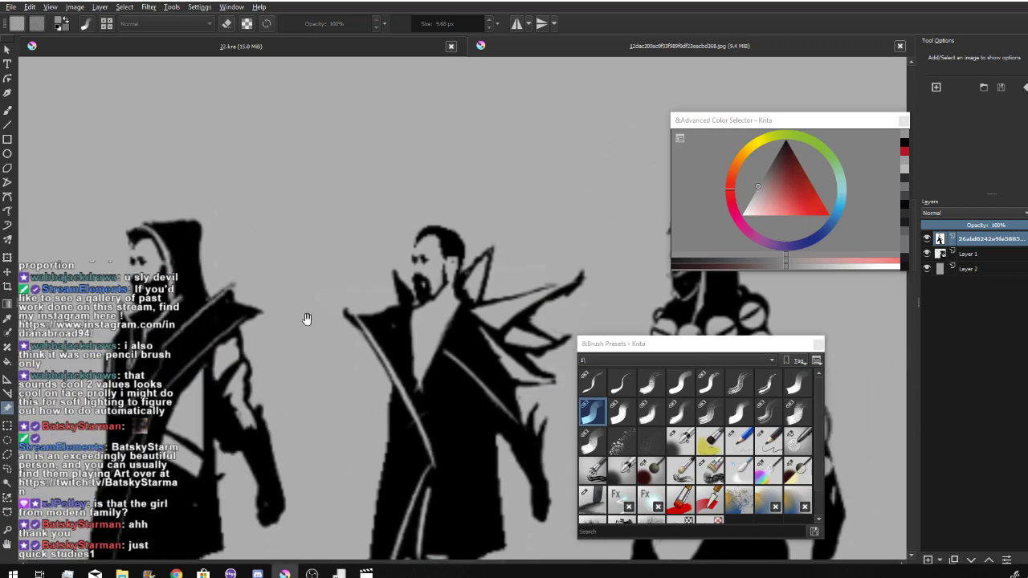
pyautogui.moveTo(308, 319); pyautogui.dragTo(416, 319)
pyautogui.moveTo(245, 290); pyautogui.dragTo(463, 287)
pyautogui.scroll(-1, 421, 329)
pyautogui.scroll(-8, 442, 366)
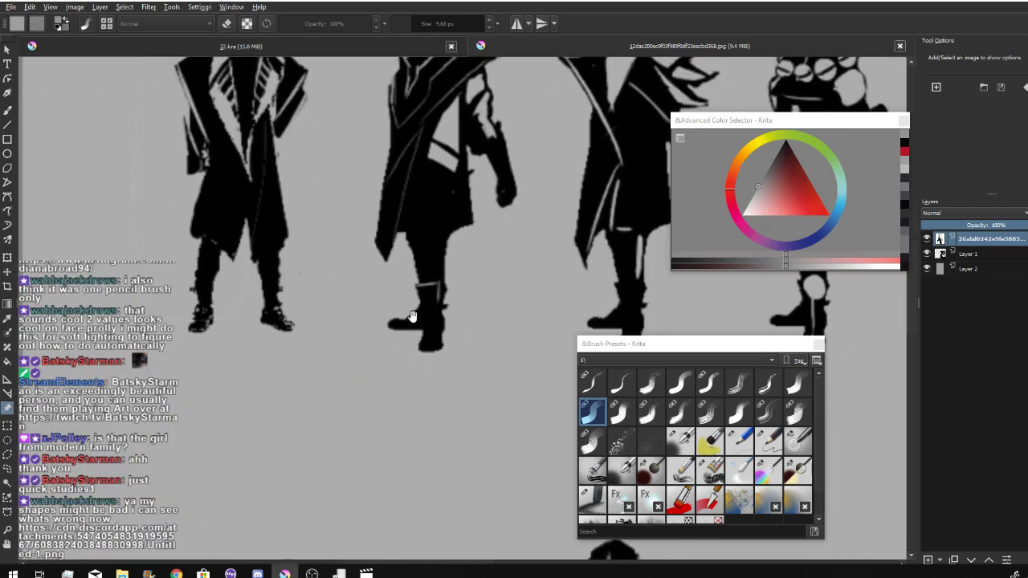
pyautogui.scroll(2, 425, 298)
pyautogui.hscroll(10, 446, 229)
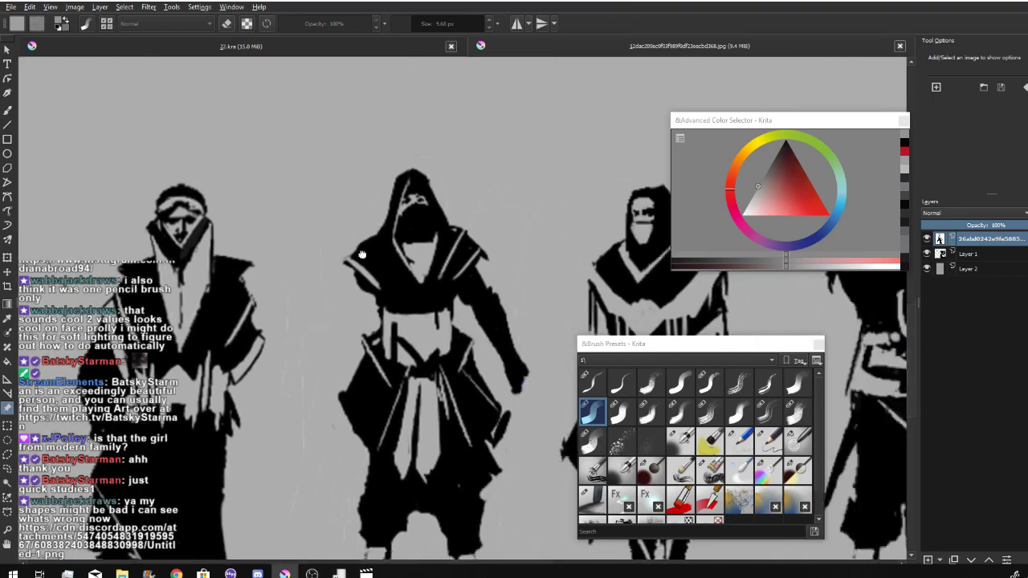
pyautogui.moveTo(475, 251); pyautogui.dragTo(215, 248)
pyautogui.scroll(-3, 215, 249)
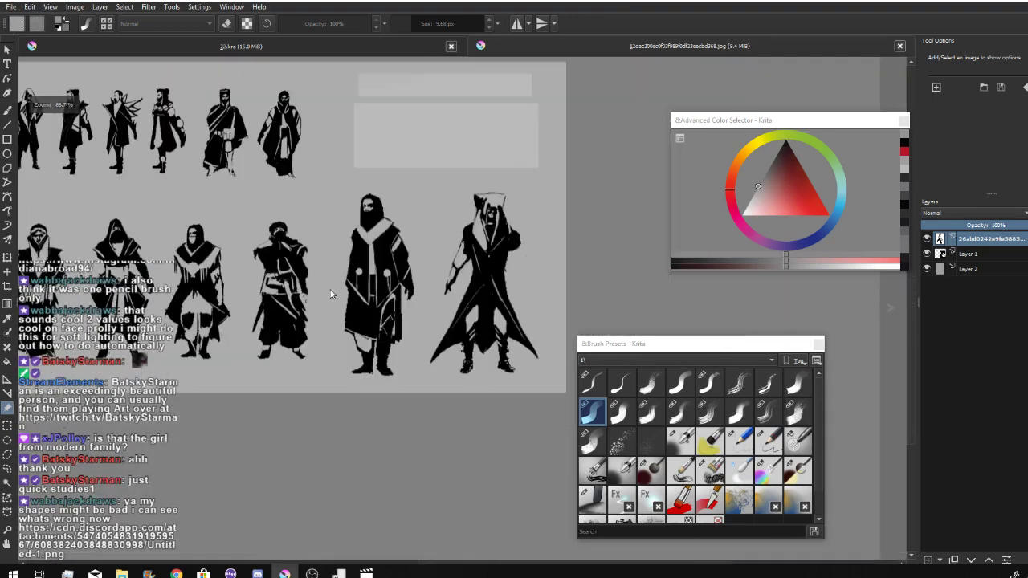
pyautogui.moveTo(333, 294); pyautogui.dragTo(338, 211)
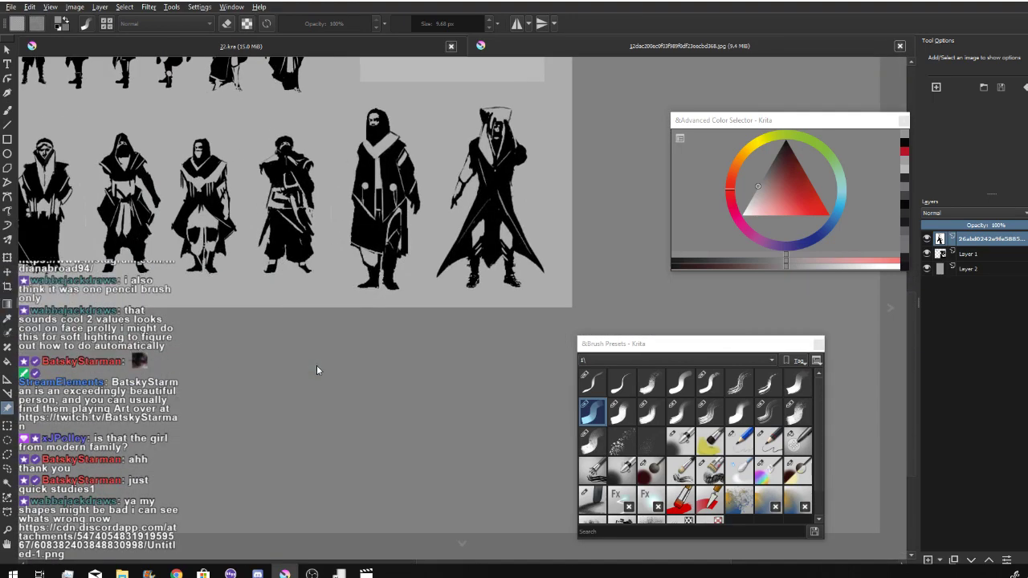
# - Look over the motorcycle and tank-creature sheet below the character sheet and undo its insertion
pyautogui.scroll(-3, 371, 402)
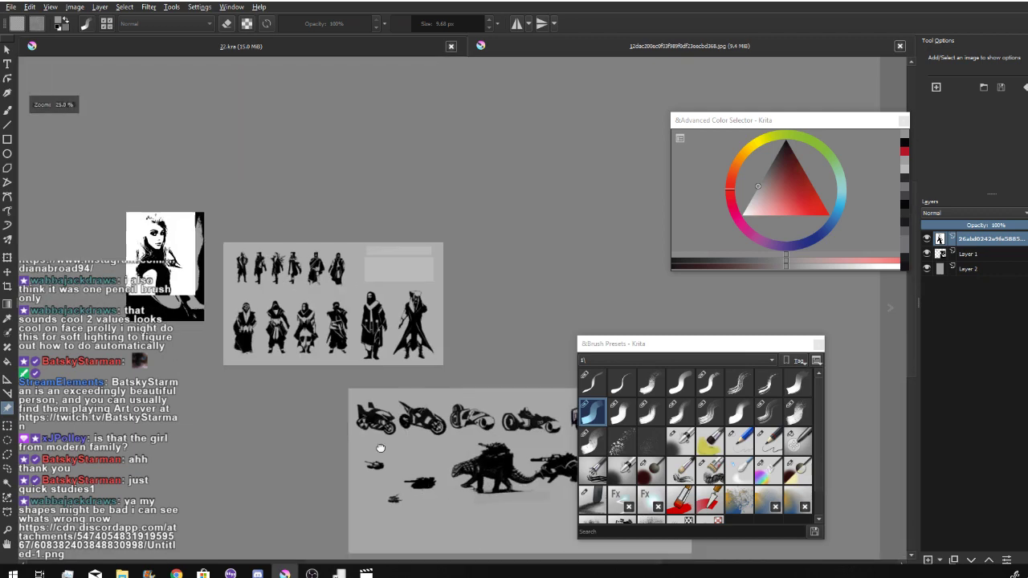
pyautogui.scroll(4, 322, 393)
pyautogui.scroll(-3, 370, 382)
pyautogui.moveTo(281, 405); pyautogui.dragTo(392, 243)
pyautogui.hotkey('ctrl', 'z')
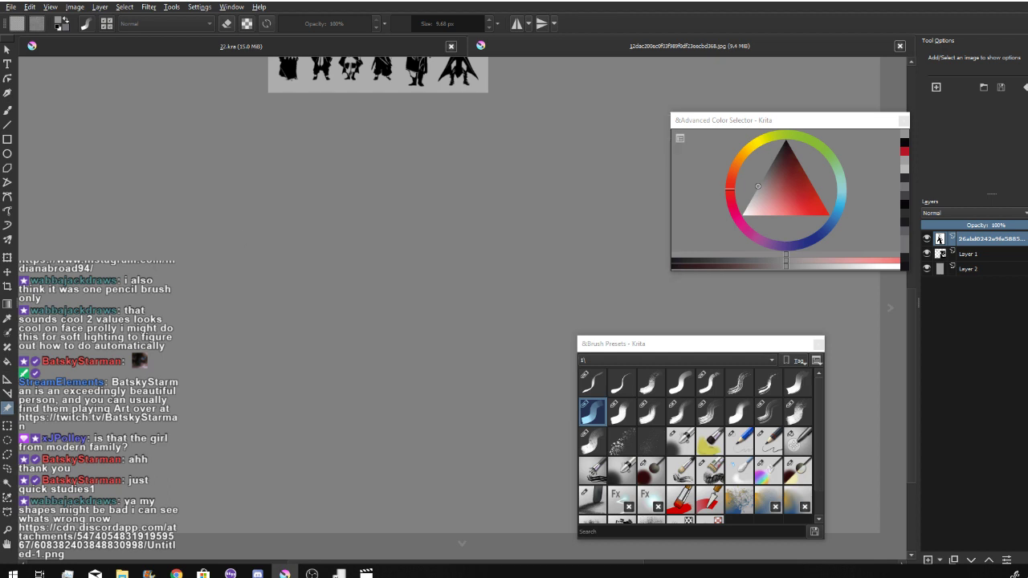
# - Insert the motorcycle and armed-creature sheet with three rows as a reference image below the character sheet and examine its shapes
pyautogui.moveTo(8, 338); pyautogui.dragTo(273, 335)
pyautogui.click(306, 380)
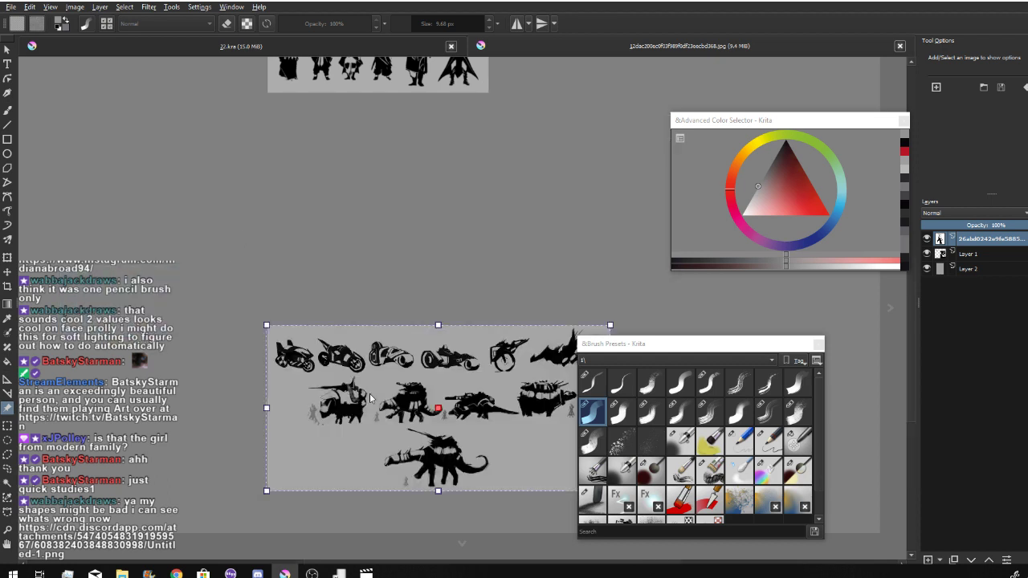
pyautogui.scroll(5, 418, 398)
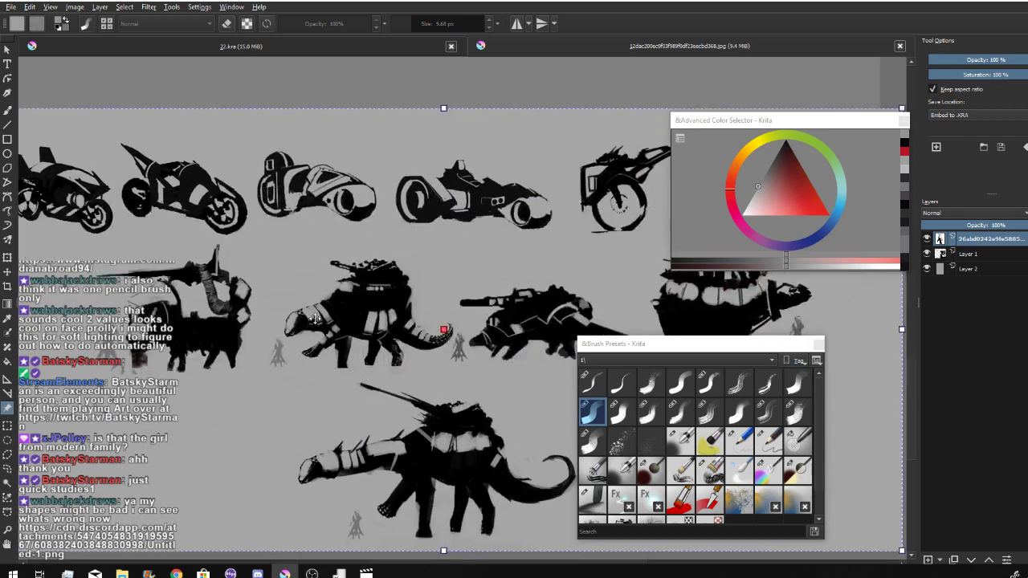
pyautogui.scroll(-3, 315, 319)
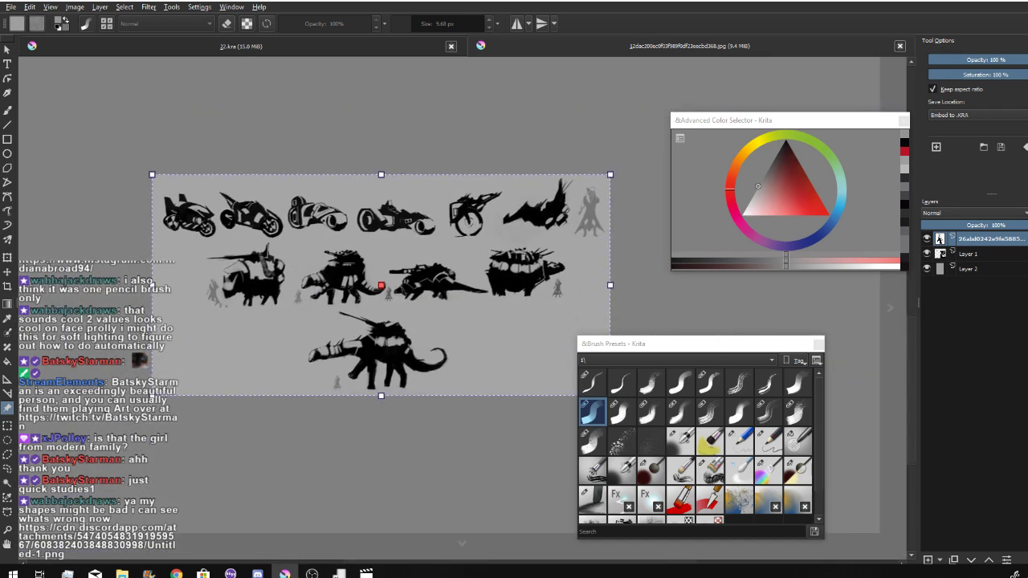
# - Insert the sheet of two-tone female and costumed character designs as another reference image
pyautogui.hotkey('alt', 'Tab')
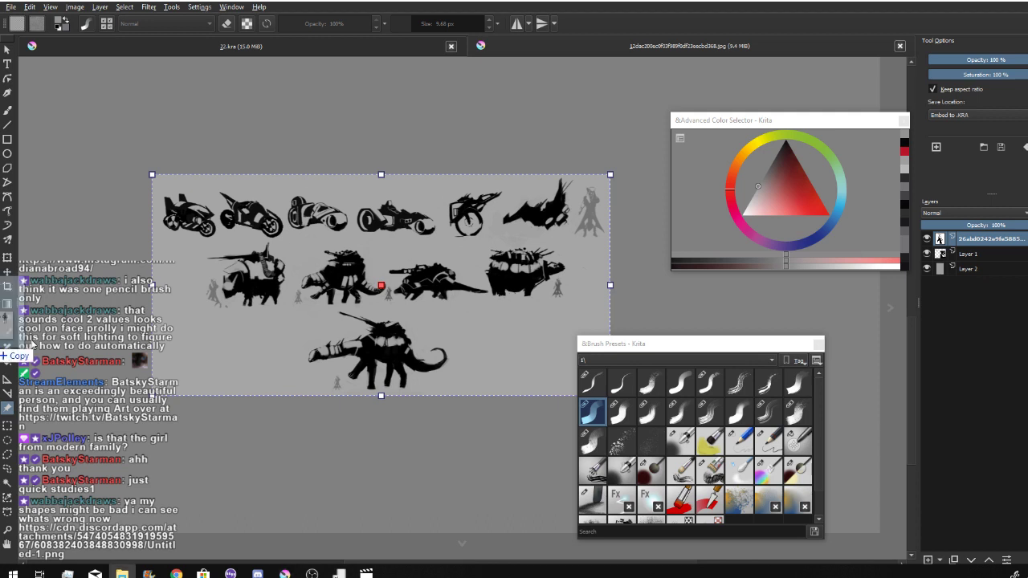
pyautogui.rightClick(296, 318)
pyautogui.click(385, 345)
pyautogui.moveTo(376, 275)
pyautogui.mouseDown()
pyautogui.moveTo(364, 219)
pyautogui.moveTo(296, 109)
pyautogui.mouseUp()
# - Examine the simplified two-value faces and costumes of the women along the new sheet's upper row
pyautogui.scroll(3, 438, 375)
pyautogui.moveTo(222, 286); pyautogui.dragTo(487, 324)
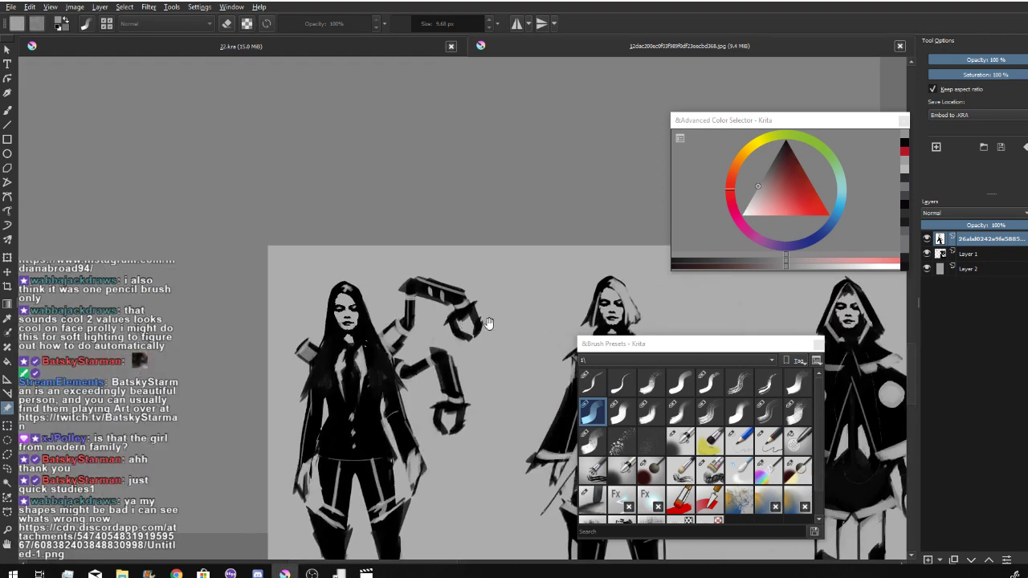
pyautogui.scroll(4, 338, 318)
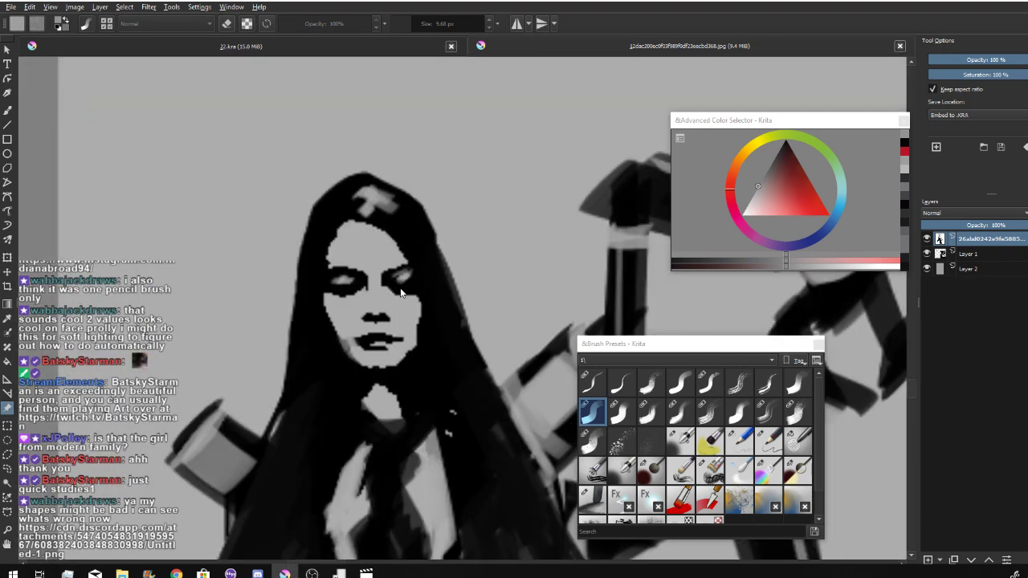
pyautogui.scroll(-2, 440, 357)
pyautogui.moveTo(551, 298); pyautogui.dragTo(275, 240)
pyautogui.moveTo(459, 281); pyautogui.dragTo(183, 267)
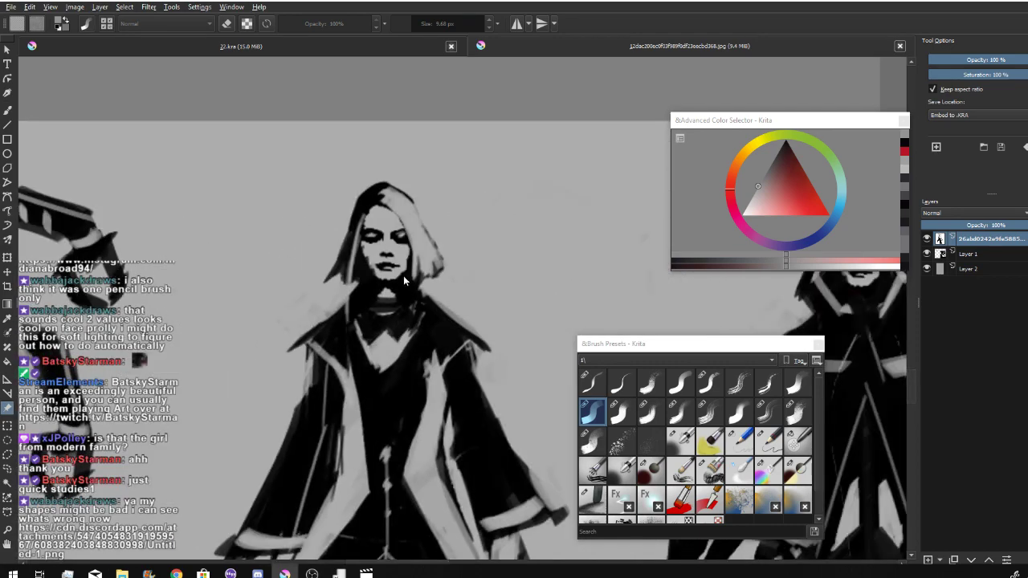
pyautogui.hscroll(6, 435, 302)
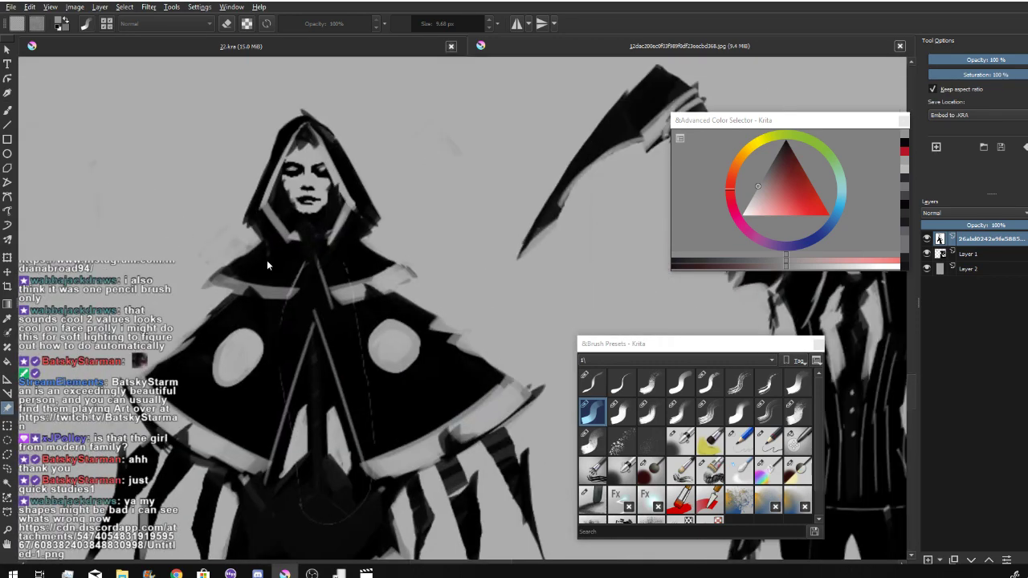
pyautogui.hscroll(6, 218, 204)
pyautogui.scroll(-5, 283, 225)
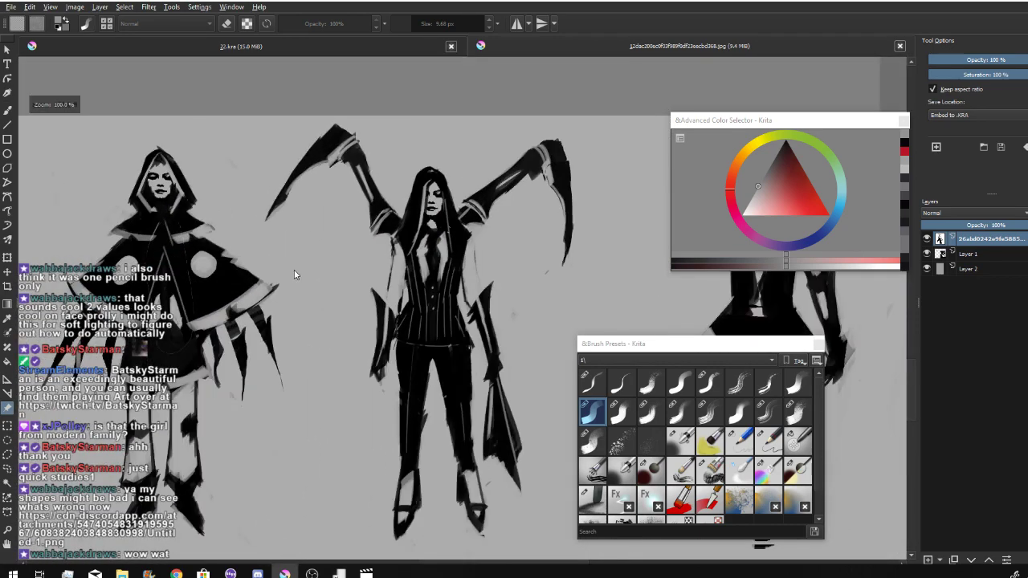
pyautogui.scroll(3, 323, 290)
pyautogui.scroll(-2, 388, 278)
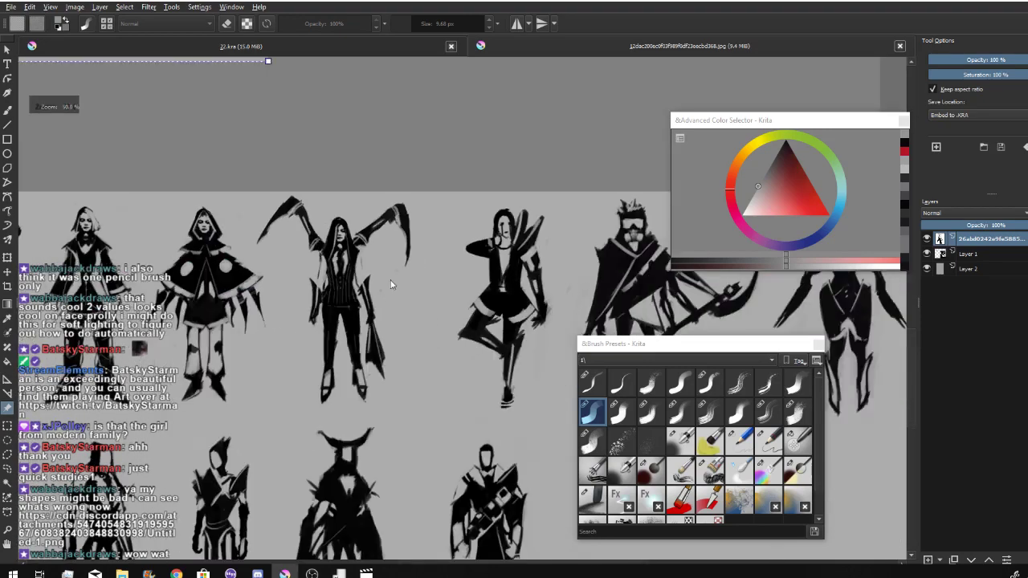
# - Examine both rows of the two-tone costumed character sheet, then return to the thresholded portraits above the sheets
pyautogui.moveTo(482, 306); pyautogui.dragTo(297, 273)
pyautogui.moveTo(300, 408); pyautogui.dragTo(247, 331)
pyautogui.scroll(-3, 248, 331)
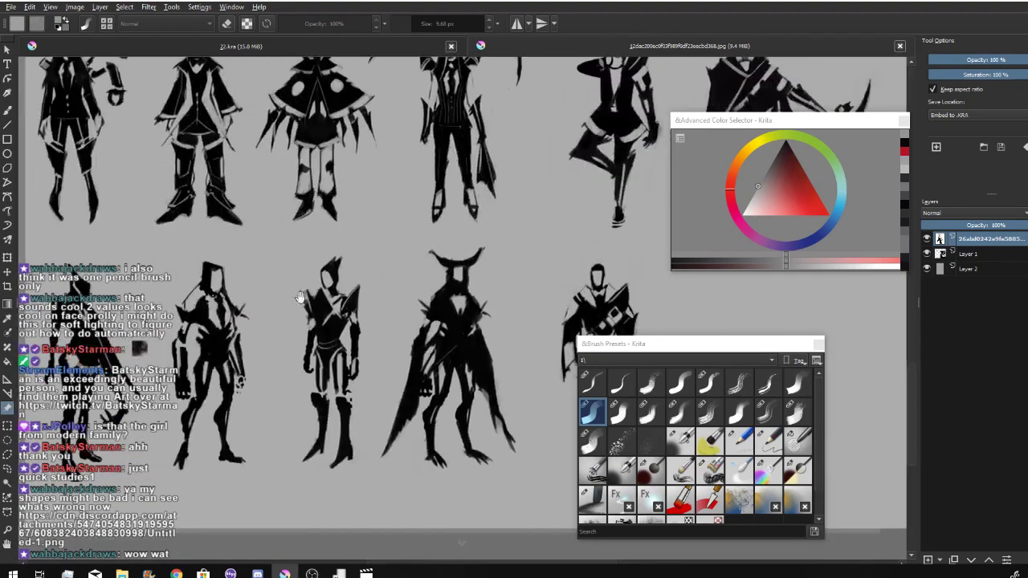
pyautogui.scroll(5, 260, 294)
pyautogui.scroll(-4, 346, 289)
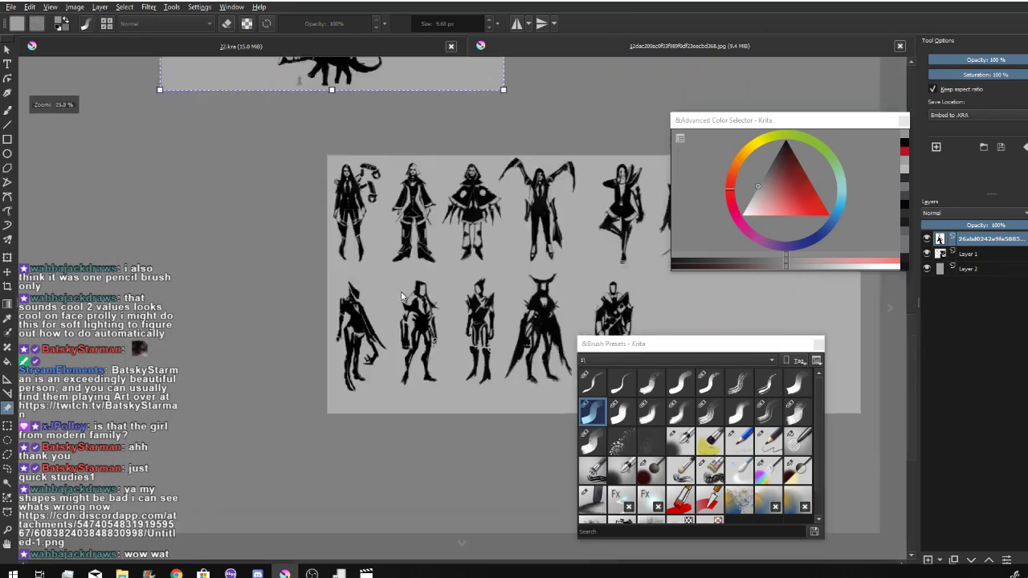
pyautogui.moveTo(350, 270); pyautogui.dragTo(133, 304)
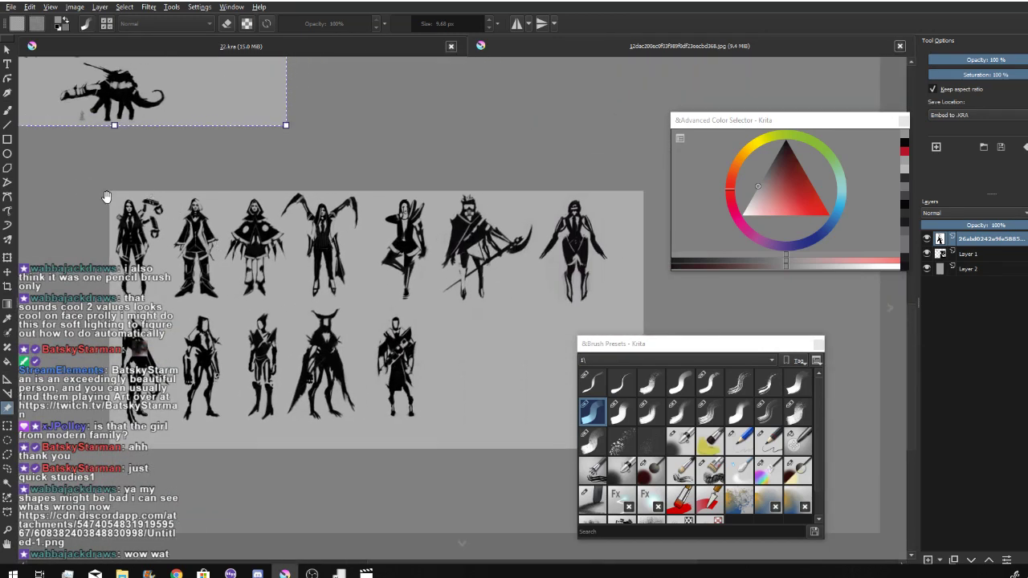
pyautogui.scroll(-2, 107, 197)
pyautogui.moveTo(183, 245); pyautogui.dragTo(416, 394)
pyautogui.moveTo(193, 299); pyautogui.dragTo(298, 383)
pyautogui.moveTo(260, 298); pyautogui.dragTo(268, 363)
pyautogui.scroll(1, 389, 334)
pyautogui.scroll(5, 388, 337)
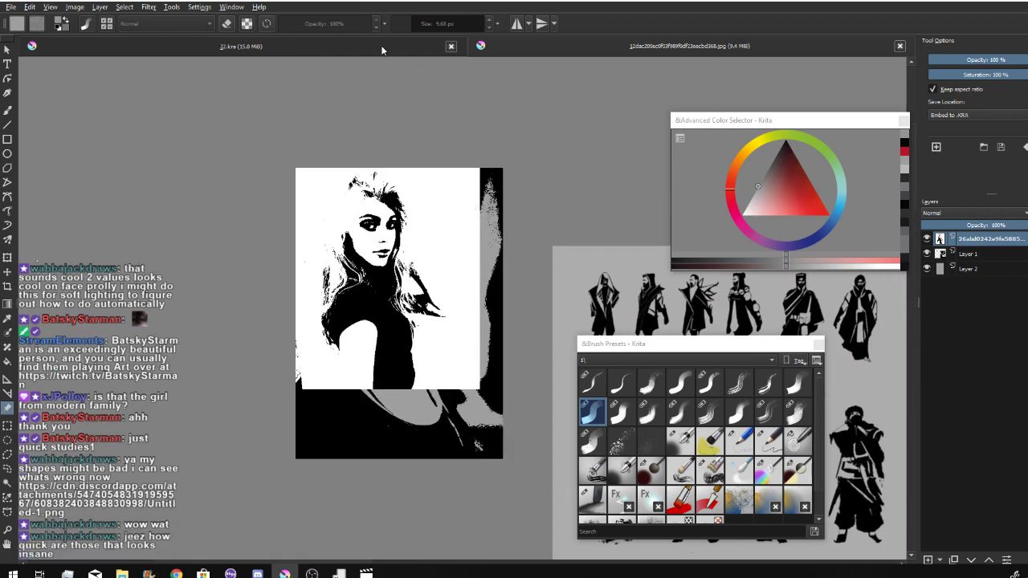
# - Check the knight sketch in 22.kra, then examine the two-value hooded and robed figures in the JPG document
pyautogui.click(462, 51)
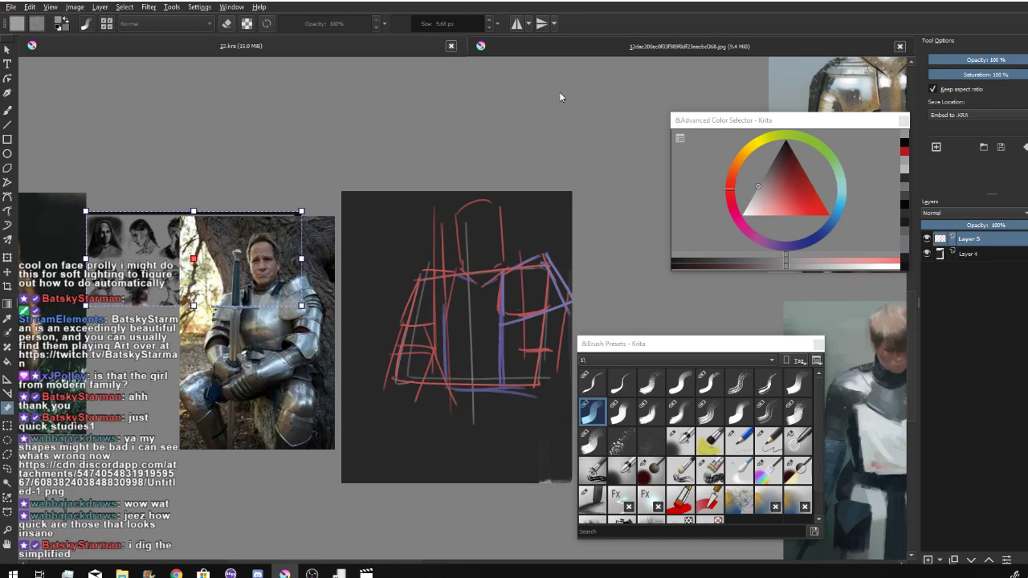
pyautogui.click(864, 53)
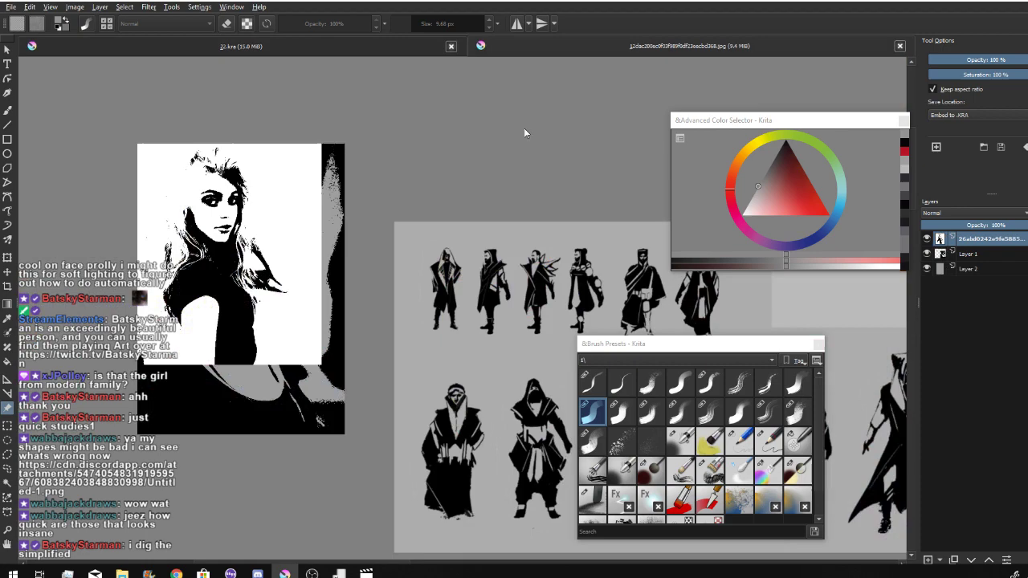
pyautogui.click(477, 199)
pyautogui.scroll(2, 546, 269)
pyautogui.moveTo(482, 339); pyautogui.dragTo(251, 125)
pyautogui.moveTo(546, 247); pyautogui.dragTo(337, 219)
pyautogui.scroll(-1, 337, 219)
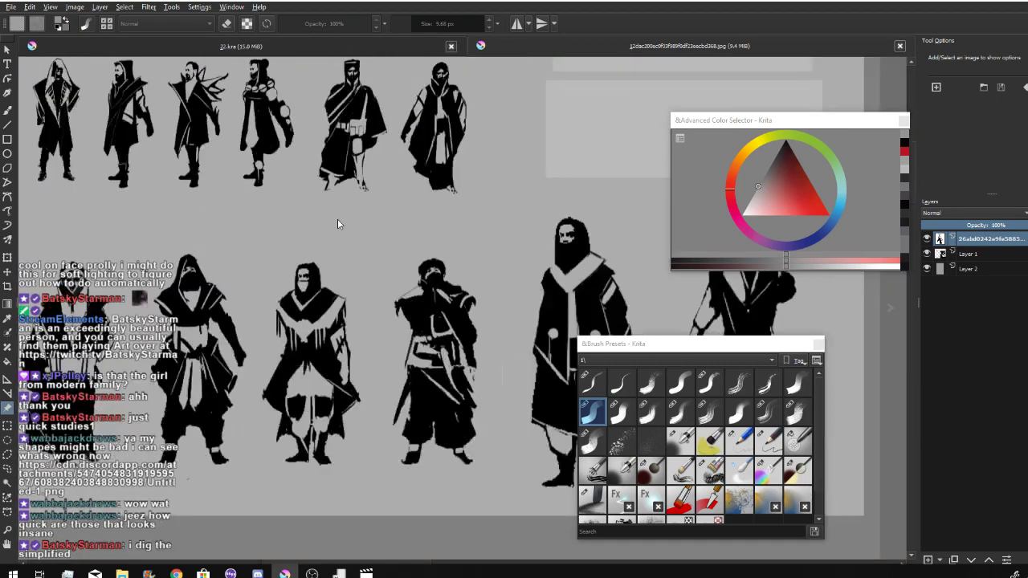
pyautogui.scroll(-2, 361, 208)
pyautogui.moveTo(395, 205); pyautogui.dragTo(394, 250)
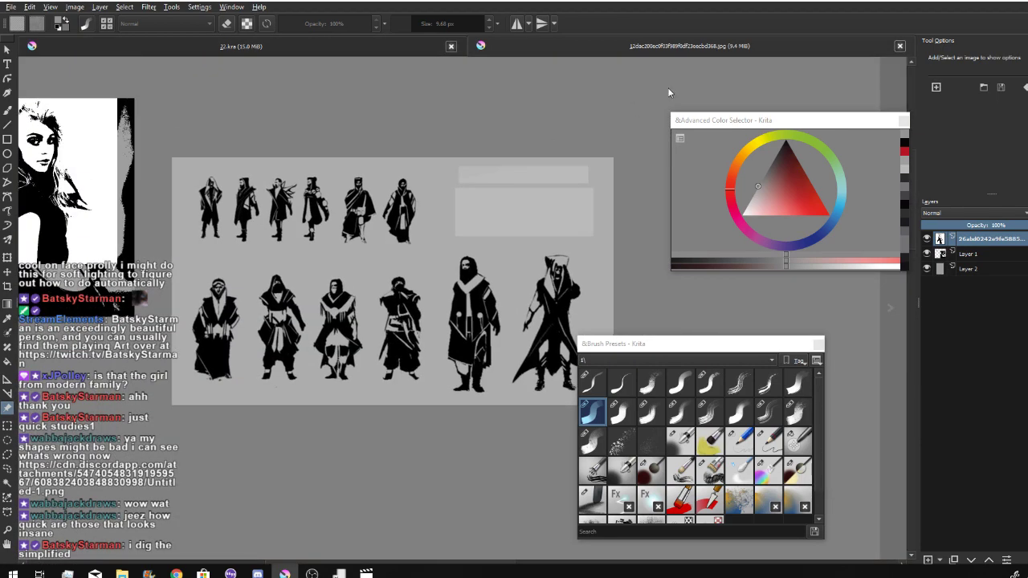
# - Close the JPG document holding the thresholded portraits and design sheets without saving, and return to the knight study in 22.kra
pyautogui.click(899, 47)
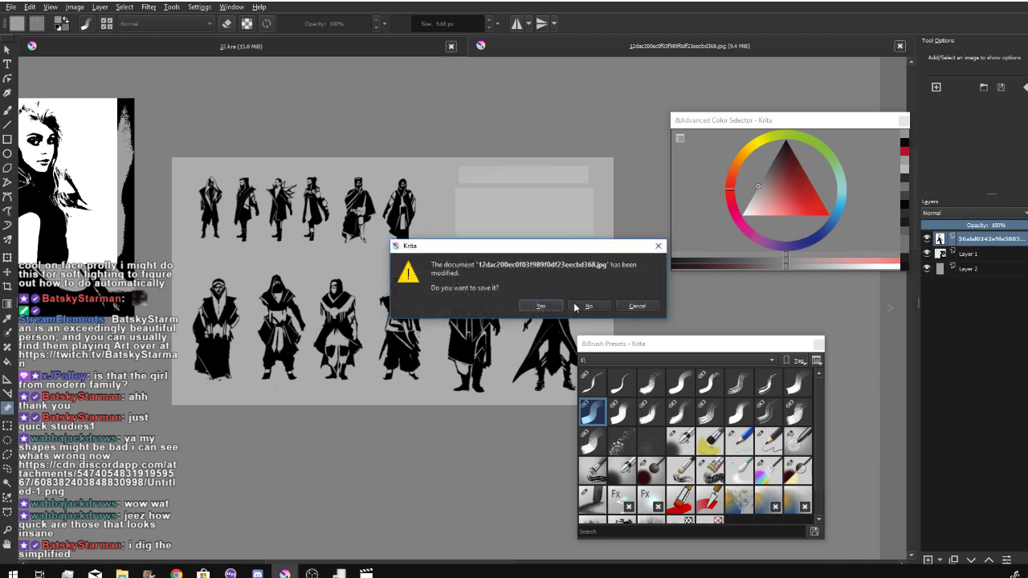
pyautogui.click(581, 306)
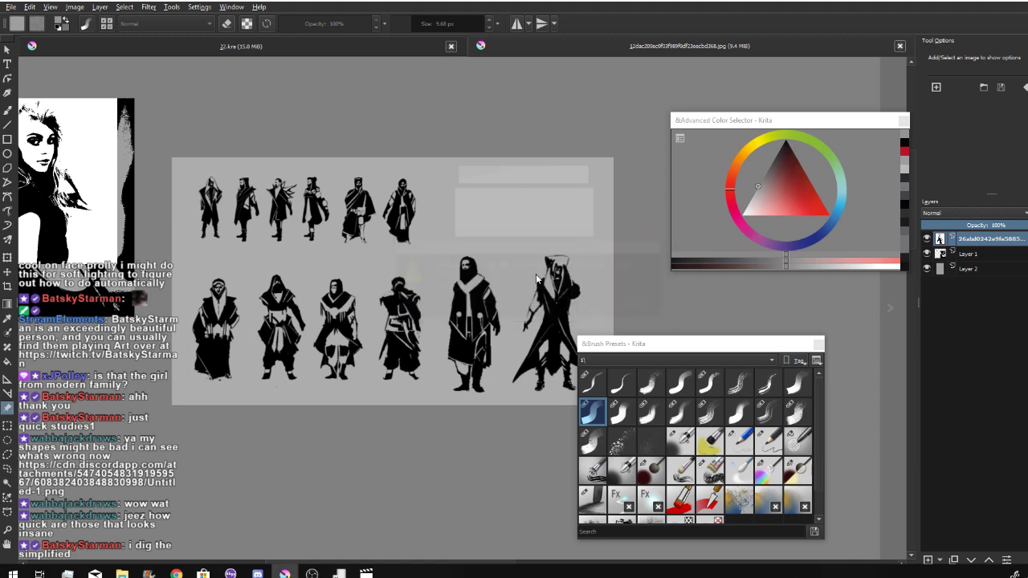
pyautogui.scroll(-2, 389, 239)
pyautogui.scroll(2, 440, 268)
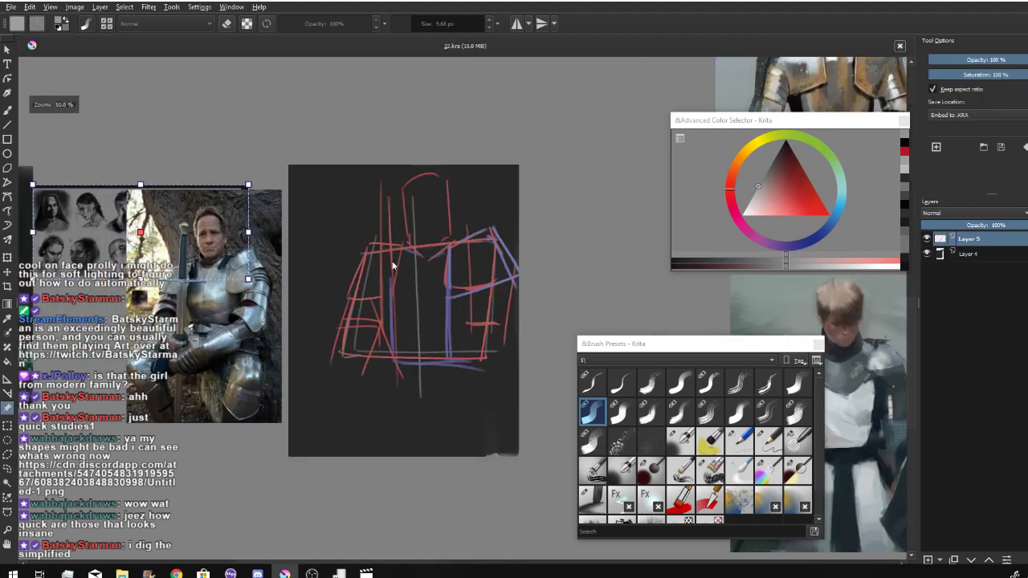
# - Move the greyscale head-study reference image clear of the knight photo, into the empty area above it, and deselect it
pyautogui.moveTo(80, 221)
pyautogui.mouseDown()
pyautogui.moveTo(149, 122)
pyautogui.moveTo(126, 214)
pyautogui.mouseUp()
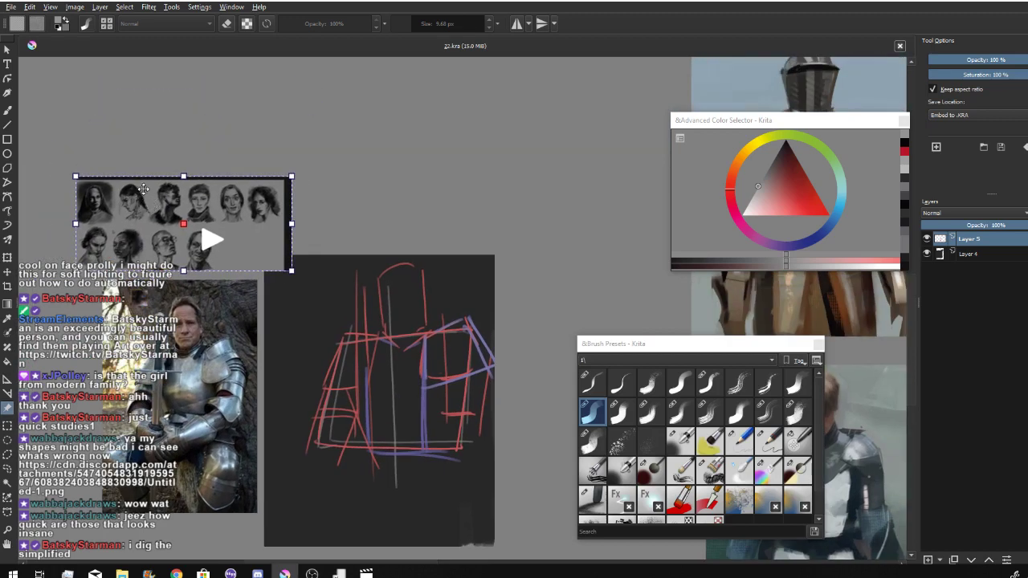
pyautogui.moveTo(214, 213); pyautogui.dragTo(239, 164)
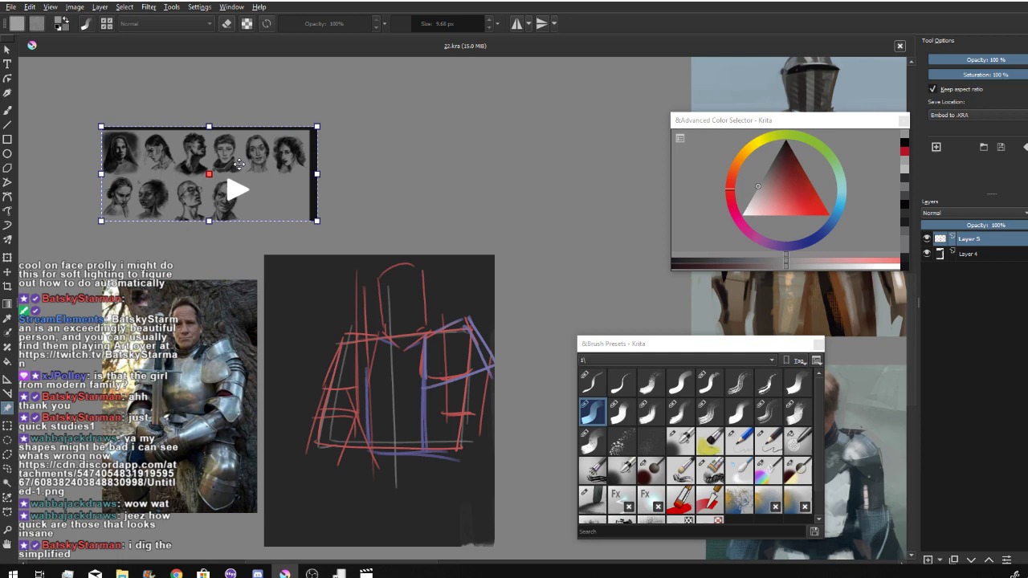
pyautogui.click(353, 198)
# - Paint over the red and purple knight construction sketch with the canvas's sampled dark grey, using a brush enlarged to about 226 px
pyautogui.moveTo(230, 305); pyautogui.dragTo(260, 213)
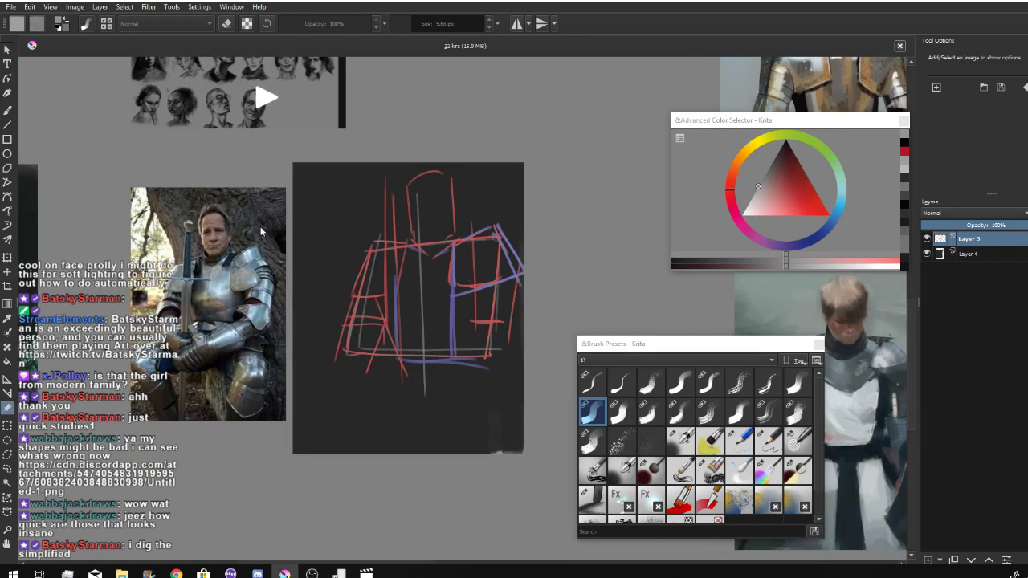
pyautogui.scroll(1, 347, 265)
pyautogui.press('b')
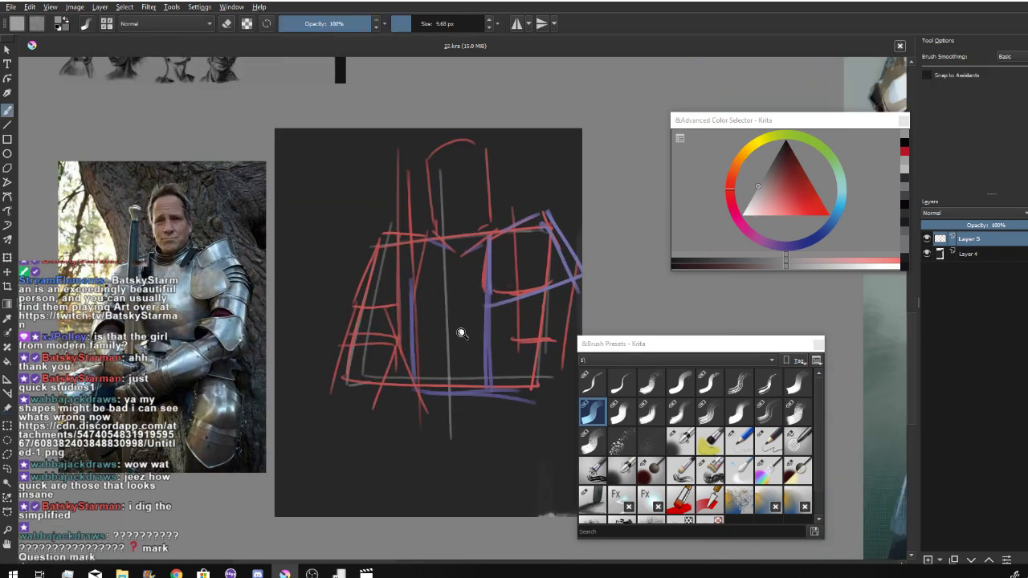
pyautogui.moveTo(462, 331); pyautogui.dragTo(461, 359)
pyautogui.keyDown('ctrl'); pyautogui.click(559, 256); pyautogui.keyUp('ctrl')
pyautogui.moveTo(566, 275); pyautogui.dragTo(657, 275)
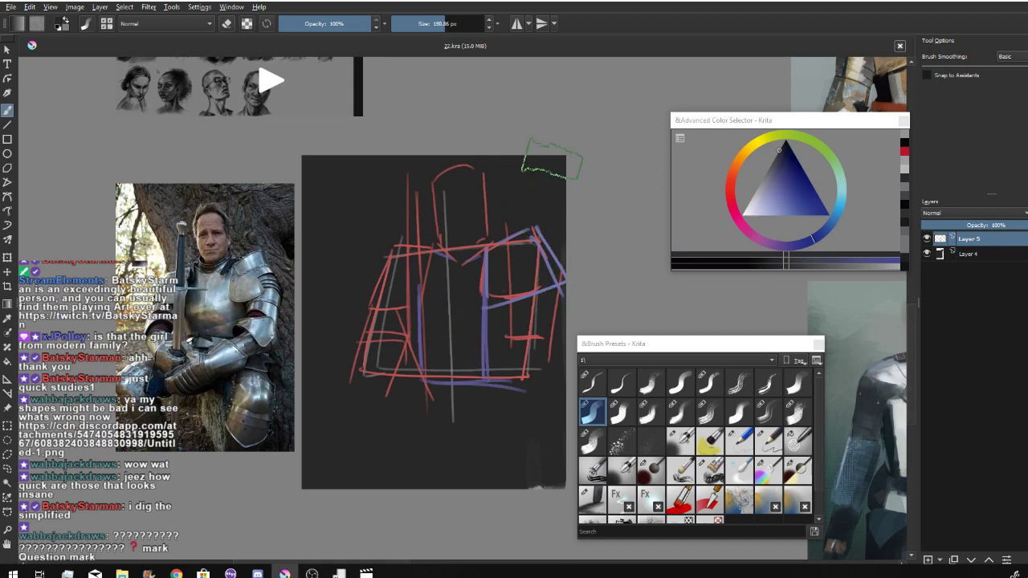
pyautogui.moveTo(544, 210)
pyautogui.mouseDown()
pyautogui.moveTo(539, 374)
pyautogui.moveTo(521, 381)
pyautogui.mouseUp()
pyautogui.moveTo(482, 349)
pyautogui.mouseDown()
pyautogui.moveTo(478, 285)
pyautogui.moveTo(498, 180)
pyautogui.moveTo(421, 270)
pyautogui.moveTo(377, 358)
pyautogui.moveTo(367, 328)
pyautogui.mouseUp()
pyautogui.moveTo(540, 500); pyautogui.dragTo(533, 296)
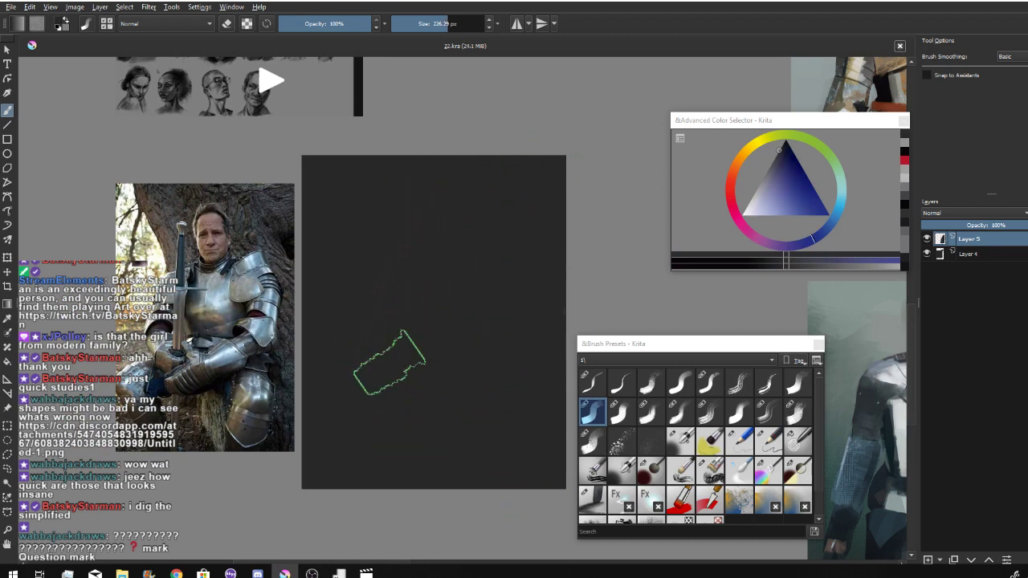
pyautogui.moveTo(518, 359); pyautogui.dragTo(508, 374)
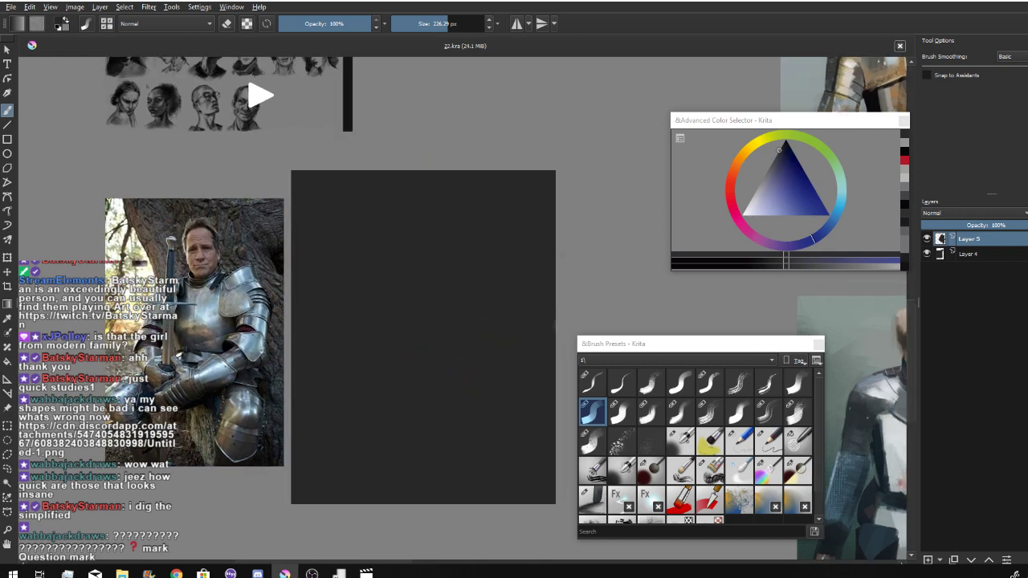
# - Insert the two-tone female and costumed character sheet as a reference image and place it below the knight photo and canvas
pyautogui.moveTo(2, 326); pyautogui.dragTo(383, 323)
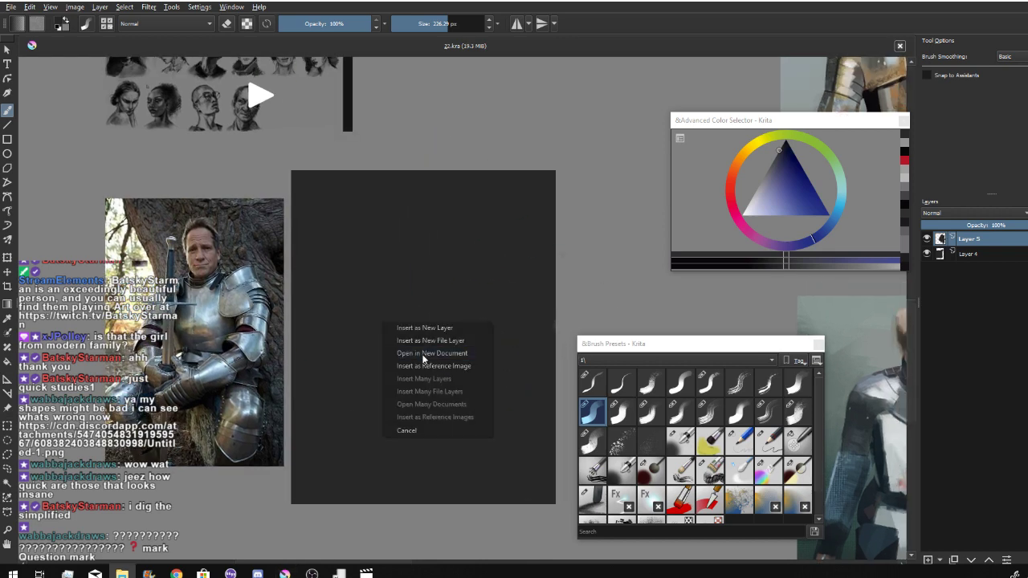
pyautogui.click(430, 366)
pyautogui.scroll(-3, 449, 361)
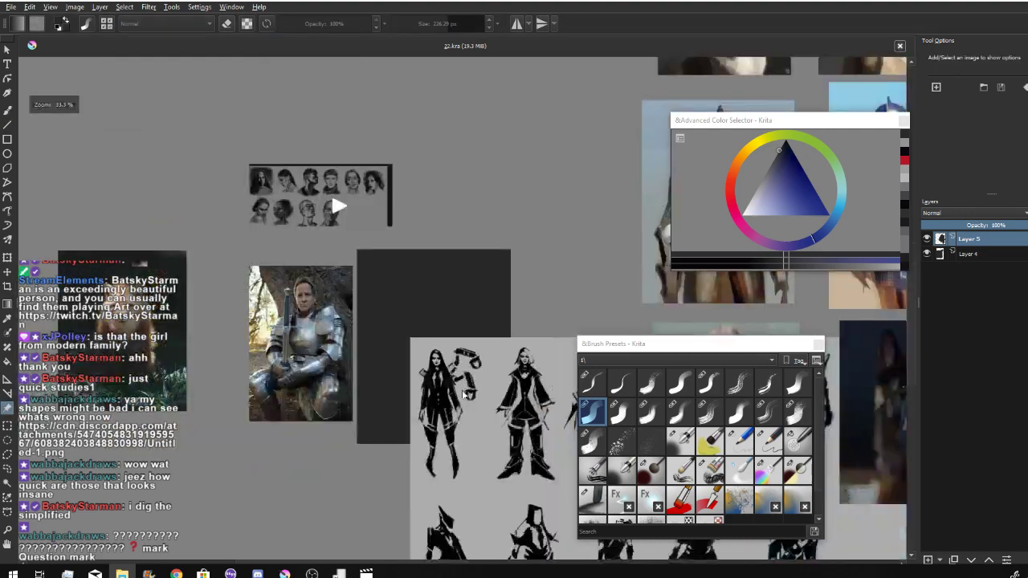
pyautogui.moveTo(476, 548); pyautogui.dragTo(347, 379)
pyautogui.moveTo(299, 431); pyautogui.dragTo(198, 193)
pyautogui.moveTo(375, 72); pyautogui.dragTo(361, 397)
pyautogui.click(215, 212)
# - Examine the simplified black shapes and silhouettes of the figures in both rows of the inserted character sheet
pyautogui.scroll(3, 196, 313)
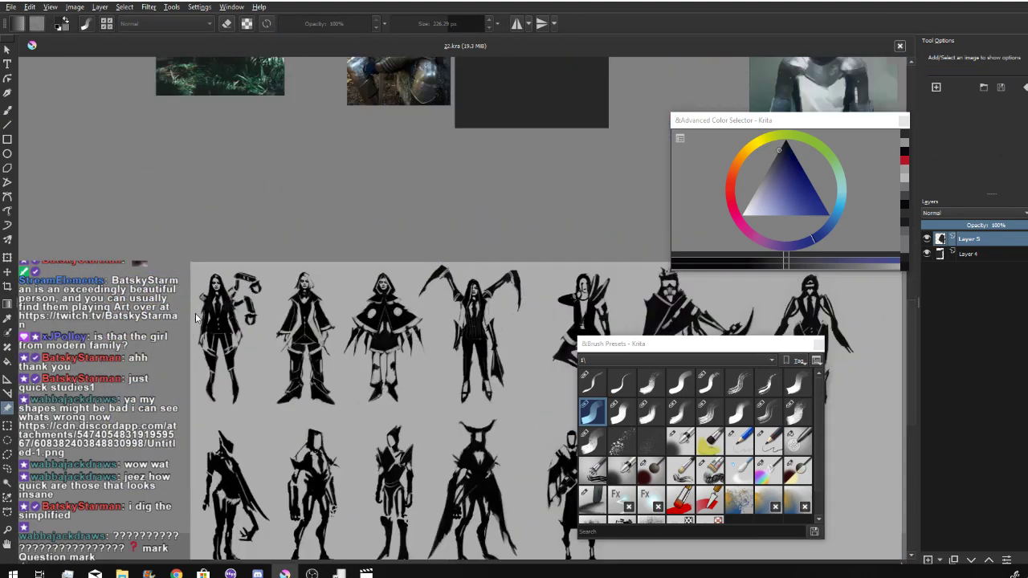
pyautogui.scroll(-3, 427, 389)
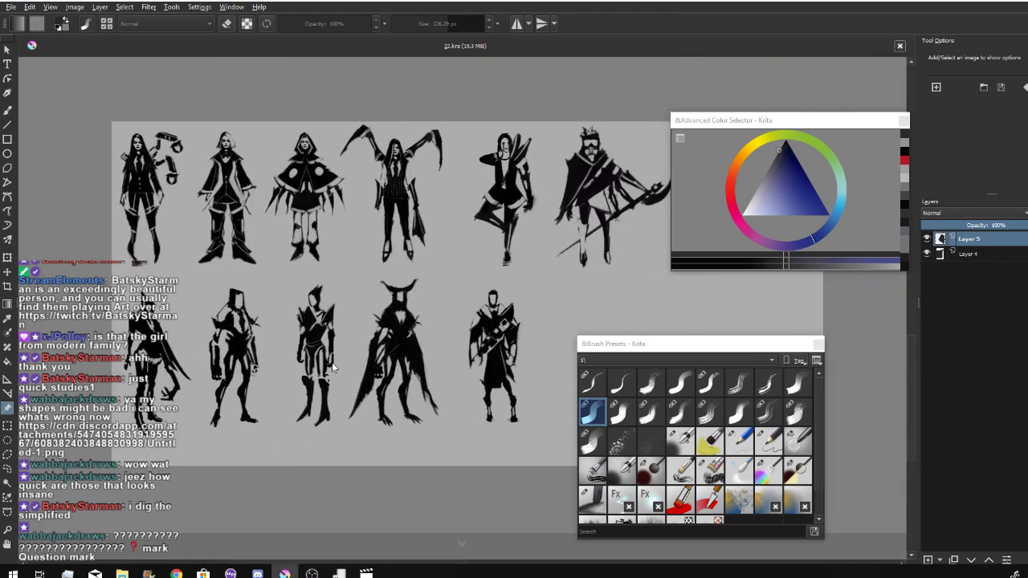
pyautogui.scroll(-1, 330, 363)
pyautogui.moveTo(279, 359); pyautogui.dragTo(221, 268)
pyautogui.moveTo(288, 226); pyautogui.dragTo(277, 311)
pyautogui.click(362, 125)
pyautogui.scroll(3, 282, 225)
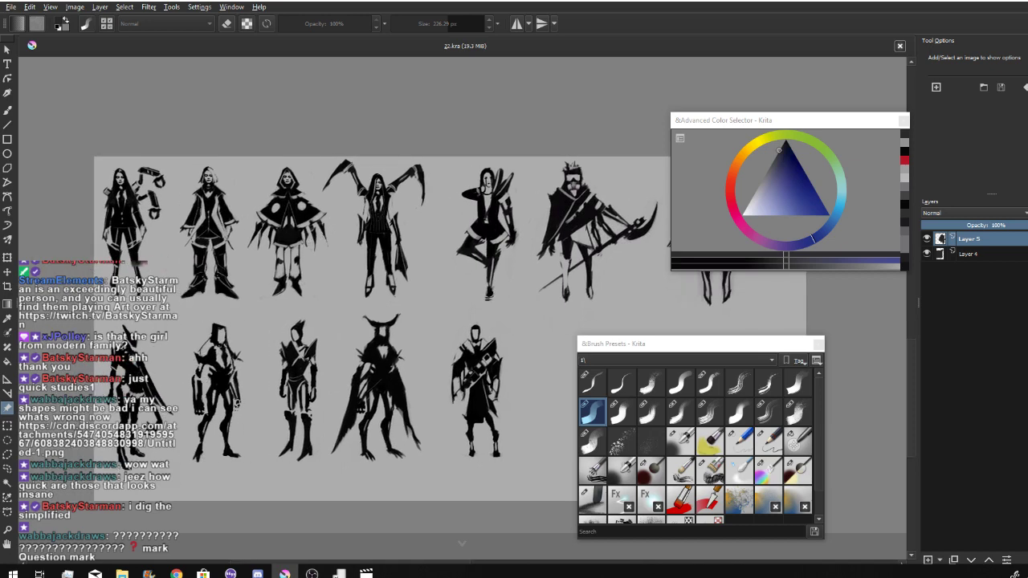
pyautogui.scroll(3, 205, 266)
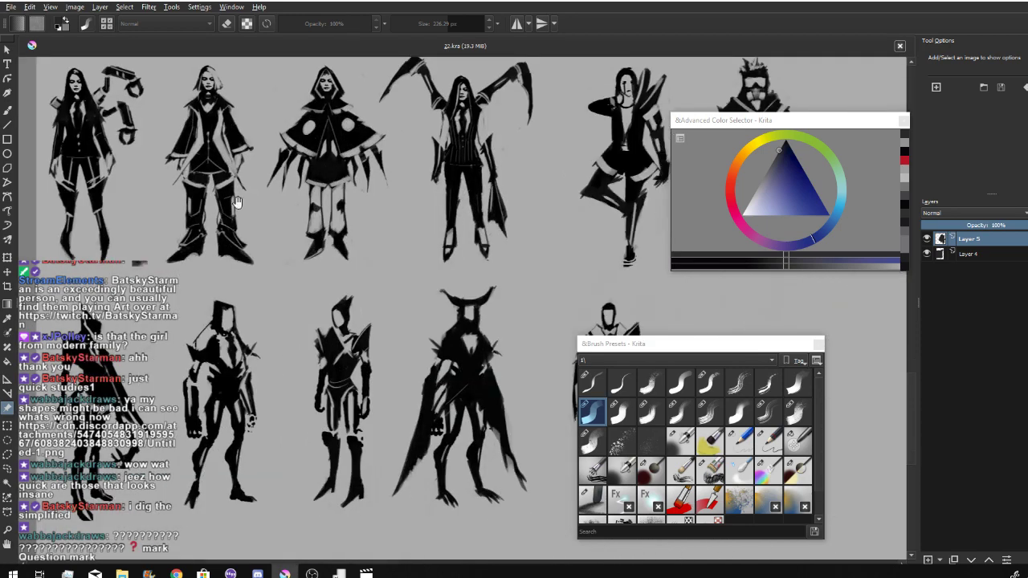
pyautogui.moveTo(237, 201); pyautogui.dragTo(78, 194)
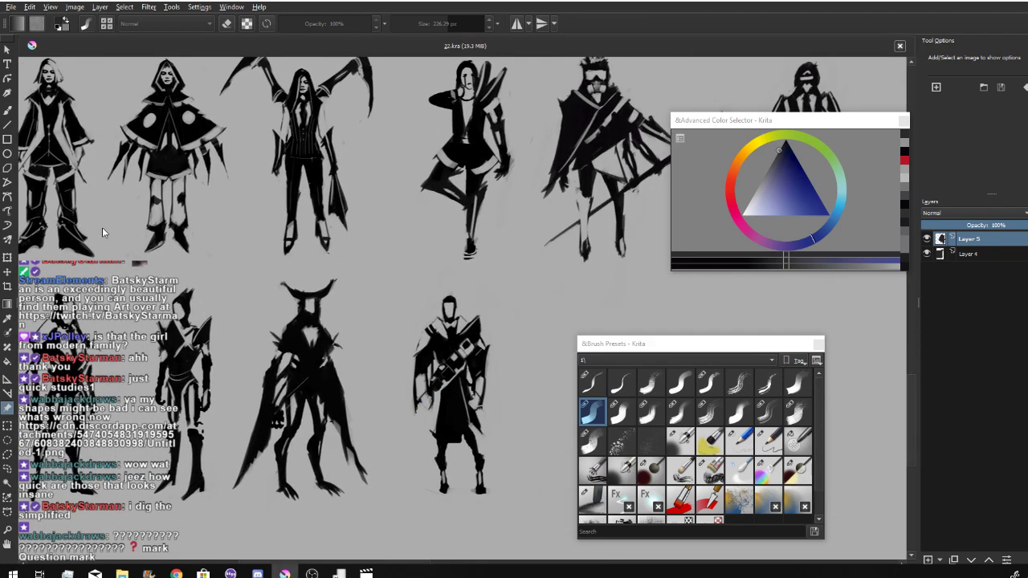
pyautogui.scroll(-1, 192, 245)
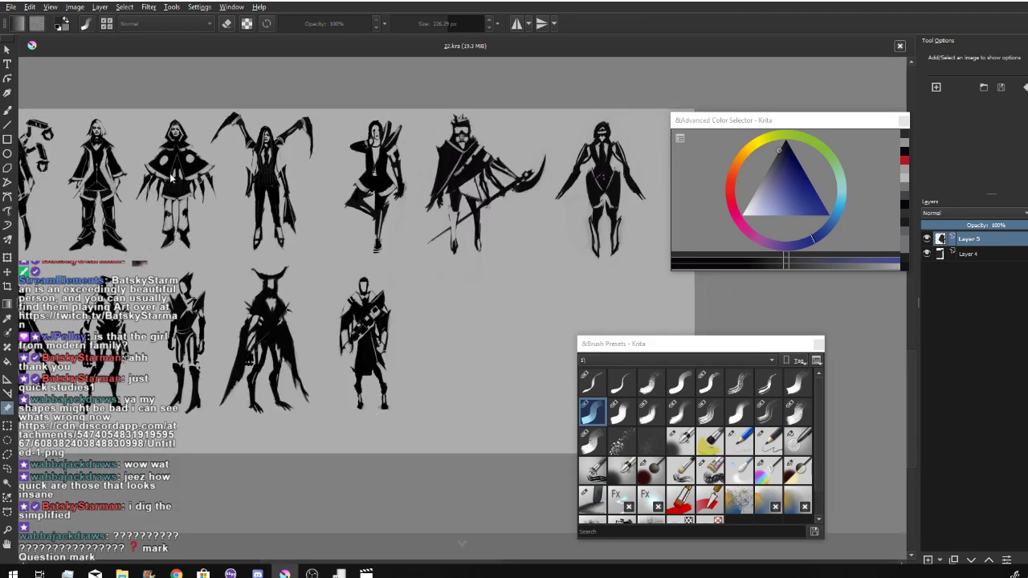
pyautogui.scroll(-1, 262, 213)
# - Inspect the two-value face, suit and mechanical arms of the first woman on the character sheet, then view the whole sheet
pyautogui.click(257, 207)
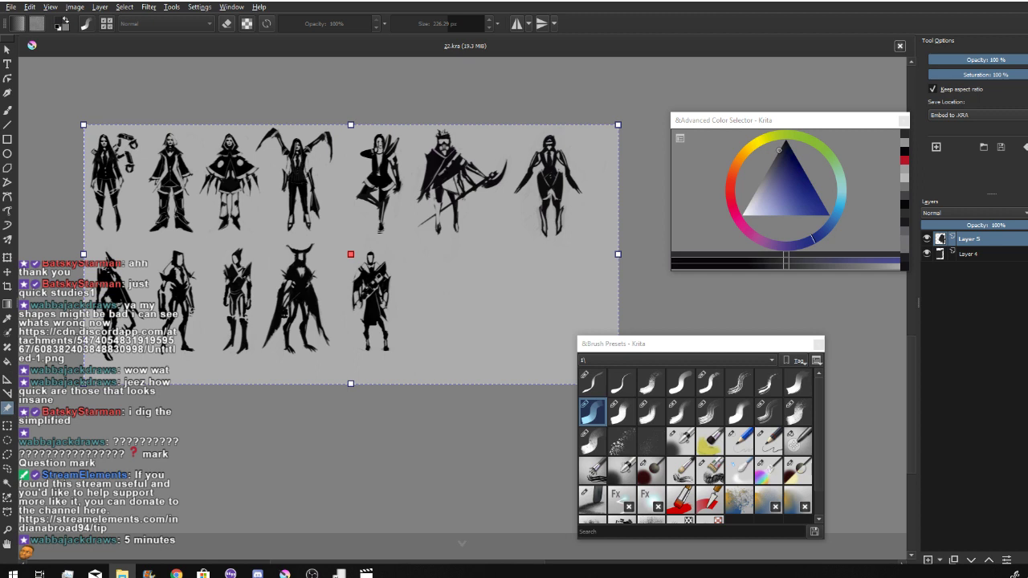
pyautogui.moveTo(120, 144); pyautogui.dragTo(280, 319)
pyautogui.scroll(4, 324, 357)
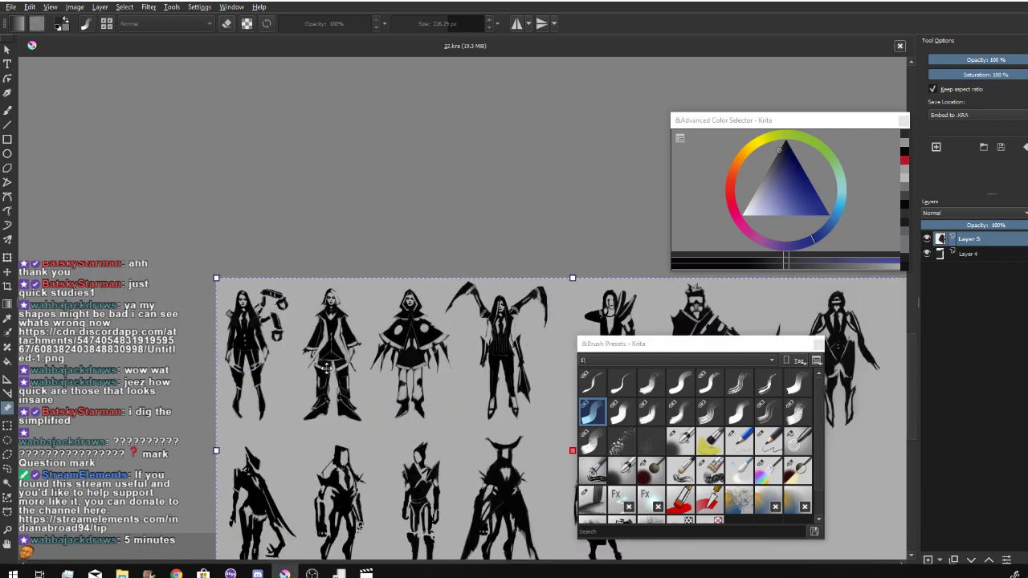
pyautogui.moveTo(439, 259); pyautogui.dragTo(507, 304)
pyautogui.scroll(-1, 269, 323)
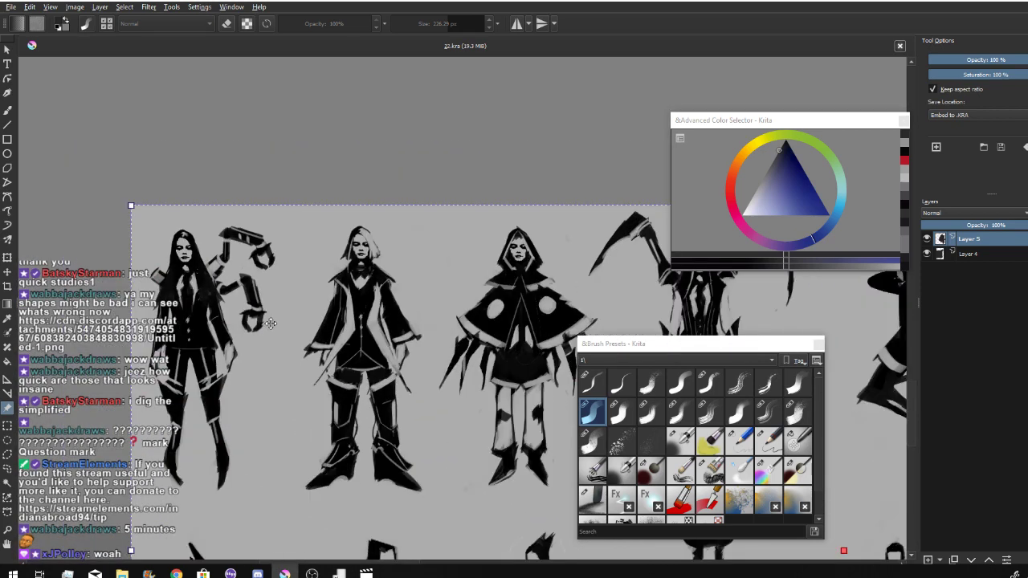
pyautogui.moveTo(273, 288); pyautogui.dragTo(348, 289)
pyautogui.scroll(2, 349, 289)
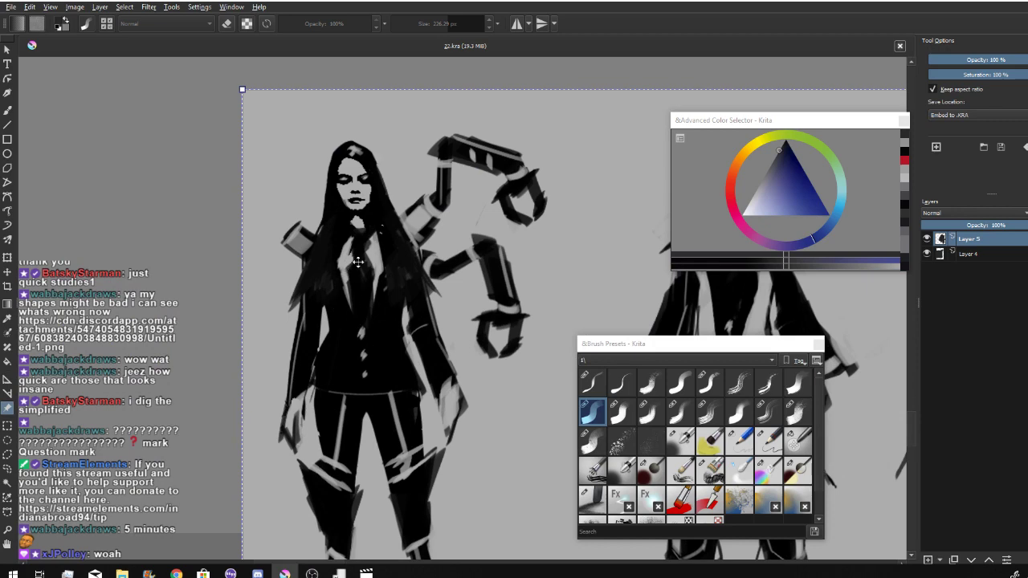
pyautogui.scroll(-2, 437, 387)
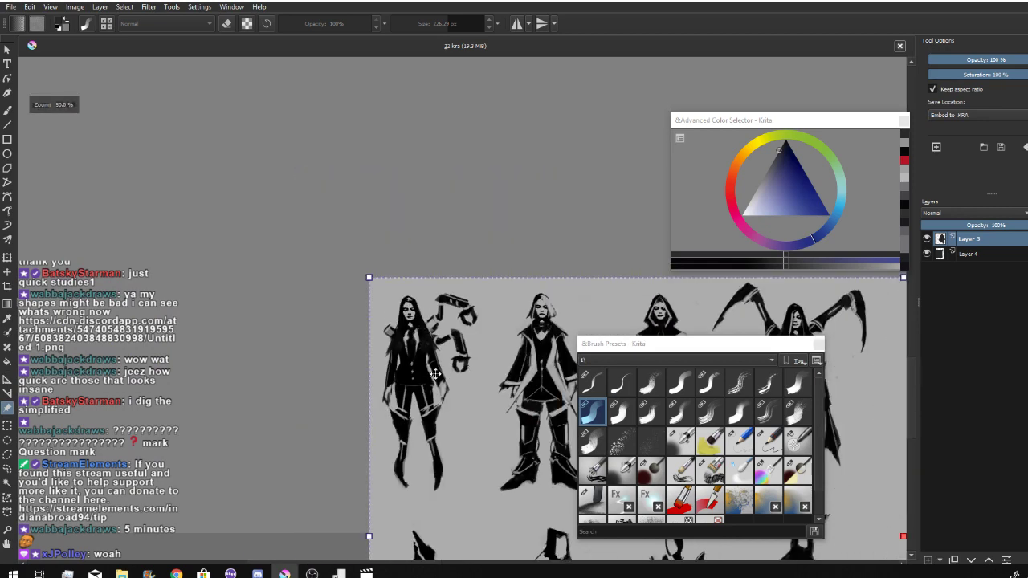
pyautogui.scroll(-2, 414, 397)
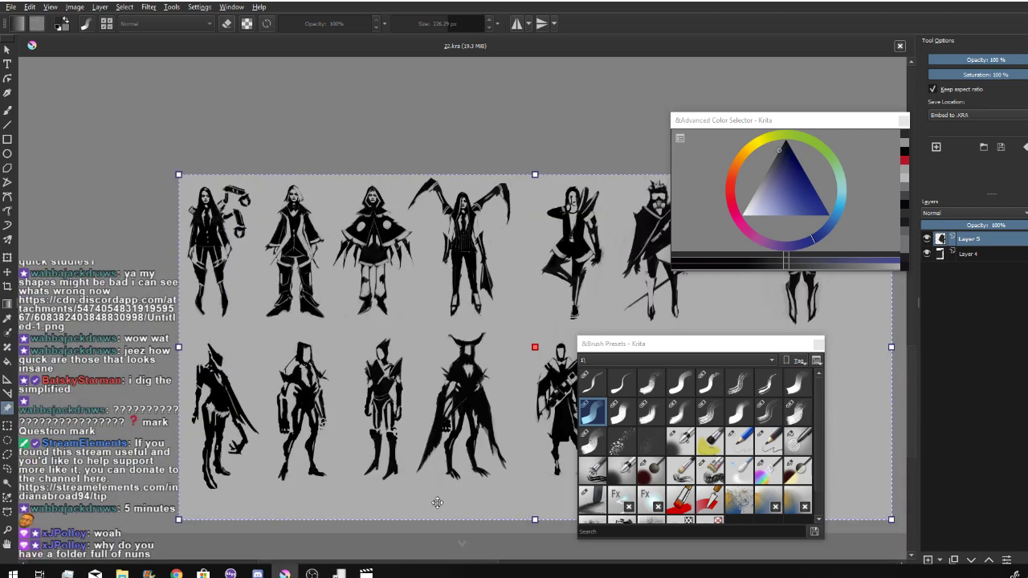
pyautogui.scroll(-1, 373, 462)
# - Shift the two-tone character sheet slightly to the left within the empty area below the knight studies
pyautogui.click(117, 271)
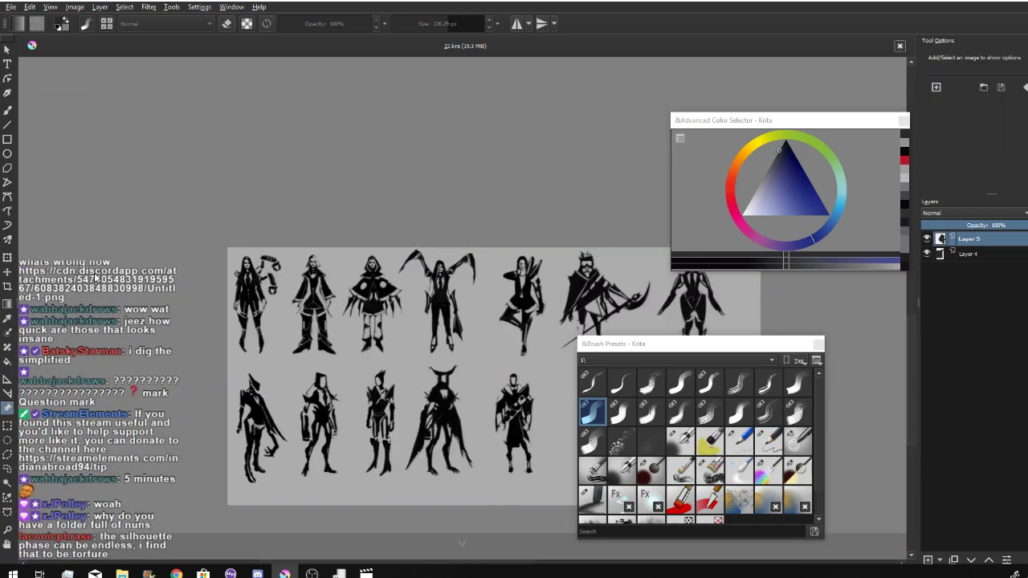
pyautogui.scroll(-1, 254, 391)
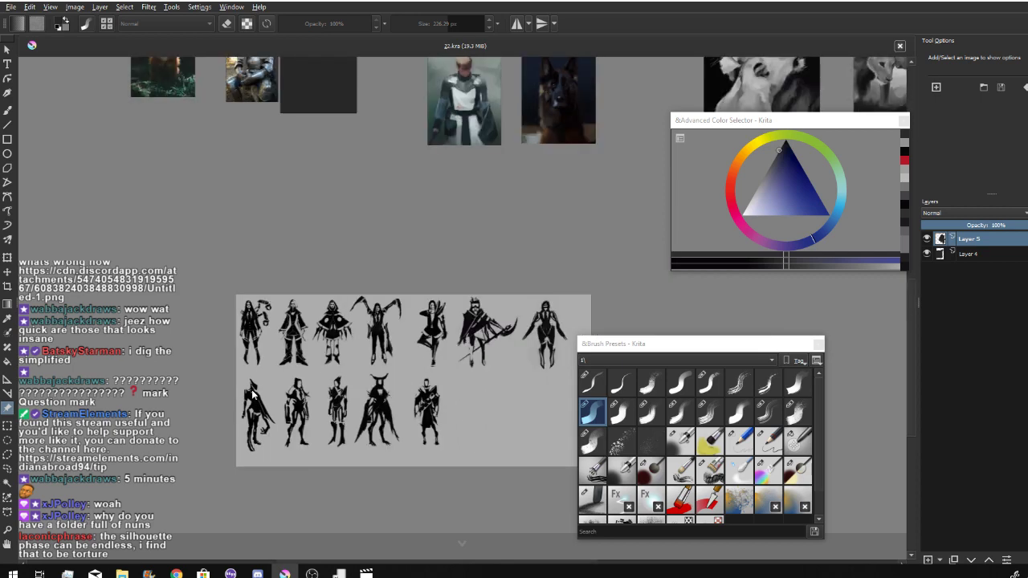
pyautogui.moveTo(355, 357); pyautogui.dragTo(311, 346)
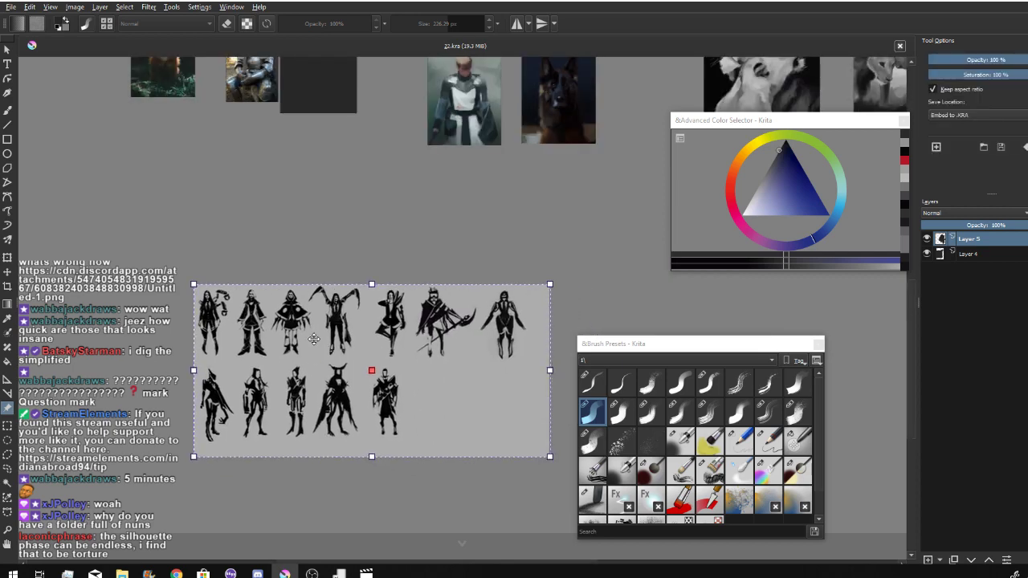
# - Inspect the costumed figures on the two-tone character sheet up close, view the whole sheet again and deselect it
pyautogui.scroll(1, 313, 345)
pyautogui.scroll(1, 316, 338)
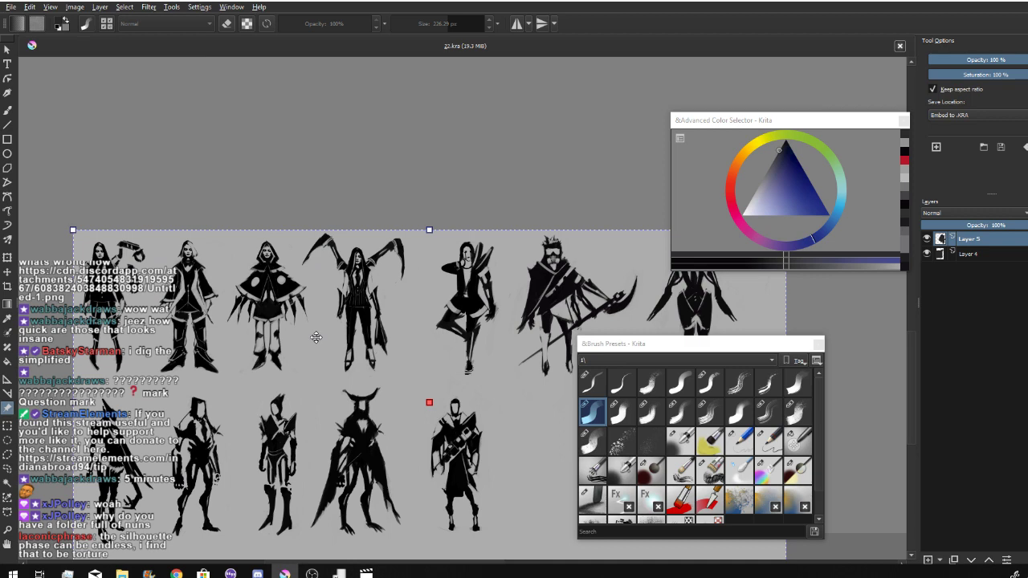
pyautogui.moveTo(316, 337); pyautogui.dragTo(307, 248)
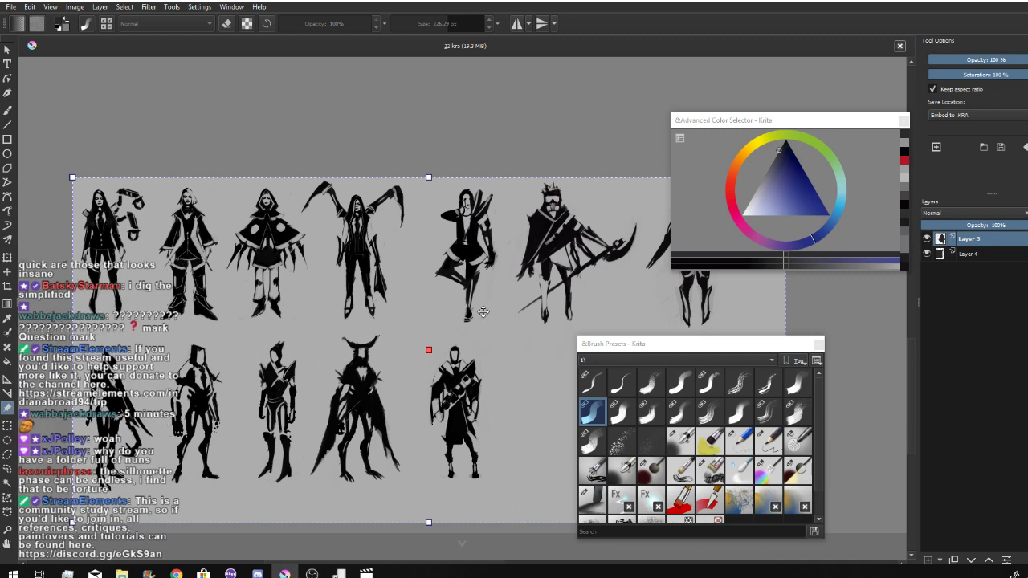
pyautogui.scroll(-1, 475, 299)
pyautogui.scroll(-1, 475, 299)
pyautogui.click(548, 200)
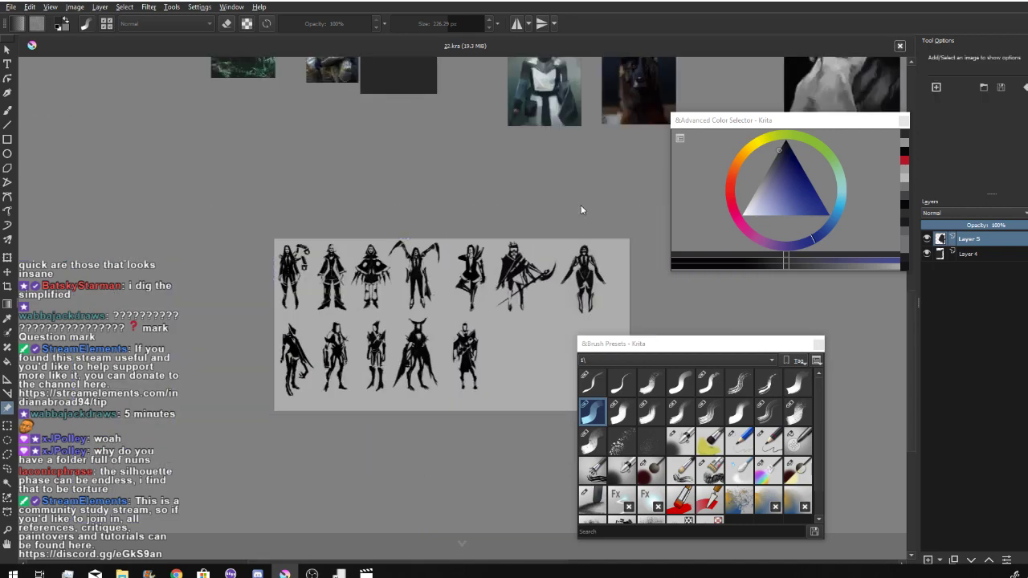
# - Insert the two-tone sheet of hooded, robed figures as a reference image to the right of the first character sheet
pyautogui.moveTo(580, 206); pyautogui.dragTo(451, 148)
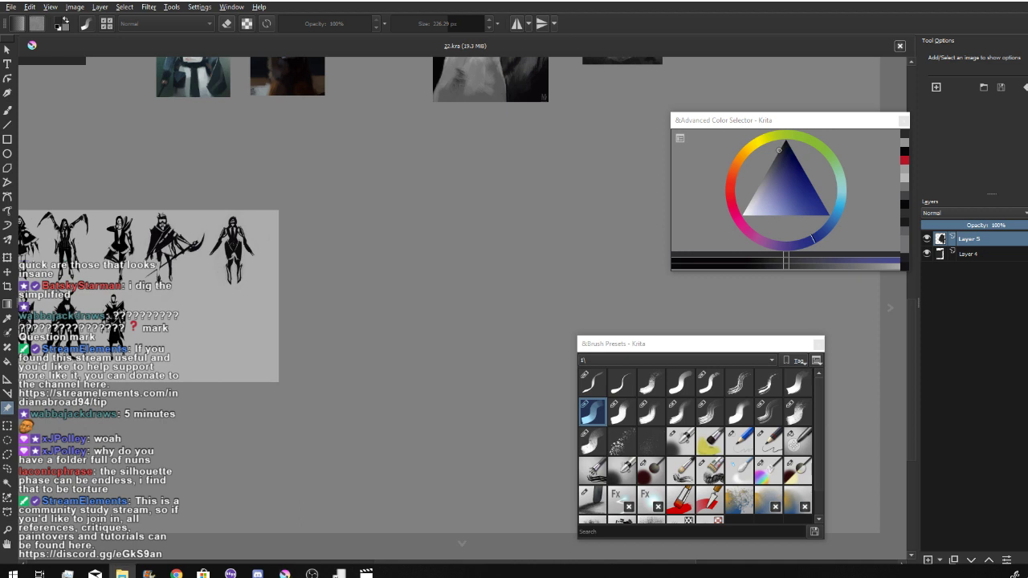
pyautogui.moveTo(121, 573); pyautogui.dragTo(358, 203)
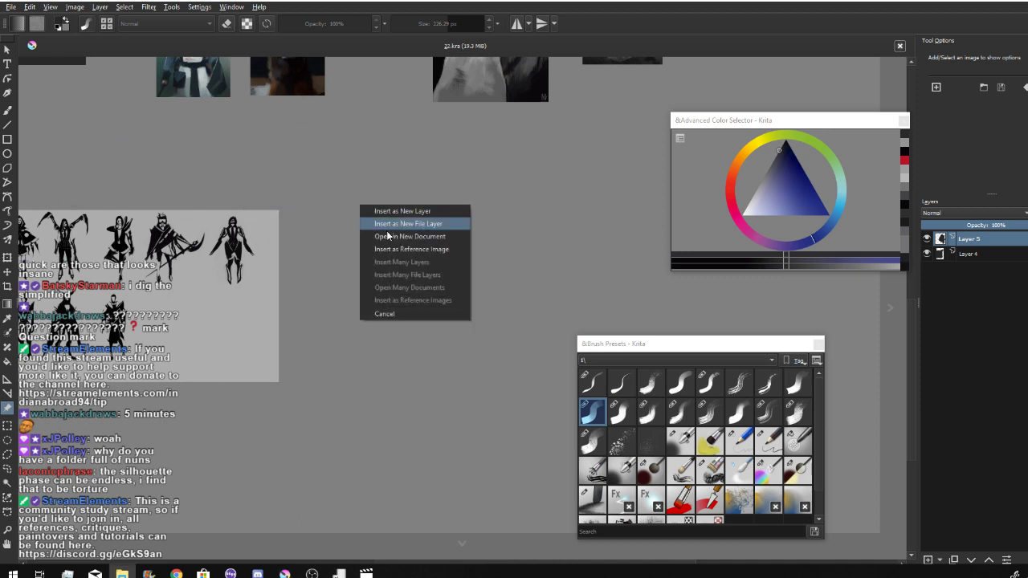
pyautogui.click(408, 252)
# - Examine the black-and-grey shapes of the robed figures up close, then compare them with the first character sheet
pyautogui.scroll(7, 455, 253)
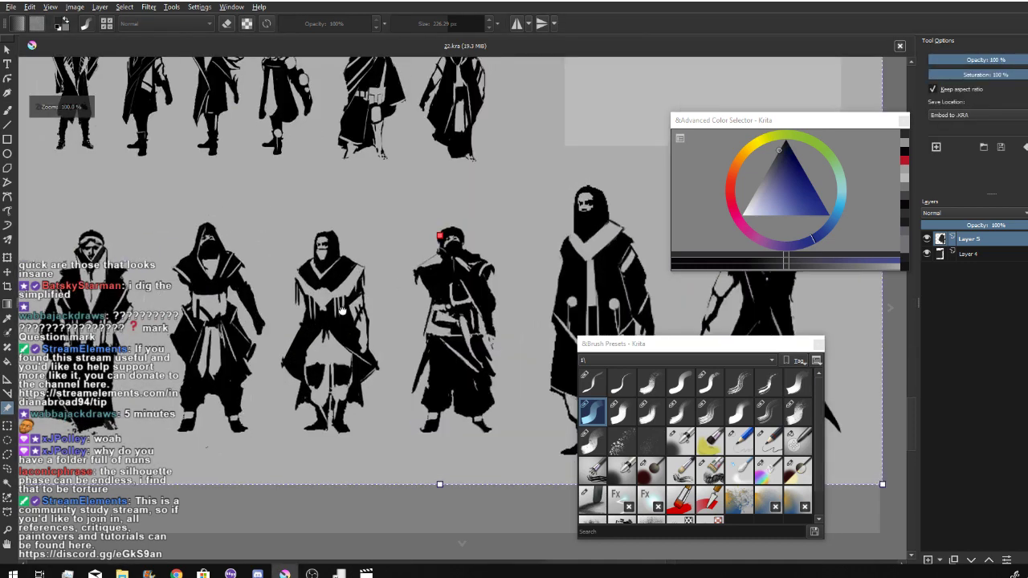
pyautogui.moveTo(342, 310); pyautogui.dragTo(344, 342)
pyautogui.scroll(-1, 344, 337)
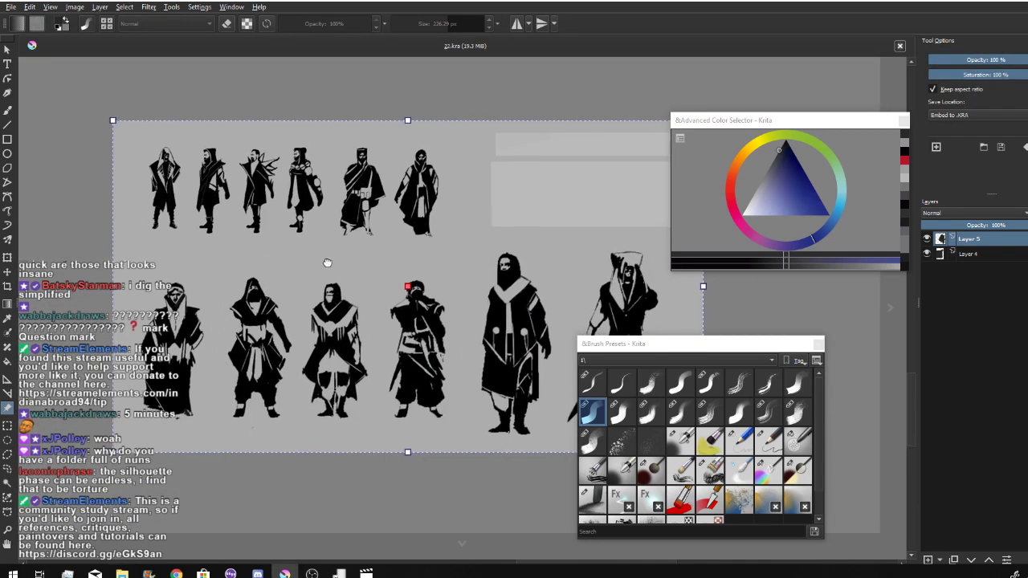
pyautogui.moveTo(326, 264); pyautogui.dragTo(297, 239)
pyautogui.moveTo(212, 309)
pyautogui.mouseDown()
pyautogui.moveTo(384, 304)
pyautogui.moveTo(683, 269)
pyautogui.mouseUp()
pyautogui.moveTo(105, 381); pyautogui.dragTo(546, 315)
pyautogui.scroll(-4, 634, 257)
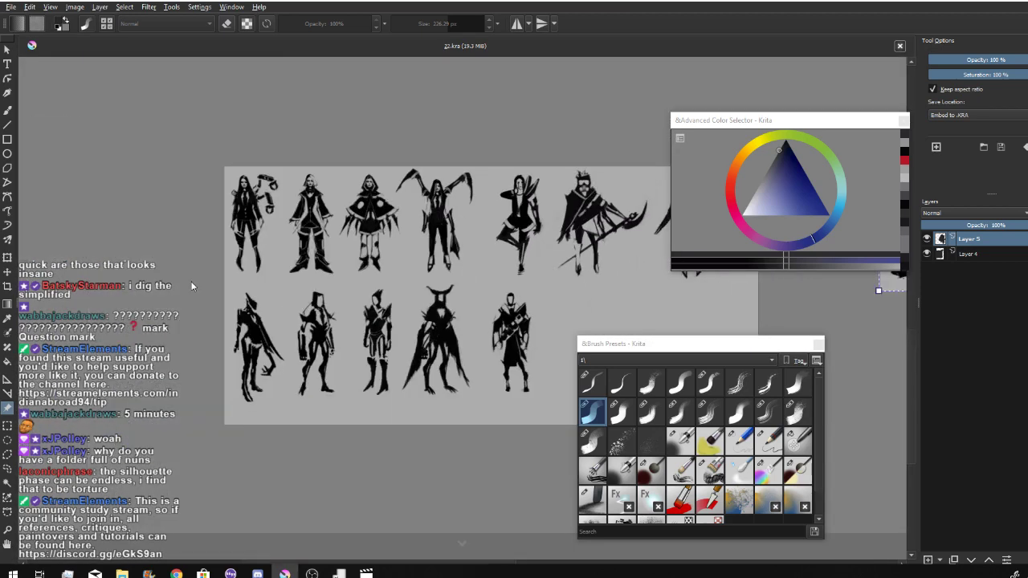
# - Insert the two-tone sheet of motorbikes and armored creatures as a reference image below the first character sheet
pyautogui.moveTo(399, 315); pyautogui.dragTo(356, 286)
pyautogui.moveTo(292, 303); pyautogui.dragTo(222, 227)
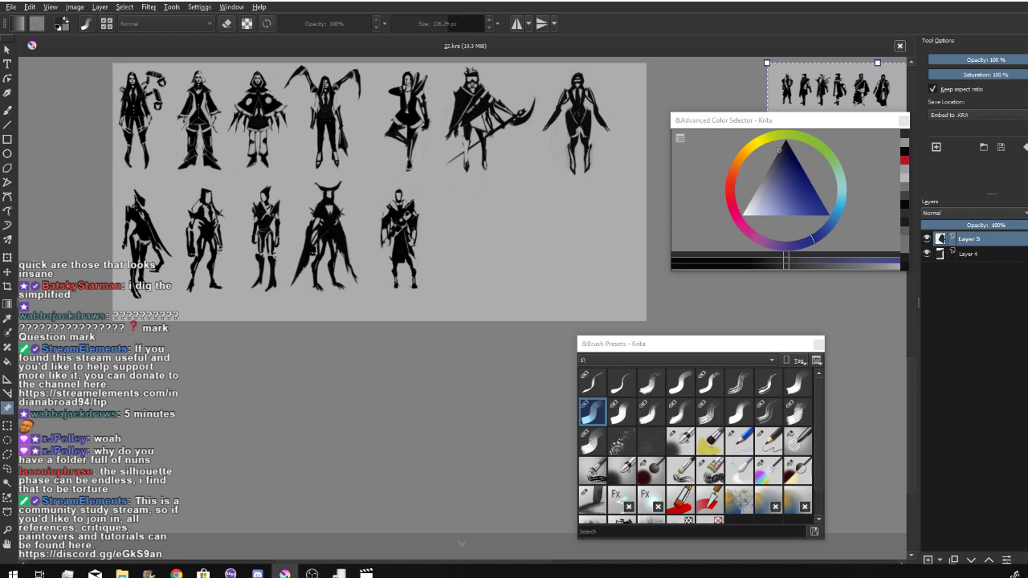
pyautogui.moveTo(2, 353); pyautogui.dragTo(261, 352)
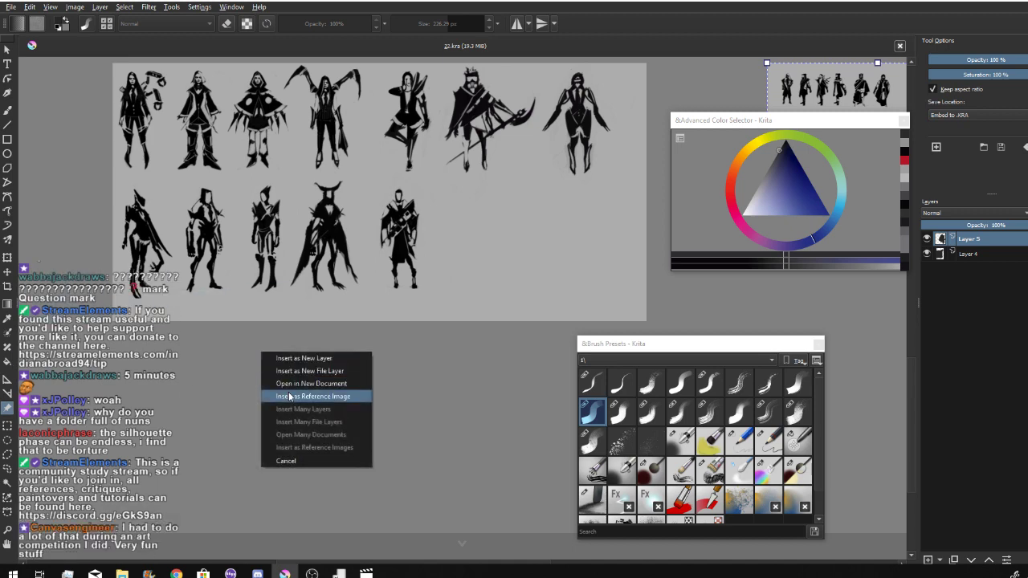
pyautogui.click(291, 396)
pyautogui.scroll(-1, 303, 413)
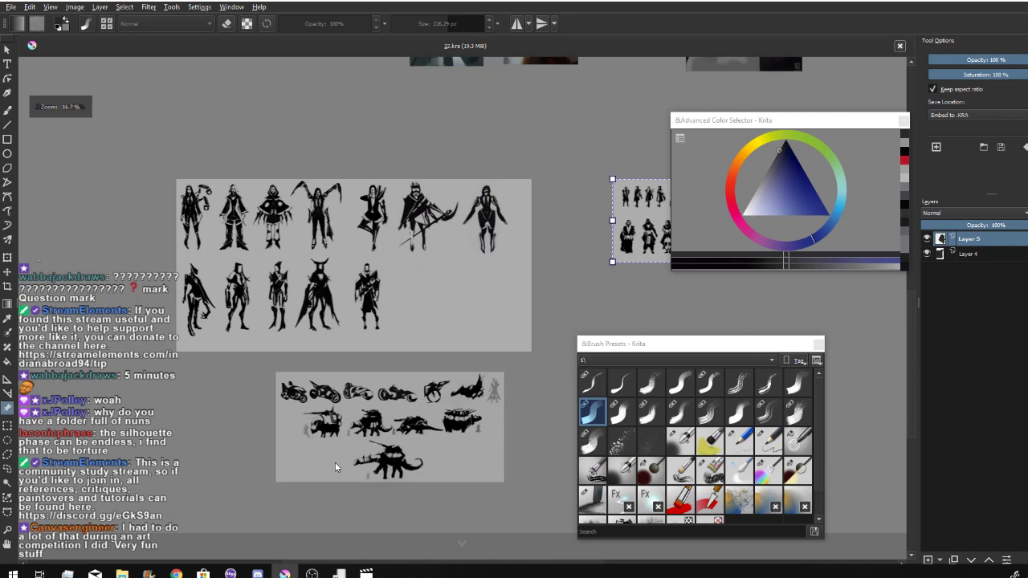
# - Examine the simplified vehicle and creature silhouettes row by row, then view all the inserted sheets together
pyautogui.scroll(4, 335, 462)
pyautogui.moveTo(330, 353); pyautogui.dragTo(162, 325)
pyautogui.moveTo(452, 335); pyautogui.dragTo(271, 313)
pyautogui.moveTo(420, 317); pyautogui.dragTo(574, 318)
pyautogui.moveTo(332, 347); pyautogui.dragTo(292, 334)
pyautogui.scroll(2, 304, 311)
pyautogui.scroll(-5, 291, 333)
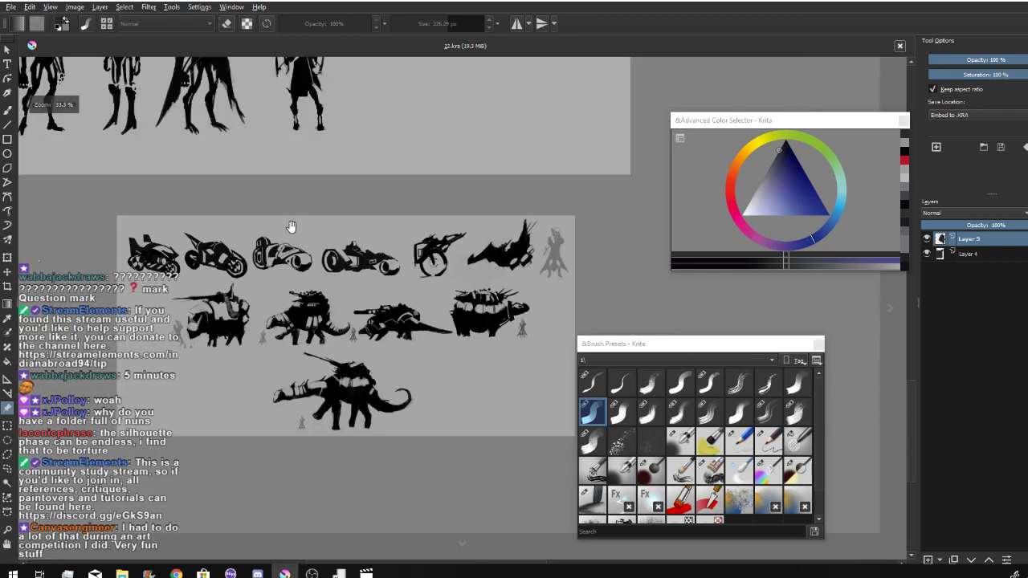
pyautogui.moveTo(291, 227); pyautogui.dragTo(252, 354)
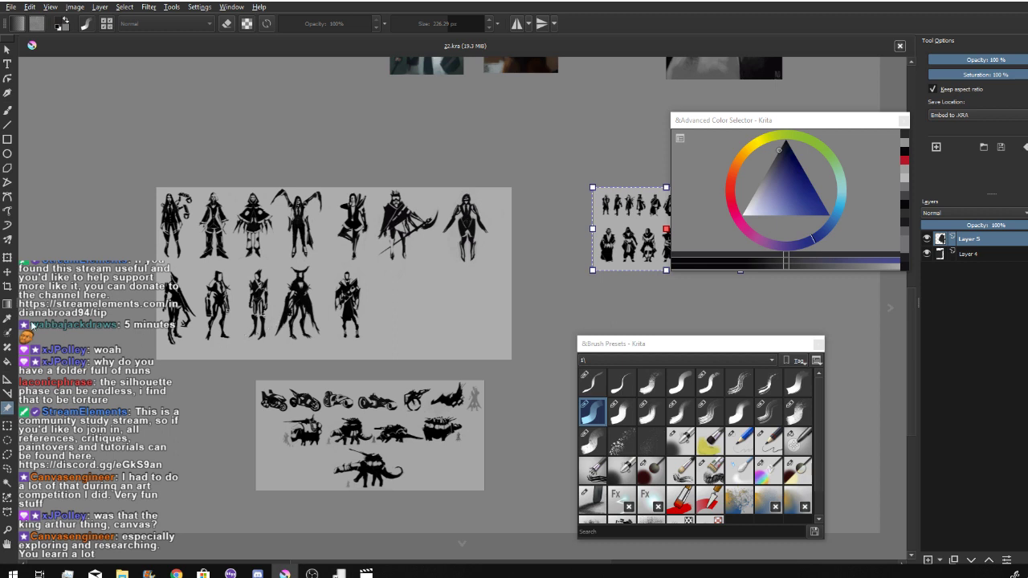
# - Insert the sheet of four two-tone armored figures as a reference image in the empty space beside the first character sheet
pyautogui.hotkey('alt', 'Tab')
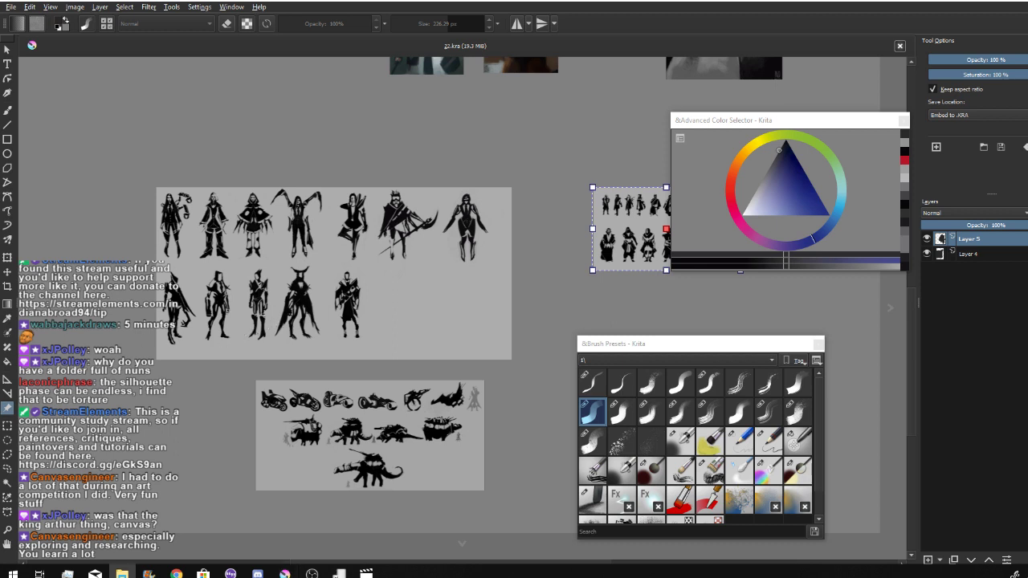
pyautogui.moveTo(0, 241); pyautogui.dragTo(248, 241)
pyautogui.click(298, 286)
pyautogui.moveTo(324, 266); pyautogui.dragTo(54, 266)
pyautogui.moveTo(283, 264); pyautogui.dragTo(381, 272)
pyautogui.scroll(5, 381, 271)
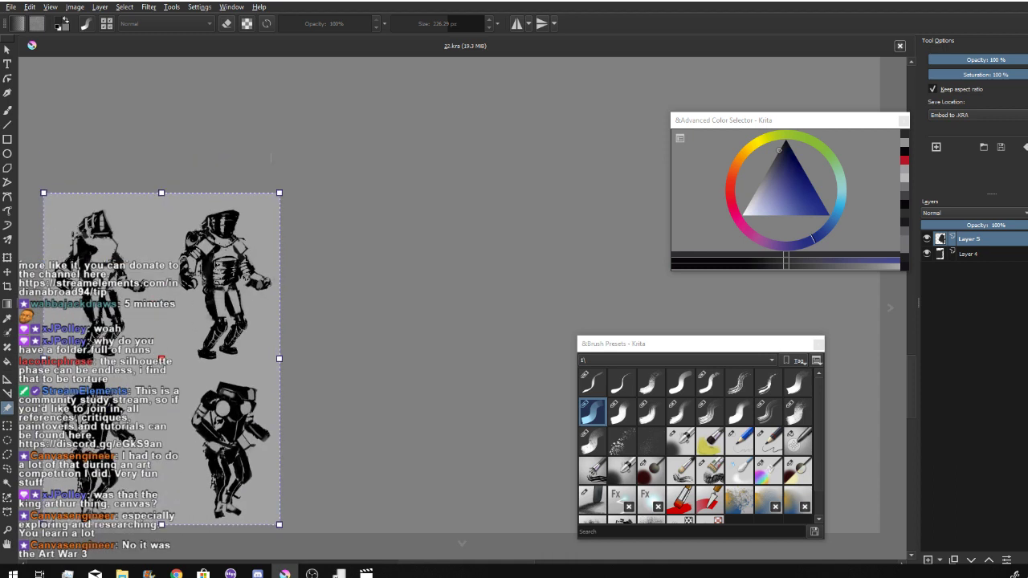
# - Insert the painting of the armored figure with flaming hands as a reference image and place it right of the armored silhouettes
pyautogui.hotkey('alt', 'Tab')
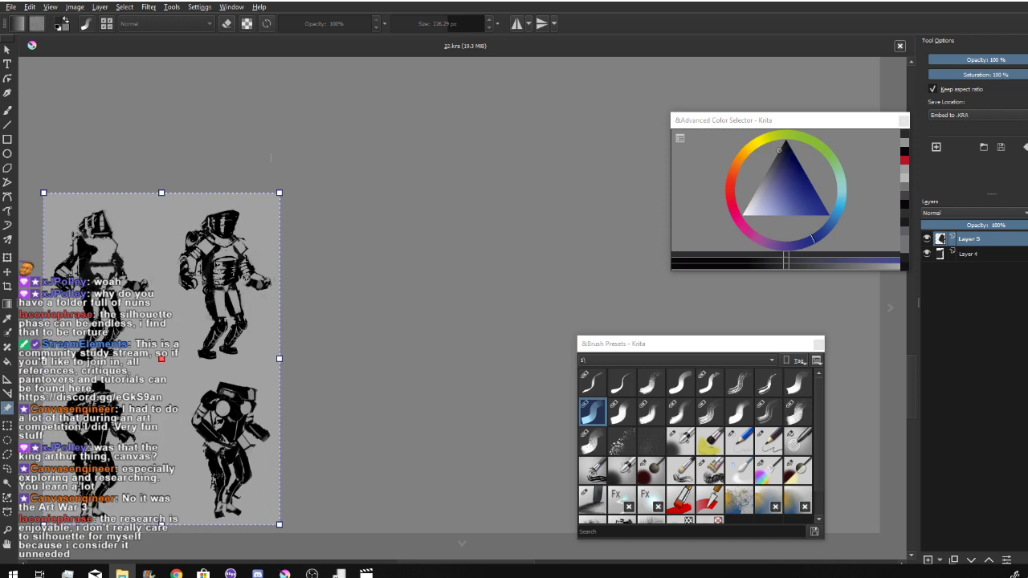
pyautogui.moveTo(292, 193); pyautogui.dragTo(331, 184)
pyautogui.click(414, 231)
pyautogui.moveTo(479, 291); pyautogui.dragTo(372, 192)
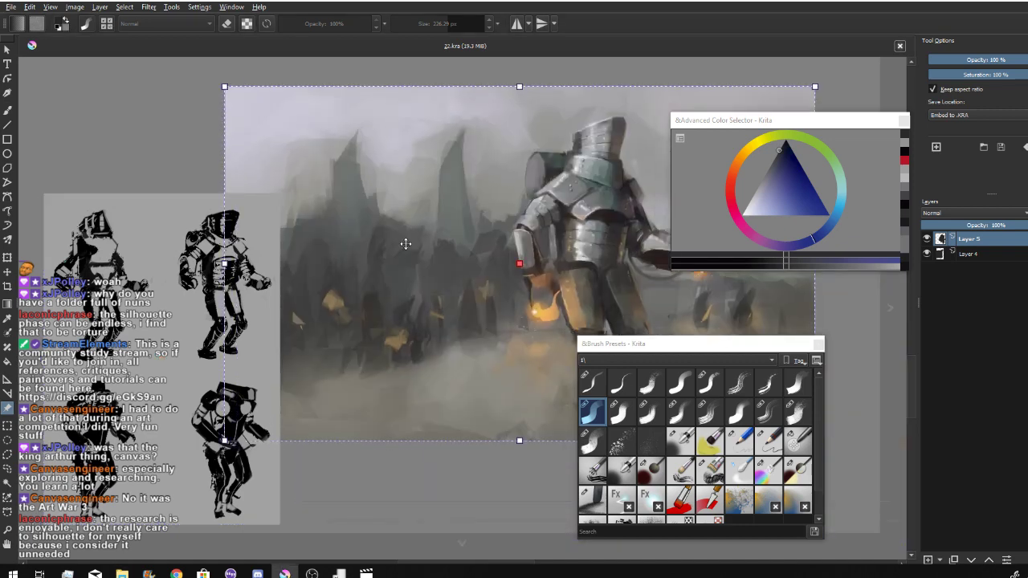
pyautogui.scroll(-2, 405, 244)
pyautogui.moveTo(522, 270); pyautogui.dragTo(611, 293)
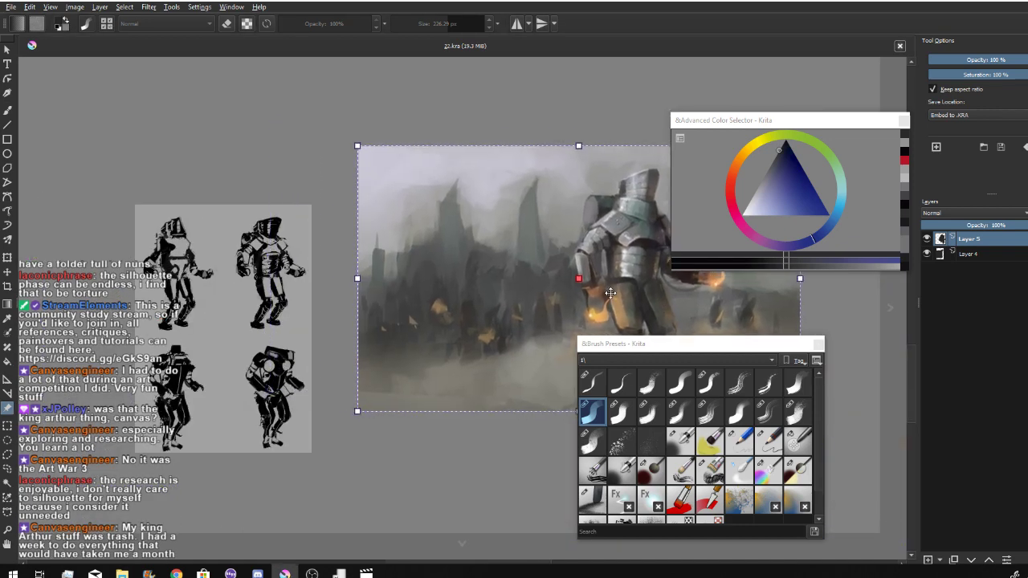
# - Move the armored silhouette sheet over to the painting so it slightly overlaps the painting's left edge
pyautogui.moveTo(395, 297); pyautogui.dragTo(267, 318)
pyautogui.moveTo(113, 274)
pyautogui.mouseDown()
pyautogui.moveTo(204, 234)
pyautogui.moveTo(319, 244)
pyautogui.mouseUp()
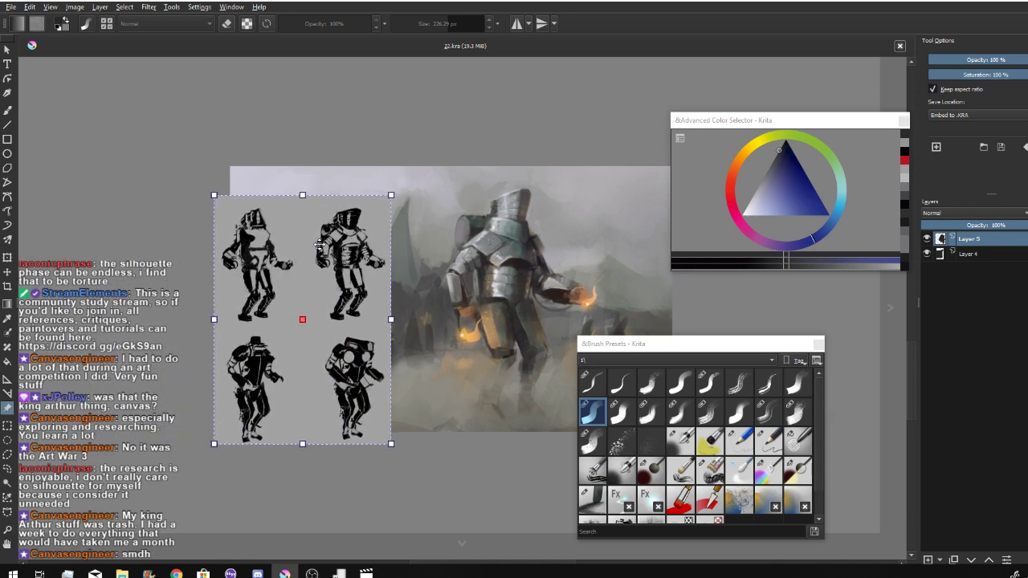
pyautogui.moveTo(287, 303); pyautogui.dragTo(165, 303)
pyautogui.scroll(-1, 176, 276)
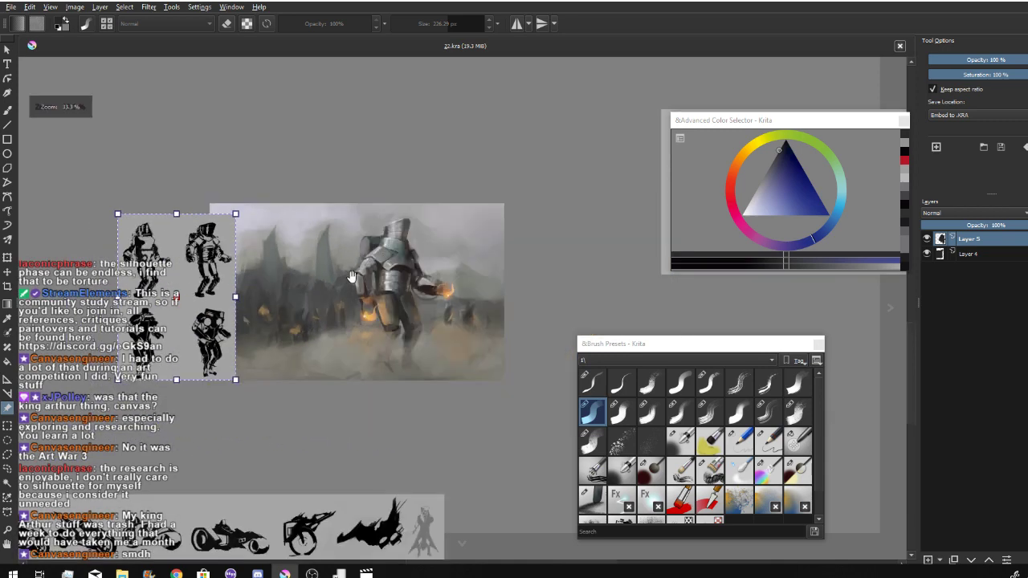
pyautogui.moveTo(351, 277); pyautogui.dragTo(358, 325)
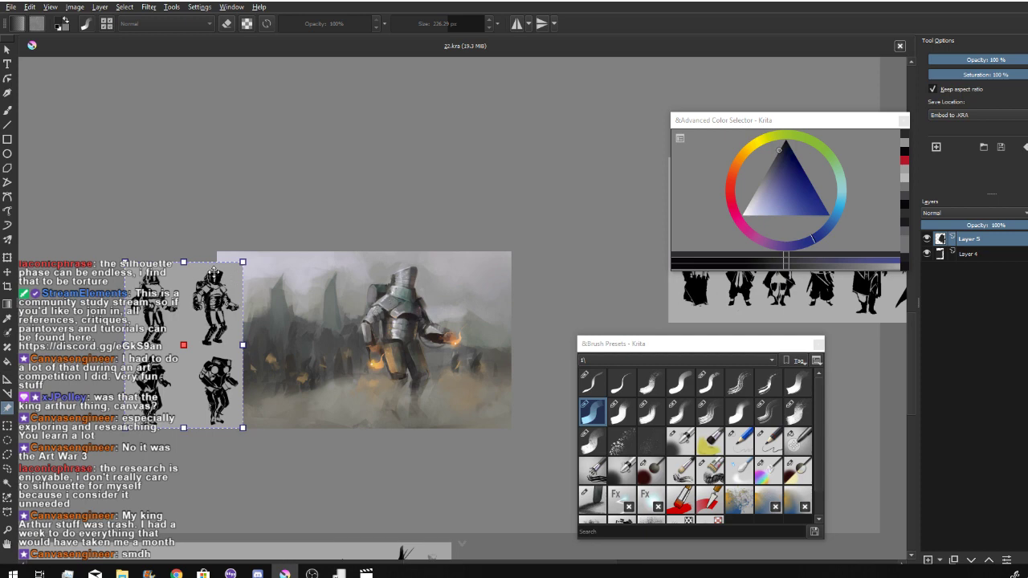
# - Look over the finished animal and knight studies on the board and compare them with the inserted silhouette references
pyautogui.scroll(-3, 214, 272)
pyautogui.moveTo(185, 154); pyautogui.dragTo(250, 316)
pyautogui.moveTo(220, 280); pyautogui.dragTo(255, 330)
pyautogui.scroll(1, 479, 222)
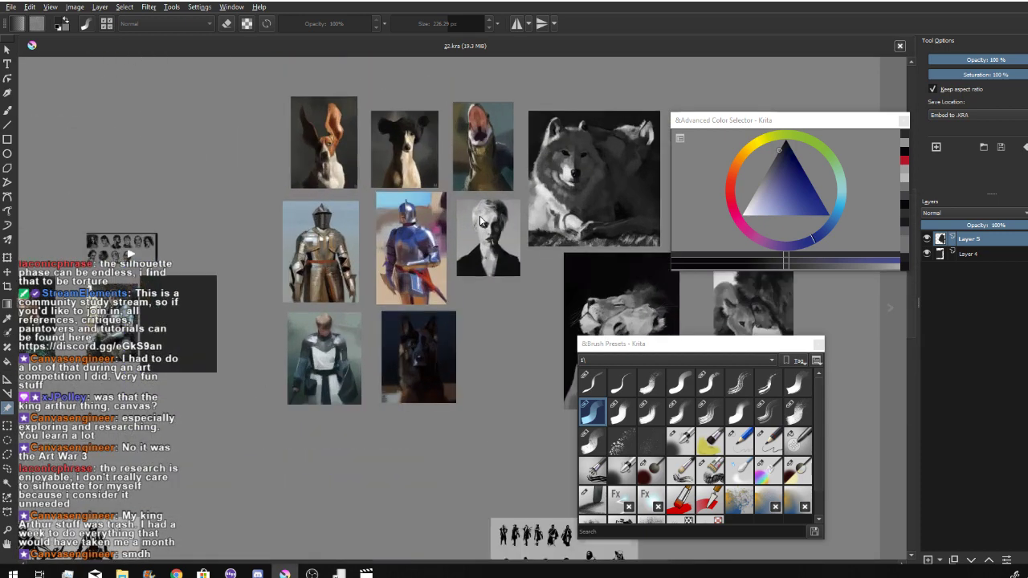
pyautogui.scroll(2, 479, 221)
pyautogui.scroll(1, 333, 257)
pyautogui.scroll(-2, 337, 377)
pyautogui.moveTo(301, 434); pyautogui.dragTo(422, 164)
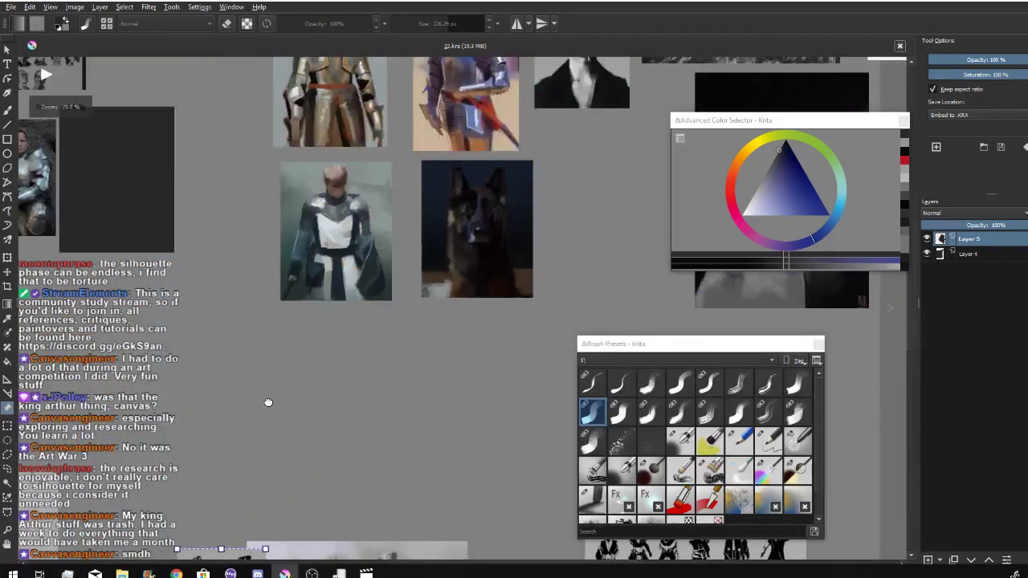
pyautogui.moveTo(268, 402); pyautogui.dragTo(359, 186)
pyautogui.scroll(3, 500, 377)
pyautogui.scroll(-1, 496, 375)
pyautogui.moveTo(392, 241); pyautogui.dragTo(381, 374)
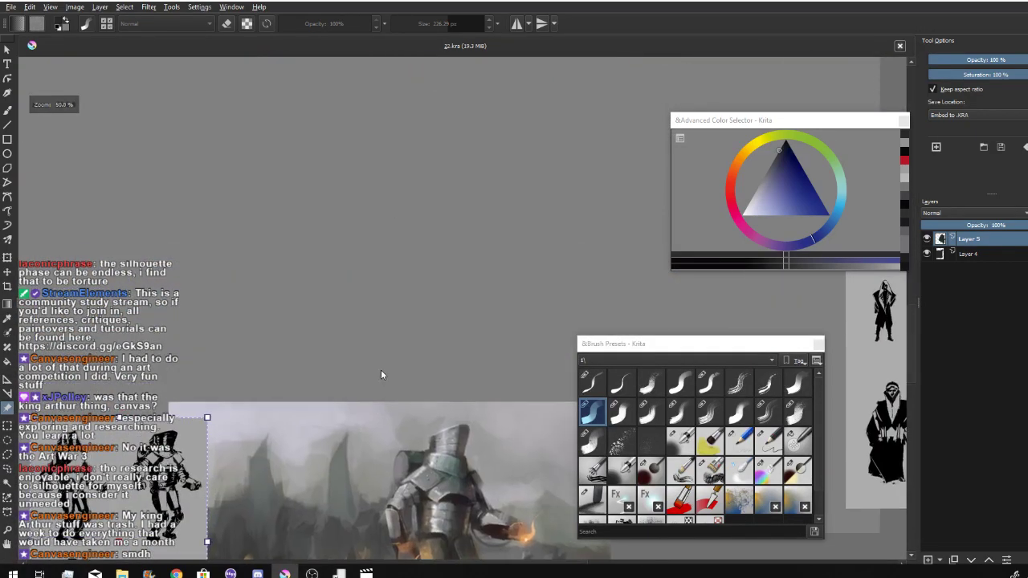
pyautogui.scroll(-1, 380, 374)
pyautogui.moveTo(302, 305); pyautogui.dragTo(326, 382)
pyautogui.scroll(-1, 324, 381)
pyautogui.moveTo(292, 340); pyautogui.dragTo(319, 377)
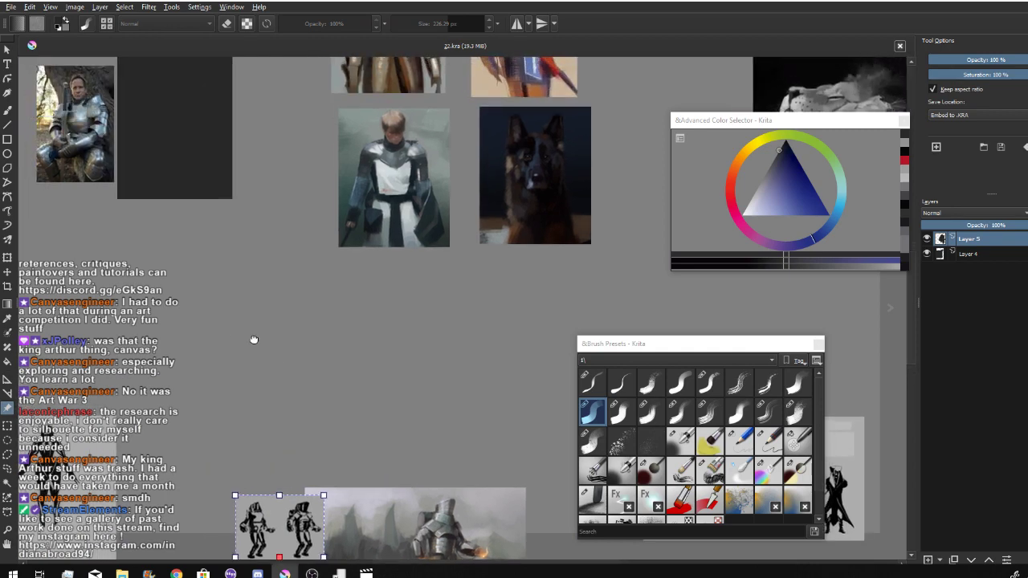
# - Check the knight photo and its blank dark canvas, then review the group of two-tone reference sheets
pyautogui.scroll(2, 354, 388)
pyautogui.moveTo(254, 295); pyautogui.dragTo(271, 389)
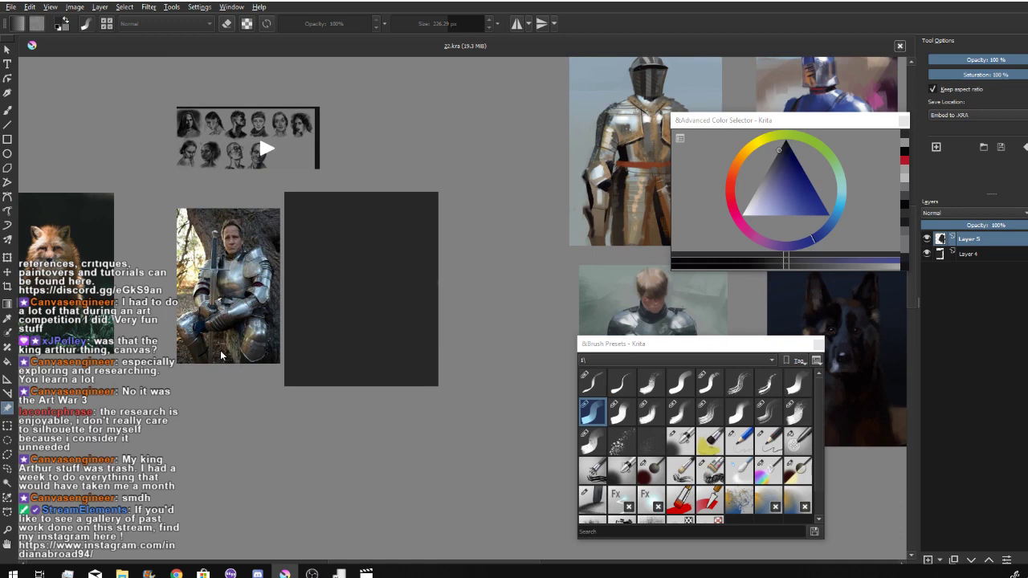
pyautogui.scroll(-2, 220, 351)
pyautogui.moveTo(319, 490); pyautogui.dragTo(292, 248)
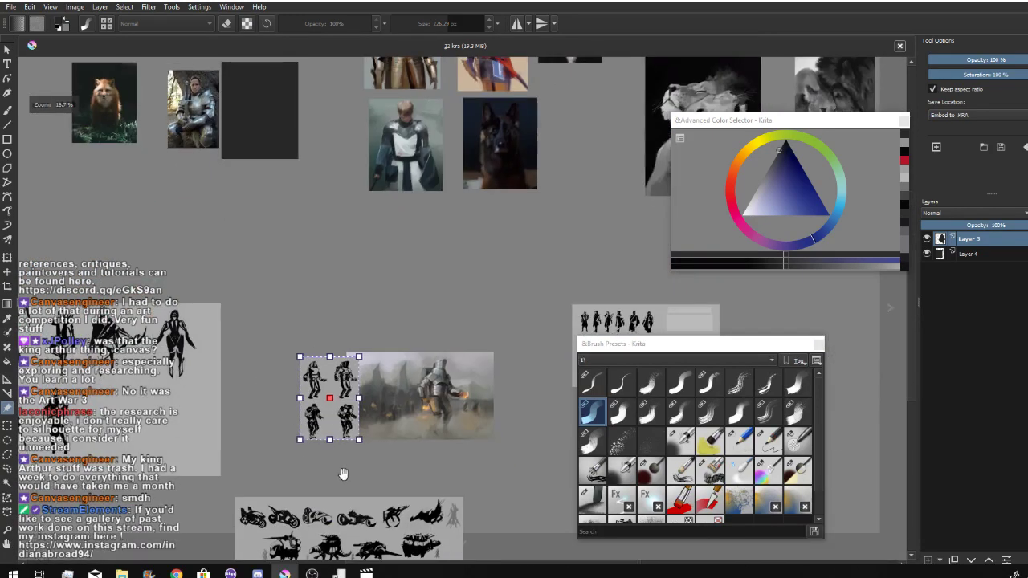
pyautogui.moveTo(344, 475); pyautogui.dragTo(312, 355)
pyautogui.moveTo(290, 306); pyautogui.dragTo(276, 302)
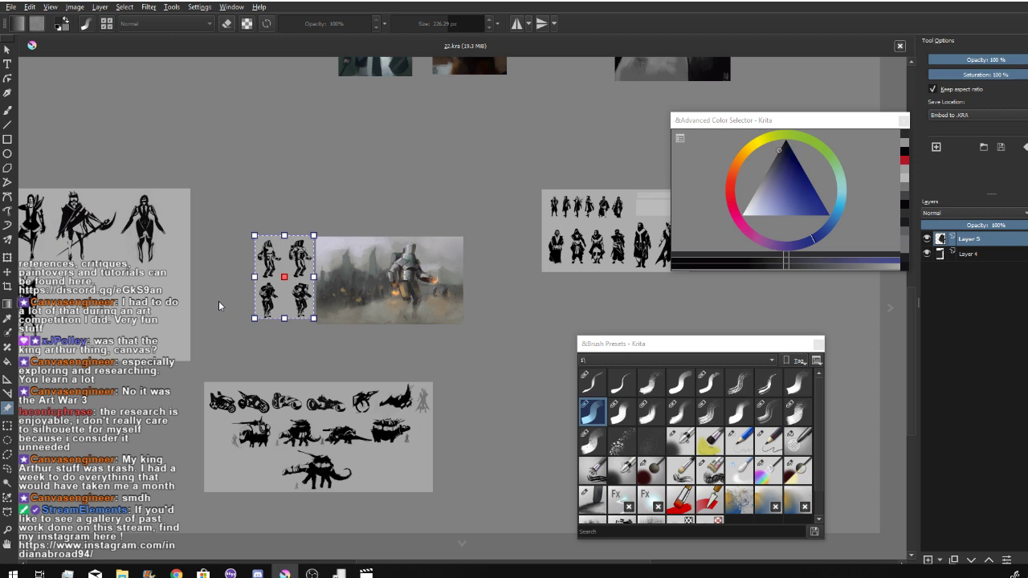
# - Move the armored silhouette sheet slightly up and left to separate it from the painting, then deselect it
pyautogui.moveTo(291, 249); pyautogui.dragTo(277, 237)
pyautogui.click(229, 170)
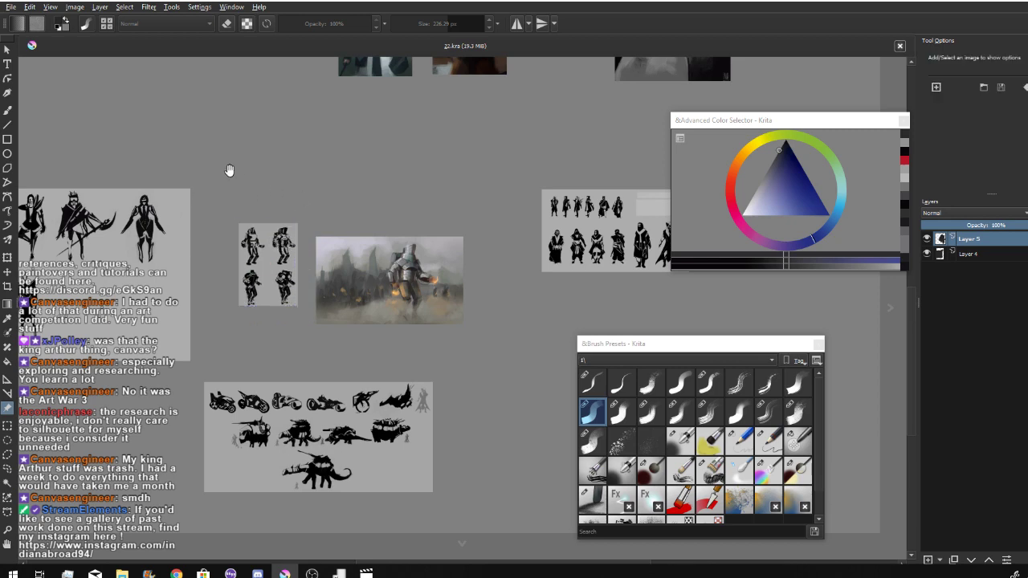
pyautogui.moveTo(229, 171); pyautogui.dragTo(346, 281)
pyautogui.moveTo(322, 239); pyautogui.dragTo(382, 233)
pyautogui.moveTo(319, 332); pyautogui.dragTo(305, 363)
pyautogui.click(354, 231)
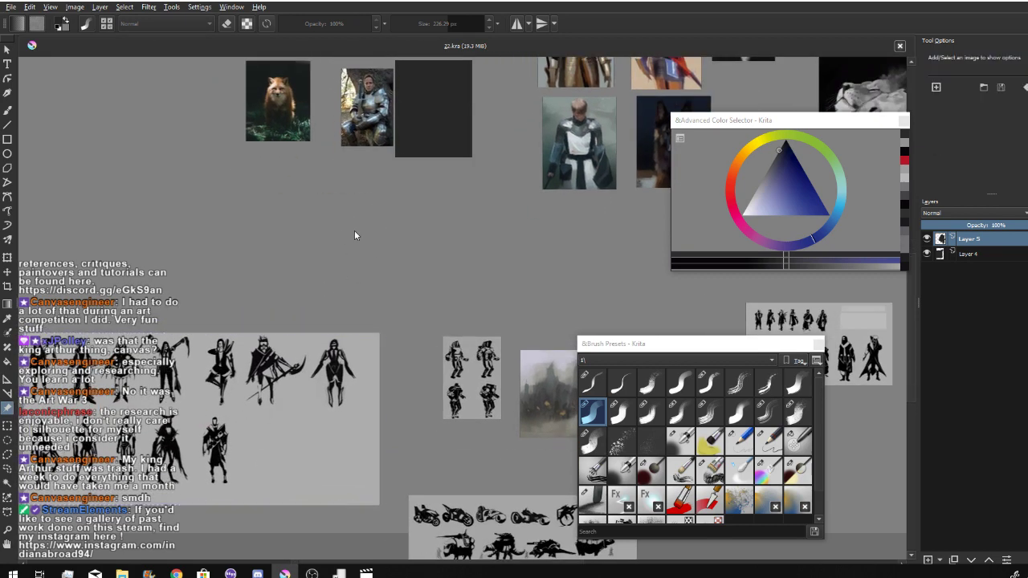
# - Delete the reference image of small portrait heads above the knight photo
pyautogui.moveTo(350, 246); pyautogui.dragTo(314, 364)
pyautogui.scroll(1, 336, 283)
pyautogui.scroll(1, 336, 283)
pyautogui.moveTo(338, 178); pyautogui.dragTo(333, 309)
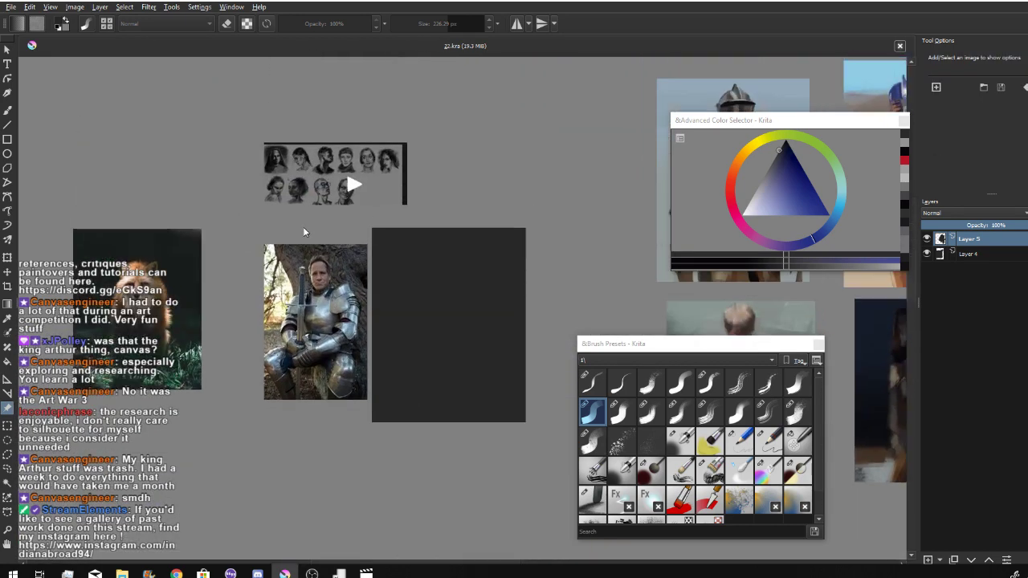
pyautogui.click(323, 189)
pyautogui.moveTo(343, 186); pyautogui.dragTo(247, 236)
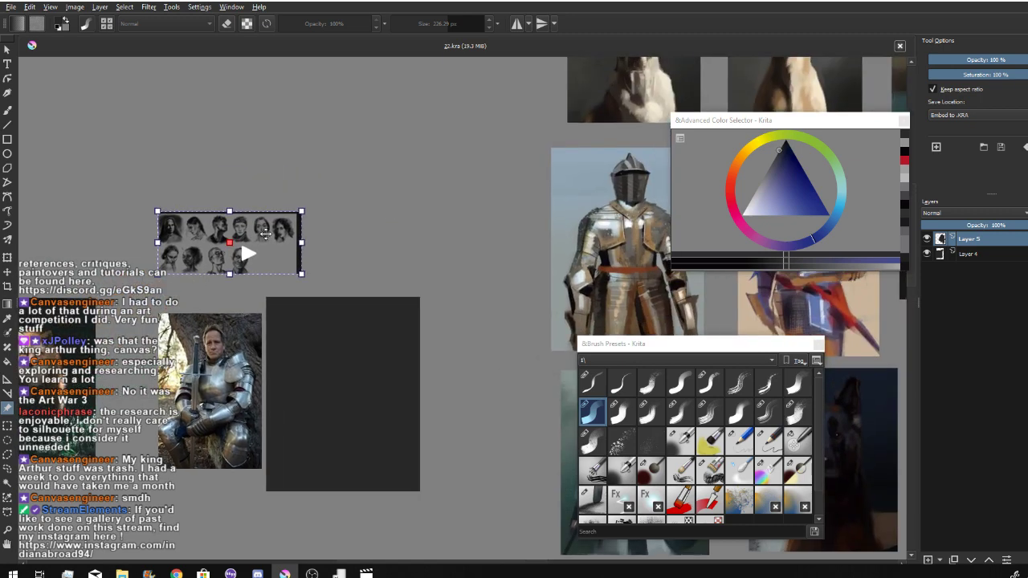
pyautogui.moveTo(212, 222); pyautogui.dragTo(134, 227)
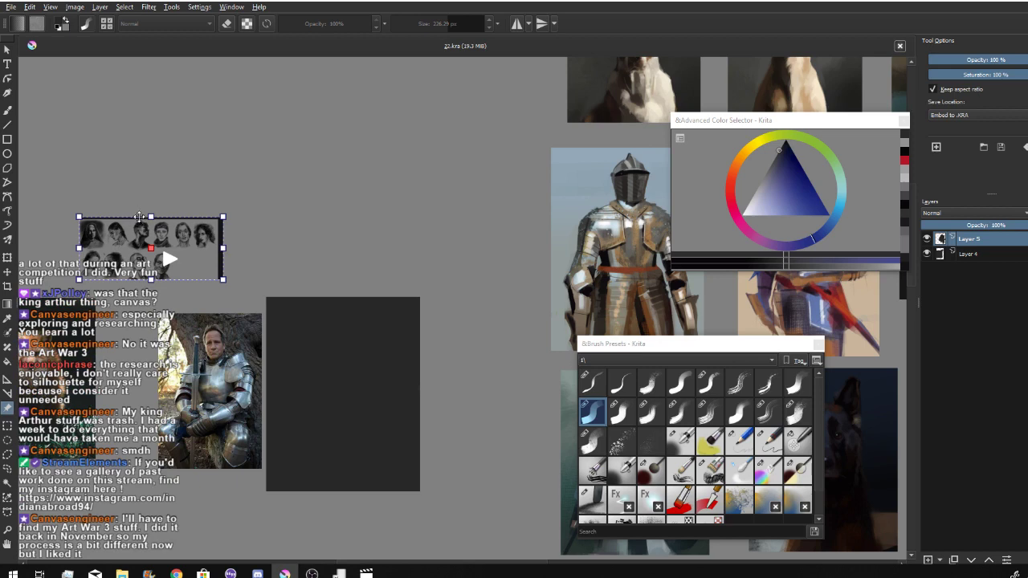
pyautogui.press('Delete')
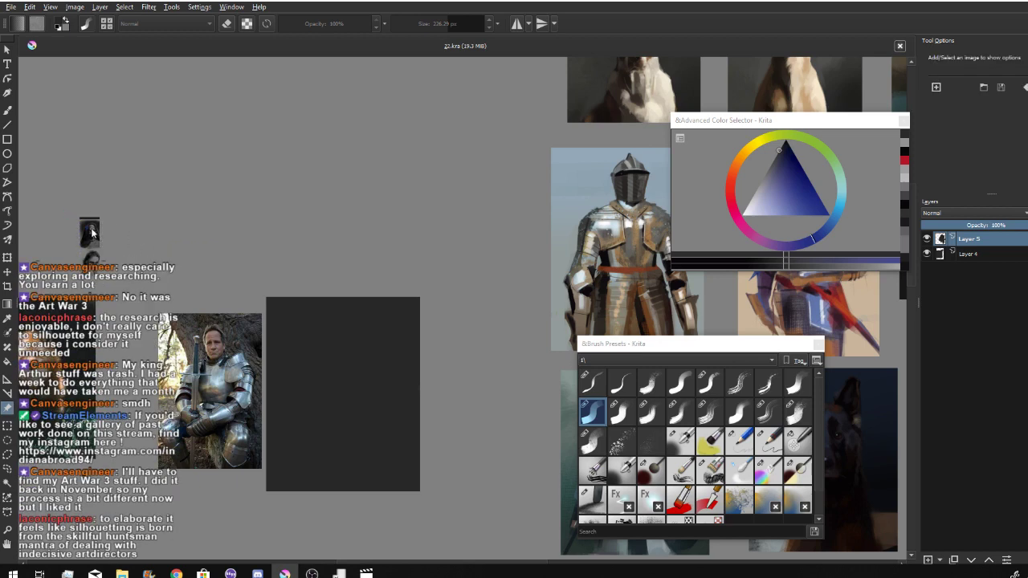
pyautogui.moveTo(169, 294); pyautogui.dragTo(217, 237)
pyautogui.scroll(1, 222, 288)
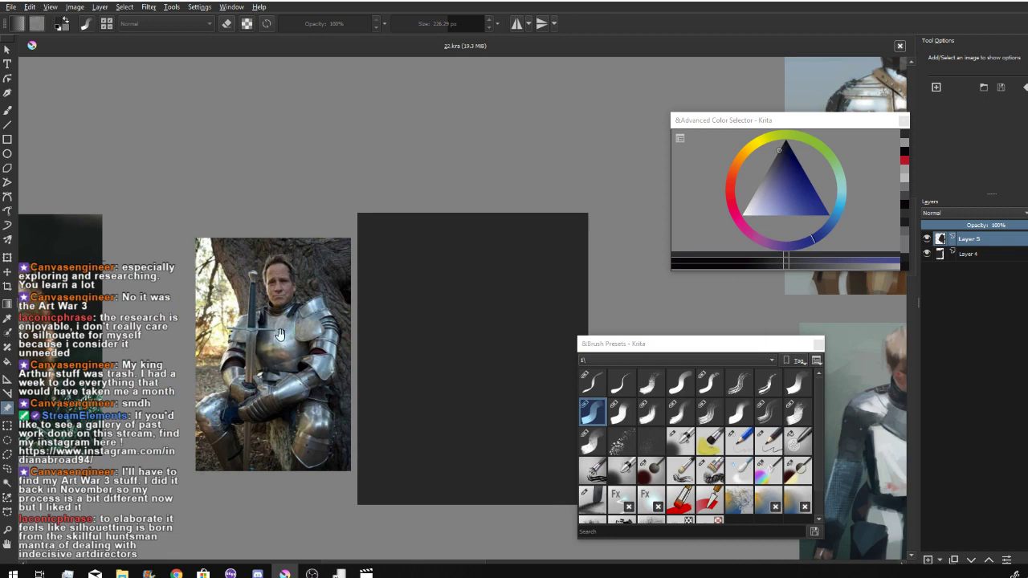
# - Look through the fox studies posted in Discord's study-posts channel and enlarge one of the fox paintings
pyautogui.moveTo(280, 334); pyautogui.dragTo(239, 271)
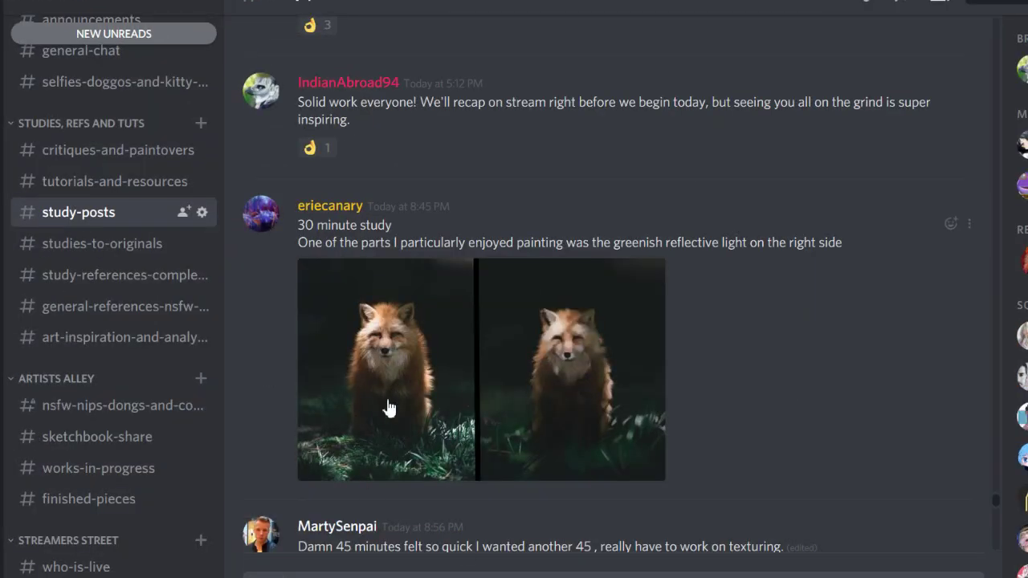
pyautogui.scroll(-2, 458, 385)
pyautogui.scroll(-10, 453, 370)
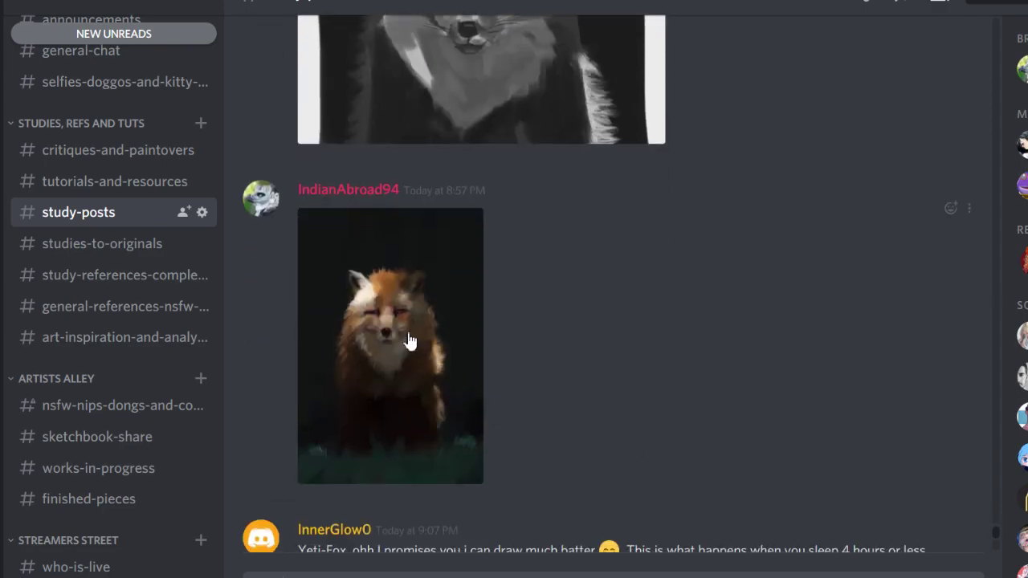
pyautogui.click(409, 339)
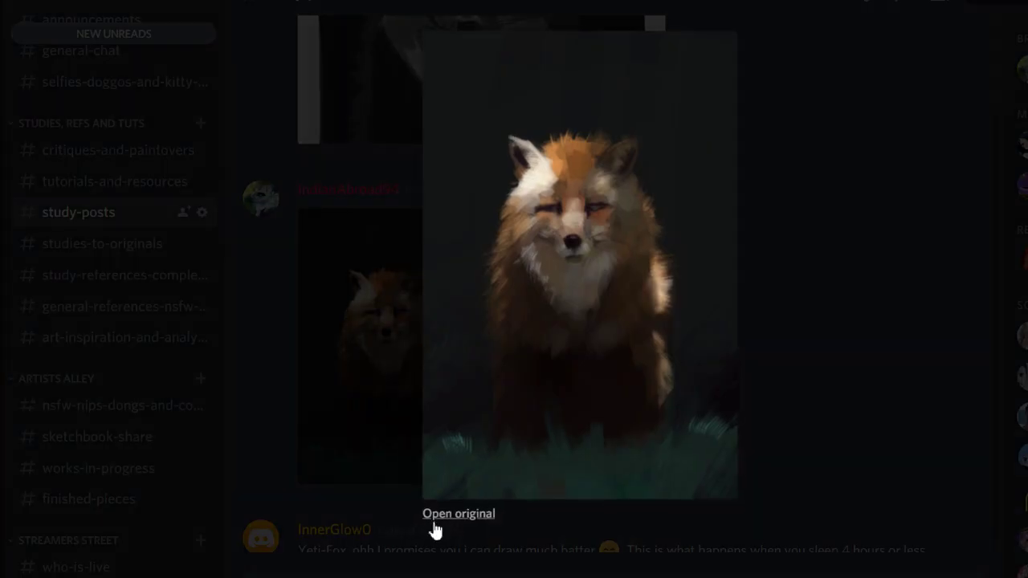
pyautogui.click(802, 295)
pyautogui.scroll(-4, 580, 385)
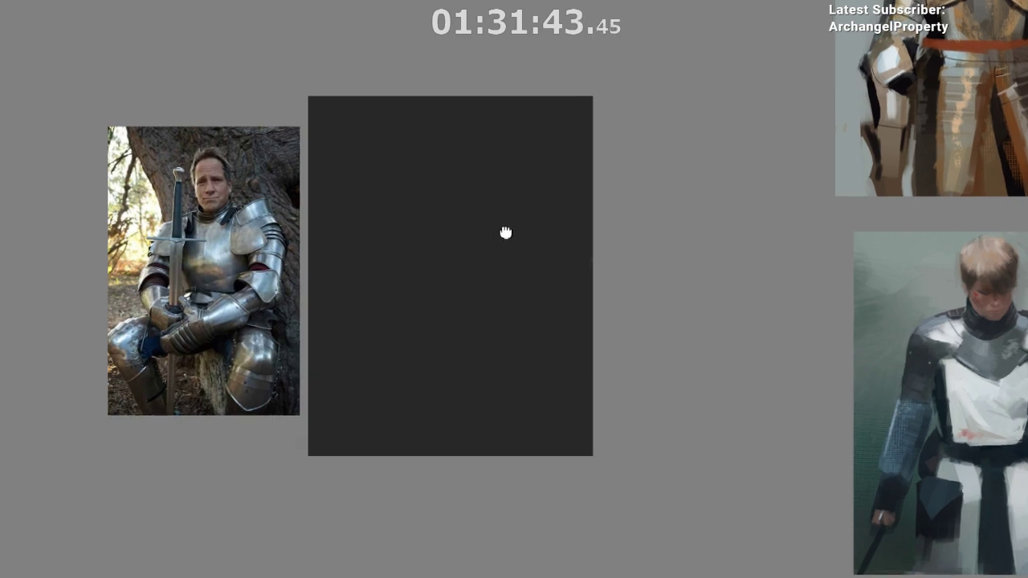
# - Restart the study timer from zero with the knight photo and its blank dark canvas framed side by side
pyautogui.moveTo(506, 233); pyautogui.dragTo(516, 293)
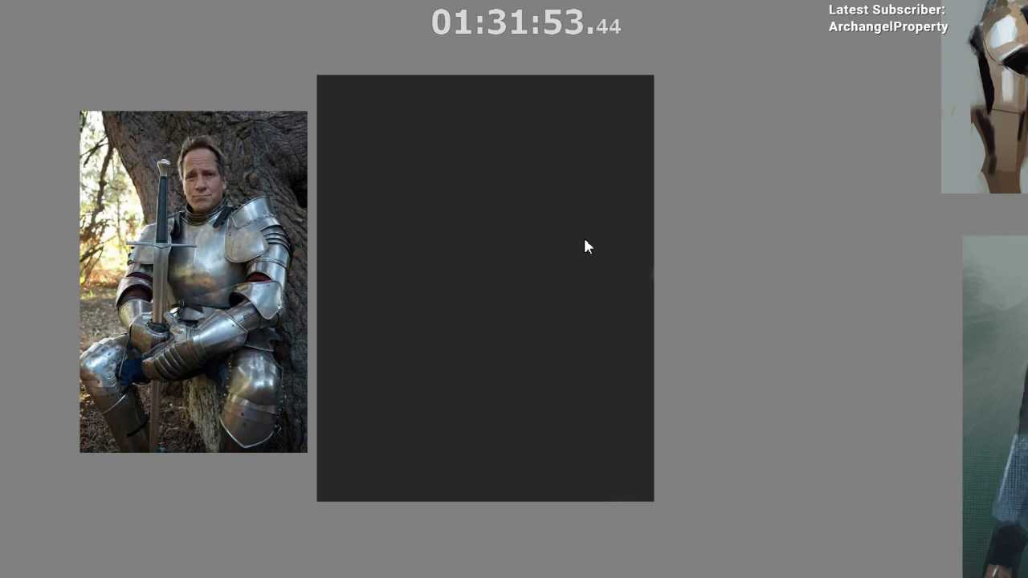
pyautogui.moveTo(539, 252); pyautogui.dragTo(563, 261)
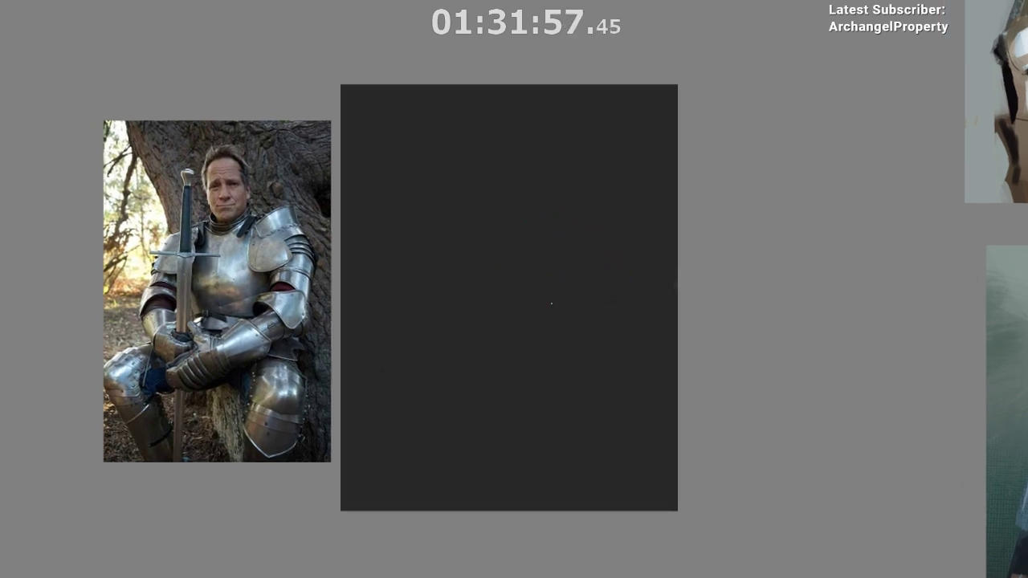
pyautogui.press('F9')
pyautogui.moveTo(575, 254)
pyautogui.mouseDown()
pyautogui.moveTo(580, 234)
pyautogui.moveTo(575, 261)
pyautogui.mouseUp()
pyautogui.moveTo(541, 310); pyautogui.dragTo(547, 319)
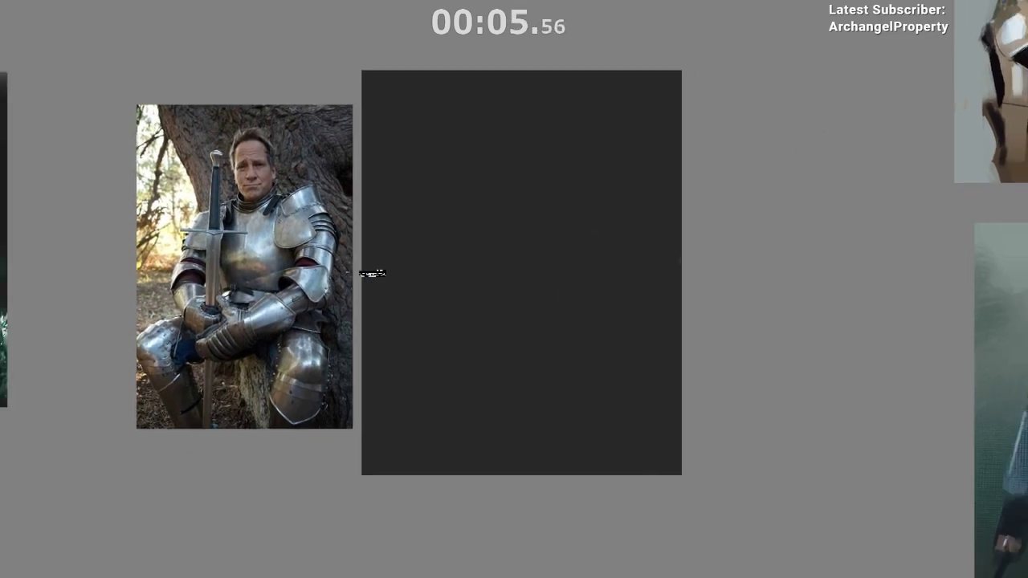
# - Block in the sunlit background with broad pale beige strokes down the upper left side of the blank canvas
pyautogui.moveTo(380, 84); pyautogui.dragTo(382, 233)
pyautogui.moveTo(374, 86); pyautogui.dragTo(421, 307)
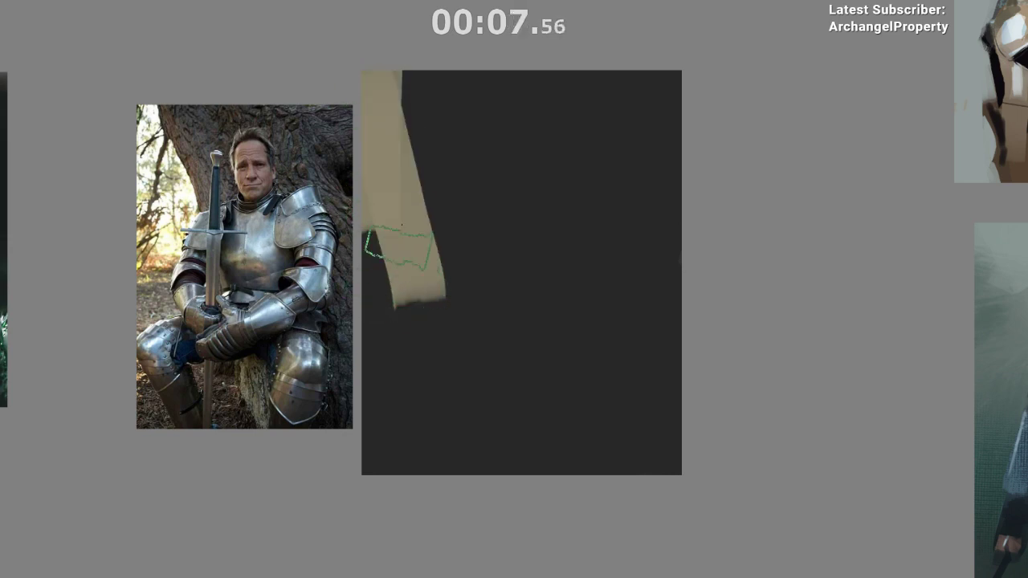
pyautogui.moveTo(400, 214)
pyautogui.mouseDown()
pyautogui.moveTo(360, 408)
pyautogui.moveTo(351, 346)
pyautogui.mouseUp()
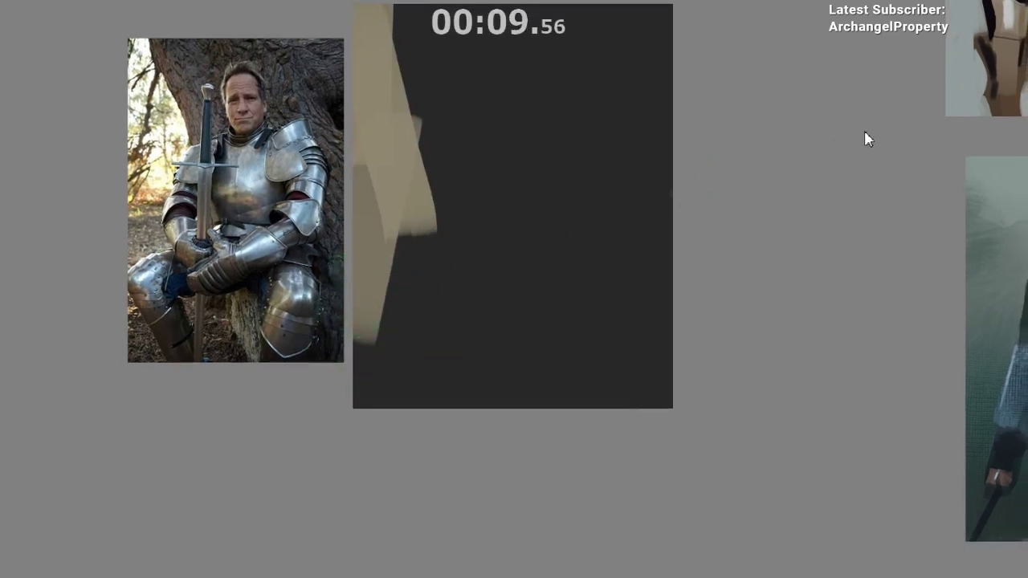
# - Extend the background strip to the canvas's lower edge in duller olive-beige and brighten its upper part, undoing unwanted strokes
pyautogui.moveTo(407, 218); pyautogui.dragTo(413, 459)
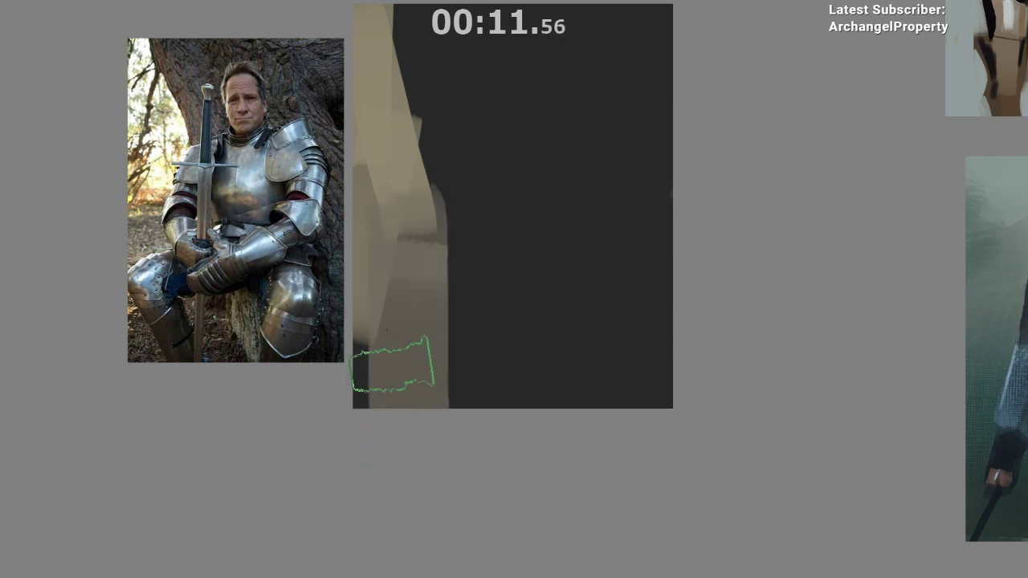
pyautogui.hotkey('ctrl', 'z')
pyautogui.moveTo(400, 244)
pyautogui.mouseDown()
pyautogui.moveTo(387, 430)
pyautogui.moveTo(400, 466)
pyautogui.mouseUp()
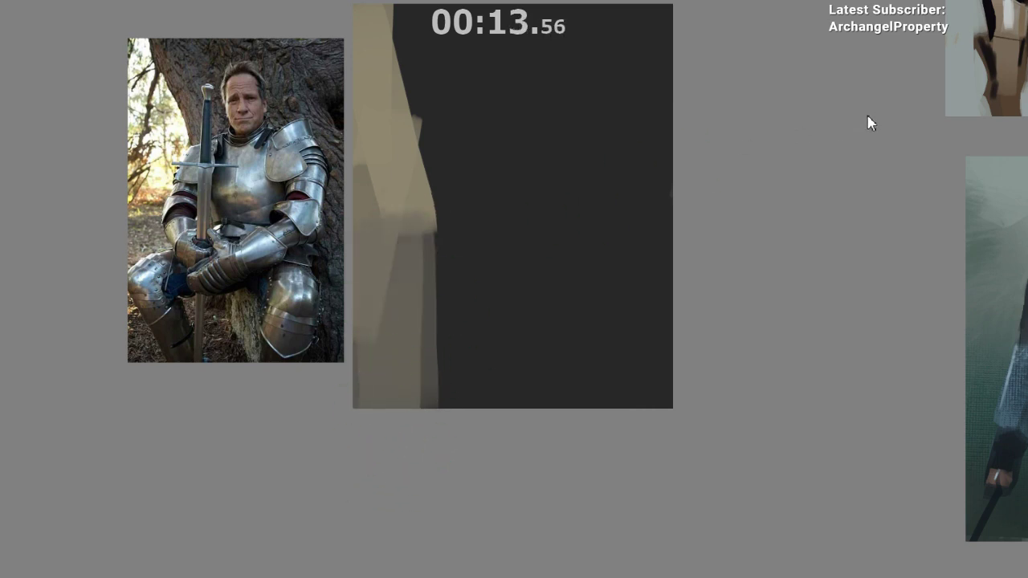
pyautogui.moveTo(397, 229); pyautogui.dragTo(378, 482)
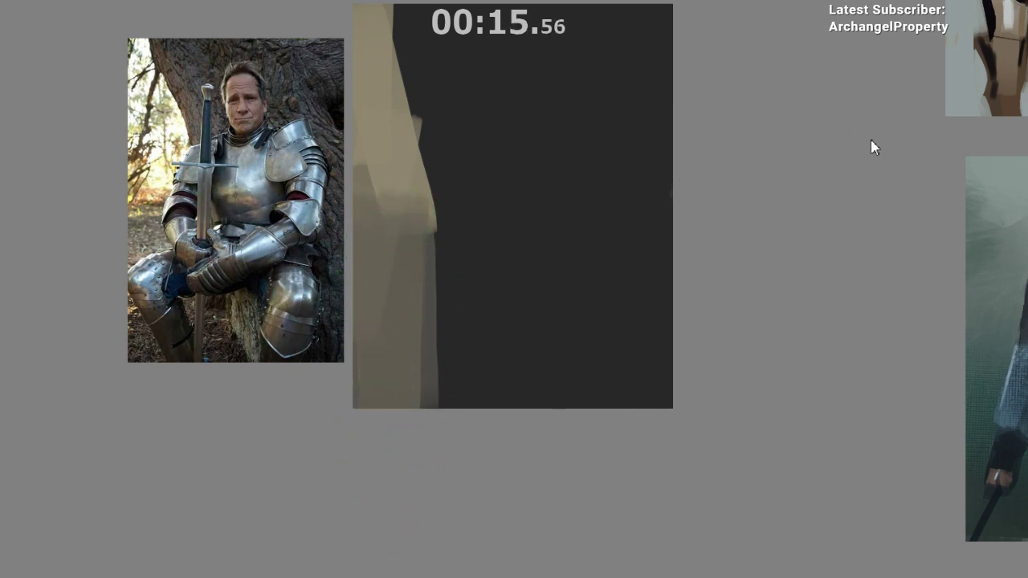
pyautogui.moveTo(362, 3)
pyautogui.mouseDown()
pyautogui.moveTo(365, 146)
pyautogui.moveTo(381, 187)
pyautogui.moveTo(392, 143)
pyautogui.mouseUp()
pyautogui.hotkey('ctrl', 'z')
pyautogui.moveTo(588, 287); pyautogui.dragTo(538, 329)
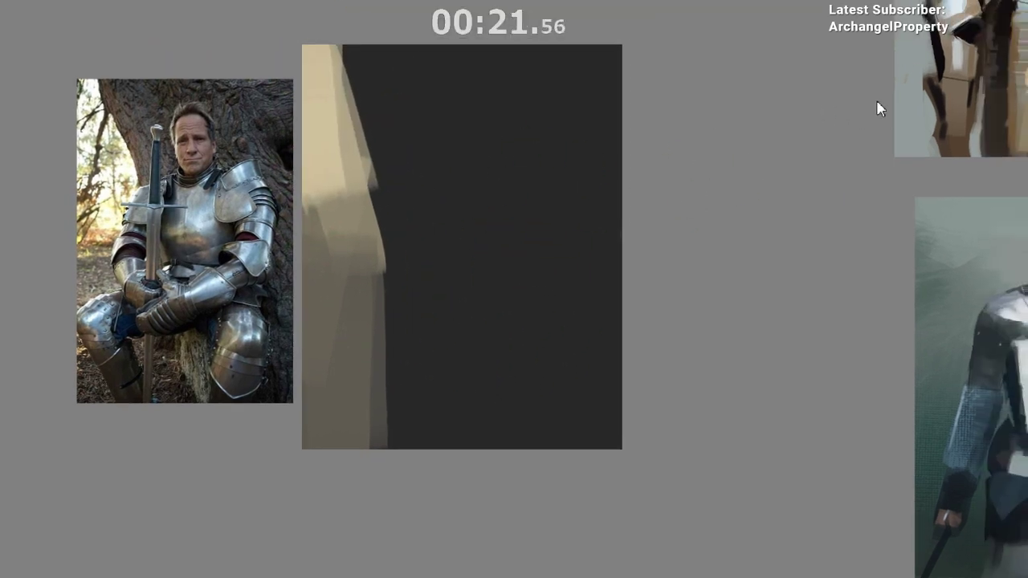
# - Block in the tree trunk with broad, very dark warm grey strokes across the canvas beside the beige strip
pyautogui.moveTo(333, 47)
pyautogui.mouseDown()
pyautogui.moveTo(367, 51)
pyautogui.moveTo(425, 207)
pyautogui.moveTo(377, 172)
pyautogui.mouseUp()
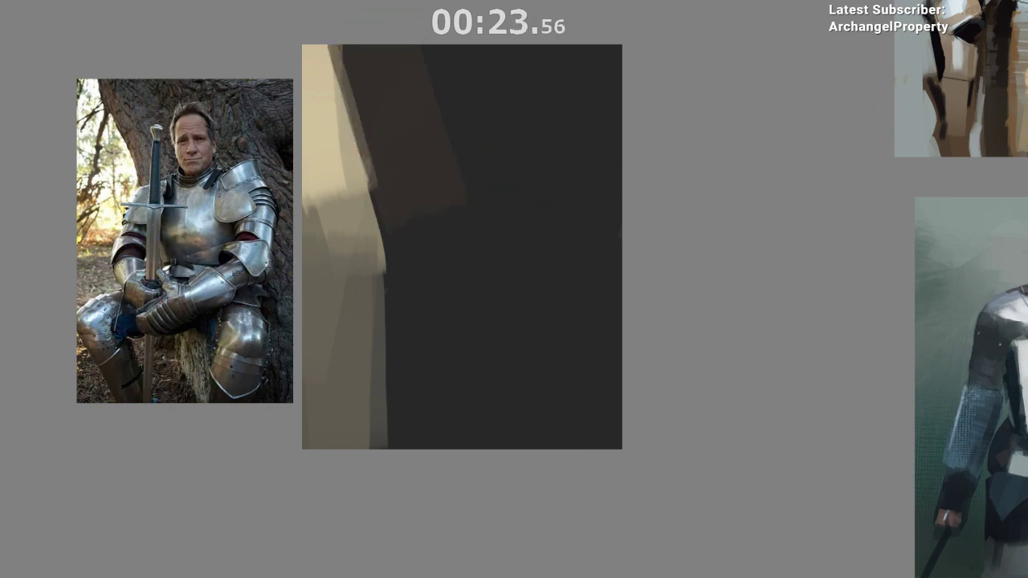
pyautogui.hotkey('ctrl', 'z')
pyautogui.moveTo(396, 52)
pyautogui.mouseDown()
pyautogui.moveTo(427, 210)
pyautogui.moveTo(557, 201)
pyautogui.mouseUp()
pyautogui.moveTo(531, 126); pyautogui.dragTo(492, 243)
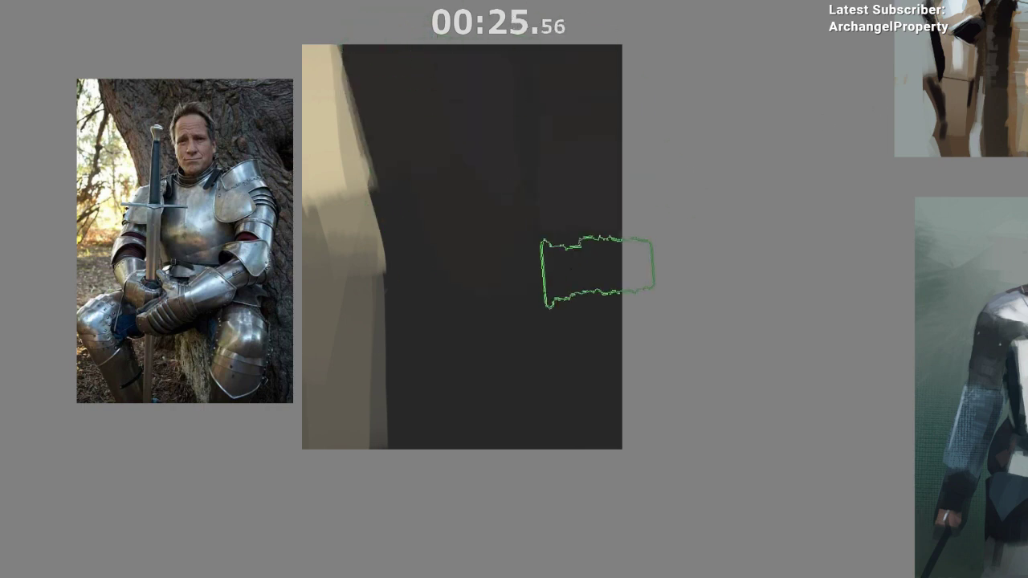
pyautogui.moveTo(501, 369); pyautogui.dragTo(556, 341)
pyautogui.keyDown('alt'); pyautogui.click(489, 186); pyautogui.keyUp('alt')
pyautogui.moveTo(521, 179)
pyautogui.mouseDown()
pyautogui.moveTo(538, 206)
pyautogui.moveTo(567, 192)
pyautogui.mouseUp()
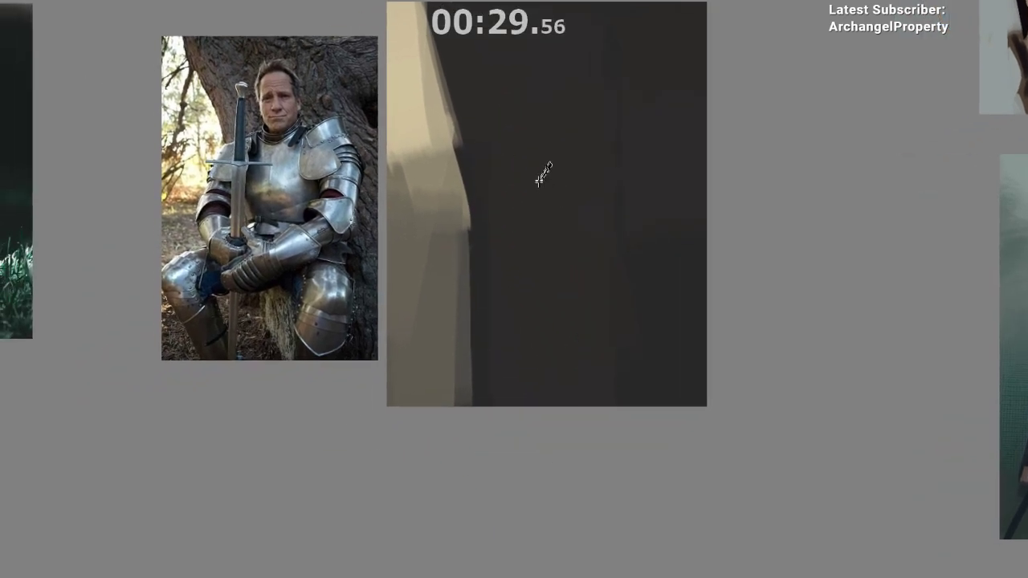
# - Sample the trunk's dark greys and vary them subtly down its lower half and toward the lower right corner
pyautogui.keyDown('alt'); pyautogui.click(539, 193); pyautogui.keyUp('alt')
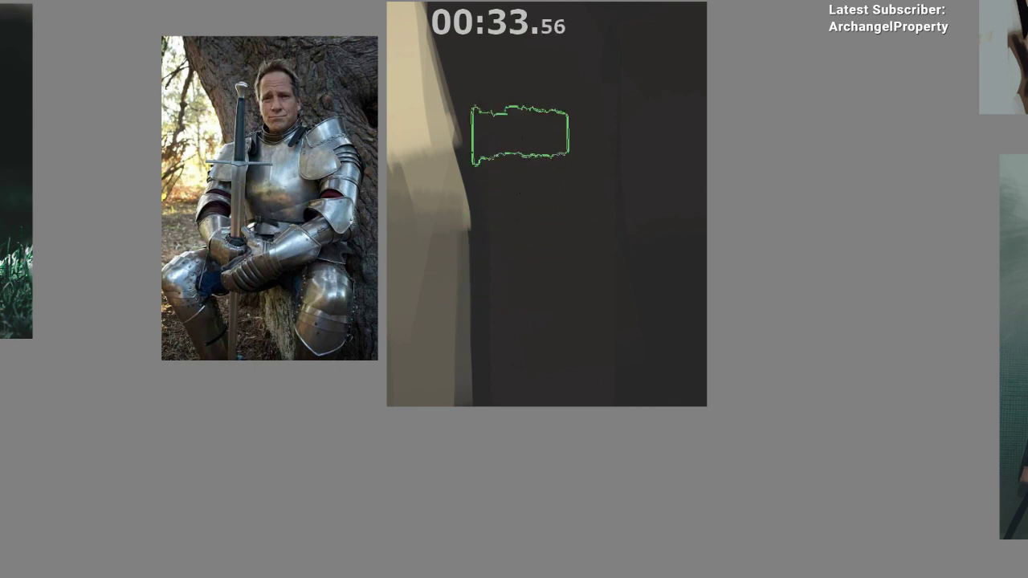
pyautogui.moveTo(500, 243); pyautogui.dragTo(499, 368)
pyautogui.moveTo(582, 438); pyautogui.dragTo(542, 427)
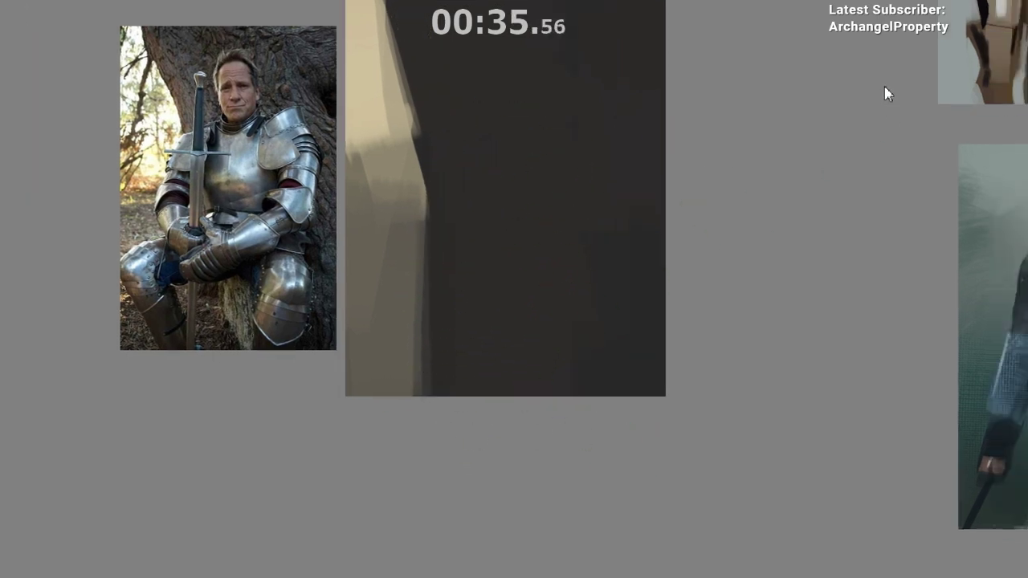
pyautogui.moveTo(566, 362); pyautogui.dragTo(532, 342)
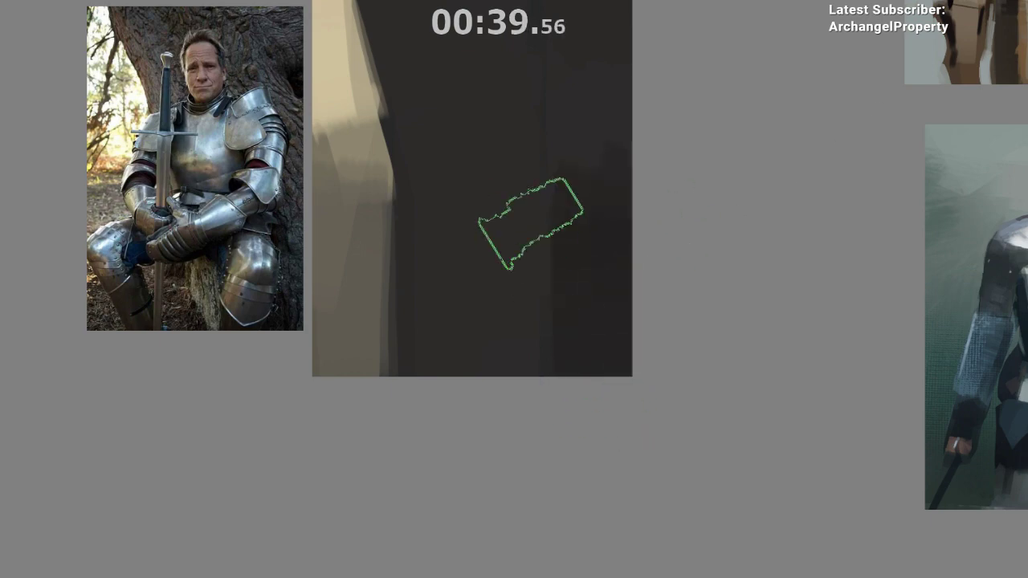
pyautogui.scroll(3, 521, 530)
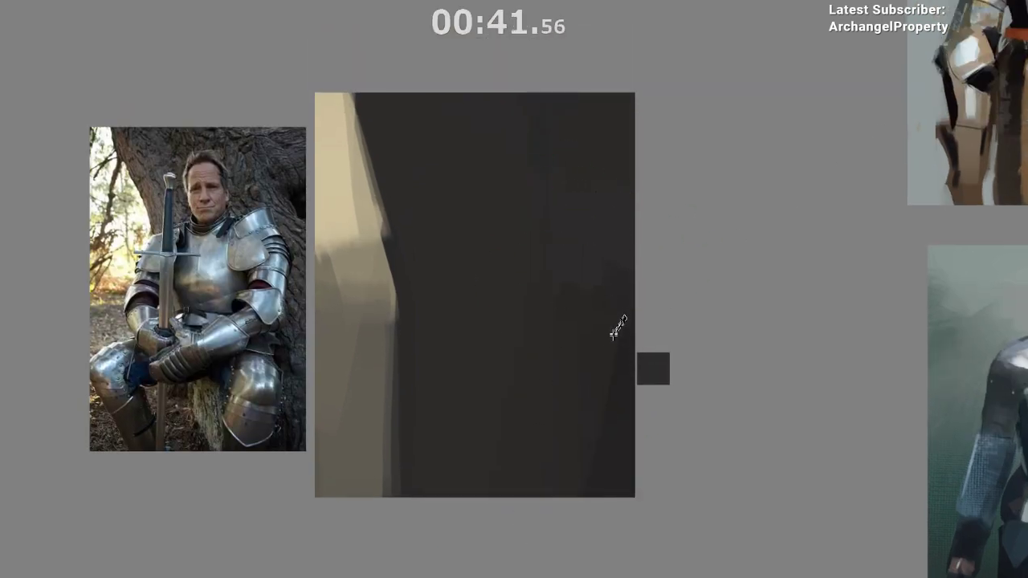
pyautogui.moveTo(598, 258); pyautogui.dragTo(585, 220)
pyautogui.scroll(-1, 589, 236)
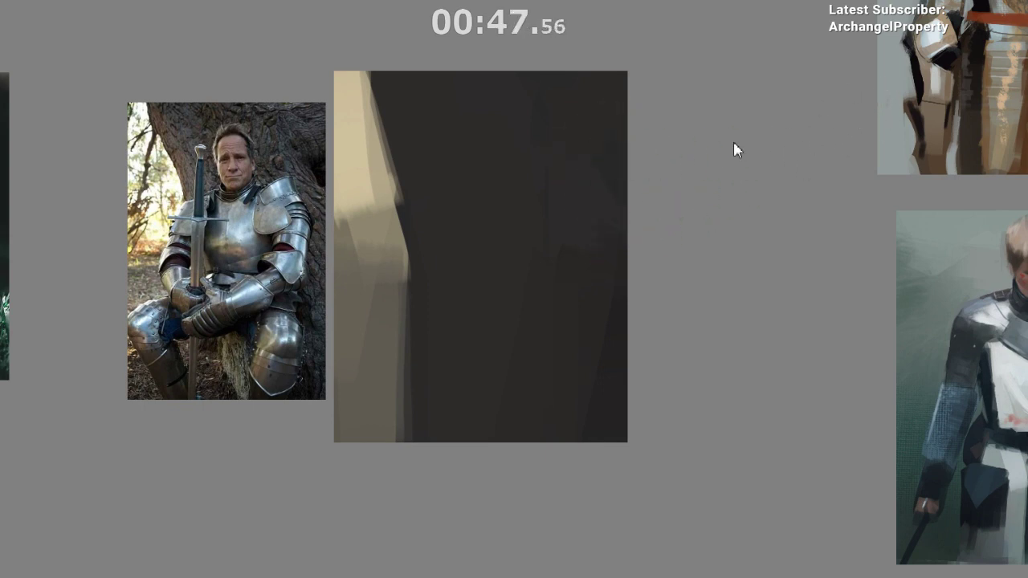
# - Paint a near-black angular hollow into the trunk at the canvas's upper right edge, removing the previous stroke
pyautogui.hotkey('ctrl', 'z')
pyautogui.moveTo(608, 159)
pyautogui.mouseDown()
pyautogui.moveTo(647, 193)
pyautogui.moveTo(635, 190)
pyautogui.mouseUp()
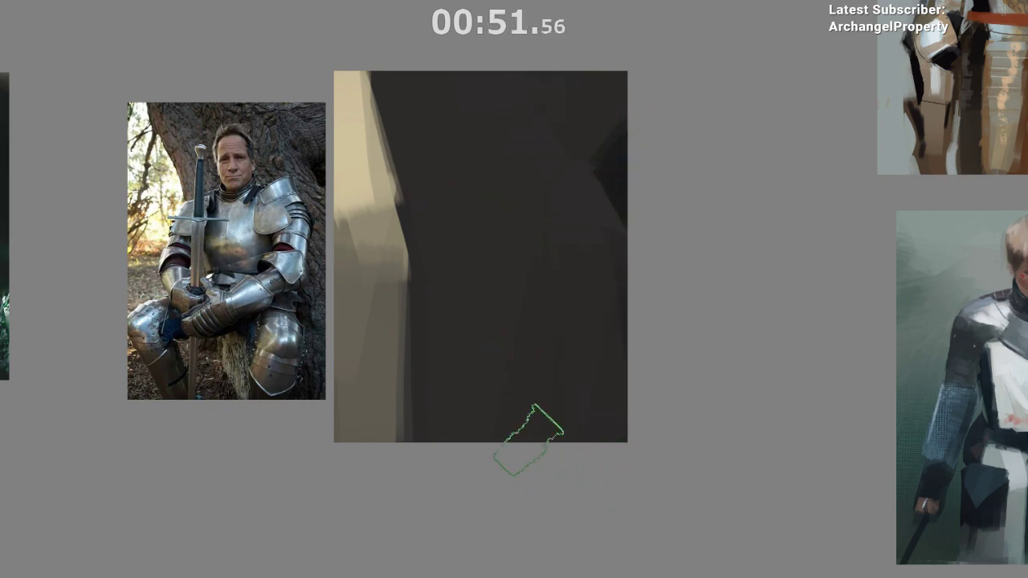
pyautogui.scroll(1, 440, 177)
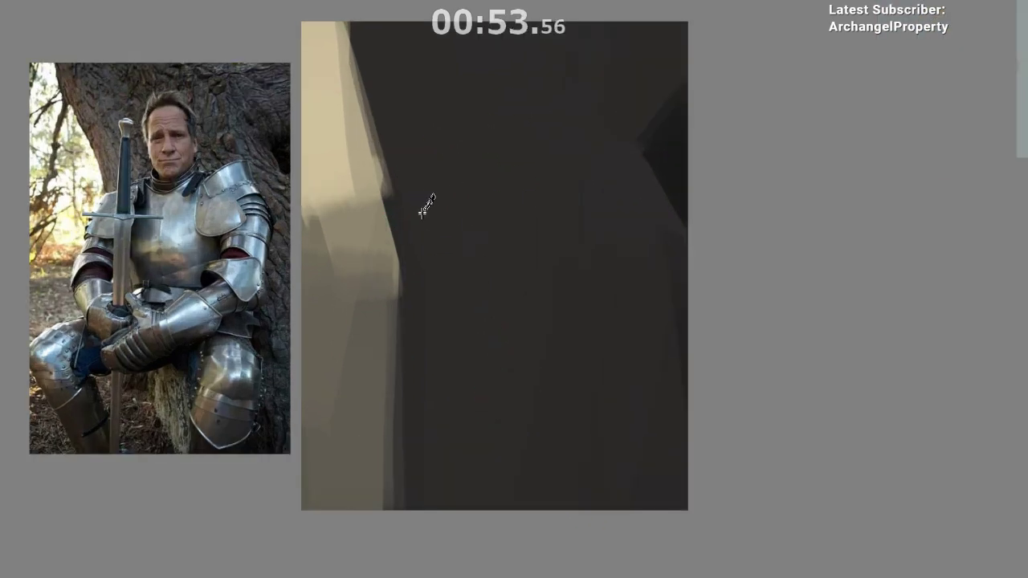
pyautogui.scroll(-3, 482, 301)
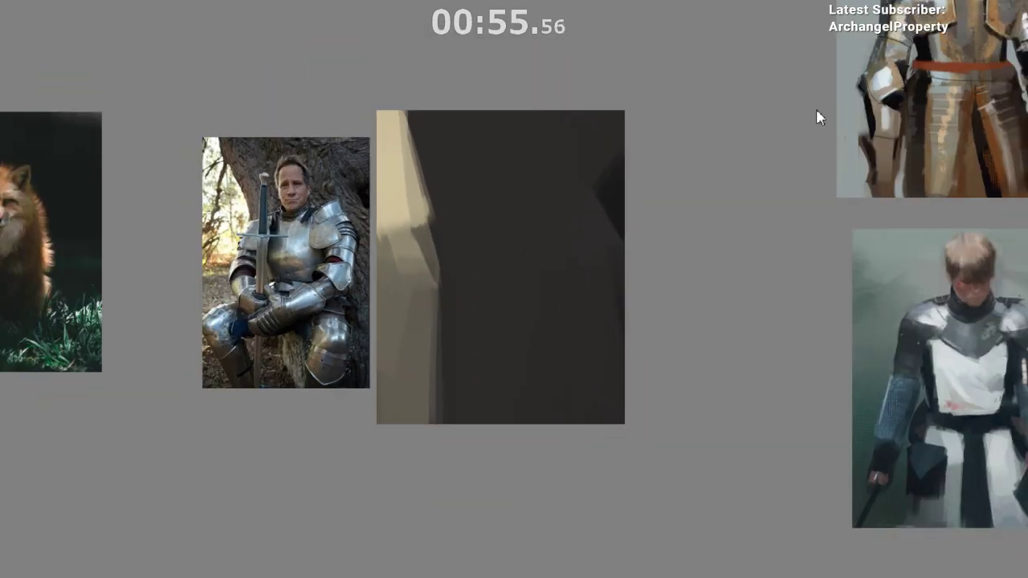
# - Paint a slightly lighter grey plane down the trunk beside the beige strip, undoing strokes that do not fit
pyautogui.moveTo(442, 108)
pyautogui.mouseDown()
pyautogui.moveTo(482, 249)
pyautogui.moveTo(457, 197)
pyautogui.moveTo(482, 437)
pyautogui.mouseUp()
pyautogui.hotkey('ctrl', 'z')
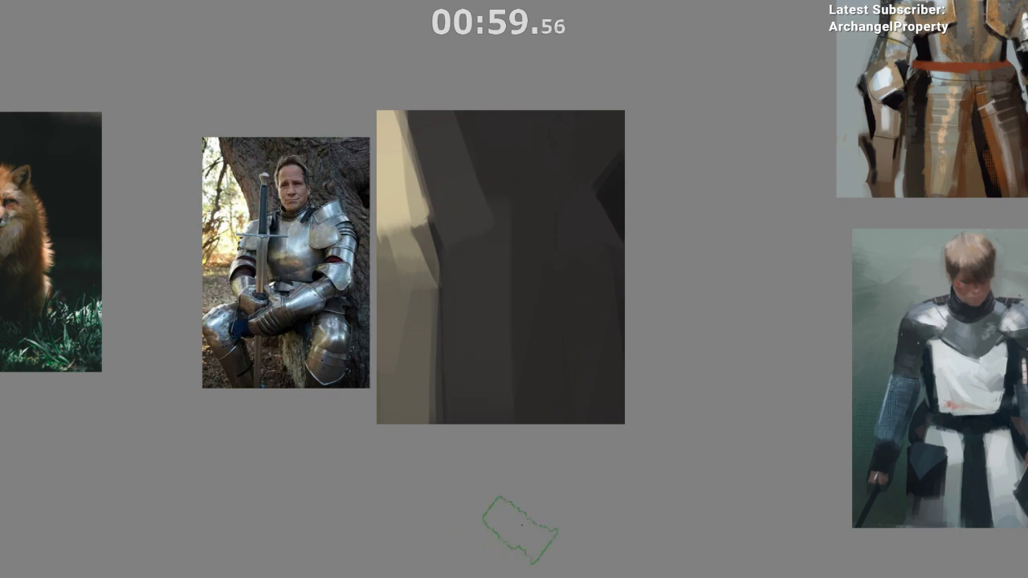
pyautogui.hotkey('ctrl', 'z')
pyautogui.scroll(1, 509, 243)
pyautogui.moveTo(529, 227)
pyautogui.mouseDown()
pyautogui.moveTo(560, 239)
pyautogui.moveTo(563, 217)
pyautogui.mouseUp()
pyautogui.moveTo(552, 274); pyautogui.dragTo(544, 283)
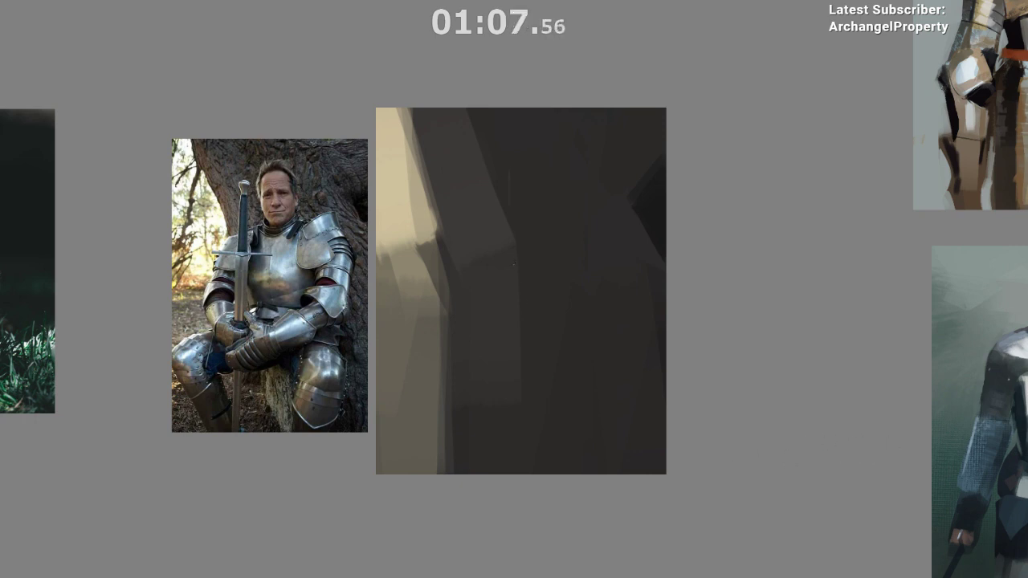
pyautogui.moveTo(520, 260); pyautogui.dragTo(540, 218)
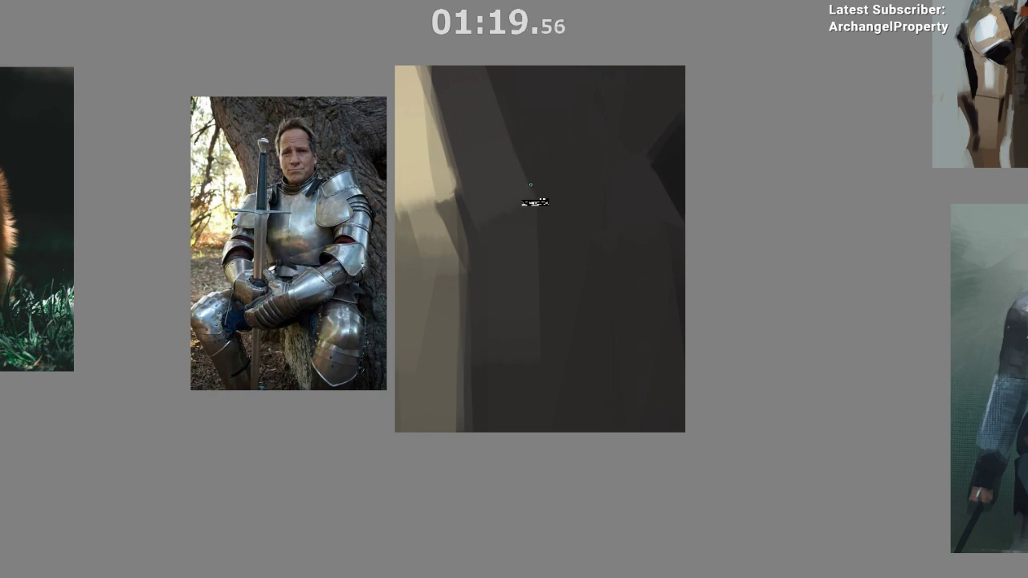
# - Sketch a thin dark vertical axis for the knight and a slightly tilted shoulder line crossing its upper part
pyautogui.moveTo(542, 137); pyautogui.dragTo(549, 384)
pyautogui.hotkey('ctrl', 'z')
pyautogui.moveTo(543, 127); pyautogui.dragTo(551, 405)
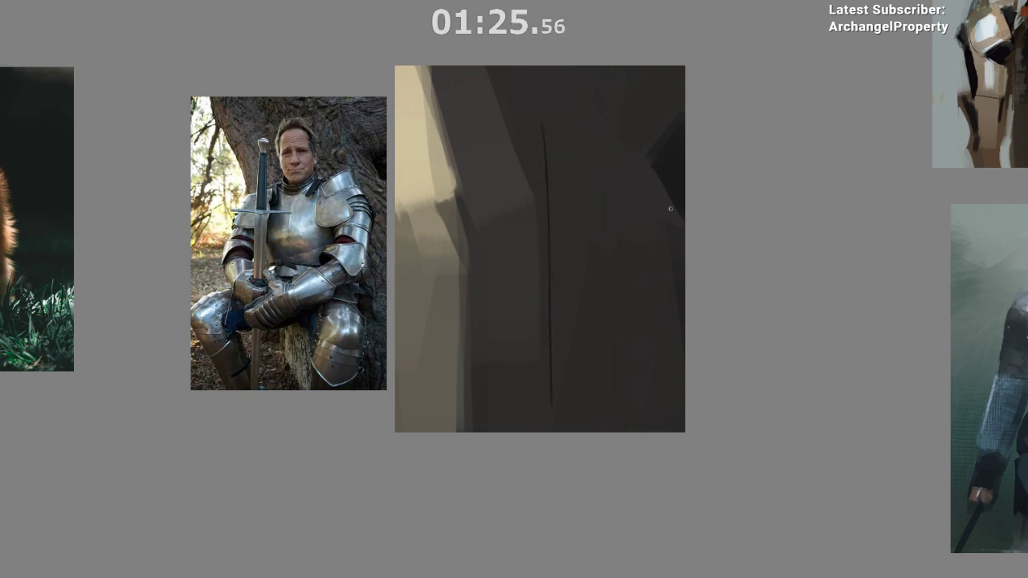
pyautogui.moveTo(509, 330); pyautogui.dragTo(494, 308)
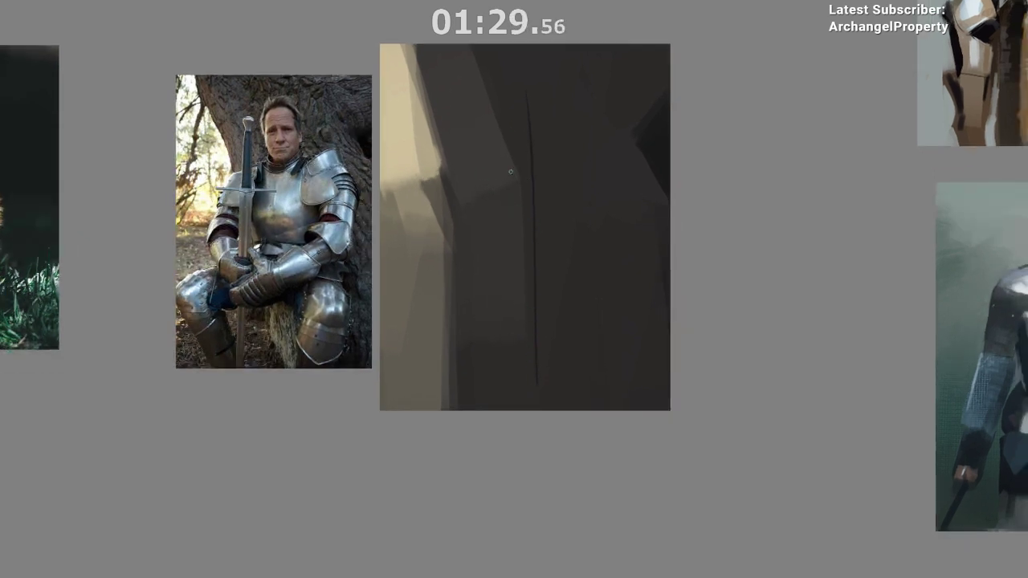
pyautogui.moveTo(512, 172); pyautogui.dragTo(503, 157)
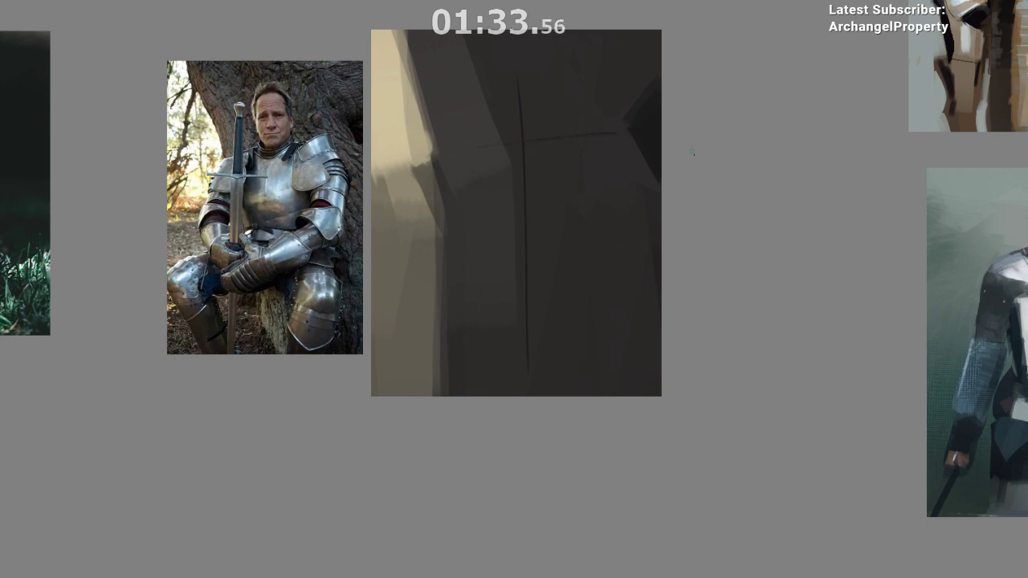
# - Sketch a slanted line from the left end of the shoulder line down across the edge of the beige strip
pyautogui.moveTo(534, 209); pyautogui.dragTo(510, 188)
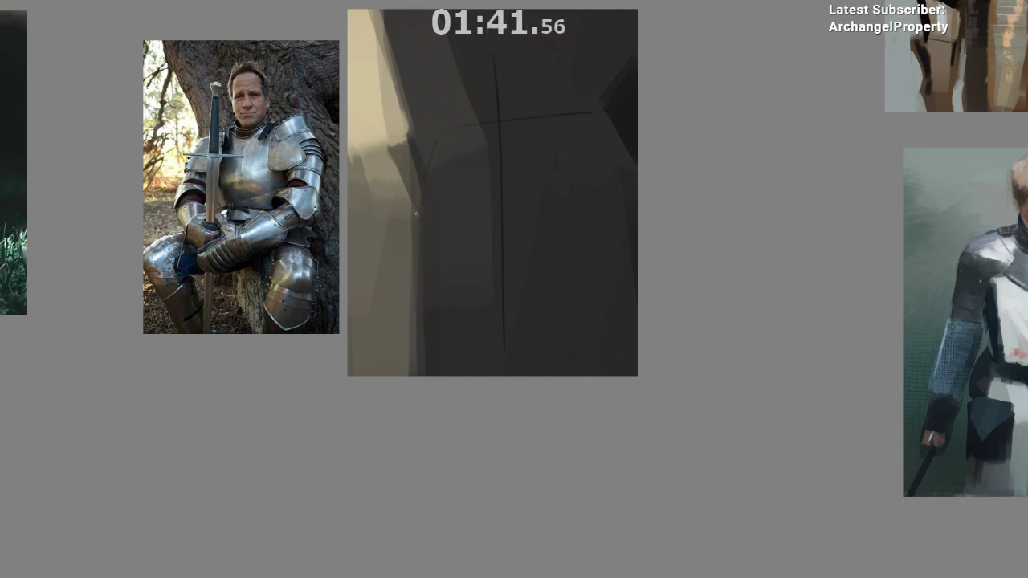
pyautogui.moveTo(416, 213); pyautogui.dragTo(405, 270)
pyautogui.moveTo(443, 124)
pyautogui.mouseDown()
pyautogui.moveTo(401, 308)
pyautogui.moveTo(400, 295)
pyautogui.mouseUp()
pyautogui.hotkey('ctrl', 'z')
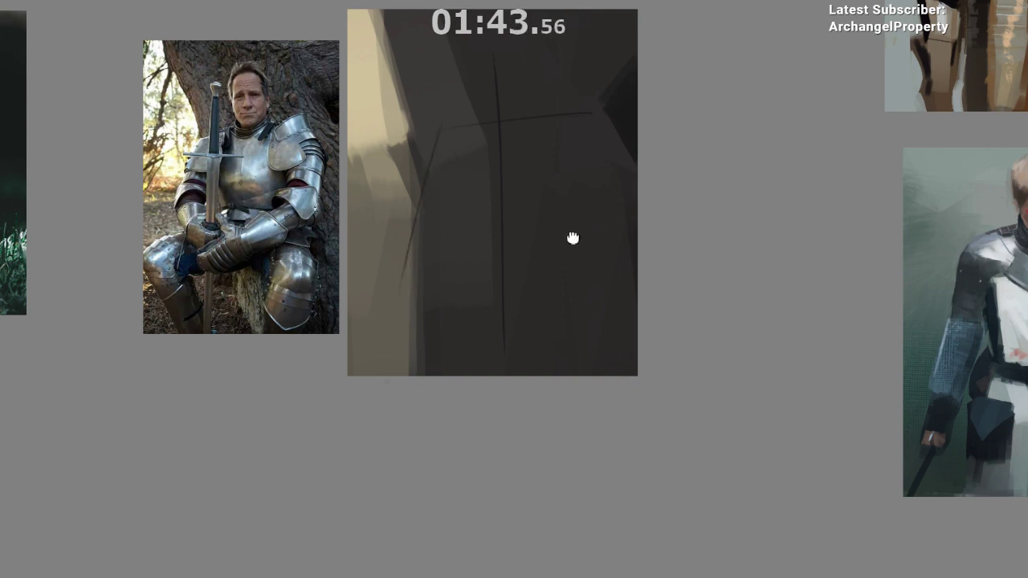
pyautogui.moveTo(572, 238); pyautogui.dragTo(551, 248)
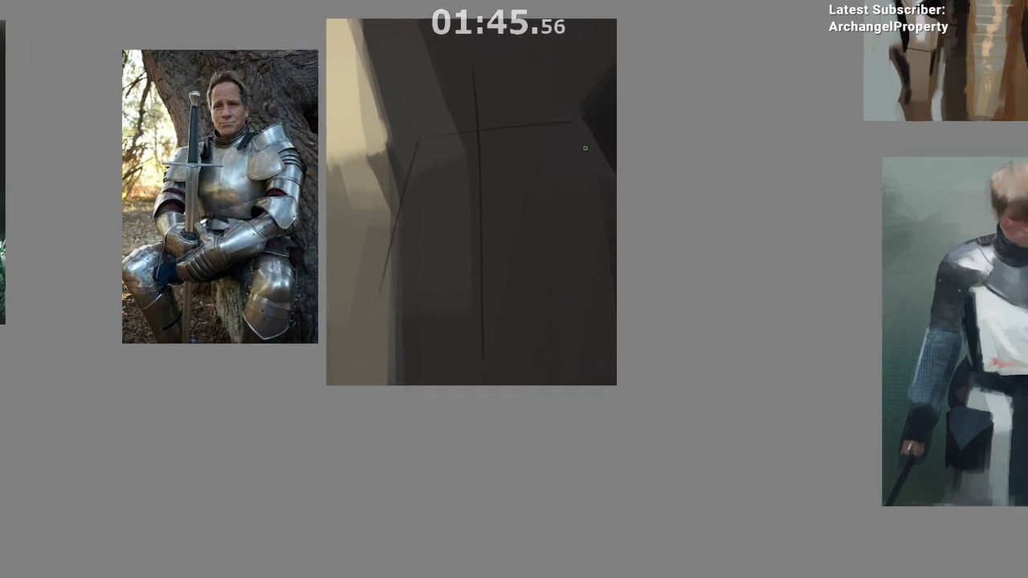
# - Sketch the torso's right side line and a tilted waist line across the vertical axis to box in the figure
pyautogui.moveTo(576, 235); pyautogui.dragTo(574, 242)
pyautogui.moveTo(365, 300); pyautogui.dragTo(466, 232)
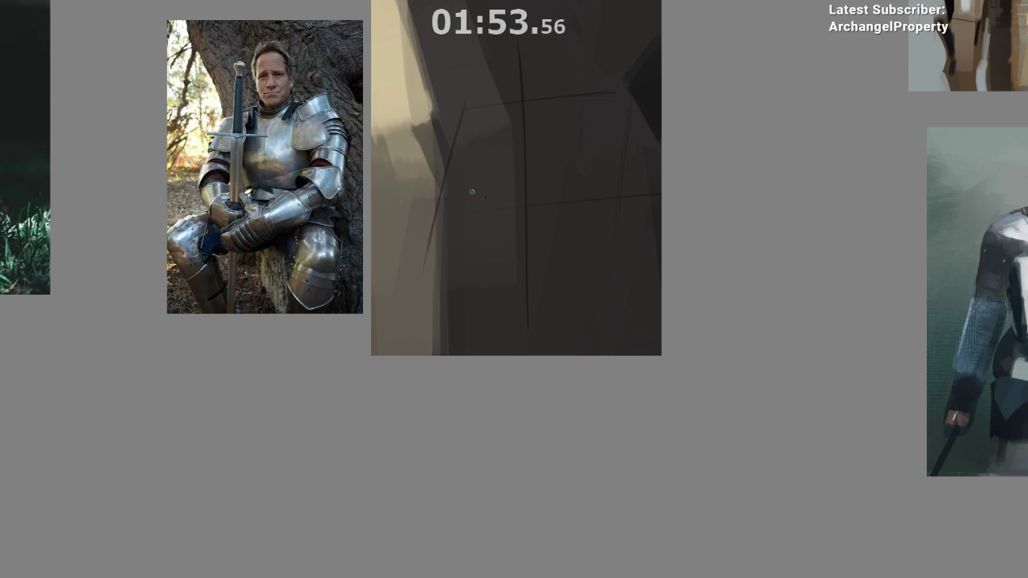
pyautogui.moveTo(499, 207)
pyautogui.mouseDown()
pyautogui.moveTo(633, 188)
pyautogui.moveTo(472, 201)
pyautogui.moveTo(617, 180)
pyautogui.mouseUp()
pyautogui.moveTo(627, 126); pyautogui.dragTo(630, 201)
pyautogui.moveTo(605, 317); pyautogui.dragTo(597, 349)
pyautogui.moveTo(515, 318)
pyautogui.mouseDown()
pyautogui.moveTo(517, 289)
pyautogui.moveTo(505, 352)
pyautogui.mouseUp()
pyautogui.moveTo(471, 282); pyautogui.dragTo(477, 282)
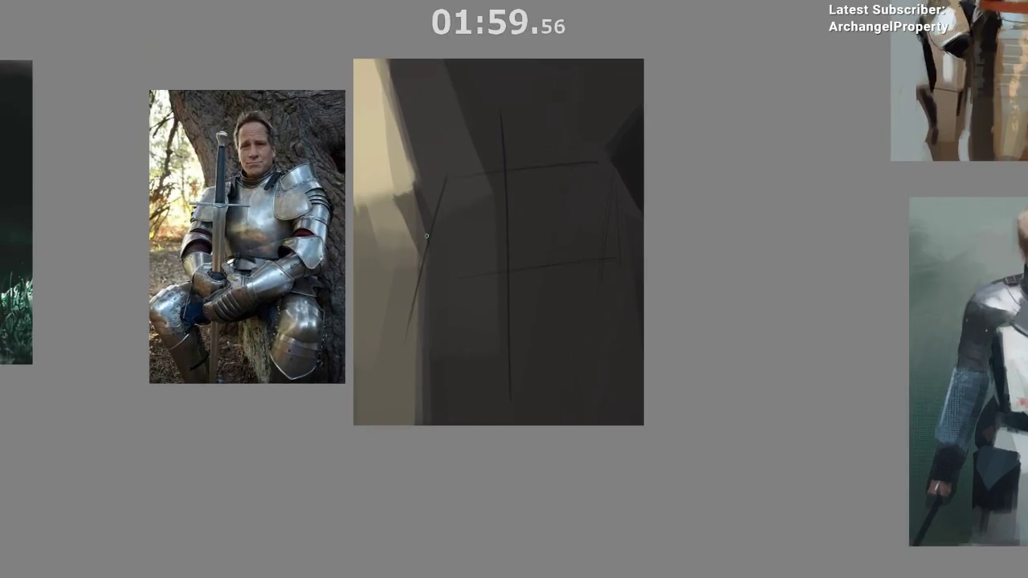
# - Sketch a narrow upright box for the knight's head above the shoulder line, straddling the upper part of the vertical axis
pyautogui.moveTo(393, 348)
pyautogui.mouseDown()
pyautogui.moveTo(391, 368)
pyautogui.moveTo(439, 322)
pyautogui.mouseUp()
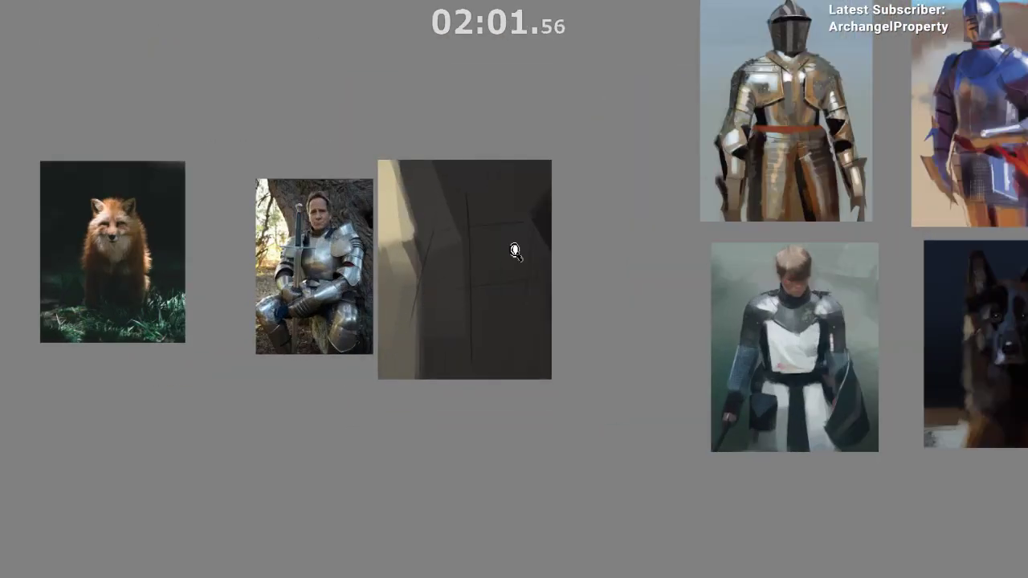
pyautogui.scroll(2, 514, 251)
pyautogui.scroll(2, 475, 249)
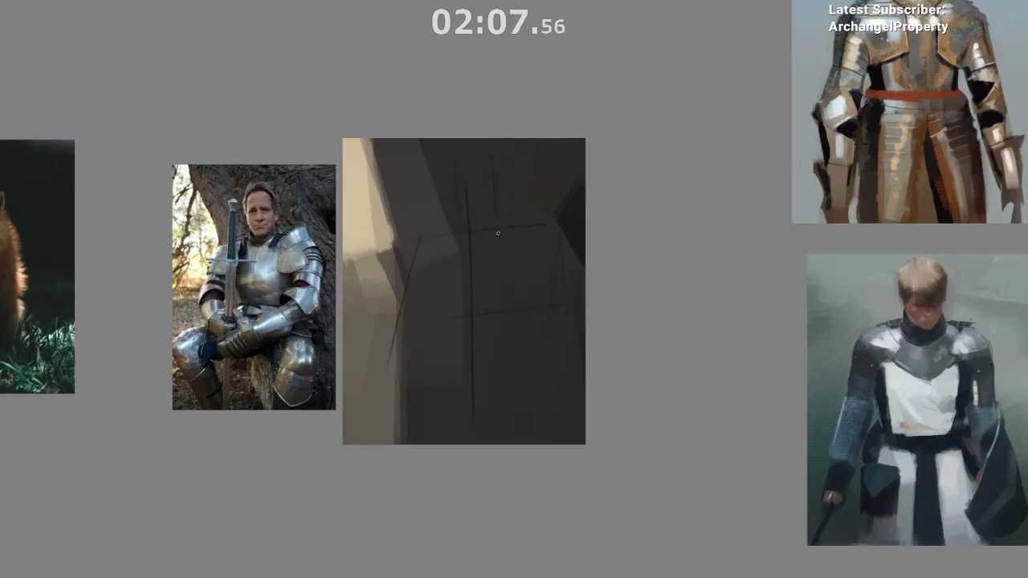
pyautogui.moveTo(456, 165); pyautogui.dragTo(492, 156)
pyautogui.moveTo(457, 228); pyautogui.dragTo(521, 231)
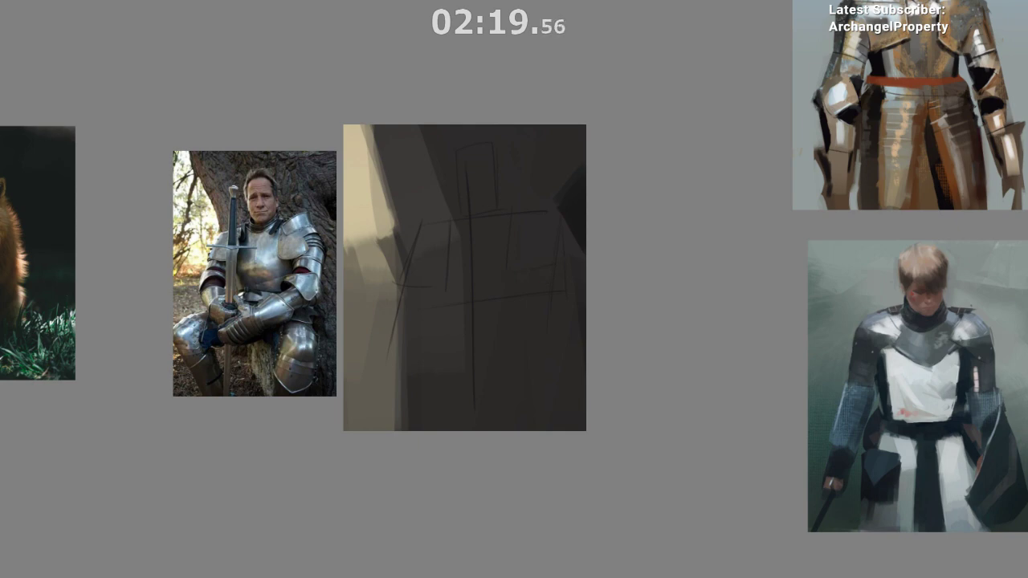
# - Sketch the breastplate's side lines below the shoulder line, with a slightly slanted lower edge running out to the right arm
pyautogui.moveTo(544, 294); pyautogui.dragTo(538, 200)
pyautogui.moveTo(519, 254); pyautogui.dragTo(519, 231)
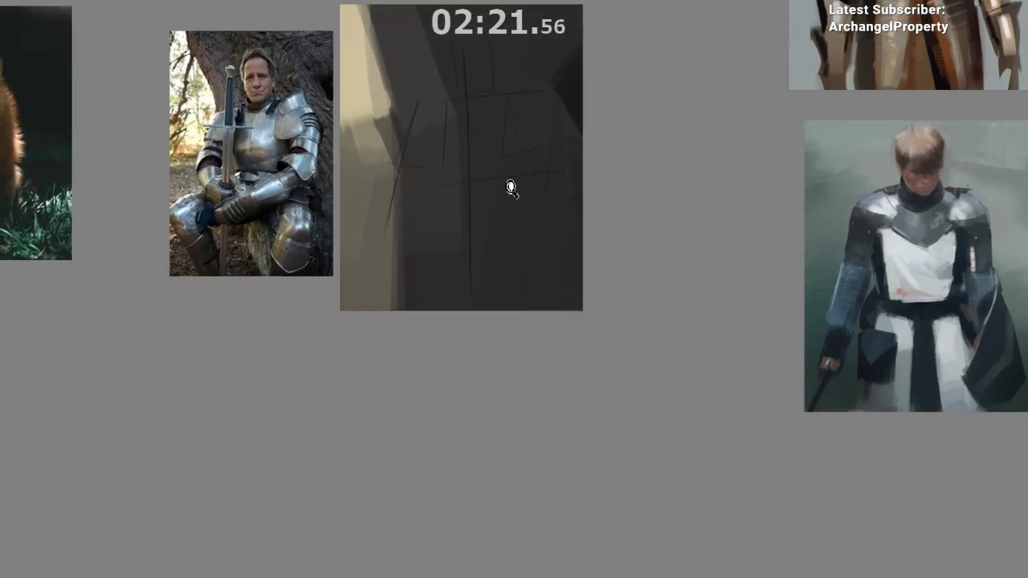
pyautogui.moveTo(511, 188); pyautogui.dragTo(519, 190)
pyautogui.moveTo(529, 240); pyautogui.dragTo(530, 270)
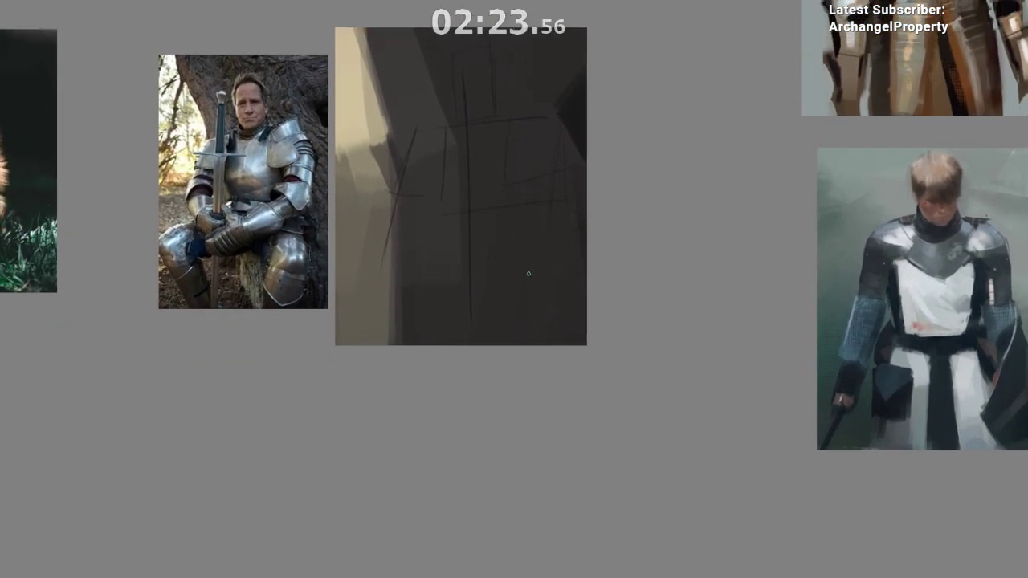
pyautogui.moveTo(528, 275); pyautogui.dragTo(537, 274)
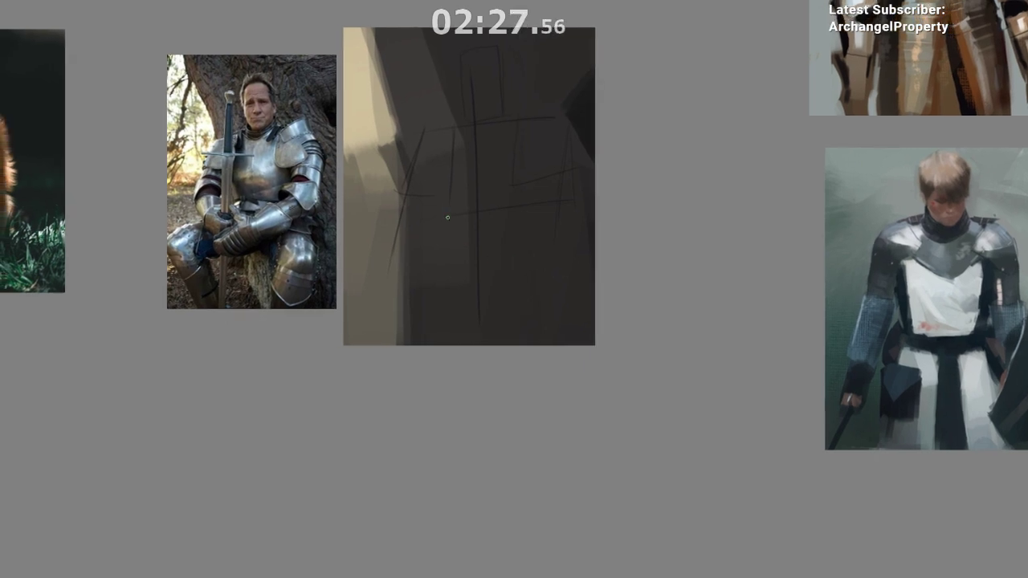
# - Sketch a short slanted line crossing the left end of the waist line and a lower abdomen line across the axis
pyautogui.moveTo(440, 194); pyautogui.dragTo(455, 245)
pyautogui.moveTo(453, 232); pyautogui.dragTo(549, 225)
pyautogui.moveTo(491, 230)
pyautogui.mouseDown()
pyautogui.moveTo(539, 233)
pyautogui.moveTo(550, 284)
pyautogui.mouseUp()
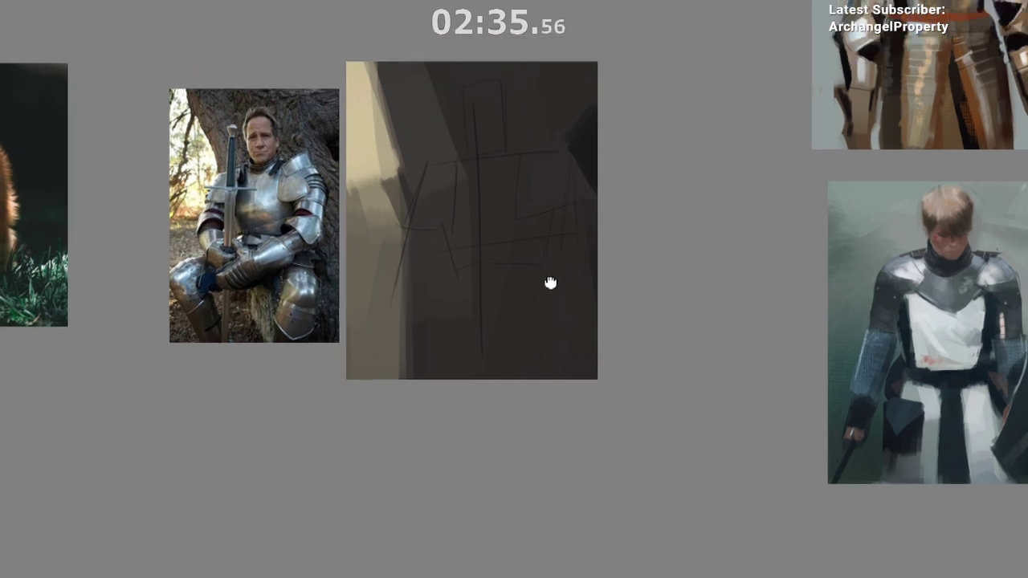
pyautogui.moveTo(519, 242); pyautogui.dragTo(544, 237)
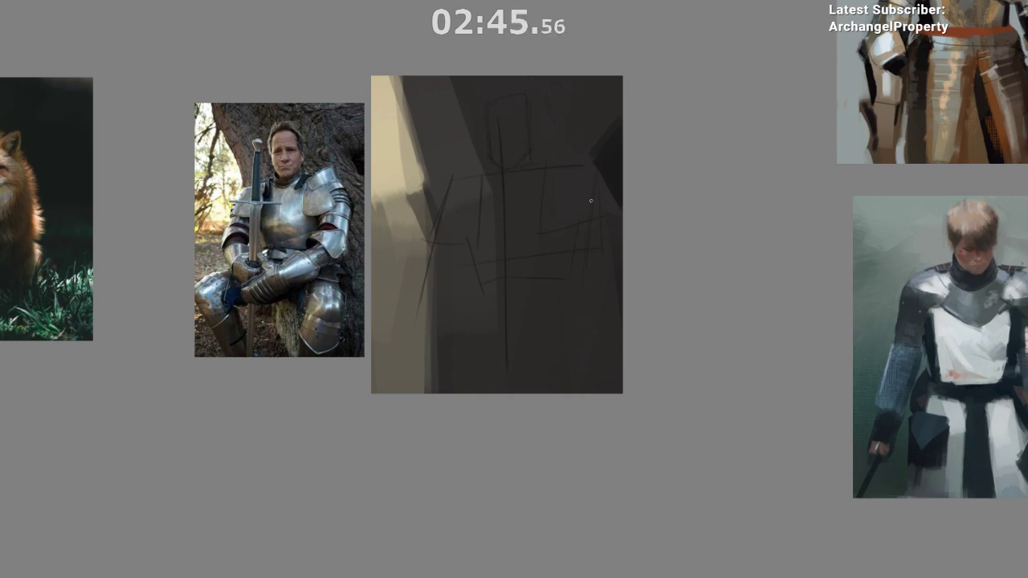
# - Sketch angular pauldron edges on the right shoulder and upper arm, and a lower edge for the left upper arm
pyautogui.moveTo(543, 282); pyautogui.dragTo(537, 249)
pyautogui.moveTo(514, 325); pyautogui.dragTo(502, 318)
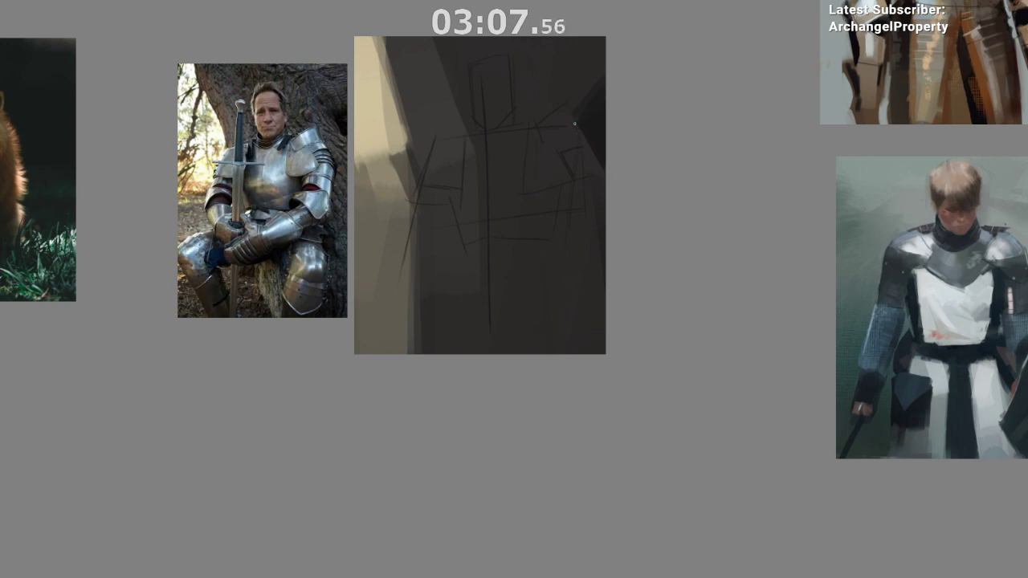
pyautogui.moveTo(571, 239)
pyautogui.mouseDown()
pyautogui.moveTo(509, 254)
pyautogui.moveTo(516, 217)
pyautogui.moveTo(505, 255)
pyautogui.mouseUp()
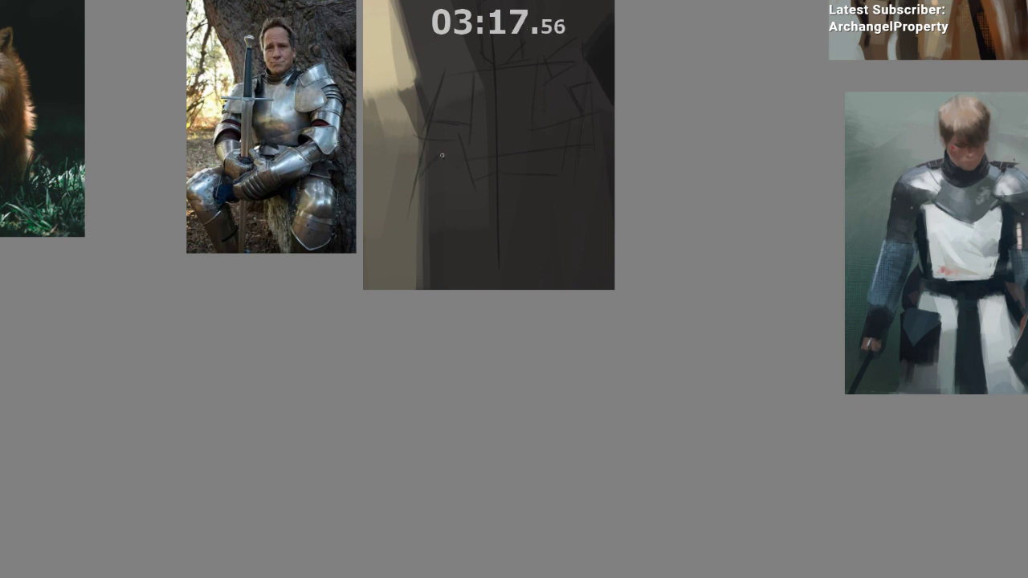
# - Sketch peaked guard shapes at both elbows and a diagonal line running down from the left elbow toward the axis
pyautogui.moveTo(515, 247); pyautogui.dragTo(541, 360)
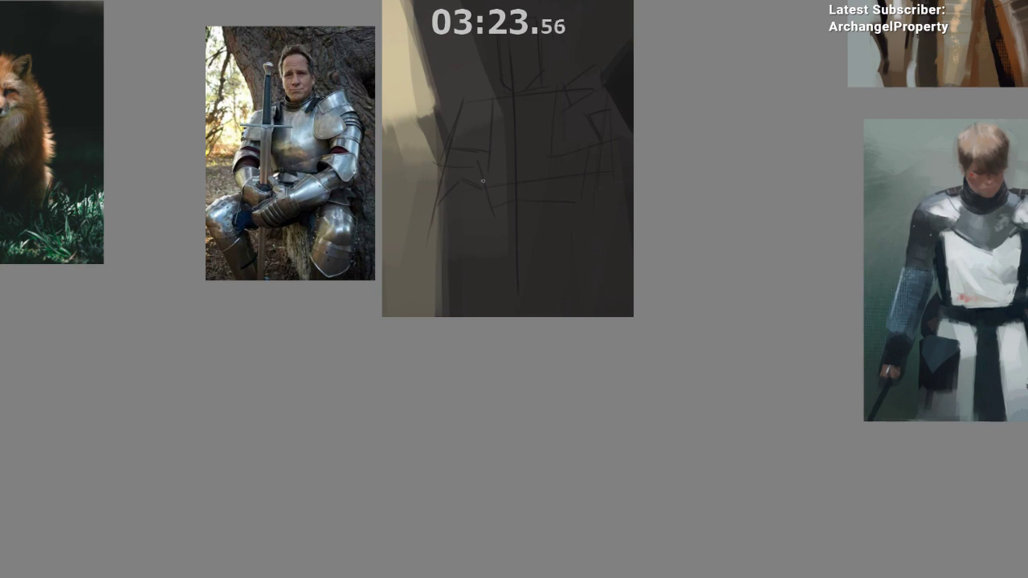
pyautogui.moveTo(542, 287)
pyautogui.mouseDown()
pyautogui.moveTo(544, 310)
pyautogui.moveTo(539, 286)
pyautogui.mouseUp()
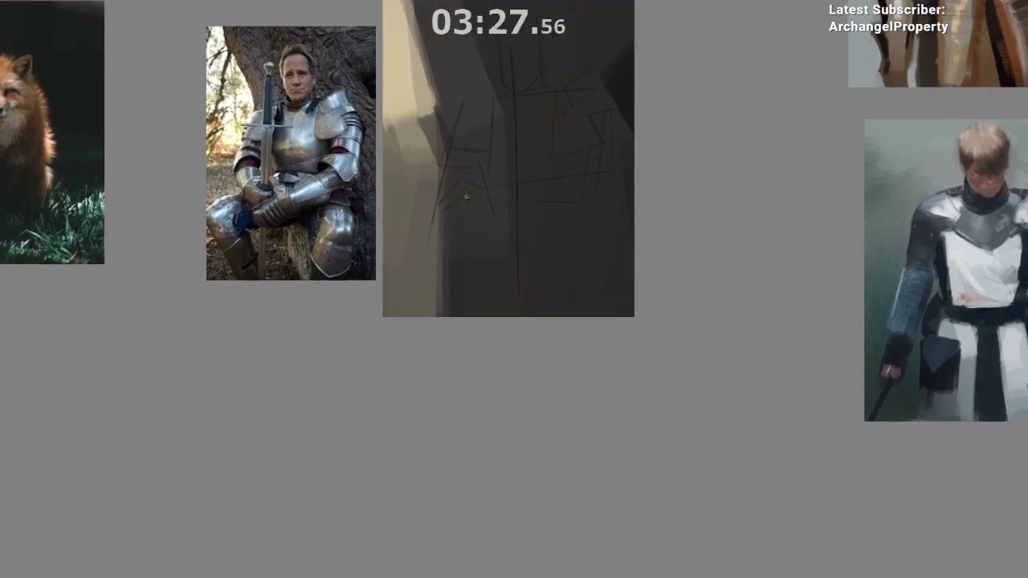
pyautogui.moveTo(439, 207); pyautogui.dragTo(484, 263)
pyautogui.moveTo(446, 205); pyautogui.dragTo(481, 196)
pyautogui.moveTo(469, 398); pyautogui.dragTo(438, 419)
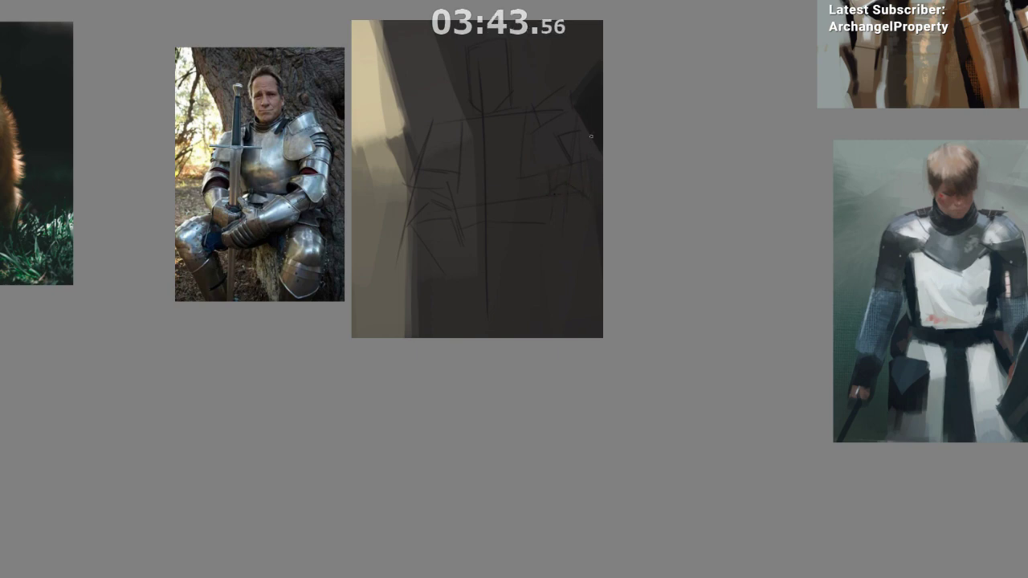
# - Sketch a long diagonal from the right elbow down to the axis and a small angular bracket for the hands
pyautogui.moveTo(569, 349); pyautogui.dragTo(573, 371)
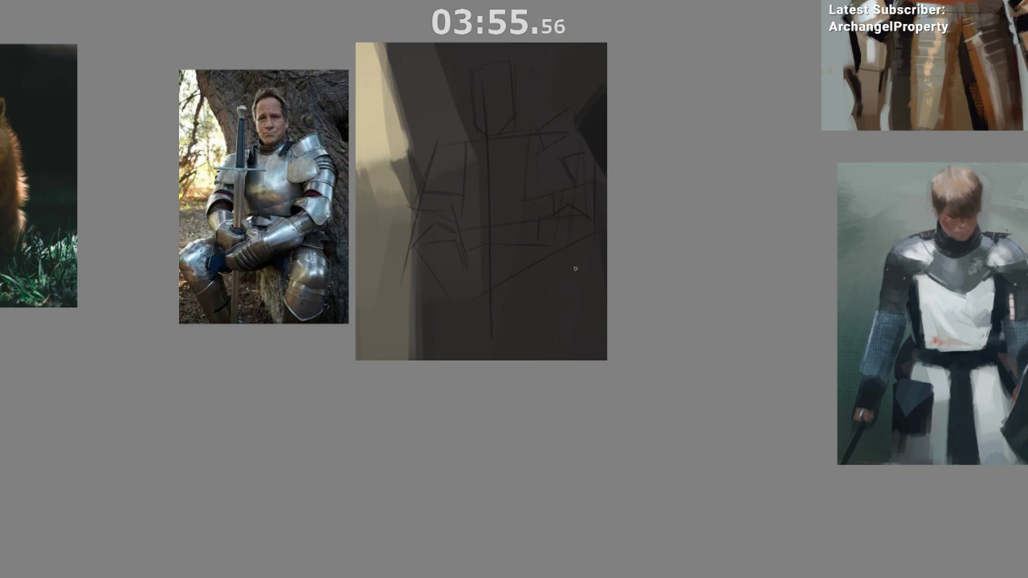
pyautogui.moveTo(583, 353); pyautogui.dragTo(595, 387)
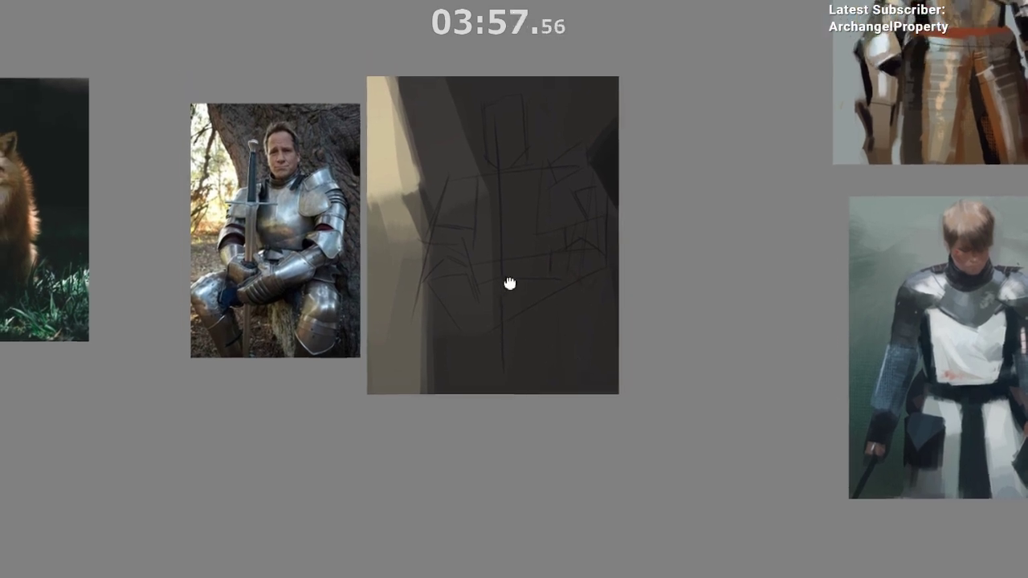
pyautogui.moveTo(509, 331); pyautogui.dragTo(508, 285)
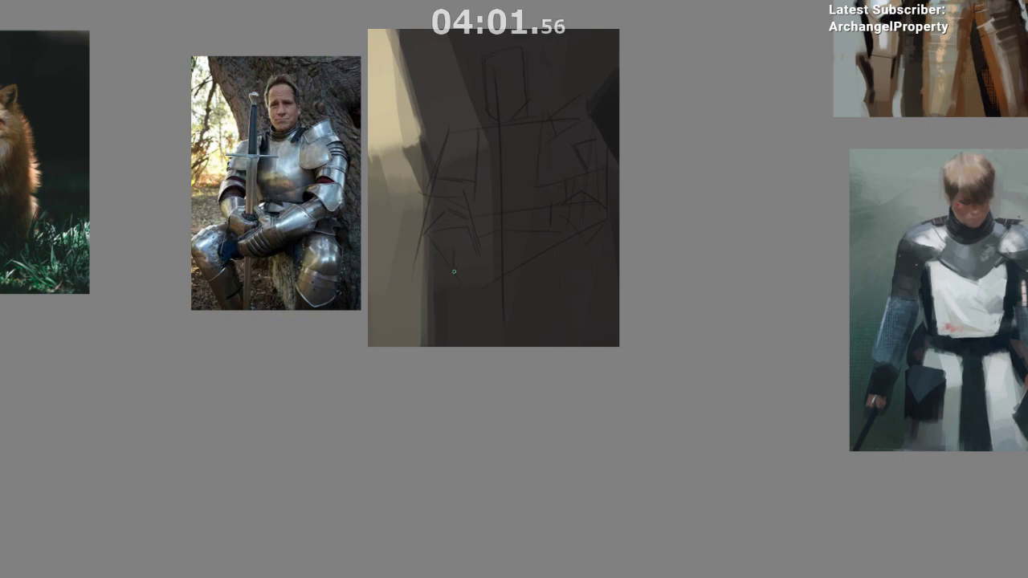
pyautogui.moveTo(538, 367); pyautogui.dragTo(537, 418)
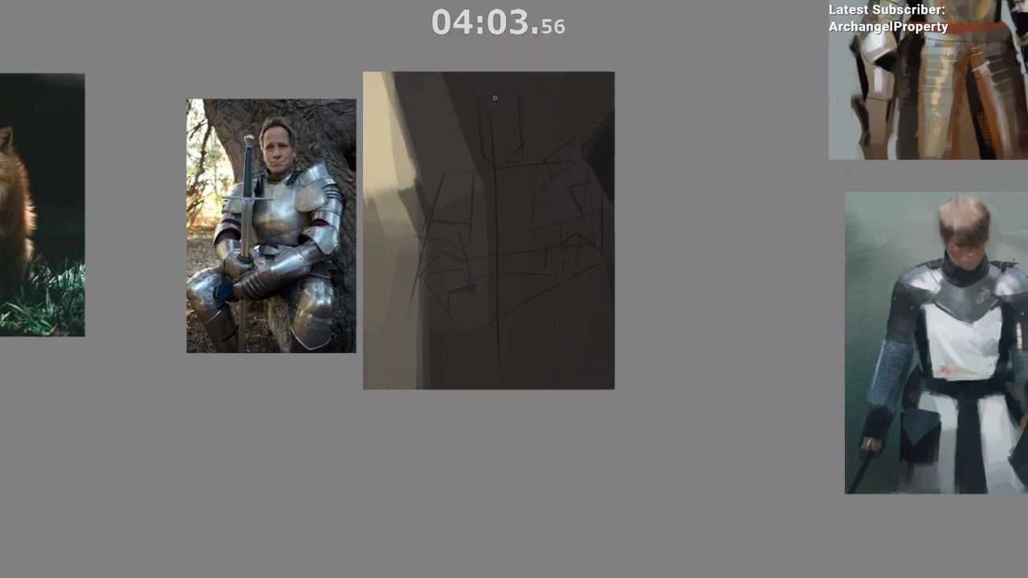
# - Refine the left shoulder corner and the top of the head box, undoing a stroke that does not fit
pyautogui.moveTo(497, 301); pyautogui.dragTo(499, 321)
pyautogui.moveTo(490, 223); pyautogui.dragTo(505, 213)
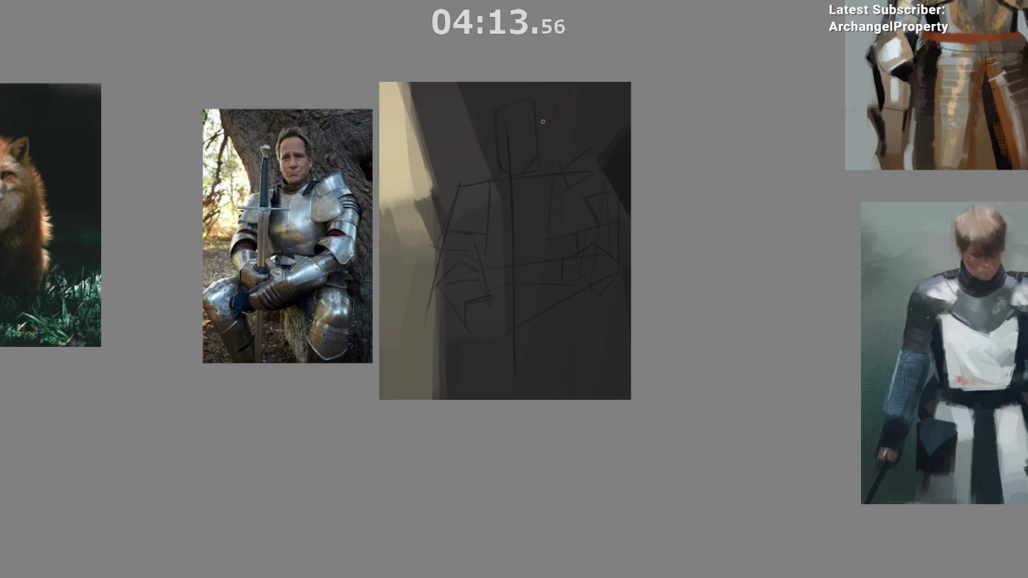
pyautogui.moveTo(585, 248); pyautogui.dragTo(608, 253)
pyautogui.moveTo(493, 120)
pyautogui.mouseDown()
pyautogui.moveTo(645, 246)
pyautogui.moveTo(514, 112)
pyautogui.mouseUp()
pyautogui.hotkey('ctrl', 'z')
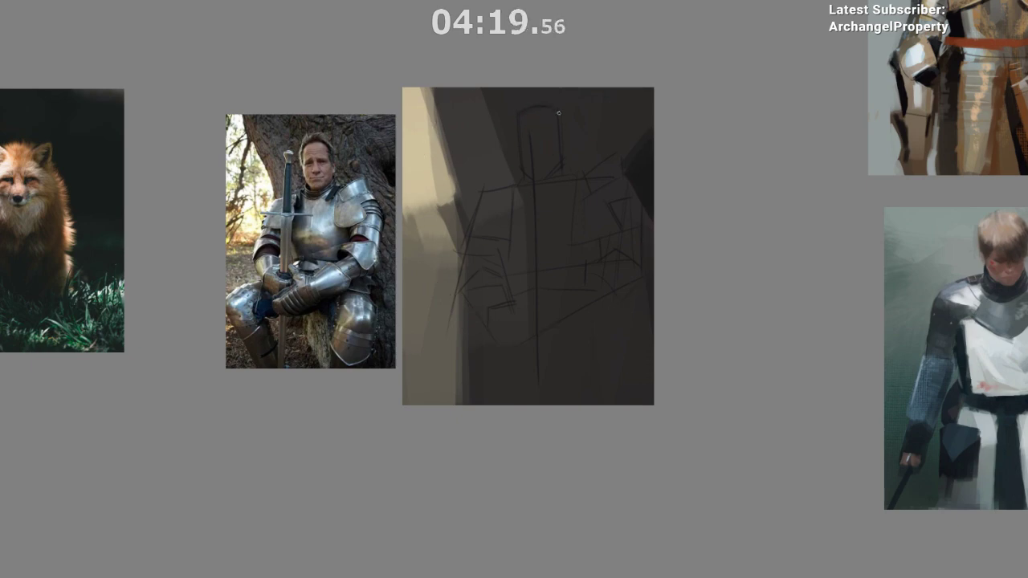
pyautogui.moveTo(478, 129)
pyautogui.mouseDown()
pyautogui.moveTo(541, 312)
pyautogui.moveTo(554, 315)
pyautogui.mouseUp()
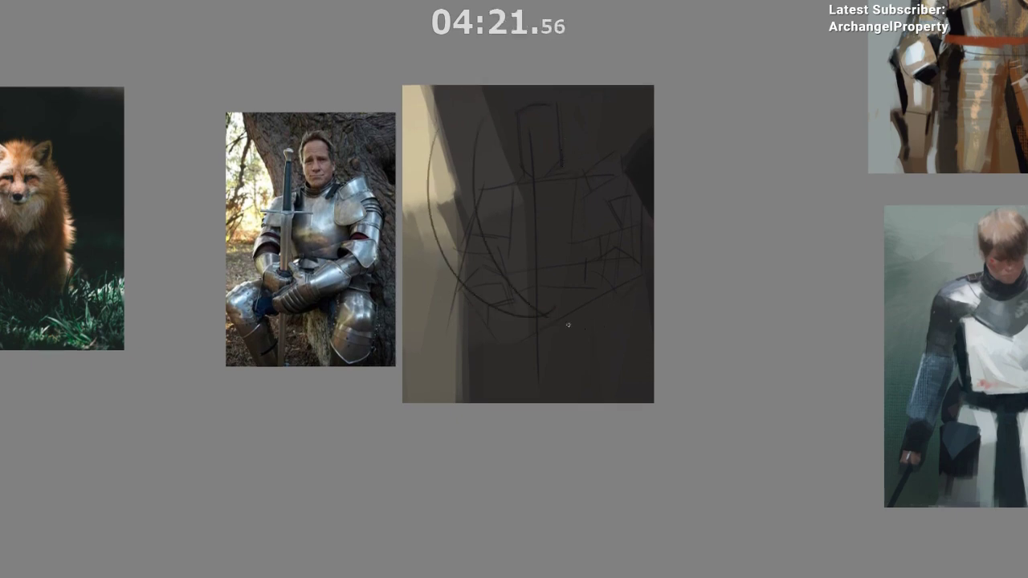
pyautogui.hotkey('ctrl', 'z')
pyautogui.hotkey('ctrl', 'z')
# - Close the boxy hand shape left of the axis and sketch a peaked polygon just right of it, below the waist line
pyautogui.moveTo(612, 199); pyautogui.dragTo(622, 109)
pyautogui.moveTo(542, 264); pyautogui.dragTo(507, 232)
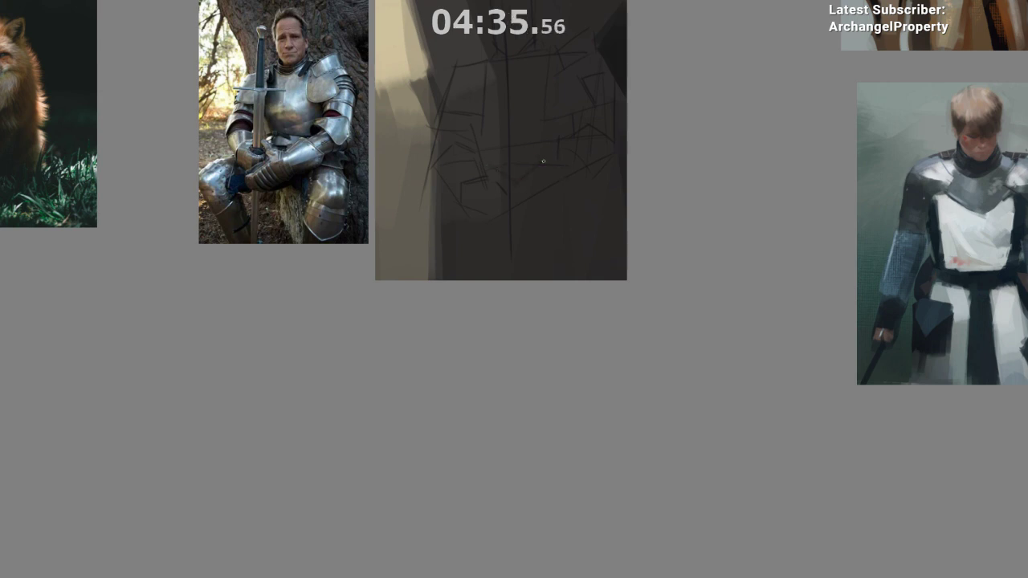
pyautogui.moveTo(558, 283); pyautogui.dragTo(567, 315)
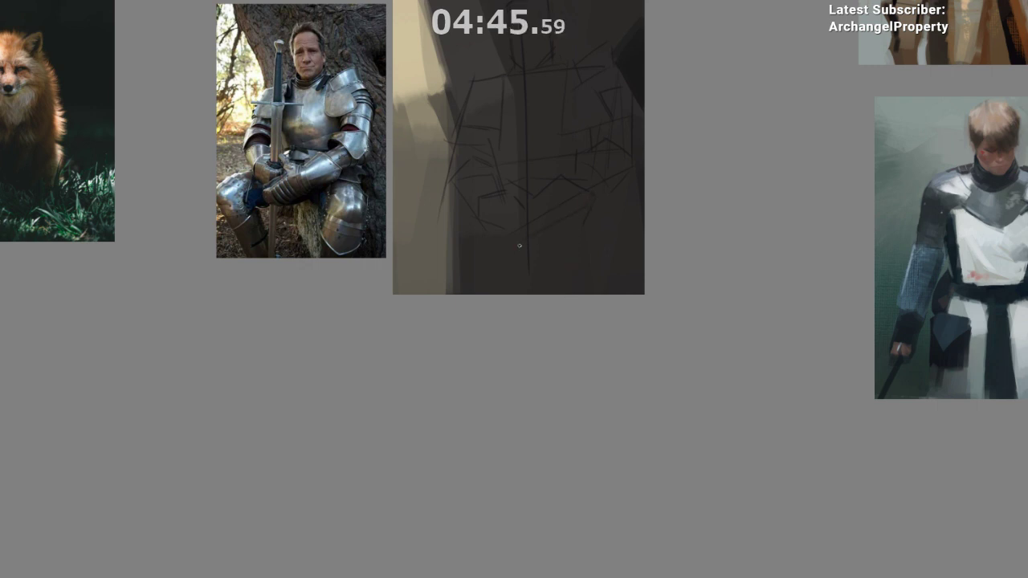
pyautogui.moveTo(564, 255); pyautogui.dragTo(557, 275)
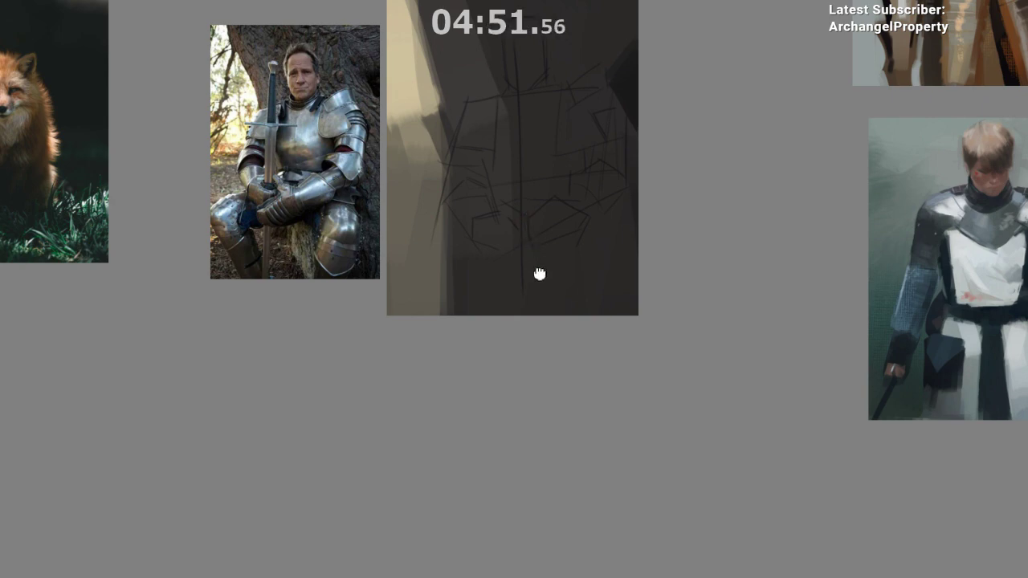
pyautogui.moveTo(539, 274); pyautogui.dragTo(543, 268)
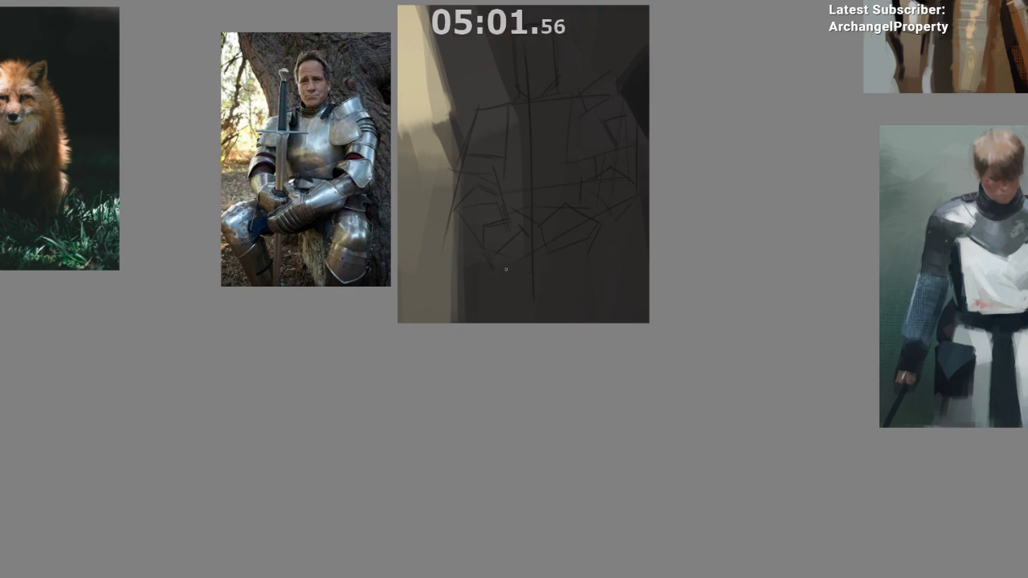
# - Sketch a slightly tilted lower line beneath the hand shape across the axis and a shallow collar line under the head
pyautogui.moveTo(537, 364)
pyautogui.mouseDown()
pyautogui.moveTo(520, 408)
pyautogui.moveTo(530, 393)
pyautogui.mouseUp()
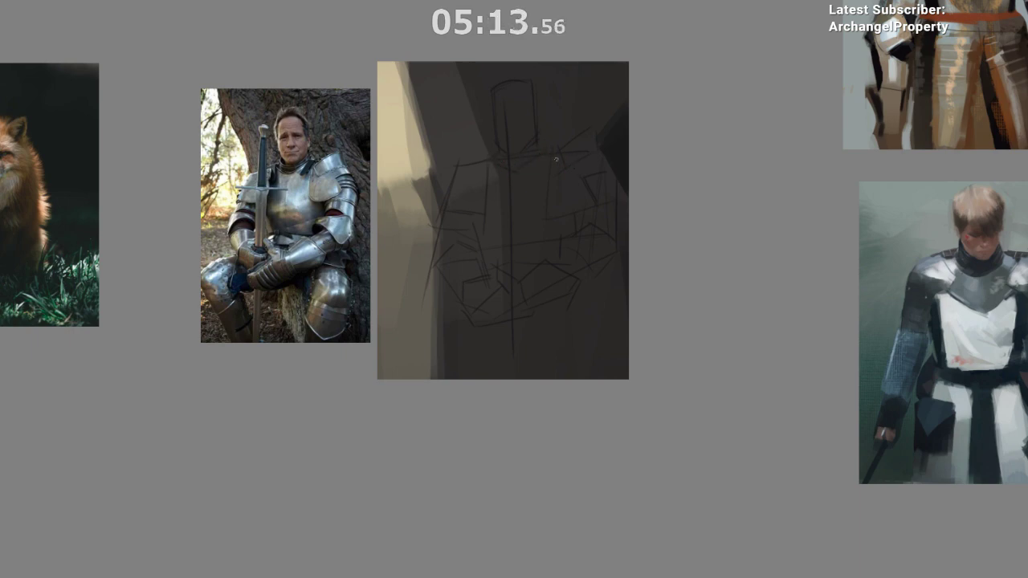
pyautogui.moveTo(528, 416); pyautogui.dragTo(520, 376)
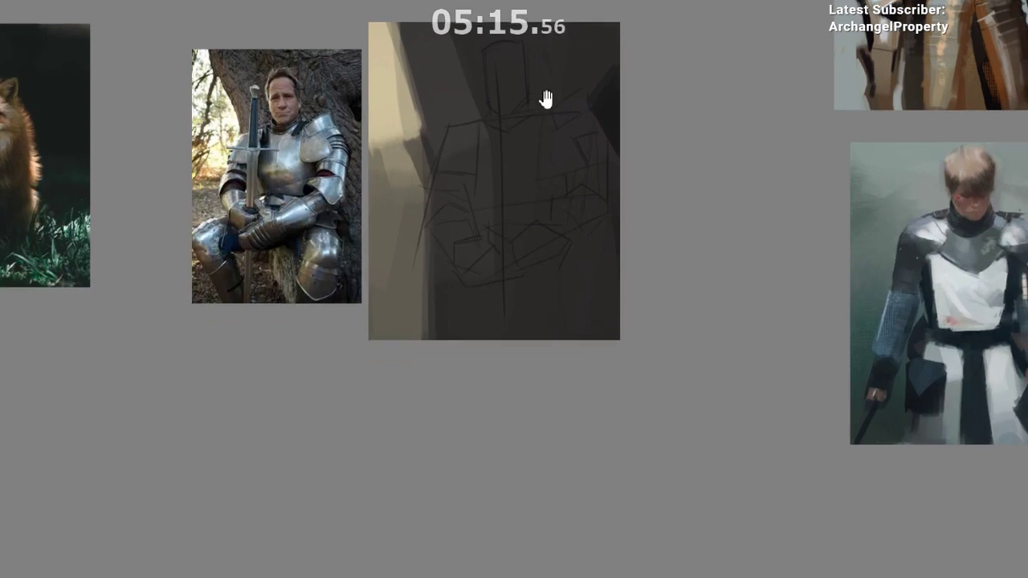
pyautogui.moveTo(546, 98); pyautogui.dragTo(547, 82)
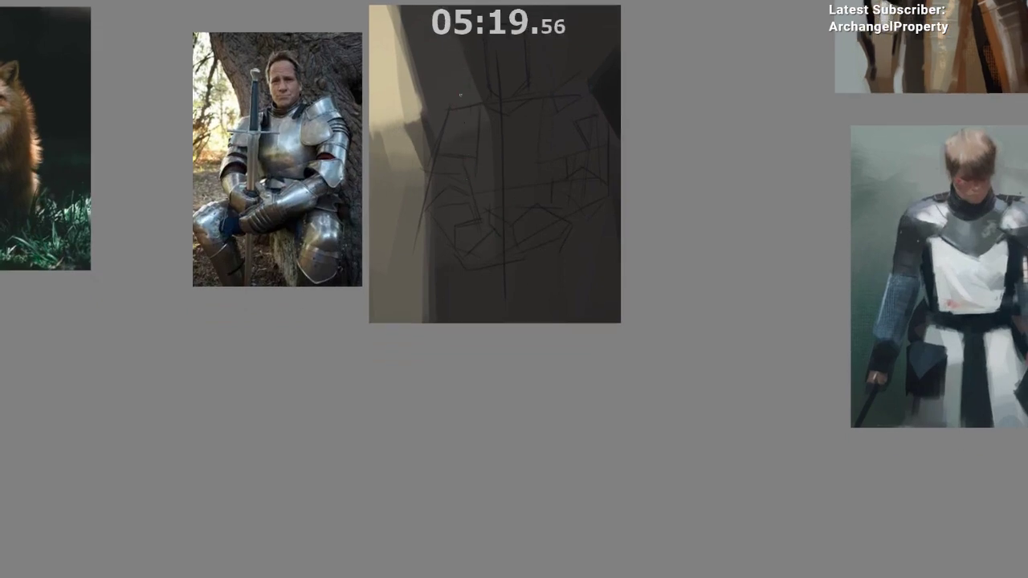
# - Sketch two thin vertical lines for the sword beside the head, running down over the left shoulder toward the hands
pyautogui.moveTo(469, 67); pyautogui.dragTo(474, 143)
pyautogui.hotkey('ctrl', 'z')
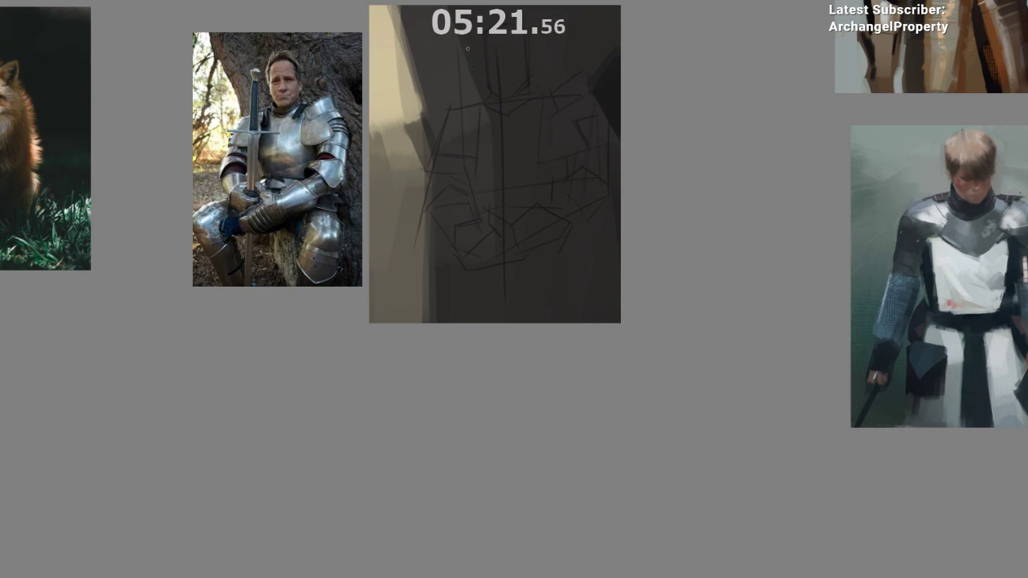
pyautogui.moveTo(469, 66); pyautogui.dragTo(475, 159)
pyautogui.moveTo(475, 261); pyautogui.dragTo(474, 297)
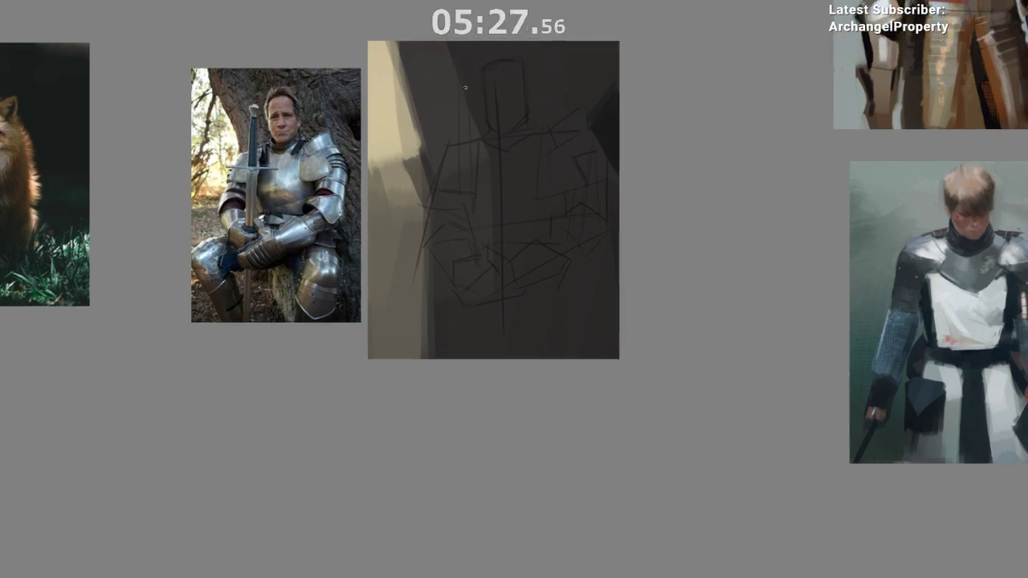
# - Mirror the canvas view to check the drawing, rotate and stretch the figure sketch slightly with a free transform, and restore the view
pyautogui.scroll(-1, 494, 152)
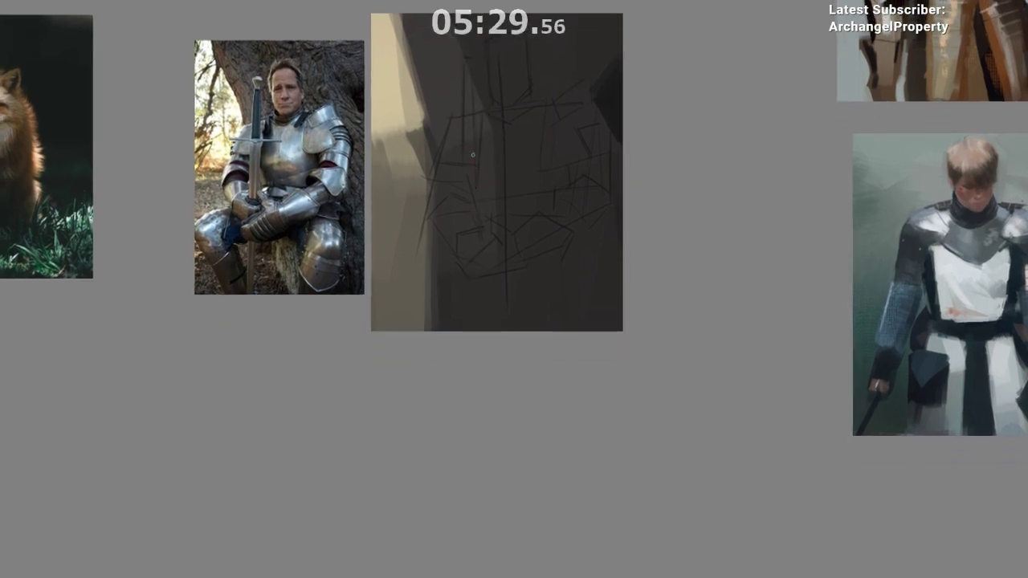
pyautogui.press('m')
pyautogui.moveTo(492, 223); pyautogui.dragTo(372, 215)
pyautogui.moveTo(373, 302); pyautogui.dragTo(368, 349)
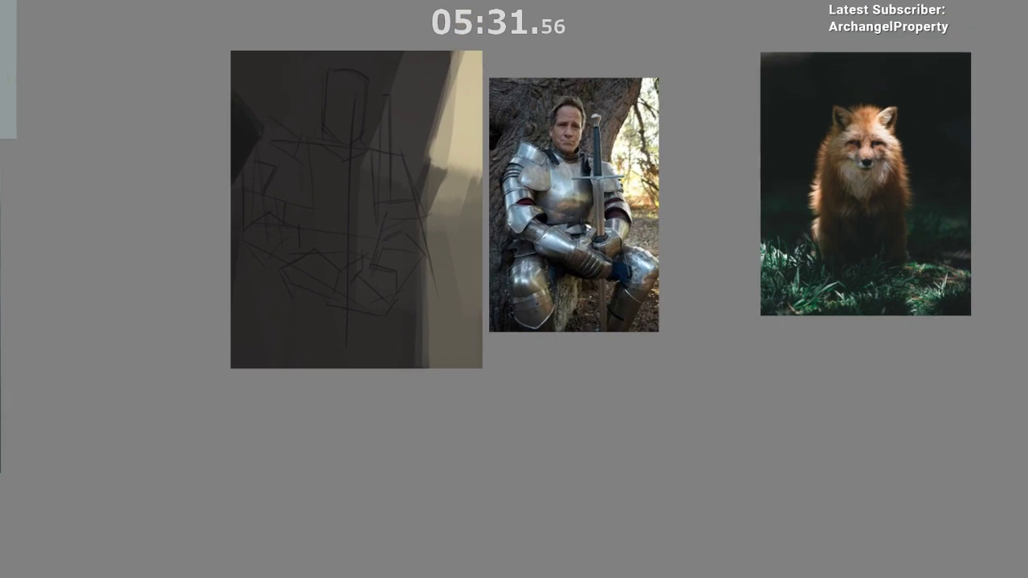
pyautogui.hotkey('ctrl', 't')
pyautogui.moveTo(466, 57); pyautogui.dragTo(478, 138)
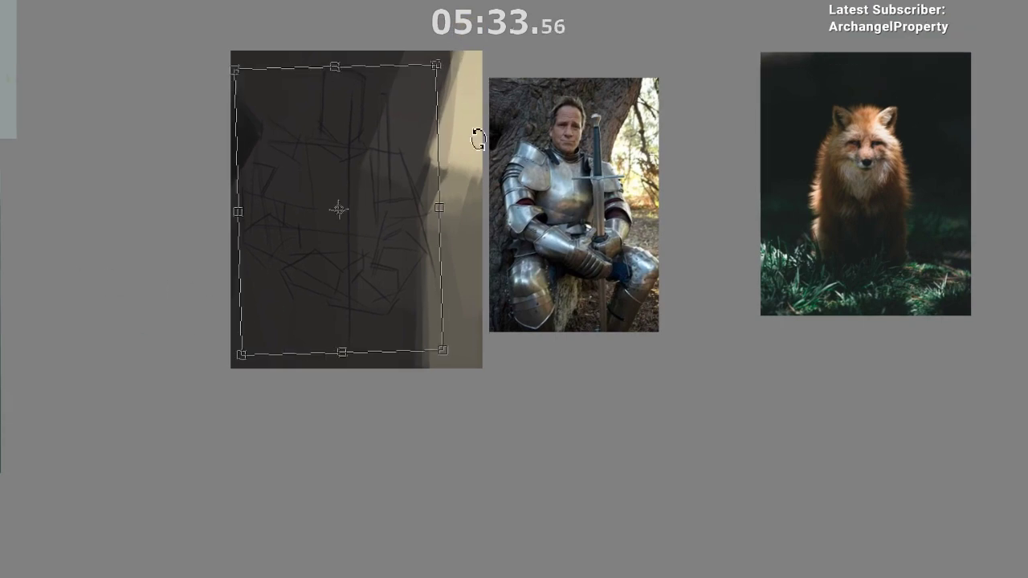
pyautogui.moveTo(439, 66); pyautogui.dragTo(452, 69)
pyautogui.press('Return')
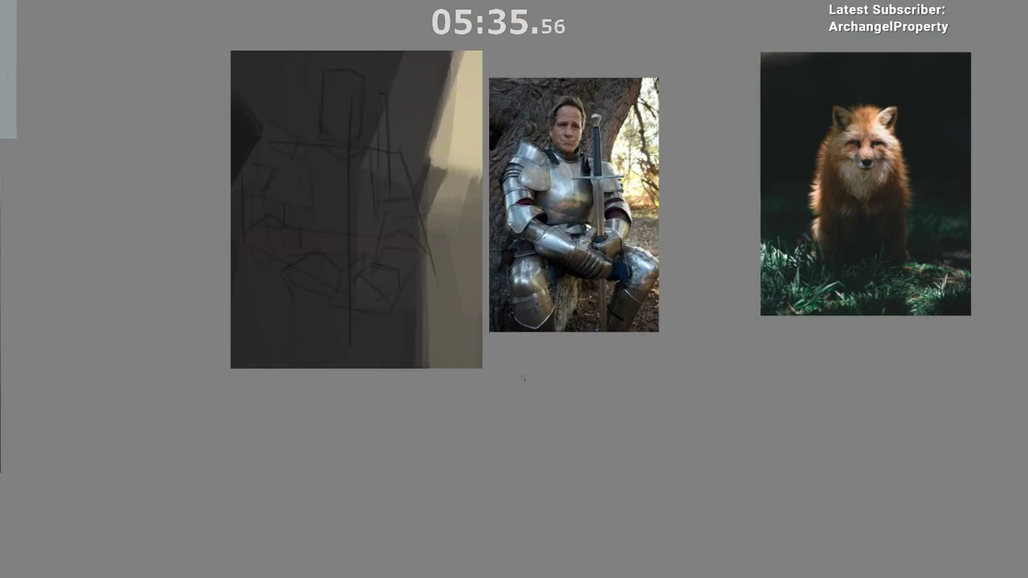
pyautogui.press('m')
pyautogui.moveTo(345, 436); pyautogui.dragTo(242, 429)
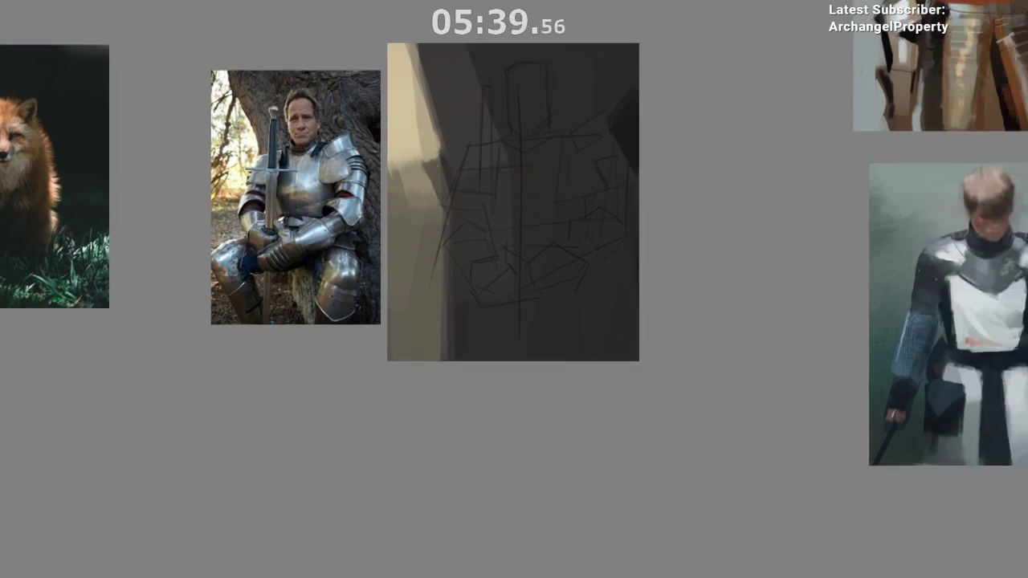
# - Sketch faint vertical lines for the sword blade beneath the knight's hands
pyautogui.moveTo(612, 161); pyautogui.dragTo(599, 125)
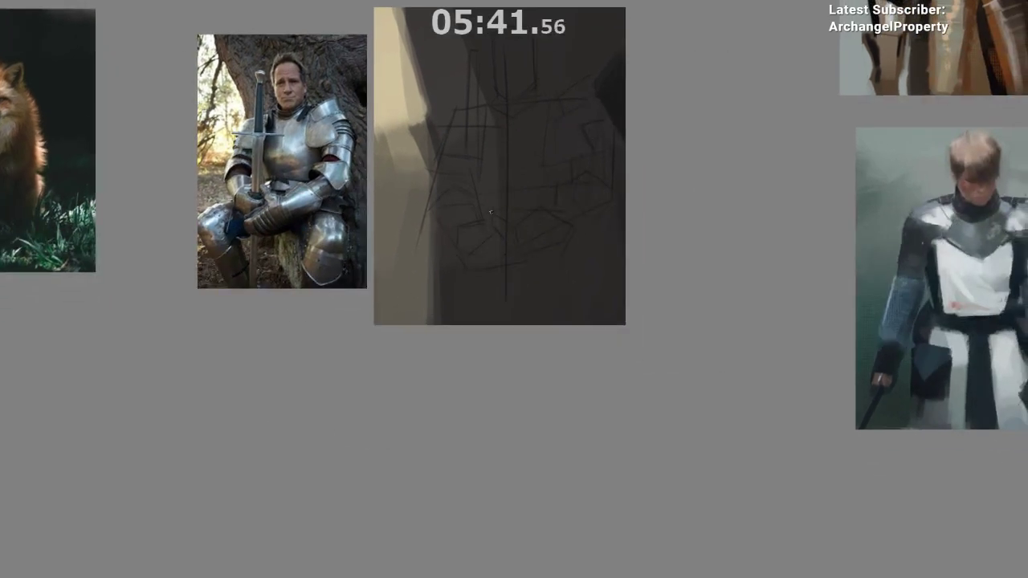
pyautogui.moveTo(490, 211)
pyautogui.mouseDown()
pyautogui.moveTo(472, 135)
pyautogui.moveTo(450, 148)
pyautogui.mouseUp()
pyautogui.moveTo(479, 379); pyautogui.dragTo(476, 361)
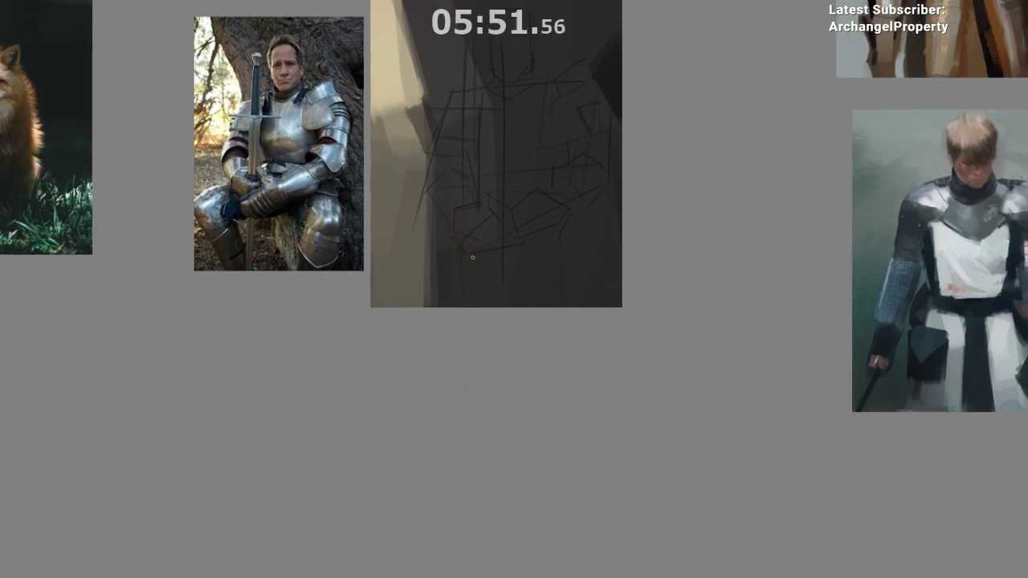
pyautogui.moveTo(468, 512); pyautogui.dragTo(461, 574)
pyautogui.moveTo(491, 296); pyautogui.dragTo(499, 302)
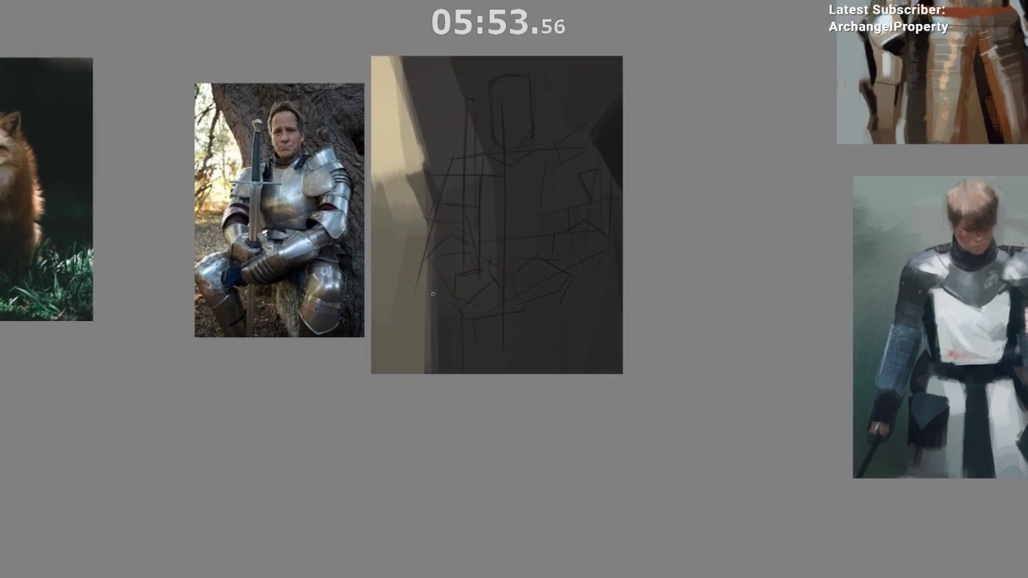
# - Sketch diagonal lines for the bent thigh and shin over the light strip, and a vertical line for the other leg
pyautogui.moveTo(443, 279)
pyautogui.mouseDown()
pyautogui.moveTo(378, 305)
pyautogui.moveTo(399, 368)
pyautogui.mouseUp()
pyautogui.hotkey('ctrl', 'z')
pyautogui.moveTo(393, 318); pyautogui.dragTo(409, 371)
pyautogui.moveTo(553, 387); pyautogui.dragTo(511, 383)
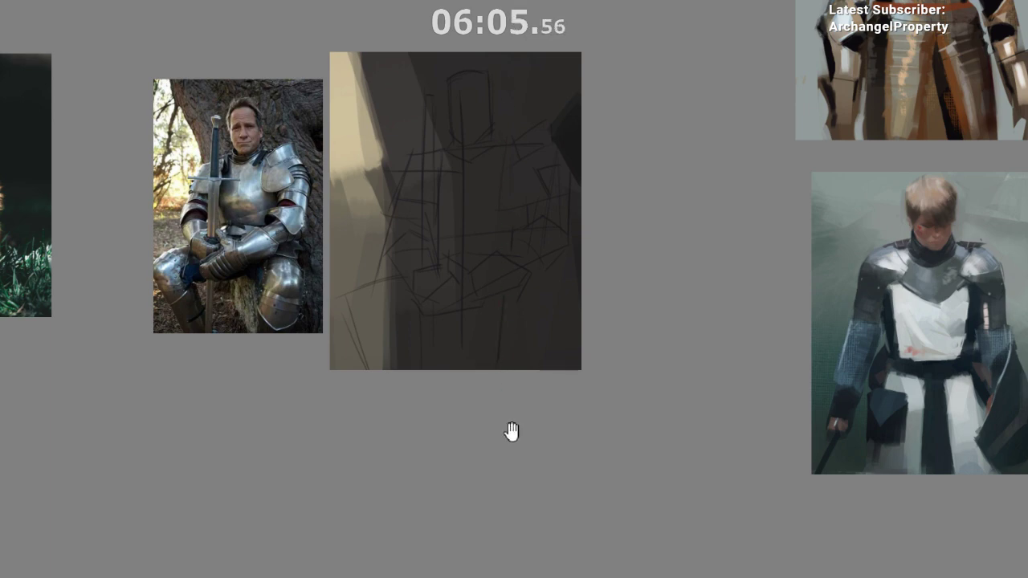
# - Outline the right-side shin with a pointed base, add angular elbow lines above it, and draw the left thigh's slanted lower edge
pyautogui.moveTo(509, 431); pyautogui.dragTo(530, 415)
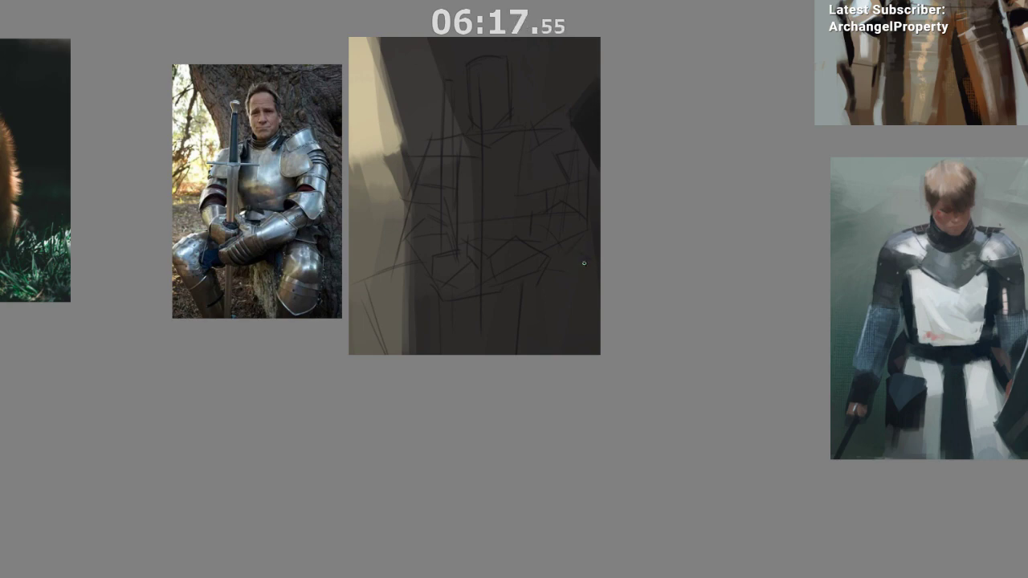
pyautogui.moveTo(581, 275); pyautogui.dragTo(571, 353)
pyautogui.moveTo(561, 428); pyautogui.dragTo(551, 457)
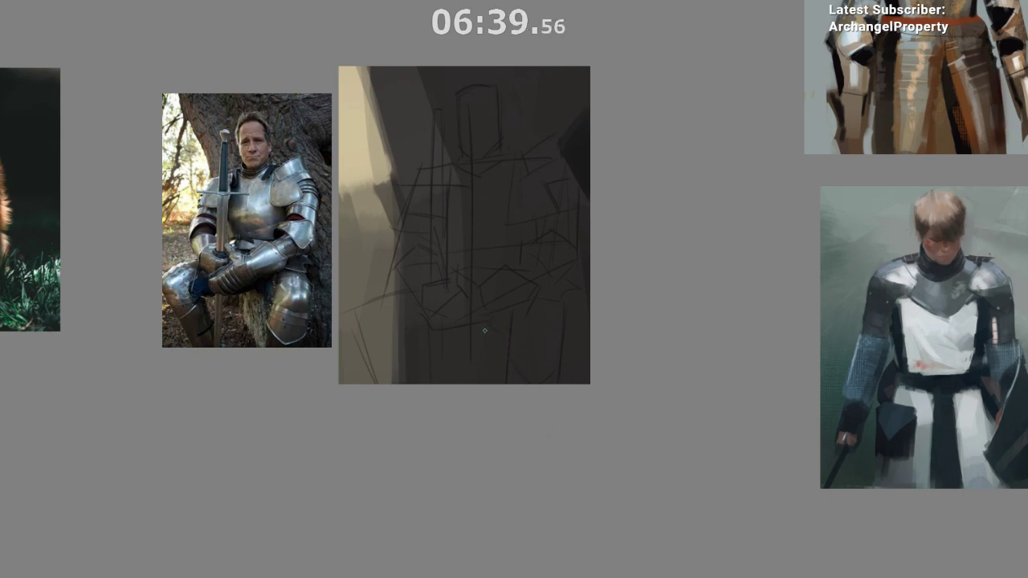
pyautogui.moveTo(526, 448); pyautogui.dragTo(528, 470)
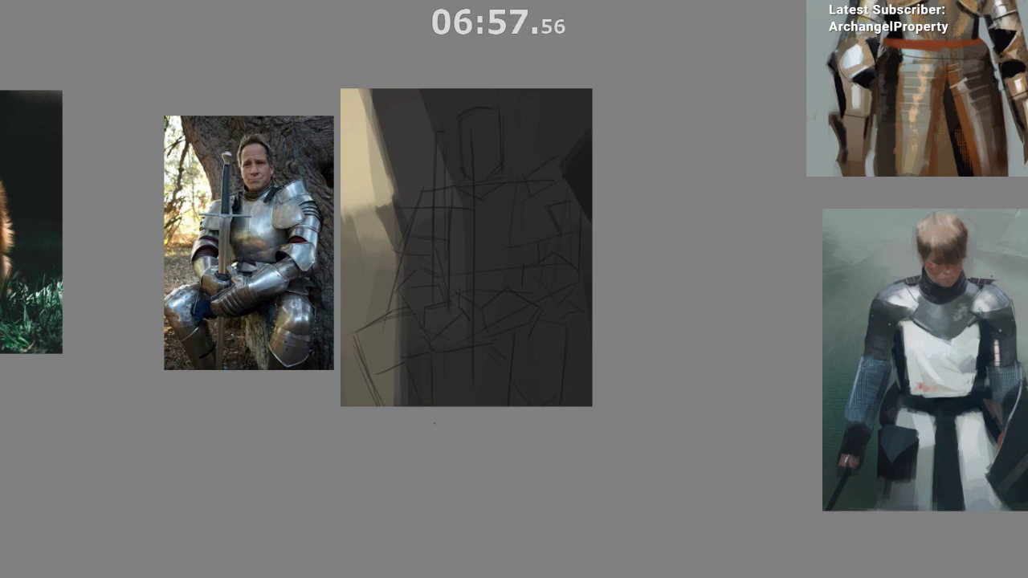
pyautogui.moveTo(483, 405); pyautogui.dragTo(487, 437)
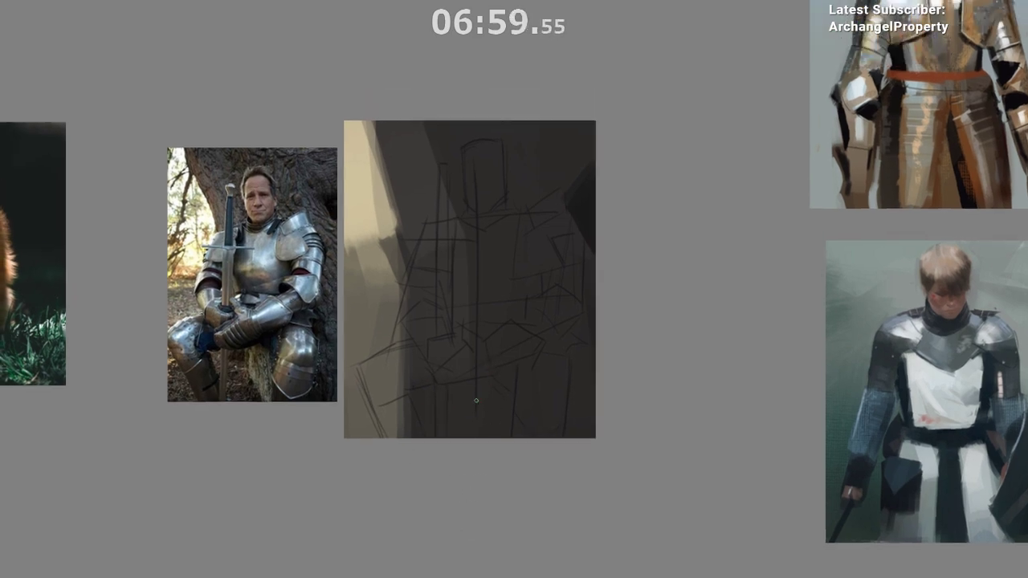
pyautogui.moveTo(493, 475); pyautogui.dragTo(521, 482)
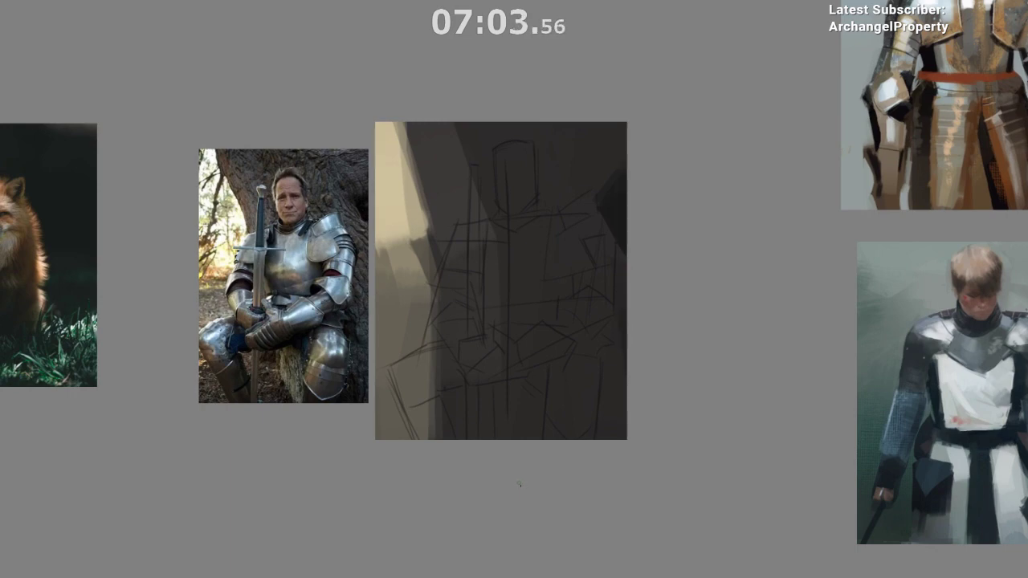
# - Round the head block with an angular hair cap above it and strengthen the collar lines beneath the chin
pyautogui.moveTo(543, 267); pyautogui.dragTo(538, 231)
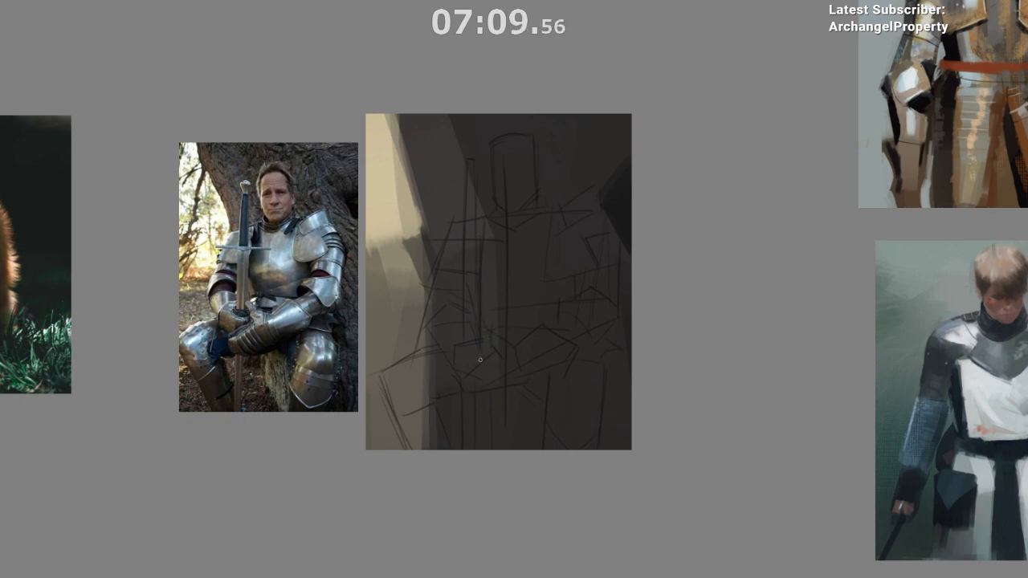
pyautogui.moveTo(518, 245); pyautogui.dragTo(521, 287)
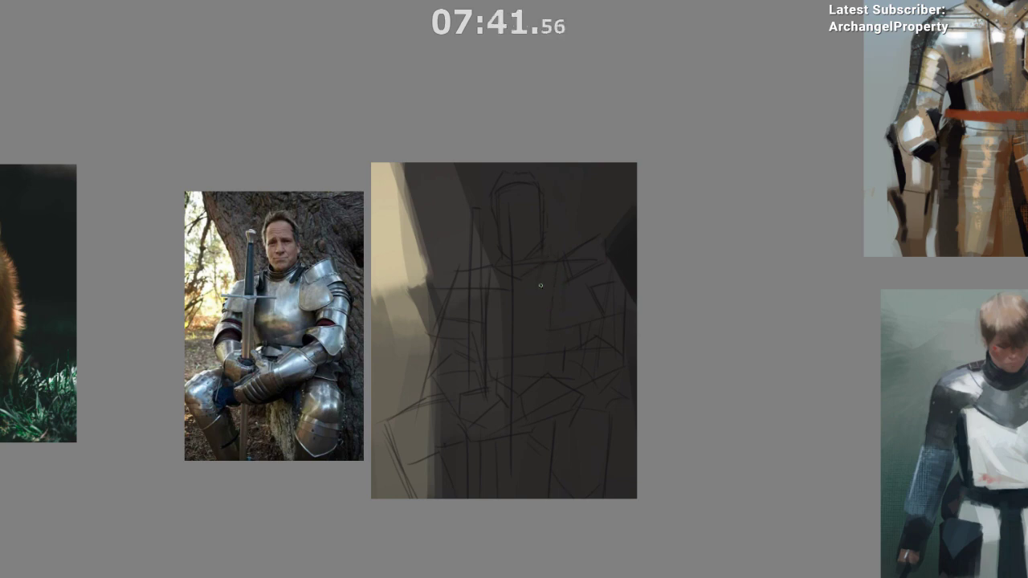
pyautogui.moveTo(530, 351); pyautogui.dragTo(546, 362)
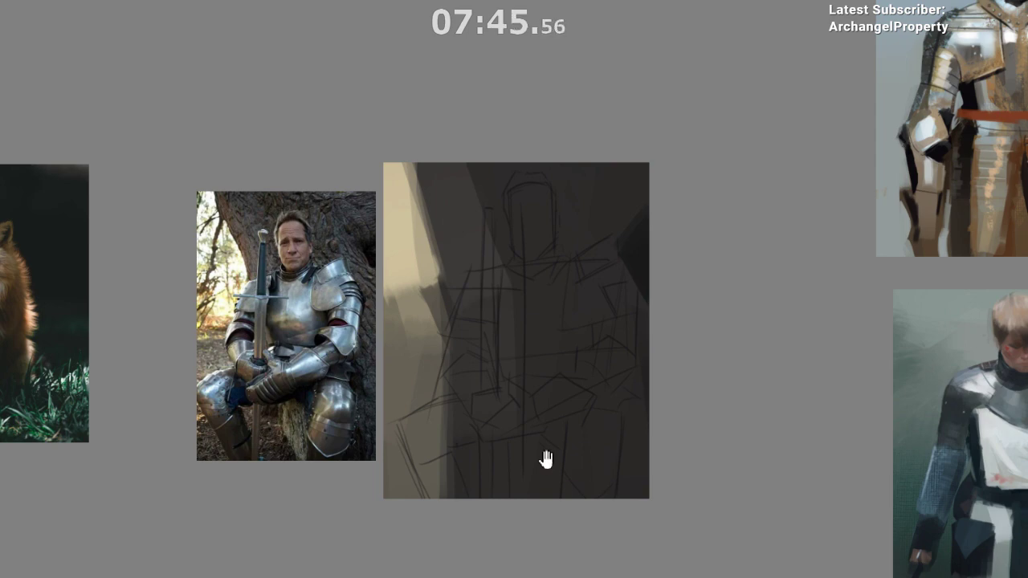
pyautogui.moveTo(546, 458)
pyautogui.mouseDown()
pyautogui.moveTo(559, 453)
pyautogui.moveTo(552, 462)
pyautogui.mouseUp()
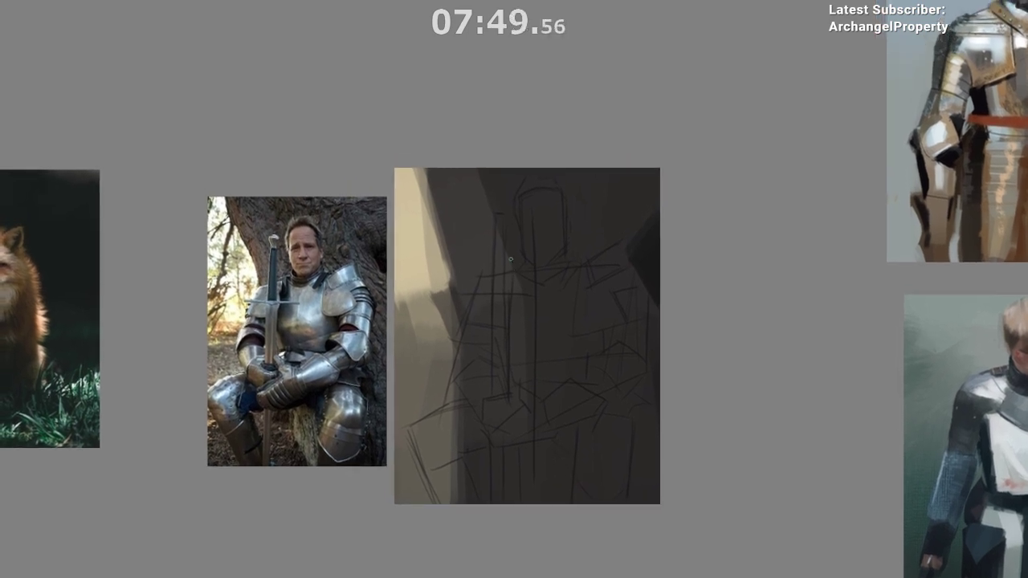
pyautogui.moveTo(541, 304)
pyautogui.mouseDown()
pyautogui.moveTo(536, 286)
pyautogui.moveTo(547, 290)
pyautogui.mouseUp()
pyautogui.moveTo(601, 322); pyautogui.dragTo(595, 305)
pyautogui.moveTo(556, 412); pyautogui.dragTo(609, 340)
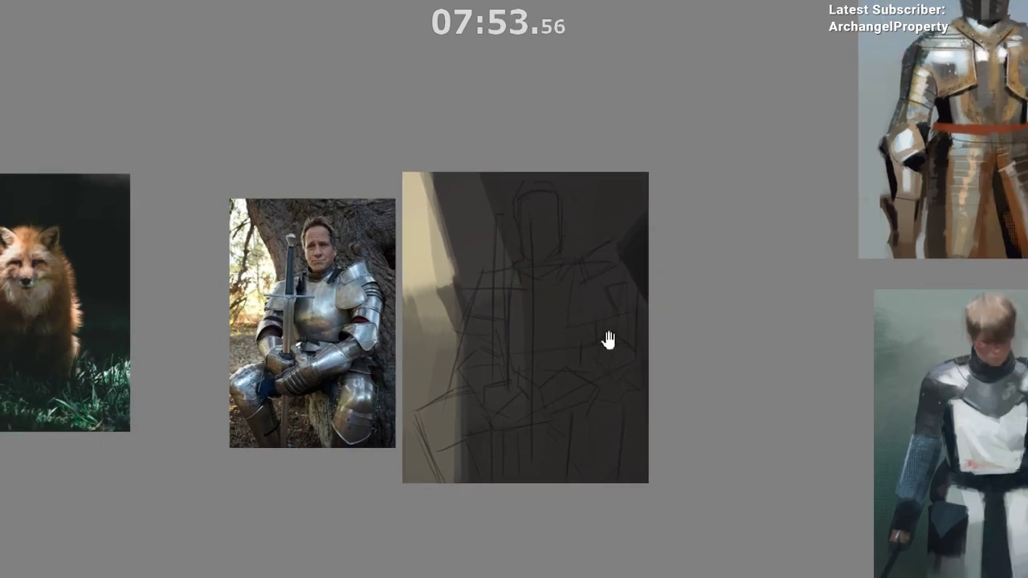
# - Sketch the face inside the head block with a brow line, nose and mouth marks
pyautogui.scroll(1, 558, 214)
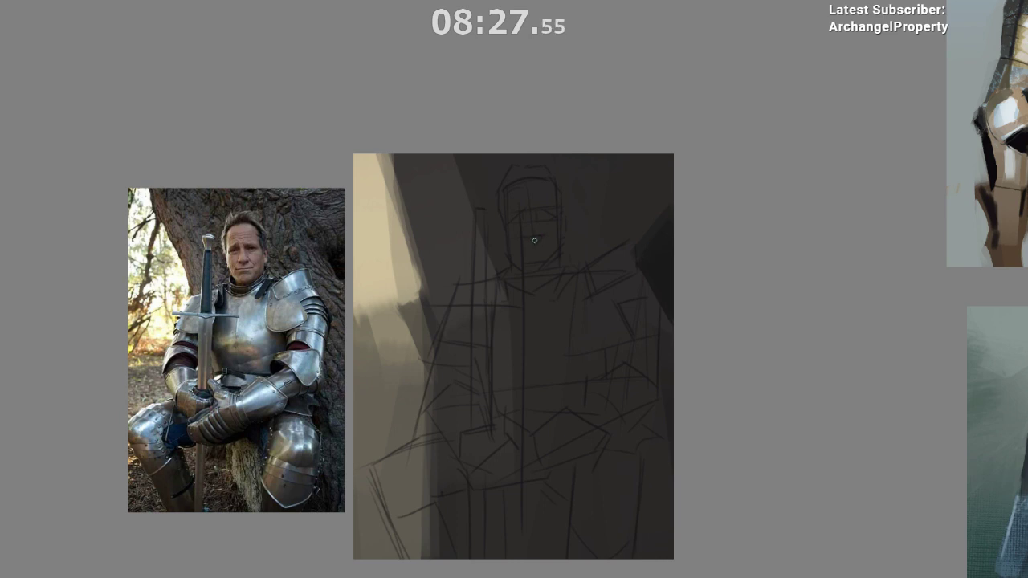
pyautogui.moveTo(567, 225); pyautogui.dragTo(561, 213)
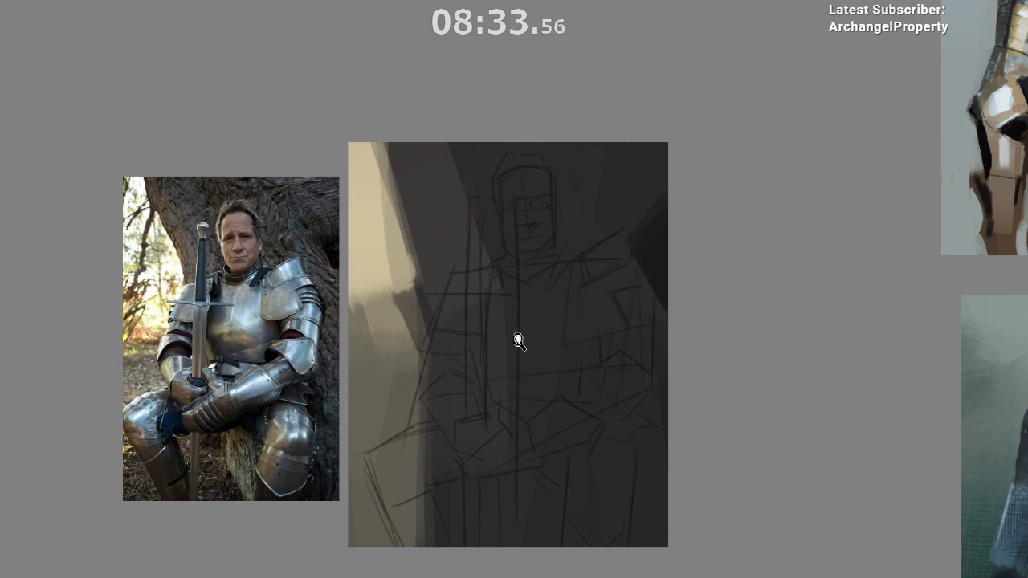
pyautogui.moveTo(519, 339); pyautogui.dragTo(509, 342)
pyautogui.moveTo(582, 235); pyautogui.dragTo(567, 186)
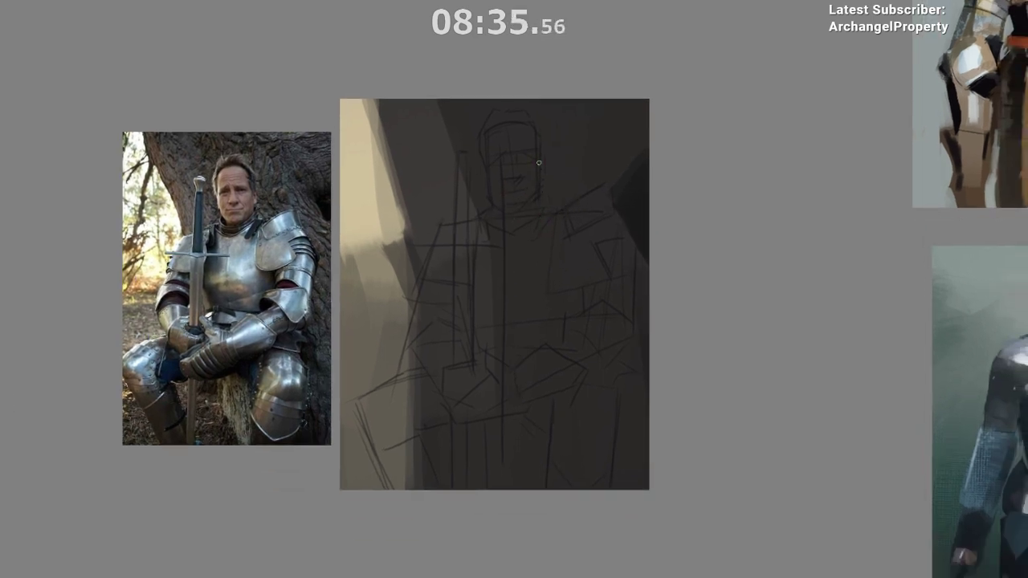
# - Reinforce the sword's vertical edges beside the head and shape the grip and pommel at its upper end
pyautogui.moveTo(560, 405); pyautogui.dragTo(571, 367)
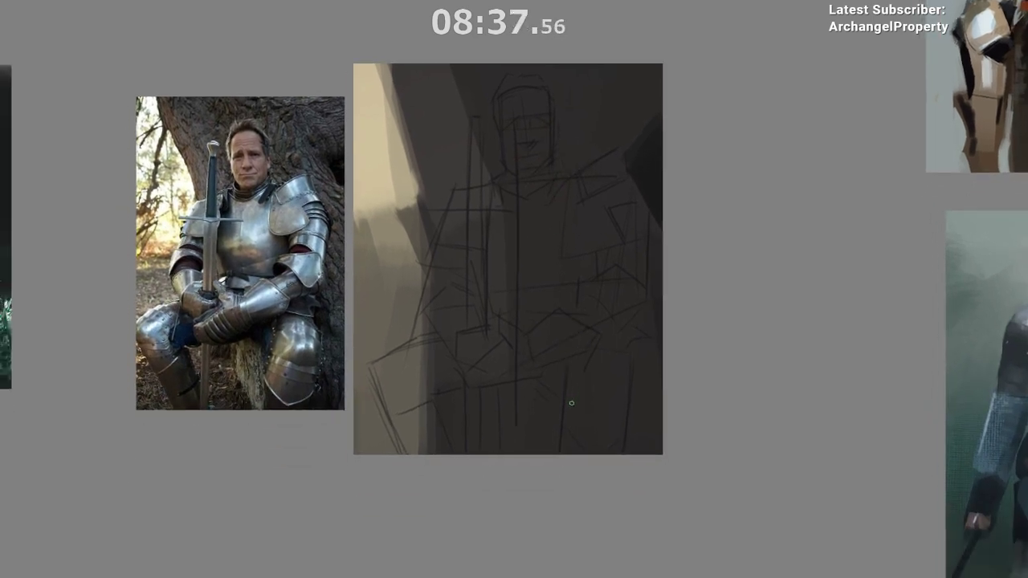
pyautogui.moveTo(546, 406); pyautogui.dragTo(527, 432)
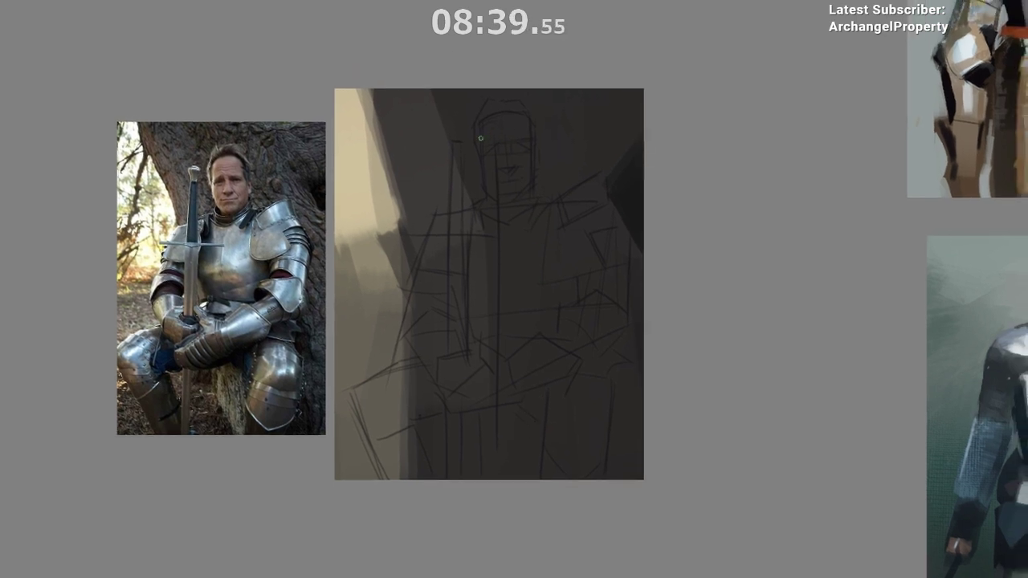
pyautogui.moveTo(555, 185); pyautogui.dragTo(548, 143)
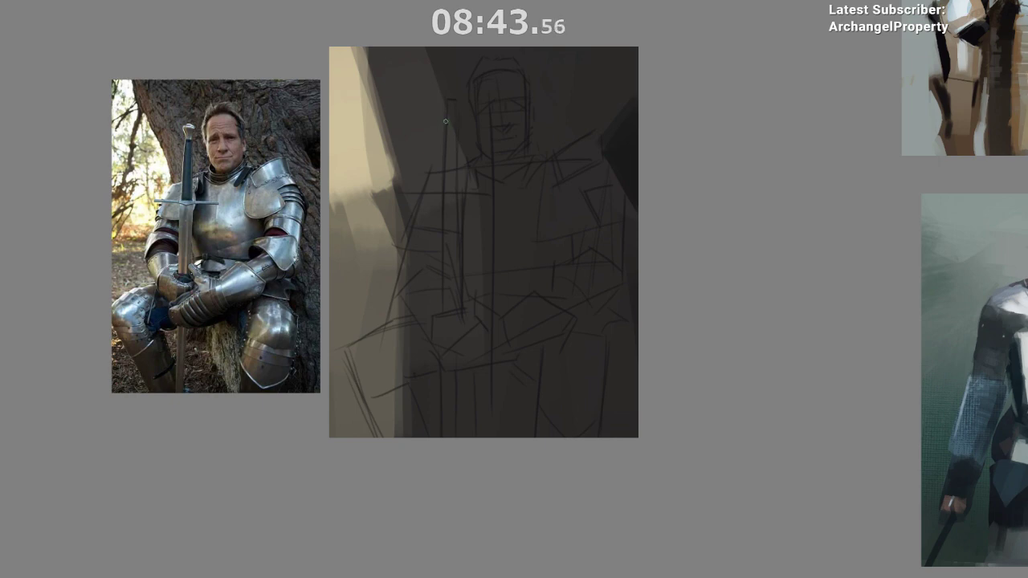
pyautogui.moveTo(454, 117); pyautogui.dragTo(458, 247)
pyautogui.moveTo(516, 344); pyautogui.dragTo(483, 236)
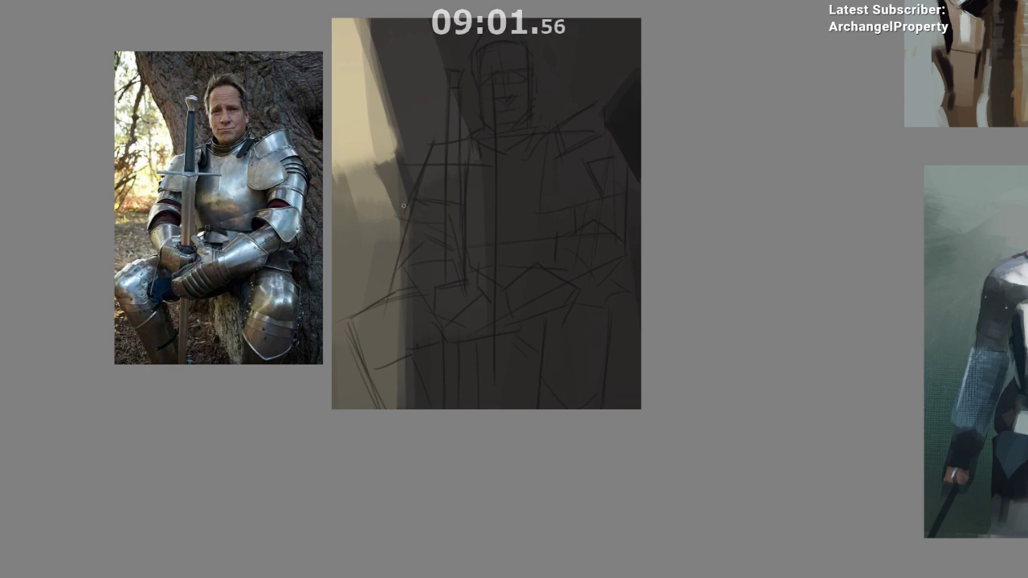
# - Add curved armor bands to the arm left of the sword and outline the rounded shoulder plate right of the chest
pyautogui.moveTo(530, 294); pyautogui.dragTo(537, 250)
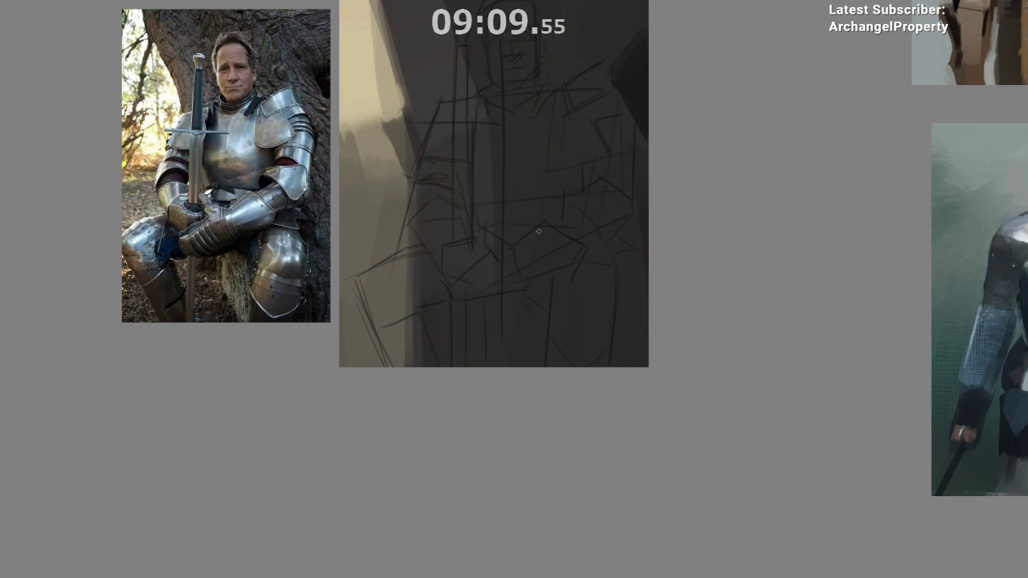
pyautogui.moveTo(496, 335); pyautogui.dragTo(451, 330)
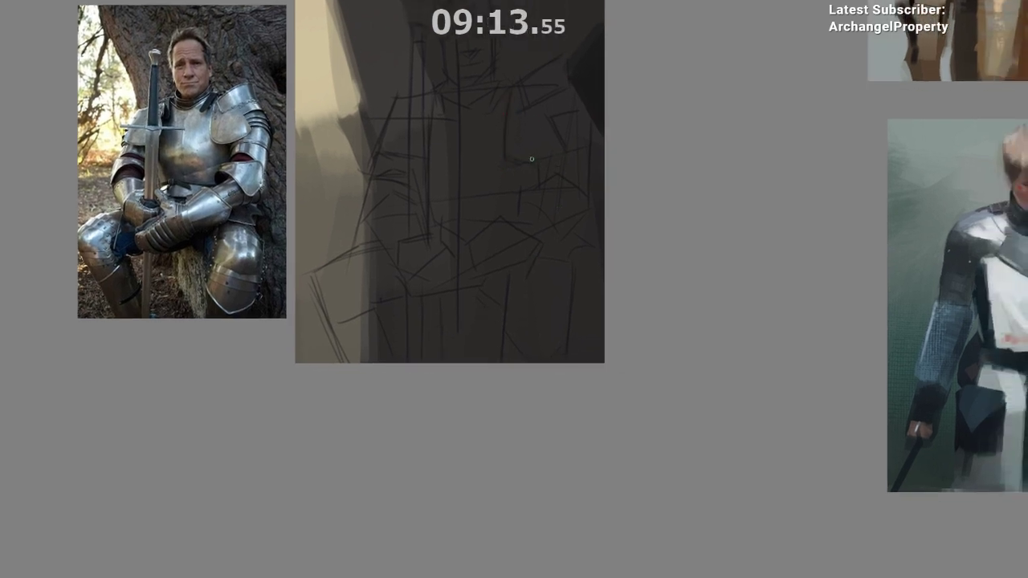
pyautogui.moveTo(590, 198)
pyautogui.mouseDown()
pyautogui.moveTo(593, 240)
pyautogui.moveTo(537, 238)
pyautogui.moveTo(579, 166)
pyautogui.mouseUp()
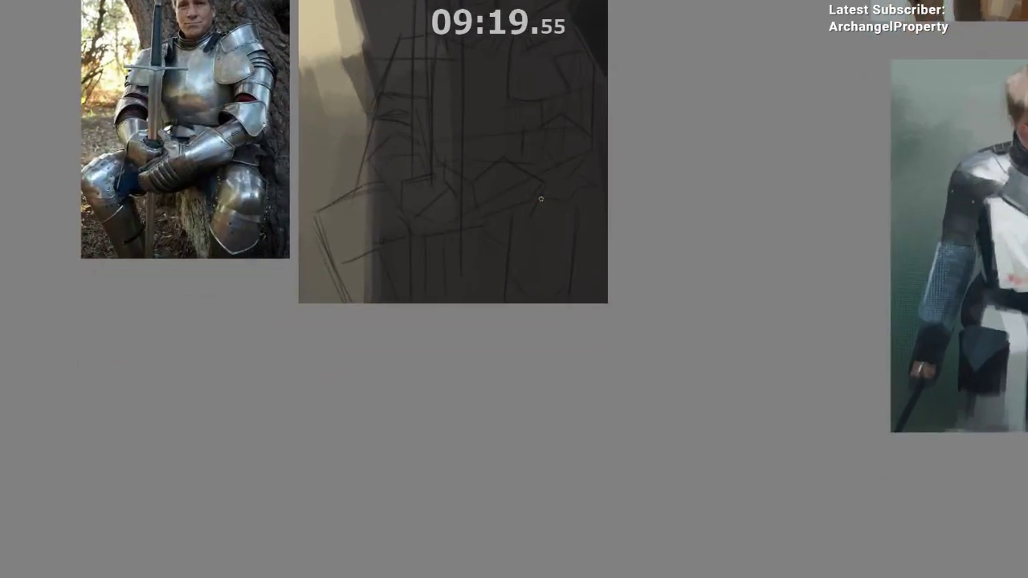
pyautogui.moveTo(541, 199); pyautogui.dragTo(547, 345)
pyautogui.moveTo(547, 356)
pyautogui.mouseDown()
pyautogui.moveTo(551, 450)
pyautogui.moveTo(541, 464)
pyautogui.moveTo(571, 409)
pyautogui.mouseUp()
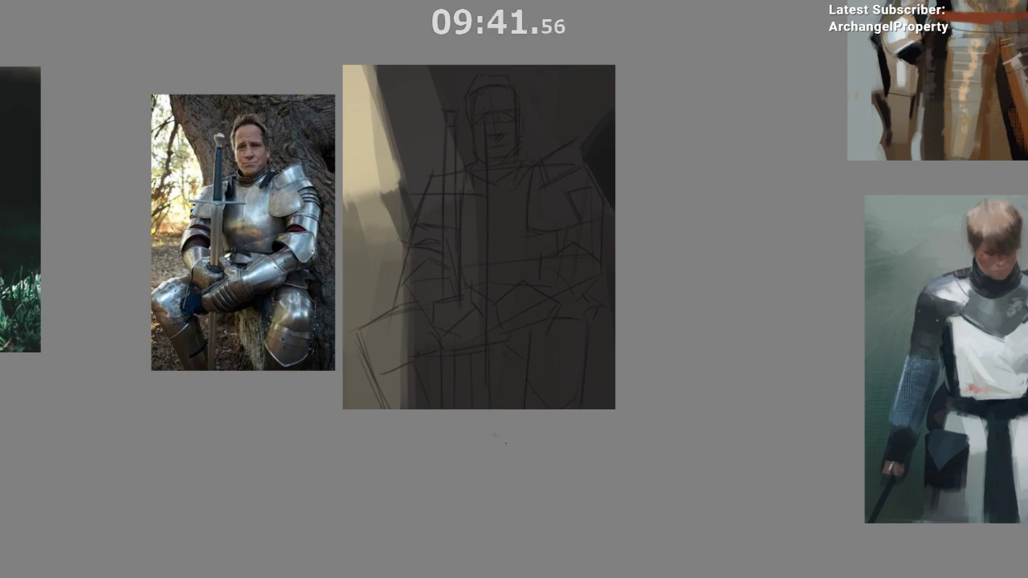
pyautogui.moveTo(530, 463); pyautogui.dragTo(498, 496)
pyautogui.scroll(1, 514, 310)
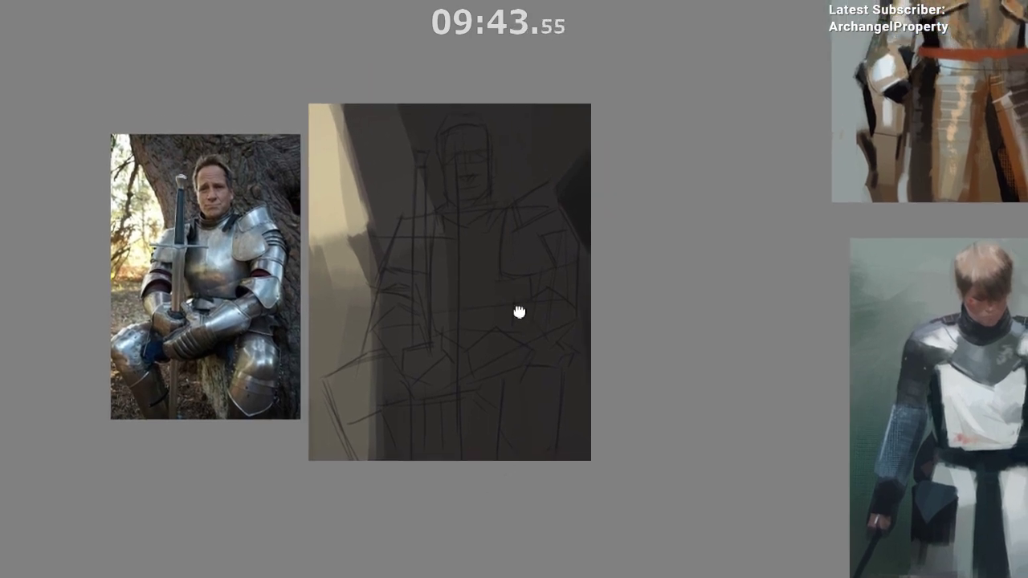
pyautogui.scroll(-1, 518, 312)
pyautogui.scroll(1, 493, 217)
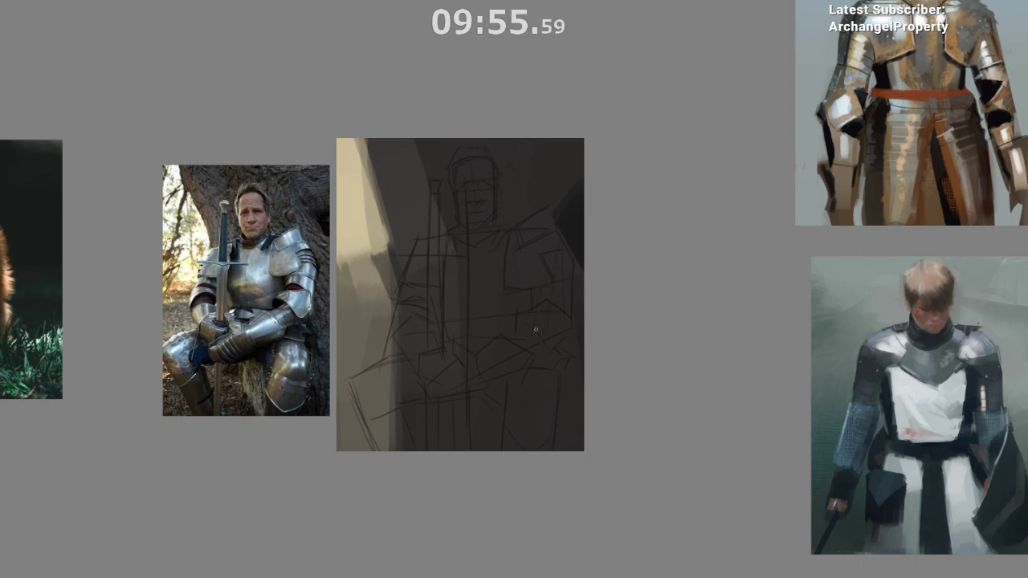
# - Sketch curved plate lines on the forearm left of the sword, leading down to the hands
pyautogui.moveTo(532, 335); pyautogui.dragTo(533, 273)
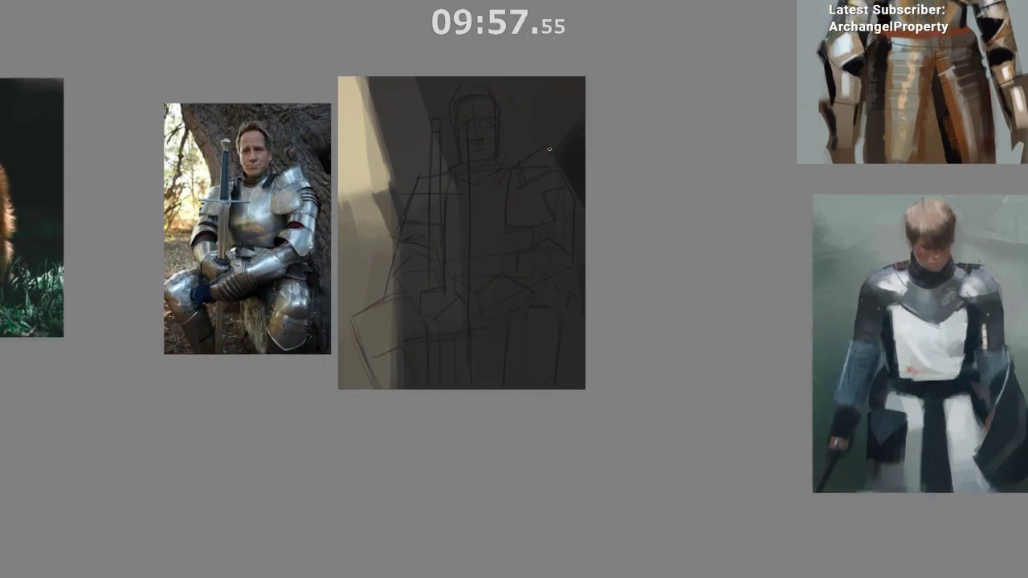
pyautogui.moveTo(523, 198); pyautogui.dragTo(530, 200)
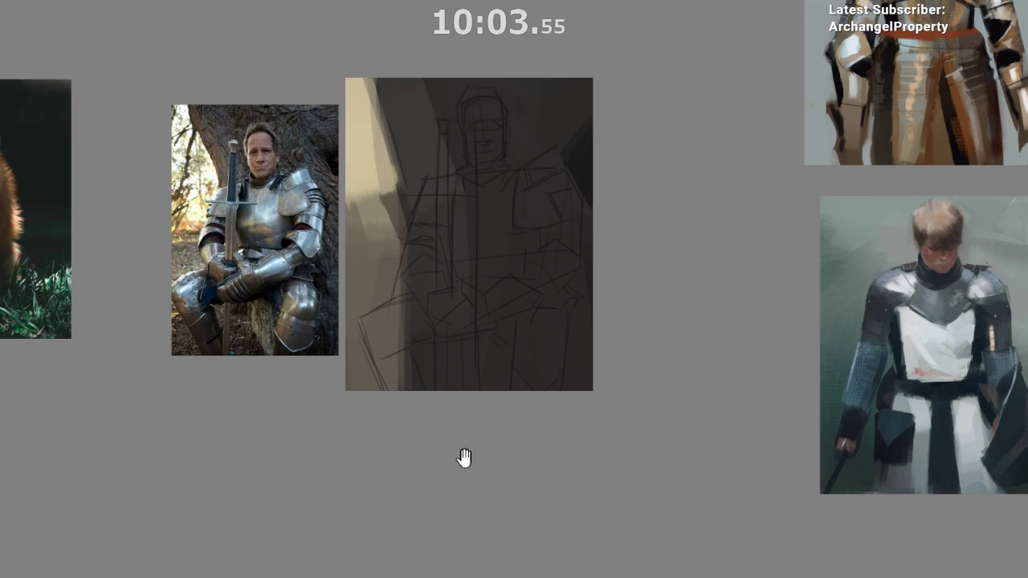
pyautogui.moveTo(477, 439); pyautogui.dragTo(479, 411)
pyautogui.moveTo(488, 420); pyautogui.dragTo(491, 456)
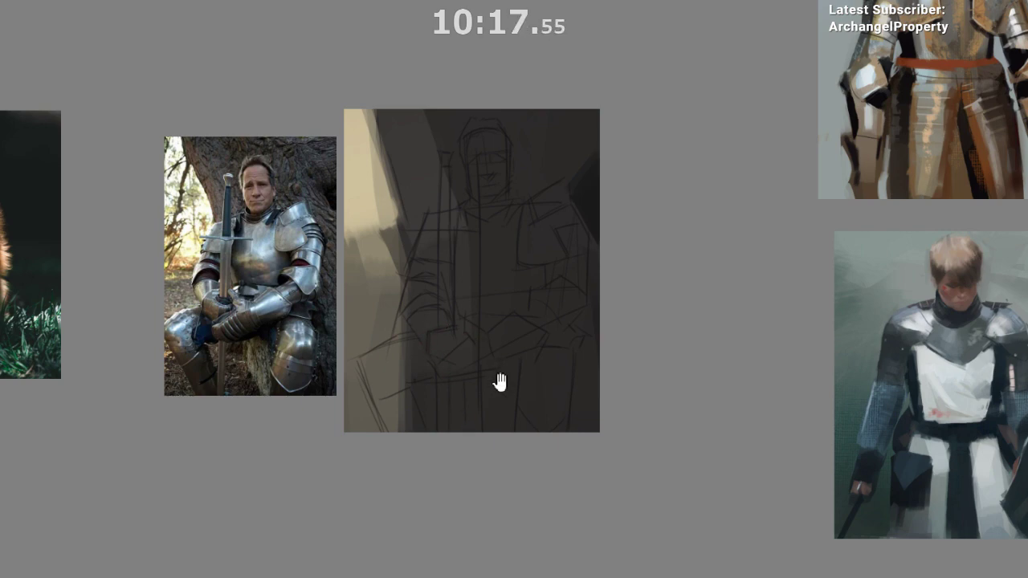
# - Refine the bent left knee over the light strip with a curved lower plate edge and shin lines
pyautogui.moveTo(502, 384); pyautogui.dragTo(486, 378)
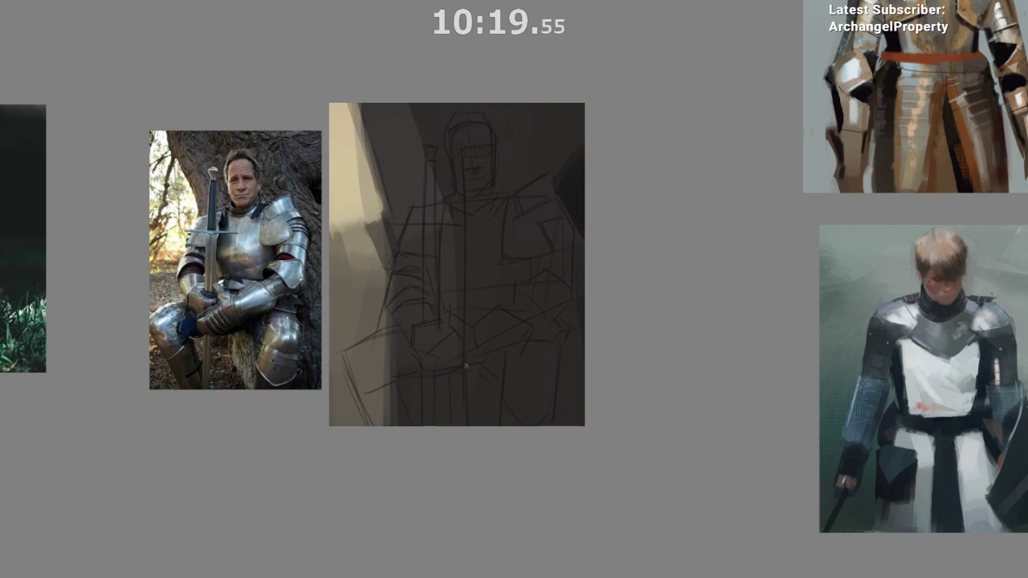
pyautogui.moveTo(511, 333); pyautogui.dragTo(525, 354)
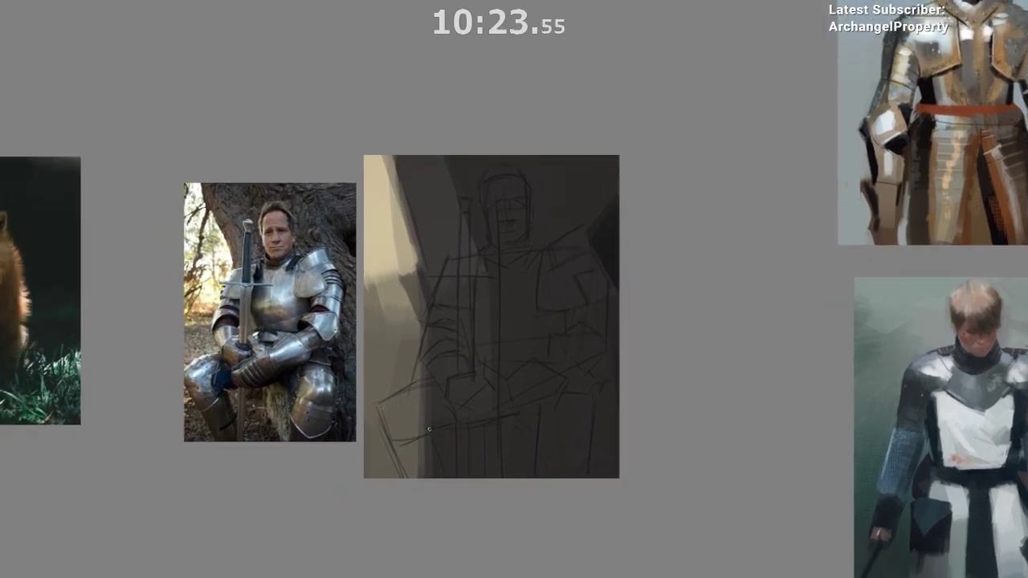
pyautogui.moveTo(455, 541); pyautogui.dragTo(405, 573)
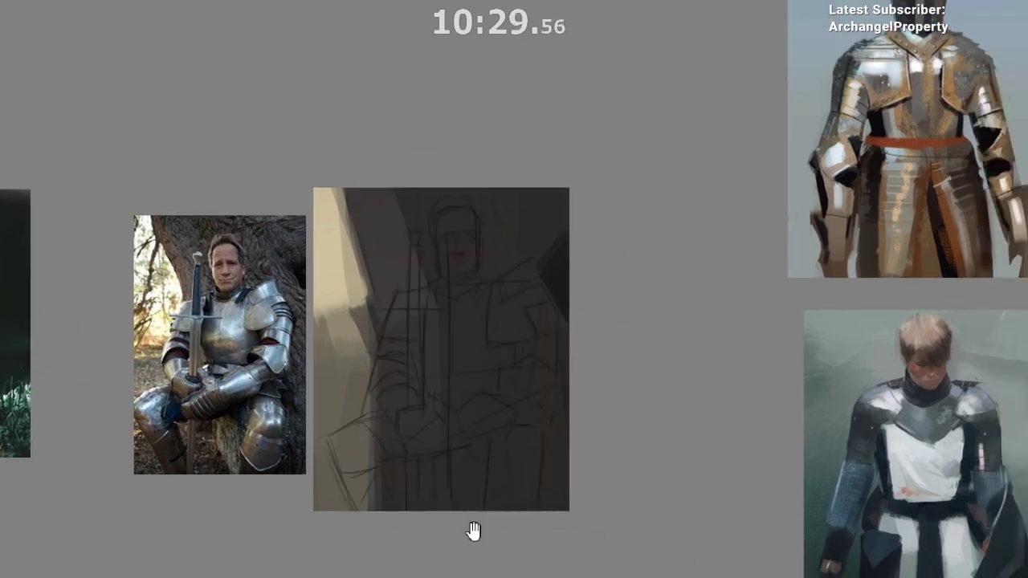
pyautogui.moveTo(473, 531)
pyautogui.mouseDown()
pyautogui.moveTo(478, 485)
pyautogui.moveTo(491, 530)
pyautogui.moveTo(492, 519)
pyautogui.mouseUp()
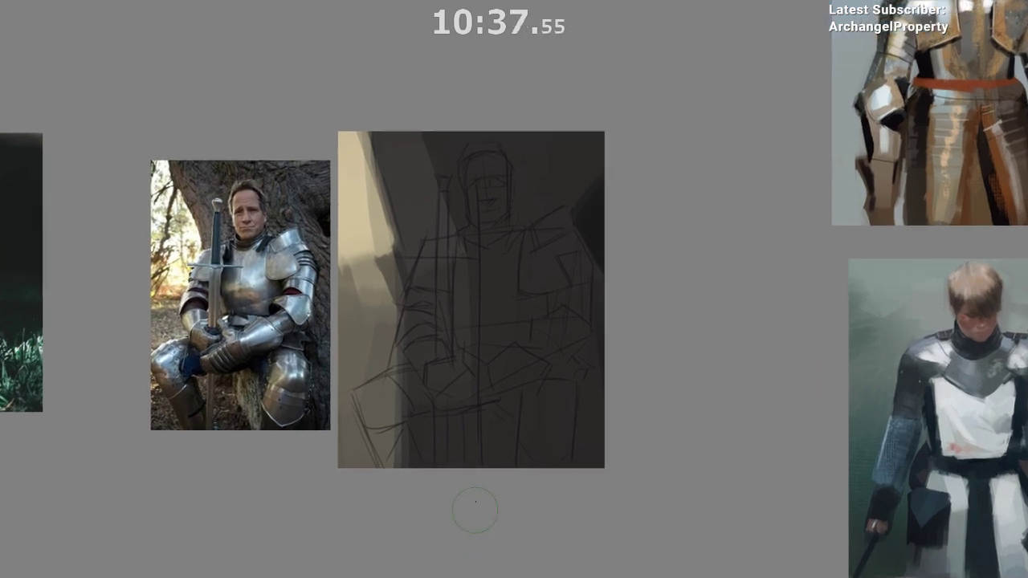
pyautogui.moveTo(489, 261); pyautogui.dragTo(493, 342)
pyautogui.hotkey('ctrl', 'z')
pyautogui.moveTo(509, 246); pyautogui.dragTo(514, 341)
pyautogui.hotkey('ctrl', 'z')
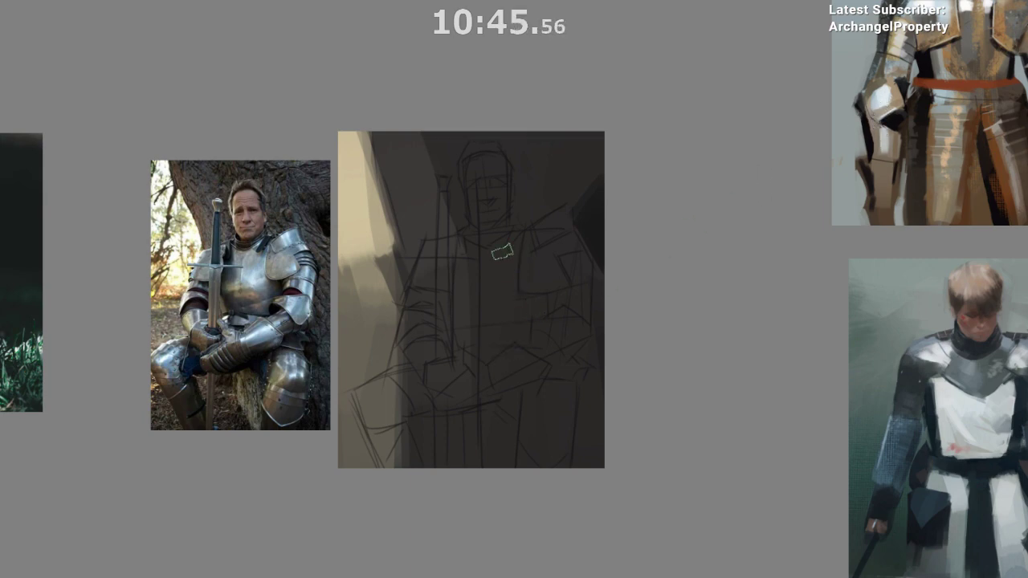
pyautogui.moveTo(502, 246); pyautogui.dragTo(497, 343)
pyautogui.hotkey('ctrl', 'z')
pyautogui.moveTo(499, 233); pyautogui.dragTo(494, 351)
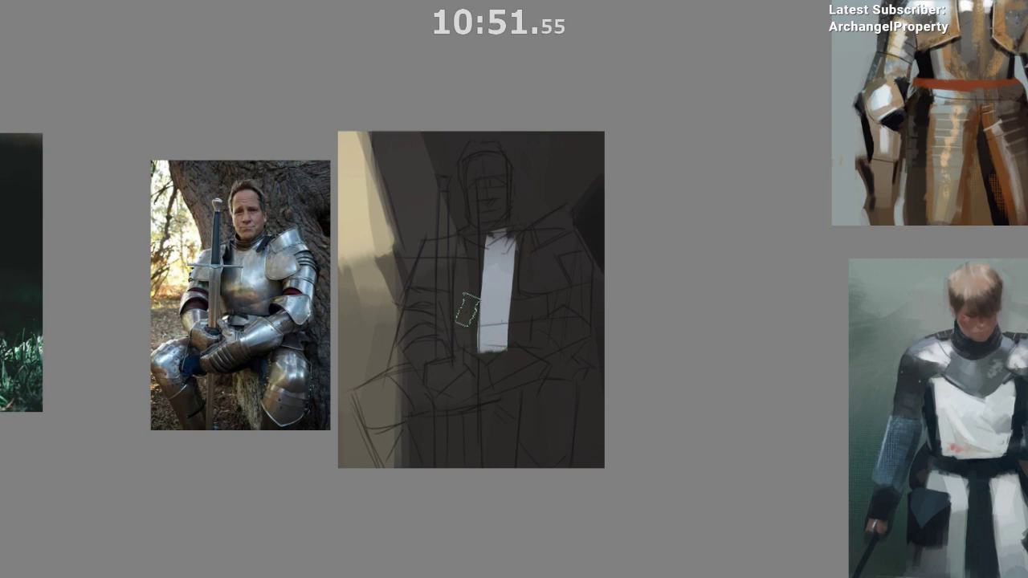
pyautogui.hotkey('ctrl', 'z')
# - Lasso-select the knight's full silhouette along the sketch, refining the arm and raised knee edges and leaving out the gap between the legs
pyautogui.moveTo(402, 314)
pyautogui.mouseDown()
pyautogui.moveTo(423, 248)
pyautogui.moveTo(466, 232)
pyautogui.moveTo(479, 145)
pyautogui.moveTo(512, 179)
pyautogui.moveTo(530, 229)
pyautogui.moveTo(576, 203)
pyautogui.moveTo(604, 294)
pyautogui.moveTo(596, 374)
pyautogui.moveTo(562, 489)
pyautogui.moveTo(489, 416)
pyautogui.moveTo(482, 477)
pyautogui.moveTo(425, 484)
pyautogui.moveTo(405, 424)
pyautogui.moveTo(439, 419)
pyautogui.moveTo(420, 361)
pyautogui.moveTo(356, 394)
pyautogui.moveTo(411, 543)
pyautogui.moveTo(537, 507)
pyautogui.moveTo(484, 431)
pyautogui.mouseUp()
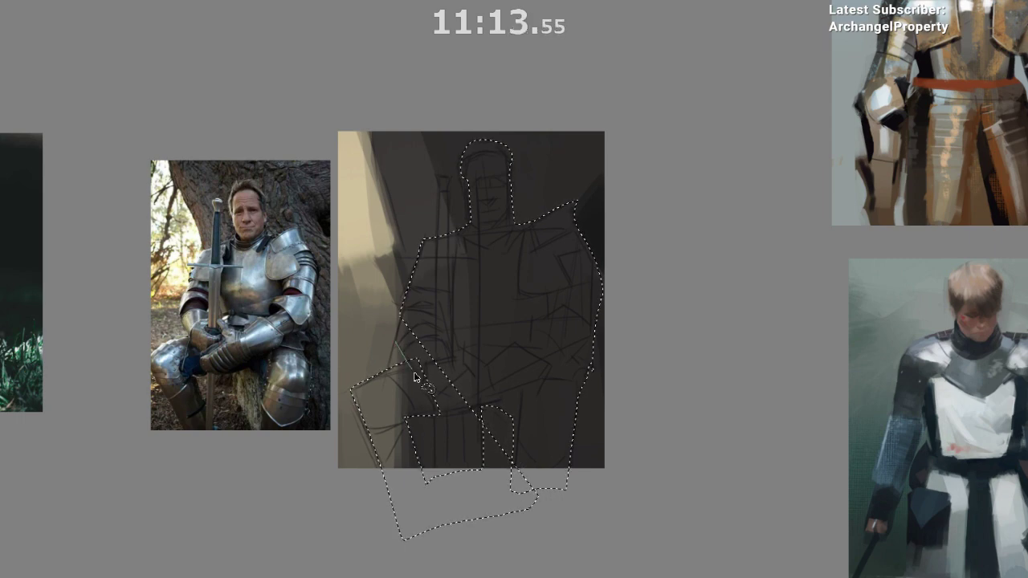
pyautogui.moveTo(412, 372)
pyautogui.mouseDown()
pyautogui.moveTo(405, 294)
pyautogui.moveTo(474, 315)
pyautogui.moveTo(498, 398)
pyautogui.moveTo(432, 416)
pyautogui.moveTo(436, 385)
pyautogui.mouseUp()
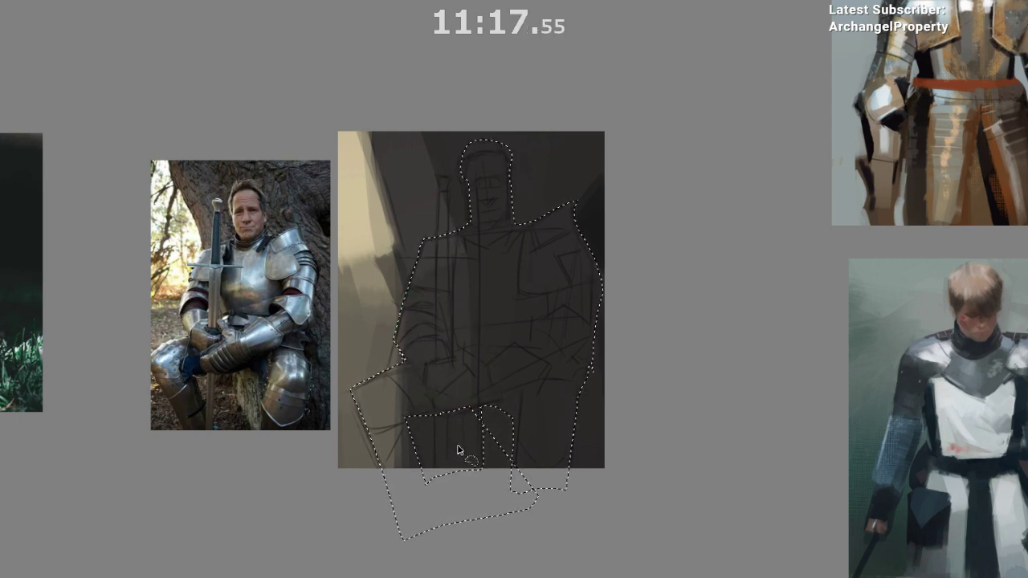
pyautogui.moveTo(492, 493); pyautogui.dragTo(476, 480)
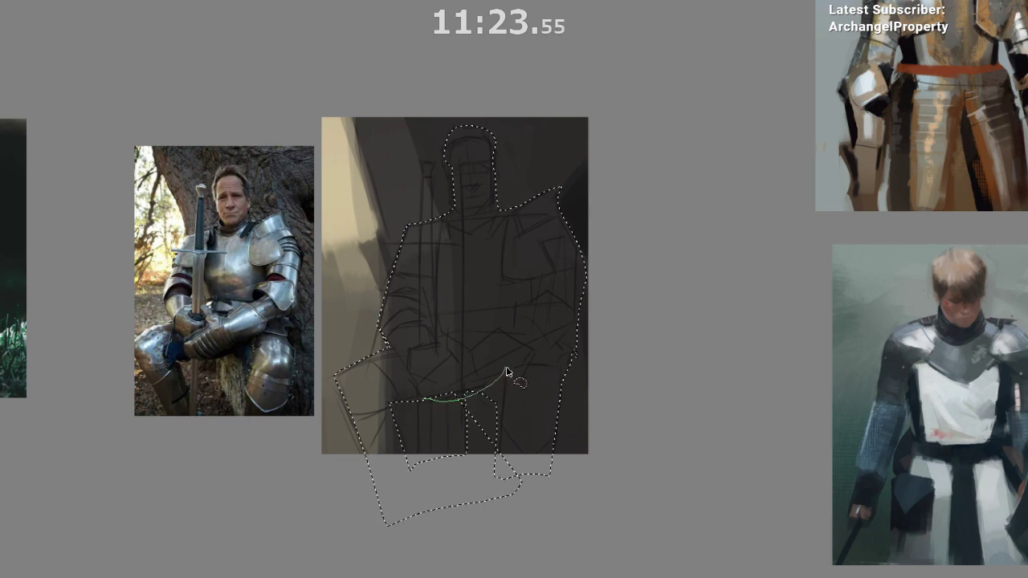
pyautogui.moveTo(506, 371); pyautogui.dragTo(441, 404)
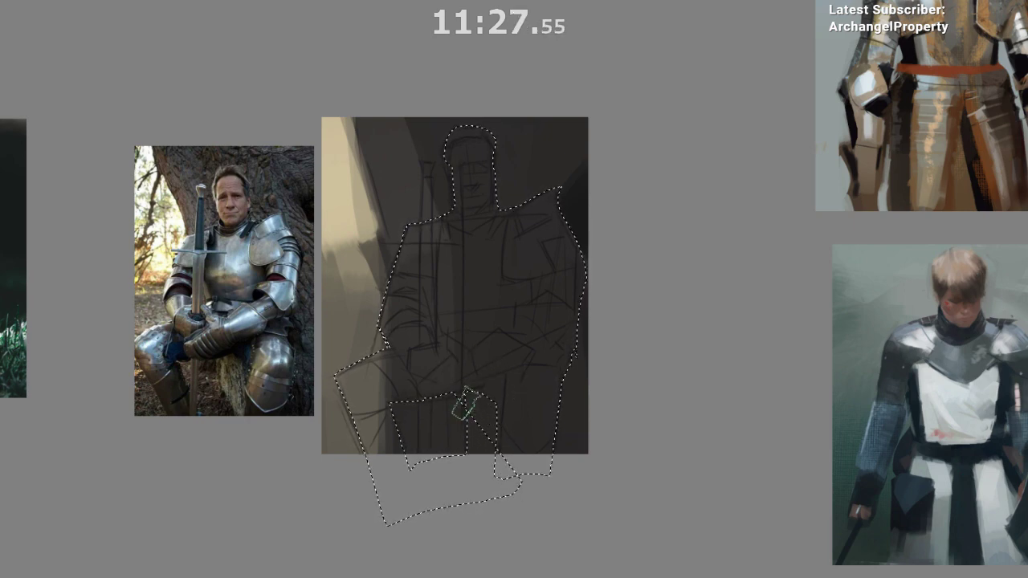
# - Fill the selected torso, arms and legs with flat blue-gray as the armor base, leaving the head dark, and clear the selection
pyautogui.moveTo(489, 127)
pyautogui.mouseDown()
pyautogui.moveTo(536, 205)
pyautogui.moveTo(494, 201)
pyautogui.mouseUp()
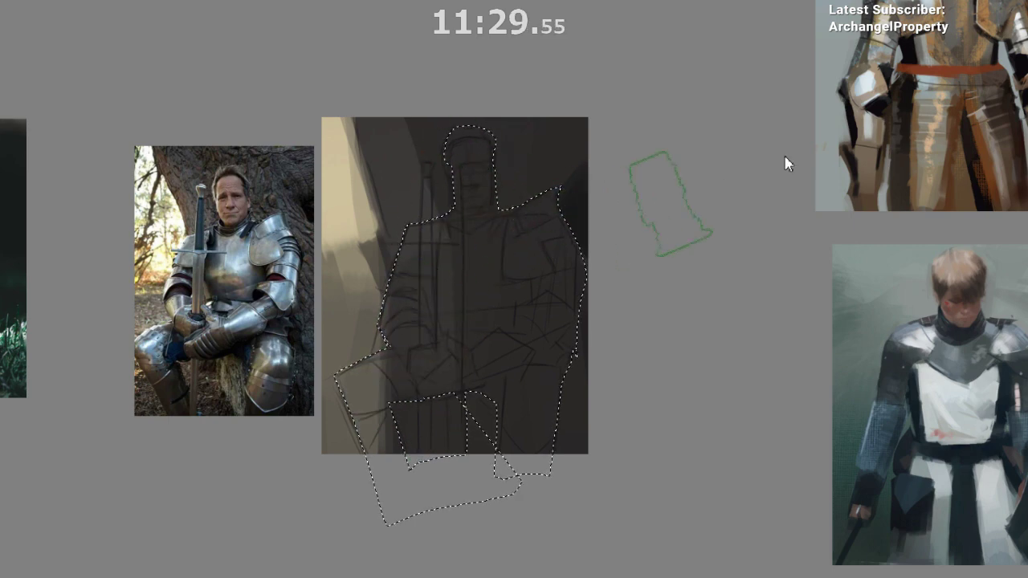
pyautogui.moveTo(566, 219); pyautogui.dragTo(530, 301)
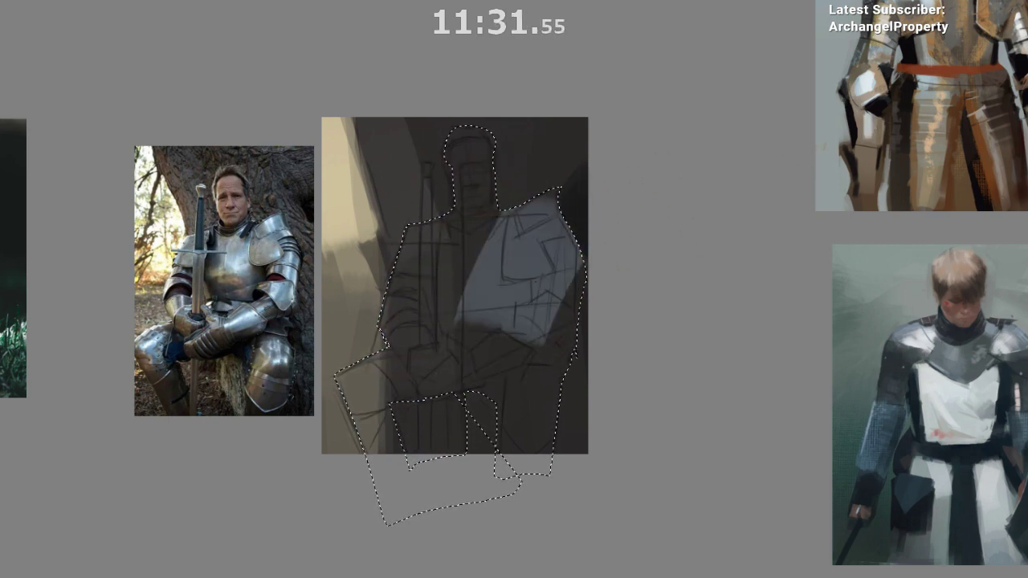
pyautogui.moveTo(440, 402)
pyautogui.mouseDown()
pyautogui.moveTo(420, 276)
pyautogui.moveTo(493, 268)
pyautogui.moveTo(436, 349)
pyautogui.moveTo(409, 418)
pyautogui.mouseUp()
pyautogui.hotkey('ctrl', 'd')
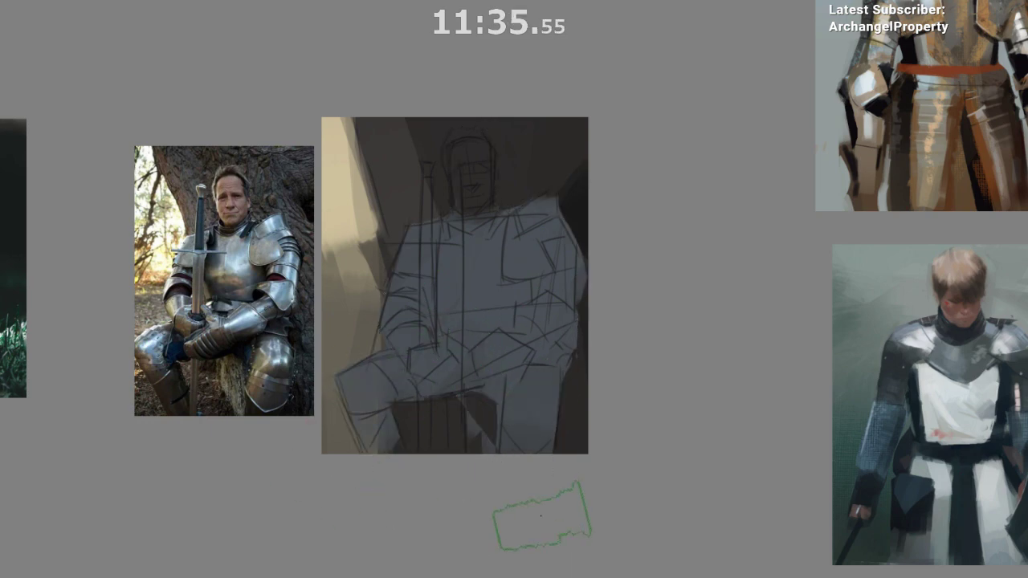
# - Sample the dark background color between the legs and paint over the stray blue-gray wedge beside the inner shin
pyautogui.keyDown('alt'); pyautogui.click(476, 418); pyautogui.keyUp('alt')
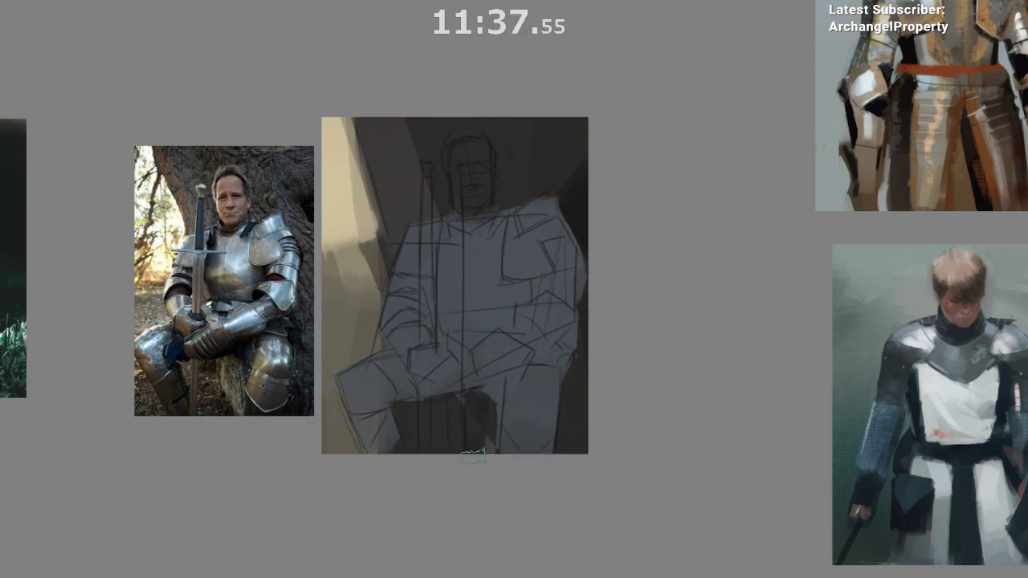
pyautogui.moveTo(516, 410); pyautogui.dragTo(548, 399)
pyautogui.moveTo(548, 399); pyautogui.dragTo(585, 399)
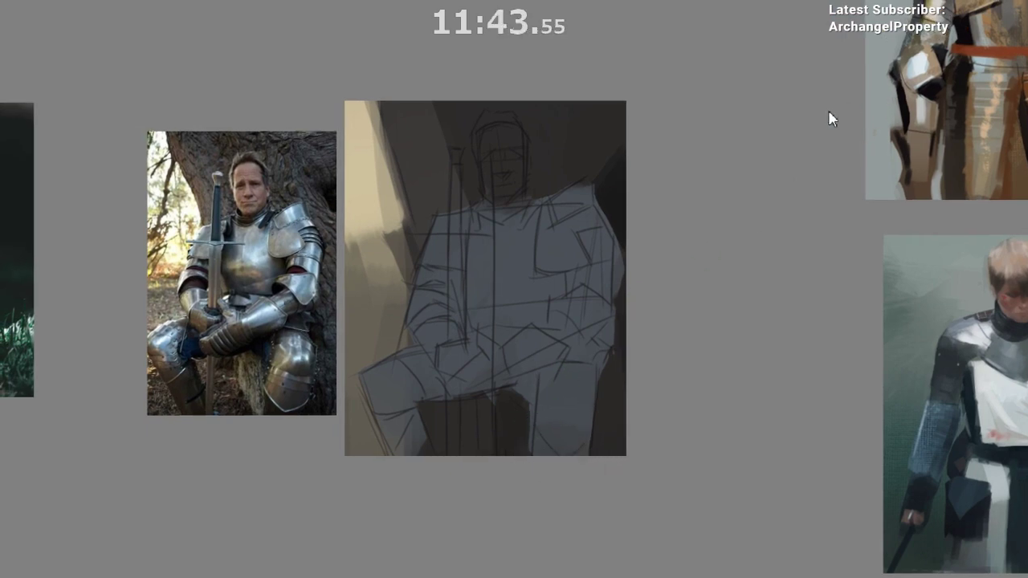
# - Block in the gap between the legs with muted brown for the tree stump, undoing the stroke that does not fit
pyautogui.moveTo(498, 390); pyautogui.dragTo(506, 453)
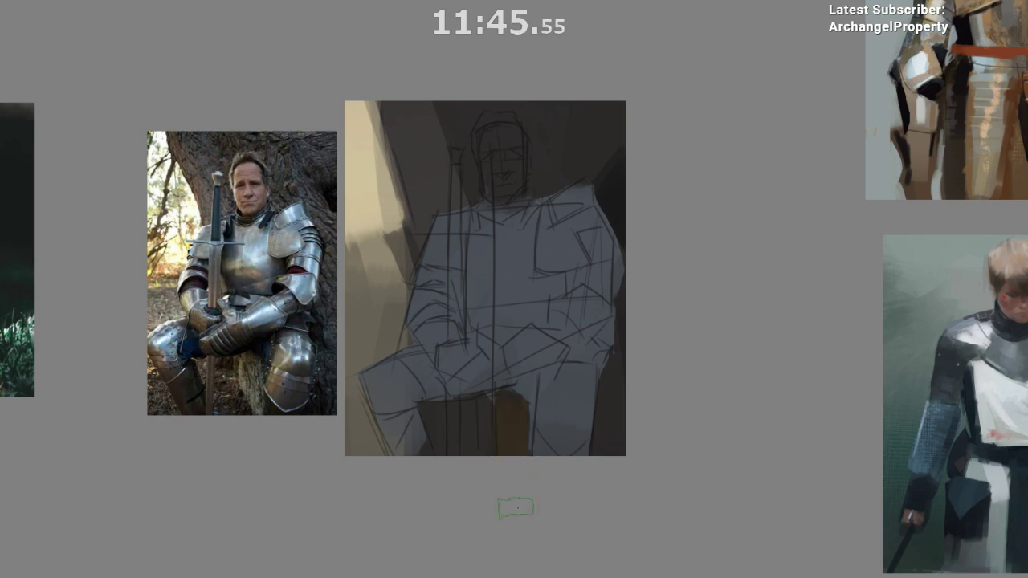
pyautogui.moveTo(512, 396); pyautogui.dragTo(512, 452)
pyautogui.hotkey('ctrl', 'z')
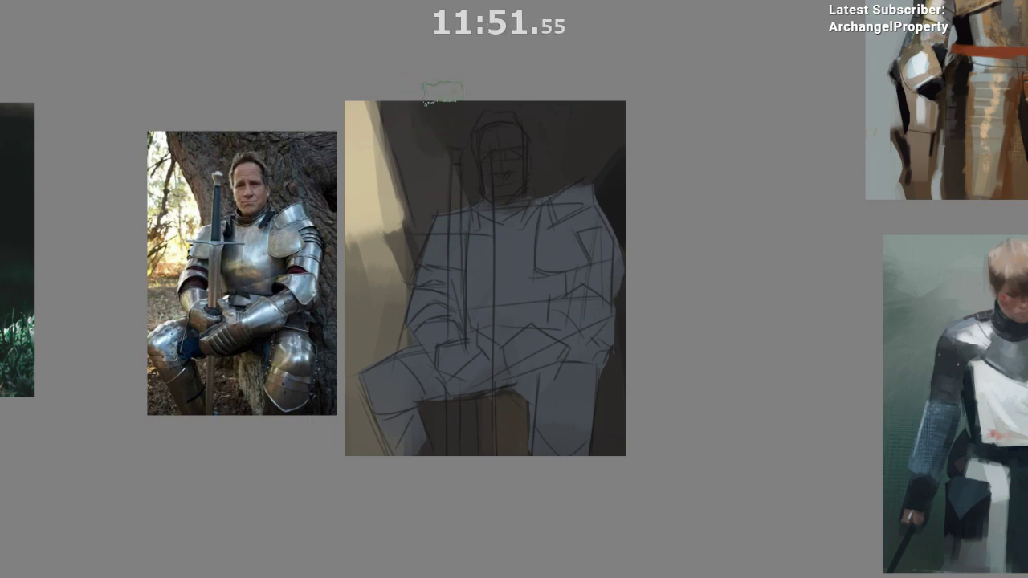
# - Darken the background beside the knight's raised shoulder and dab mottled bark texture into the dark area around his head
pyautogui.moveTo(534, 434); pyautogui.dragTo(540, 446)
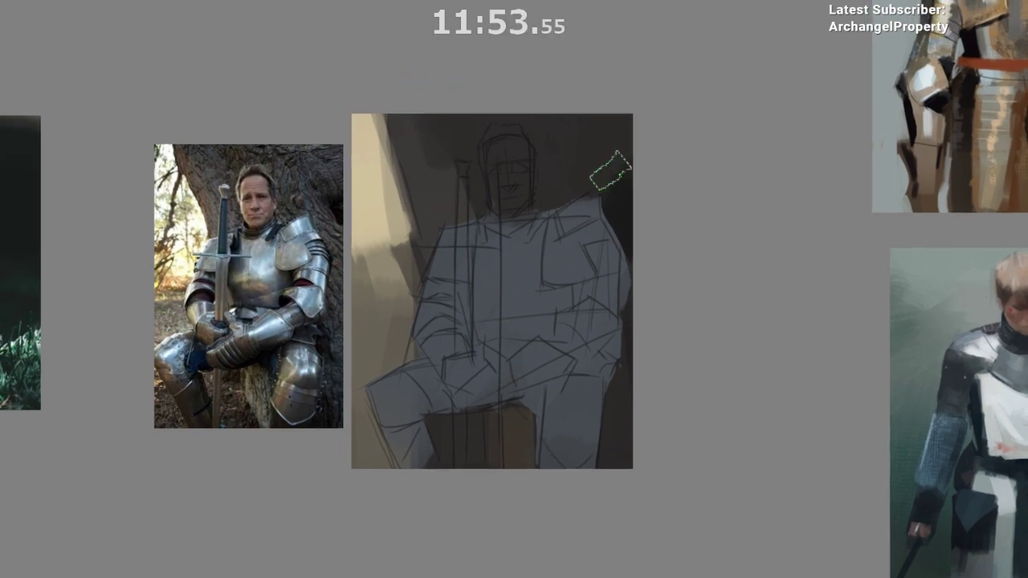
pyautogui.moveTo(608, 218); pyautogui.dragTo(585, 206)
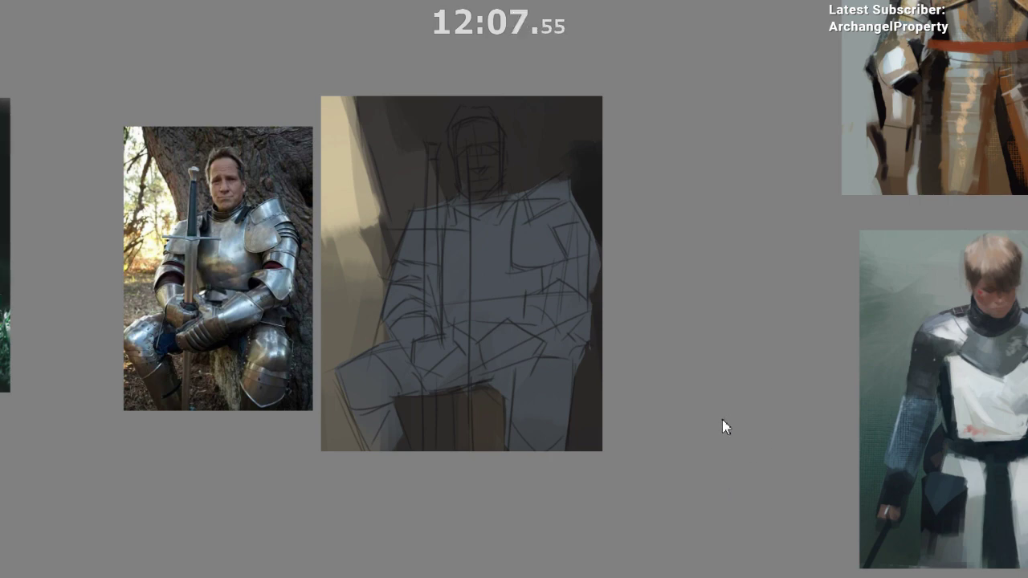
pyautogui.moveTo(533, 196)
pyautogui.mouseDown()
pyautogui.moveTo(527, 204)
pyautogui.moveTo(540, 149)
pyautogui.mouseUp()
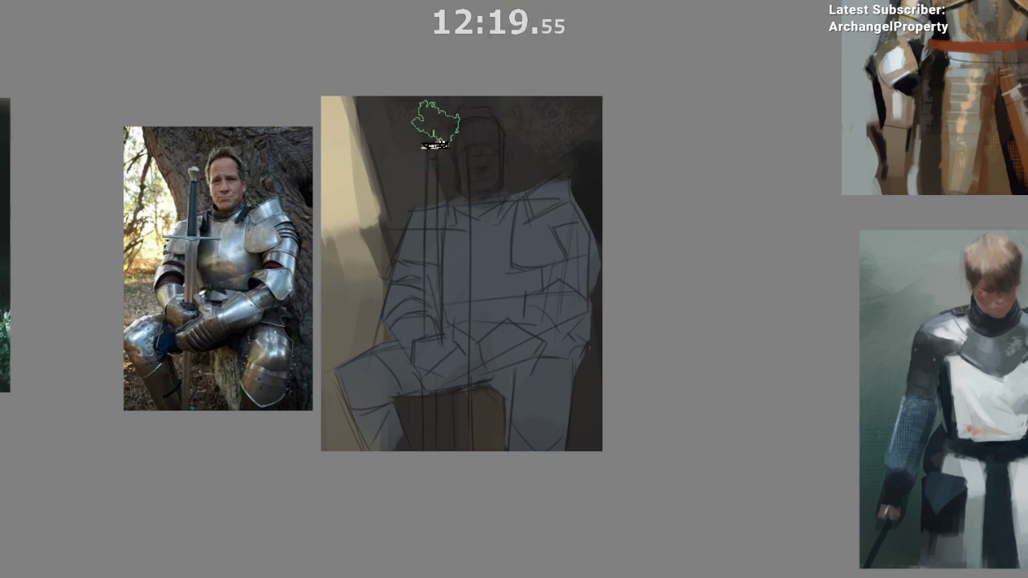
pyautogui.keyDown('ctrl'); pyautogui.click(439, 171); pyautogui.keyUp('ctrl')
pyautogui.moveTo(447, 174)
pyautogui.mouseDown()
pyautogui.moveTo(432, 97)
pyautogui.moveTo(588, 120)
pyautogui.moveTo(442, 183)
pyautogui.moveTo(454, 78)
pyautogui.moveTo(460, 158)
pyautogui.moveTo(429, 167)
pyautogui.mouseUp()
pyautogui.hotkey('ctrl', 'z')
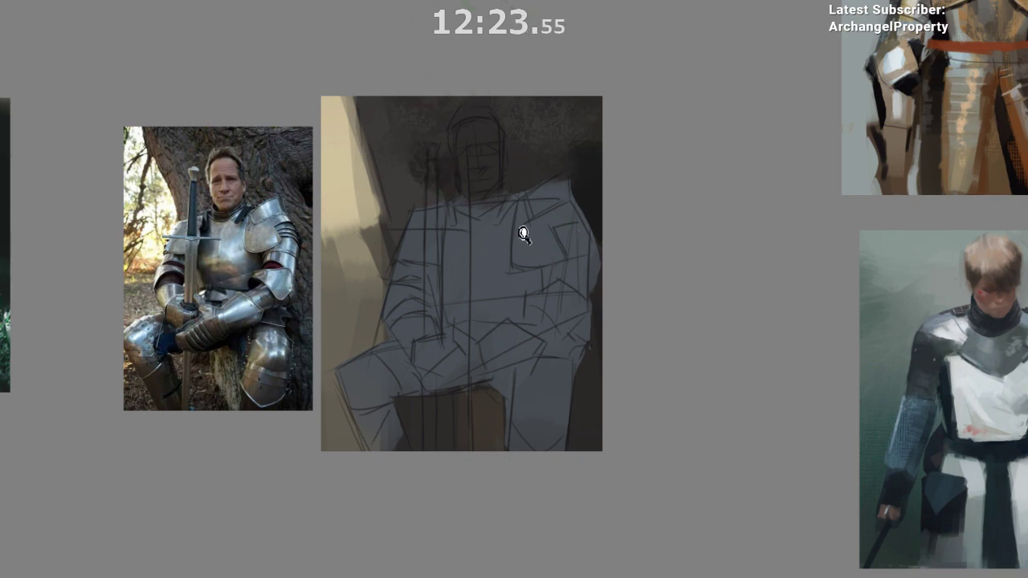
# - Choose a flat brush and block in the lower leg on the bright side of the painting in dark olive brown
pyautogui.click(524, 234)
pyautogui.scroll(-1, 546, 337)
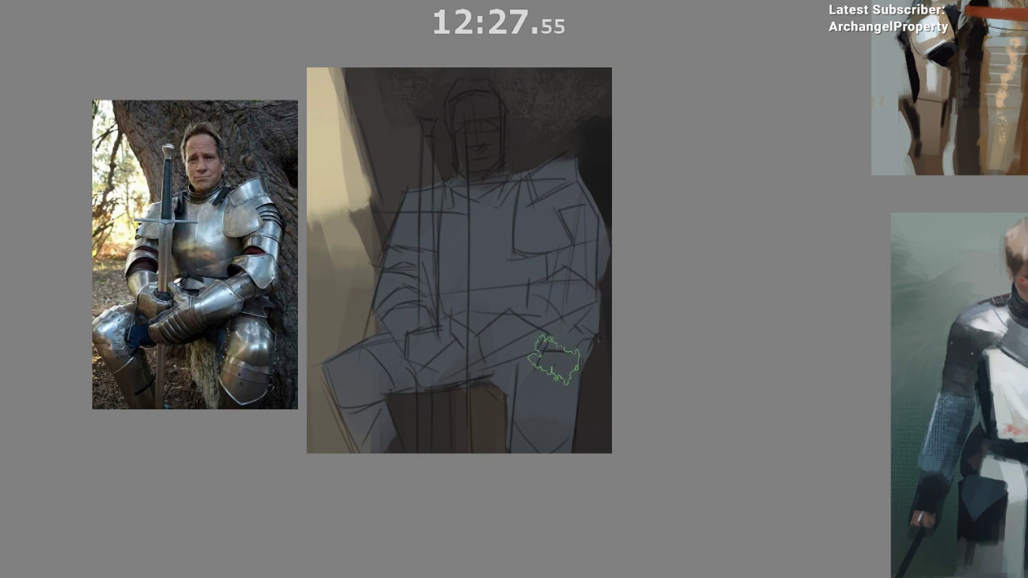
pyautogui.rightClick(551, 359)
pyautogui.click(595, 434)
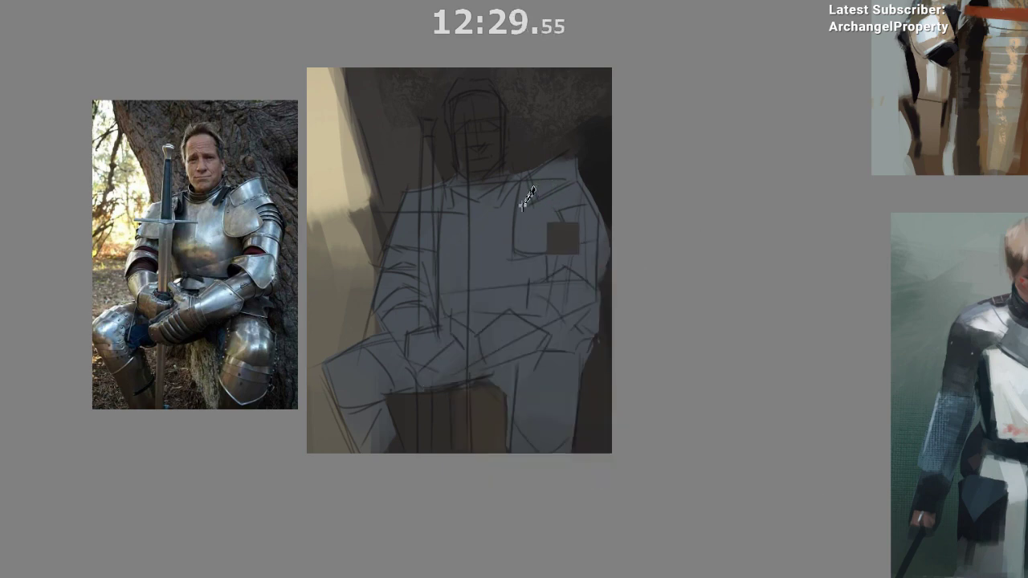
pyautogui.keyDown('ctrl'); pyautogui.click(520, 208); pyautogui.keyUp('ctrl')
pyautogui.moveTo(501, 422); pyautogui.dragTo(529, 409)
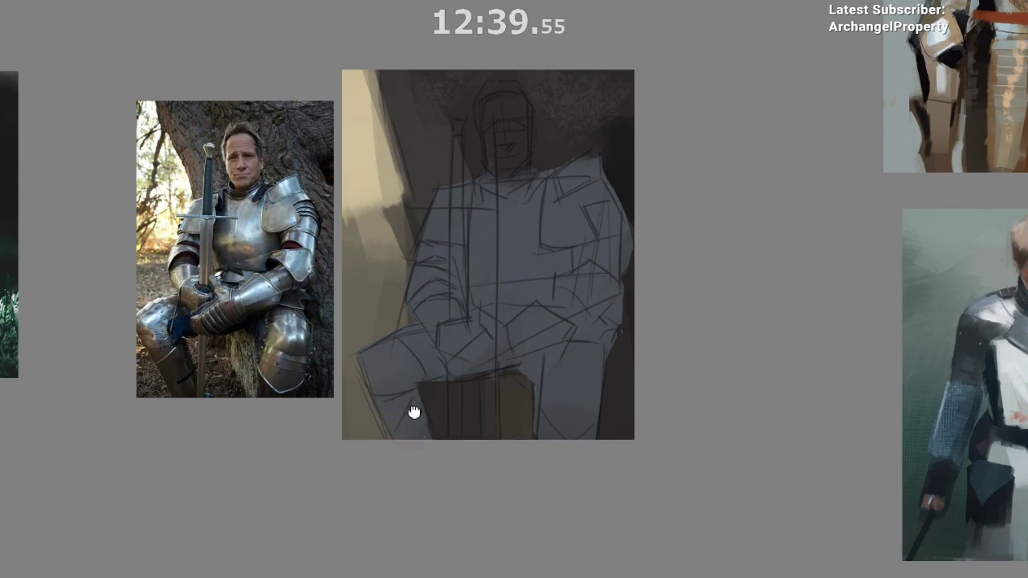
pyautogui.moveTo(414, 412); pyautogui.dragTo(423, 401)
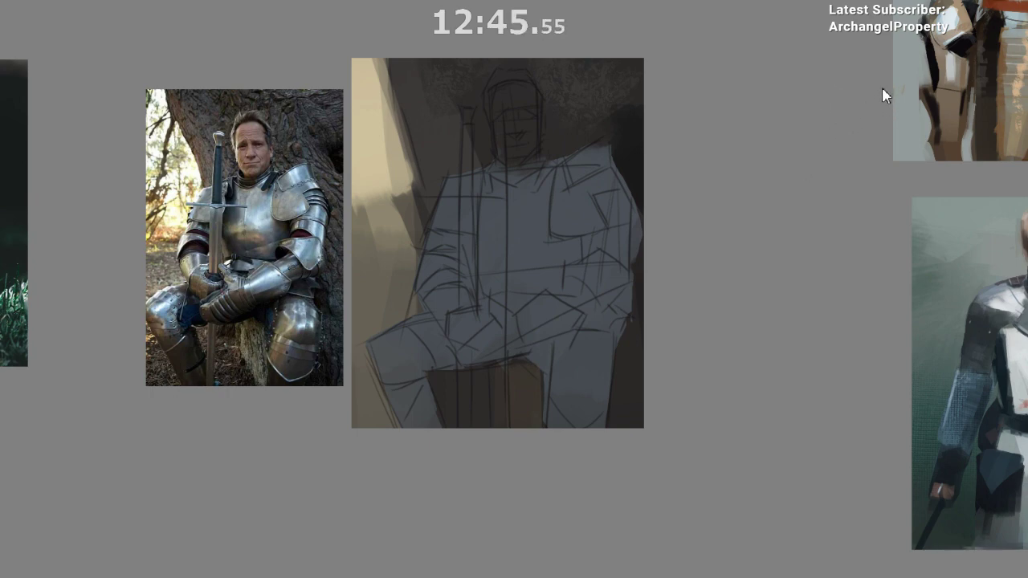
pyautogui.moveTo(404, 367); pyautogui.dragTo(433, 461)
pyautogui.hotkey('ctrl', 'z')
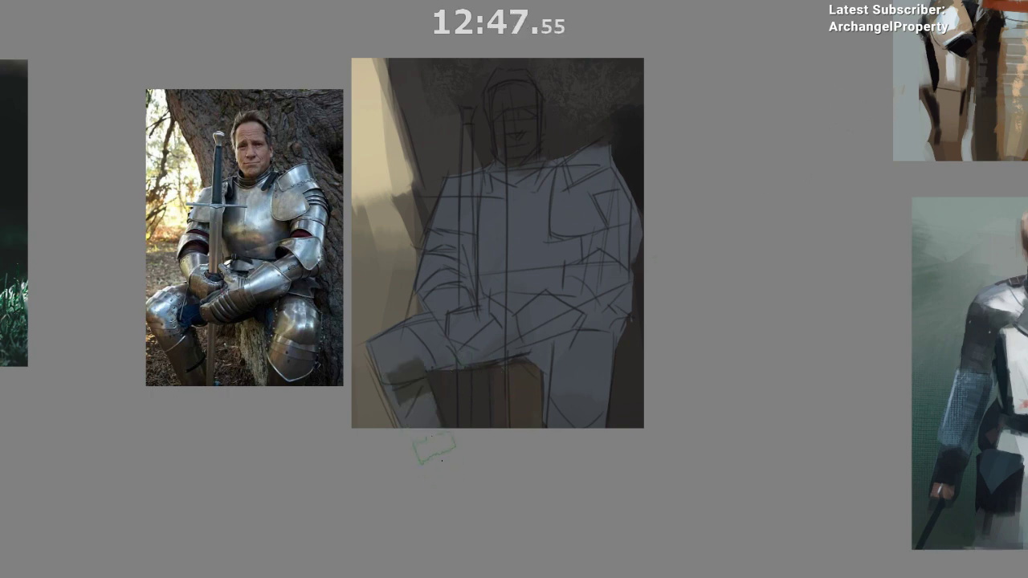
pyautogui.moveTo(407, 379); pyautogui.dragTo(428, 444)
pyautogui.moveTo(409, 367); pyautogui.dragTo(438, 470)
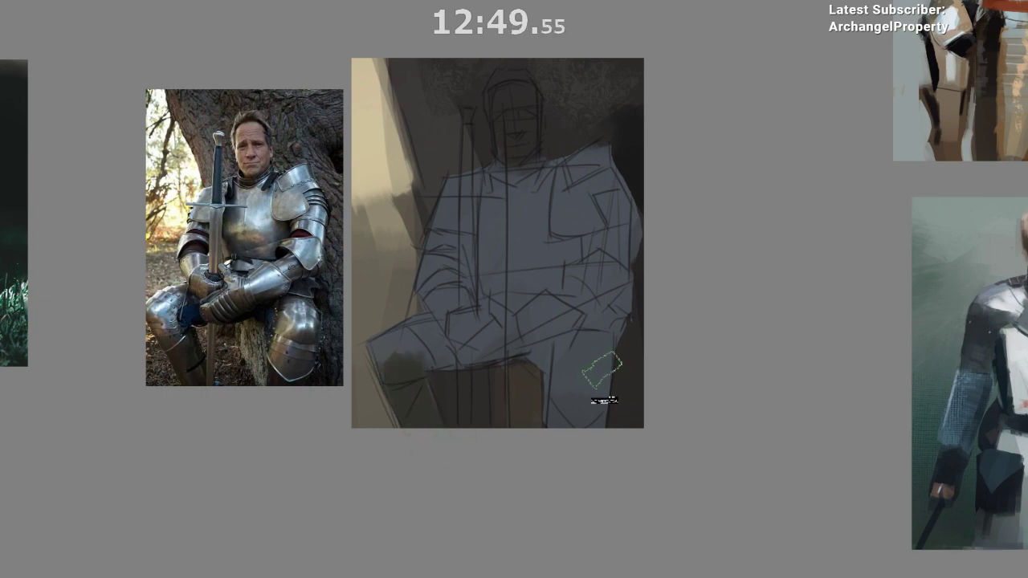
# - Block in the other leg from the knee down with the same dark olive brown
pyautogui.moveTo(575, 367); pyautogui.dragTo(569, 447)
pyautogui.hotkey('ctrl', 'z')
pyautogui.moveTo(581, 343); pyautogui.dragTo(578, 439)
pyautogui.moveTo(598, 358); pyautogui.dragTo(585, 402)
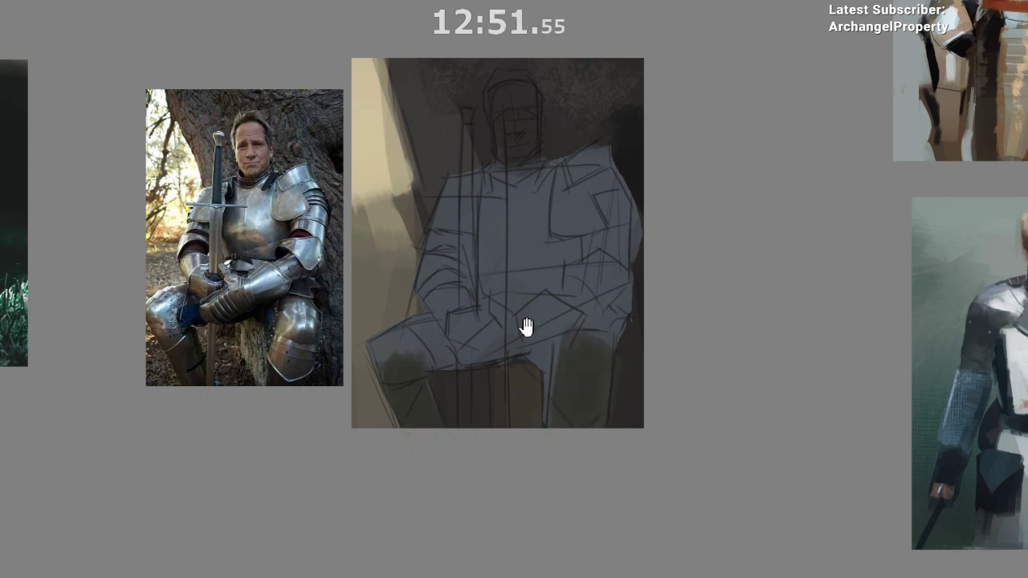
# - Fill the knight's face with a flat, warm tan skin tone inside the sketched outline
pyautogui.moveTo(526, 326); pyautogui.dragTo(542, 338)
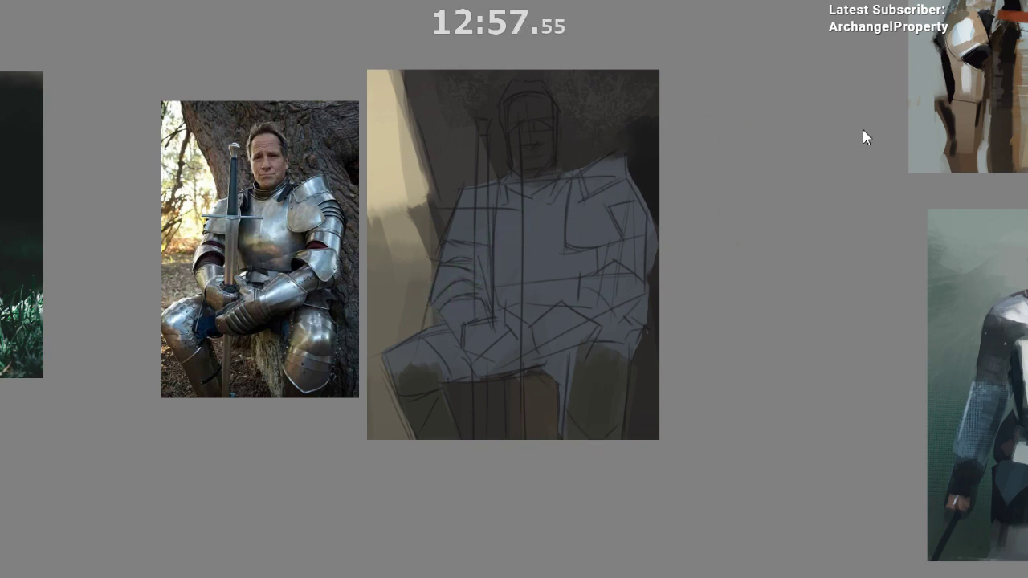
pyautogui.moveTo(516, 128); pyautogui.dragTo(528, 165)
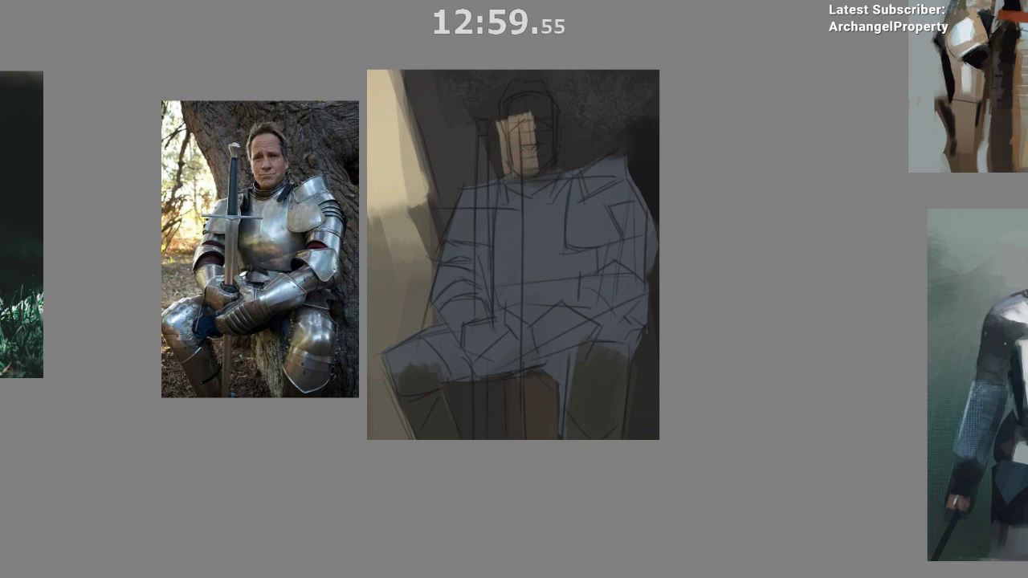
pyautogui.hotkey('ctrl', 'z')
pyautogui.moveTo(524, 115); pyautogui.dragTo(527, 161)
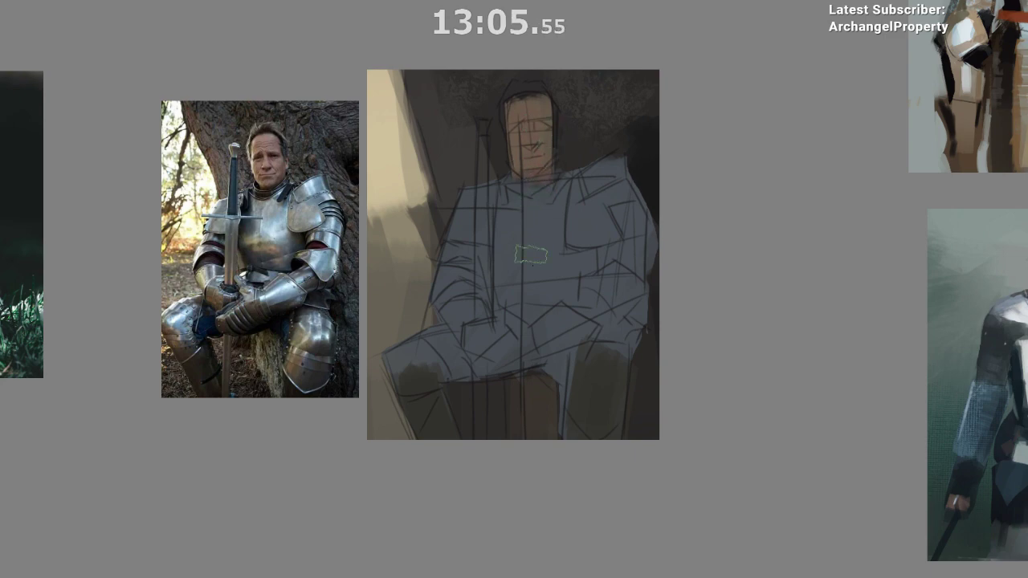
# - Lasso the gaps between armor plates at both elbows and forearms, adding each shape to one selection
pyautogui.moveTo(520, 277)
pyautogui.mouseDown()
pyautogui.moveTo(521, 379)
pyautogui.moveTo(491, 334)
pyautogui.mouseUp()
pyautogui.keyDown('alt'); pyautogui.click(571, 282); pyautogui.keyUp('alt')
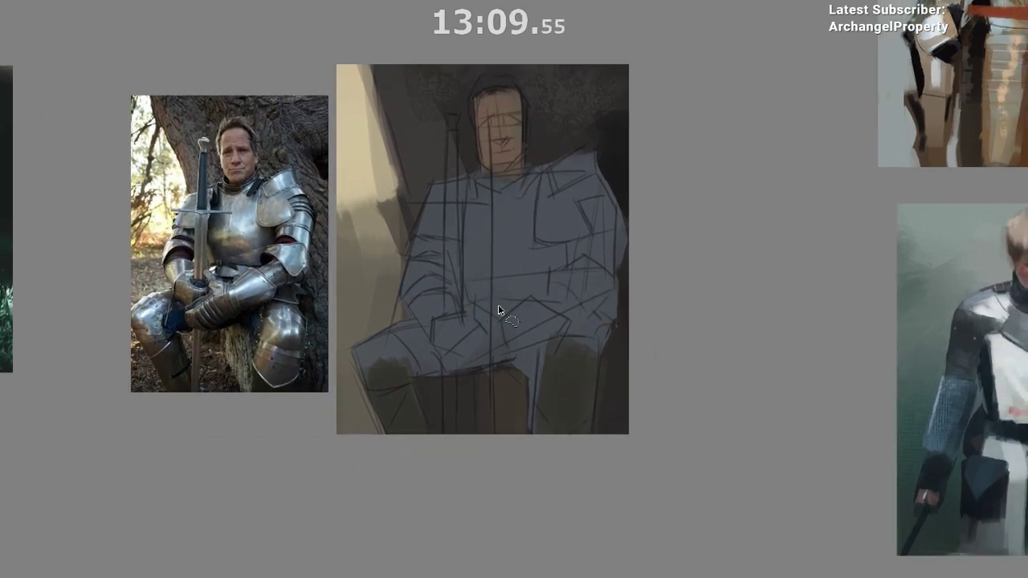
pyautogui.moveTo(402, 302)
pyautogui.mouseDown()
pyautogui.moveTo(449, 288)
pyautogui.moveTo(434, 302)
pyautogui.moveTo(405, 305)
pyautogui.mouseUp()
pyautogui.moveTo(417, 313); pyautogui.dragTo(411, 314)
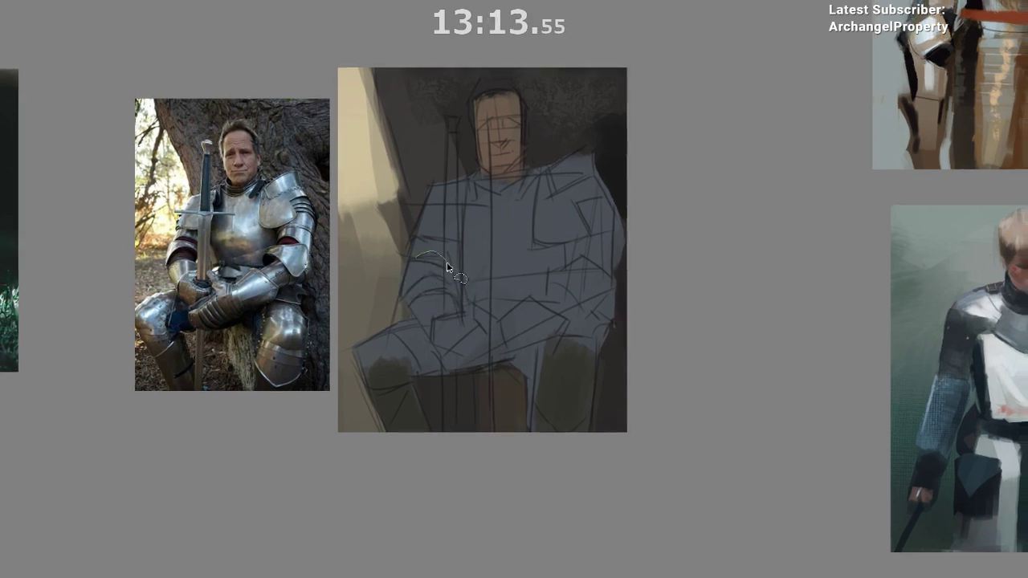
pyautogui.moveTo(448, 268); pyautogui.dragTo(414, 261)
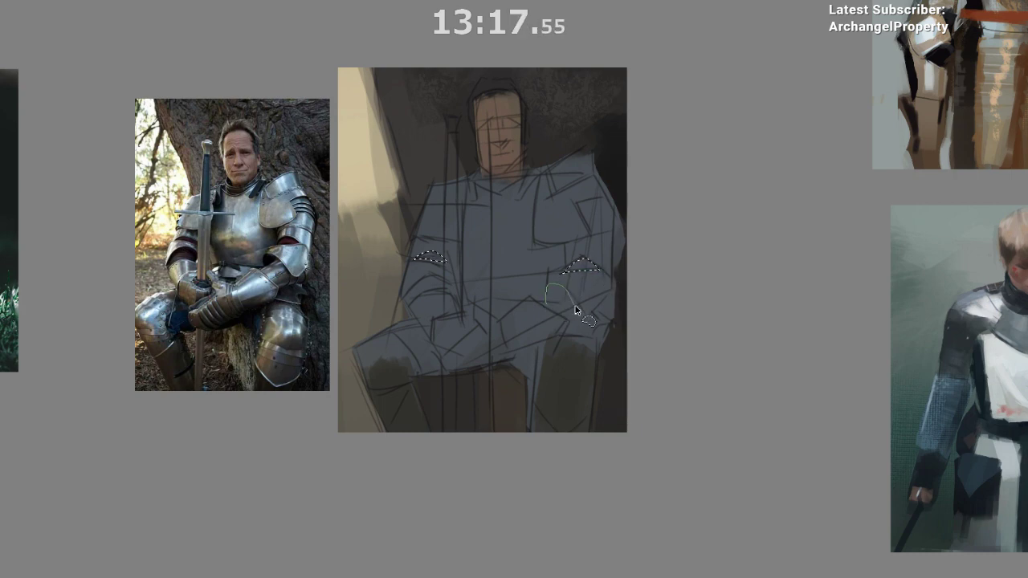
pyautogui.moveTo(576, 310); pyautogui.dragTo(571, 304)
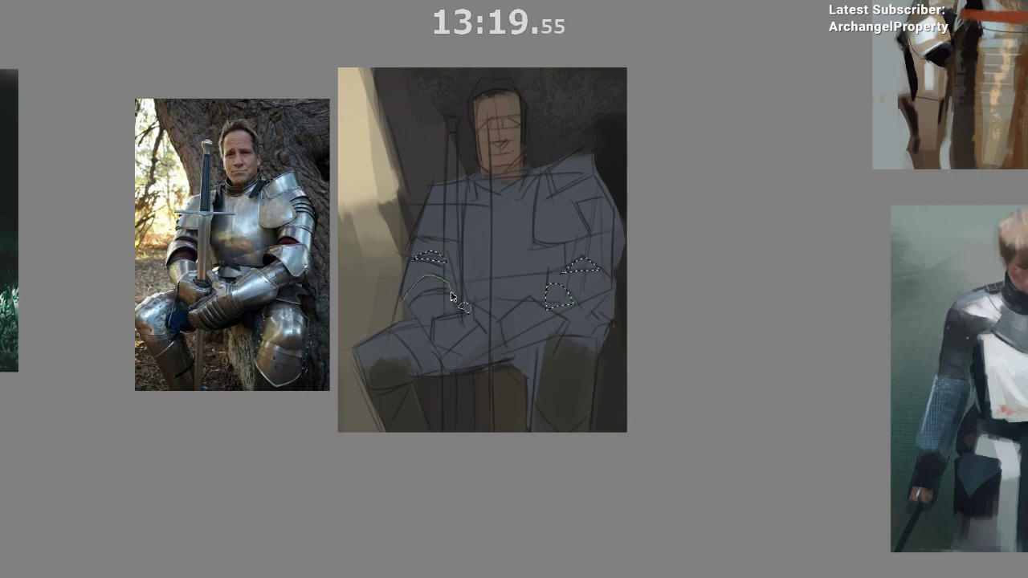
pyautogui.moveTo(452, 298); pyautogui.dragTo(448, 299)
pyautogui.moveTo(404, 337)
pyautogui.mouseDown()
pyautogui.moveTo(431, 354)
pyautogui.moveTo(434, 329)
pyautogui.mouseUp()
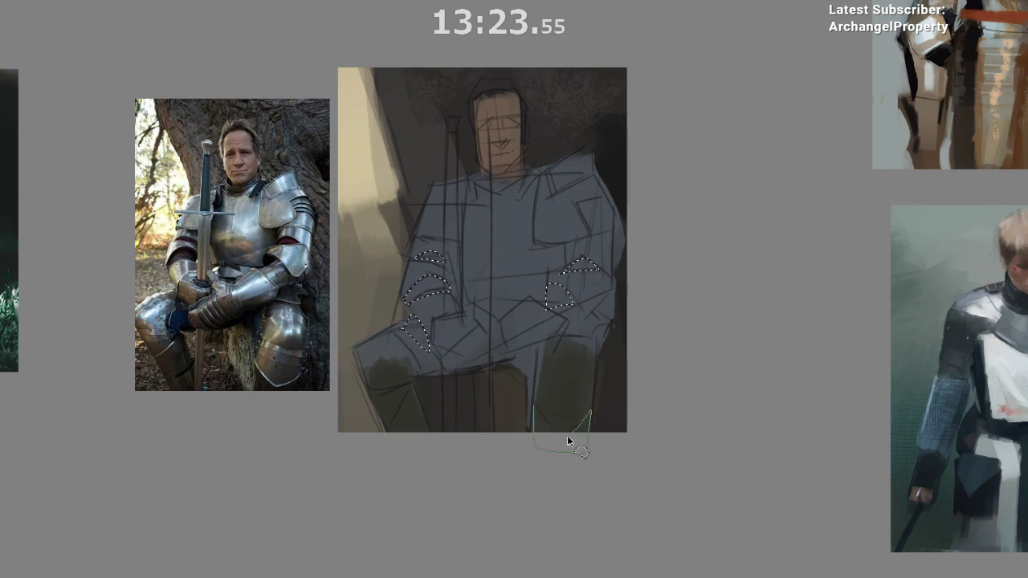
# - Add the shapes at both shins, between the thighs, beside the breastplate and at the neck to the lasso selection
pyautogui.moveTo(568, 442); pyautogui.dragTo(538, 415)
pyautogui.moveTo(383, 390); pyautogui.dragTo(393, 393)
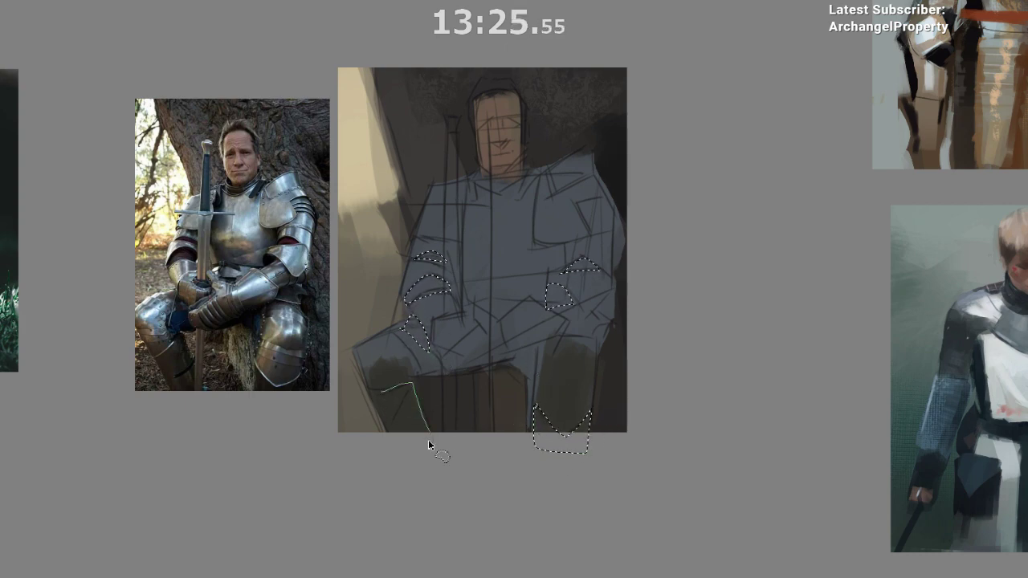
pyautogui.moveTo(468, 367); pyautogui.dragTo(514, 348)
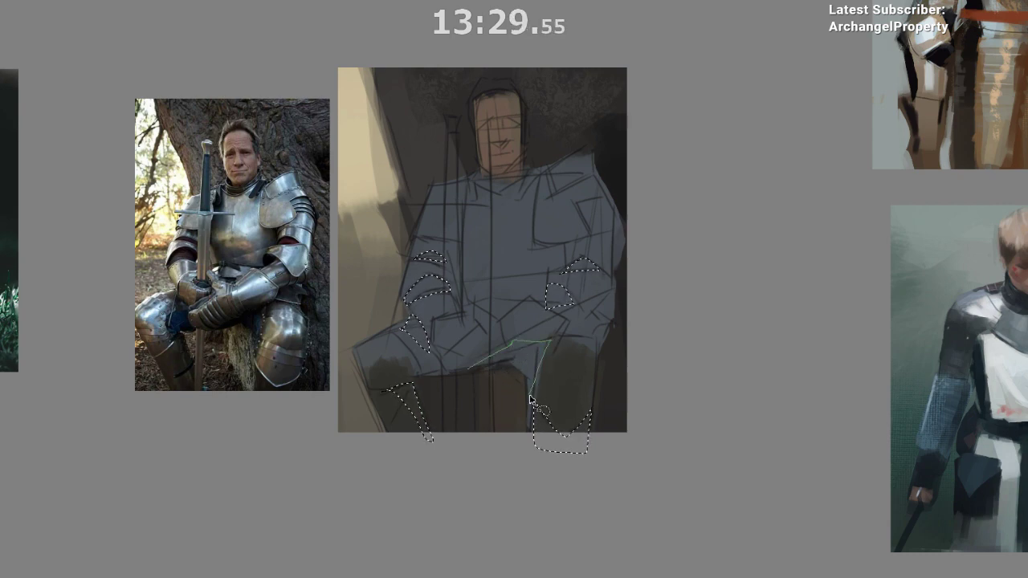
pyautogui.moveTo(530, 399); pyautogui.dragTo(485, 375)
pyautogui.moveTo(582, 264); pyautogui.dragTo(562, 273)
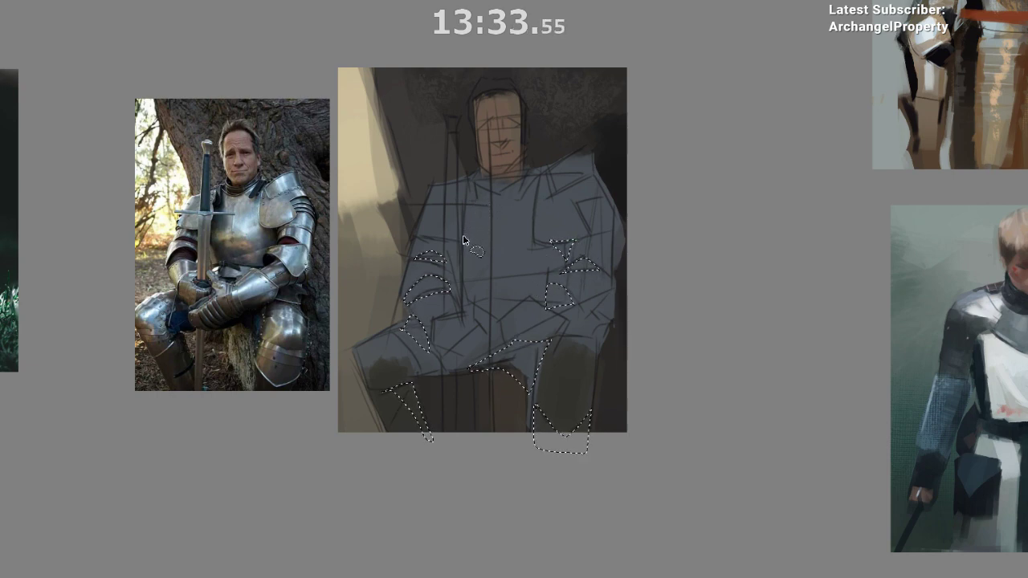
pyautogui.moveTo(463, 240); pyautogui.dragTo(503, 147)
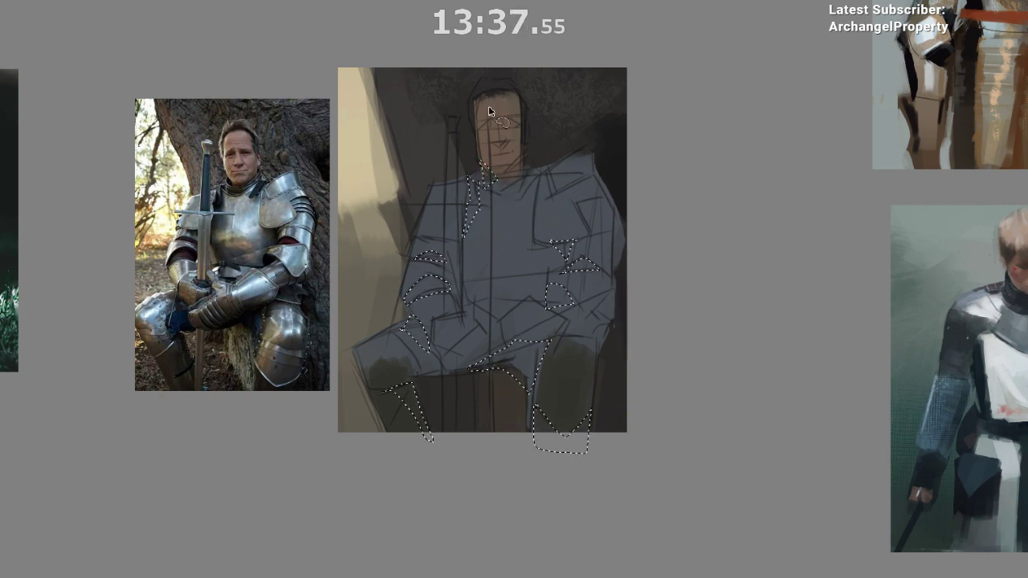
# - Paint the selected gaps between the armor plates near-black, adjust the tone and clear the selection
pyautogui.press('b')
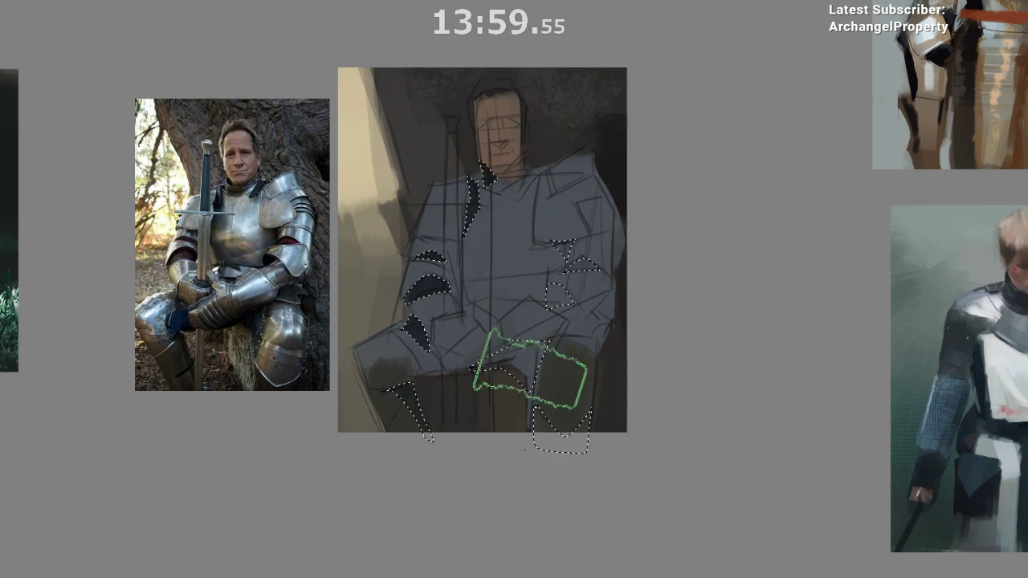
pyautogui.moveTo(530, 370); pyautogui.dragTo(500, 548)
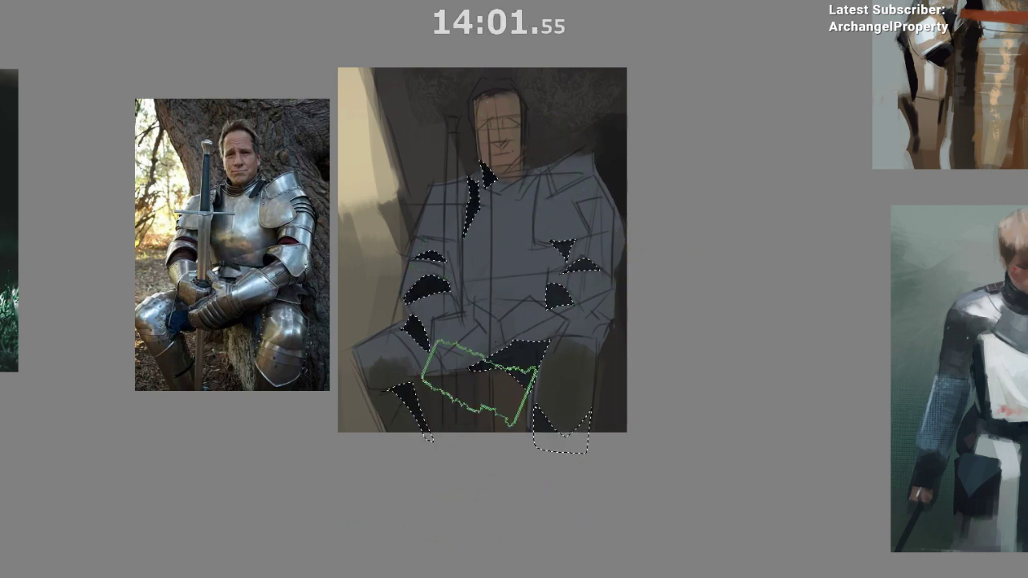
pyautogui.hotkey('ctrl', 'u')
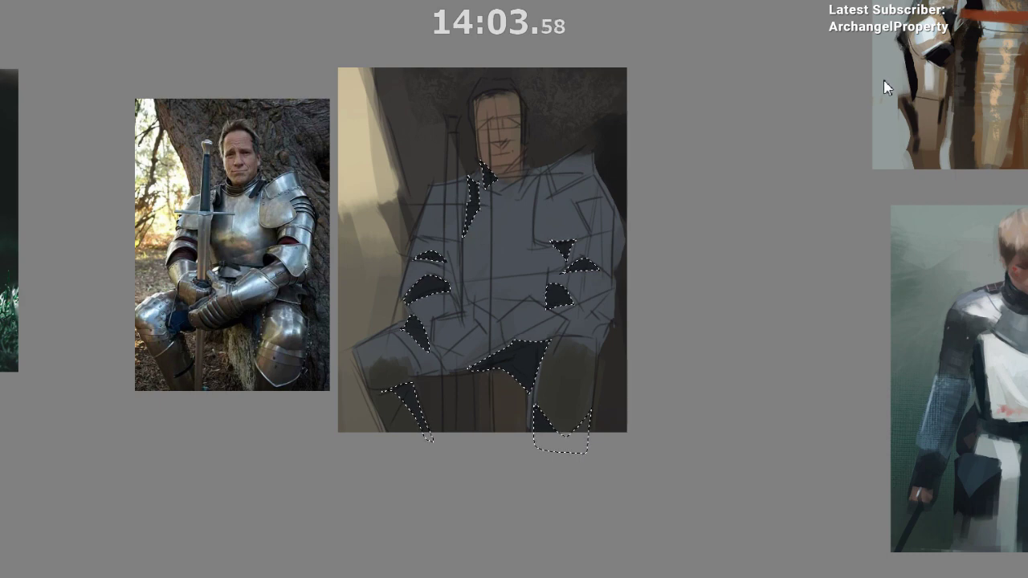
pyautogui.moveTo(511, 195); pyautogui.dragTo(544, 286)
pyautogui.hotkey('ctrl', 'd')
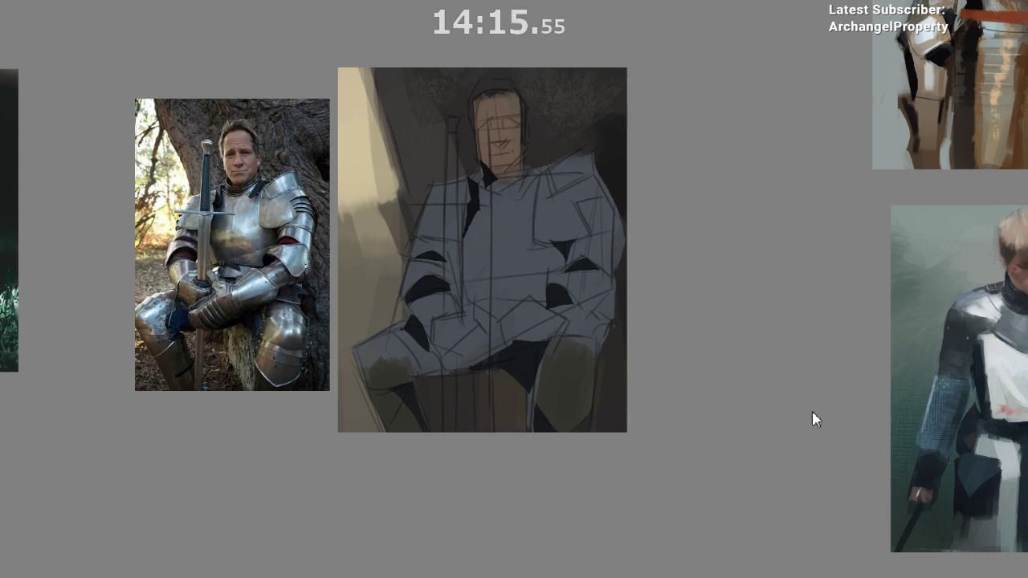
pyautogui.moveTo(503, 262)
pyautogui.mouseDown()
pyautogui.moveTo(501, 225)
pyautogui.moveTo(515, 251)
pyautogui.mouseUp()
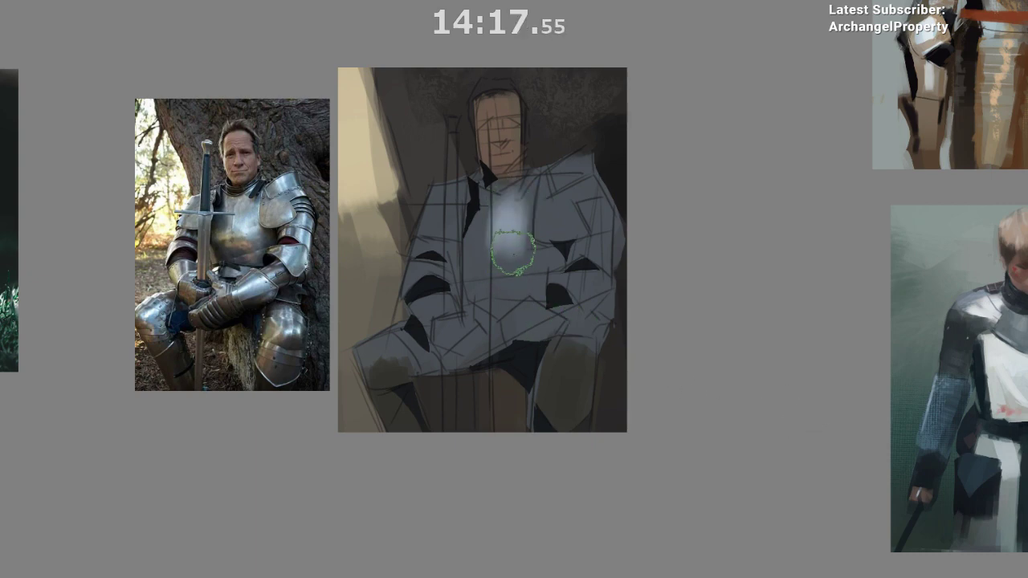
pyautogui.hotkey('ctrl', 'z')
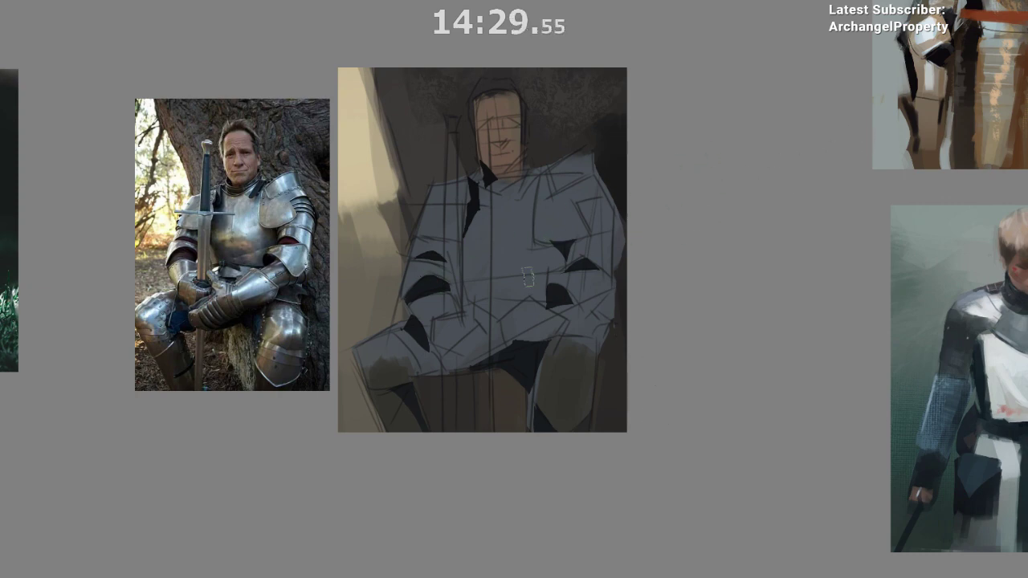
pyautogui.moveTo(509, 209); pyautogui.dragTo(508, 256)
pyautogui.hotkey('ctrl', 'z')
pyautogui.hotkey('ctrl', 'z')
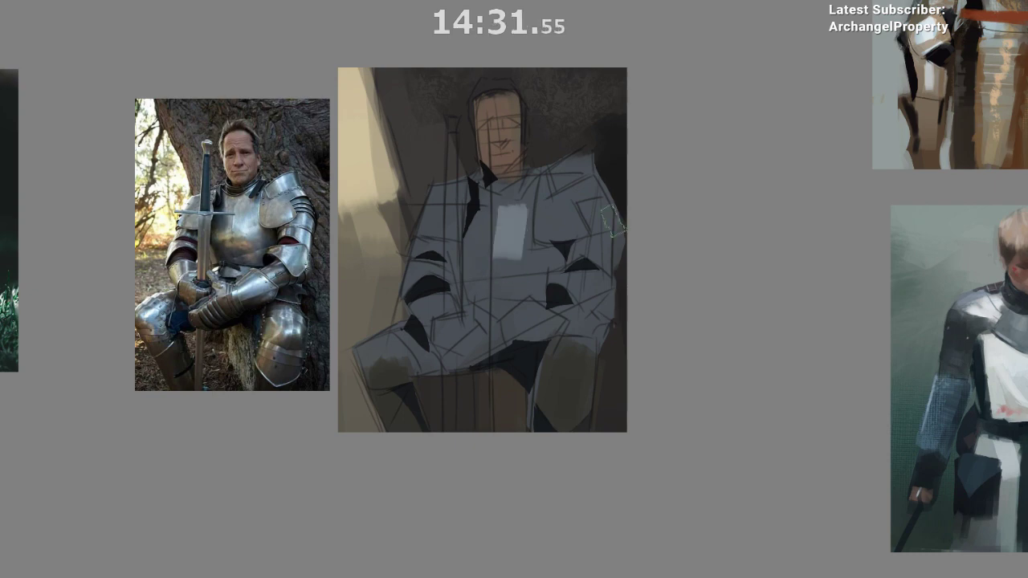
# - Paint a pale grey highlight block on the breastplate and lighter grey planes on both shoulder plates
pyautogui.moveTo(512, 210); pyautogui.dragTo(508, 255)
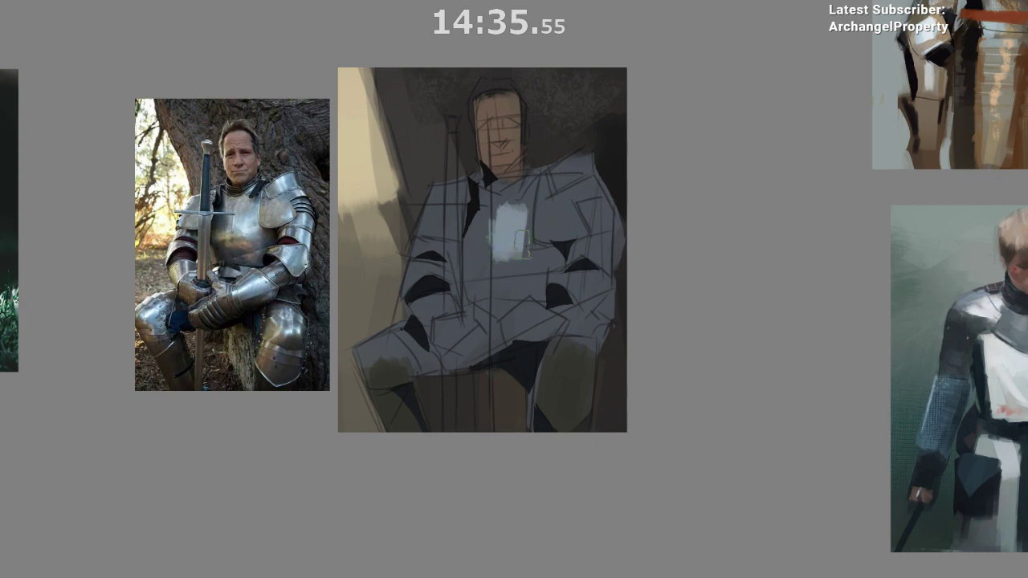
pyautogui.moveTo(568, 170); pyautogui.dragTo(565, 178)
pyautogui.moveTo(454, 190); pyautogui.dragTo(443, 209)
pyautogui.hotkey('ctrl', 'z')
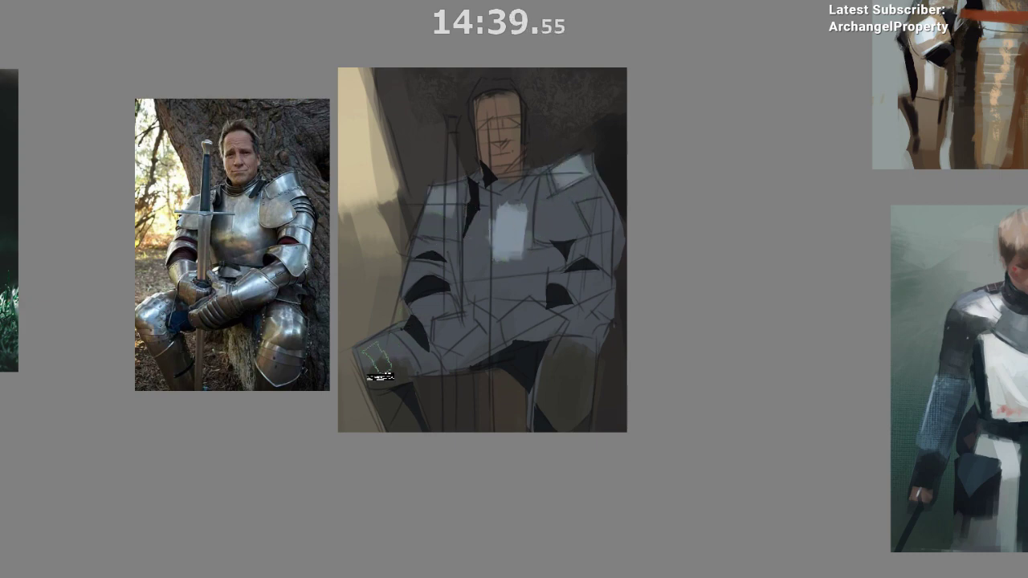
# - Paint light grey highlight planes on top of both knees and along the forearm armor crossing the lap
pyautogui.moveTo(377, 360); pyautogui.dragTo(398, 341)
pyautogui.moveTo(562, 341); pyautogui.dragTo(585, 389)
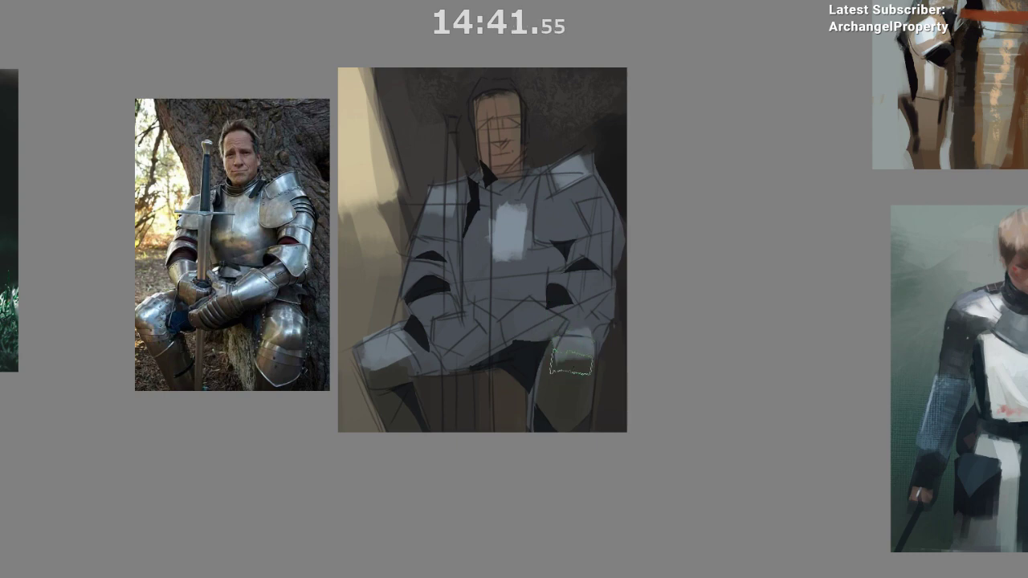
pyautogui.moveTo(556, 325); pyautogui.dragTo(491, 295)
pyautogui.moveTo(505, 323); pyautogui.dragTo(545, 310)
# - Paint light grey highlights on the elbow guard, outer upper arm and shoulder plate on the painting's darker side
pyautogui.moveTo(567, 281)
pyautogui.mouseDown()
pyautogui.moveTo(579, 302)
pyautogui.moveTo(599, 285)
pyautogui.moveTo(599, 306)
pyautogui.moveTo(602, 284)
pyautogui.moveTo(613, 284)
pyautogui.moveTo(601, 249)
pyautogui.mouseUp()
pyautogui.hotkey('ctrl', 'z')
pyautogui.moveTo(598, 206); pyautogui.dragTo(601, 259)
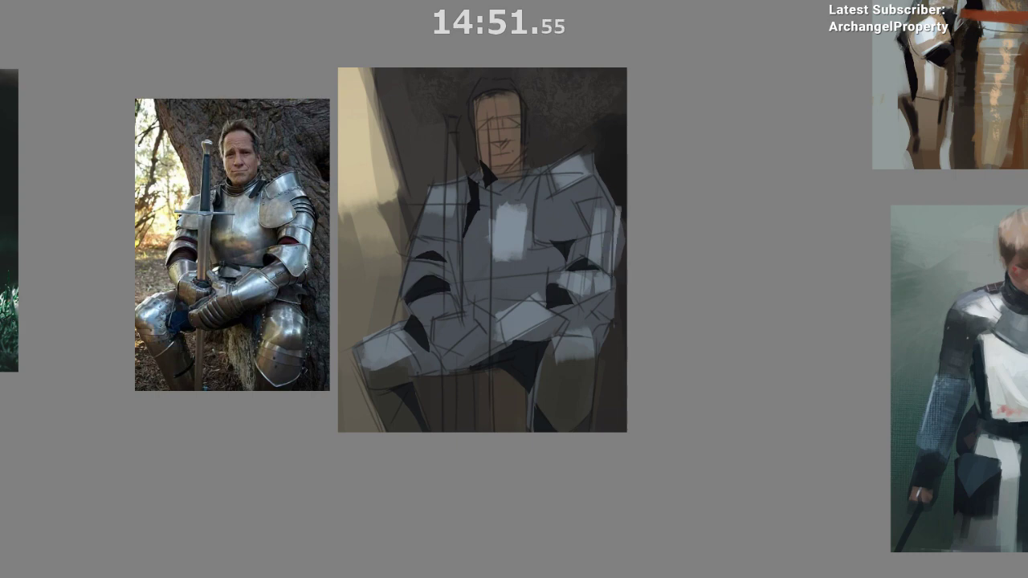
pyautogui.moveTo(595, 193); pyautogui.dragTo(589, 178)
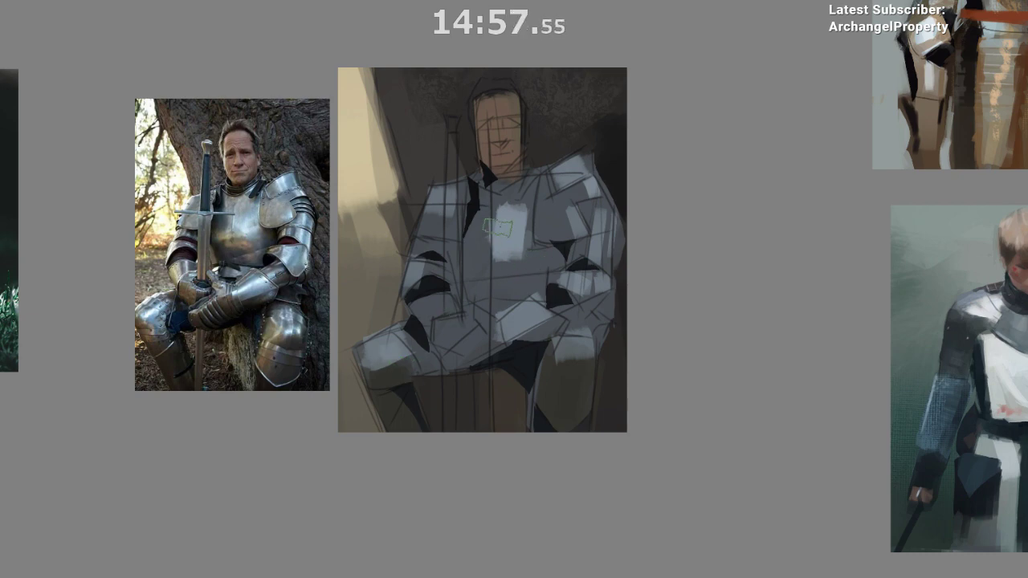
# - Darken the neck collar, paint grey over the rounded shoulder plate, and cover most of the dark gap beside the breastplate with grey
pyautogui.click(541, 222)
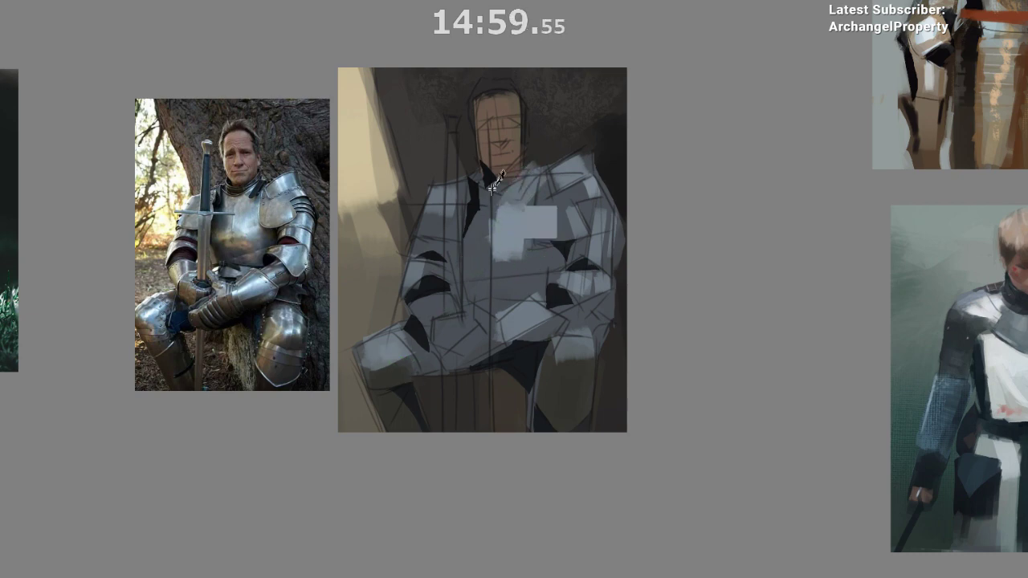
pyautogui.hotkey('ctrl', 'z')
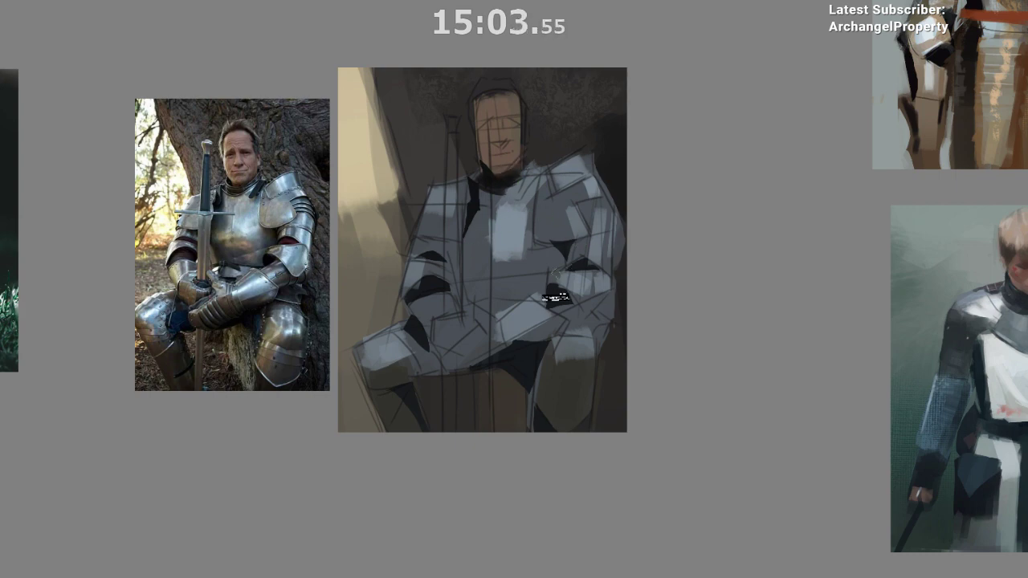
pyautogui.moveTo(583, 281); pyautogui.dragTo(593, 311)
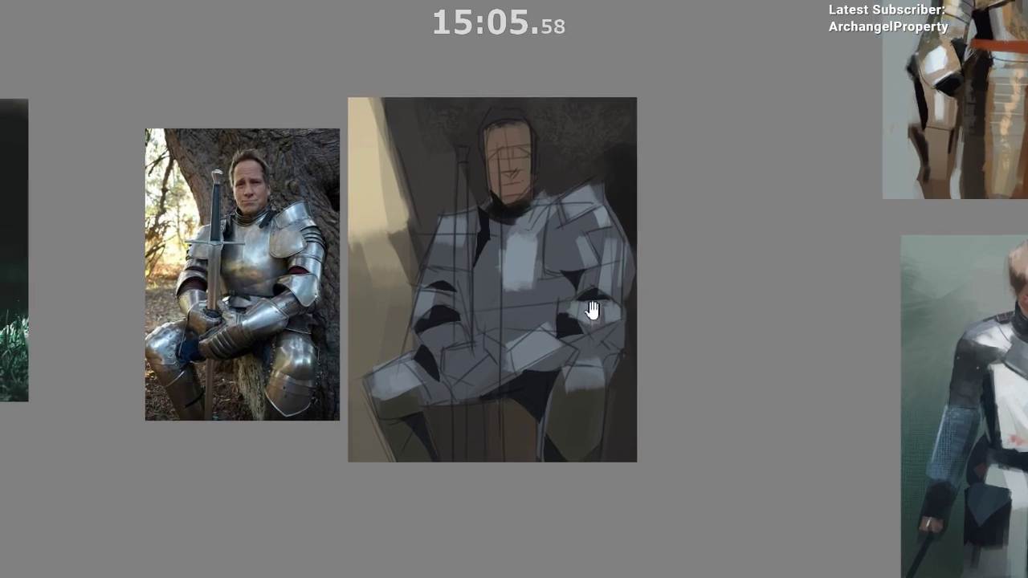
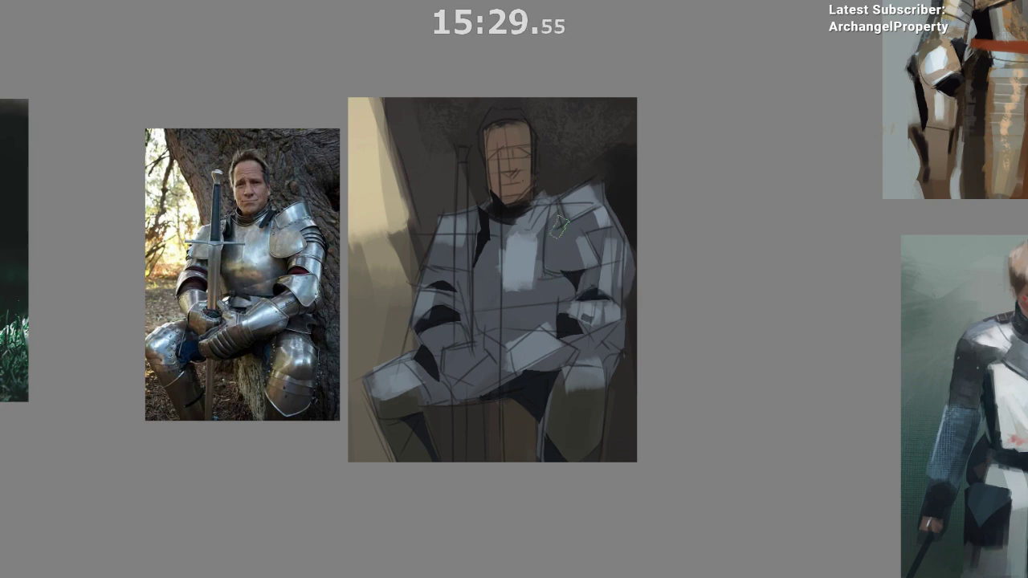
pyautogui.moveTo(559, 226); pyautogui.dragTo(569, 257)
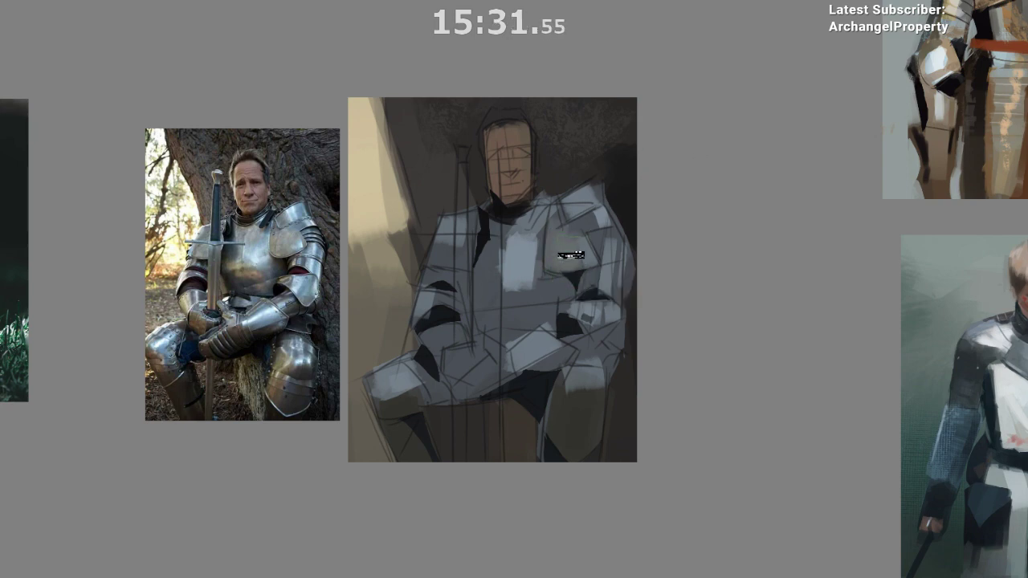
pyautogui.moveTo(469, 244); pyautogui.dragTo(446, 273)
pyautogui.moveTo(479, 214); pyautogui.dragTo(476, 246)
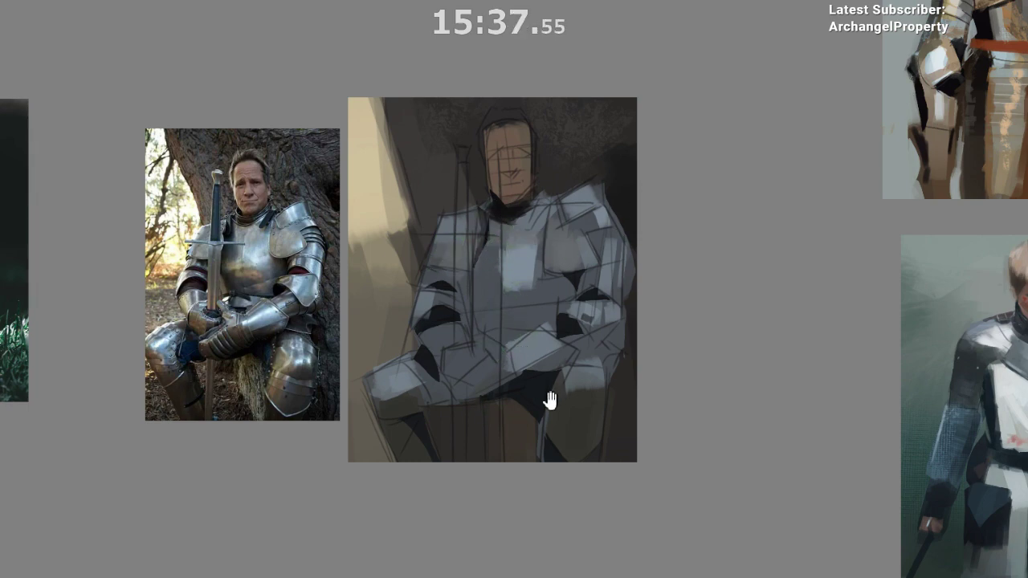
# - Paint dark olive-brown planes over the lap, the nearer shin and the underside of the knee on the lit side
pyautogui.moveTo(549, 401); pyautogui.dragTo(543, 364)
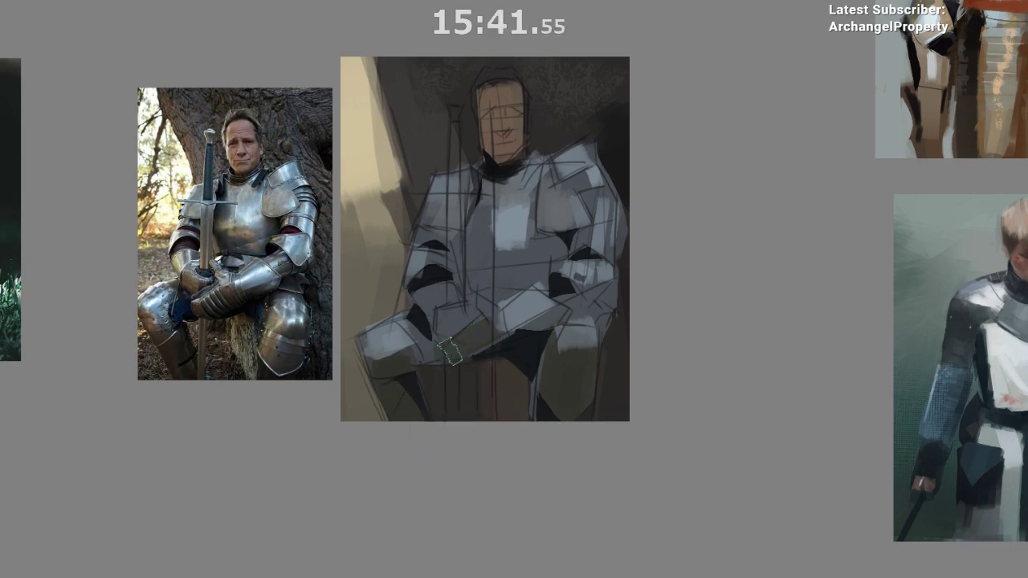
pyautogui.moveTo(450, 354); pyautogui.dragTo(492, 331)
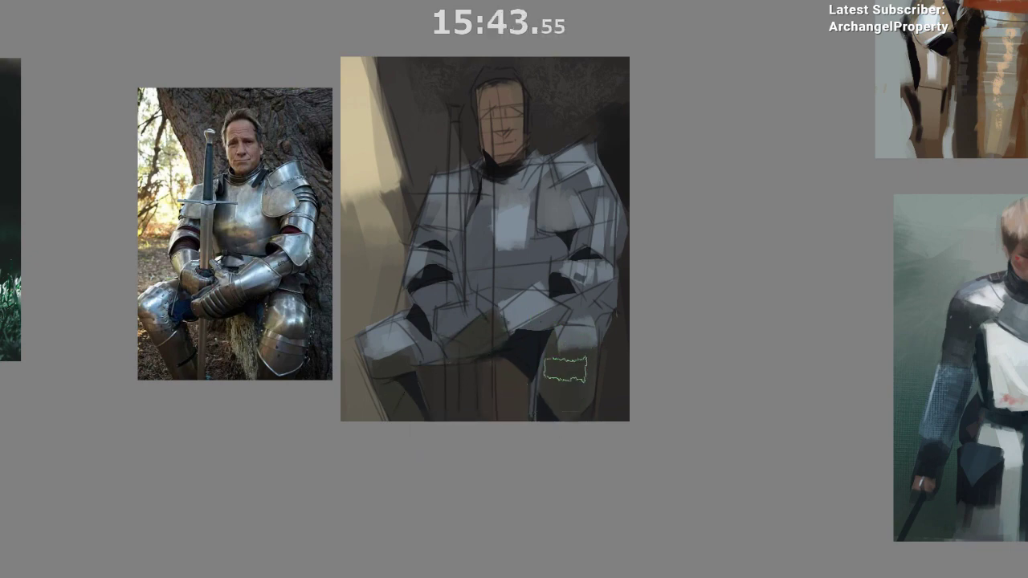
pyautogui.moveTo(562, 414)
pyautogui.mouseDown()
pyautogui.moveTo(556, 382)
pyautogui.moveTo(536, 376)
pyautogui.mouseUp()
pyautogui.moveTo(425, 326); pyautogui.dragTo(430, 355)
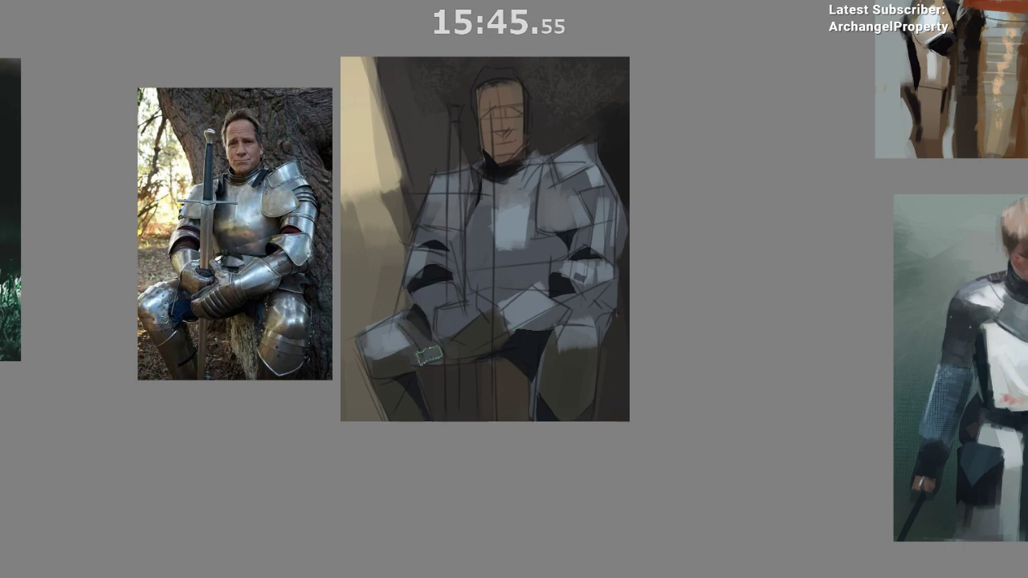
pyautogui.moveTo(419, 320); pyautogui.dragTo(427, 358)
# - Paint darker grey across the lower breastplate and up its side next to the sword
pyautogui.moveTo(483, 406)
pyautogui.mouseDown()
pyautogui.moveTo(523, 484)
pyautogui.moveTo(529, 525)
pyautogui.mouseUp()
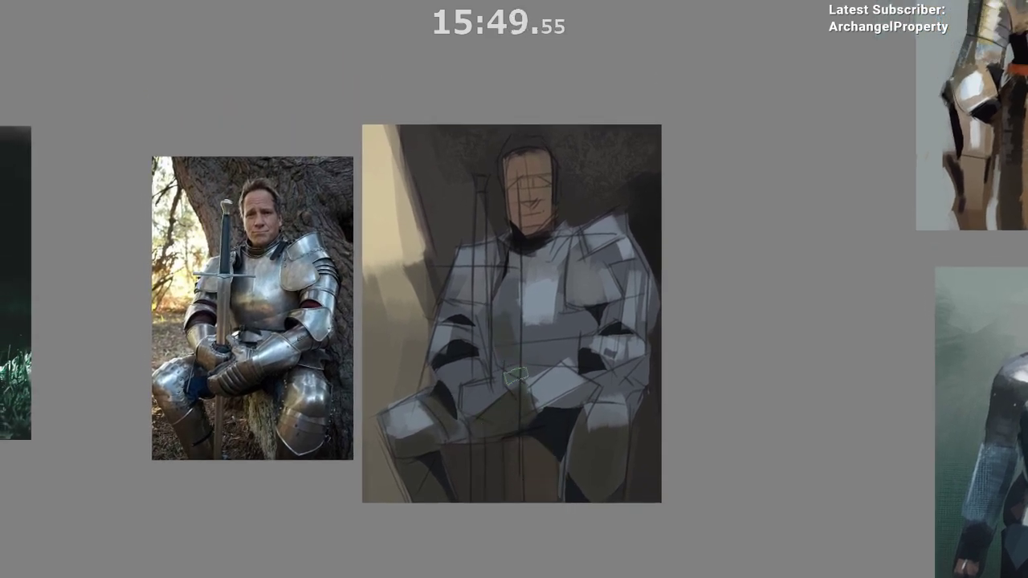
pyautogui.moveTo(508, 323)
pyautogui.mouseDown()
pyautogui.moveTo(516, 374)
pyautogui.moveTo(514, 322)
pyautogui.mouseUp()
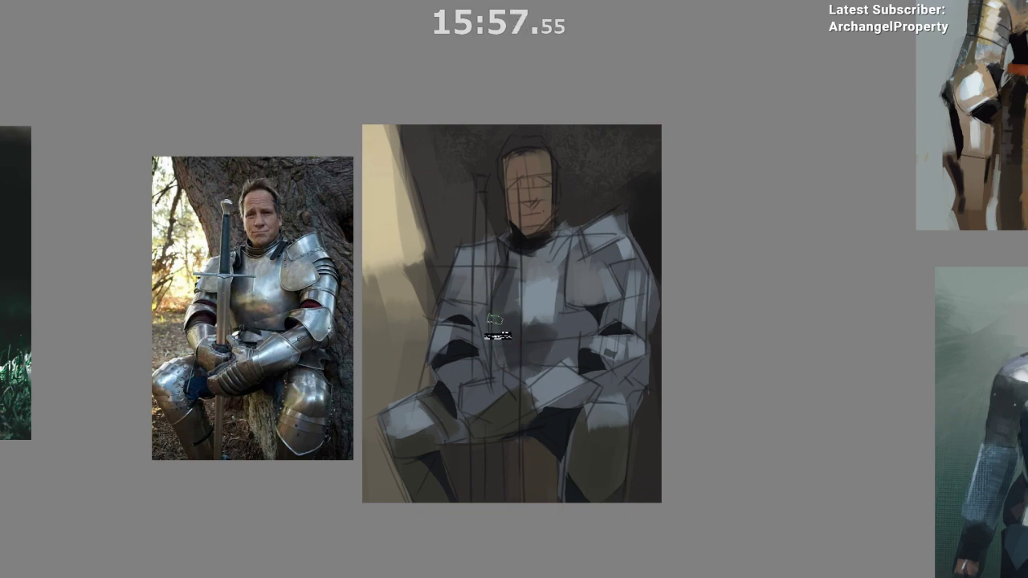
pyautogui.moveTo(496, 319); pyautogui.dragTo(512, 322)
pyautogui.moveTo(506, 253); pyautogui.dragTo(501, 310)
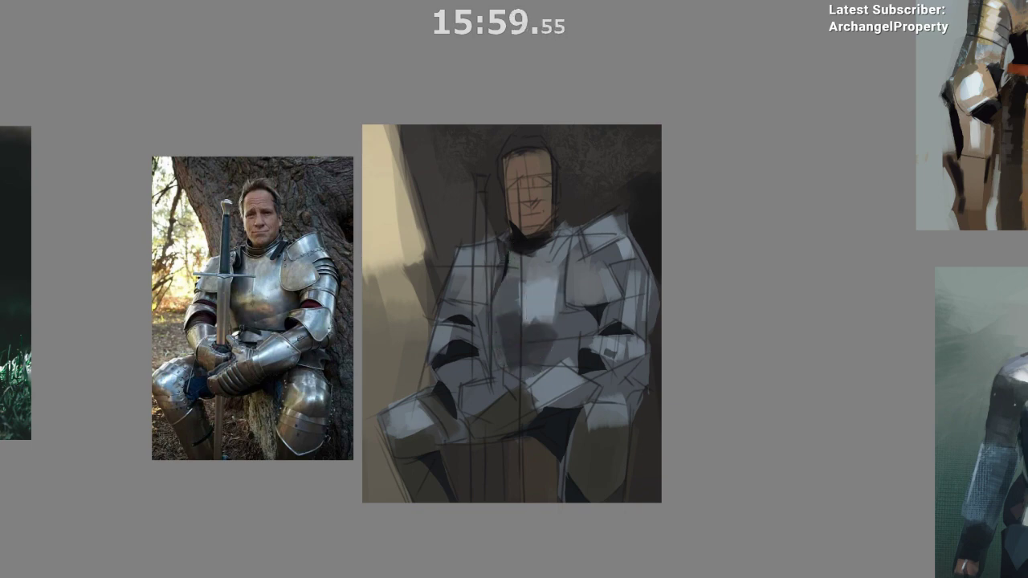
pyautogui.moveTo(511, 245); pyautogui.dragTo(503, 318)
pyautogui.hotkey('ctrl', 'z')
pyautogui.moveTo(567, 306); pyautogui.dragTo(557, 276)
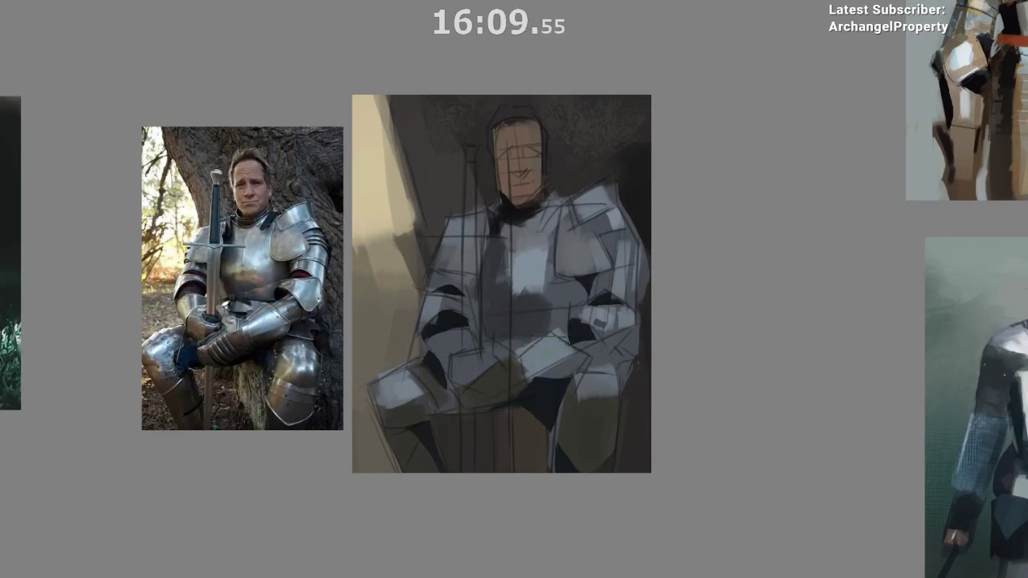
pyautogui.moveTo(549, 352); pyautogui.dragTo(545, 355)
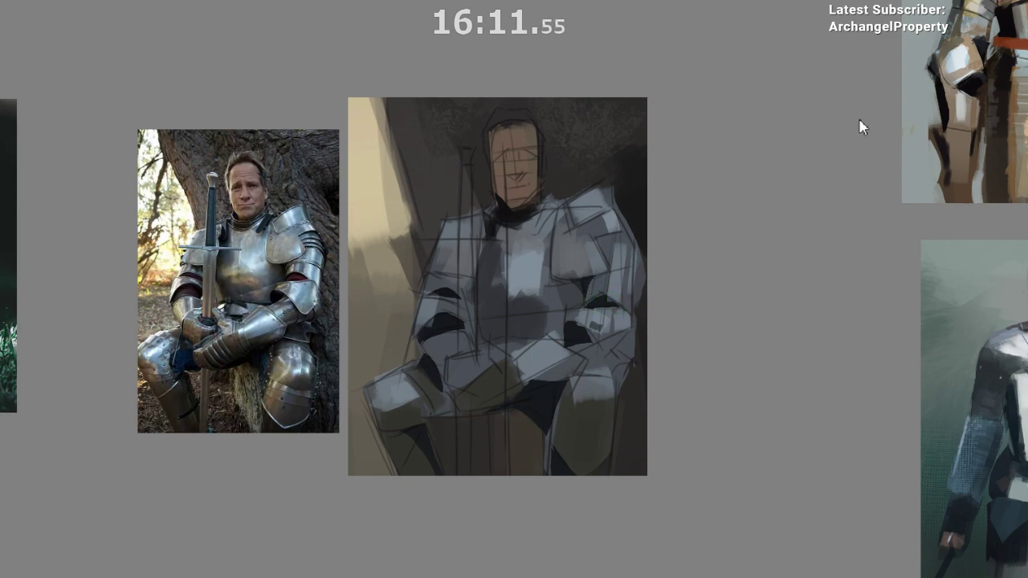
# - Repaint the armpit gap under the rounded shoulder plate in dark blue-grey using tones sampled from the painting
pyautogui.moveTo(564, 286)
pyautogui.mouseDown()
pyautogui.moveTo(581, 320)
pyautogui.moveTo(556, 320)
pyautogui.moveTo(547, 337)
pyautogui.mouseUp()
pyautogui.keyDown('ctrl'); pyautogui.click(573, 298); pyautogui.keyUp('ctrl')
pyautogui.keyDown('ctrl'); pyautogui.click(573, 294); pyautogui.keyUp('ctrl')
pyautogui.keyDown('ctrl'); pyautogui.click(543, 330); pyautogui.keyUp('ctrl')
pyautogui.moveTo(540, 373); pyautogui.dragTo(530, 398)
pyautogui.keyDown('ctrl'); pyautogui.click(532, 340); pyautogui.keyUp('ctrl')
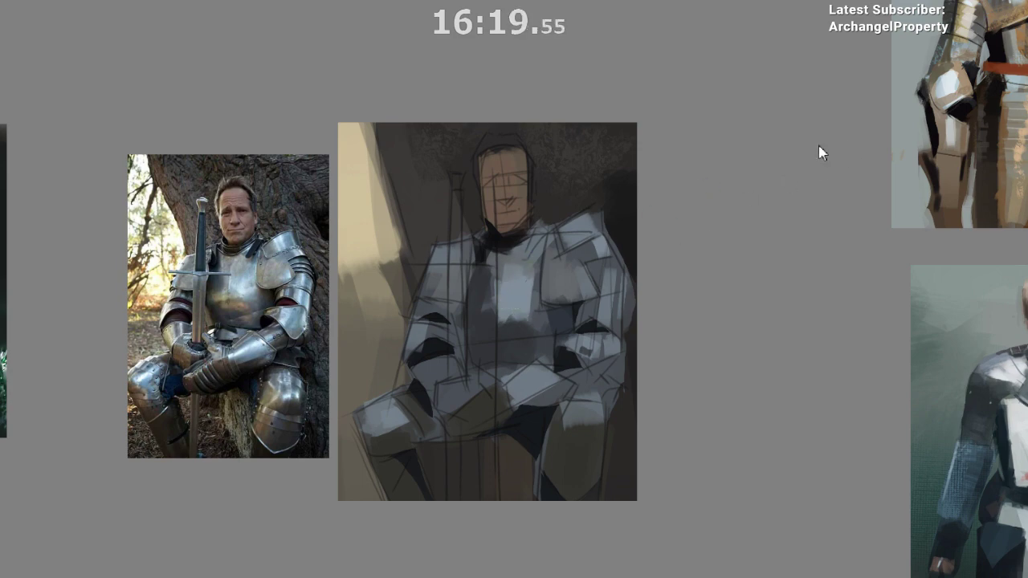
# - Paint a small near-white highlight at the centre of the breastplate and soften its edges
pyautogui.moveTo(509, 304)
pyautogui.mouseDown()
pyautogui.moveTo(525, 307)
pyautogui.moveTo(514, 304)
pyautogui.mouseUp()
pyautogui.hotkey('ctrl', 'z')
pyautogui.hotkey('ctrl', 'z')
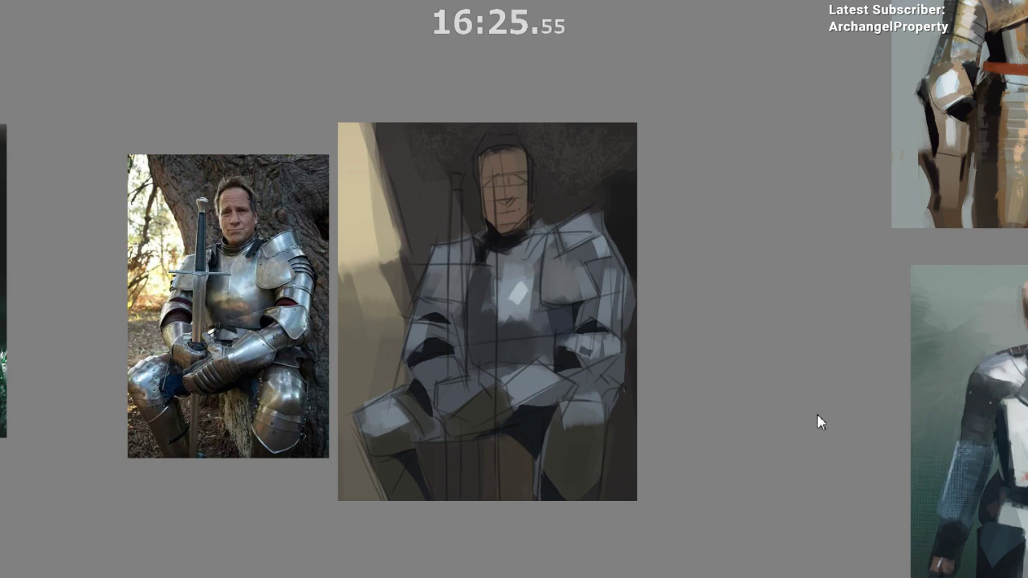
pyautogui.moveTo(519, 290); pyautogui.dragTo(515, 304)
pyautogui.moveTo(516, 292); pyautogui.dragTo(512, 303)
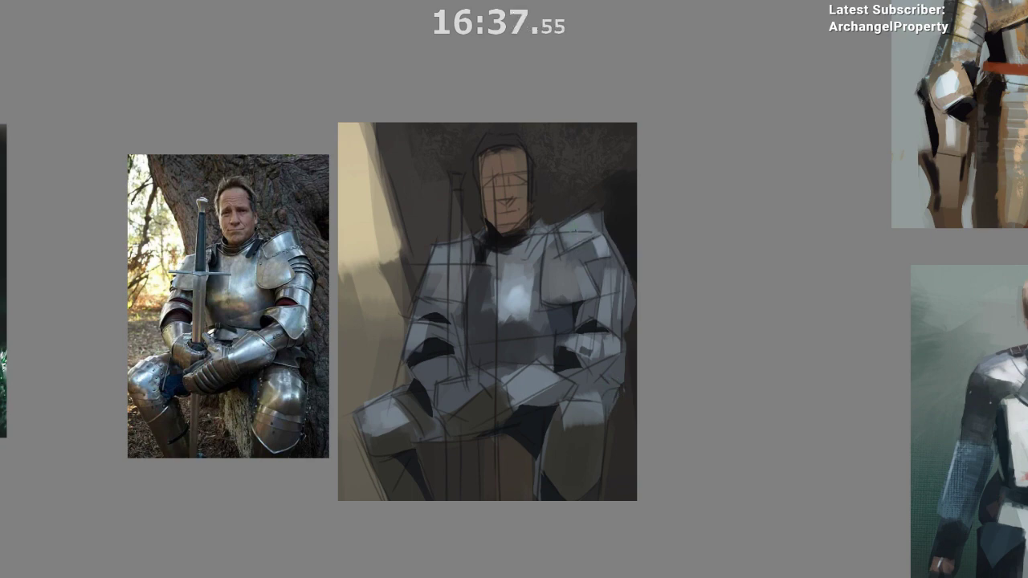
# - Paint bright bluish-white highlights on the raised shoulder plate, the outer upper arm and the elbow guard on the tree side
pyautogui.moveTo(575, 228)
pyautogui.mouseDown()
pyautogui.moveTo(586, 243)
pyautogui.moveTo(581, 229)
pyautogui.mouseUp()
pyautogui.click(854, 159)
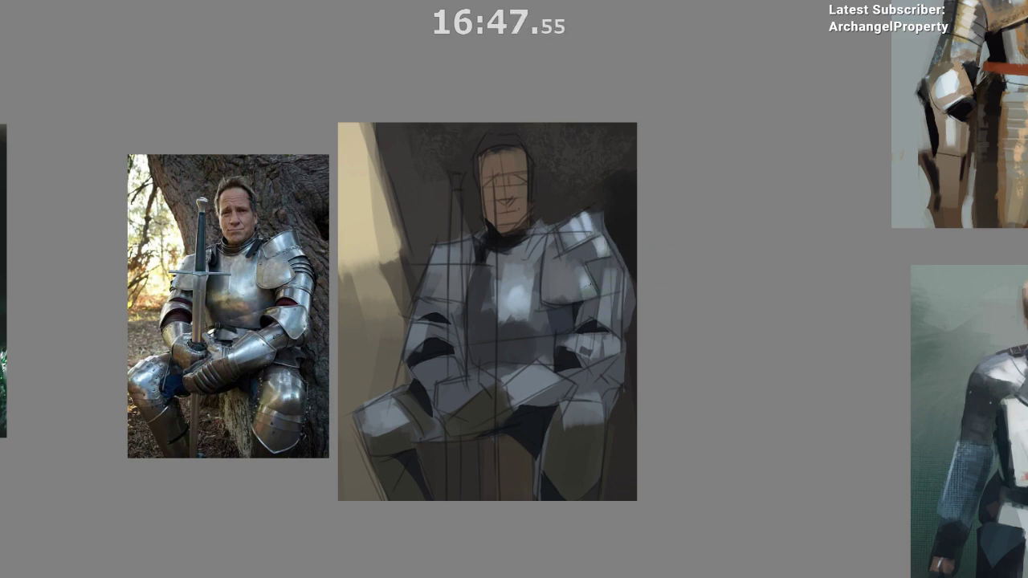
pyautogui.moveTo(514, 381); pyautogui.dragTo(500, 378)
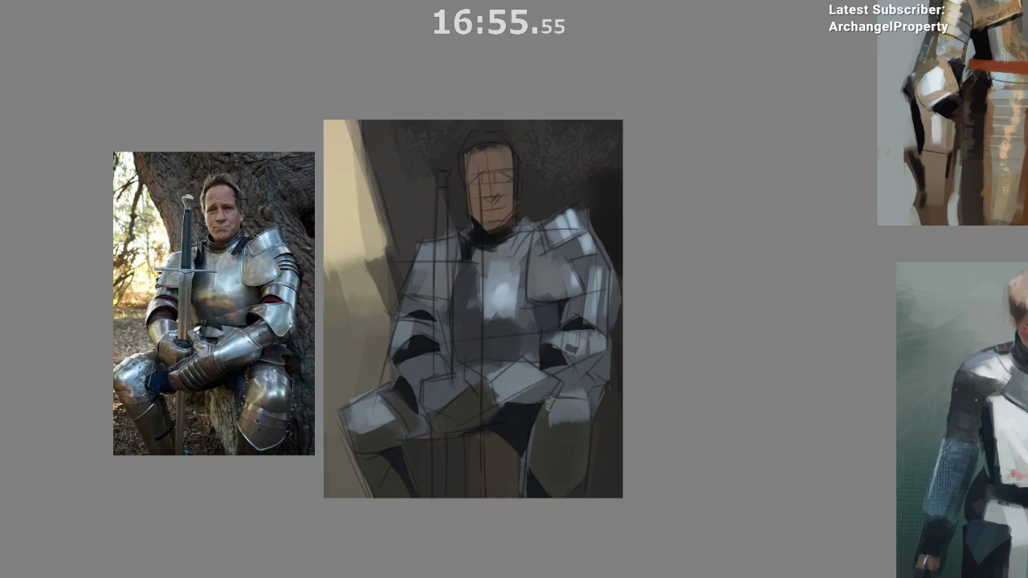
pyautogui.moveTo(518, 386)
pyautogui.mouseDown()
pyautogui.moveTo(523, 360)
pyautogui.moveTo(510, 402)
pyautogui.mouseUp()
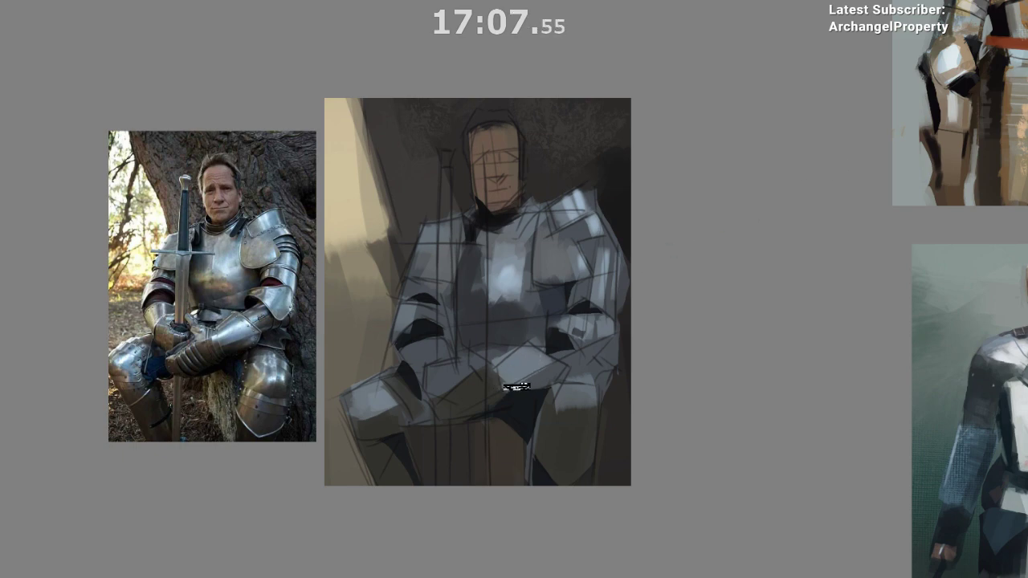
# - Paint a near-white streaked highlight along the forearm armor crossing the lap
pyautogui.moveTo(539, 354); pyautogui.dragTo(500, 376)
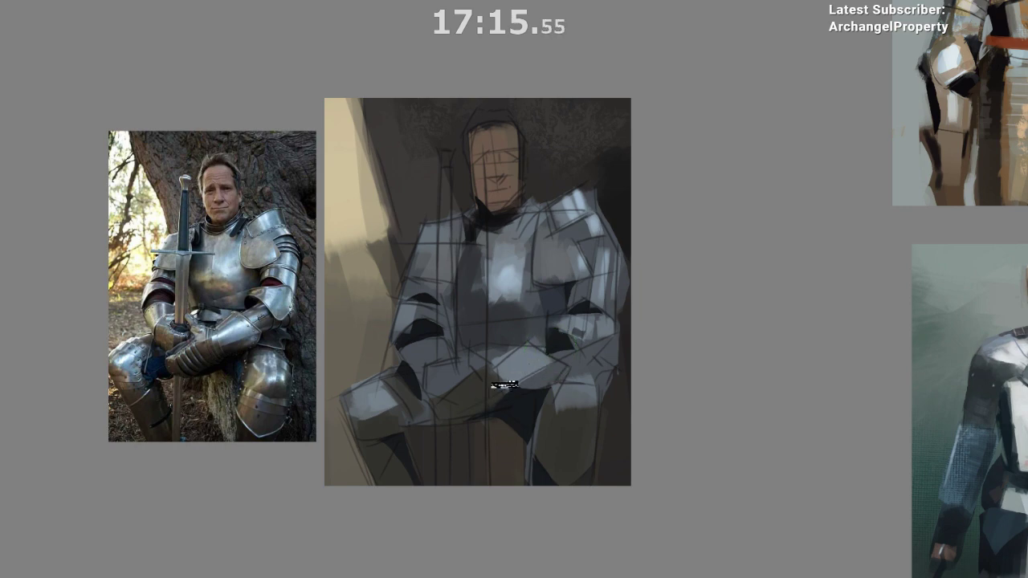
pyautogui.moveTo(506, 378); pyautogui.dragTo(536, 354)
pyautogui.moveTo(492, 382); pyautogui.dragTo(547, 350)
pyautogui.moveTo(504, 374)
pyautogui.mouseDown()
pyautogui.moveTo(580, 341)
pyautogui.moveTo(576, 330)
pyautogui.moveTo(577, 344)
pyautogui.moveTo(585, 317)
pyautogui.mouseUp()
pyautogui.hotkey('ctrl', 'z')
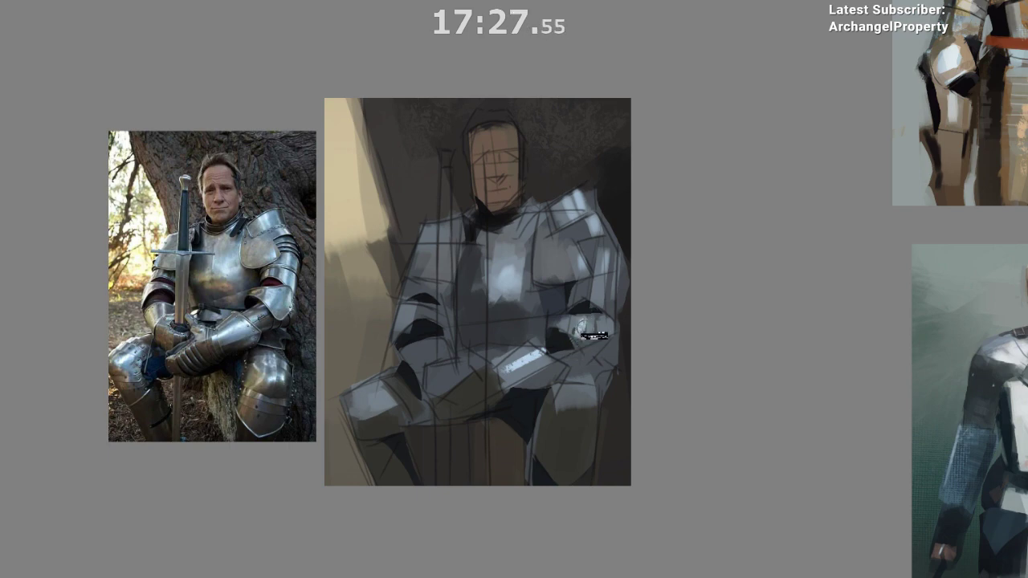
# - Refine the pale vertical highlight streaks on the outer upper arm and elbow guard, undoing the unwanted strokes
pyautogui.moveTo(606, 242); pyautogui.dragTo(613, 305)
pyautogui.hotkey('ctrl', 'z')
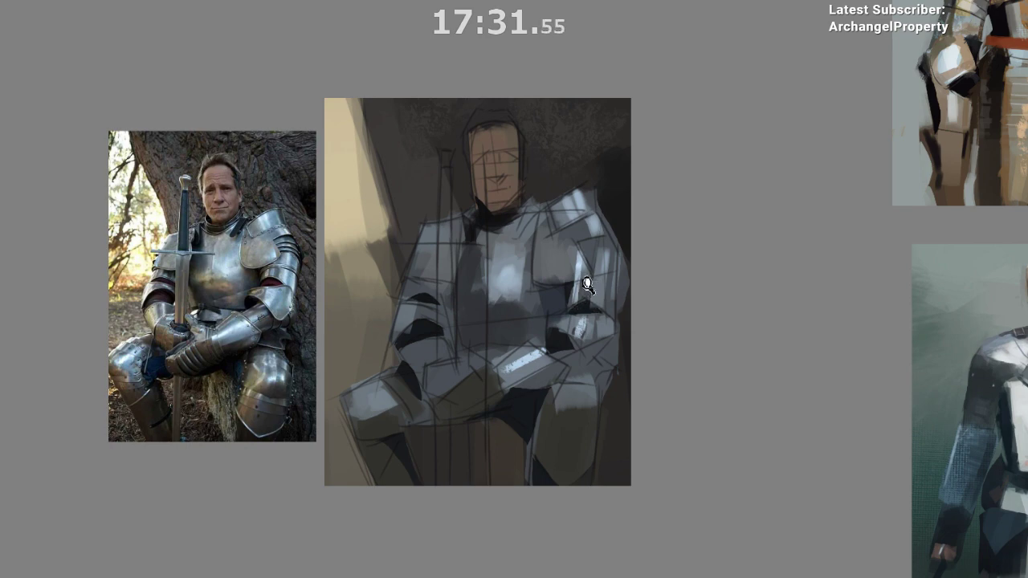
pyautogui.moveTo(588, 285); pyautogui.dragTo(595, 294)
pyautogui.moveTo(595, 294); pyautogui.dragTo(574, 308)
pyautogui.hotkey('ctrl', 'z')
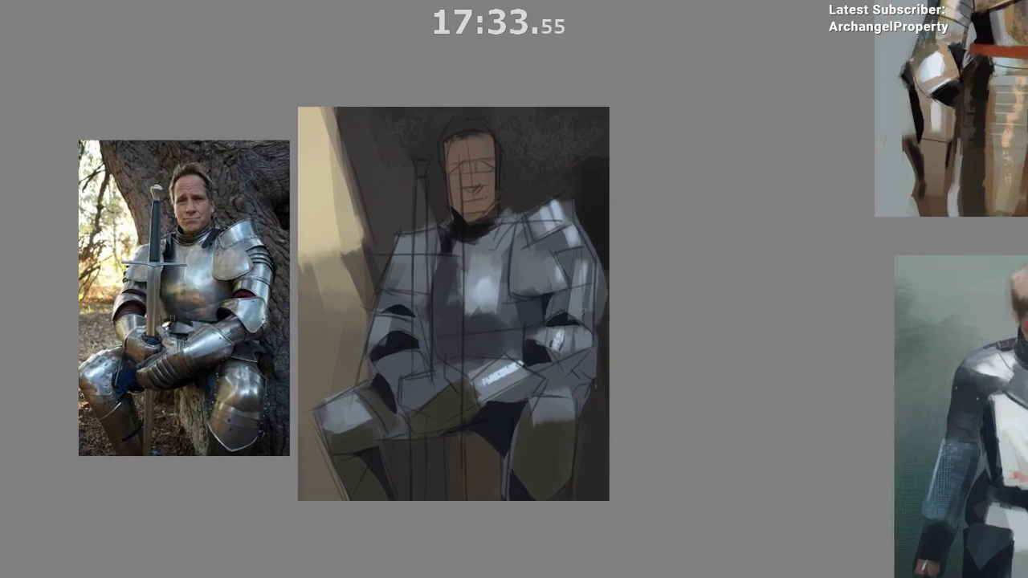
pyautogui.hotkey('ctrl', 'shift', 'z')
pyautogui.hotkey('ctrl', 'z')
pyautogui.moveTo(577, 265); pyautogui.dragTo(580, 320)
pyautogui.hotkey('ctrl', 'z')
pyautogui.moveTo(583, 281)
pyautogui.mouseDown()
pyautogui.moveTo(578, 321)
pyautogui.moveTo(584, 271)
pyautogui.moveTo(597, 326)
pyautogui.mouseUp()
pyautogui.keyDown('ctrl'); pyautogui.click(584, 290); pyautogui.keyUp('ctrl')
pyautogui.keyDown('ctrl'); pyautogui.click(604, 308); pyautogui.keyUp('ctrl')
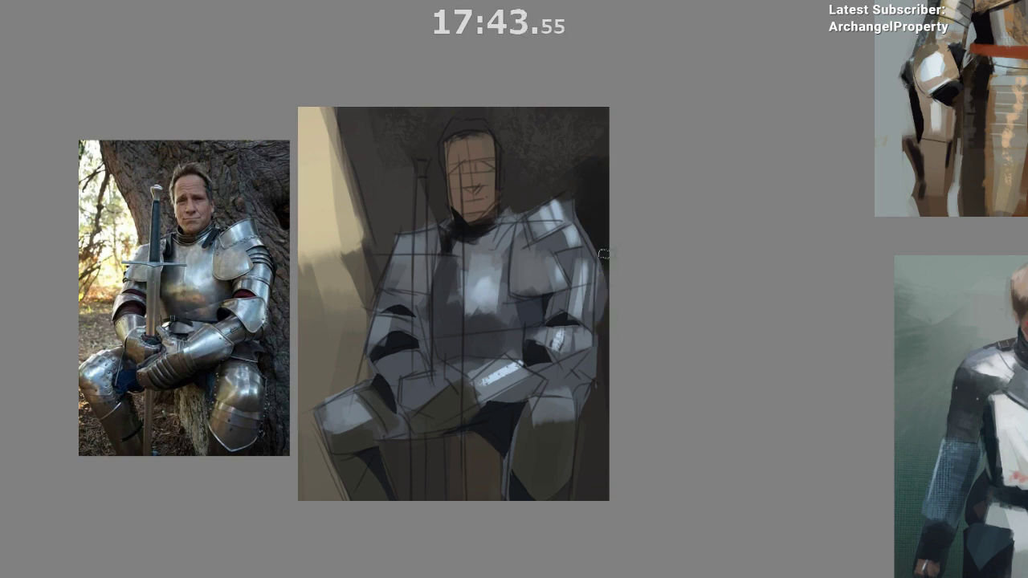
# - Paint the dark background along the outer edge of the shoulder and arm to clean up the silhouette
pyautogui.moveTo(590, 227); pyautogui.dragTo(598, 256)
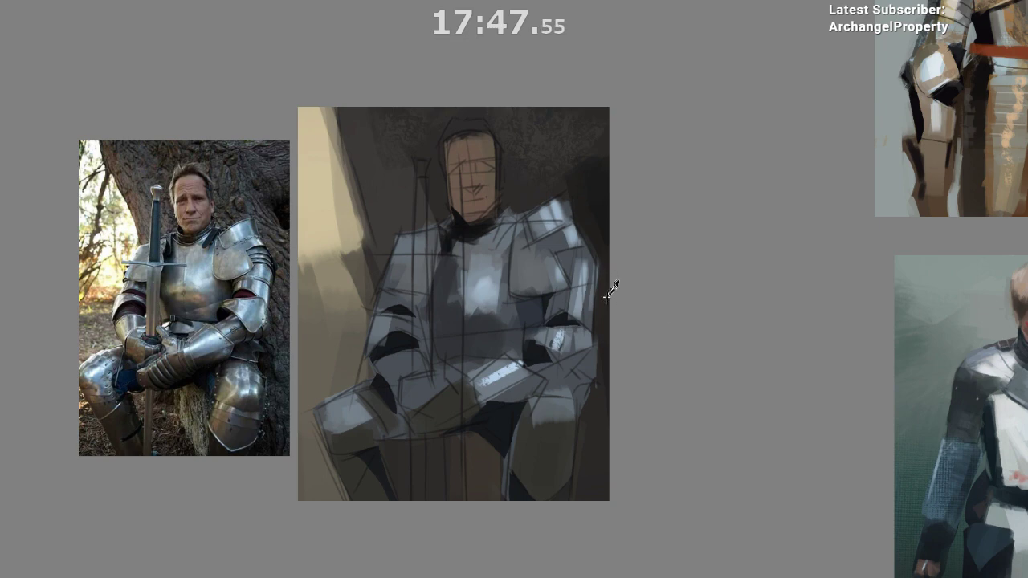
pyautogui.moveTo(573, 330); pyautogui.dragTo(592, 314)
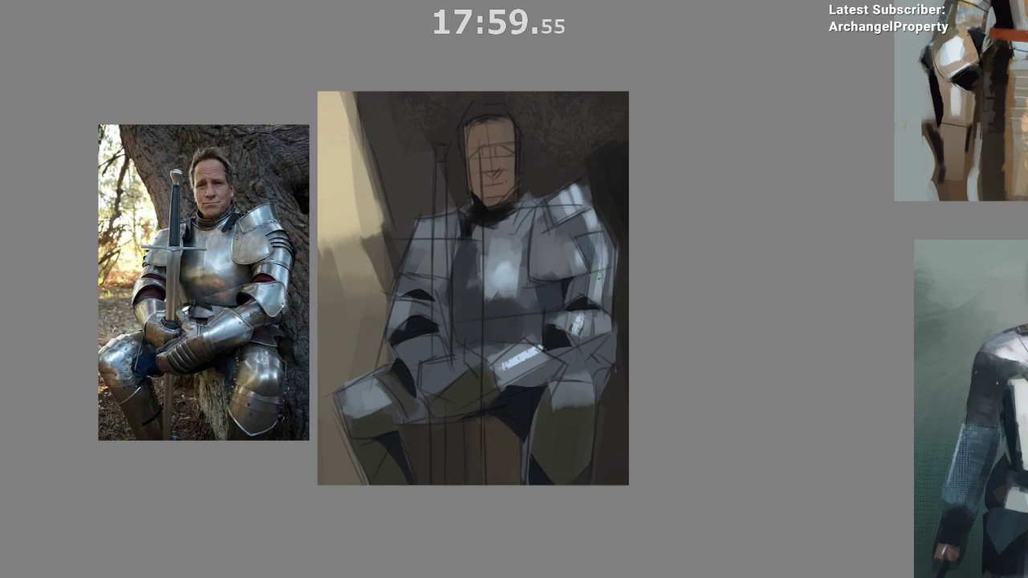
pyautogui.moveTo(585, 182); pyautogui.dragTo(598, 203)
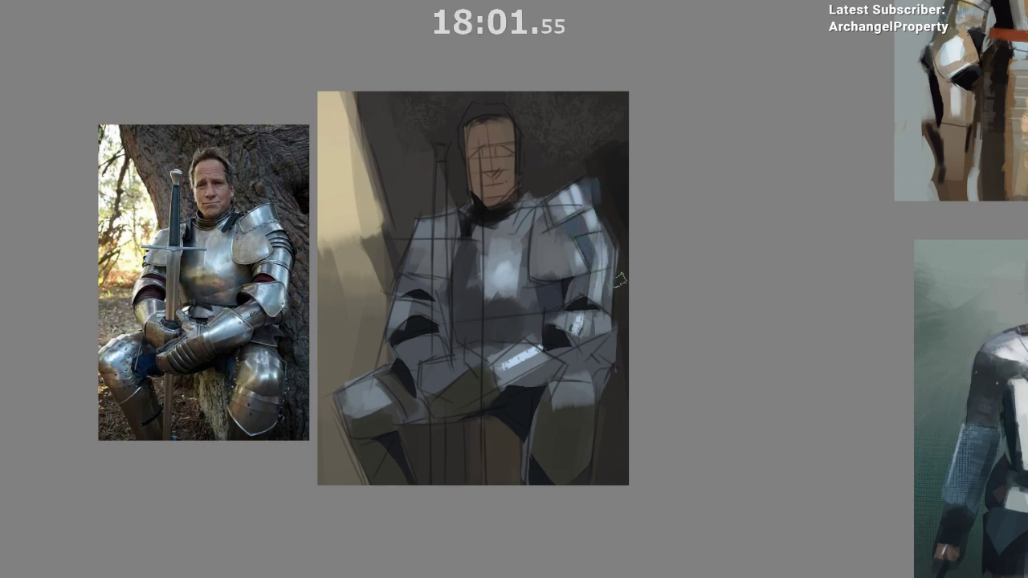
pyautogui.hotkey('ctrl', 'z')
# - Paint slate-blue shading and dark bands on the layered plates just below the raised shoulder plate
pyautogui.keyDown('ctrl'); pyautogui.click(563, 290); pyautogui.keyUp('ctrl')
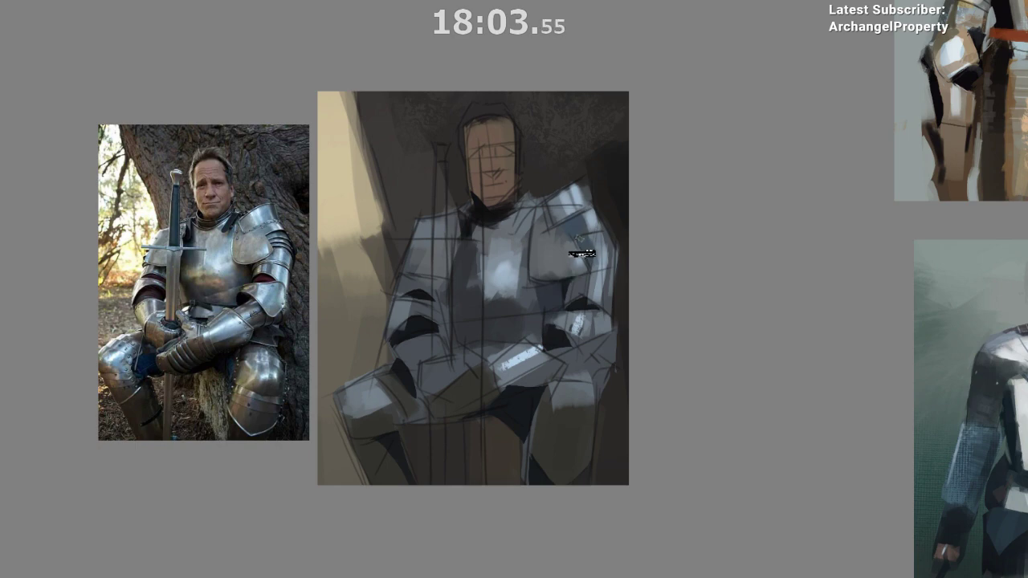
pyautogui.moveTo(572, 243); pyautogui.dragTo(607, 232)
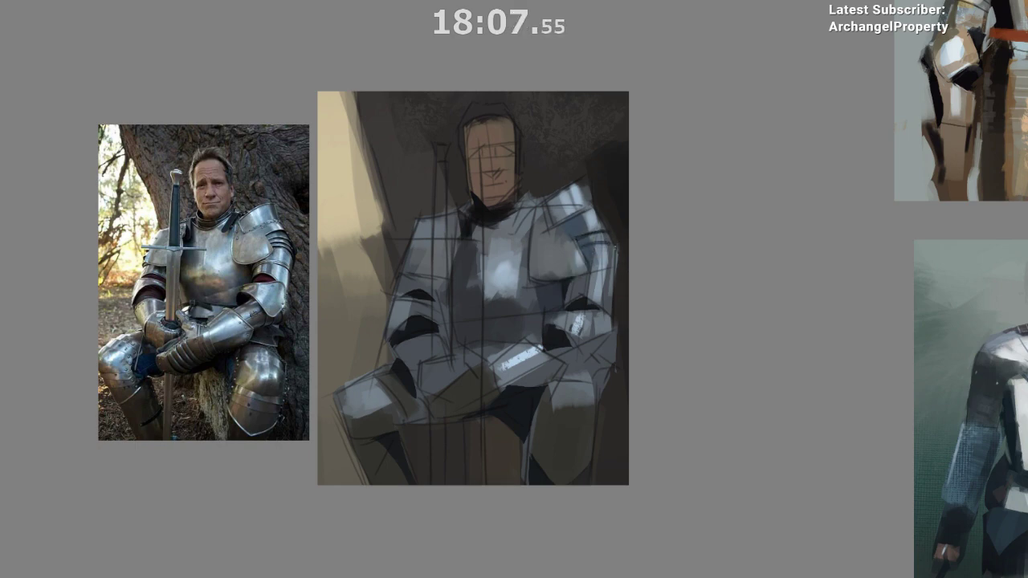
pyautogui.moveTo(603, 265); pyautogui.dragTo(615, 277)
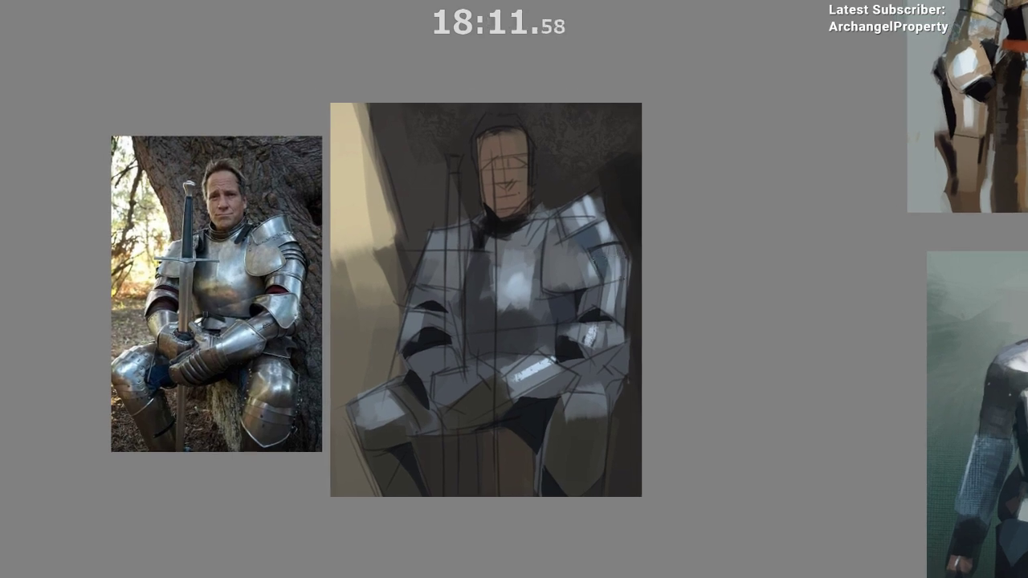
pyautogui.moveTo(593, 258)
pyautogui.mouseDown()
pyautogui.moveTo(619, 256)
pyautogui.moveTo(603, 278)
pyautogui.mouseUp()
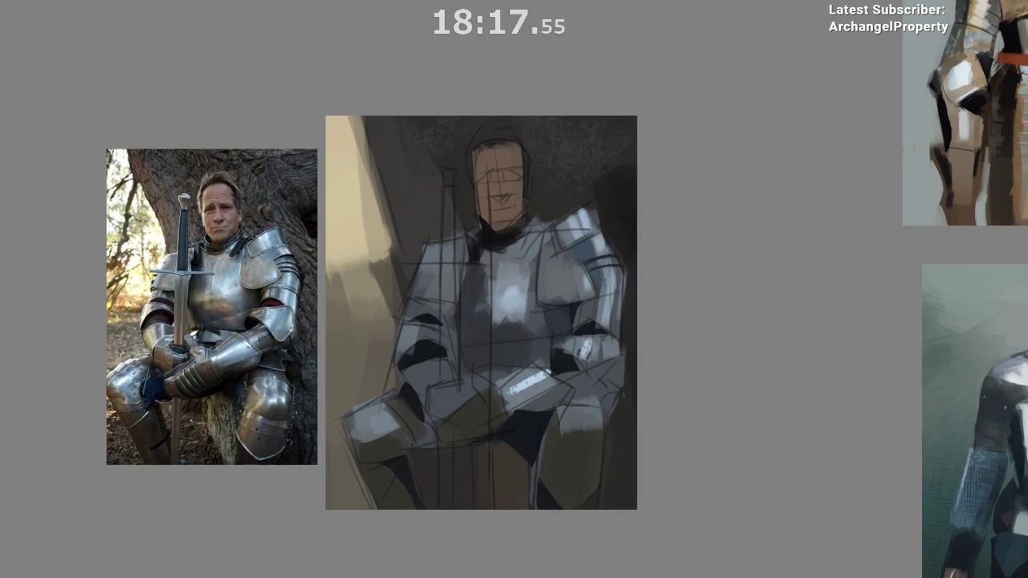
pyautogui.moveTo(602, 281); pyautogui.dragTo(573, 283)
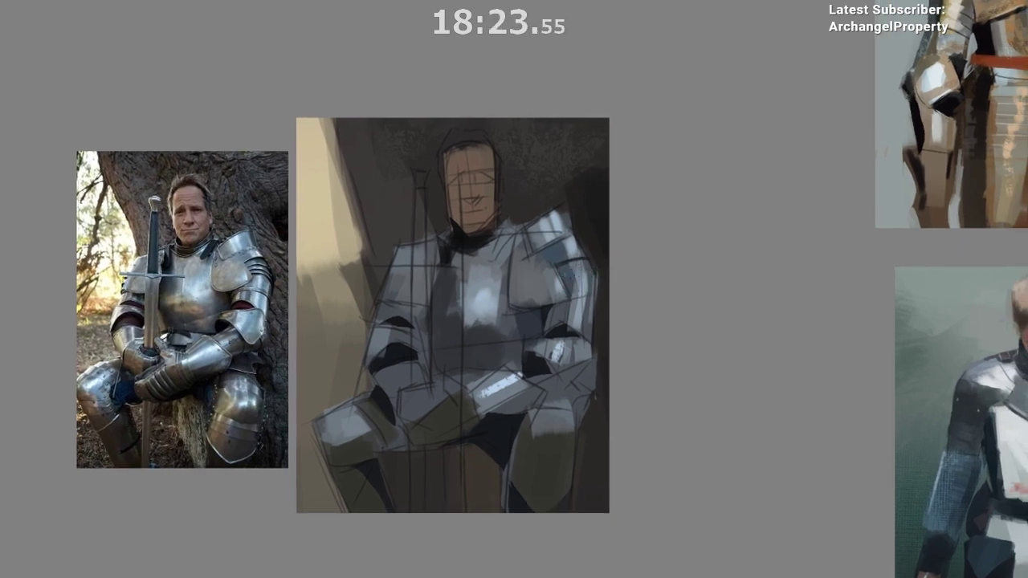
# - Rework the dark curved lines between the layered upper-arm plates and mirror the view horizontally
pyautogui.moveTo(568, 272); pyautogui.dragTo(596, 279)
pyautogui.hotkey('ctrl', 'z')
pyautogui.hotkey('ctrl', 'z')
pyautogui.hotkey('ctrl', 'z')
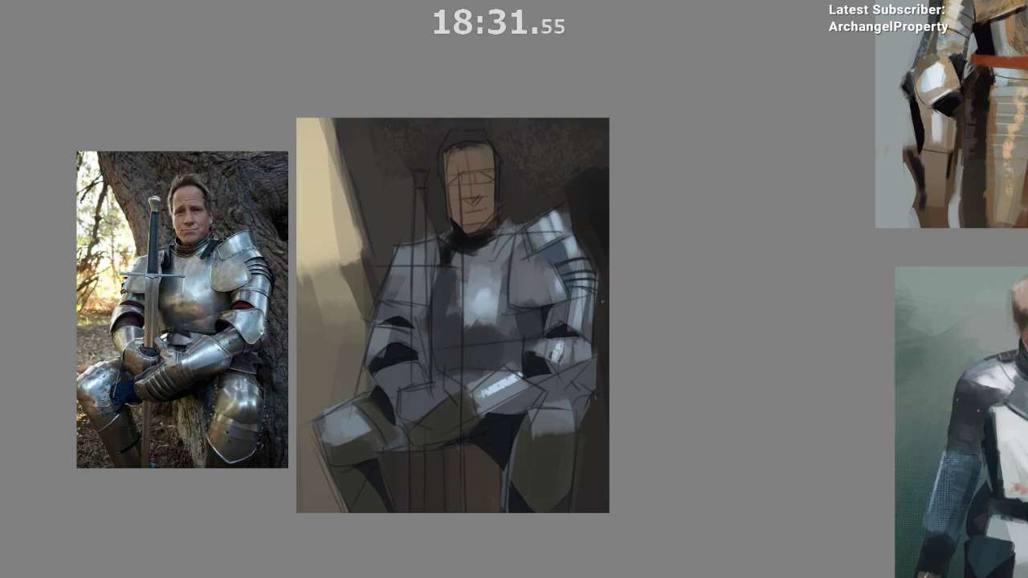
pyautogui.moveTo(570, 286); pyautogui.dragTo(595, 289)
pyautogui.press('m')
pyautogui.moveTo(461, 469); pyautogui.dragTo(204, 434)
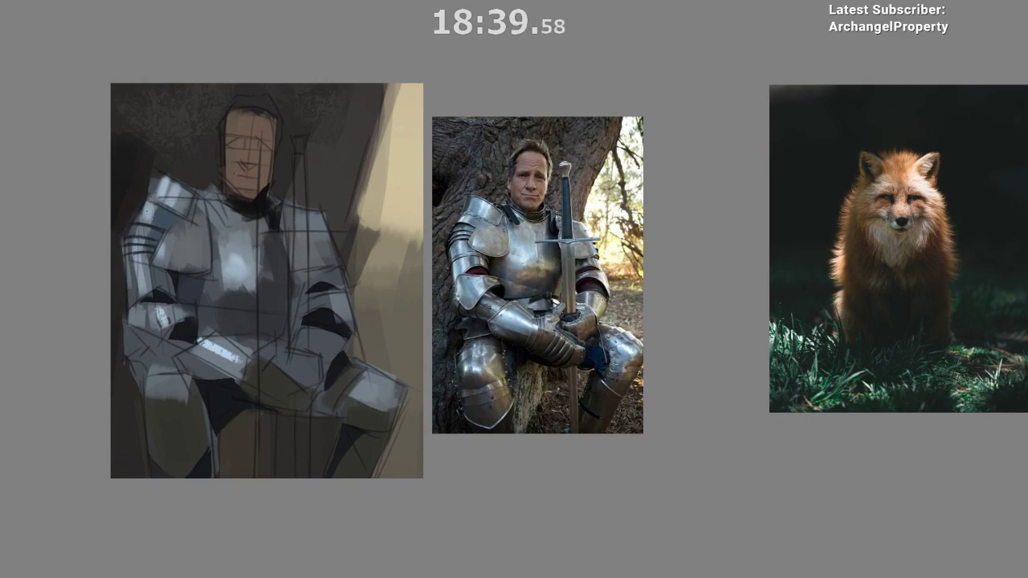
# - Mirror the view horizontally and paint a short dark strap on the breastplate just below the collar on the shoulder-plate side
pyautogui.press('m')
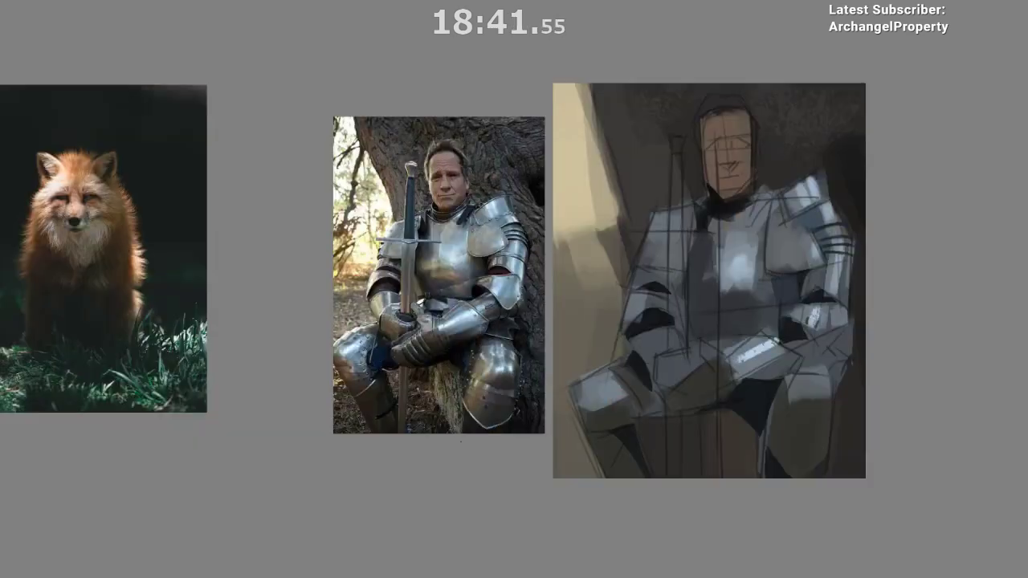
pyautogui.moveTo(408, 479); pyautogui.dragTo(182, 462)
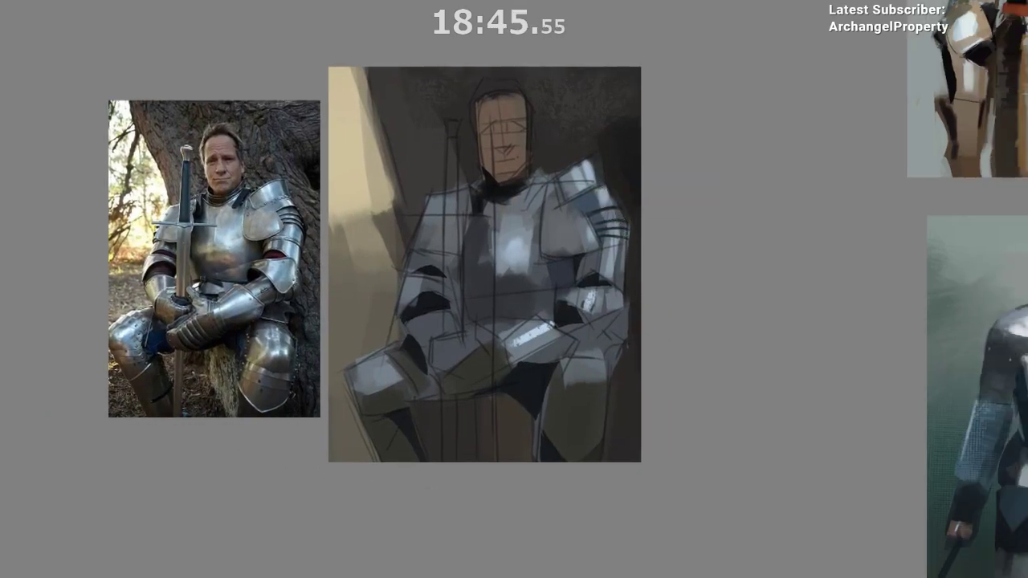
pyautogui.moveTo(611, 219); pyautogui.dragTo(607, 196)
pyautogui.moveTo(539, 227); pyautogui.dragTo(543, 221)
pyautogui.keyDown('ctrl'); pyautogui.click(589, 162); pyautogui.keyUp('ctrl')
pyautogui.moveTo(542, 176); pyautogui.dragTo(523, 211)
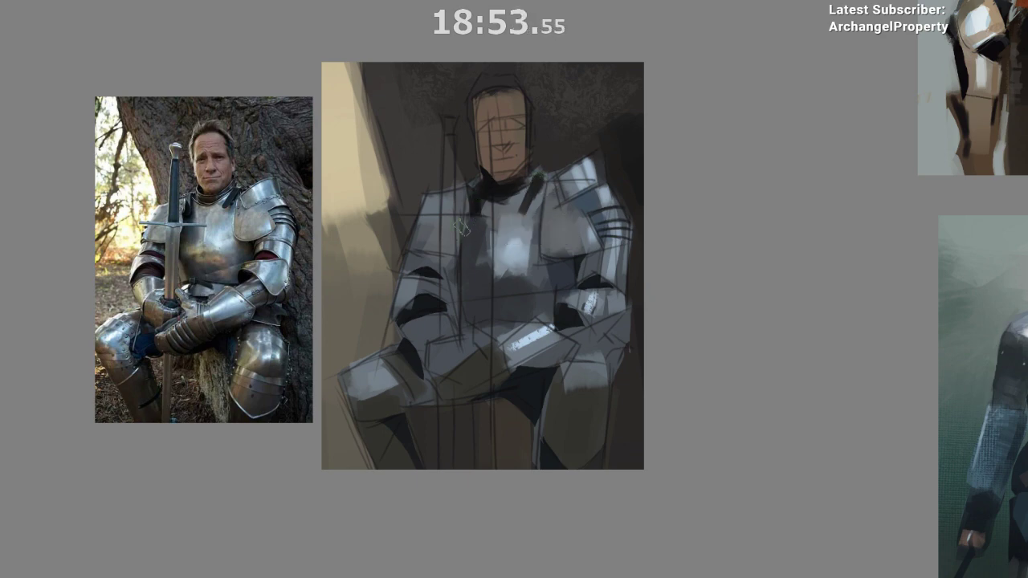
# - Rework the far arm's plates with a pale highlight on the elbow plate between the two dark gaps, undoing the unwanted strokes
pyautogui.moveTo(439, 257); pyautogui.dragTo(439, 254)
pyautogui.keyDown('ctrl'); pyautogui.click(423, 260); pyautogui.keyUp('ctrl')
pyautogui.keyDown('ctrl'); pyautogui.click(422, 302); pyautogui.keyUp('ctrl')
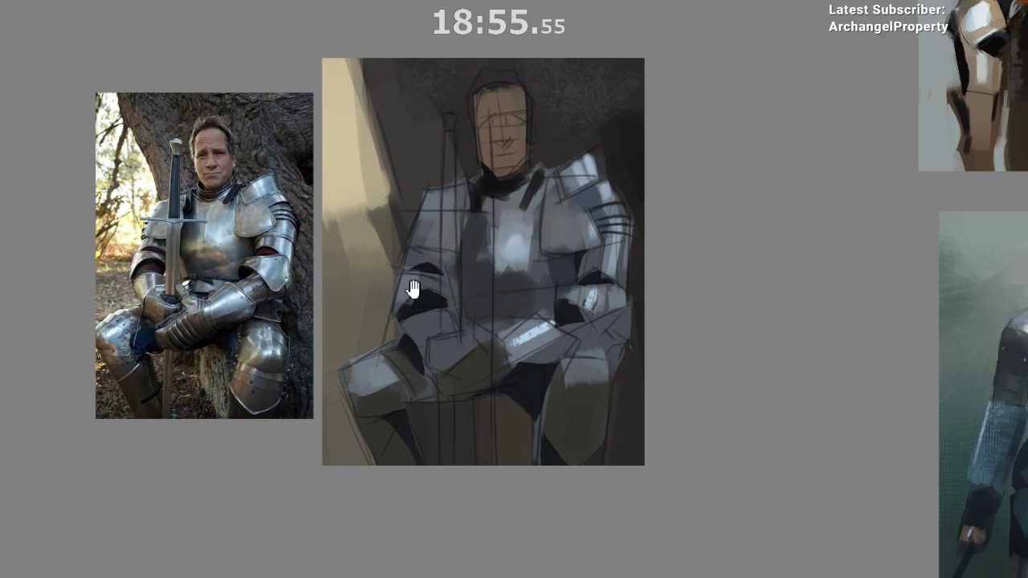
pyautogui.moveTo(413, 292)
pyautogui.mouseDown()
pyautogui.moveTo(466, 267)
pyautogui.moveTo(448, 281)
pyautogui.moveTo(468, 282)
pyautogui.moveTo(449, 280)
pyautogui.moveTo(453, 288)
pyautogui.moveTo(460, 267)
pyautogui.moveTo(464, 277)
pyautogui.mouseUp()
pyautogui.hotkey('ctrl', 'z')
pyautogui.hotkey('ctrl', 'z')
pyautogui.hotkey('ctrl', 'z')
pyautogui.moveTo(455, 233); pyautogui.dragTo(459, 240)
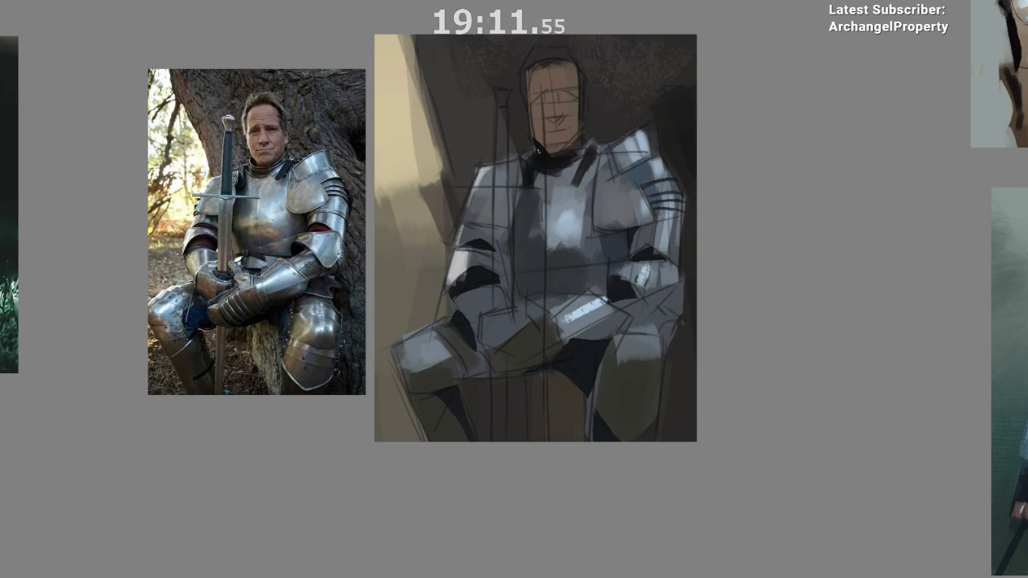
# - Block in a pale yellow plane on the far forearm just below the dark elbow gap
pyautogui.moveTo(503, 319); pyautogui.dragTo(474, 271)
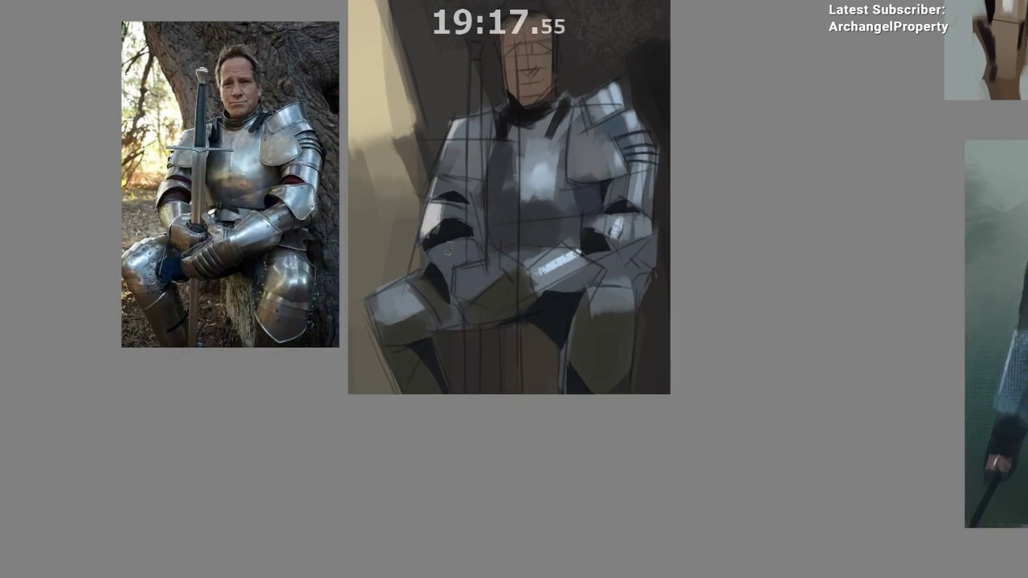
pyautogui.moveTo(455, 247)
pyautogui.mouseDown()
pyautogui.moveTo(464, 281)
pyautogui.moveTo(448, 276)
pyautogui.moveTo(471, 244)
pyautogui.mouseUp()
pyautogui.hotkey('ctrl', 'z')
pyautogui.moveTo(648, 201); pyautogui.dragTo(603, 274)
pyautogui.moveTo(441, 370); pyautogui.dragTo(475, 313)
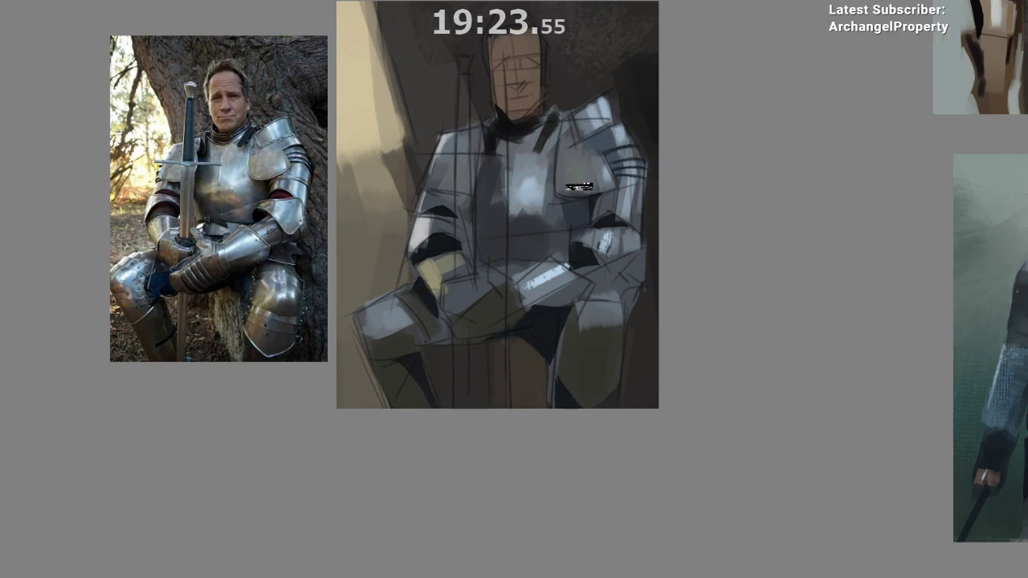
pyautogui.moveTo(463, 64); pyautogui.dragTo(465, 174)
pyautogui.moveTo(460, 87); pyautogui.dragTo(462, 190)
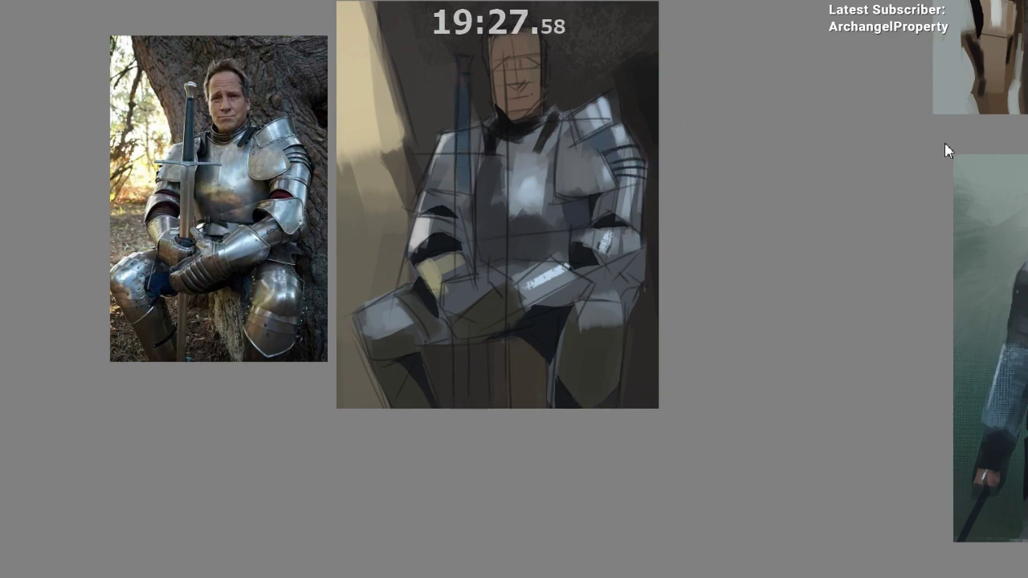
pyautogui.moveTo(464, 77); pyautogui.dragTo(463, 197)
pyautogui.hotkey('ctrl', 'z')
pyautogui.hotkey('ctrl', 'z')
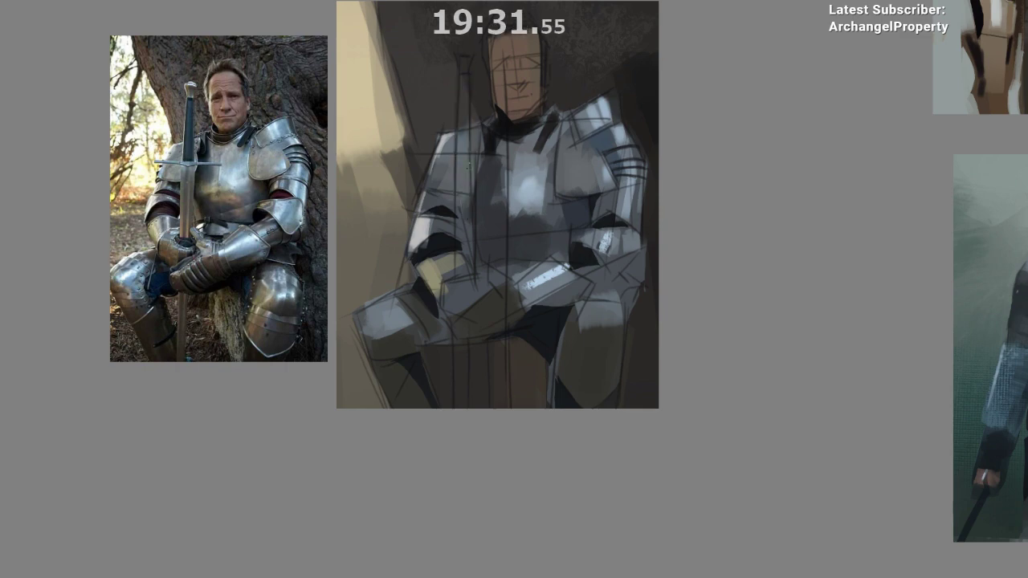
pyautogui.moveTo(463, 124); pyautogui.dragTo(463, 166)
pyautogui.hotkey('ctrl', 'z')
# - Paint the sword's grip in dark blue-green and add a pale highlight on its pommel
pyautogui.moveTo(463, 73); pyautogui.dragTo(463, 152)
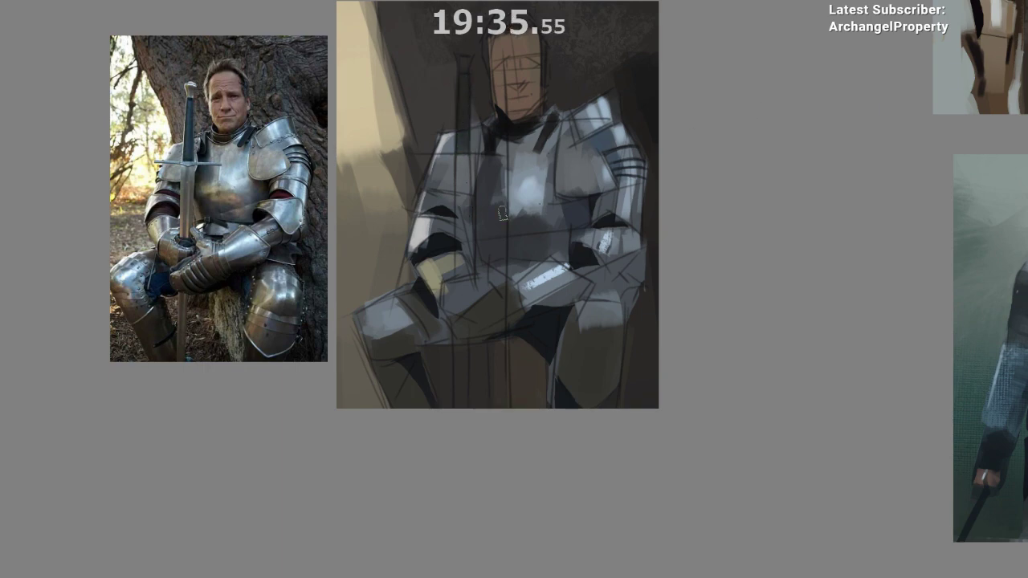
pyautogui.moveTo(469, 90); pyautogui.dragTo(463, 159)
pyautogui.moveTo(521, 313); pyautogui.dragTo(517, 336)
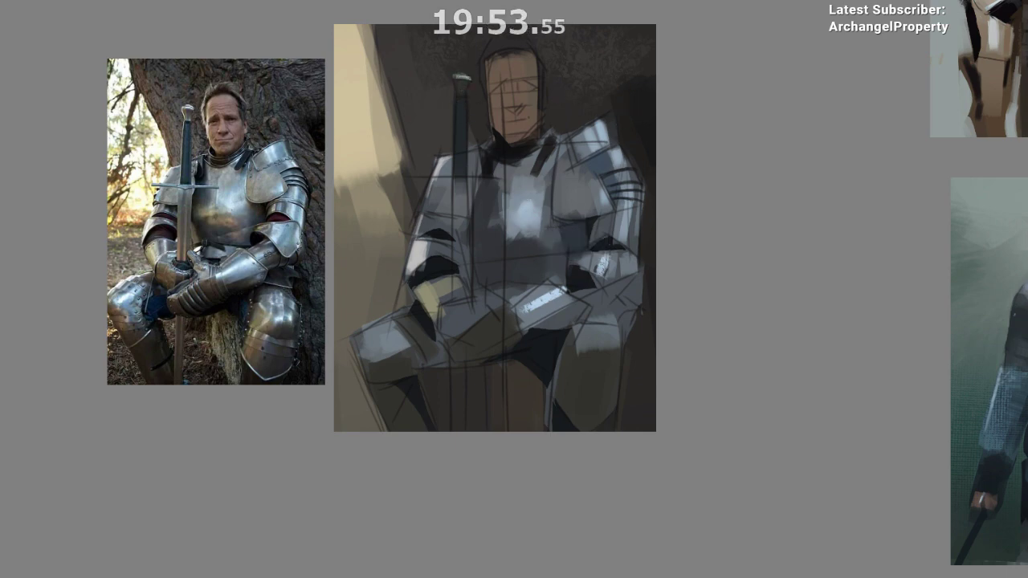
# - Paint the sword's crossguard as a thin, light blue-grey horizontal bar across the chest and far shoulder
pyautogui.moveTo(596, 257); pyautogui.dragTo(591, 235)
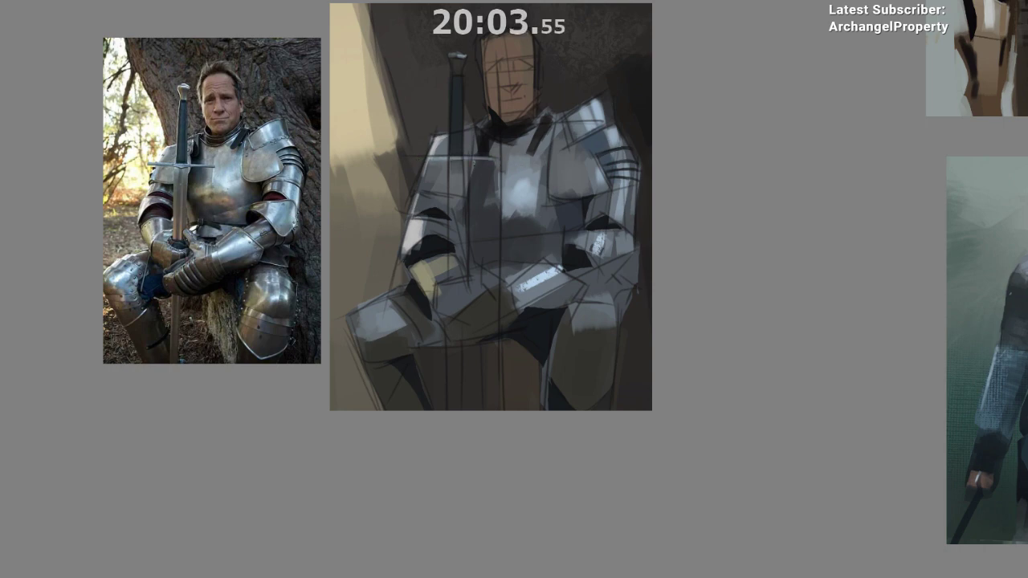
pyautogui.keyDown('ctrl'); pyautogui.click(474, 162); pyautogui.keyUp('ctrl')
pyautogui.moveTo(450, 158); pyautogui.dragTo(406, 159)
pyautogui.moveTo(519, 192); pyautogui.dragTo(551, 238)
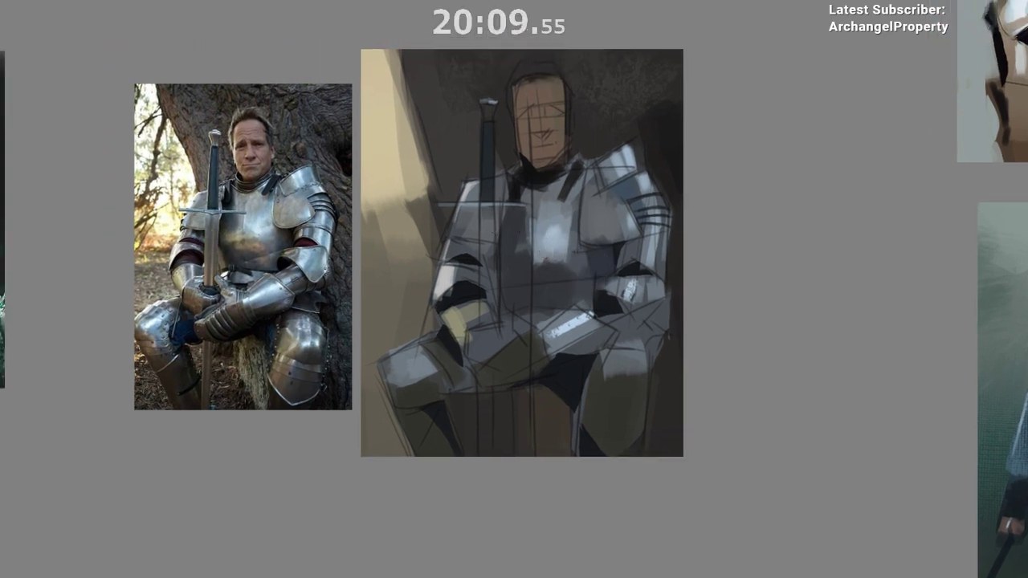
# - Paint the sword blade in dark brown from the crossguard down to the hands and tint the gauntlets over the lap warm brown
pyautogui.keyDown('ctrl'); pyautogui.click(507, 432); pyautogui.keyUp('ctrl')
pyautogui.moveTo(488, 210); pyautogui.dragTo(489, 301)
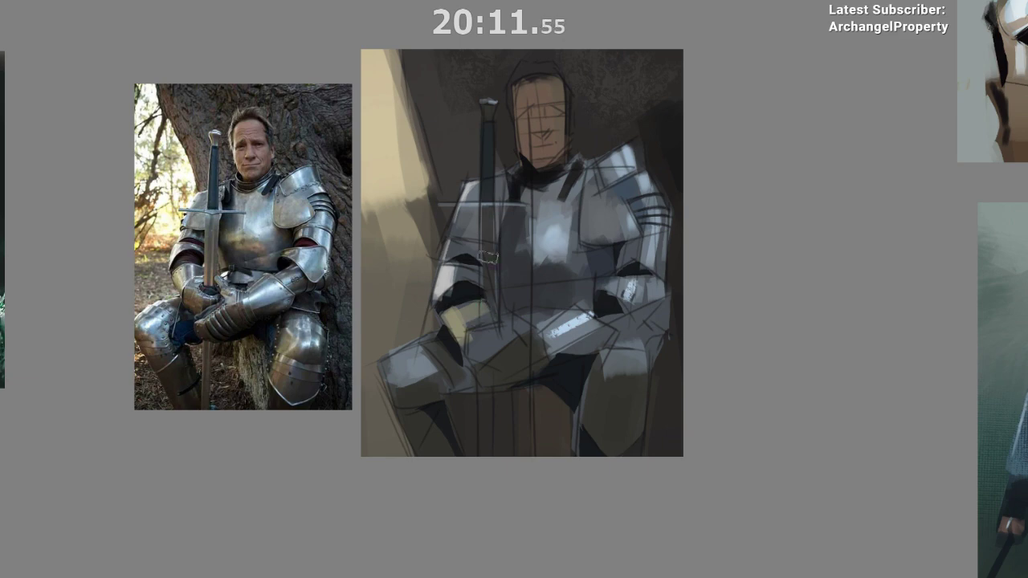
pyautogui.moveTo(488, 212); pyautogui.dragTo(489, 311)
pyautogui.moveTo(488, 241); pyautogui.dragTo(492, 314)
pyautogui.moveTo(489, 257); pyautogui.dragTo(493, 318)
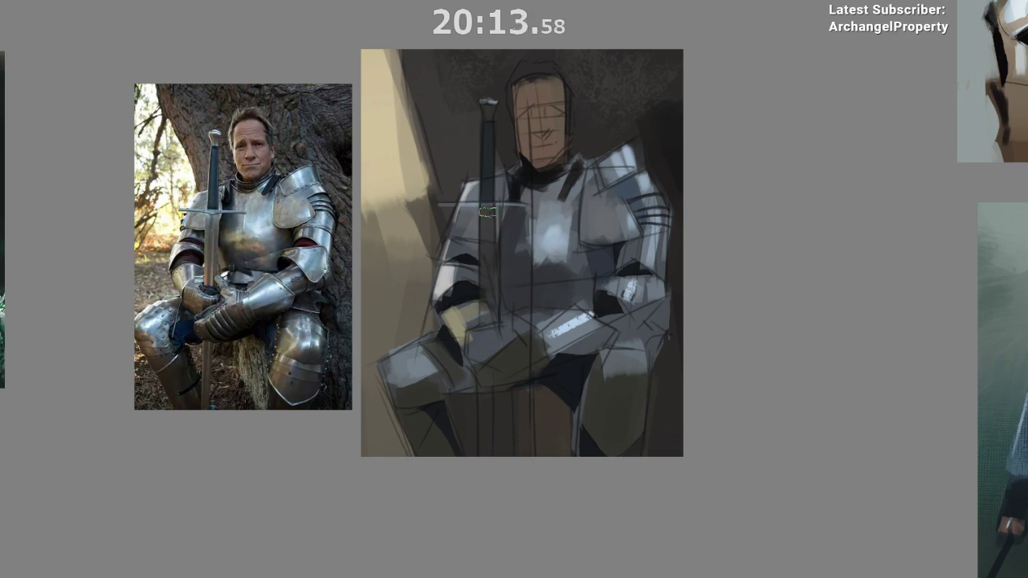
pyautogui.moveTo(487, 212); pyautogui.dragTo(487, 329)
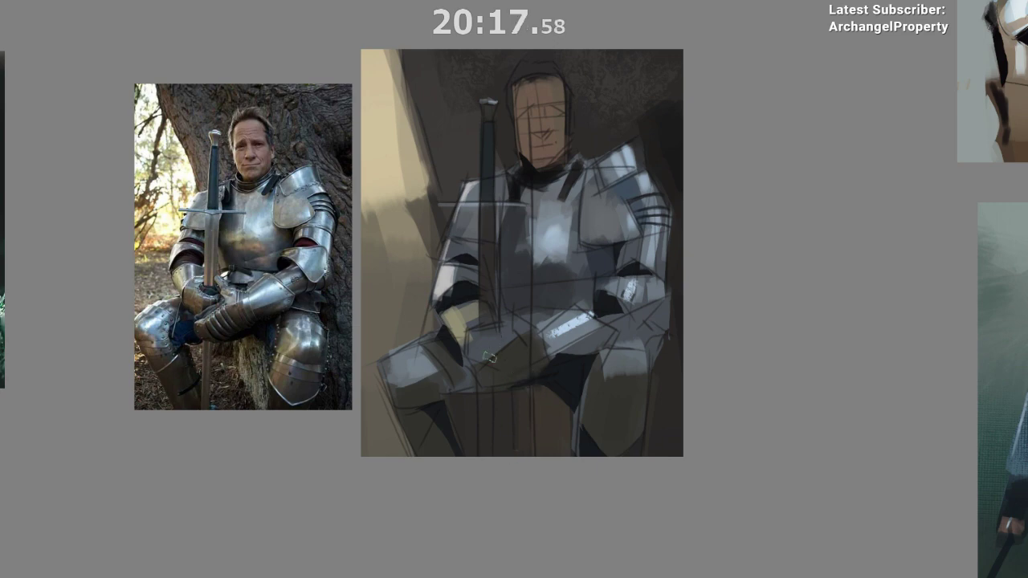
pyautogui.moveTo(489, 358); pyautogui.dragTo(490, 356)
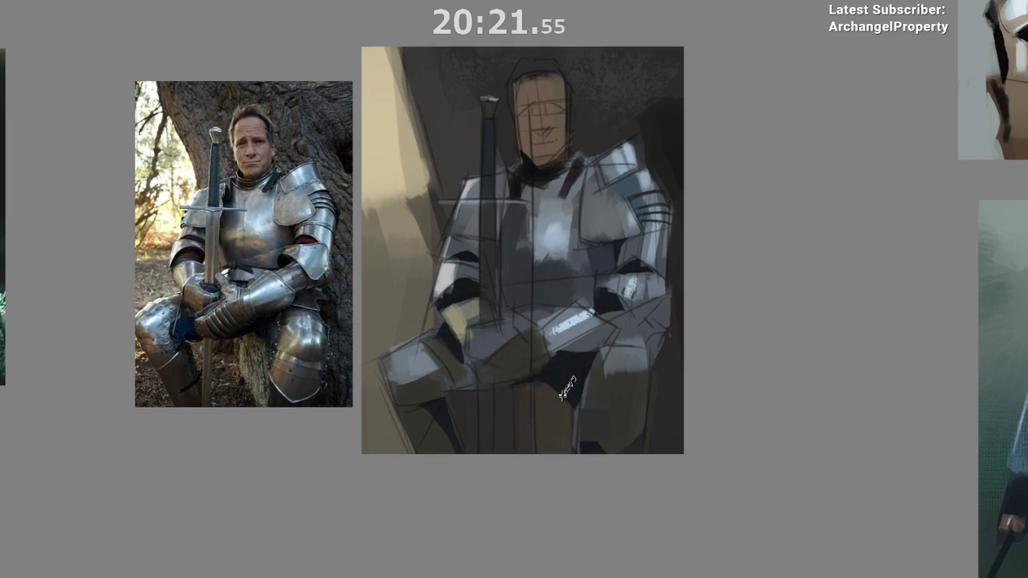
pyautogui.moveTo(767, 271); pyautogui.dragTo(746, 268)
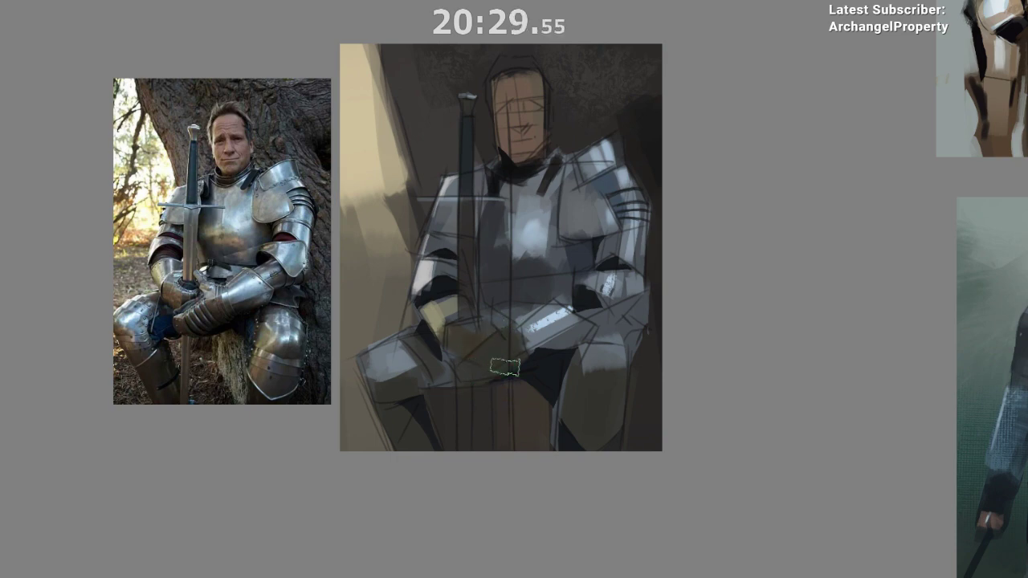
# - Darken the gap between the legs and soften the near elbow's shading with a large soft brush
pyautogui.moveTo(515, 370); pyautogui.dragTo(520, 351)
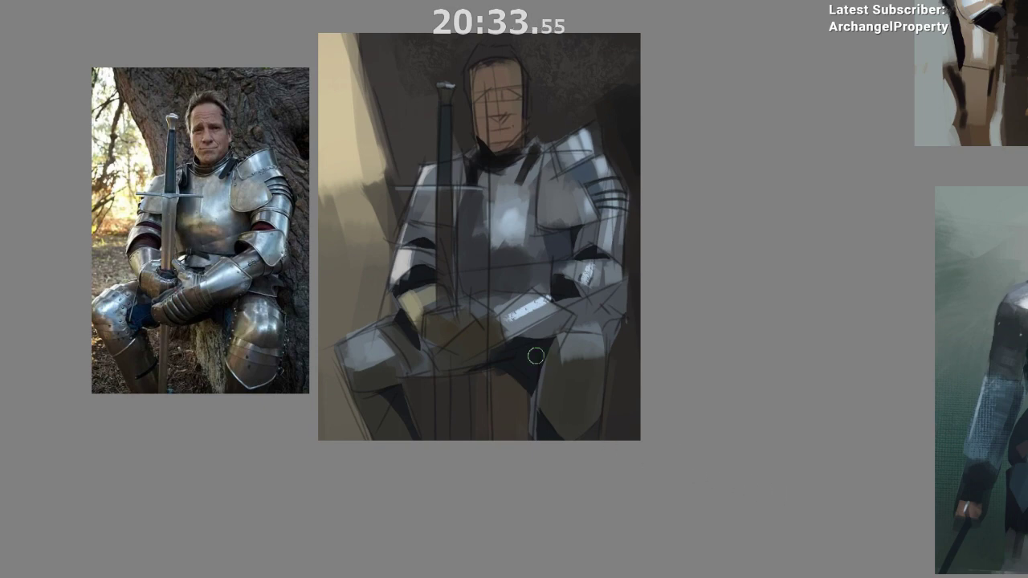
pyautogui.moveTo(536, 356); pyautogui.dragTo(534, 368)
pyautogui.keyDown('shift'); pyautogui.moveTo(517, 394); pyautogui.dragTo(541, 394); pyautogui.keyUp('shift')
pyautogui.moveTo(553, 355)
pyautogui.mouseDown()
pyautogui.moveTo(525, 369)
pyautogui.moveTo(541, 344)
pyautogui.moveTo(522, 384)
pyautogui.mouseUp()
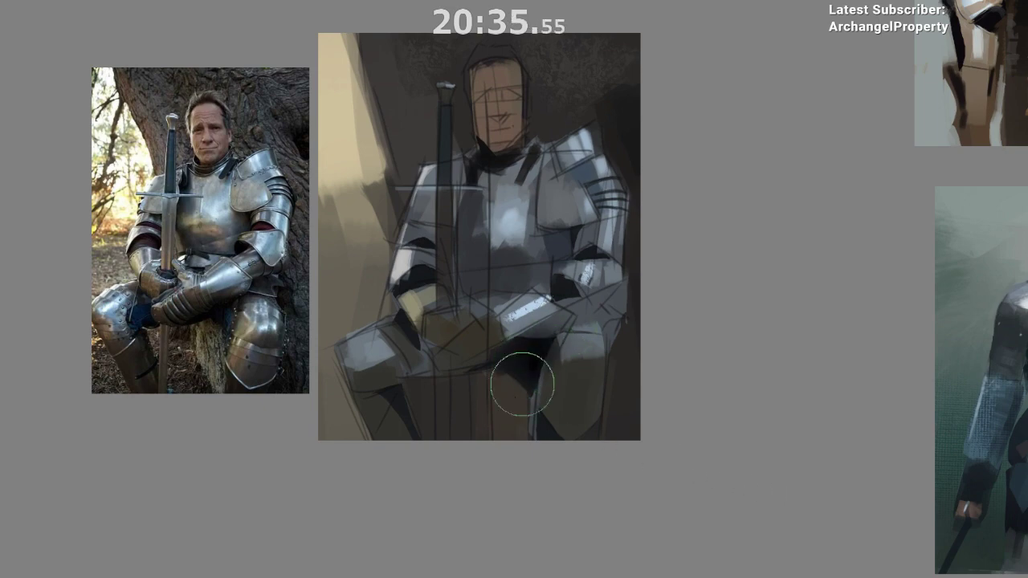
pyautogui.moveTo(583, 277)
pyautogui.mouseDown()
pyautogui.moveTo(560, 299)
pyautogui.moveTo(591, 253)
pyautogui.mouseUp()
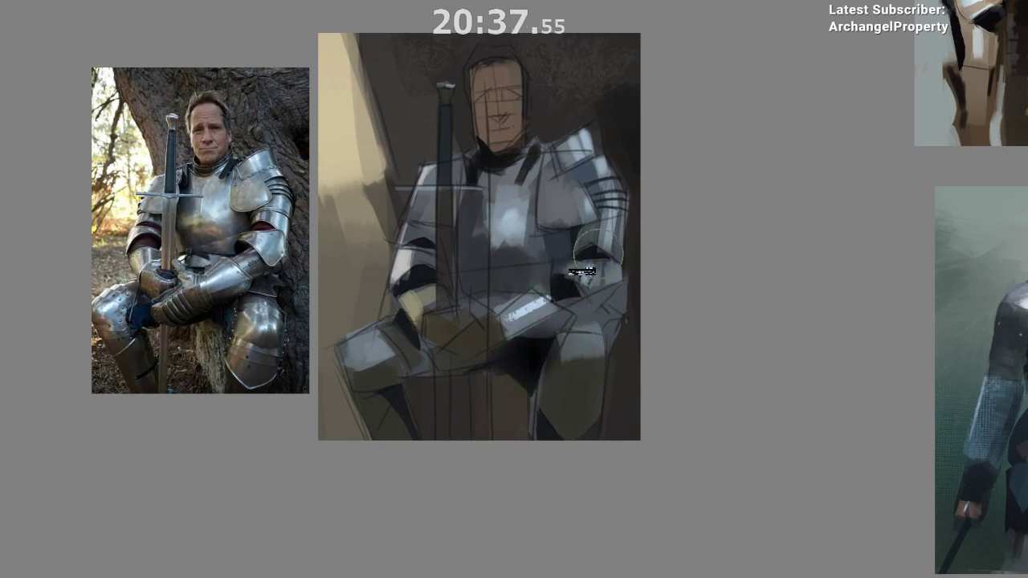
pyautogui.moveTo(555, 223); pyautogui.dragTo(565, 266)
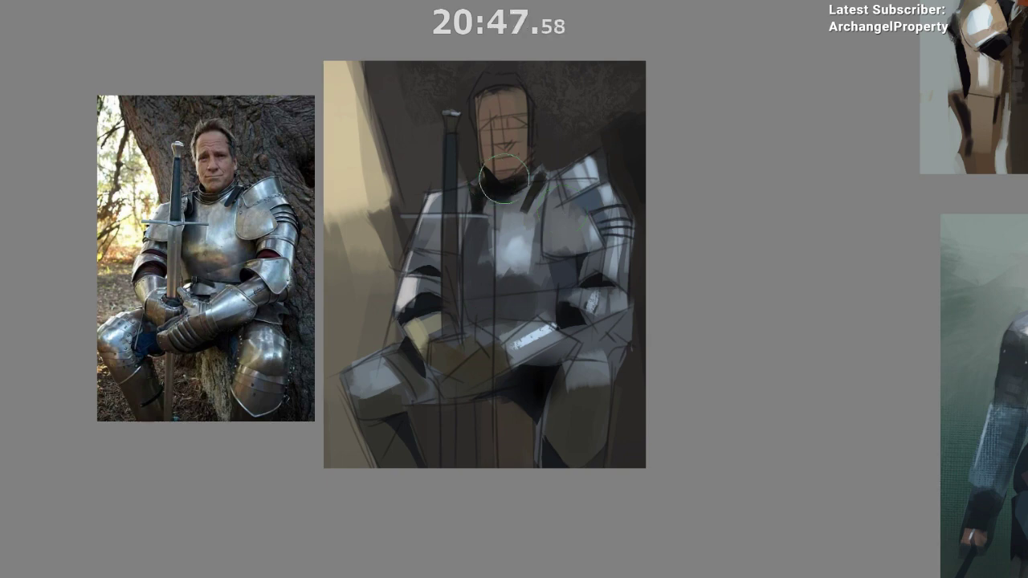
pyautogui.moveTo(534, 201); pyautogui.dragTo(563, 203)
pyautogui.moveTo(516, 346); pyautogui.dragTo(537, 327)
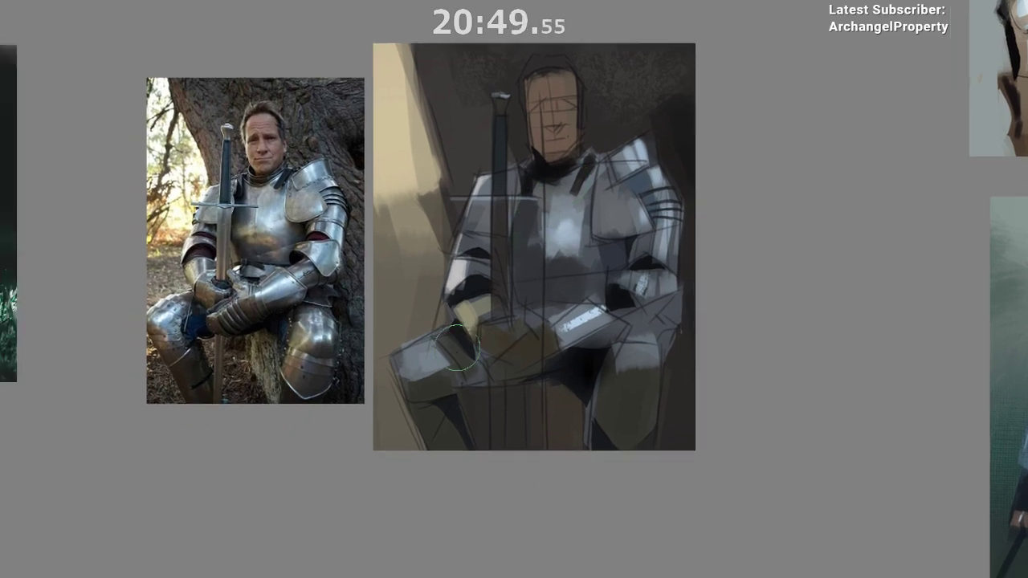
# - Switch to another brush and paint dark red fabric into the elbow gaps of both arms
pyautogui.rightClick(455, 351)
pyautogui.click(479, 428)
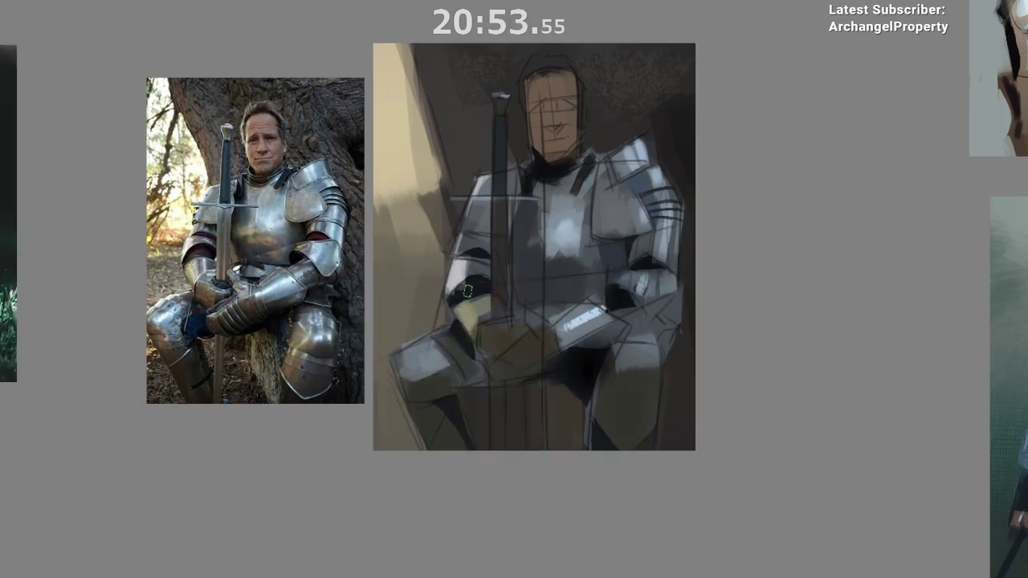
pyautogui.moveTo(491, 280)
pyautogui.mouseDown()
pyautogui.moveTo(452, 298)
pyautogui.moveTo(480, 302)
pyautogui.moveTo(468, 290)
pyautogui.moveTo(488, 286)
pyautogui.moveTo(464, 294)
pyautogui.moveTo(542, 288)
pyautogui.moveTo(571, 260)
pyautogui.moveTo(472, 285)
pyautogui.mouseUp()
pyautogui.keyDown('ctrl'); pyautogui.click(470, 294); pyautogui.keyUp('ctrl')
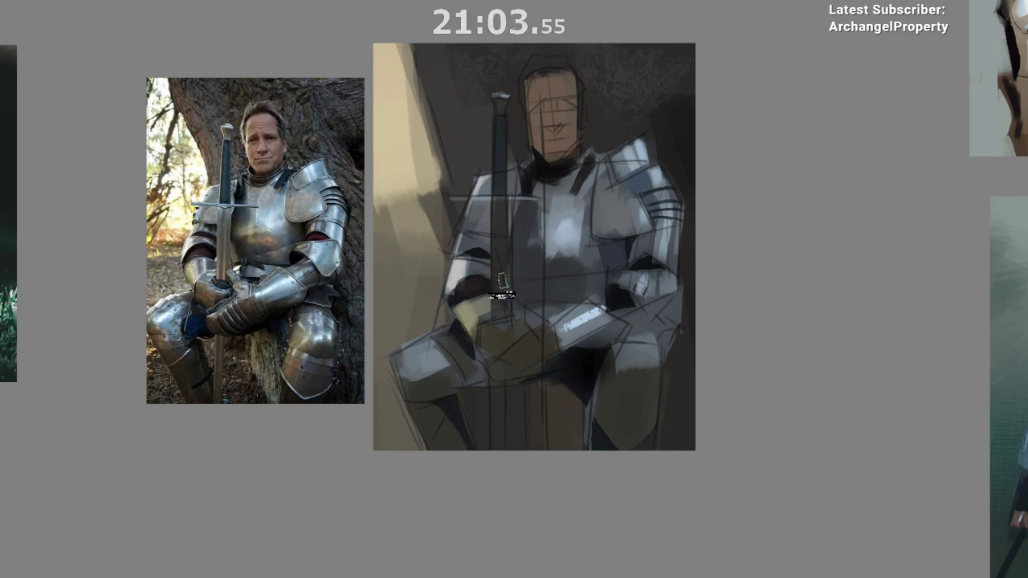
pyautogui.moveTo(593, 263); pyautogui.dragTo(572, 234)
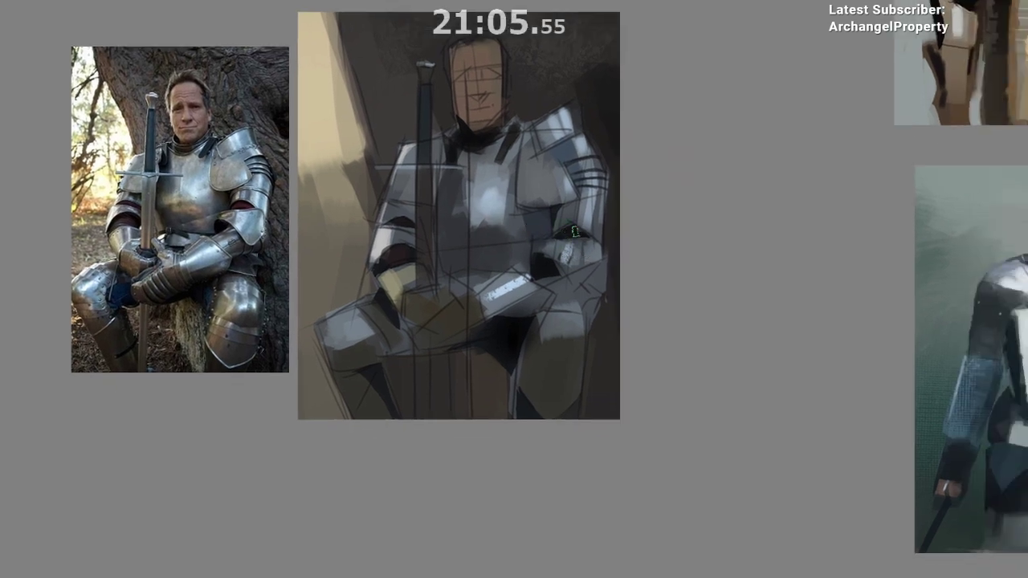
pyautogui.moveTo(587, 316); pyautogui.dragTo(586, 323)
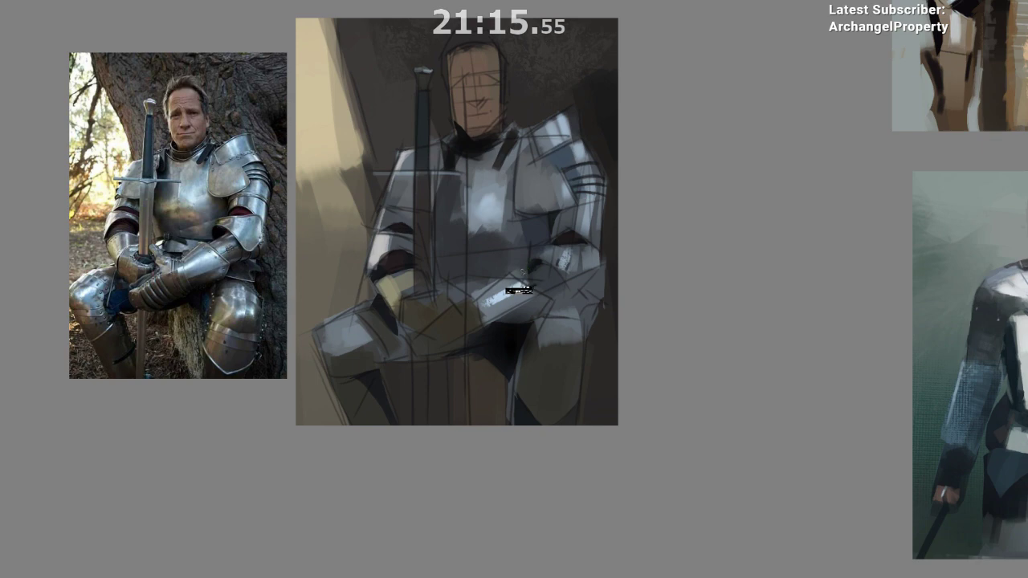
# - Reshape the dark opening beside the near elbow guard into a rounder form and mirror the view horizontally
pyautogui.moveTo(523, 278); pyautogui.dragTo(537, 290)
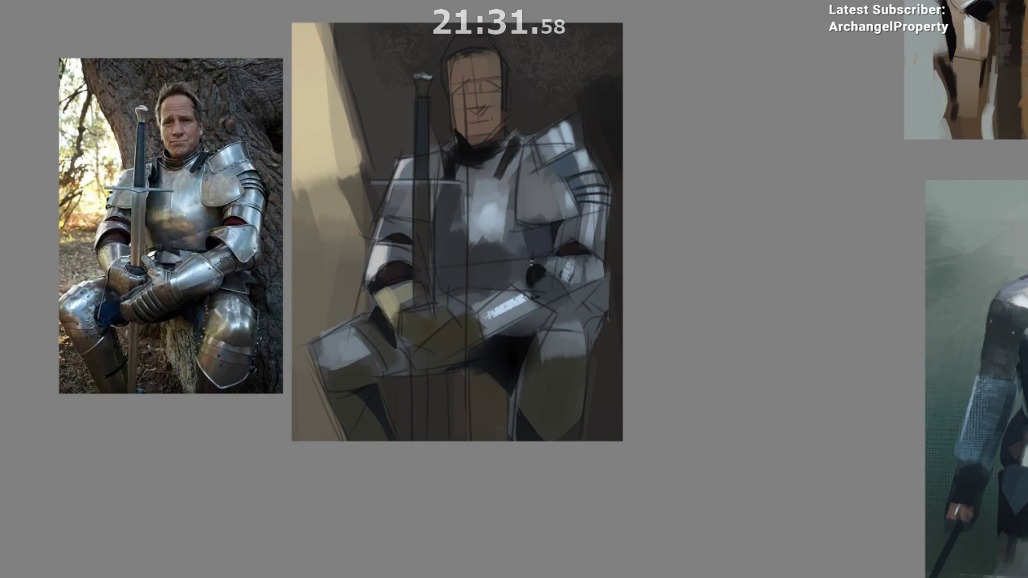
pyautogui.moveTo(528, 265); pyautogui.dragTo(545, 268)
pyautogui.press('m')
pyautogui.moveTo(469, 399); pyautogui.dragTo(254, 344)
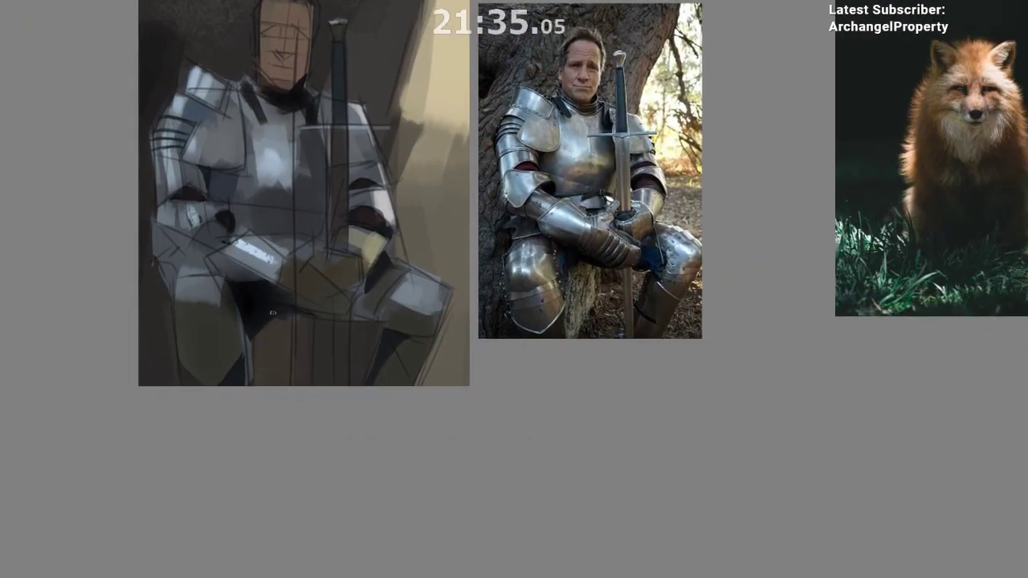
# - Refine the edges of the dark opening inside the near elbow guard, undoing the stray dab
pyautogui.keyDown('ctrl'); pyautogui.click(223, 224); pyautogui.keyUp('ctrl')
pyautogui.moveTo(214, 219); pyautogui.dragTo(209, 232)
pyautogui.click(229, 229)
pyautogui.hotkey('ctrl', 'z')
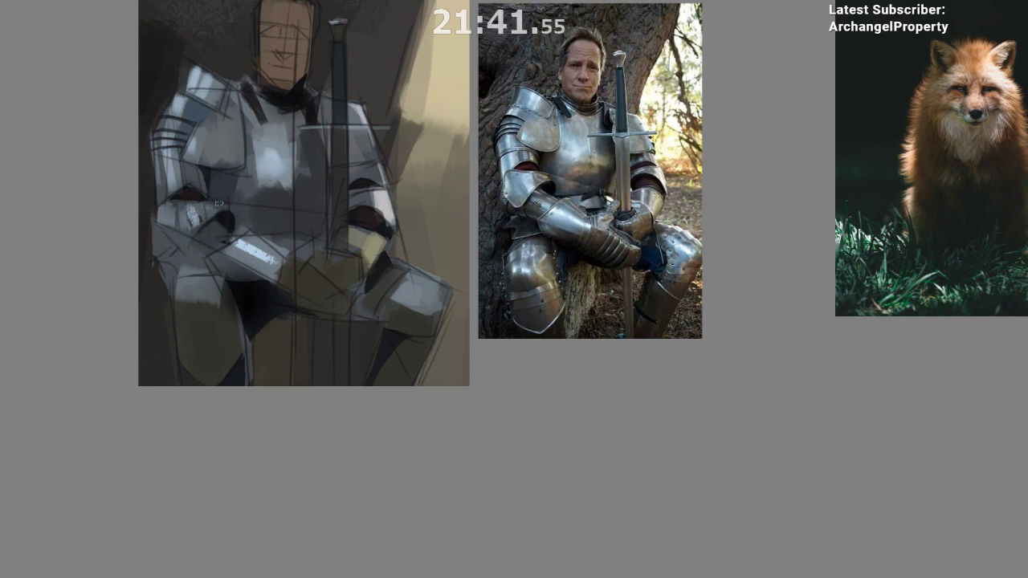
pyautogui.moveTo(302, 331); pyautogui.dragTo(345, 401)
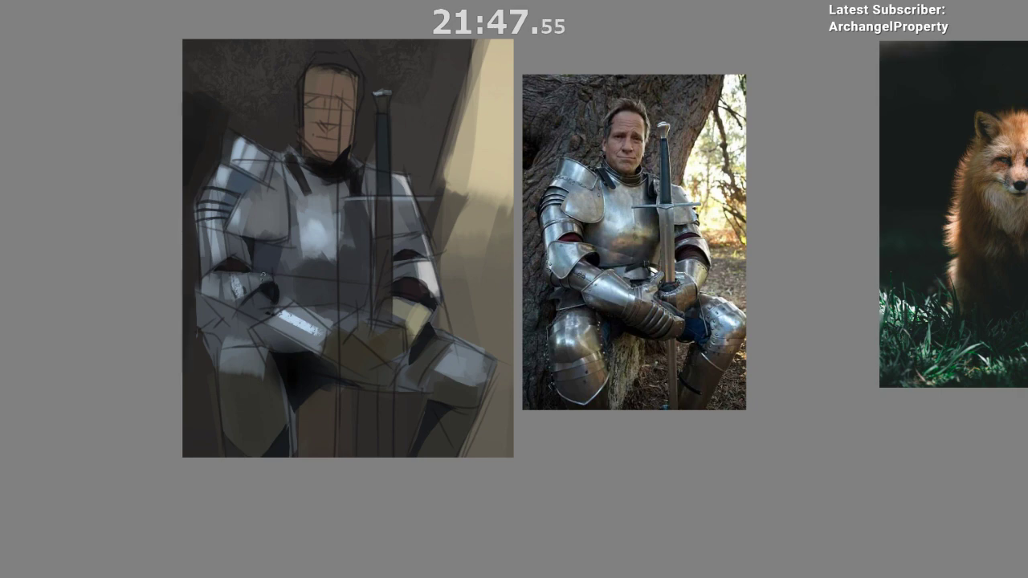
pyautogui.moveTo(269, 277); pyautogui.dragTo(254, 276)
# - Mirror the view back and paint a pale rim highlight along the near elbow guard's upper edge, toning down its outer part
pyautogui.press('m')
pyautogui.moveTo(381, 452); pyautogui.dragTo(168, 450)
pyautogui.moveTo(458, 462); pyautogui.dragTo(485, 314)
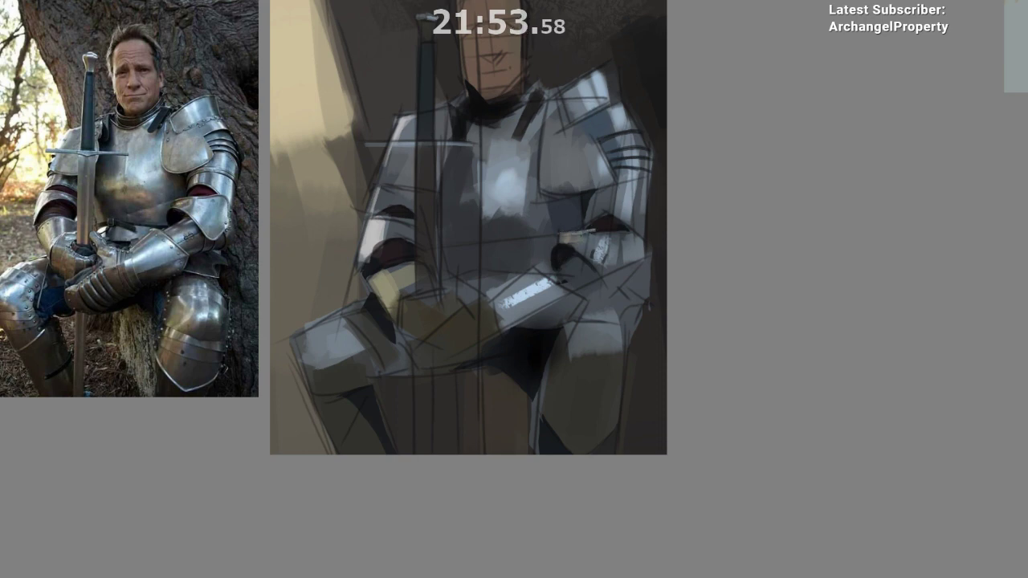
pyautogui.moveTo(562, 234); pyautogui.dragTo(633, 231)
pyautogui.moveTo(605, 276); pyautogui.dragTo(597, 298)
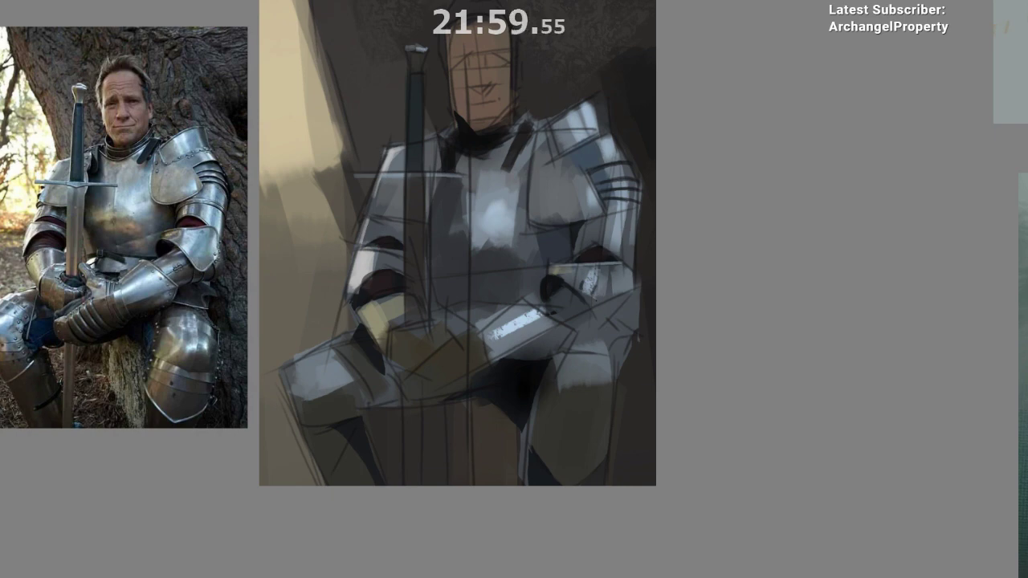
pyautogui.keyDown('ctrl'); pyautogui.click(592, 280); pyautogui.keyUp('ctrl')
pyautogui.moveTo(553, 266); pyautogui.dragTo(622, 264)
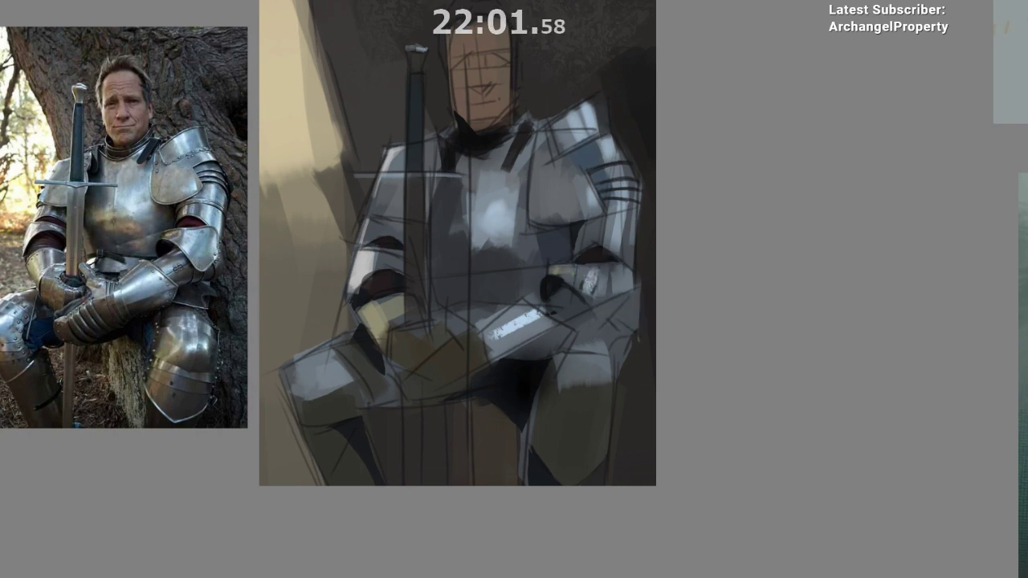
pyautogui.moveTo(551, 266); pyautogui.dragTo(589, 264)
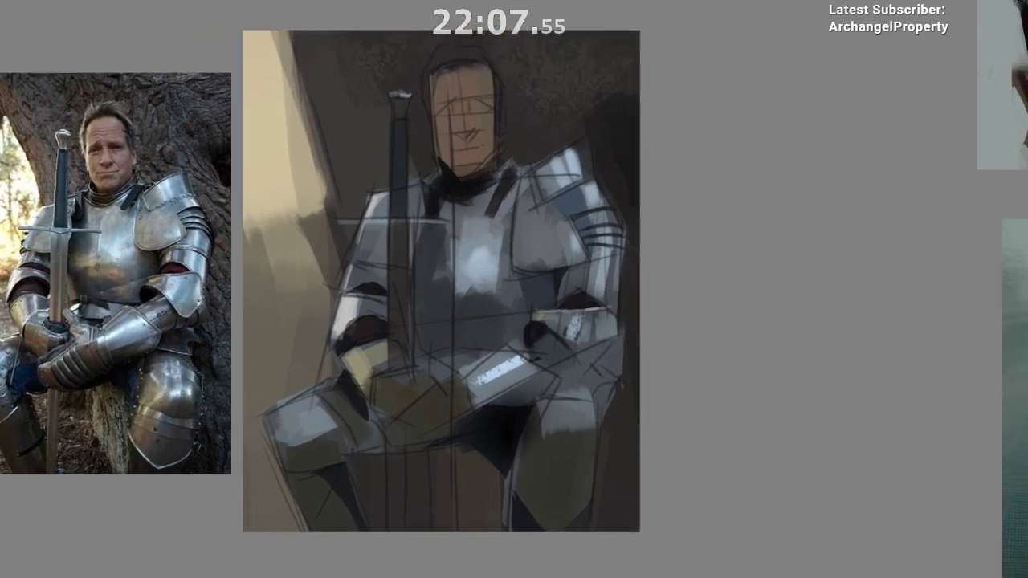
# - Paint a dark vertical strip down the breastplate beside the sword blade, undoing the last stroke near the waist
pyautogui.scroll(-2, 513, 308)
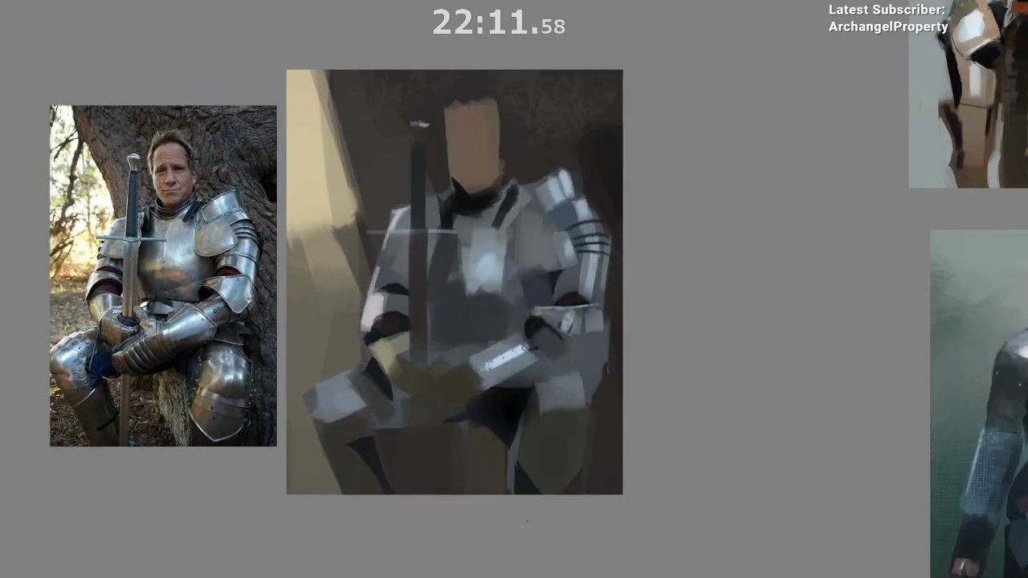
pyautogui.moveTo(645, 283); pyautogui.dragTo(679, 253)
pyautogui.scroll(1, 613, 240)
pyautogui.moveTo(629, 214); pyautogui.dragTo(639, 174)
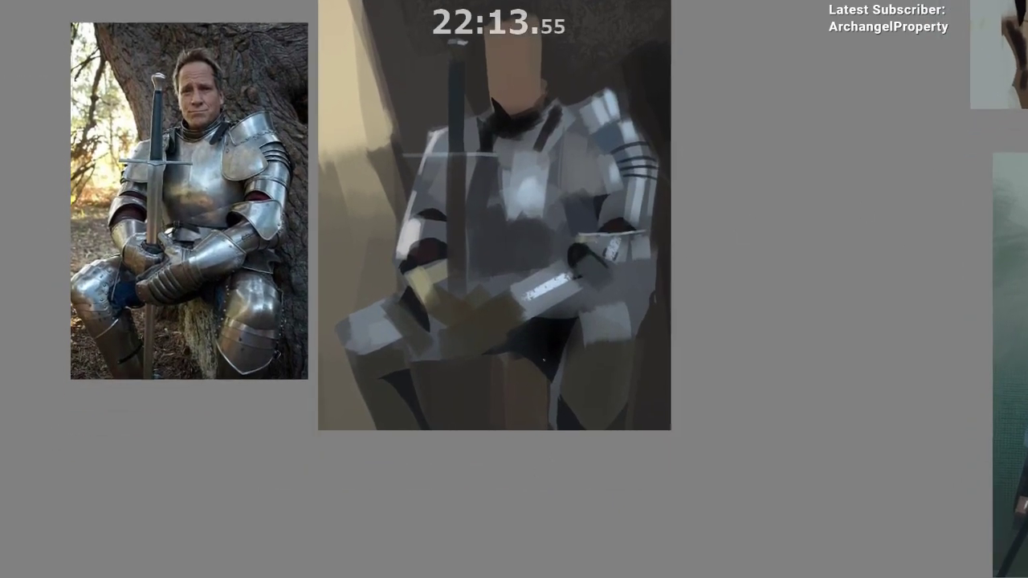
pyautogui.scroll(-2, 514, 403)
pyautogui.moveTo(511, 437); pyautogui.dragTo(498, 480)
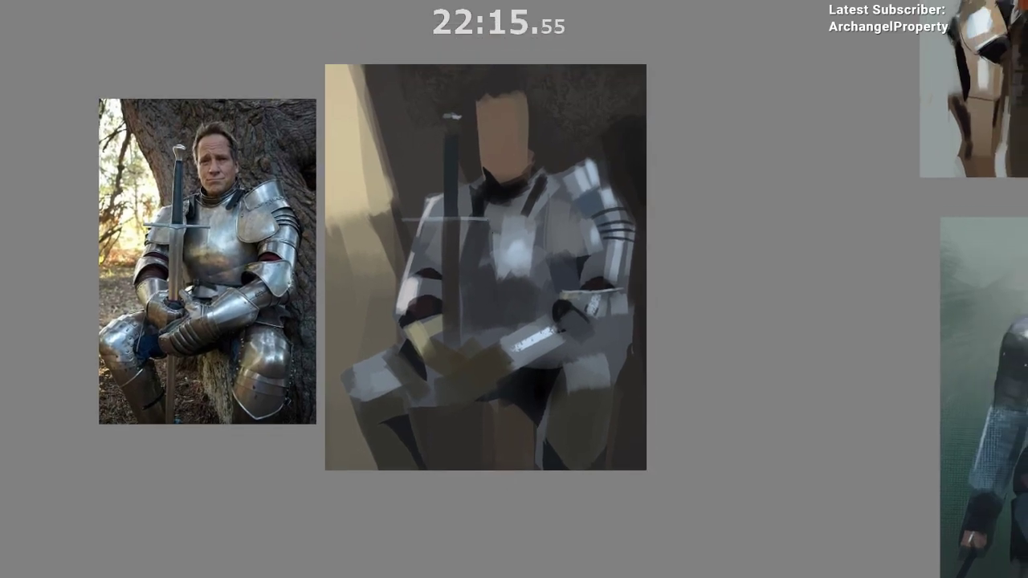
pyautogui.moveTo(479, 214); pyautogui.dragTo(477, 291)
pyautogui.keyDown('ctrl'); pyautogui.click(464, 268); pyautogui.keyUp('ctrl')
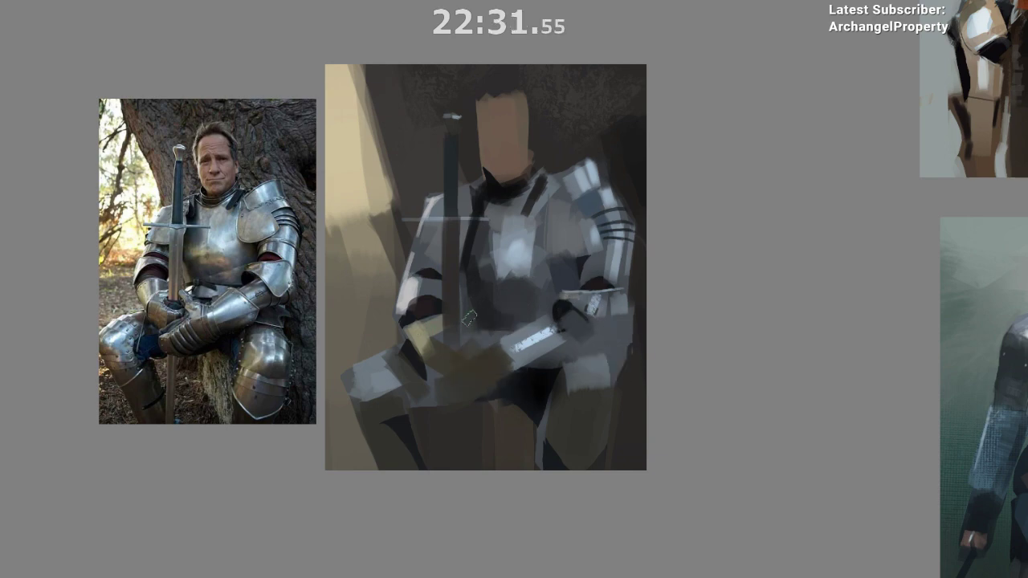
pyautogui.moveTo(466, 289); pyautogui.dragTo(470, 326)
pyautogui.hotkey('ctrl', 'z')
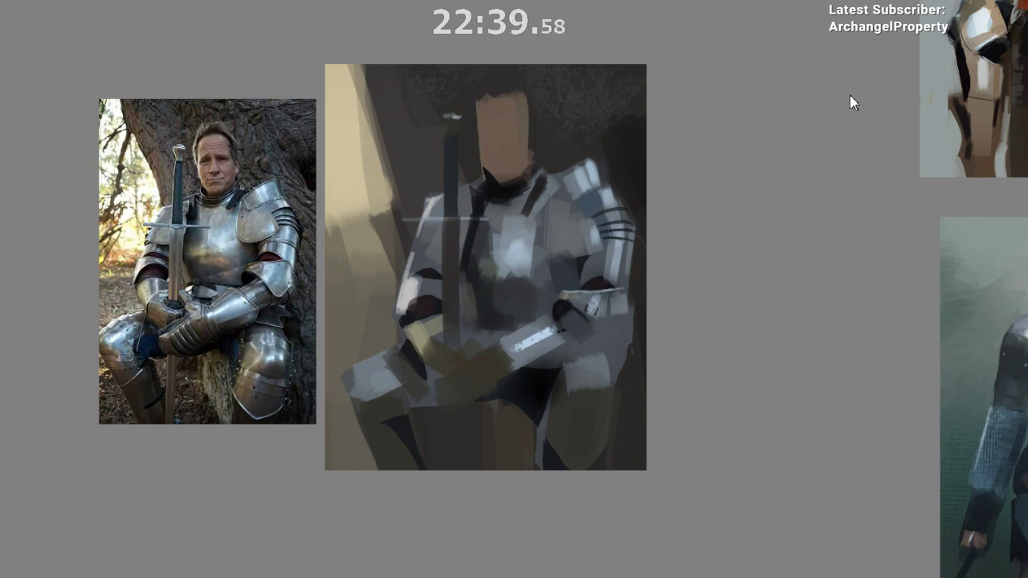
# - Add muted yellow and brown reflections to the lower centre of the breastplate beneath its pale highlight
pyautogui.moveTo(496, 263)
pyautogui.mouseDown()
pyautogui.moveTo(485, 273)
pyautogui.moveTo(484, 262)
pyautogui.moveTo(514, 271)
pyautogui.mouseUp()
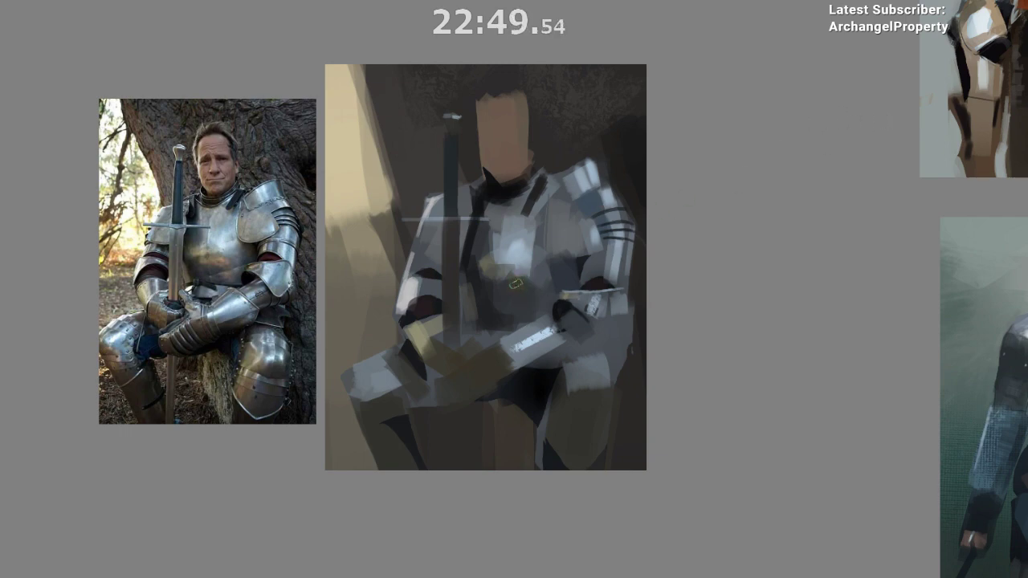
pyautogui.moveTo(517, 283); pyautogui.dragTo(530, 295)
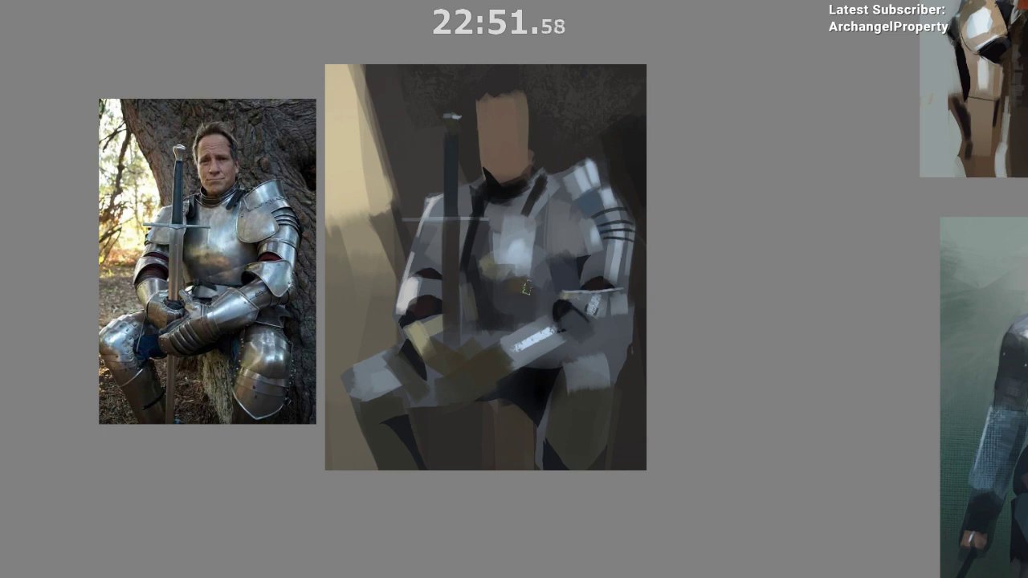
pyautogui.moveTo(529, 419); pyautogui.dragTo(528, 432)
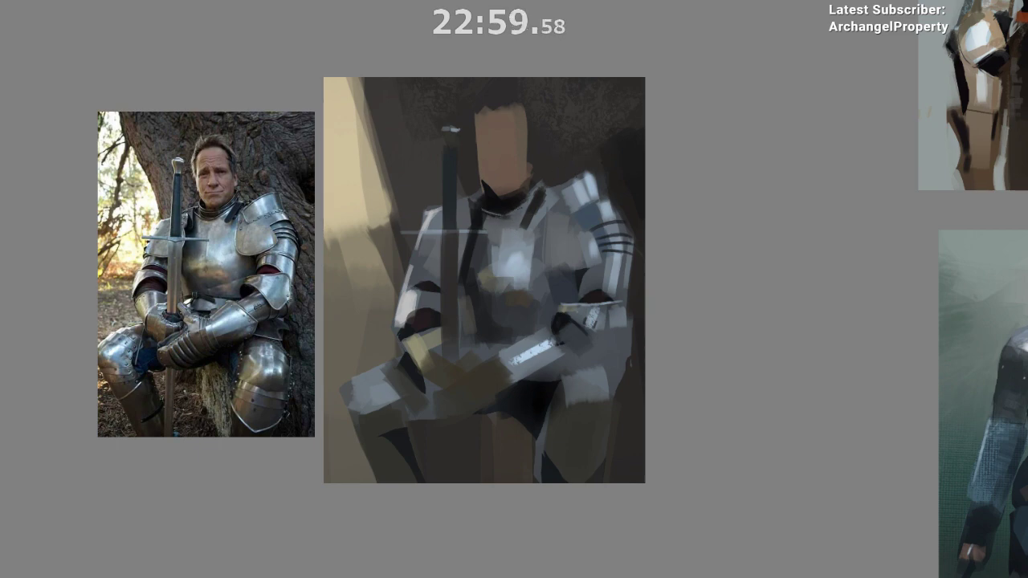
# - Paint grey and black bands into the neck collar below the chin, checking the picture in mirrored view
pyautogui.keyDown('ctrl'); pyautogui.click(486, 223); pyautogui.keyUp('ctrl')
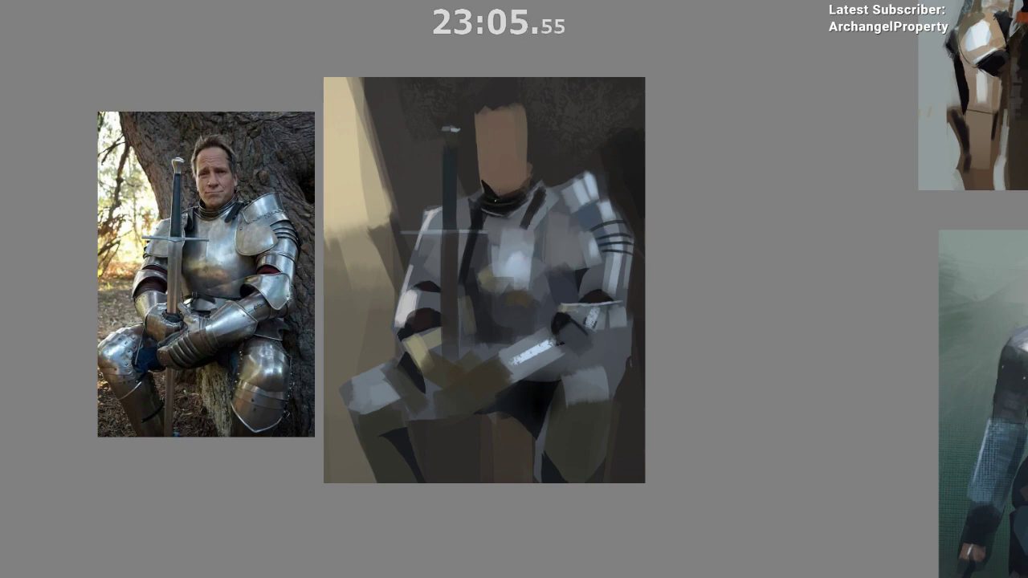
pyautogui.keyDown('ctrl'); pyautogui.click(491, 193); pyautogui.keyUp('ctrl')
pyautogui.keyDown('ctrl'); pyautogui.click(480, 193); pyautogui.keyUp('ctrl')
pyautogui.moveTo(481, 180)
pyautogui.mouseDown()
pyautogui.moveTo(515, 231)
pyautogui.moveTo(480, 193)
pyautogui.mouseUp()
pyautogui.keyDown('ctrl'); pyautogui.click(464, 183); pyautogui.keyUp('ctrl')
pyautogui.moveTo(605, 227); pyautogui.dragTo(604, 207)
pyautogui.moveTo(604, 206); pyautogui.dragTo(609, 232)
pyautogui.press('m')
pyautogui.press('m')
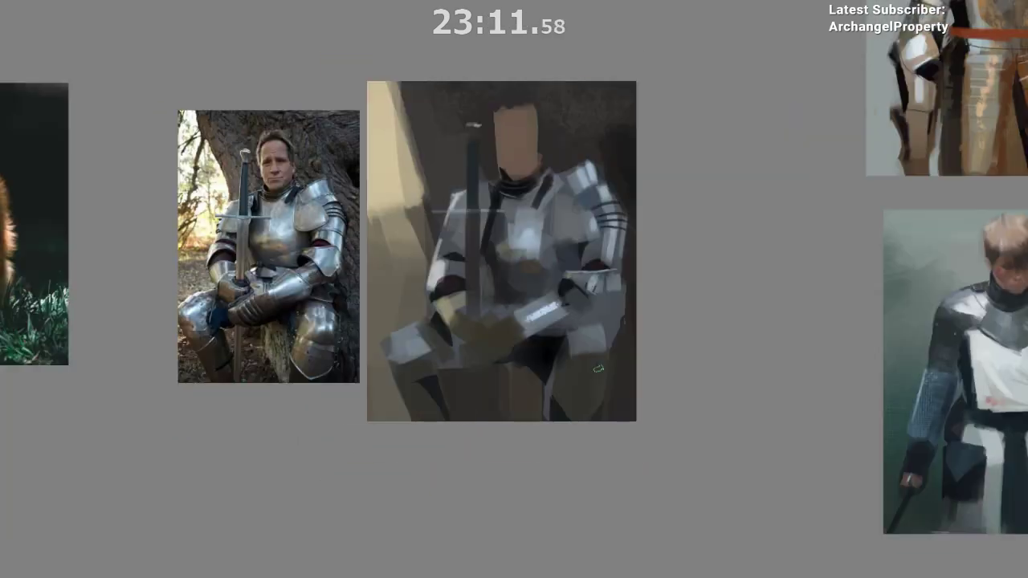
# - Darken the armpit gap beneath the near shoulder plate to define the plate's lower edge, undoing the stray stroke
pyautogui.moveTo(573, 306); pyautogui.dragTo(582, 346)
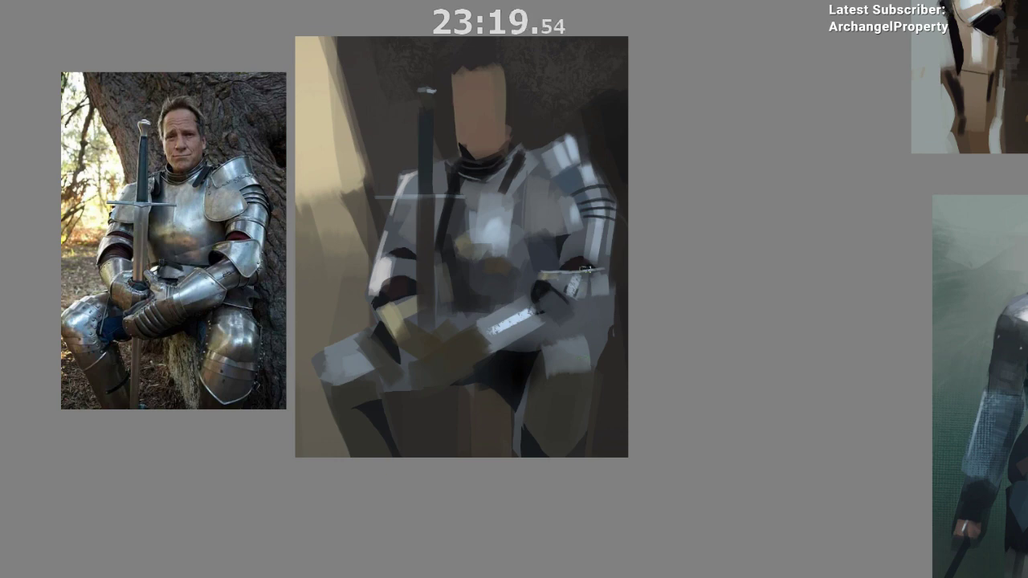
pyautogui.keyDown('ctrl'); pyautogui.click(555, 251); pyautogui.keyUp('ctrl')
pyautogui.keyDown('ctrl'); pyautogui.click(443, 227); pyautogui.keyUp('ctrl')
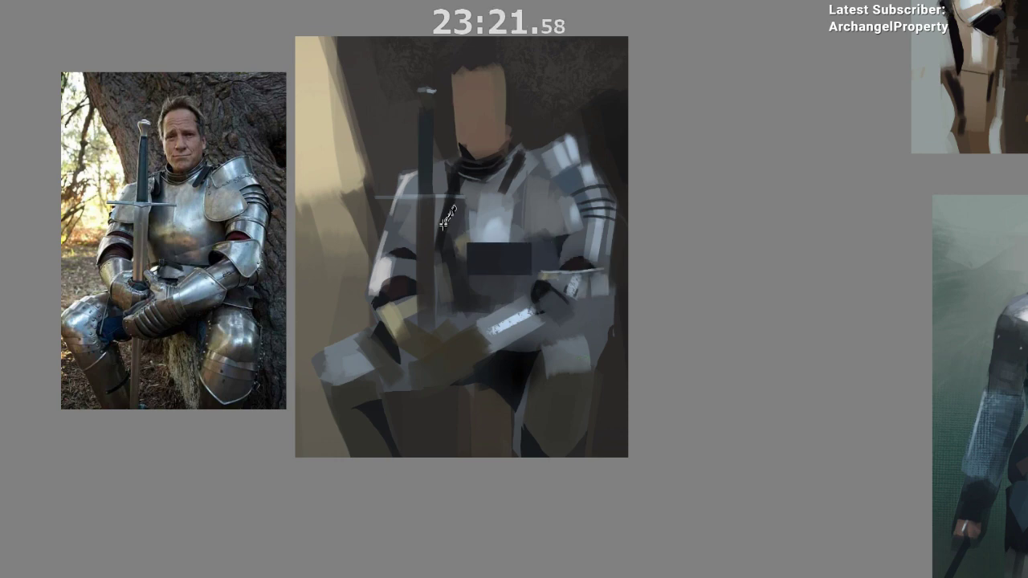
pyautogui.hotkey('ctrl', 'z')
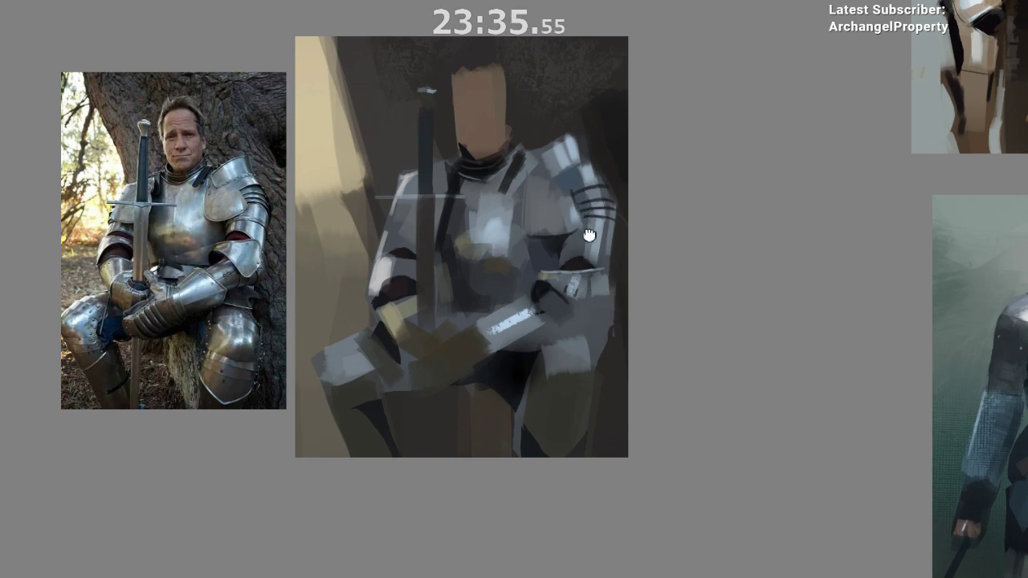
pyautogui.moveTo(589, 235); pyautogui.dragTo(595, 277)
pyautogui.moveTo(595, 277); pyautogui.dragTo(586, 259)
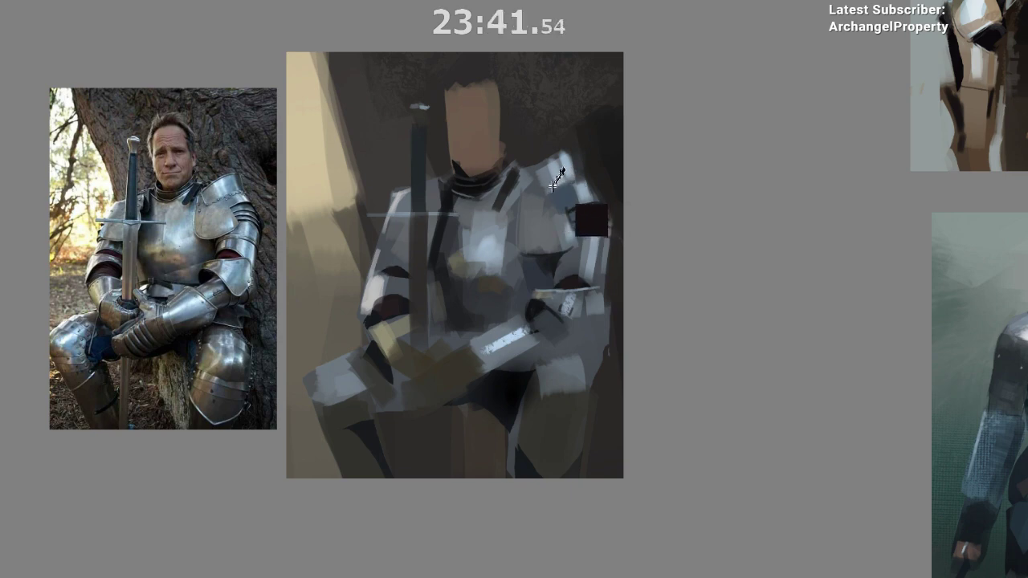
# - Sharpen the near shoulder cap's upper edge with pale highlights and add light blue-grey strokes above the upper-arm bands
pyautogui.moveTo(573, 151); pyautogui.dragTo(583, 179)
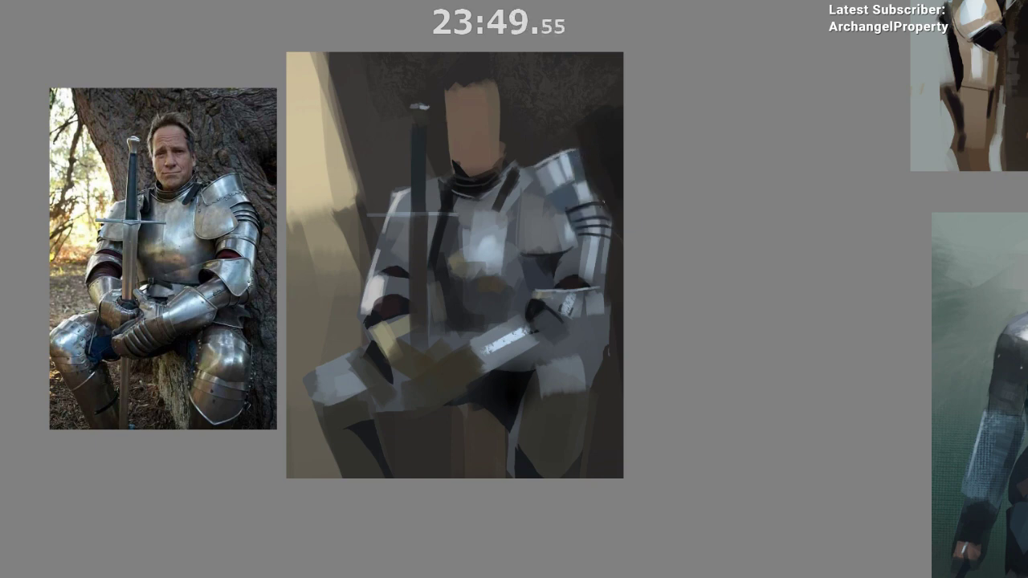
pyautogui.moveTo(580, 226)
pyautogui.mouseDown()
pyautogui.moveTo(606, 220)
pyautogui.moveTo(611, 229)
pyautogui.mouseUp()
pyautogui.keyDown('ctrl'); pyautogui.click(584, 201); pyautogui.keyUp('ctrl')
pyautogui.keyDown('ctrl'); pyautogui.click(597, 209); pyautogui.keyUp('ctrl')
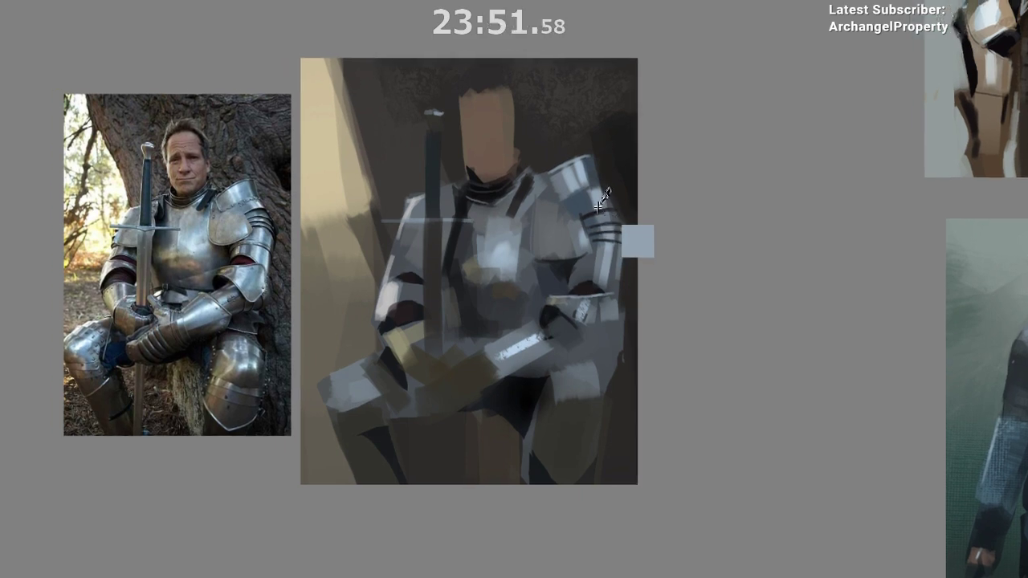
pyautogui.hotkey('ctrl', 'z')
pyautogui.hotkey('ctrl', 'shift', 'z')
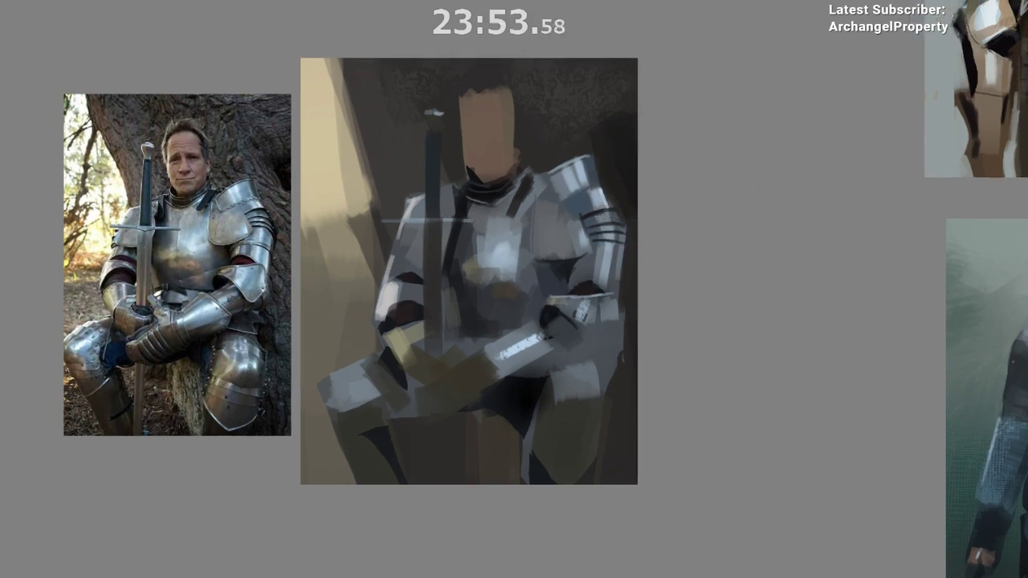
pyautogui.moveTo(601, 193); pyautogui.dragTo(608, 207)
# - Refine the dark bands and outer contour of the near upper-arm plates, flipping the view horizontally and back
pyautogui.press('m')
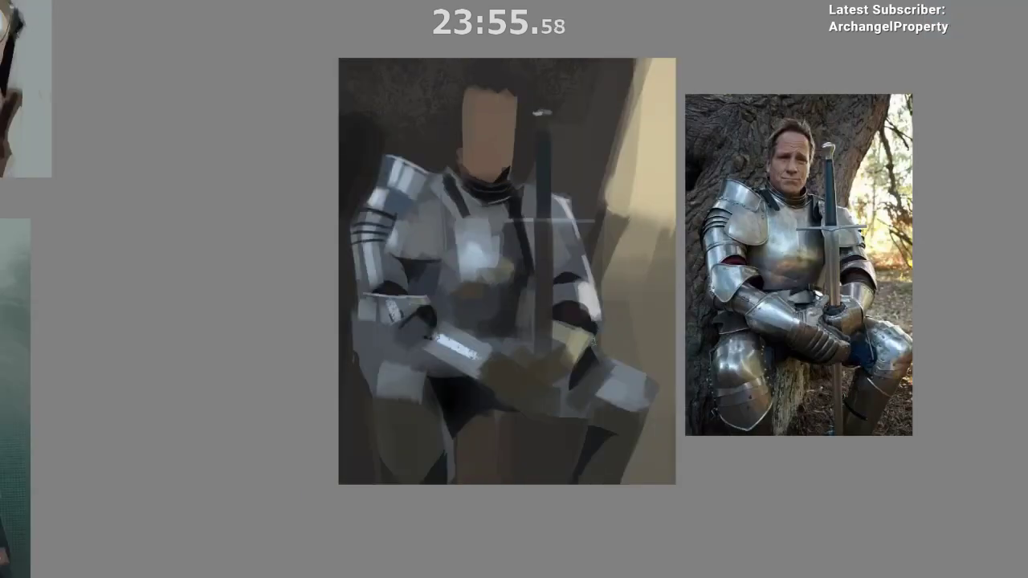
pyautogui.moveTo(374, 420)
pyautogui.mouseDown()
pyautogui.moveTo(318, 412)
pyautogui.moveTo(306, 433)
pyautogui.mouseUp()
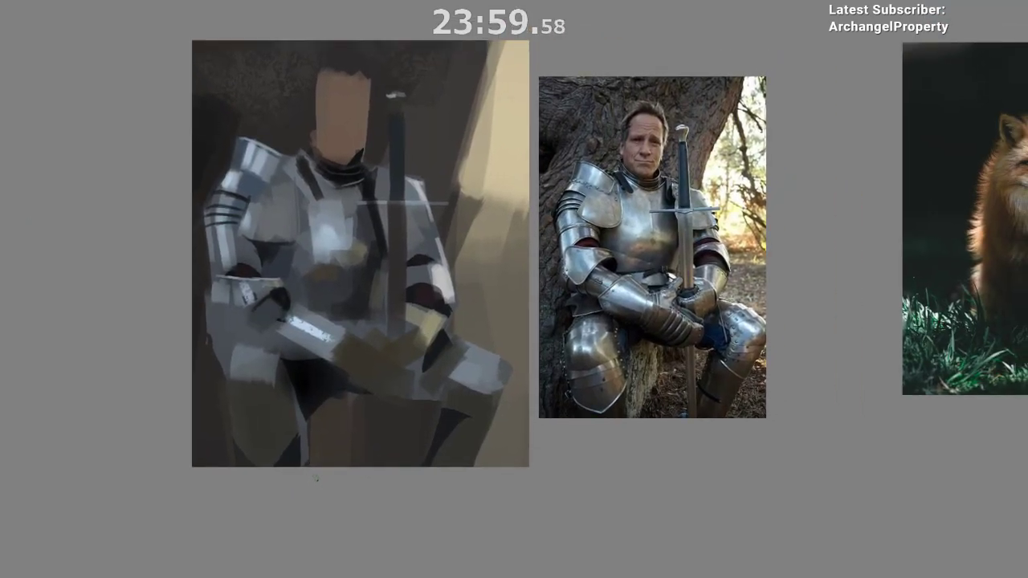
pyautogui.moveTo(334, 464); pyautogui.dragTo(351, 453)
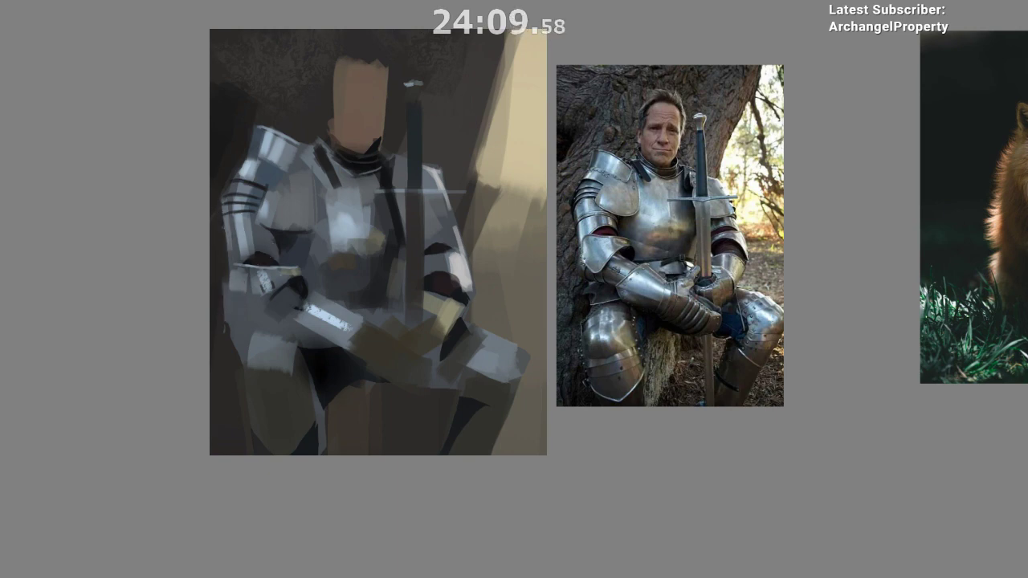
pyautogui.moveTo(236, 233); pyautogui.dragTo(262, 236)
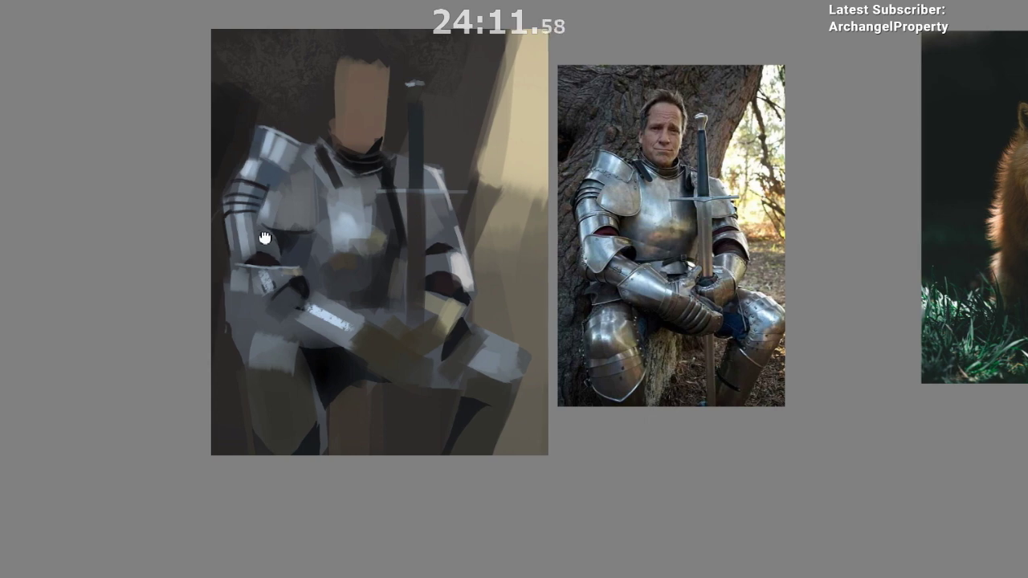
pyautogui.press('m')
pyautogui.moveTo(490, 380); pyautogui.dragTo(441, 372)
pyautogui.scroll(1, 631, 233)
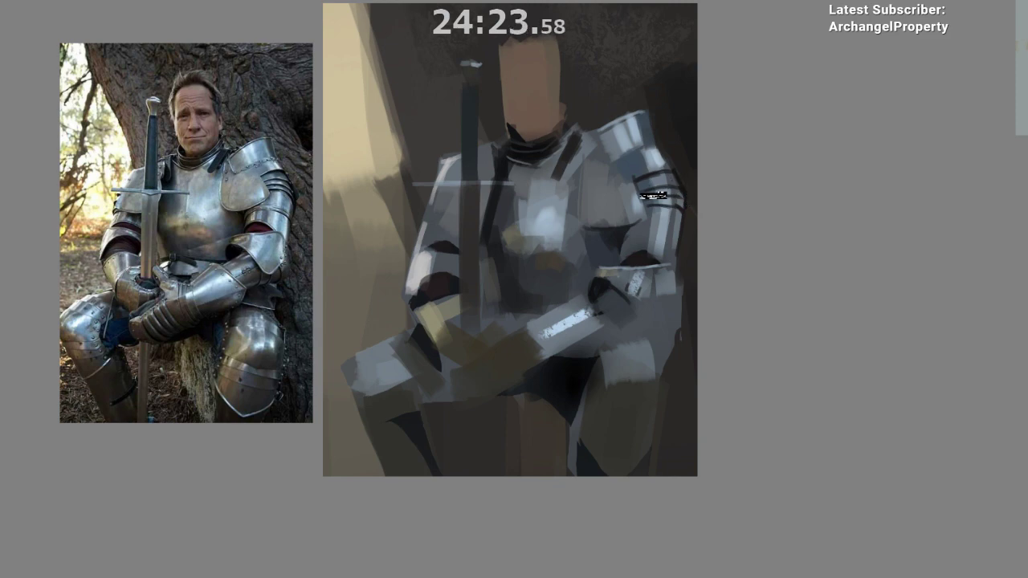
pyautogui.moveTo(568, 351); pyautogui.dragTo(526, 363)
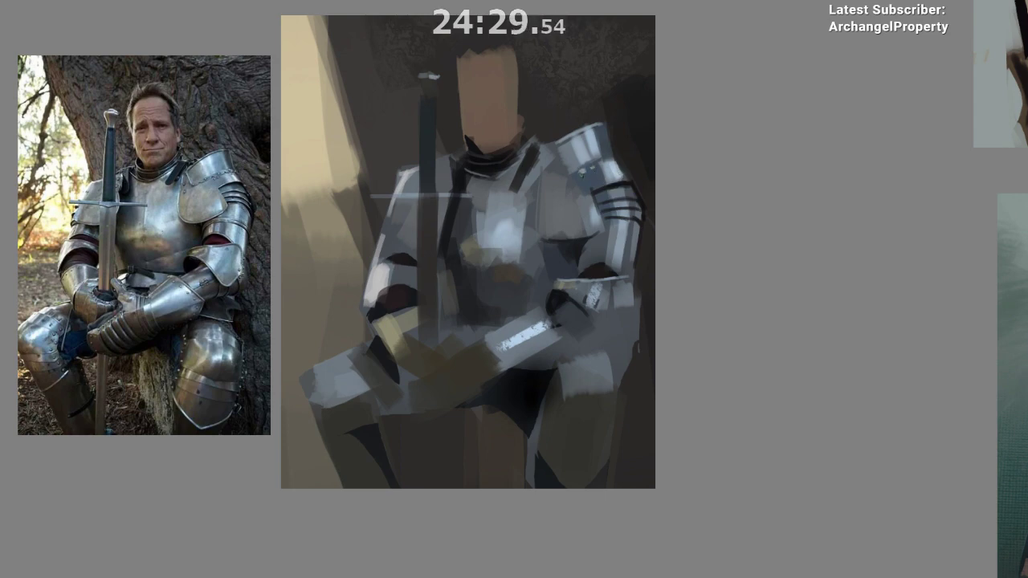
# - Paint brighter red fabric accents inside the dark elbow gaps of both arms
pyautogui.moveTo(634, 162); pyautogui.dragTo(640, 98)
pyautogui.moveTo(567, 273); pyautogui.dragTo(589, 251)
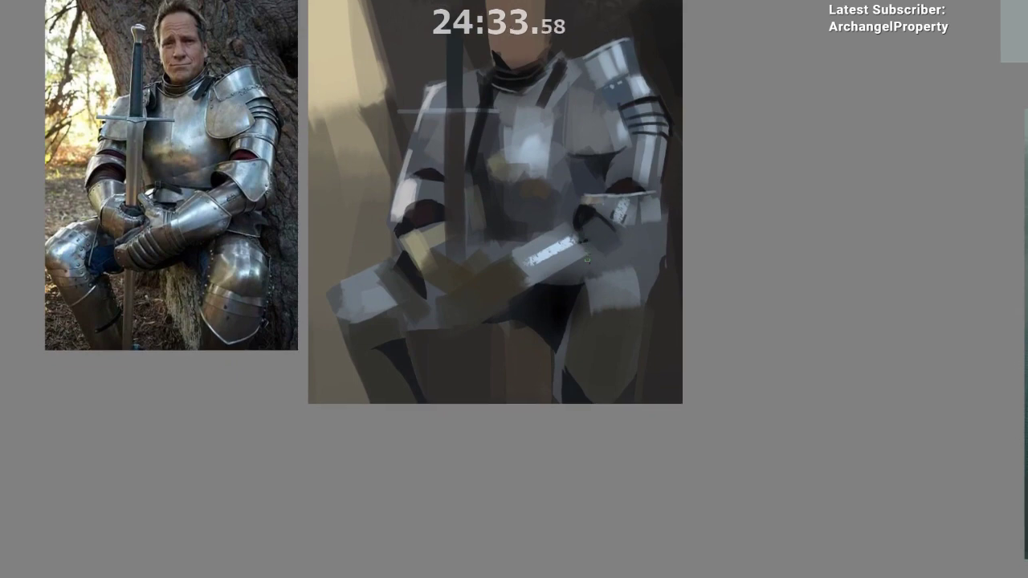
pyautogui.moveTo(586, 286); pyautogui.dragTo(577, 251)
pyautogui.keyDown('ctrl'); pyautogui.click(611, 169); pyautogui.keyUp('ctrl')
pyautogui.keyDown('ctrl'); pyautogui.click(574, 215); pyautogui.keyUp('ctrl')
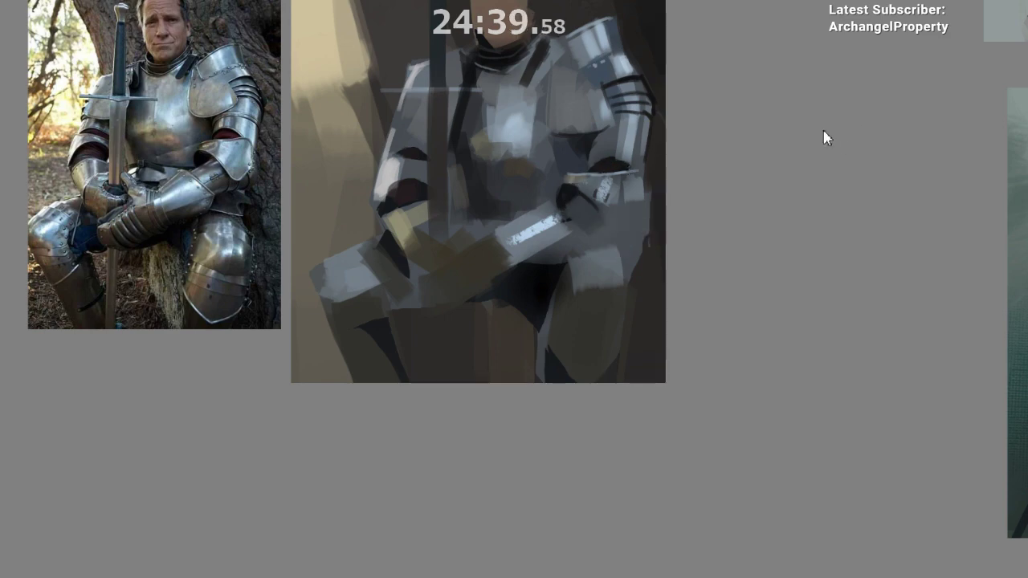
pyautogui.moveTo(617, 167)
pyautogui.mouseDown()
pyautogui.moveTo(601, 171)
pyautogui.moveTo(612, 166)
pyautogui.mouseUp()
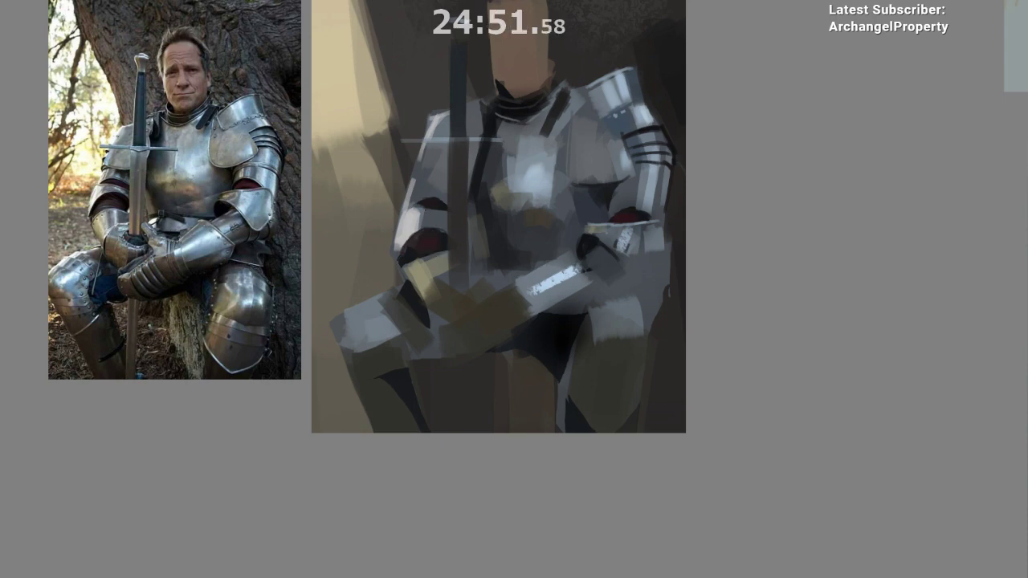
# - Paint a dark plate division across the far upper arm above its elbow gap
pyautogui.moveTo(518, 373); pyautogui.dragTo(498, 443)
pyautogui.moveTo(474, 314); pyautogui.dragTo(518, 322)
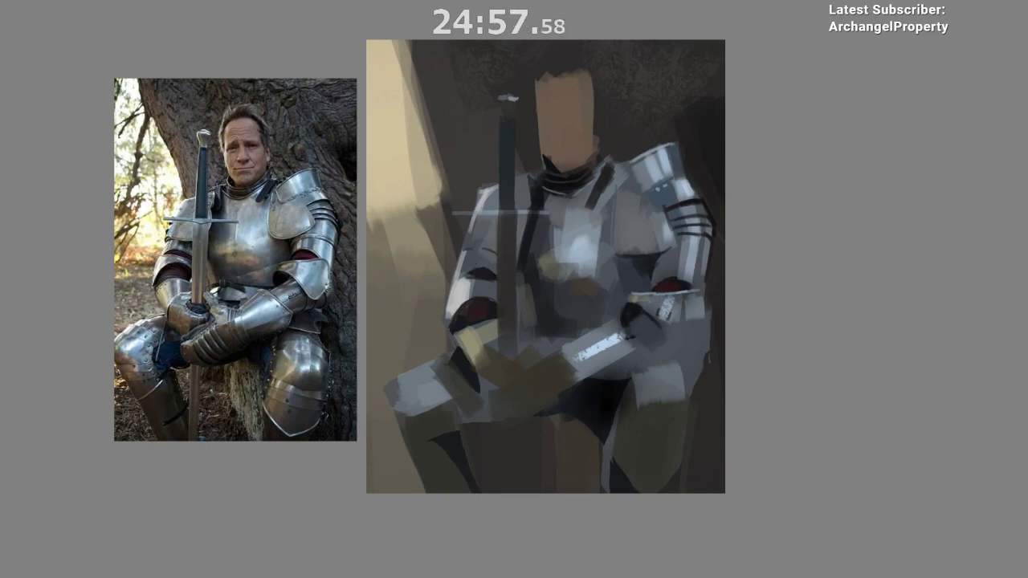
pyautogui.moveTo(478, 250)
pyautogui.mouseDown()
pyautogui.moveTo(502, 254)
pyautogui.moveTo(475, 264)
pyautogui.mouseUp()
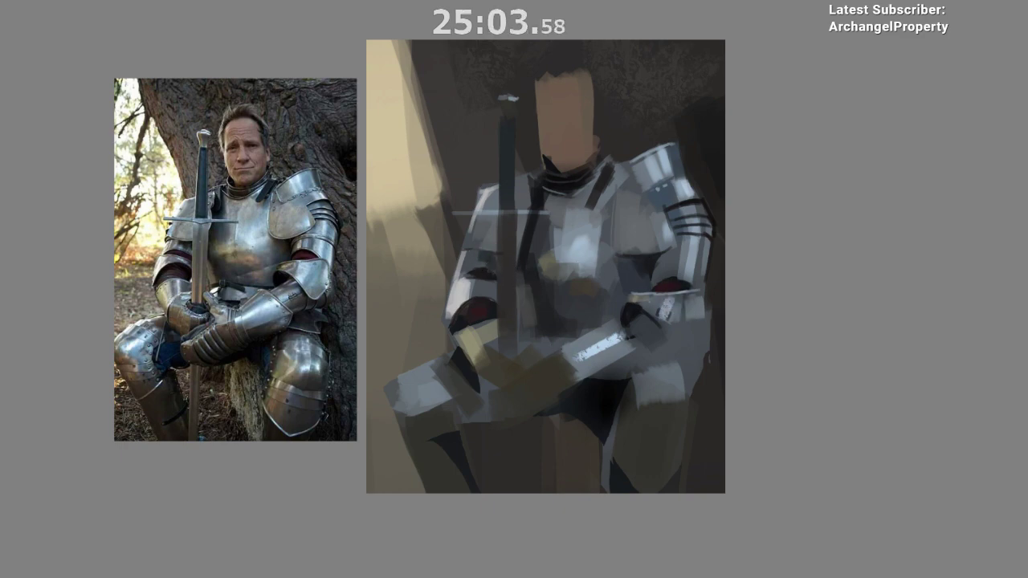
# - In mirrored view, lasso the near elbow guard into a pointed plate, repaint it in plain grey, deselect and mirror back
pyautogui.press('m')
pyautogui.moveTo(473, 331); pyautogui.dragTo(451, 337)
pyautogui.moveTo(399, 443)
pyautogui.mouseDown()
pyautogui.moveTo(346, 449)
pyautogui.moveTo(338, 407)
pyautogui.mouseUp()
pyautogui.keyDown('ctrl'); pyautogui.click(267, 223); pyautogui.keyUp('ctrl')
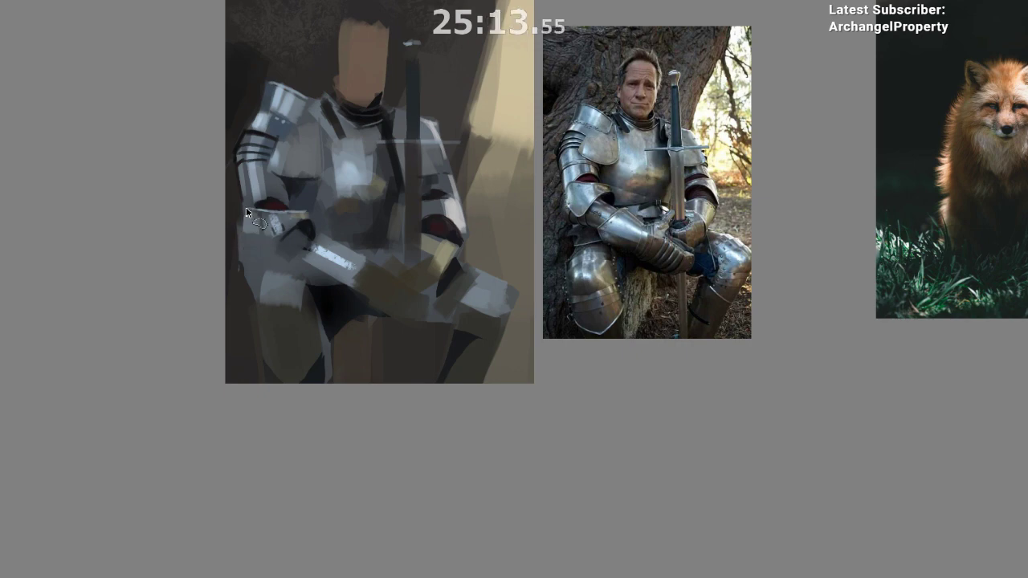
pyautogui.moveTo(264, 255)
pyautogui.mouseDown()
pyautogui.moveTo(272, 260)
pyautogui.moveTo(281, 240)
pyautogui.moveTo(249, 210)
pyautogui.moveTo(263, 225)
pyautogui.moveTo(256, 290)
pyautogui.moveTo(282, 223)
pyautogui.moveTo(283, 263)
pyautogui.mouseUp()
pyautogui.keyDown('alt'); pyautogui.click(256, 186); pyautogui.keyUp('alt')
pyautogui.keyDown('alt'); pyautogui.click(256, 182); pyautogui.keyUp('alt')
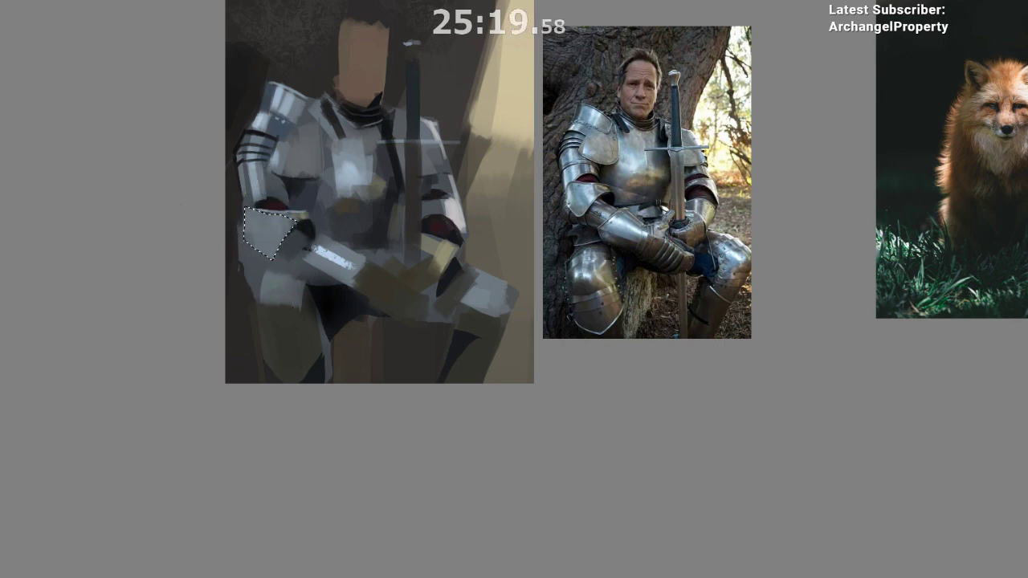
pyautogui.hotkey('ctrl', 'shift', 'a')
pyautogui.press('m')
# - Build up the near elbow guard with lighter grey planes and define its pointed lower edge
pyautogui.moveTo(482, 442); pyautogui.dragTo(331, 439)
pyautogui.moveTo(527, 215); pyautogui.dragTo(552, 255)
pyautogui.keyDown('alt'); pyautogui.click(567, 175); pyautogui.keyUp('alt')
pyautogui.moveTo(575, 201)
pyautogui.mouseDown()
pyautogui.moveTo(564, 247)
pyautogui.moveTo(532, 250)
pyautogui.moveTo(549, 252)
pyautogui.mouseUp()
pyautogui.keyDown('alt'); pyautogui.click(504, 243); pyautogui.keyUp('alt')
pyautogui.moveTo(542, 213)
pyautogui.mouseDown()
pyautogui.moveTo(547, 247)
pyautogui.moveTo(550, 235)
pyautogui.moveTo(582, 236)
pyautogui.moveTo(563, 278)
pyautogui.mouseUp()
pyautogui.hotkey('ctrl', 'shift', 'a')
pyautogui.keyDown('alt'); pyautogui.click(563, 235); pyautogui.keyUp('alt')
pyautogui.moveTo(556, 288); pyautogui.dragTo(554, 275)
pyautogui.keyDown('ctrl'); pyautogui.click(545, 147); pyautogui.keyUp('ctrl')
pyautogui.moveTo(569, 239); pyautogui.dragTo(561, 274)
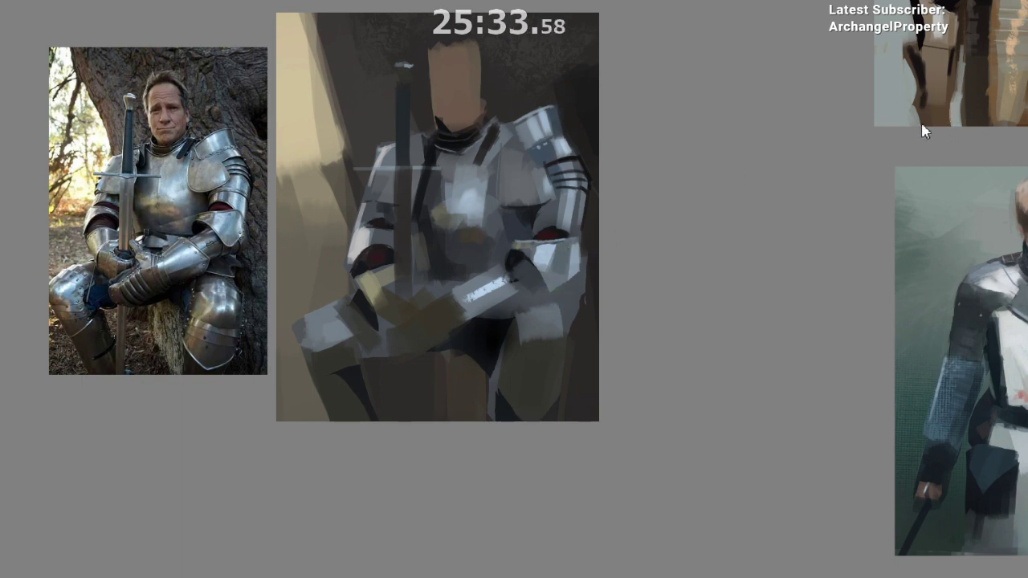
# - Sample pale grey-green from the neighbouring painting and lay it as a reflection on the near elbow guard, refining its lower edge
pyautogui.keyDown('alt'); pyautogui.click(886, 118); pyautogui.keyUp('alt')
pyautogui.moveTo(564, 245); pyautogui.dragTo(557, 297)
pyautogui.keyDown('ctrl'); pyautogui.click(542, 254); pyautogui.keyUp('ctrl')
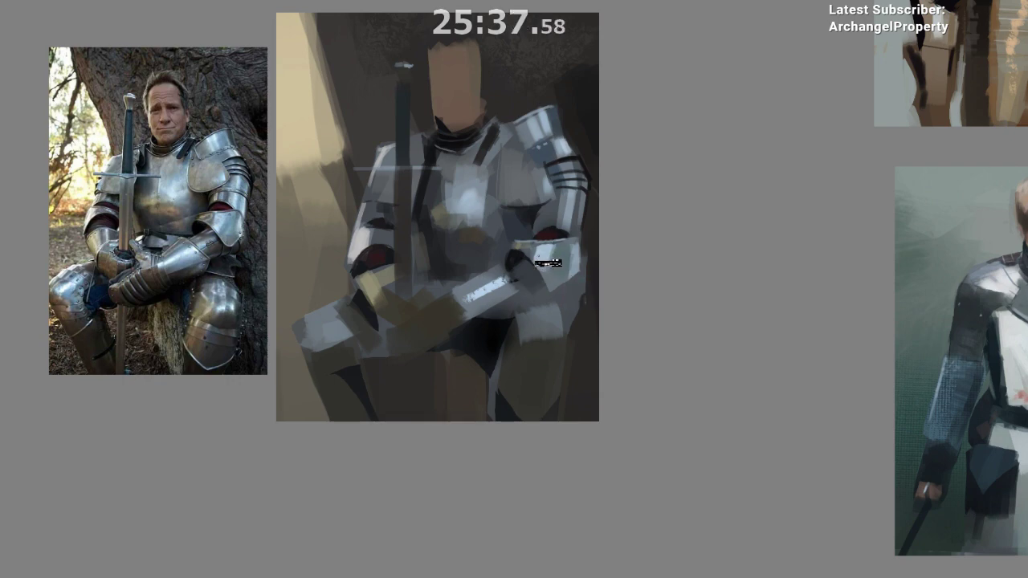
pyautogui.moveTo(539, 262); pyautogui.dragTo(548, 286)
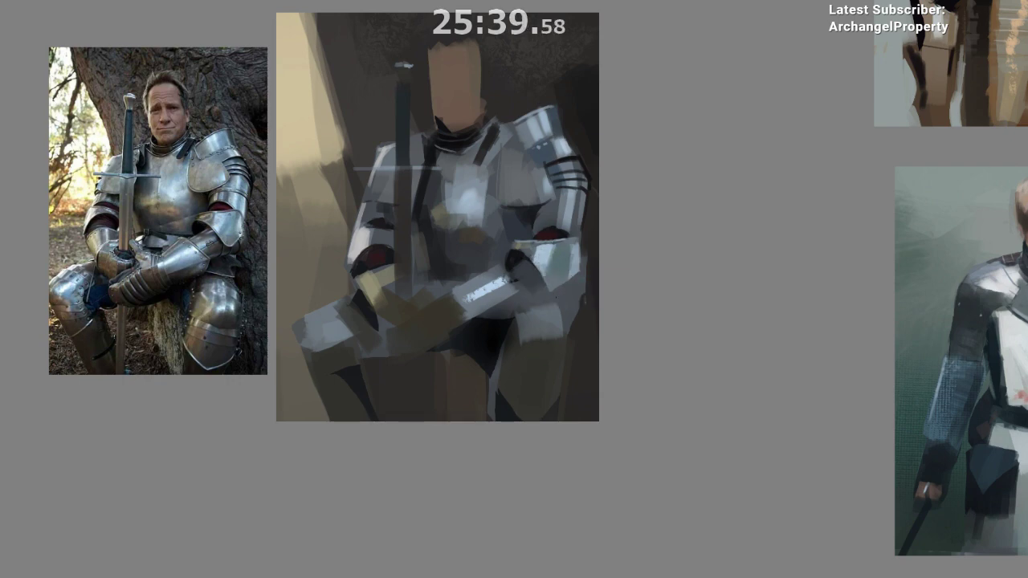
pyautogui.moveTo(549, 288)
pyautogui.mouseDown()
pyautogui.moveTo(535, 260)
pyautogui.moveTo(552, 293)
pyautogui.moveTo(572, 277)
pyautogui.mouseUp()
pyautogui.keyDown('ctrl'); pyautogui.click(550, 279); pyautogui.keyUp('ctrl')
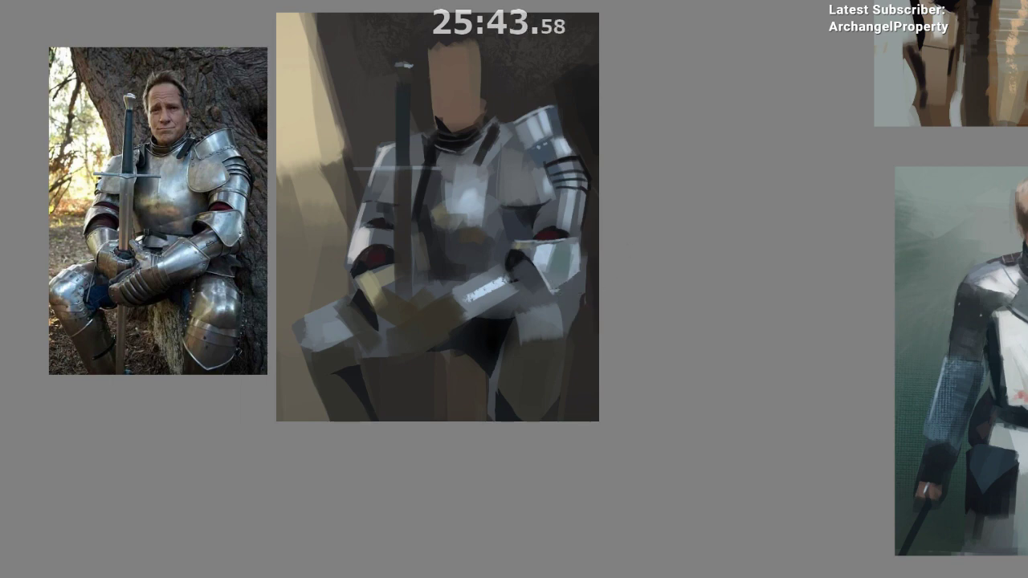
# - Darken the background beside the near elbow guard to set off its outer contour
pyautogui.keyDown('ctrl'); pyautogui.click(594, 266); pyautogui.keyUp('ctrl')
pyautogui.moveTo(584, 318); pyautogui.dragTo(587, 273)
pyautogui.moveTo(557, 372); pyautogui.dragTo(555, 364)
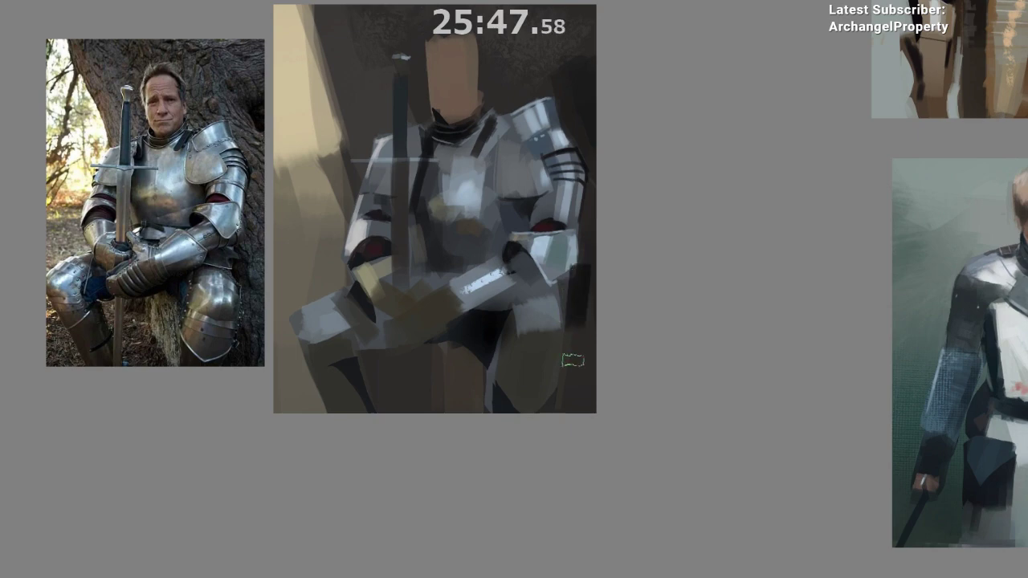
# - Deepen the dark background below the near elbow guard and beside the near thigh, and mirror the view
pyautogui.hotkey('ctrl', 'z')
pyautogui.moveTo(580, 296)
pyautogui.mouseDown()
pyautogui.moveTo(587, 340)
pyautogui.moveTo(570, 299)
pyautogui.mouseUp()
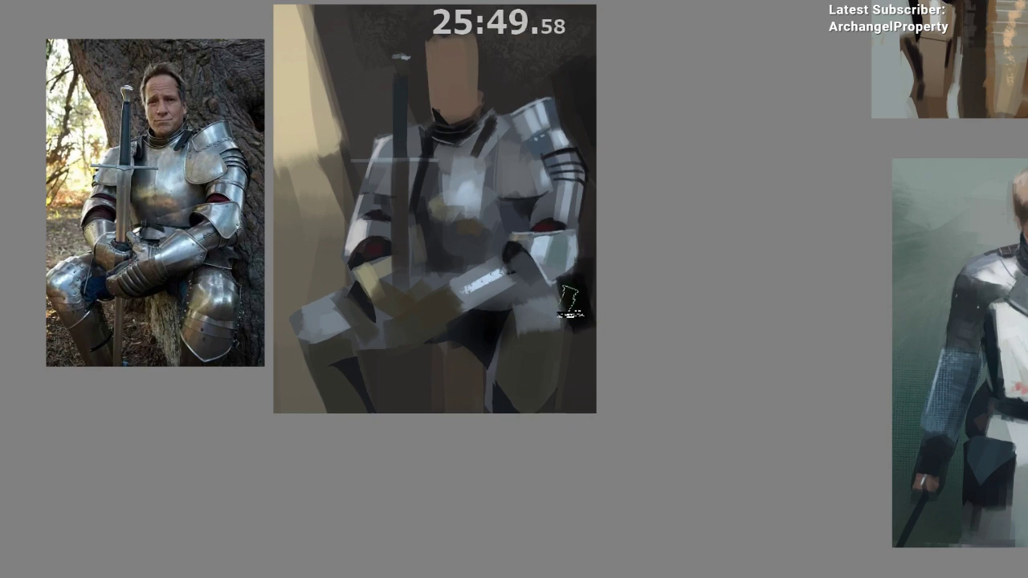
pyautogui.press('m')
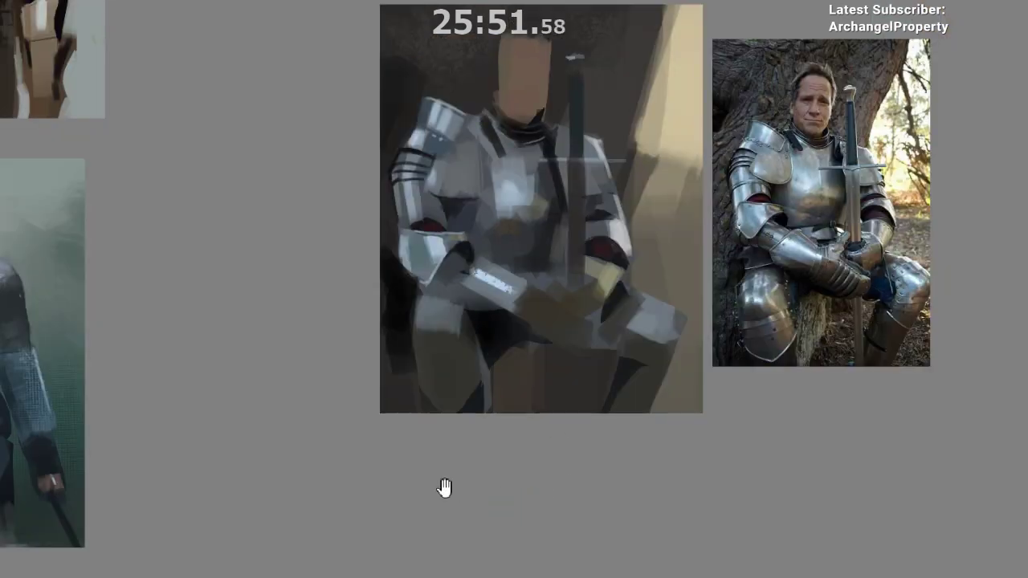
# - In mirrored view, paint pale grey vertical highlights on the near knee with a tone sampled from the elbow guard, and mirror back
pyautogui.moveTo(445, 487); pyautogui.dragTo(280, 490)
pyautogui.keyDown('ctrl'); pyautogui.click(290, 239); pyautogui.keyUp('ctrl')
pyautogui.moveTo(300, 294); pyautogui.dragTo(297, 324)
pyautogui.hotkey('ctrl', 'z')
pyautogui.moveTo(299, 282)
pyautogui.mouseDown()
pyautogui.moveTo(298, 327)
pyautogui.moveTo(302, 317)
pyautogui.moveTo(287, 327)
pyautogui.moveTo(282, 317)
pyautogui.mouseUp()
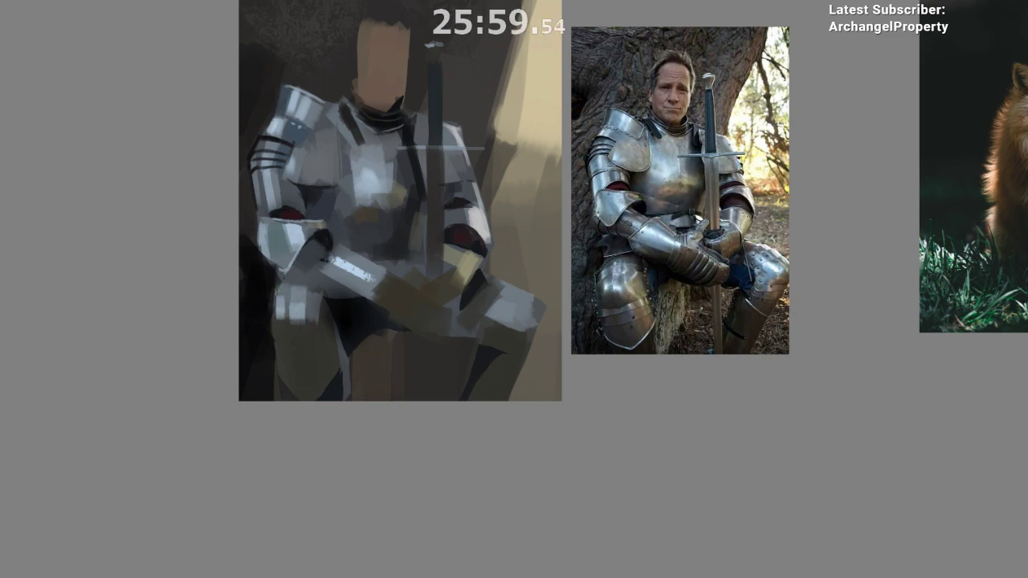
pyautogui.press('m')
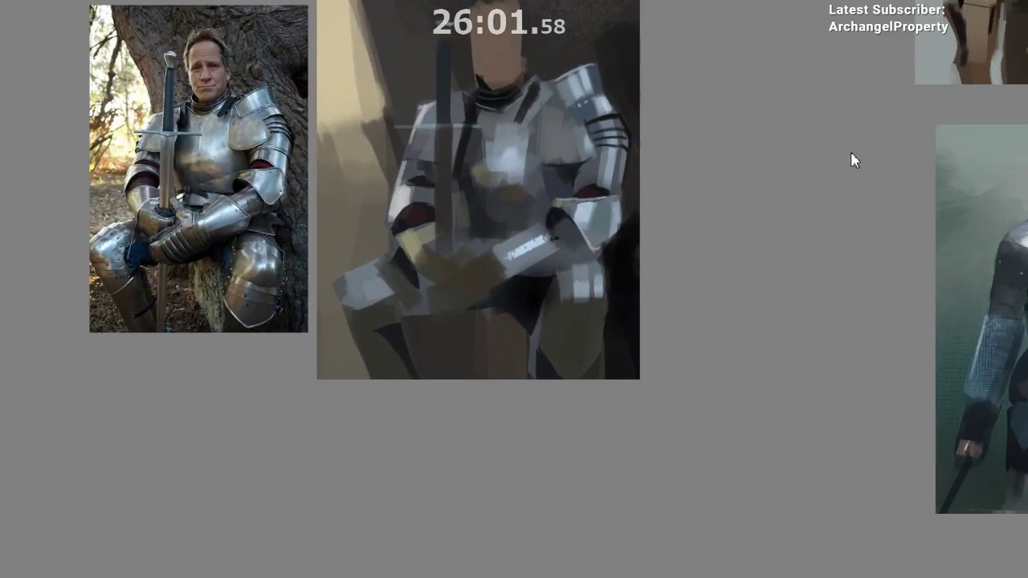
# - Touch up the tones beneath the near elbow guard and try a dark stroke across the upper edge of the near knee
pyautogui.keyDown('ctrl'); pyautogui.click(596, 292); pyautogui.keyUp('ctrl')
pyautogui.moveTo(595, 255); pyautogui.dragTo(595, 276)
pyautogui.moveTo(565, 333); pyautogui.dragTo(566, 373)
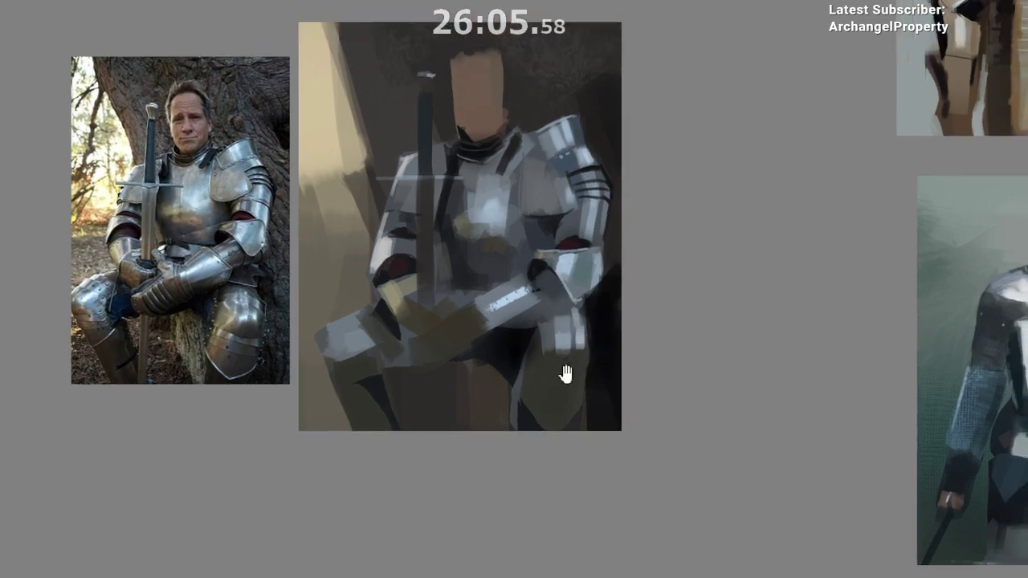
pyautogui.keyDown('ctrl'); pyautogui.click(537, 274); pyautogui.keyUp('ctrl')
pyautogui.moveTo(543, 309)
pyautogui.mouseDown()
pyautogui.moveTo(604, 306)
pyautogui.moveTo(553, 309)
pyautogui.mouseUp()
pyautogui.hotkey('ctrl', 'z')
pyautogui.hotkey('ctrl', 'z')
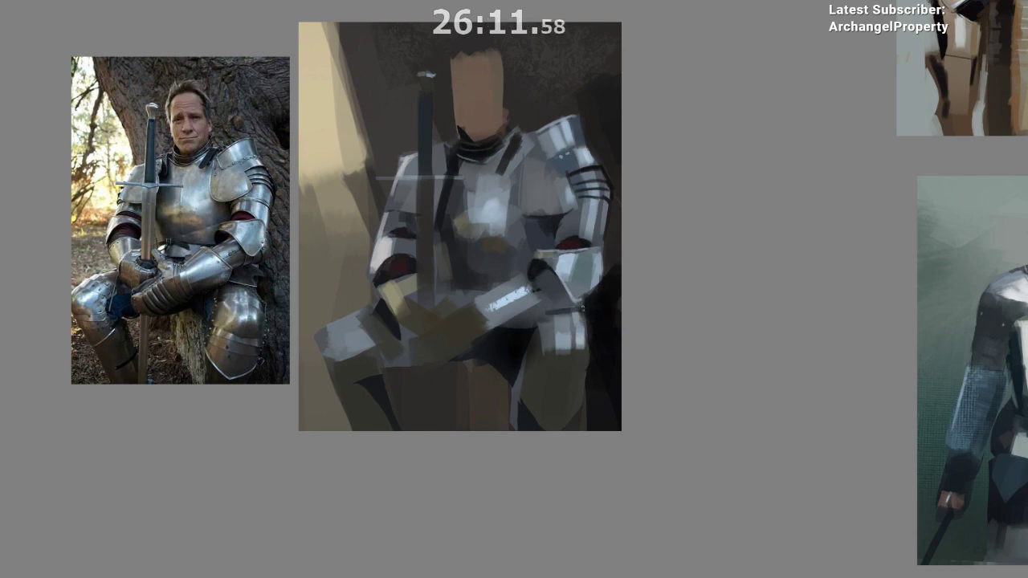
# - Paint across the top of the near knee and transform the knee plate to sit slightly lower on the leg
pyautogui.keyDown('ctrl'); pyautogui.click(559, 340); pyautogui.keyUp('ctrl')
pyautogui.moveTo(546, 320); pyautogui.dragTo(584, 315)
pyautogui.moveTo(559, 352); pyautogui.dragTo(549, 384)
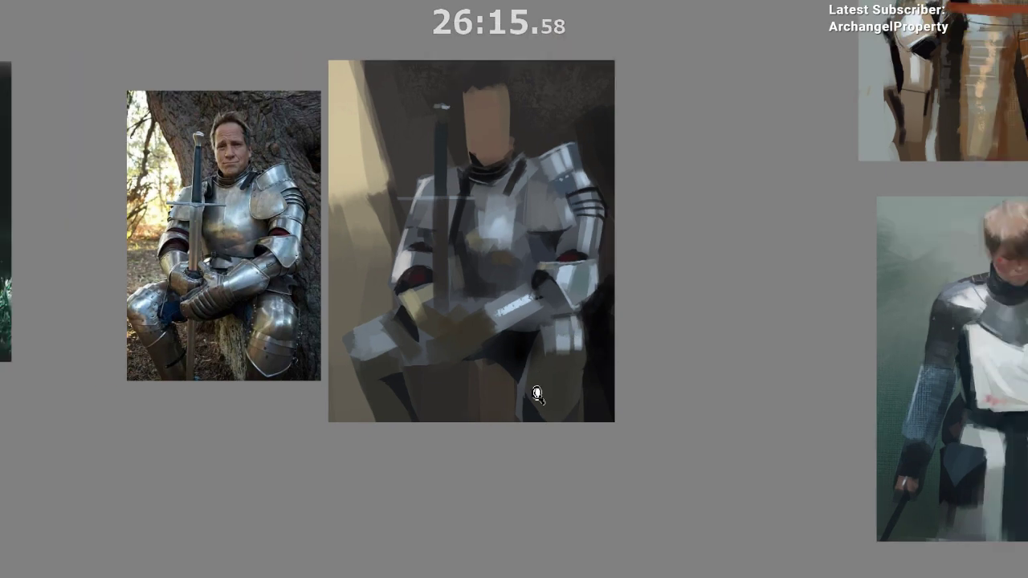
pyautogui.scroll(-2, 537, 394)
pyautogui.scroll(1, 541, 395)
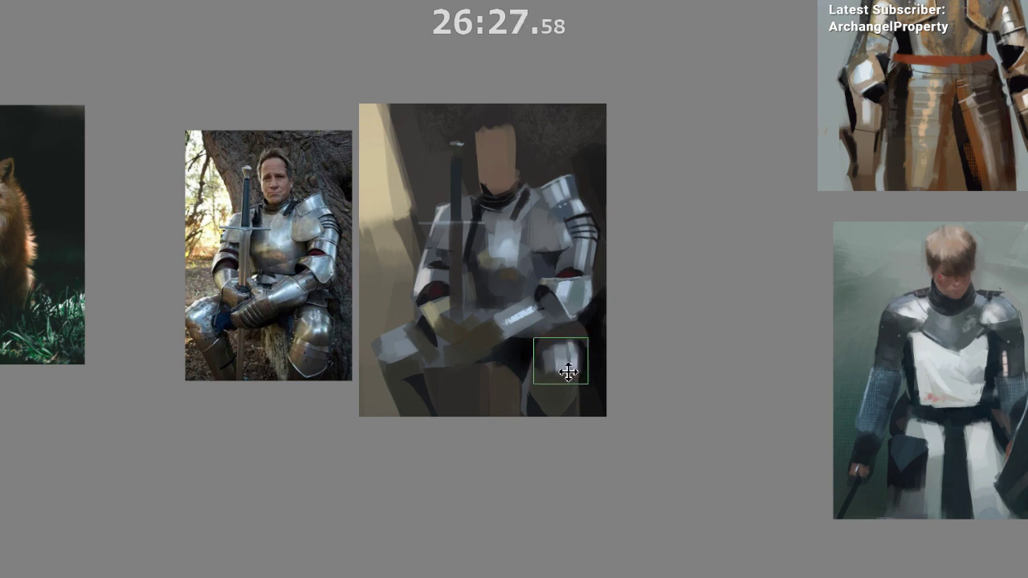
pyautogui.moveTo(569, 372); pyautogui.dragTo(569, 369)
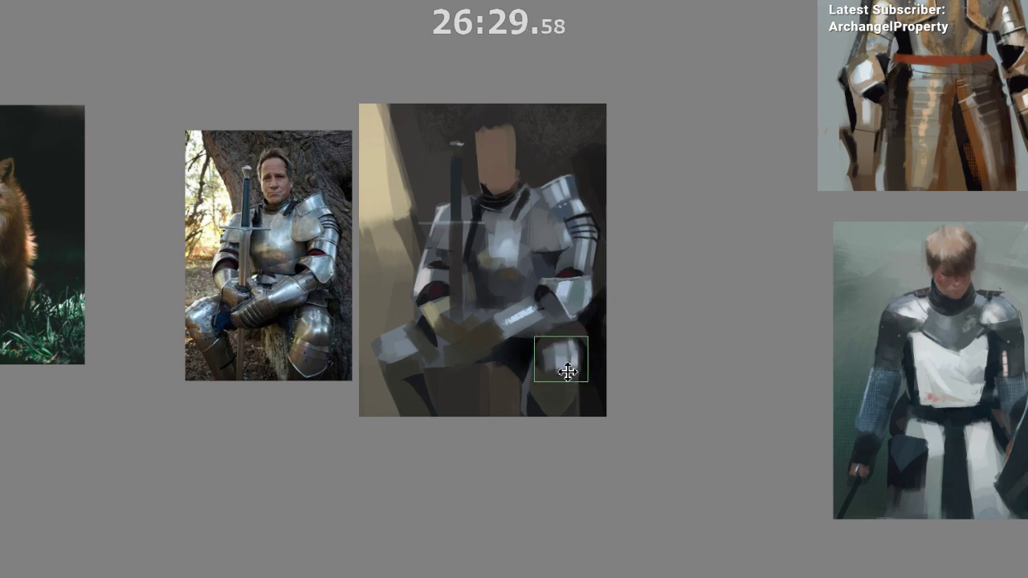
pyautogui.press('Return')
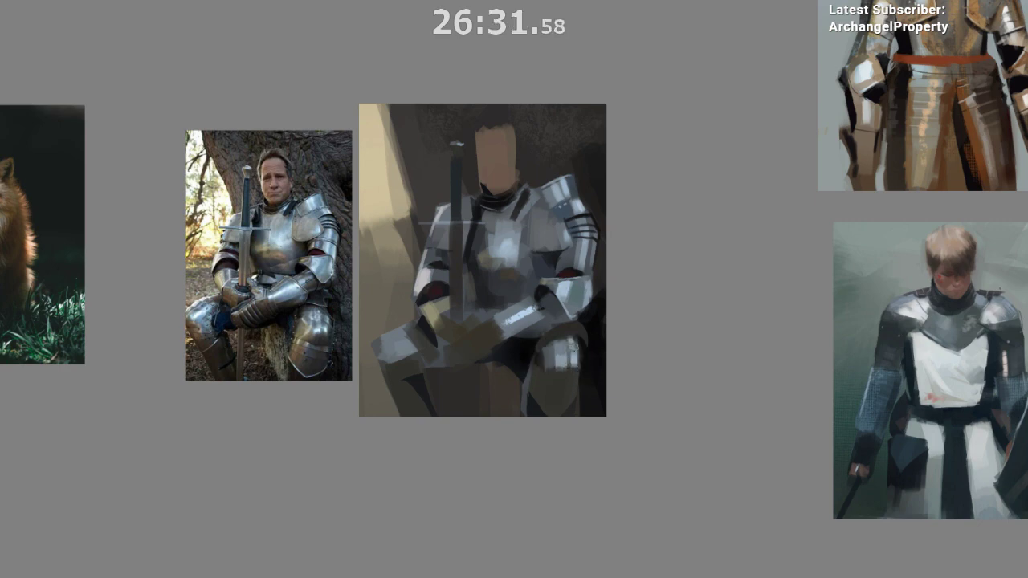
# - Shape the near knee's rounded upper contour by painting dark tones around it and repainting a lassoed area above it
pyautogui.moveTo(559, 330); pyautogui.dragTo(571, 353)
pyautogui.moveTo(571, 353); pyautogui.dragTo(556, 344)
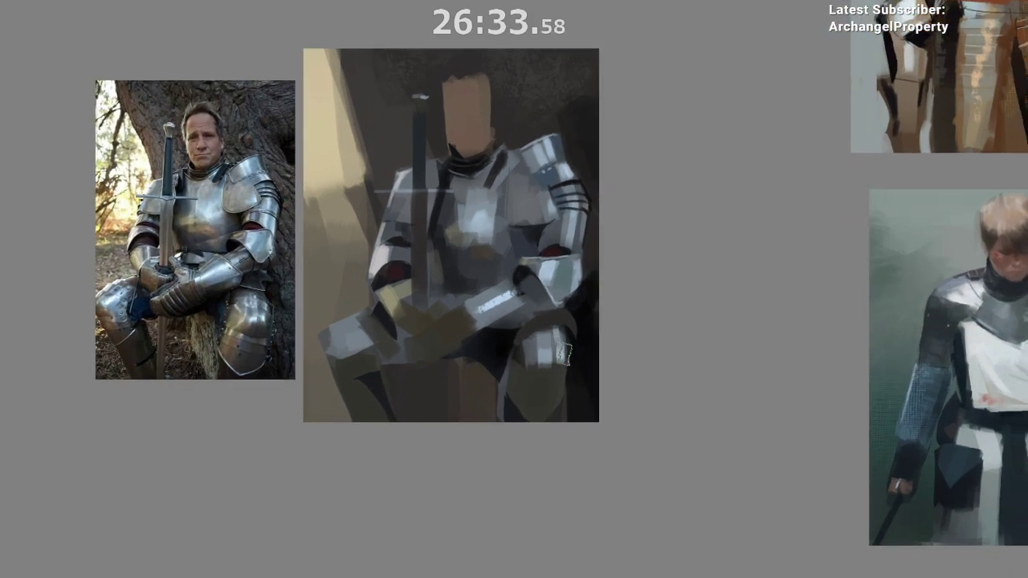
pyautogui.hotkey('ctrl', 'd')
pyautogui.keyDown('alt'); pyautogui.click(568, 359); pyautogui.keyUp('alt')
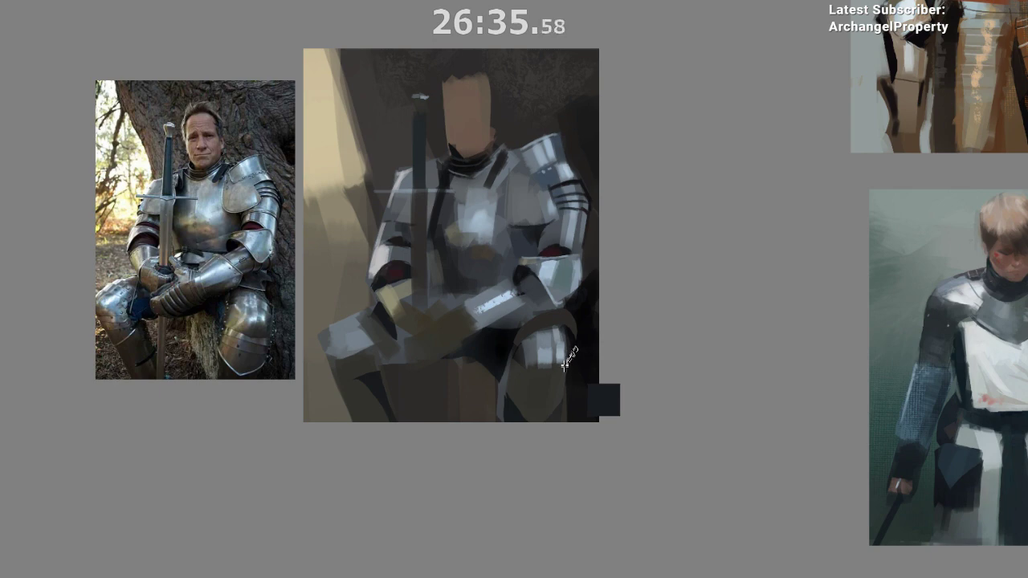
pyautogui.keyDown('ctrl'); pyautogui.click(563, 366); pyautogui.keyUp('ctrl')
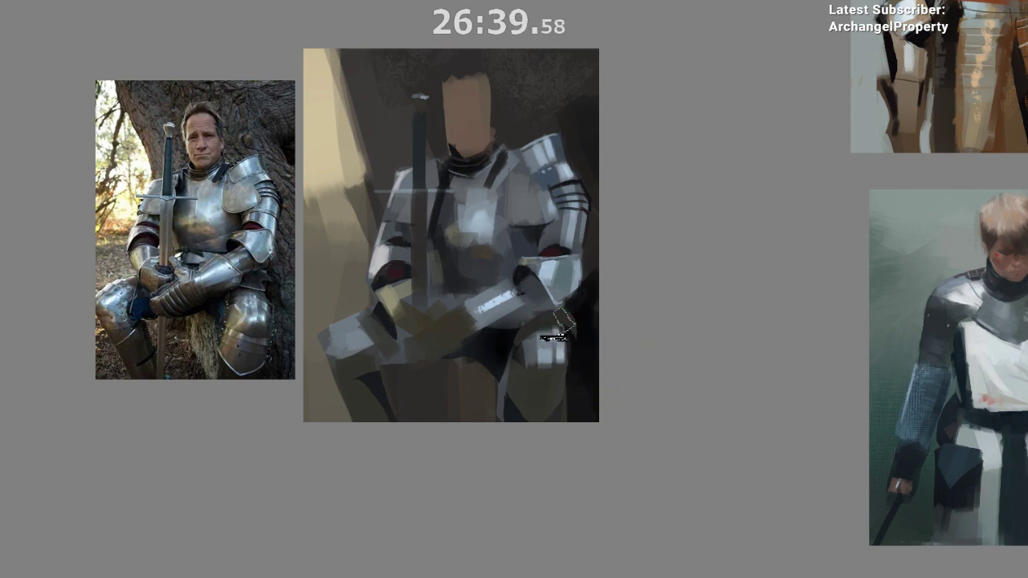
pyautogui.moveTo(534, 325)
pyautogui.mouseDown()
pyautogui.moveTo(578, 305)
pyautogui.moveTo(593, 313)
pyautogui.moveTo(586, 347)
pyautogui.moveTo(522, 334)
pyautogui.moveTo(570, 329)
pyautogui.mouseUp()
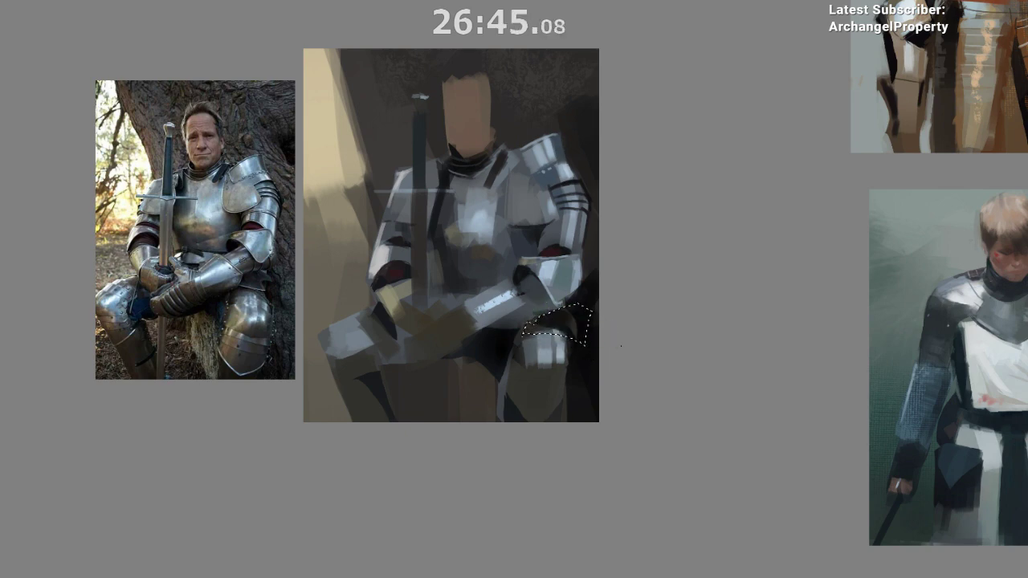
pyautogui.keyDown('alt'); pyautogui.click(545, 352); pyautogui.keyUp('alt')
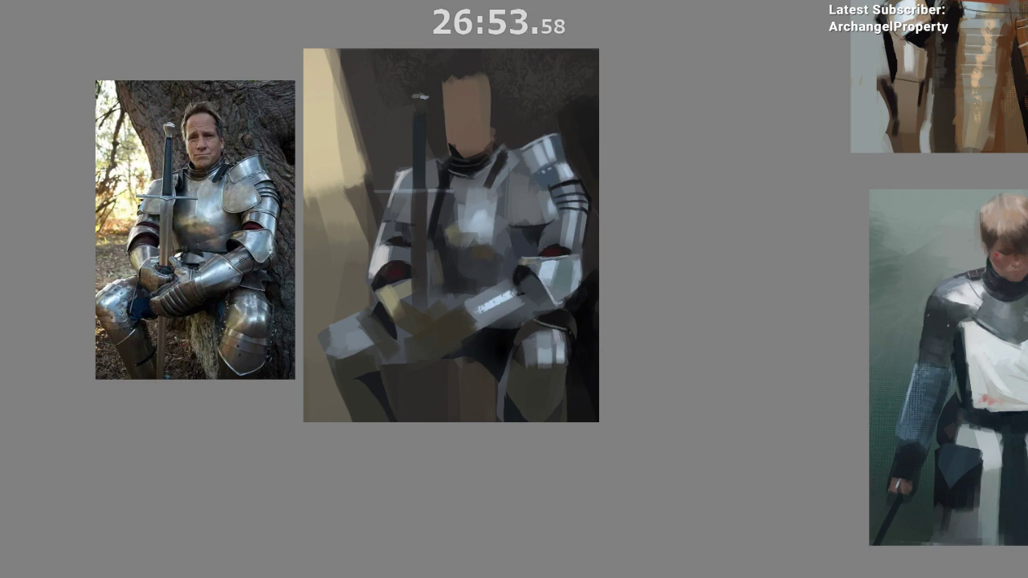
# - In mirrored view, refine the near knee's outer edge with sampled dark and try a stroke down its inner side
pyautogui.press('m')
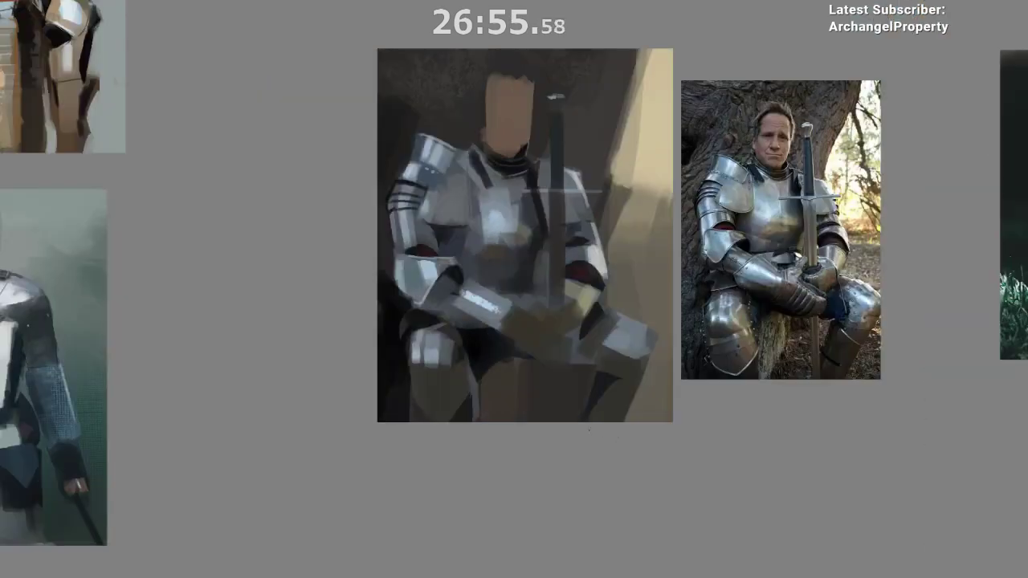
pyautogui.moveTo(465, 432); pyautogui.dragTo(314, 395)
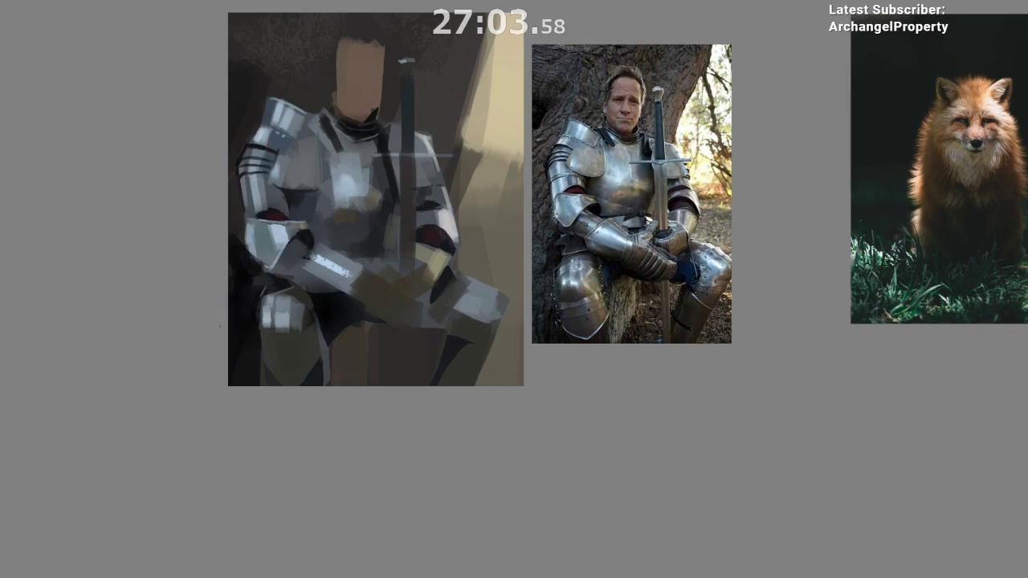
pyautogui.keyDown('ctrl'); pyautogui.click(249, 282); pyautogui.keyUp('ctrl')
pyautogui.moveTo(298, 379); pyautogui.dragTo(269, 358)
pyautogui.keyDown('ctrl'); pyautogui.click(270, 310); pyautogui.keyUp('ctrl')
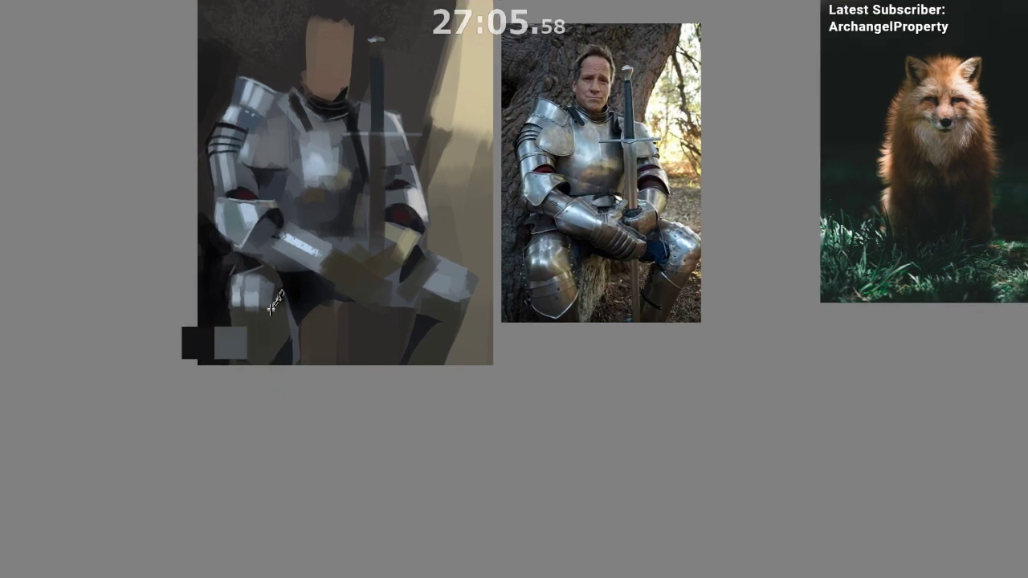
pyautogui.moveTo(278, 284); pyautogui.dragTo(285, 337)
pyautogui.hotkey('ctrl', 'z')
# - Resample the leg tones, mirror back and lay olive reflections over the near shin plate
pyautogui.keyDown('ctrl'); pyautogui.click(269, 346); pyautogui.keyUp('ctrl')
pyautogui.keyDown('ctrl'); pyautogui.click(274, 340); pyautogui.keyUp('ctrl')
pyautogui.press('m')
pyautogui.moveTo(514, 471); pyautogui.dragTo(389, 477)
pyautogui.keyDown('ctrl'); pyautogui.click(620, 318); pyautogui.keyUp('ctrl')
pyautogui.moveTo(613, 329)
pyautogui.mouseDown()
pyautogui.moveTo(499, 406)
pyautogui.moveTo(565, 356)
pyautogui.moveTo(494, 241)
pyautogui.moveTo(525, 209)
pyautogui.moveTo(570, 332)
pyautogui.mouseUp()
pyautogui.keyDown('ctrl'); pyautogui.click(565, 347); pyautogui.keyUp('ctrl')
# - Sample the warm breastplate reflection and paint ochre and olive planes down the far shin, redoing the inner stroke
pyautogui.keyDown('ctrl'); pyautogui.click(520, 209); pyautogui.keyUp('ctrl')
pyautogui.moveTo(399, 345); pyautogui.dragTo(419, 350)
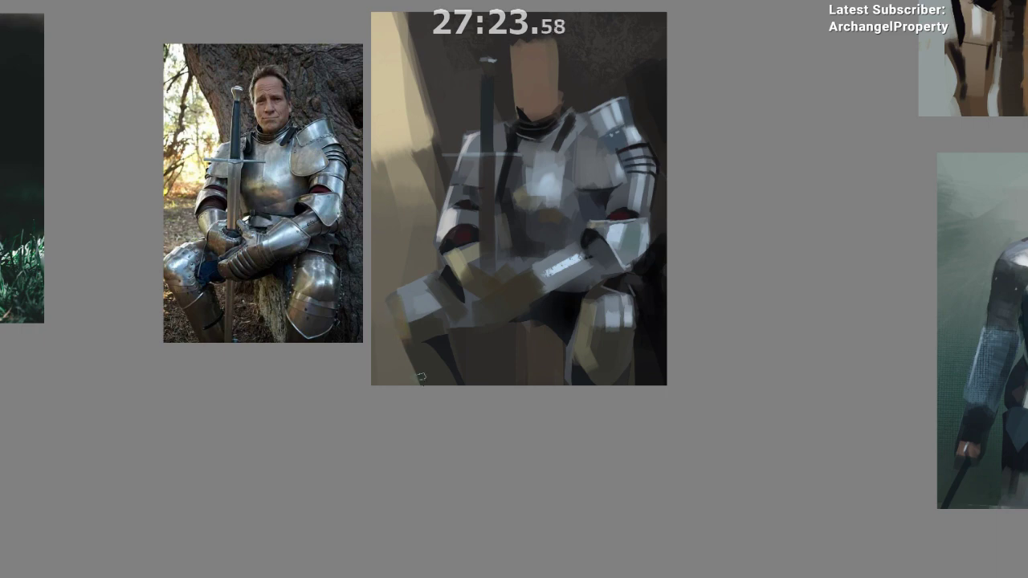
pyautogui.moveTo(399, 323); pyautogui.dragTo(426, 385)
pyautogui.keyDown('ctrl'); pyautogui.click(473, 231); pyautogui.keyUp('ctrl')
pyautogui.hotkey('ctrl', 'z')
pyautogui.moveTo(418, 342); pyautogui.dragTo(431, 386)
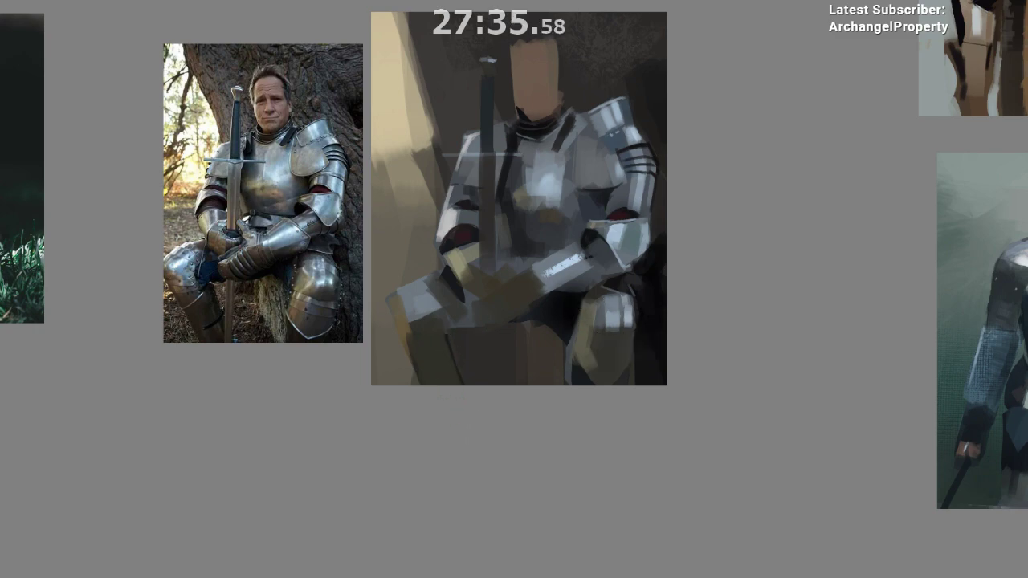
# - Define the far shin's inner edge with a narrow dark stripe running down from the knee
pyautogui.moveTo(548, 344); pyautogui.dragTo(571, 340)
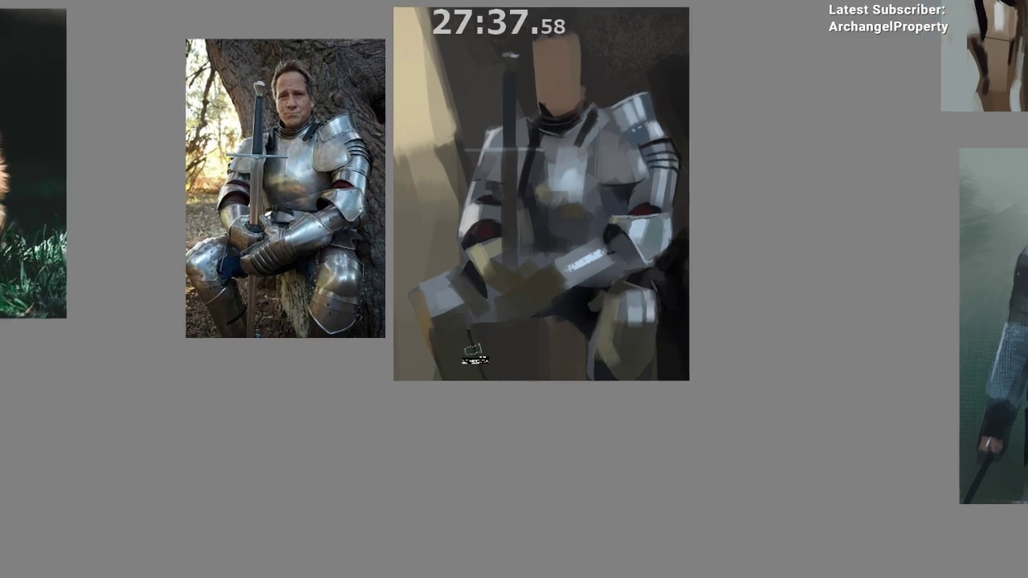
pyautogui.moveTo(460, 349); pyautogui.dragTo(466, 349)
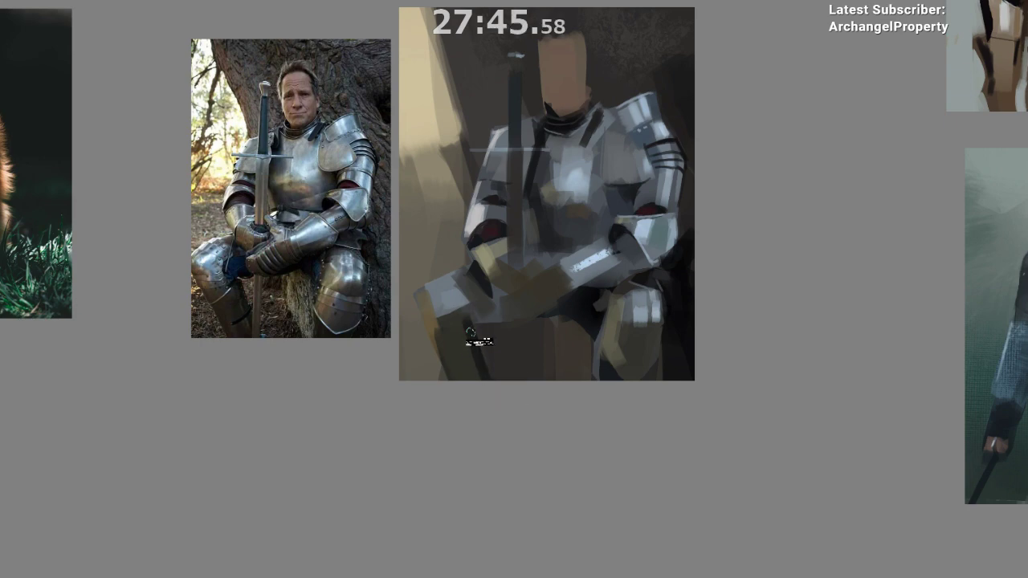
pyautogui.moveTo(556, 375); pyautogui.dragTo(526, 409)
pyautogui.moveTo(519, 367); pyautogui.dragTo(488, 390)
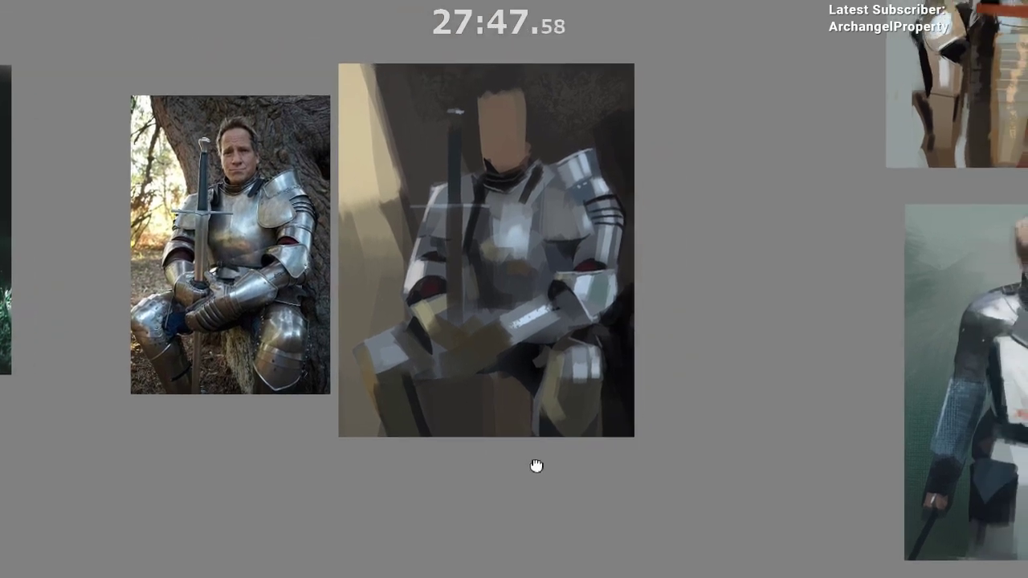
# - Paint a mottled olive-brown texture over the brown strip hanging between the legs
pyautogui.moveTo(537, 466); pyautogui.dragTo(532, 485)
pyautogui.moveTo(530, 417); pyautogui.dragTo(530, 400)
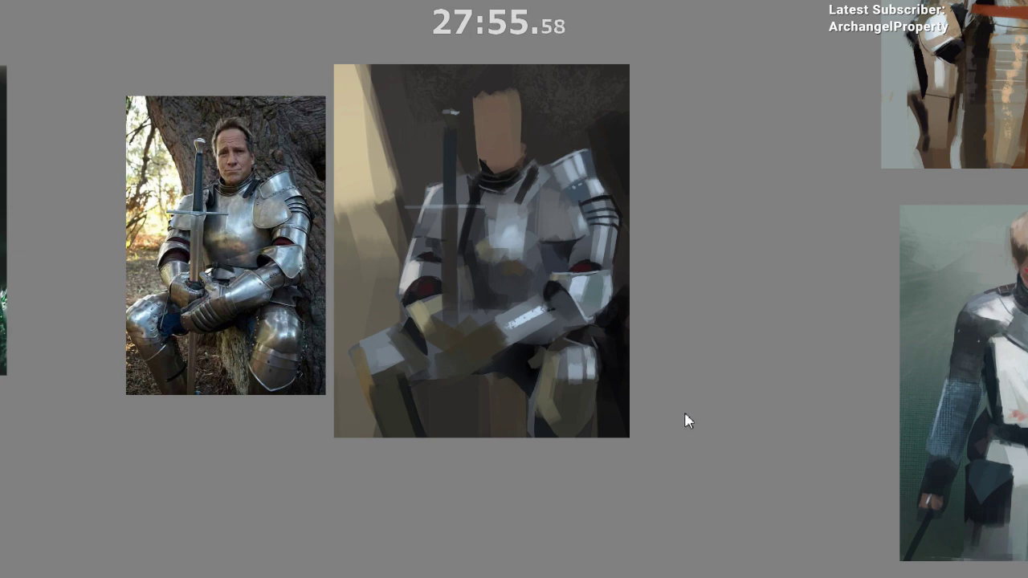
pyautogui.moveTo(498, 390); pyautogui.dragTo(498, 417)
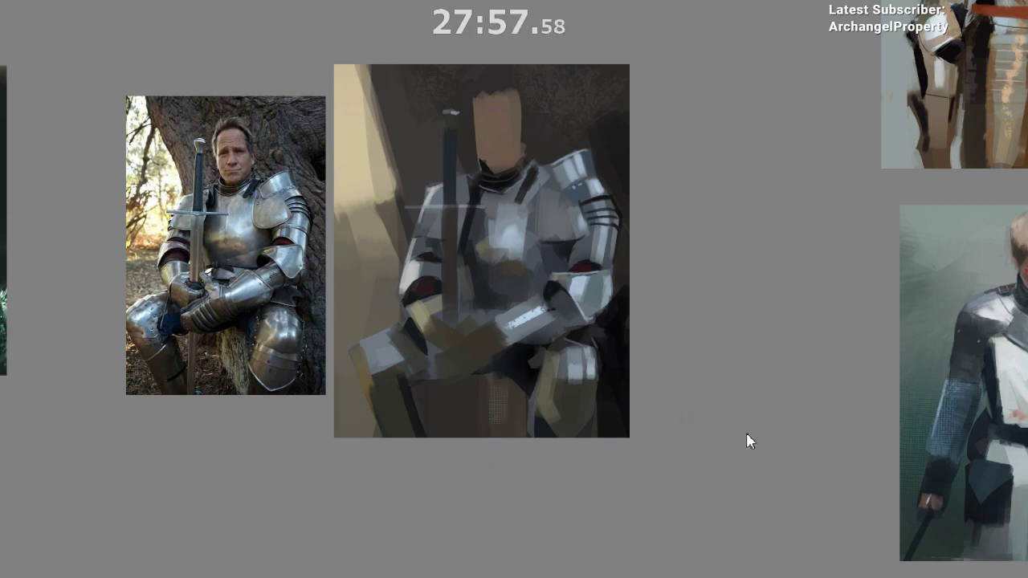
pyautogui.moveTo(498, 368); pyautogui.dragTo(499, 438)
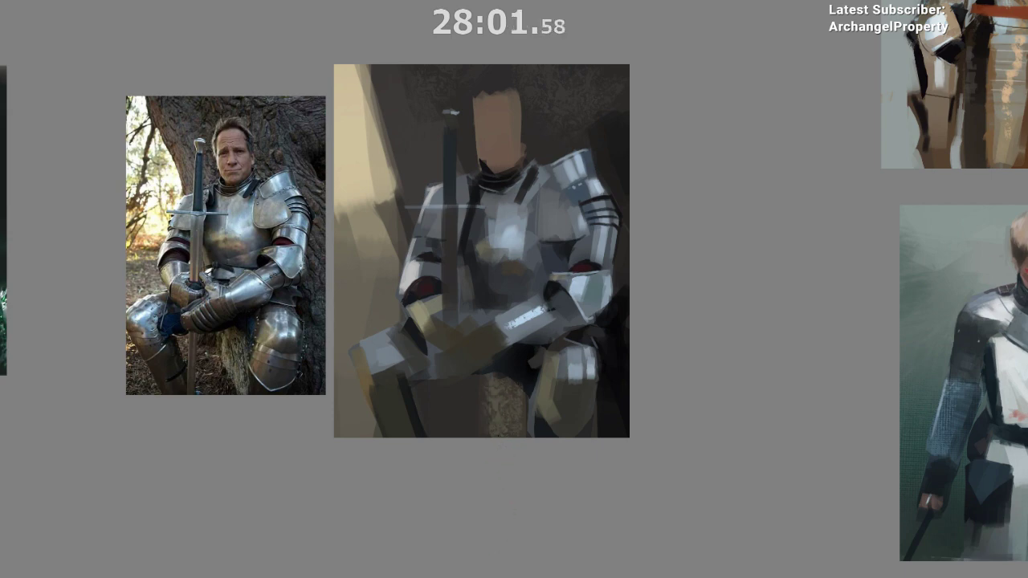
# - Switch to another brush preset and blend the edge of the textured strip and the inner side of the far shin
pyautogui.rightClick(493, 481)
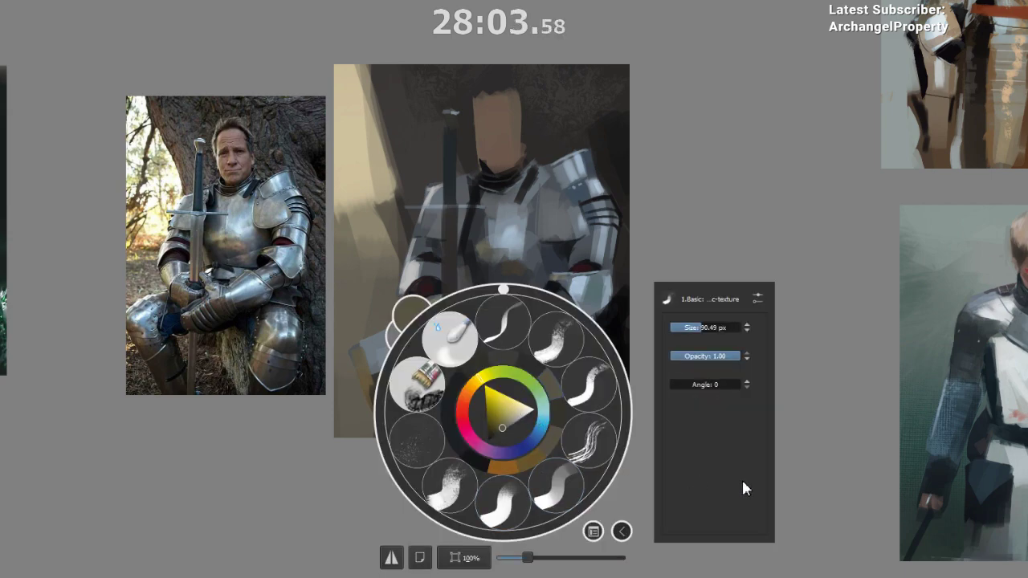
pyautogui.click(417, 385)
pyautogui.click(411, 510)
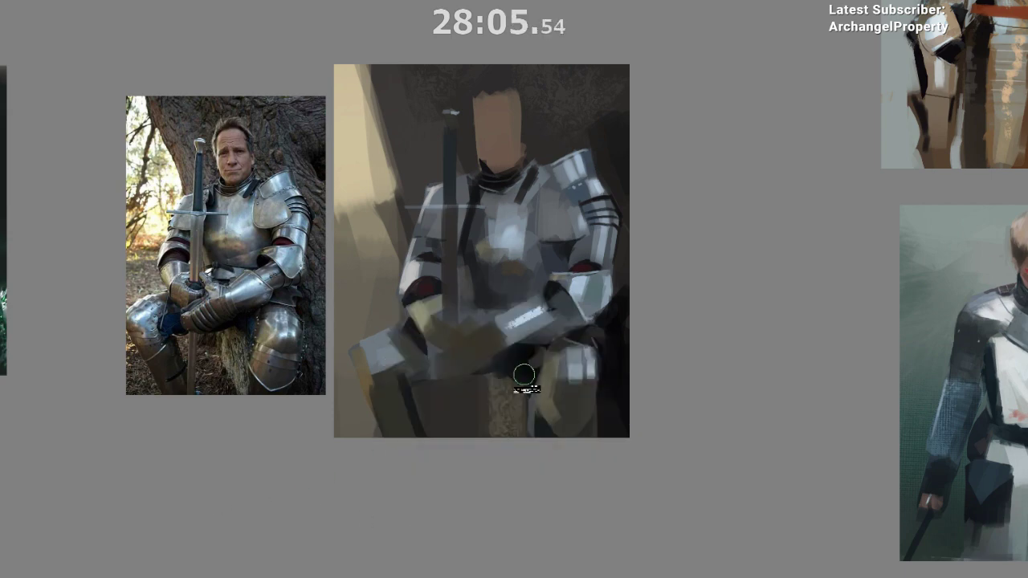
pyautogui.moveTo(523, 375)
pyautogui.mouseDown()
pyautogui.moveTo(530, 366)
pyautogui.moveTo(522, 405)
pyautogui.mouseUp()
pyautogui.moveTo(406, 393); pyautogui.dragTo(408, 412)
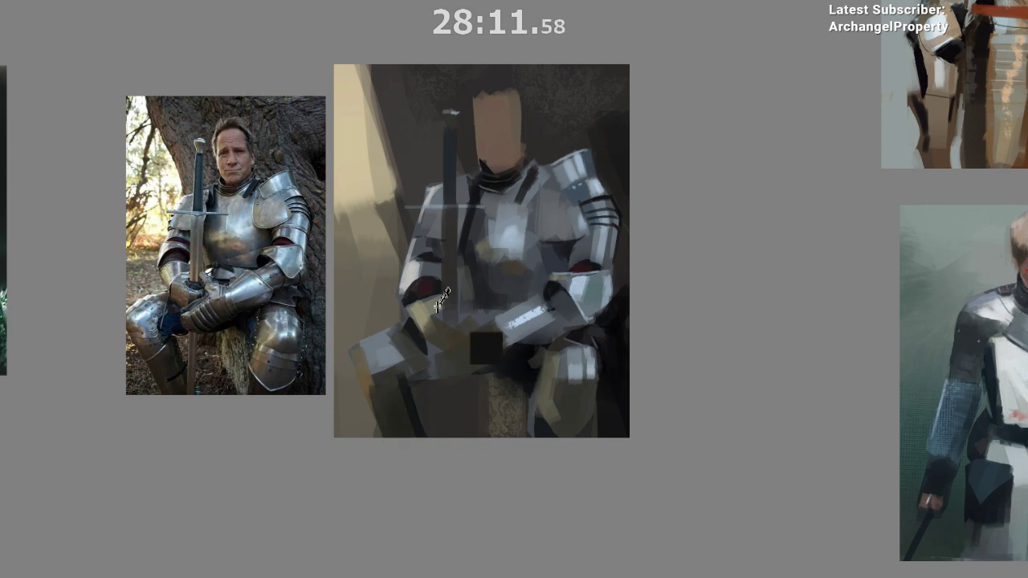
# - Change the brush preset and paint pale highlights across the far knee plate with tones sampled from the forearm and breastplate
pyautogui.rightClick(393, 373)
pyautogui.click(471, 400)
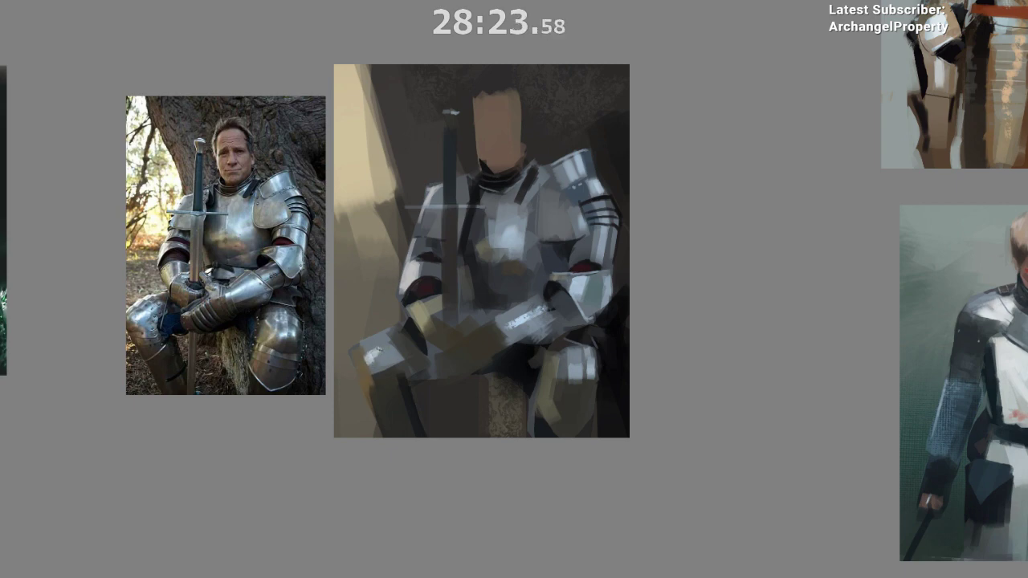
pyautogui.moveTo(378, 352); pyautogui.dragTo(399, 338)
pyautogui.keyDown('ctrl'); pyautogui.click(518, 322); pyautogui.keyUp('ctrl')
pyautogui.keyDown('ctrl'); pyautogui.click(507, 255); pyautogui.keyUp('ctrl')
pyautogui.moveTo(381, 347); pyautogui.dragTo(403, 333)
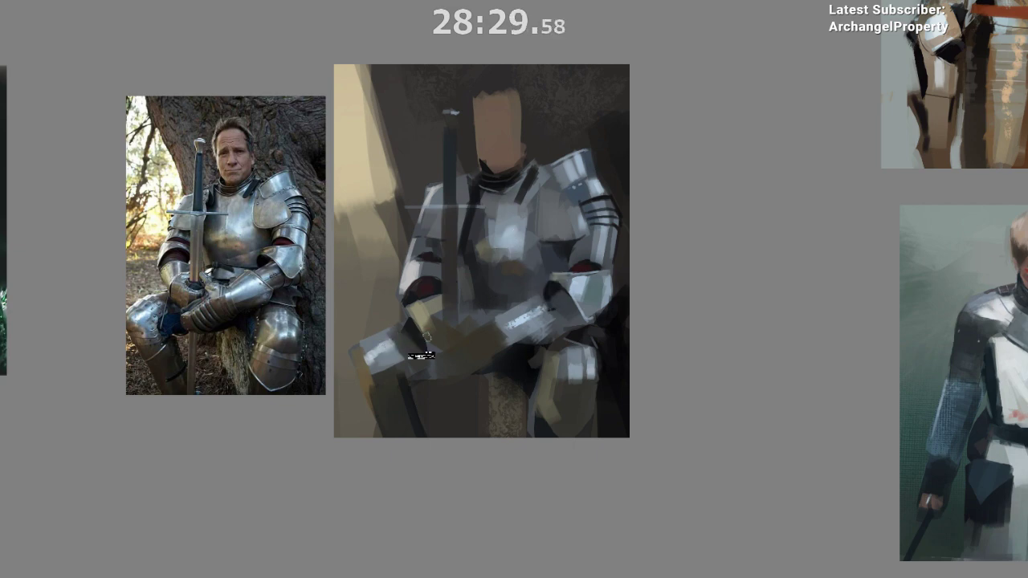
pyautogui.moveTo(359, 356)
pyautogui.mouseDown()
pyautogui.moveTo(404, 347)
pyautogui.moveTo(421, 326)
pyautogui.mouseUp()
pyautogui.hotkey('ctrl', 'z')
pyautogui.keyDown('ctrl'); pyautogui.click(460, 275); pyautogui.keyUp('ctrl')
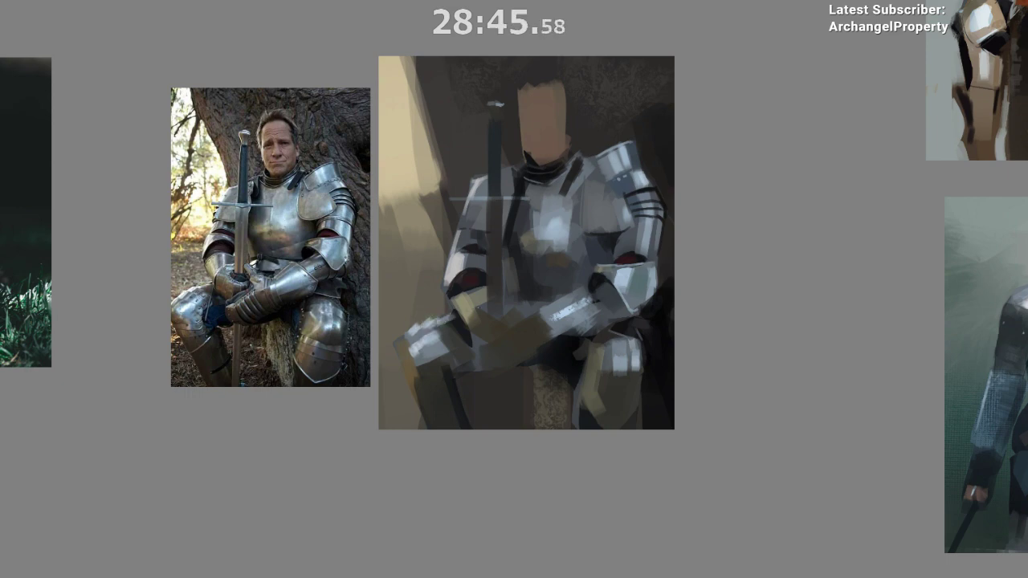
# - Sample a tone from the far arm and try a short stroke along the outer edge of the far elbow
pyautogui.moveTo(485, 472); pyautogui.dragTo(415, 472)
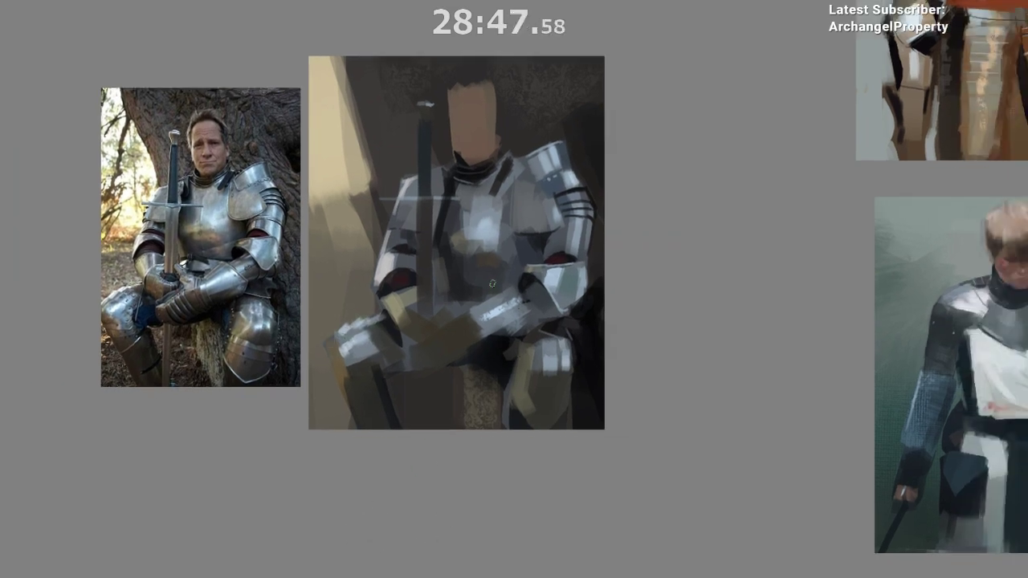
pyautogui.moveTo(457, 334); pyautogui.dragTo(487, 362)
pyautogui.keyDown('ctrl'); pyautogui.click(414, 298); pyautogui.keyUp('ctrl')
pyautogui.moveTo(415, 294); pyautogui.dragTo(407, 311)
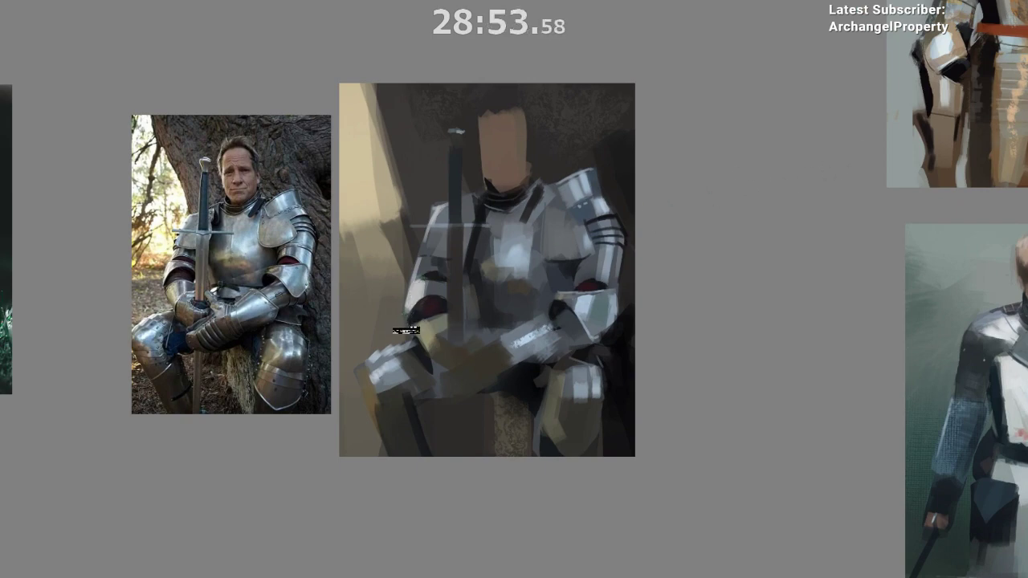
pyautogui.hotkey('ctrl', 'z')
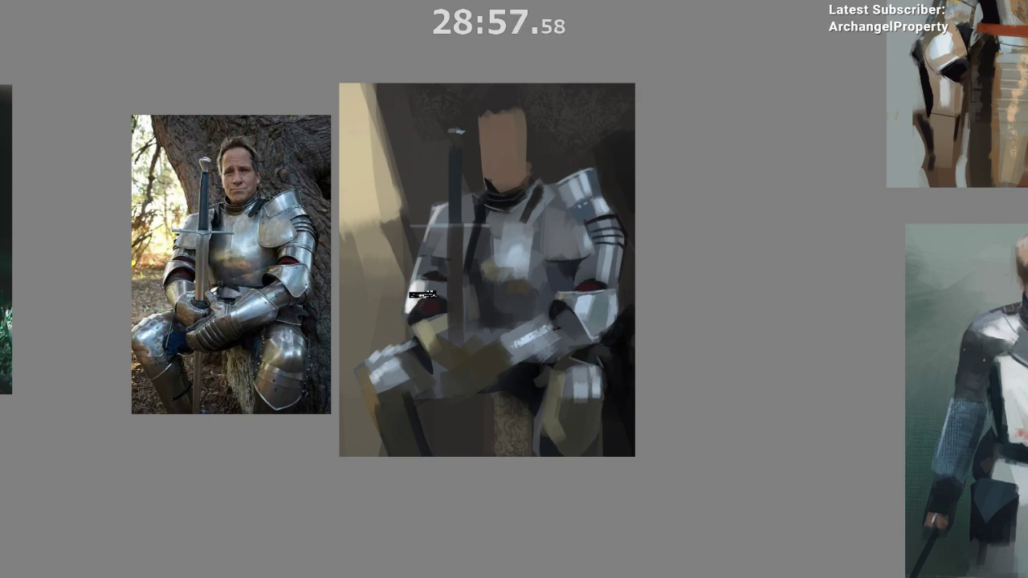
# - Trim the outer edge of the elbow guard on the tree side with a dark background tone, redoing the first stroke
pyautogui.moveTo(439, 300); pyautogui.dragTo(471, 288)
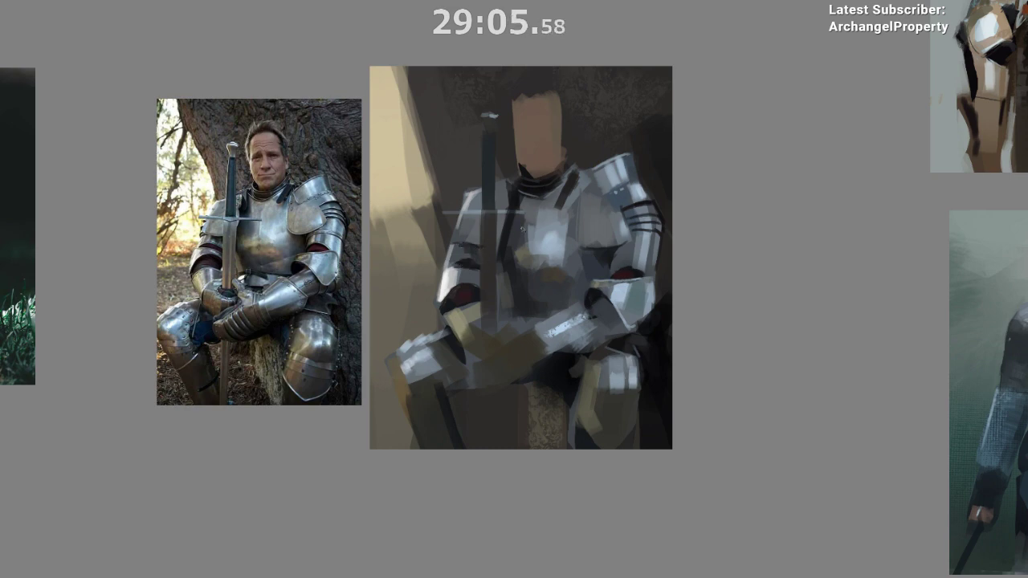
pyautogui.moveTo(580, 204)
pyautogui.mouseDown()
pyautogui.moveTo(505, 427)
pyautogui.moveTo(482, 428)
pyautogui.mouseUp()
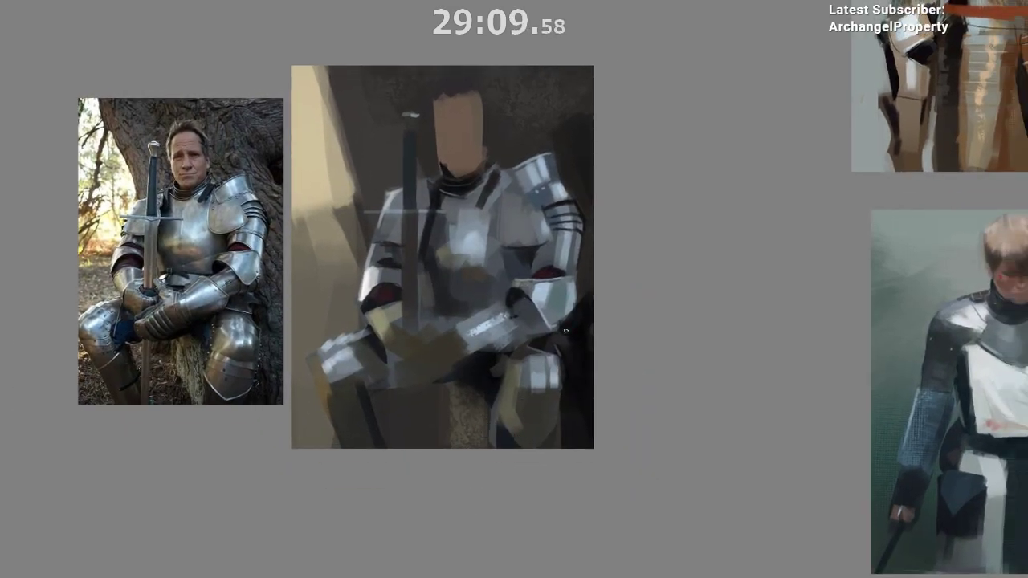
pyautogui.moveTo(580, 278); pyautogui.dragTo(573, 331)
pyautogui.hotkey('ctrl', 'z')
pyautogui.moveTo(578, 276); pyautogui.dragTo(576, 331)
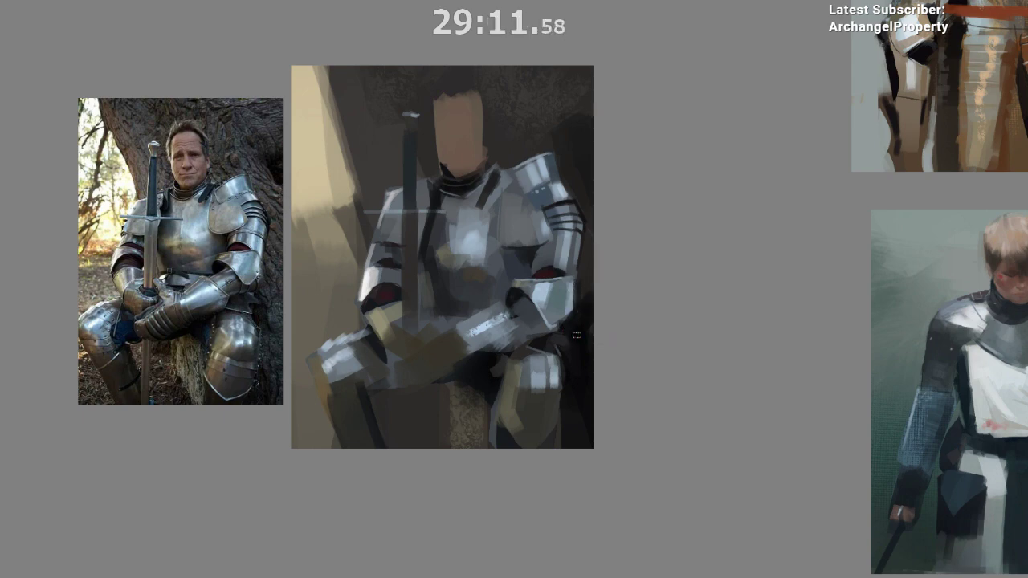
# - Touch up the elbow guard and its dark opening with tones sampled from the elbow and upper arm
pyautogui.keyDown('ctrl'); pyautogui.click(553, 264); pyautogui.keyUp('ctrl')
pyautogui.keyDown('ctrl'); pyautogui.click(517, 293); pyautogui.keyUp('ctrl')
pyautogui.keyDown('ctrl'); pyautogui.click(566, 307); pyautogui.keyUp('ctrl')
pyautogui.keyDown('ctrl'); pyautogui.click(558, 206); pyautogui.keyUp('ctrl')
pyautogui.moveTo(600, 191); pyautogui.dragTo(608, 161)
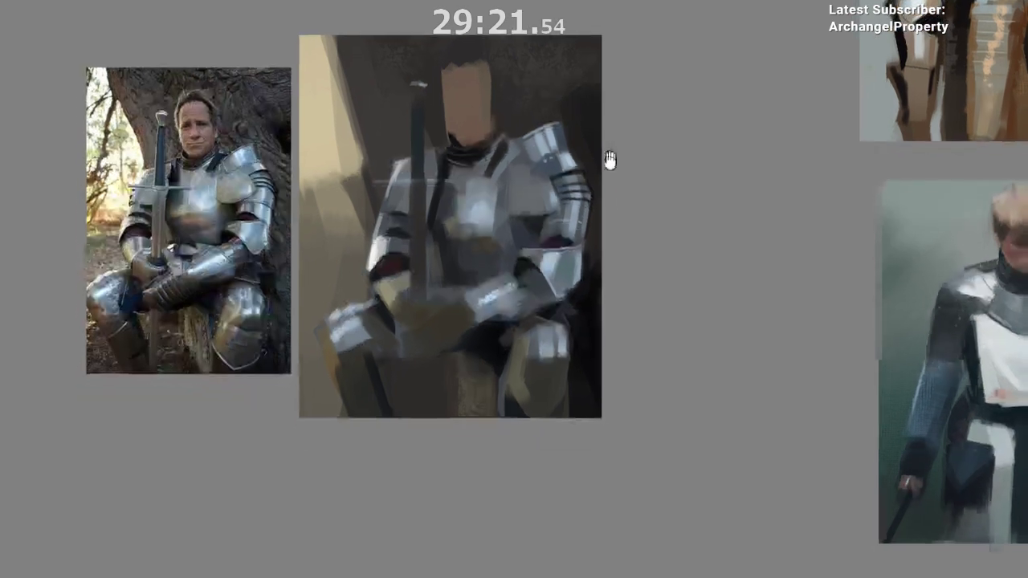
# - Mirror the canvas and paint pale accents on the upper arm bands with tones sampled from the arm, undoing unwanted strokes
pyautogui.press('m')
pyautogui.moveTo(426, 412); pyautogui.dragTo(259, 422)
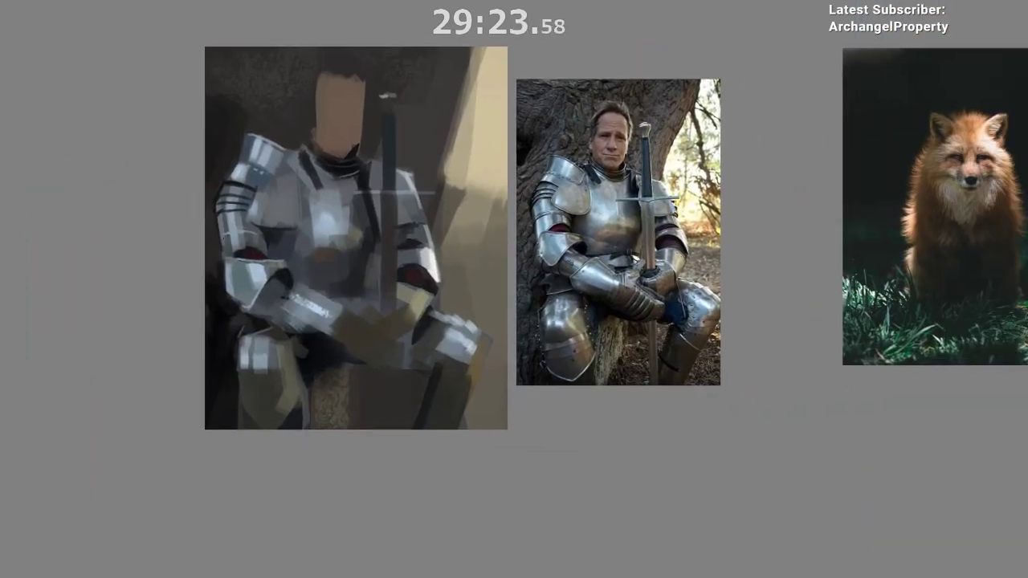
pyautogui.keyDown('ctrl'); pyautogui.click(239, 222); pyautogui.keyUp('ctrl')
pyautogui.moveTo(219, 243); pyautogui.dragTo(243, 244)
pyautogui.hotkey('ctrl', 'z')
pyautogui.keyDown('ctrl'); pyautogui.click(225, 197); pyautogui.keyUp('ctrl')
pyautogui.keyDown('ctrl'); pyautogui.click(229, 175); pyautogui.keyUp('ctrl')
pyautogui.moveTo(229, 183); pyautogui.dragTo(218, 198)
pyautogui.moveTo(212, 210); pyautogui.dragTo(238, 211)
pyautogui.hotkey('ctrl', 'z')
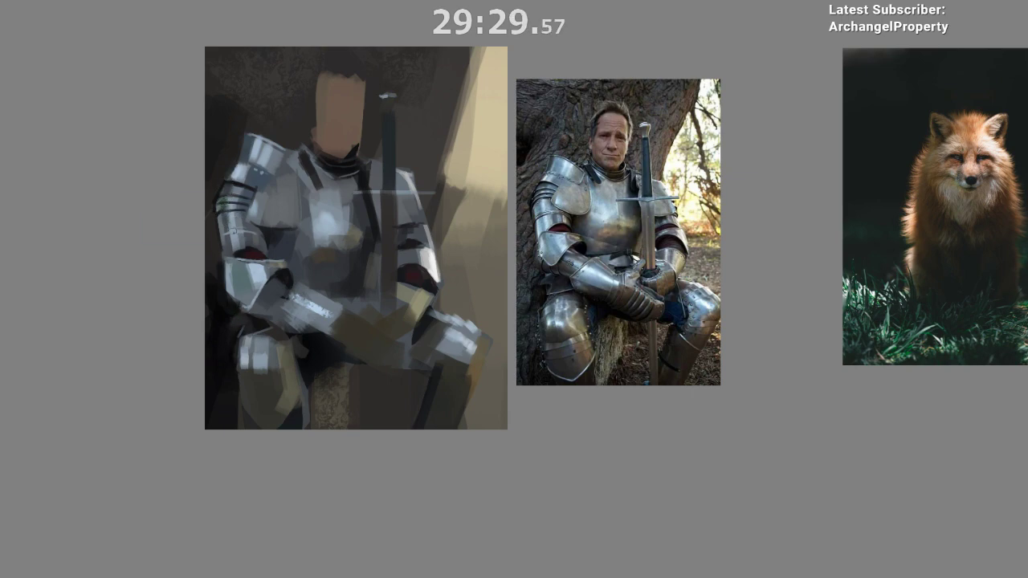
# - Flip the canvas back and refine the shoulder plate with a pale tone sampled from it
pyautogui.moveTo(398, 441); pyautogui.dragTo(418, 467)
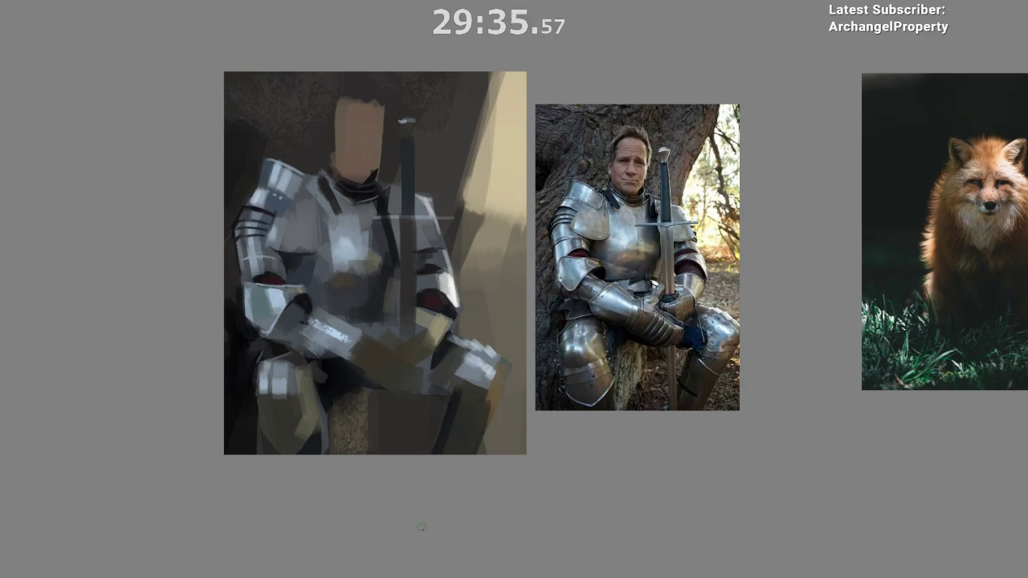
pyautogui.press('m')
pyautogui.moveTo(394, 498); pyautogui.dragTo(325, 483)
pyautogui.moveTo(580, 326); pyautogui.dragTo(592, 293)
pyautogui.moveTo(599, 344); pyautogui.dragTo(586, 386)
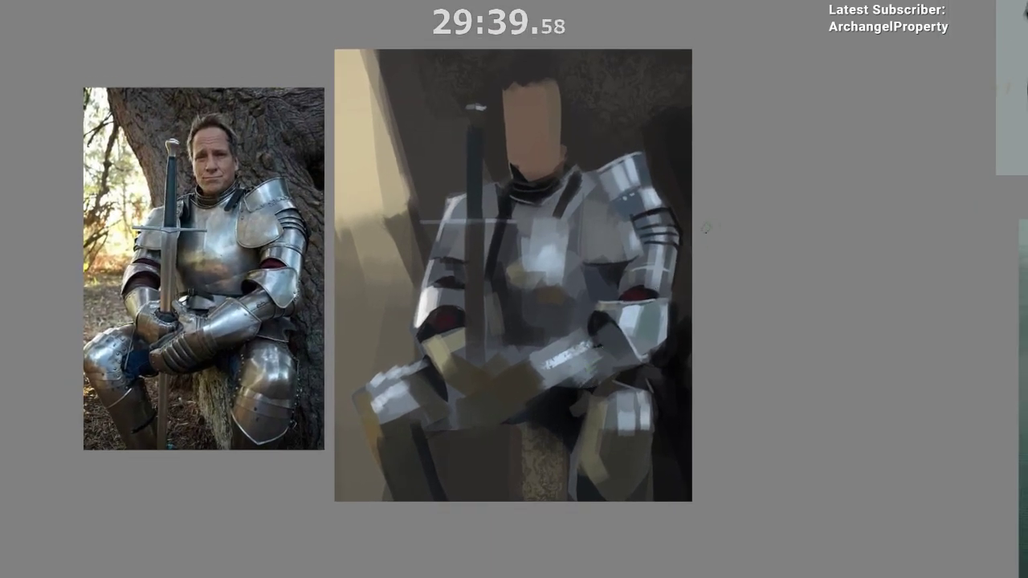
pyautogui.moveTo(675, 254); pyautogui.dragTo(648, 235)
pyautogui.keyDown('ctrl'); pyautogui.click(623, 165); pyautogui.keyUp('ctrl')
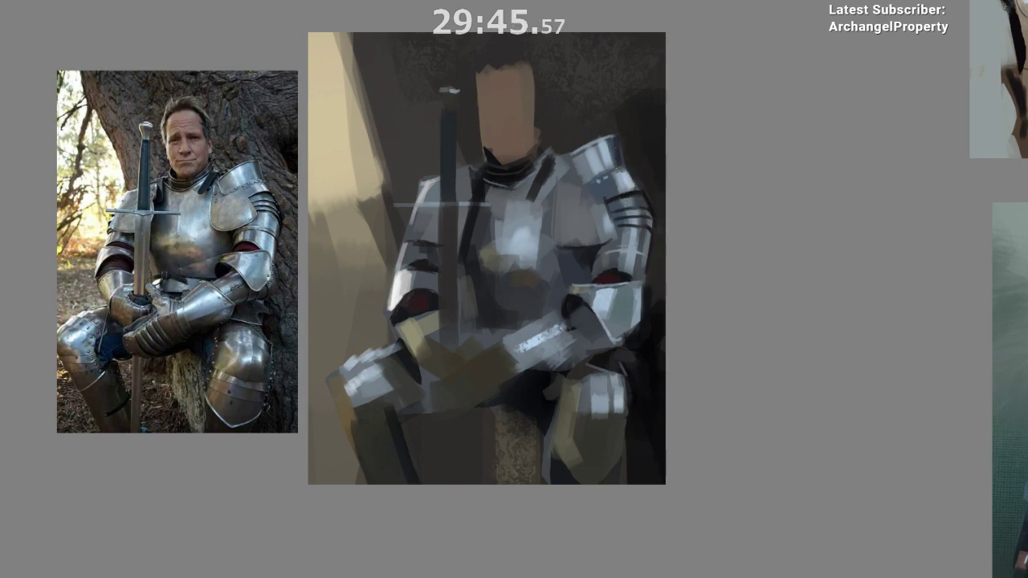
pyautogui.moveTo(586, 436); pyautogui.dragTo(572, 415)
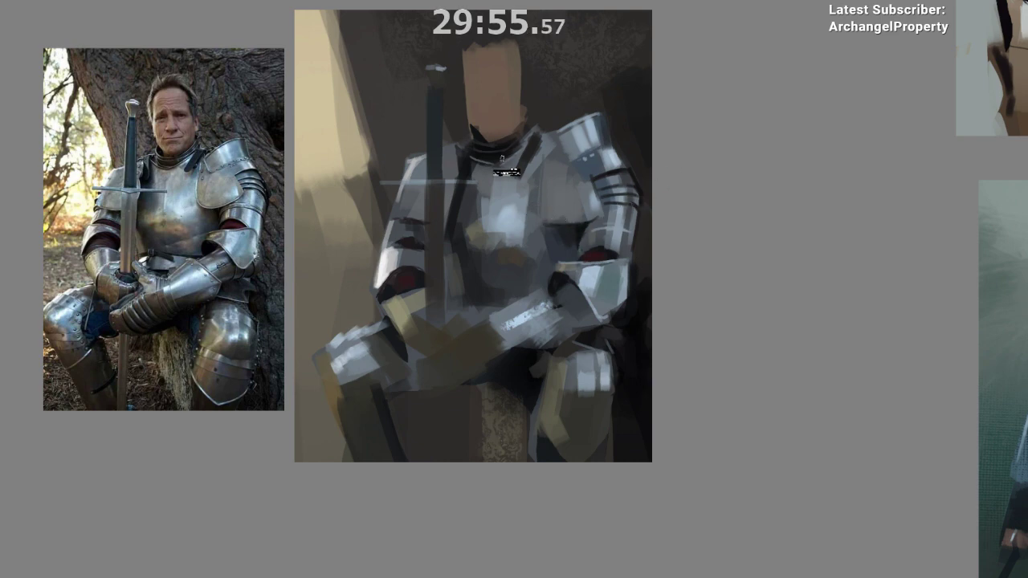
# - Paint soft reddish patches on the lower and middle face, blending with sampled skin tones
pyautogui.moveTo(583, 191); pyautogui.dragTo(597, 251)
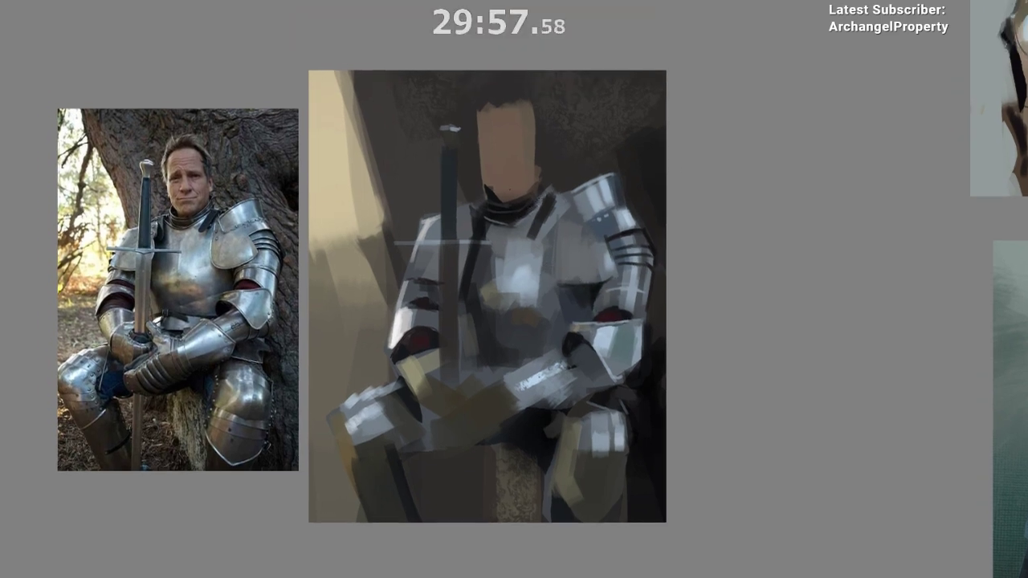
pyautogui.keyDown('ctrl'); pyautogui.click(504, 196); pyautogui.keyUp('ctrl')
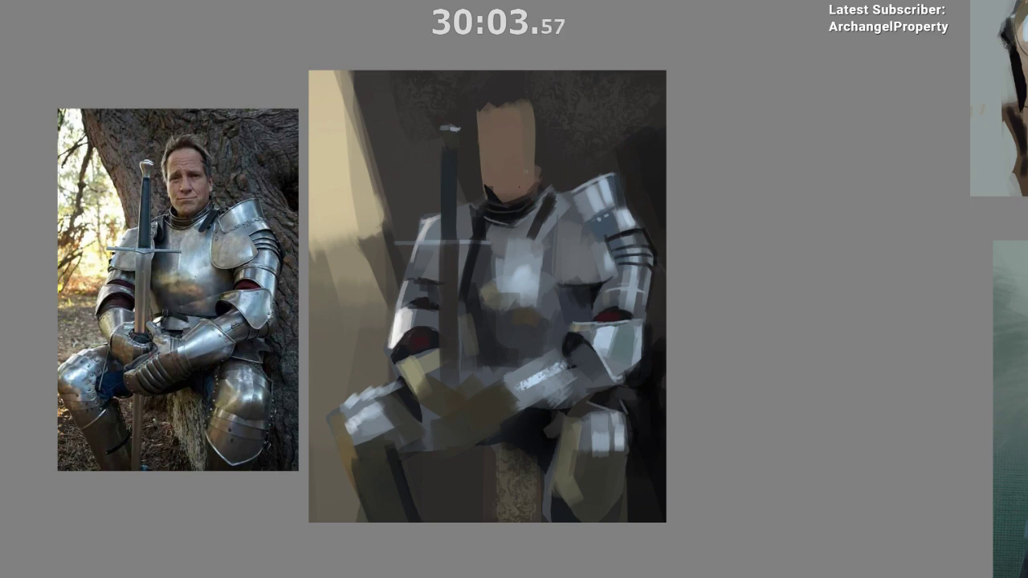
pyautogui.moveTo(538, 171)
pyautogui.mouseDown()
pyautogui.moveTo(523, 189)
pyautogui.moveTo(521, 176)
pyautogui.mouseUp()
pyautogui.keyDown('alt'); pyautogui.click(507, 184); pyautogui.keyUp('alt')
pyautogui.keyDown('alt'); pyautogui.click(505, 169); pyautogui.keyUp('alt')
pyautogui.keyDown('alt'); pyautogui.click(504, 174); pyautogui.keyUp('alt')
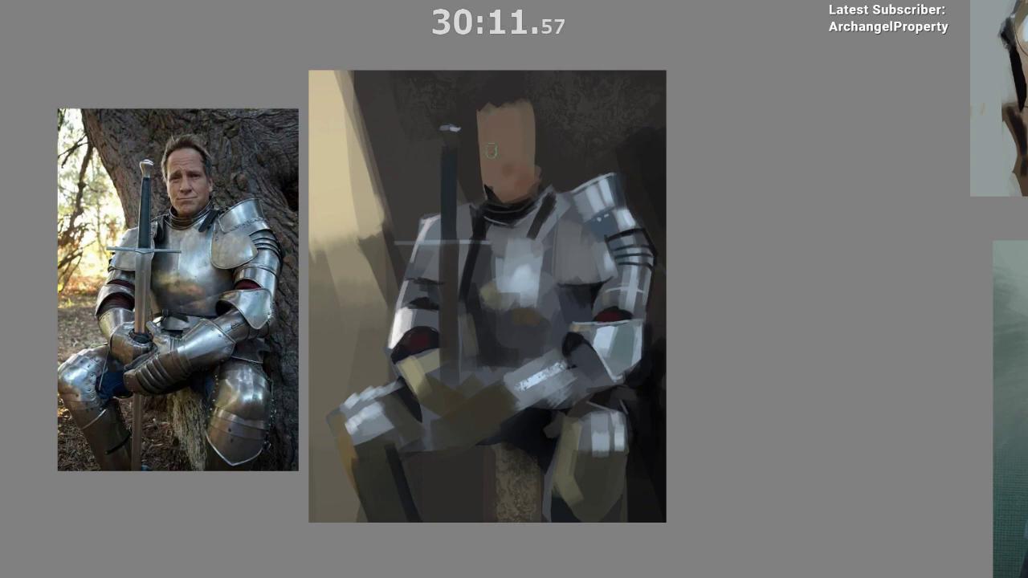
pyautogui.moveTo(560, 130); pyautogui.dragTo(555, 107)
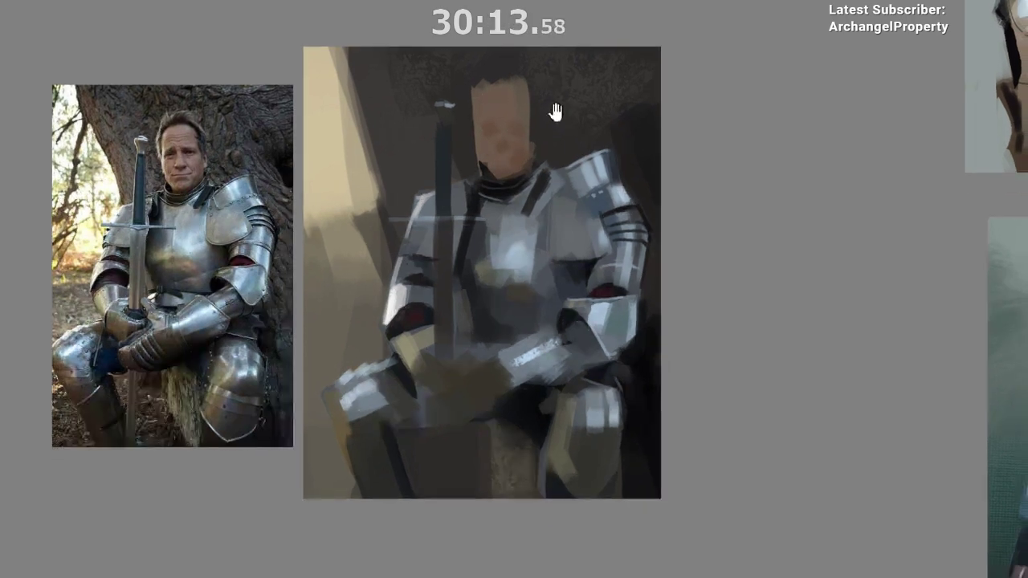
pyautogui.keyDown('alt'); pyautogui.click(532, 112); pyautogui.keyUp('alt')
pyautogui.moveTo(567, 114); pyautogui.dragTo(572, 91)
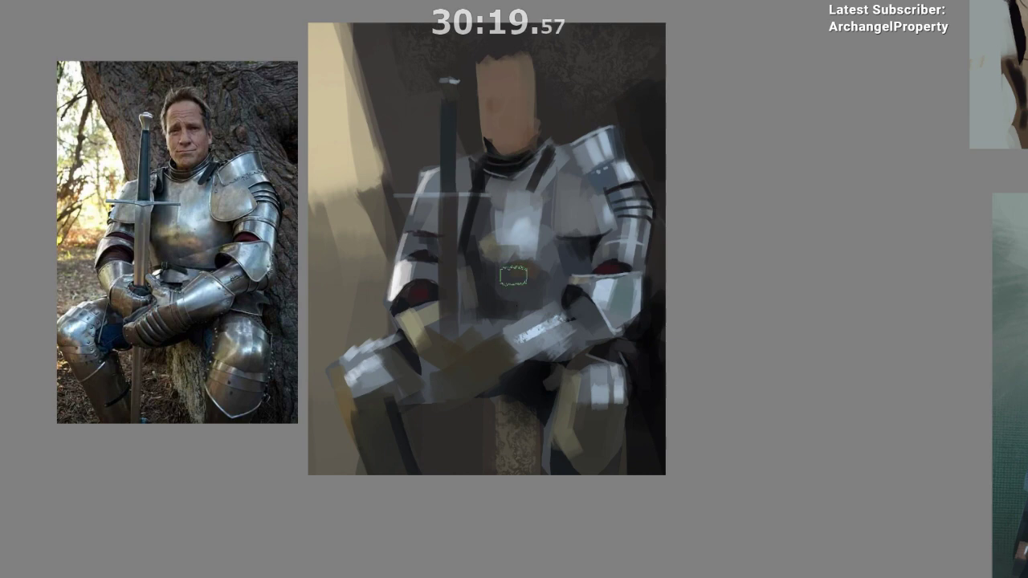
# - Paint a textured ochre-brown reflection on the lower middle of the breastplate and switch to another brush preset
pyautogui.moveTo(515, 502); pyautogui.dragTo(503, 511)
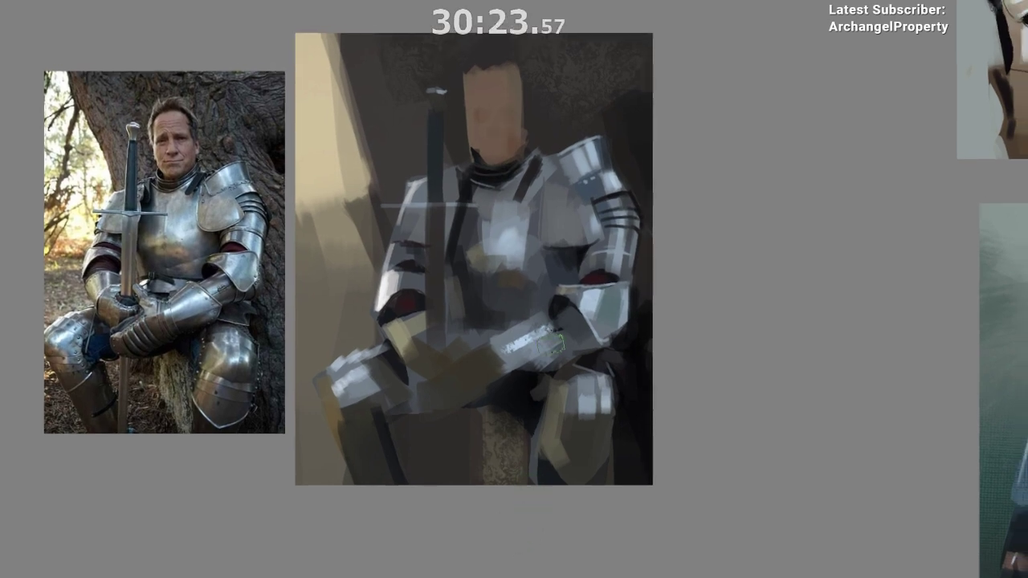
pyautogui.moveTo(501, 452); pyautogui.dragTo(507, 412)
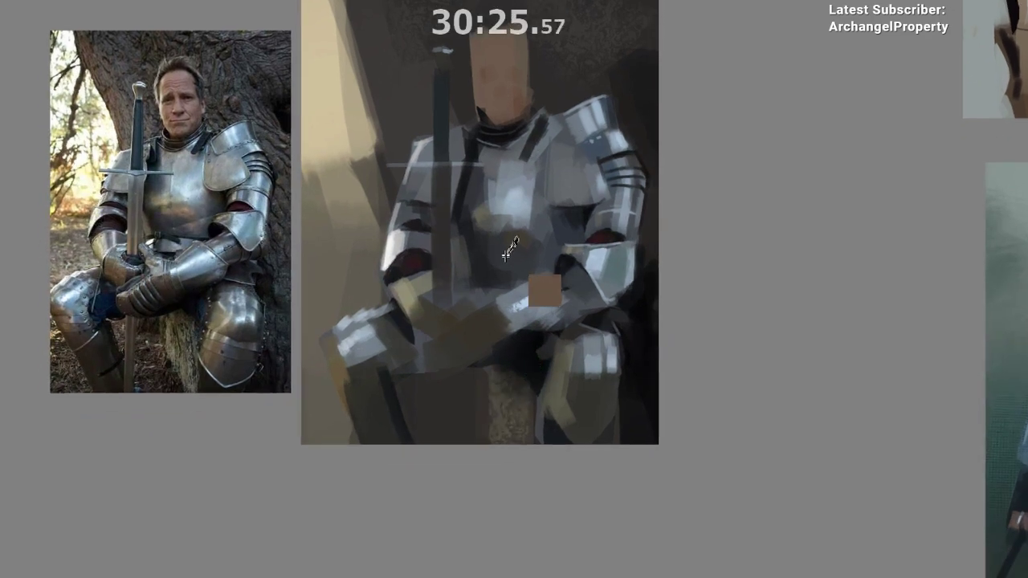
pyautogui.moveTo(514, 305); pyautogui.dragTo(559, 286)
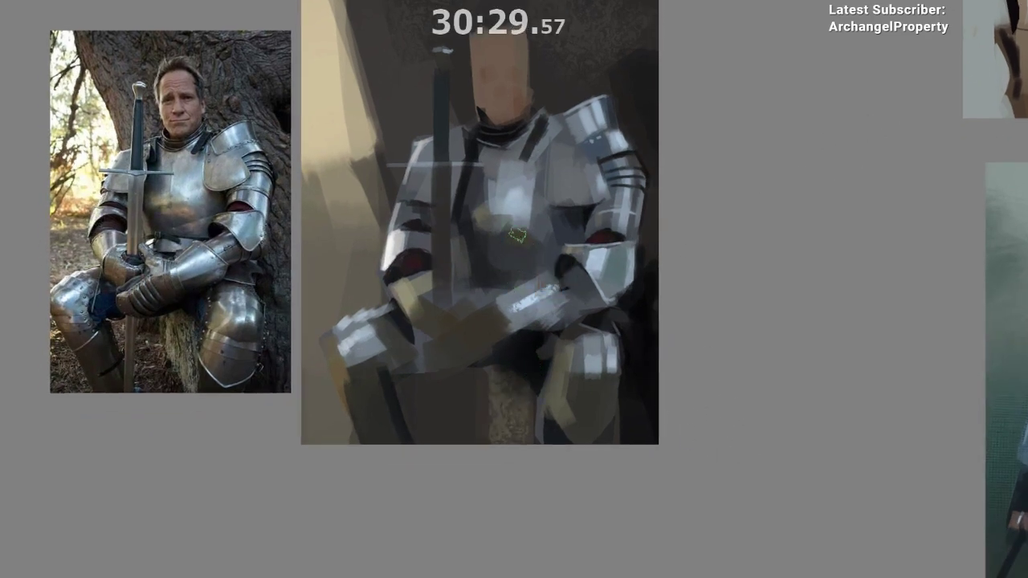
pyautogui.moveTo(518, 235); pyautogui.dragTo(525, 237)
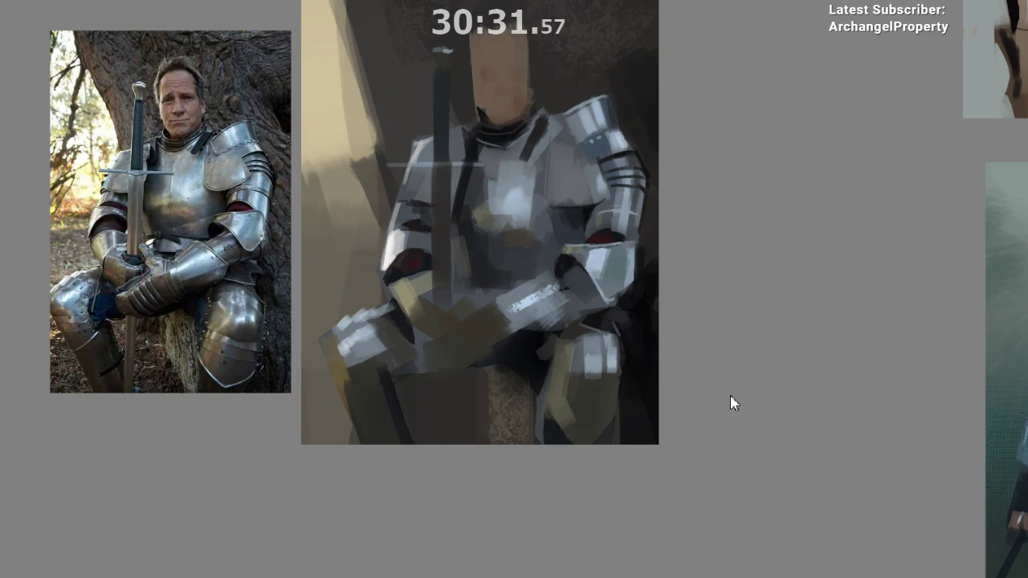
pyautogui.moveTo(511, 236); pyautogui.dragTo(527, 250)
pyautogui.moveTo(516, 328); pyautogui.dragTo(546, 329)
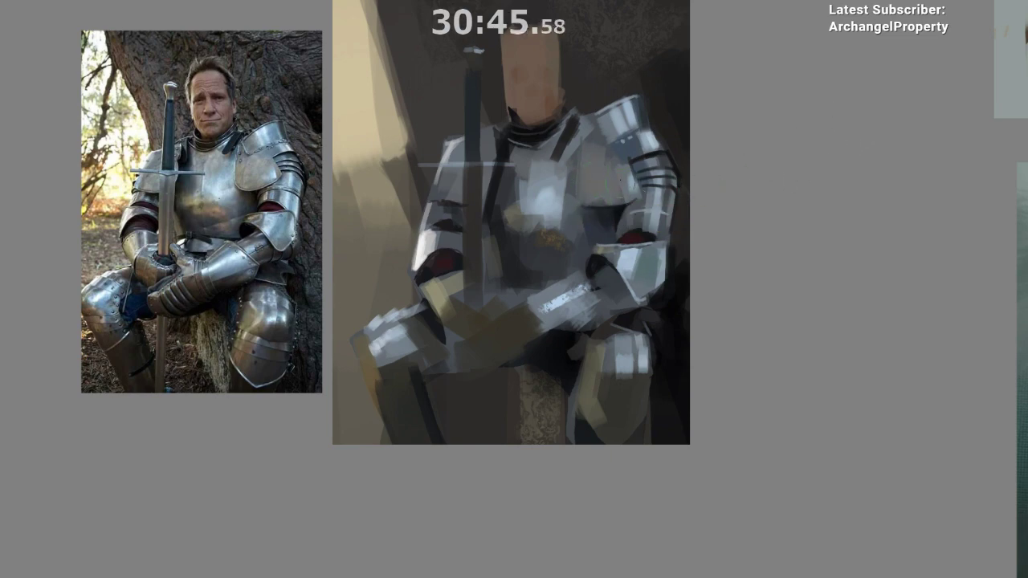
pyautogui.rightClick(532, 280)
pyautogui.click(605, 315)
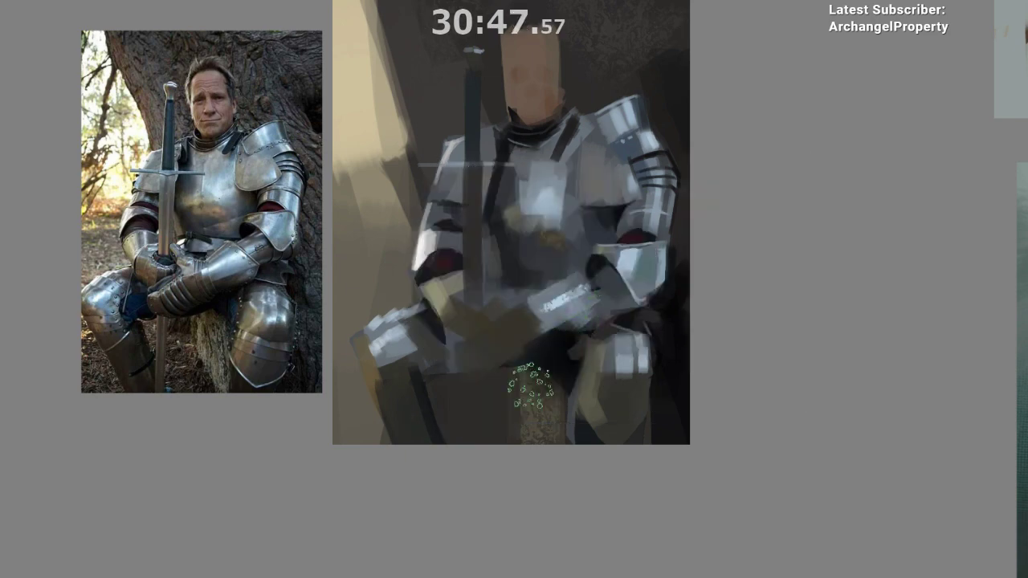
# - Undo the last stroke on the large shoulder plate and paint a thin pale rim along its inner edge
pyautogui.moveTo(517, 524); pyautogui.dragTo(510, 544)
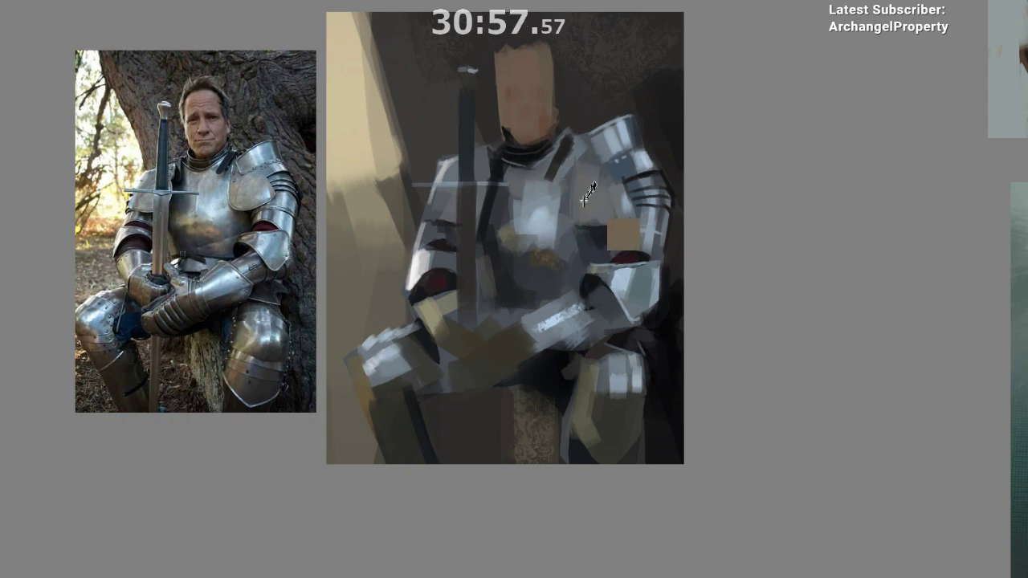
pyautogui.keyDown('ctrl'); pyautogui.click(599, 230); pyautogui.keyUp('ctrl')
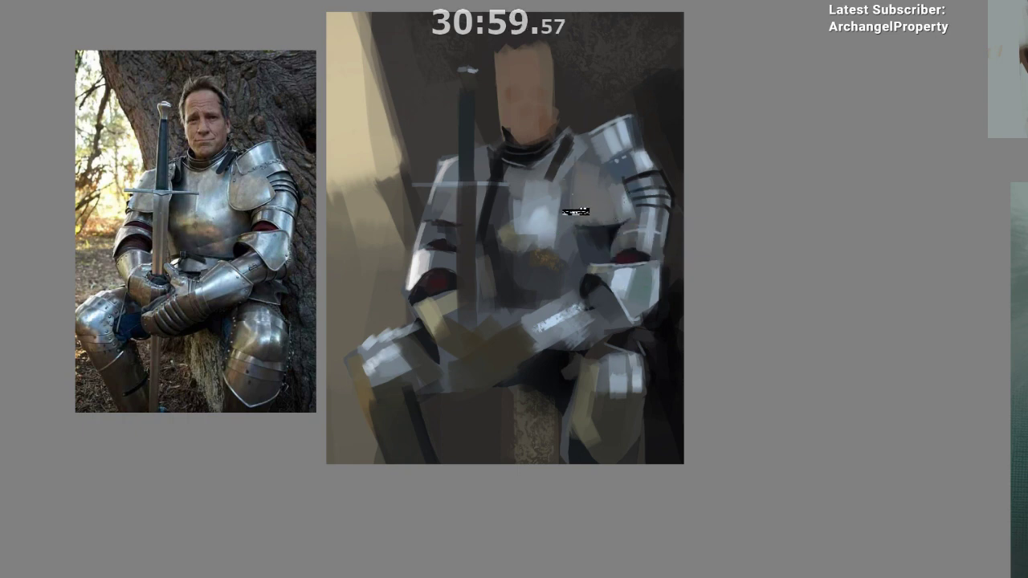
pyautogui.hotkey('ctrl', 'z')
pyautogui.moveTo(572, 181); pyautogui.dragTo(573, 222)
pyautogui.keyDown('ctrl'); pyautogui.click(539, 220); pyautogui.keyUp('ctrl')
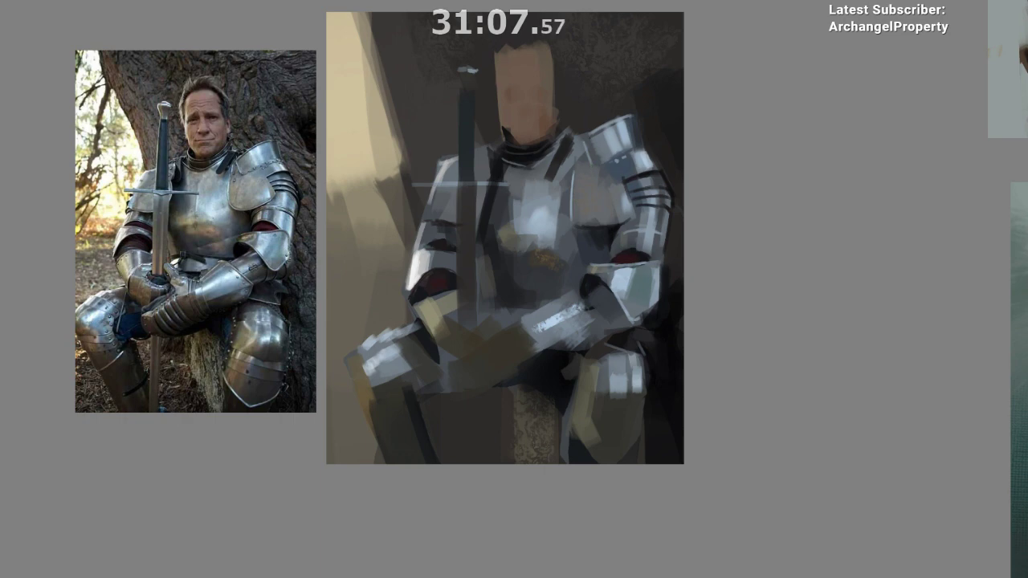
# - Check the painting mirrored, warm the shoulder plate with a sampled brown, and soften the dark chest strap beside it with nearby grey tones
pyautogui.moveTo(623, 214); pyautogui.dragTo(629, 235)
pyautogui.press('m')
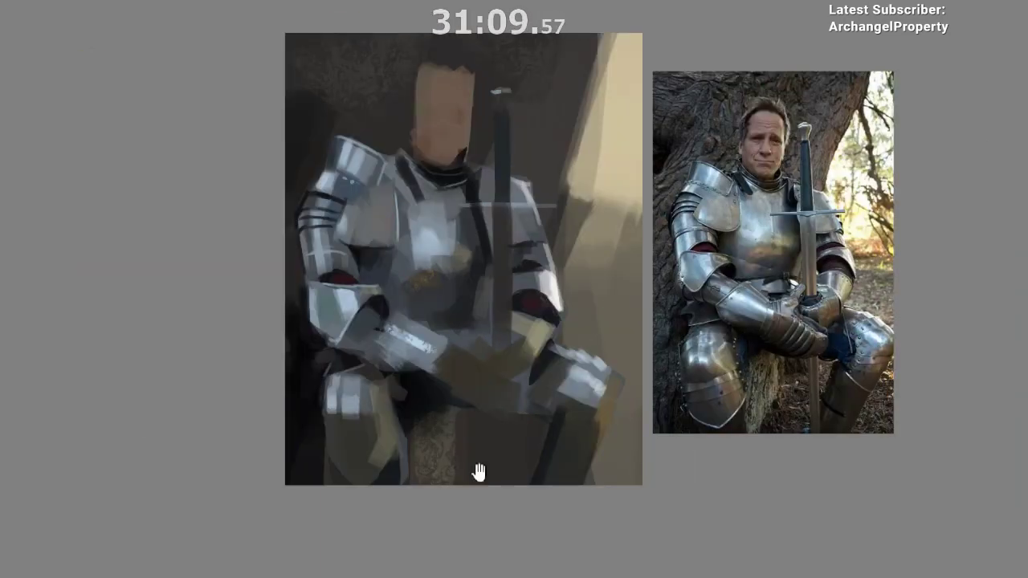
pyautogui.moveTo(478, 473); pyautogui.dragTo(314, 429)
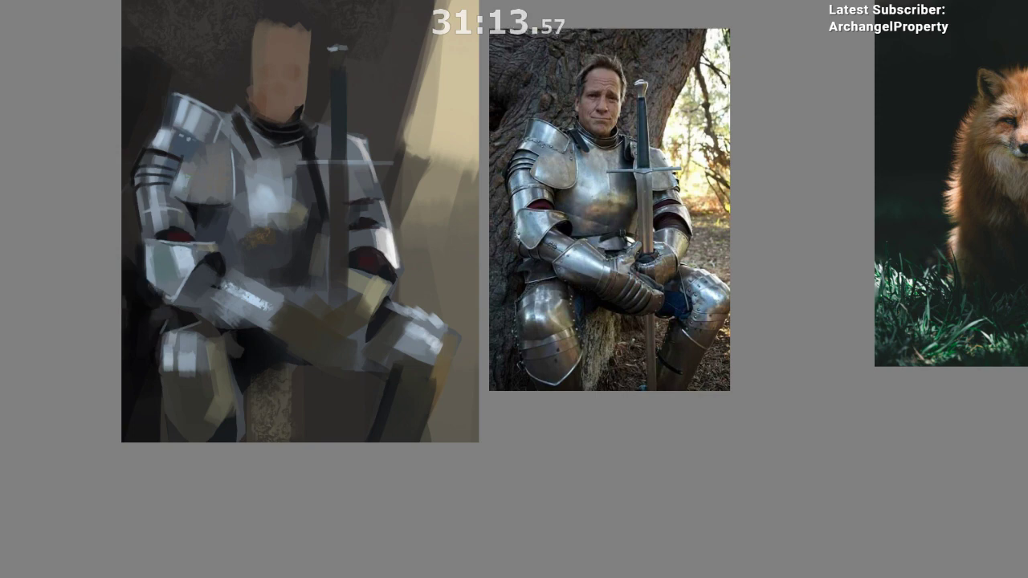
pyautogui.press('m')
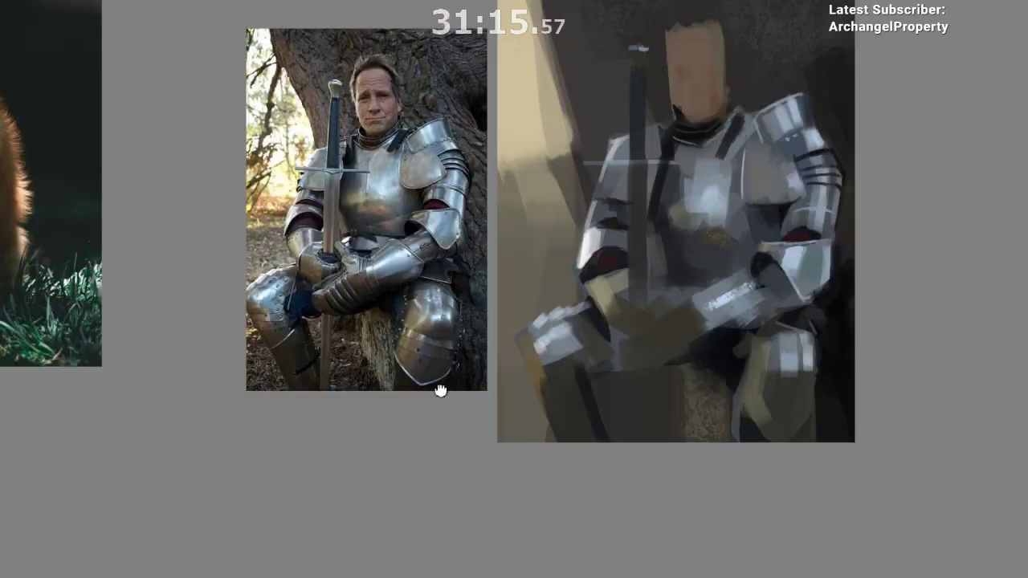
pyautogui.moveTo(629, 293); pyautogui.dragTo(466, 284)
pyautogui.scroll(1, 507, 266)
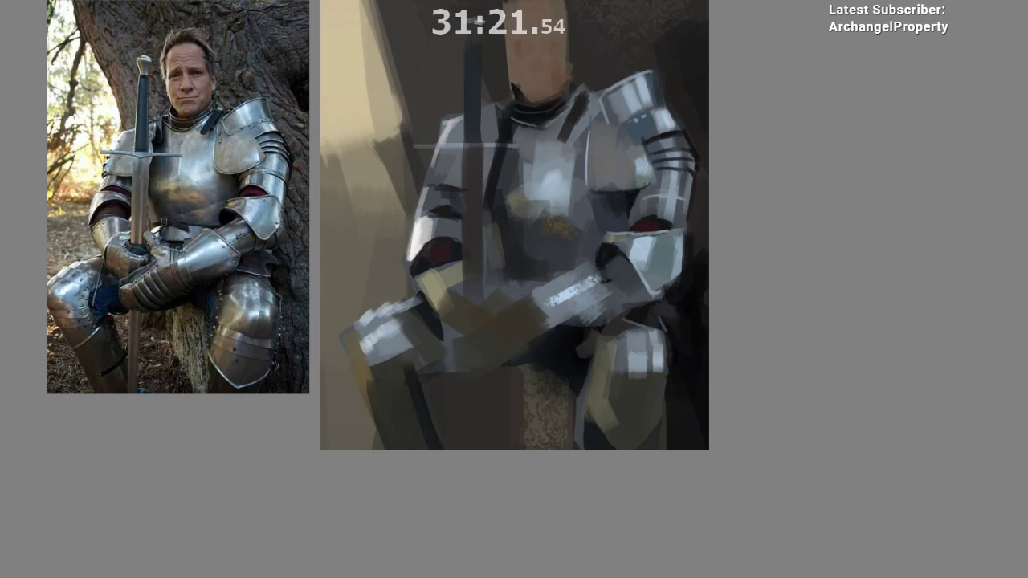
pyautogui.keyDown('ctrl'); pyautogui.click(544, 234); pyautogui.keyUp('ctrl')
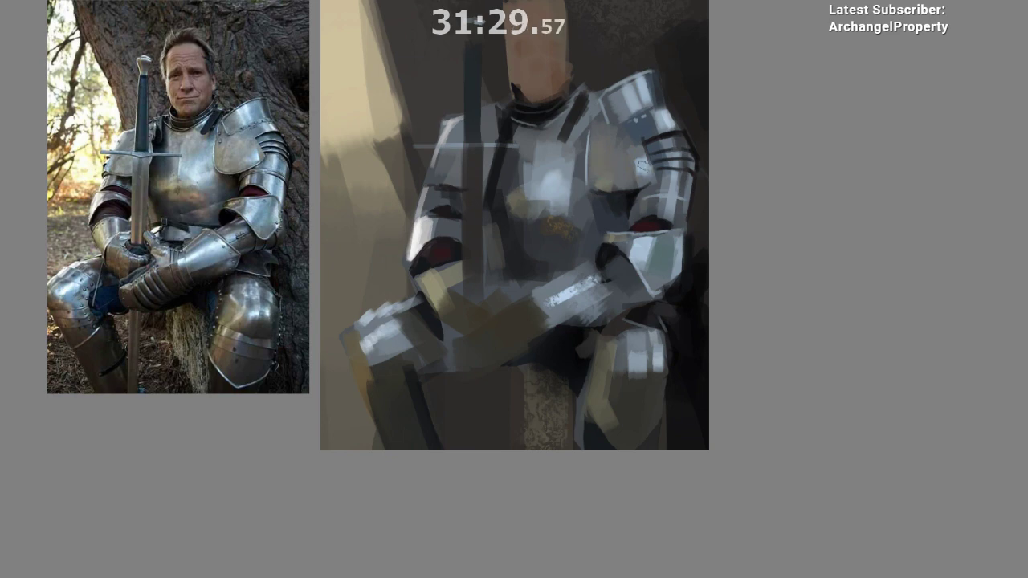
pyautogui.keyDown('ctrl'); pyautogui.click(601, 125); pyautogui.keyUp('ctrl')
pyautogui.keyDown('ctrl'); pyautogui.click(594, 123); pyautogui.keyUp('ctrl')
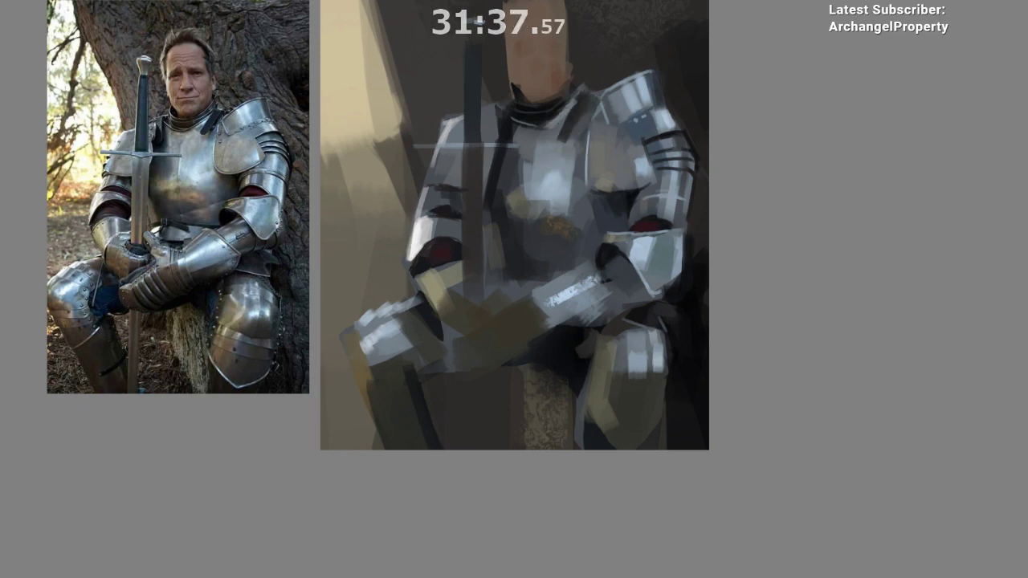
# - Mirror the canvas, define the forearm plate's edge beside the elbow guard with tones sampled from the arm, and flip the canvas back
pyautogui.press('m')
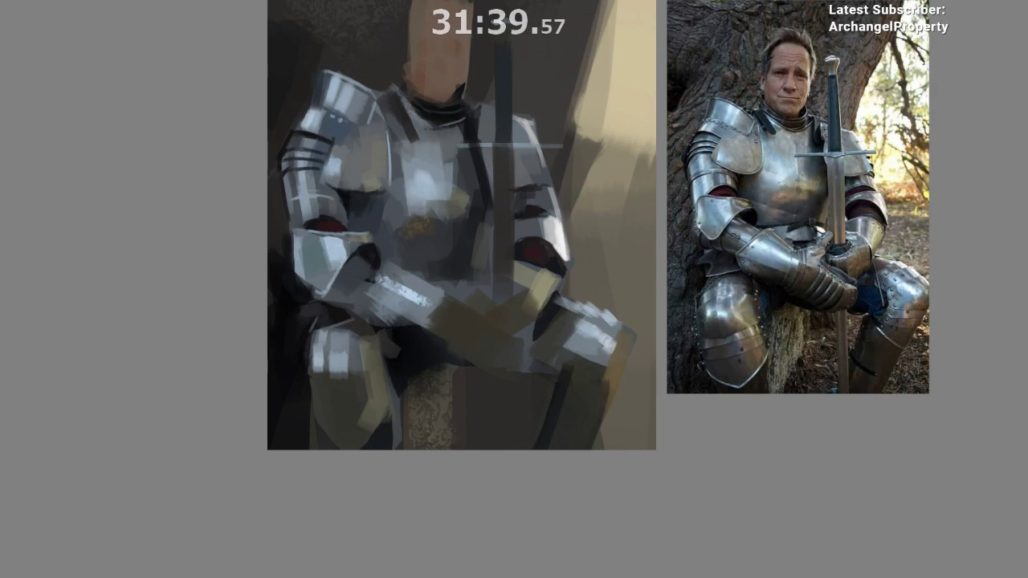
pyautogui.moveTo(473, 358); pyautogui.dragTo(435, 396)
pyautogui.scroll(-1, 436, 396)
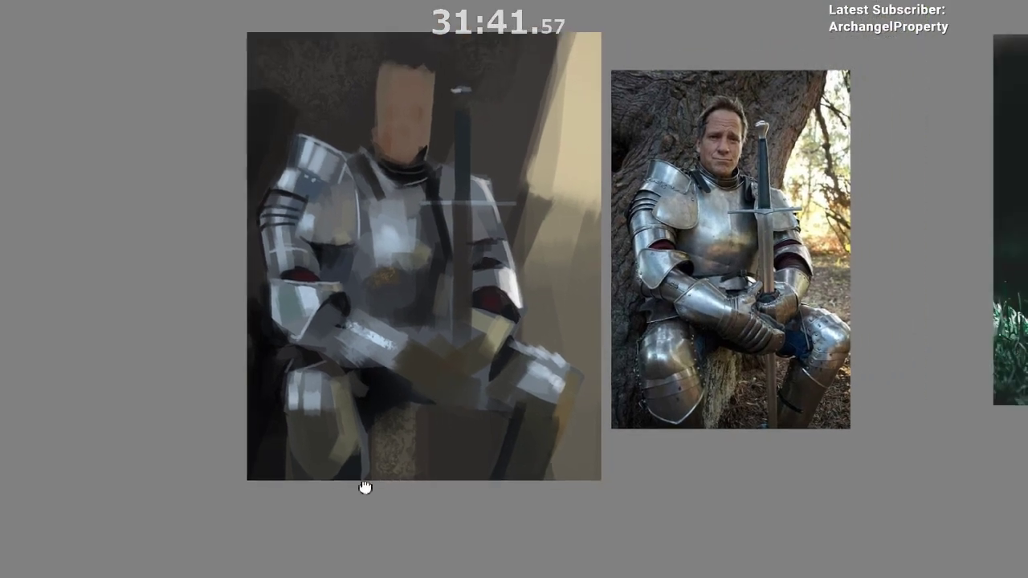
pyautogui.moveTo(375, 454); pyautogui.dragTo(312, 418)
pyautogui.keyDown('alt'); pyautogui.click(260, 302); pyautogui.keyUp('alt')
pyautogui.keyDown('alt'); pyautogui.click(291, 299); pyautogui.keyUp('alt')
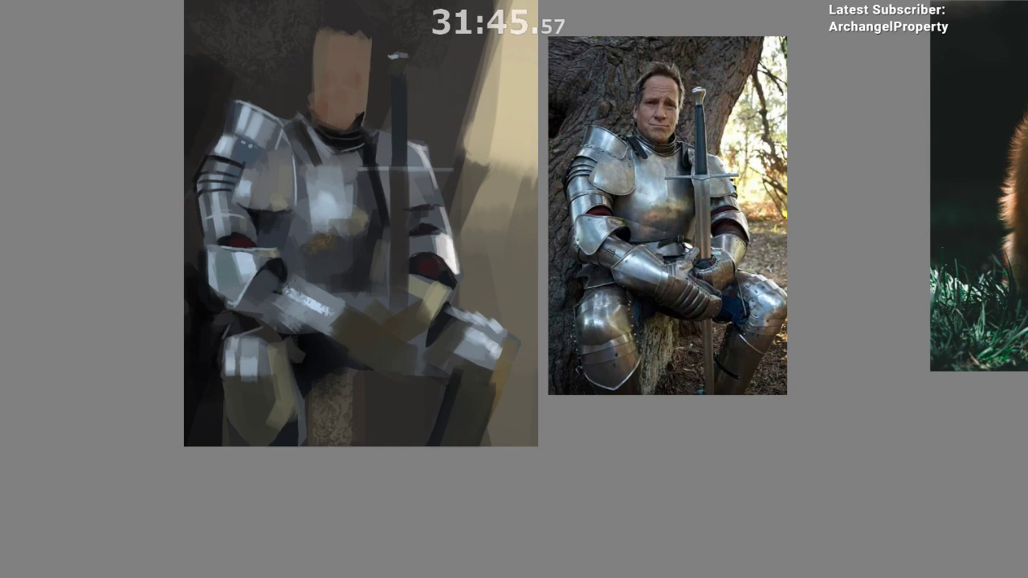
pyautogui.moveTo(289, 280); pyautogui.dragTo(266, 314)
pyautogui.press('m')
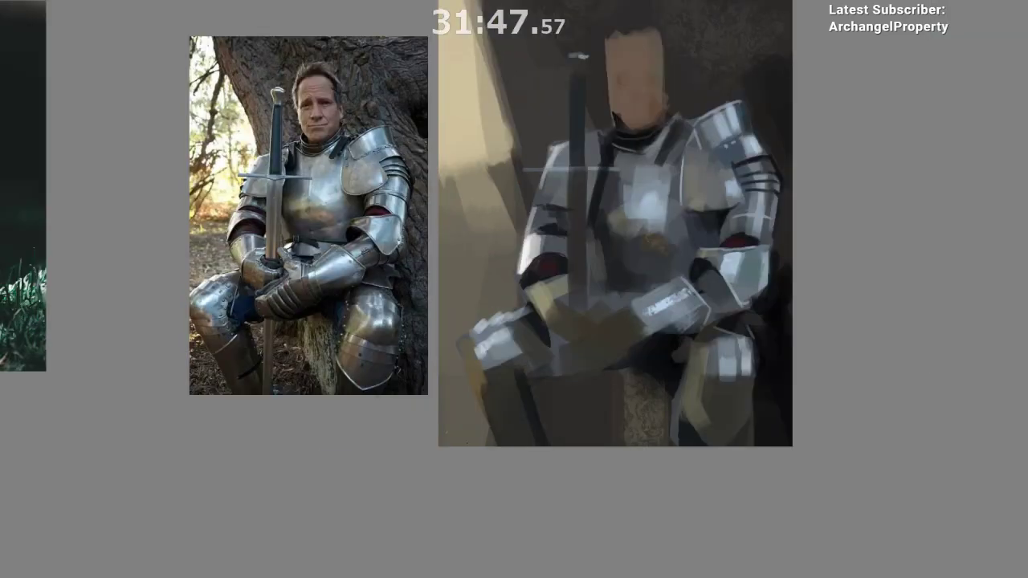
pyautogui.moveTo(466, 450); pyautogui.dragTo(321, 400)
pyautogui.moveTo(575, 272); pyautogui.dragTo(555, 320)
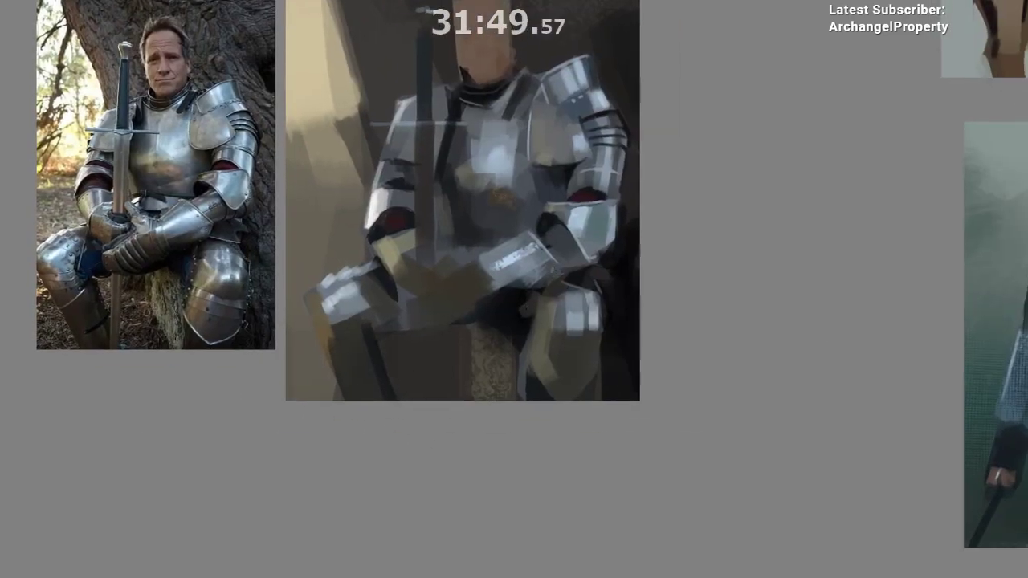
# - Refine the forearm, elbow guard and upper-arm plates with pale blue-grey tones sampled from the armor
pyautogui.moveTo(484, 300)
pyautogui.mouseDown()
pyautogui.moveTo(540, 274)
pyautogui.moveTo(479, 305)
pyautogui.mouseUp()
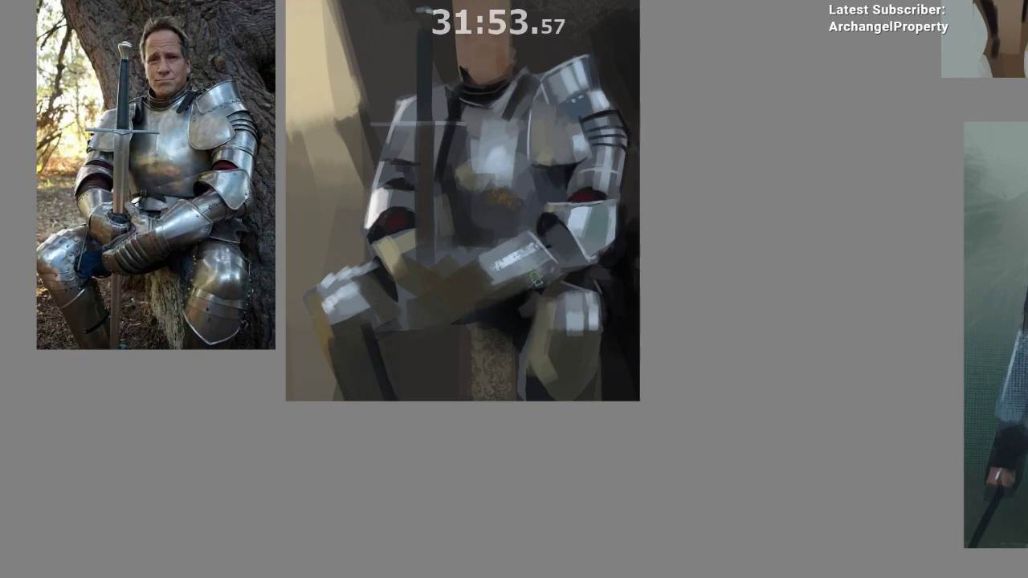
pyautogui.moveTo(524, 265); pyautogui.dragTo(547, 278)
pyautogui.hotkey('ctrl', 'z')
pyautogui.keyDown('ctrl'); pyautogui.click(521, 256); pyautogui.keyUp('ctrl')
pyautogui.keyDown('ctrl'); pyautogui.click(515, 259); pyautogui.keyUp('ctrl')
pyautogui.keyDown('ctrl'); pyautogui.click(584, 216); pyautogui.keyUp('ctrl')
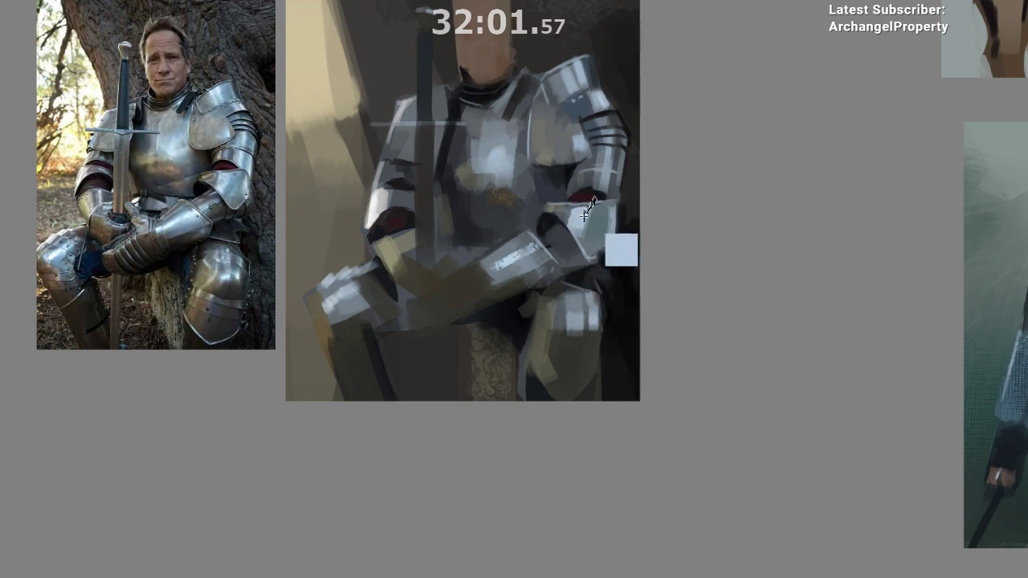
pyautogui.moveTo(585, 214); pyautogui.dragTo(610, 100)
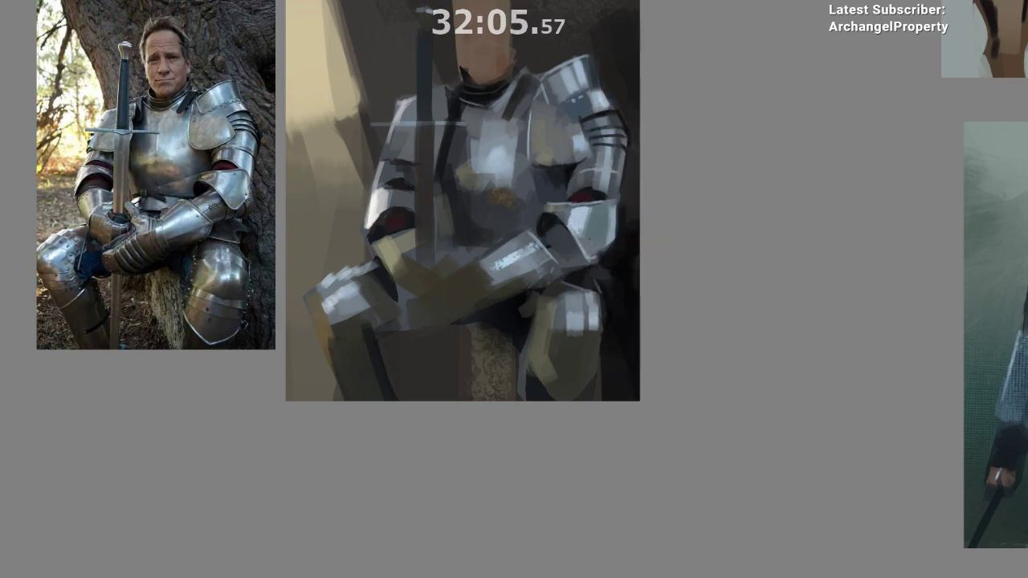
pyautogui.moveTo(585, 275); pyautogui.dragTo(596, 315)
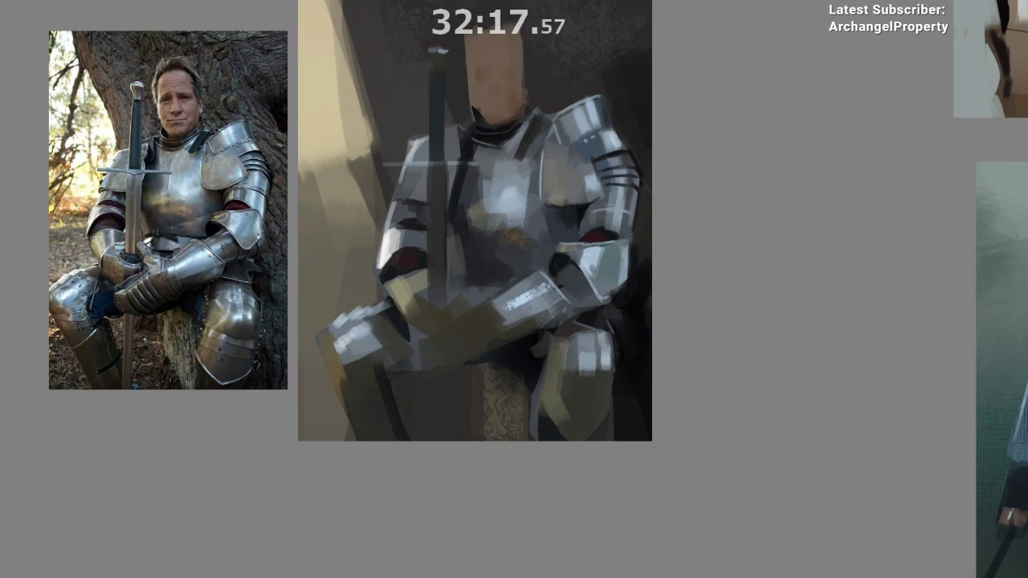
# - Paint a straight lighter edge down the side of the sword's dark grip, undoing and repeating the stroke as needed
pyautogui.moveTo(561, 171); pyautogui.dragTo(585, 217)
pyautogui.keyDown('ctrl'); pyautogui.click(463, 211); pyautogui.keyUp('ctrl')
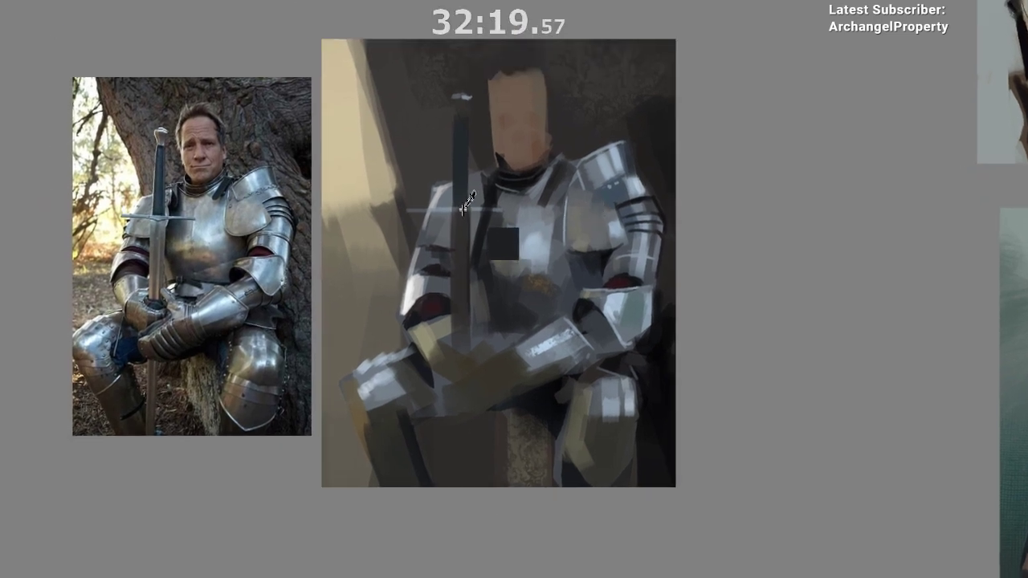
pyautogui.hotkey('ctrl', 'z')
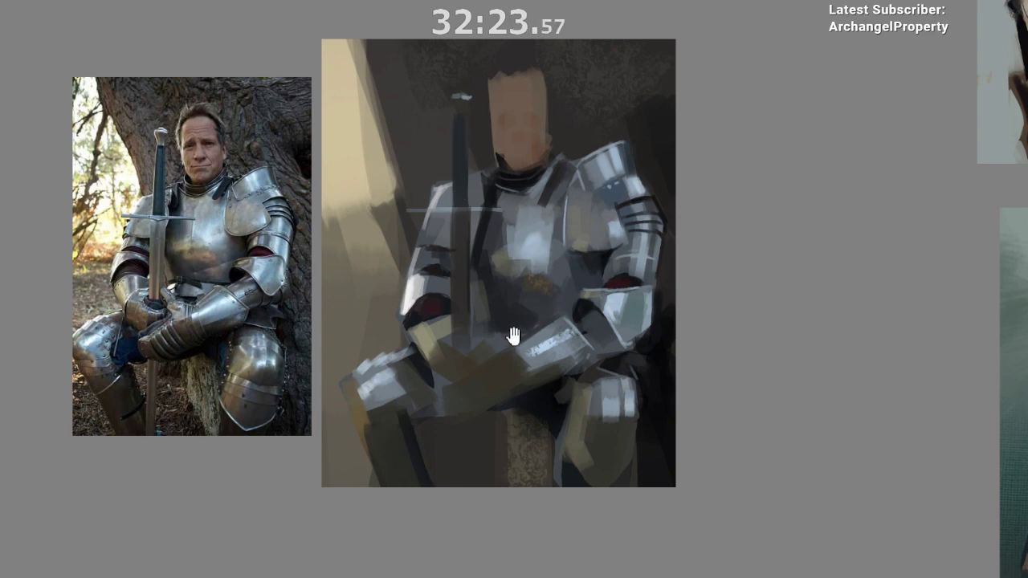
pyautogui.moveTo(513, 336); pyautogui.dragTo(513, 310)
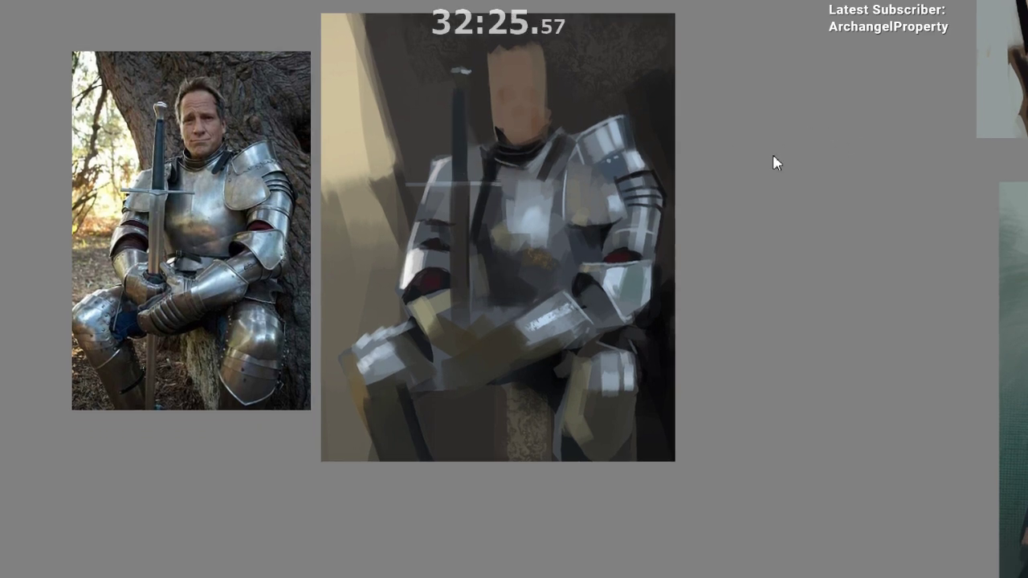
pyautogui.moveTo(452, 80); pyautogui.dragTo(452, 156)
pyautogui.hotkey('ctrl', 'z')
pyautogui.moveTo(455, 87); pyautogui.dragTo(451, 166)
pyautogui.hotkey('ctrl', 'z')
pyautogui.moveTo(455, 84); pyautogui.dragTo(452, 163)
pyautogui.hotkey('ctrl', 'z')
pyautogui.moveTo(452, 91); pyautogui.dragTo(454, 187)
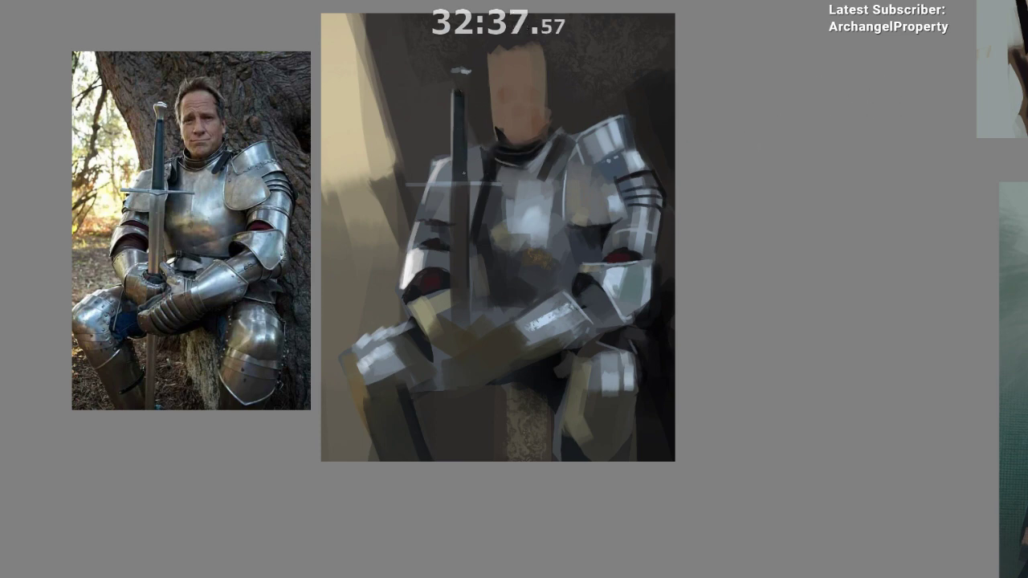
# - Undo the last mark and define the sword's pommel with a short pale stroke at the top of the grip
pyautogui.moveTo(482, 147); pyautogui.dragTo(483, 148)
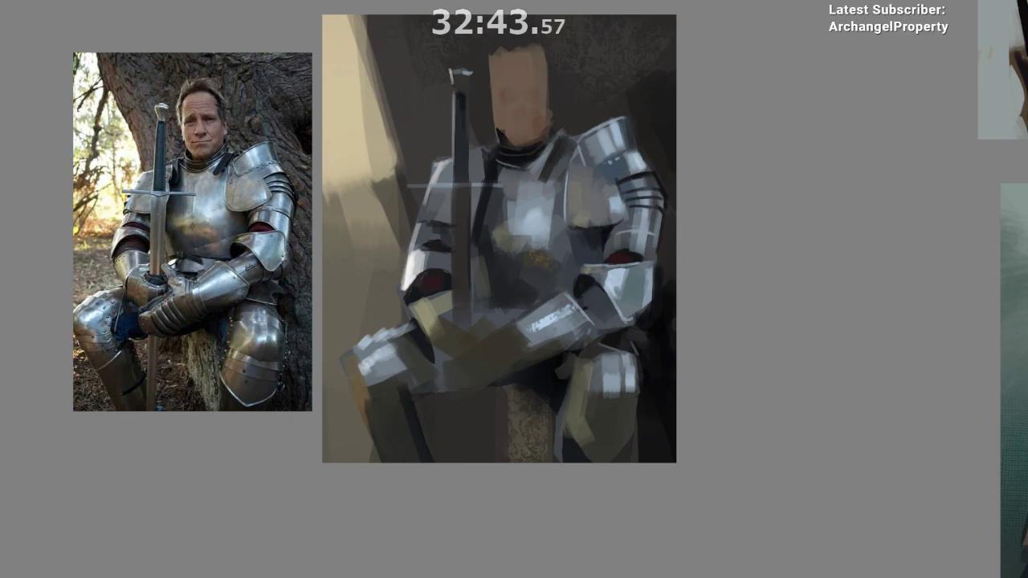
pyautogui.hotkey('ctrl', 'z')
pyautogui.moveTo(450, 72); pyautogui.dragTo(454, 90)
# - Sharpen the dark plate gaps on the arm beside the sword with sampled tones, checking the painting mirrored
pyautogui.moveTo(631, 160)
pyautogui.mouseDown()
pyautogui.moveTo(649, 131)
pyautogui.moveTo(651, 81)
pyautogui.mouseUp()
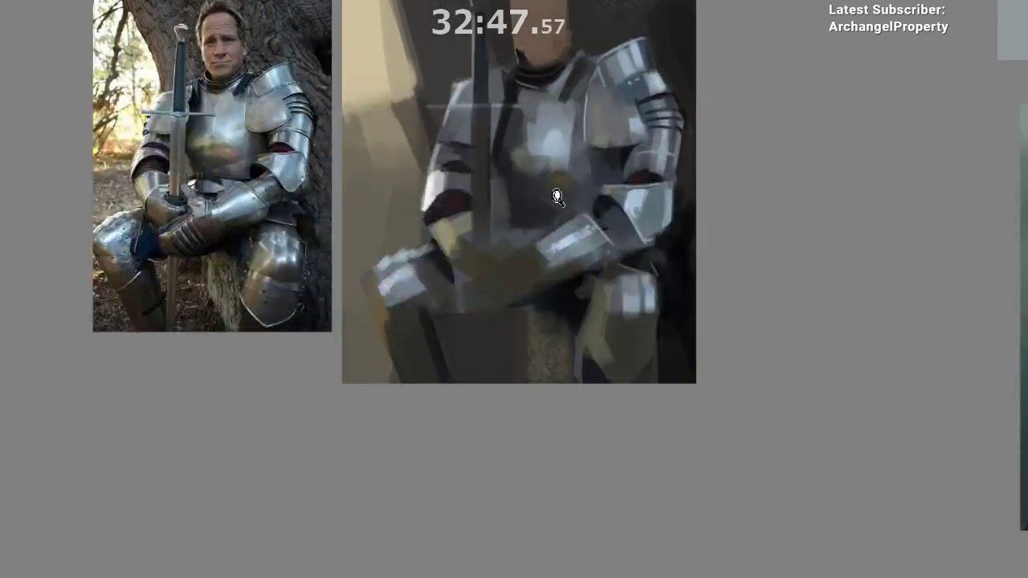
pyautogui.moveTo(555, 198); pyautogui.dragTo(530, 266)
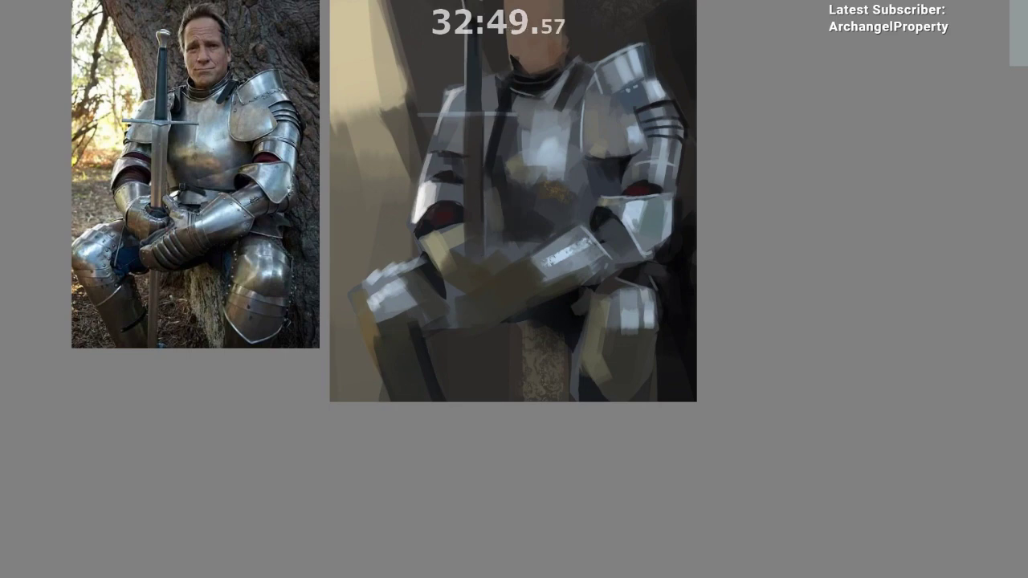
pyautogui.keyDown('alt'); pyautogui.click(441, 156); pyautogui.keyUp('alt')
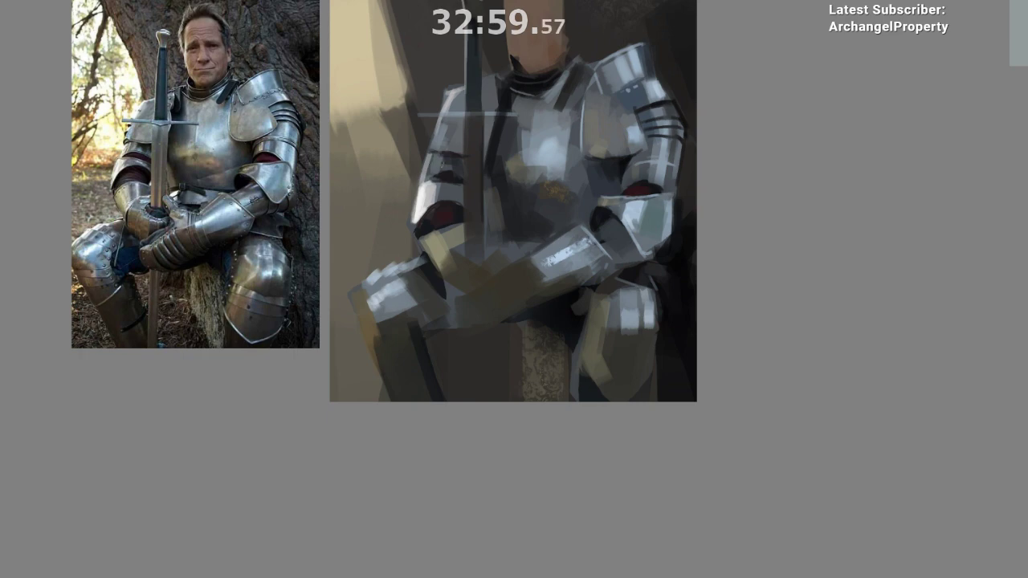
pyautogui.press('m')
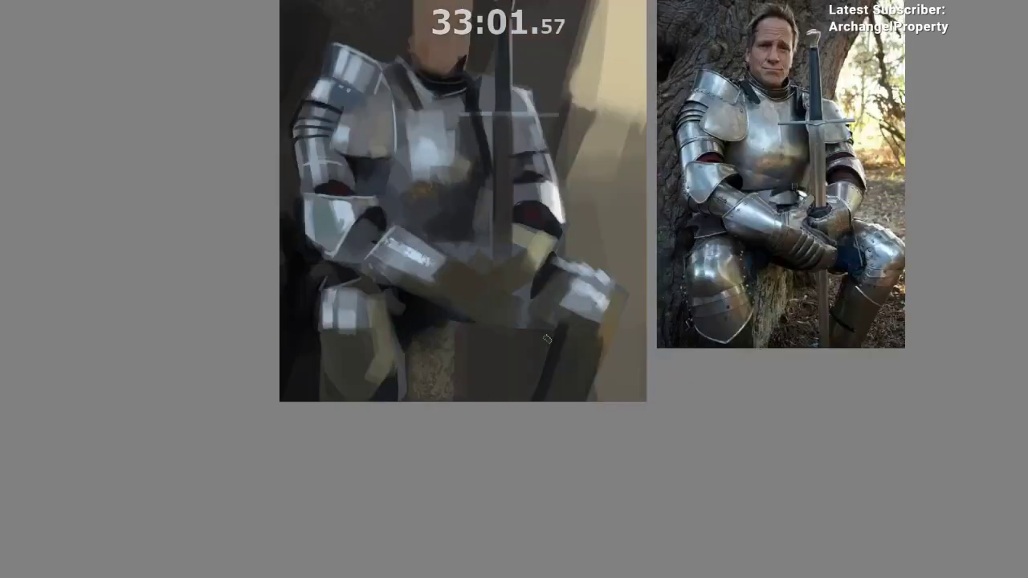
pyautogui.moveTo(489, 376); pyautogui.dragTo(468, 423)
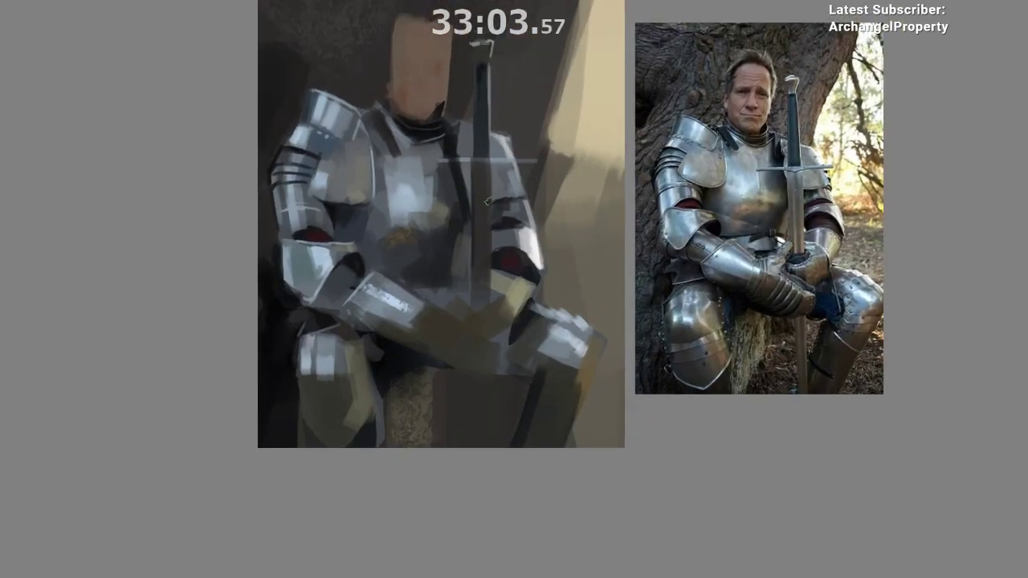
pyautogui.keyDown('ctrl'); pyautogui.click(502, 181); pyautogui.keyUp('ctrl')
pyautogui.press('m')
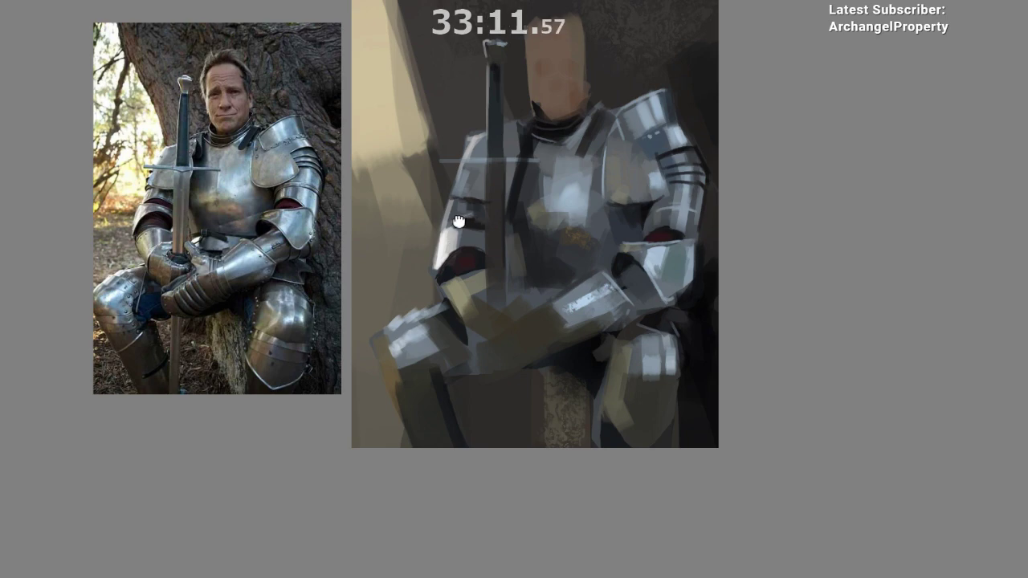
pyautogui.moveTo(458, 221); pyautogui.dragTo(457, 219)
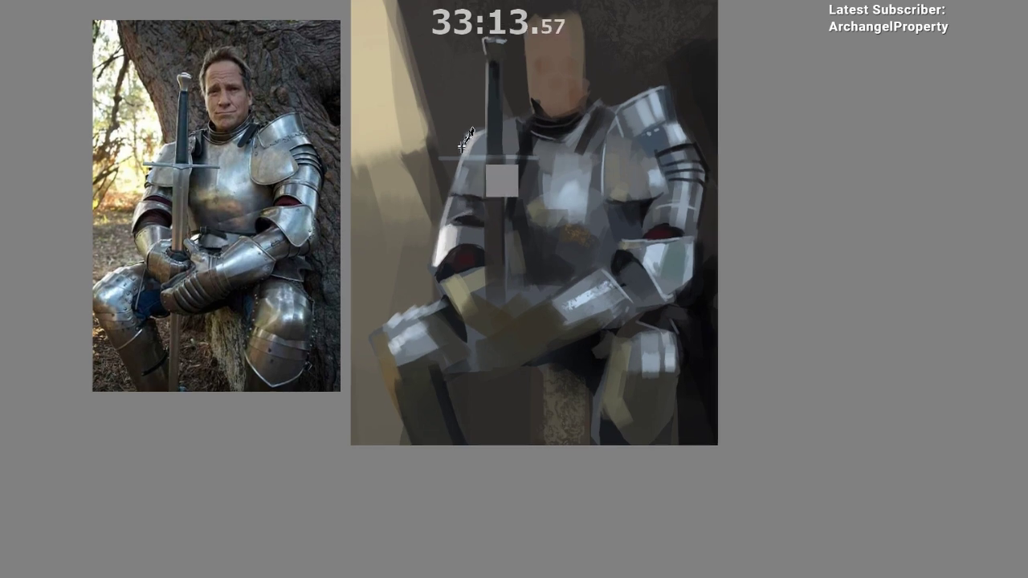
# - Brighten the lit background beside the tree trunk with broad pale cream strokes
pyautogui.moveTo(435, 366); pyautogui.dragTo(381, 448)
pyautogui.moveTo(368, 482); pyautogui.dragTo(333, 491)
pyautogui.keyDown('alt'); pyautogui.click(370, 146); pyautogui.keyUp('alt')
pyautogui.moveTo(396, 189)
pyautogui.mouseDown()
pyautogui.moveTo(367, 41)
pyautogui.moveTo(395, 171)
pyautogui.mouseUp()
pyautogui.hotkey('ctrl', 'z')
pyautogui.moveTo(363, 60)
pyautogui.mouseDown()
pyautogui.moveTo(395, 169)
pyautogui.moveTo(358, 101)
pyautogui.moveTo(373, 122)
pyautogui.moveTo(381, 179)
pyautogui.mouseUp()
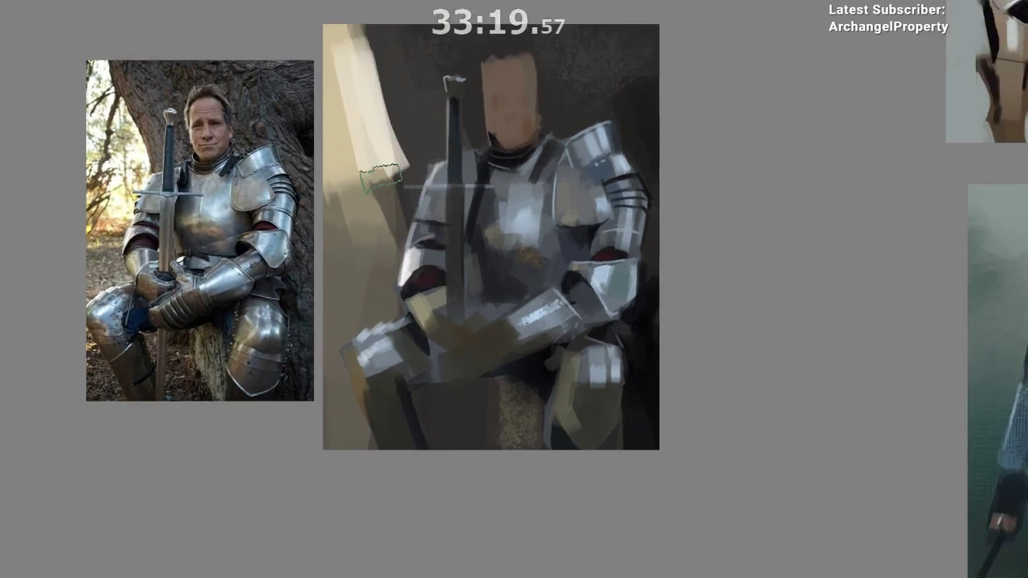
pyautogui.hotkey('ctrl', 'z')
pyautogui.moveTo(351, 84); pyautogui.dragTo(351, 179)
# - Sample a tone from the photo's bright background and extend the pale light behind the sword-side shoulder and up along the trunk's edge
pyautogui.keyDown('ctrl'); pyautogui.click(149, 161); pyautogui.keyUp('ctrl')
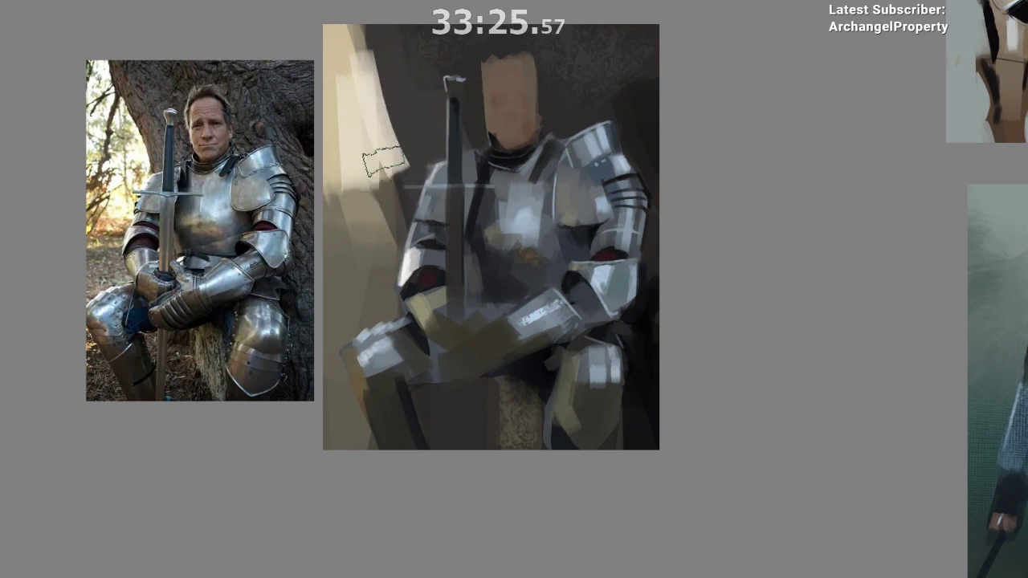
pyautogui.moveTo(384, 162); pyautogui.dragTo(401, 209)
pyautogui.hotkey('ctrl', 'z')
pyautogui.moveTo(374, 140); pyautogui.dragTo(404, 219)
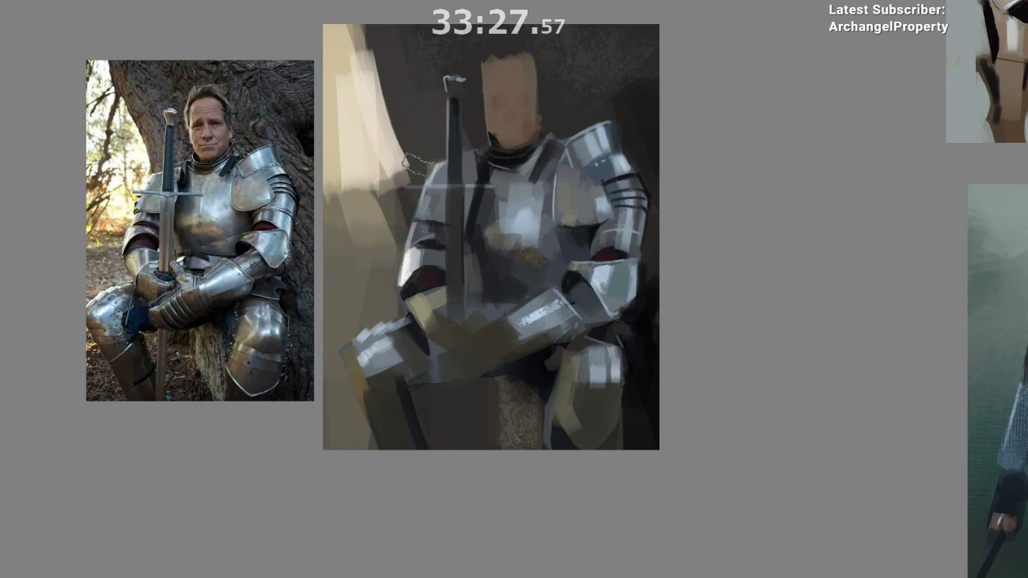
pyautogui.moveTo(418, 165); pyautogui.dragTo(392, 249)
pyautogui.hotkey('ctrl', 'z')
pyautogui.moveTo(414, 163); pyautogui.dragTo(392, 236)
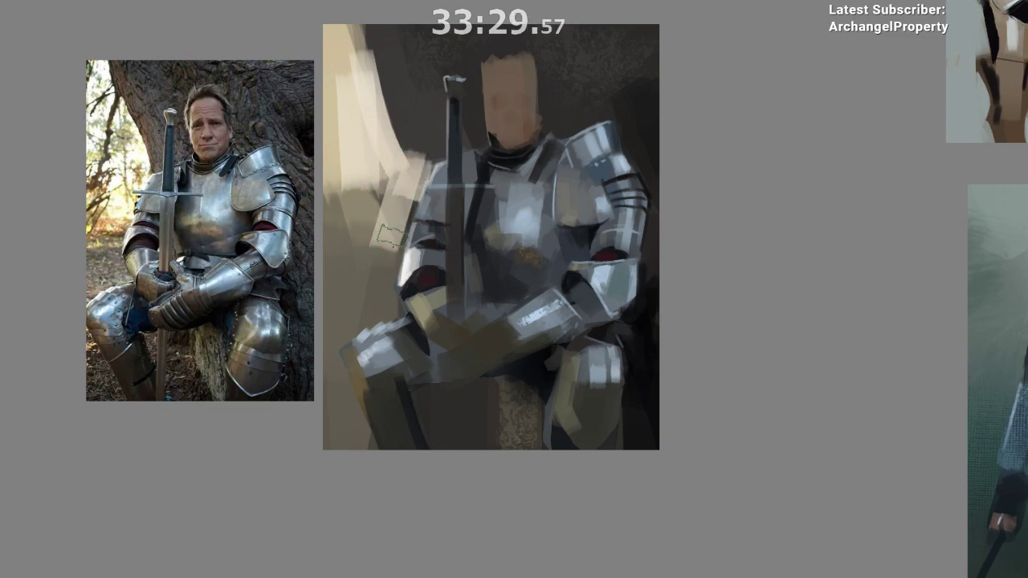
pyautogui.moveTo(423, 168); pyautogui.dragTo(395, 233)
pyautogui.moveTo(380, 77)
pyautogui.mouseDown()
pyautogui.moveTo(408, 167)
pyautogui.moveTo(365, 45)
pyautogui.mouseUp()
pyautogui.hotkey('ctrl', 'z')
pyautogui.moveTo(412, 149); pyautogui.dragTo(387, 67)
pyautogui.moveTo(349, 37); pyautogui.dragTo(361, 46)
# - Try brightening the upper part of the background light on the mirrored canvas, undo the strokes, and flip the canvas back
pyautogui.press('m')
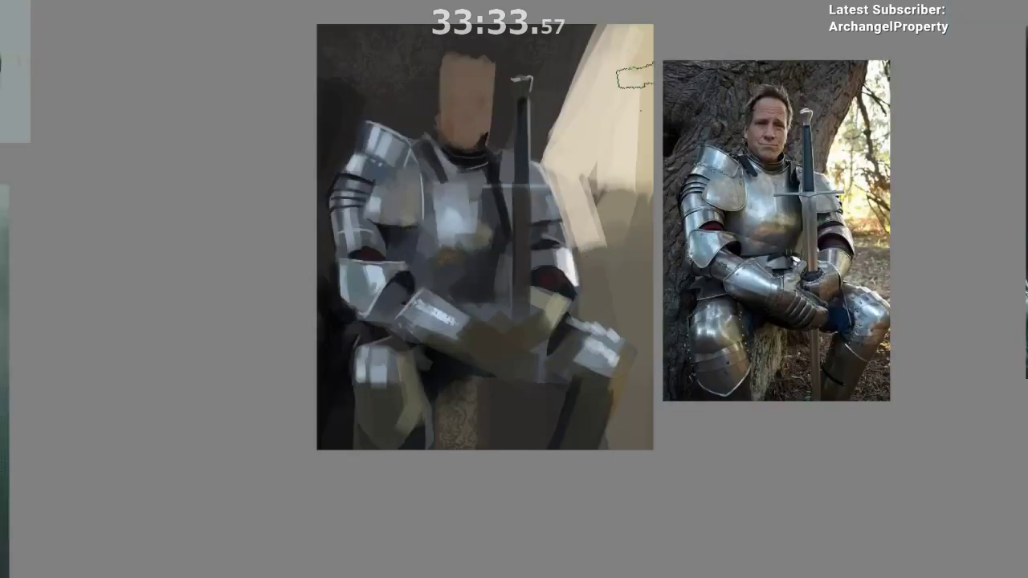
pyautogui.moveTo(459, 260); pyautogui.dragTo(234, 252)
pyautogui.moveTo(314, 147); pyautogui.dragTo(351, 103)
pyautogui.hotkey('ctrl', 'z')
pyautogui.moveTo(371, 25); pyautogui.dragTo(372, 66)
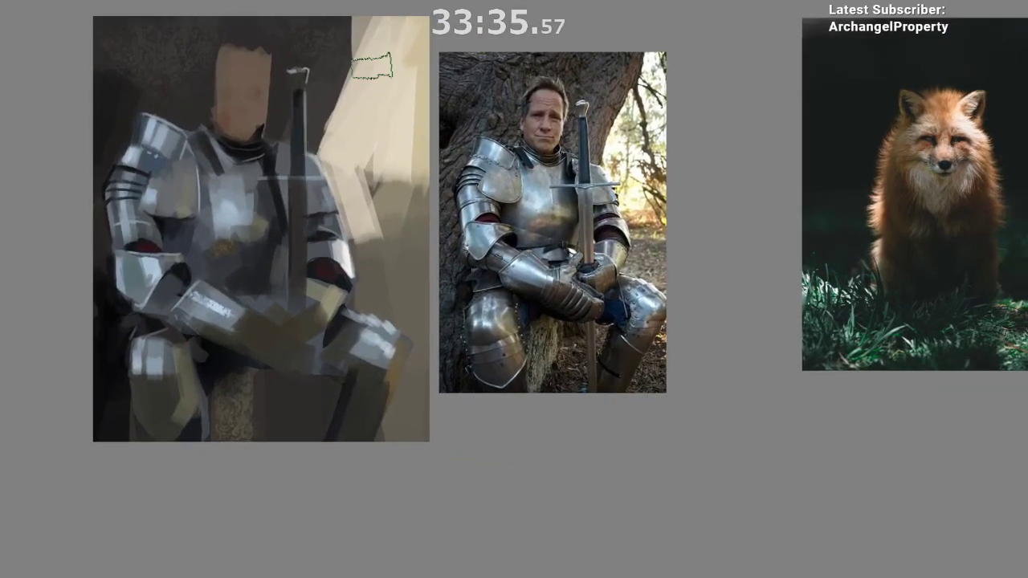
pyautogui.hotkey('ctrl', 'z')
pyautogui.moveTo(369, 27); pyautogui.dragTo(371, 72)
pyautogui.hotkey('ctrl', 'z')
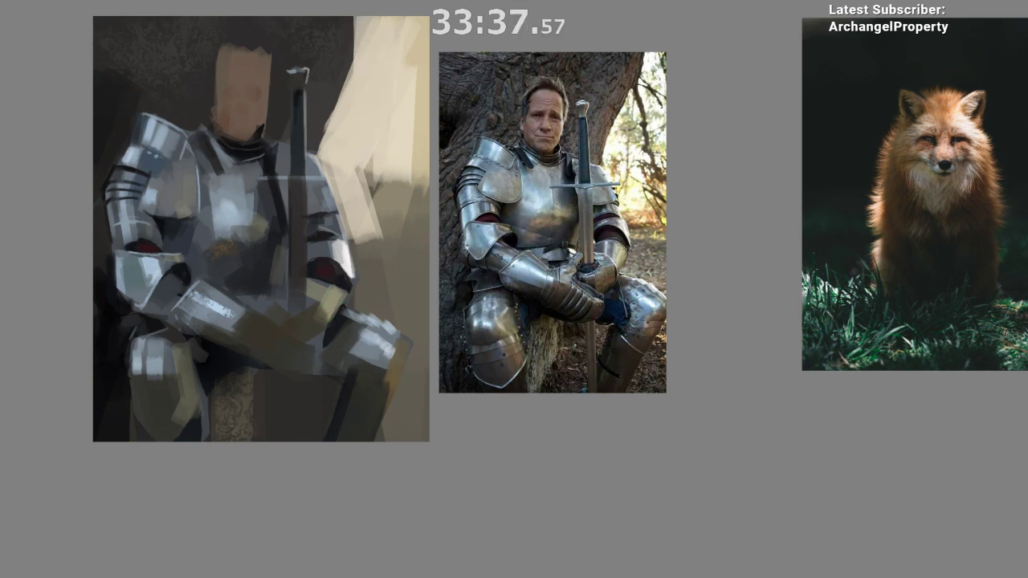
pyautogui.press('m')
# - Sample the pale cream and spread it across the background light down to the ground shadow behind the arm
pyautogui.moveTo(408, 421)
pyautogui.mouseDown()
pyautogui.moveTo(346, 424)
pyautogui.moveTo(216, 353)
pyautogui.mouseUp()
pyautogui.keyDown('ctrl'); pyautogui.click(495, 135); pyautogui.keyUp('ctrl')
pyautogui.moveTo(509, 98)
pyautogui.mouseDown()
pyautogui.moveTo(461, 156)
pyautogui.moveTo(417, 164)
pyautogui.mouseUp()
pyautogui.hotkey('ctrl', 'z')
pyautogui.moveTo(448, 67); pyautogui.dragTo(429, 146)
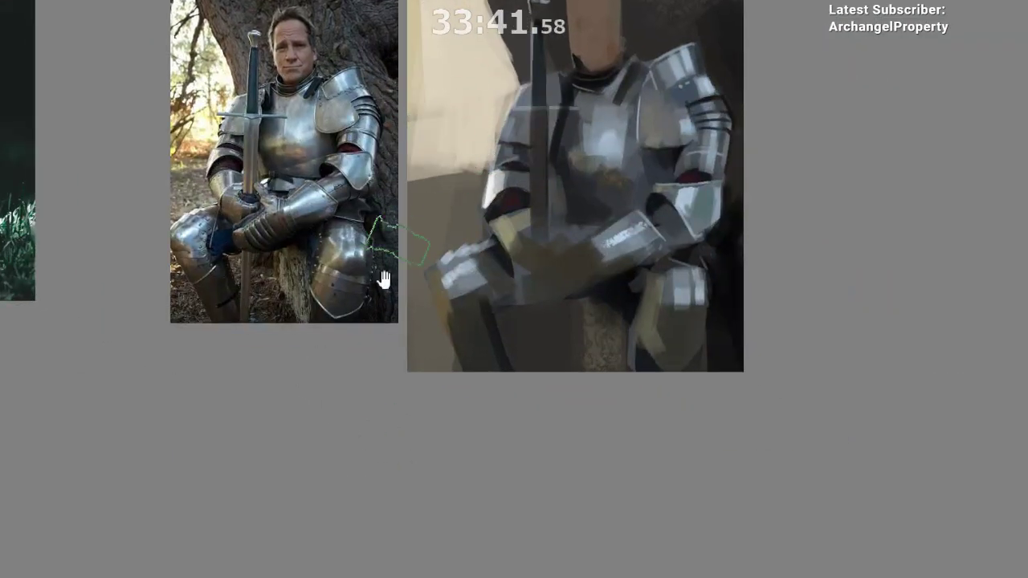
# - Blend and brighten the cream background light with a large round brush
pyautogui.moveTo(384, 278); pyautogui.dragTo(328, 315)
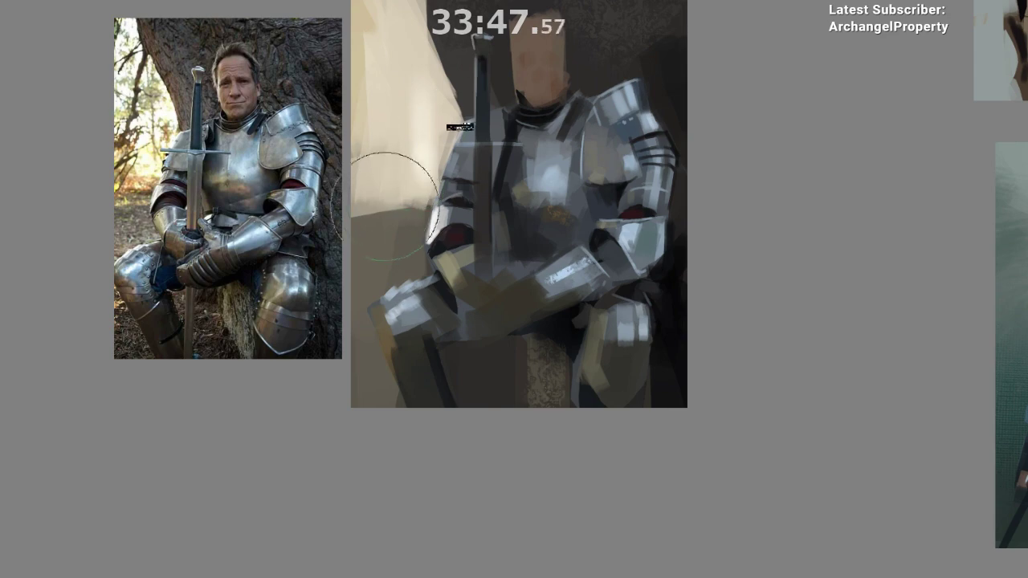
pyautogui.moveTo(413, 133)
pyautogui.mouseDown()
pyautogui.moveTo(404, 214)
pyautogui.moveTo(424, 102)
pyautogui.mouseUp()
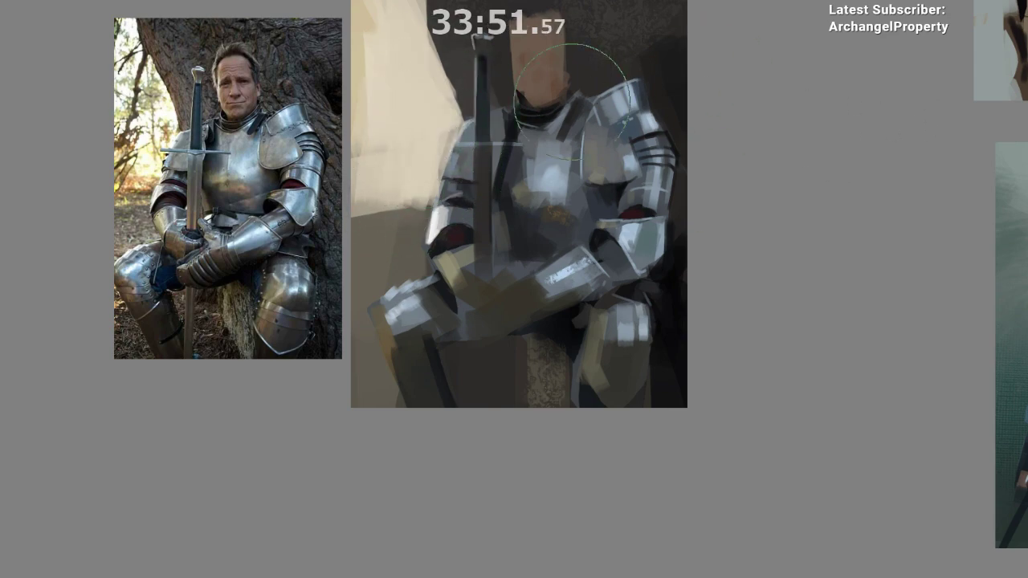
pyautogui.moveTo(433, 92); pyautogui.dragTo(423, 148)
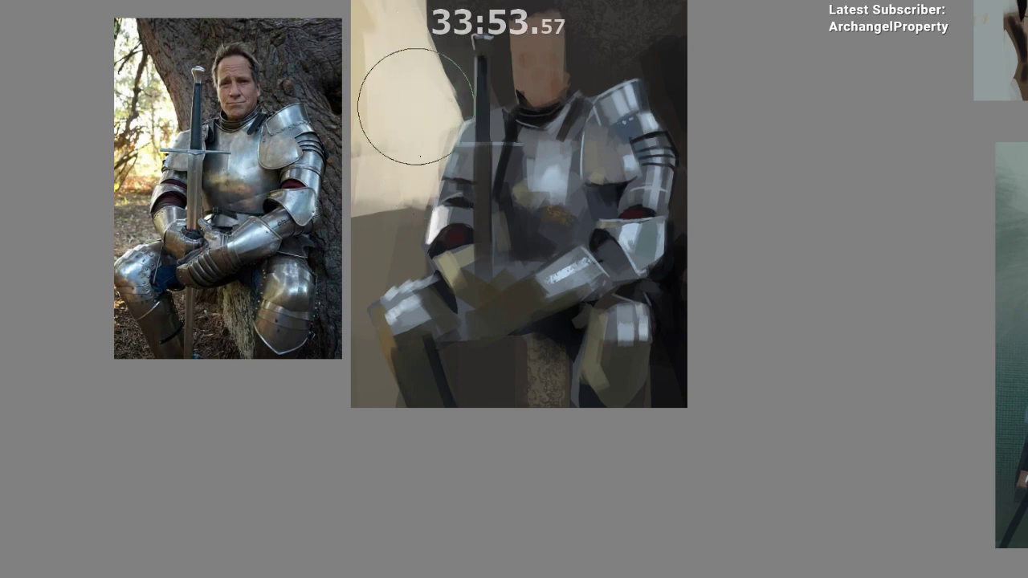
pyautogui.moveTo(416, 107); pyautogui.dragTo(414, 0)
# - Switch back to a textured brush preset and paint the area under the elbow guard with a sampled dark olive-grey
pyautogui.moveTo(524, 251); pyautogui.dragTo(421, 315)
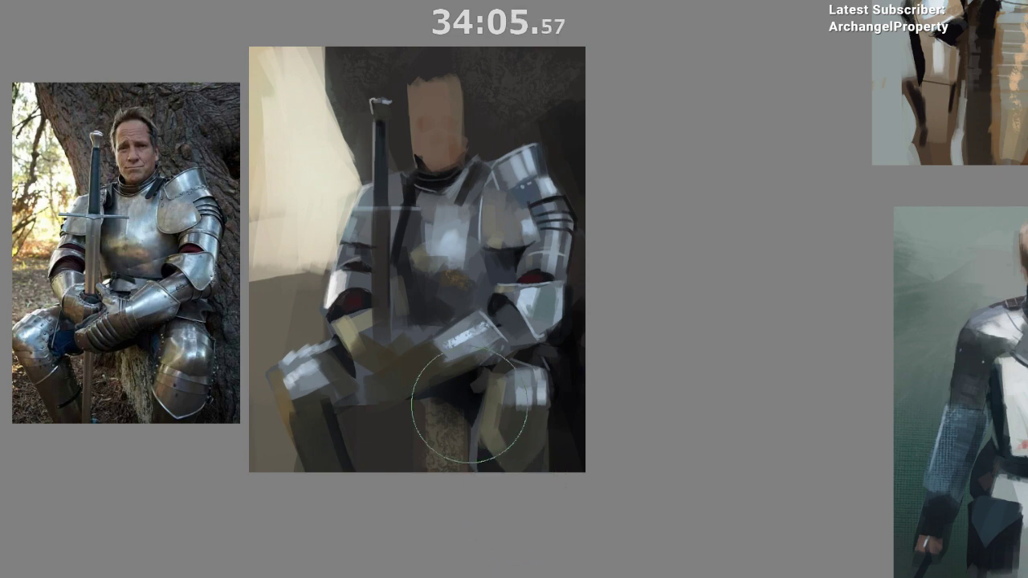
pyautogui.rightClick(476, 391)
pyautogui.click(523, 462)
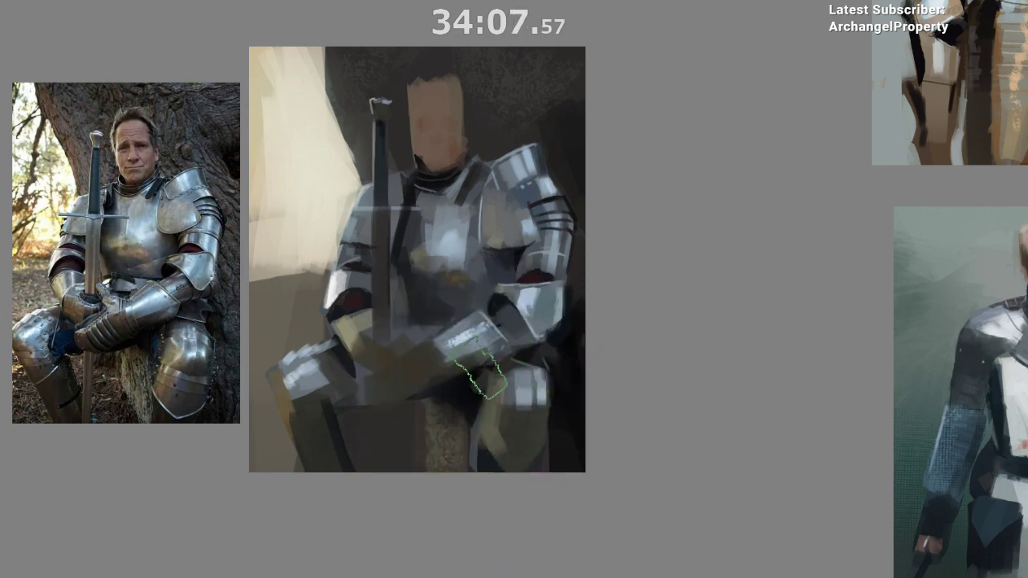
pyautogui.moveTo(516, 368); pyautogui.dragTo(562, 327)
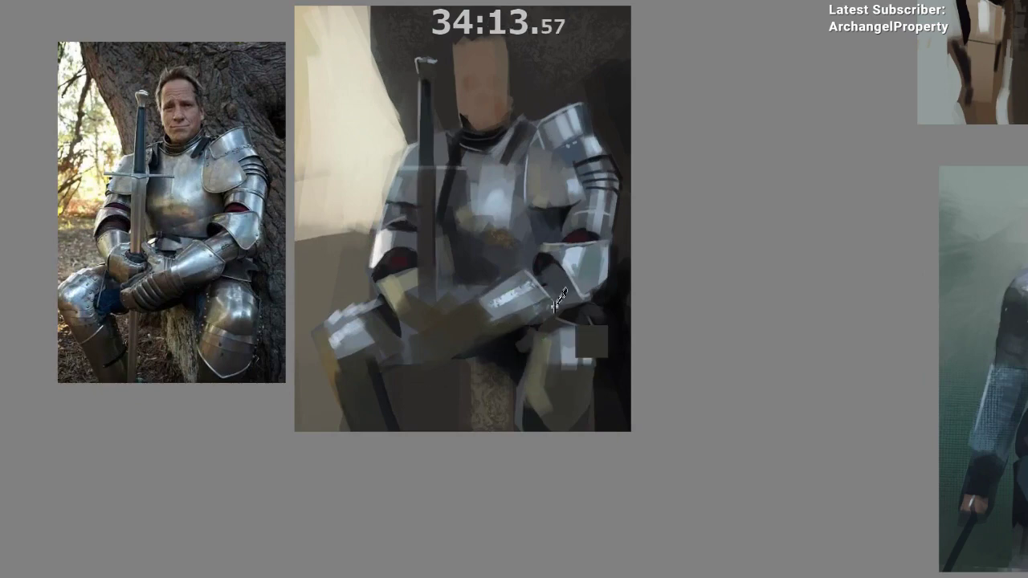
pyautogui.keyDown('ctrl'); pyautogui.click(555, 314); pyautogui.keyUp('ctrl')
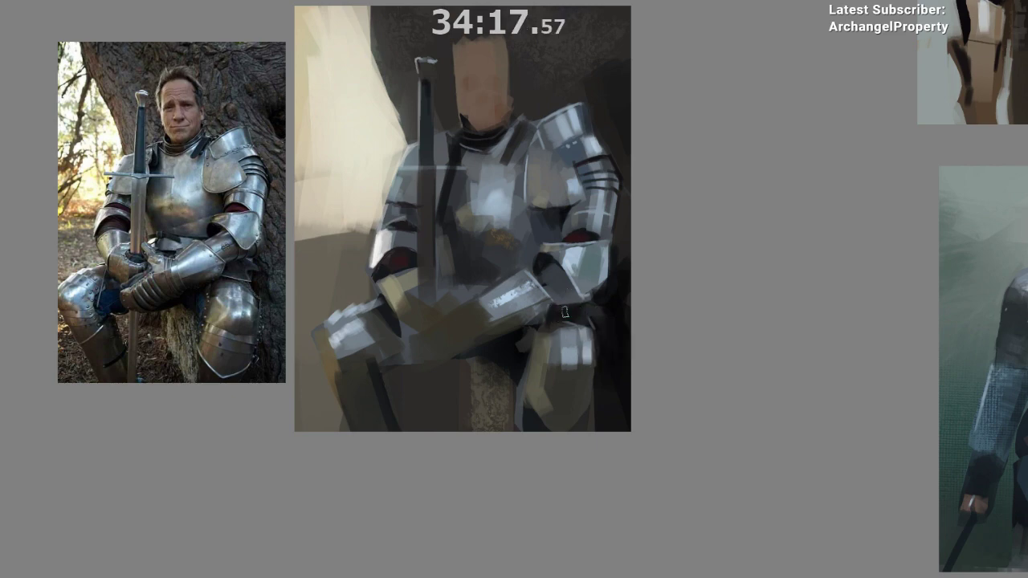
# - Mirror the canvas, darken the gap between the elbow guard and the knee plate, and flip the canvas back
pyautogui.press('m')
pyautogui.moveTo(427, 432); pyautogui.dragTo(298, 393)
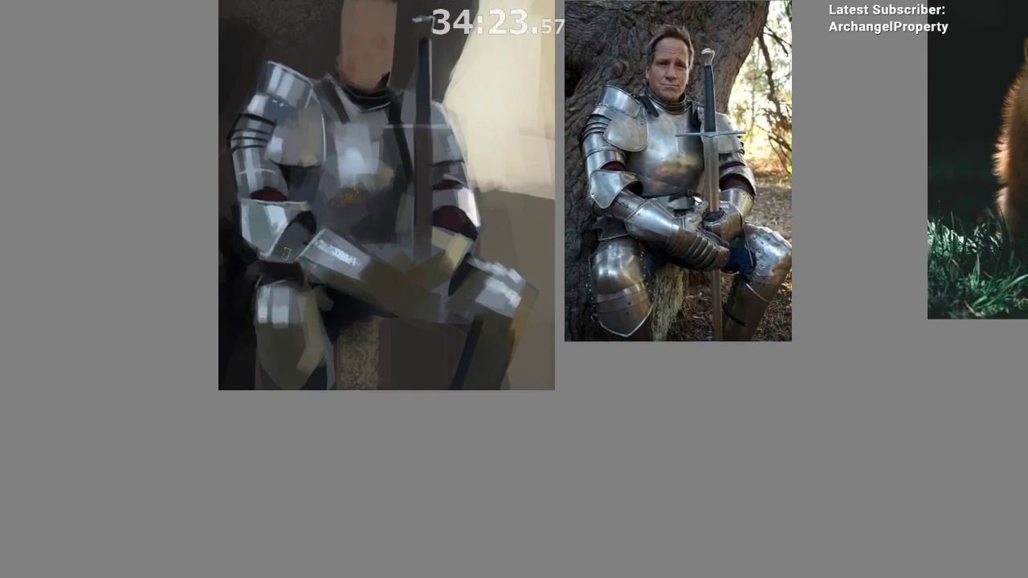
pyautogui.moveTo(292, 260)
pyautogui.mouseDown()
pyautogui.moveTo(306, 224)
pyautogui.moveTo(273, 271)
pyautogui.mouseUp()
pyautogui.moveTo(315, 416); pyautogui.dragTo(262, 399)
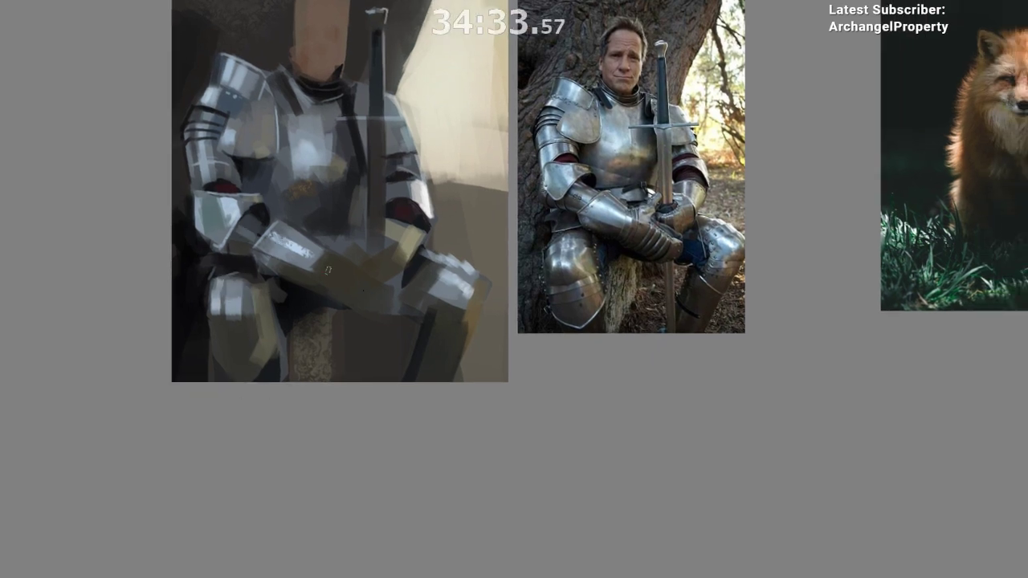
pyautogui.press('m')
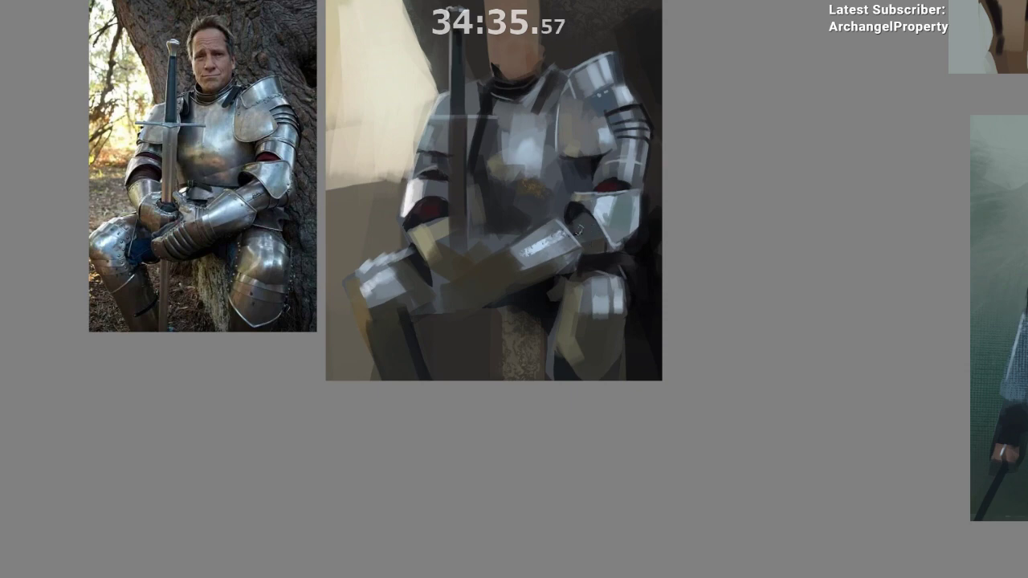
pyautogui.moveTo(557, 421); pyautogui.dragTo(549, 459)
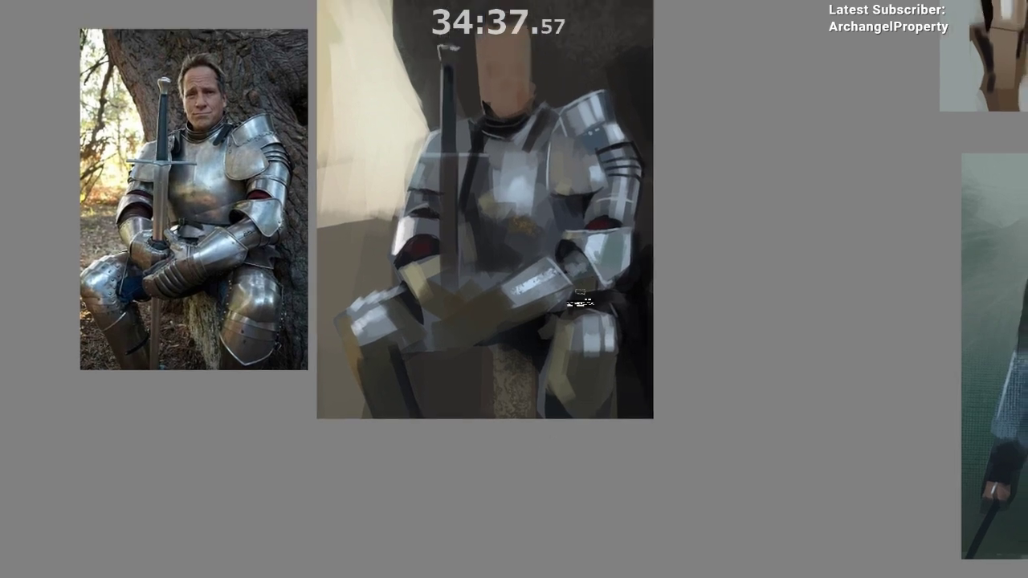
# - Sample a grey from the armor and paint plate bands across the olive lower forearm near the hands, undoing one stroke
pyautogui.moveTo(519, 328); pyautogui.dragTo(522, 326)
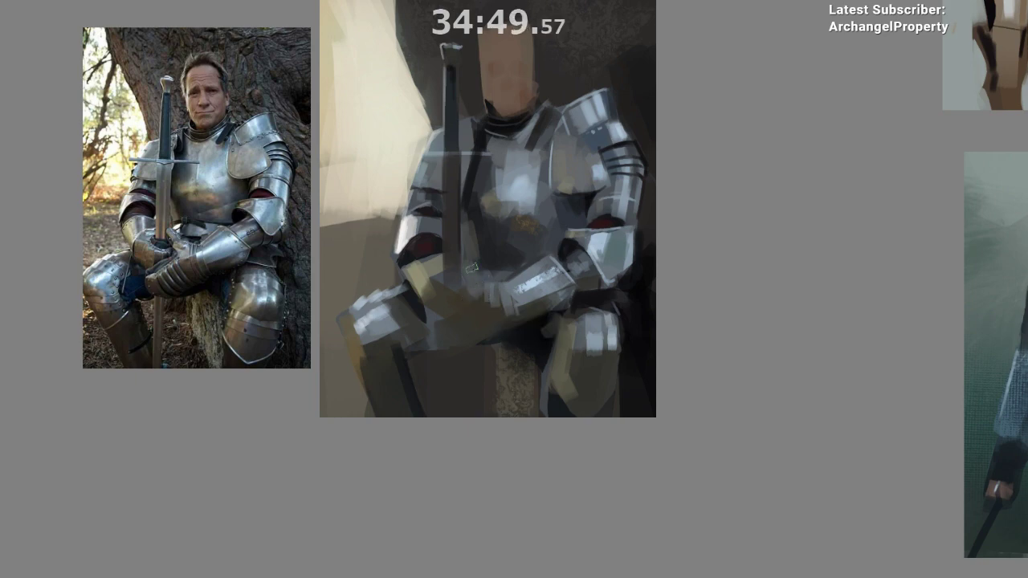
pyautogui.keyDown('ctrl'); pyautogui.click(491, 293); pyautogui.keyUp('ctrl')
pyautogui.moveTo(485, 286); pyautogui.dragTo(475, 297)
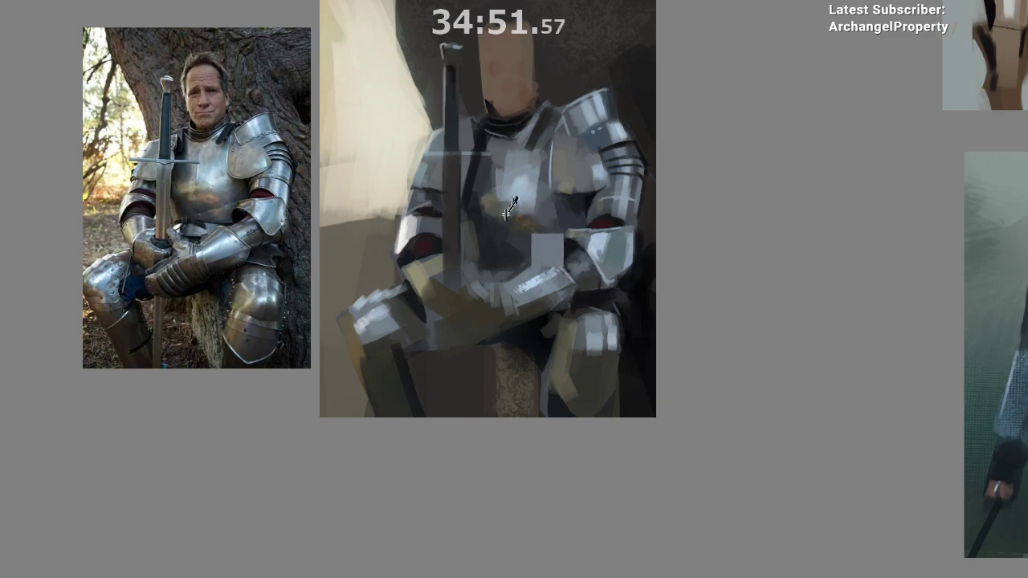
pyautogui.hotkey('ctrl', 'z')
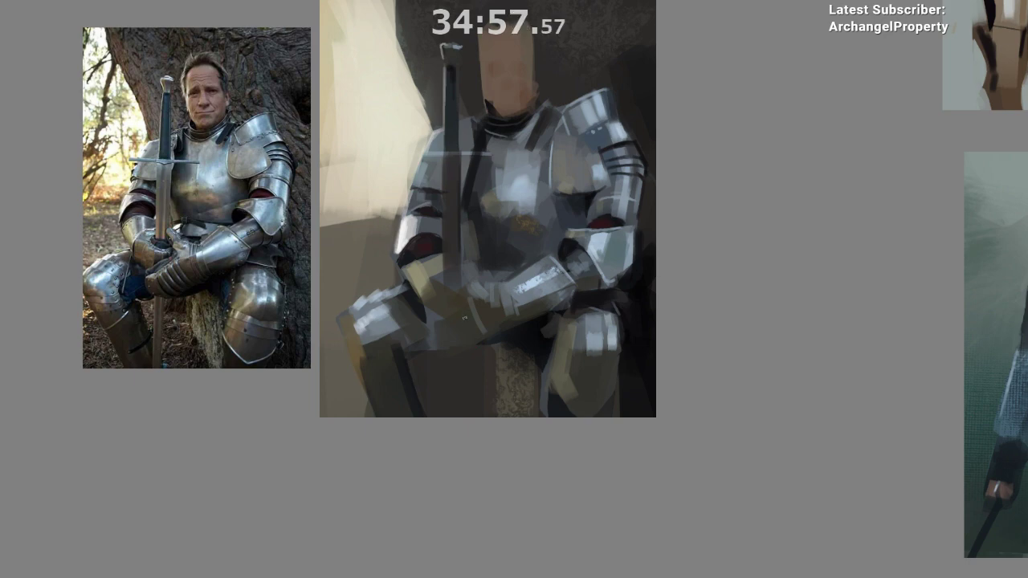
pyautogui.moveTo(500, 436); pyautogui.dragTo(494, 447)
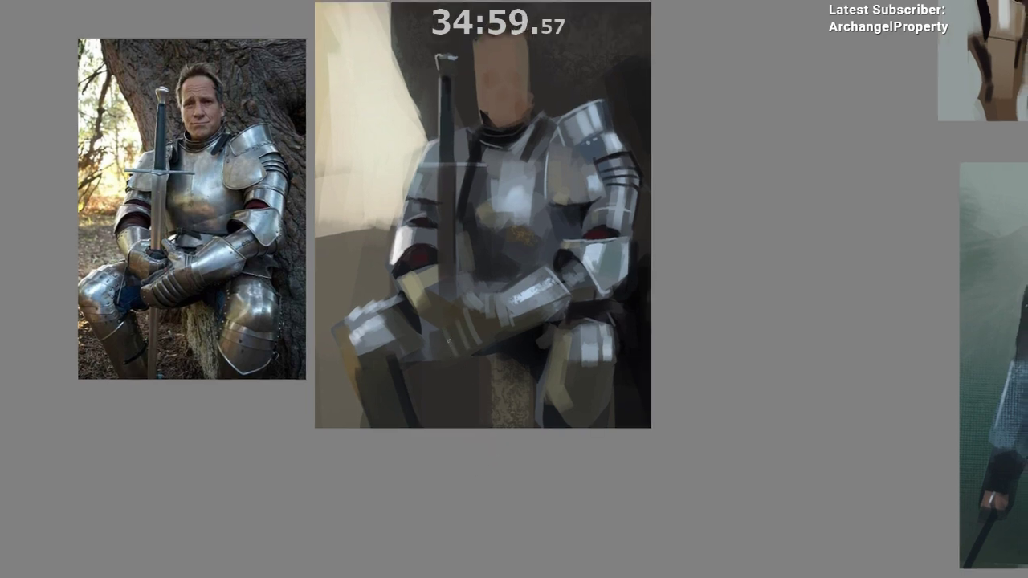
pyautogui.moveTo(487, 379); pyautogui.dragTo(518, 358)
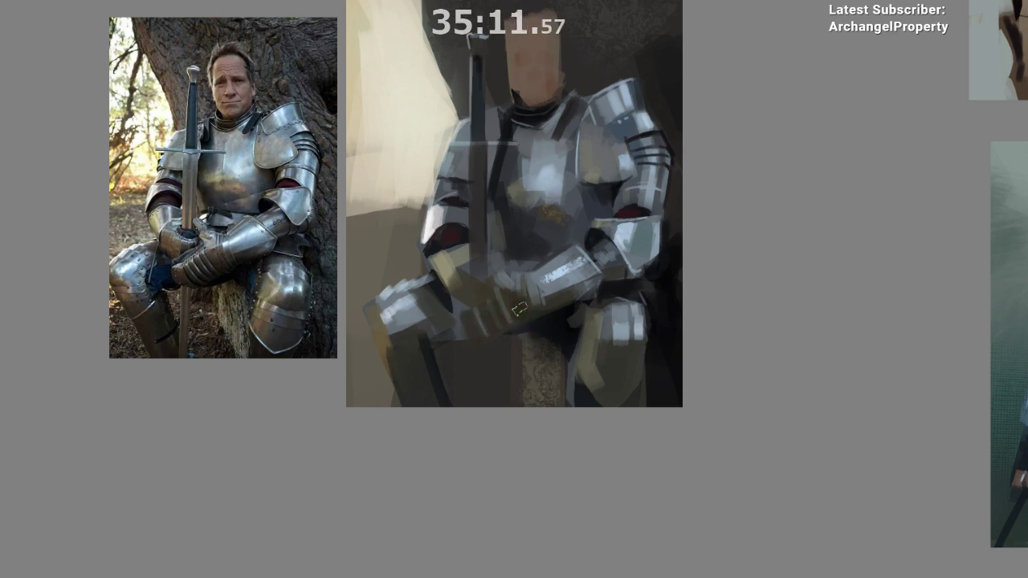
# - Sharpen the ridges of the lower forearm bands beside the hand with short angled strokes
pyautogui.moveTo(497, 405); pyautogui.dragTo(495, 460)
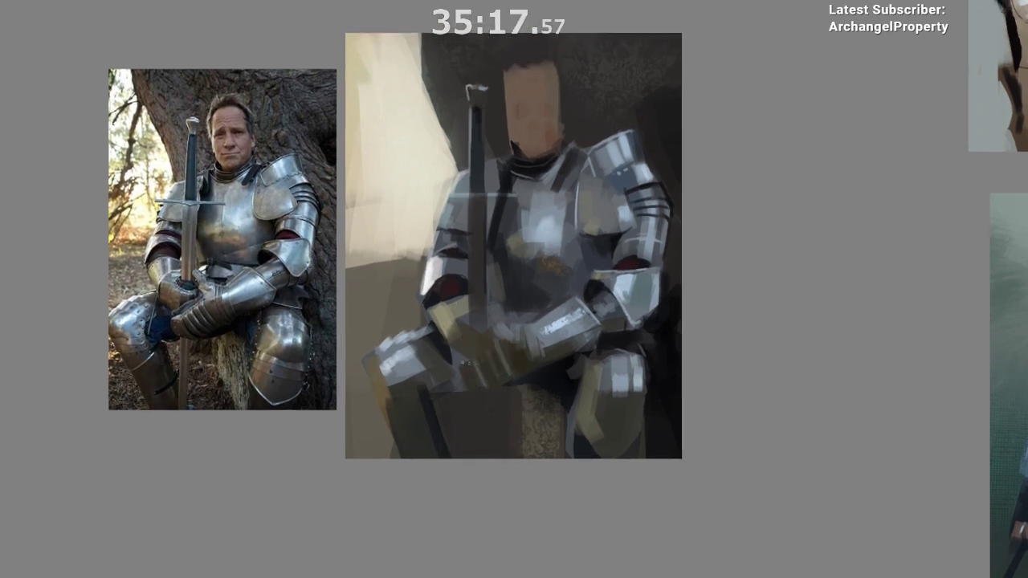
pyautogui.moveTo(462, 361); pyautogui.dragTo(487, 354)
pyautogui.moveTo(477, 357); pyautogui.dragTo(494, 344)
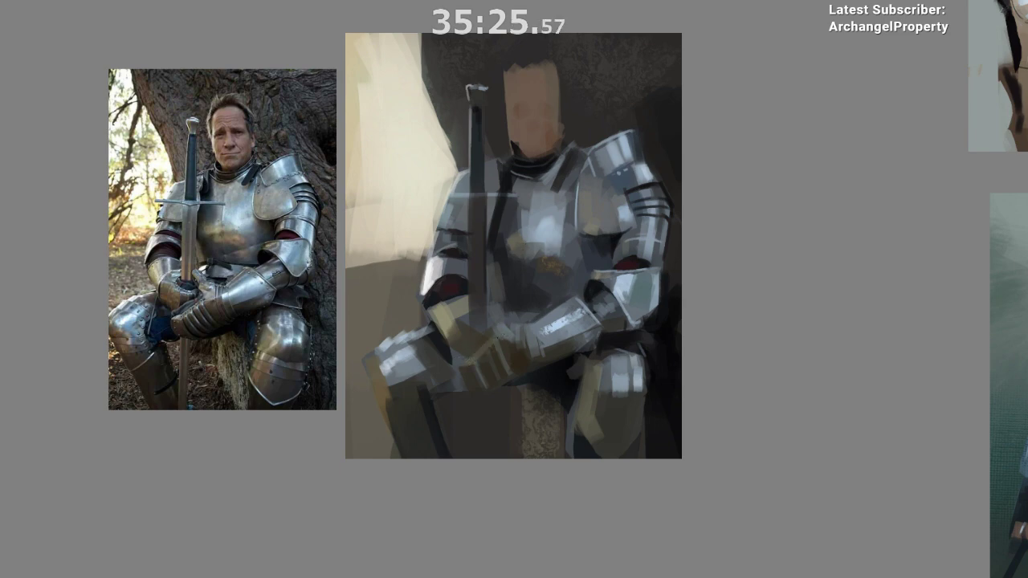
# - Mirror the canvas, blend the brown forearm bands with a sampled armor tone, and flip the canvas back
pyautogui.press('m')
pyautogui.moveTo(501, 459); pyautogui.dragTo(300, 439)
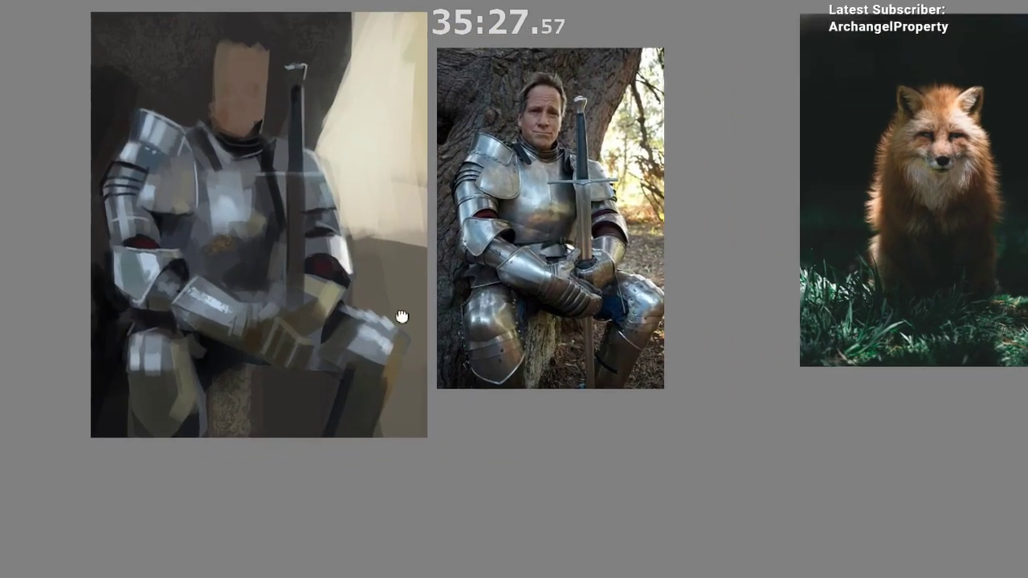
pyautogui.moveTo(402, 317); pyautogui.dragTo(407, 303)
pyautogui.keyDown('ctrl'); pyautogui.click(231, 300); pyautogui.keyUp('ctrl')
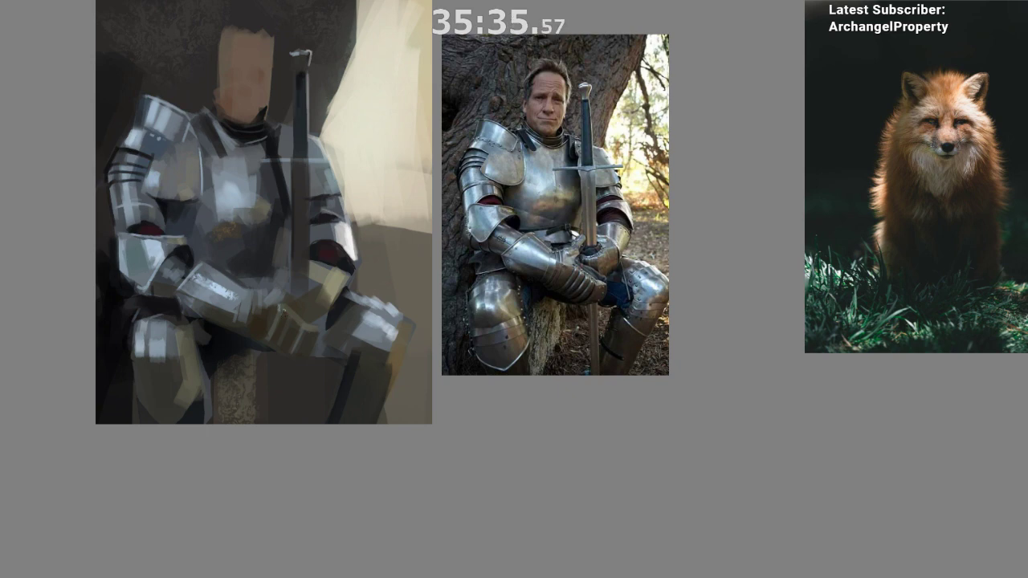
pyautogui.press('m')
pyautogui.moveTo(501, 482); pyautogui.dragTo(326, 431)
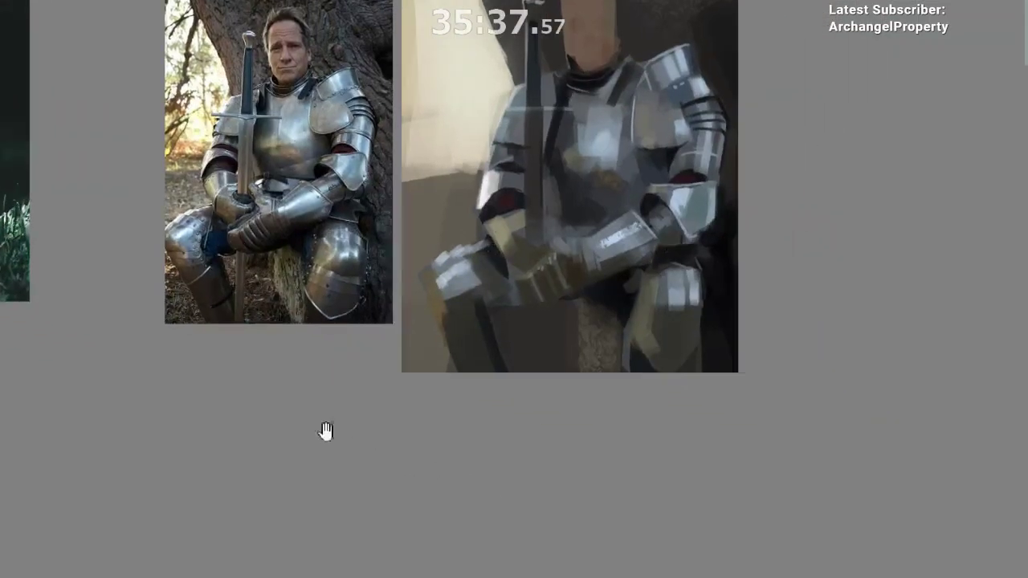
# - Sample dark tones around the cuff and sleeve opening and paint a thin dark crease beside the olive gauntlet cuff
pyautogui.keyDown('ctrl'); pyautogui.click(502, 242); pyautogui.keyUp('ctrl')
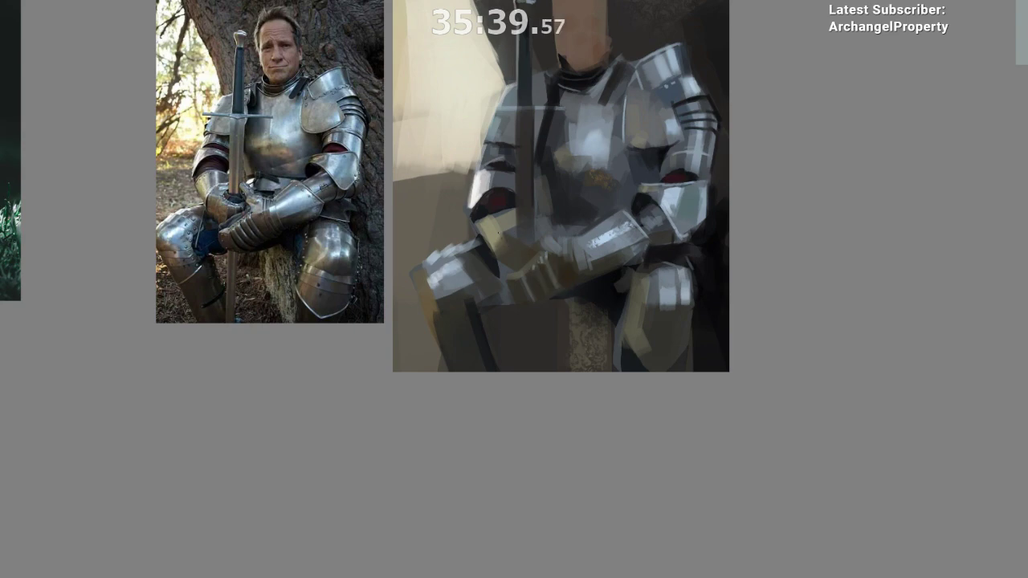
pyautogui.keyDown('ctrl'); pyautogui.click(490, 205); pyautogui.keyUp('ctrl')
pyautogui.click(492, 201)
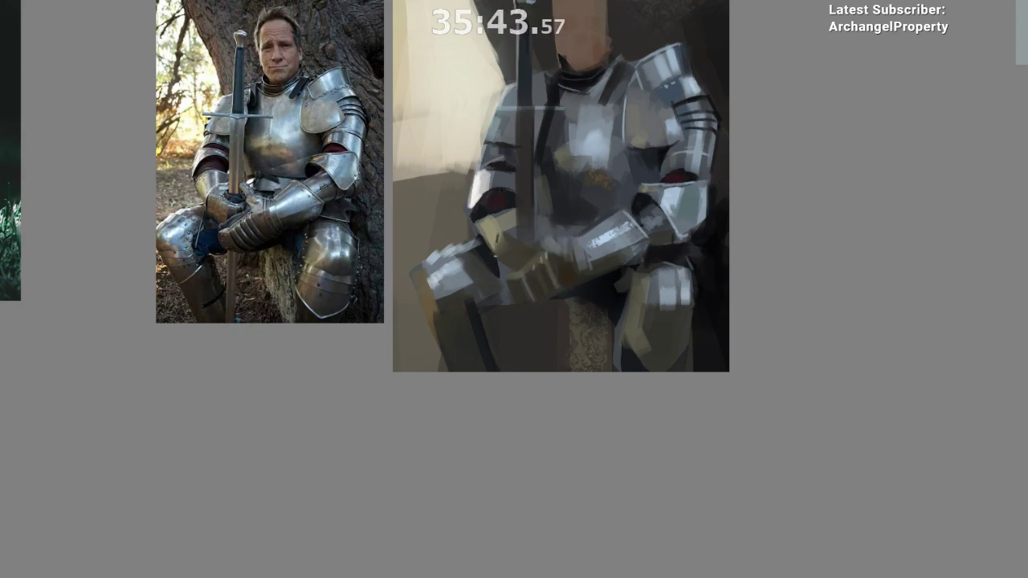
pyautogui.moveTo(490, 376); pyautogui.dragTo(462, 416)
# - Resample the dark red sleeve and cuff tones and reshape the edge of the gauntlet cuff under the sleeve opening
pyautogui.keyDown('ctrl'); pyautogui.click(487, 256); pyautogui.keyUp('ctrl')
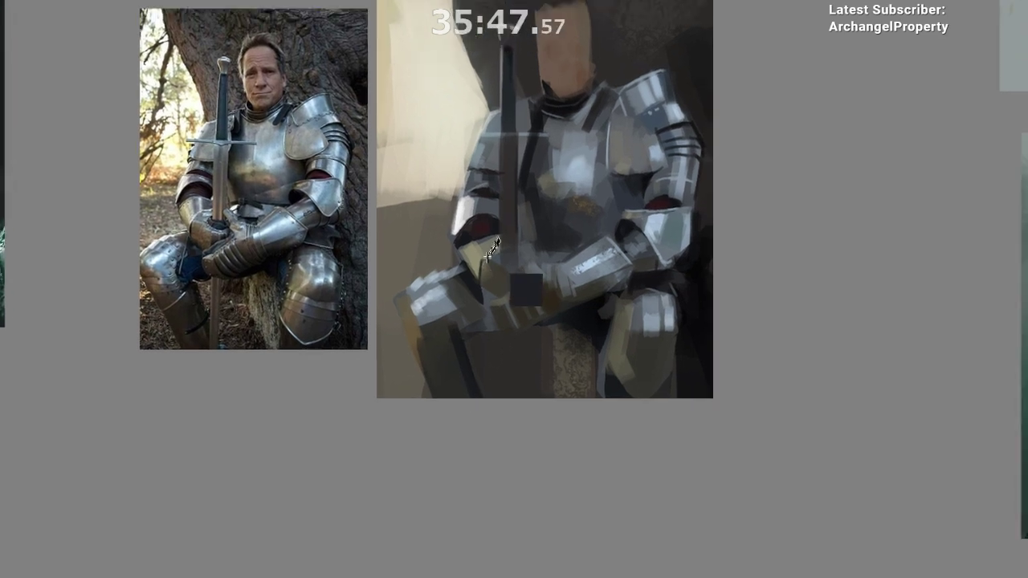
pyautogui.keyDown('ctrl'); pyautogui.click(485, 236); pyautogui.keyUp('ctrl')
pyautogui.click(487, 230)
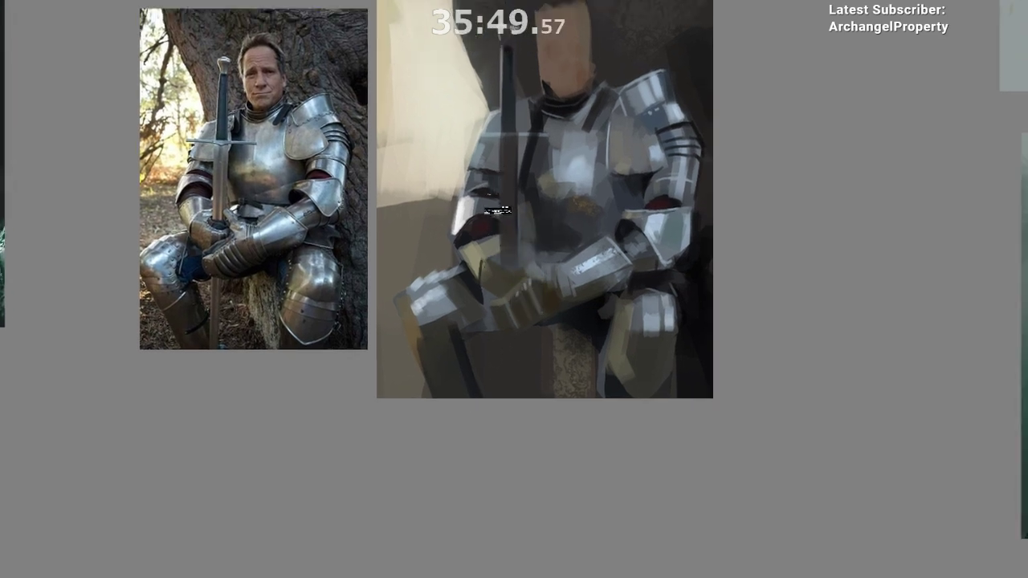
pyautogui.moveTo(496, 236); pyautogui.dragTo(488, 255)
pyautogui.keyDown('ctrl'); pyautogui.click(460, 213); pyautogui.keyUp('ctrl')
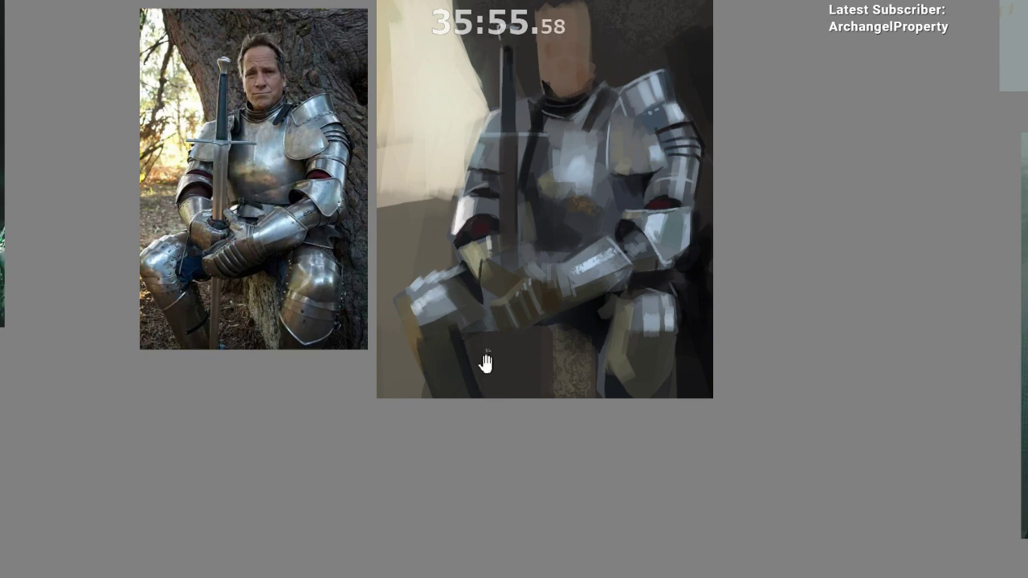
# - Sample tones from the knee plate, breastplate and arm, and refine the gauntlet and forearm planes around the sword hand
pyautogui.moveTo(485, 362); pyautogui.dragTo(434, 419)
pyautogui.keyDown('ctrl'); pyautogui.click(438, 306); pyautogui.keyUp('ctrl')
pyautogui.keyDown('ctrl'); pyautogui.click(514, 237); pyautogui.keyUp('ctrl')
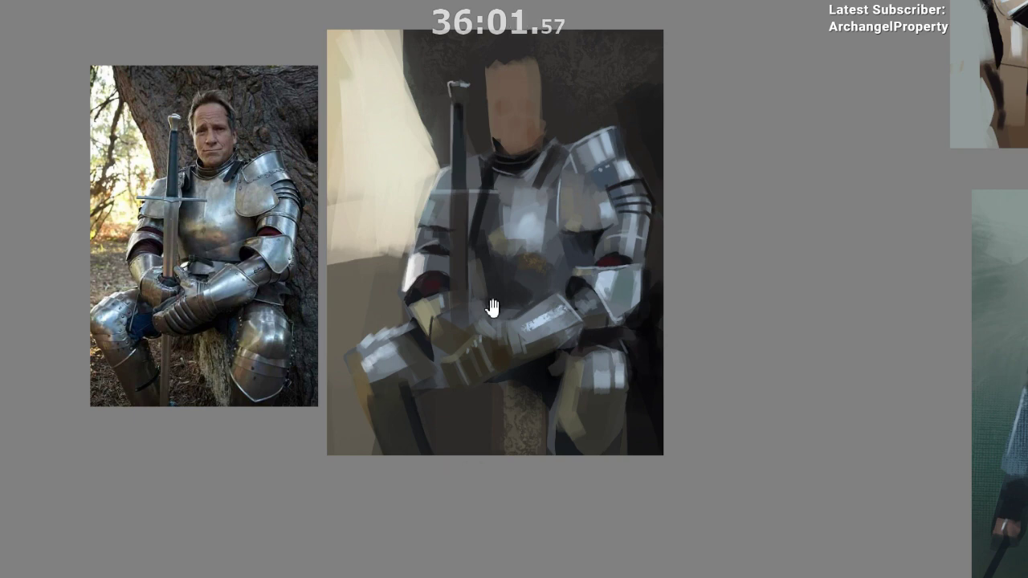
pyautogui.moveTo(493, 308); pyautogui.dragTo(506, 332)
pyautogui.keyDown('ctrl'); pyautogui.click(451, 287); pyautogui.keyUp('ctrl')
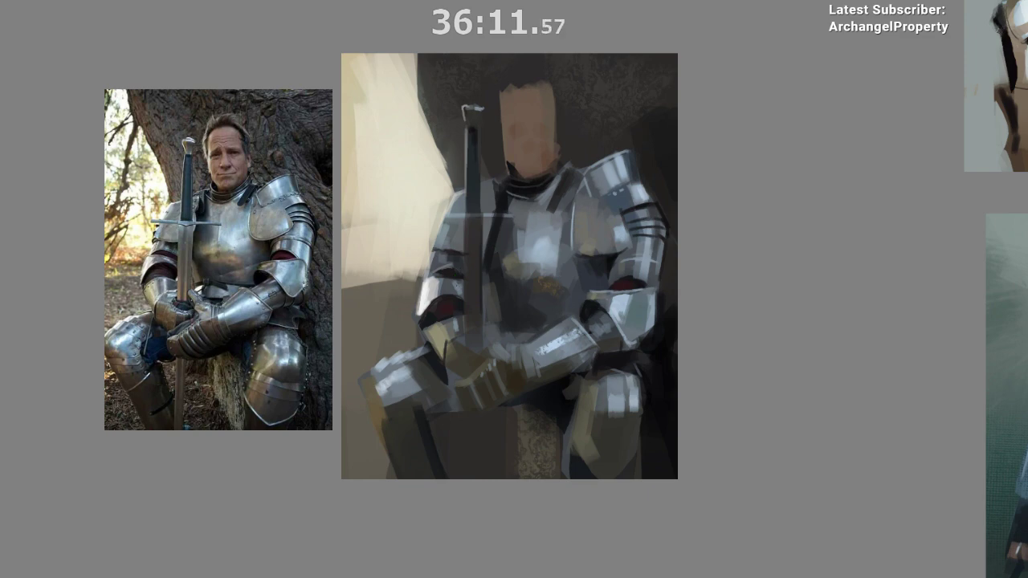
pyautogui.moveTo(585, 375); pyautogui.dragTo(560, 431)
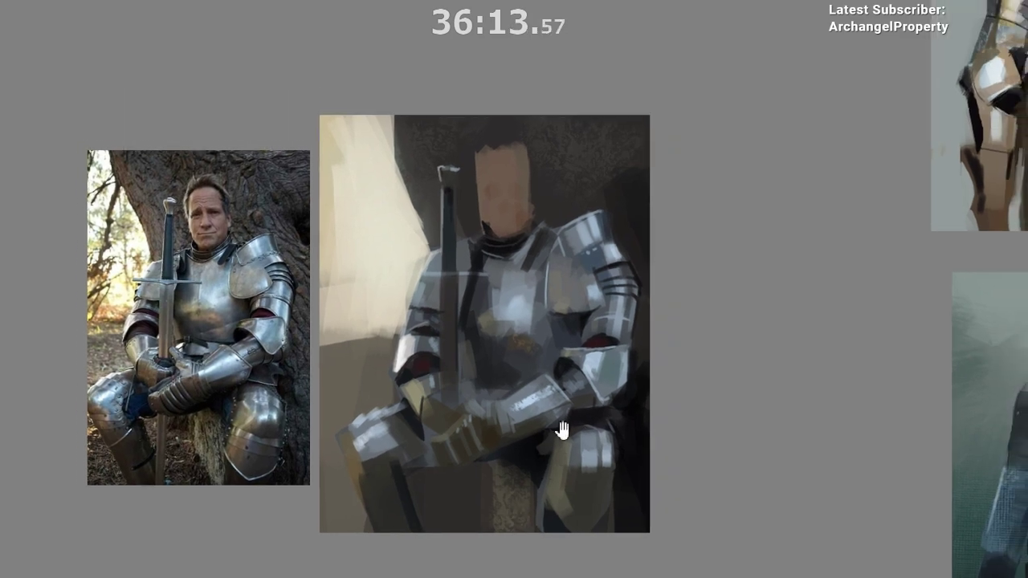
pyautogui.moveTo(587, 249); pyautogui.dragTo(580, 166)
pyautogui.moveTo(520, 382); pyautogui.dragTo(546, 357)
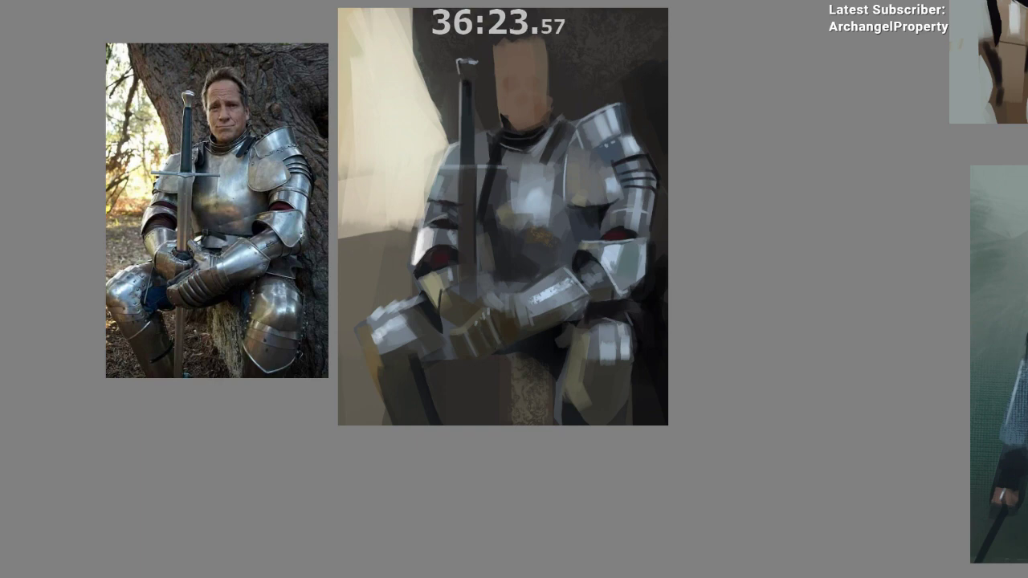
# - Mirror the canvas, block in the dark blue cloth between the hand and the knee, then flip back and extend it
pyautogui.press('m')
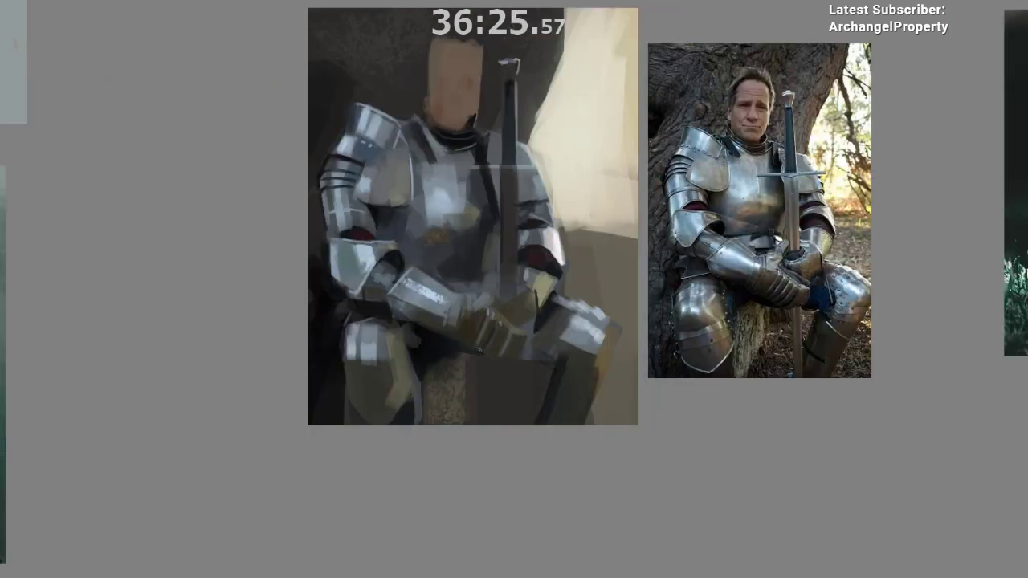
pyautogui.moveTo(447, 351); pyautogui.dragTo(344, 327)
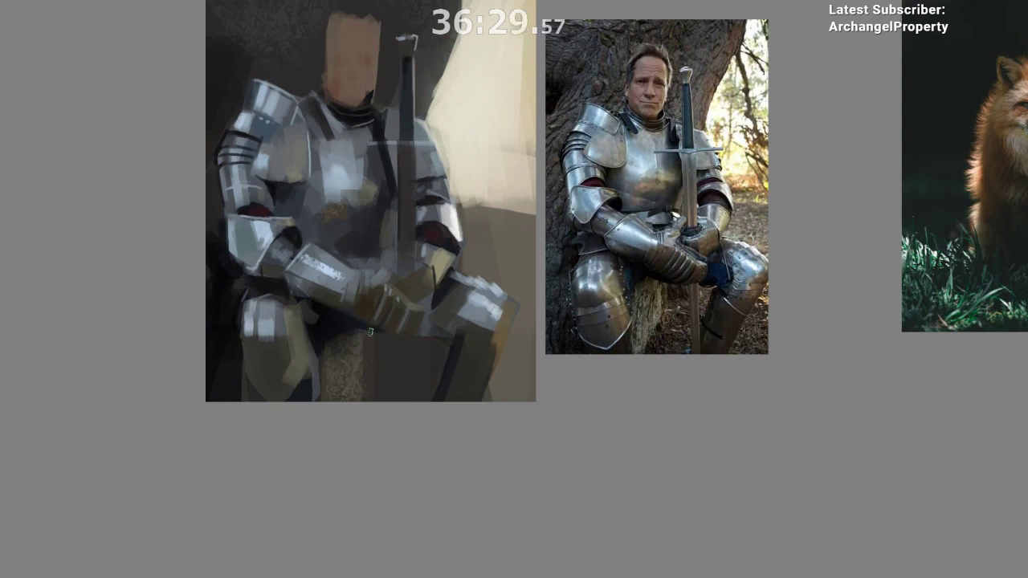
pyautogui.moveTo(415, 356); pyautogui.dragTo(381, 340)
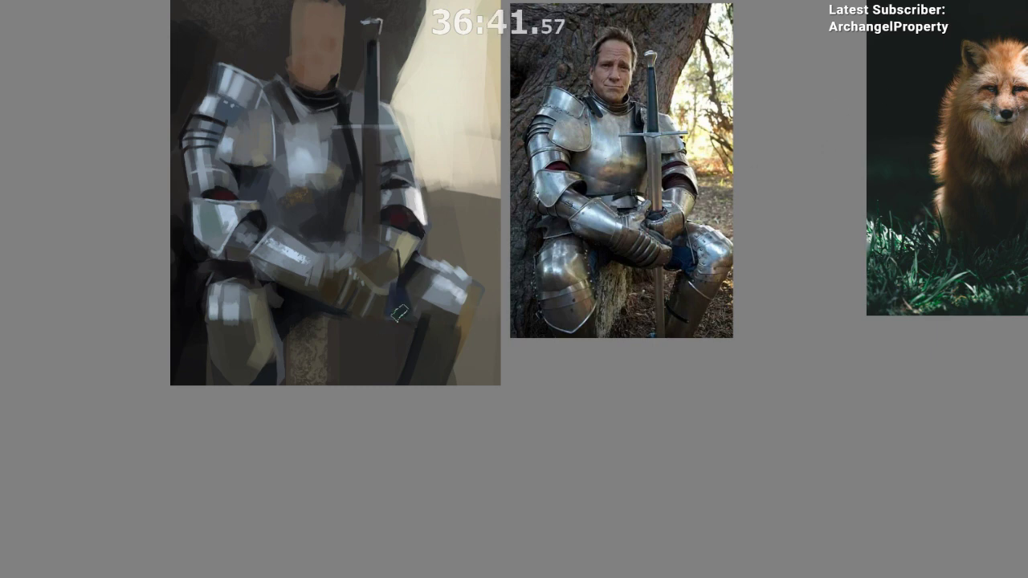
pyautogui.press('m')
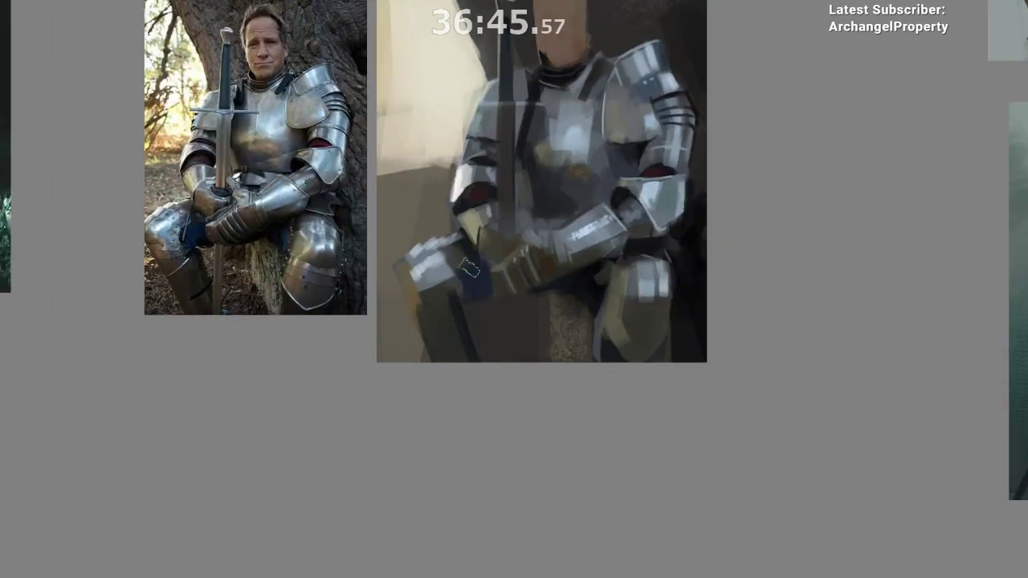
pyautogui.moveTo(469, 268); pyautogui.dragTo(466, 294)
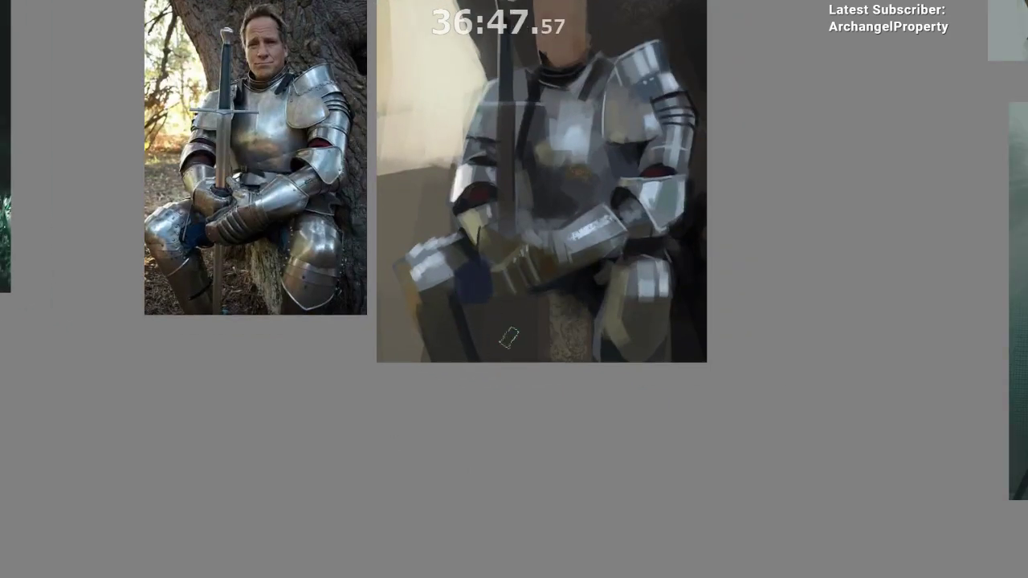
# - Darken and blend the blue cloth into the shadow between the knee plate and the gauntlet
pyautogui.moveTo(443, 449); pyautogui.dragTo(397, 497)
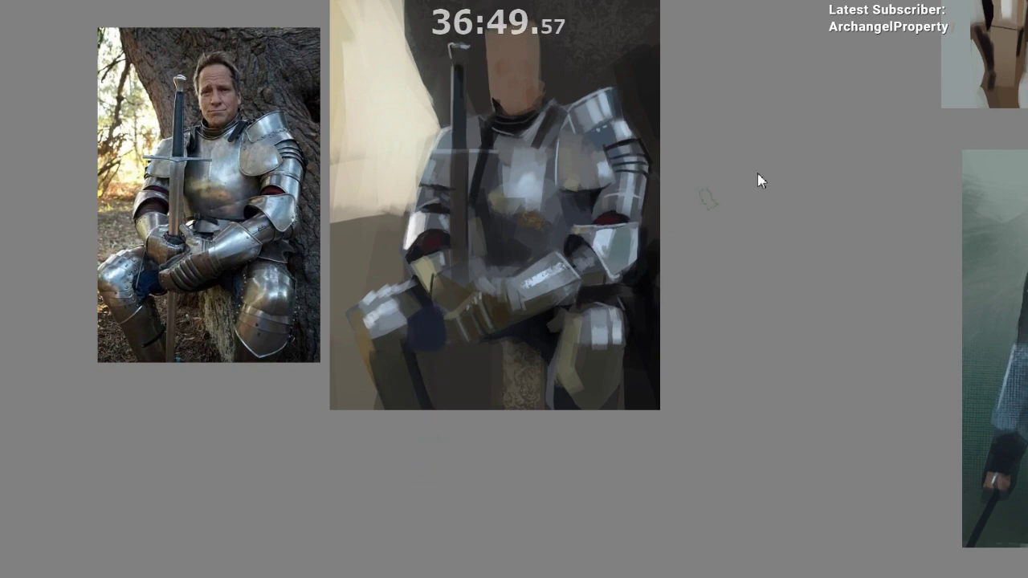
pyautogui.moveTo(442, 298)
pyautogui.mouseDown()
pyautogui.moveTo(439, 347)
pyautogui.moveTo(433, 331)
pyautogui.mouseUp()
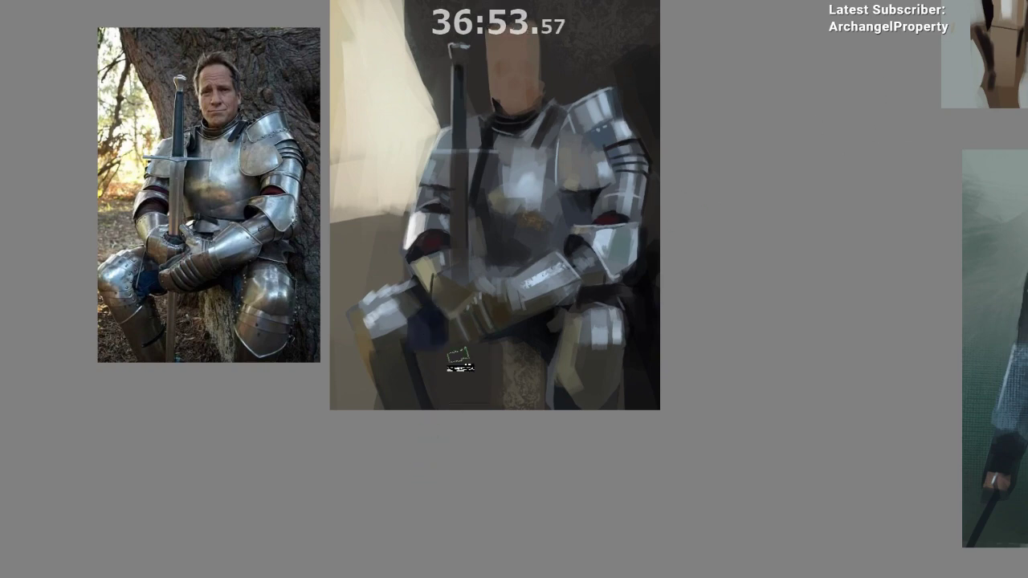
pyautogui.moveTo(520, 410); pyautogui.dragTo(544, 428)
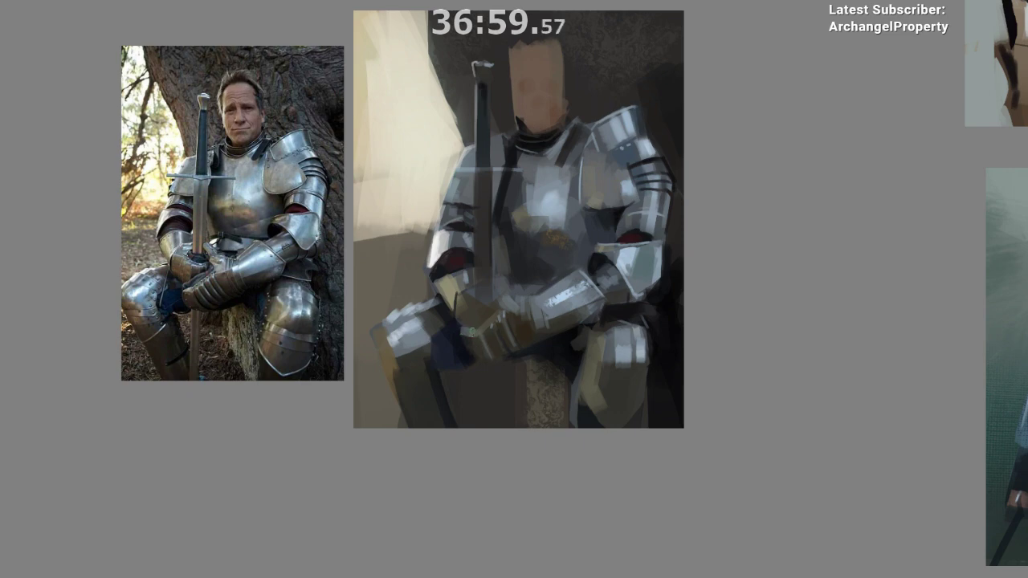
pyautogui.moveTo(514, 391); pyautogui.dragTo(512, 409)
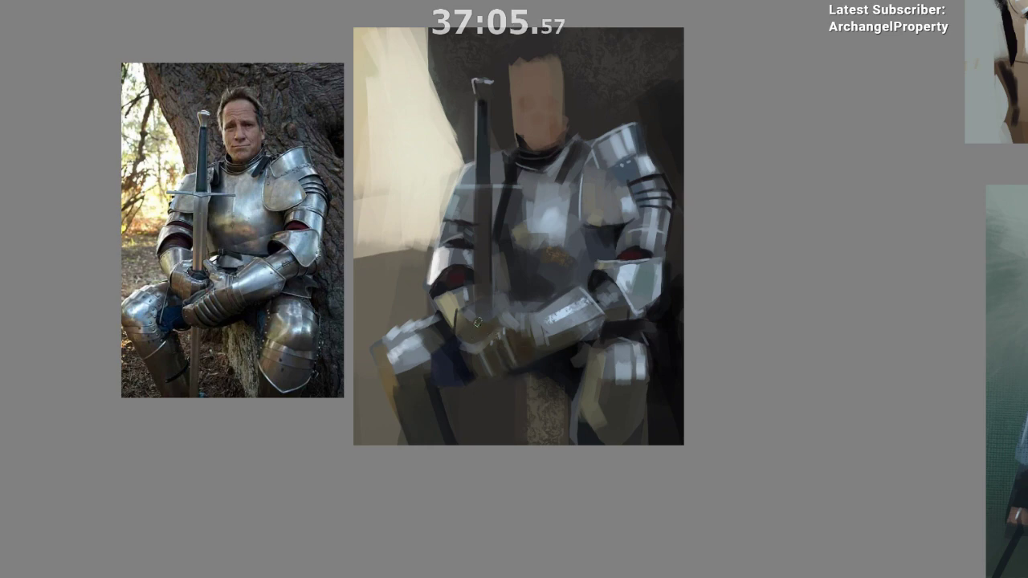
# - Mirror the canvas, sample a color, block in the lower sword blade between the legs, and flip the canvas back
pyautogui.press('m')
pyautogui.moveTo(450, 392); pyautogui.dragTo(372, 409)
pyautogui.moveTo(423, 378)
pyautogui.mouseDown()
pyautogui.moveTo(488, 241)
pyautogui.moveTo(485, 186)
pyautogui.moveTo(373, 346)
pyautogui.moveTo(413, 310)
pyautogui.mouseUp()
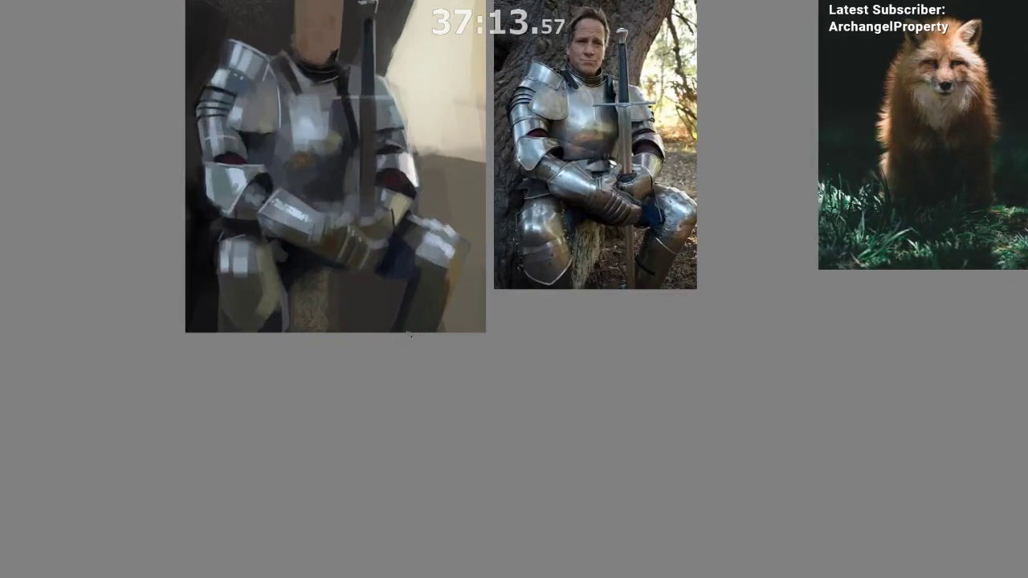
pyautogui.keyDown('ctrl'); pyautogui.click(416, 289); pyautogui.keyUp('ctrl')
pyautogui.press('m')
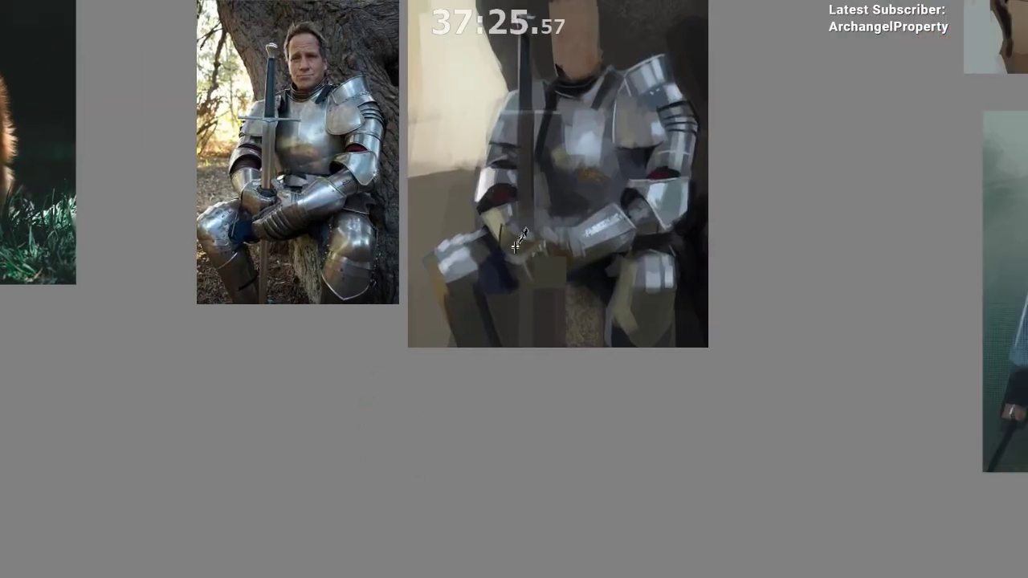
# - Paint edge strokes down the lower sword blade with sampled tones, undo the last stroke, and rework the blade in olive-brown
pyautogui.keyDown('ctrl'); pyautogui.click(525, 270); pyautogui.keyUp('ctrl')
pyautogui.keyDown('ctrl'); pyautogui.click(573, 172); pyautogui.keyUp('ctrl')
pyautogui.moveTo(517, 274); pyautogui.dragTo(517, 336)
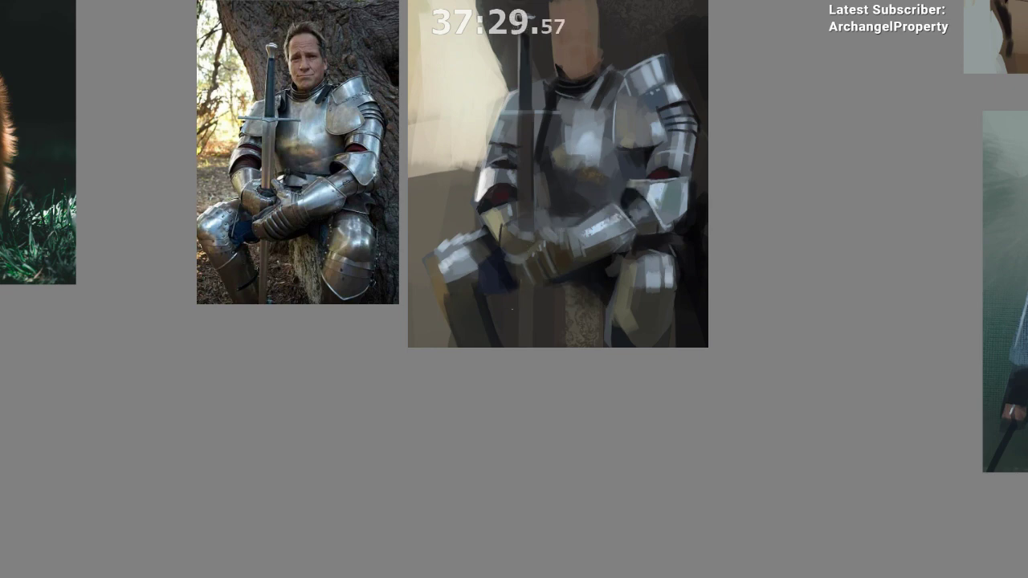
pyautogui.moveTo(520, 272); pyautogui.dragTo(520, 342)
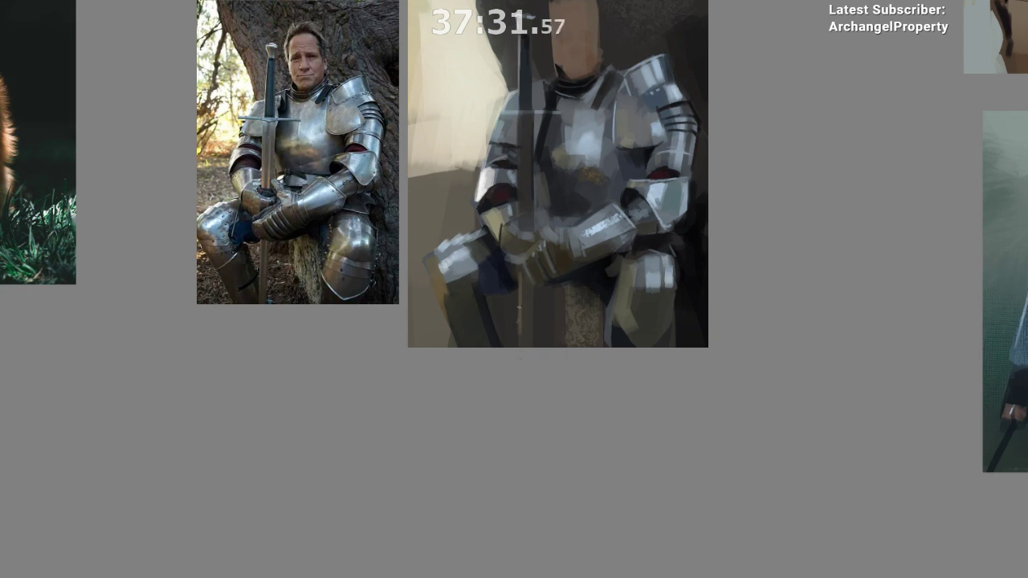
pyautogui.hotkey('ctrl', 'z')
pyautogui.moveTo(505, 463); pyautogui.dragTo(498, 494)
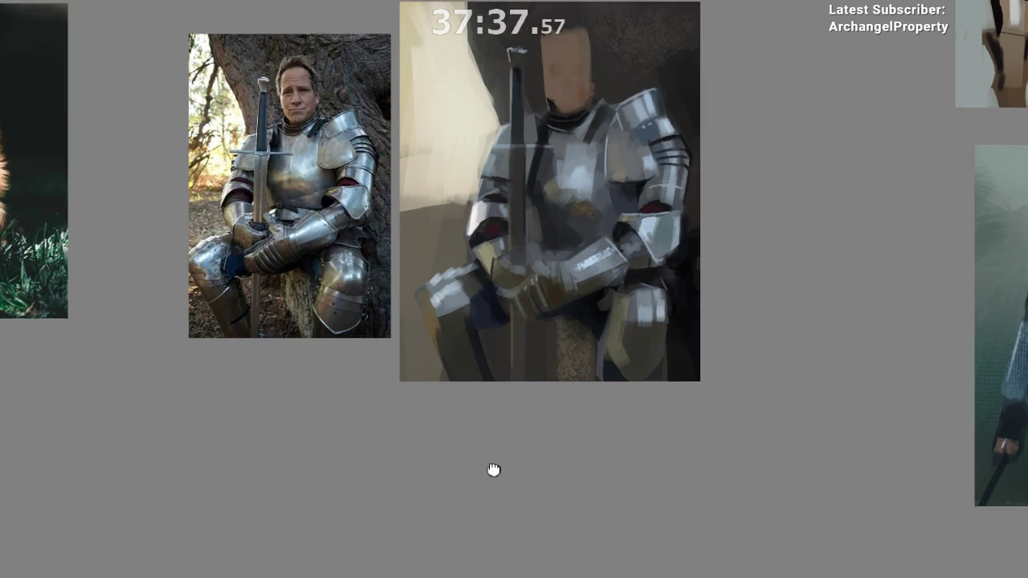
pyautogui.moveTo(491, 470); pyautogui.dragTo(485, 498)
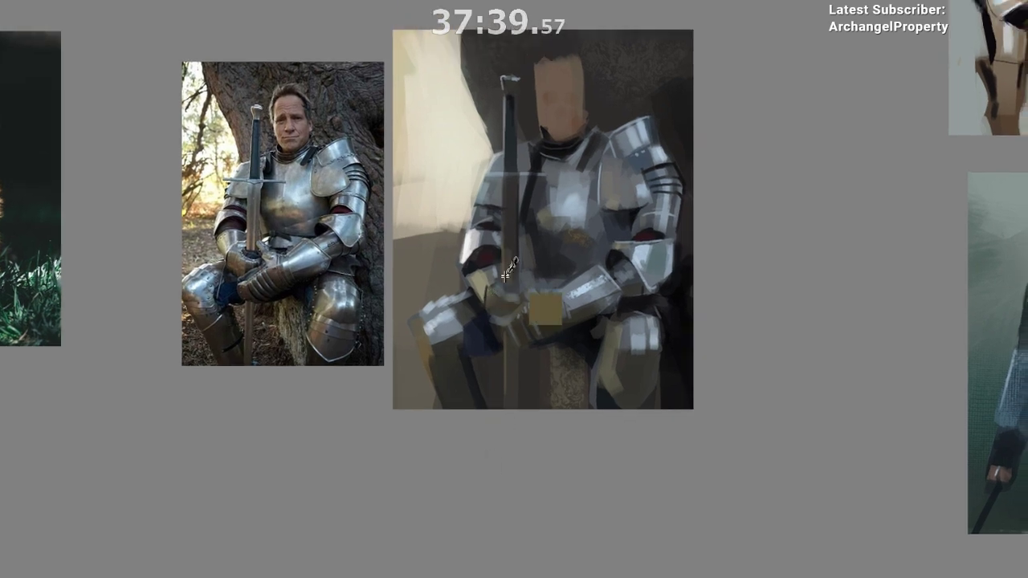
pyautogui.moveTo(495, 450); pyautogui.dragTo(436, 514)
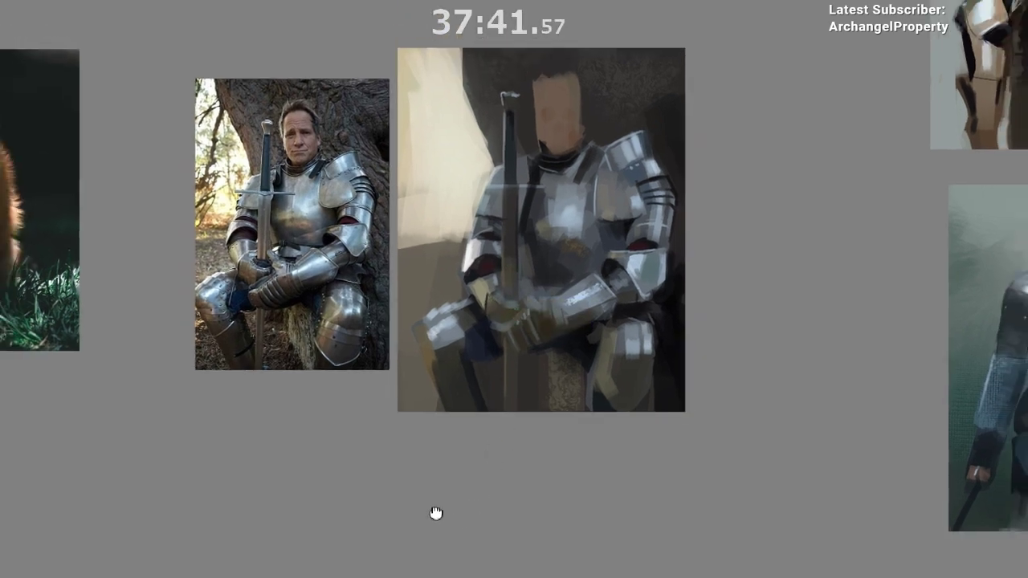
pyautogui.moveTo(562, 512)
pyautogui.mouseDown()
pyautogui.moveTo(342, 464)
pyautogui.moveTo(269, 466)
pyautogui.mouseUp()
pyautogui.moveTo(461, 454); pyautogui.dragTo(357, 488)
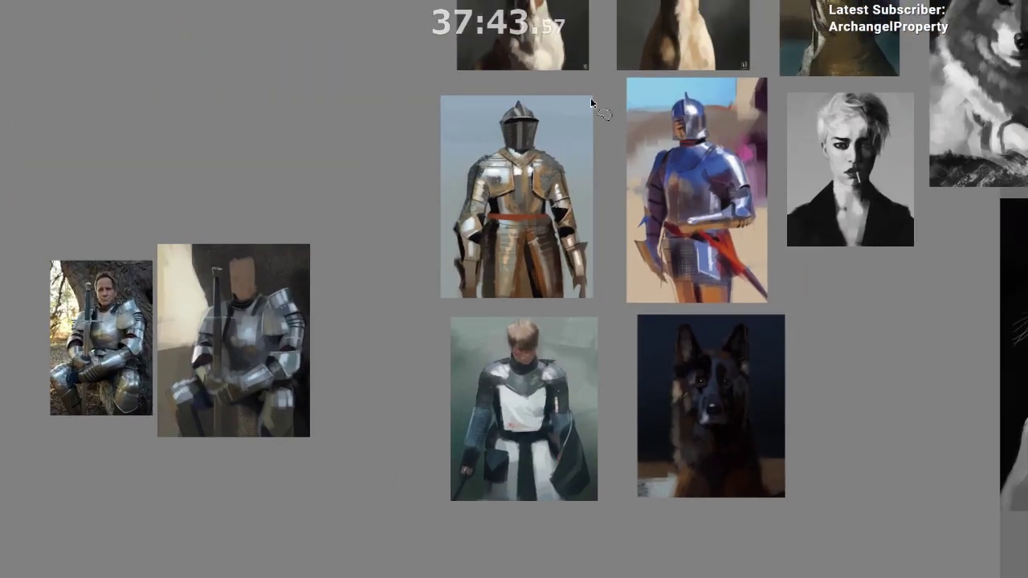
pyautogui.moveTo(583, 95); pyautogui.dragTo(555, 85)
pyautogui.moveTo(356, 381); pyautogui.dragTo(472, 383)
pyautogui.hotkey('ctrl', 'd')
pyautogui.moveTo(416, 272)
pyautogui.mouseDown()
pyautogui.moveTo(420, 248)
pyautogui.moveTo(595, 186)
pyautogui.mouseUp()
pyautogui.scroll(3, 455, 261)
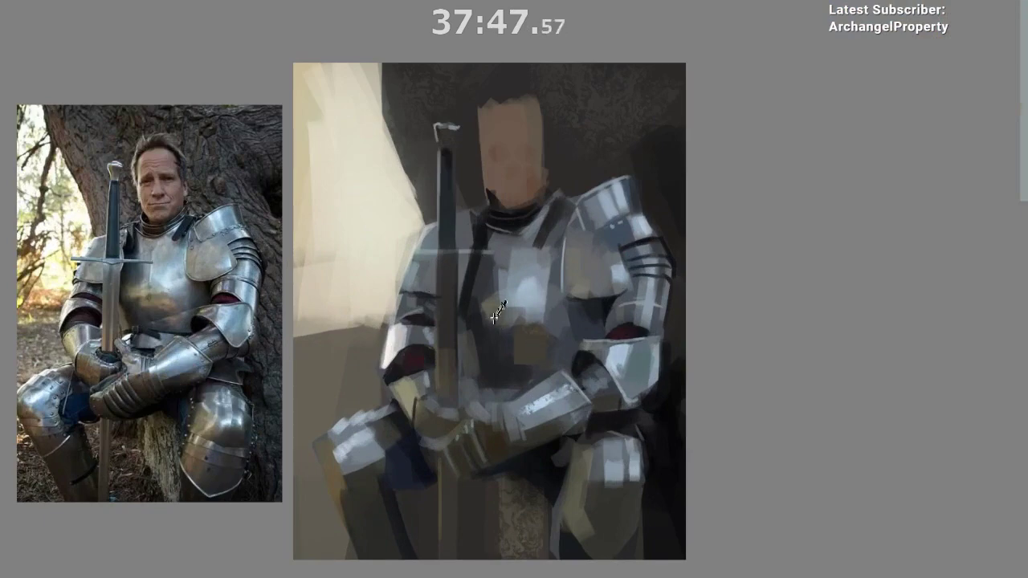
# - Sample grays around the chest and repaint the light shoulder edge and dark strap beside the sword grip
pyautogui.moveTo(482, 314); pyautogui.dragTo(558, 313)
pyautogui.keyDown('ctrl'); pyautogui.click(572, 285); pyautogui.keyUp('ctrl')
pyautogui.moveTo(574, 279); pyautogui.dragTo(587, 292)
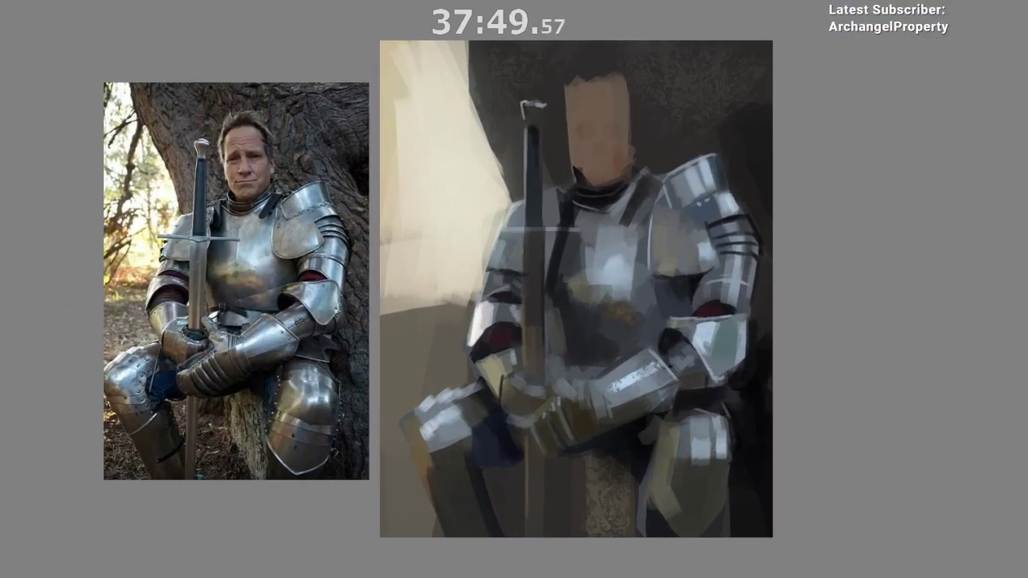
pyautogui.keyDown('ctrl'); pyautogui.click(515, 210); pyautogui.keyUp('ctrl')
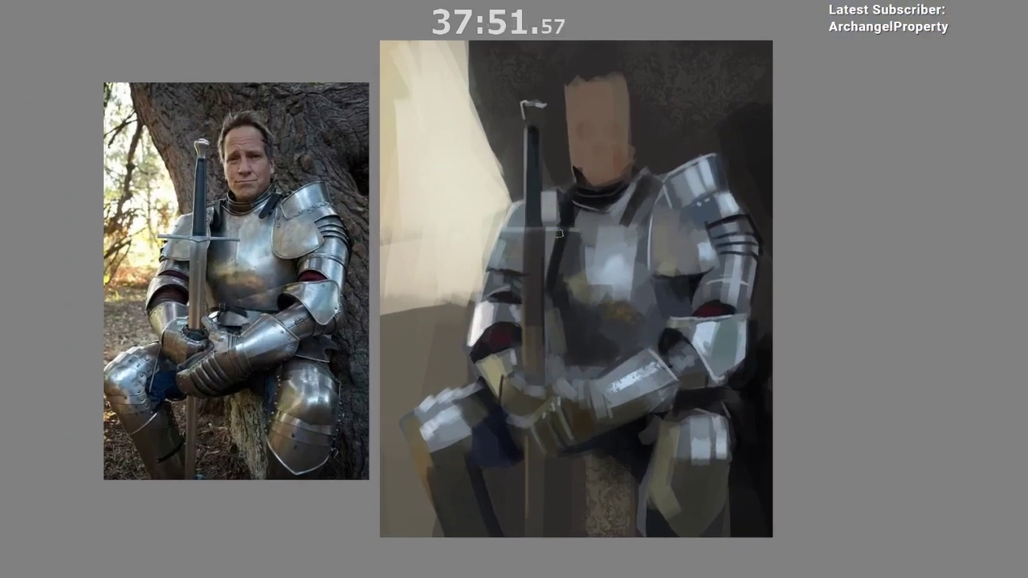
pyautogui.keyDown('ctrl'); pyautogui.click(563, 218); pyautogui.keyUp('ctrl')
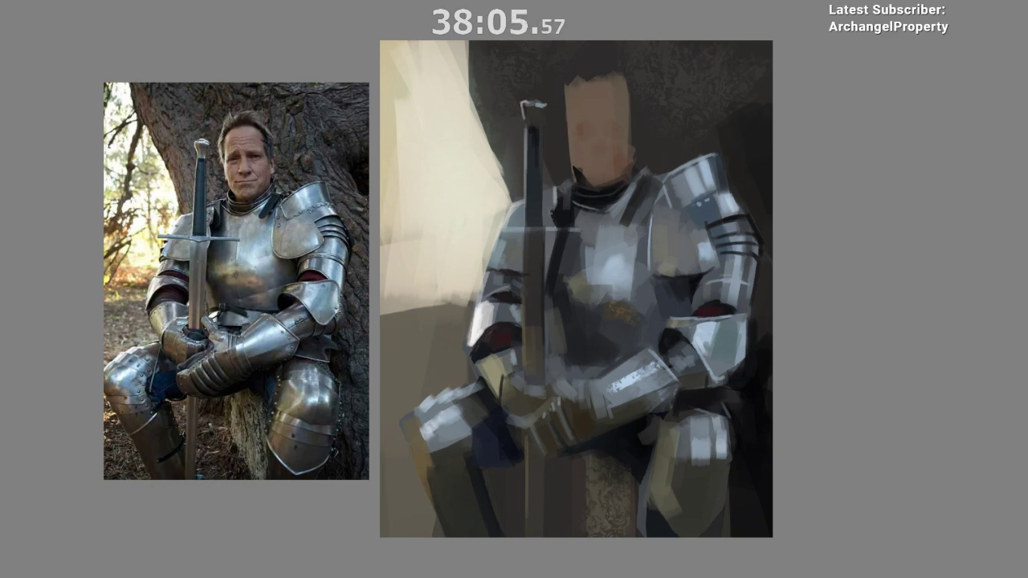
# - Sample gray-blue tones from the large shoulder plate and retouch its shading
pyautogui.moveTo(620, 315); pyautogui.dragTo(551, 266)
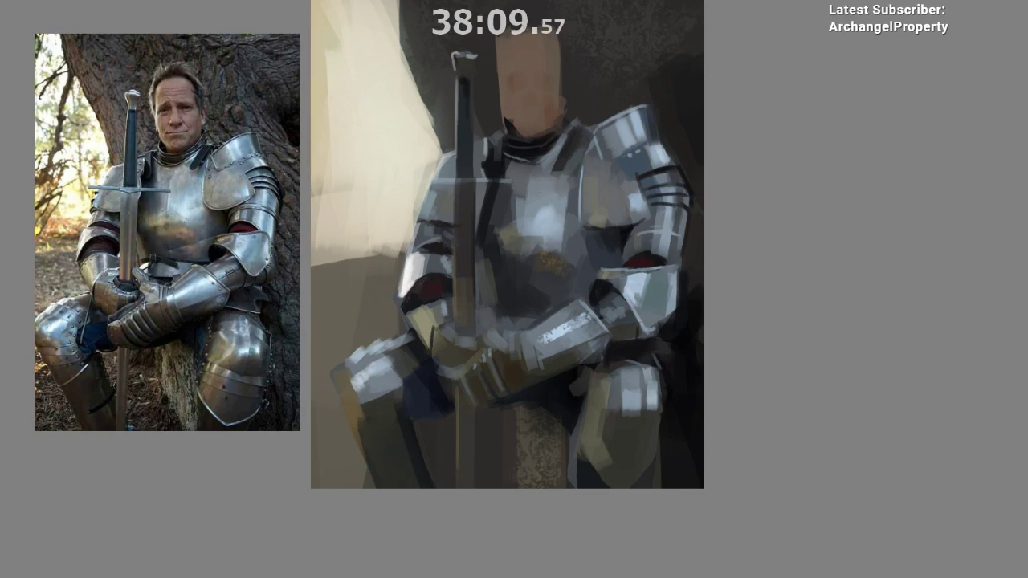
pyautogui.keyDown('ctrl'); pyautogui.click(622, 167); pyautogui.keyUp('ctrl')
pyautogui.keyDown('ctrl'); pyautogui.click(624, 171); pyautogui.keyUp('ctrl')
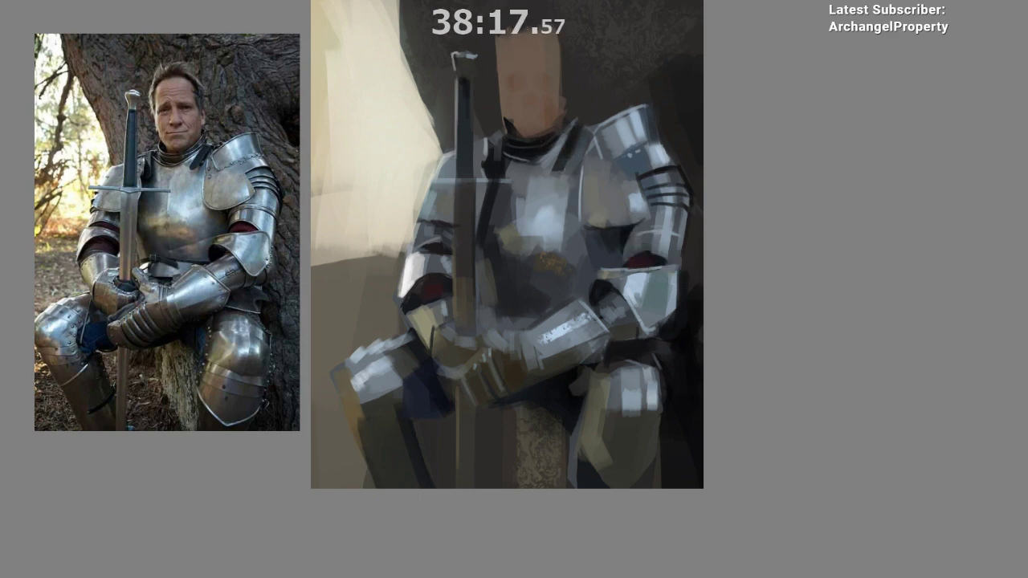
# - Add a light edge stroke below the knee beside the blue cloth and rework that knee and shin with sampled ochre-brown
pyautogui.scroll(-1, 588, 329)
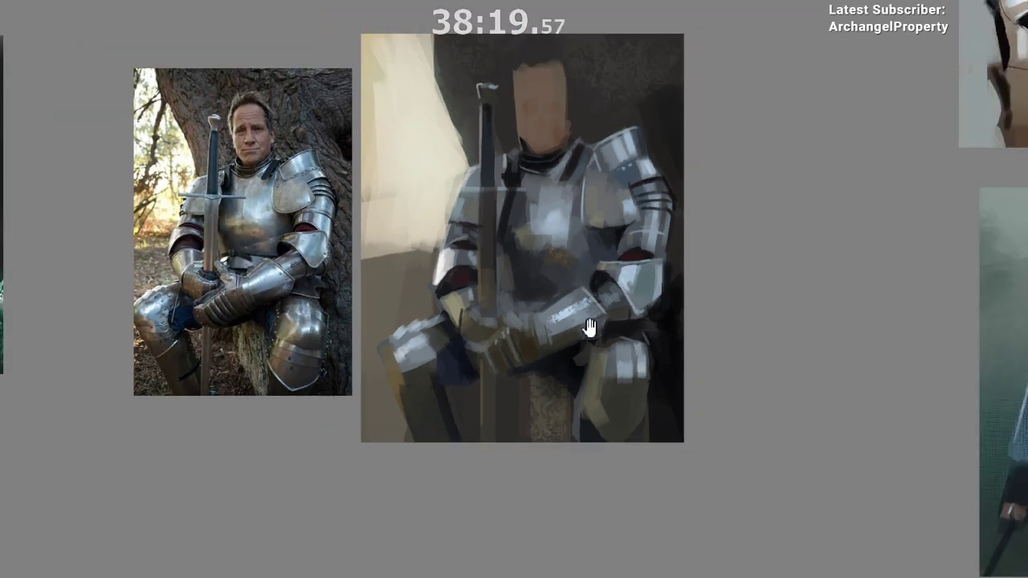
pyautogui.moveTo(567, 388); pyautogui.dragTo(527, 361)
pyautogui.moveTo(441, 427); pyautogui.dragTo(483, 373)
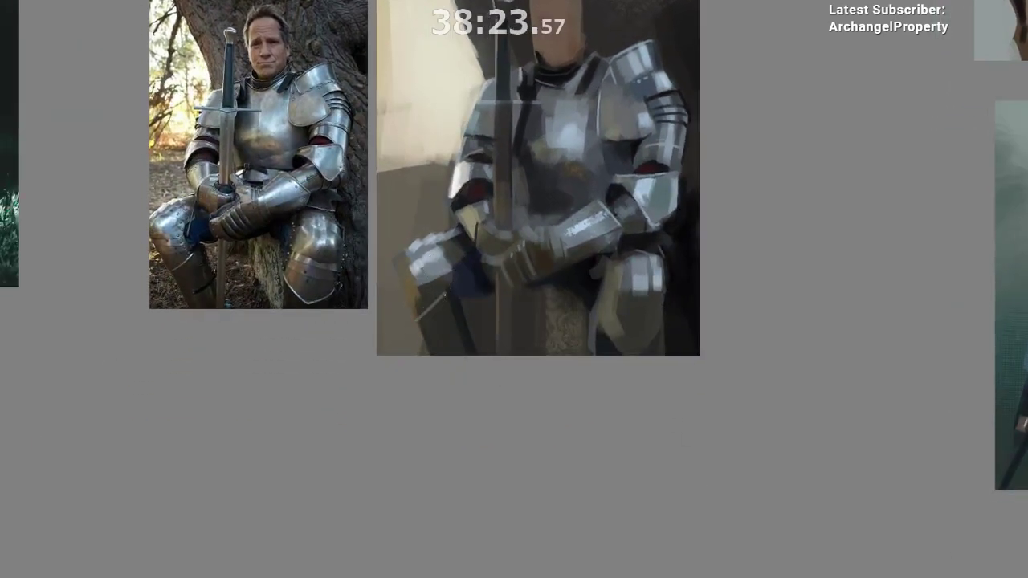
pyautogui.moveTo(444, 292); pyautogui.dragTo(419, 318)
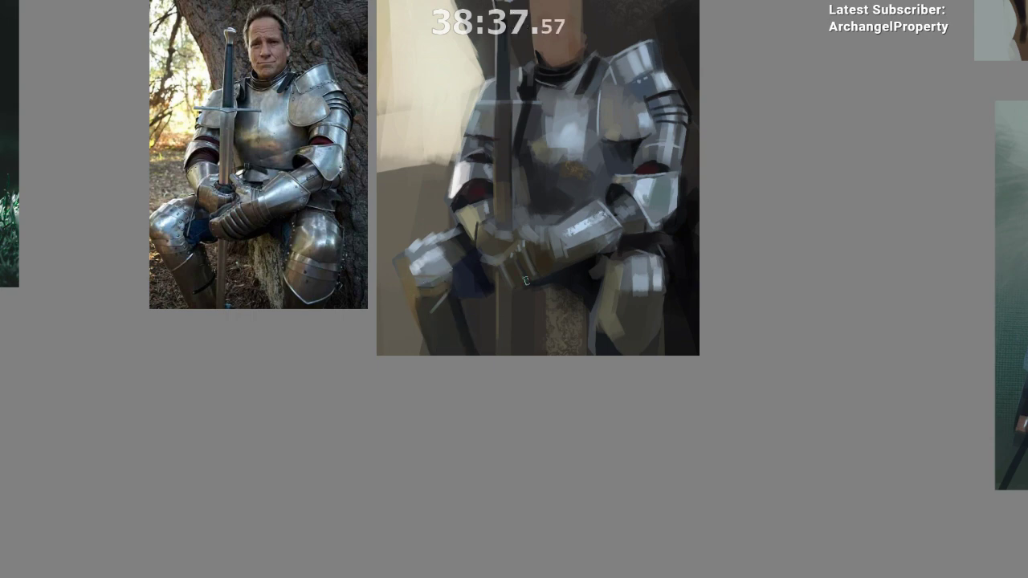
pyautogui.keyDown('ctrl'); pyautogui.click(424, 297); pyautogui.keyUp('ctrl')
pyautogui.moveTo(409, 299); pyautogui.dragTo(423, 336)
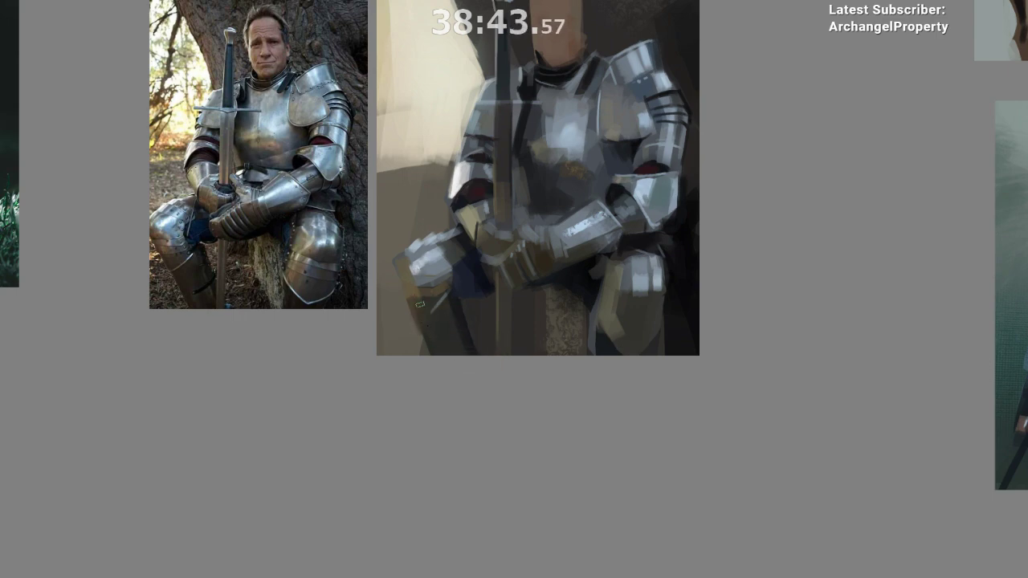
pyautogui.keyDown('ctrl'); pyautogui.click(416, 300); pyautogui.keyUp('ctrl')
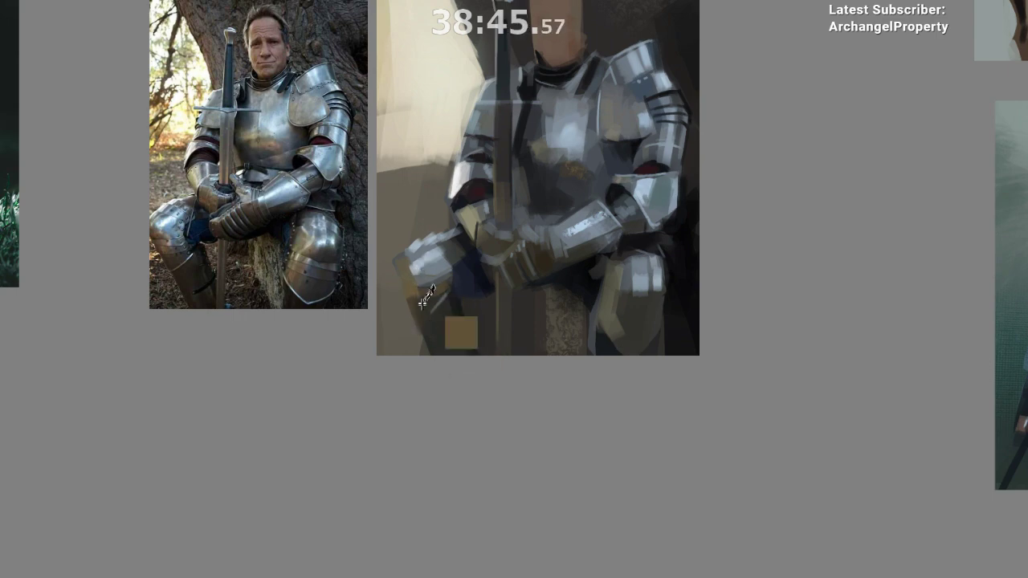
pyautogui.moveTo(407, 294); pyautogui.dragTo(405, 277)
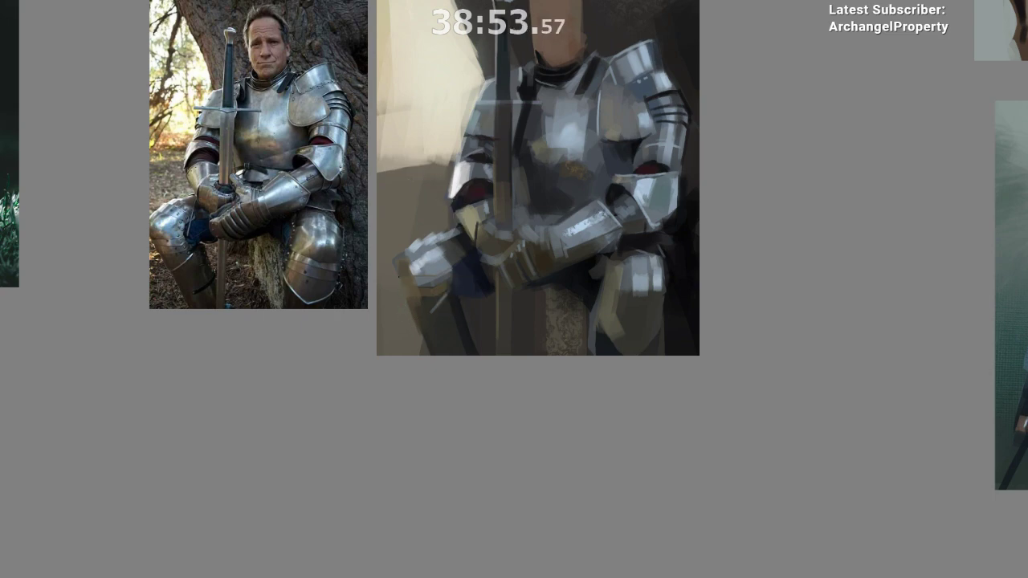
# - Trim the narrow strip off the painting's left edge by selecting the rest, inverting the selection and deleting, then deselect
pyautogui.moveTo(435, 450); pyautogui.dragTo(378, 518)
pyautogui.moveTo(376, 519); pyautogui.dragTo(321, 491)
pyautogui.moveTo(338, 56); pyautogui.dragTo(592, 427)
pyautogui.hotkey('ctrl', 'shift', 'a')
pyautogui.moveTo(338, 58)
pyautogui.mouseDown()
pyautogui.moveTo(562, 430)
pyautogui.moveTo(622, 432)
pyautogui.mouseUp()
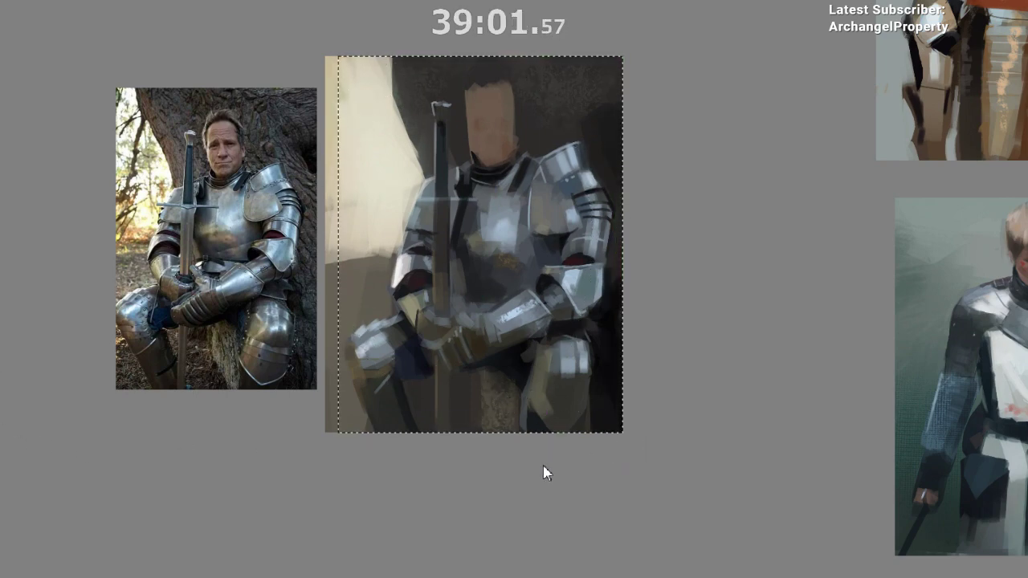
pyautogui.hotkey('ctrl', 'shift', 'i')
pyautogui.press('Delete')
pyautogui.hotkey('ctrl', 'shift', 'a')
pyautogui.press('b')
# - Repaint the knee armor below the elbow guard with sampled tones, adding gray and ochre plate shapes
pyautogui.moveTo(595, 292); pyautogui.dragTo(603, 243)
pyautogui.keyDown('ctrl'); pyautogui.click(544, 300); pyautogui.keyUp('ctrl')
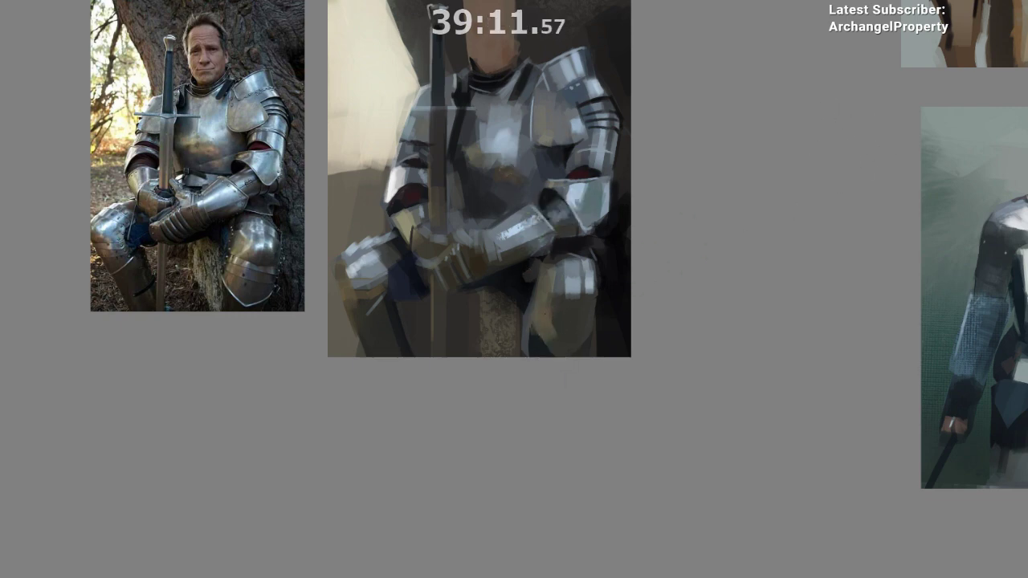
pyautogui.moveTo(553, 305); pyautogui.dragTo(572, 304)
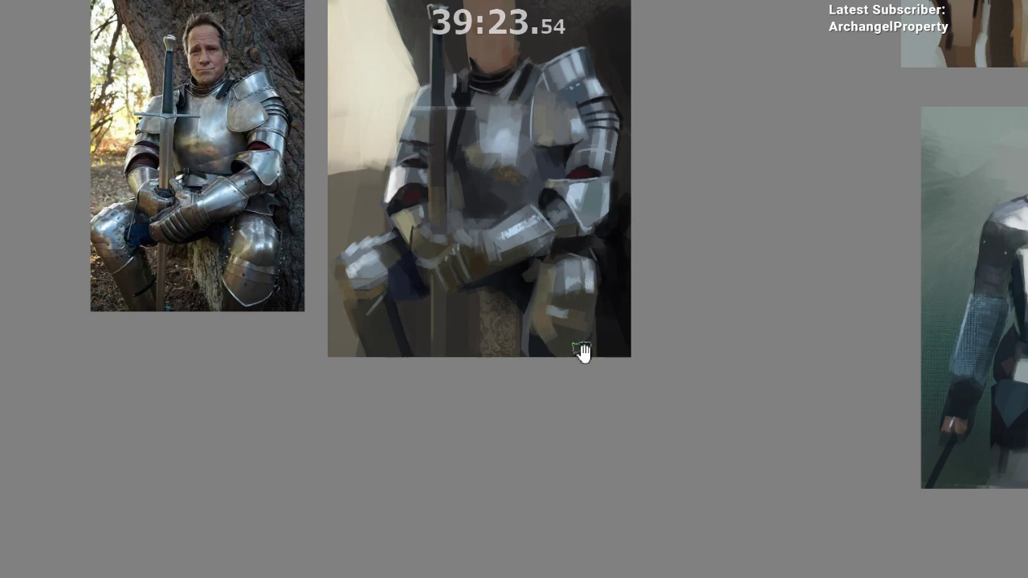
pyautogui.moveTo(578, 351)
pyautogui.mouseDown()
pyautogui.moveTo(546, 358)
pyautogui.moveTo(563, 391)
pyautogui.mouseUp()
pyautogui.scroll(1, 562, 391)
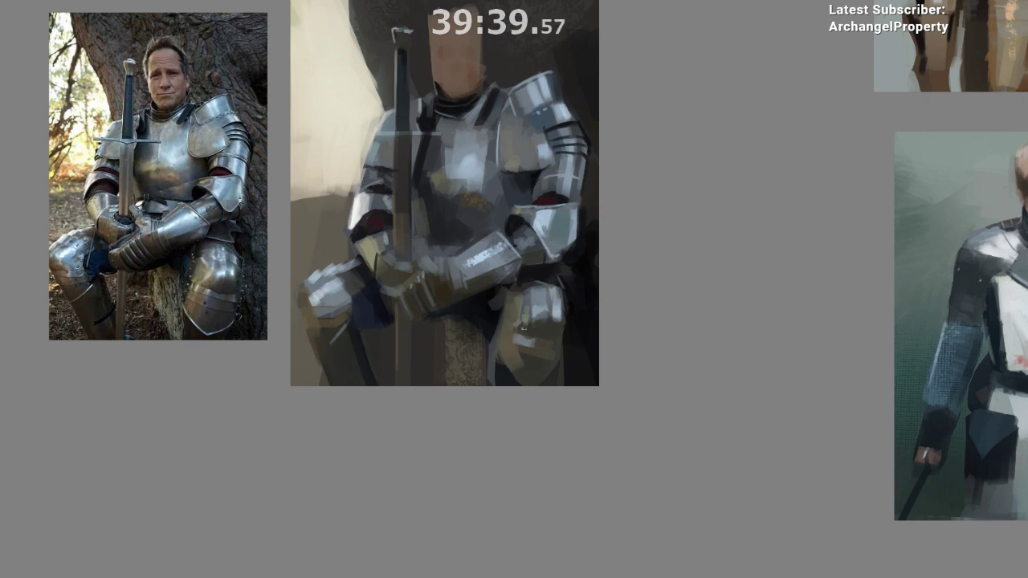
# - Place a small pale highlight on the lower plate of that knee and blend around it with sampled tones
pyautogui.moveTo(523, 383); pyautogui.dragTo(521, 386)
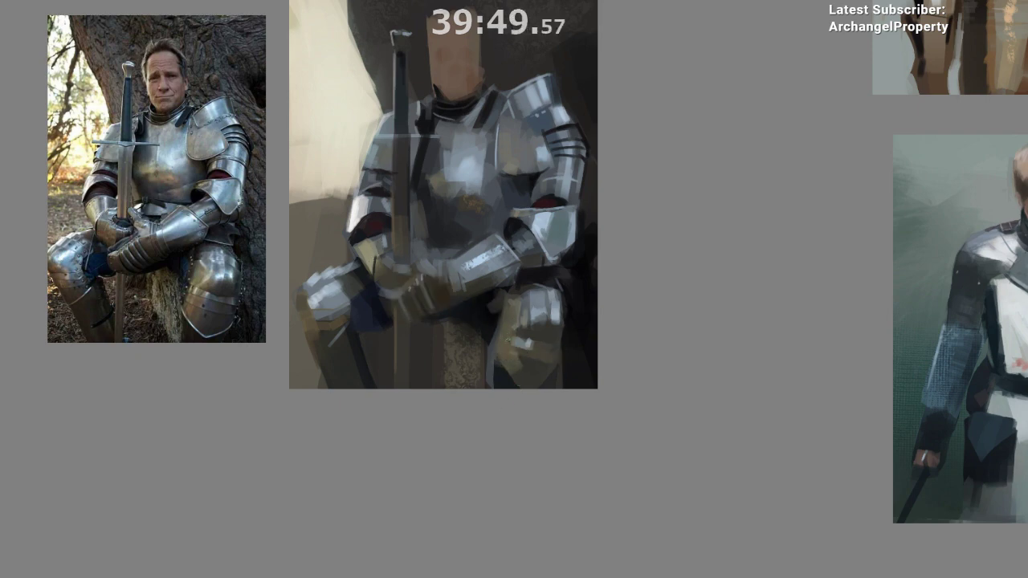
pyautogui.keyDown('ctrl'); pyautogui.click(525, 348); pyautogui.keyUp('ctrl')
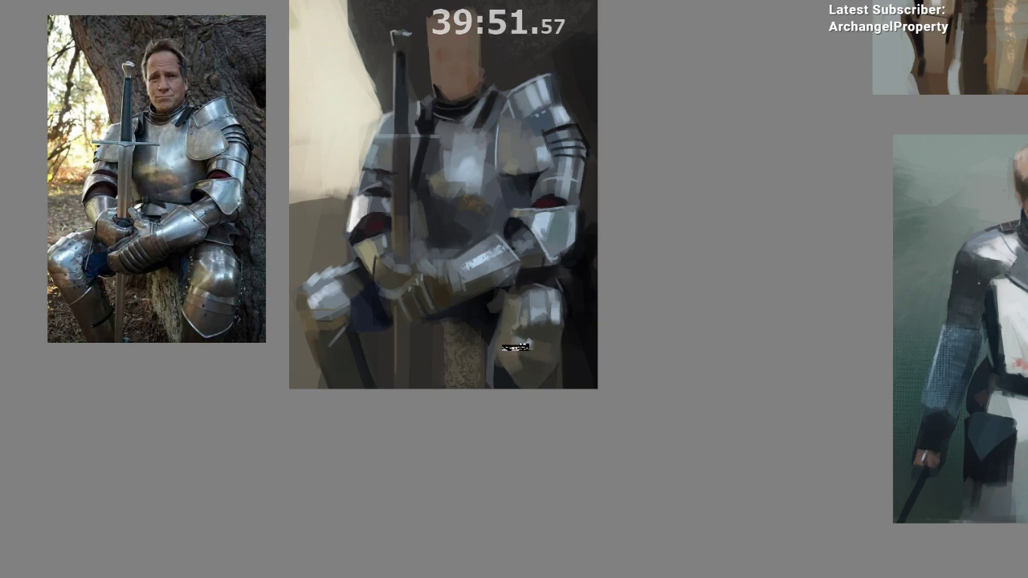
pyautogui.moveTo(501, 330); pyautogui.dragTo(518, 336)
pyautogui.keyDown('ctrl'); pyautogui.click(517, 339); pyautogui.keyUp('ctrl')
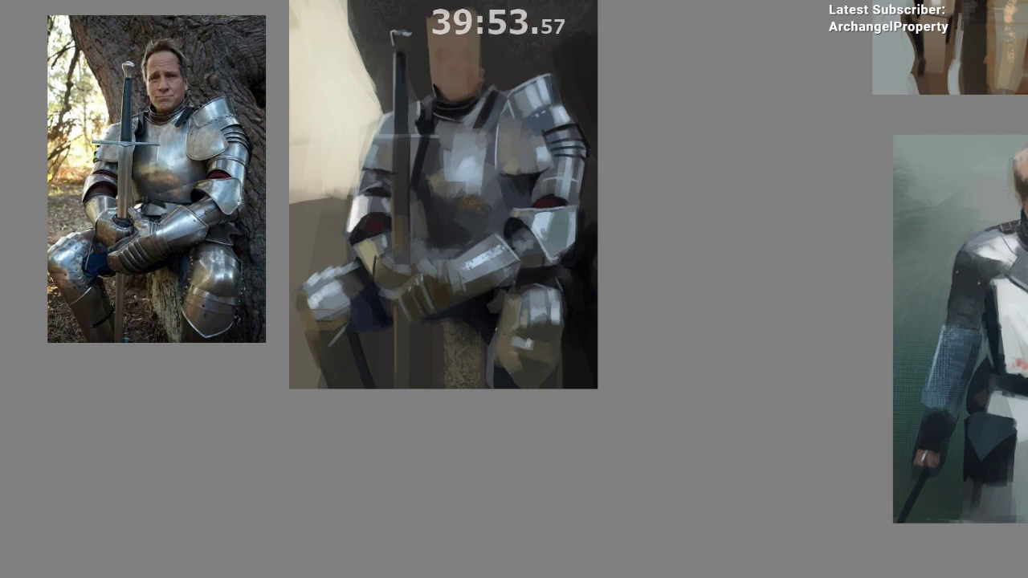
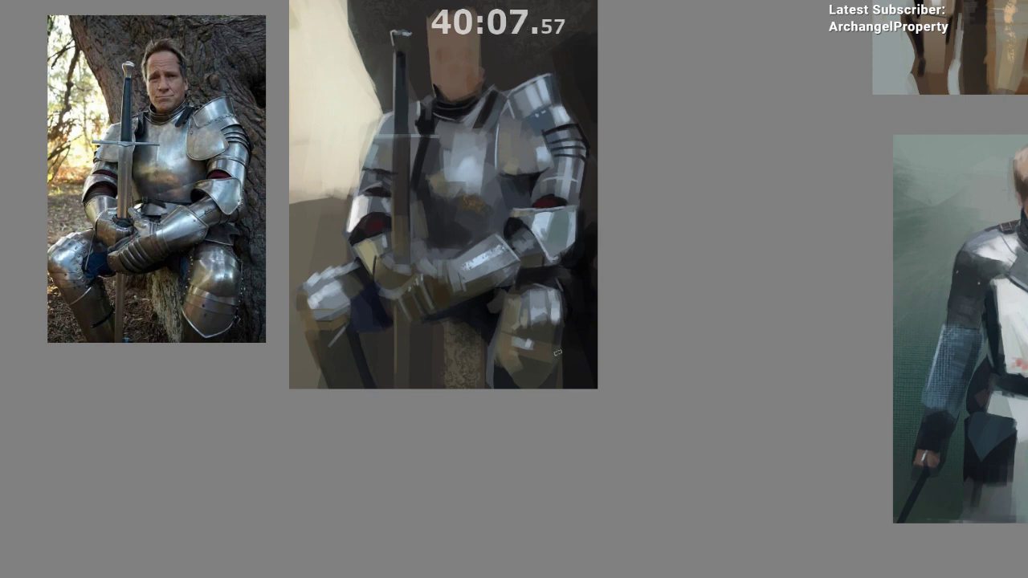
# - Touch up the armor with tones sampled around the elbow guard, collar and gauntlet
pyautogui.moveTo(528, 508); pyautogui.dragTo(522, 537)
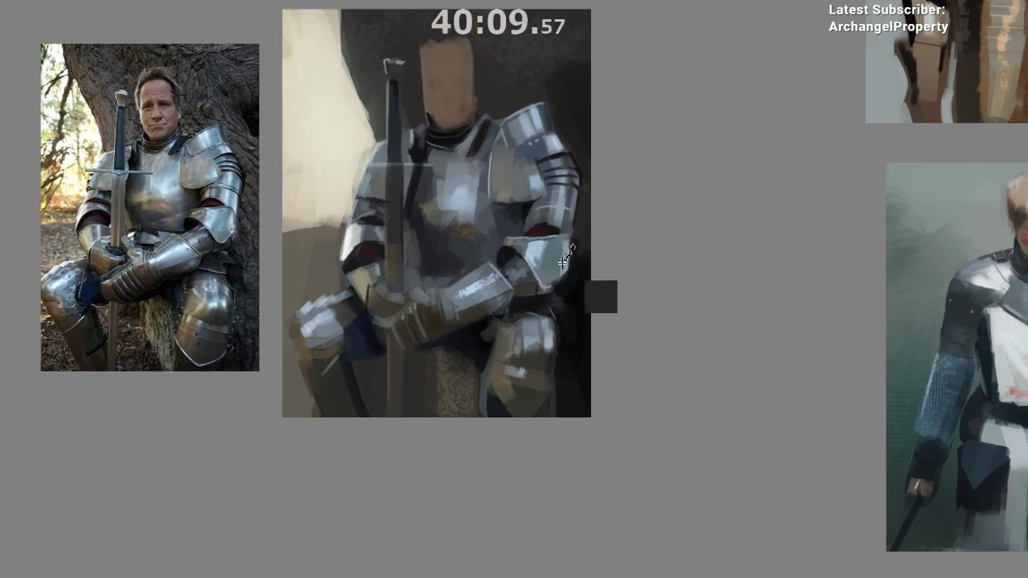
pyautogui.keyDown('ctrl'); pyautogui.click(532, 254); pyautogui.keyUp('ctrl')
pyautogui.moveTo(547, 292); pyautogui.dragTo(570, 351)
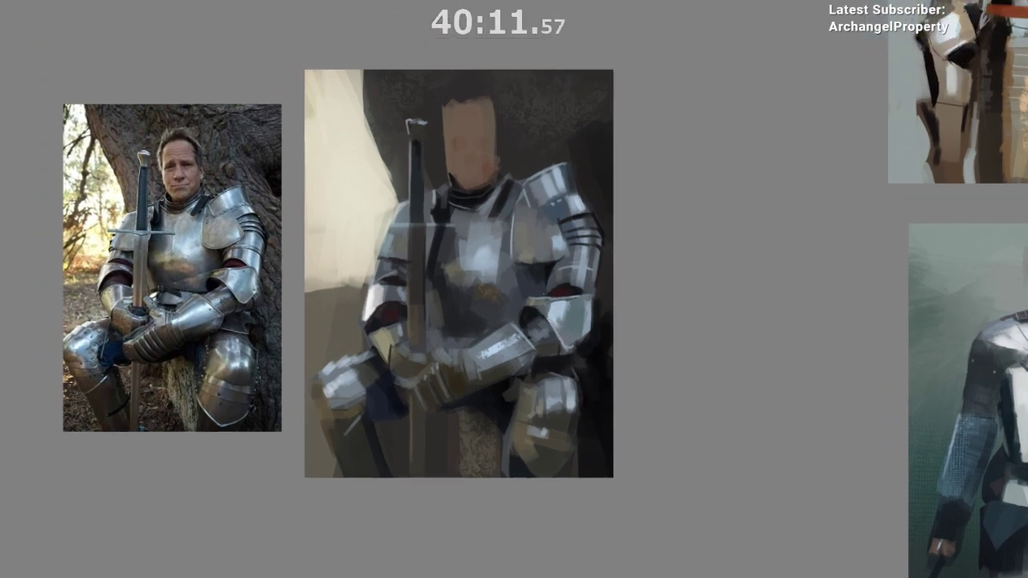
pyautogui.keyDown('ctrl'); pyautogui.click(498, 209); pyautogui.keyUp('ctrl')
pyautogui.moveTo(501, 184); pyautogui.dragTo(525, 150)
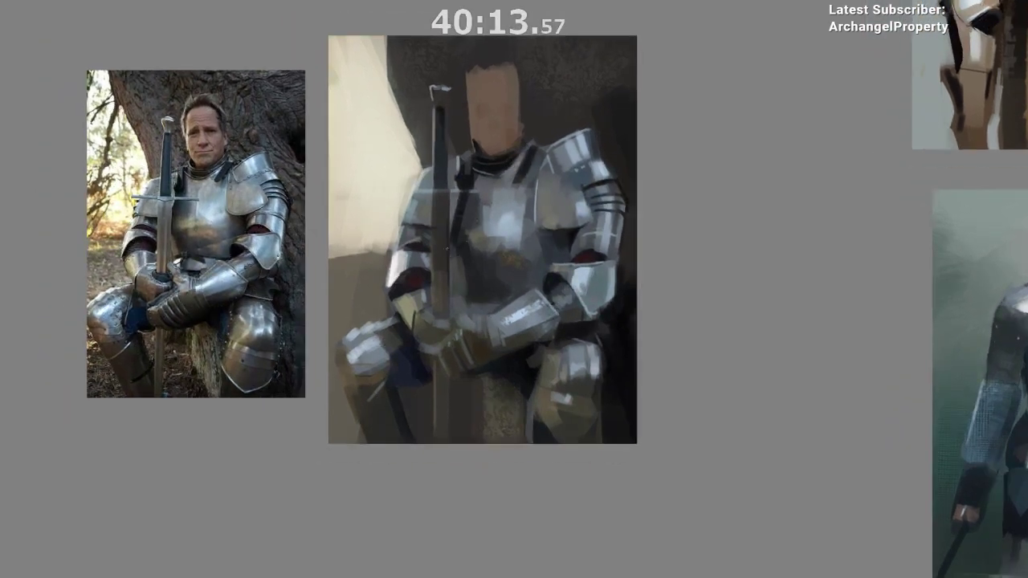
pyautogui.keyDown('ctrl'); pyautogui.click(420, 313); pyautogui.keyUp('ctrl')
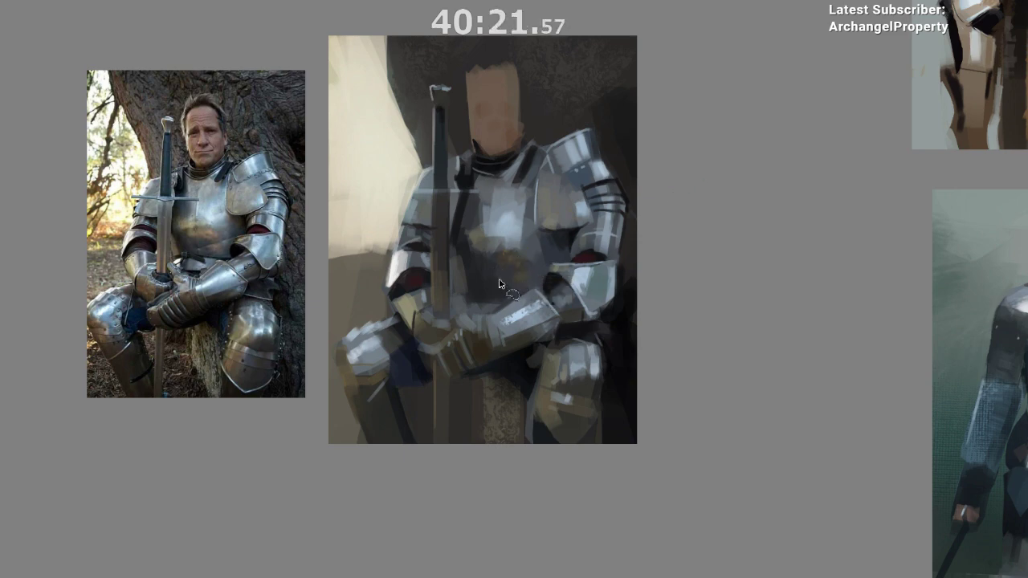
# - Lasso a wedge of the lower breastplate above the forearm and sample nearby dark tones to shade it
pyautogui.moveTo(499, 281)
pyautogui.mouseDown()
pyautogui.moveTo(566, 259)
pyautogui.moveTo(550, 306)
pyautogui.moveTo(502, 283)
pyautogui.moveTo(539, 286)
pyautogui.moveTo(683, 101)
pyautogui.mouseUp()
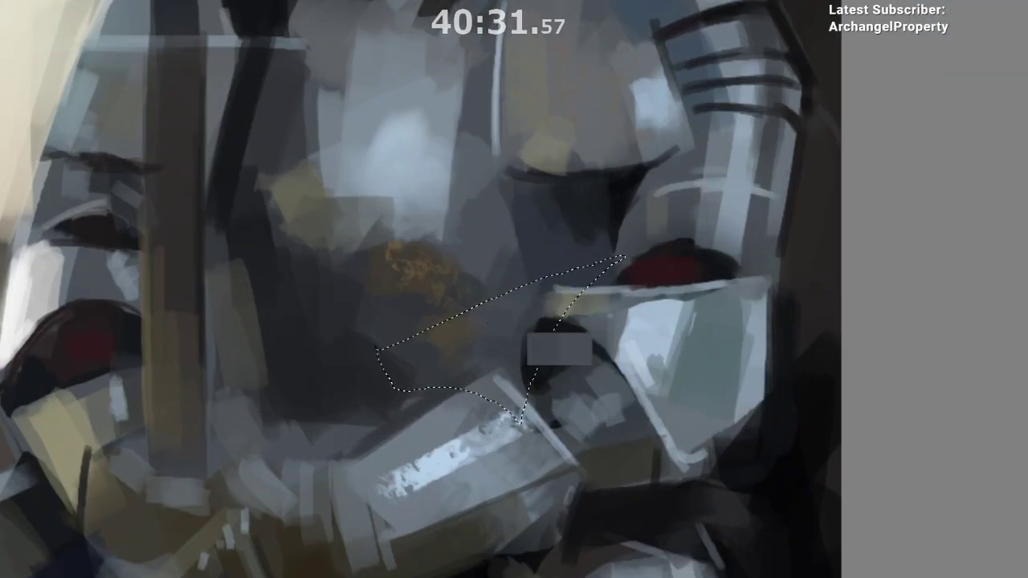
pyautogui.hotkey('ctrl', 'd')
pyautogui.moveTo(517, 370); pyautogui.dragTo(478, 442)
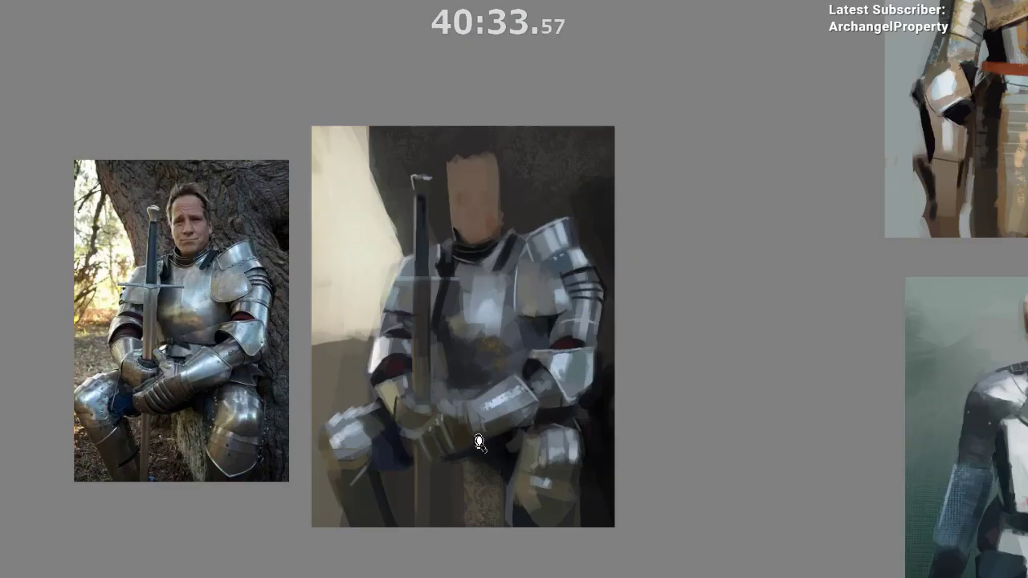
pyautogui.scroll(-1, 479, 443)
pyautogui.scroll(3, 522, 370)
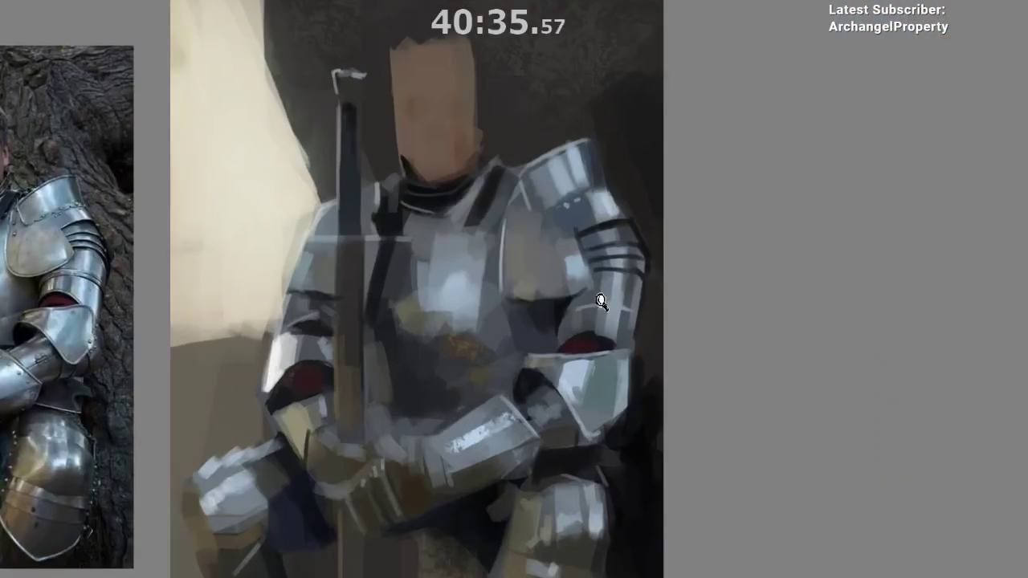
pyautogui.moveTo(601, 301); pyautogui.dragTo(608, 292)
pyautogui.keyDown('ctrl'); pyautogui.click(537, 357); pyautogui.keyUp('ctrl')
pyautogui.keyDown('ctrl'); pyautogui.click(539, 342); pyautogui.keyUp('ctrl')
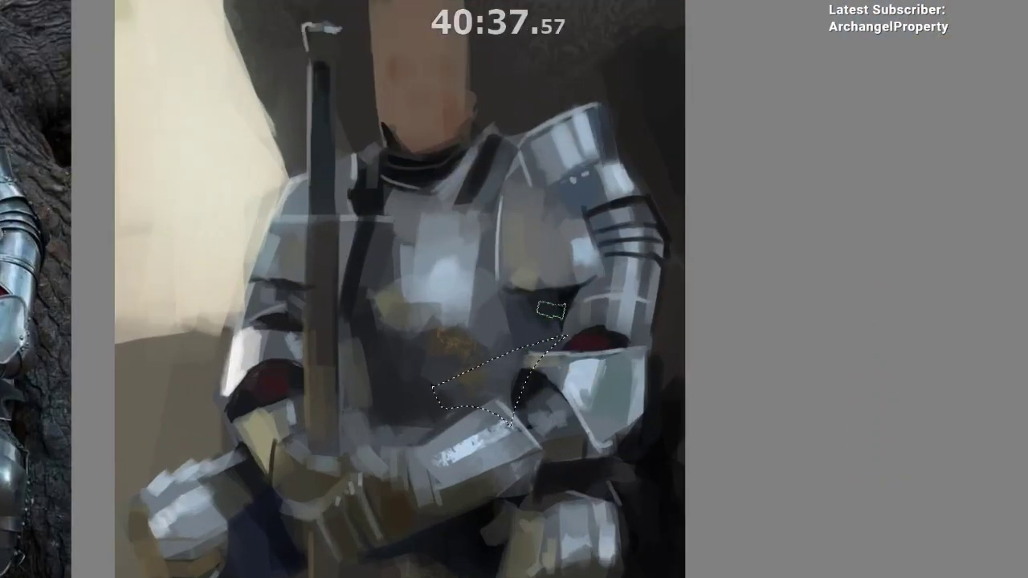
# - Check the whole study, then blend the lower breastplate beside the elbow into the surrounding grays
pyautogui.scroll(-5, 512, 472)
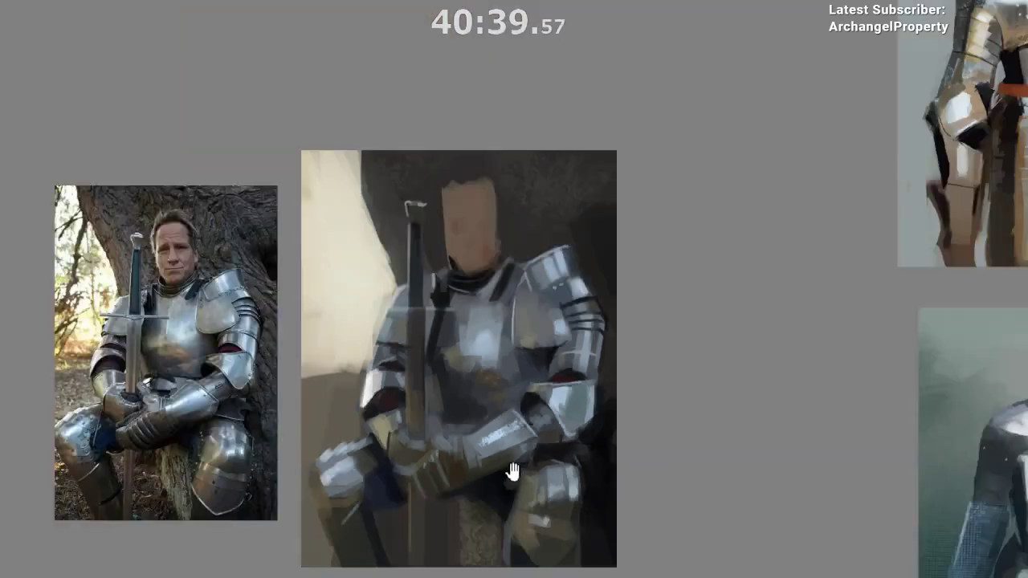
pyautogui.scroll(-2, 514, 457)
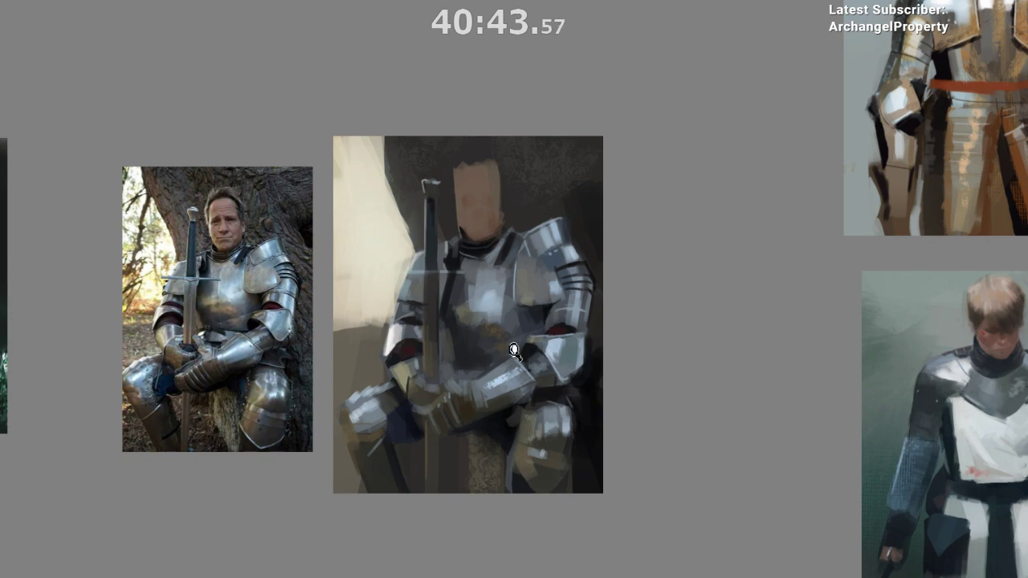
pyautogui.scroll(3, 514, 351)
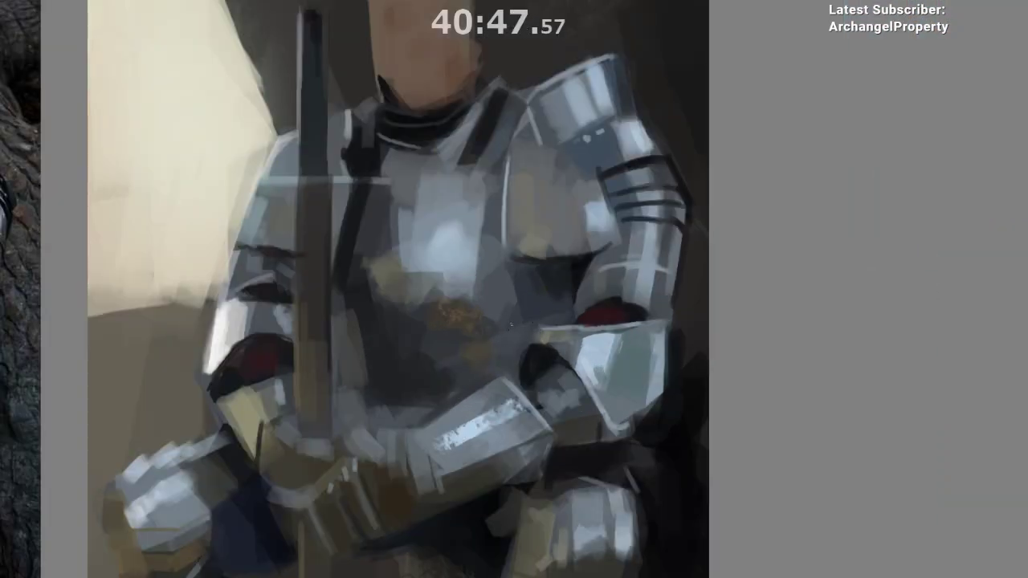
pyautogui.moveTo(531, 392); pyautogui.dragTo(536, 419)
pyautogui.moveTo(514, 372); pyautogui.dragTo(551, 335)
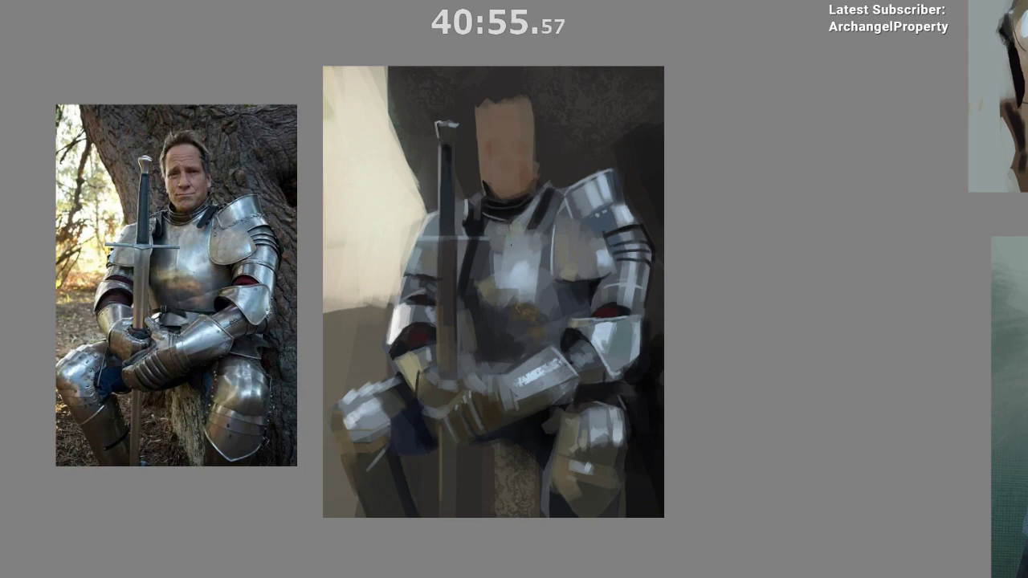
# - Sample tones near the collar and inner elbow, retouch the armor around the sword, and undo the last stroke
pyautogui.moveTo(533, 436); pyautogui.dragTo(534, 354)
pyautogui.keyDown('ctrl'); pyautogui.click(520, 183); pyautogui.keyUp('ctrl')
pyautogui.moveTo(468, 236); pyautogui.dragTo(483, 233)
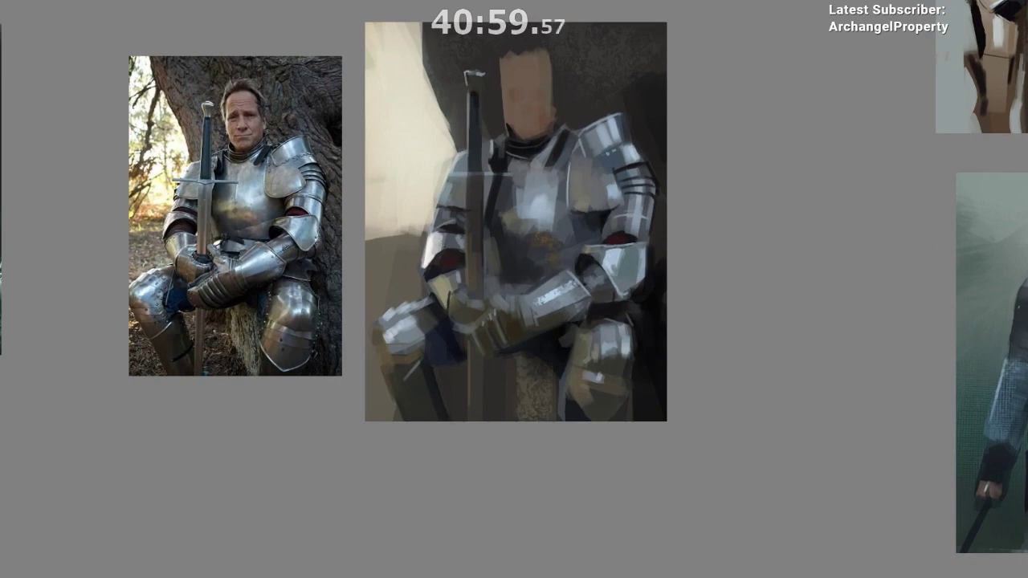
pyautogui.keyDown('ctrl'); pyautogui.click(445, 256); pyautogui.keyUp('ctrl')
pyautogui.hotkey('ctrl', 'z')
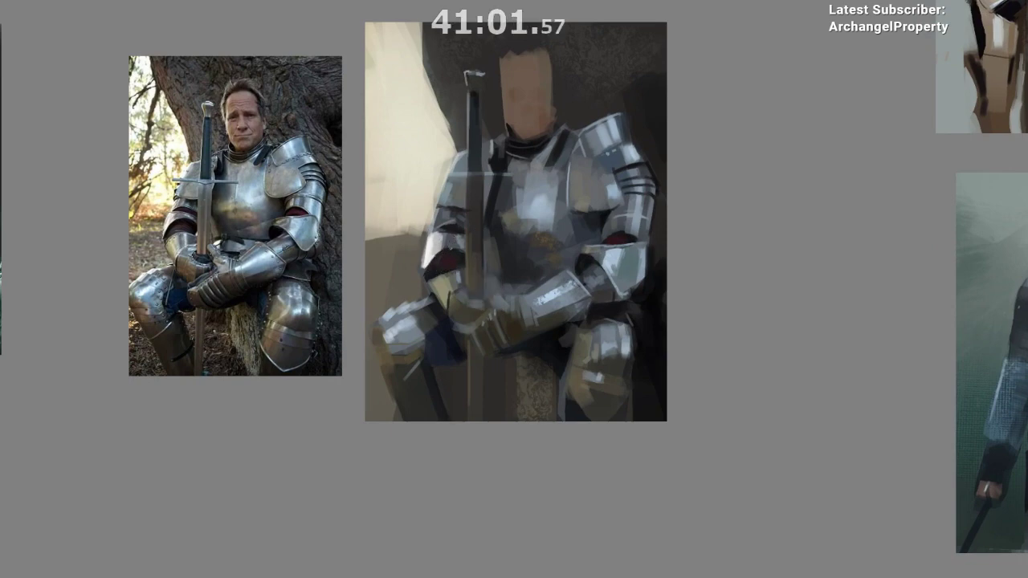
# - Try a dark red dab sampled from the elbow on the lower breastplate beside the sword, and undo it
pyautogui.click(438, 255)
pyautogui.moveTo(519, 451); pyautogui.dragTo(514, 483)
pyautogui.click(491, 281)
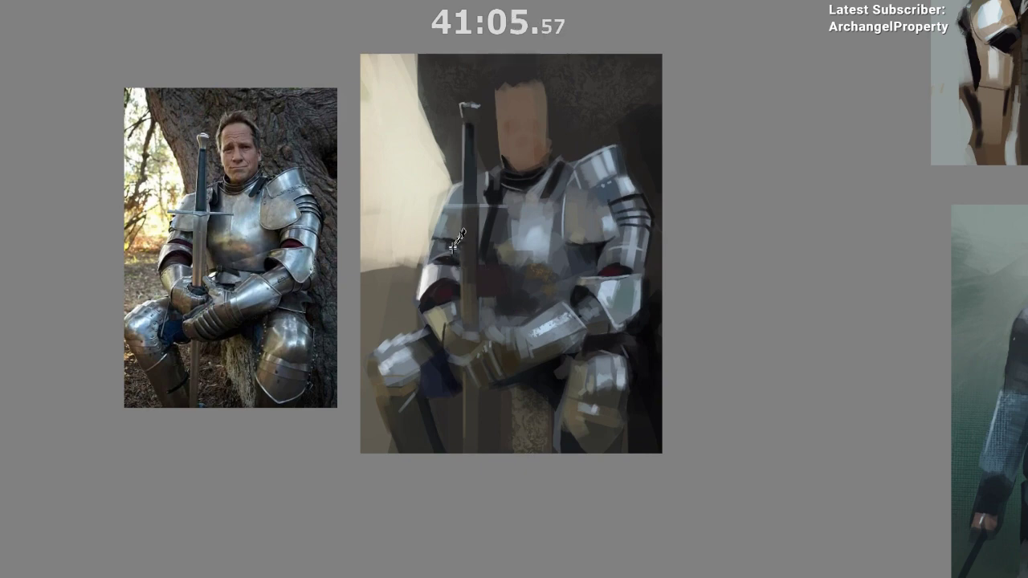
pyautogui.hotkey('ctrl', 'z')
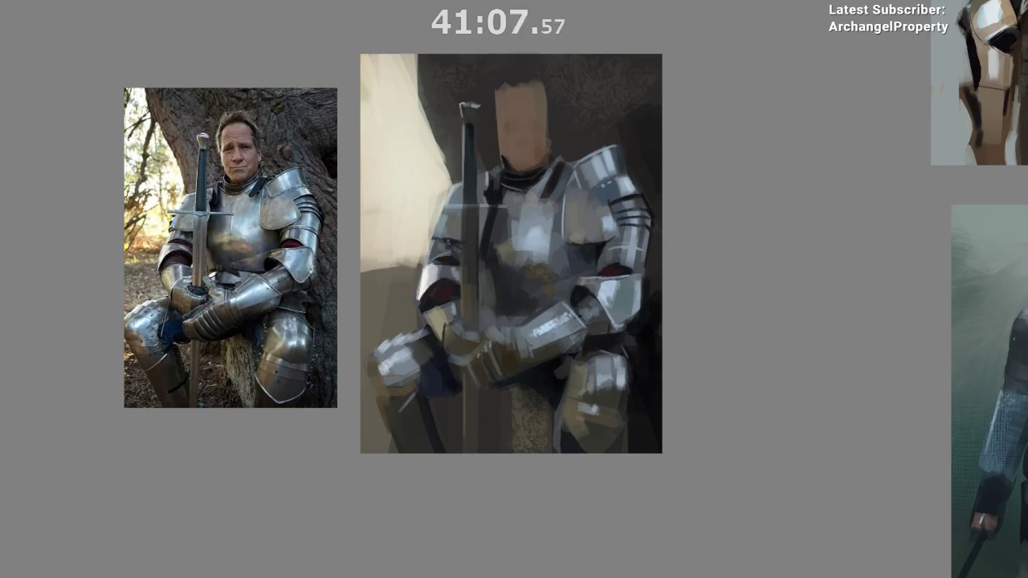
# - Touch up the upper arm beside the sword and dab small shoulder-plate details with sampled grays, undoing the last stroke
pyautogui.moveTo(432, 237); pyautogui.dragTo(451, 240)
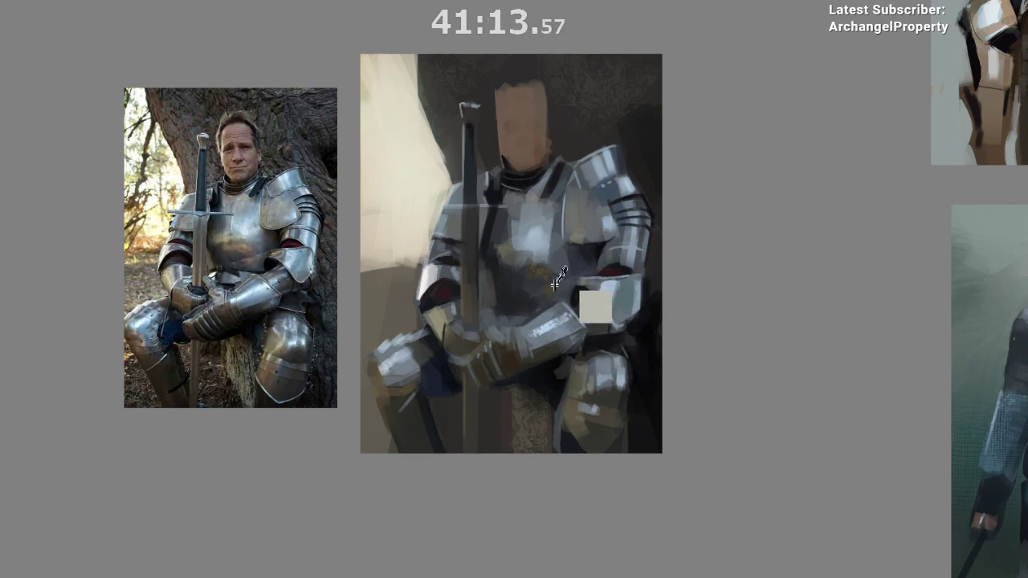
pyautogui.moveTo(580, 326); pyautogui.dragTo(537, 334)
pyautogui.keyDown('ctrl'); pyautogui.click(533, 209); pyautogui.keyUp('ctrl')
pyautogui.keyDown('ctrl'); pyautogui.click(579, 184); pyautogui.keyUp('ctrl')
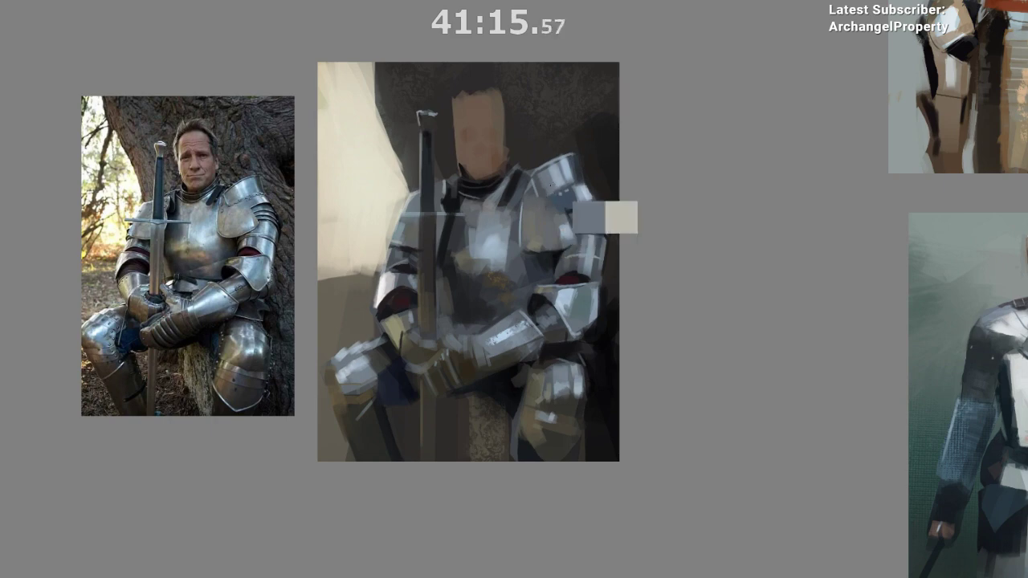
pyautogui.keyDown('ctrl'); pyautogui.click(528, 198); pyautogui.keyUp('ctrl')
pyautogui.hotkey('ctrl', 'z')
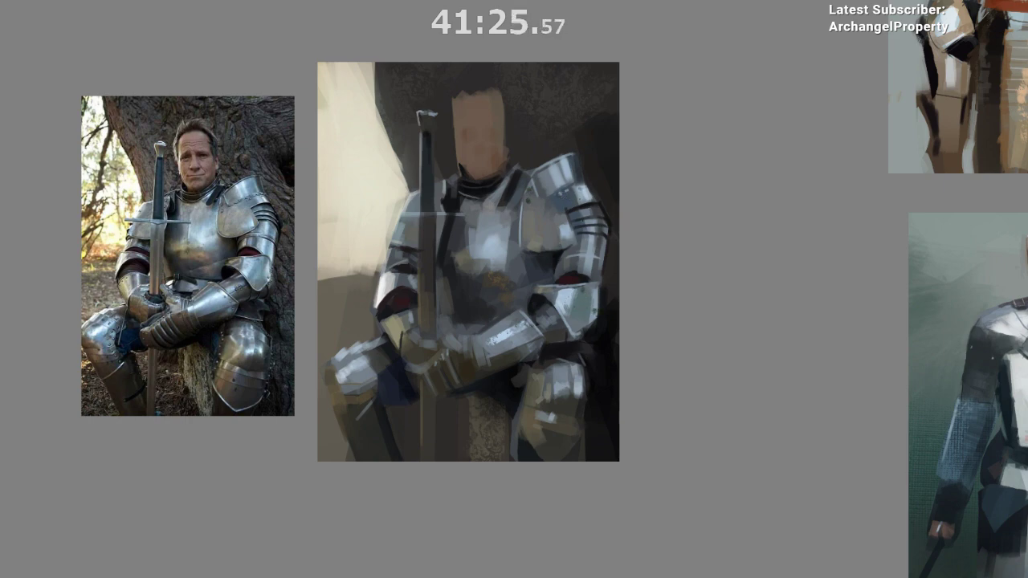
pyautogui.moveTo(552, 383); pyautogui.dragTo(588, 341)
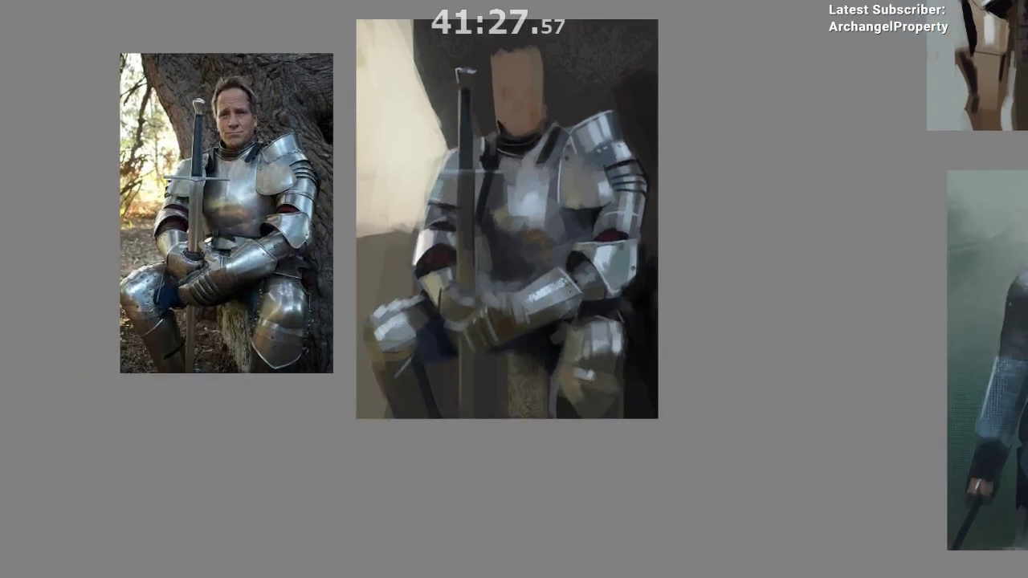
# - Refine the clasped gauntlets and forearm armor with blue-grey tones sampled from the painting
pyautogui.moveTo(570, 346); pyautogui.dragTo(559, 338)
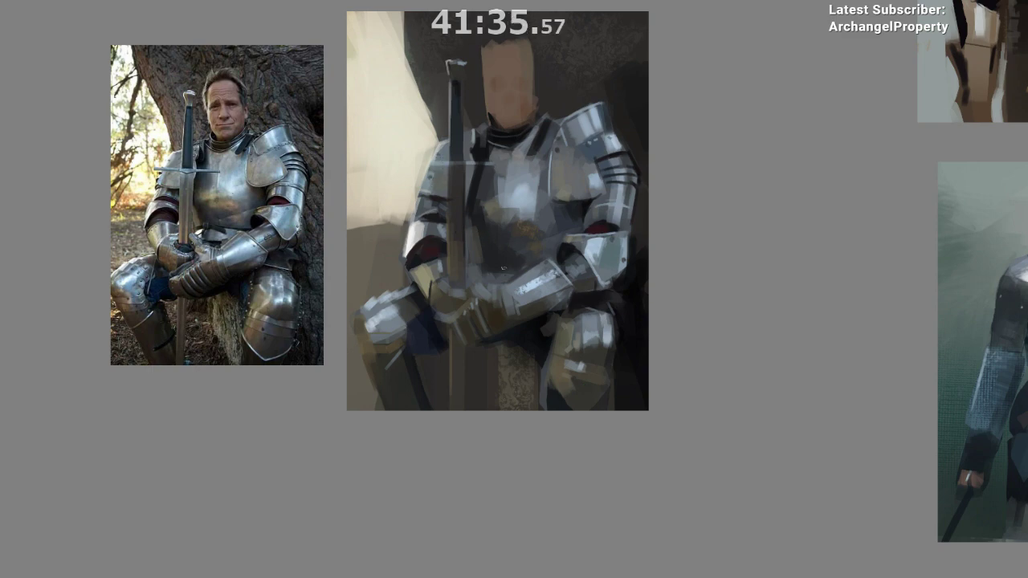
pyautogui.moveTo(430, 298); pyautogui.dragTo(453, 282)
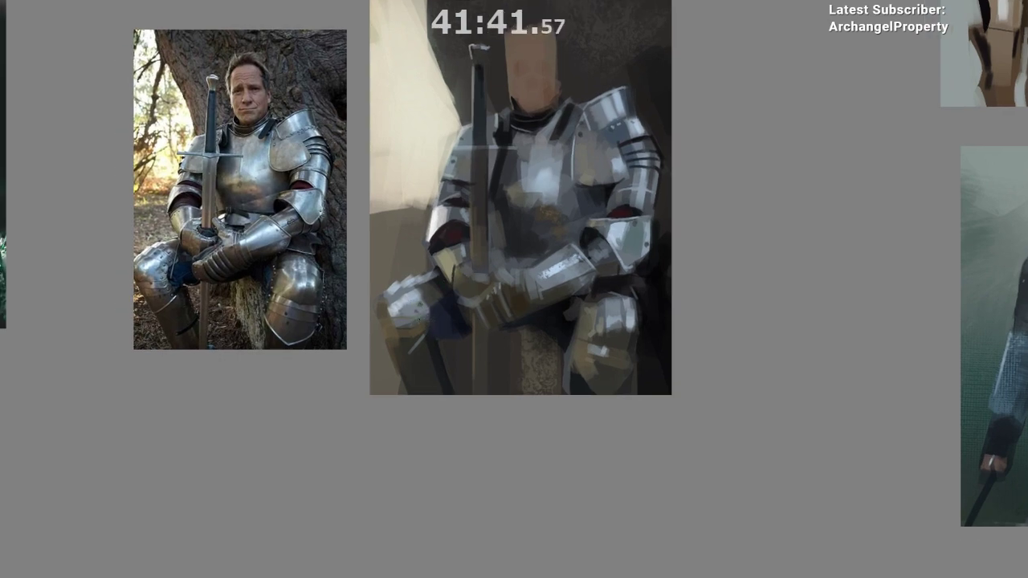
pyautogui.moveTo(470, 361); pyautogui.dragTo(453, 375)
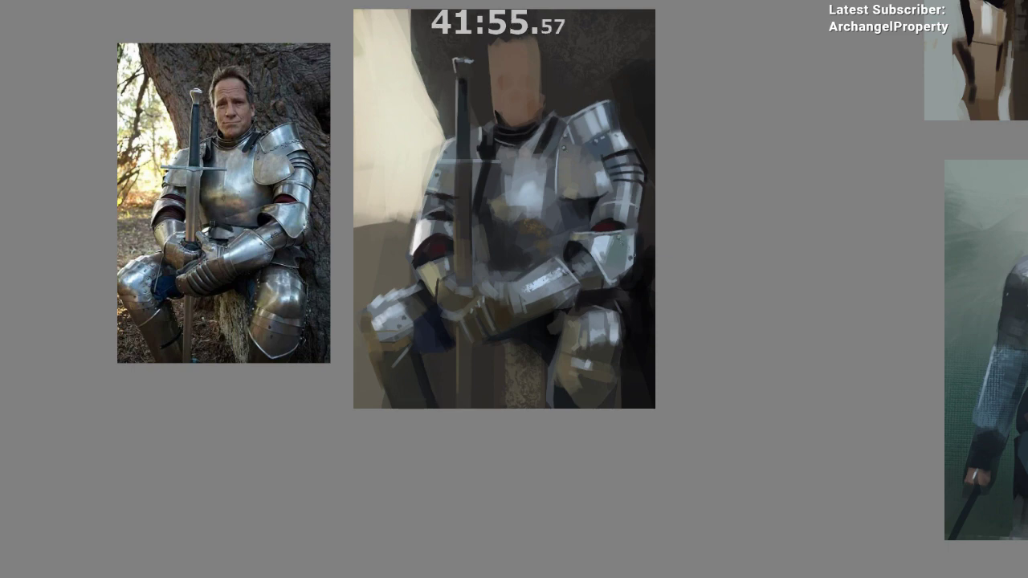
pyautogui.moveTo(479, 314); pyautogui.dragTo(513, 302)
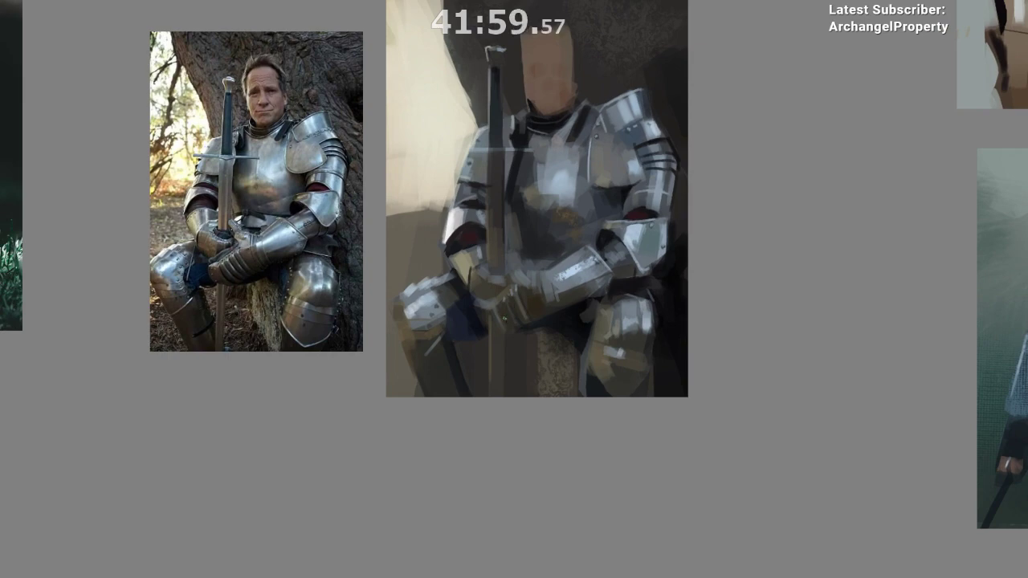
pyautogui.press('ctrl')
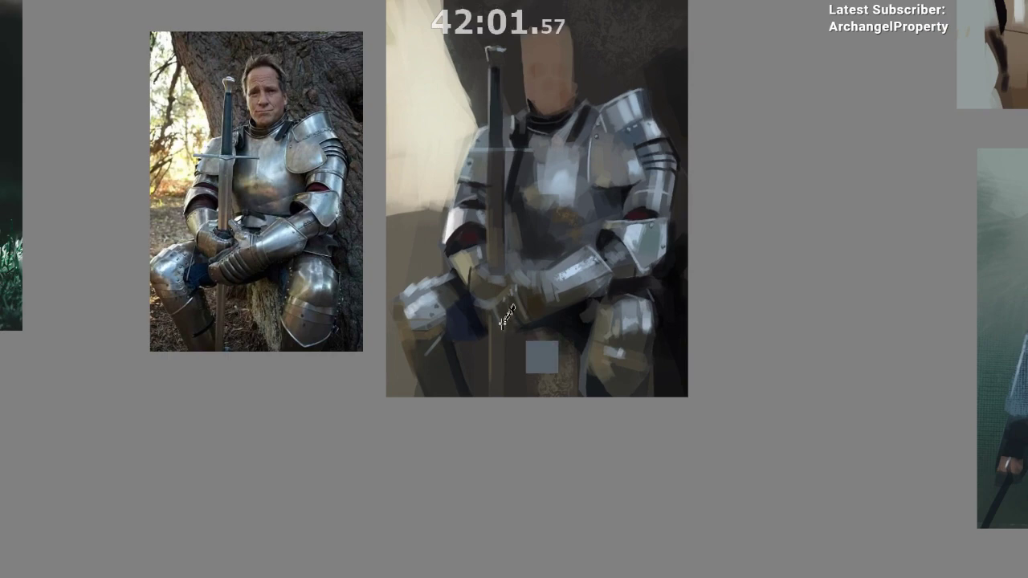
pyautogui.keyDown('ctrl'); pyautogui.click(534, 292); pyautogui.keyUp('ctrl')
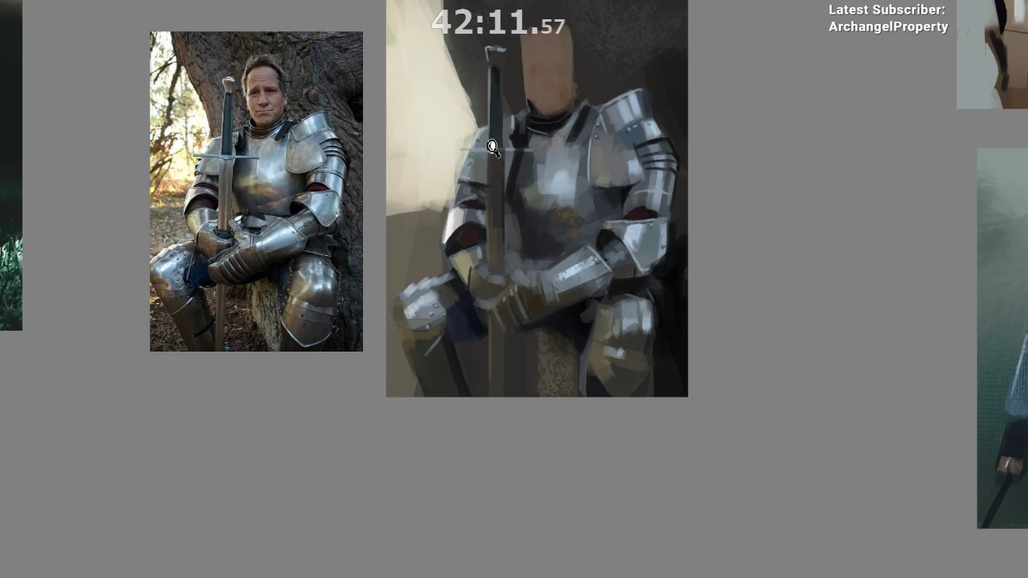
# - Paint the sword's crossguard as a solid light blue-grey bar across the hilt, using colors sampled from the painting
pyautogui.moveTo(493, 147); pyautogui.dragTo(508, 145)
pyautogui.moveTo(570, 200); pyautogui.dragTo(642, 291)
pyautogui.keyDown('ctrl'); pyautogui.click(551, 244); pyautogui.keyUp('ctrl')
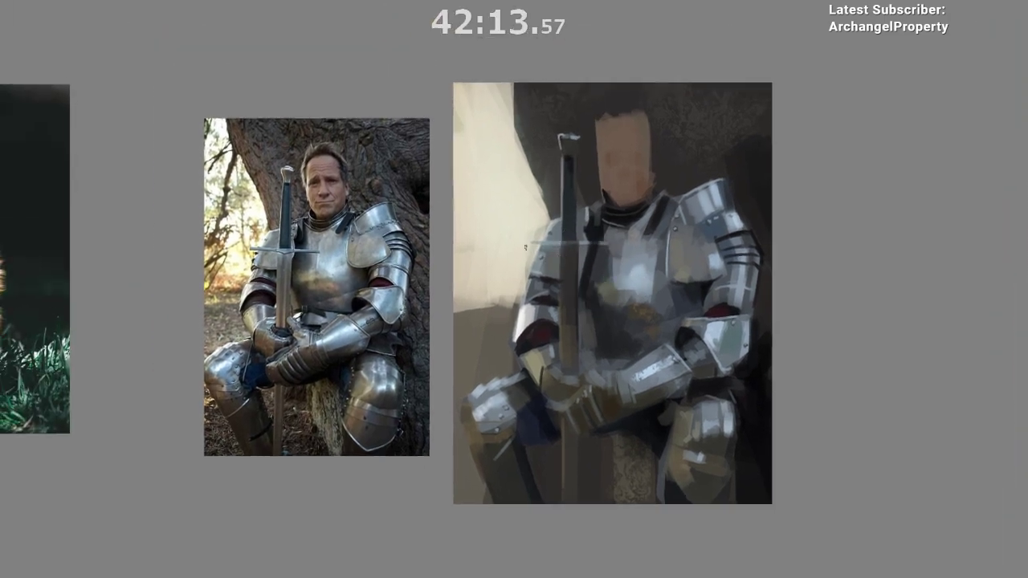
pyautogui.moveTo(526, 247); pyautogui.dragTo(578, 243)
pyautogui.keyDown('ctrl'); pyautogui.click(567, 245); pyautogui.keyUp('ctrl')
pyautogui.keyDown('ctrl'); pyautogui.click(599, 240); pyautogui.keyUp('ctrl')
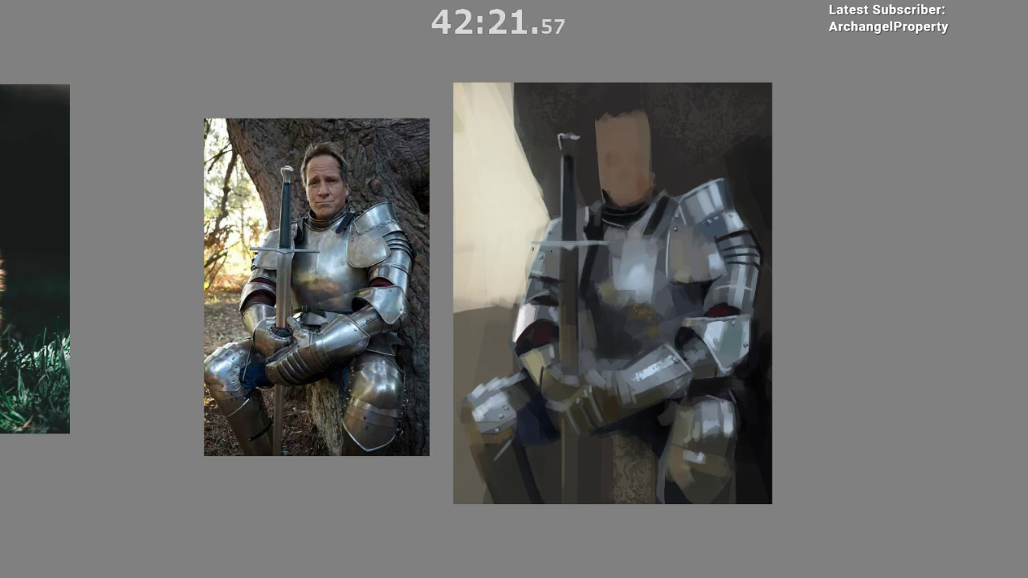
pyautogui.hotkey('ctrl', 'z')
# - Darken the lower breastplate above the forearm with a sampled dark grey
pyautogui.scroll(-1, 630, 264)
pyautogui.moveTo(592, 319); pyautogui.dragTo(523, 383)
pyautogui.moveTo(590, 279); pyautogui.dragTo(543, 187)
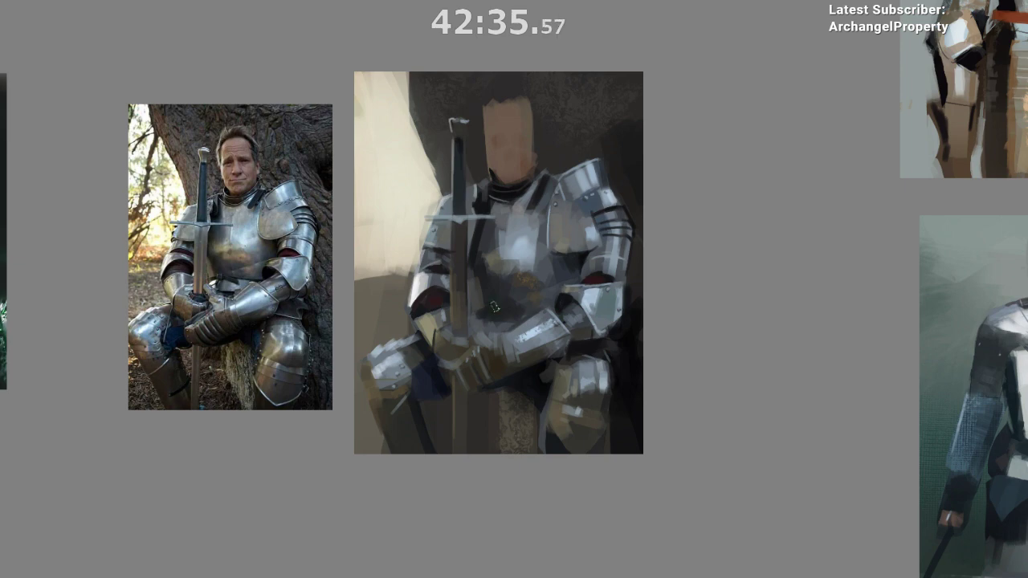
pyautogui.keyDown('ctrl'); pyautogui.click(477, 256); pyautogui.keyUp('ctrl')
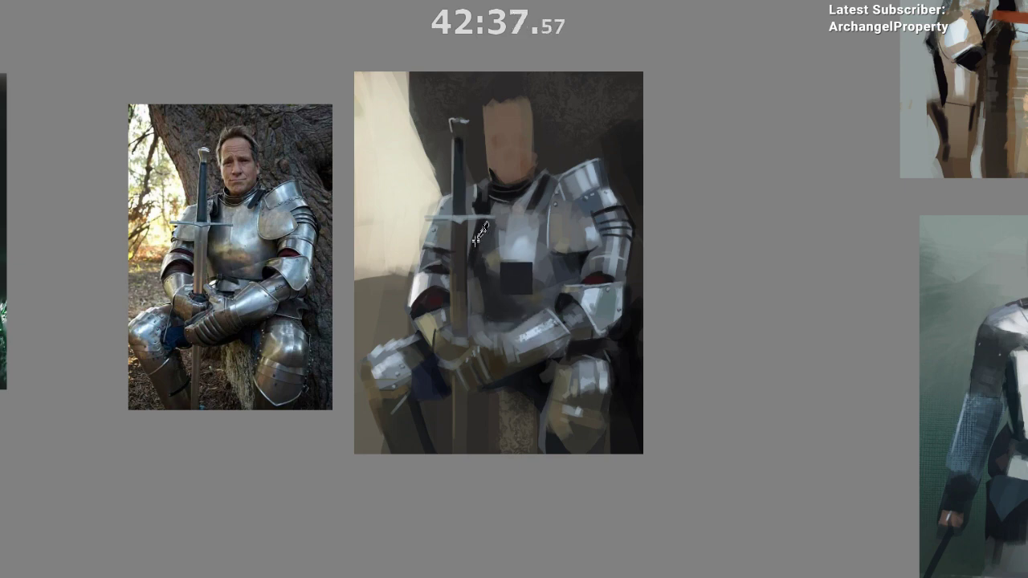
pyautogui.hotkey('ctrl', 'z')
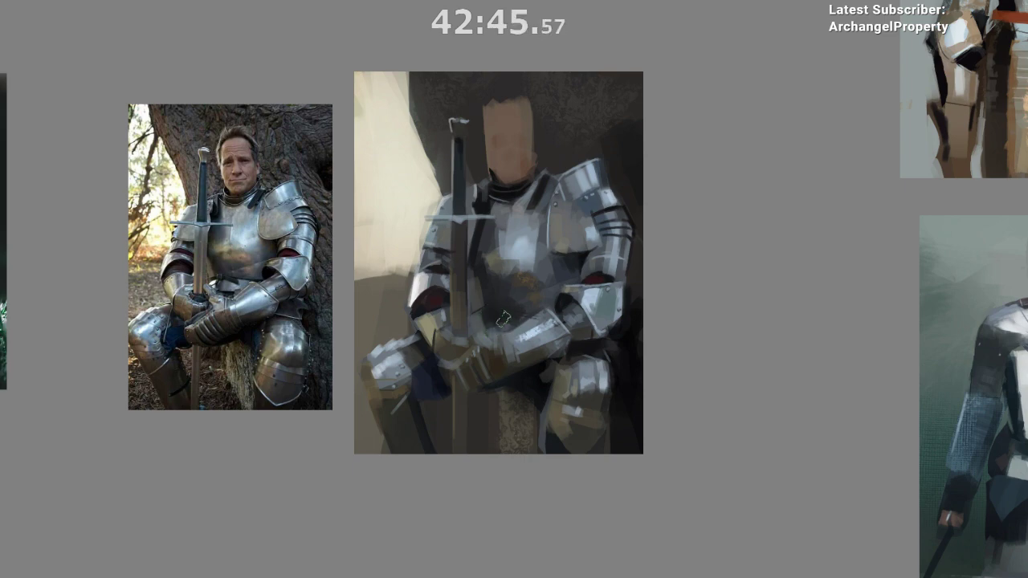
pyautogui.moveTo(514, 327); pyautogui.dragTo(487, 330)
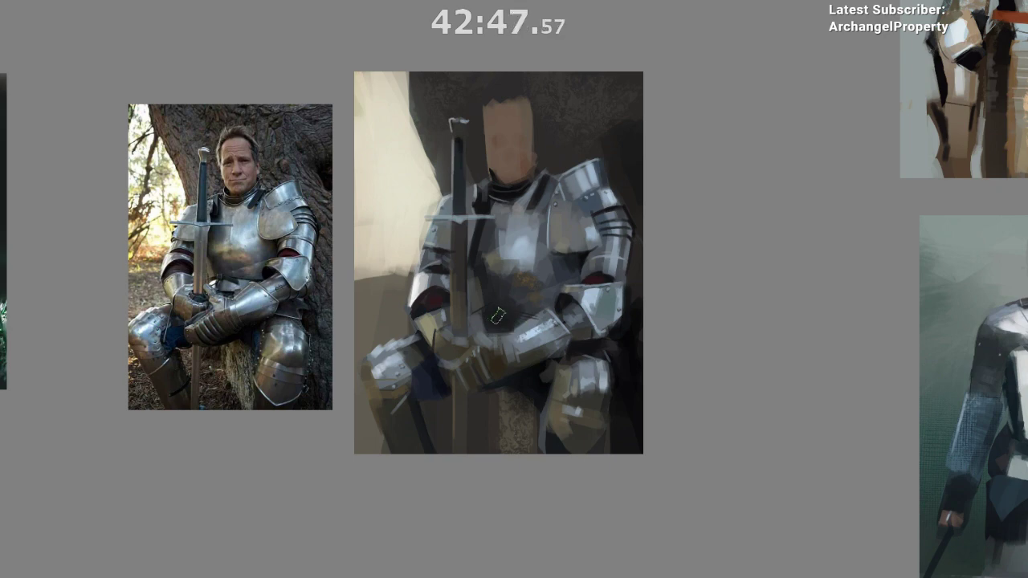
# - Mirror the canvas view, select a narrow belt shape below the breastplate, and paint grey tones inside it
pyautogui.press('h')
pyautogui.moveTo(527, 387); pyautogui.dragTo(369, 368)
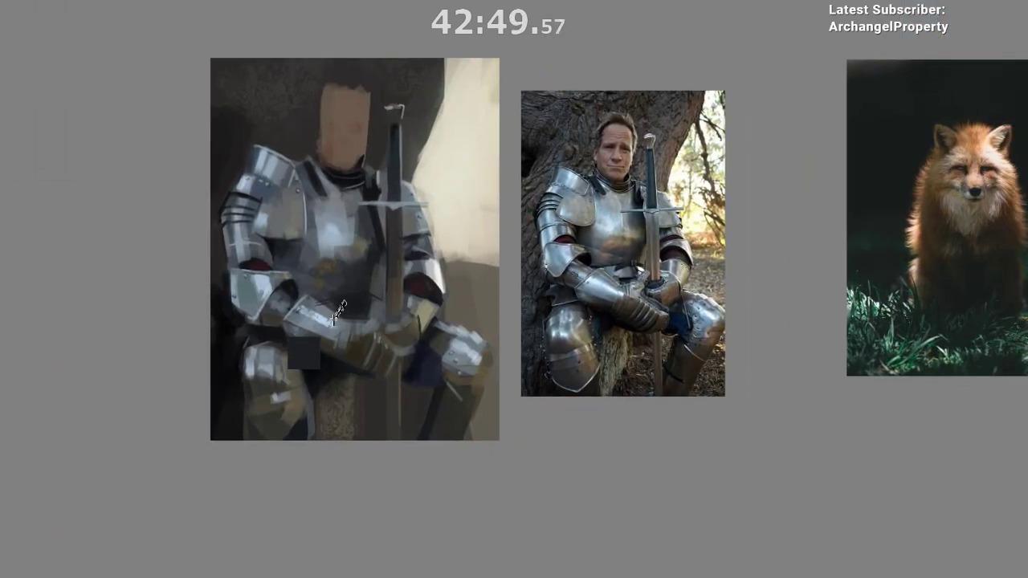
pyautogui.moveTo(334, 311)
pyautogui.mouseDown()
pyautogui.moveTo(366, 299)
pyautogui.moveTo(382, 317)
pyautogui.moveTo(343, 321)
pyautogui.moveTo(327, 307)
pyautogui.moveTo(338, 245)
pyautogui.moveTo(345, 319)
pyautogui.moveTo(350, 294)
pyautogui.moveTo(377, 303)
pyautogui.mouseUp()
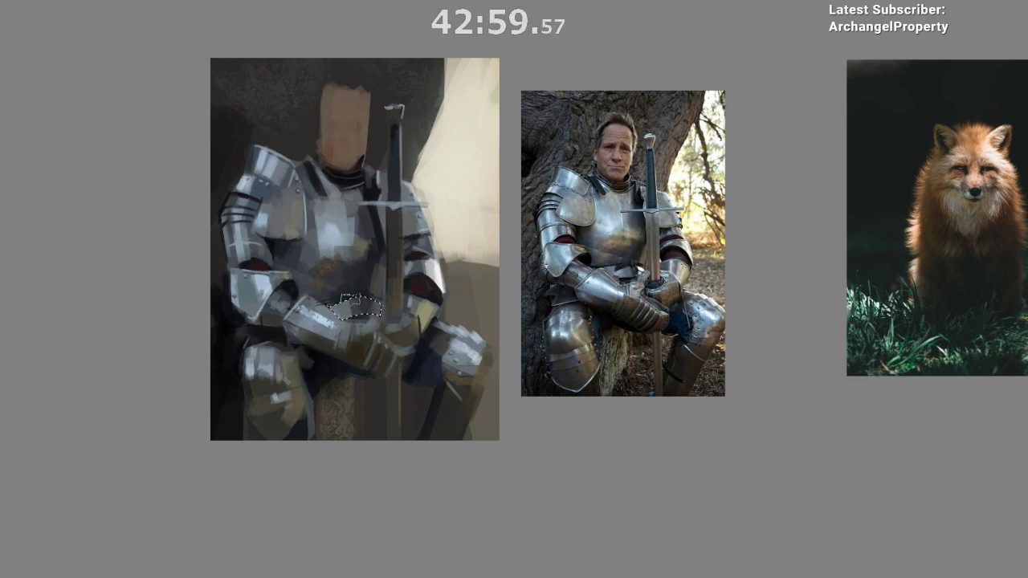
pyautogui.keyDown('ctrl'); pyautogui.click(256, 319); pyautogui.keyUp('ctrl')
pyautogui.moveTo(338, 310); pyautogui.dragTo(363, 312)
# - Restore the unmirrored view, add light and dark metal tones inside the belt selection, and deselect it
pyautogui.hotkey('ctrl', 'shift', 'a')
pyautogui.press('m')
pyautogui.moveTo(313, 475); pyautogui.dragTo(171, 426)
pyautogui.moveTo(528, 325); pyautogui.dragTo(532, 314)
pyautogui.moveTo(509, 259); pyautogui.dragTo(505, 261)
pyautogui.keyDown('ctrl'); pyautogui.click(474, 271); pyautogui.keyUp('ctrl')
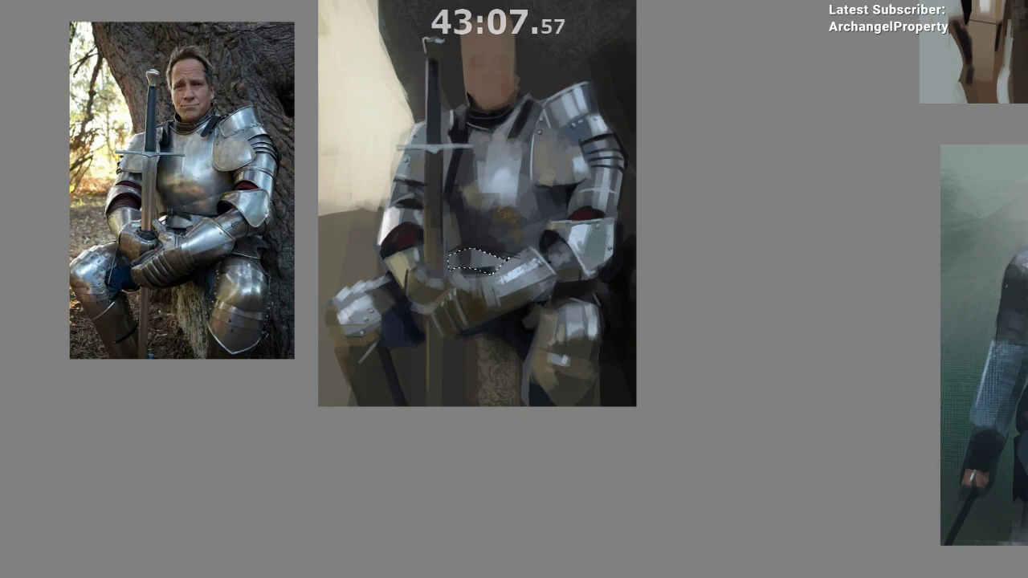
pyautogui.keyDown('ctrl'); pyautogui.click(479, 254); pyautogui.keyUp('ctrl')
pyautogui.moveTo(480, 256)
pyautogui.mouseDown()
pyautogui.moveTo(500, 262)
pyautogui.moveTo(451, 269)
pyautogui.moveTo(460, 259)
pyautogui.mouseUp()
pyautogui.keyDown('ctrl'); pyautogui.click(466, 258); pyautogui.keyUp('ctrl')
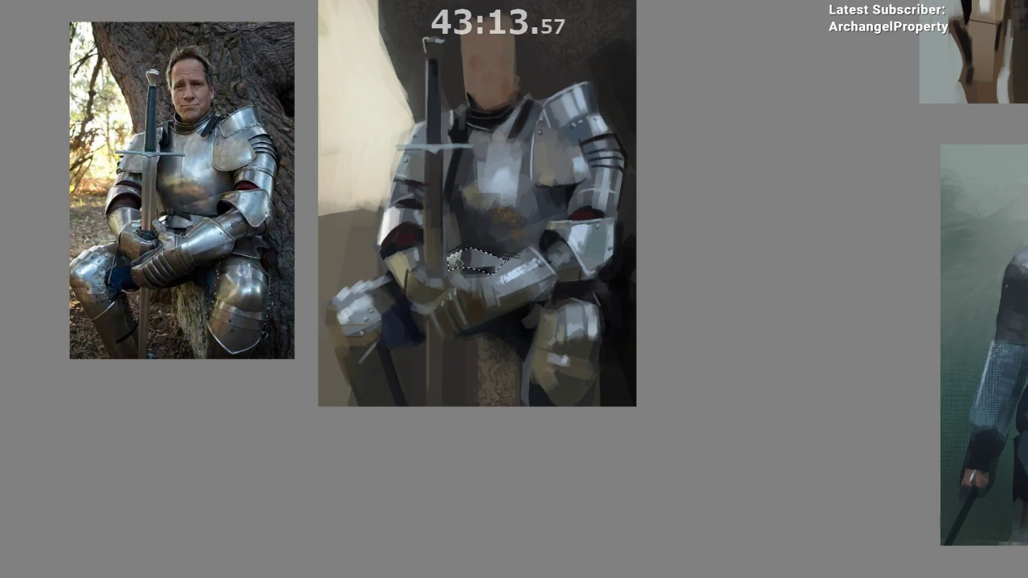
pyautogui.hotkey('ctrl', 'd')
# - Paint a dark shadow accent on the belt just above the crossed forearm
pyautogui.scroll(1, 480, 275)
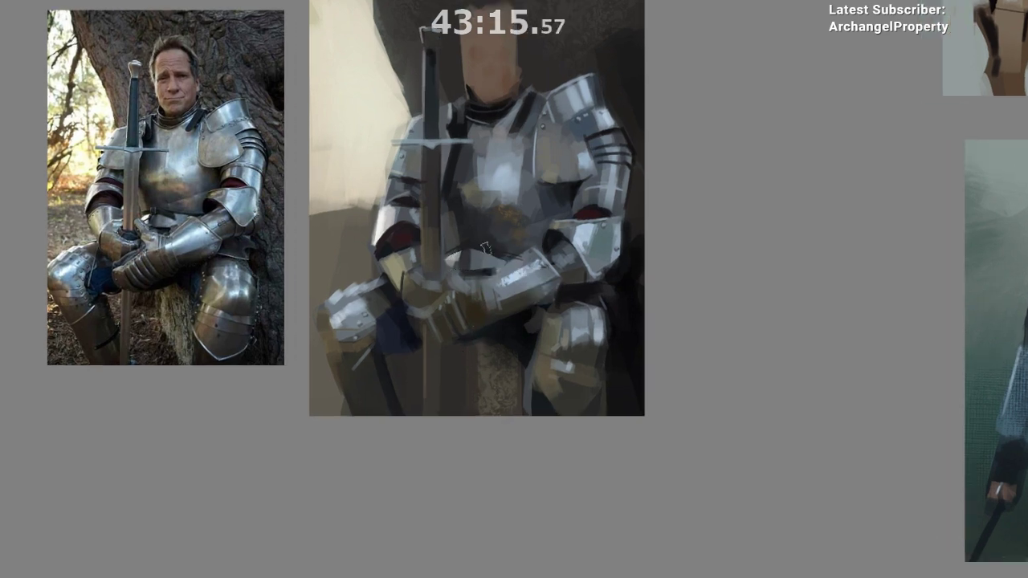
pyautogui.moveTo(481, 274); pyautogui.dragTo(463, 273)
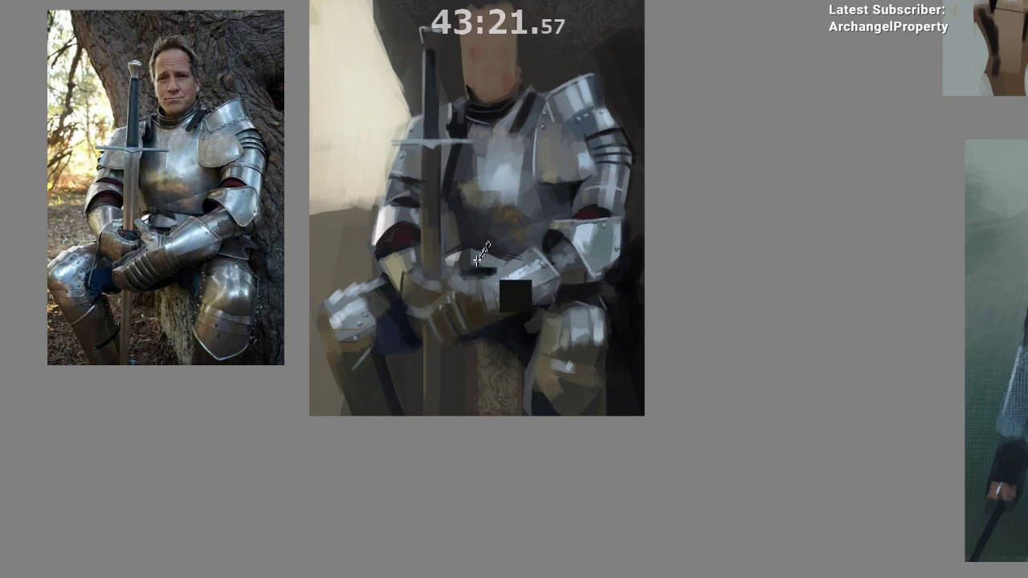
pyautogui.keyDown('ctrl'); pyautogui.click(532, 190); pyautogui.keyUp('ctrl')
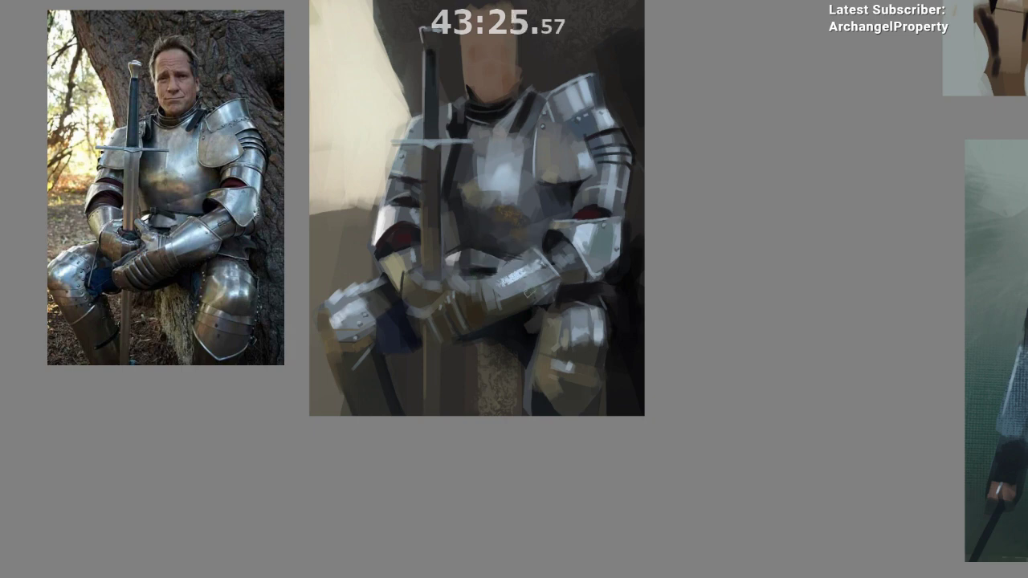
# - Mirror the canvas view and refine the breastplate's lower edge where it meets the forearm and belt with sampled dark greys
pyautogui.press('m')
pyautogui.moveTo(388, 369)
pyautogui.mouseDown()
pyautogui.moveTo(339, 379)
pyautogui.moveTo(296, 369)
pyautogui.mouseUp()
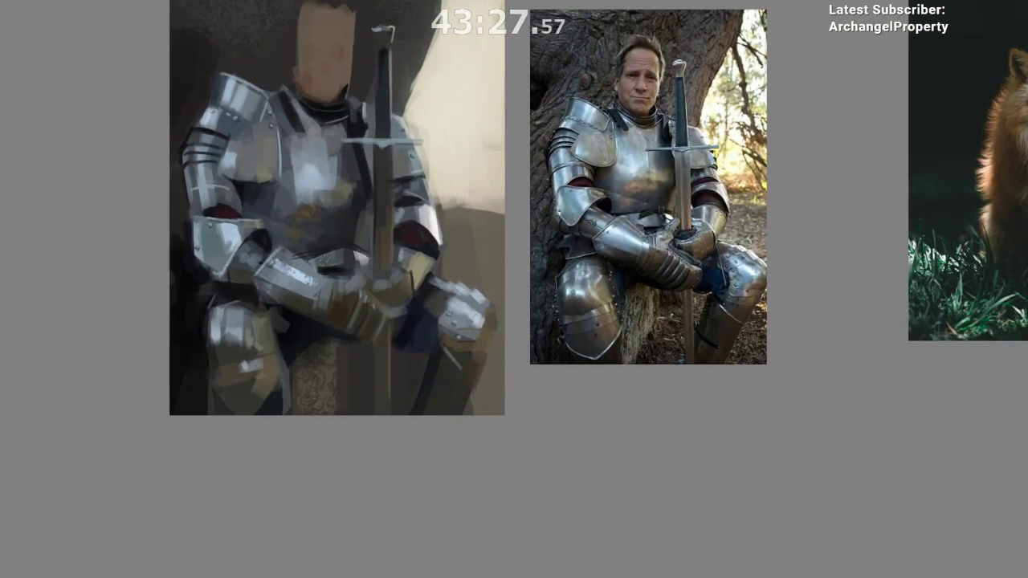
pyautogui.keyDown('ctrl'); pyautogui.click(266, 240); pyautogui.keyUp('ctrl')
pyautogui.moveTo(290, 258); pyautogui.dragTo(320, 255)
pyautogui.moveTo(296, 269); pyautogui.dragTo(322, 269)
pyautogui.hotkey('ctrl', 'z')
pyautogui.keyDown('ctrl'); pyautogui.click(326, 273); pyautogui.keyUp('ctrl')
pyautogui.keyDown('ctrl'); pyautogui.click(320, 257); pyautogui.keyUp('ctrl')
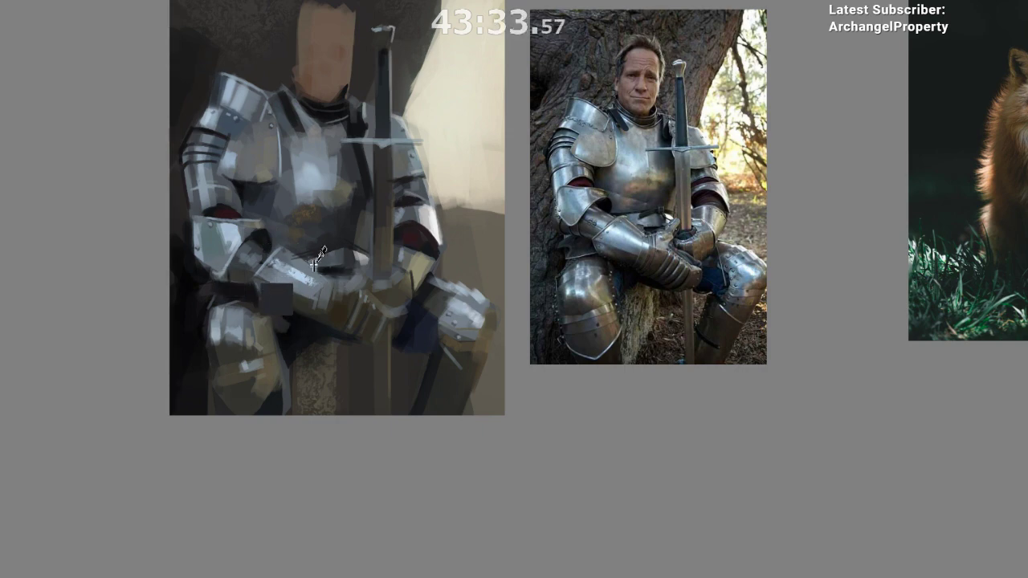
pyautogui.moveTo(300, 273); pyautogui.dragTo(325, 272)
pyautogui.hotkey('ctrl', 'z')
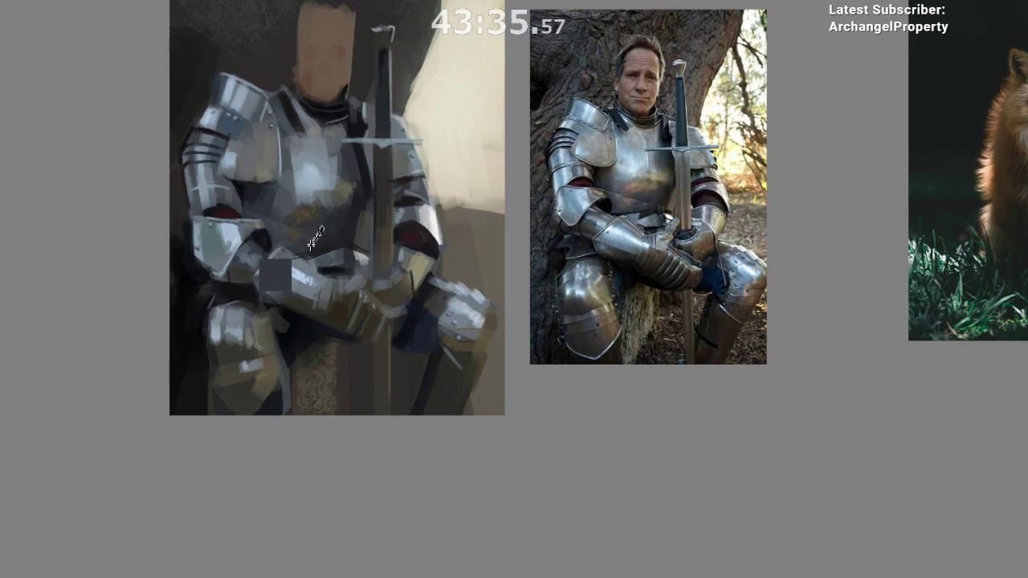
pyautogui.keyDown('ctrl'); pyautogui.click(310, 253); pyautogui.keyUp('ctrl')
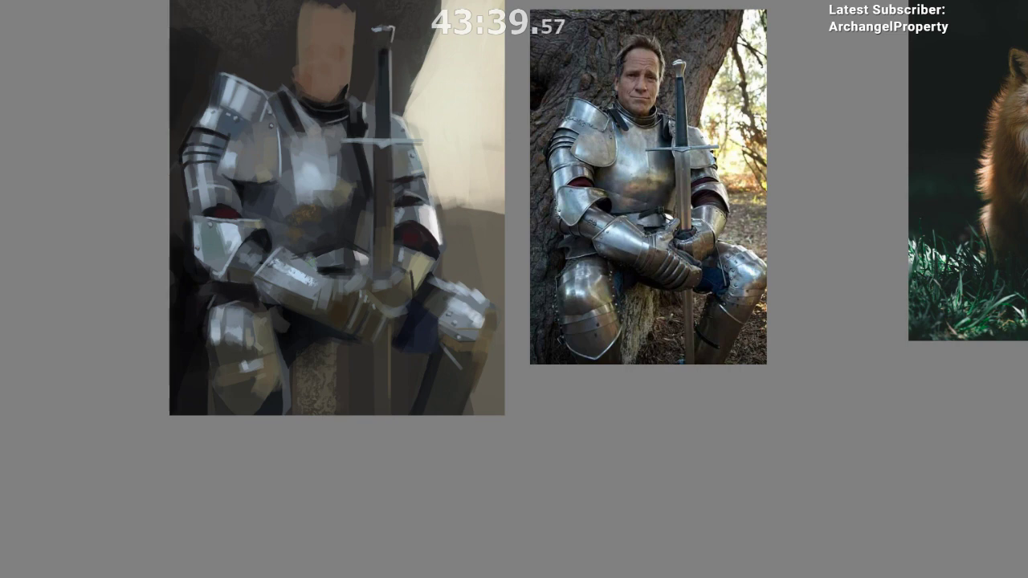
# - Add a bright grey highlight to the end of the belt beside the sword blade
pyautogui.moveTo(403, 371); pyautogui.dragTo(396, 415)
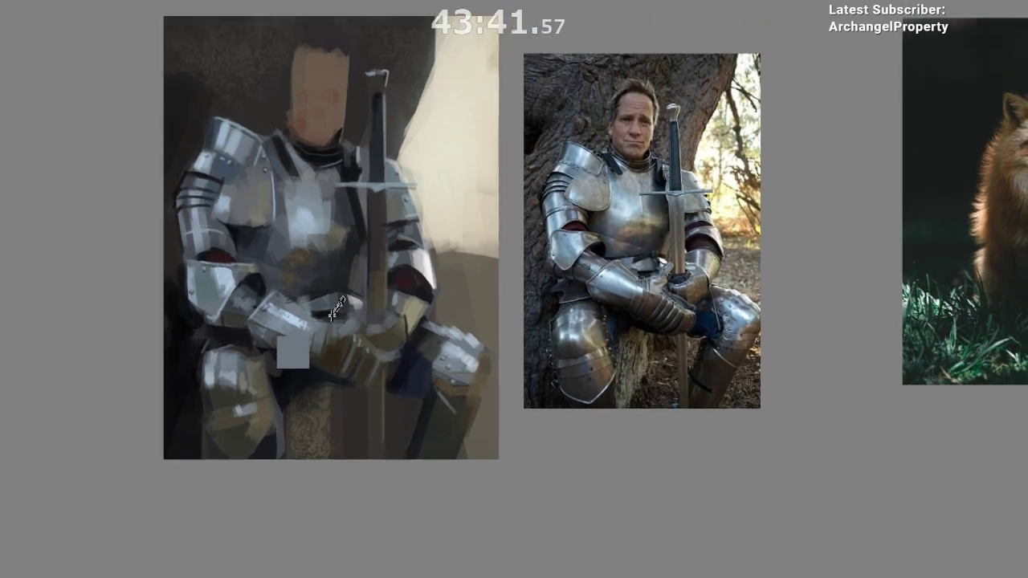
pyautogui.keyDown('ctrl'); pyautogui.click(416, 274); pyautogui.keyUp('ctrl')
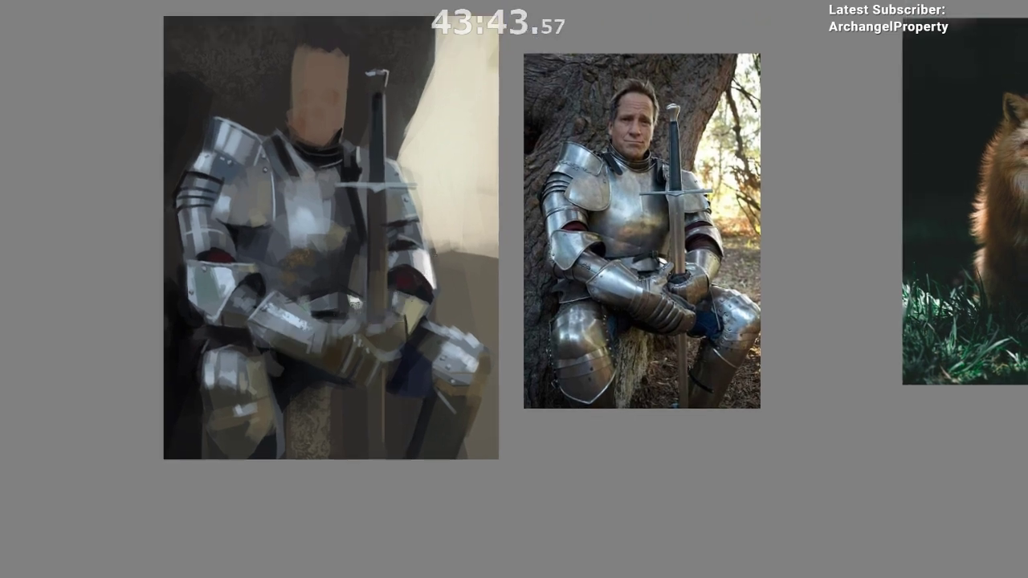
pyautogui.moveTo(355, 303); pyautogui.dragTo(355, 312)
# - Restore the unmirrored view and blend sampled muted tones into the lower breastplate next to the sword blade
pyautogui.press('m')
pyautogui.moveTo(403, 495); pyautogui.dragTo(326, 501)
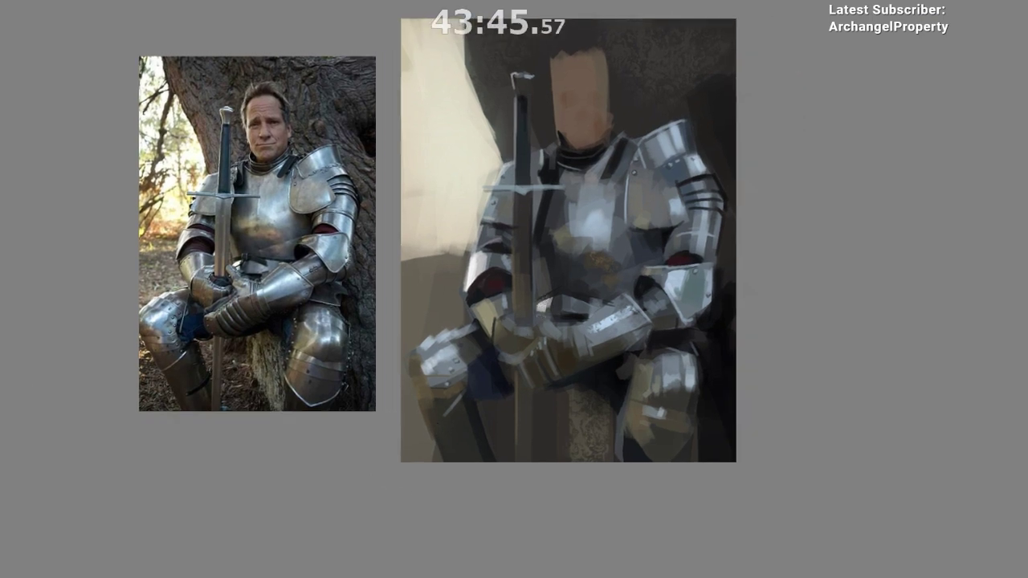
pyautogui.keyDown('ctrl'); pyautogui.click(493, 318); pyautogui.keyUp('ctrl')
pyautogui.moveTo(537, 260); pyautogui.dragTo(541, 288)
pyautogui.hotkey('ctrl', 'z')
pyautogui.keyDown('ctrl'); pyautogui.click(546, 286); pyautogui.keyUp('ctrl')
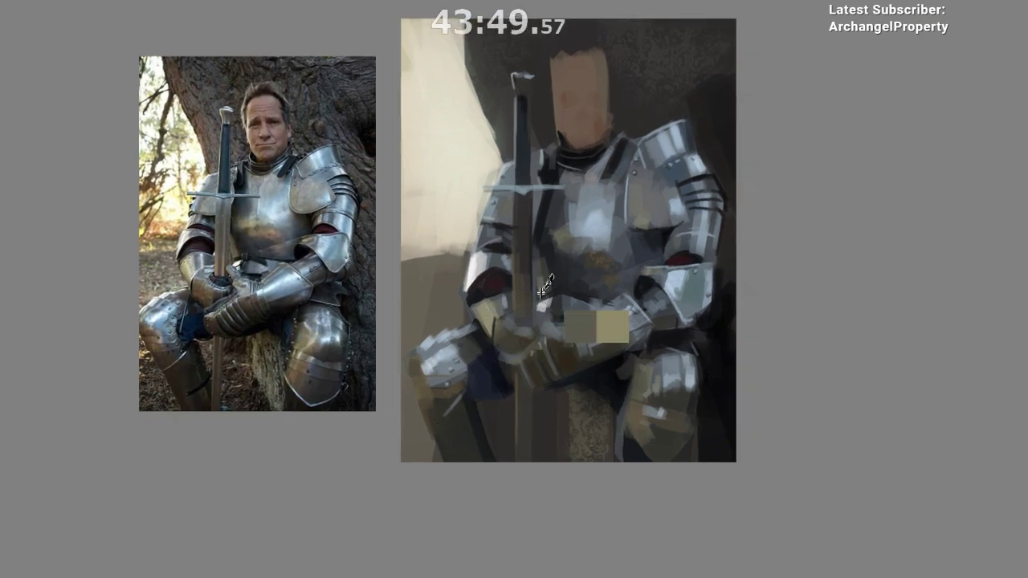
pyautogui.moveTo(511, 391); pyautogui.dragTo(489, 415)
pyautogui.keyDown('ctrl'); pyautogui.click(534, 290); pyautogui.keyUp('ctrl')
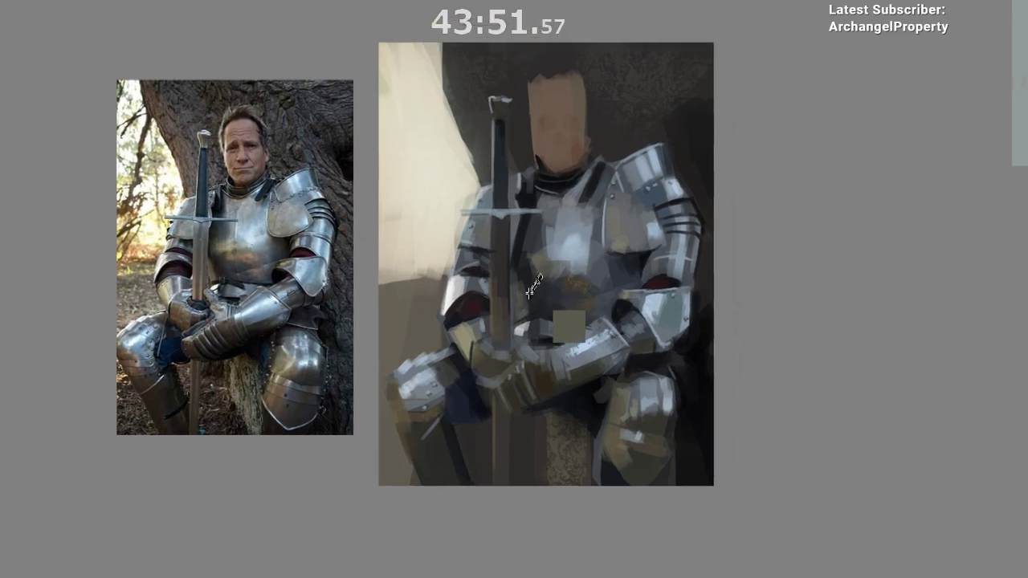
pyautogui.moveTo(523, 294); pyautogui.dragTo(523, 311)
# - Rework the shoulder pauldron on the tree-trunk side with sampled slate-blue and grey tones
pyautogui.moveTo(505, 488); pyautogui.dragTo(419, 453)
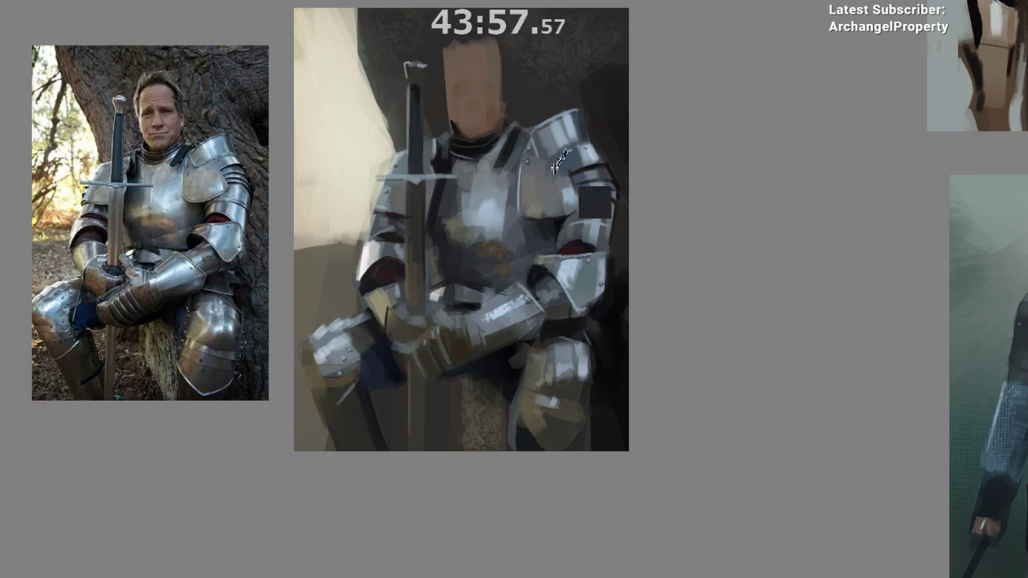
pyautogui.keyDown('ctrl'); pyautogui.click(572, 130); pyautogui.keyUp('ctrl')
pyautogui.keyDown('ctrl'); pyautogui.click(575, 163); pyautogui.keyUp('ctrl')
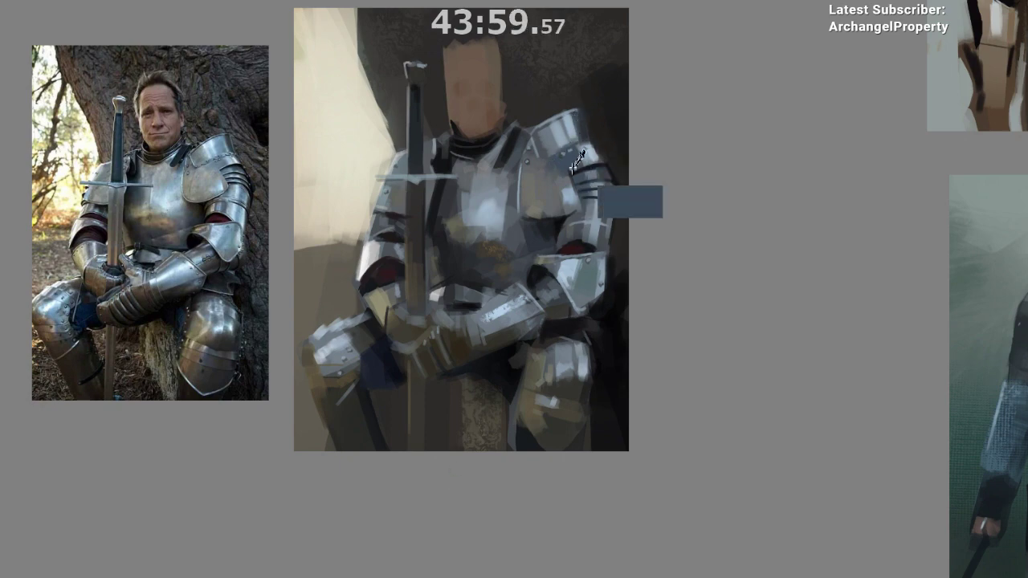
pyautogui.moveTo(570, 119)
pyautogui.mouseDown()
pyautogui.moveTo(570, 143)
pyautogui.moveTo(548, 144)
pyautogui.mouseUp()
pyautogui.keyDown('ctrl'); pyautogui.click(578, 139); pyautogui.keyUp('ctrl')
pyautogui.keyDown('ctrl'); pyautogui.click(560, 139); pyautogui.keyUp('ctrl')
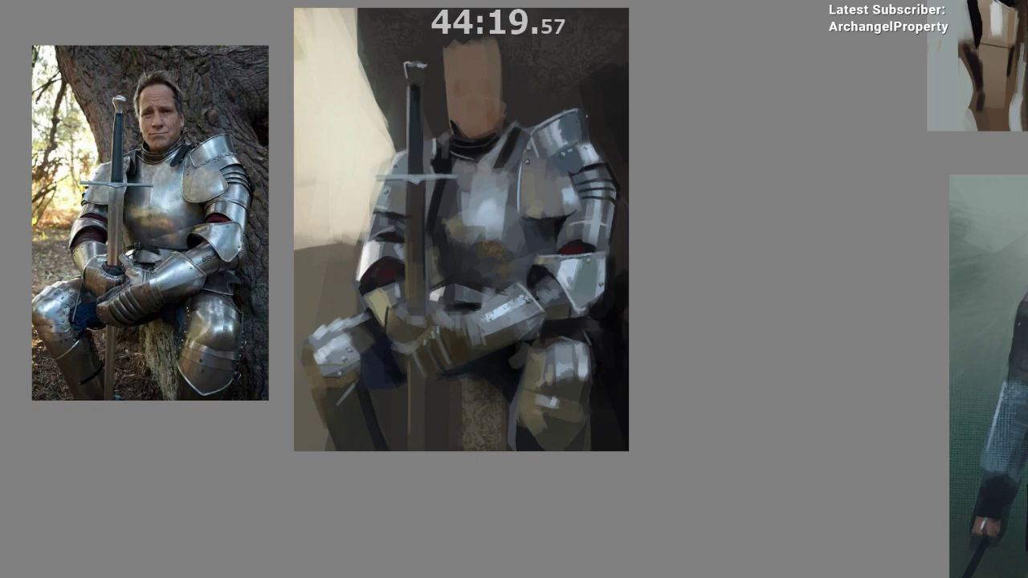
# - Check the painting in a mirrored view, restore it, and touch up the dark gaps between the upper-arm plates
pyautogui.press('m')
pyautogui.moveTo(430, 296); pyautogui.dragTo(316, 290)
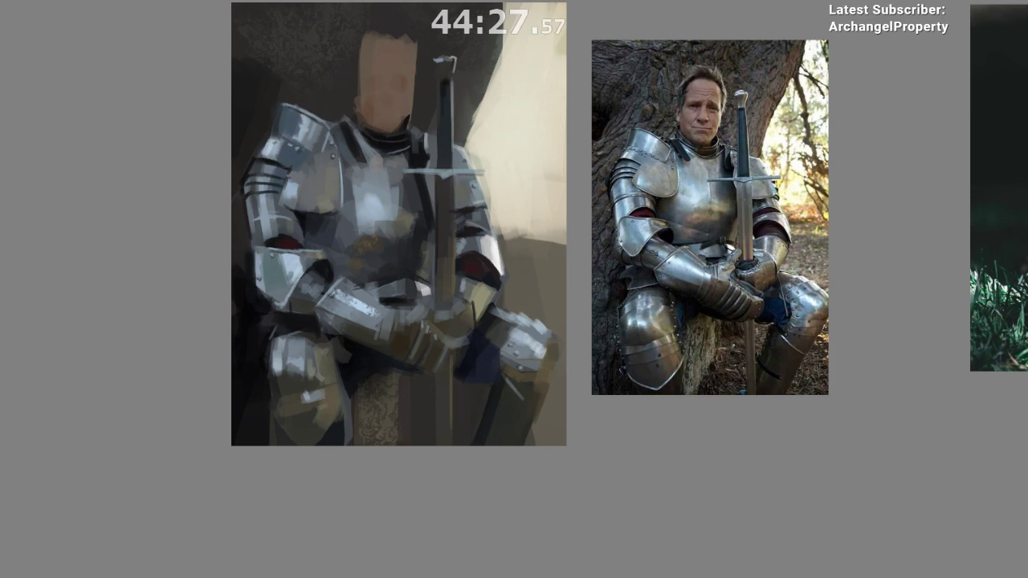
pyautogui.press('m')
pyautogui.moveTo(482, 307); pyautogui.dragTo(350, 350)
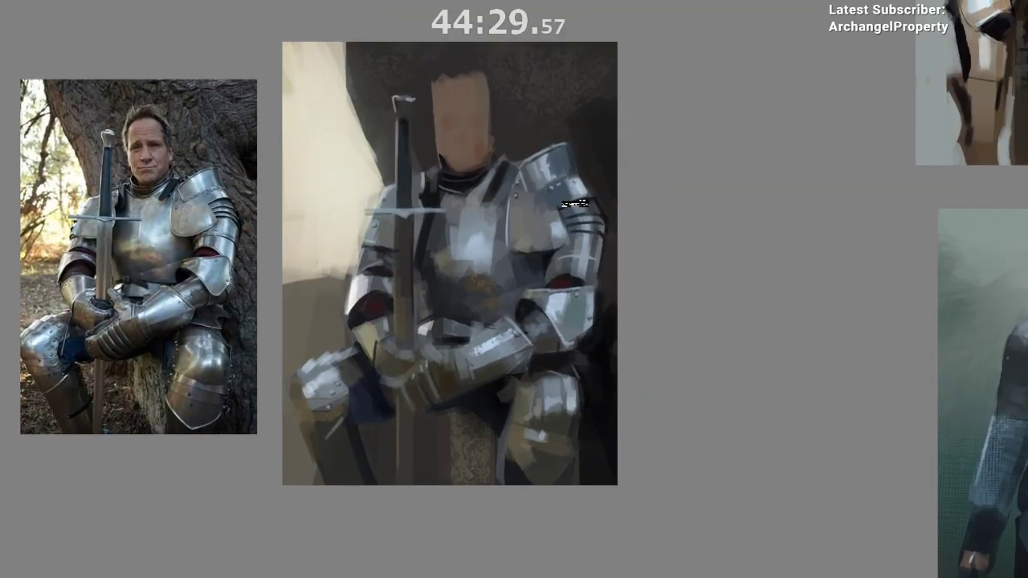
pyautogui.moveTo(575, 203)
pyautogui.mouseDown()
pyautogui.moveTo(563, 206)
pyautogui.moveTo(583, 198)
pyautogui.mouseUp()
pyautogui.moveTo(580, 261); pyautogui.dragTo(619, 300)
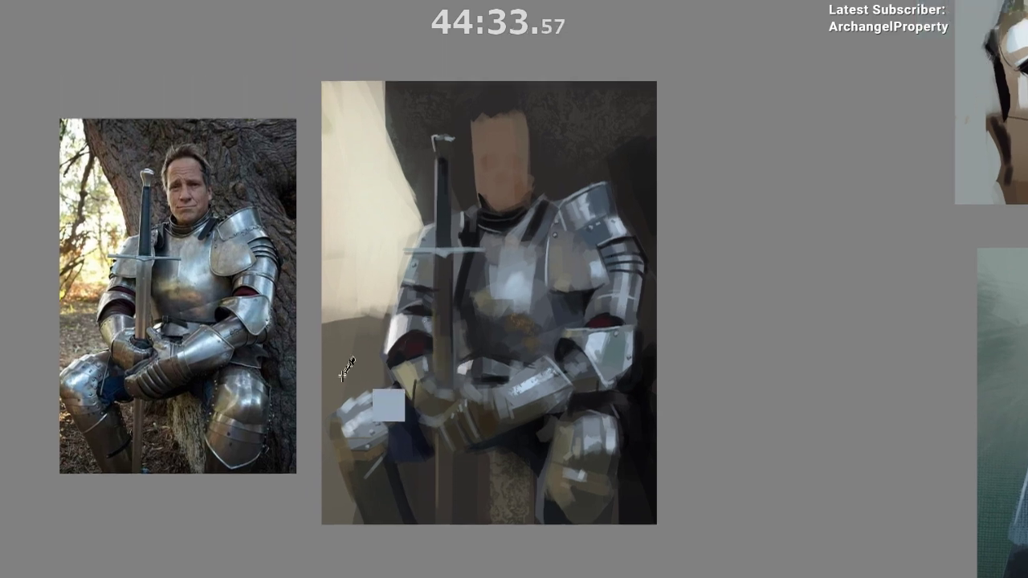
# - Hand-letter the word RIDDIM in large black capitals across the upper part of the painting
pyautogui.moveTo(323, 161); pyautogui.dragTo(335, 220)
pyautogui.moveTo(354, 151)
pyautogui.mouseDown()
pyautogui.moveTo(372, 216)
pyautogui.moveTo(385, 212)
pyautogui.mouseUp()
pyautogui.moveTo(384, 153); pyautogui.dragTo(399, 198)
pyautogui.moveTo(413, 137); pyautogui.dragTo(430, 190)
pyautogui.moveTo(423, 135); pyautogui.dragTo(434, 187)
pyautogui.moveTo(464, 129); pyautogui.dragTo(471, 179)
pyautogui.moveTo(490, 126)
pyautogui.mouseDown()
pyautogui.moveTo(495, 166)
pyautogui.moveTo(513, 158)
pyautogui.moveTo(538, 174)
pyautogui.mouseUp()
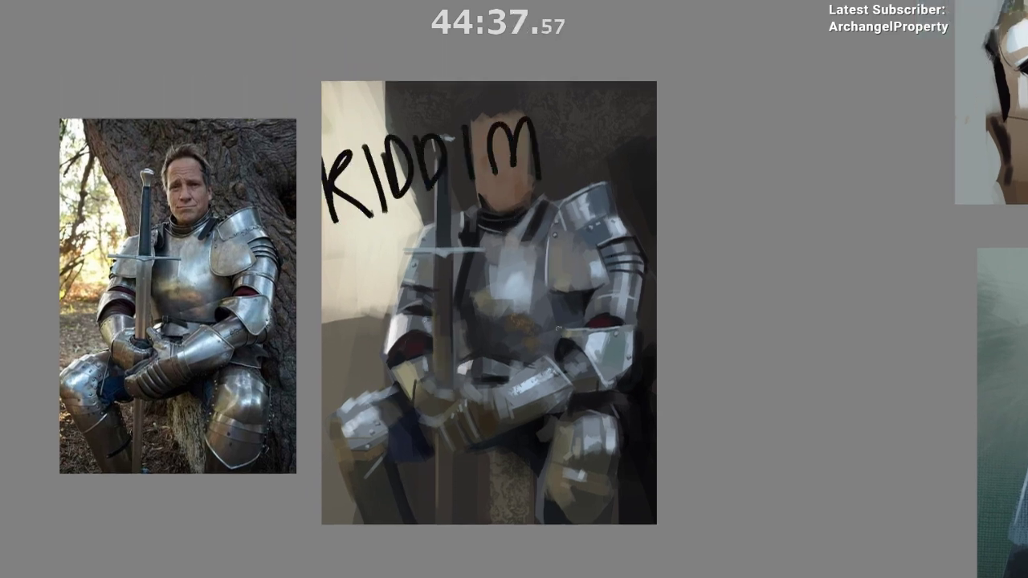
# - Undo the hand-lettered black RIDDIM strokes stroke by stroke until the painting is clear of lettering
pyautogui.hotkey('ctrl', 'z')
pyautogui.hotkey('ctrl', 'z')
pyautogui.hotkey('ctrl', 'z')
pyautogui.hotkey('ctrl', 'z')
pyautogui.hotkey('ctrl', 'z')
pyautogui.hotkey('ctrl', 'z')
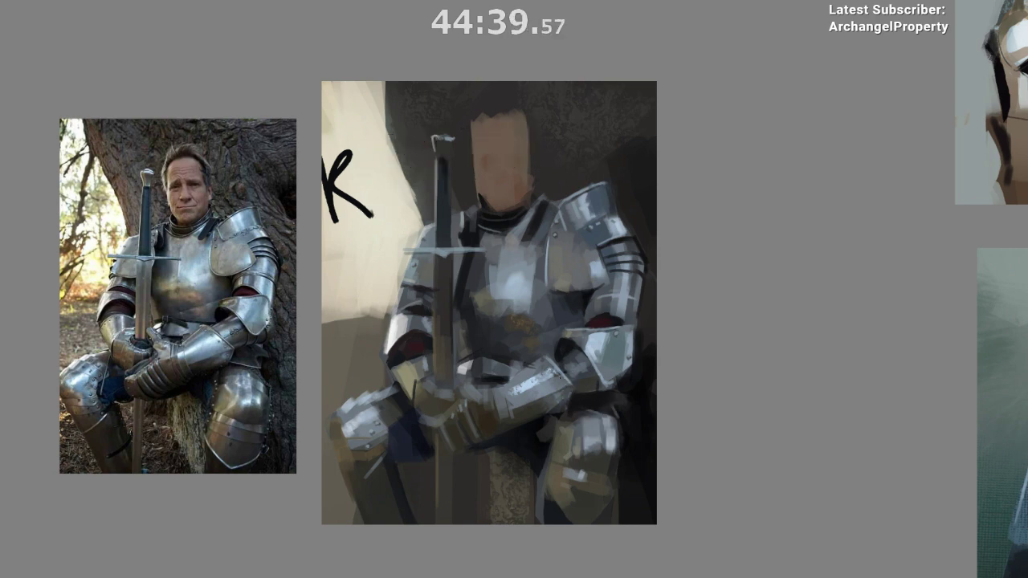
pyautogui.moveTo(563, 322); pyautogui.dragTo(589, 257)
pyautogui.hotkey('ctrl', 'z')
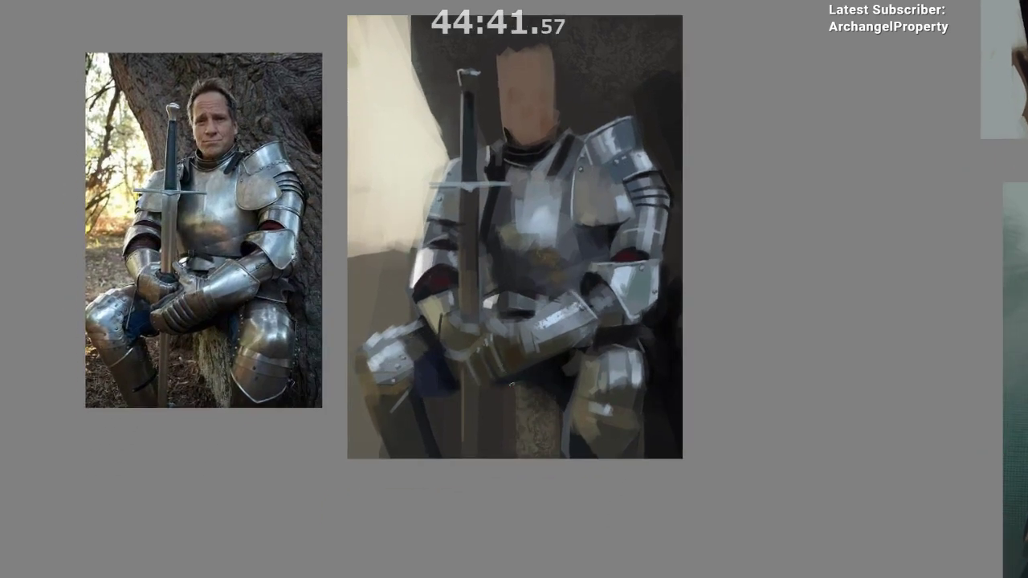
# - Rework the lower leg on the bright-background side with sampled olive-brown tones and undo the last stroke
pyautogui.moveTo(556, 316); pyautogui.dragTo(568, 304)
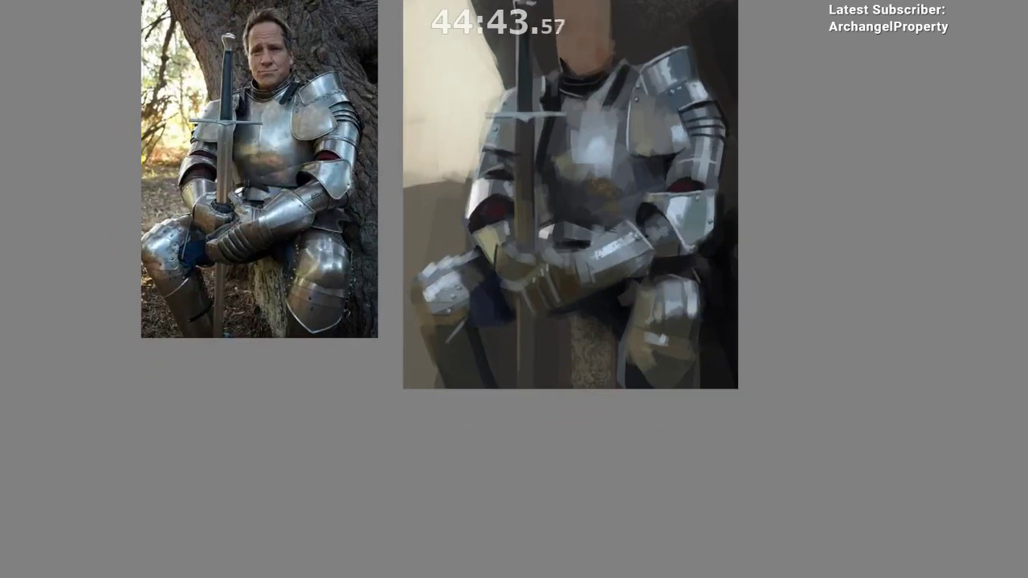
pyautogui.keyDown('ctrl'); pyautogui.click(446, 378); pyautogui.keyUp('ctrl')
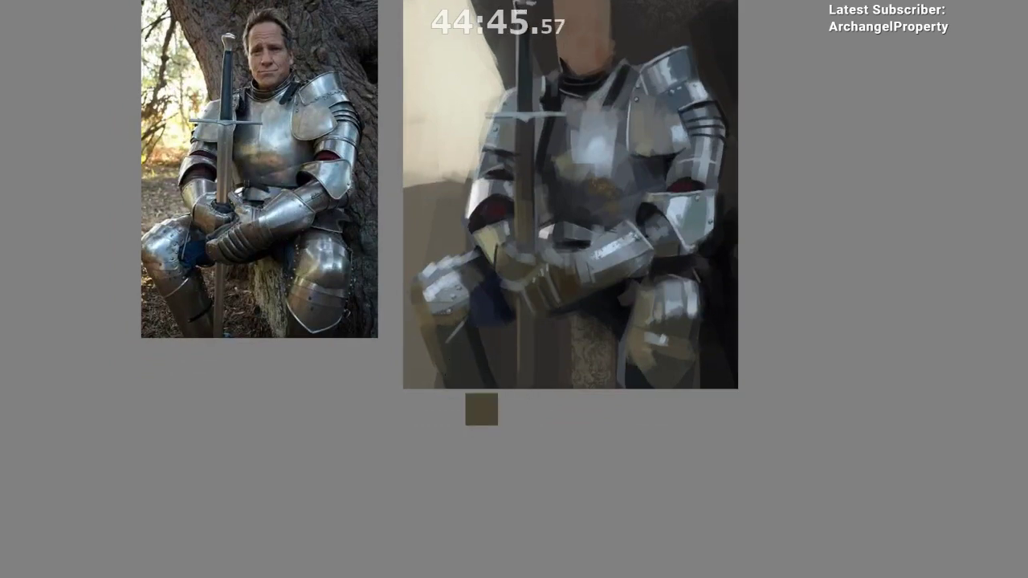
pyautogui.moveTo(434, 338); pyautogui.dragTo(443, 372)
pyautogui.keyDown('alt'); pyautogui.click(448, 389); pyautogui.keyUp('alt')
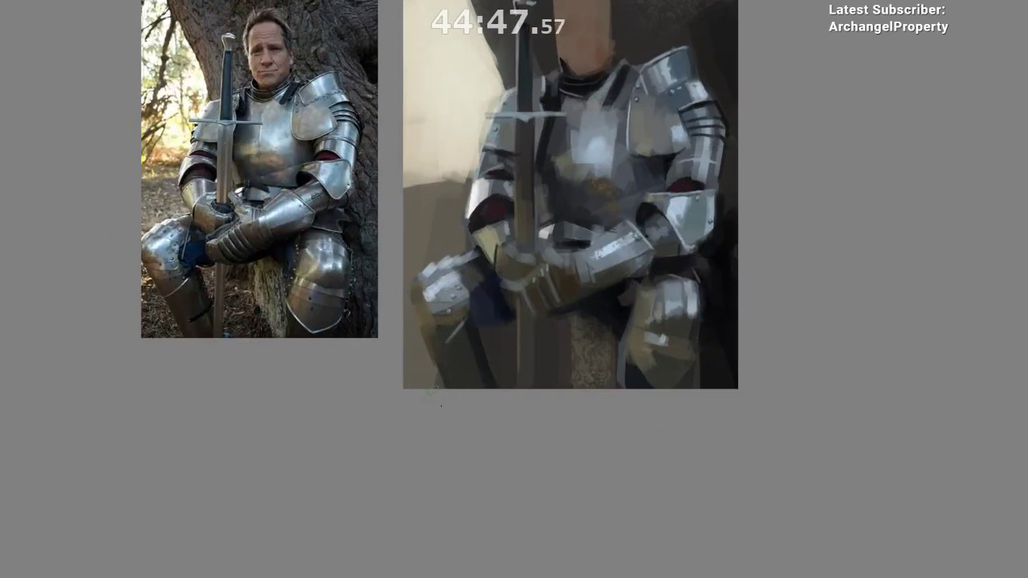
pyautogui.moveTo(405, 362); pyautogui.dragTo(401, 444)
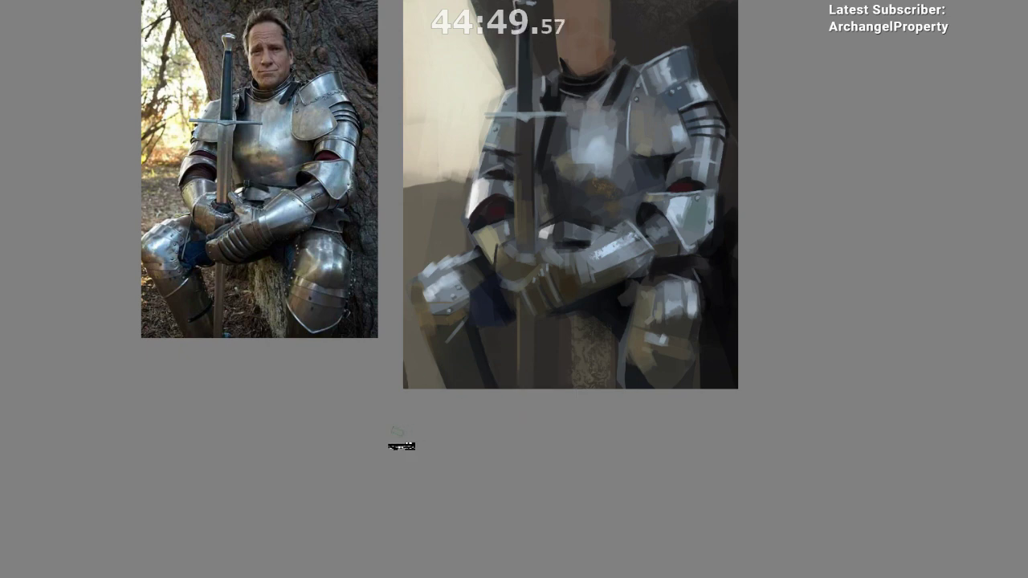
pyautogui.moveTo(413, 323)
pyautogui.mouseDown()
pyautogui.moveTo(395, 424)
pyautogui.moveTo(406, 347)
pyautogui.moveTo(412, 381)
pyautogui.mouseUp()
pyautogui.hotkey('ctrl', 'z')
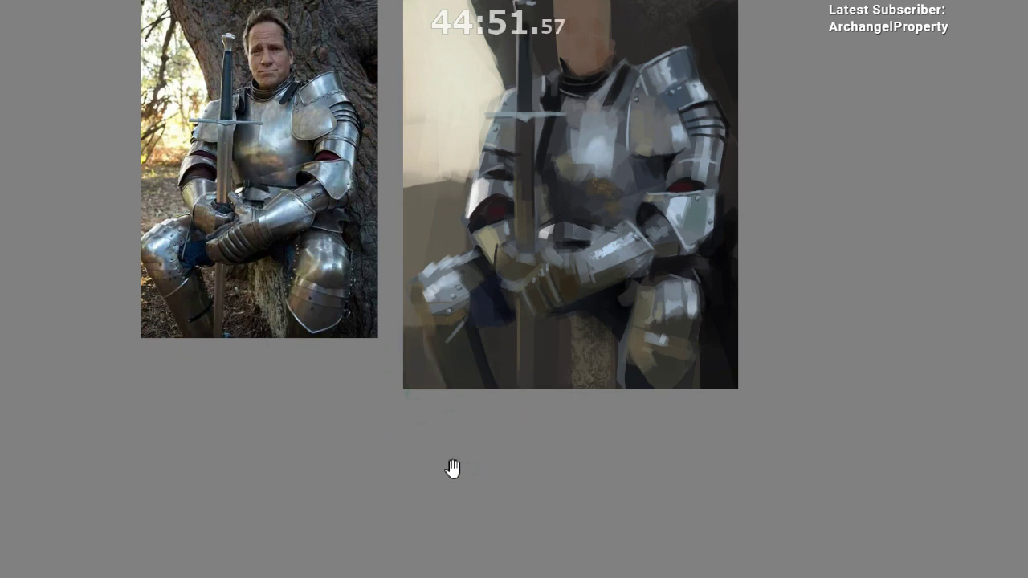
# - Touch up the plates of the forearm that crosses the knight's lap
pyautogui.moveTo(452, 468); pyautogui.dragTo(404, 485)
pyautogui.moveTo(448, 456); pyautogui.dragTo(436, 452)
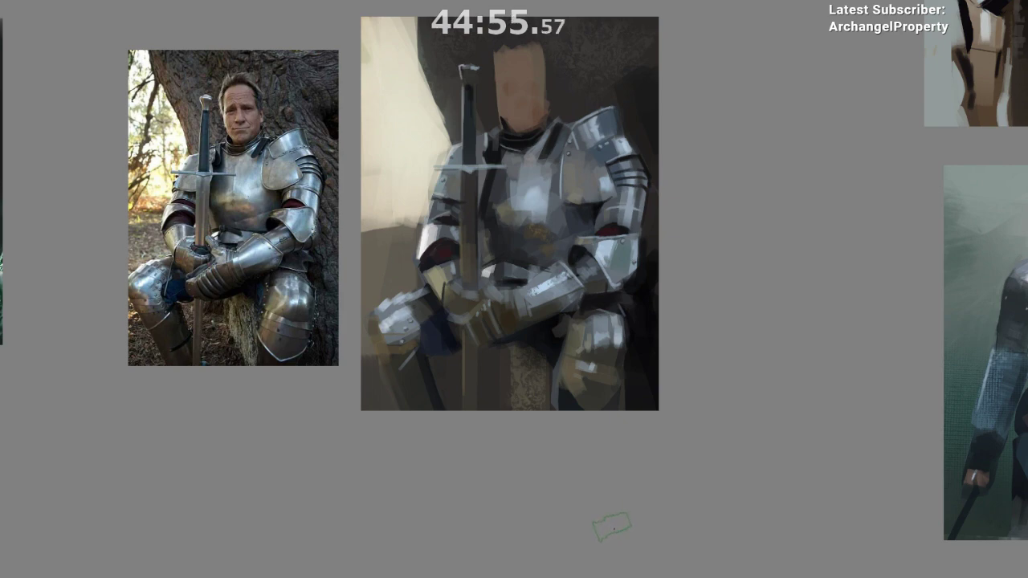
pyautogui.moveTo(518, 484); pyautogui.dragTo(465, 474)
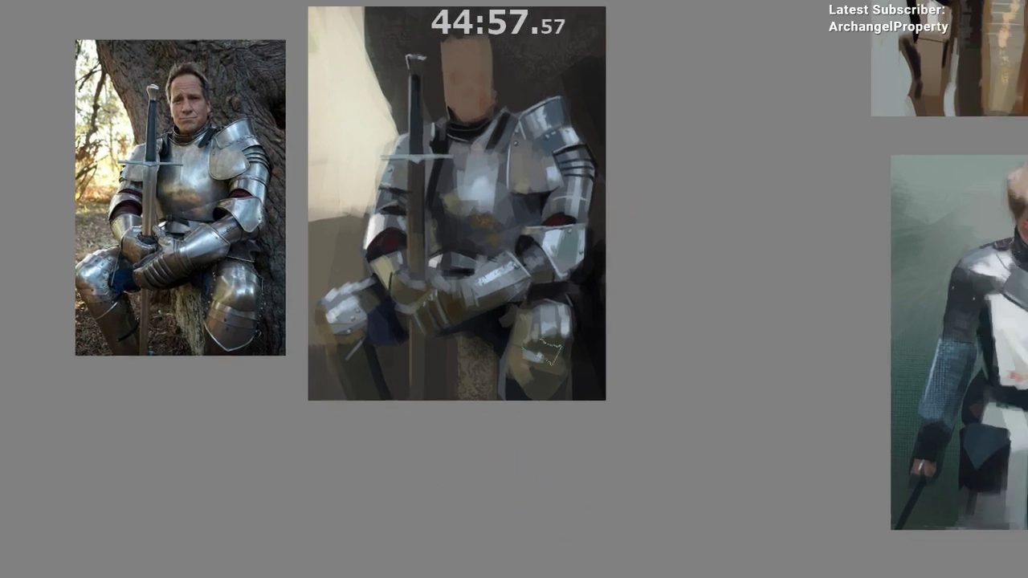
pyautogui.moveTo(484, 282); pyautogui.dragTo(514, 267)
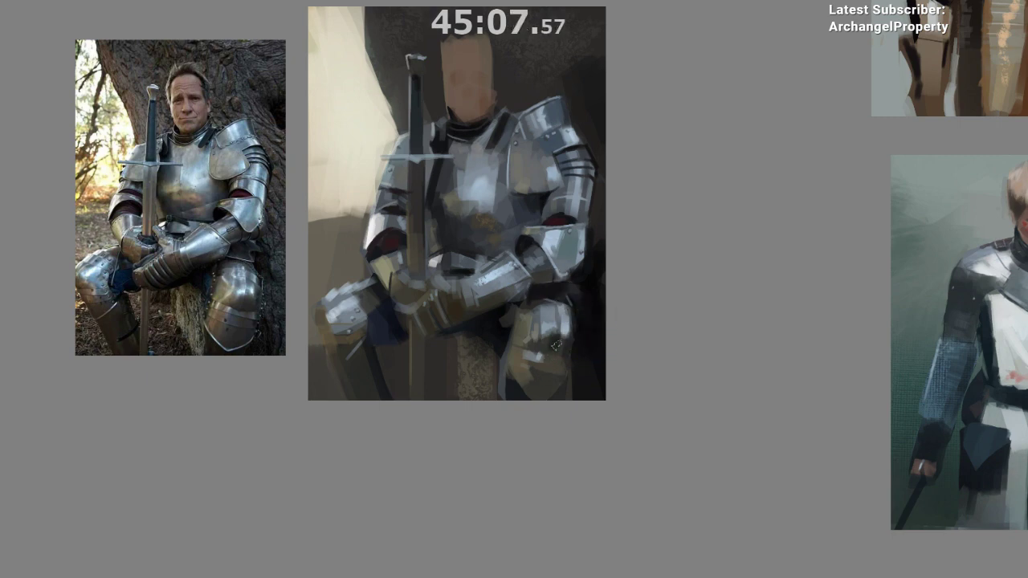
# - Show the construction sketch as a guide, block in the dark hair around the head, and hide the sketch again
pyautogui.moveTo(551, 338); pyautogui.dragTo(546, 438)
pyautogui.click(941, 229)
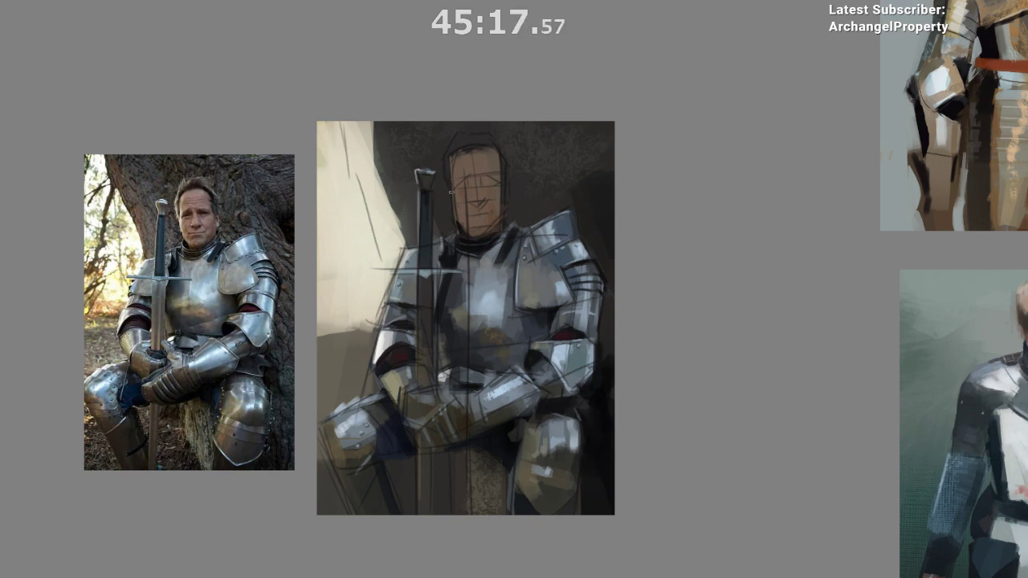
pyautogui.moveTo(571, 244); pyautogui.dragTo(637, 176)
pyautogui.moveTo(634, 231); pyautogui.dragTo(590, 281)
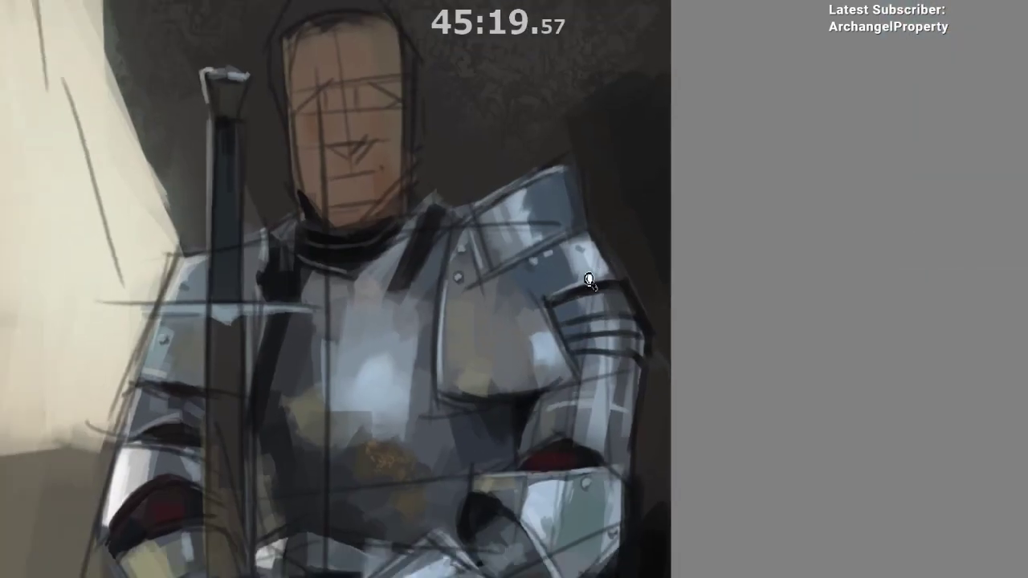
pyautogui.scroll(-5, 589, 279)
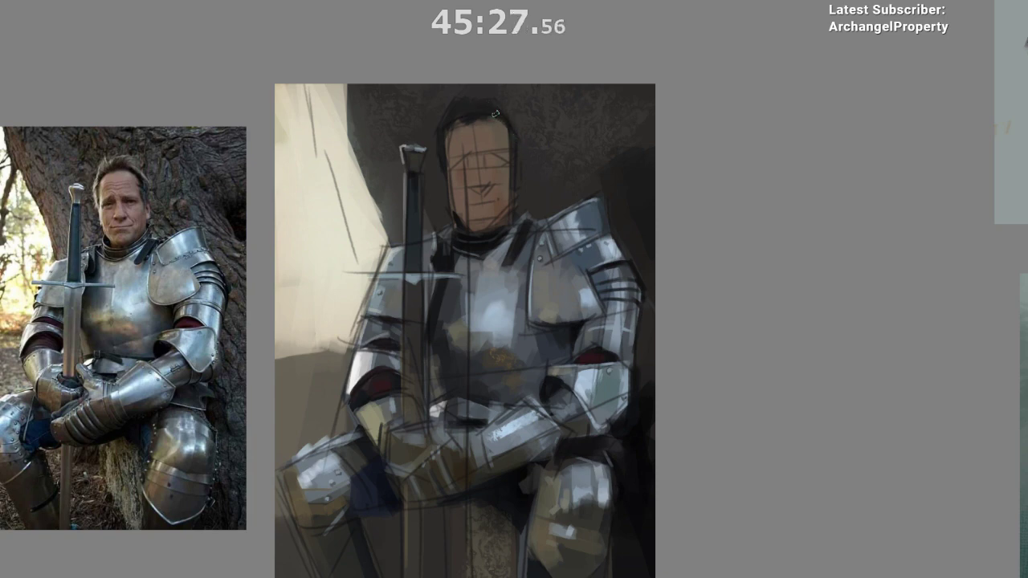
pyautogui.moveTo(497, 117)
pyautogui.mouseDown()
pyautogui.moveTo(510, 135)
pyautogui.moveTo(513, 198)
pyautogui.mouseUp()
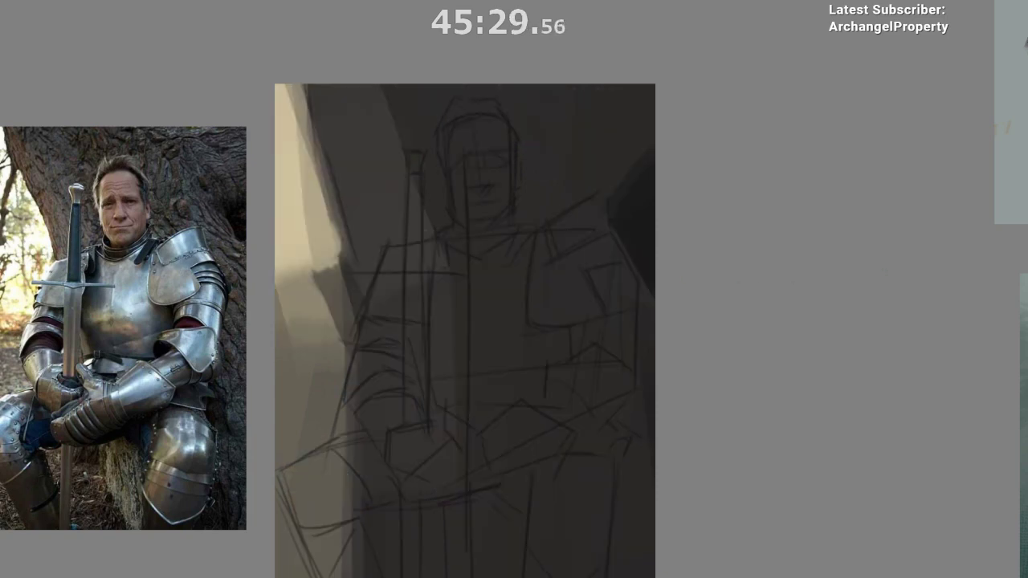
pyautogui.moveTo(568, 141)
pyautogui.mouseDown()
pyautogui.moveTo(591, 129)
pyautogui.moveTo(575, 73)
pyautogui.mouseUp()
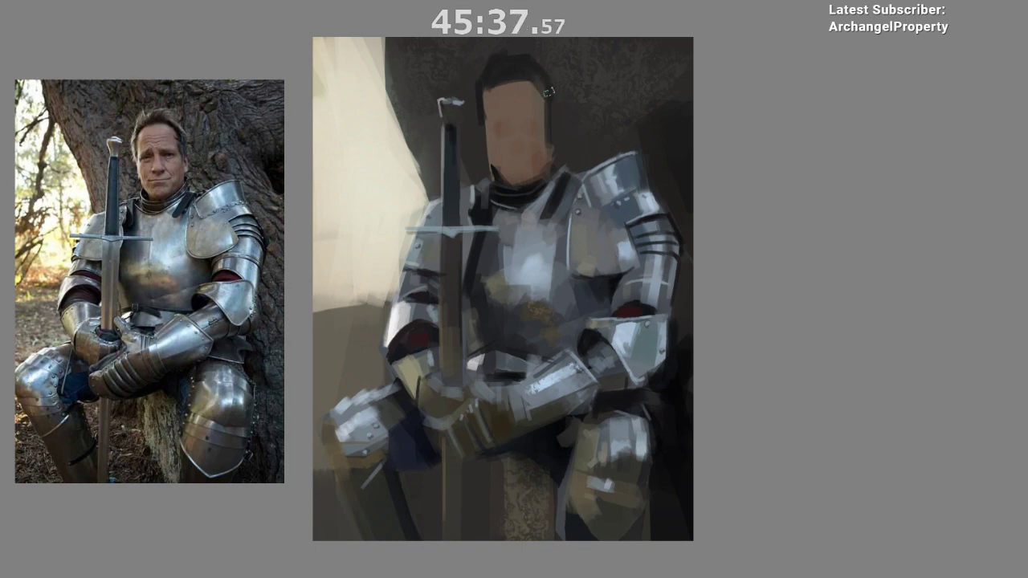
pyautogui.moveTo(549, 92); pyautogui.dragTo(546, 127)
# - Mirror the view, refine the dark hair along the top and side of the face, and restore the normal view
pyautogui.press('m')
pyautogui.moveTo(554, 382)
pyautogui.mouseDown()
pyautogui.moveTo(480, 436)
pyautogui.moveTo(324, 404)
pyautogui.mouseUp()
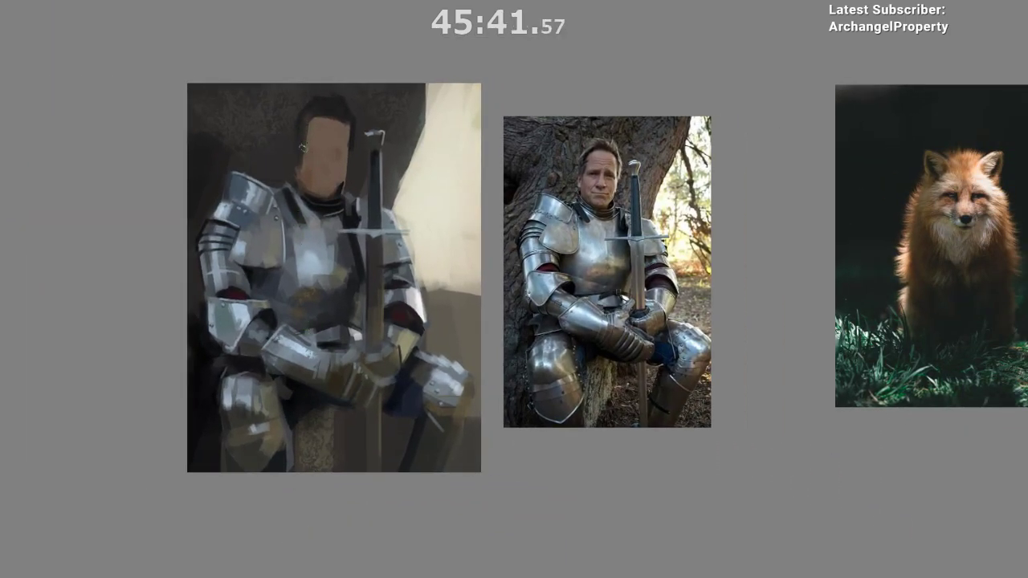
pyautogui.moveTo(315, 120); pyautogui.dragTo(349, 124)
pyautogui.press('m')
pyautogui.moveTo(698, 187); pyautogui.dragTo(615, 160)
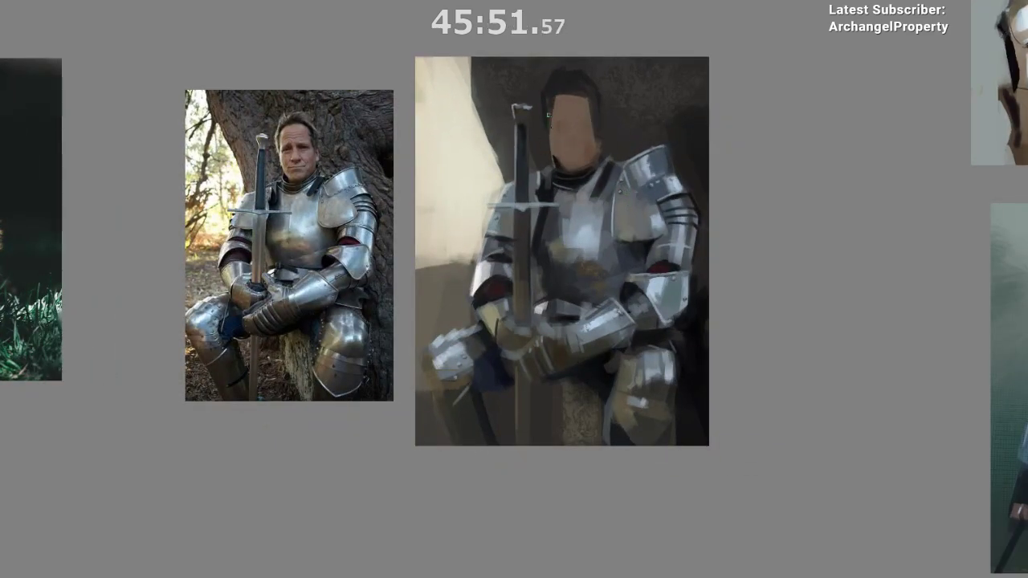
# - Reshape the dark hairline and sideburns around the face with tones sampled from the hair
pyautogui.moveTo(550, 101); pyautogui.dragTo(548, 123)
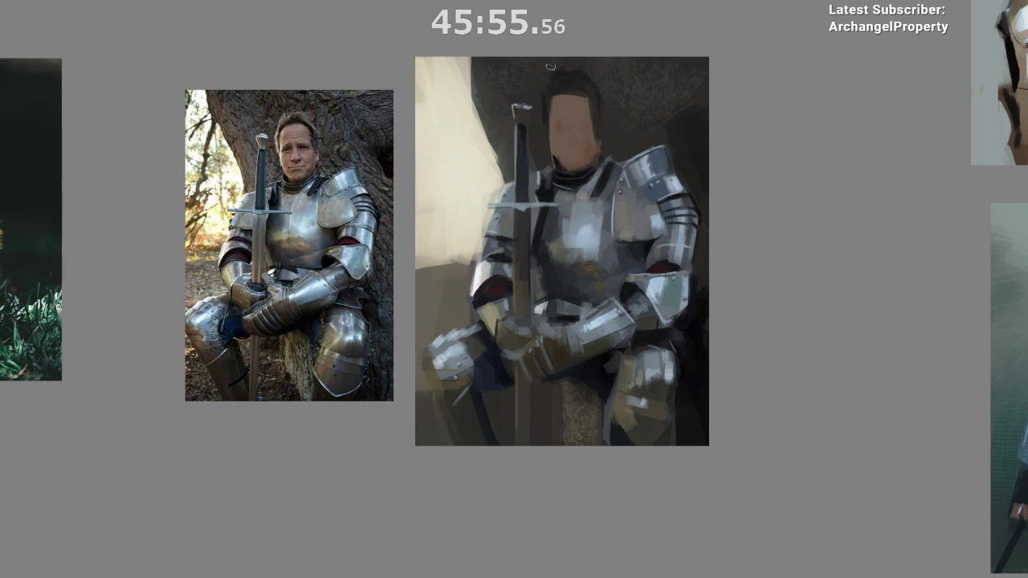
pyautogui.scroll(2, 569, 69)
pyautogui.moveTo(581, 96)
pyautogui.mouseDown()
pyautogui.moveTo(569, 122)
pyautogui.moveTo(583, 137)
pyautogui.mouseUp()
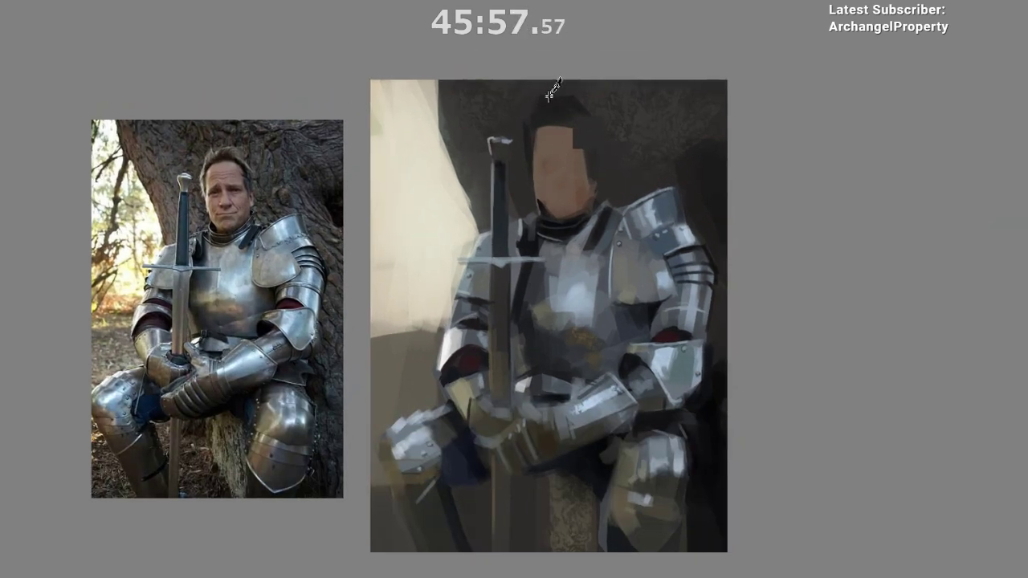
pyautogui.keyDown('ctrl'); pyautogui.click(549, 97); pyautogui.keyUp('ctrl')
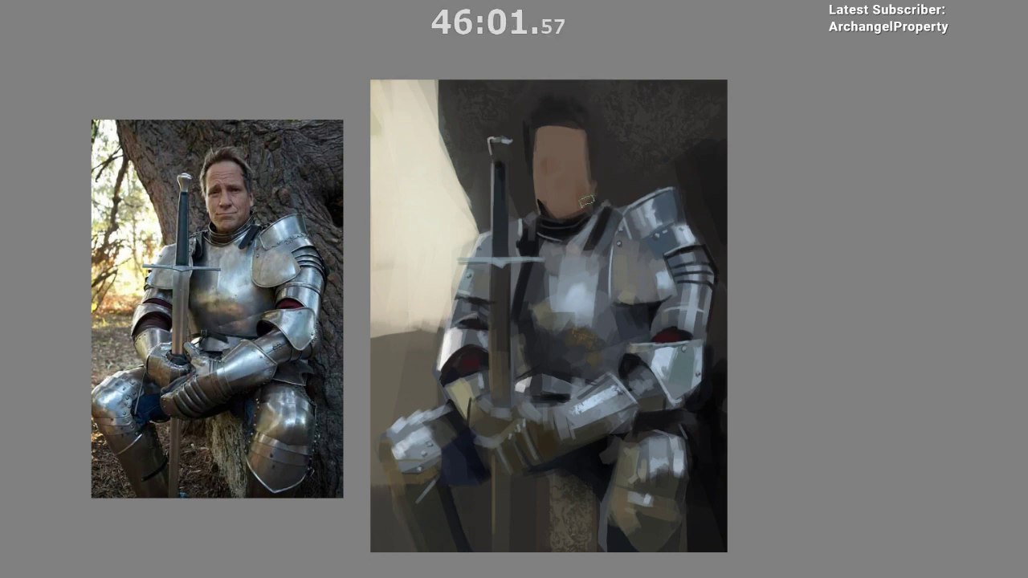
pyautogui.moveTo(546, 321); pyautogui.dragTo(532, 282)
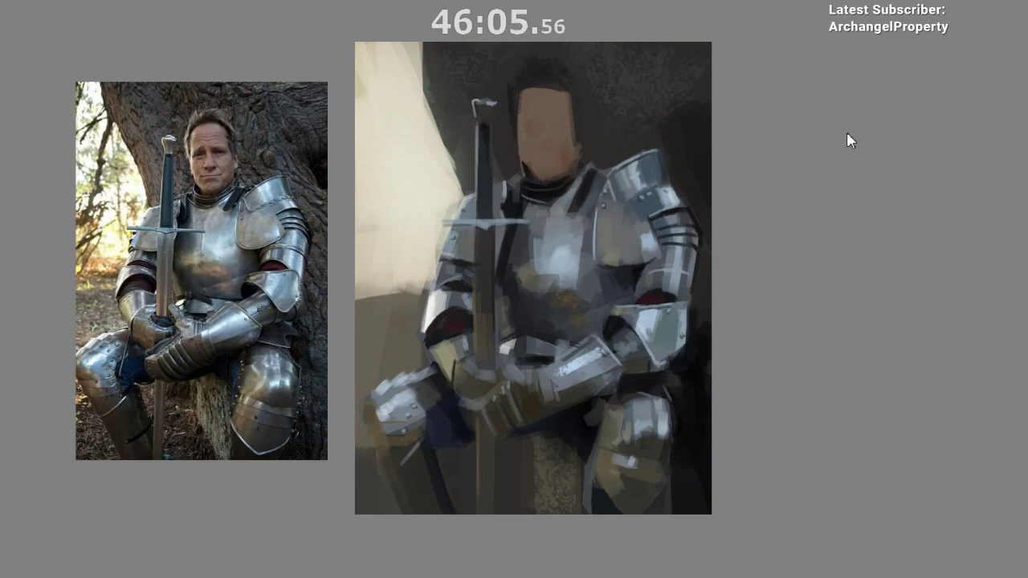
# - Undo a light stroke on the sword-side edge of the face and repaint that edge with a sampled skin tone
pyautogui.moveTo(516, 109); pyautogui.dragTo(518, 146)
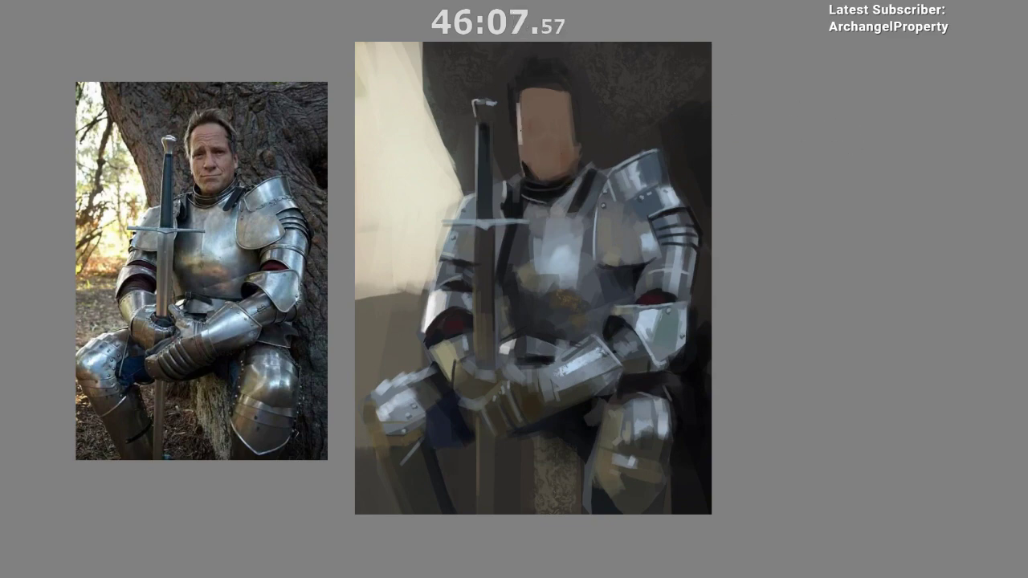
pyautogui.hotkey('ctrl', 'z')
pyautogui.keyDown('ctrl'); pyautogui.click(519, 133); pyautogui.keyUp('ctrl')
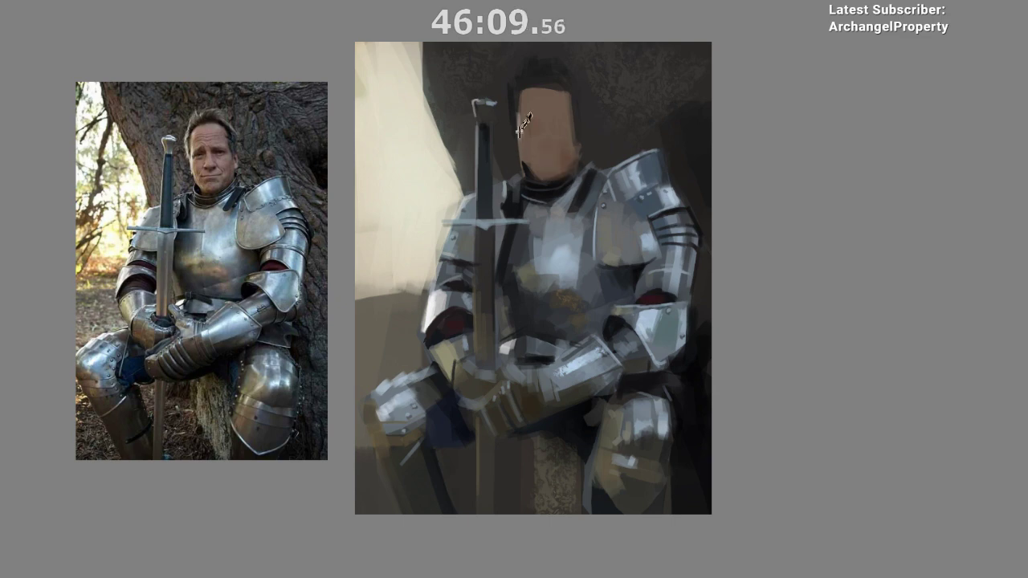
pyautogui.moveTo(526, 164); pyautogui.dragTo(520, 110)
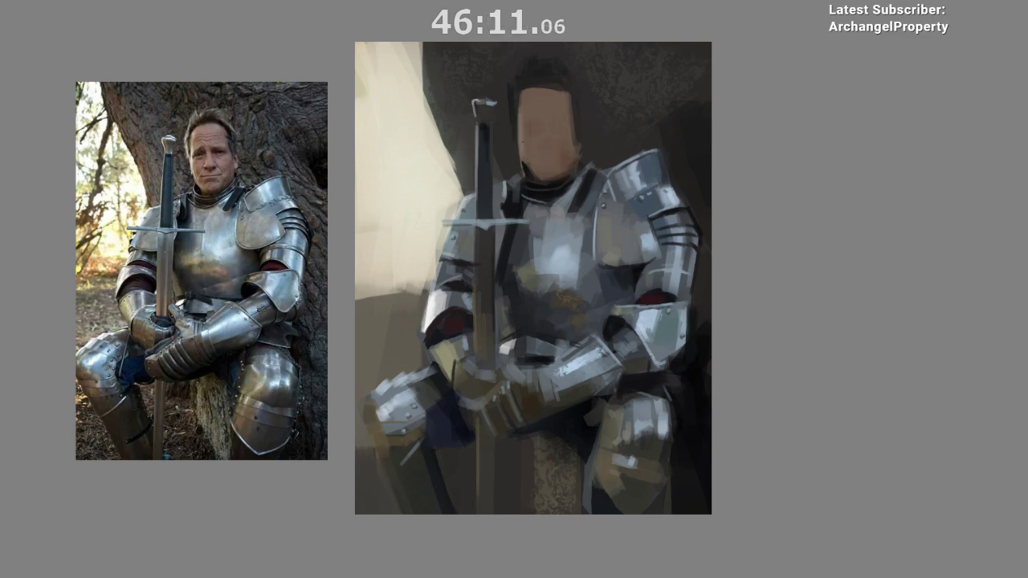
pyautogui.keyDown('ctrl'); pyautogui.click(511, 143); pyautogui.keyUp('ctrl')
# - Refine the jaw and collar in a mirrored view, restore it, and lay in the shadow shapes around the eyes
pyautogui.press('m')
pyautogui.moveTo(504, 367); pyautogui.dragTo(427, 334)
pyautogui.keyDown('ctrl'); pyautogui.click(287, 182); pyautogui.keyUp('ctrl')
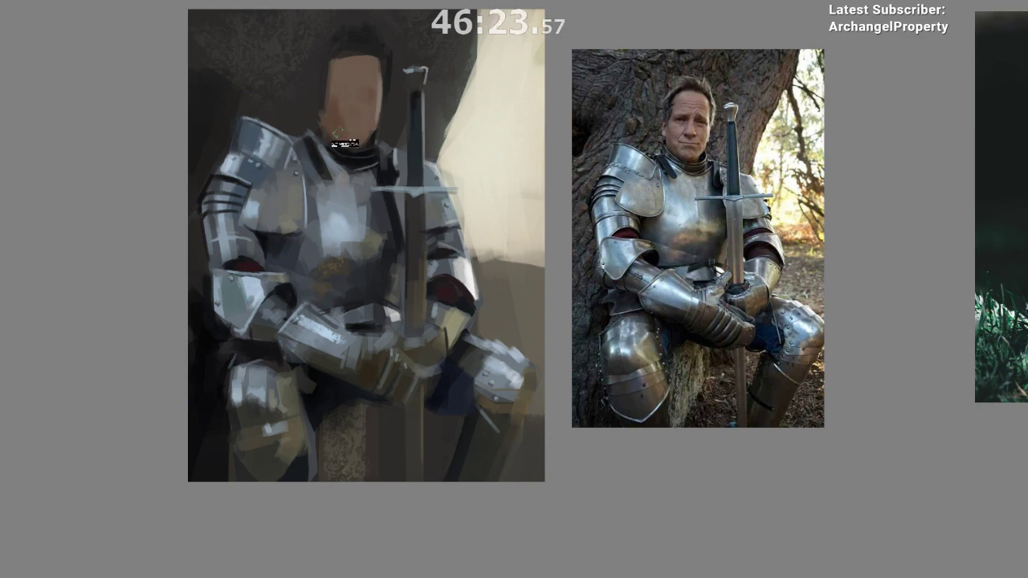
pyautogui.press('m')
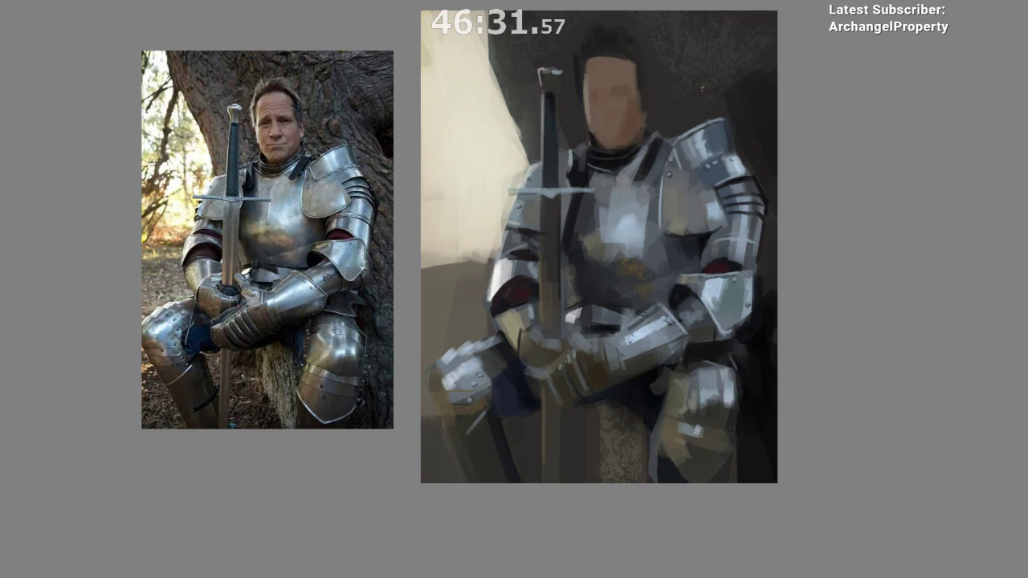
pyautogui.moveTo(672, 184); pyautogui.dragTo(607, 195)
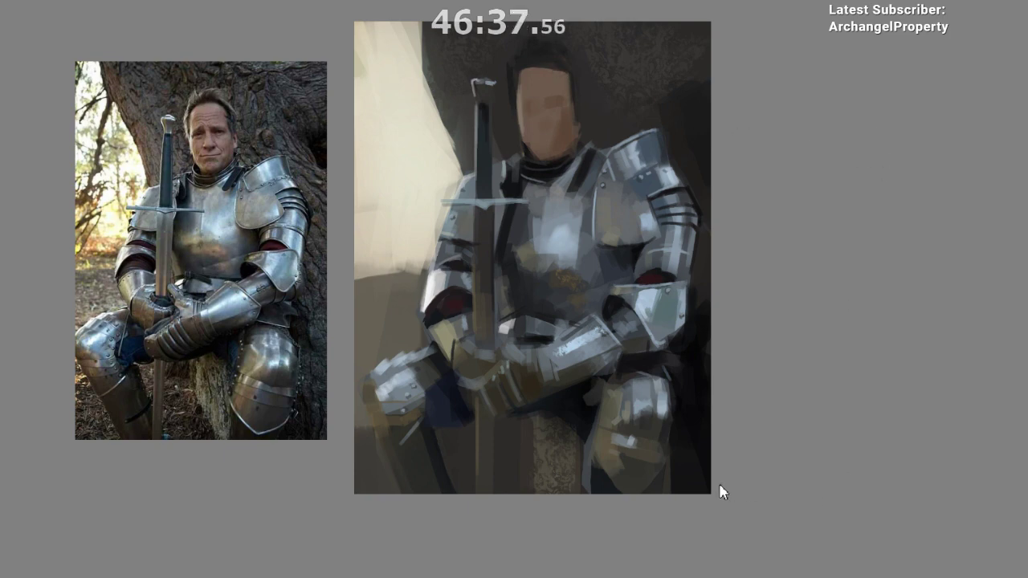
# - Reduce the brush size and soften the hairline above the forehead
pyautogui.press('[')
pyautogui.press('[')
pyautogui.press('[')
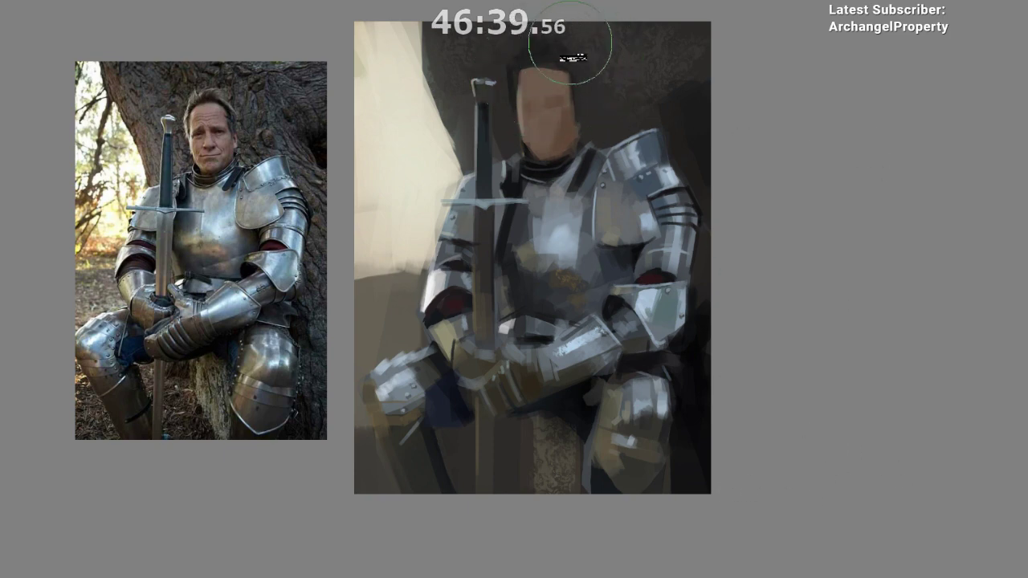
pyautogui.moveTo(571, 63)
pyautogui.mouseDown()
pyautogui.moveTo(541, 67)
pyautogui.moveTo(557, 67)
pyautogui.mouseUp()
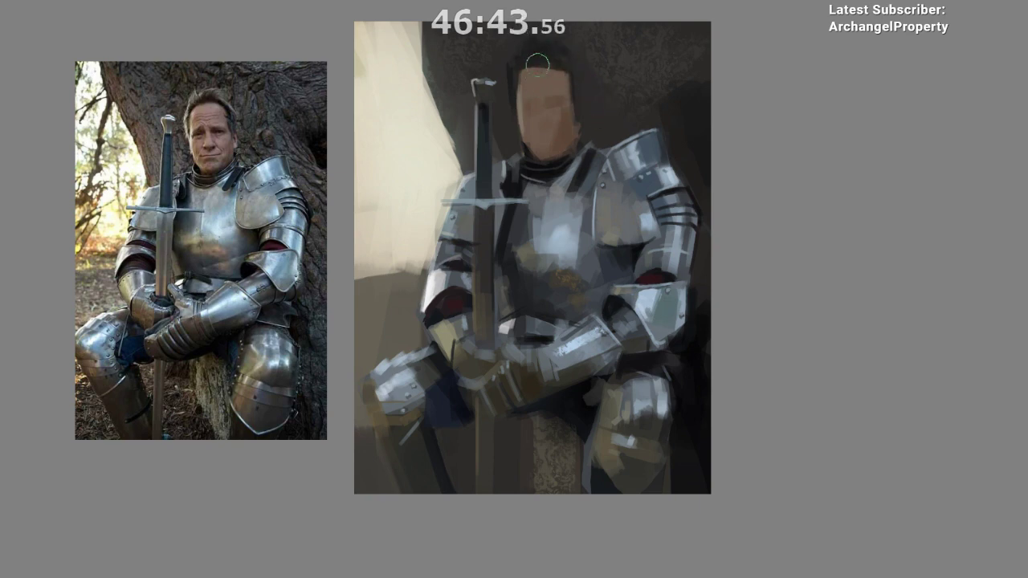
pyautogui.moveTo(527, 162); pyautogui.dragTo(497, 161)
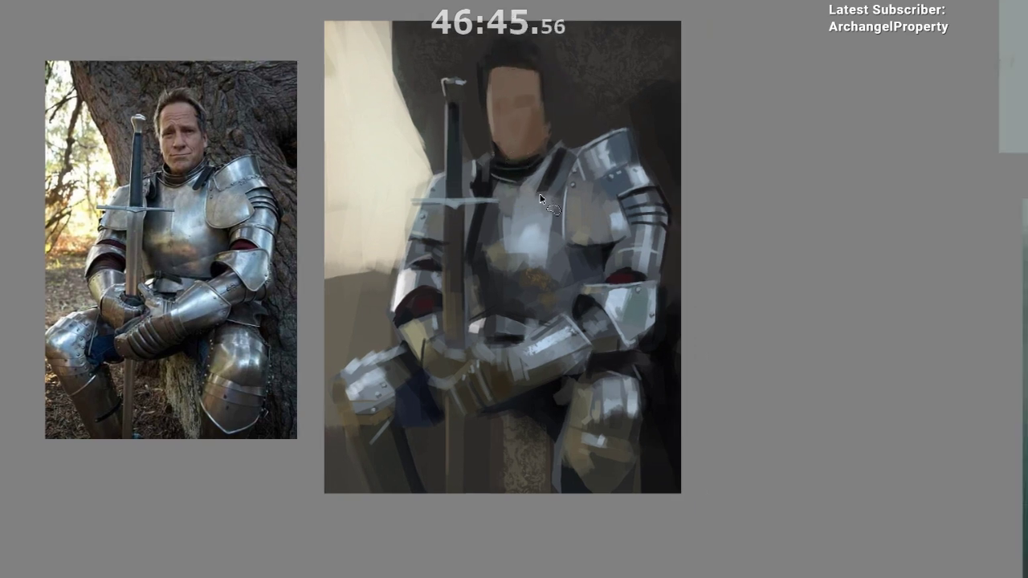
# - Switch back to the Brush and paint sampled tones into the crown and the dark hair beside the face
pyautogui.press('l')
pyautogui.press('b')
pyautogui.keyDown('ctrl'); pyautogui.click(536, 75); pyautogui.keyUp('ctrl')
pyautogui.moveTo(491, 46); pyautogui.dragTo(482, 85)
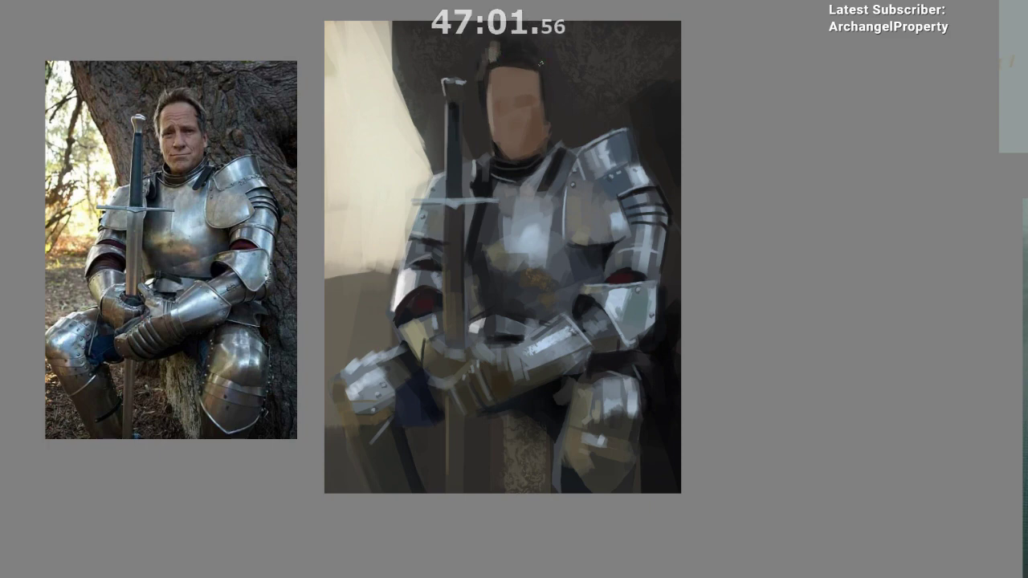
pyautogui.moveTo(547, 78); pyautogui.dragTo(550, 106)
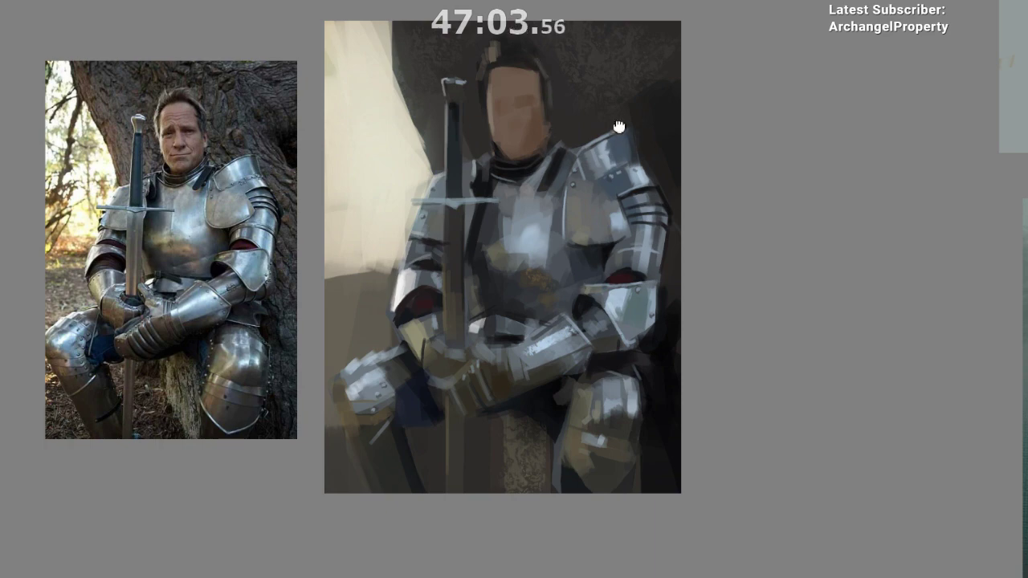
# - Mirror the view to compare the head and shoulders with the reference photo
pyautogui.moveTo(619, 127); pyautogui.dragTo(612, 116)
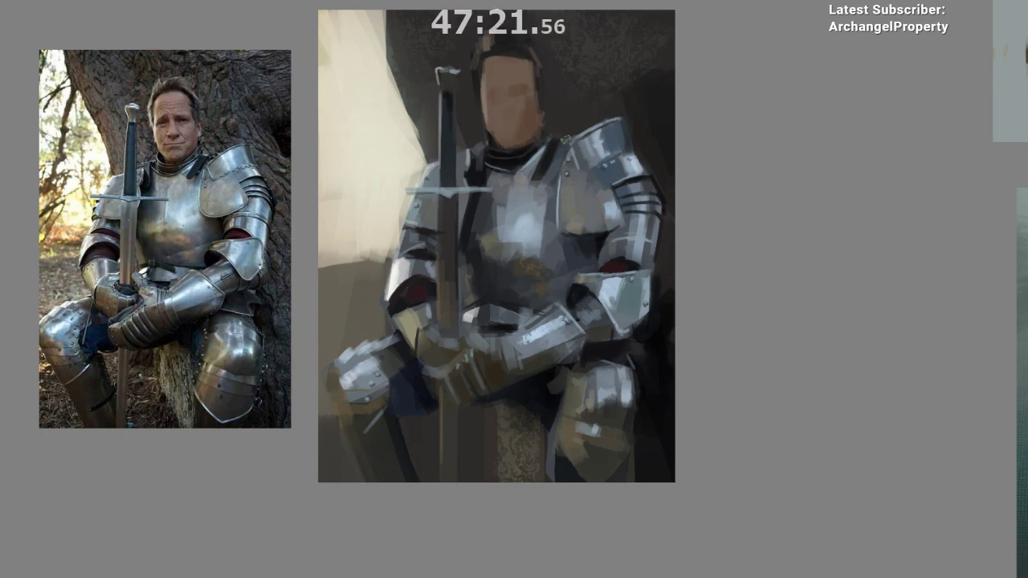
pyautogui.press('m')
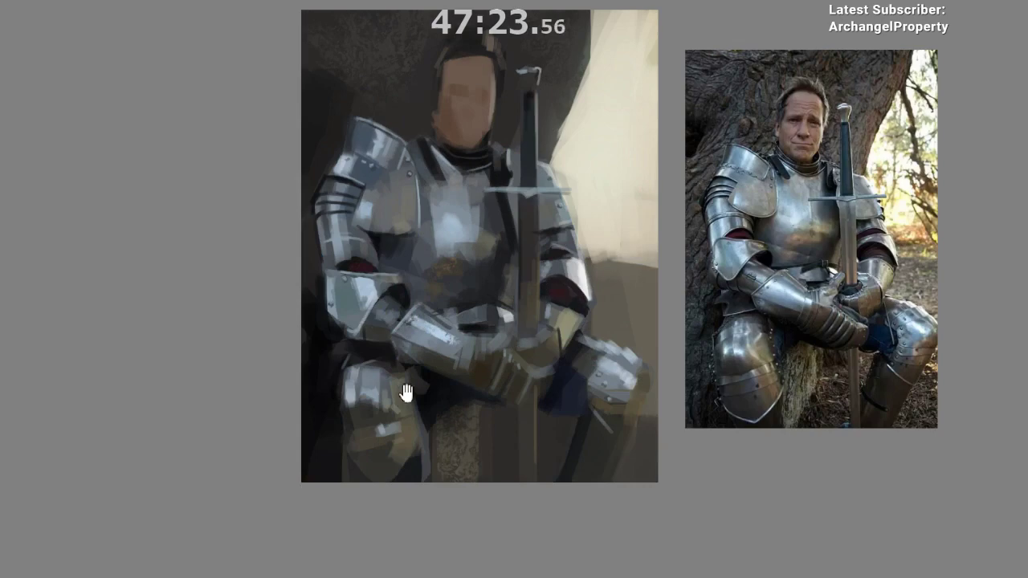
pyautogui.moveTo(404, 394); pyautogui.dragTo(269, 389)
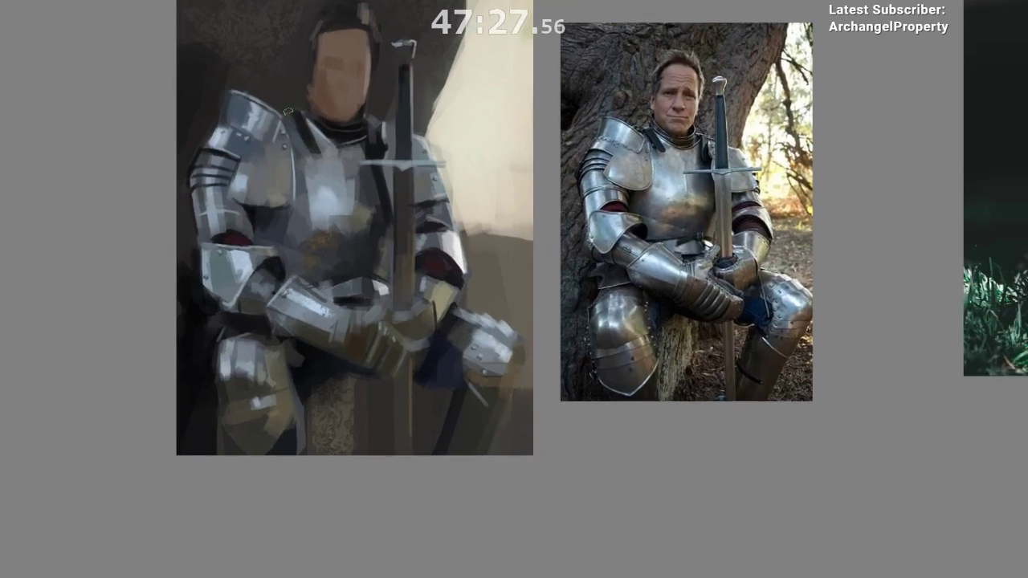
# - Sample an armor tone and touch up the edge between the shoulder plate and the dark chest strap
pyautogui.moveTo(288, 112); pyautogui.dragTo(299, 137)
pyautogui.moveTo(328, 367); pyautogui.dragTo(307, 406)
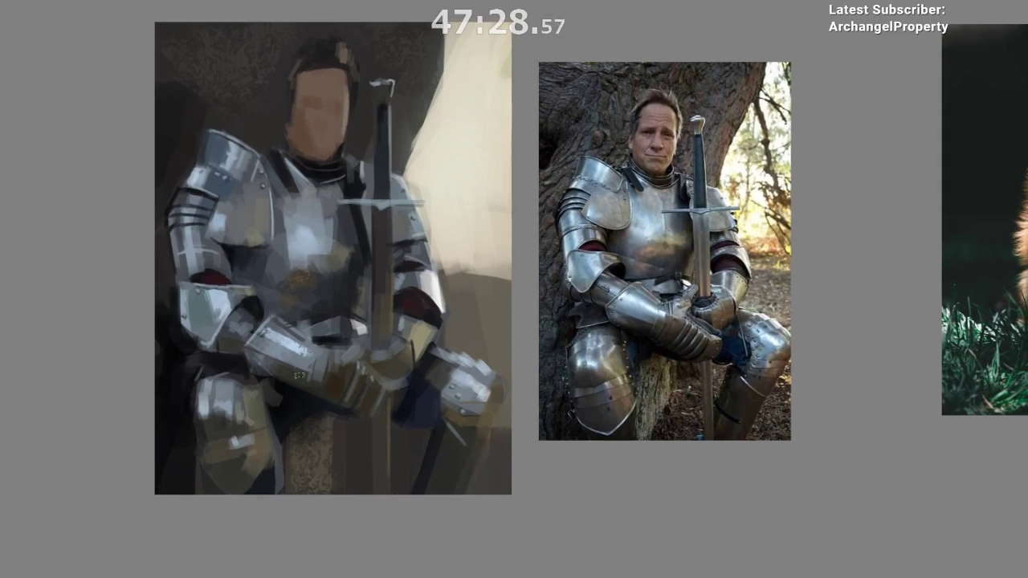
pyautogui.keyDown('ctrl'); pyautogui.click(258, 191); pyautogui.keyUp('ctrl')
pyautogui.moveTo(266, 157); pyautogui.dragTo(275, 179)
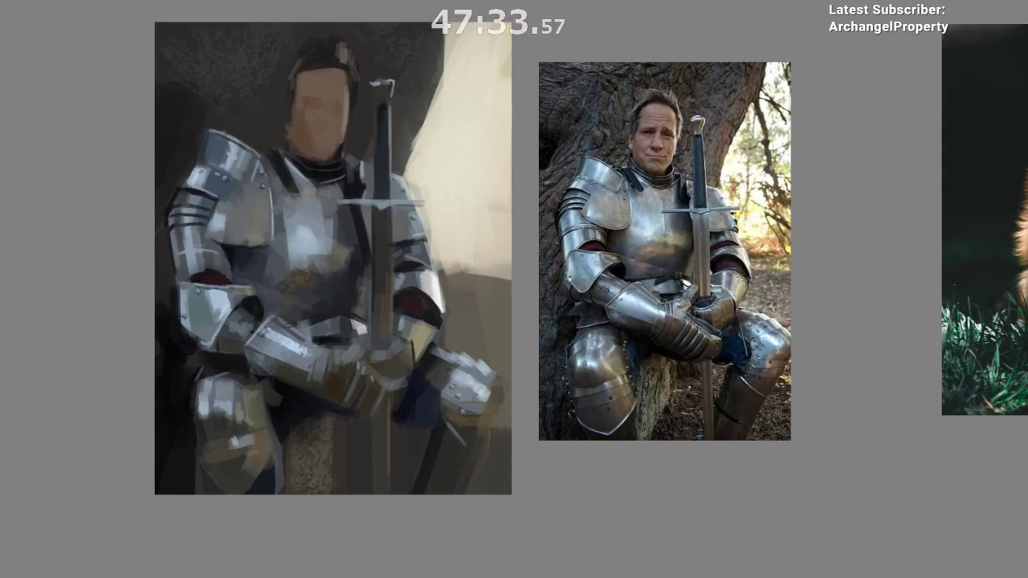
# - Mirror the view and block in the eye and mouth shadows with skin tones sampled from the face
pyautogui.press('m')
pyautogui.moveTo(433, 392); pyautogui.dragTo(306, 342)
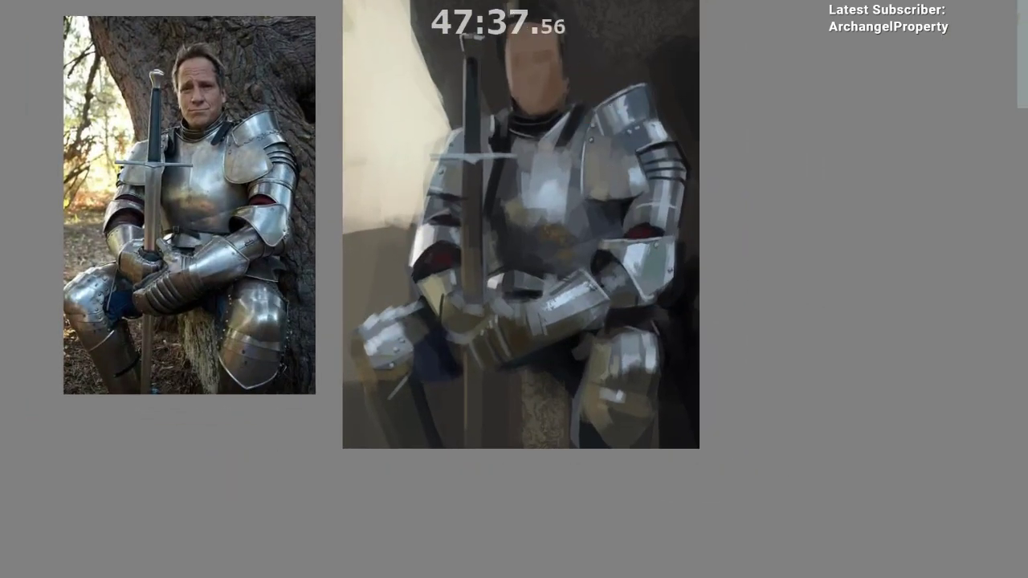
pyautogui.keyDown('ctrl'); pyautogui.click(530, 77); pyautogui.keyUp('ctrl')
pyautogui.keyDown('ctrl'); pyautogui.click(548, 87); pyautogui.keyUp('ctrl')
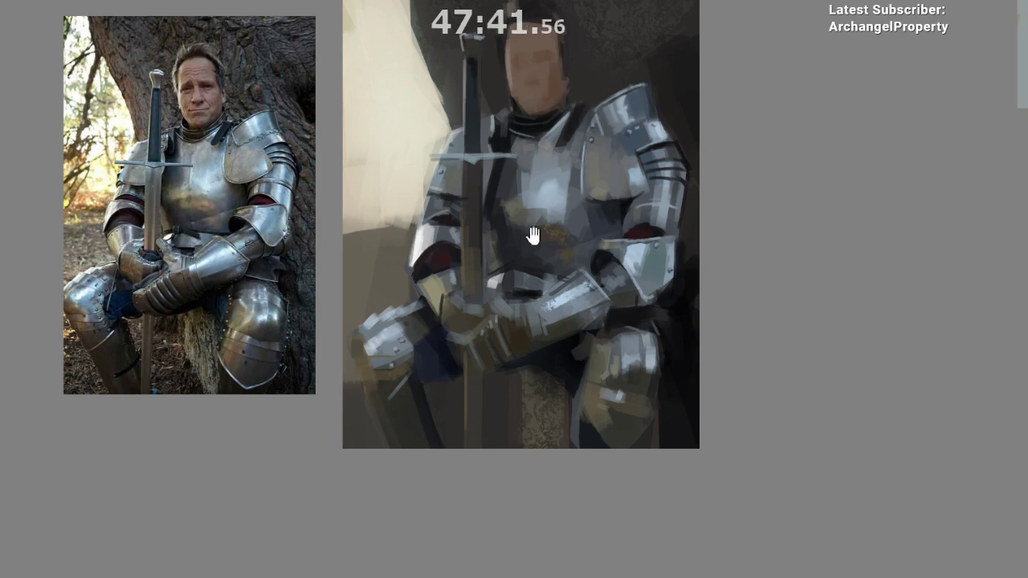
# - Refine the forehead, brow and cheek planes of the face with soft skin-tone strokes
pyautogui.moveTo(445, 315)
pyautogui.mouseDown()
pyautogui.moveTo(372, 353)
pyautogui.moveTo(330, 355)
pyautogui.mouseUp()
pyautogui.moveTo(557, 194); pyautogui.dragTo(559, 266)
pyautogui.moveTo(549, 278); pyautogui.dragTo(481, 329)
pyautogui.moveTo(530, 308); pyautogui.dragTo(570, 309)
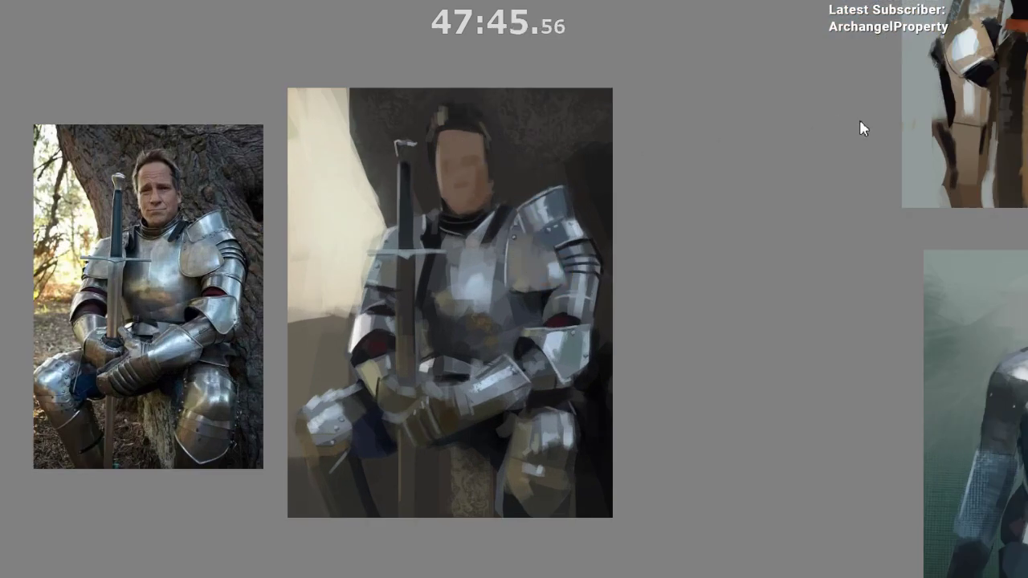
pyautogui.moveTo(457, 134); pyautogui.dragTo(455, 155)
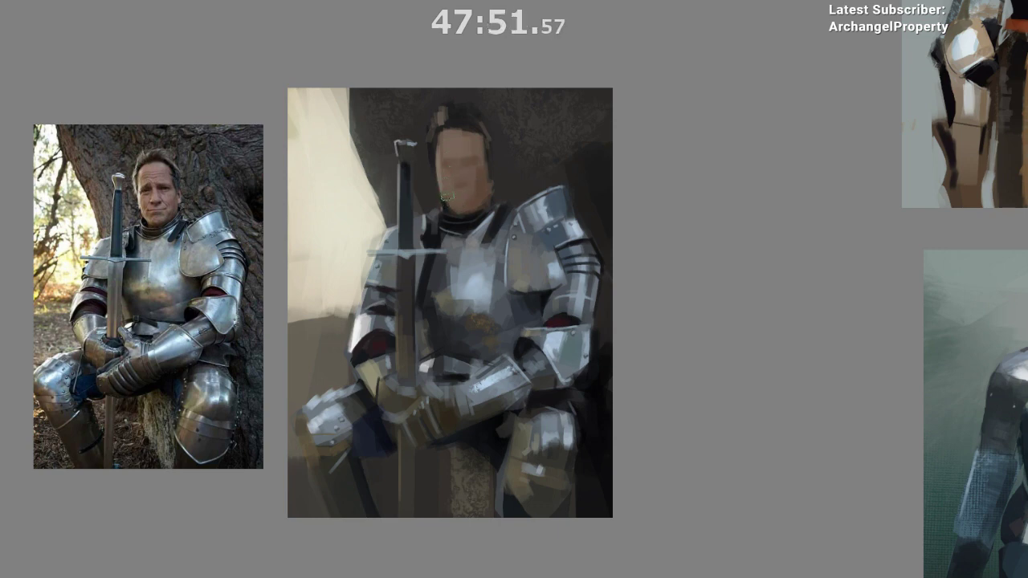
pyautogui.moveTo(464, 183); pyautogui.dragTo(484, 175)
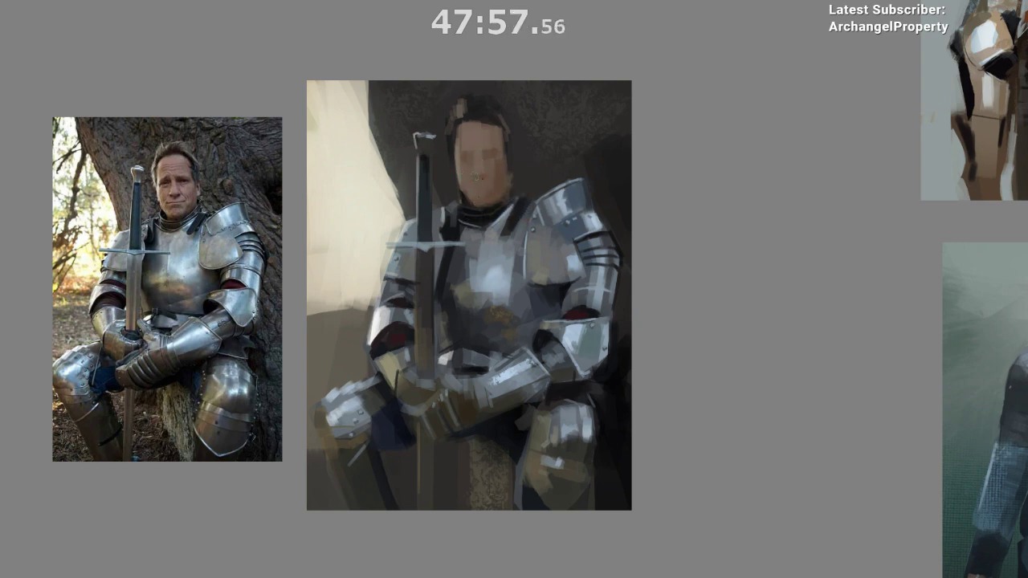
# - Sample mid and darker skin tones to adjust the nose, eye sockets and jaw
pyautogui.moveTo(593, 168); pyautogui.dragTo(601, 137)
pyautogui.keyDown('ctrl'); pyautogui.click(485, 134); pyautogui.keyUp('ctrl')
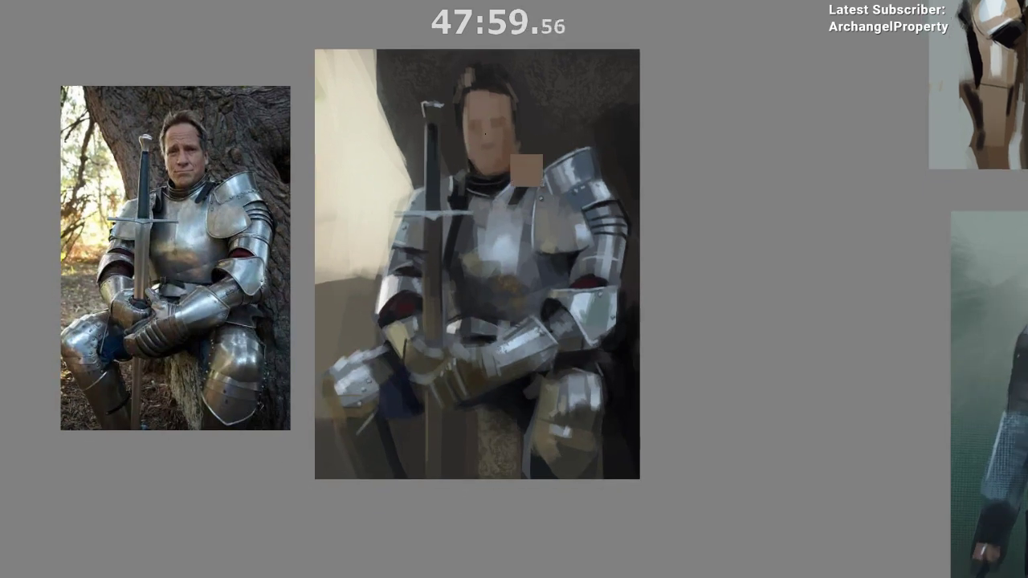
pyautogui.moveTo(487, 122); pyautogui.dragTo(488, 135)
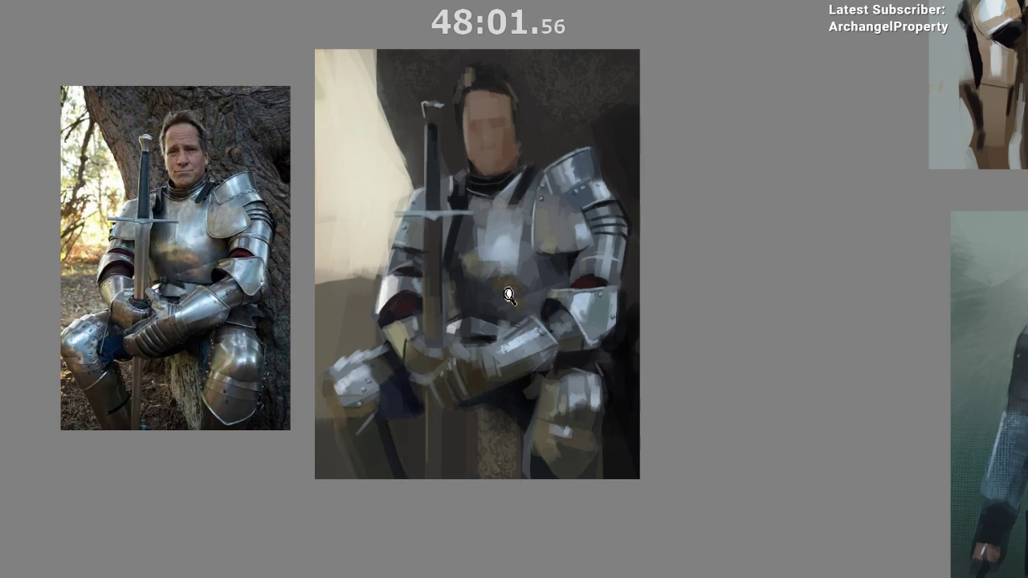
pyautogui.moveTo(509, 295); pyautogui.dragTo(527, 390)
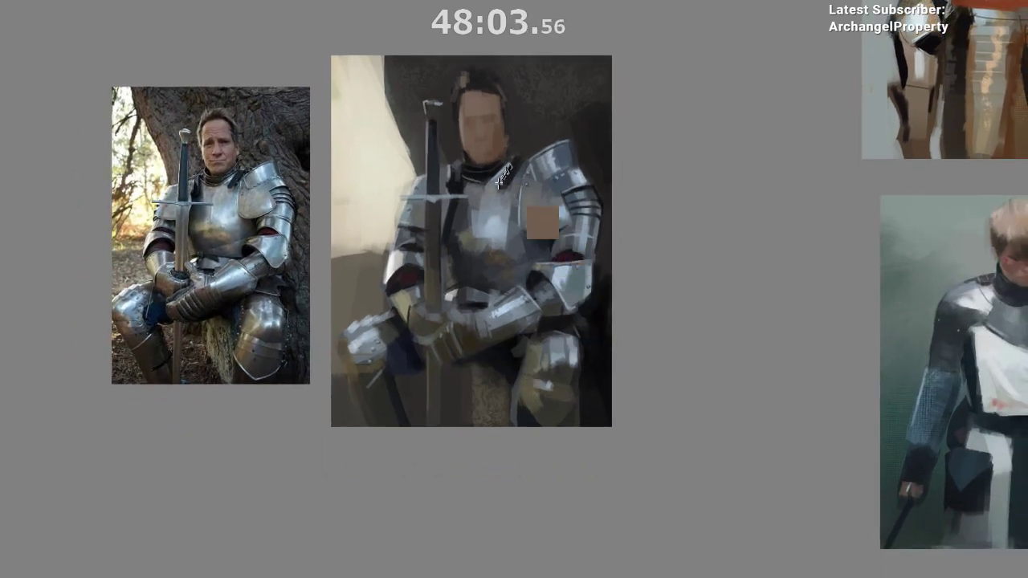
pyautogui.keyDown('ctrl'); pyautogui.click(472, 155); pyautogui.keyUp('ctrl')
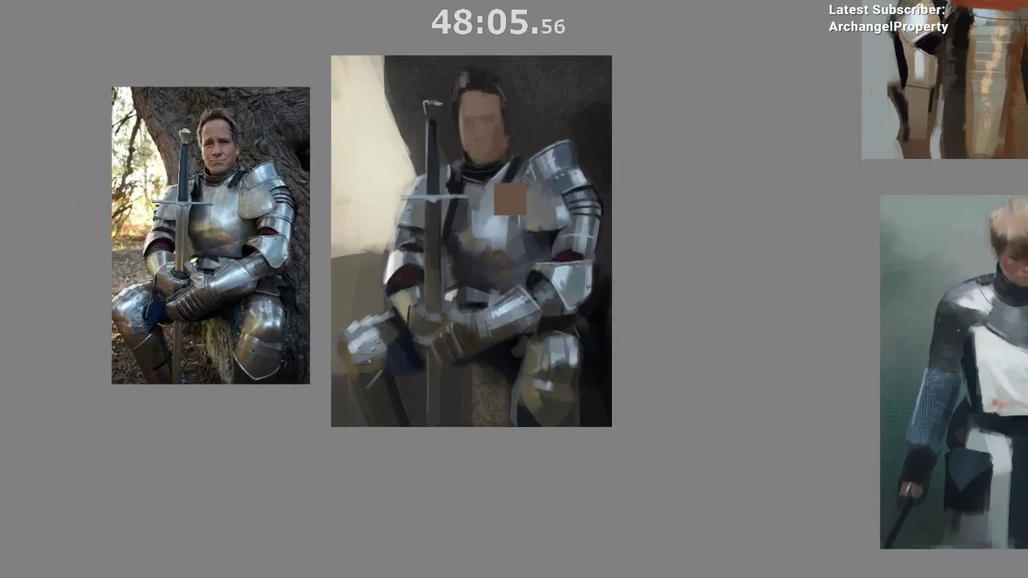
pyautogui.scroll(1, 485, 165)
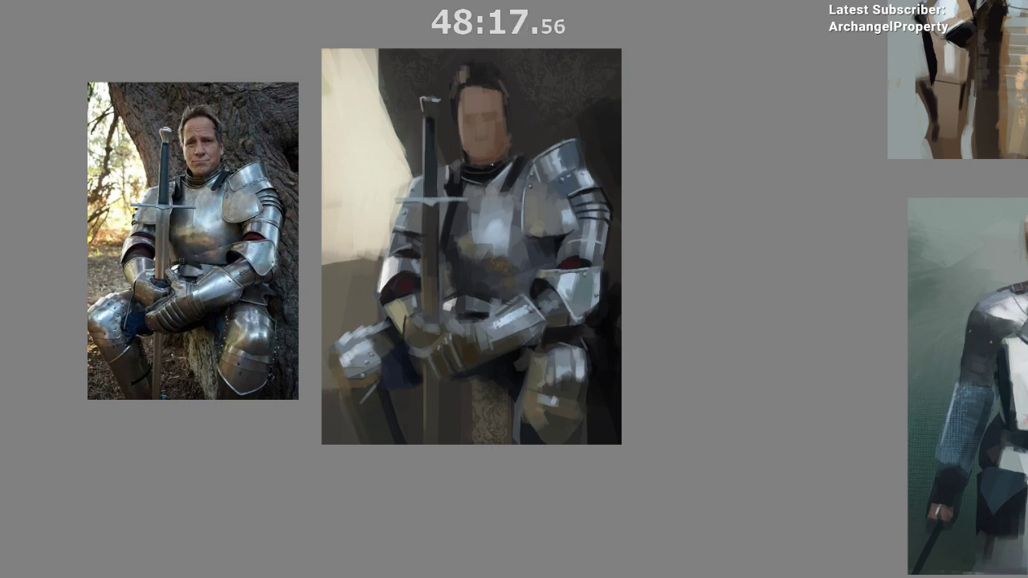
# - Flip the view, simplify the face to an even skin-tone shape, and flip the view again
pyautogui.press('m')
pyautogui.moveTo(450, 421); pyautogui.dragTo(393, 399)
pyautogui.moveTo(393, 399); pyautogui.dragTo(397, 441)
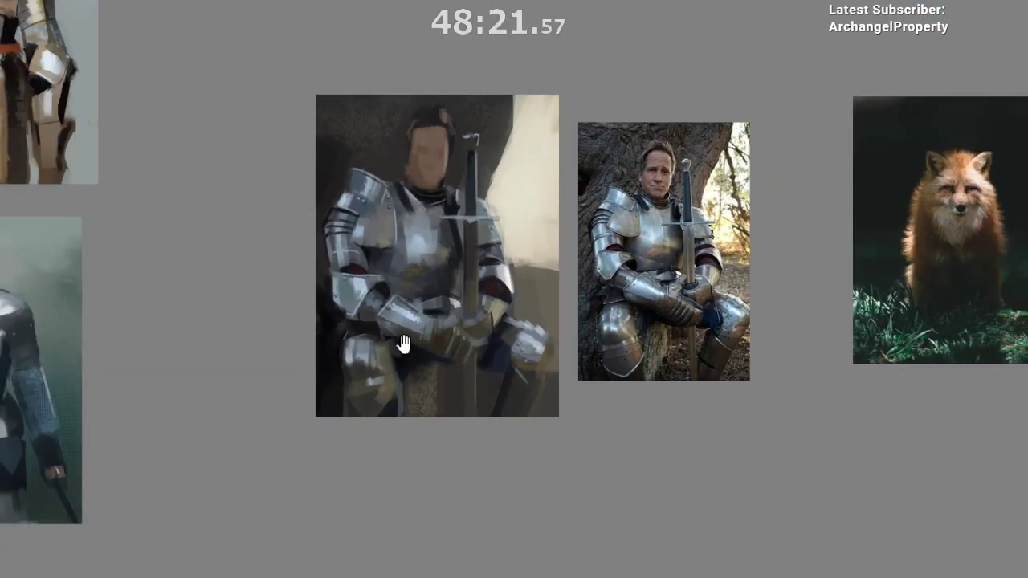
pyautogui.moveTo(403, 343); pyautogui.dragTo(385, 360)
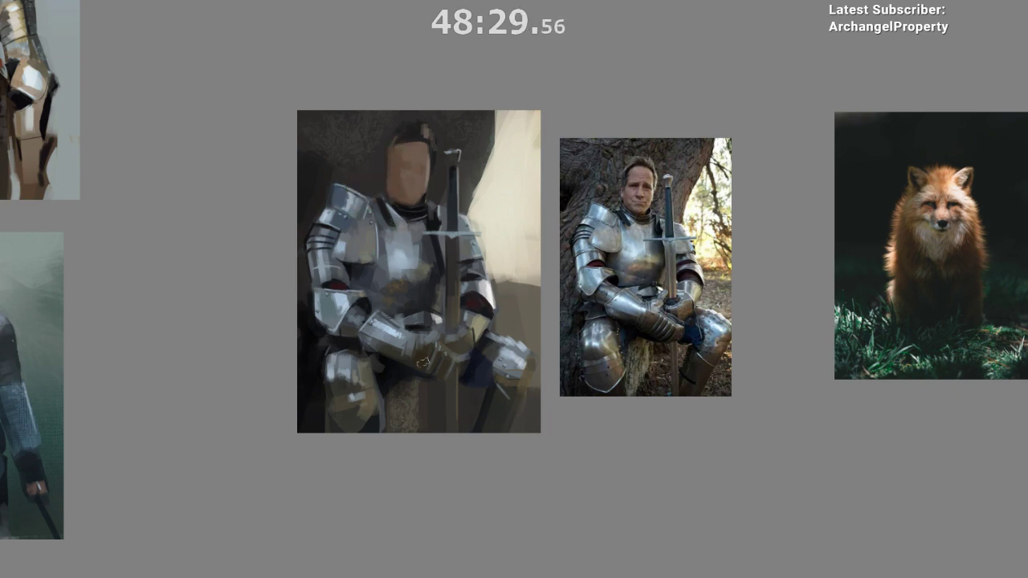
pyautogui.press('m')
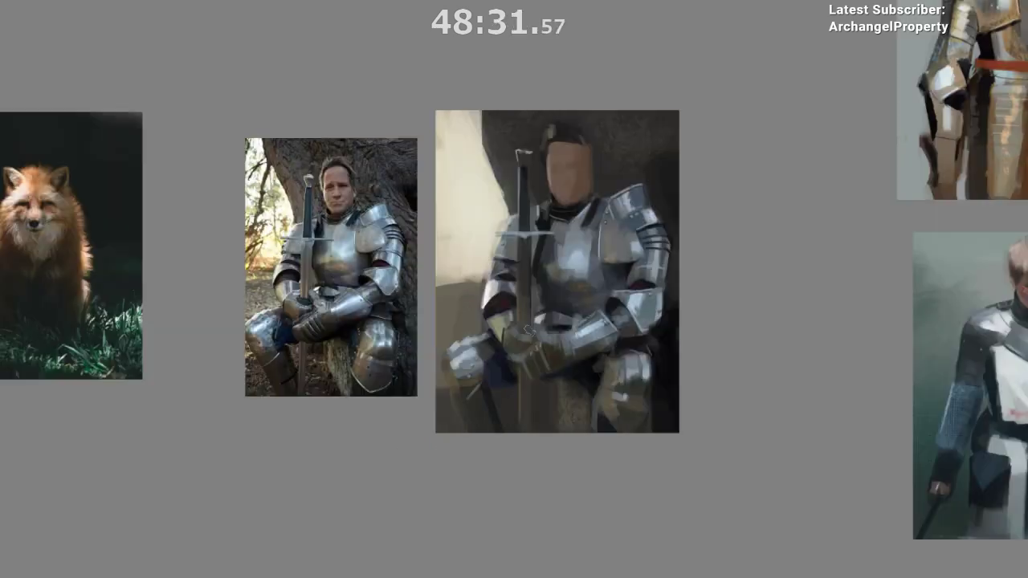
# - Repaint the dark hair and hairline around the forehead with sampled tones, undoing the last stroke
pyautogui.moveTo(620, 211); pyautogui.dragTo(595, 187)
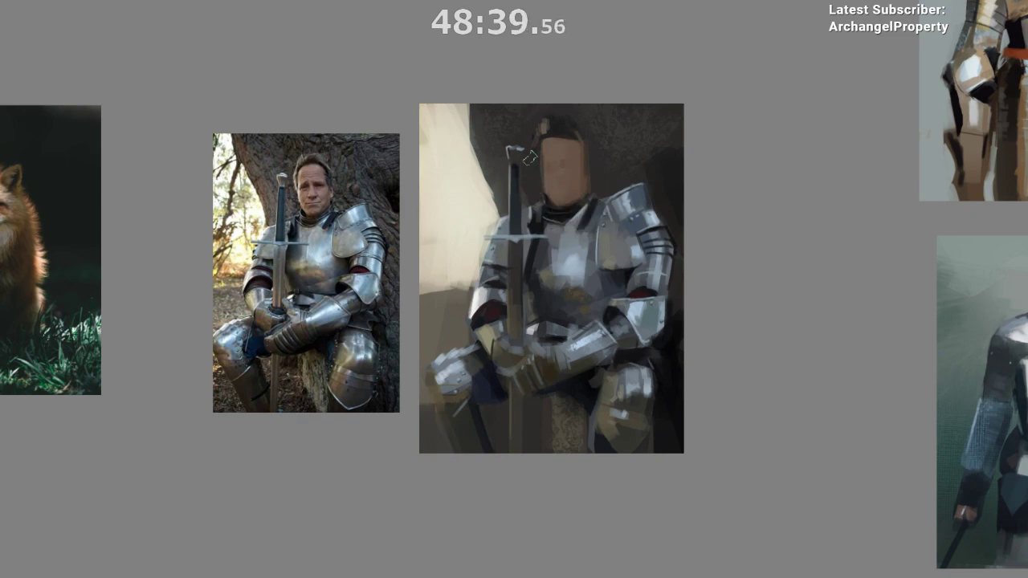
pyautogui.moveTo(610, 136); pyautogui.dragTo(602, 138)
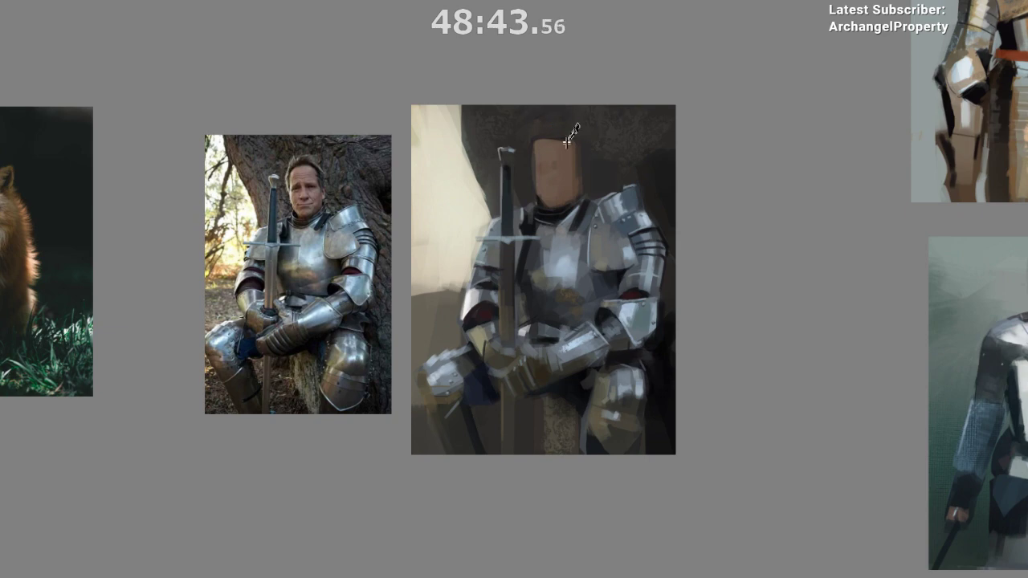
pyautogui.moveTo(537, 159); pyautogui.dragTo(547, 150)
pyautogui.moveTo(547, 141)
pyautogui.mouseDown()
pyautogui.moveTo(571, 143)
pyautogui.moveTo(575, 167)
pyautogui.mouseUp()
pyautogui.moveTo(522, 256); pyautogui.dragTo(476, 214)
pyautogui.keyDown('ctrl'); pyautogui.click(527, 171); pyautogui.keyUp('ctrl')
pyautogui.hotkey('ctrl', 'z')
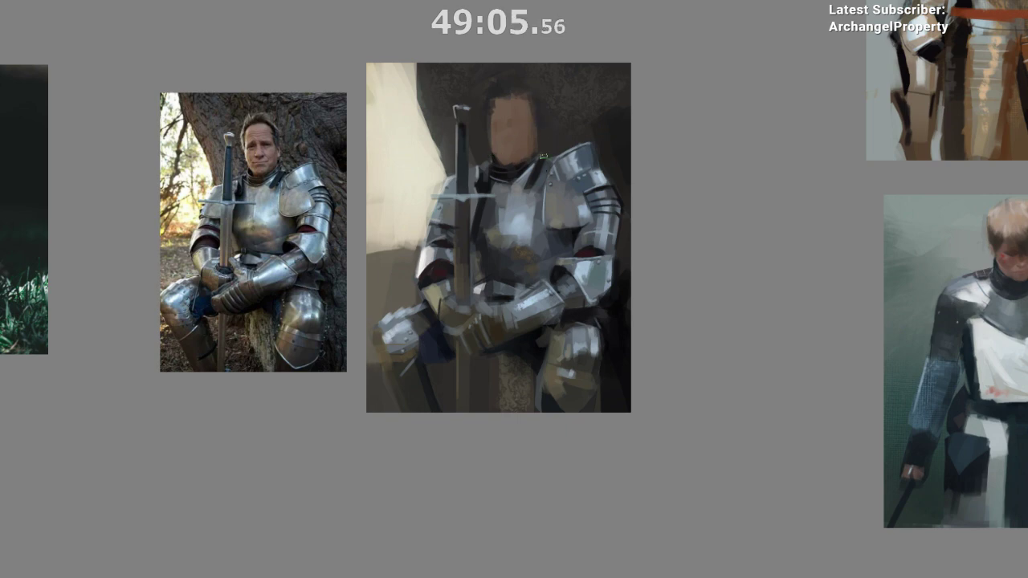
# - Compare the head shape and proportions with the reference photo in both view orientations
pyautogui.press('m')
pyautogui.moveTo(487, 359); pyautogui.dragTo(433, 401)
pyautogui.moveTo(434, 402); pyautogui.dragTo(346, 386)
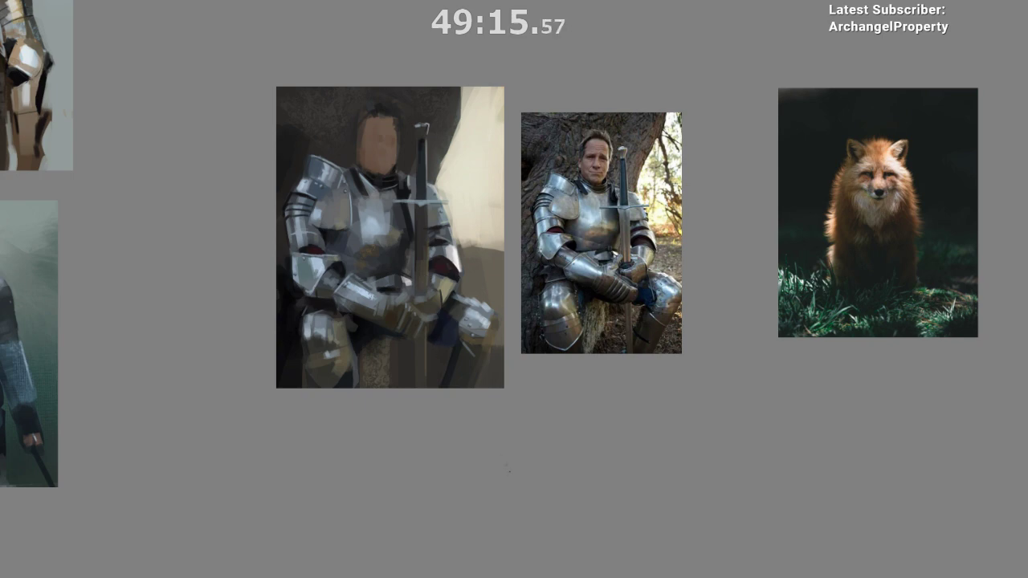
pyautogui.press('m')
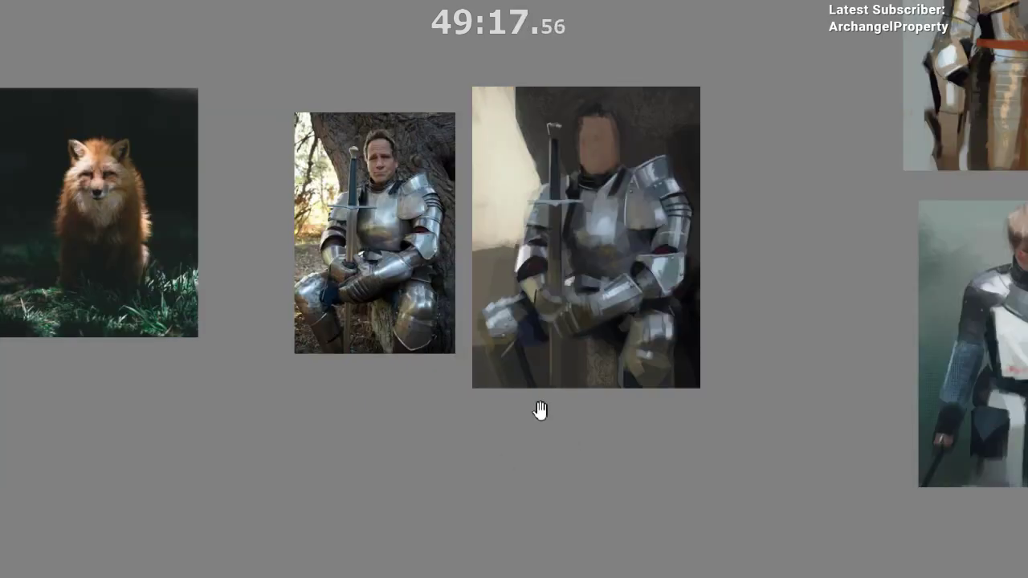
pyautogui.scroll(2, 582, 95)
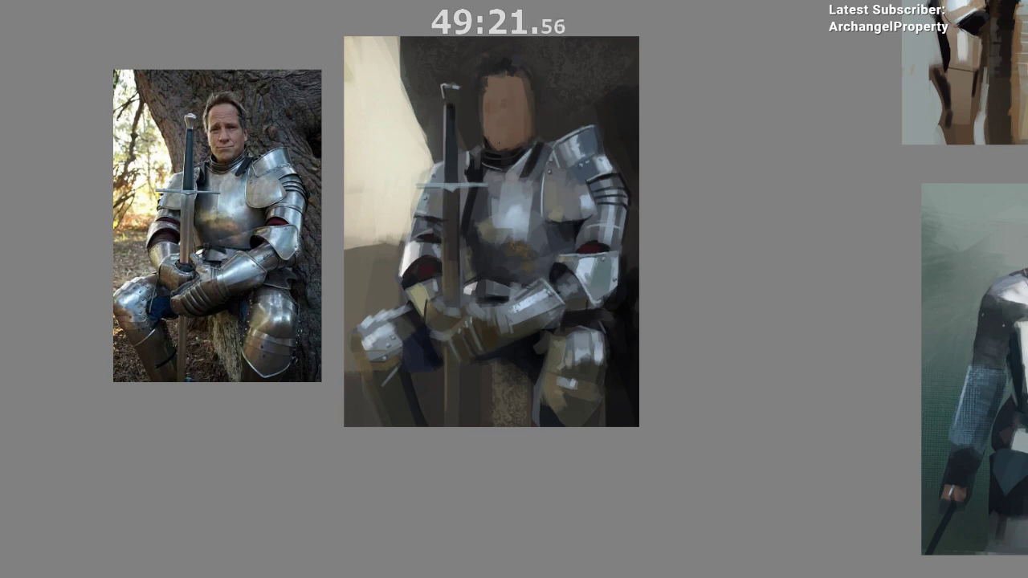
pyautogui.moveTo(484, 412); pyautogui.dragTo(411, 364)
pyautogui.moveTo(522, 380)
pyautogui.mouseDown()
pyautogui.moveTo(514, 436)
pyautogui.moveTo(528, 423)
pyautogui.mouseUp()
pyautogui.scroll(1, 528, 429)
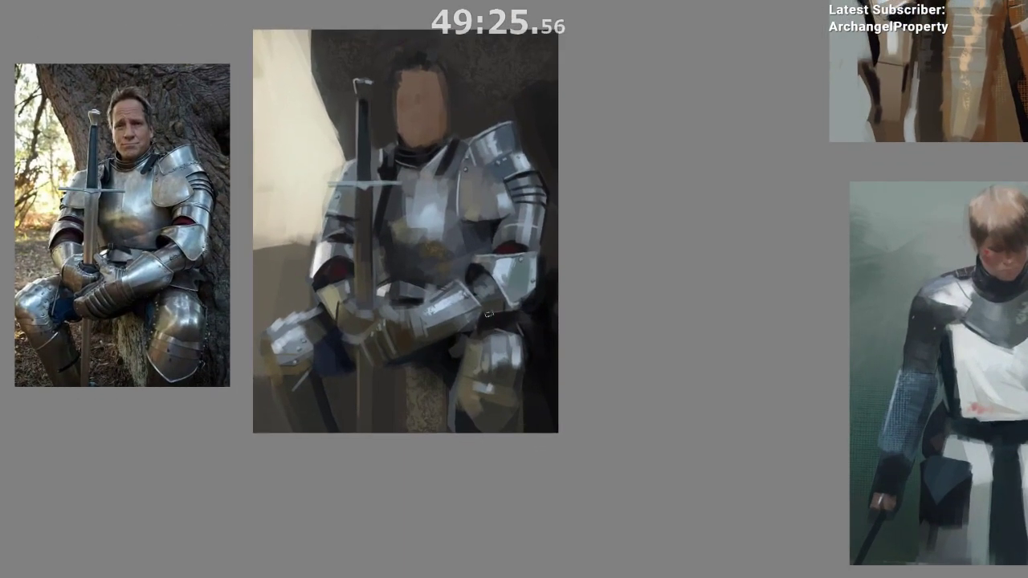
# - Draw a black smiley with two oval eyes and a curved mouth on the blank face
pyautogui.moveTo(533, 145); pyautogui.dragTo(551, 127)
pyautogui.moveTo(404, 166); pyautogui.dragTo(651, 245)
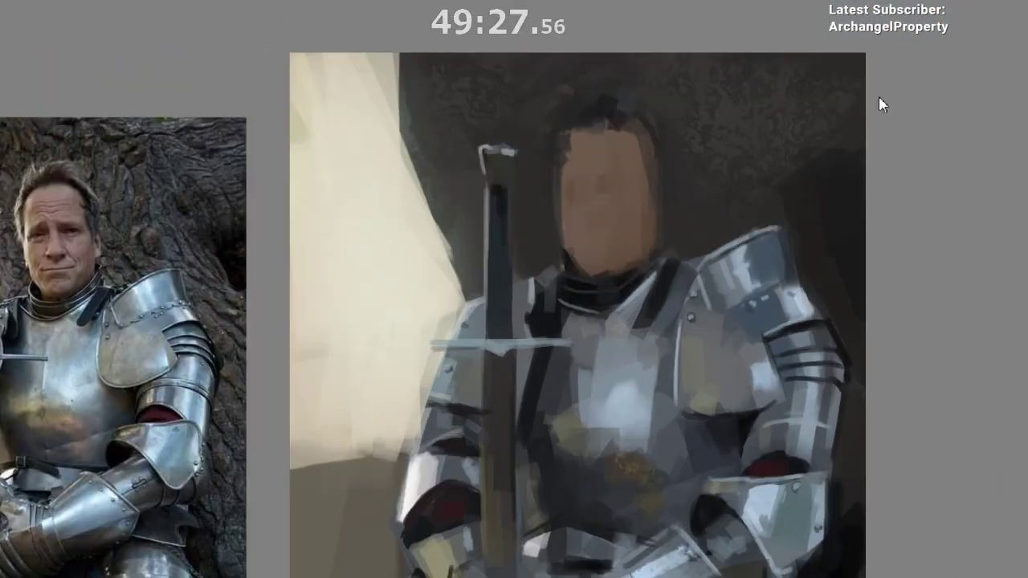
pyautogui.moveTo(572, 159)
pyautogui.mouseDown()
pyautogui.moveTo(582, 204)
pyautogui.moveTo(624, 175)
pyautogui.mouseUp()
pyautogui.hotkey('ctrl', 'z')
pyautogui.hotkey('ctrl', 'z')
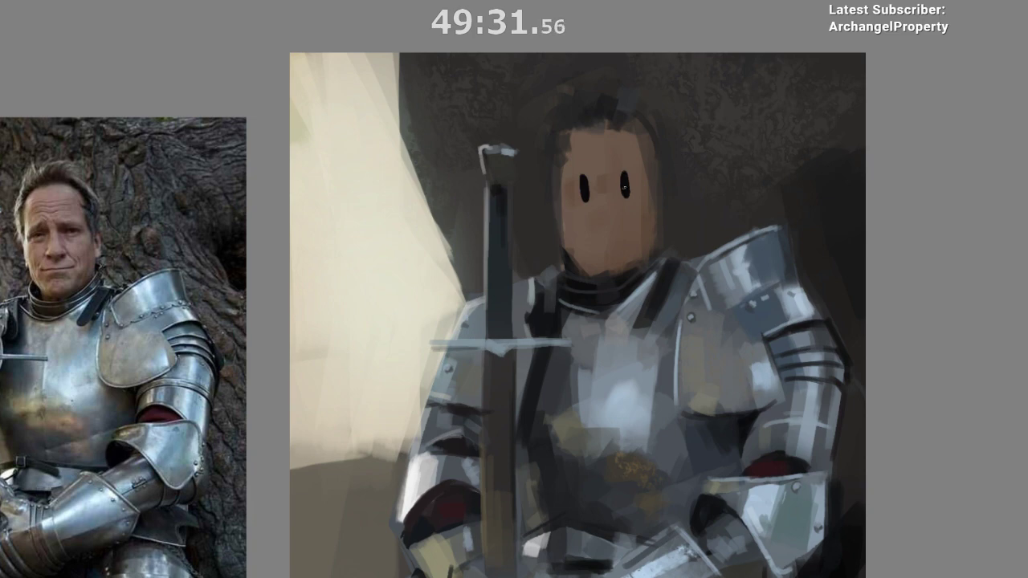
pyautogui.moveTo(591, 249)
pyautogui.mouseDown()
pyautogui.moveTo(616, 253)
pyautogui.moveTo(640, 237)
pyautogui.mouseUp()
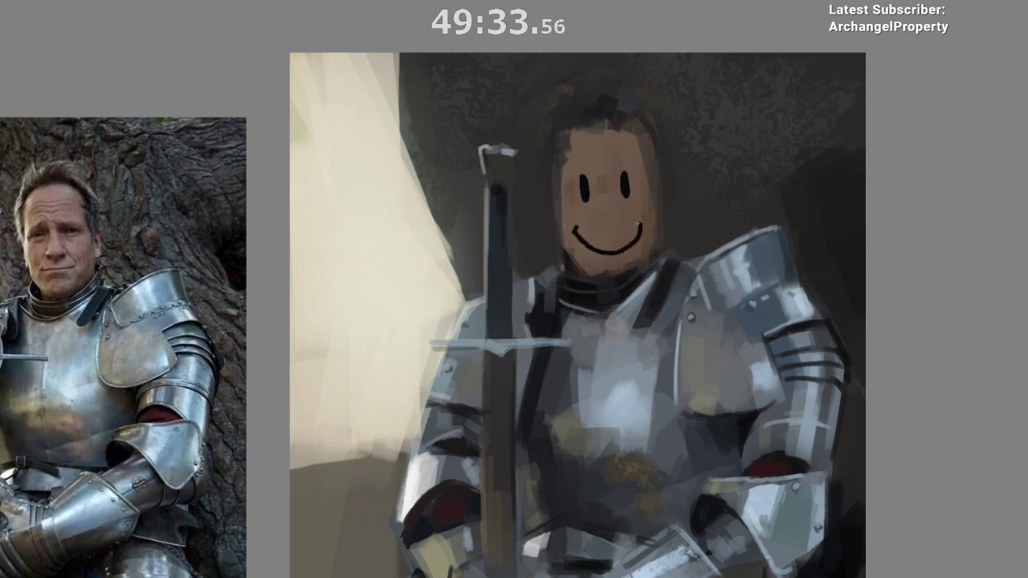
# - View the smiley at full-figure size and undo its eye and mouth strokes
pyautogui.moveTo(587, 308); pyautogui.dragTo(497, 271)
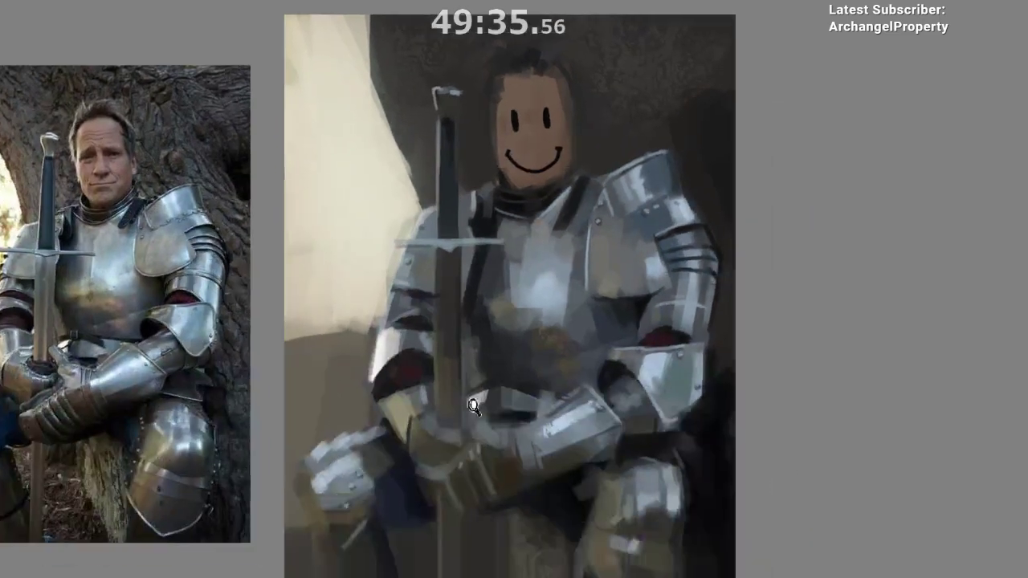
pyautogui.moveTo(482, 407); pyautogui.dragTo(469, 348)
pyautogui.moveTo(550, 384); pyautogui.dragTo(561, 379)
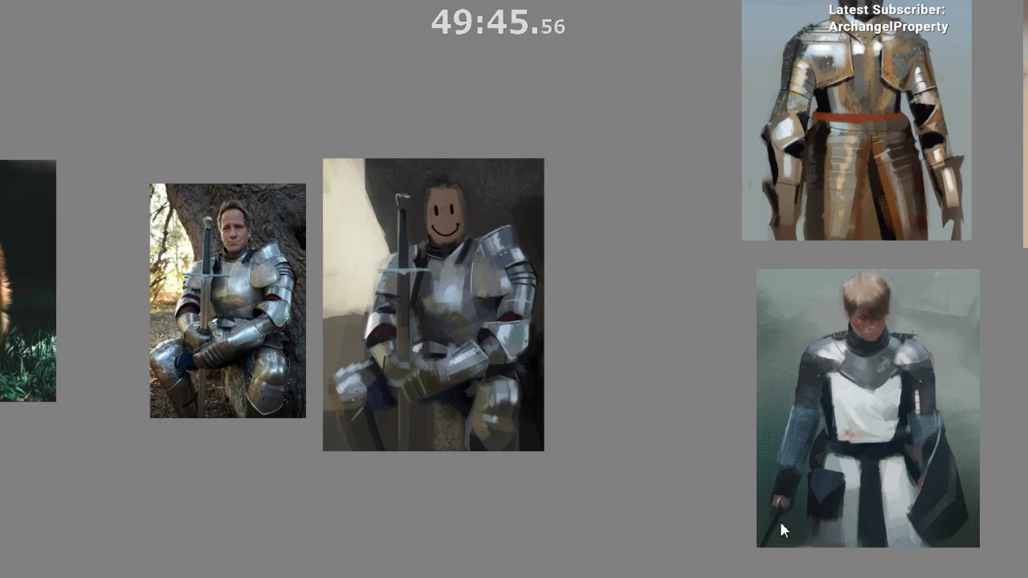
pyautogui.scroll(1, 572, 337)
pyautogui.moveTo(578, 268); pyautogui.dragTo(643, 312)
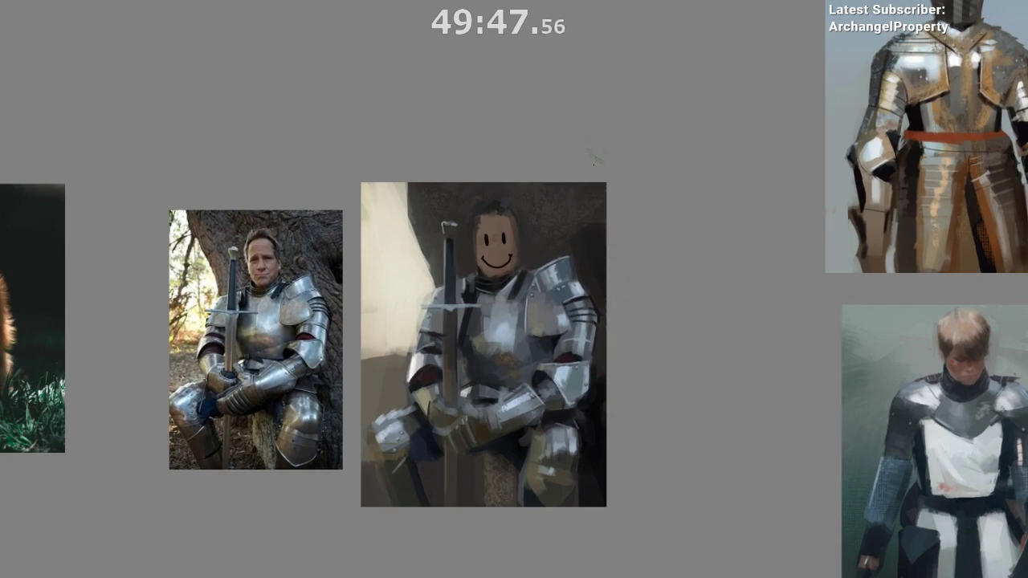
pyautogui.scroll(1, 604, 163)
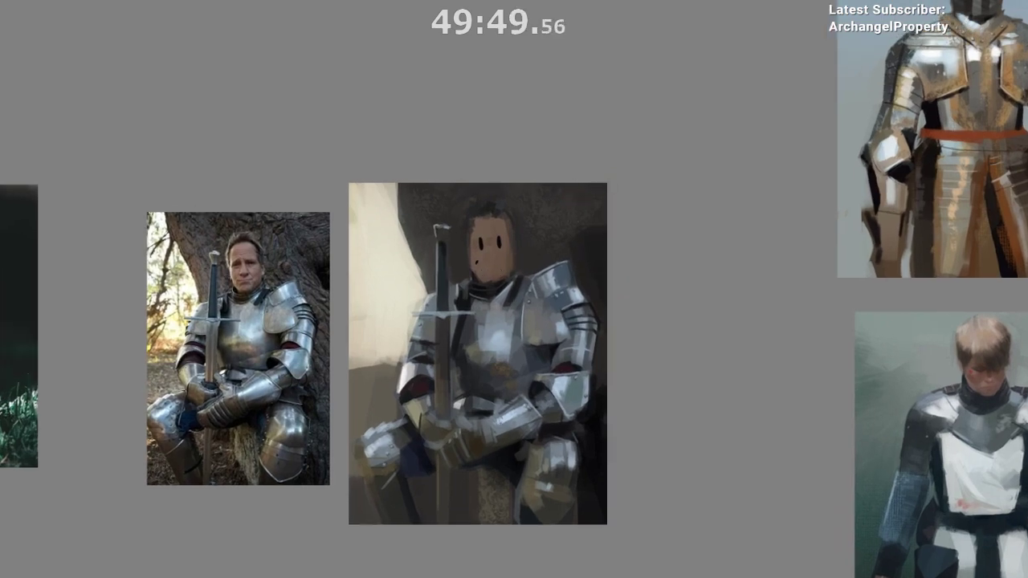
pyautogui.hotkey('ctrl', 'z')
pyautogui.hotkey('ctrl', 'z')
pyautogui.hotkey('ctrl', 'z')
# - Resample skin tones and rework the brow, lower face and shadowed side of the face, undoing unwanted strokes
pyautogui.moveTo(488, 233)
pyautogui.mouseDown()
pyautogui.moveTo(490, 275)
pyautogui.moveTo(501, 268)
pyautogui.mouseUp()
pyautogui.hotkey('ctrl', 'z')
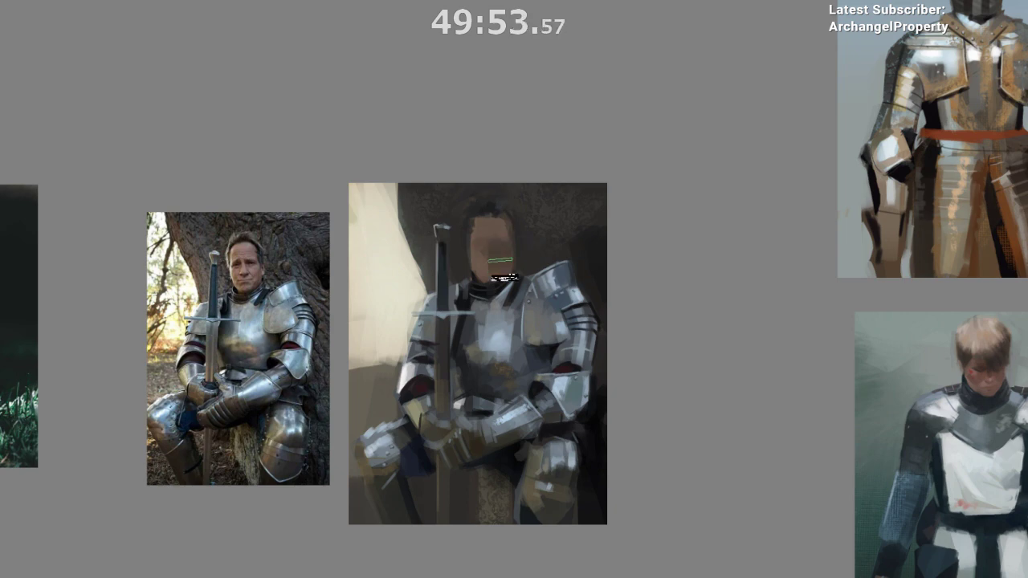
pyautogui.hotkey('ctrl', 'z')
pyautogui.keyDown('ctrl'); pyautogui.click(498, 269); pyautogui.keyUp('ctrl')
pyautogui.keyDown('ctrl'); pyautogui.click(494, 272); pyautogui.keyUp('ctrl')
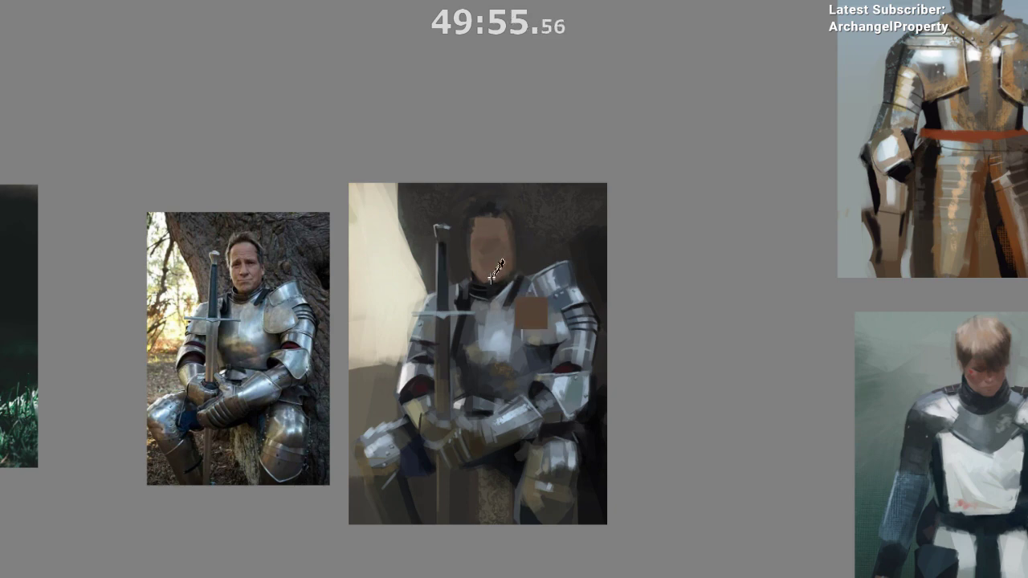
pyautogui.keyDown('ctrl'); pyautogui.click(498, 269); pyautogui.keyUp('ctrl')
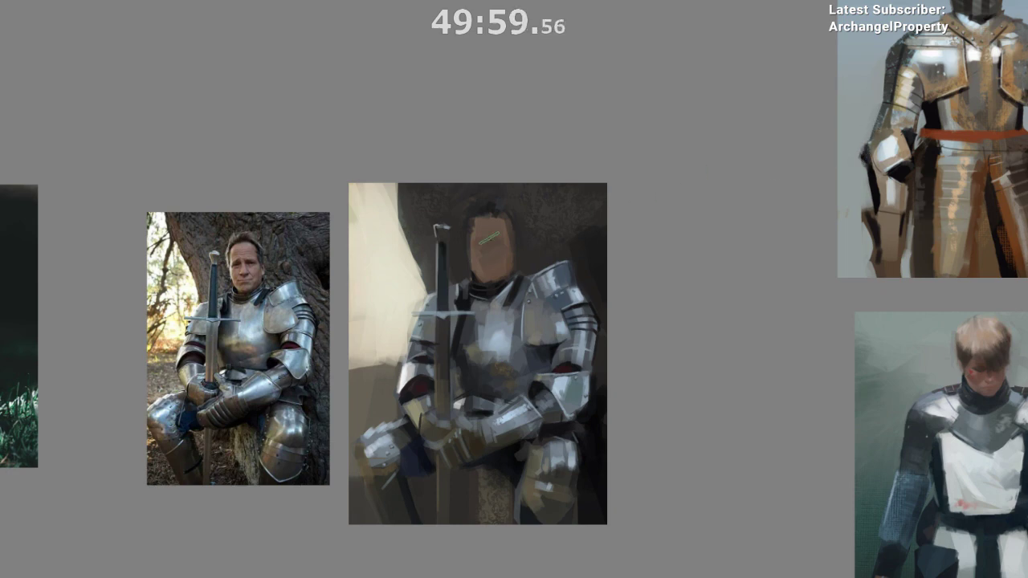
pyautogui.keyDown('ctrl'); pyautogui.click(480, 268); pyautogui.keyUp('ctrl')
pyautogui.moveTo(475, 230)
pyautogui.mouseDown()
pyautogui.moveTo(475, 271)
pyautogui.moveTo(473, 229)
pyautogui.moveTo(471, 257)
pyautogui.mouseUp()
pyautogui.hotkey('ctrl', 'z')
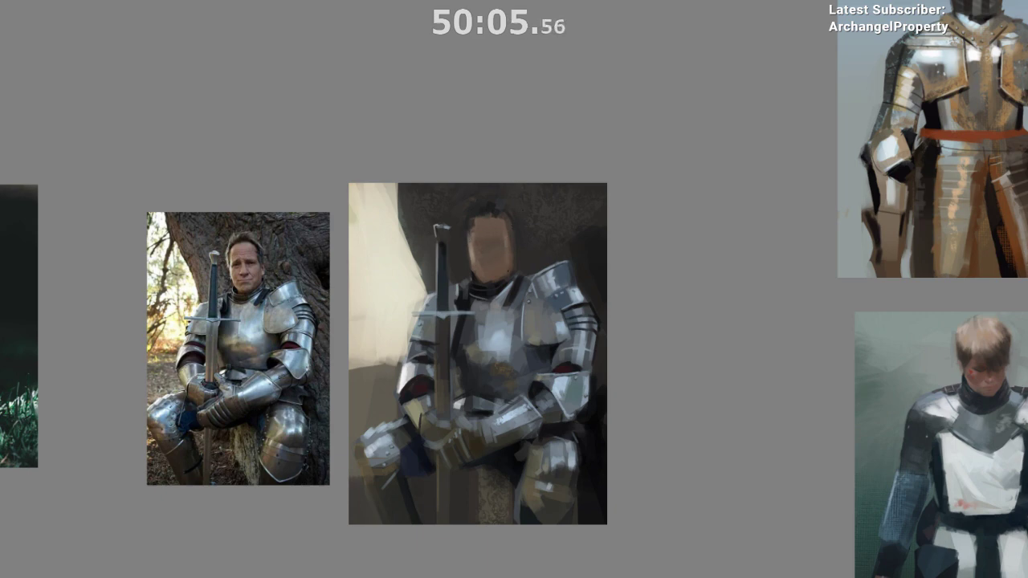
# - Sample a dark tone beneath the chin and paint the eye sockets and the shadow beside the nose
pyautogui.keyDown('ctrl'); pyautogui.click(497, 284); pyautogui.keyUp('ctrl')
pyautogui.moveTo(474, 248)
pyautogui.mouseDown()
pyautogui.moveTo(510, 238)
pyautogui.moveTo(487, 247)
pyautogui.mouseUp()
pyautogui.moveTo(535, 394); pyautogui.dragTo(532, 420)
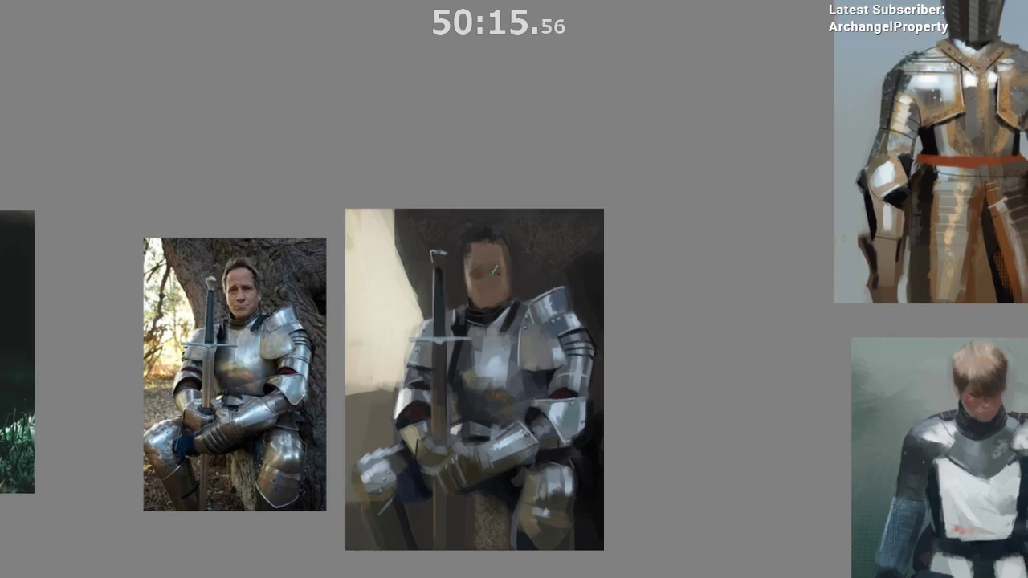
pyautogui.moveTo(493, 270); pyautogui.dragTo(490, 278)
pyautogui.moveTo(573, 245); pyautogui.dragTo(569, 210)
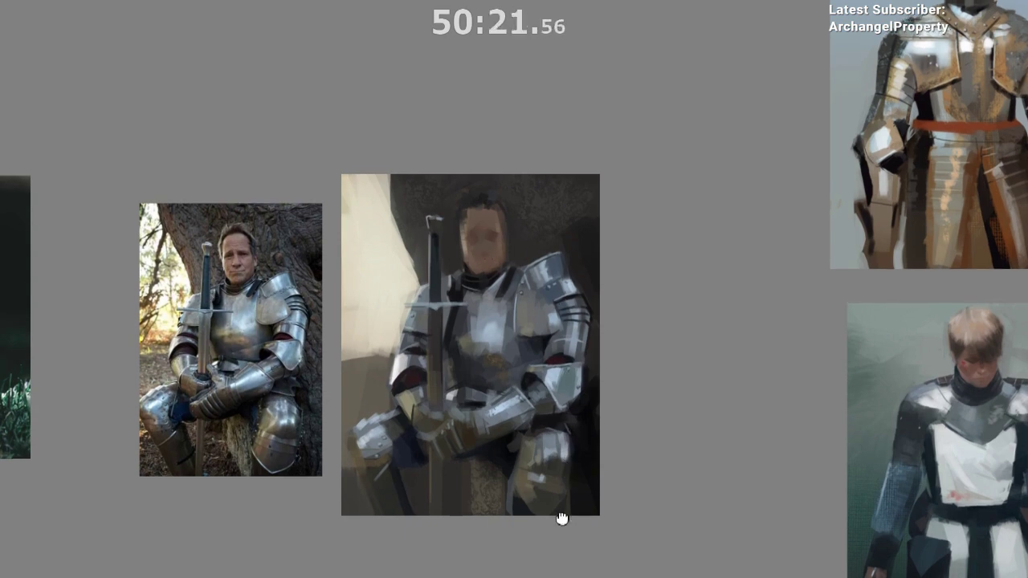
# - Flip the canvas to a mirrored view and back to check the knight's proportions against the reference photo
pyautogui.press('m')
pyautogui.press('m')
pyautogui.moveTo(571, 500); pyautogui.dragTo(568, 467)
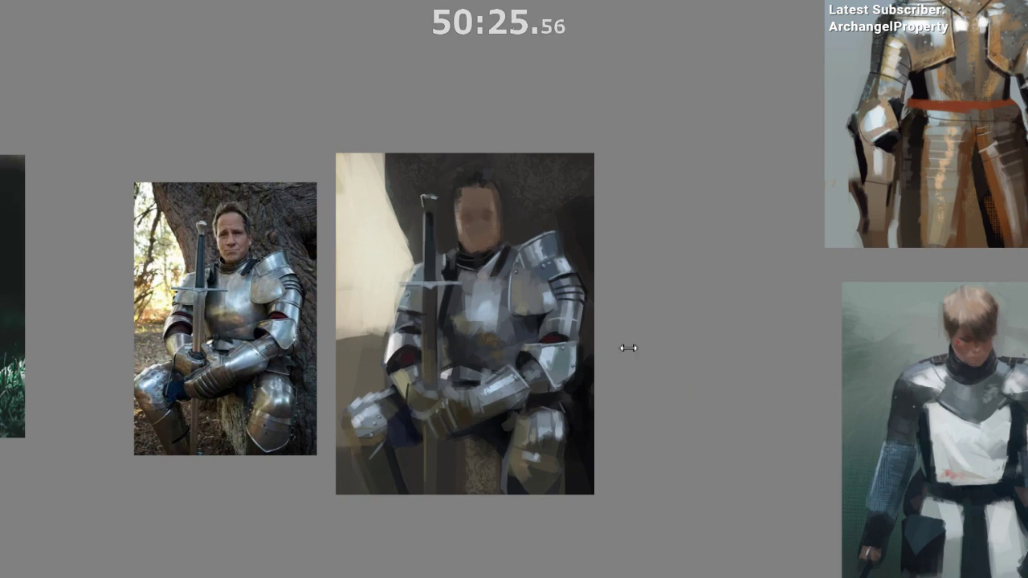
pyautogui.moveTo(583, 260); pyautogui.dragTo(569, 228)
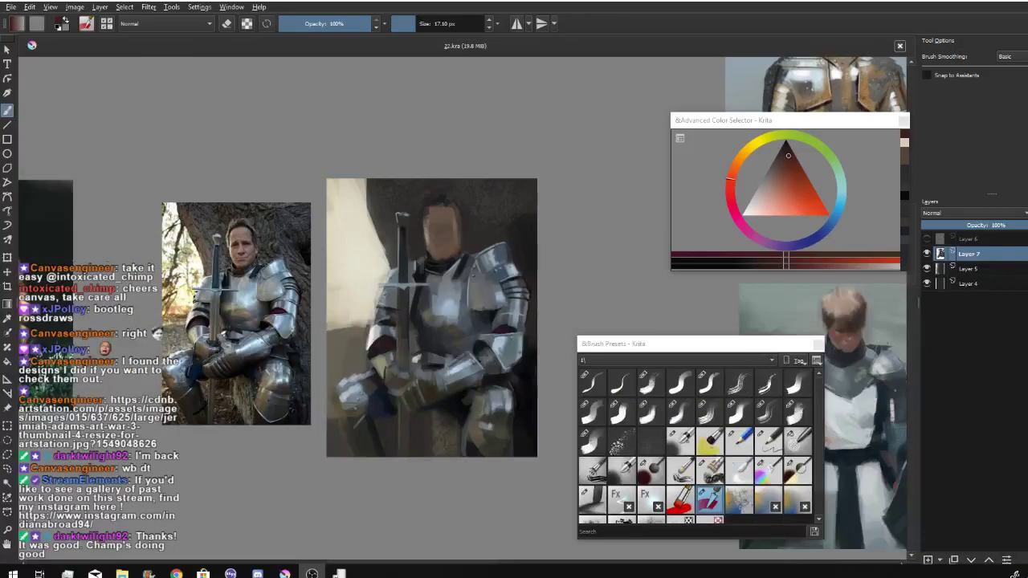
# - Switch to Discord and open the study-posts channel of the Indiana's Broads server
pyautogui.hotkey('alt', 'Tab')
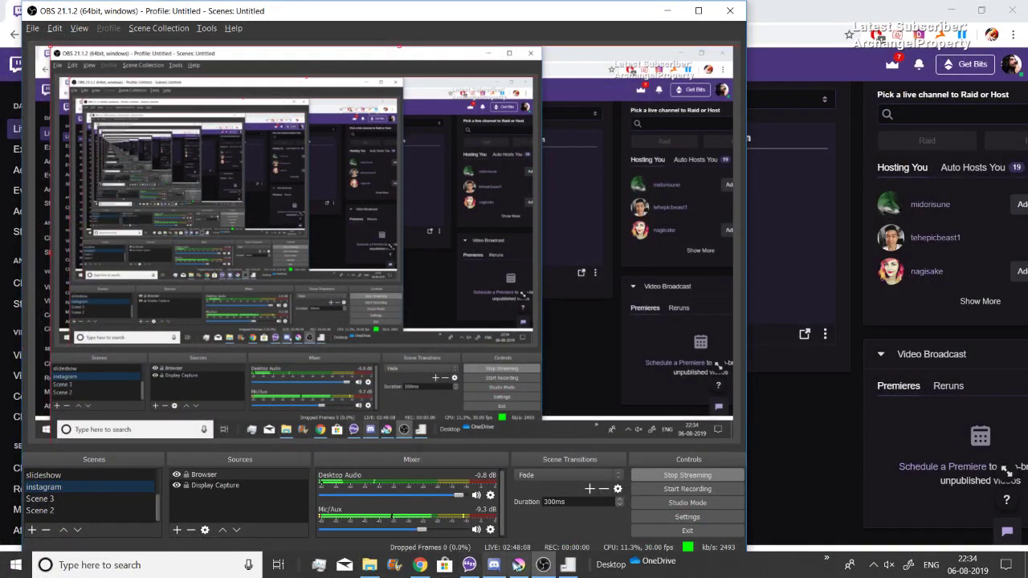
pyautogui.click(494, 565)
pyautogui.scroll(1, 26, 182)
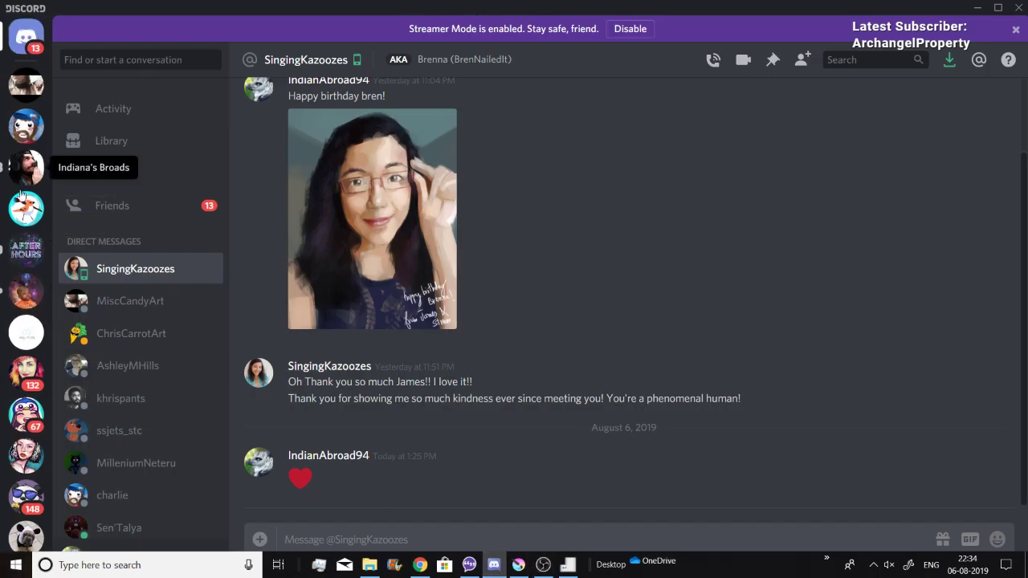
pyautogui.click(28, 178)
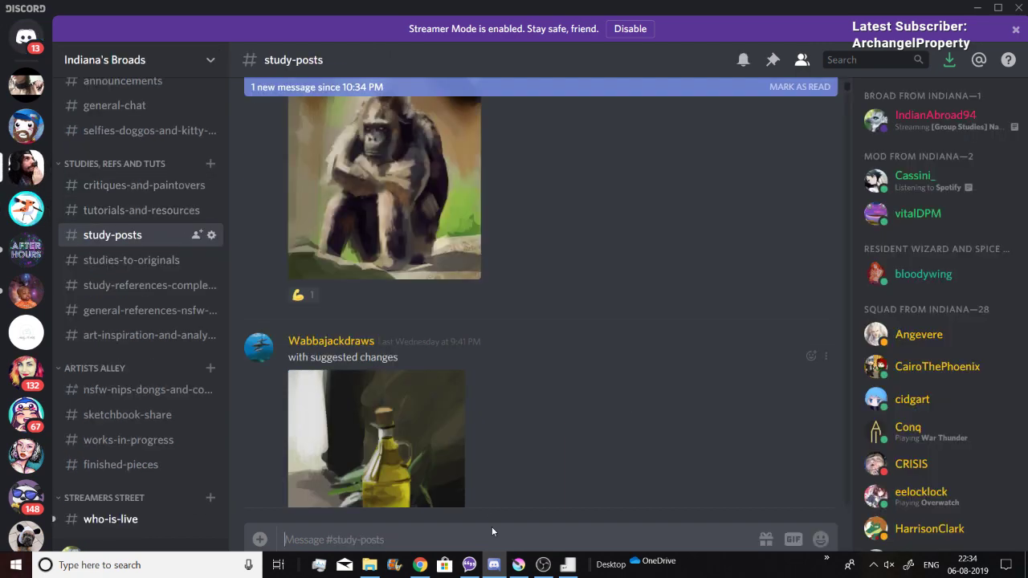
pyautogui.click(536, 567)
pyautogui.click(536, 570)
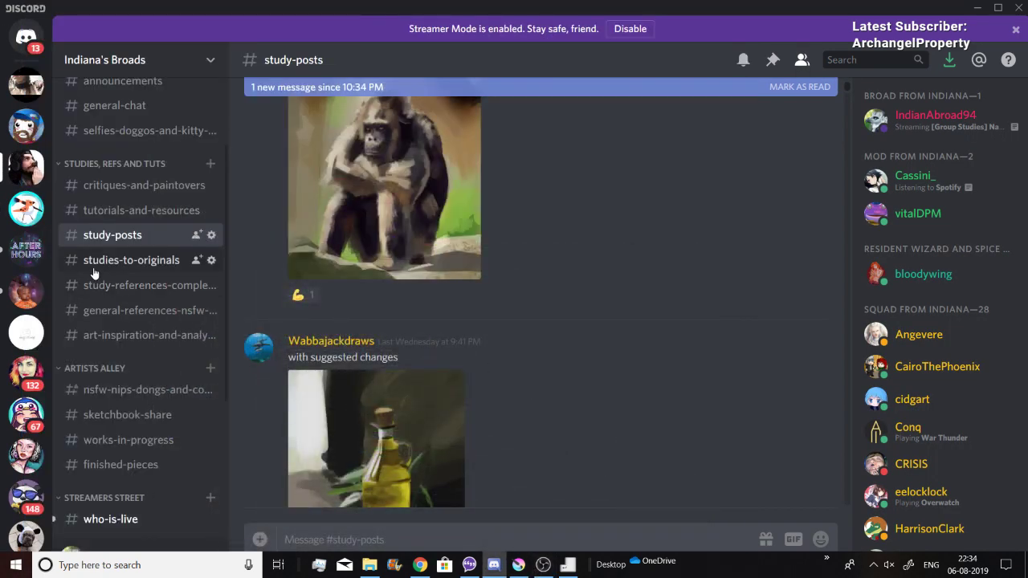
pyautogui.scroll(-2, 351, 327)
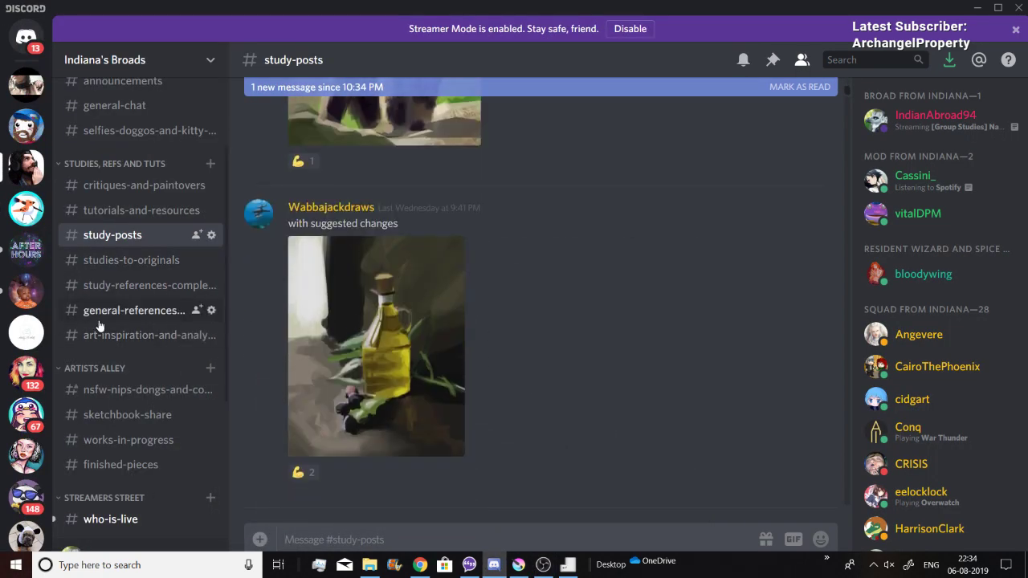
pyautogui.click(542, 566)
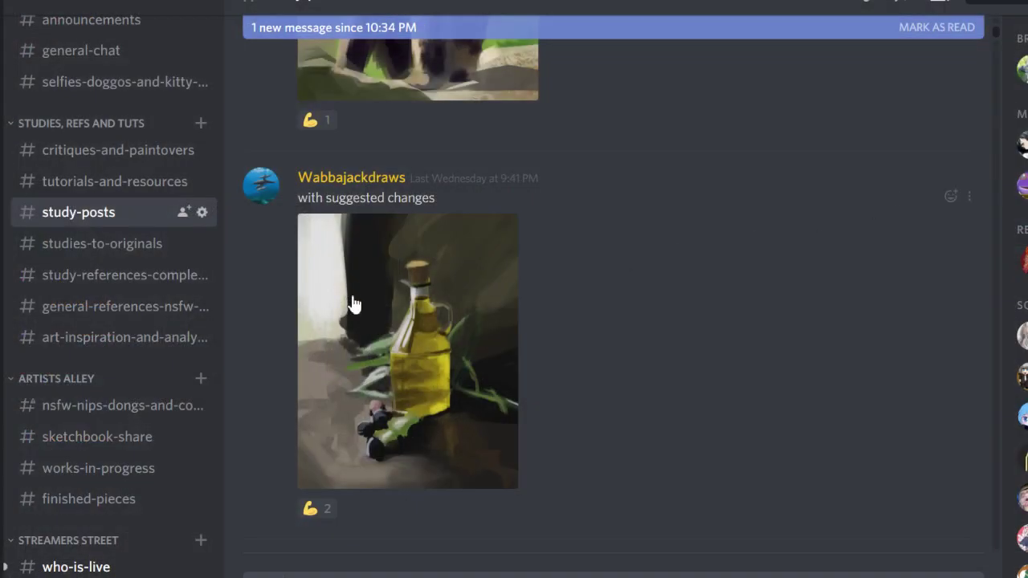
# - Go to the newest messages and enlarge the sepia line drawing of the armored knight for review
pyautogui.scroll(4, 363, 314)
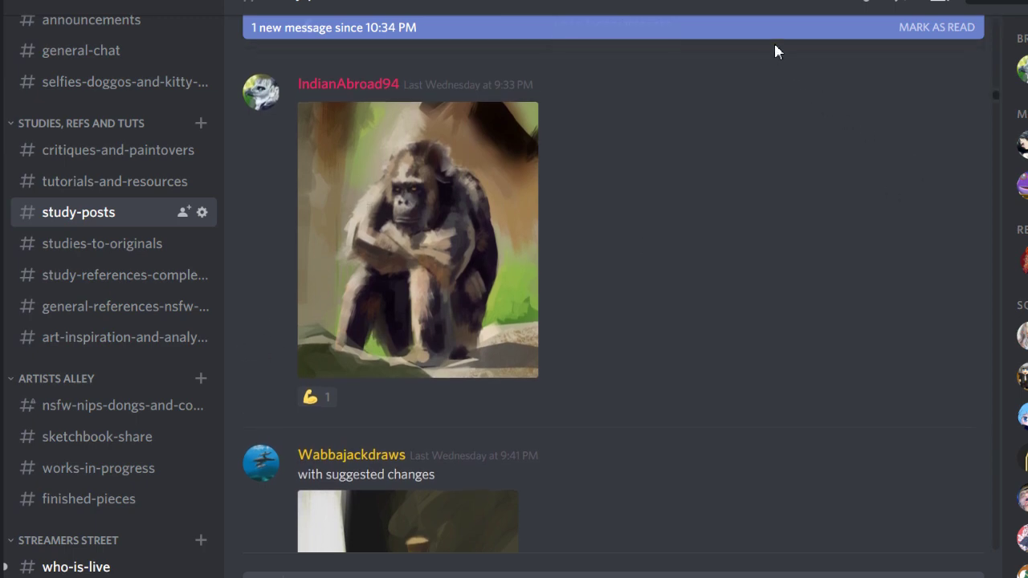
pyautogui.click(773, 31)
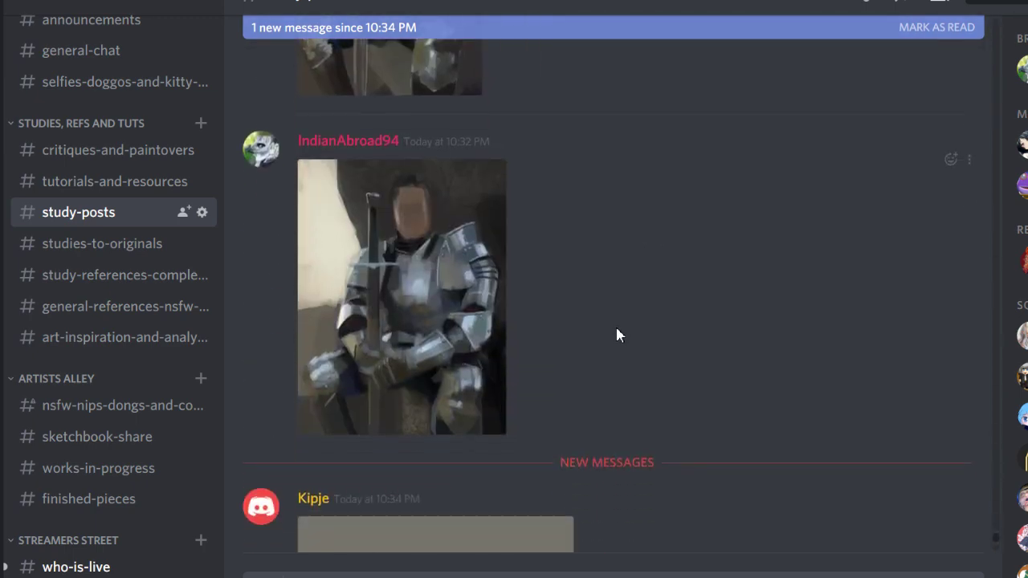
pyautogui.scroll(7, 615, 325)
pyautogui.scroll(3, 565, 332)
pyautogui.click(452, 317)
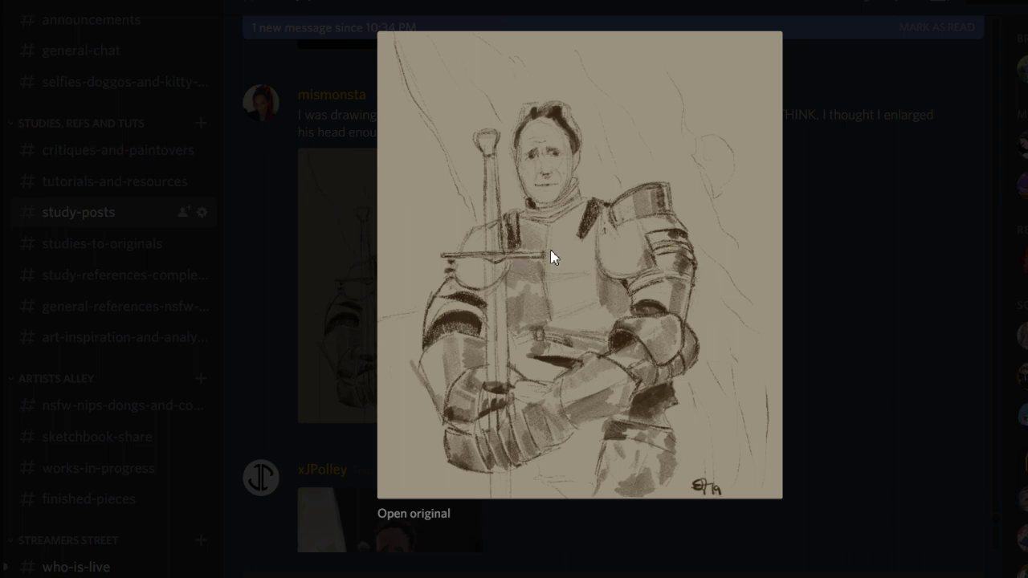
pyautogui.click(898, 258)
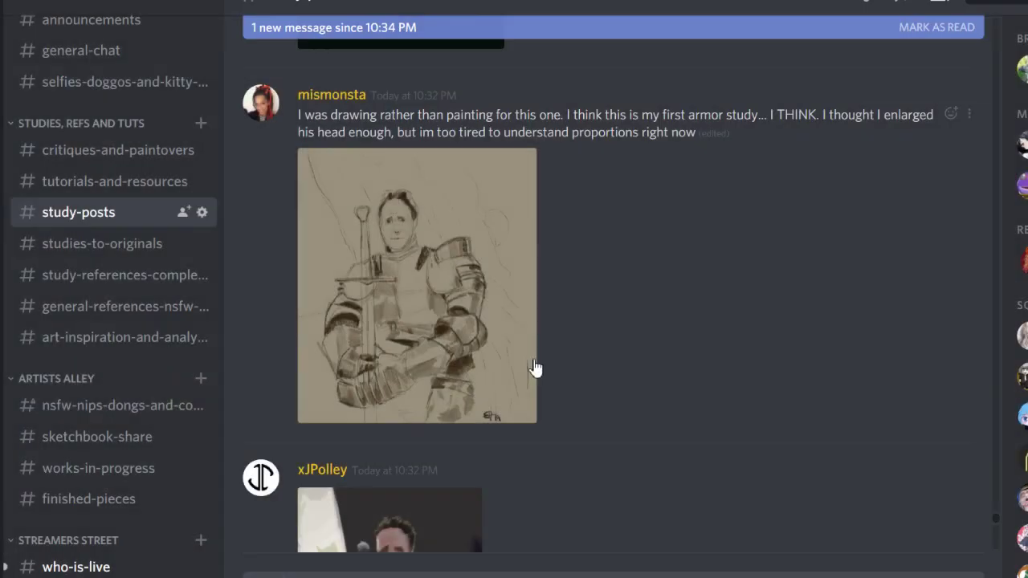
# - Enlarge the painted knight study with the finished face, posted below the sepia drawing, and examine it
pyautogui.scroll(-3, 485, 345)
pyautogui.click(379, 326)
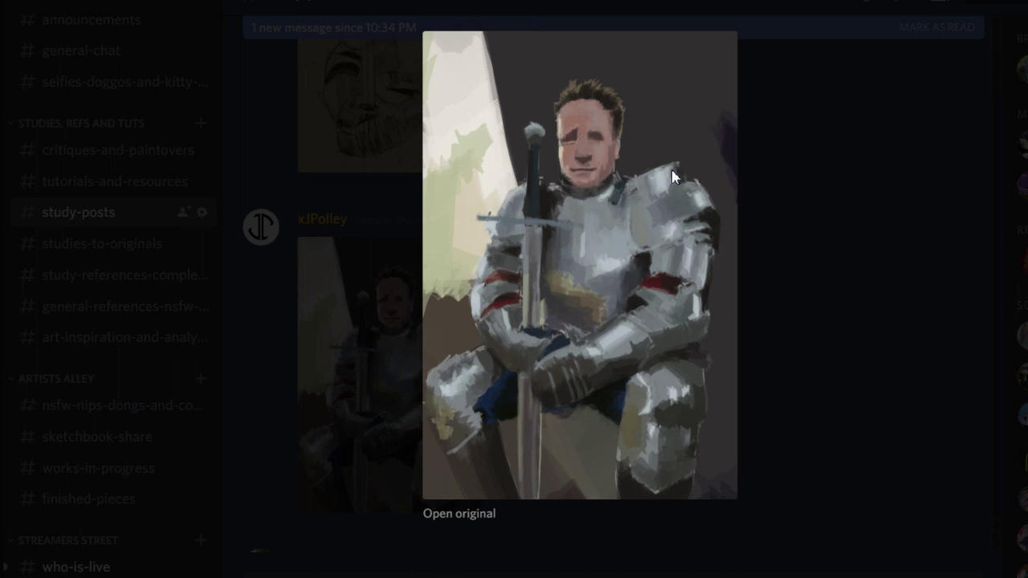
pyautogui.click(856, 184)
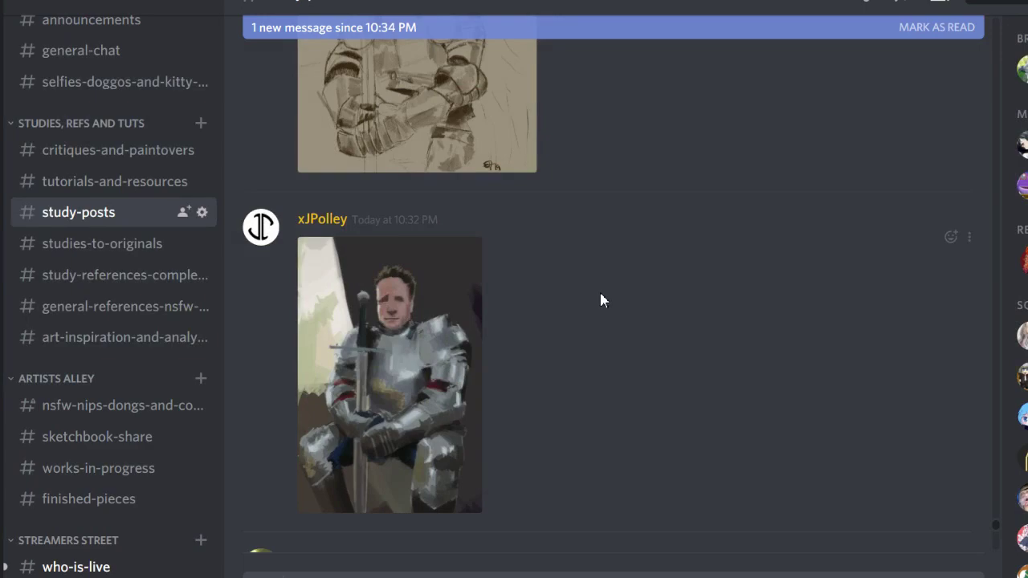
pyautogui.click(426, 324)
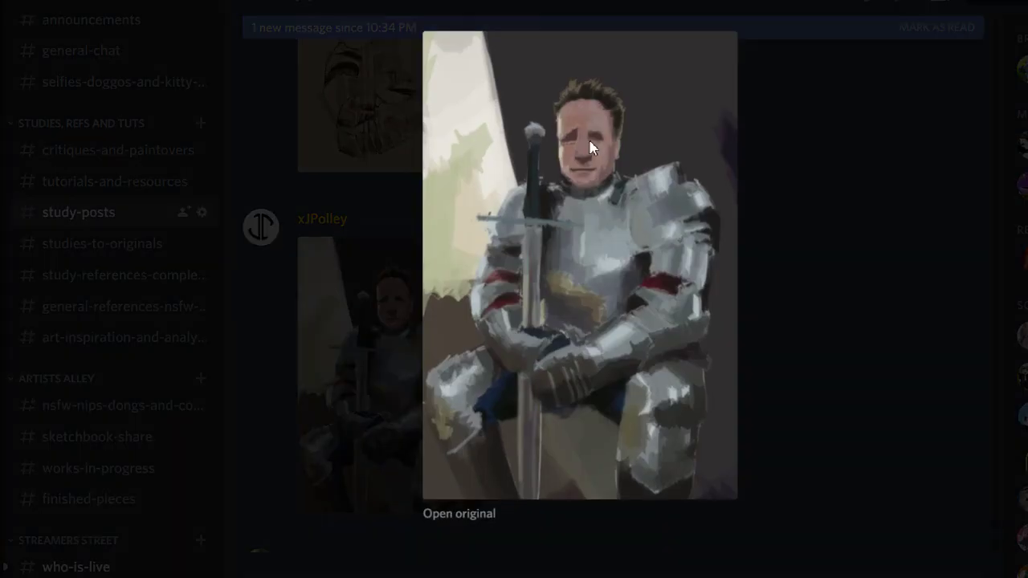
pyautogui.click(834, 192)
# - Enlarge the posted knight study with the blank face and examine it
pyautogui.scroll(-3, 468, 426)
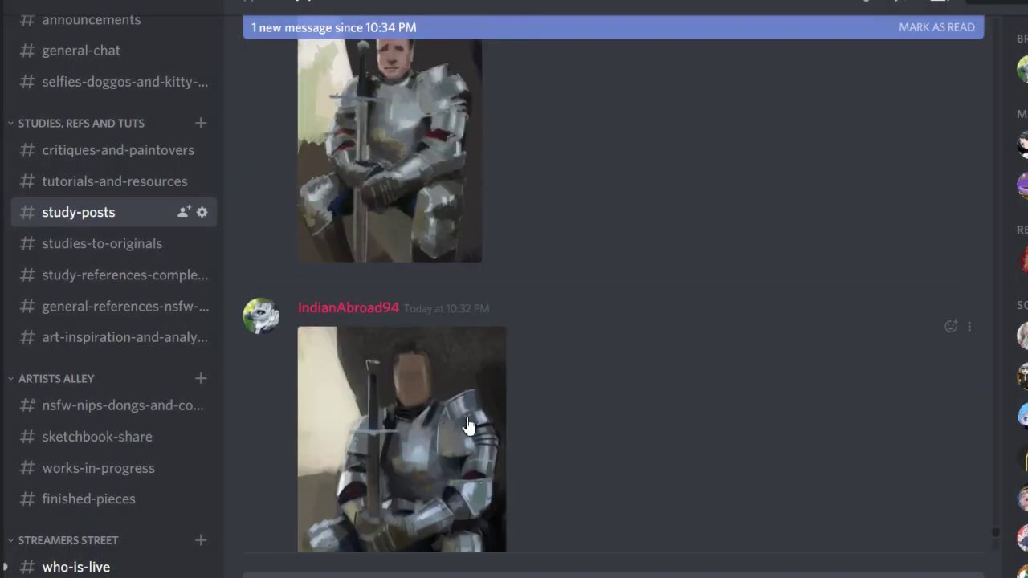
pyautogui.scroll(-3, 469, 426)
pyautogui.click(373, 275)
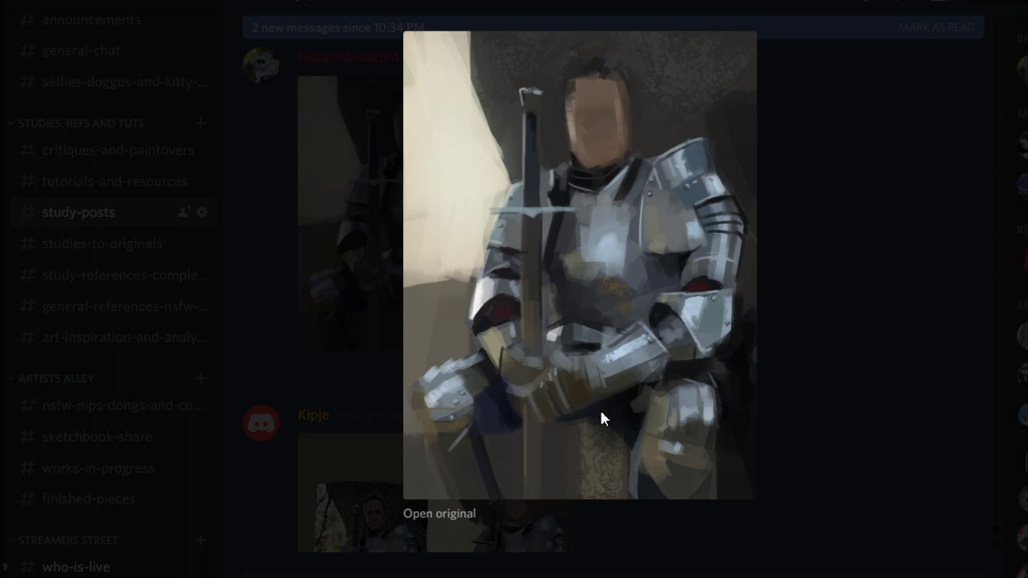
pyautogui.click(848, 251)
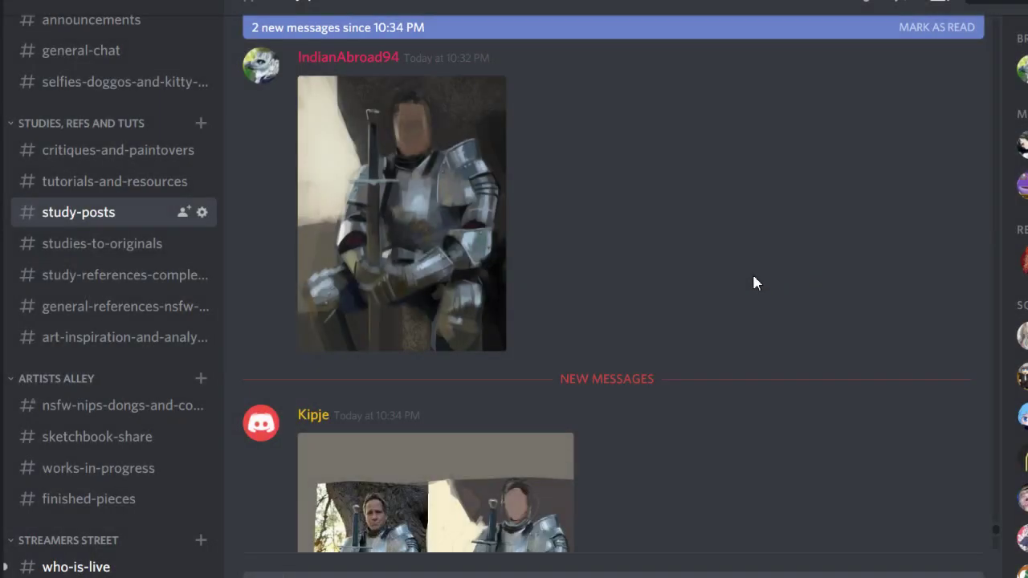
# - Enlarge the side-by-side photo and painting comparison, and open the brown-haired knight study posted below it
pyautogui.scroll(-4, 543, 354)
pyautogui.click(528, 337)
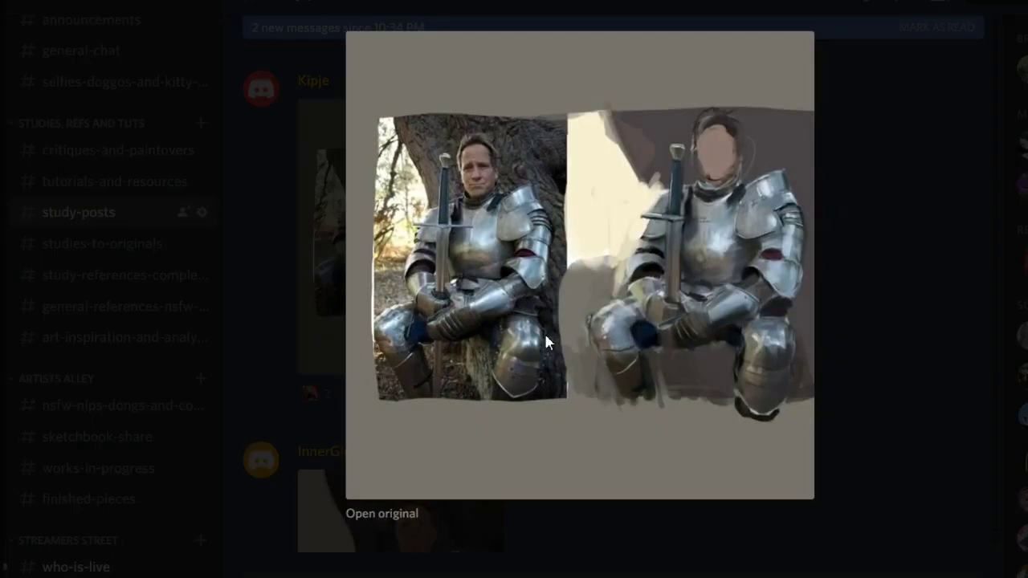
pyautogui.click(917, 215)
pyautogui.click(481, 236)
pyautogui.click(869, 201)
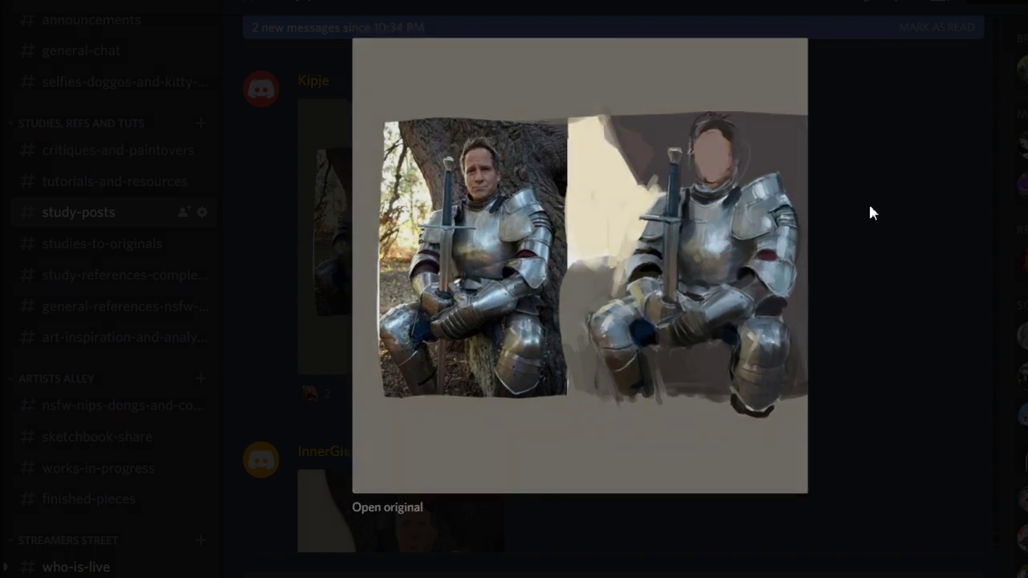
pyautogui.scroll(-3, 488, 307)
pyautogui.click(431, 348)
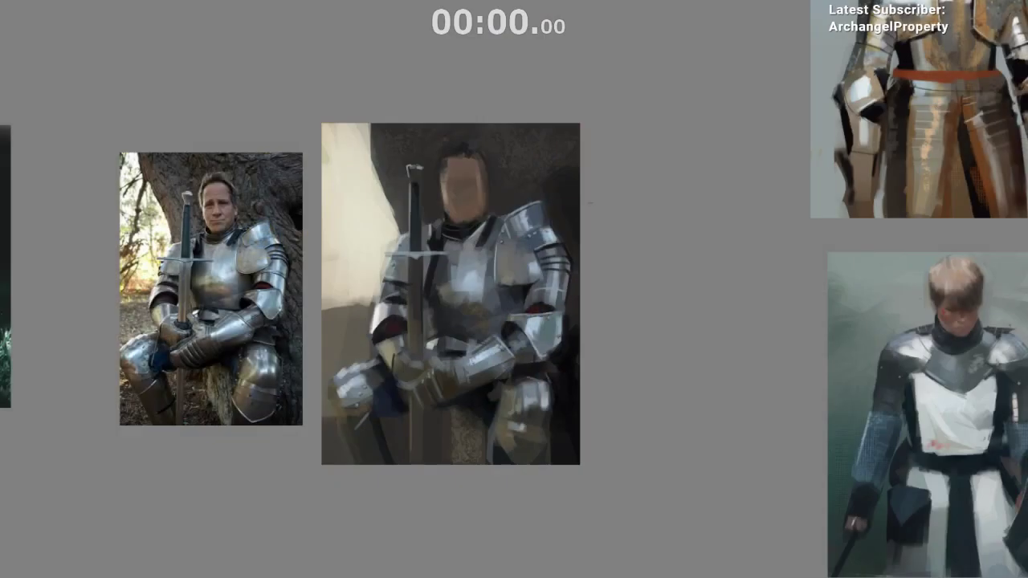
# - Switch to Krita and examine the knight painting together with its underlying line sketch
pyautogui.scroll(3, 426, 303)
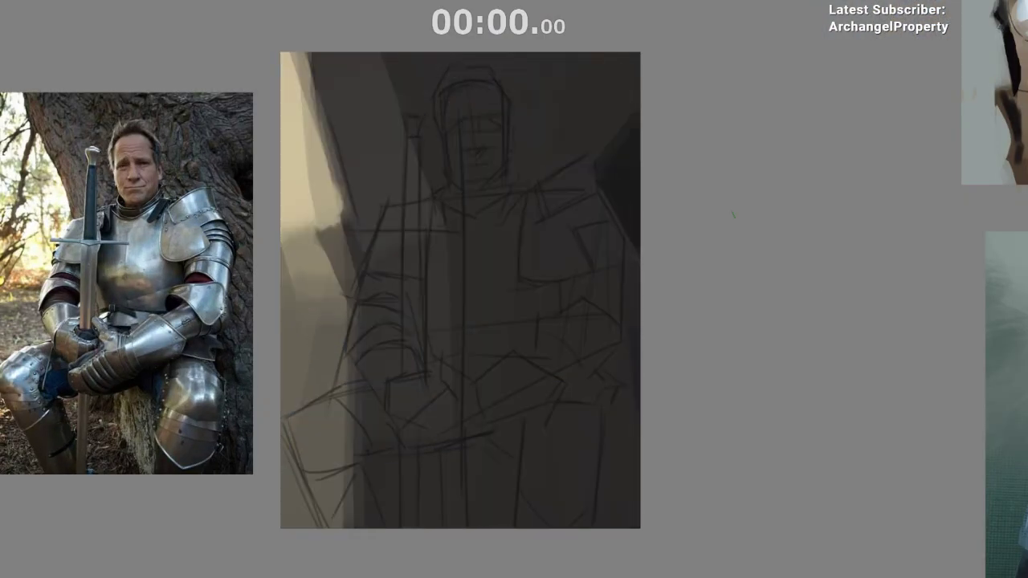
pyautogui.scroll(3, 653, 217)
pyautogui.scroll(-3, 590, 232)
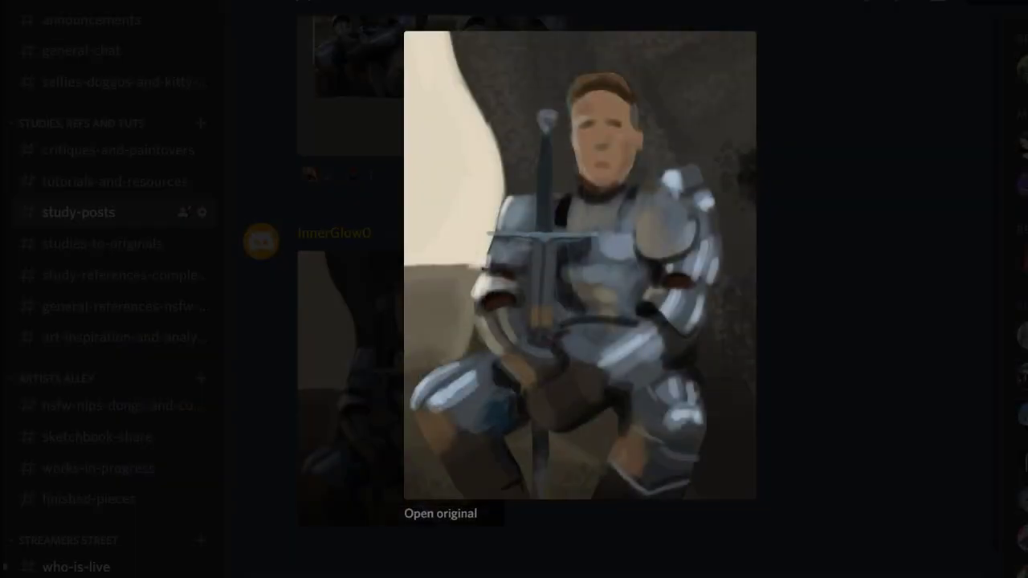
# - Return to Discord, close the enlarged study and look back through the earlier knight posts
pyautogui.press('Escape')
pyautogui.scroll(5, 443, 436)
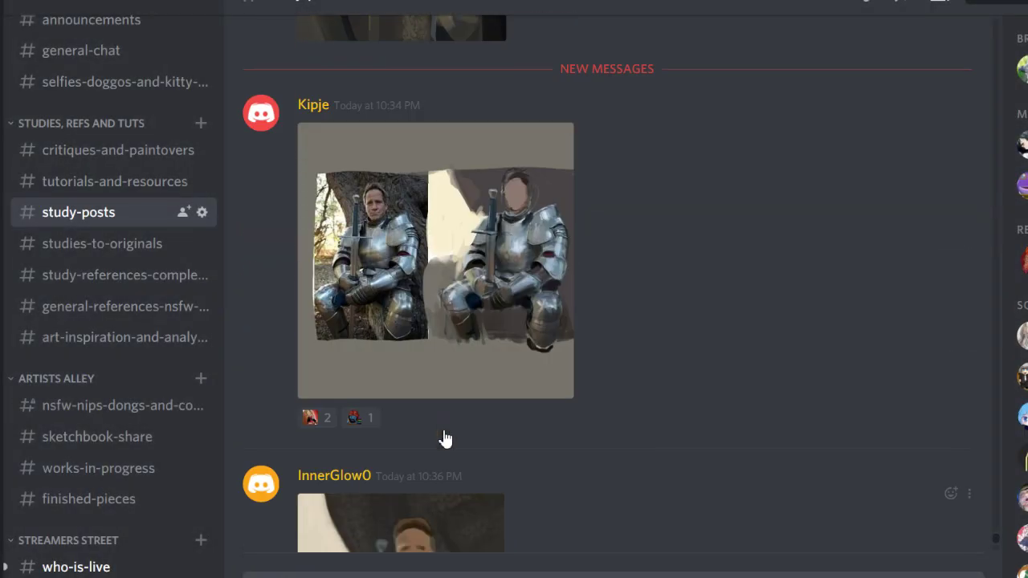
pyautogui.scroll(5, 443, 434)
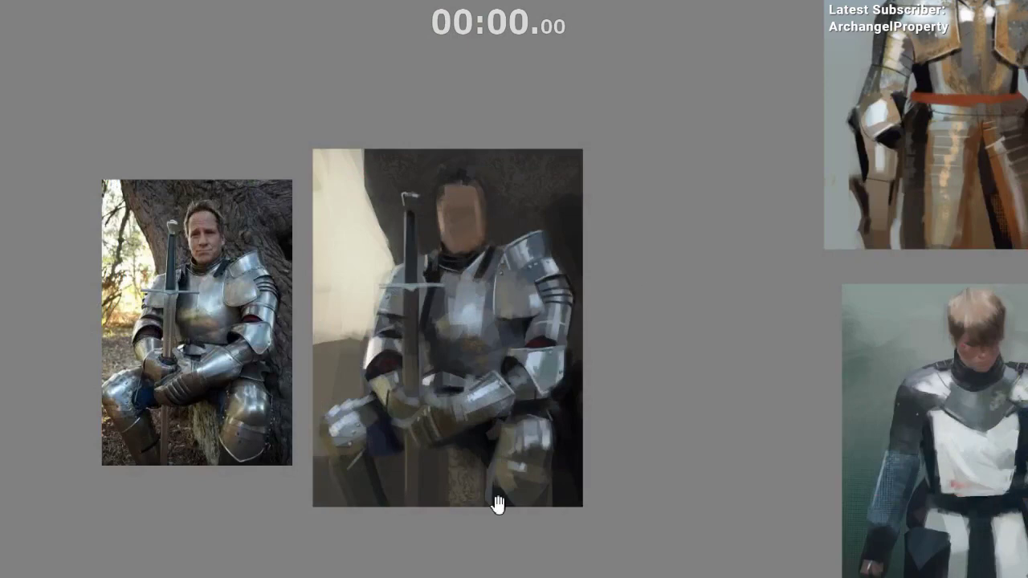
# - Back in Krita, sample a dark brown beside the tree stump and touch up the area between the sword blade and the stump
pyautogui.moveTo(500, 503); pyautogui.dragTo(553, 336)
pyautogui.scroll(1, 483, 376)
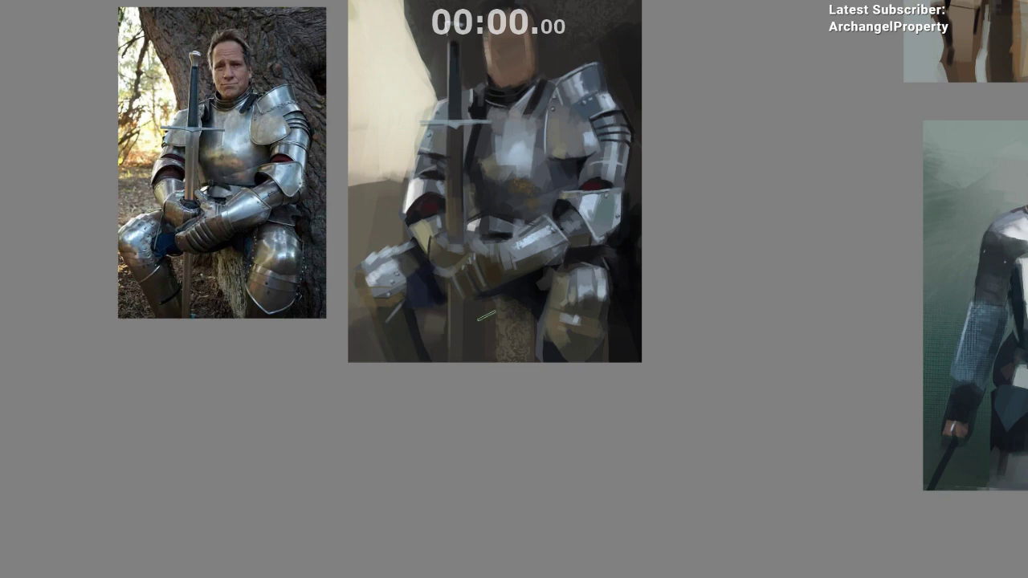
pyautogui.moveTo(419, 521); pyautogui.dragTo(396, 519)
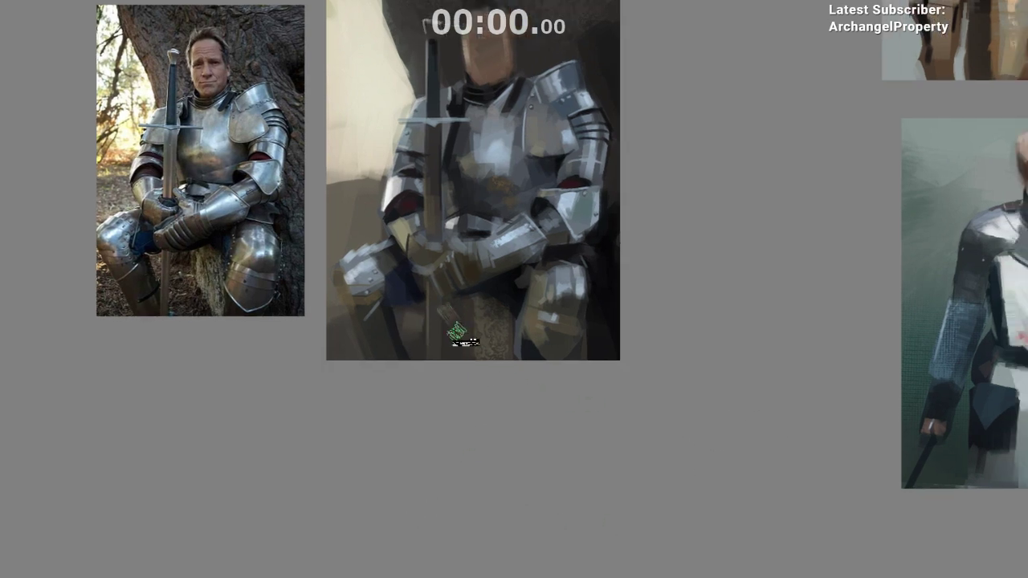
pyautogui.moveTo(489, 418); pyautogui.dragTo(497, 461)
pyautogui.rightClick(493, 408)
pyautogui.click(546, 482)
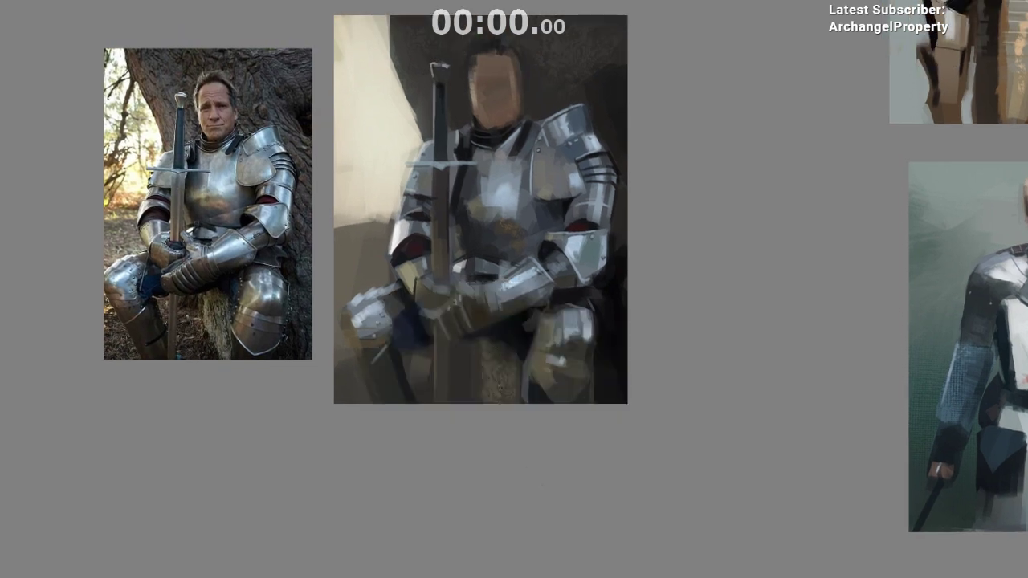
pyautogui.keyDown('ctrl'); pyautogui.click(484, 340); pyautogui.keyUp('ctrl')
pyautogui.moveTo(514, 464); pyautogui.dragTo(510, 482)
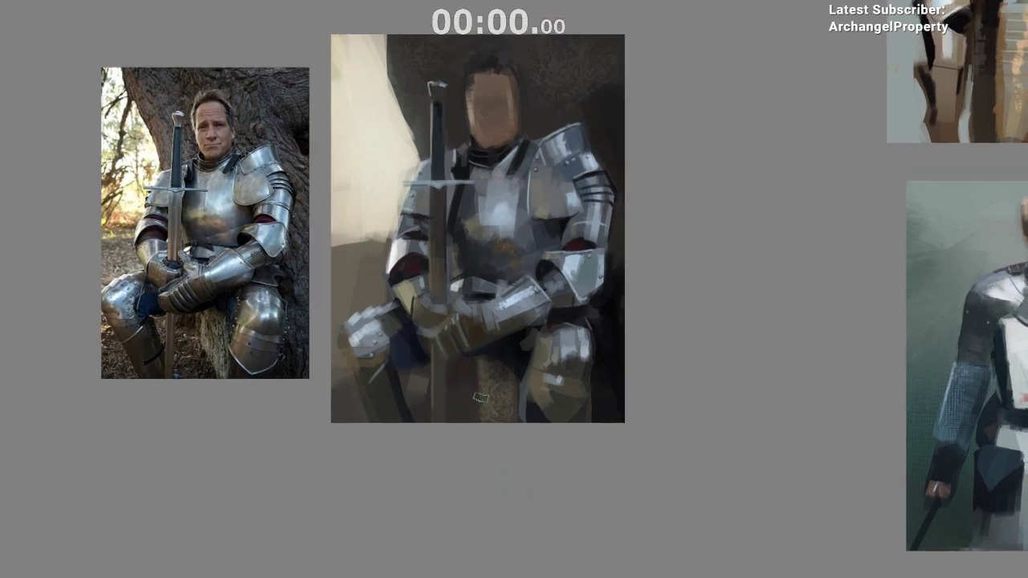
pyautogui.moveTo(484, 403); pyautogui.dragTo(488, 418)
# - Examine the painting in mirrored view beside the reference photo, and restore the normal orientation
pyautogui.press('m')
pyautogui.moveTo(425, 478); pyautogui.dragTo(329, 473)
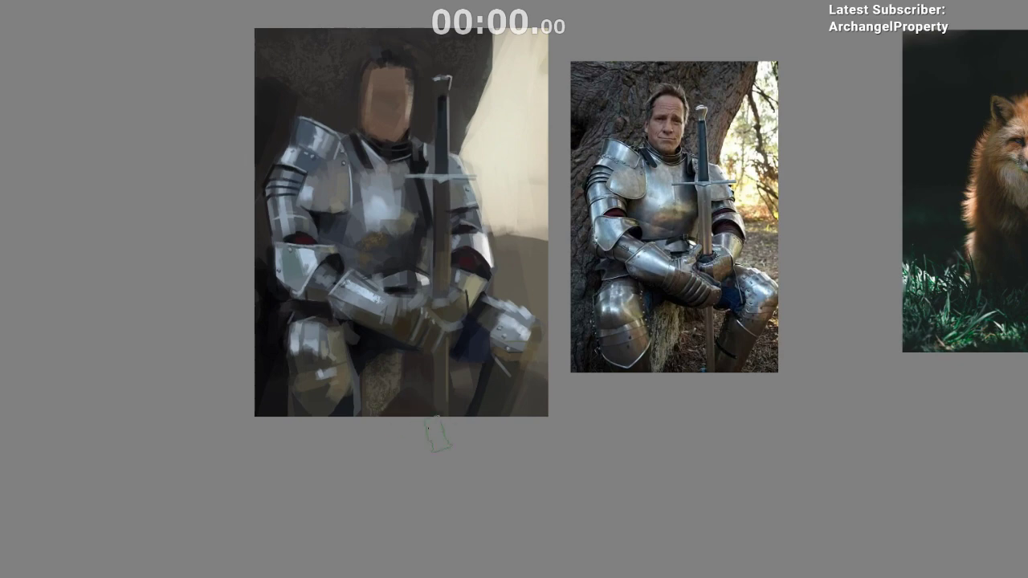
pyautogui.moveTo(396, 439); pyautogui.dragTo(331, 349)
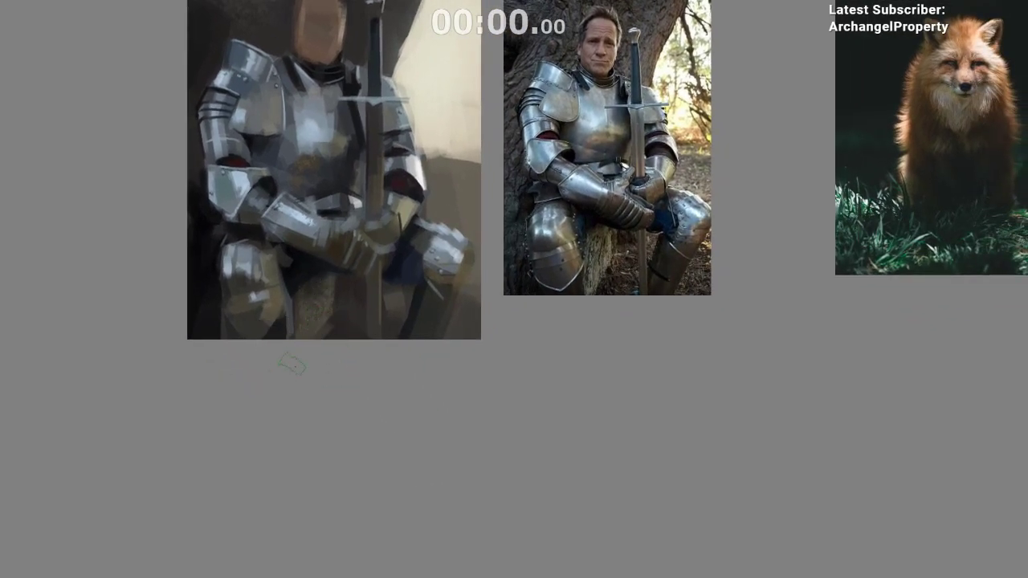
pyautogui.moveTo(277, 428); pyautogui.dragTo(264, 460)
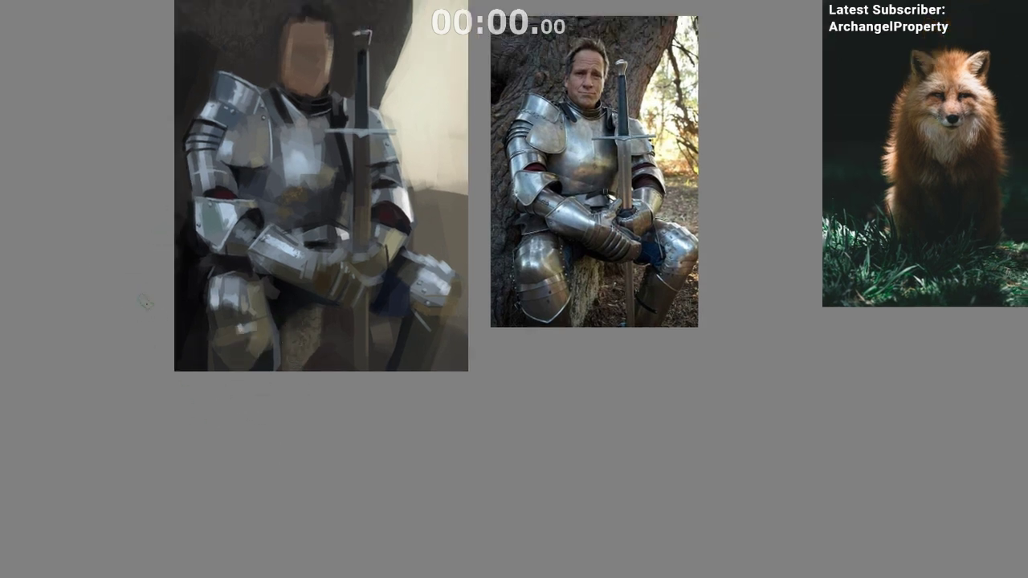
pyautogui.moveTo(179, 455); pyautogui.dragTo(155, 510)
pyautogui.press('m')
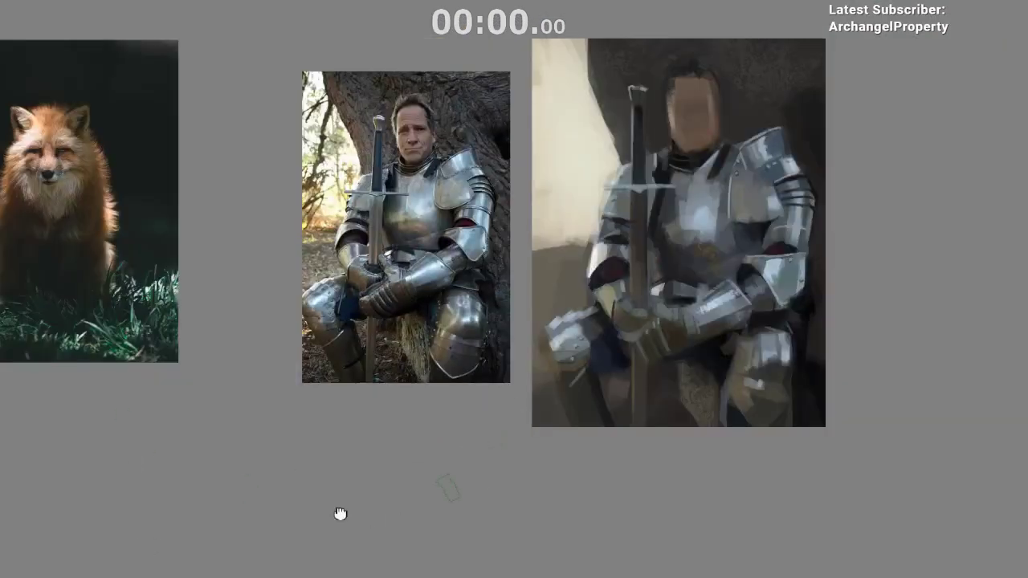
pyautogui.moveTo(340, 514); pyautogui.dragTo(127, 514)
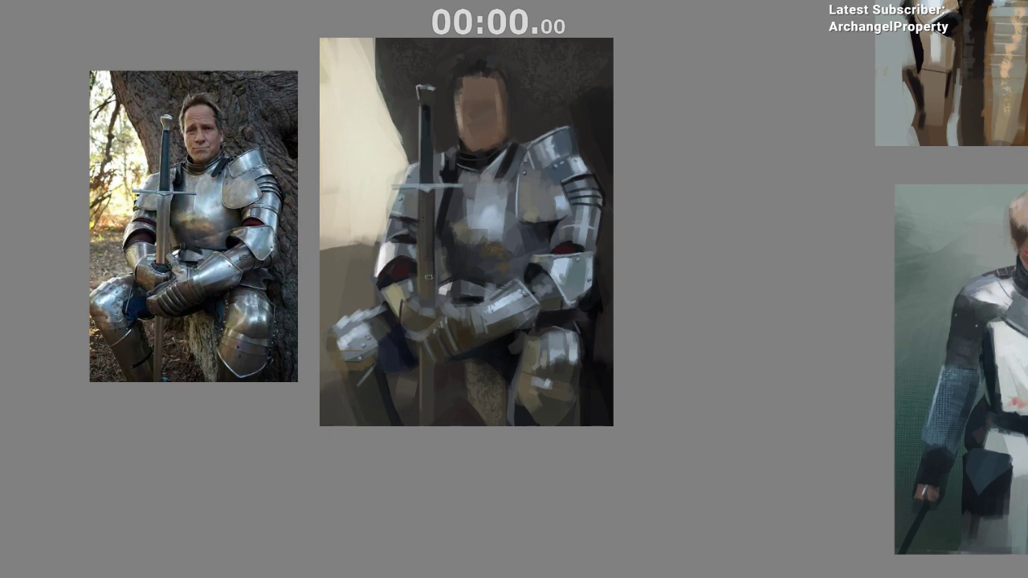
pyautogui.moveTo(513, 303); pyautogui.dragTo(555, 316)
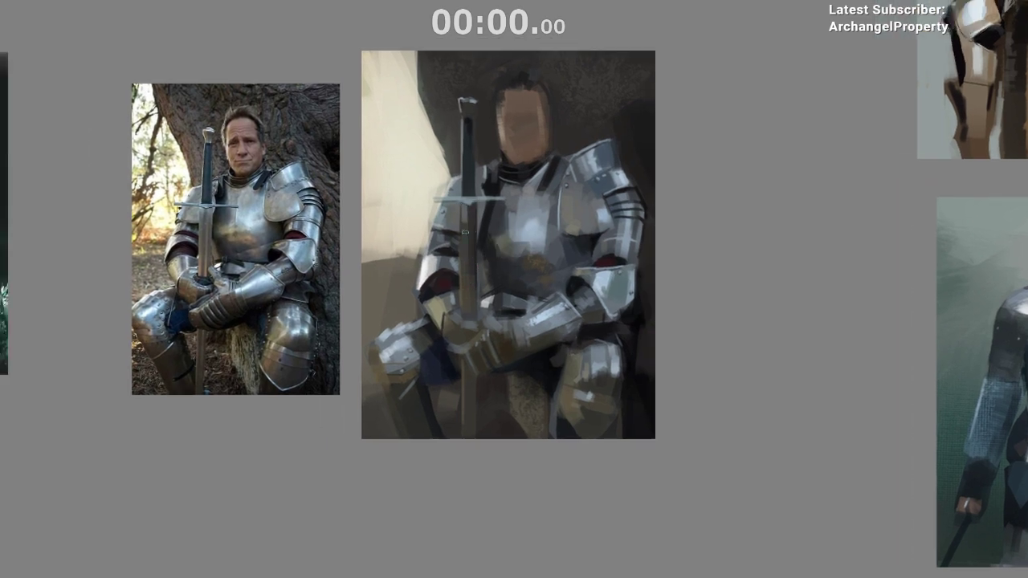
# - Touch up the sword blade below the crossguard and sample the dark colour of the grip
pyautogui.moveTo(464, 204); pyautogui.dragTo(464, 233)
pyautogui.keyDown('ctrl'); pyautogui.click(468, 125); pyautogui.keyUp('ctrl')
pyautogui.moveTo(476, 267); pyautogui.dragTo(451, 280)
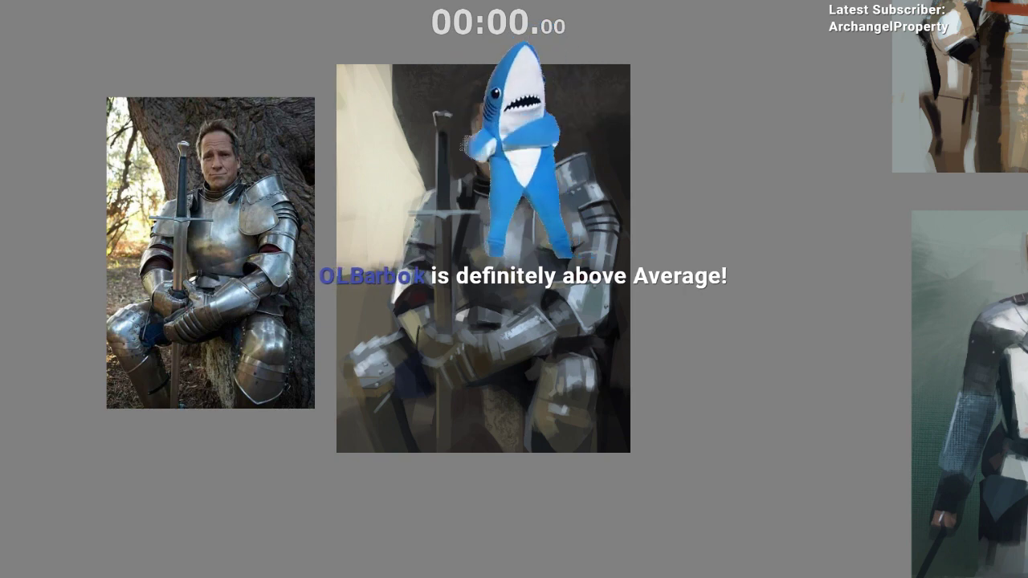
pyautogui.moveTo(413, 474); pyautogui.dragTo(331, 526)
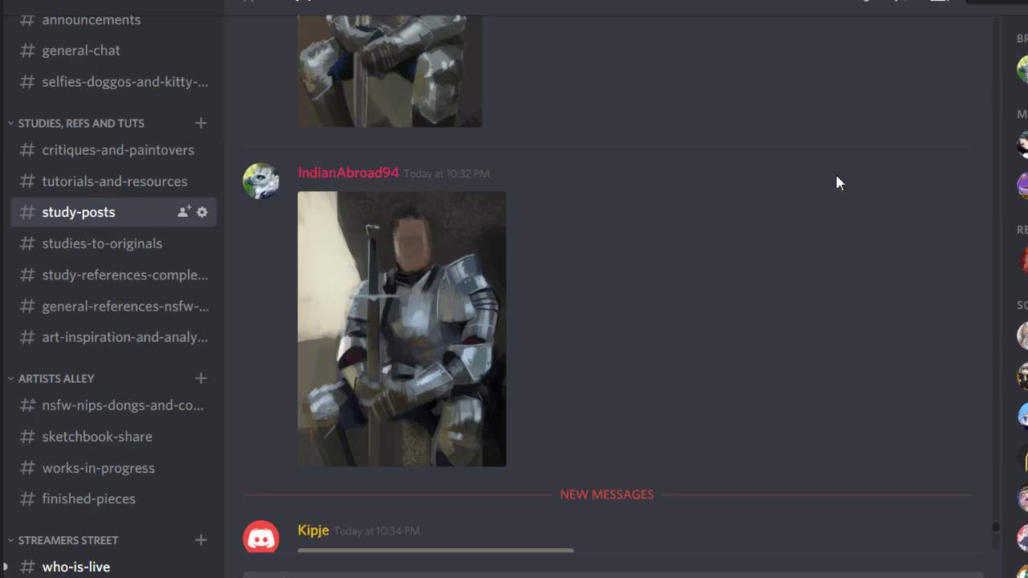
# - Look through the study posts on Discord, from the knight studies back to the earlier fox studies, and enlarge the dark fox painting
pyautogui.scroll(2, 544, 415)
pyautogui.scroll(-8, 391, 372)
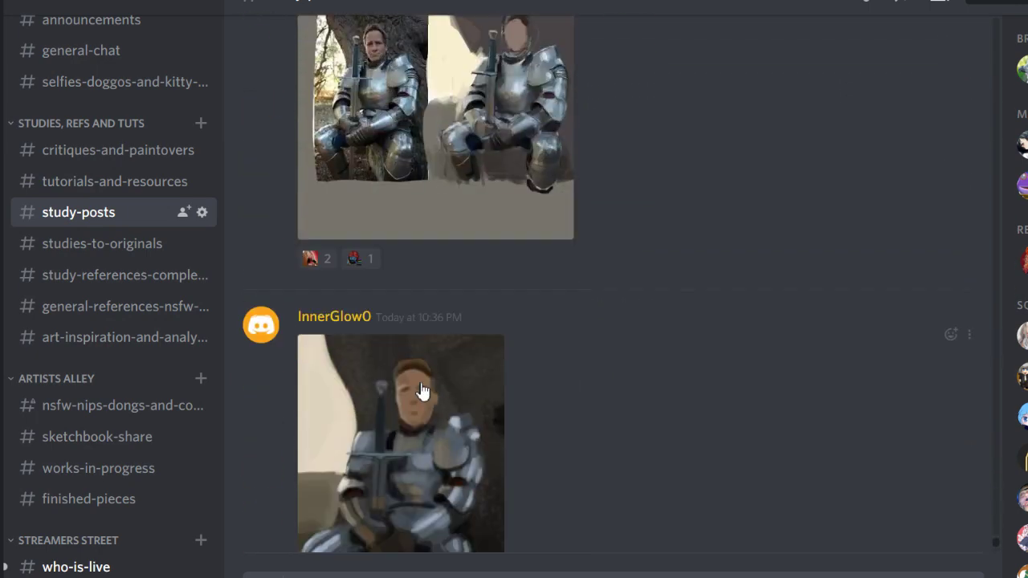
pyautogui.scroll(-2, 423, 391)
pyautogui.scroll(10, 424, 393)
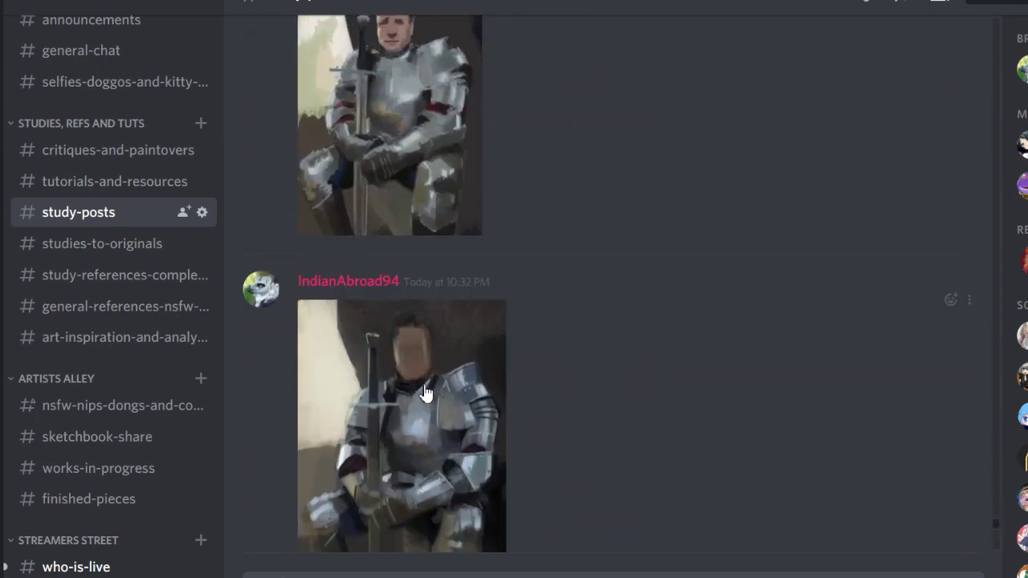
pyautogui.scroll(10, 426, 394)
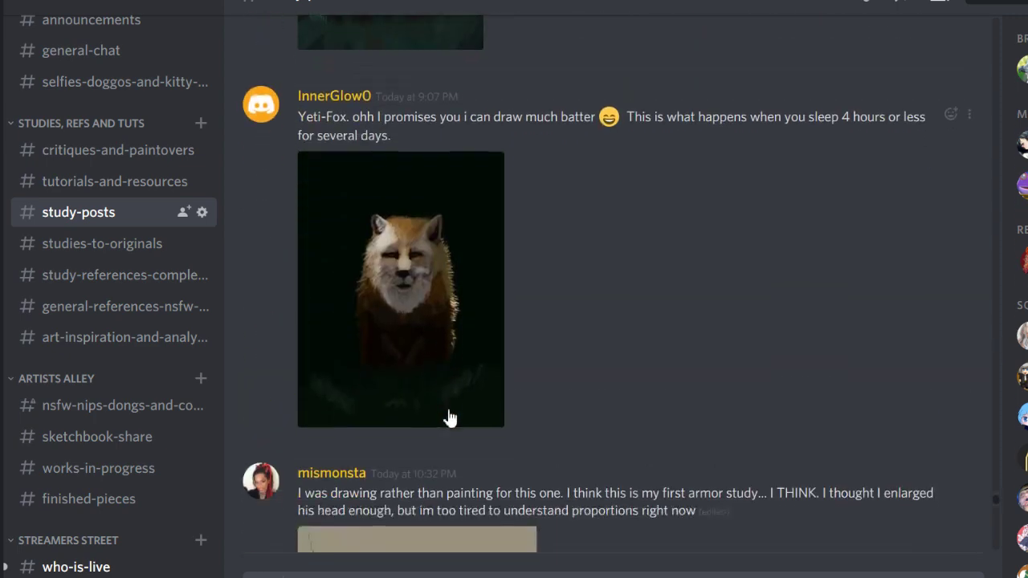
pyautogui.scroll(12, 449, 417)
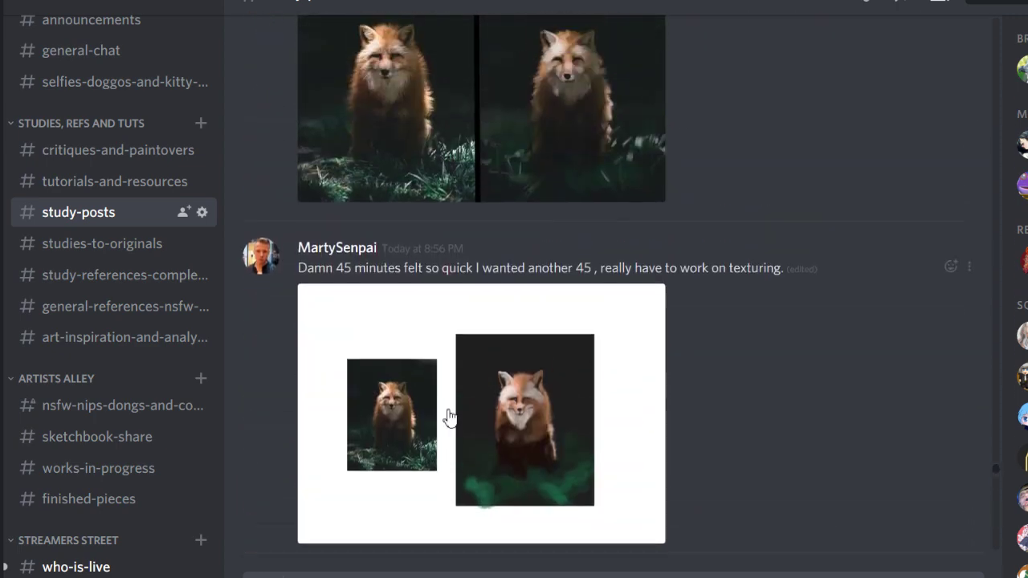
pyautogui.scroll(2, 448, 413)
pyautogui.scroll(-8, 445, 405)
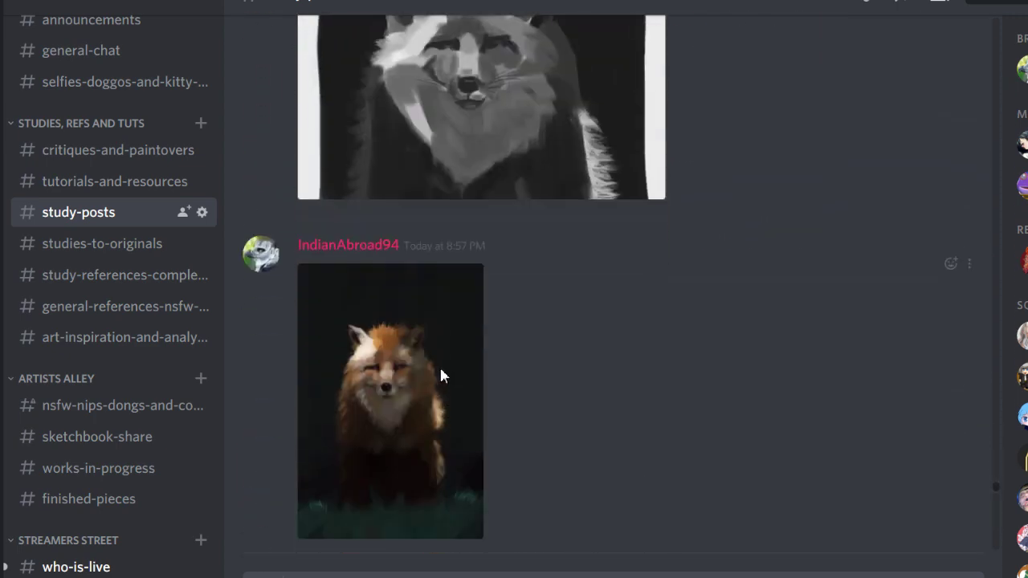
pyautogui.click(440, 372)
pyautogui.click(768, 333)
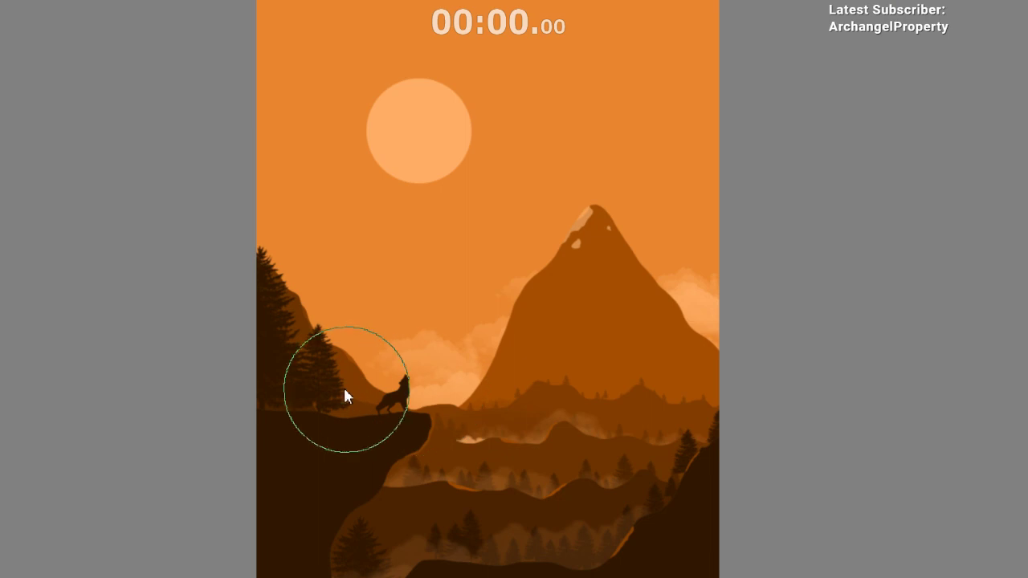
pyautogui.scroll(-2, 343, 385)
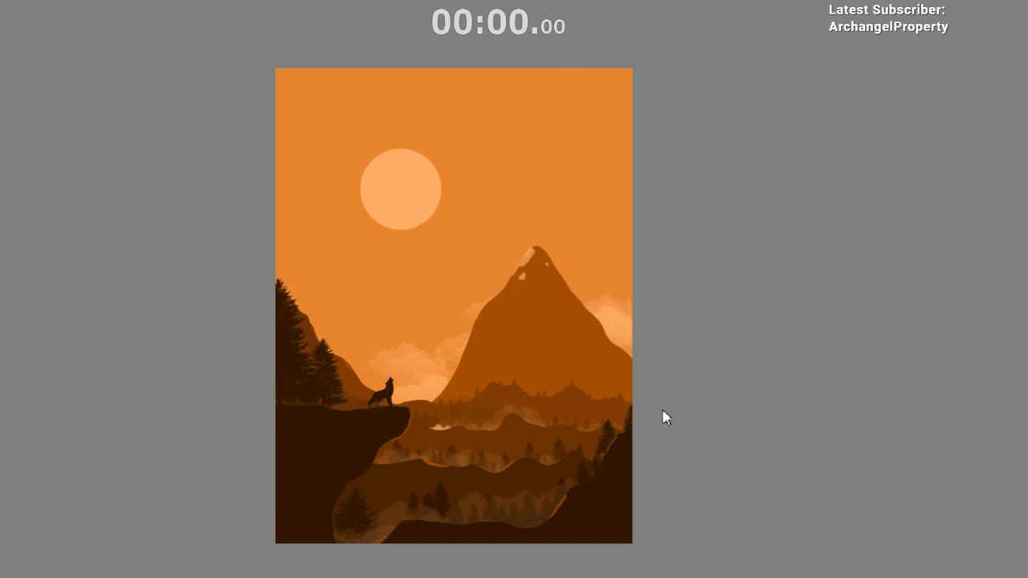
pyautogui.moveTo(624, 287); pyautogui.dragTo(641, 234)
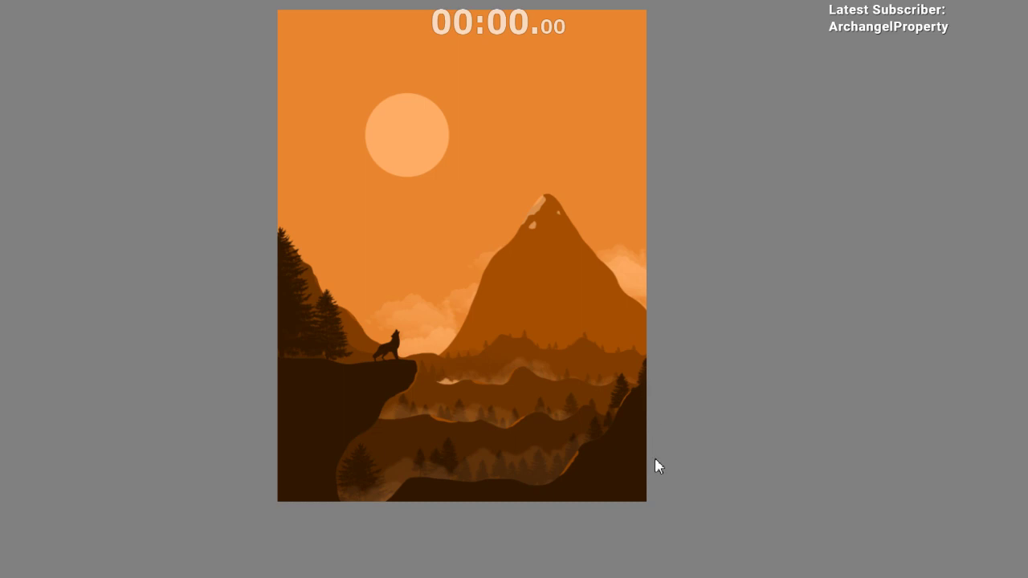
pyautogui.moveTo(578, 277); pyautogui.dragTo(609, 327)
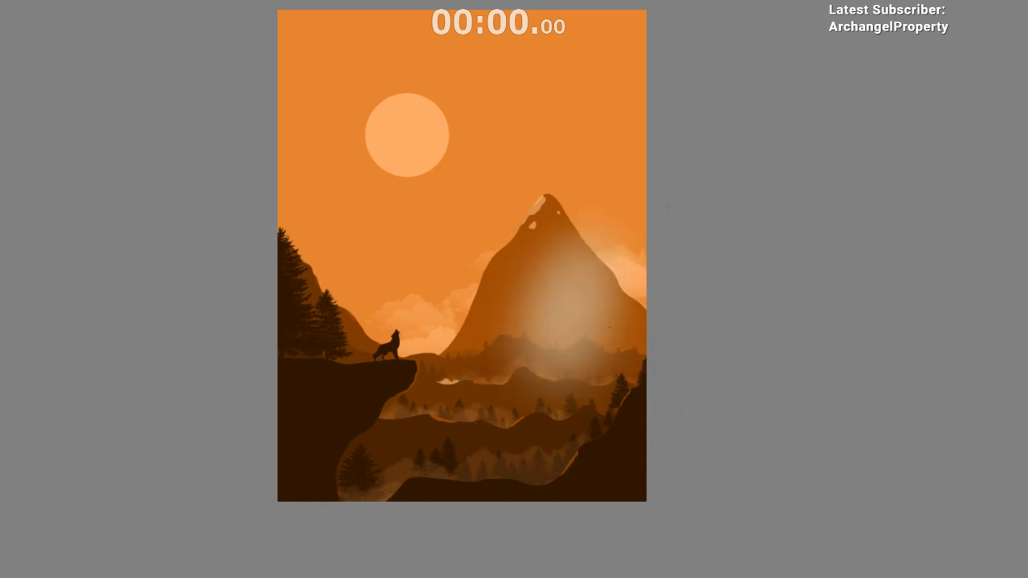
pyautogui.hotkey('ctrl', 'z')
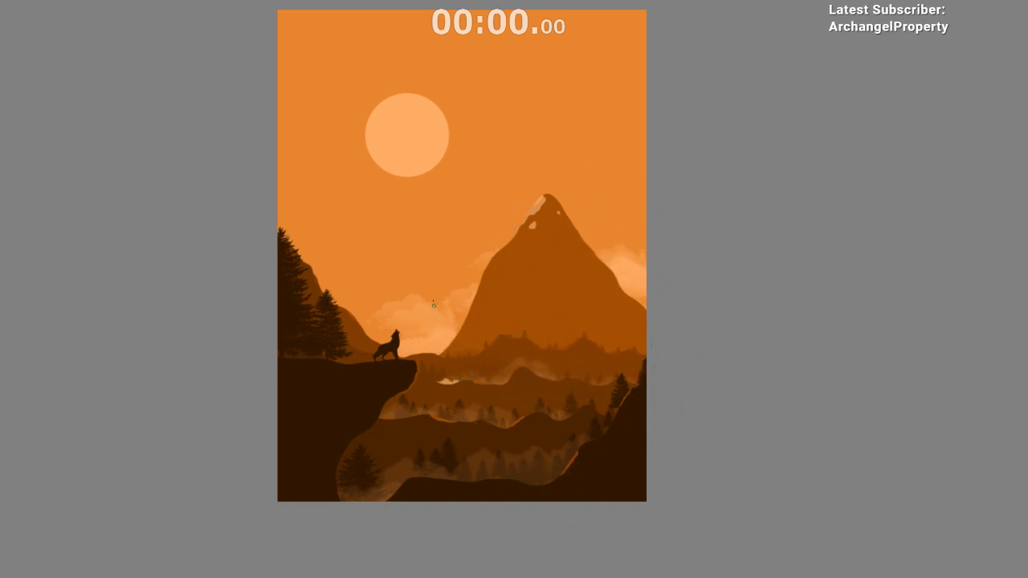
pyautogui.moveTo(420, 246); pyautogui.dragTo(442, 355)
pyautogui.hotkey('ctrl', 'z')
pyautogui.moveTo(419, 225); pyautogui.dragTo(443, 352)
pyautogui.hotkey('ctrl', 'z')
pyautogui.moveTo(458, 436)
pyautogui.mouseDown()
pyautogui.moveTo(431, 330)
pyautogui.moveTo(429, 215)
pyautogui.mouseUp()
pyautogui.moveTo(474, 395); pyautogui.dragTo(451, 241)
pyautogui.moveTo(497, 360)
pyautogui.mouseDown()
pyautogui.moveTo(472, 291)
pyautogui.moveTo(478, 186)
pyautogui.mouseUp()
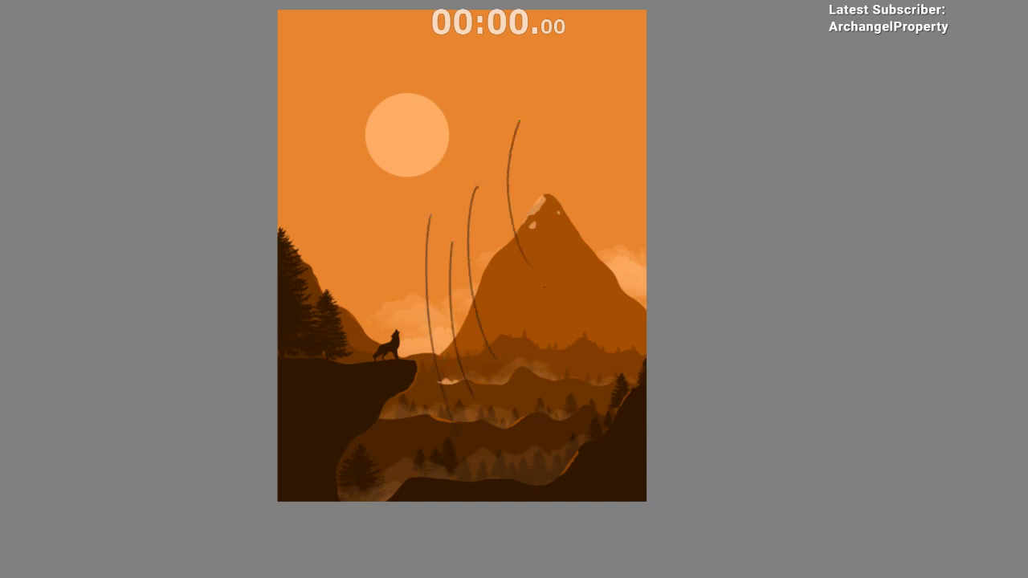
pyautogui.hotkey('ctrl', 'z')
pyautogui.hotkey('ctrl', 'z')
pyautogui.hotkey('ctrl', 'z')
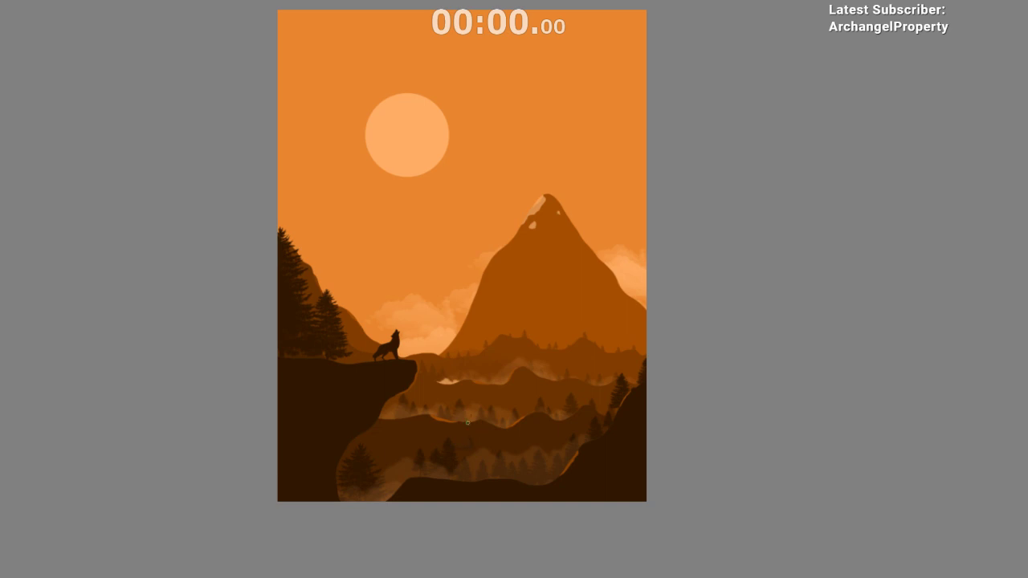
# - Airbrush a lighter orange haze over the upper part of the large mountain and mirror the view
pyautogui.scroll(3, 560, 291)
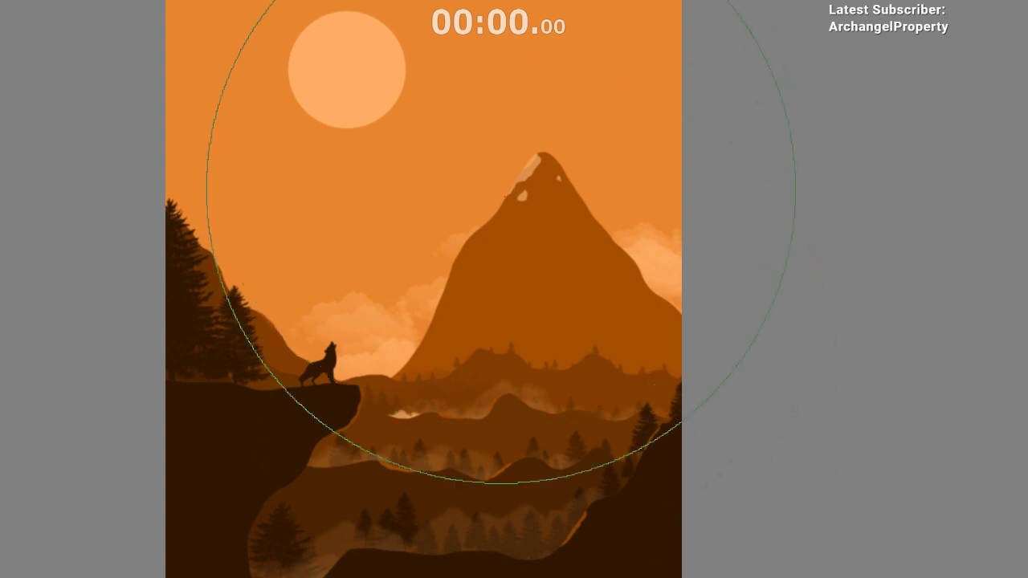
pyautogui.click(499, 157)
pyautogui.hotkey('ctrl', 'z')
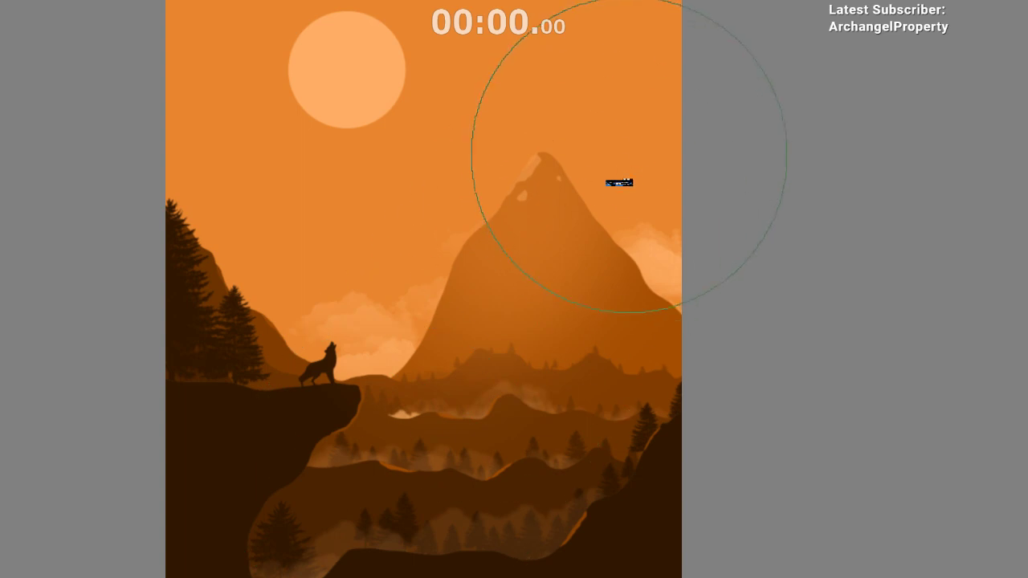
pyautogui.press('m')
pyautogui.scroll(-1, 589, 480)
pyautogui.moveTo(511, 513); pyautogui.dragTo(438, 504)
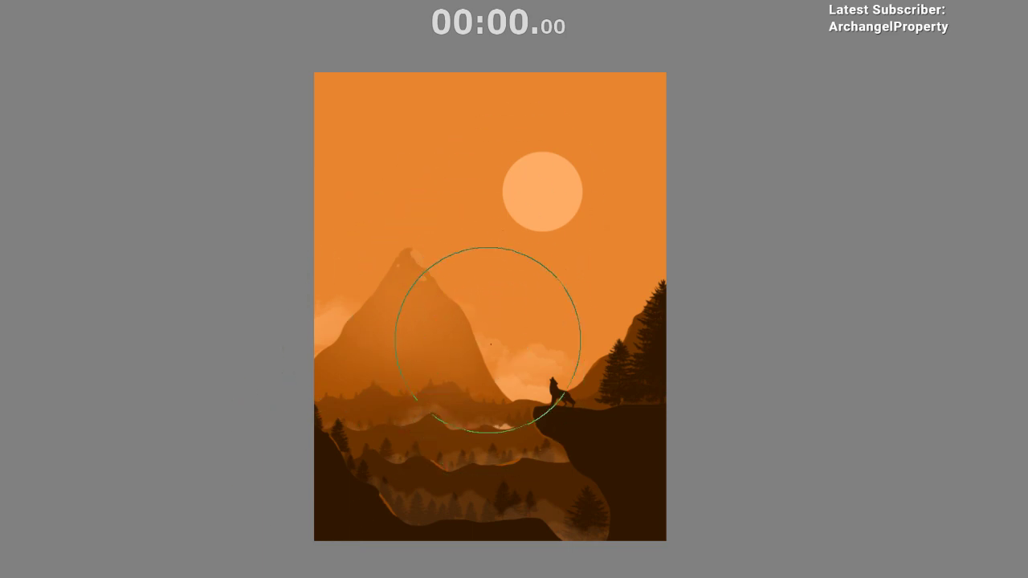
# - Choose the Blocks: basic brush and paint lighter orange across the mountain's slopes and lower face
pyautogui.rightClick(491, 343)
pyautogui.click(399, 309)
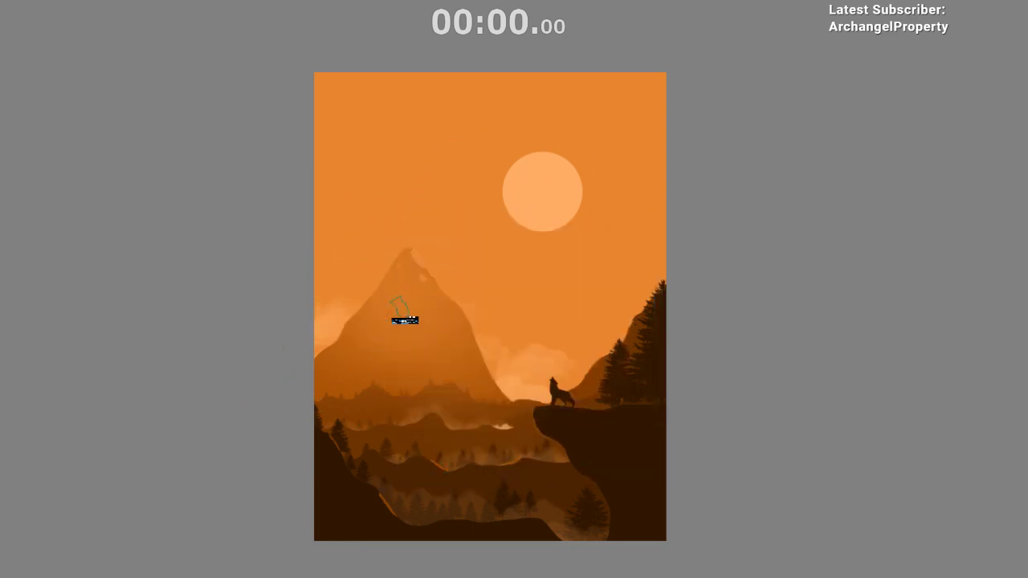
pyautogui.moveTo(368, 347)
pyautogui.mouseDown()
pyautogui.moveTo(326, 405)
pyautogui.moveTo(386, 305)
pyautogui.moveTo(313, 402)
pyautogui.moveTo(358, 338)
pyautogui.moveTo(371, 359)
pyautogui.mouseUp()
pyautogui.hotkey('ctrl', 'z')
pyautogui.scroll(1, 408, 347)
pyautogui.moveTo(415, 326); pyautogui.dragTo(481, 319)
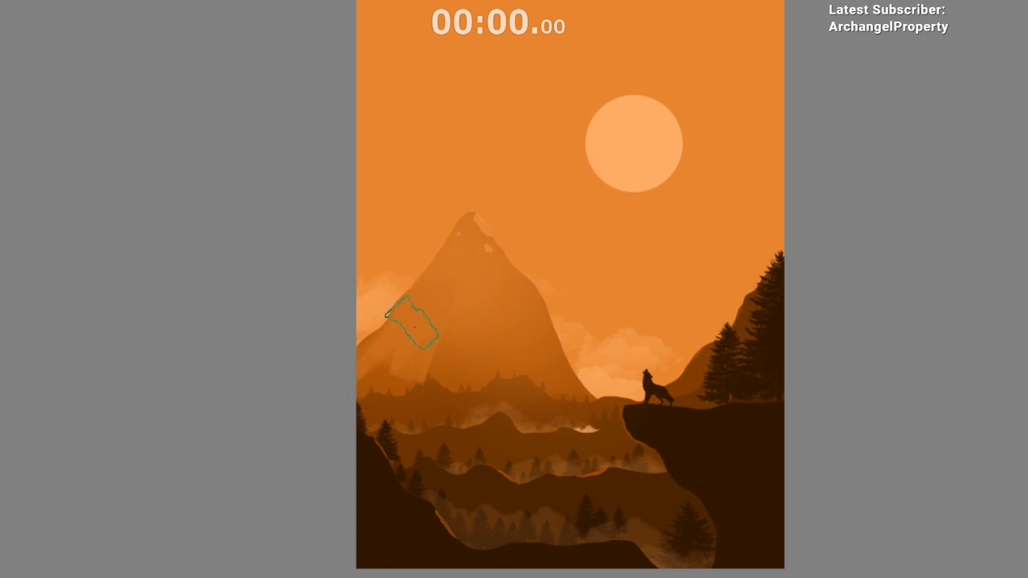
pyautogui.moveTo(406, 331)
pyautogui.mouseDown()
pyautogui.moveTo(408, 375)
pyautogui.moveTo(461, 333)
pyautogui.moveTo(467, 382)
pyautogui.moveTo(469, 311)
pyautogui.moveTo(453, 355)
pyautogui.mouseUp()
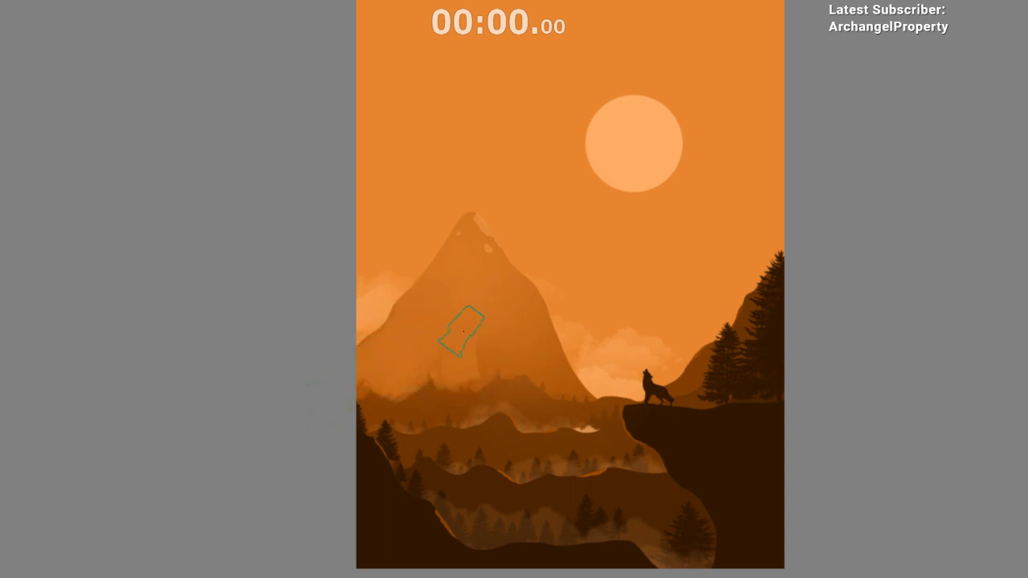
# - Restore the normal orientation and brush more light orange along the foot of the mountain
pyautogui.press('m')
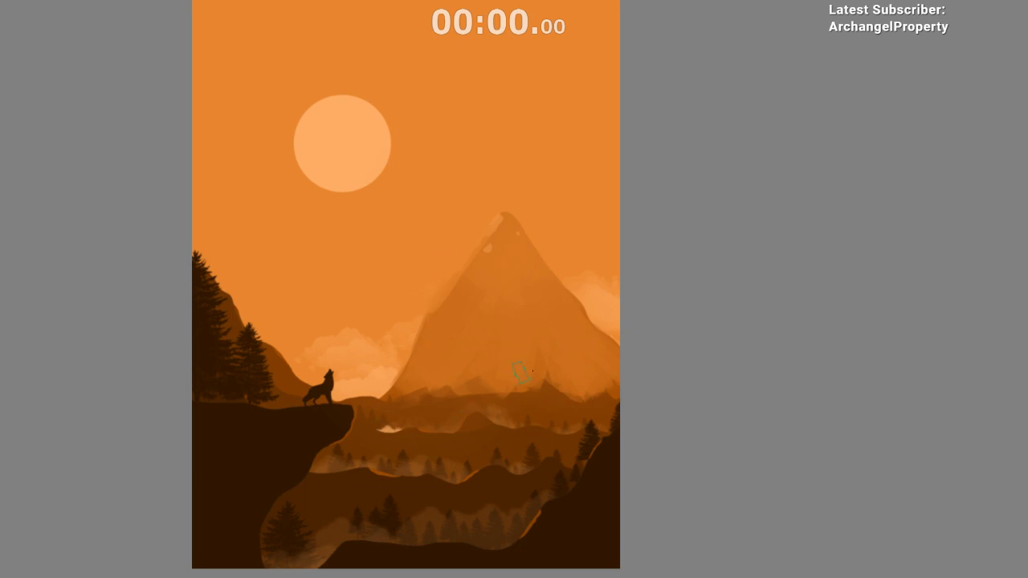
pyautogui.moveTo(558, 364); pyautogui.dragTo(700, 344)
pyautogui.moveTo(595, 348); pyautogui.dragTo(591, 281)
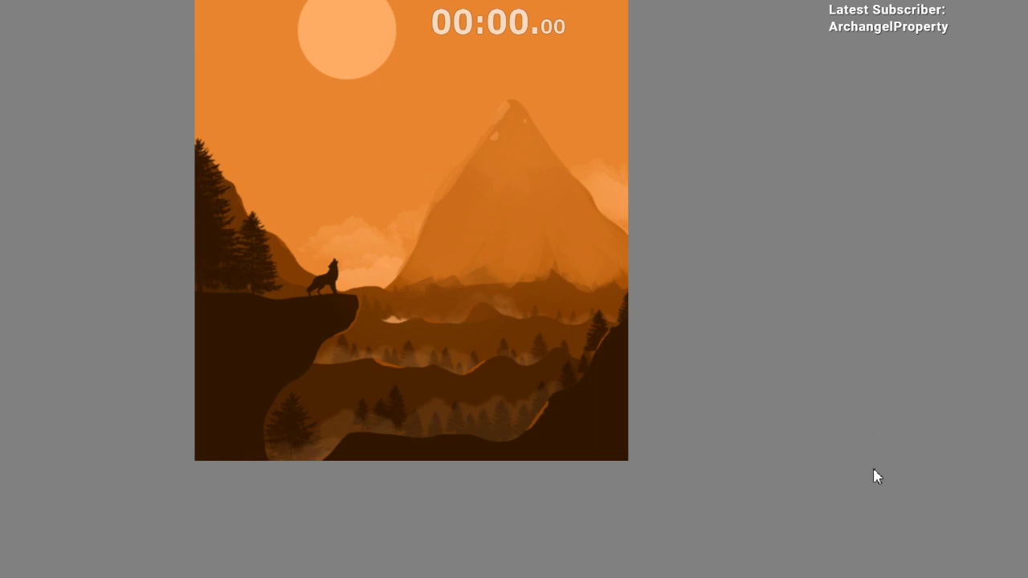
# - Switch to the deevad 4a airbrush and lay a soft orange mist over the ridges at the mountain's base
pyautogui.rightClick(445, 416)
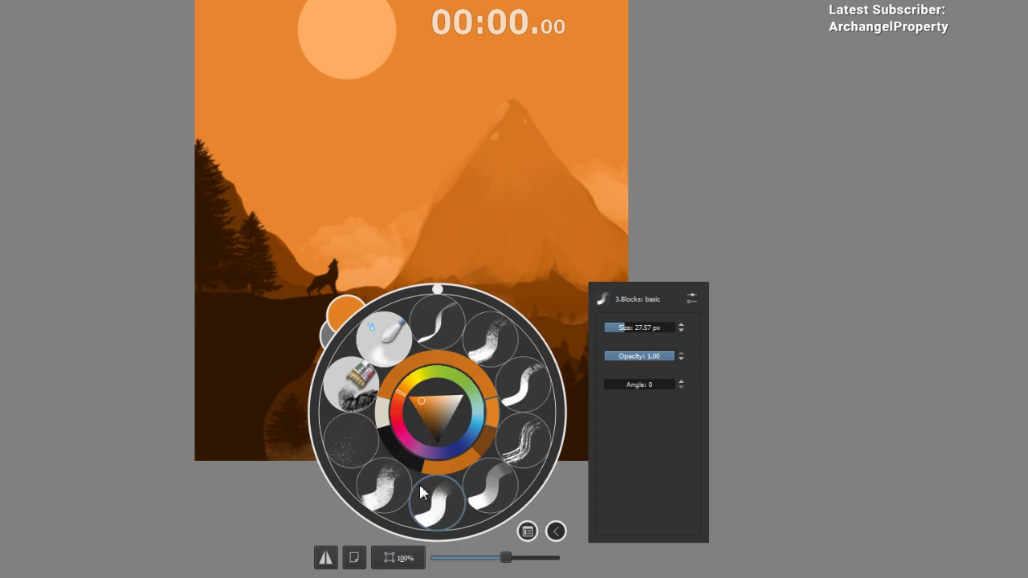
pyautogui.click(490, 486)
pyautogui.click(216, 528)
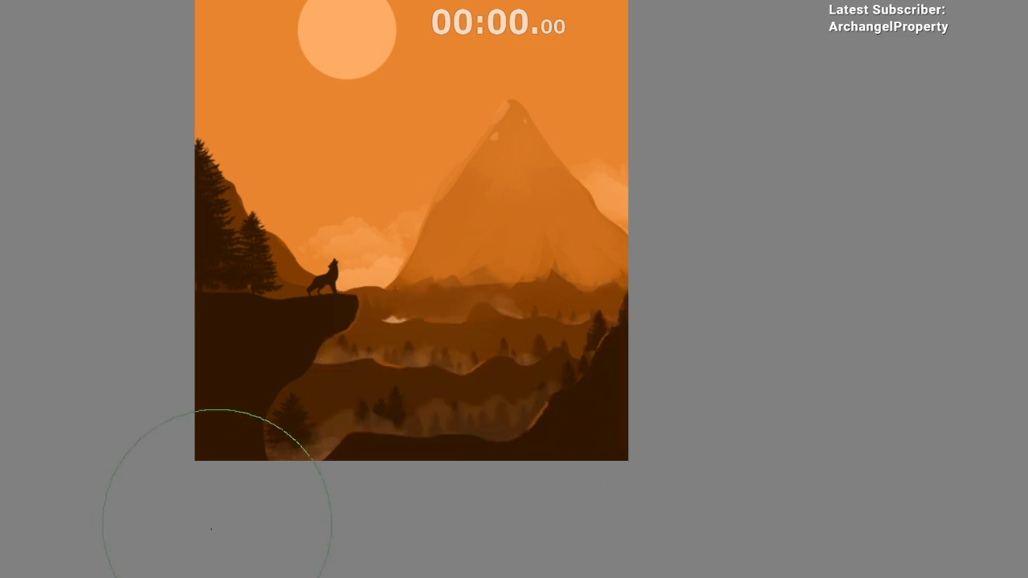
pyautogui.moveTo(477, 269)
pyautogui.mouseDown()
pyautogui.moveTo(523, 259)
pyautogui.moveTo(472, 276)
pyautogui.moveTo(509, 261)
pyautogui.moveTo(616, 278)
pyautogui.moveTo(525, 282)
pyautogui.moveTo(567, 296)
pyautogui.moveTo(542, 253)
pyautogui.moveTo(481, 265)
pyautogui.moveTo(407, 306)
pyautogui.moveTo(482, 245)
pyautogui.mouseUp()
pyautogui.moveTo(376, 332)
pyautogui.mouseDown()
pyautogui.moveTo(457, 276)
pyautogui.moveTo(422, 282)
pyautogui.moveTo(407, 265)
pyautogui.moveTo(384, 278)
pyautogui.moveTo(505, 310)
pyautogui.moveTo(551, 351)
pyautogui.mouseUp()
# - Switch to a smaller textured brush, sample the sun's pale orange and paint highlights into the clouds behind the wolf
pyautogui.rightClick(454, 308)
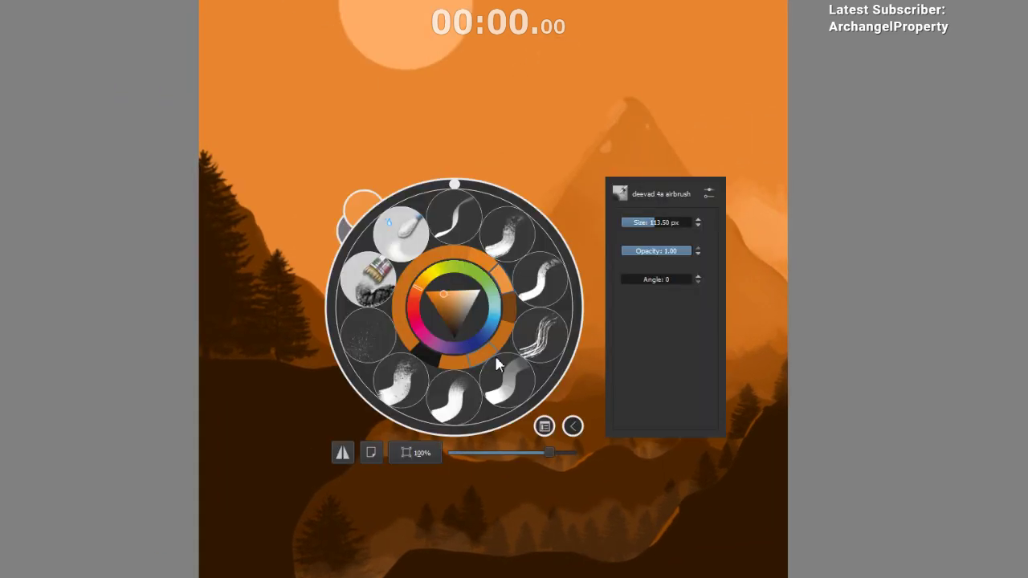
pyautogui.click(522, 372)
pyautogui.moveTo(379, 293); pyautogui.dragTo(426, 279)
pyautogui.hotkey('ctrl', 'z')
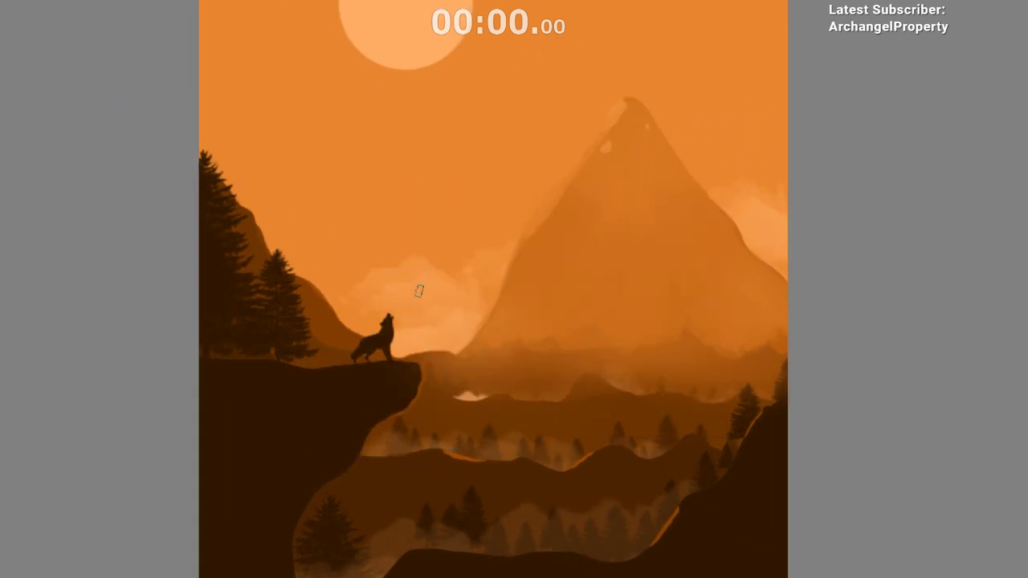
pyautogui.keyDown('ctrl'); pyautogui.click(418, 63); pyautogui.keyUp('ctrl')
pyautogui.moveTo(716, 158); pyautogui.dragTo(741, 158)
pyautogui.moveTo(458, 353); pyautogui.dragTo(420, 364)
pyautogui.scroll(-1, 463, 358)
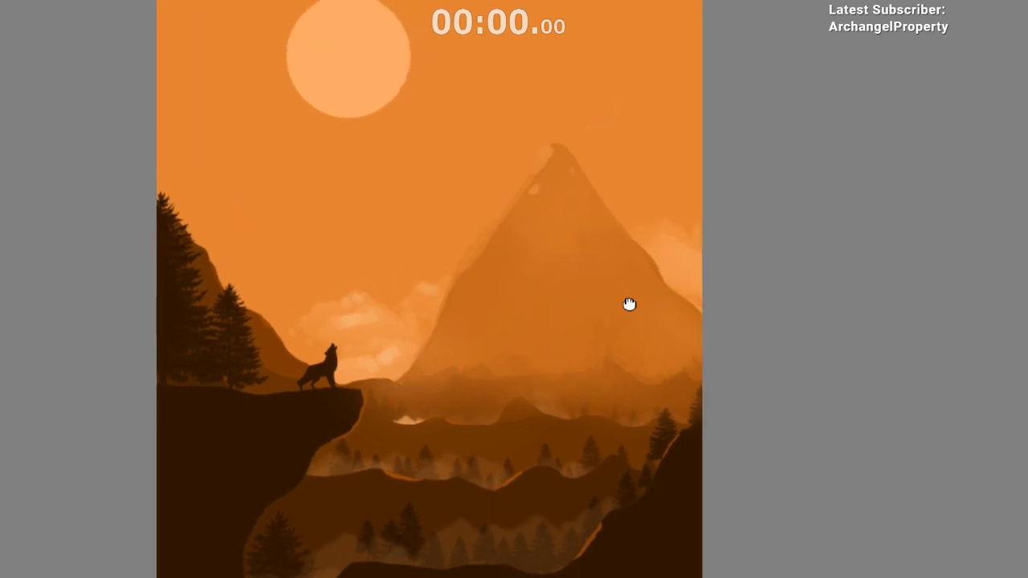
# - Sample light tones from the clouds and refine the cloud shapes on both sides of the mountain
pyautogui.moveTo(629, 303); pyautogui.dragTo(599, 308)
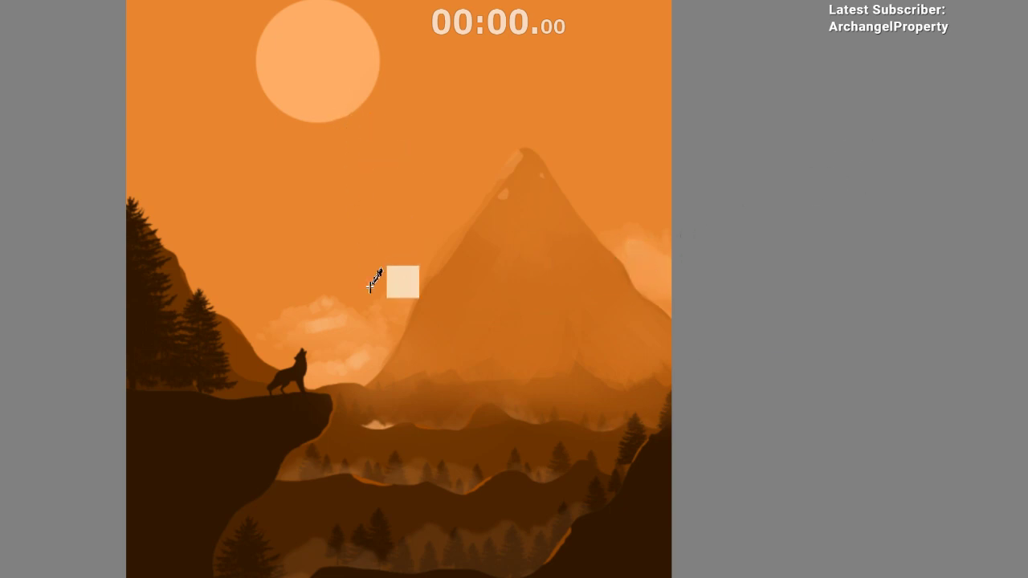
pyautogui.keyDown('ctrl'); pyautogui.click(353, 370); pyautogui.keyUp('ctrl')
pyautogui.keyDown('ctrl'); pyautogui.click(631, 255); pyautogui.keyUp('ctrl')
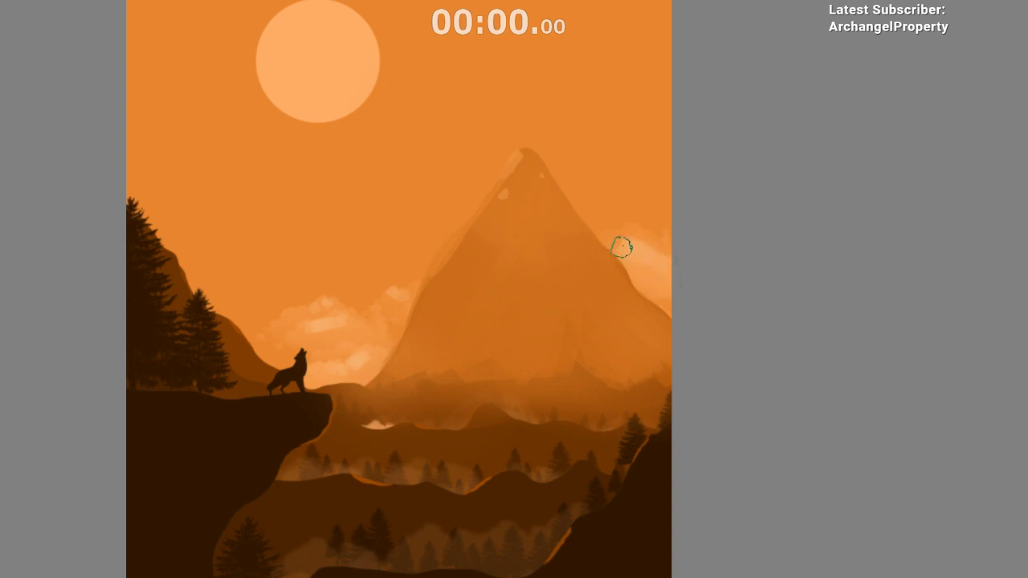
pyautogui.moveTo(577, 393); pyautogui.dragTo(580, 429)
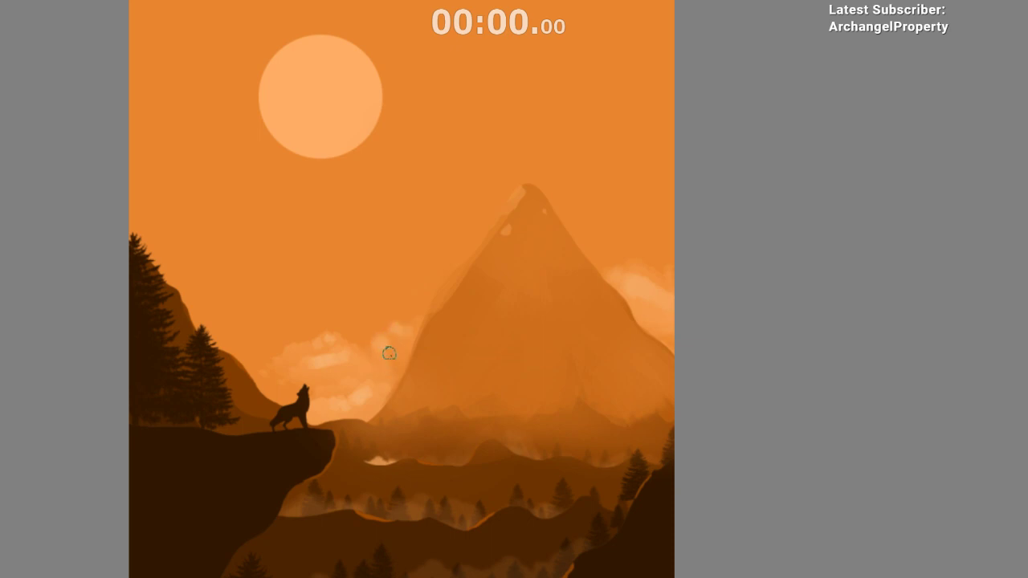
pyautogui.moveTo(568, 490); pyautogui.dragTo(600, 577)
pyautogui.moveTo(457, 424)
pyautogui.mouseDown()
pyautogui.moveTo(544, 360)
pyautogui.moveTo(605, 375)
pyautogui.mouseUp()
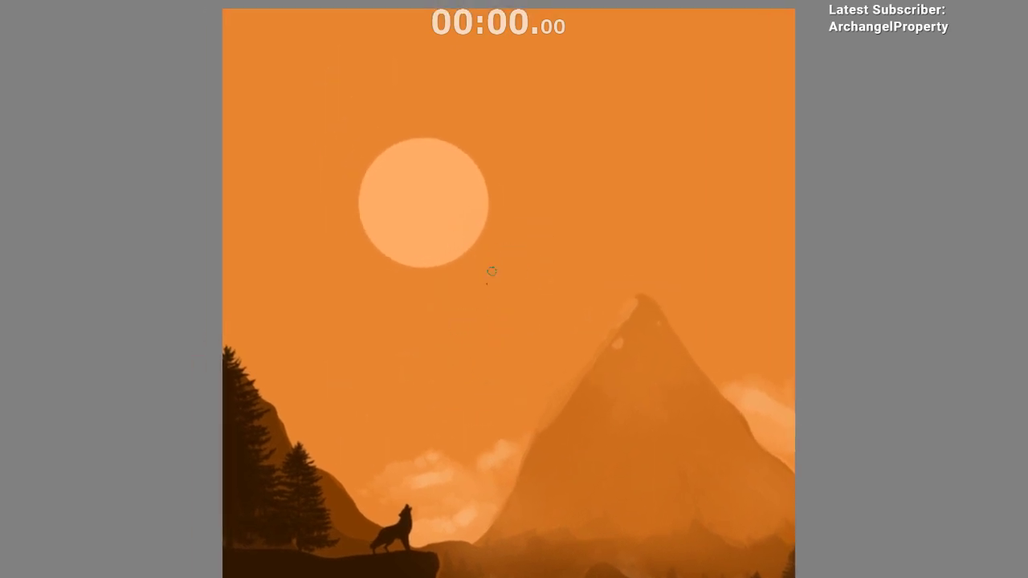
pyautogui.moveTo(430, 318)
pyautogui.mouseDown()
pyautogui.moveTo(487, 311)
pyautogui.moveTo(443, 325)
pyautogui.moveTo(499, 314)
pyautogui.moveTo(415, 323)
pyautogui.moveTo(523, 320)
pyautogui.mouseUp()
pyautogui.hotkey('ctrl', 'z')
pyautogui.hotkey('ctrl', 'z')
pyautogui.hotkey('ctrl', 'z')
pyautogui.hotkey('ctrl', 'z')
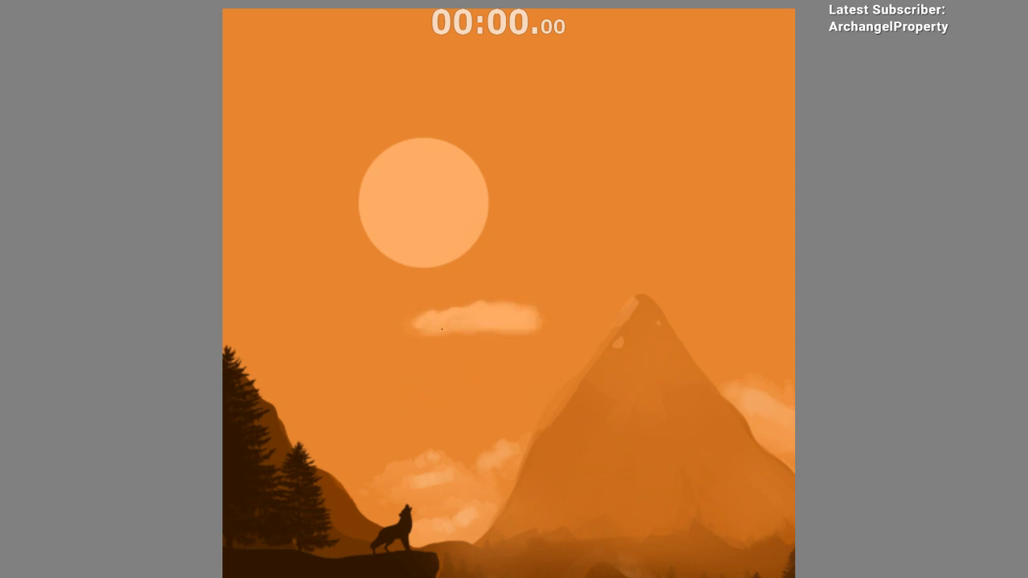
# - Enlarge the brush and block in a dark olive-brown cloud in the sky below the sun
pyautogui.press(']')
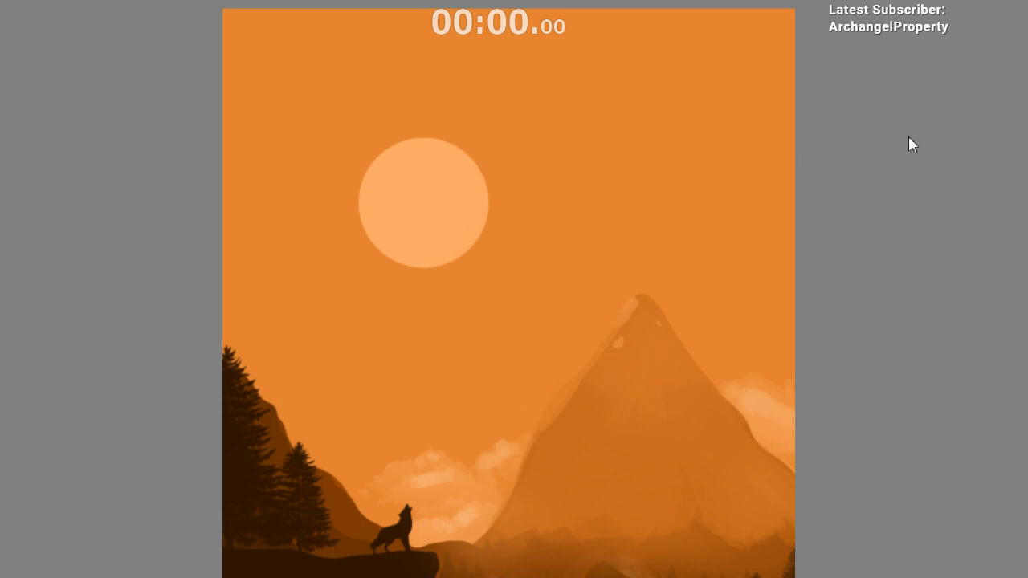
pyautogui.moveTo(386, 345)
pyautogui.mouseDown()
pyautogui.moveTo(418, 340)
pyautogui.moveTo(433, 351)
pyautogui.moveTo(472, 326)
pyautogui.moveTo(414, 357)
pyautogui.moveTo(434, 341)
pyautogui.moveTo(517, 348)
pyautogui.moveTo(454, 332)
pyautogui.moveTo(544, 348)
pyautogui.moveTo(471, 329)
pyautogui.moveTo(427, 345)
pyautogui.moveTo(565, 348)
pyautogui.moveTo(476, 337)
pyautogui.moveTo(384, 355)
pyautogui.moveTo(569, 353)
pyautogui.moveTo(522, 363)
pyautogui.mouseUp()
pyautogui.hotkey('ctrl', 'z')
pyautogui.hotkey('ctrl', 'z')
# - Sample the sun's pale orange and paint lit, billowing tops onto the dark cloud below the sun
pyautogui.keyDown('ctrl'); pyautogui.click(447, 230); pyautogui.keyUp('ctrl')
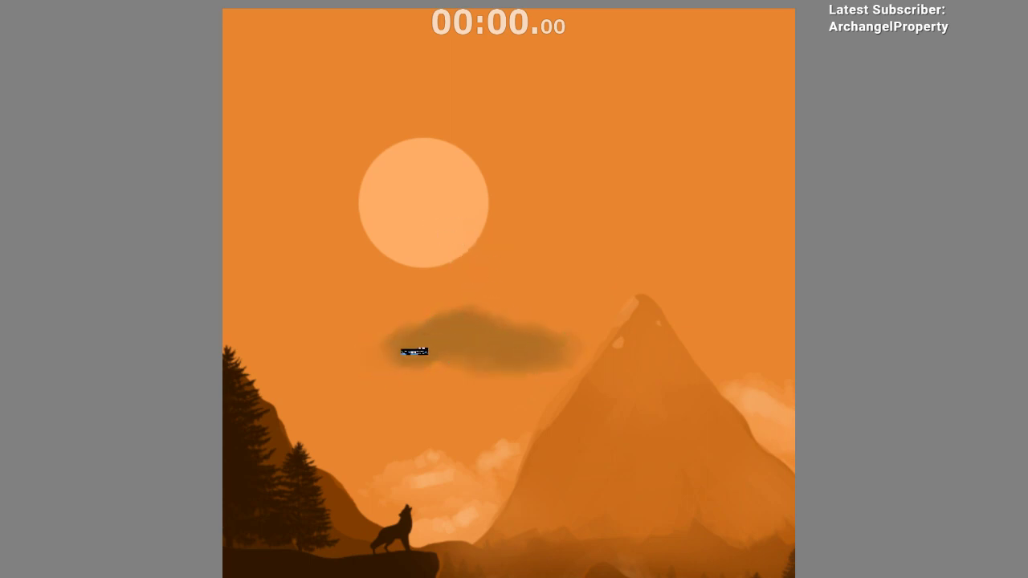
pyautogui.moveTo(438, 316)
pyautogui.mouseDown()
pyautogui.moveTo(481, 326)
pyautogui.moveTo(380, 347)
pyautogui.moveTo(440, 328)
pyautogui.moveTo(394, 341)
pyautogui.mouseUp()
pyautogui.hotkey('ctrl', 'z')
pyautogui.hotkey('ctrl', 'z')
pyautogui.moveTo(486, 328); pyautogui.dragTo(494, 336)
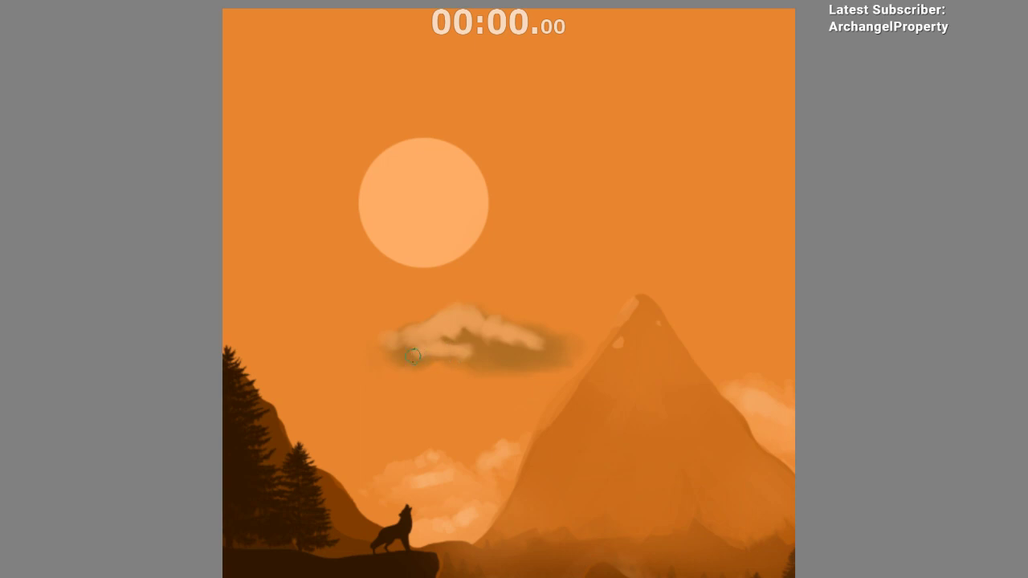
# - Refine the light edge and soften the underside of the dark cloud below the sun, switching to the soft airbrush
pyautogui.moveTo(413, 356); pyautogui.dragTo(497, 358)
pyautogui.rightClick(521, 354)
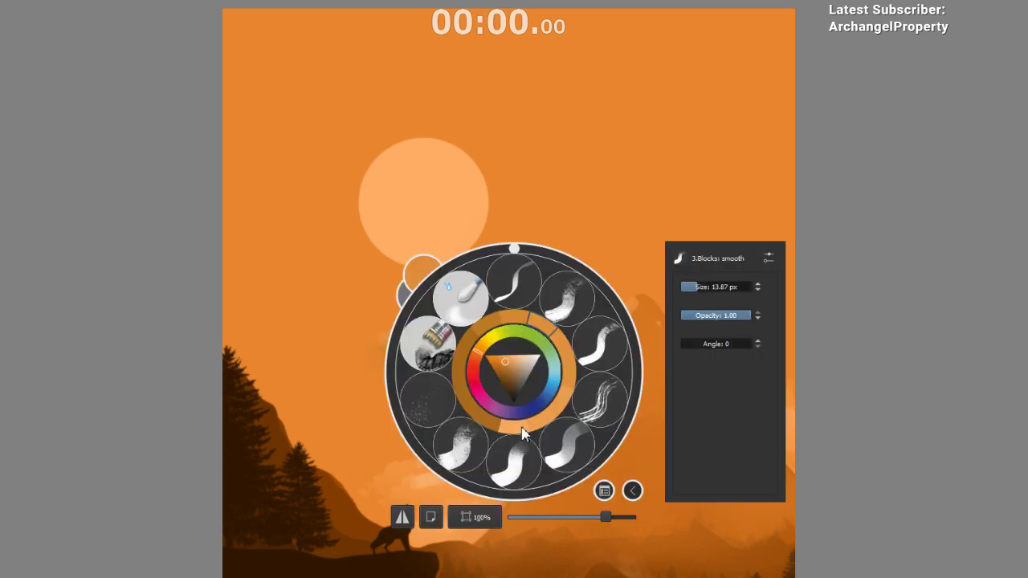
pyautogui.click(226, 487)
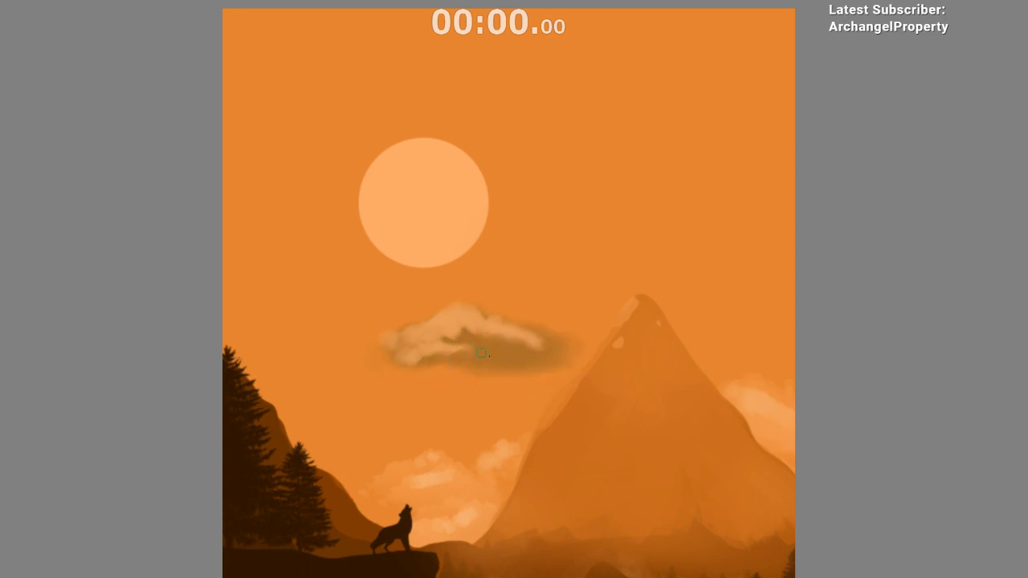
pyautogui.scroll(-2, 498, 462)
pyautogui.rightClick(519, 394)
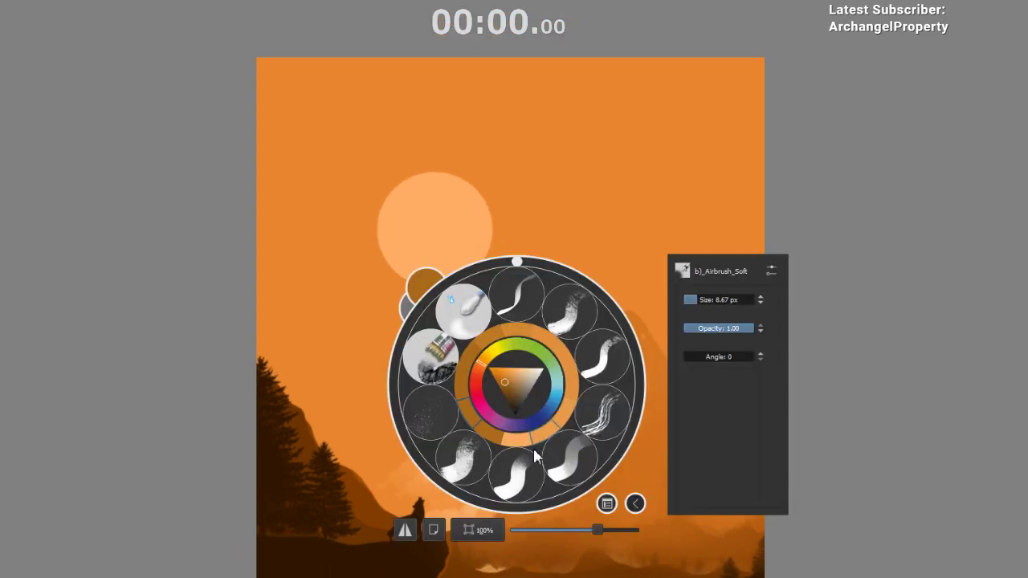
pyautogui.click(526, 464)
pyautogui.moveTo(398, 388)
pyautogui.mouseDown()
pyautogui.moveTo(497, 369)
pyautogui.moveTo(571, 318)
pyautogui.moveTo(579, 332)
pyautogui.moveTo(522, 328)
pyautogui.moveTo(394, 368)
pyautogui.moveTo(518, 343)
pyautogui.moveTo(427, 377)
pyautogui.mouseUp()
# - Lasso two jagged cloud bands running diagonally across the sky, one below the sun and one across the mountain peak
pyautogui.press('l')
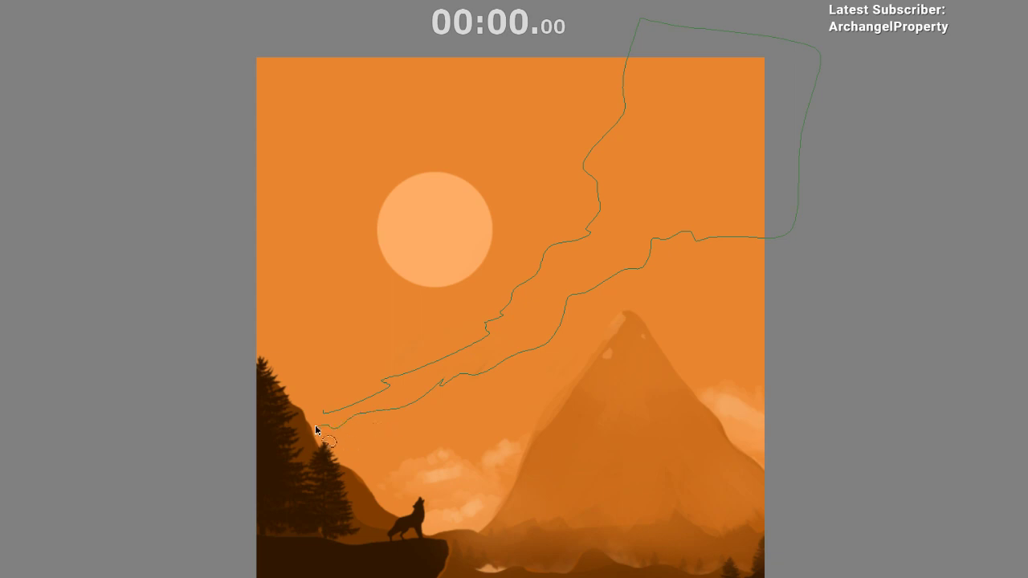
pyautogui.moveTo(347, 408); pyautogui.dragTo(347, 407)
pyautogui.moveTo(428, 425); pyautogui.dragTo(318, 434)
pyautogui.moveTo(448, 234)
pyautogui.mouseDown()
pyautogui.moveTo(590, 100)
pyautogui.moveTo(484, 194)
pyautogui.moveTo(620, 31)
pyautogui.moveTo(468, 201)
pyautogui.moveTo(644, 25)
pyautogui.moveTo(459, 189)
pyautogui.moveTo(528, 199)
pyautogui.moveTo(690, 33)
pyautogui.moveTo(494, 183)
pyautogui.mouseUp()
pyautogui.hotkey('ctrl', 'z')
pyautogui.moveTo(555, 302)
pyautogui.mouseDown()
pyautogui.moveTo(553, 261)
pyautogui.moveTo(764, 58)
pyautogui.moveTo(546, 283)
pyautogui.mouseUp()
pyautogui.moveTo(372, 442)
pyautogui.mouseDown()
pyautogui.moveTo(675, 220)
pyautogui.moveTo(717, 232)
pyautogui.moveTo(597, 349)
pyautogui.moveTo(423, 438)
pyautogui.moveTo(337, 462)
pyautogui.mouseUp()
pyautogui.moveTo(517, 327); pyautogui.dragTo(645, 240)
pyautogui.moveTo(593, 351); pyautogui.dragTo(685, 268)
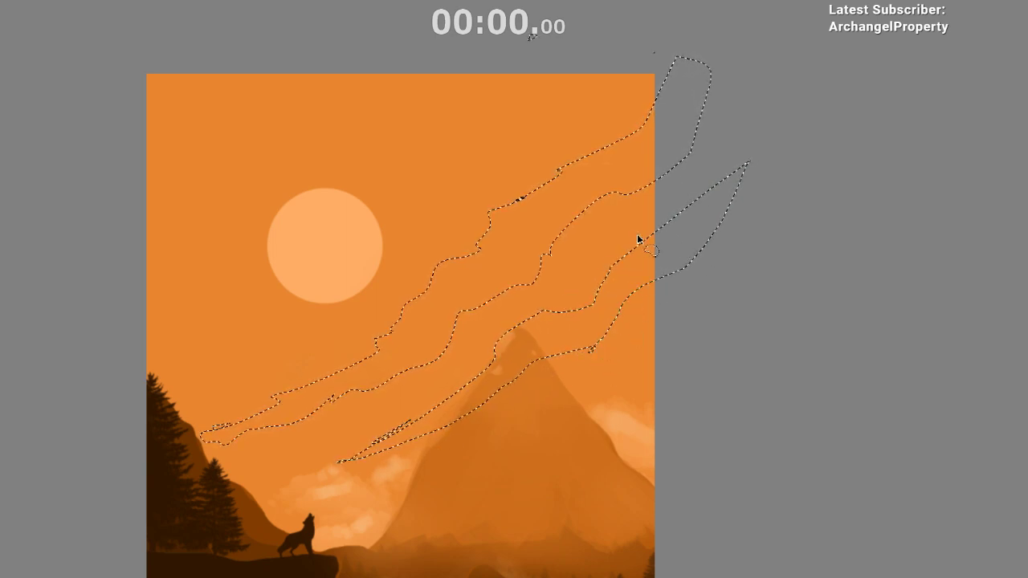
# - Add jagged freehand pieces to the selection at the lower cloud band's tail and along the upper band's right side
pyautogui.moveTo(638, 236); pyautogui.dragTo(645, 243)
pyautogui.moveTo(439, 405)
pyautogui.mouseDown()
pyautogui.moveTo(402, 456)
pyautogui.moveTo(404, 424)
pyautogui.moveTo(400, 438)
pyautogui.moveTo(444, 419)
pyautogui.moveTo(291, 498)
pyautogui.moveTo(434, 442)
pyautogui.mouseUp()
pyautogui.moveTo(520, 401); pyautogui.dragTo(550, 339)
pyautogui.hotkey('ctrl', 'z')
pyautogui.moveTo(457, 363)
pyautogui.mouseDown()
pyautogui.moveTo(396, 394)
pyautogui.moveTo(418, 397)
pyautogui.moveTo(447, 362)
pyautogui.mouseUp()
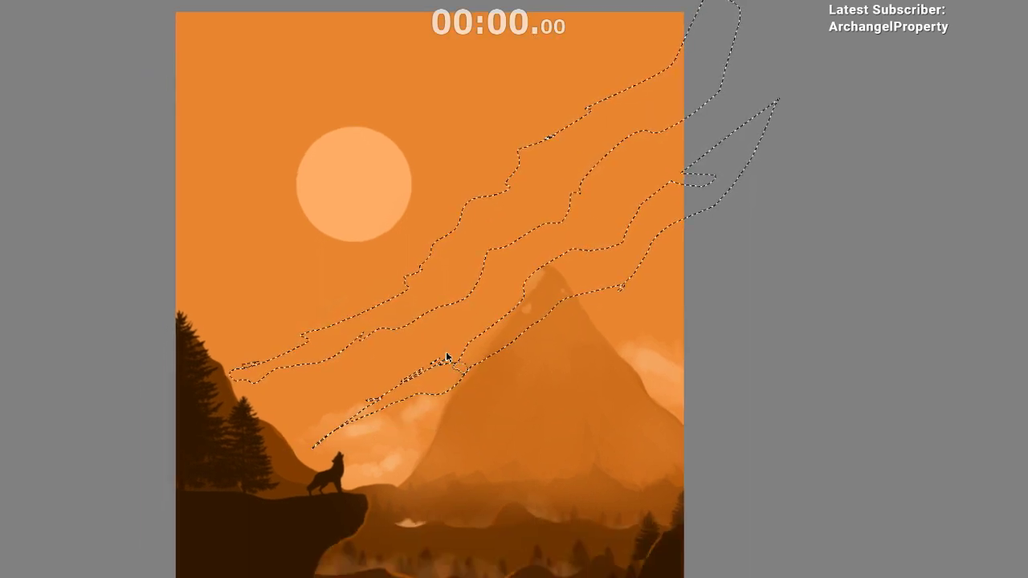
pyautogui.moveTo(584, 210)
pyautogui.mouseDown()
pyautogui.moveTo(713, 90)
pyautogui.moveTo(721, 95)
pyautogui.mouseUp()
pyautogui.moveTo(660, 110); pyautogui.dragTo(733, 46)
pyautogui.moveTo(575, 180); pyautogui.dragTo(695, 76)
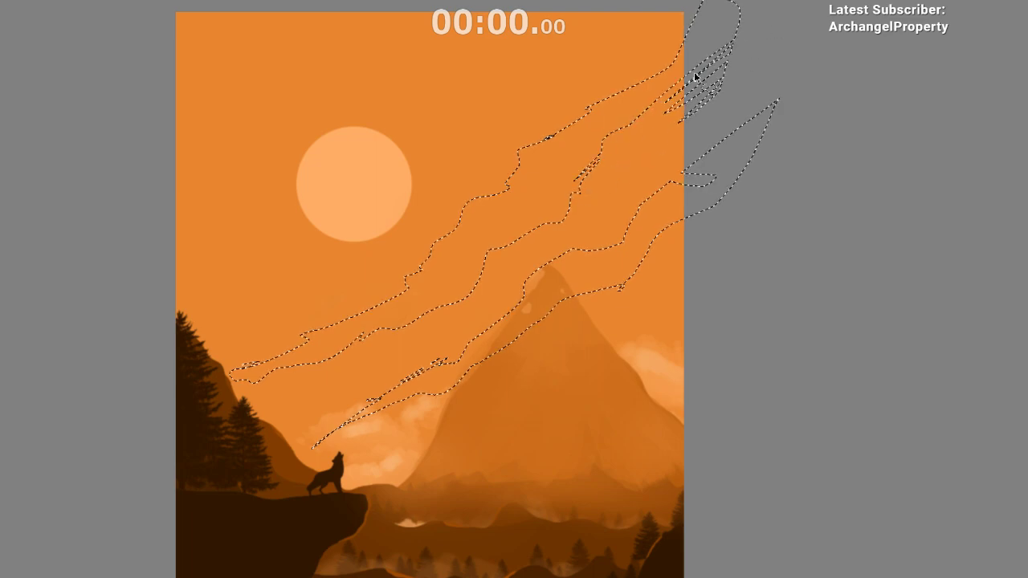
pyautogui.moveTo(588, 110)
pyautogui.mouseDown()
pyautogui.moveTo(769, 2)
pyautogui.moveTo(743, 8)
pyautogui.mouseUp()
# - Brush a light orange tone into the selected upper cloud band
pyautogui.press('b')
pyautogui.moveTo(550, 221)
pyautogui.mouseDown()
pyautogui.moveTo(580, 191)
pyautogui.moveTo(261, 488)
pyautogui.mouseUp()
pyautogui.moveTo(390, 427)
pyautogui.mouseDown()
pyautogui.moveTo(619, 198)
pyautogui.moveTo(491, 312)
pyautogui.mouseUp()
# - Cut the mountain out of the lower selected band and brush light orange into the clouds toward the canvas's right edge
pyautogui.press('l')
pyautogui.moveTo(464, 380)
pyautogui.mouseDown()
pyautogui.moveTo(558, 272)
pyautogui.moveTo(615, 352)
pyautogui.moveTo(447, 432)
pyautogui.moveTo(464, 380)
pyautogui.mouseUp()
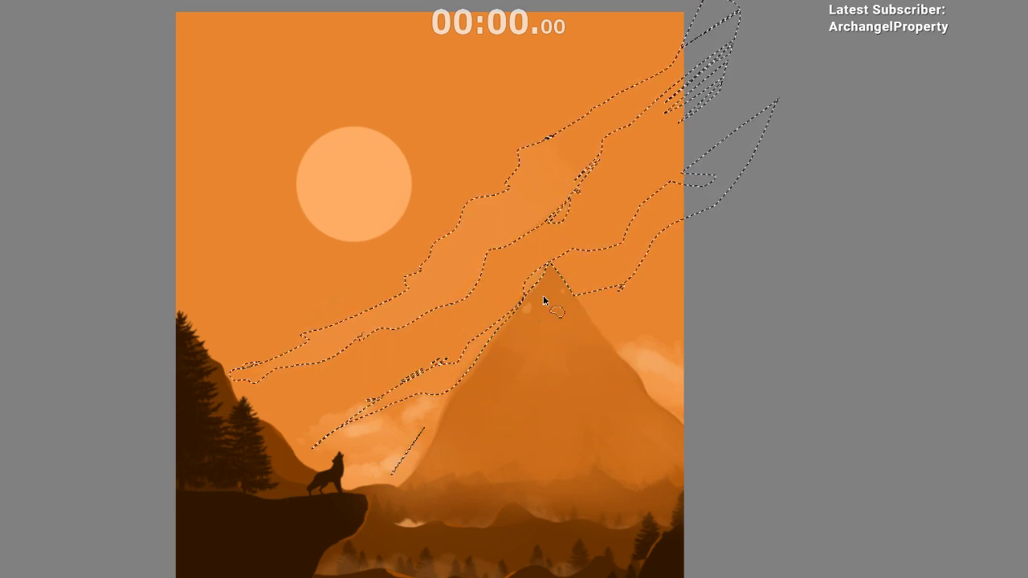
pyautogui.moveTo(543, 296); pyautogui.dragTo(755, 161)
pyautogui.hotkey('ctrl', 'z')
pyautogui.press('b')
pyautogui.moveTo(583, 175)
pyautogui.mouseDown()
pyautogui.moveTo(404, 505)
pyautogui.moveTo(779, 50)
pyautogui.mouseUp()
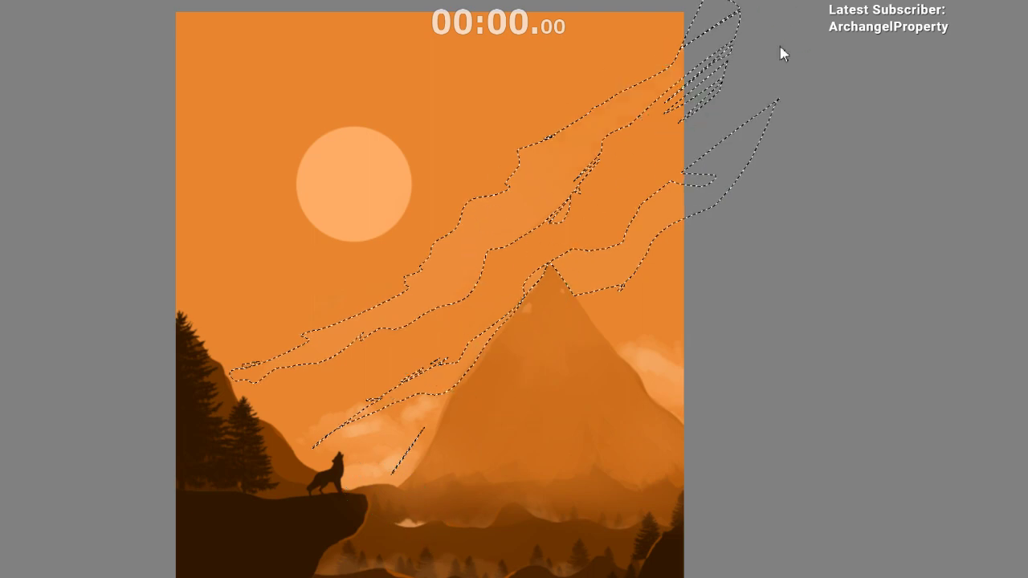
pyautogui.hotkey('ctrl', 'shift', 'a')
pyautogui.press('m')
pyautogui.moveTo(585, 491); pyautogui.dragTo(408, 482)
pyautogui.hotkey('ctrl', 'z')
pyautogui.press('m')
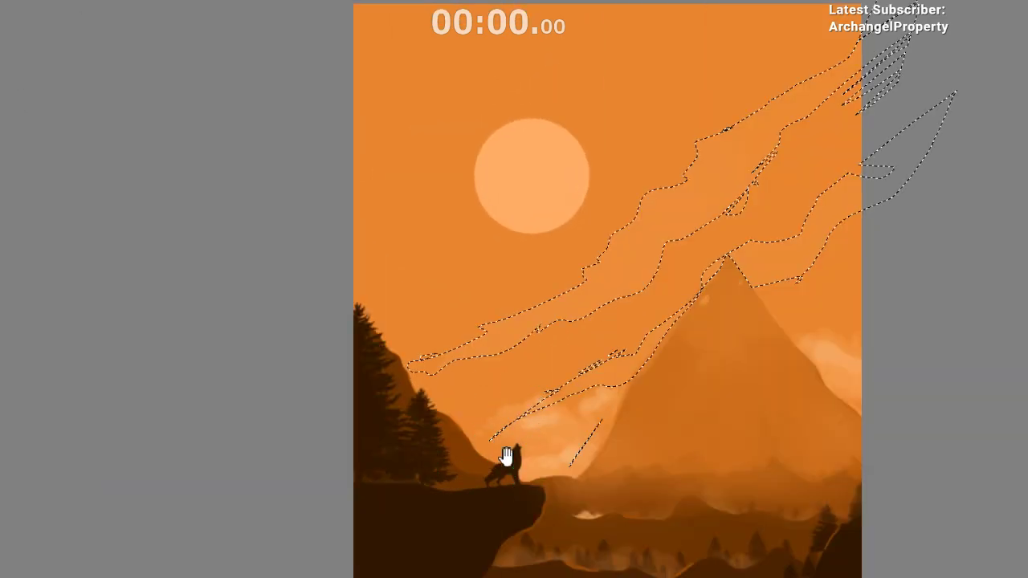
pyautogui.moveTo(506, 457); pyautogui.dragTo(433, 489)
# - Sample a lighter orange and paint highlights along the sunward edge of the upper cloud band with the selection outline hidden
pyautogui.keyDown('ctrl'); pyautogui.click(475, 453); pyautogui.keyUp('ctrl')
pyautogui.moveTo(404, 360)
pyautogui.mouseDown()
pyautogui.moveTo(526, 310)
pyautogui.moveTo(463, 324)
pyautogui.moveTo(578, 229)
pyautogui.moveTo(551, 257)
pyautogui.moveTo(605, 194)
pyautogui.moveTo(649, 175)
pyautogui.moveTo(569, 267)
pyautogui.moveTo(654, 161)
pyautogui.mouseUp()
pyautogui.hotkey('ctrl', 'z')
pyautogui.hotkey('ctrl', 'z')
pyautogui.keyDown('ctrl'); pyautogui.click(569, 244); pyautogui.keyUp('ctrl')
pyautogui.hotkey('ctrl', 'h')
pyautogui.press('m')
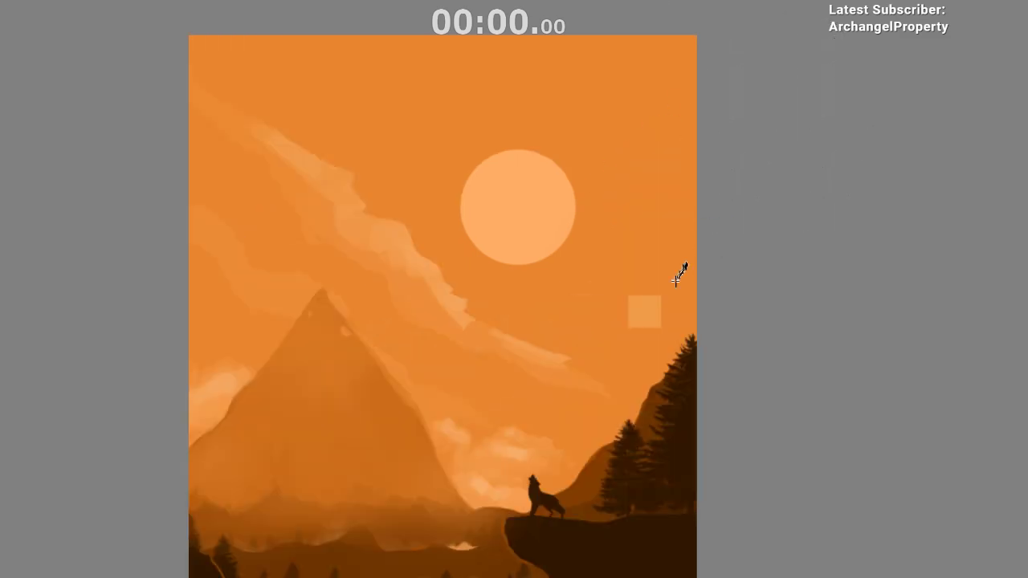
# - Paint light patches into the cloud band above the peak, checking the composition mirrored and without the selection outline
pyautogui.hotkey('ctrl', 'h')
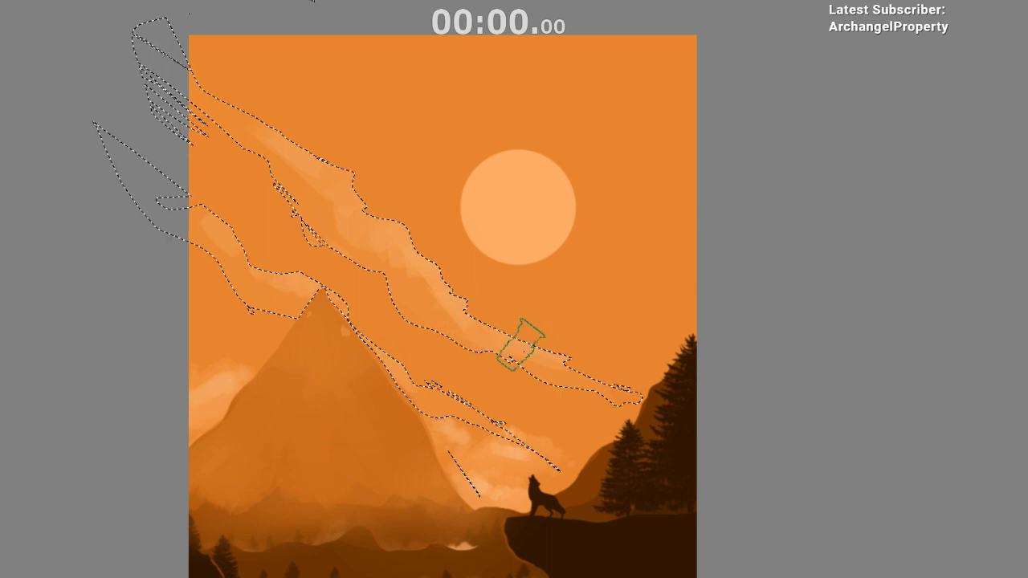
pyautogui.hotkey('ctrl', 'h')
pyautogui.press('m')
pyautogui.moveTo(353, 428); pyautogui.dragTo(321, 434)
pyautogui.hotkey('ctrl', 'h')
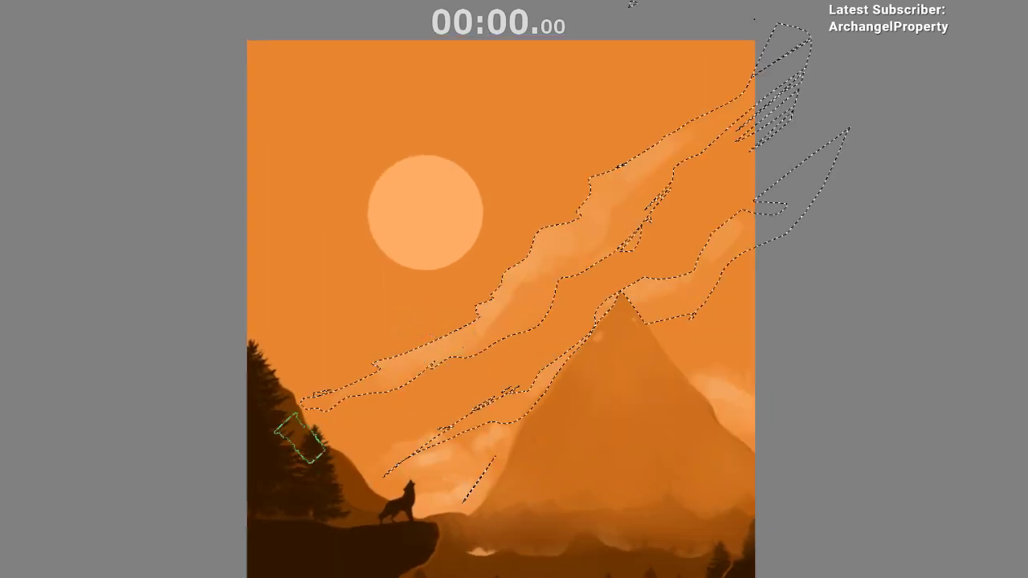
pyautogui.hotkey('ctrl', 'h')
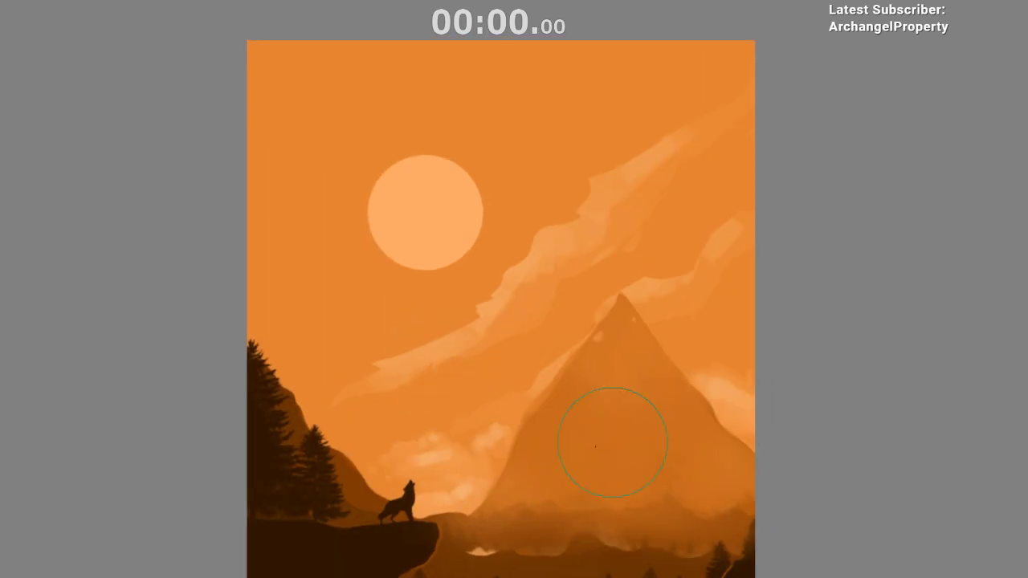
# - Soften the undersides of the diagonal cloud bands with broad strokes between the sun and the mountain
pyautogui.moveTo(439, 370)
pyautogui.mouseDown()
pyautogui.moveTo(503, 345)
pyautogui.moveTo(484, 381)
pyautogui.moveTo(559, 310)
pyautogui.mouseUp()
pyautogui.press(']')
pyautogui.press('[')
pyautogui.moveTo(501, 347); pyautogui.dragTo(663, 211)
pyautogui.moveTo(591, 358); pyautogui.dragTo(554, 356)
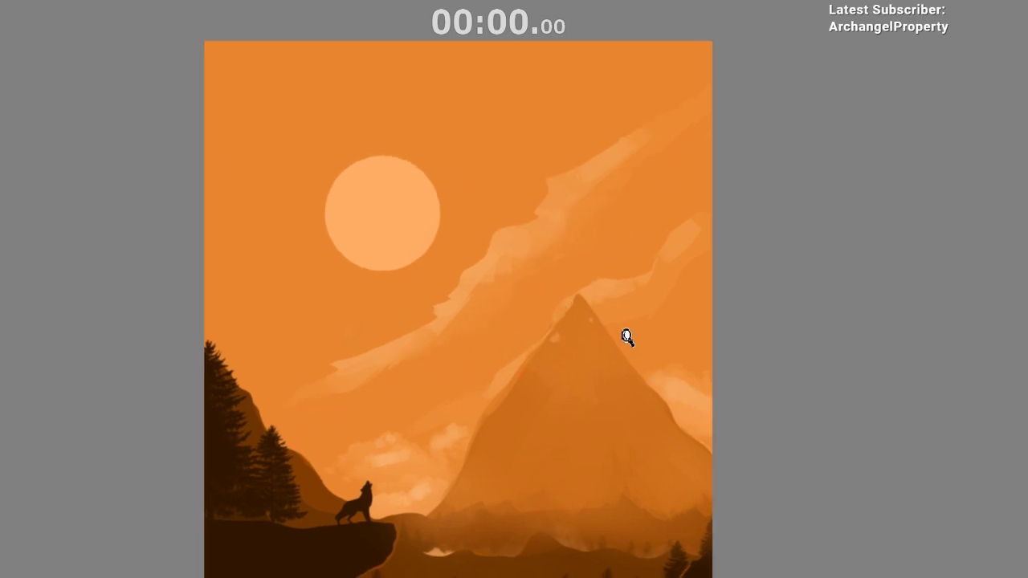
pyautogui.moveTo(629, 338); pyautogui.dragTo(591, 375)
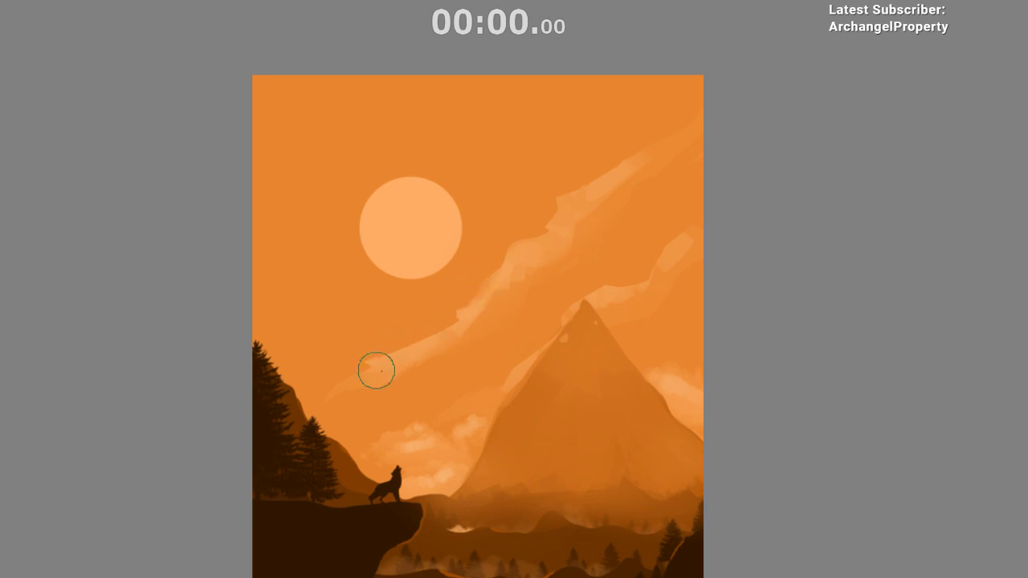
# - Sample the cloud tone, reduce the brush and smooth the upper band's jagged sunward edge, checking it in mirrored view
pyautogui.keyDown('ctrl'); pyautogui.click(468, 319); pyautogui.keyUp('ctrl')
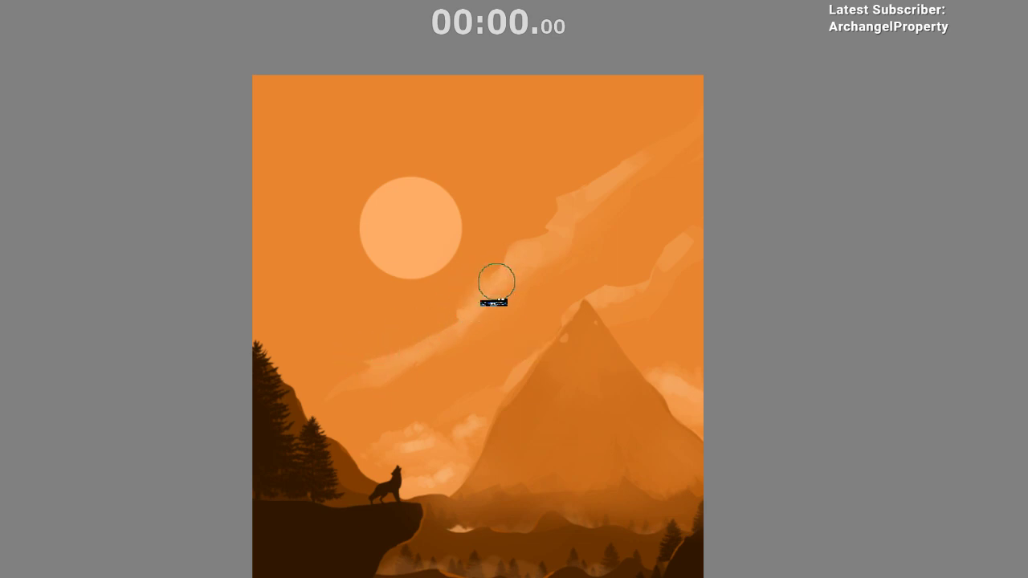
pyautogui.keyDown('shift'); pyautogui.moveTo(497, 283); pyautogui.dragTo(479, 283); pyautogui.keyUp('shift')
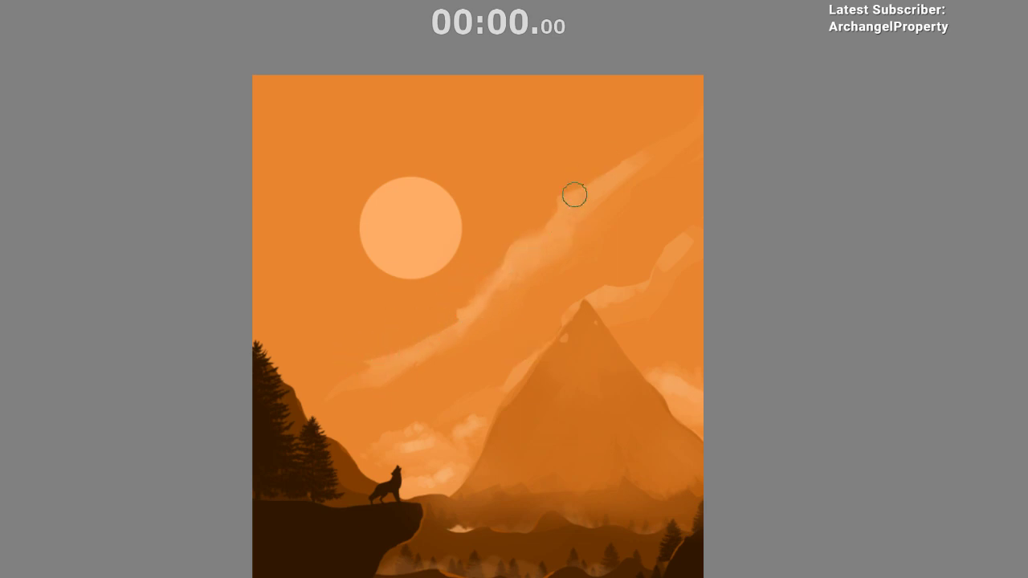
pyautogui.press('h')
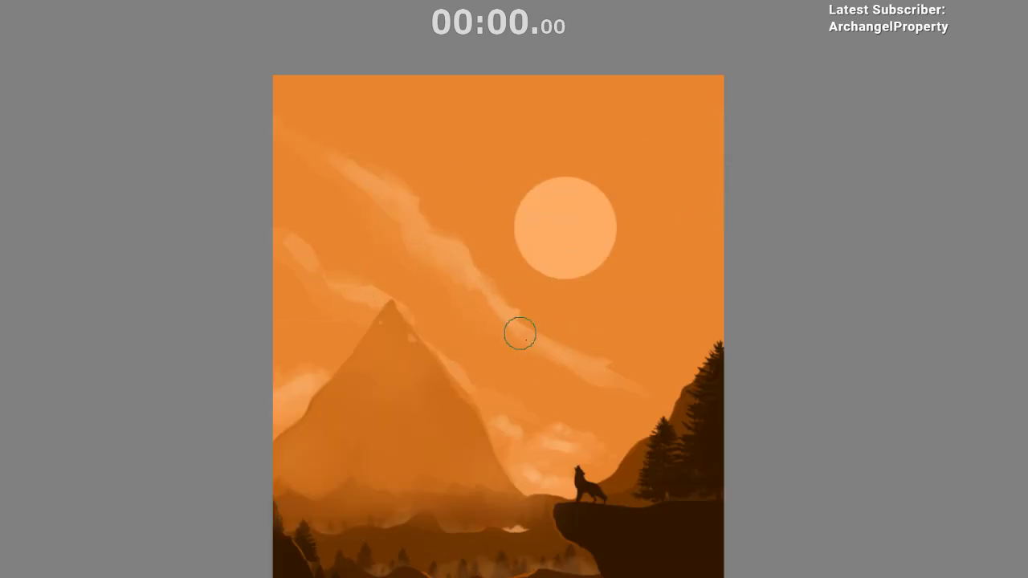
pyautogui.press('h')
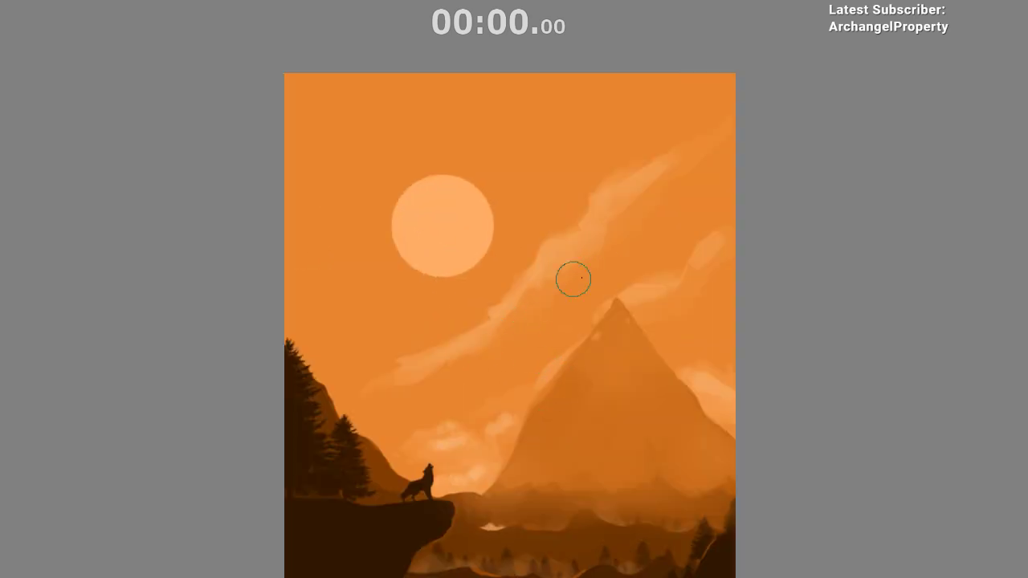
# - Sample the sky orange, enlarge the brush and fade the diagonal band's lower tail and the cloud beside the peak
pyautogui.keyDown('ctrl'); pyautogui.click(459, 375); pyautogui.keyUp('ctrl')
pyautogui.keyDown('ctrl'); pyautogui.click(369, 378); pyautogui.keyUp('ctrl')
pyautogui.press(']')
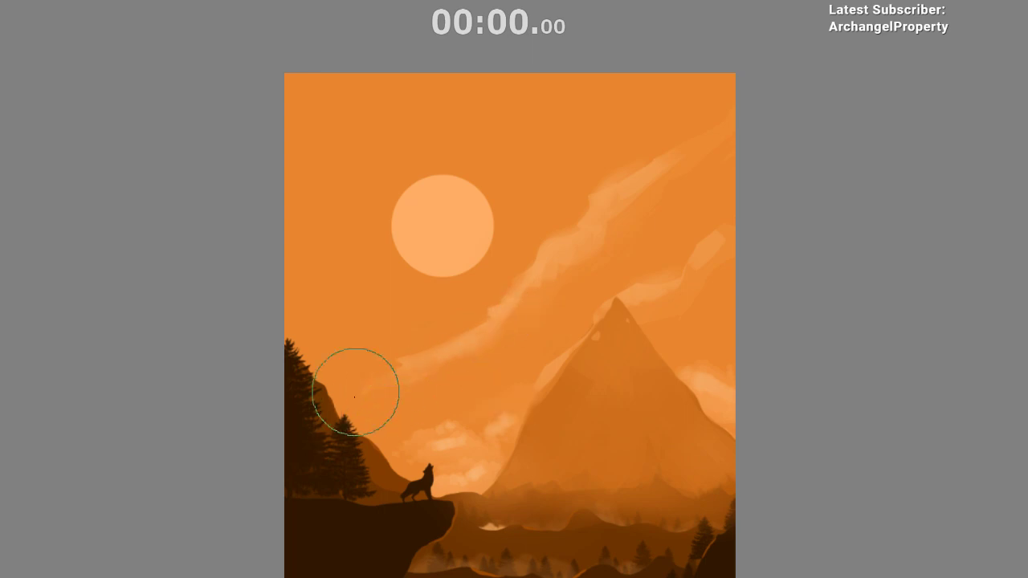
pyautogui.moveTo(356, 392); pyautogui.dragTo(470, 354)
pyautogui.press('h')
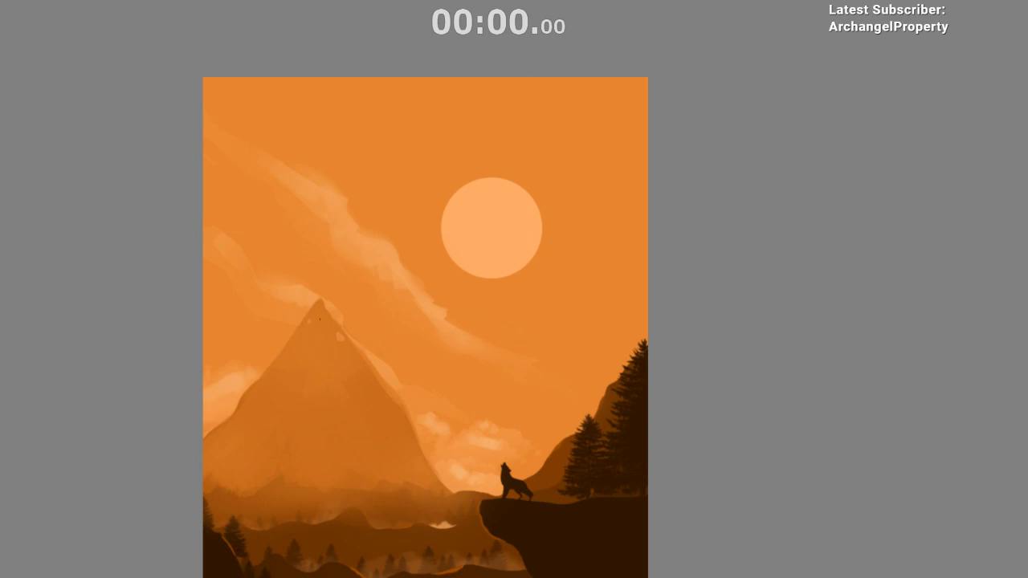
pyautogui.moveTo(555, 411)
pyautogui.mouseDown()
pyautogui.moveTo(557, 459)
pyautogui.moveTo(578, 514)
pyautogui.moveTo(410, 410)
pyautogui.mouseUp()
pyautogui.press('m')
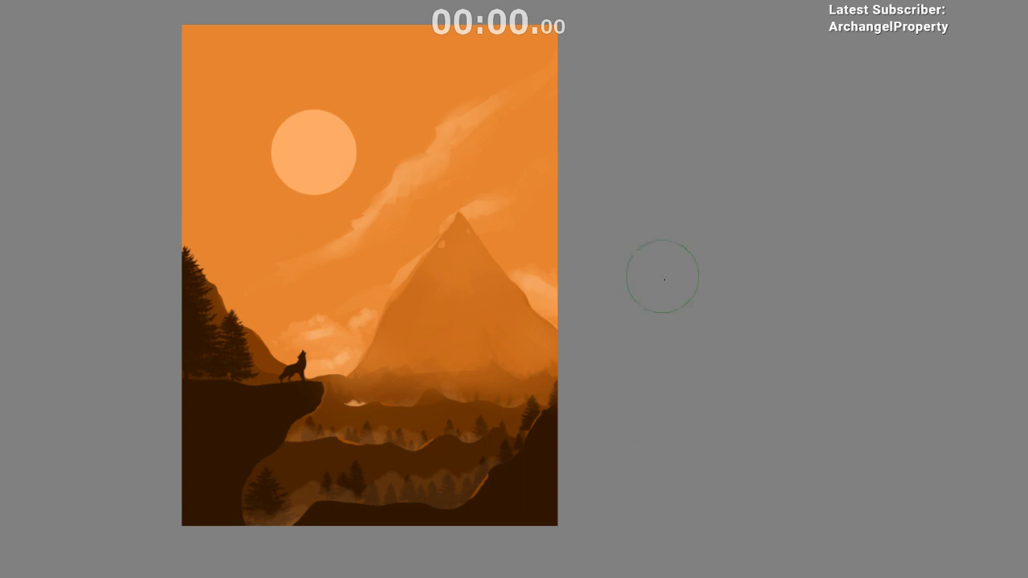
# - Switch from the airbrush to a block brush preset and review the whole painting
pyautogui.rightClick(427, 223)
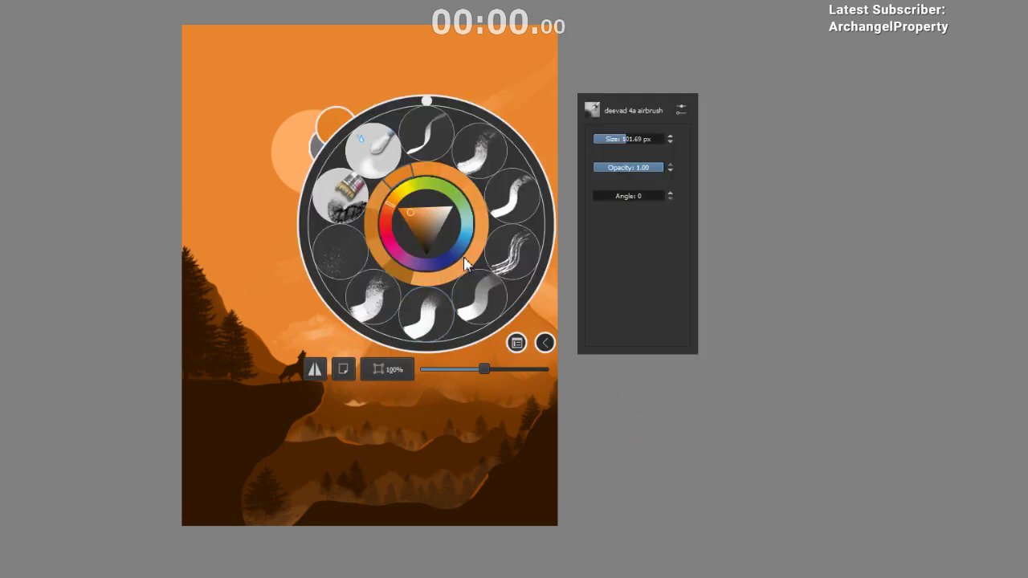
pyautogui.click(480, 298)
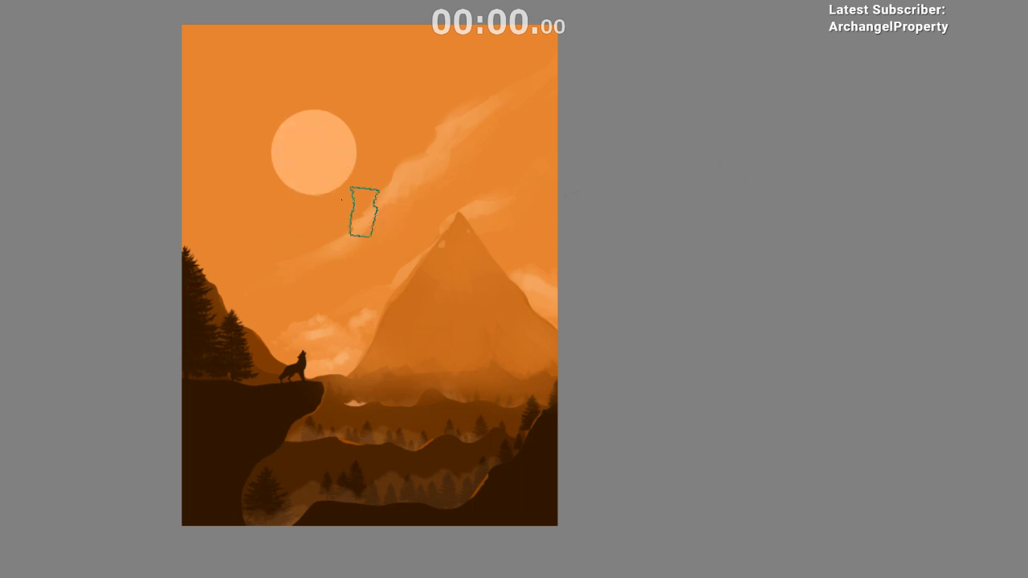
pyautogui.moveTo(466, 212)
pyautogui.mouseDown()
pyautogui.moveTo(522, 159)
pyautogui.moveTo(635, 140)
pyautogui.mouseUp()
pyautogui.moveTo(628, 179)
pyautogui.mouseDown()
pyautogui.moveTo(590, 214)
pyautogui.moveTo(616, 268)
pyautogui.mouseUp()
pyautogui.moveTo(608, 388); pyautogui.dragTo(579, 488)
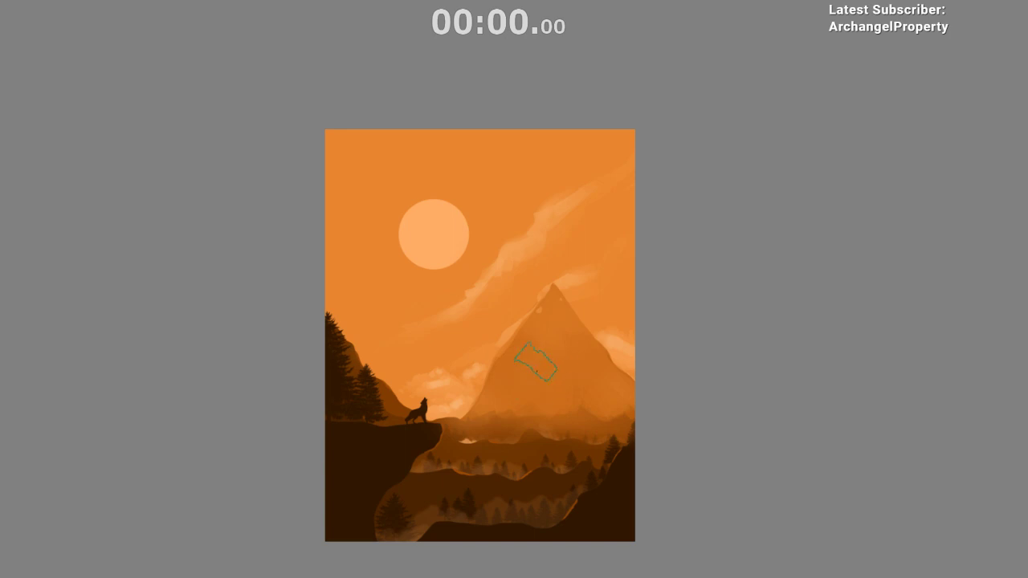
pyautogui.moveTo(530, 496); pyautogui.dragTo(514, 431)
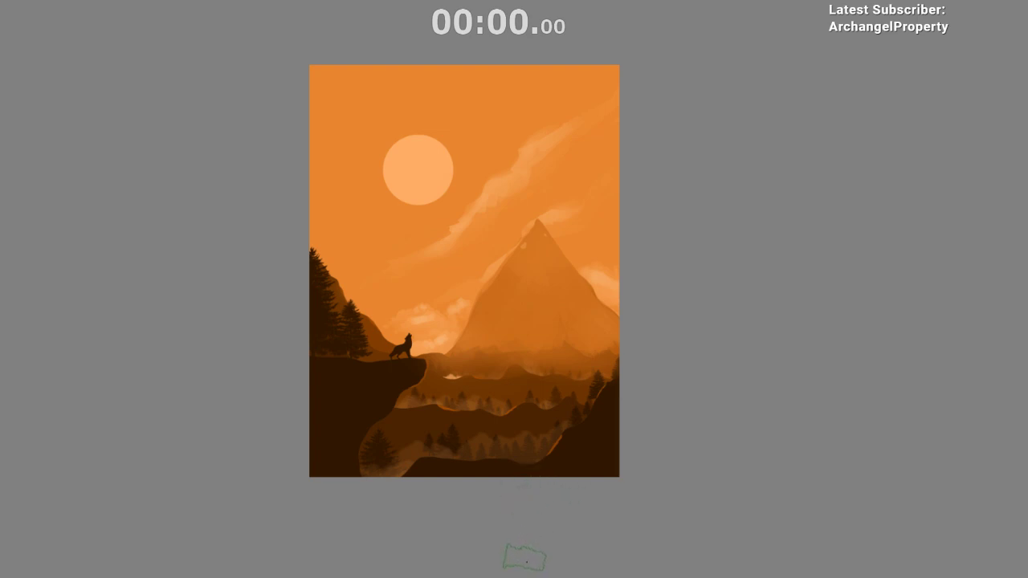
pyautogui.scroll(2, 520, 534)
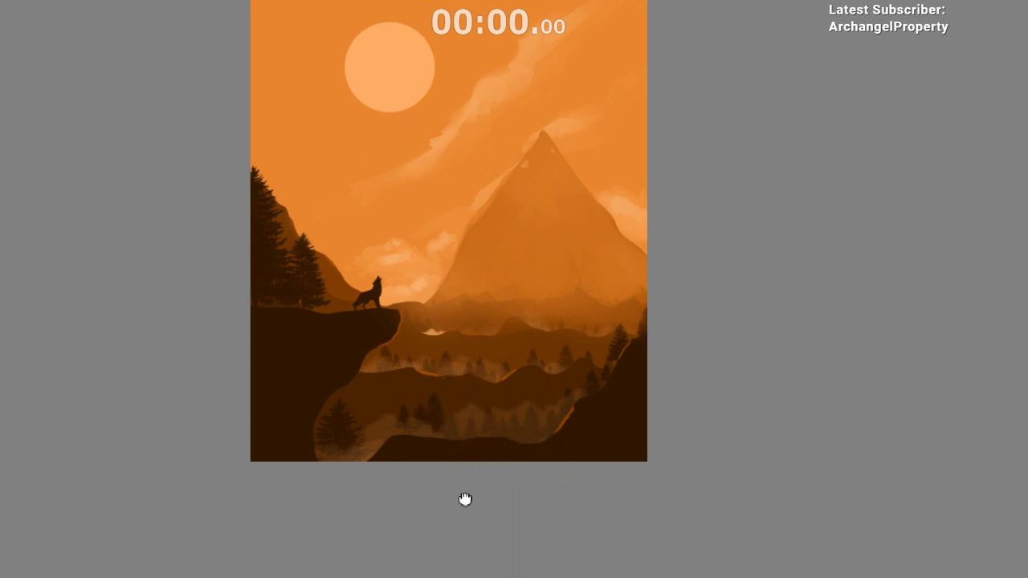
pyautogui.moveTo(465, 499); pyautogui.dragTo(465, 536)
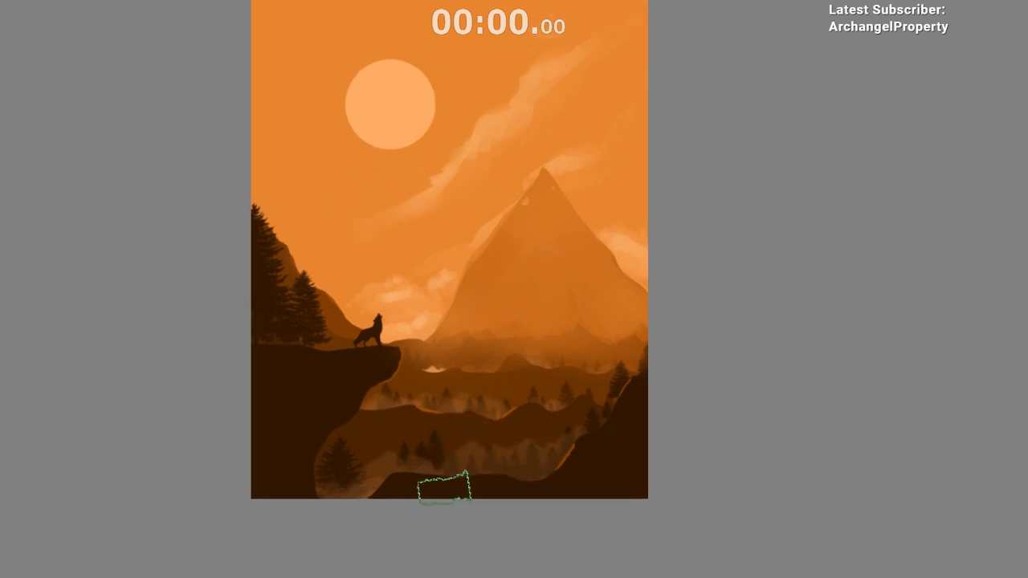
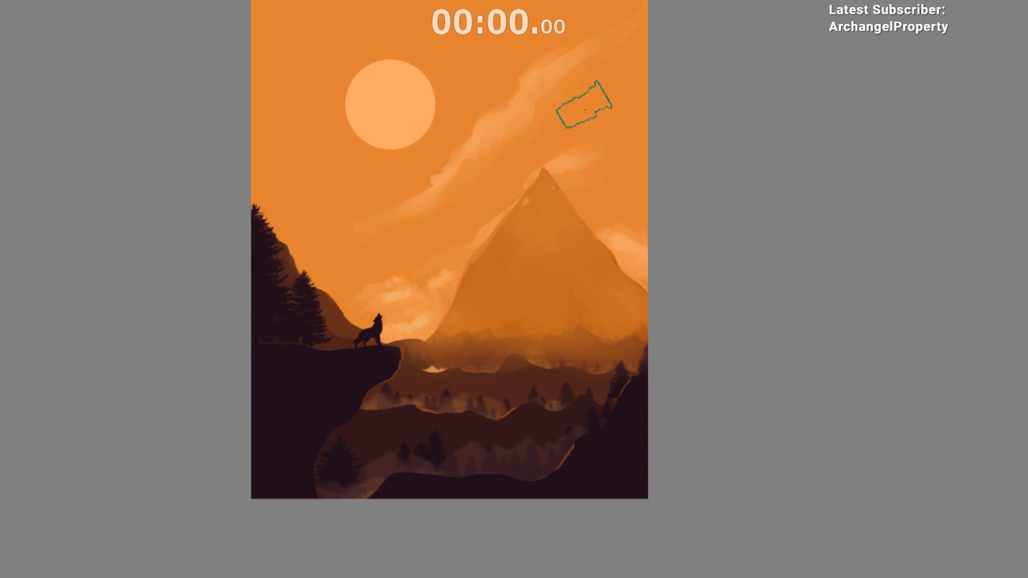
# - Compare the painting with and without the purple shadow tint and examine the new colours at several zoom levels
pyautogui.hotkey('ctrl', 'z')
pyautogui.hotkey('ctrl', 'shift', 'z')
pyautogui.moveTo(653, 154); pyautogui.dragTo(682, 277)
pyautogui.scroll(-2, 670, 257)
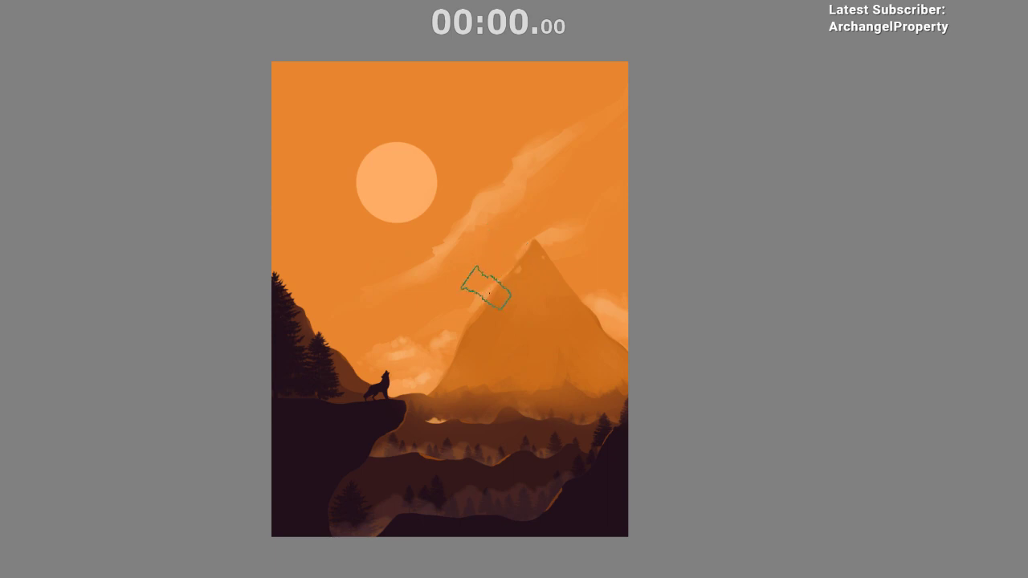
pyautogui.scroll(-2, 499, 433)
pyautogui.scroll(2, 498, 433)
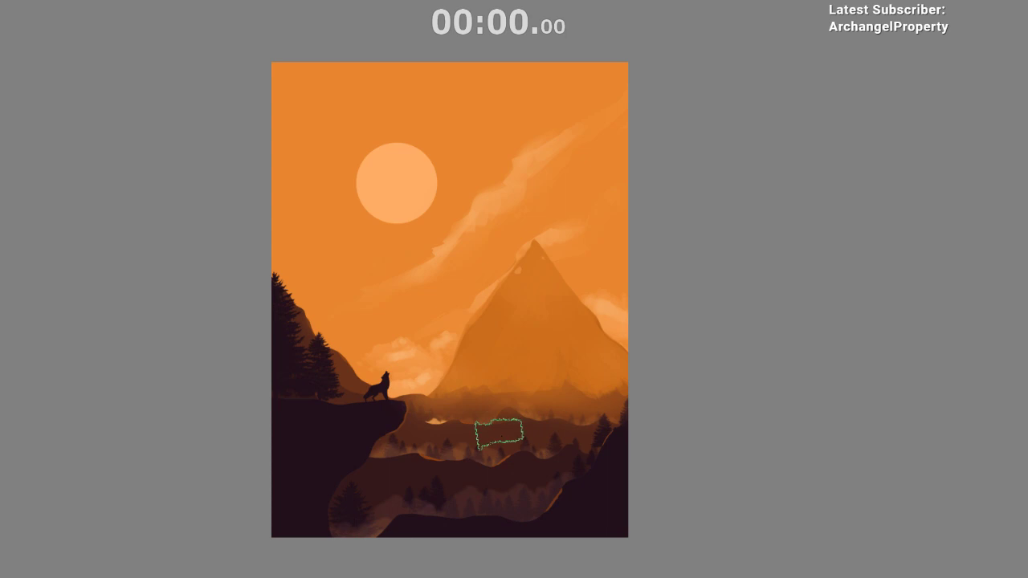
pyautogui.scroll(1, 497, 431)
pyautogui.scroll(-1, 497, 431)
pyautogui.scroll(1, 509, 527)
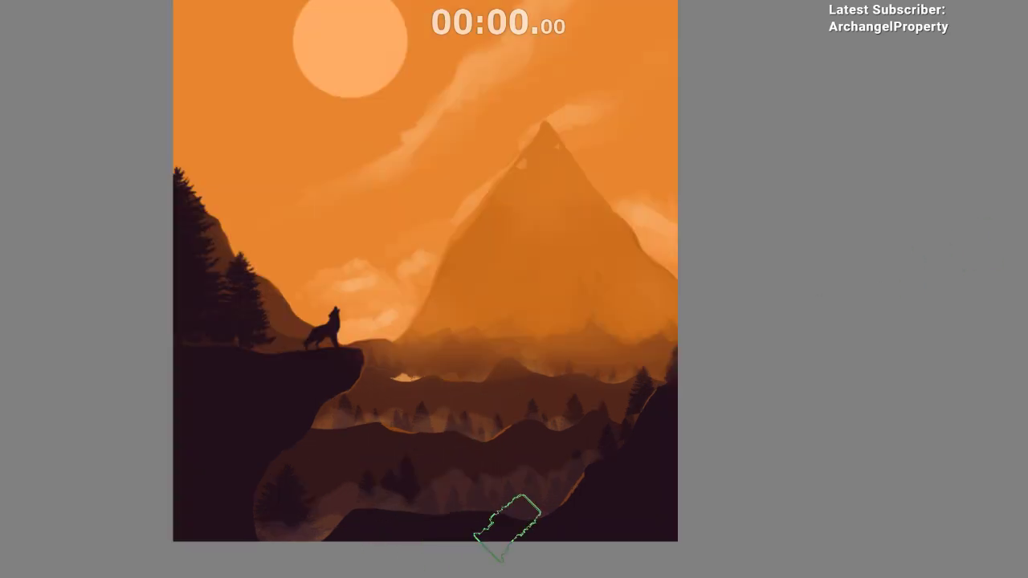
pyautogui.scroll(-2, 509, 527)
pyautogui.scroll(2, 508, 527)
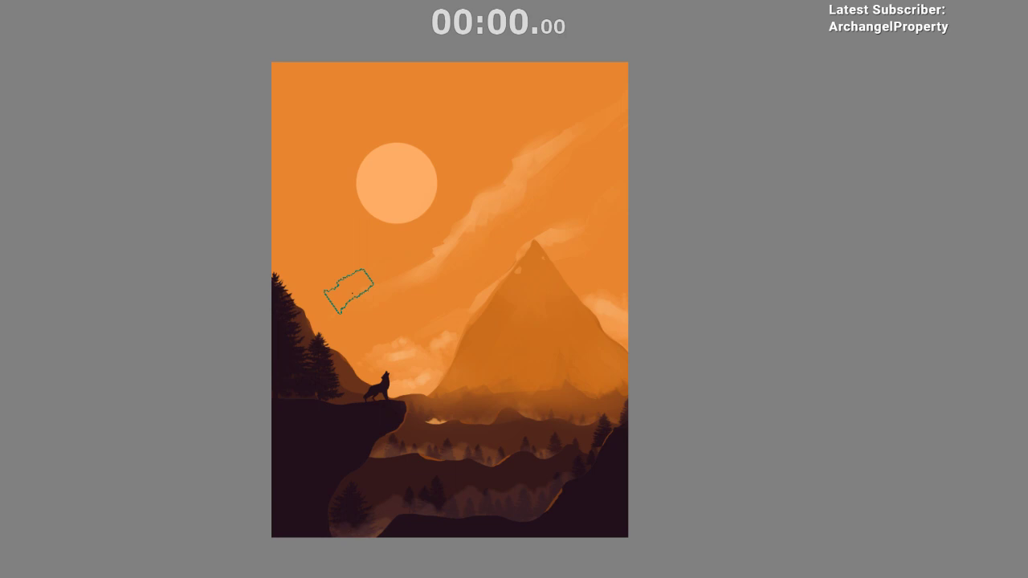
# - Sample the cliff's dark tone, shift it to magenta and brush a subtle tint into the cliff's shadow
pyautogui.moveTo(423, 452); pyautogui.dragTo(486, 396)
pyautogui.moveTo(486, 396); pyautogui.dragTo(600, 296)
pyautogui.keyDown('ctrl'); pyautogui.click(410, 331); pyautogui.keyUp('ctrl')
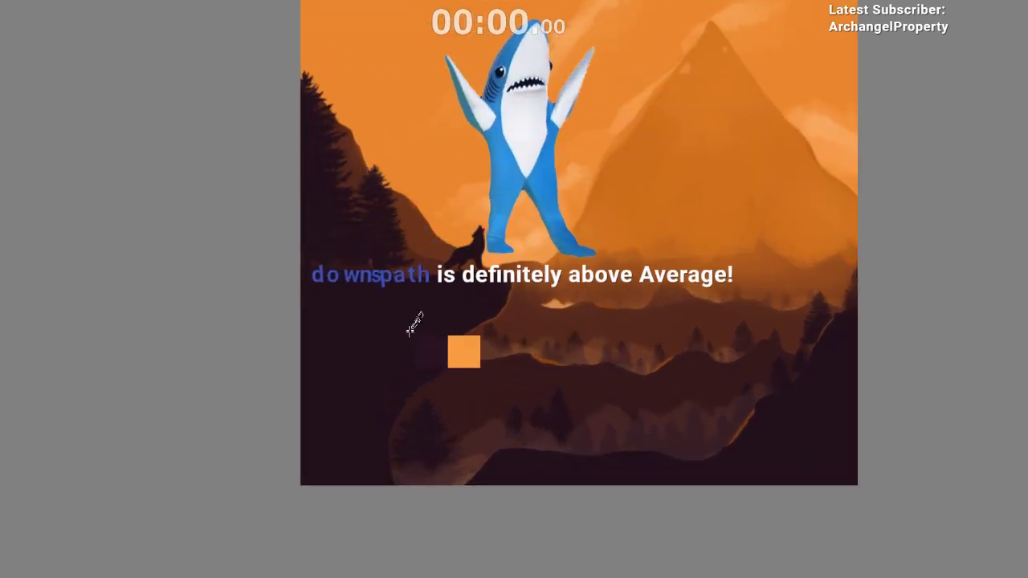
pyautogui.moveTo(445, 398); pyautogui.dragTo(428, 437)
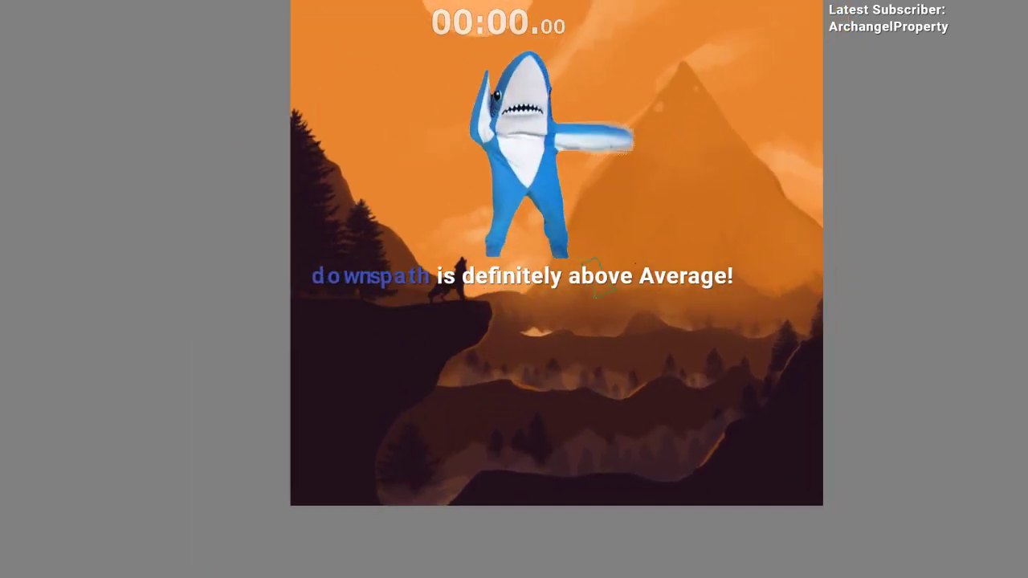
pyautogui.moveTo(395, 335); pyautogui.dragTo(358, 381)
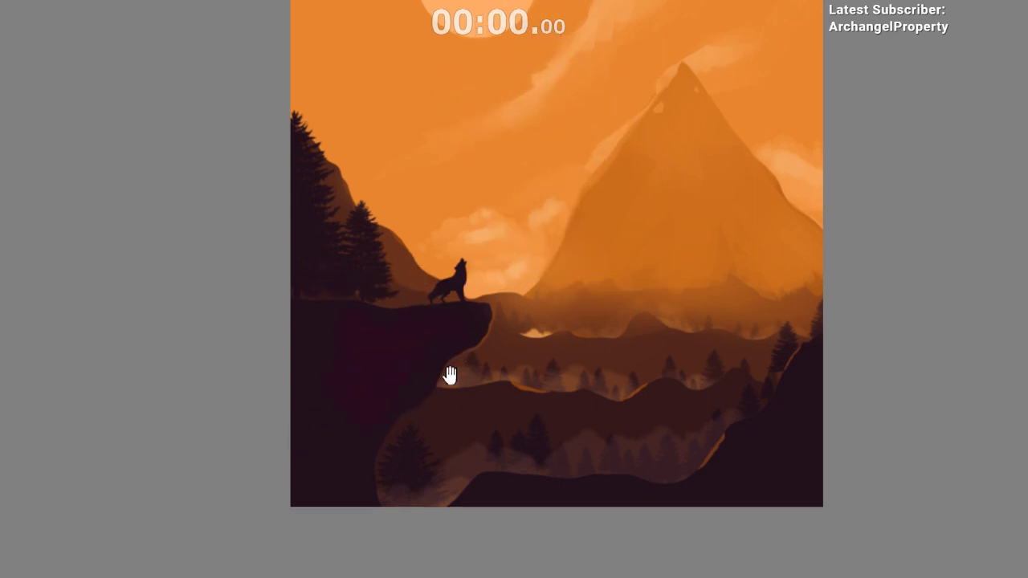
# - Try a blue-violet tint over the cliff's magenta shadow and review it across the whole painting
pyautogui.moveTo(353, 472); pyautogui.dragTo(350, 491)
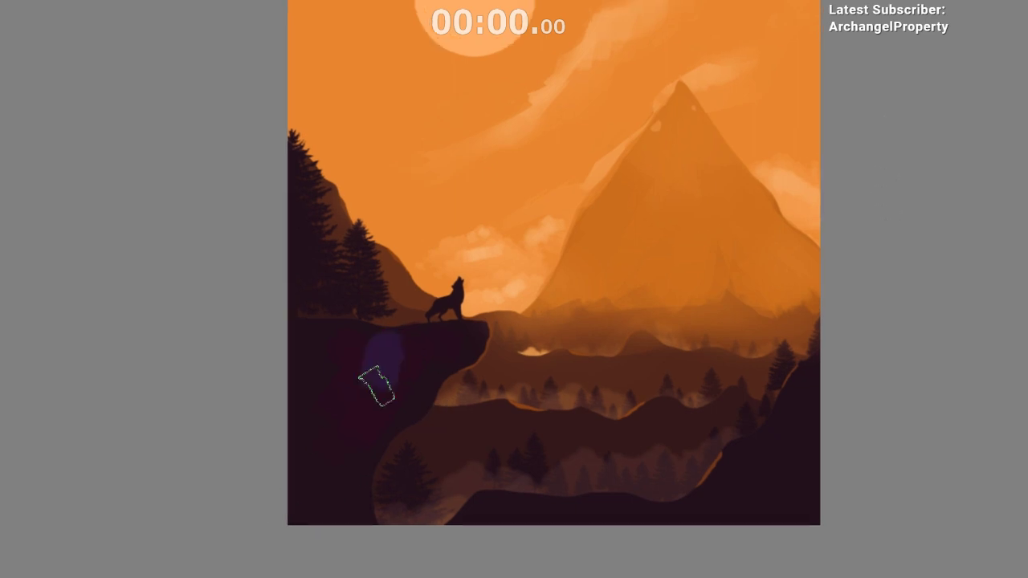
pyautogui.moveTo(327, 347)
pyautogui.mouseDown()
pyautogui.moveTo(296, 400)
pyautogui.moveTo(305, 334)
pyautogui.moveTo(338, 352)
pyautogui.mouseUp()
pyautogui.moveTo(335, 514); pyautogui.dragTo(318, 571)
pyautogui.moveTo(392, 540); pyautogui.dragTo(391, 577)
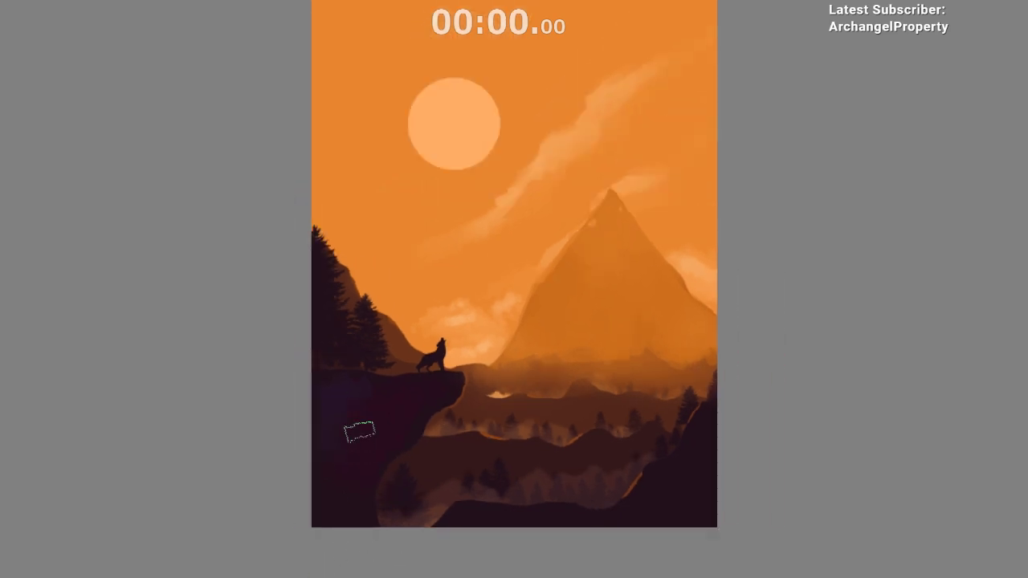
pyautogui.scroll(-1, 387, 488)
pyautogui.scroll(-1, 387, 488)
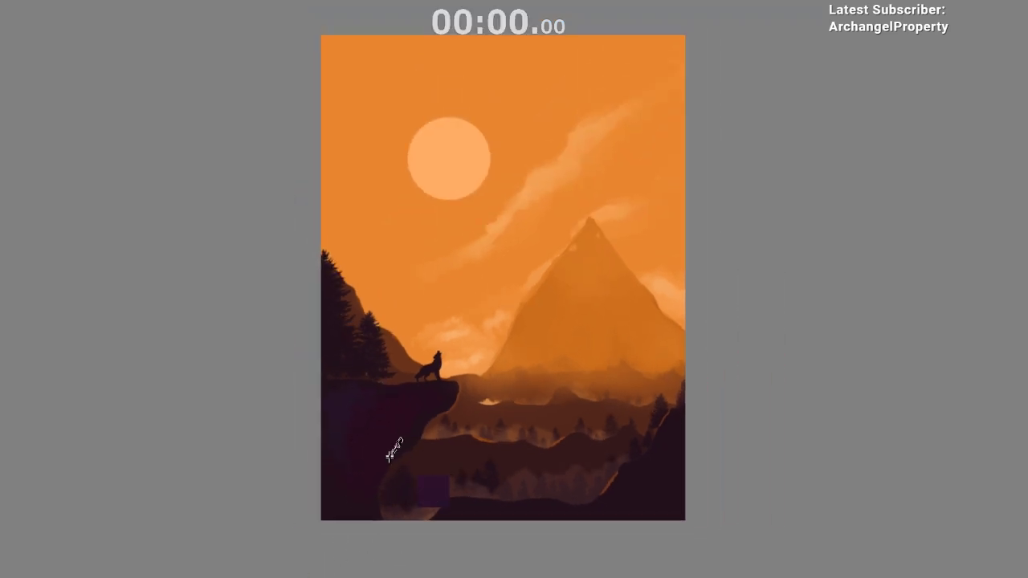
pyautogui.scroll(-2, 491, 482)
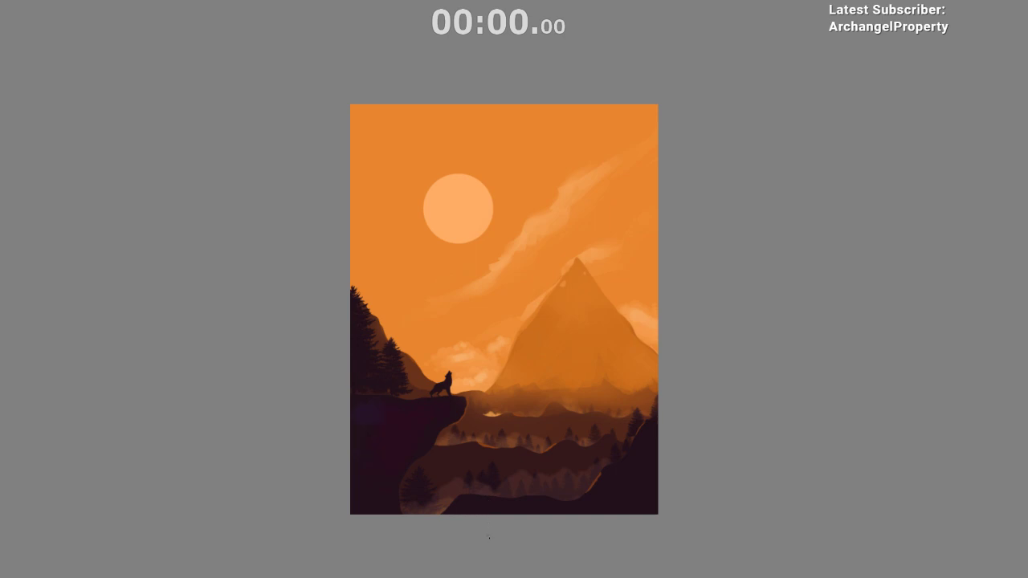
# - Paint pale rim-light strokes with a small brush along the sunward edges of the two pines behind the wolf
pyautogui.moveTo(442, 376); pyautogui.dragTo(547, 346)
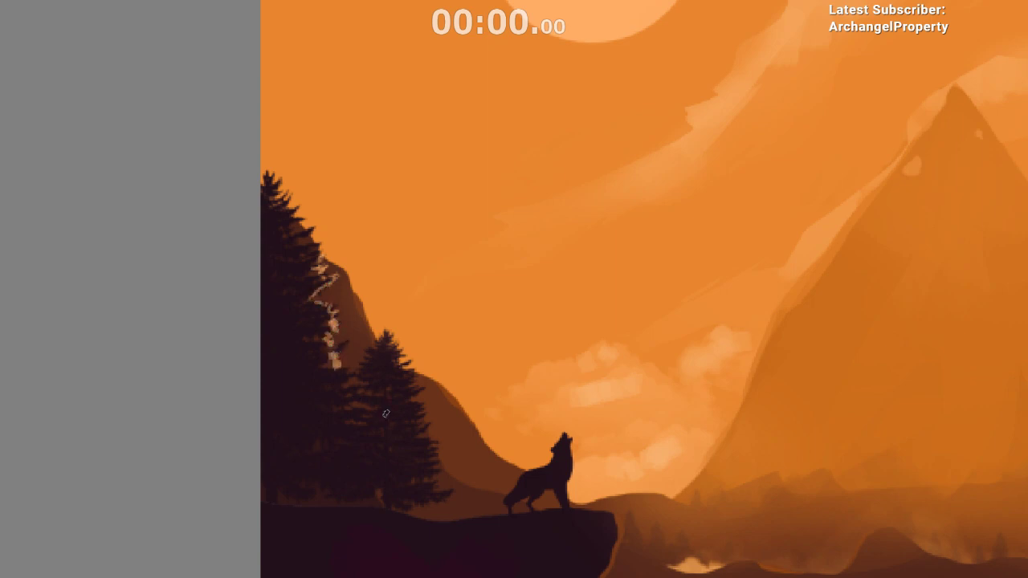
pyautogui.moveTo(312, 250); pyautogui.dragTo(303, 230)
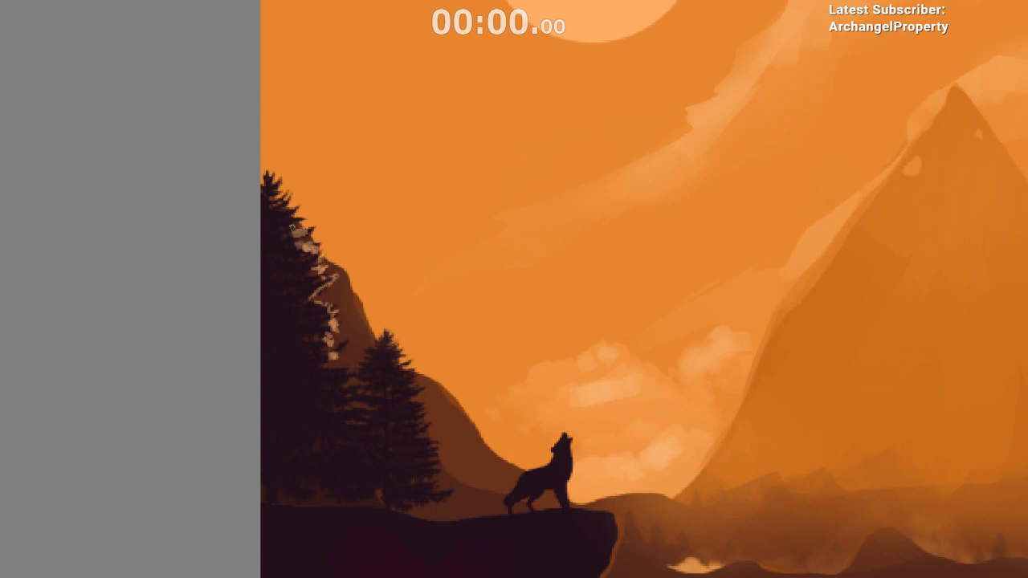
pyautogui.moveTo(399, 418); pyautogui.dragTo(409, 536)
pyautogui.moveTo(464, 441); pyautogui.dragTo(466, 404)
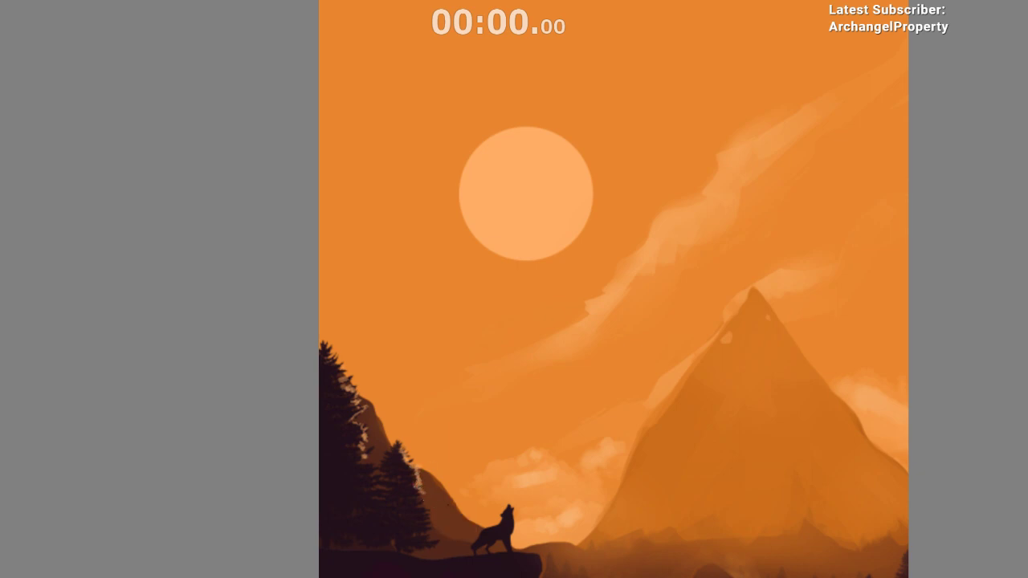
# - Check the pines' rim light and the overall composition in mirrored and normal view at several zoom levels
pyautogui.press('m')
pyautogui.moveTo(564, 529); pyautogui.dragTo(482, 462)
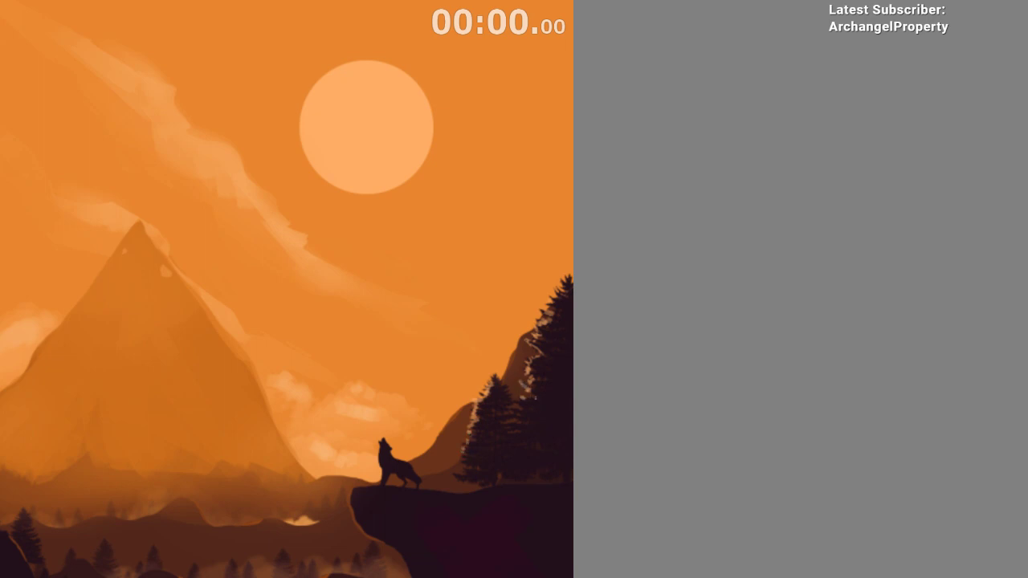
pyautogui.press('m')
pyautogui.moveTo(579, 518); pyautogui.dragTo(573, 566)
pyautogui.moveTo(537, 507); pyautogui.dragTo(411, 400)
pyautogui.moveTo(551, 386); pyautogui.dragTo(543, 436)
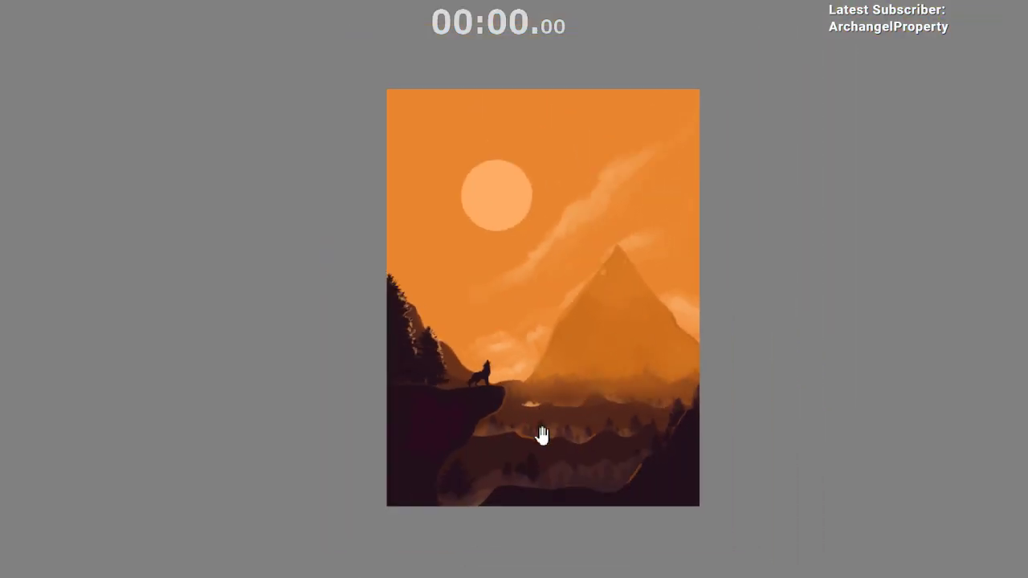
pyautogui.moveTo(519, 472); pyautogui.dragTo(514, 451)
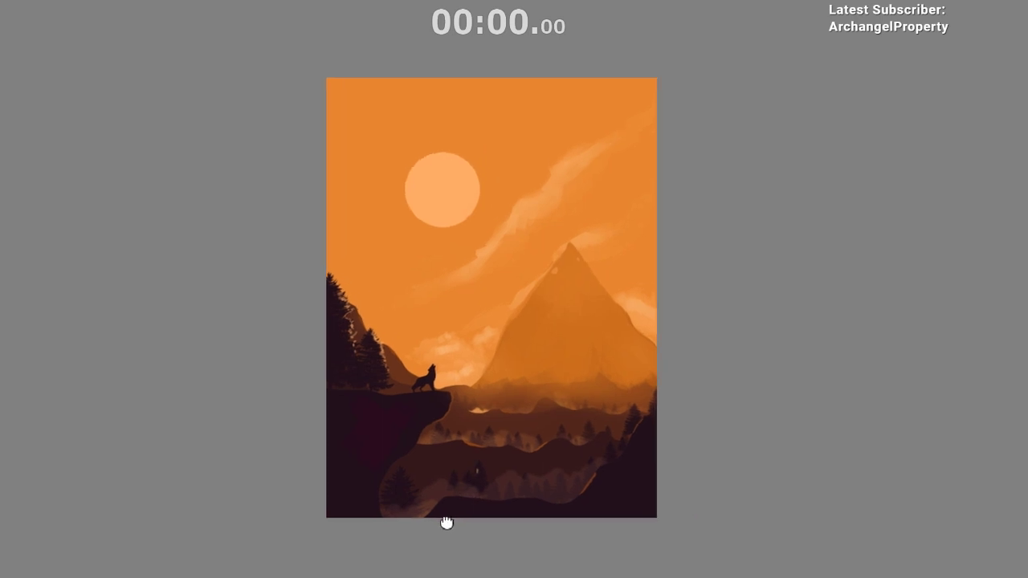
pyautogui.scroll(3, 461, 530)
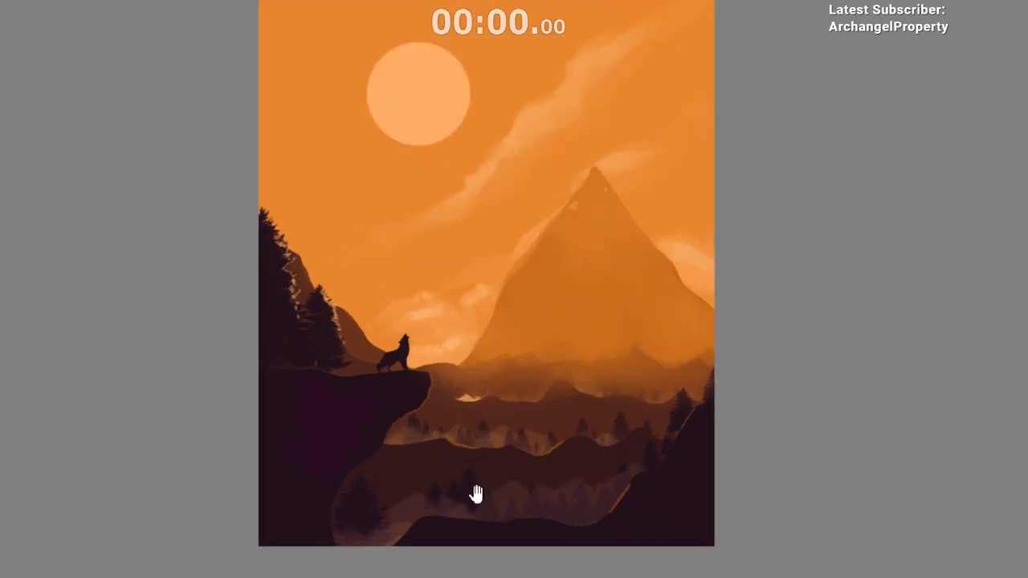
pyautogui.scroll(-3, 480, 387)
pyautogui.scroll(3, 426, 361)
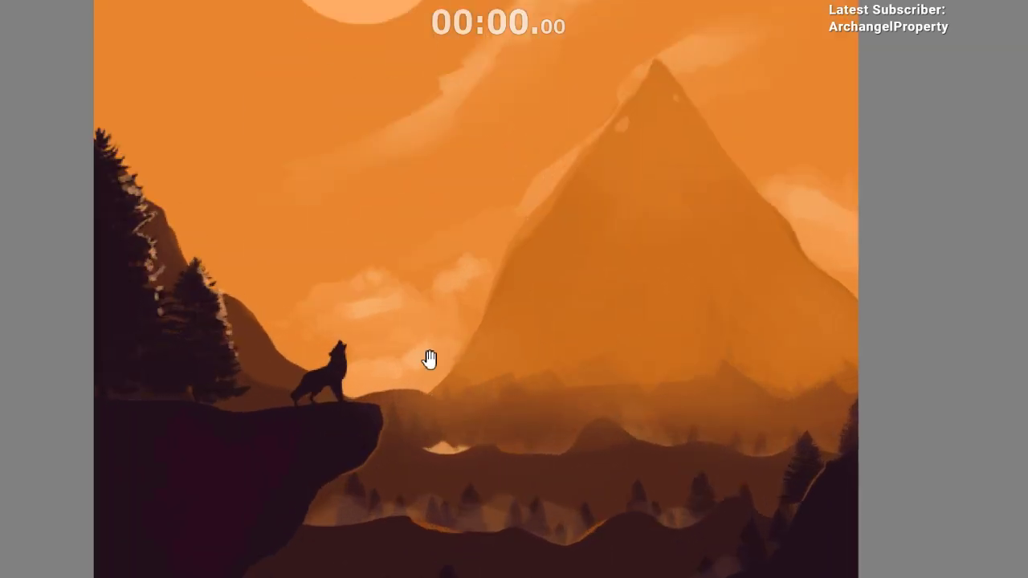
pyautogui.scroll(-1, 429, 482)
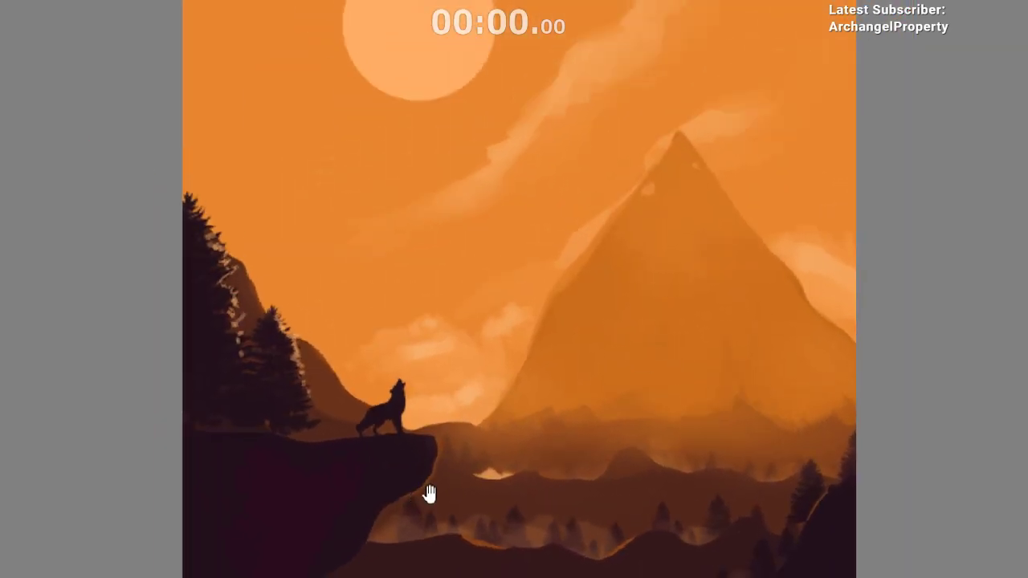
# - Loosely lasso the cliff tip, the smaller pine and a strip of sky to point them out, then clear the selection
pyautogui.moveTo(445, 424)
pyautogui.mouseDown()
pyautogui.moveTo(389, 511)
pyautogui.moveTo(466, 409)
pyautogui.mouseUp()
pyautogui.moveTo(273, 299)
pyautogui.mouseDown()
pyautogui.moveTo(330, 409)
pyautogui.moveTo(279, 266)
pyautogui.mouseUp()
pyautogui.moveTo(468, 577); pyautogui.dragTo(445, 512)
pyautogui.moveTo(566, 73); pyautogui.dragTo(426, 331)
pyautogui.moveTo(434, 237)
pyautogui.mouseDown()
pyautogui.moveTo(386, 381)
pyautogui.moveTo(451, 347)
pyautogui.mouseUp()
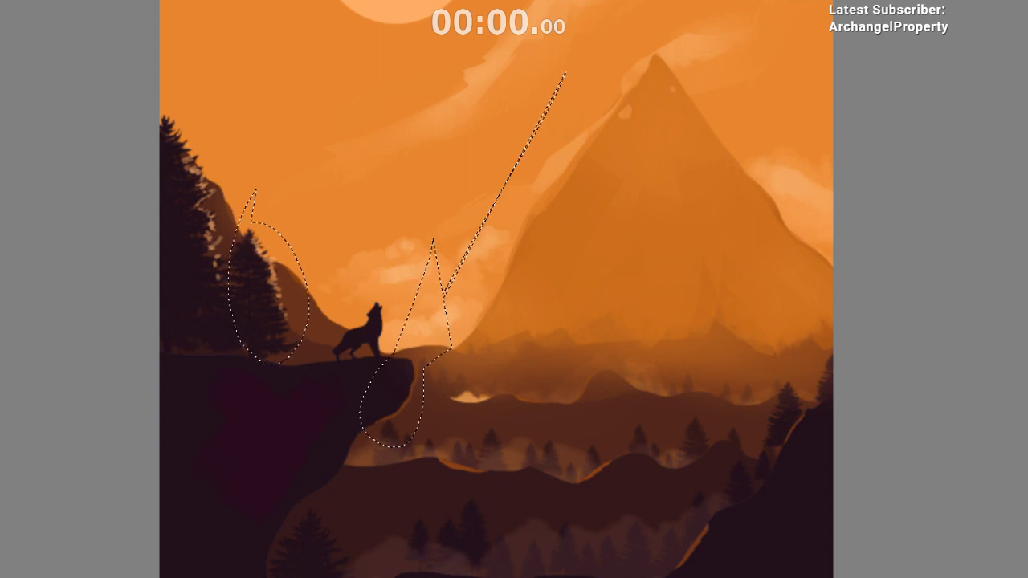
pyautogui.moveTo(466, 518); pyautogui.dragTo(428, 570)
pyautogui.moveTo(501, 535); pyautogui.dragTo(472, 554)
pyautogui.moveTo(481, 526)
pyautogui.mouseDown()
pyautogui.moveTo(475, 547)
pyautogui.moveTo(485, 514)
pyautogui.mouseUp()
# - Lasso the howling wolf to mark it as the focal point, then clear the selection
pyautogui.scroll(5, 397, 473)
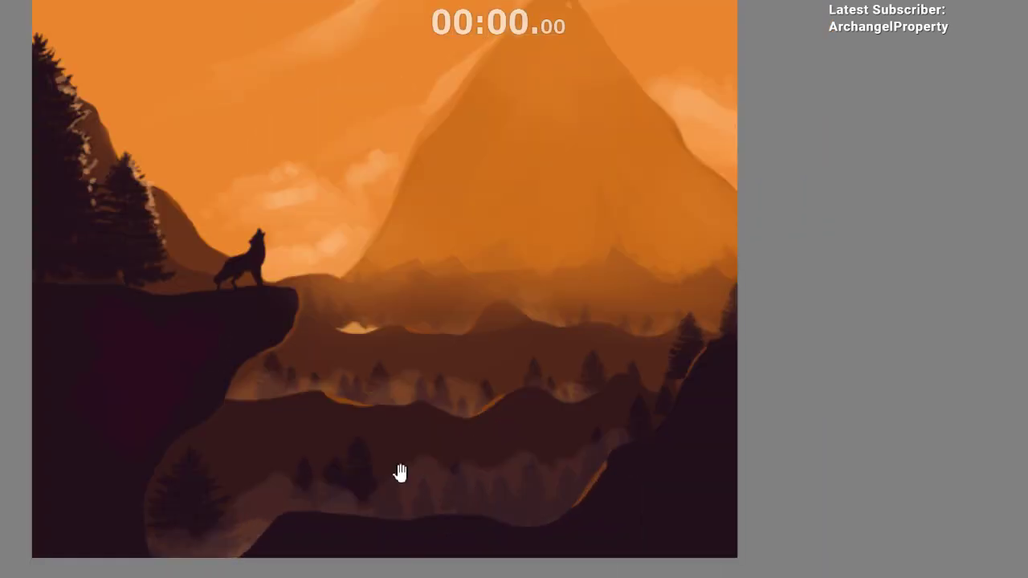
pyautogui.moveTo(341, 325)
pyautogui.mouseDown()
pyautogui.moveTo(358, 458)
pyautogui.moveTo(345, 325)
pyautogui.mouseUp()
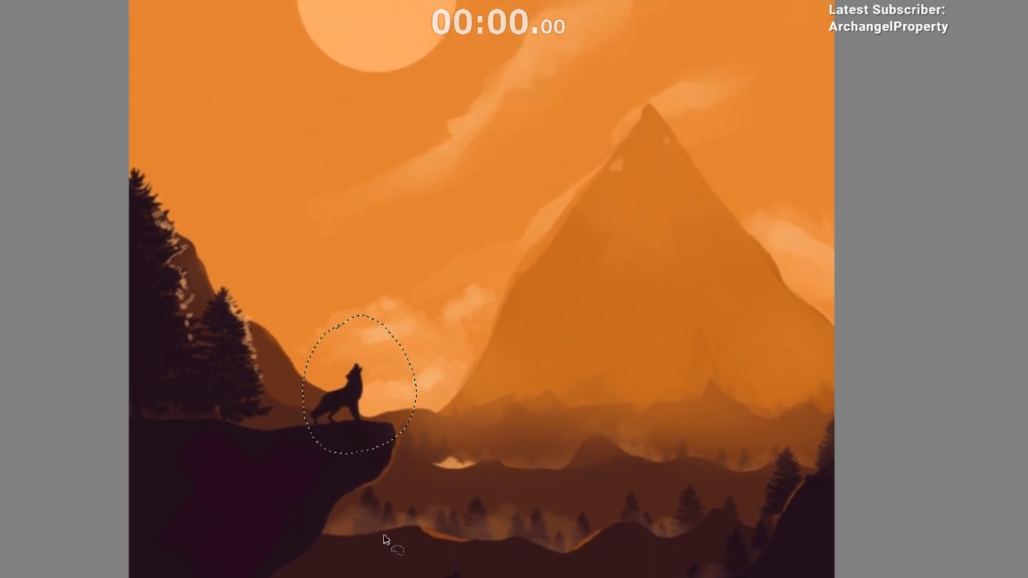
pyautogui.scroll(-5, 409, 541)
pyautogui.scroll(3, 446, 504)
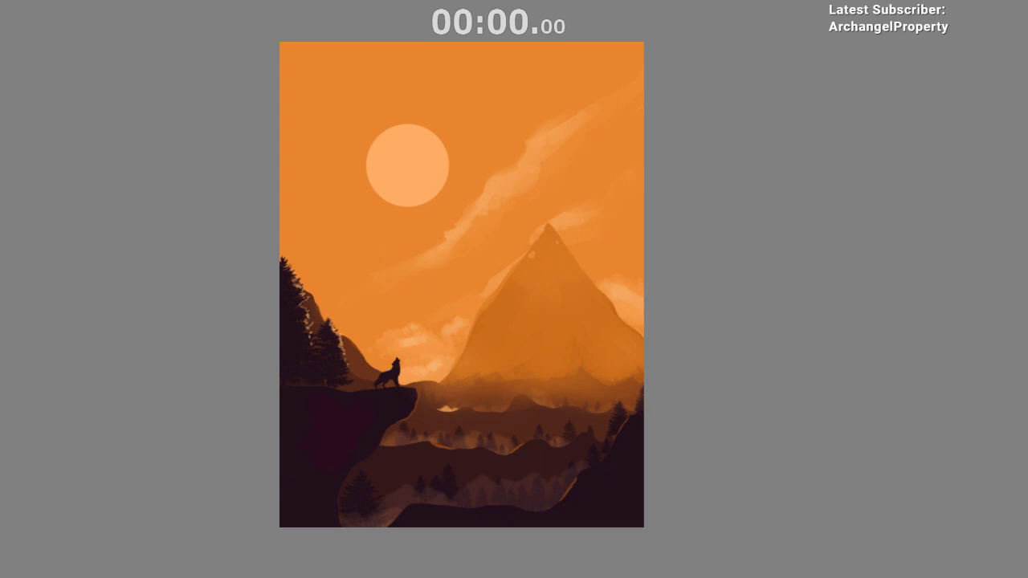
# - Sketch two vertical black guide lines dividing the canvas roughly into thirds, redrawing the second one
pyautogui.moveTo(392, 42); pyautogui.dragTo(403, 527)
pyautogui.moveTo(547, 42)
pyautogui.mouseDown()
pyautogui.moveTo(531, 527)
pyautogui.moveTo(527, 498)
pyautogui.mouseUp()
pyautogui.hotkey('ctrl', 'z')
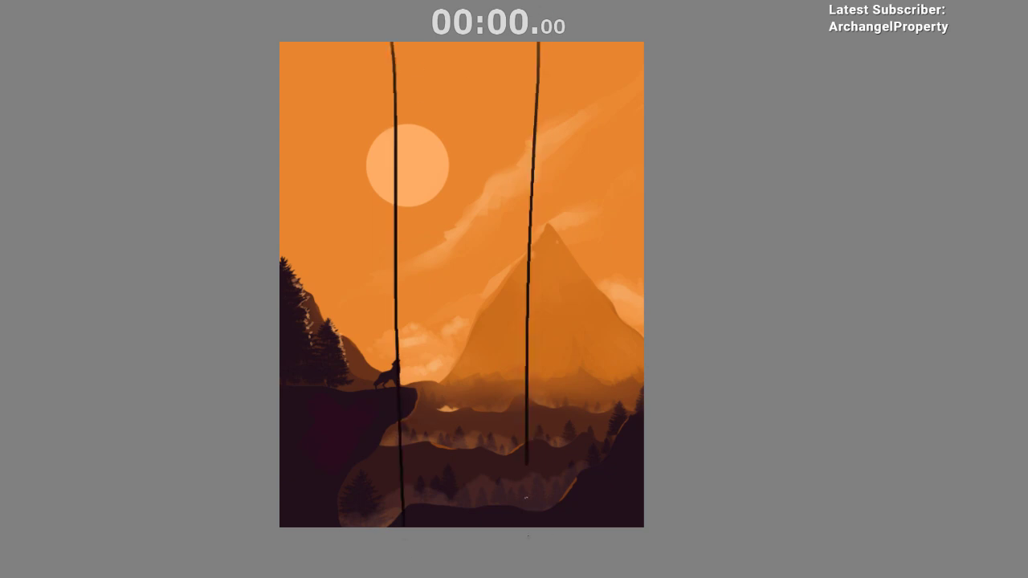
# - Sketch two horizontal guide lines to complete the rule-of-thirds grid, redrawing each until it sits well
pyautogui.moveTo(278, 167); pyautogui.dragTo(645, 158)
pyautogui.hotkey('ctrl', 'z')
pyautogui.moveTo(279, 213); pyautogui.dragTo(644, 206)
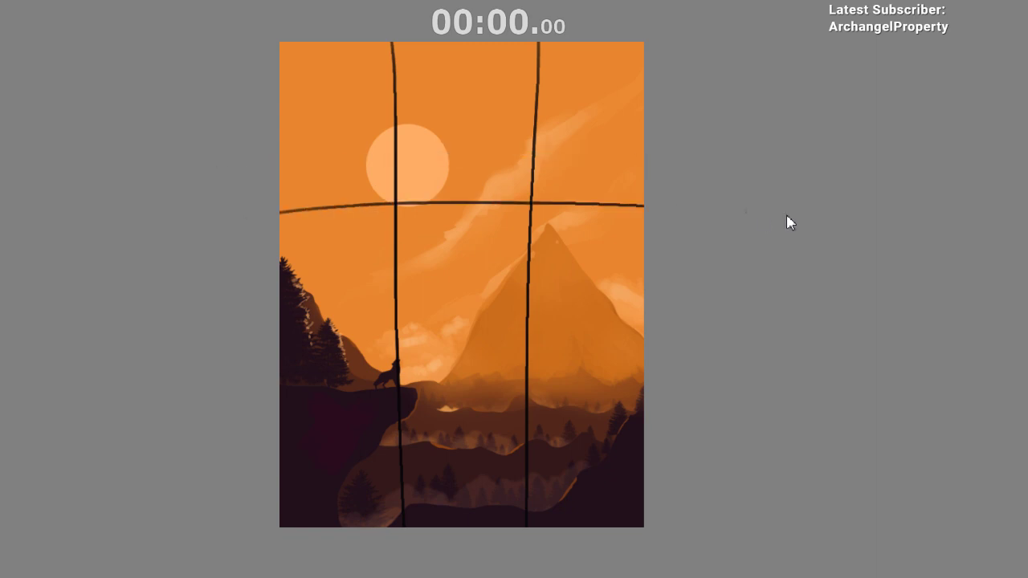
pyautogui.hotkey('ctrl', 'z')
pyautogui.moveTo(265, 196); pyautogui.dragTo(666, 205)
pyautogui.hotkey('ctrl', 'z')
pyautogui.moveTo(275, 386); pyautogui.dragTo(649, 363)
pyautogui.hotkey('ctrl', 'z')
pyautogui.moveTo(278, 358); pyautogui.dragTo(649, 352)
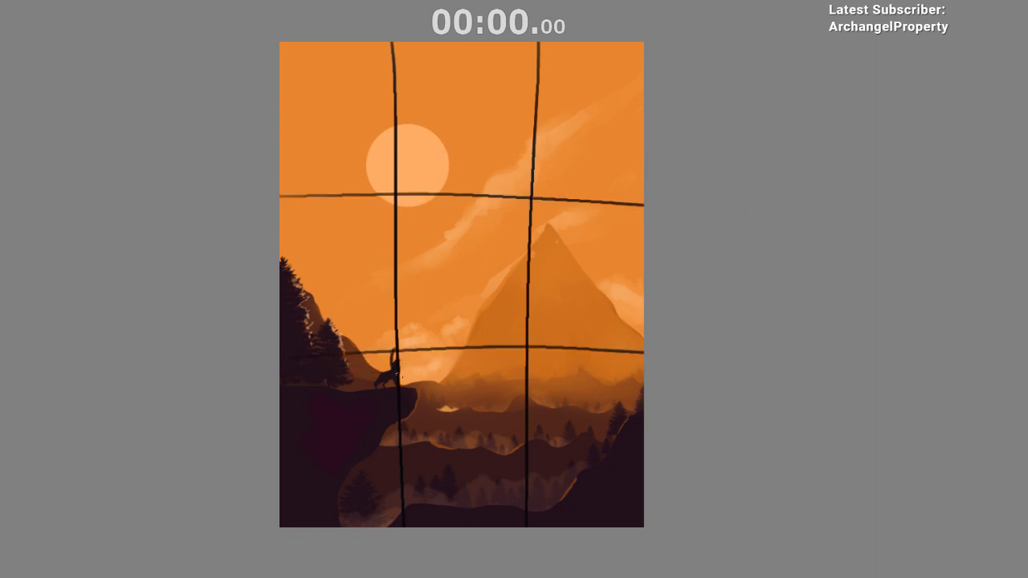
pyautogui.hotkey('ctrl', 'z')
# - Circle the wolf where the grid lines cross and examine its placement within the composition
pyautogui.moveTo(396, 375)
pyautogui.mouseDown()
pyautogui.moveTo(384, 362)
pyautogui.moveTo(371, 366)
pyautogui.mouseUp()
pyautogui.scroll(4, 560, 404)
pyautogui.scroll(-3, 550, 430)
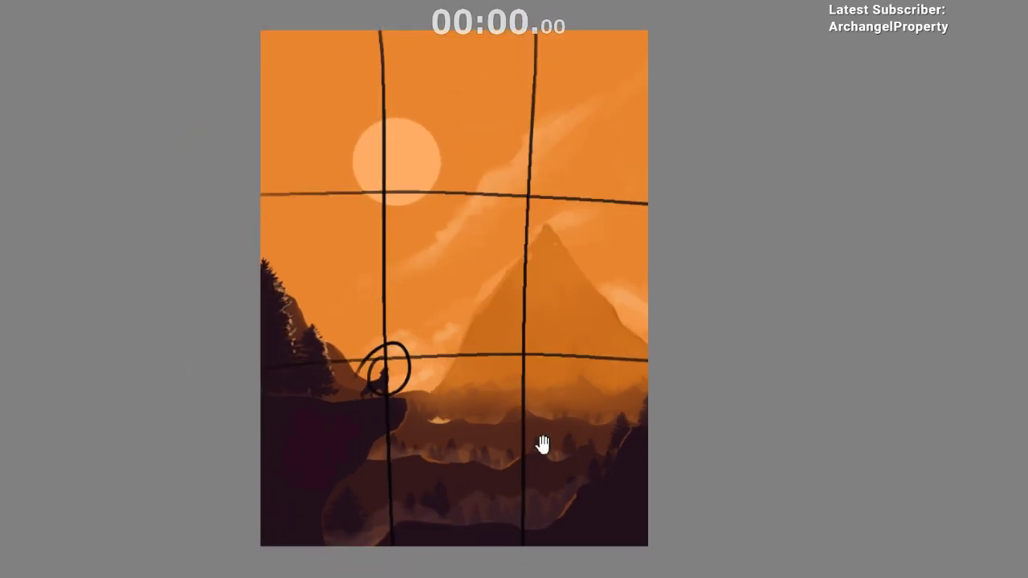
pyautogui.click(398, 370)
pyautogui.moveTo(398, 383); pyautogui.dragTo(371, 415)
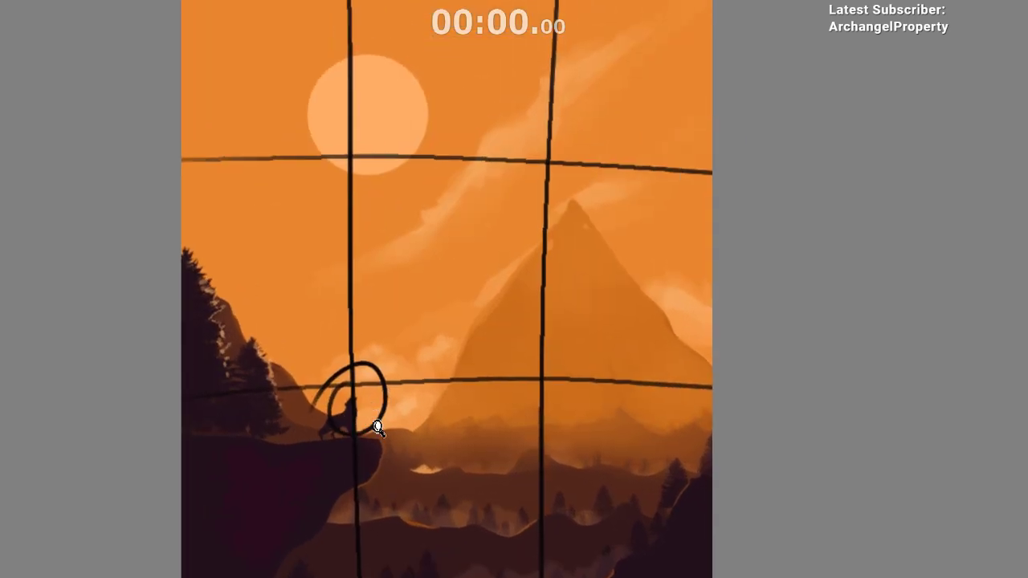
pyautogui.scroll(-3, 567, 310)
pyautogui.scroll(2, 576, 367)
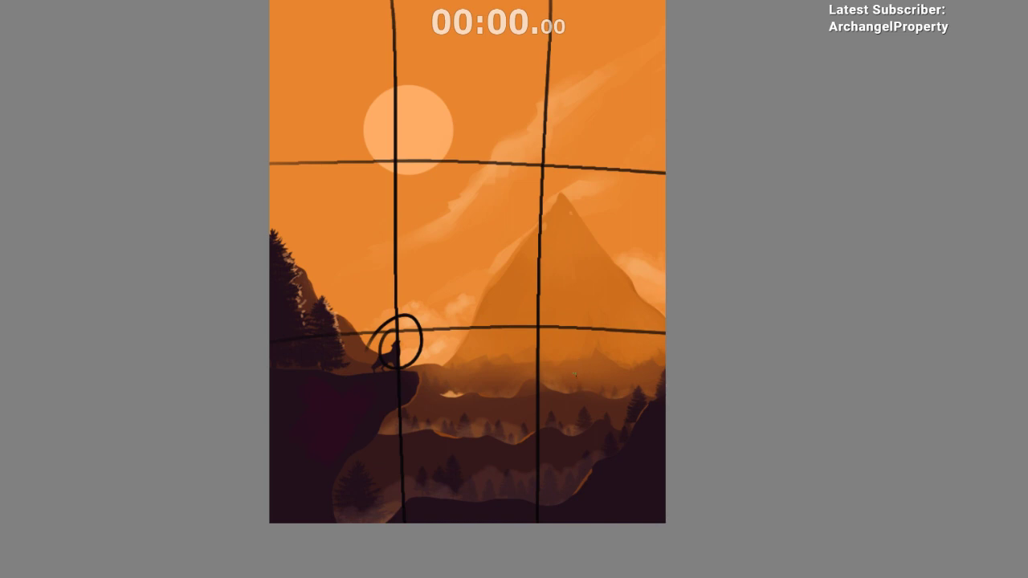
# - Sketch an arrow along the diagonal cloud band from the sky's far corner towards the wolf
pyautogui.moveTo(614, 58); pyautogui.dragTo(437, 259)
pyautogui.hotkey('ctrl', 'z')
pyautogui.moveTo(647, 20)
pyautogui.mouseDown()
pyautogui.moveTo(436, 257)
pyautogui.moveTo(447, 268)
pyautogui.mouseUp()
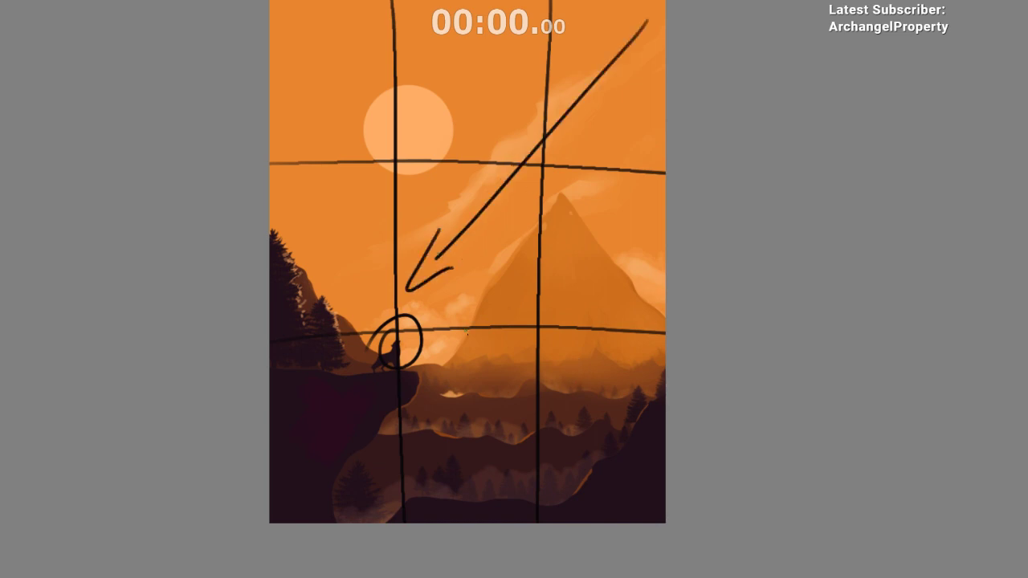
# - Undo the arrow, the circle and all the rule-of-thirds guide lines
pyautogui.hotkey('ctrl', 'z')
pyautogui.hotkey('ctrl', 'z')
pyautogui.hotkey('ctrl', 'z')
pyautogui.hotkey('ctrl', 'z')
pyautogui.hotkey('ctrl', 'z')
pyautogui.hotkey('ctrl', 'z')
pyautogui.hotkey('ctrl', 'z')
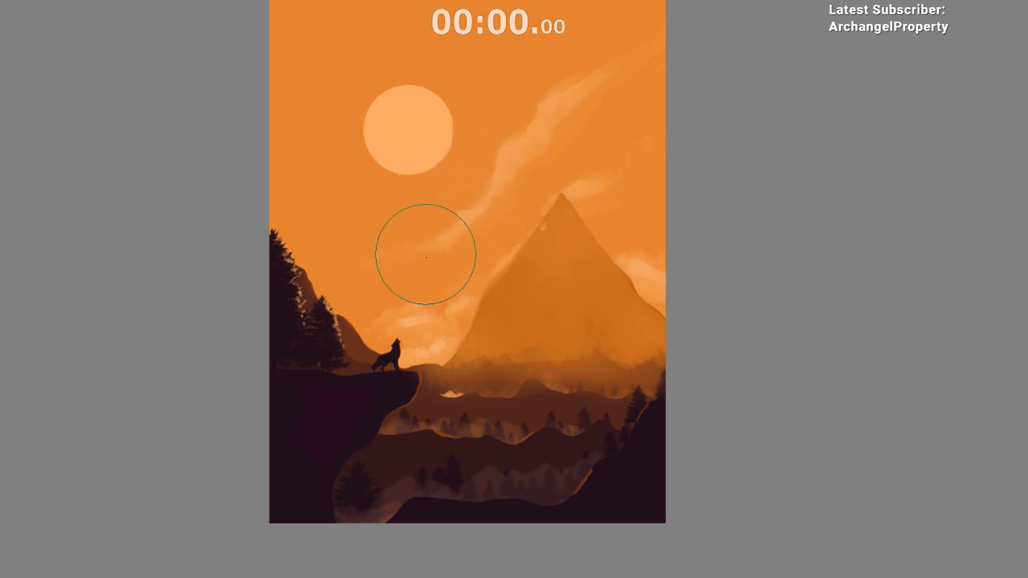
# - Warp the diagonal cloud band into a winding curve leading down to the wolf, checking it in mirrored view
pyautogui.moveTo(498, 163); pyautogui.dragTo(507, 163)
pyautogui.moveTo(511, 143)
pyautogui.mouseDown()
pyautogui.moveTo(563, 151)
pyautogui.moveTo(597, 142)
pyautogui.moveTo(615, 119)
pyautogui.moveTo(537, 64)
pyautogui.moveTo(560, 101)
pyautogui.moveTo(531, 102)
pyautogui.mouseUp()
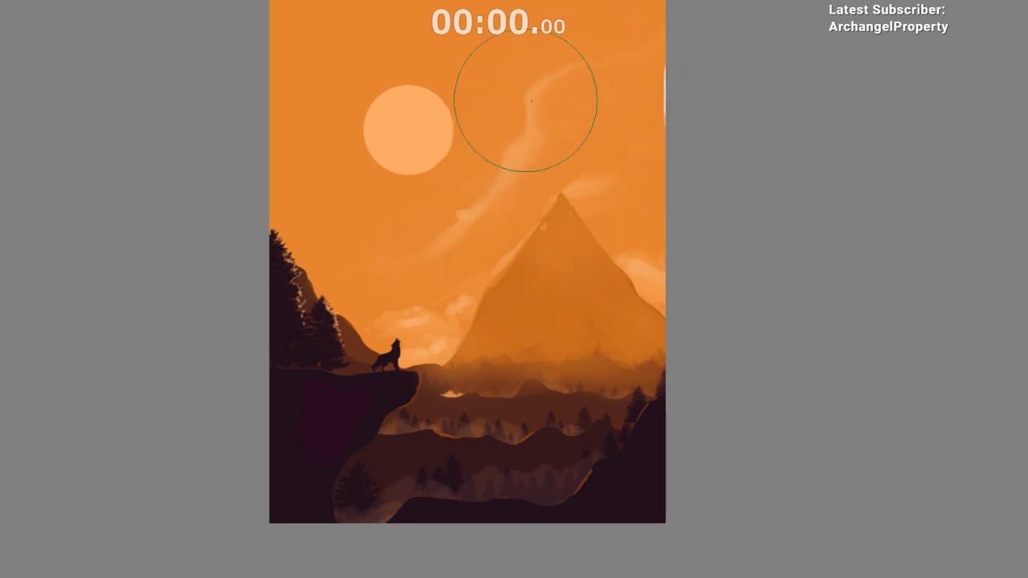
pyautogui.press('m')
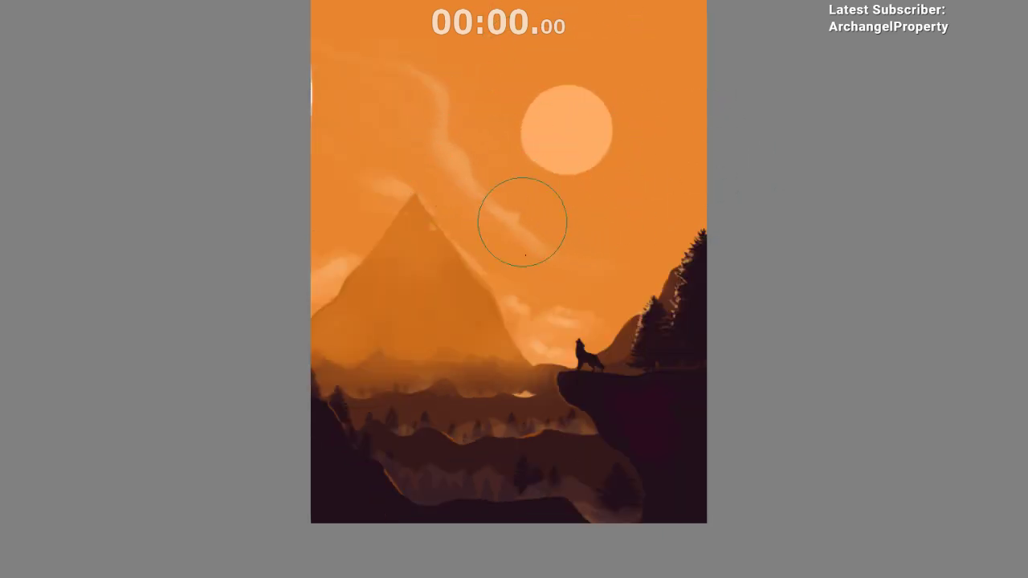
pyautogui.moveTo(522, 222)
pyautogui.mouseDown()
pyautogui.moveTo(587, 258)
pyautogui.moveTo(539, 282)
pyautogui.moveTo(528, 251)
pyautogui.moveTo(491, 226)
pyautogui.moveTo(540, 202)
pyautogui.moveTo(547, 231)
pyautogui.moveTo(569, 225)
pyautogui.moveTo(526, 285)
pyautogui.mouseUp()
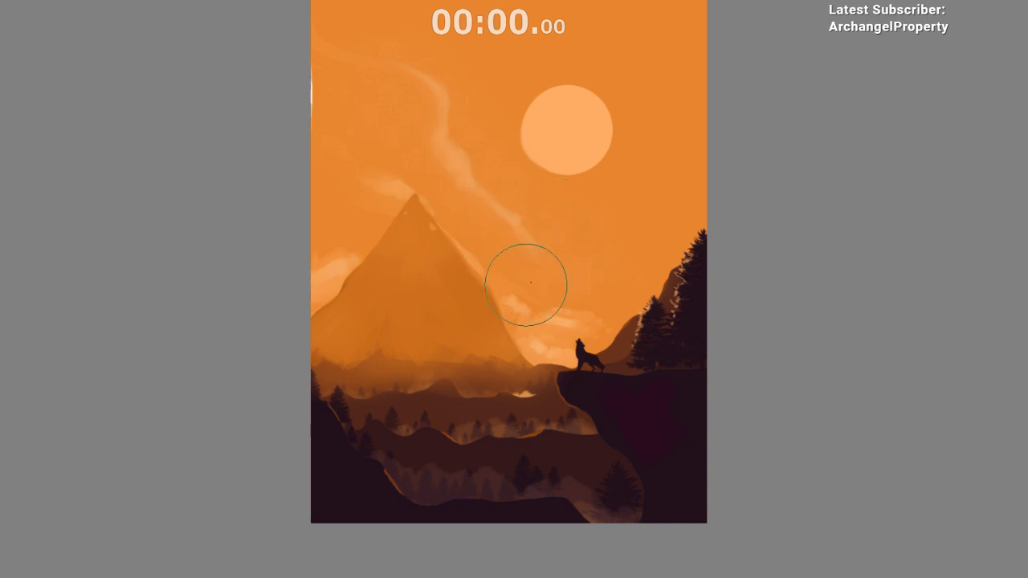
pyautogui.press('m')
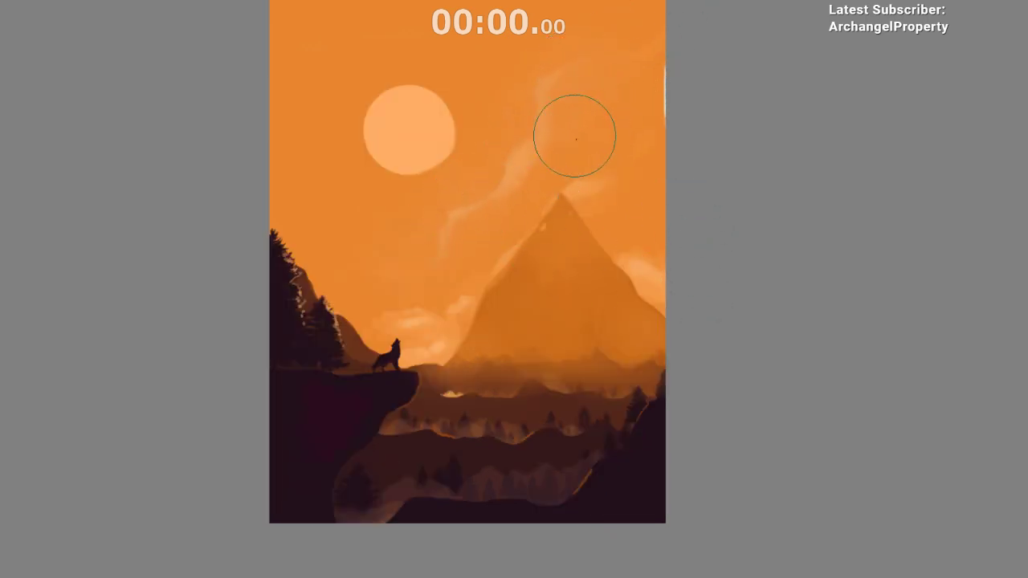
pyautogui.press(']')
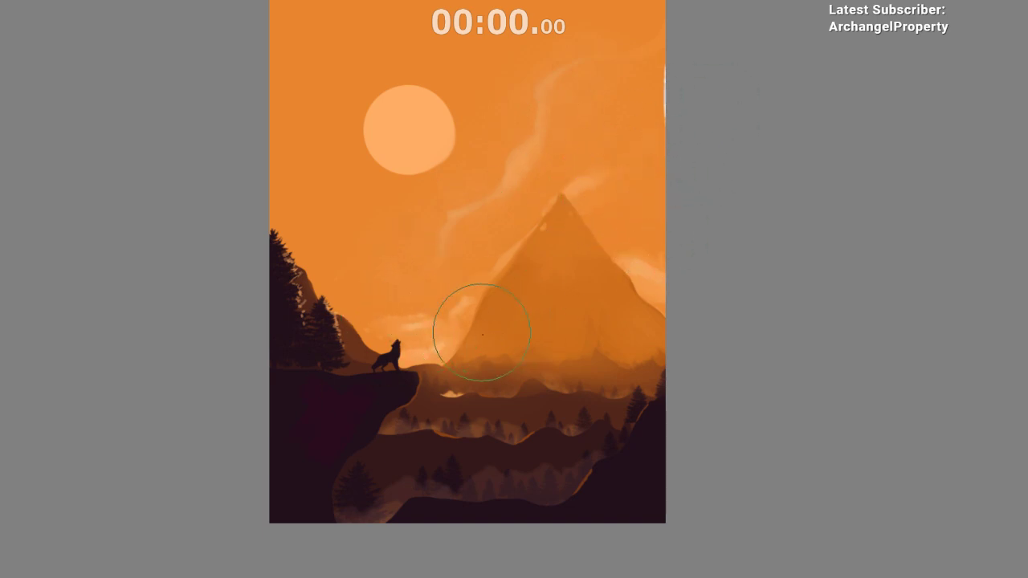
# - Change to a small brush and paint a thin, wispy cloud down the sky between the sun and the canvas edge above the pines
pyautogui.moveTo(453, 460); pyautogui.dragTo(384, 420)
pyautogui.moveTo(586, 413); pyautogui.dragTo(532, 522)
pyautogui.rightClick(539, 355)
pyautogui.click(459, 330)
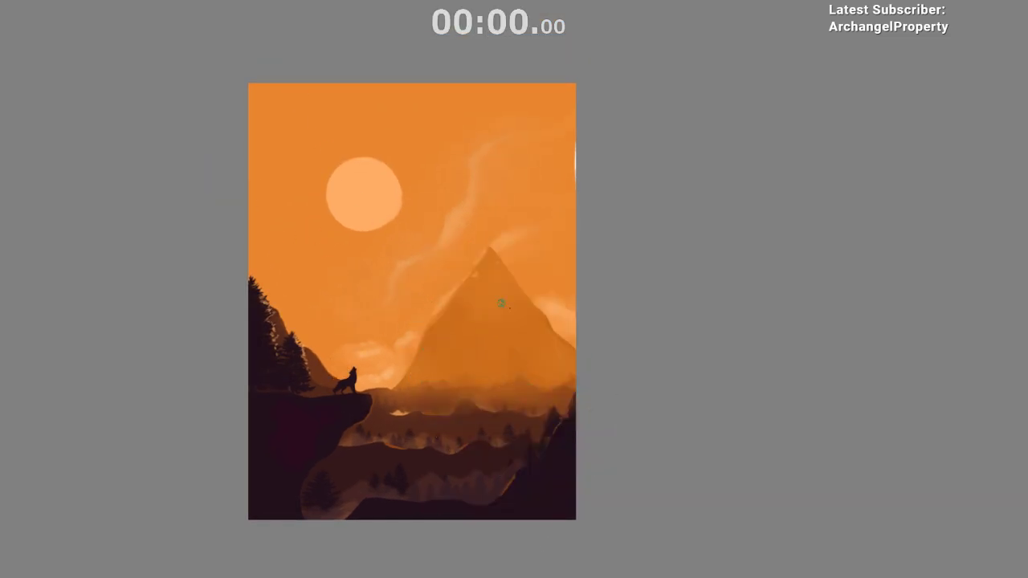
pyautogui.moveTo(289, 155); pyautogui.dragTo(291, 264)
pyautogui.hotkey('ctrl', 'z')
pyautogui.moveTo(277, 175); pyautogui.dragTo(269, 230)
pyautogui.hotkey('ctrl', 'z')
pyautogui.moveTo(278, 155); pyautogui.dragTo(264, 198)
pyautogui.moveTo(492, 309); pyautogui.dragTo(532, 352)
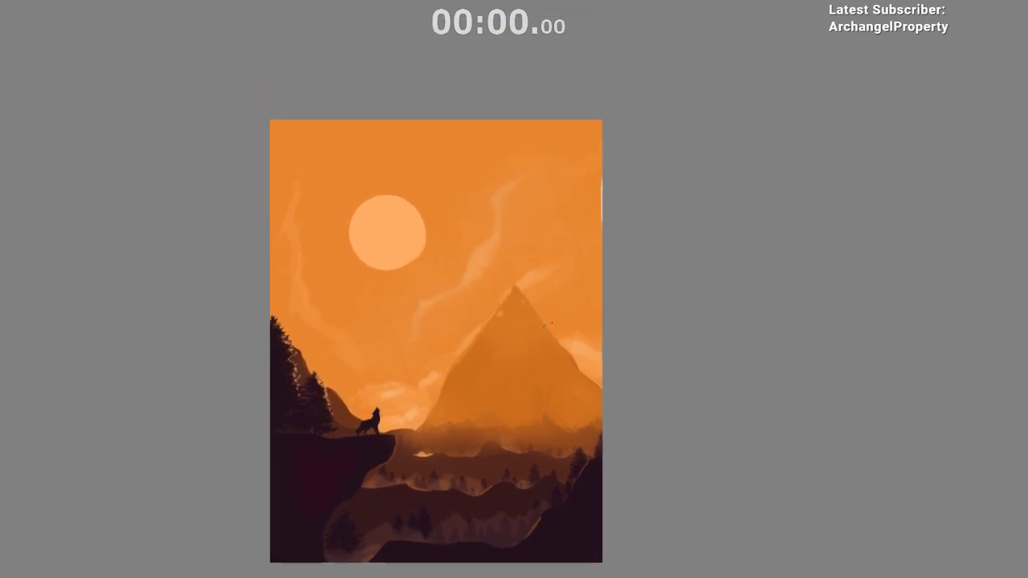
# - Sketch two dark arrows following the winding cloud and the wispy cloud above the pines down towards the wolf
pyautogui.moveTo(530, 161)
pyautogui.mouseDown()
pyautogui.moveTo(430, 351)
pyautogui.moveTo(410, 348)
pyautogui.mouseUp()
pyautogui.hotkey('ctrl', 'z')
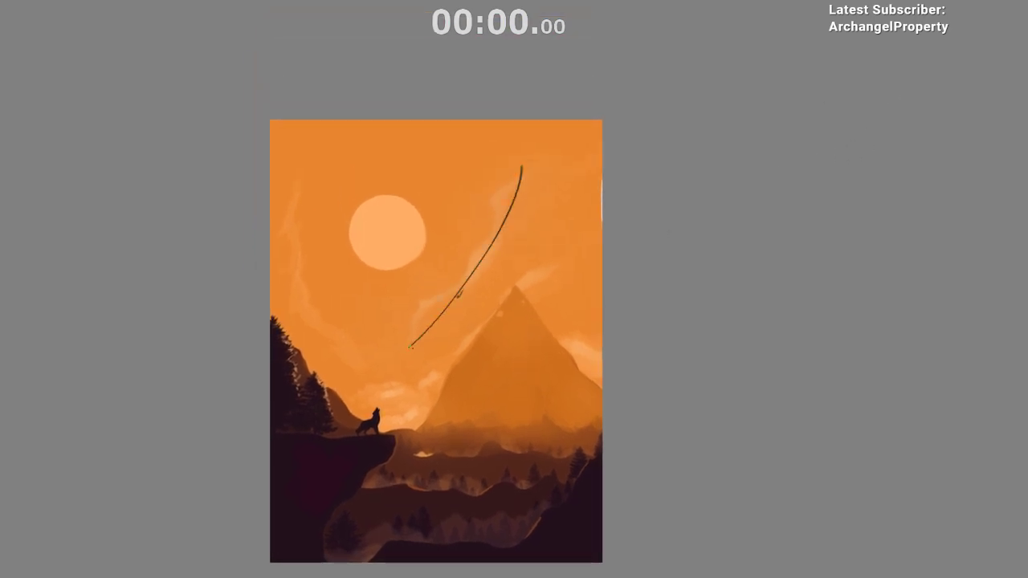
pyautogui.hotkey('ctrl', 'z')
pyautogui.moveTo(524, 162); pyautogui.dragTo(420, 320)
pyautogui.hotkey('ctrl', 'z')
pyautogui.moveTo(522, 167); pyautogui.dragTo(412, 350)
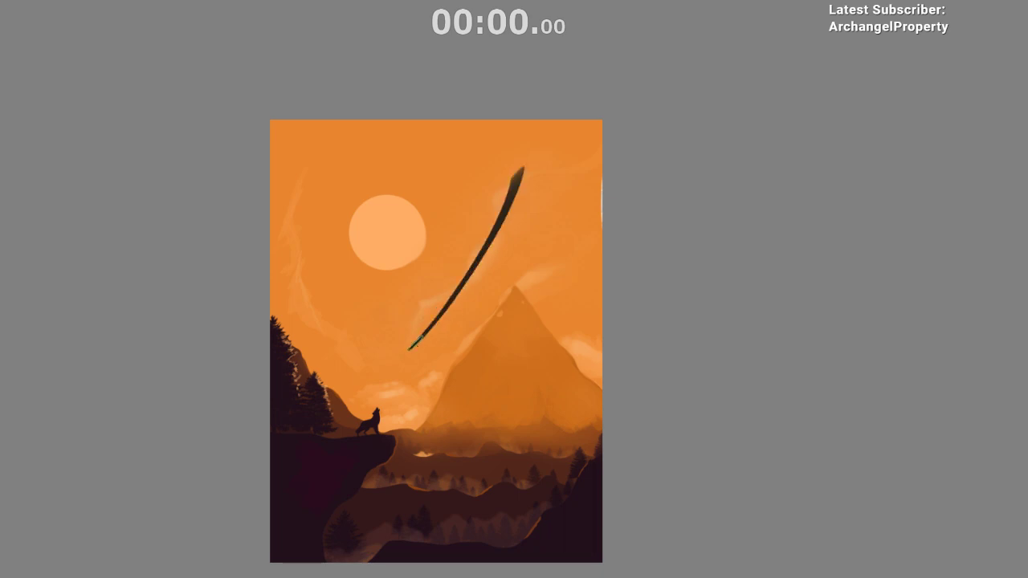
pyautogui.moveTo(424, 294); pyautogui.dragTo(448, 347)
pyautogui.moveTo(301, 184)
pyautogui.mouseDown()
pyautogui.moveTo(331, 338)
pyautogui.moveTo(353, 382)
pyautogui.mouseUp()
pyautogui.moveTo(292, 348); pyautogui.dragTo(355, 407)
pyautogui.moveTo(363, 330); pyautogui.dragTo(355, 407)
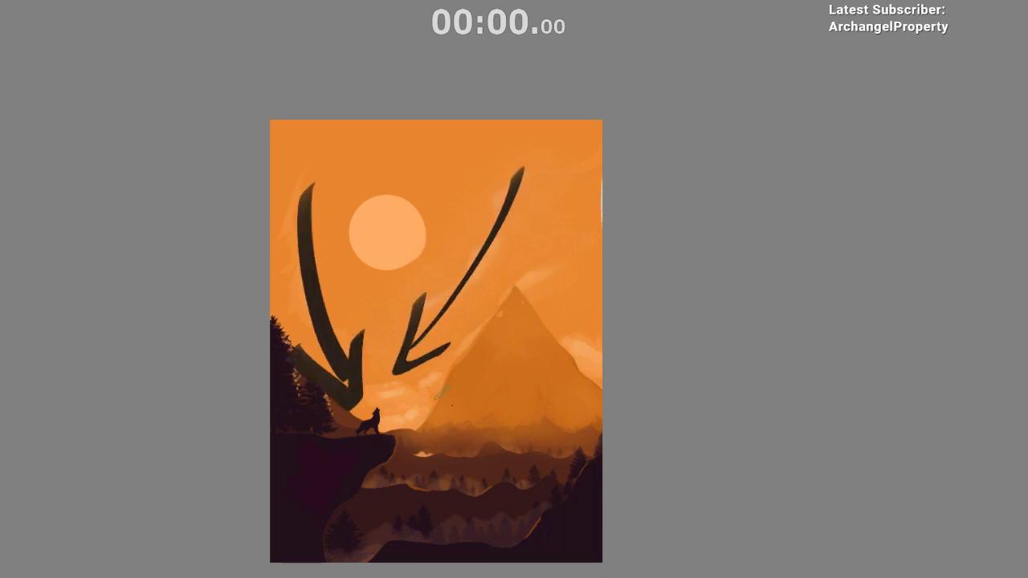
# - Undo both arrows drawn over the sky
pyautogui.moveTo(510, 569); pyautogui.dragTo(479, 474)
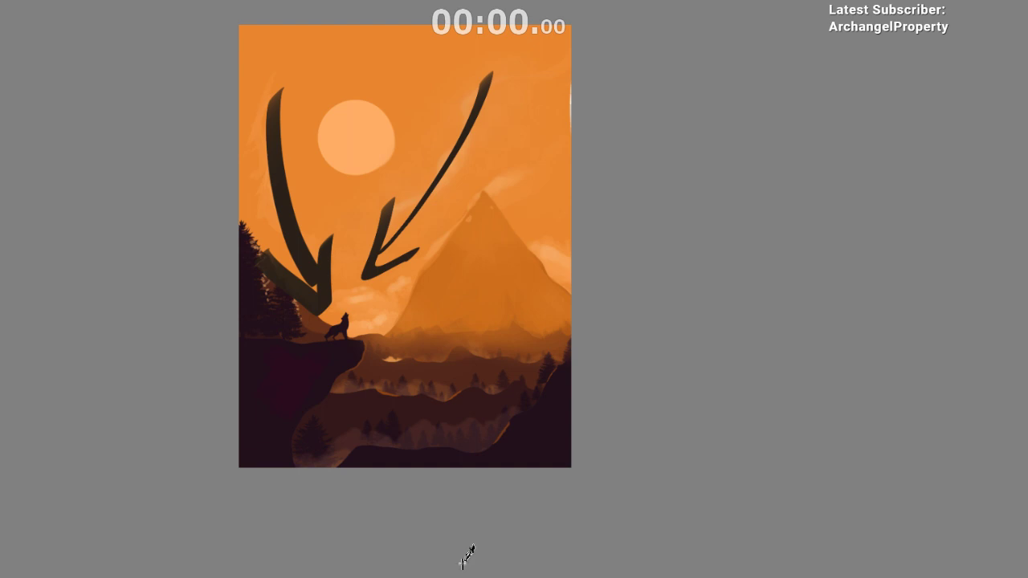
pyautogui.hotkey('ctrl', 'z')
pyautogui.hotkey('ctrl', 'z')
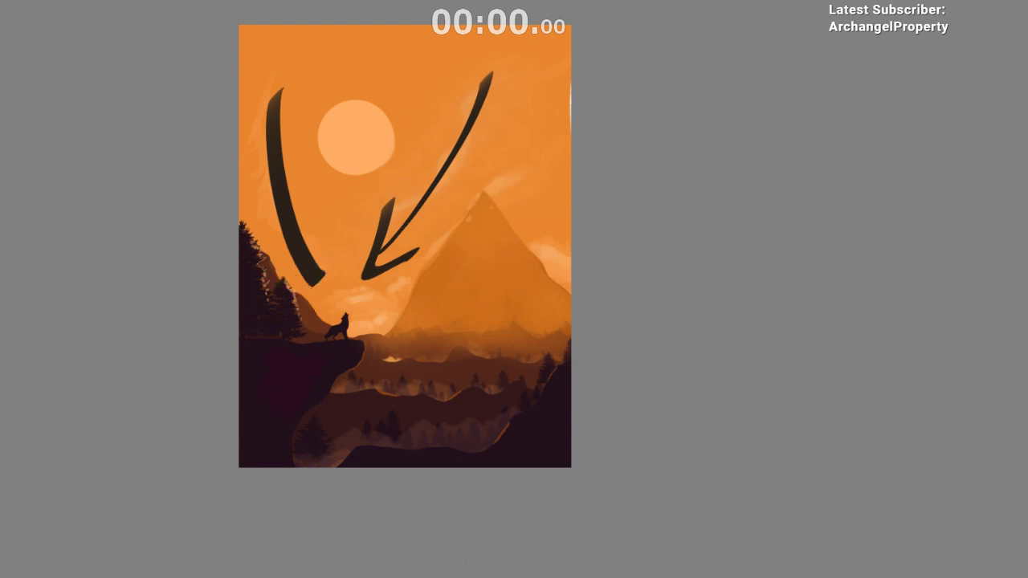
pyautogui.hotkey('ctrl', 'z')
pyautogui.hotkey('ctrl', 'z')
pyautogui.hotkey('ctrl', 'z')
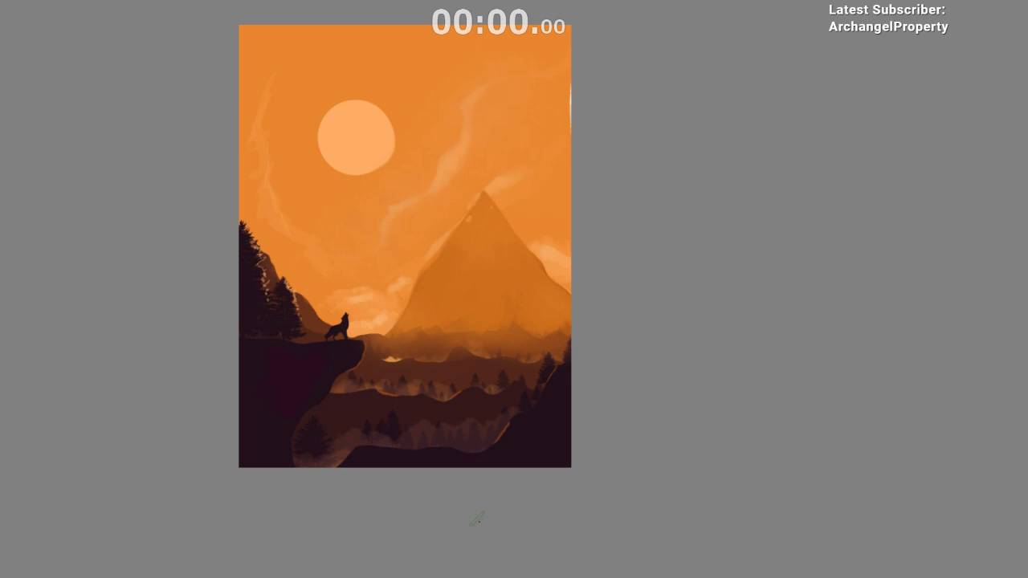
# - Sketch a small arrow pointing at the cloud beside the mountain peak, and undo it
pyautogui.moveTo(487, 407); pyautogui.dragTo(526, 393)
pyautogui.moveTo(537, 406); pyautogui.dragTo(546, 459)
pyautogui.moveTo(479, 483); pyautogui.dragTo(530, 518)
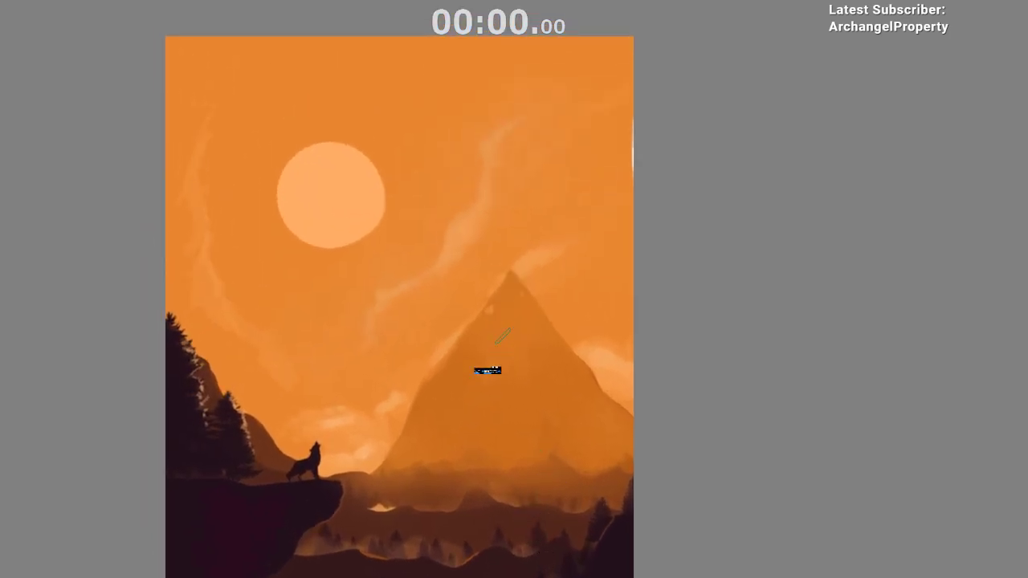
pyautogui.scroll(-3, 487, 370)
pyautogui.moveTo(510, 278); pyautogui.dragTo(493, 330)
pyautogui.hotkey('ctrl', 'z')
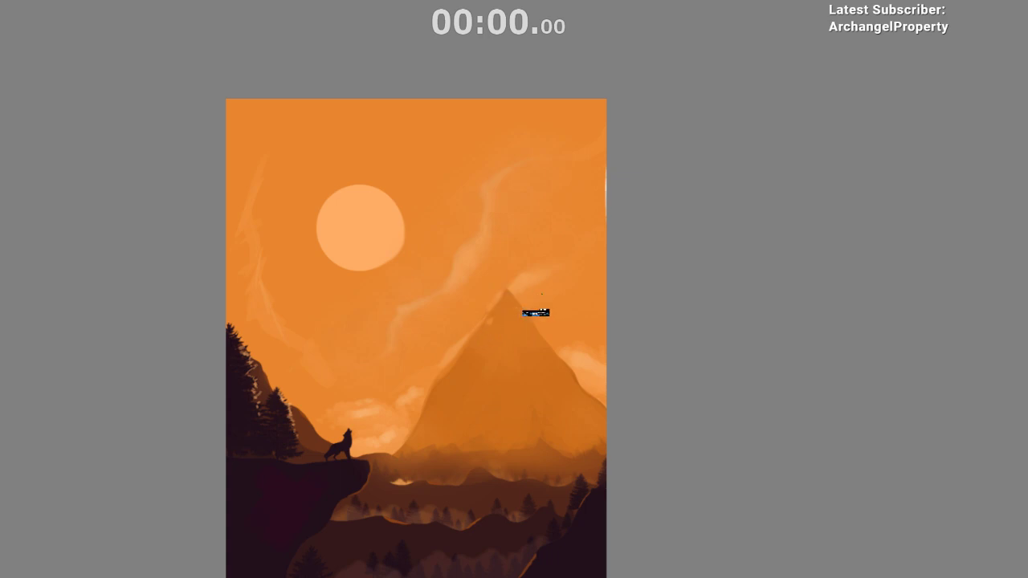
pyautogui.moveTo(564, 215)
pyautogui.mouseDown()
pyautogui.moveTo(539, 275)
pyautogui.moveTo(548, 268)
pyautogui.mouseUp()
pyautogui.moveTo(553, 532); pyautogui.dragTo(538, 479)
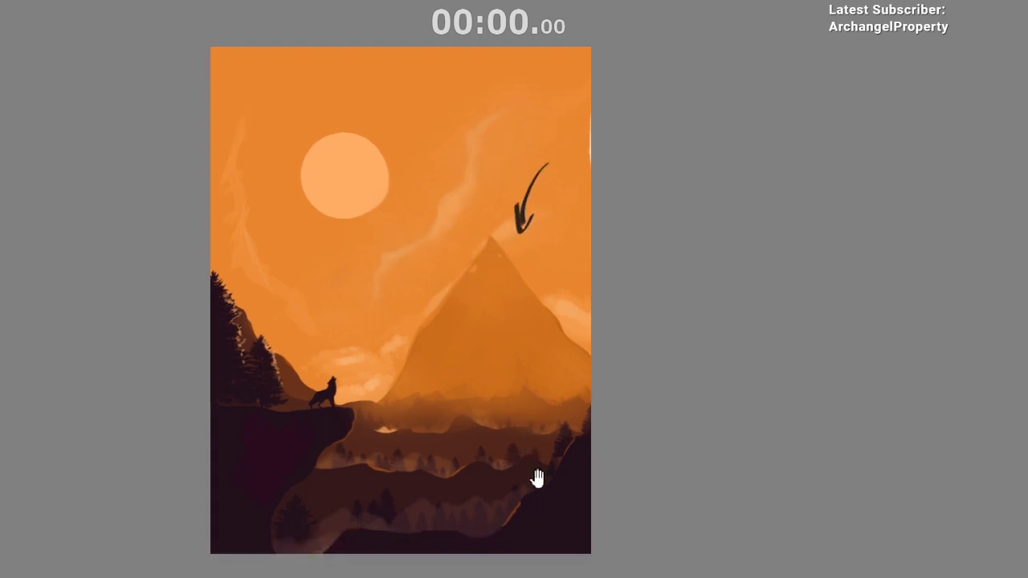
pyautogui.hotkey('ctrl', 'z')
pyautogui.hotkey('ctrl', 'z')
# - Try short strokes on the mountain's upper face and undo them
pyautogui.moveTo(461, 299); pyautogui.dragTo(484, 261)
pyautogui.hotkey('ctrl', 'z')
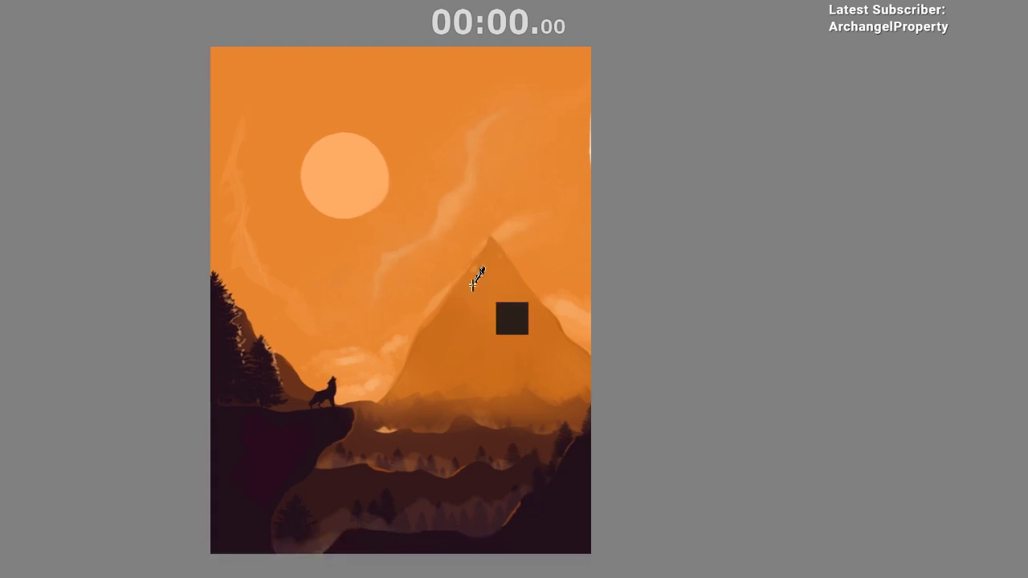
pyautogui.moveTo(499, 340); pyautogui.dragTo(454, 334)
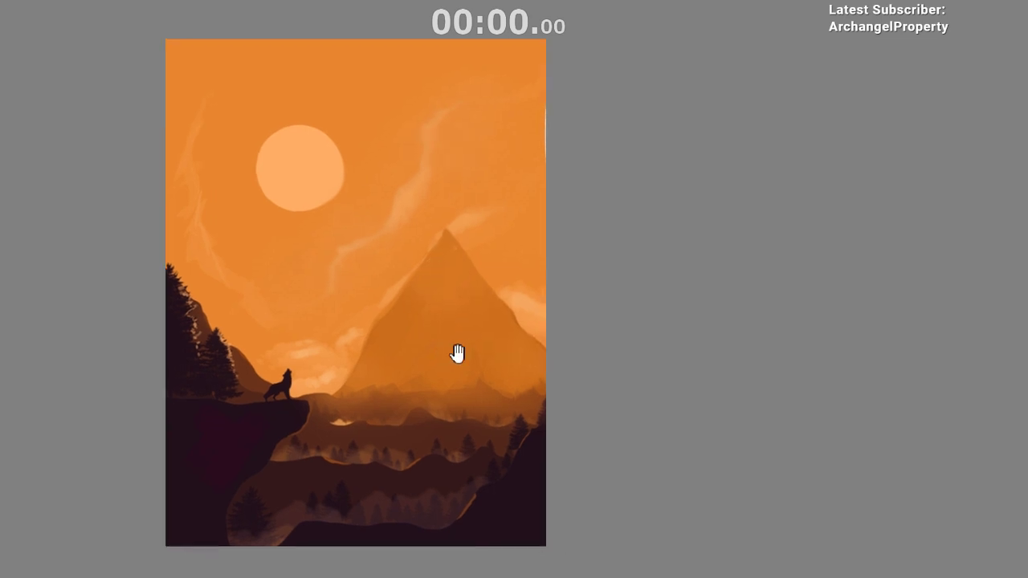
pyautogui.moveTo(451, 261); pyautogui.dragTo(463, 303)
pyautogui.hotkey('ctrl', 'z')
pyautogui.hotkey('ctrl', 'z')
pyautogui.hotkey('ctrl', 'z')
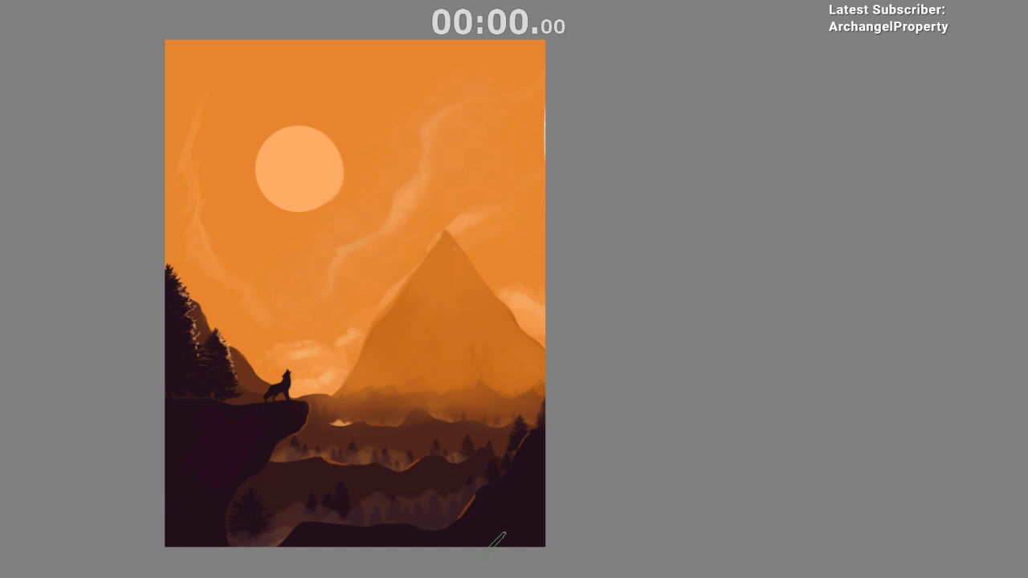
# - Try a broad vertical orange stroke with a crossing stroke through the middle of the scene, and undo both
pyautogui.moveTo(371, 165); pyautogui.dragTo(371, 494)
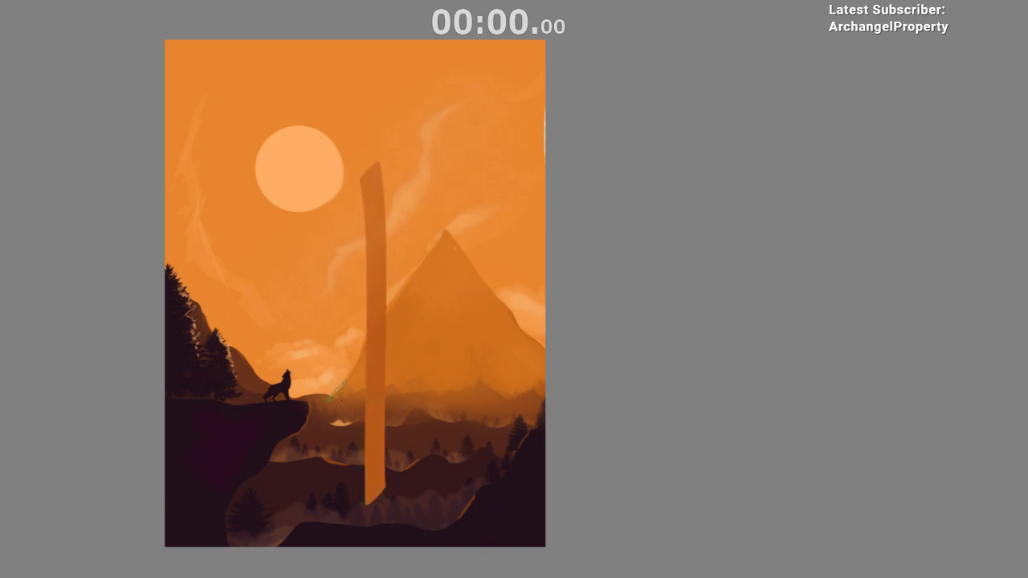
pyautogui.moveTo(334, 385); pyautogui.dragTo(418, 376)
pyautogui.hotkey('ctrl', 'z')
pyautogui.hotkey('ctrl', 'z')
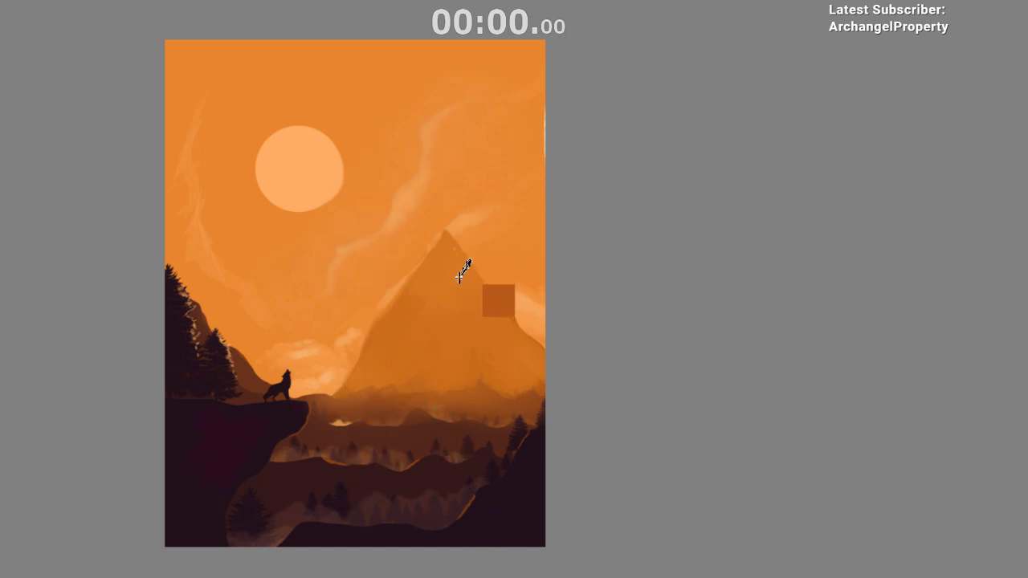
# - Soften and lighten the edge of the mountain slope facing away from the sun, checking it in mirrored view
pyautogui.scroll(-1, 450, 476)
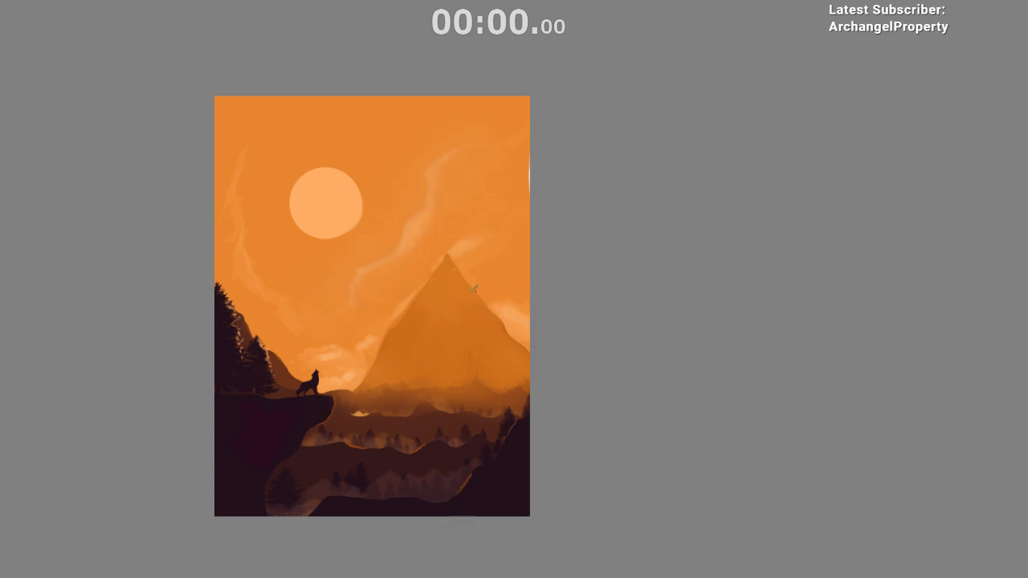
pyautogui.press('m')
pyautogui.scroll(3, 481, 294)
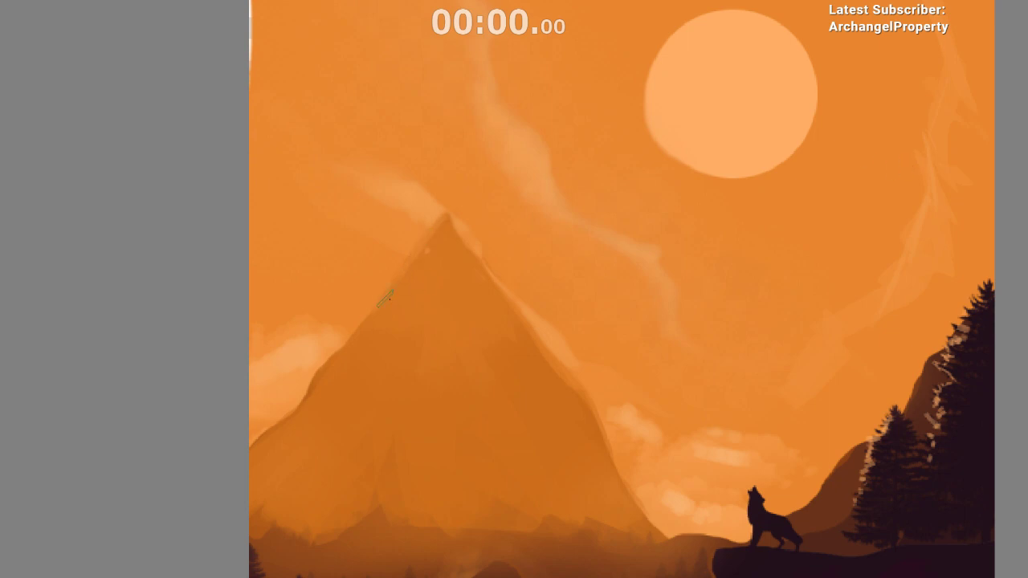
pyautogui.press('m')
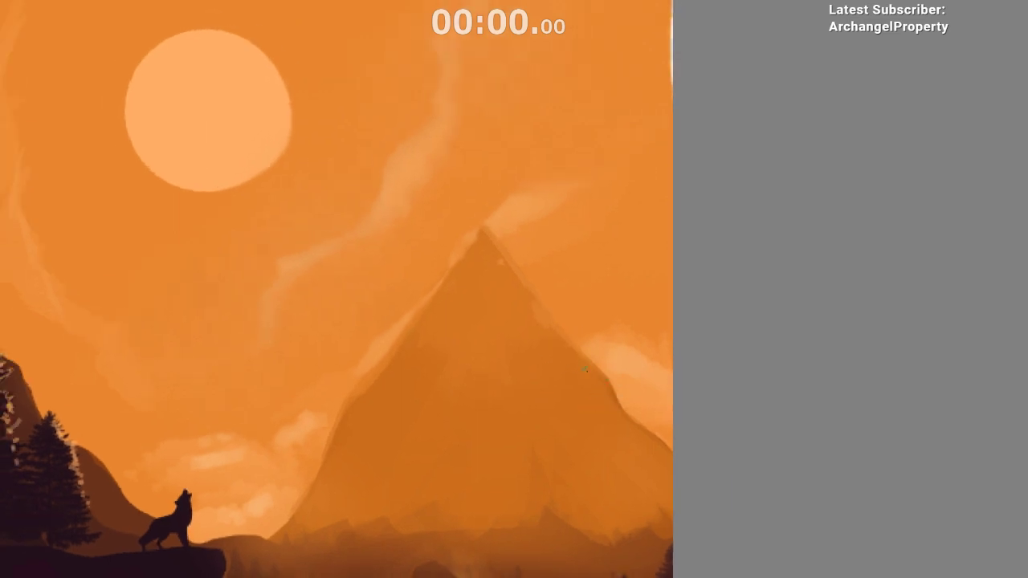
pyautogui.press('m')
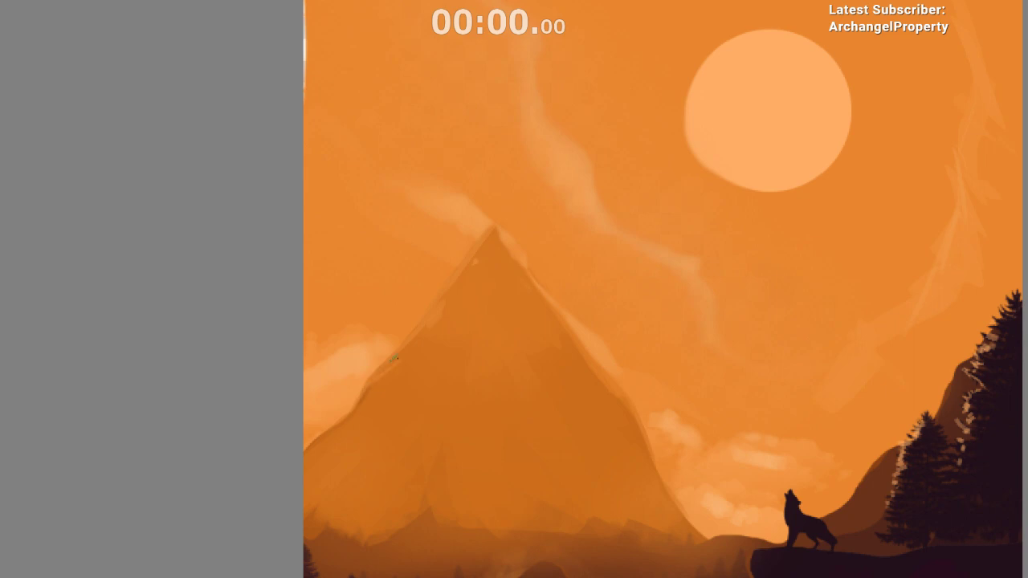
pyautogui.press('m')
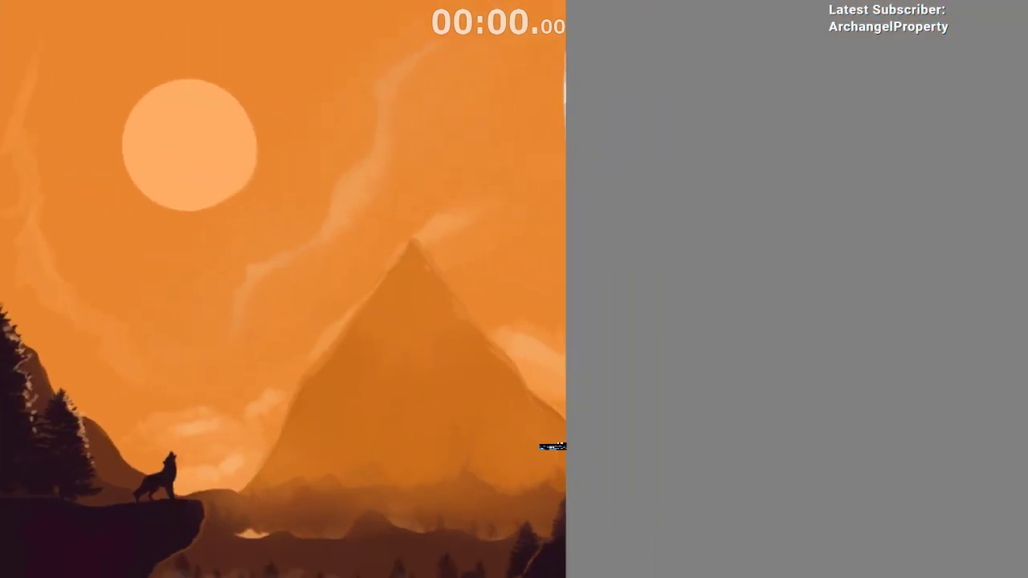
pyautogui.moveTo(620, 493); pyautogui.dragTo(526, 507)
pyautogui.moveTo(581, 468); pyautogui.dragTo(591, 327)
pyautogui.moveTo(555, 390); pyautogui.dragTo(559, 427)
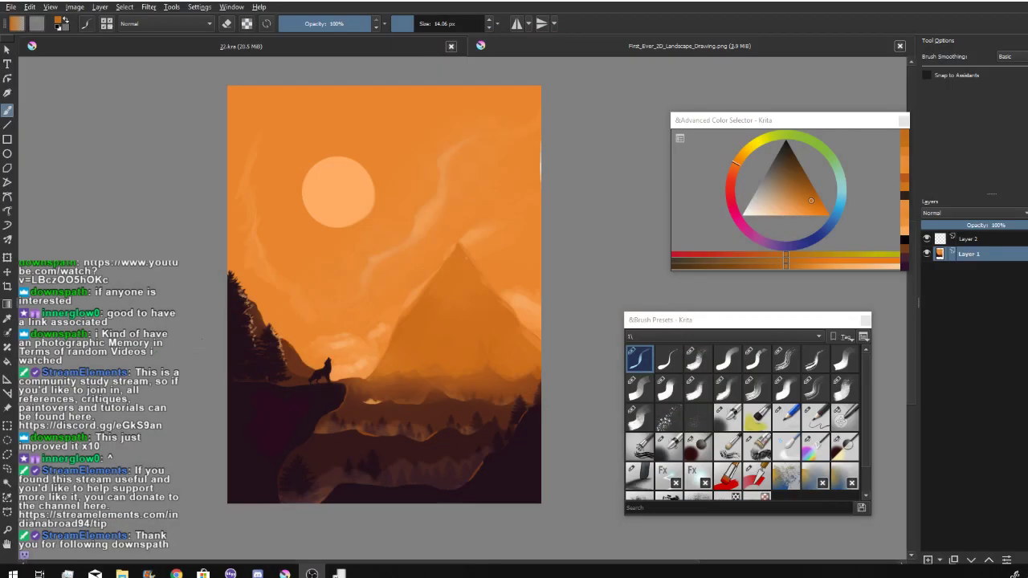
# - Sample oranges from the mountain and blend the slope edge below the peak on the side away from the sun
pyautogui.scroll(5, 554, 265)
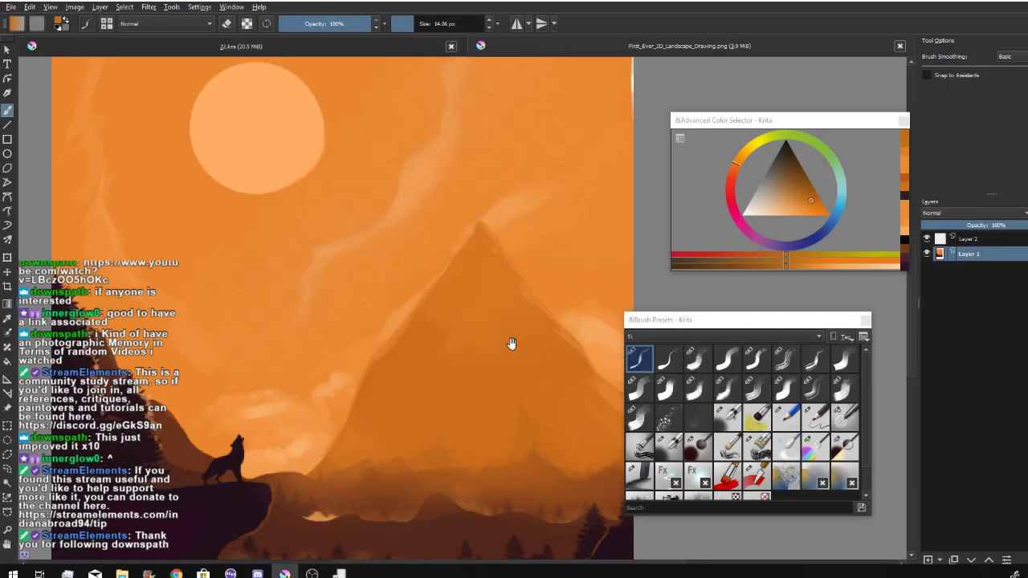
pyautogui.scroll(1, 523, 297)
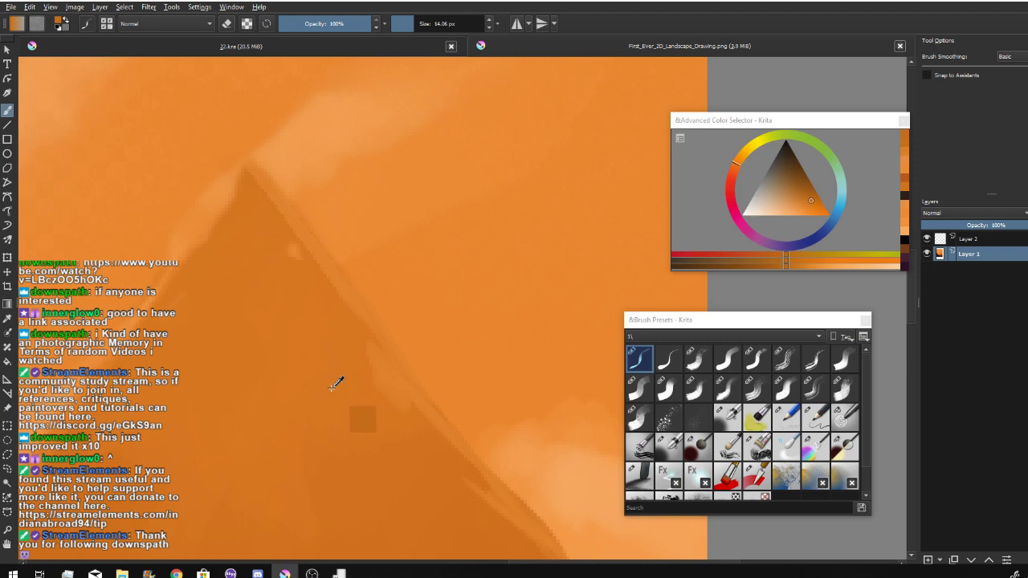
pyautogui.keyDown('ctrl'); pyautogui.click(382, 374); pyautogui.keyUp('ctrl')
pyautogui.keyDown('ctrl'); pyautogui.click(352, 392); pyautogui.keyUp('ctrl')
pyautogui.keyDown('ctrl'); pyautogui.click(390, 378); pyautogui.keyUp('ctrl')
pyautogui.keyDown('ctrl'); pyautogui.click(366, 387); pyautogui.keyUp('ctrl')
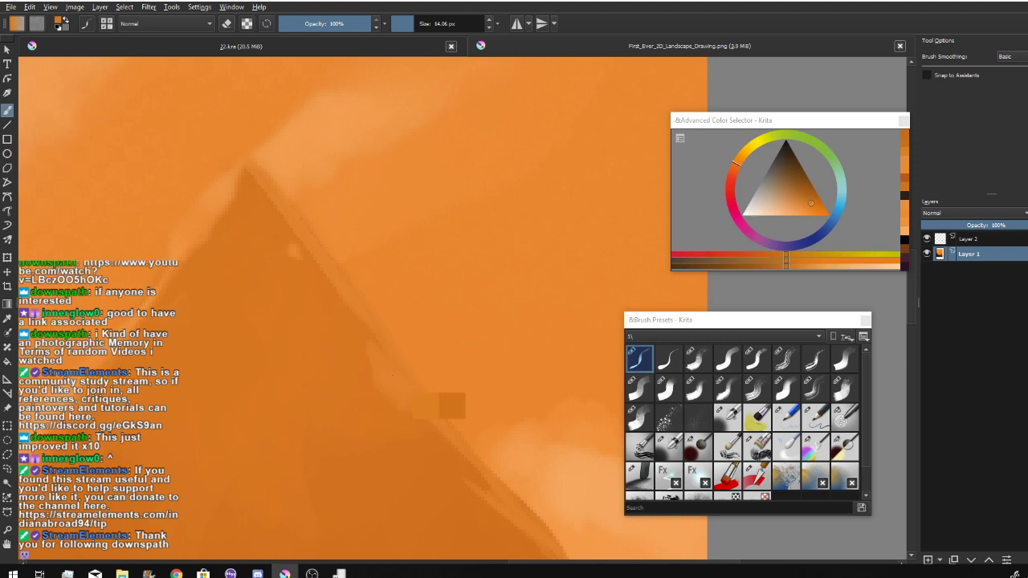
pyautogui.keyDown('ctrl'); pyautogui.click(424, 373); pyautogui.keyUp('ctrl')
pyautogui.keyDown('ctrl'); pyautogui.click(394, 370); pyautogui.keyUp('ctrl')
pyautogui.keyDown('ctrl'); pyautogui.click(394, 368); pyautogui.keyUp('ctrl')
pyautogui.moveTo(384, 343); pyautogui.dragTo(411, 384)
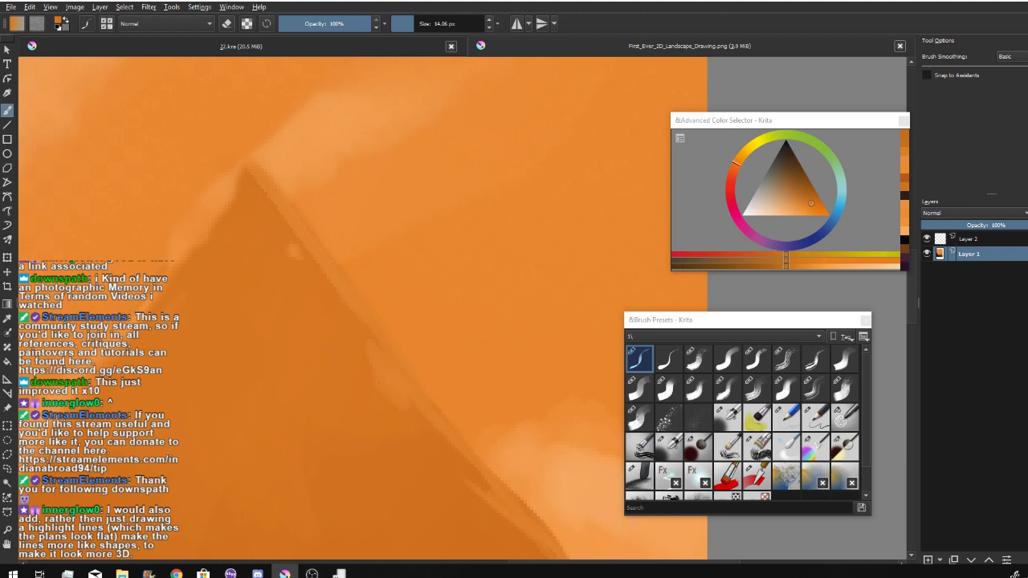
# - Sample a lighter orange from the slope and extend the light shapes further down the mountain's shaded side
pyautogui.keyDown('ctrl'); pyautogui.click(416, 373); pyautogui.keyUp('ctrl')
pyautogui.keyDown('ctrl'); pyautogui.click(363, 391); pyautogui.keyUp('ctrl')
pyautogui.keyDown('ctrl'); pyautogui.click(362, 392); pyautogui.keyUp('ctrl')
pyautogui.keyDown('ctrl'); pyautogui.click(358, 397); pyautogui.keyUp('ctrl')
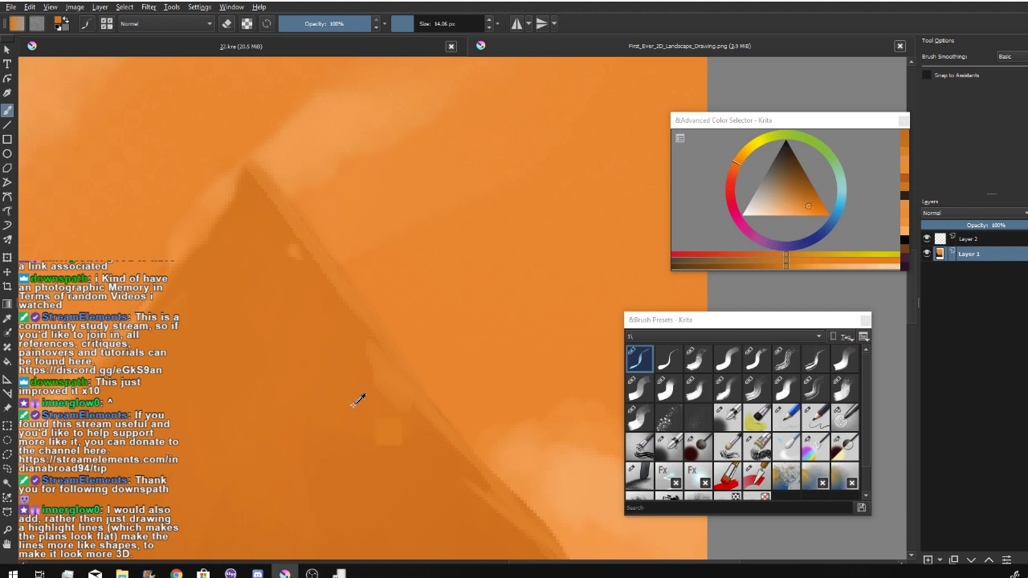
pyautogui.keyDown('ctrl'); pyautogui.click(359, 399); pyautogui.keyUp('ctrl')
pyautogui.moveTo(394, 380)
pyautogui.mouseDown()
pyautogui.moveTo(353, 417)
pyautogui.moveTo(380, 445)
pyautogui.moveTo(356, 505)
pyautogui.moveTo(326, 493)
pyautogui.moveTo(407, 482)
pyautogui.moveTo(439, 408)
pyautogui.moveTo(408, 441)
pyautogui.moveTo(408, 395)
pyautogui.moveTo(426, 390)
pyautogui.mouseUp()
pyautogui.moveTo(418, 431); pyautogui.dragTo(405, 479)
pyautogui.moveTo(417, 456); pyautogui.dragTo(490, 569)
# - Try a thick darker brown stroke on the lower mountain face and undo it
pyautogui.keyDown('ctrl'); pyautogui.click(472, 321); pyautogui.keyUp('ctrl')
pyautogui.click(808, 180)
pyautogui.moveTo(446, 227)
pyautogui.mouseDown()
pyautogui.moveTo(462, 344)
pyautogui.moveTo(481, 334)
pyautogui.mouseUp()
pyautogui.moveTo(460, 447); pyautogui.dragTo(455, 514)
pyautogui.moveTo(452, 460); pyautogui.dragTo(462, 446)
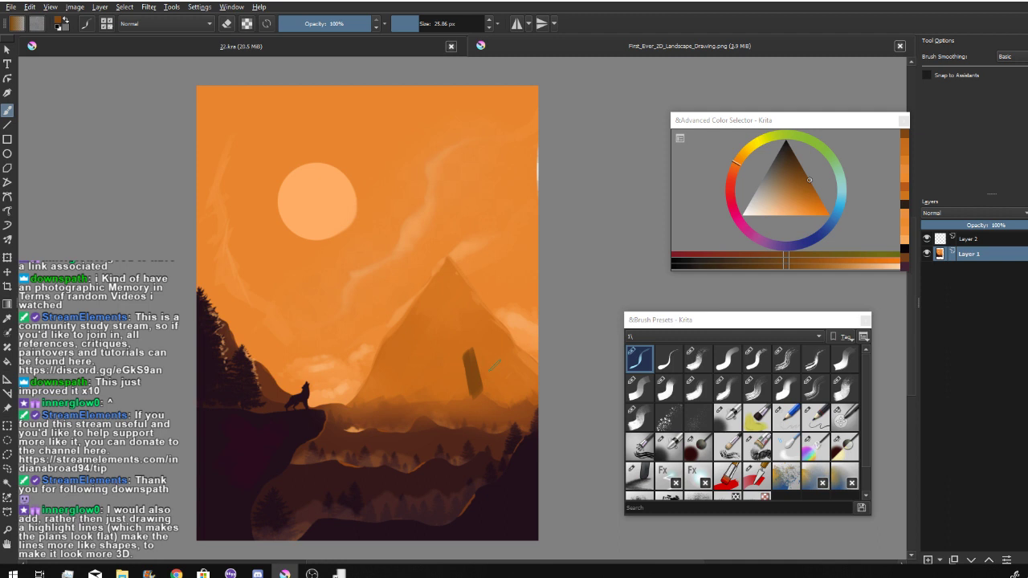
pyautogui.hotkey('ctrl', 'z')
pyautogui.hotkey('ctrl', 'z')
# - Sample the cliff's dark plum and paint a tall, tapering cloaked figure floating just beyond the wolf's ledge
pyautogui.keyDown('ctrl'); pyautogui.click(308, 428); pyautogui.keyUp('ctrl')
pyautogui.moveTo(325, 424)
pyautogui.mouseDown()
pyautogui.moveTo(314, 423)
pyautogui.moveTo(384, 391)
pyautogui.moveTo(312, 401)
pyautogui.moveTo(353, 412)
pyautogui.mouseUp()
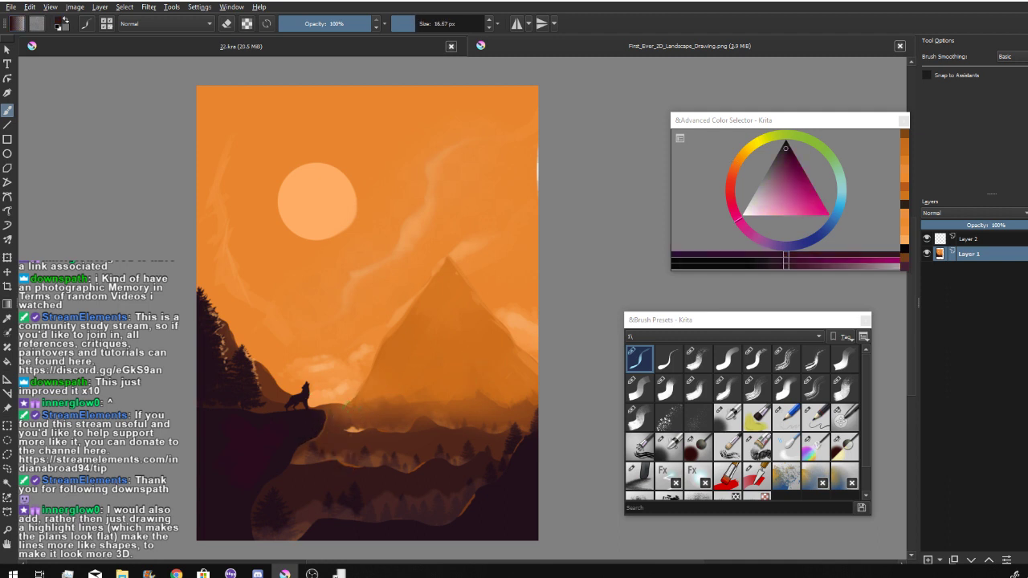
pyautogui.moveTo(344, 373); pyautogui.dragTo(345, 394)
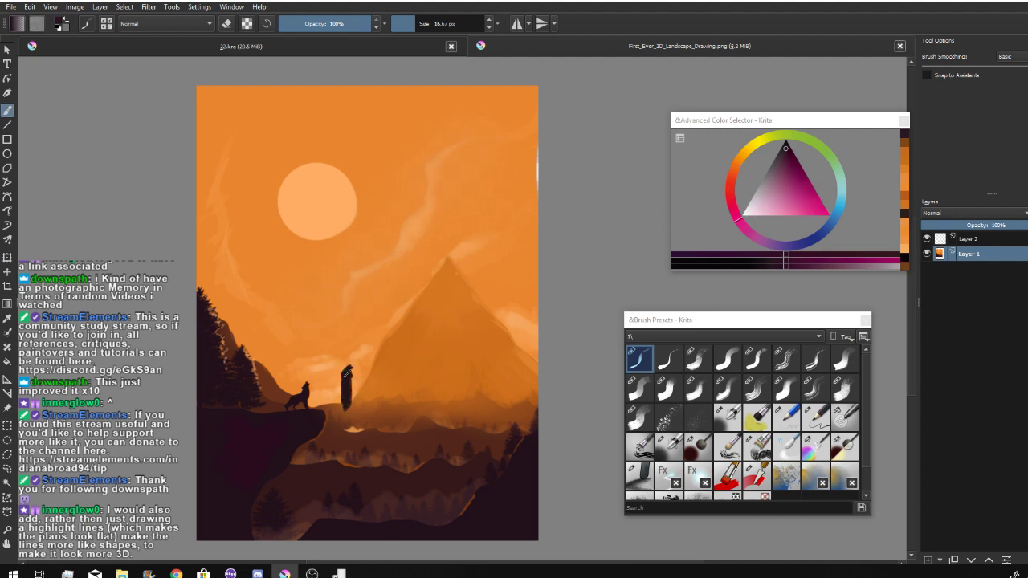
pyautogui.moveTo(347, 383); pyautogui.dragTo(349, 426)
pyautogui.hotkey('ctrl', 'z')
pyautogui.moveTo(344, 402); pyautogui.dragTo(349, 426)
# - Sample the mountain's orange and paint a tiny distant figure above the peak with a much smaller brush
pyautogui.keyDown('ctrl'); pyautogui.click(455, 286); pyautogui.keyUp('ctrl')
pyautogui.moveTo(469, 232); pyautogui.dragTo(467, 262)
pyautogui.press('[')
pyautogui.hotkey('ctrl', 'z')
pyautogui.press('[')
pyautogui.press('[')
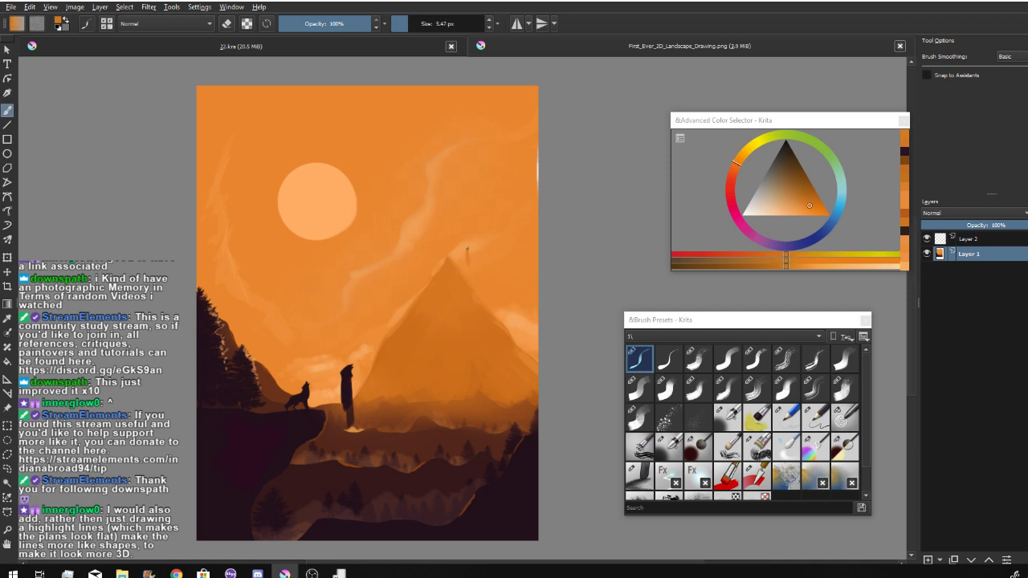
pyautogui.moveTo(486, 385); pyautogui.dragTo(480, 358)
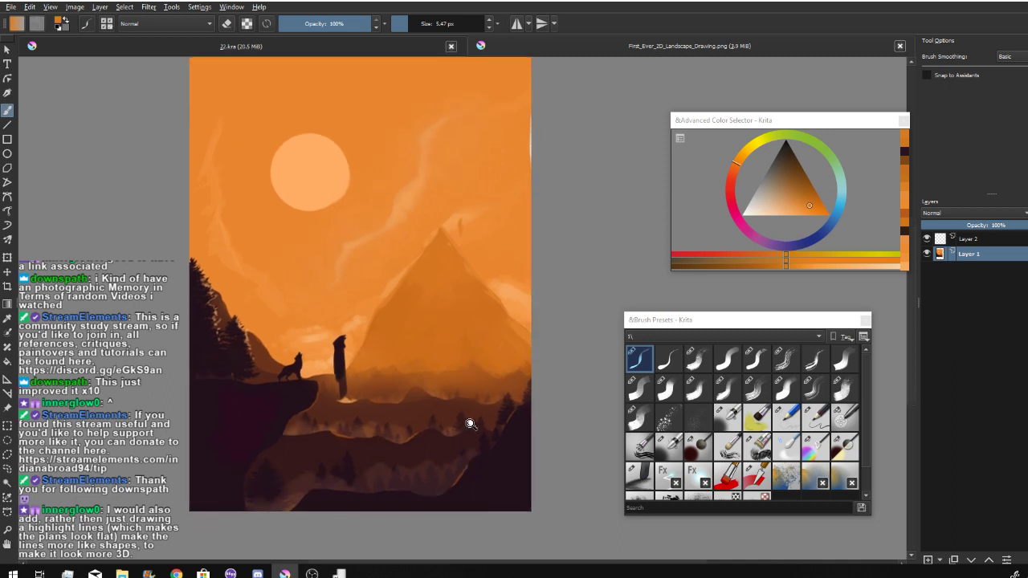
pyautogui.moveTo(472, 419); pyautogui.dragTo(482, 457)
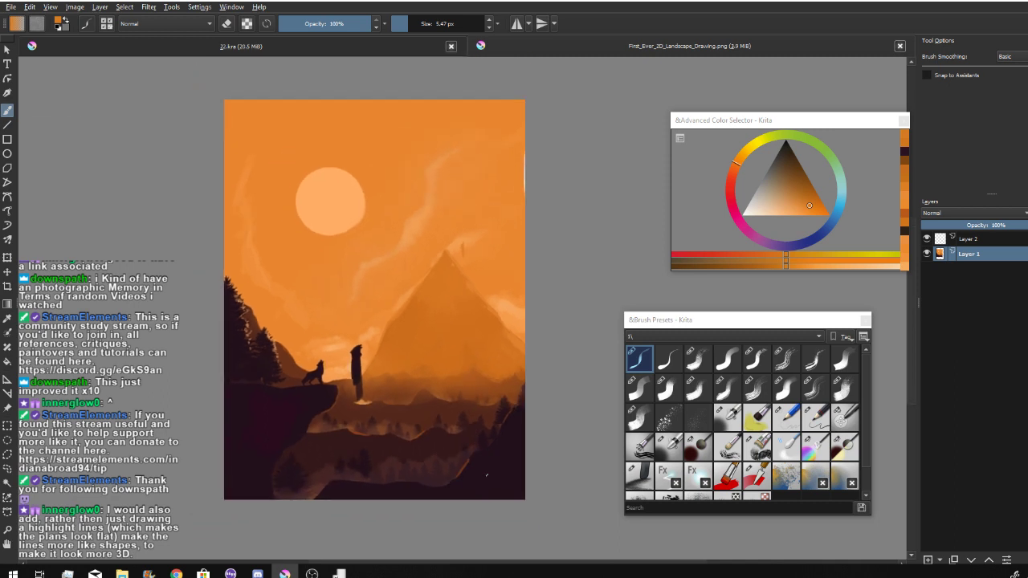
# - Sample muted orange-browns around the mountain's base and paint a small distant figure floating before its lower face
pyautogui.keyDown('ctrl'); pyautogui.click(443, 384); pyautogui.keyUp('ctrl')
pyautogui.moveTo(443, 362)
pyautogui.mouseDown()
pyautogui.moveTo(442, 372)
pyautogui.moveTo(446, 363)
pyautogui.mouseUp()
pyautogui.keyDown('ctrl'); pyautogui.click(446, 385); pyautogui.keyUp('ctrl')
pyautogui.keyDown('ctrl'); pyautogui.click(445, 366); pyautogui.keyUp('ctrl')
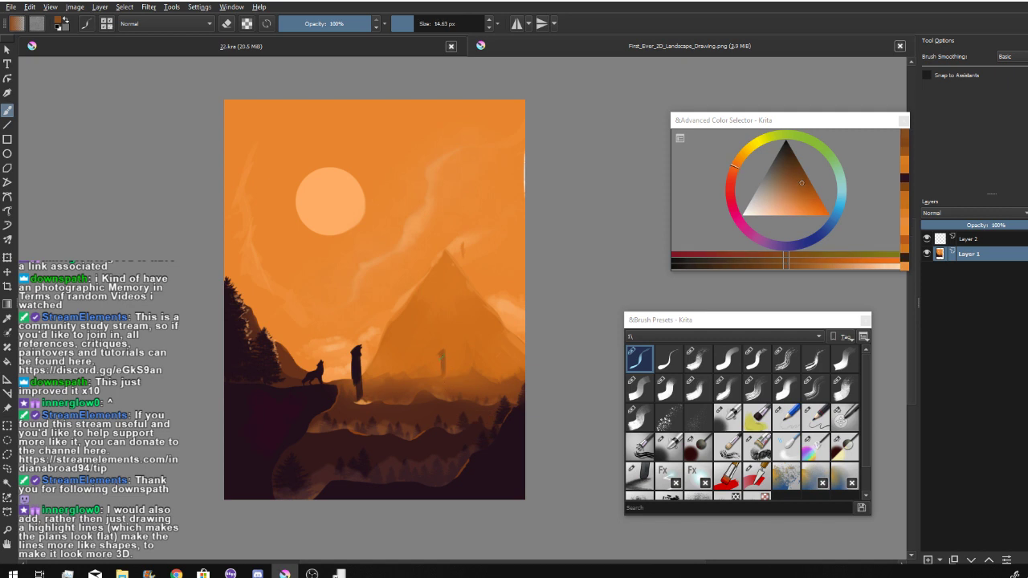
# - Check the canvas mirrored and blend the distant figure with mountain oranges sampled around it
pyautogui.press('m')
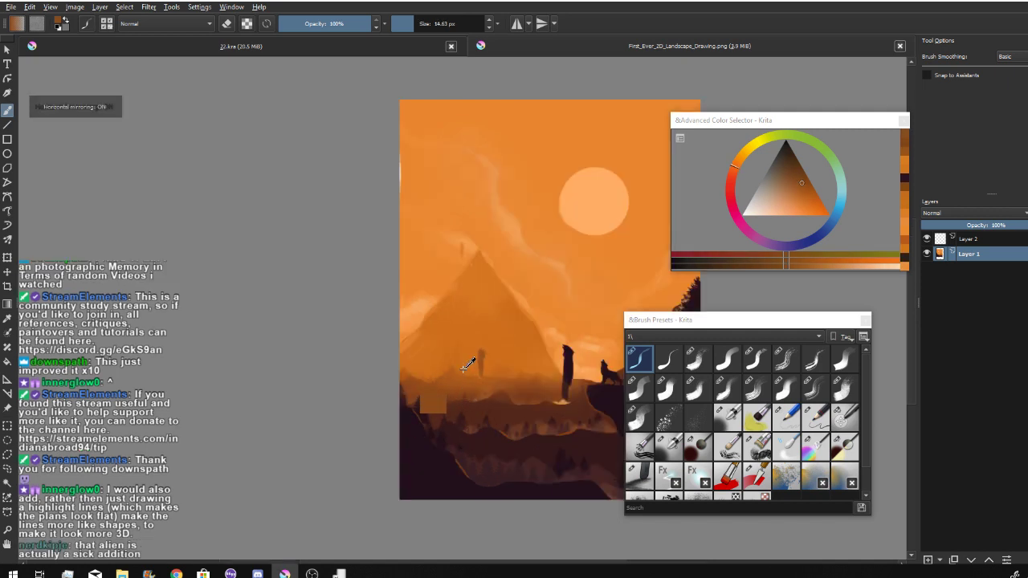
pyautogui.keyDown('ctrl'); pyautogui.click(470, 364); pyautogui.keyUp('ctrl')
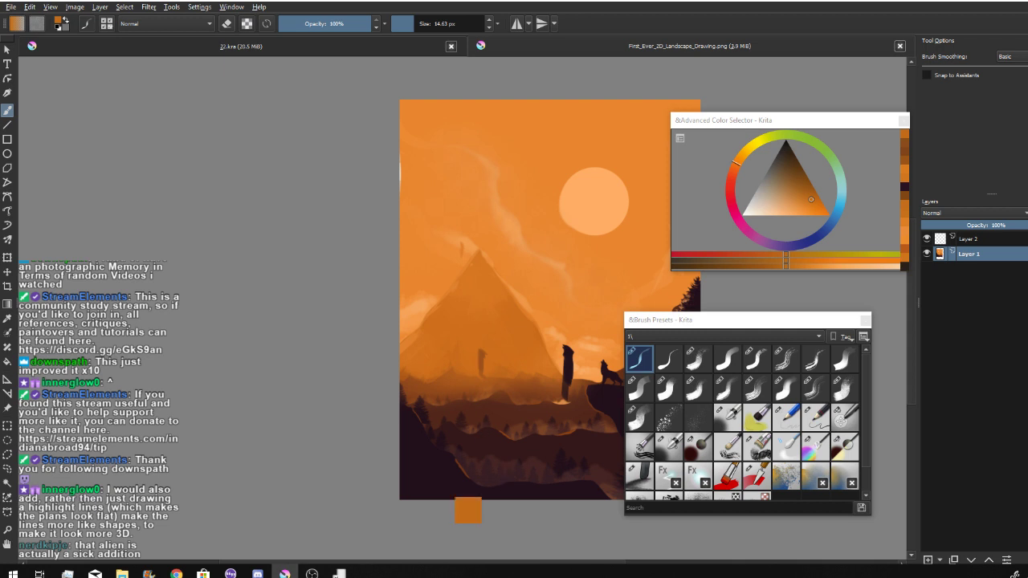
pyautogui.press('m')
pyautogui.press(']')
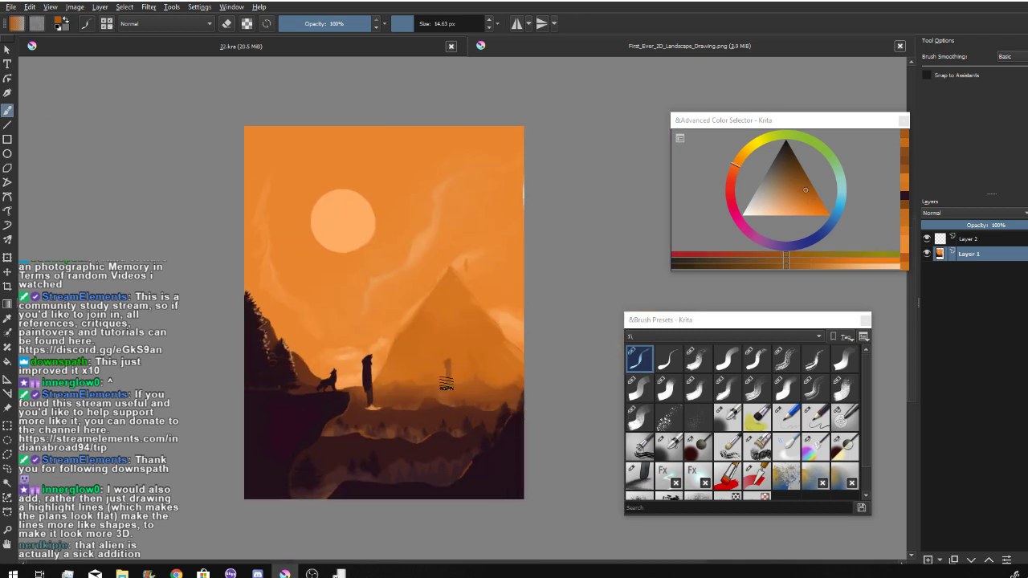
pyautogui.keyDown('ctrl'); pyautogui.click(446, 366); pyautogui.keyUp('ctrl')
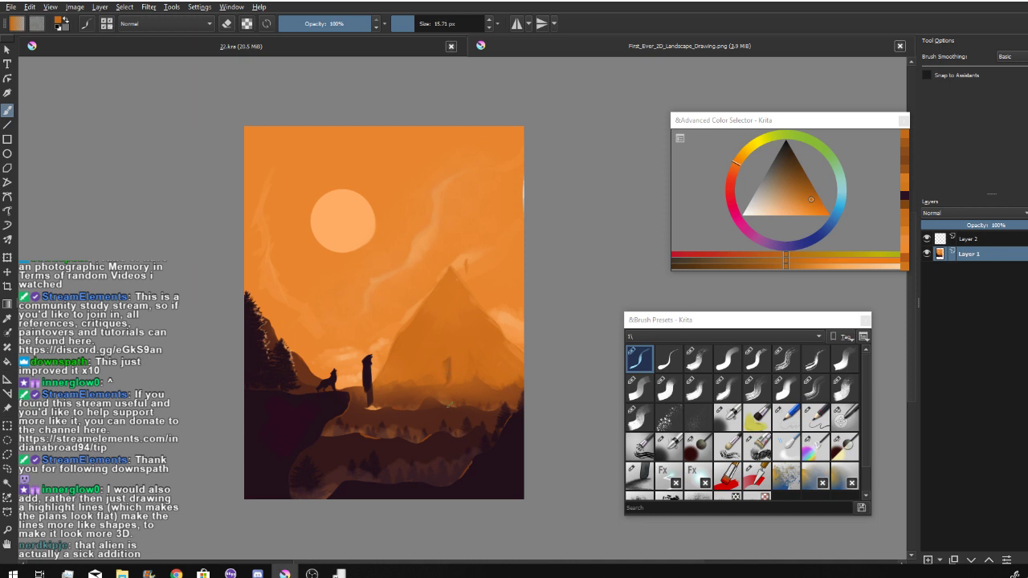
pyautogui.moveTo(468, 488); pyautogui.dragTo(470, 526)
pyautogui.moveTo(471, 495); pyautogui.dragTo(470, 500)
pyautogui.moveTo(479, 426); pyautogui.dragTo(461, 454)
pyautogui.moveTo(487, 384); pyautogui.dragTo(488, 332)
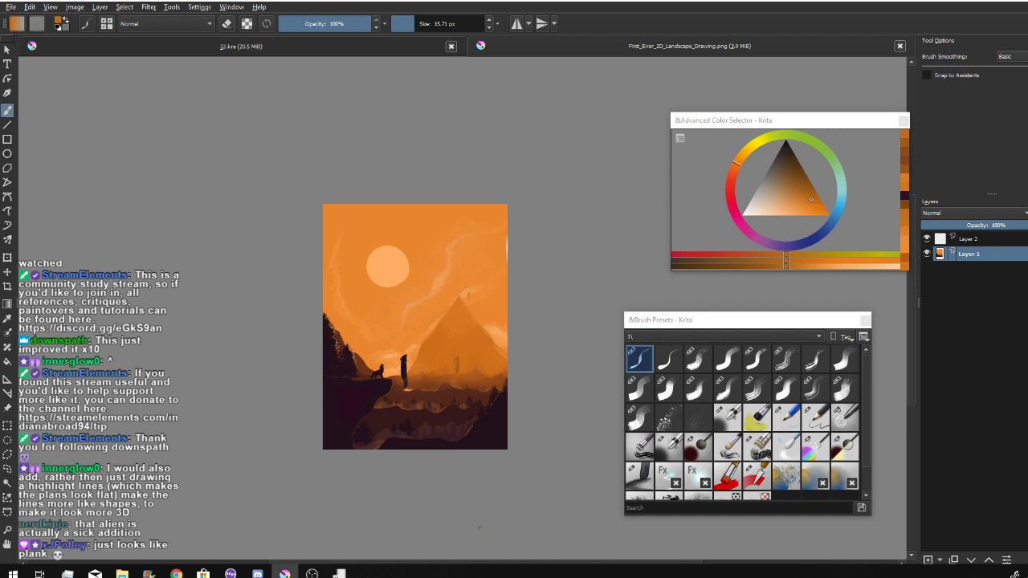
# - Choose a very dark brown and sketch a slanted parallelogram with short cross lines across the sky and peak
pyautogui.moveTo(777, 186); pyautogui.dragTo(787, 159)
pyautogui.moveTo(426, 443); pyautogui.dragTo(400, 443)
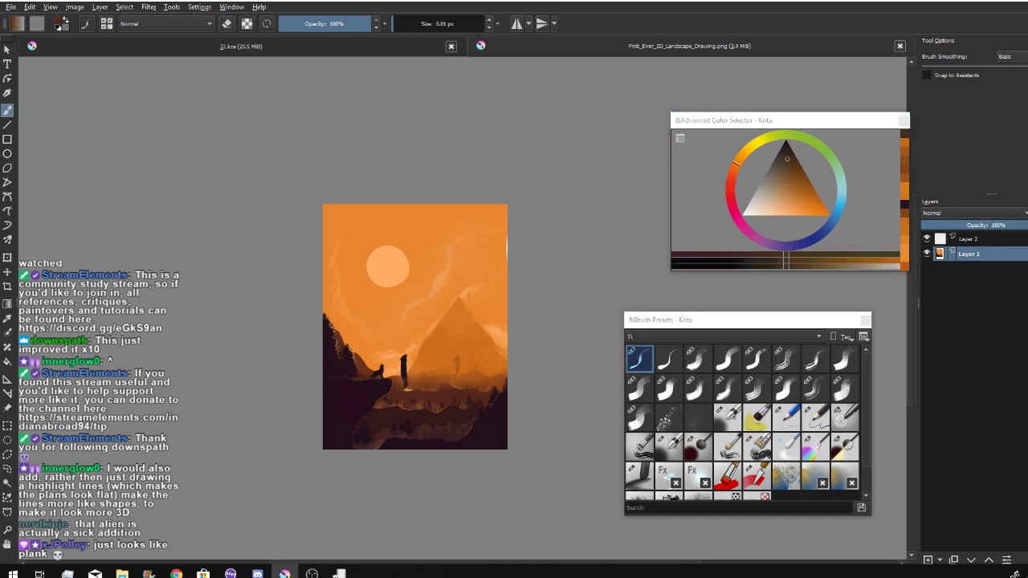
pyautogui.moveTo(399, 310); pyautogui.dragTo(415, 310)
pyautogui.moveTo(437, 274); pyautogui.dragTo(353, 347)
pyautogui.moveTo(360, 338)
pyautogui.mouseDown()
pyautogui.moveTo(448, 322)
pyautogui.moveTo(497, 265)
pyautogui.mouseUp()
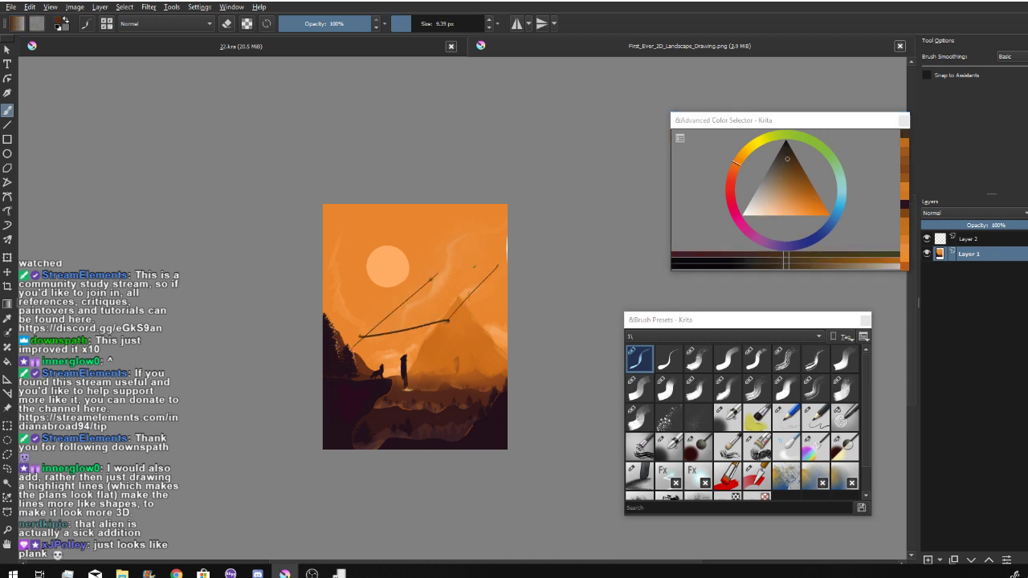
pyautogui.moveTo(430, 280); pyautogui.dragTo(481, 276)
pyautogui.moveTo(397, 307)
pyautogui.mouseDown()
pyautogui.moveTo(400, 324)
pyautogui.moveTo(426, 315)
pyautogui.mouseUp()
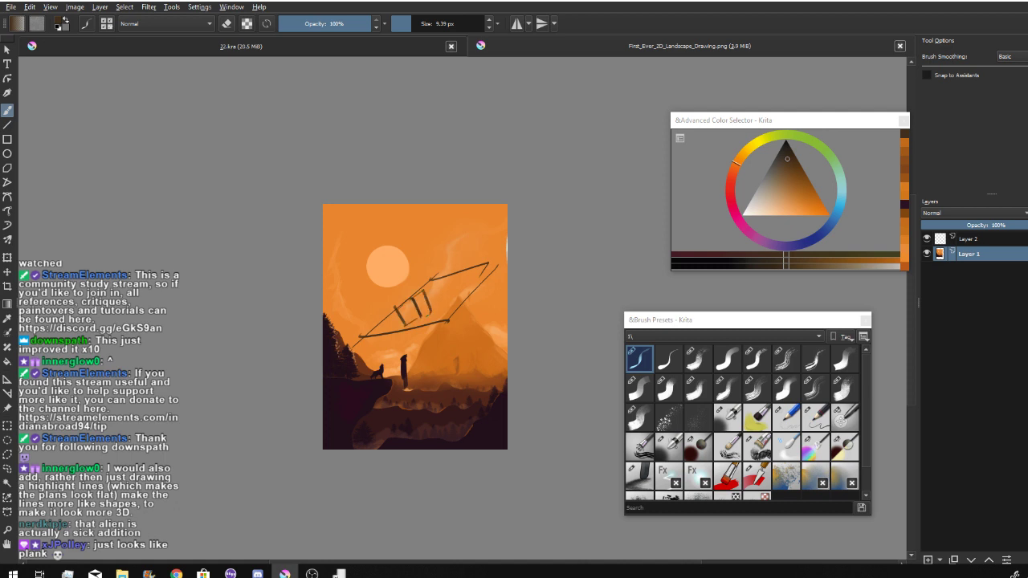
pyautogui.moveTo(456, 279); pyautogui.dragTo(451, 200)
# - Undo every stroke of the slanted parallelogram sketch
pyautogui.hotkey('ctrl', 'z')
pyautogui.hotkey('ctrl', 'z')
pyautogui.hotkey('ctrl', 'z')
pyautogui.hotkey('ctrl', 'z')
pyautogui.hotkey('ctrl', 'z')
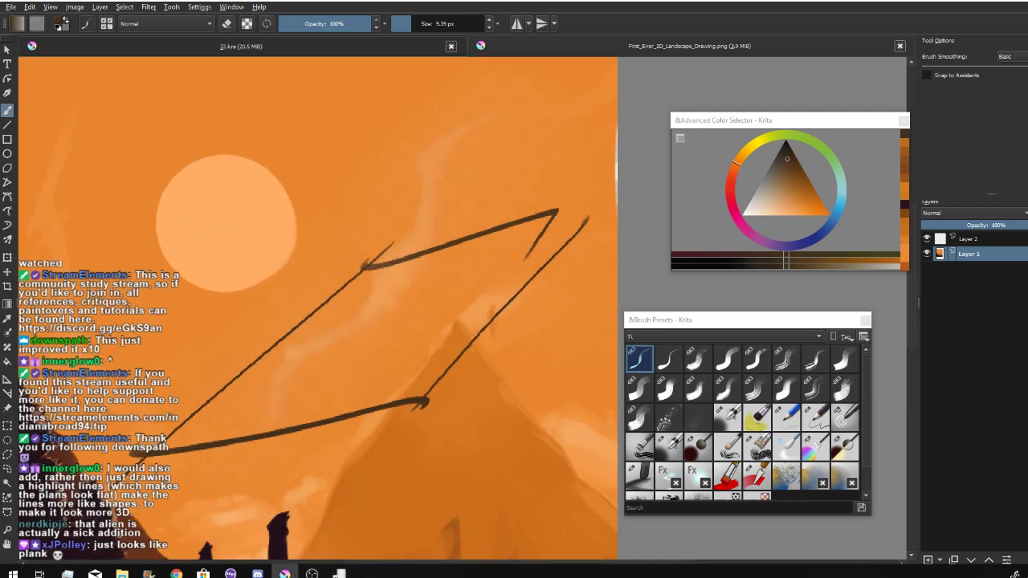
pyautogui.hotkey('ctrl', 'z')
pyautogui.hotkey('ctrl', 'z')
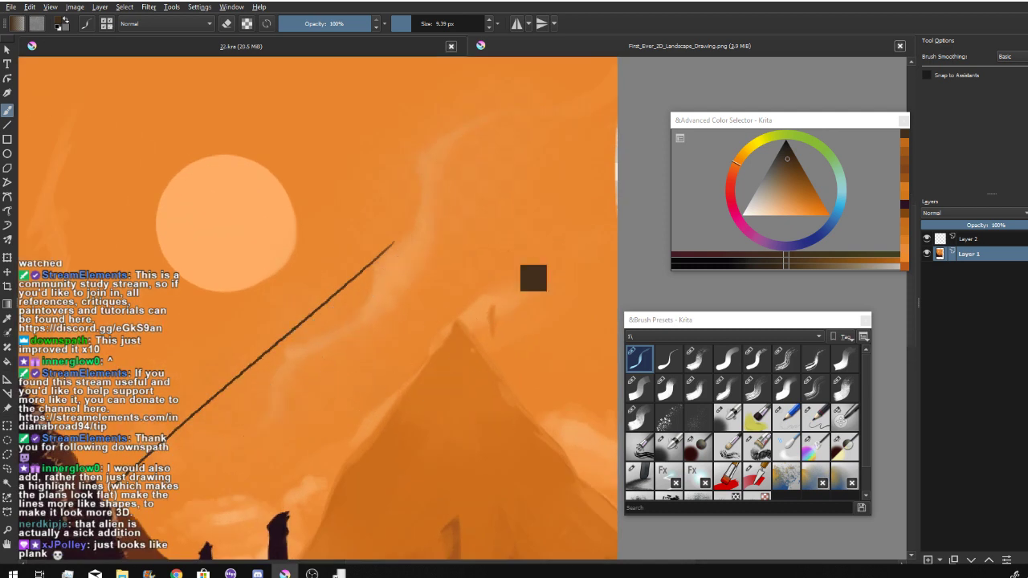
pyautogui.hotkey('ctrl', 'z')
pyautogui.scroll(-1, 474, 421)
pyautogui.scroll(-3, 475, 421)
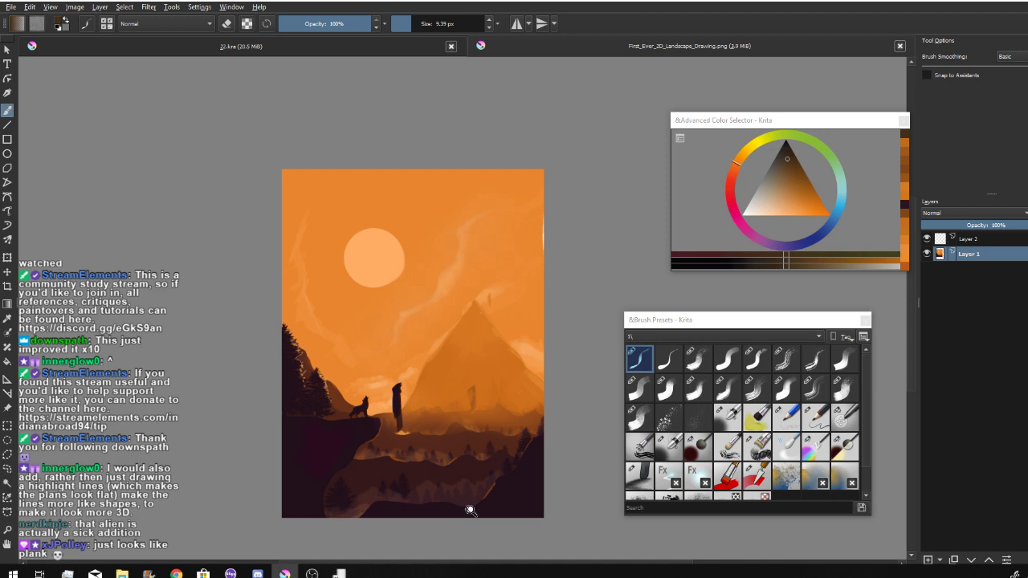
# - Try a second large cloaked figure in the sampled dark plum before the mountain's sunlit slope and undo it
pyautogui.scroll(1, 472, 505)
pyautogui.moveTo(402, 315); pyautogui.dragTo(419, 388)
pyautogui.hotkey('ctrl', 'z')
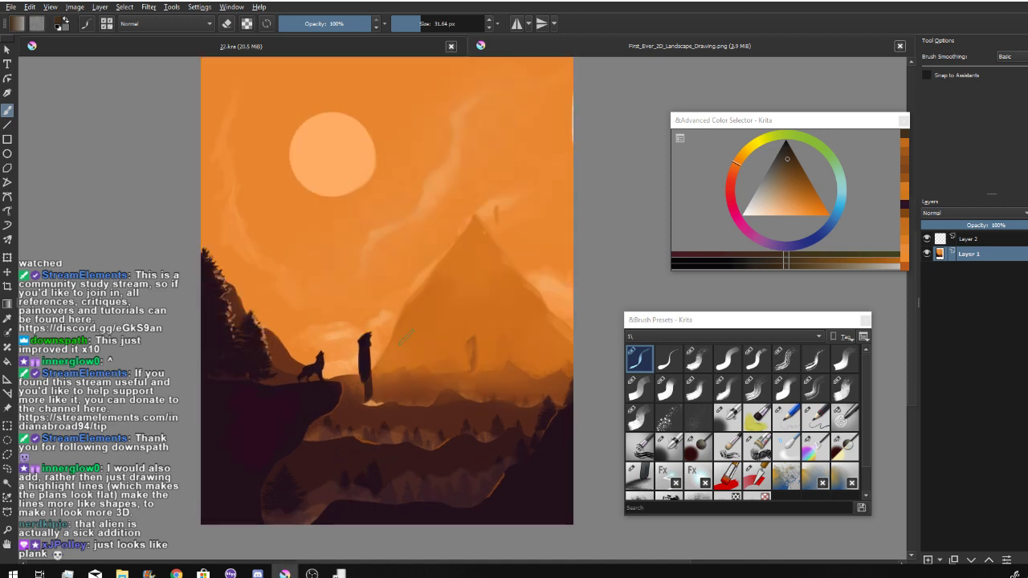
pyautogui.keyDown('ctrl'); pyautogui.click(365, 363); pyautogui.keyUp('ctrl')
pyautogui.moveTo(423, 305)
pyautogui.mouseDown()
pyautogui.moveTo(416, 373)
pyautogui.moveTo(432, 290)
pyautogui.mouseUp()
pyautogui.moveTo(429, 303); pyautogui.dragTo(425, 322)
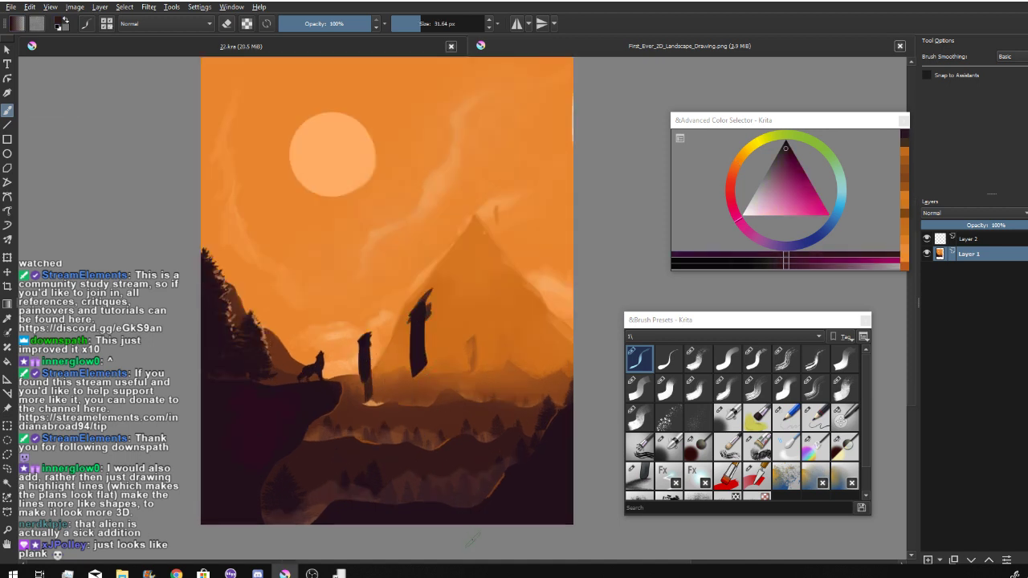
pyautogui.scroll(-1, 472, 499)
pyautogui.hotkey('ctrl', 'z')
pyautogui.hotkey('ctrl', 'z')
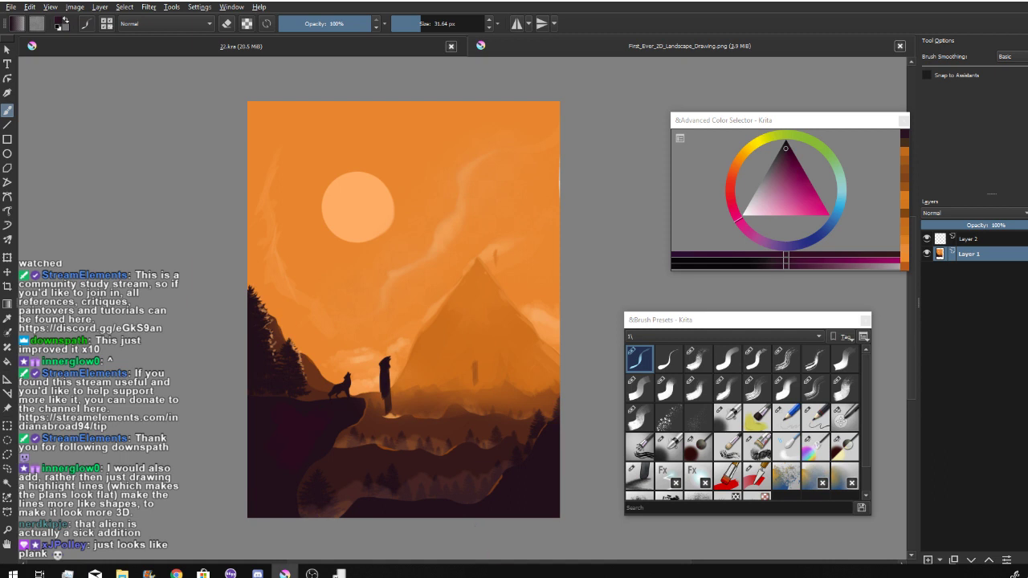
pyautogui.moveTo(379, 370); pyautogui.dragTo(377, 395)
pyautogui.hotkey('ctrl', 'z')
pyautogui.moveTo(454, 506); pyautogui.dragTo(436, 530)
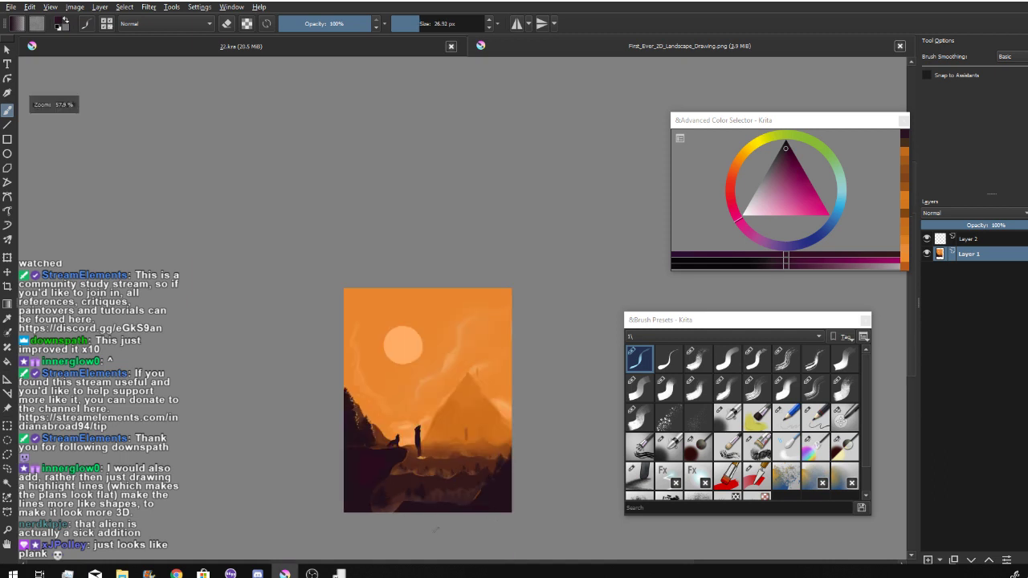
# - In the mirrored view, retouch the cloaked figure in its own plum and try a long curved line beside it, undoing the curve
pyautogui.press('m')
pyautogui.moveTo(528, 498)
pyautogui.mouseDown()
pyautogui.moveTo(468, 482)
pyautogui.moveTo(512, 478)
pyautogui.moveTo(490, 467)
pyautogui.moveTo(474, 502)
pyautogui.mouseUp()
pyautogui.keyDown('ctrl'); pyautogui.click(404, 400); pyautogui.keyUp('ctrl')
pyautogui.moveTo(405, 402); pyautogui.dragTo(383, 416)
pyautogui.moveTo(403, 415)
pyautogui.mouseDown()
pyautogui.moveTo(372, 418)
pyautogui.moveTo(351, 397)
pyautogui.moveTo(335, 321)
pyautogui.moveTo(345, 363)
pyautogui.moveTo(414, 416)
pyautogui.mouseUp()
pyautogui.hotkey('ctrl', 'z')
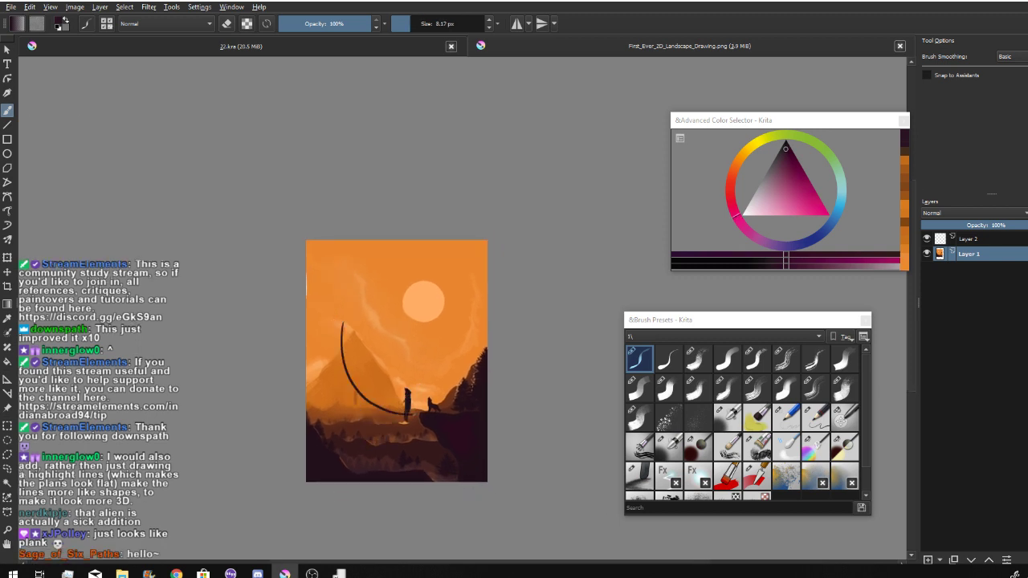
pyautogui.hotkey('ctrl', 'z')
pyautogui.moveTo(344, 328)
pyautogui.mouseDown()
pyautogui.moveTo(396, 397)
pyautogui.moveTo(392, 409)
pyautogui.moveTo(342, 392)
pyautogui.moveTo(460, 281)
pyautogui.mouseUp()
pyautogui.hotkey('ctrl', 'z')
pyautogui.hotkey('ctrl', 'z')
# - Sample the haze at the mountain's base and the upper mountain face, choosing a slightly darker orange for each
pyautogui.moveTo(431, 385); pyautogui.dragTo(361, 405)
pyautogui.keyDown('ctrl'); pyautogui.click(352, 413); pyautogui.keyUp('ctrl')
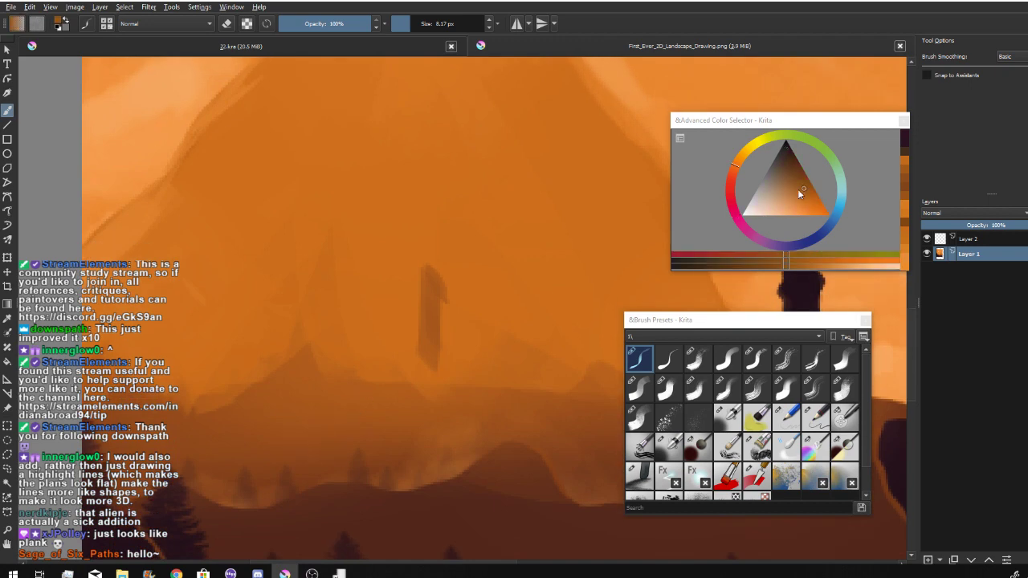
pyautogui.click(806, 183)
pyautogui.moveTo(349, 410)
pyautogui.mouseDown()
pyautogui.moveTo(351, 434)
pyautogui.moveTo(354, 423)
pyautogui.mouseUp()
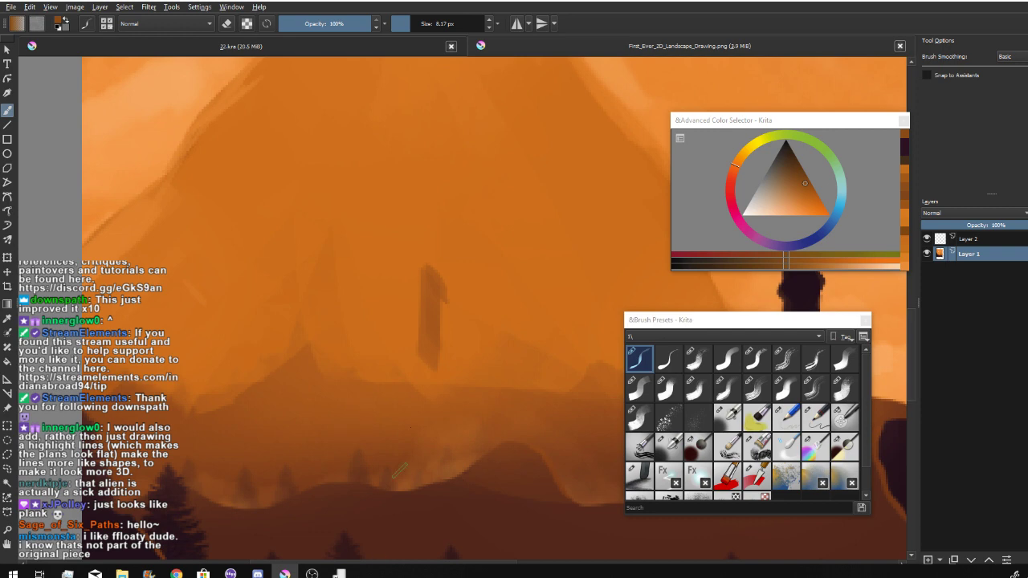
pyautogui.moveTo(417, 149); pyautogui.dragTo(427, 393)
pyautogui.keyDown('ctrl'); pyautogui.click(423, 298); pyautogui.keyUp('ctrl')
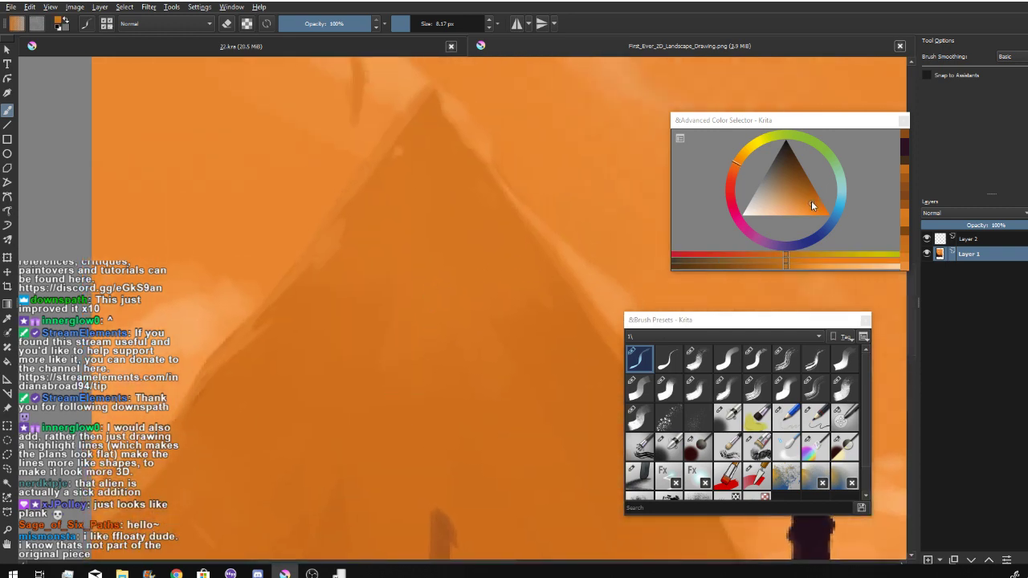
pyautogui.click(811, 201)
# - Sample the sun's peach, choose a paler tint and try a small light figure inside the sun, undoing it
pyautogui.scroll(-3, 512, 457)
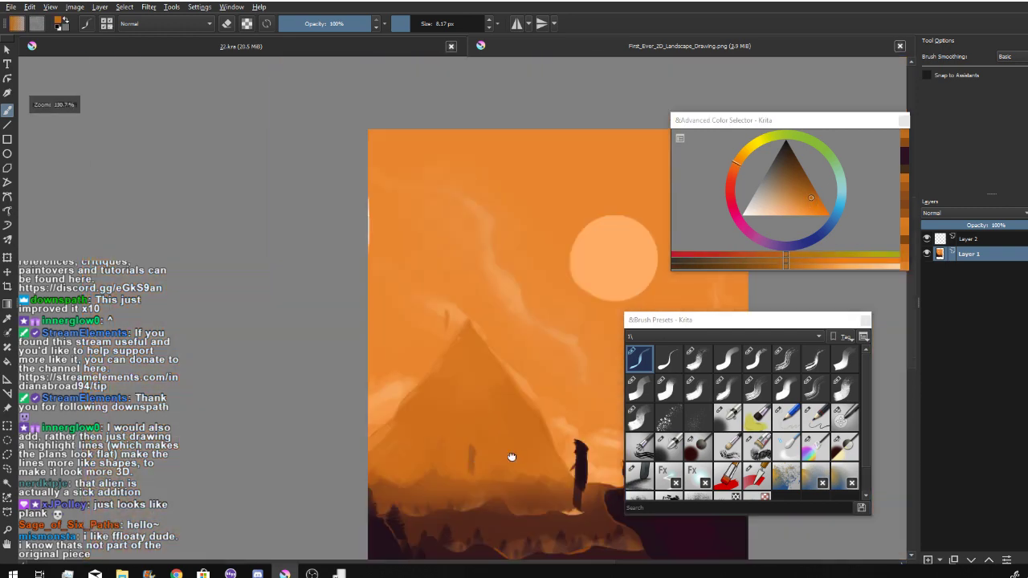
pyautogui.moveTo(511, 457); pyautogui.dragTo(361, 541)
pyautogui.keyDown('ctrl'); pyautogui.click(430, 367); pyautogui.keyUp('ctrl')
pyautogui.moveTo(487, 358)
pyautogui.mouseDown()
pyautogui.moveTo(535, 298)
pyautogui.moveTo(660, 255)
pyautogui.mouseUp()
pyautogui.moveTo(790, 215); pyautogui.dragTo(782, 217)
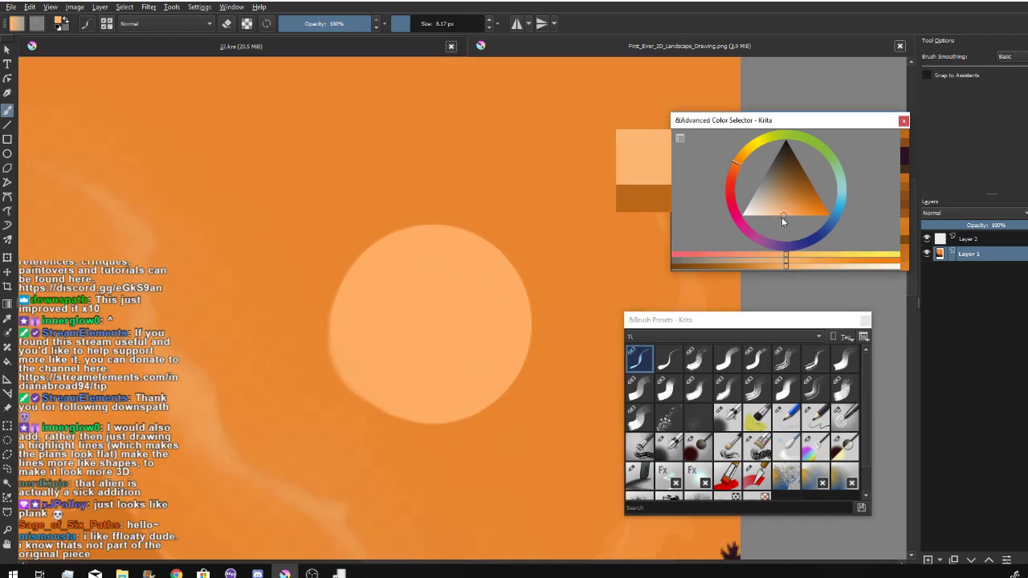
pyautogui.scroll(-5, 469, 377)
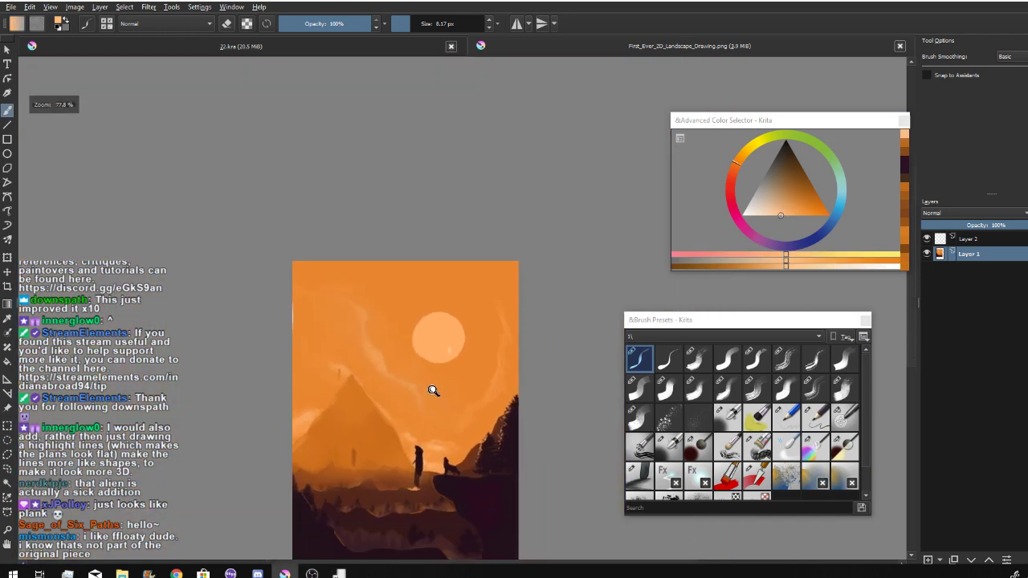
pyautogui.moveTo(434, 390)
pyautogui.mouseDown()
pyautogui.moveTo(485, 307)
pyautogui.moveTo(464, 319)
pyautogui.mouseUp()
pyautogui.moveTo(469, 220); pyautogui.dragTo(468, 285)
pyautogui.hotkey('ctrl', 'z')
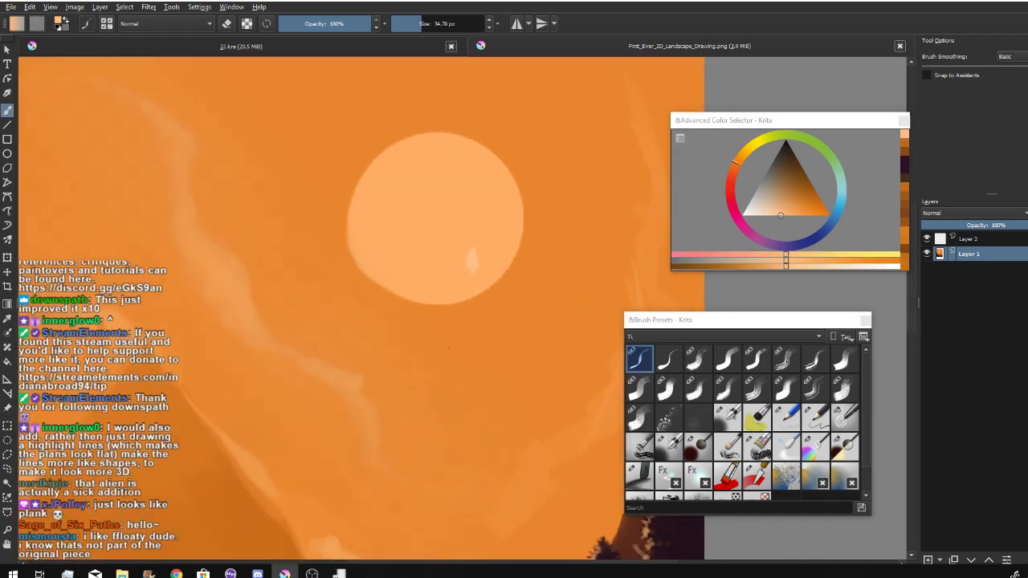
# - Turn off the mirrored view, then move and enlarge the floating colour selector beside the canvas
pyautogui.scroll(-5, 442, 374)
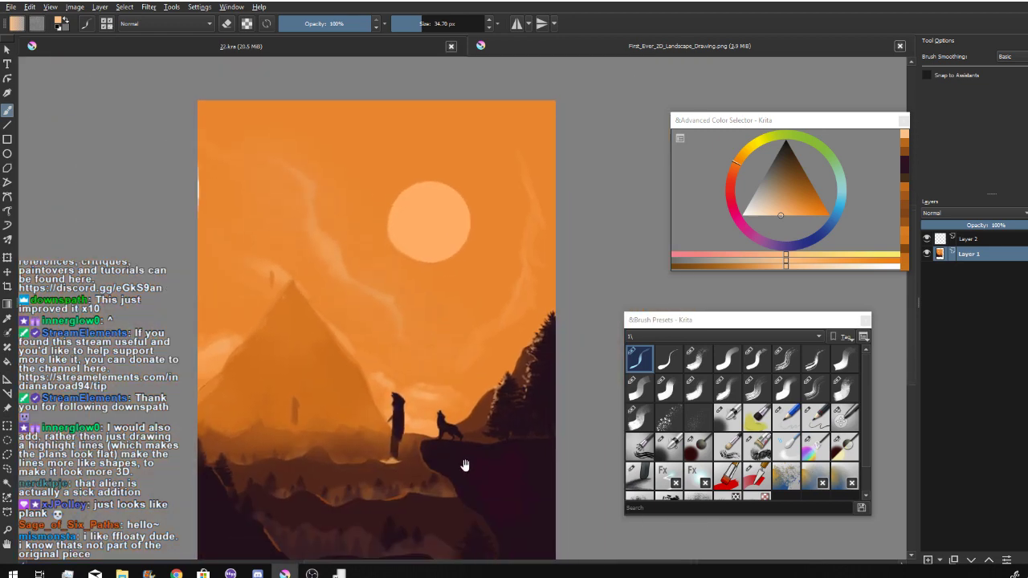
pyautogui.keyDown('ctrl'); pyautogui.click(426, 447); pyautogui.keyUp('ctrl')
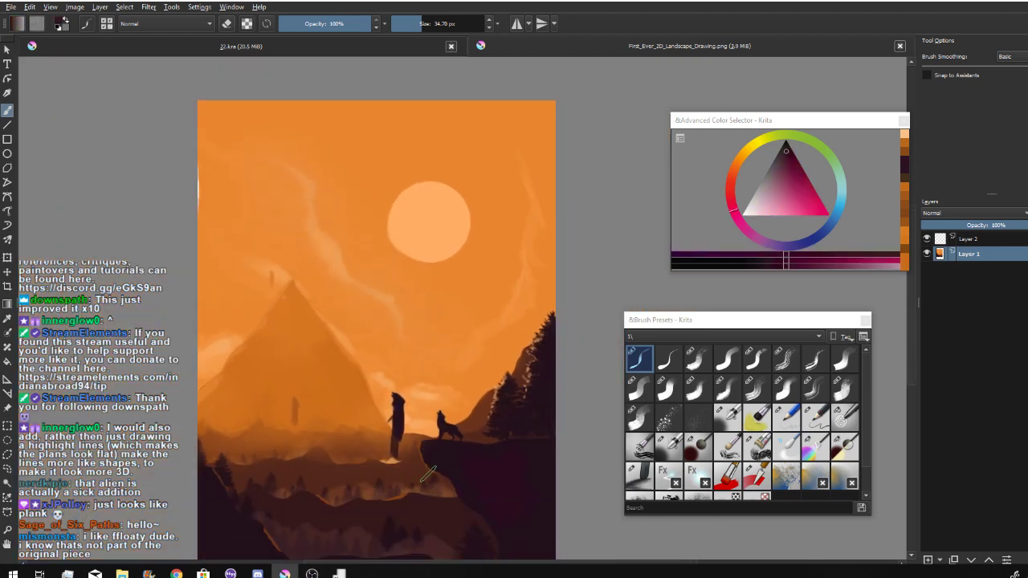
pyautogui.press('m')
pyautogui.scroll(-1, 572, 538)
pyautogui.moveTo(567, 538); pyautogui.dragTo(409, 453)
pyautogui.scroll(2, 438, 485)
pyautogui.moveTo(477, 461); pyautogui.dragTo(462, 571)
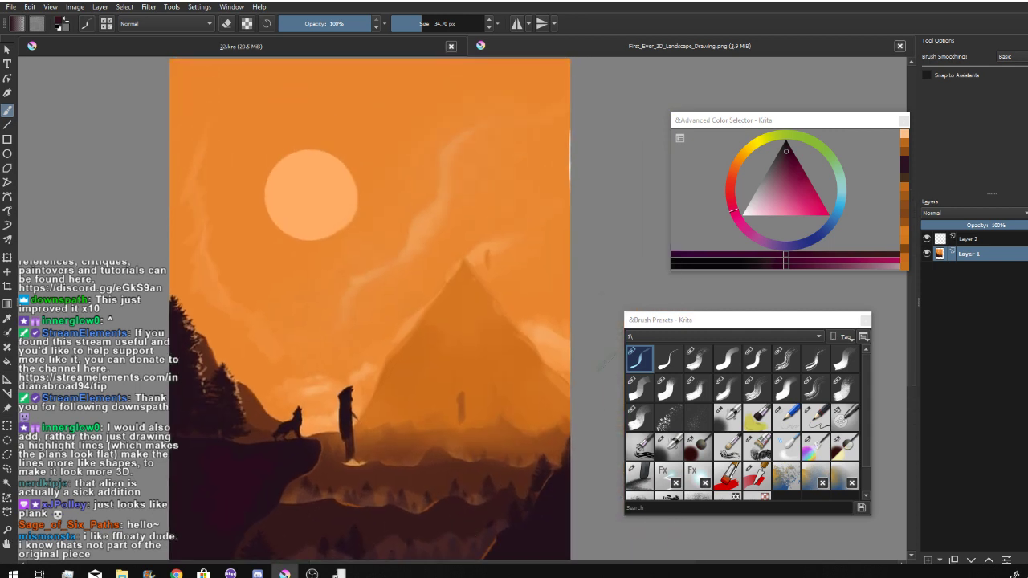
pyautogui.moveTo(739, 122); pyautogui.dragTo(680, 93)
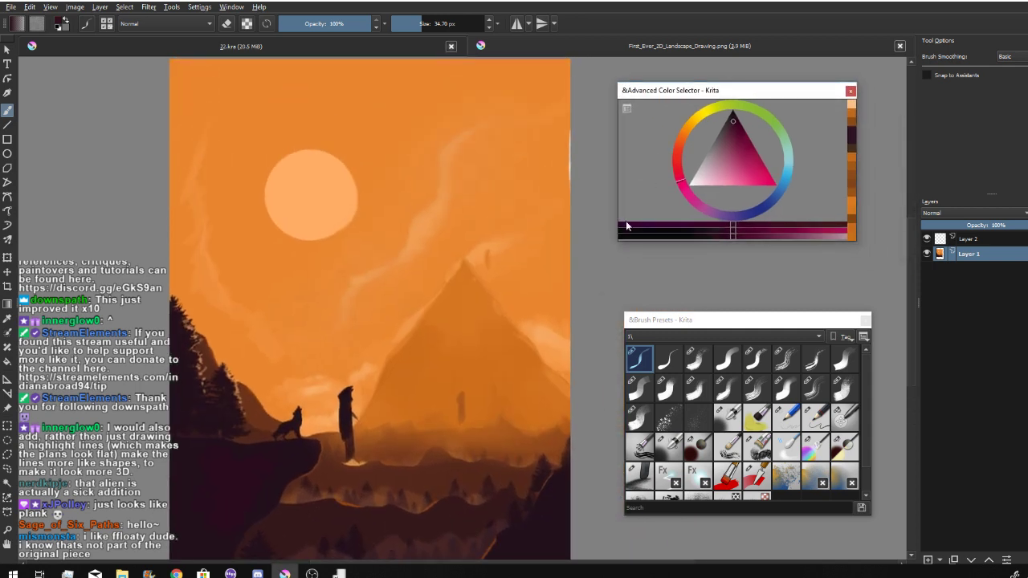
pyautogui.moveTo(611, 267); pyautogui.dragTo(603, 351)
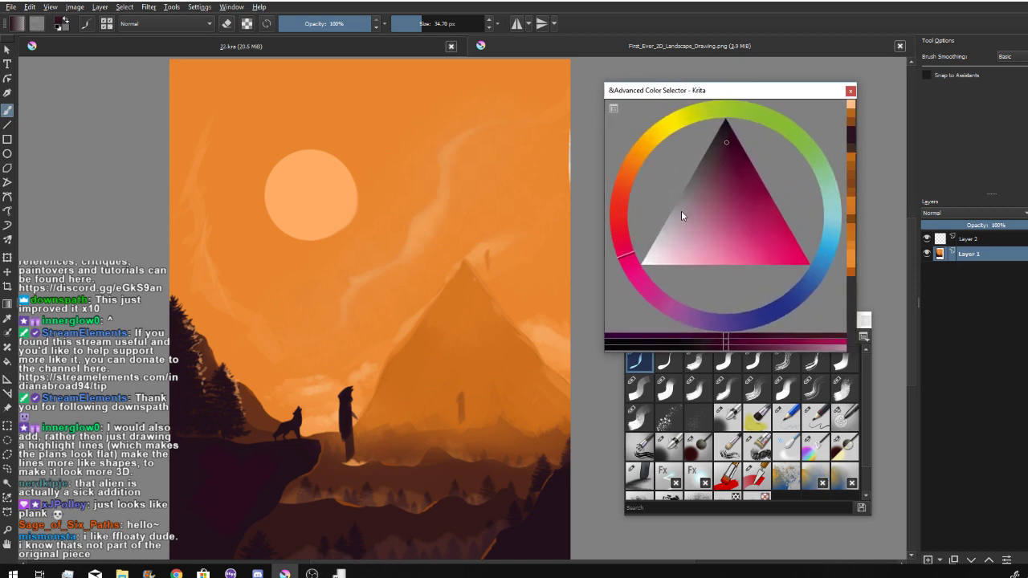
# - Try a mid grey patch and a dark grey patch side by side above the mountain and undo both
pyautogui.moveTo(681, 210)
pyautogui.mouseDown()
pyautogui.moveTo(706, 171)
pyautogui.moveTo(677, 238)
pyautogui.moveTo(718, 150)
pyautogui.moveTo(690, 201)
pyautogui.mouseUp()
pyautogui.moveTo(453, 247); pyautogui.dragTo(477, 329)
pyautogui.moveTo(461, 247); pyautogui.dragTo(474, 316)
pyautogui.click(708, 149)
pyautogui.moveTo(392, 251); pyautogui.dragTo(412, 289)
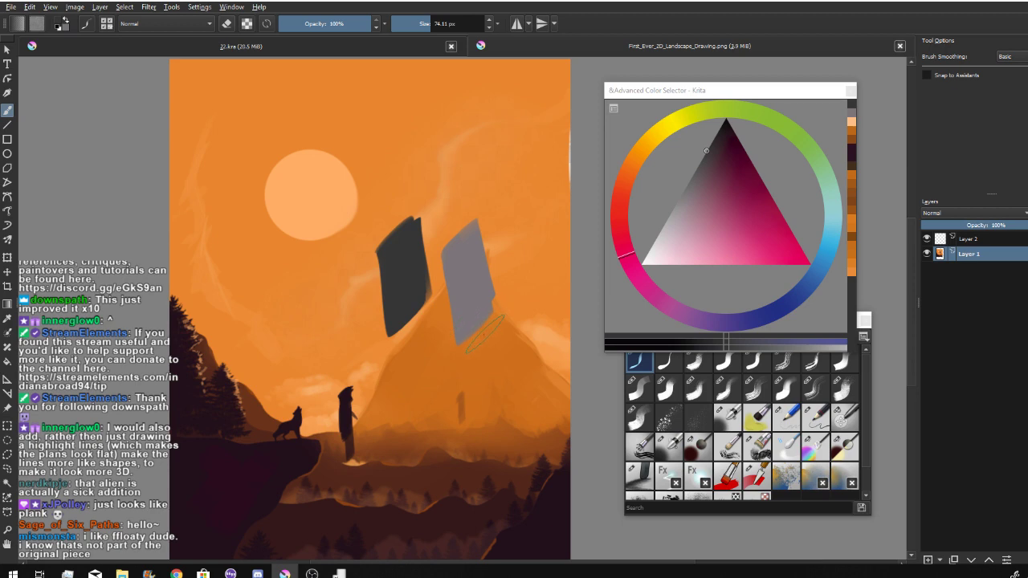
pyautogui.hotkey('ctrl', 'z')
pyautogui.hotkey('ctrl', 'z')
pyautogui.hotkey('ctrl', 'z')
pyautogui.hotkey('ctrl', 'z')
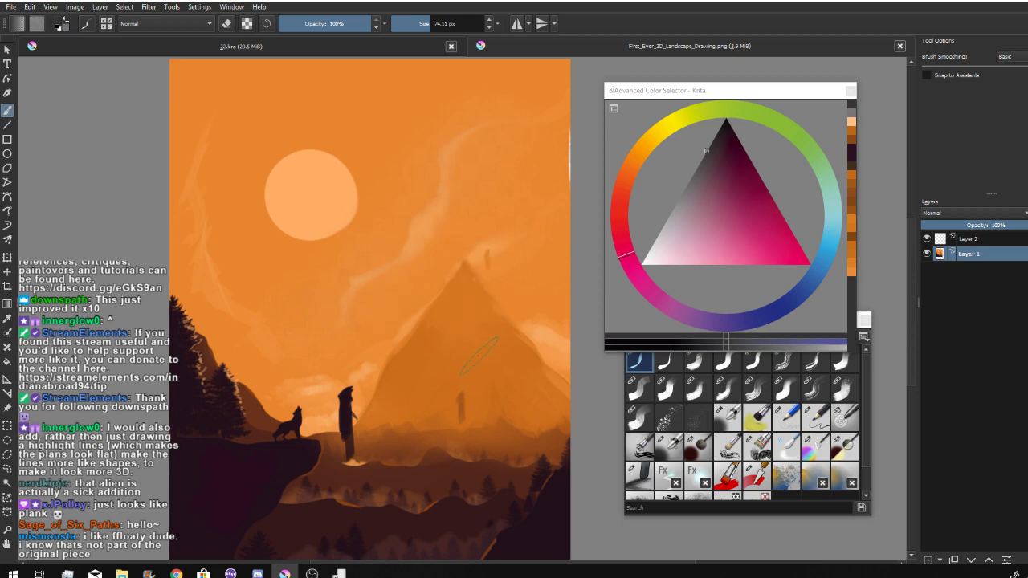
# - Choose near-black with a thin brush of about 3.5 px and sketch a triangular side-view eye below the sun, undoing trial strokes
pyautogui.keyDown('ctrl'); pyautogui.click(455, 316); pyautogui.keyUp('ctrl')
pyautogui.moveTo(459, 323)
pyautogui.mouseDown()
pyautogui.moveTo(635, 165)
pyautogui.moveTo(714, 145)
pyautogui.moveTo(624, 248)
pyautogui.moveTo(493, 329)
pyautogui.moveTo(535, 294)
pyautogui.mouseUp()
pyautogui.moveTo(732, 144); pyautogui.dragTo(724, 121)
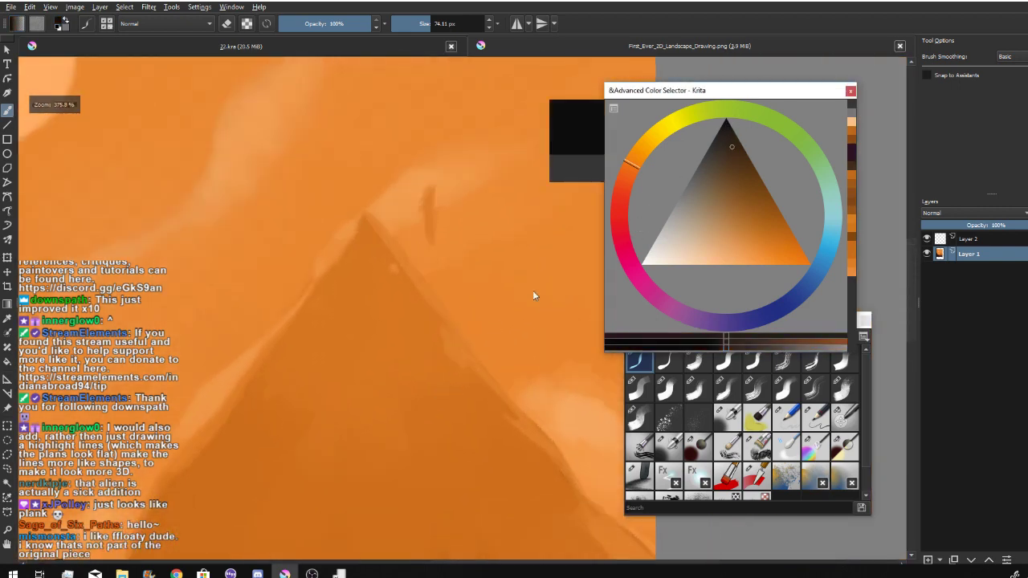
pyautogui.moveTo(439, 345); pyautogui.dragTo(447, 385)
pyautogui.hotkey('ctrl', 'z')
pyautogui.moveTo(470, 330); pyautogui.dragTo(384, 399)
pyautogui.moveTo(393, 350)
pyautogui.mouseDown()
pyautogui.moveTo(431, 450)
pyautogui.moveTo(463, 429)
pyautogui.moveTo(444, 466)
pyautogui.mouseUp()
pyautogui.hotkey('ctrl', 'z')
pyautogui.moveTo(474, 423)
pyautogui.mouseDown()
pyautogui.moveTo(445, 424)
pyautogui.moveTo(450, 416)
pyautogui.mouseUp()
pyautogui.moveTo(387, 360); pyautogui.dragTo(388, 464)
pyautogui.hotkey('ctrl', 'z')
pyautogui.moveTo(376, 407); pyautogui.dragTo(361, 384)
pyautogui.moveTo(271, 355)
pyautogui.mouseDown()
pyautogui.moveTo(228, 410)
pyautogui.moveTo(283, 414)
pyautogui.moveTo(277, 392)
pyautogui.mouseUp()
# - Sketch a tall upright panel in perspective between the eye and the mountain
pyautogui.moveTo(316, 311); pyautogui.dragTo(369, 279)
pyautogui.moveTo(368, 279); pyautogui.dragTo(361, 455)
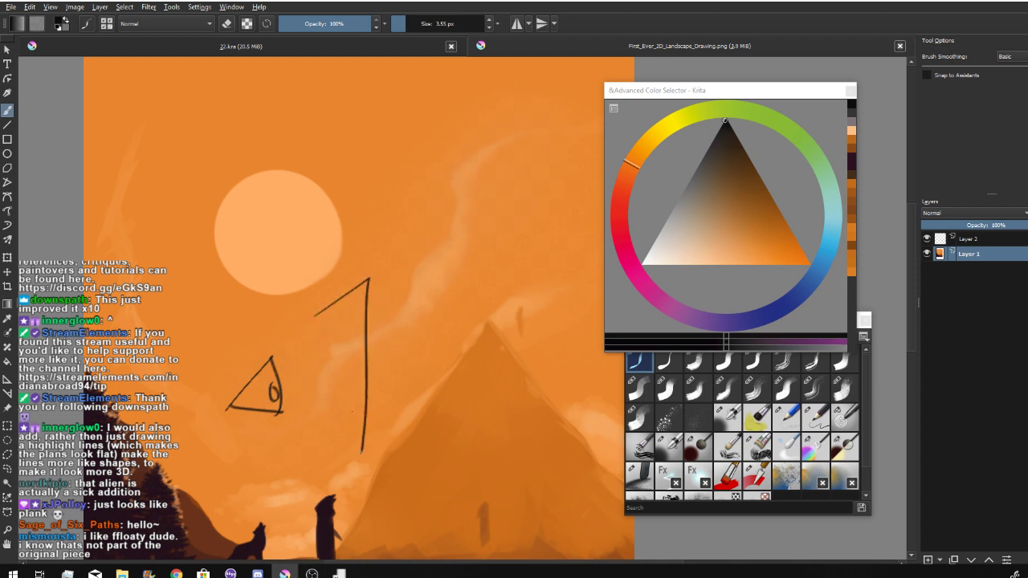
pyautogui.moveTo(316, 313); pyautogui.dragTo(346, 458)
# - Sketch the right and top edges of a second, taller panel behind the first, undoing the trial left and bottom strokes
pyautogui.moveTo(420, 247); pyautogui.dragTo(424, 482)
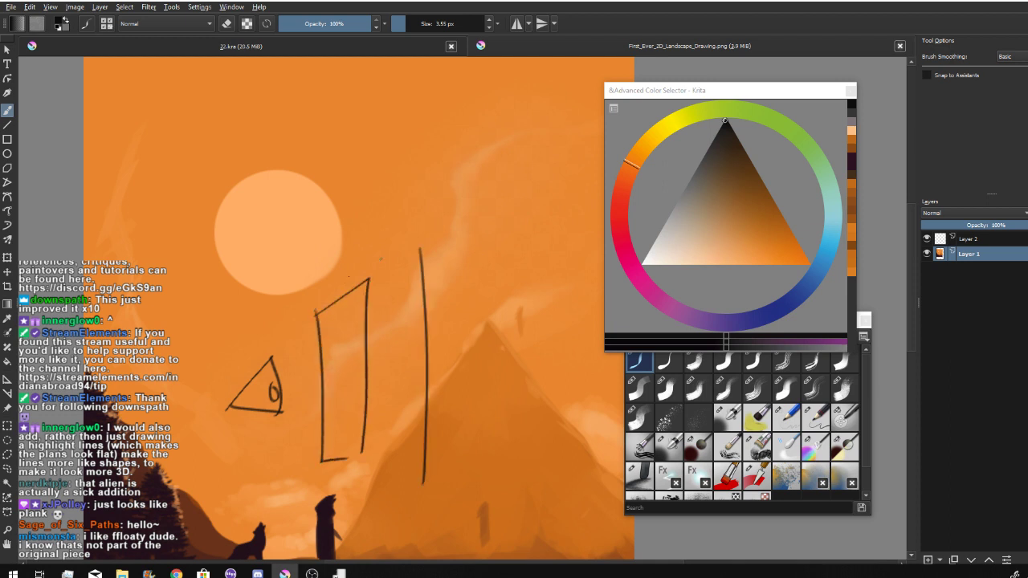
pyautogui.moveTo(343, 282)
pyautogui.mouseDown()
pyautogui.moveTo(421, 240)
pyautogui.moveTo(367, 514)
pyautogui.mouseUp()
pyautogui.moveTo(361, 492); pyautogui.dragTo(406, 490)
pyautogui.hotkey('ctrl', 'z')
pyautogui.hotkey('ctrl', 'z')
# - Sketch a third and fourth panel, each taller, receding over the mountain with loose top and bottom edges, undoing stray strokes
pyautogui.moveTo(469, 208); pyautogui.dragTo(485, 498)
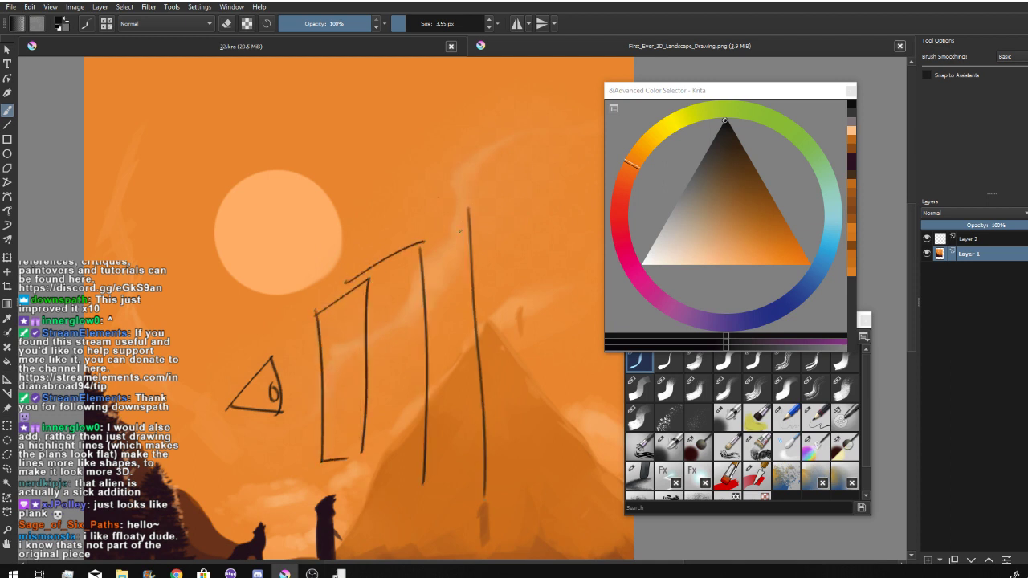
pyautogui.moveTo(426, 207); pyautogui.dragTo(454, 195)
pyautogui.hotkey('ctrl', 'z')
pyautogui.moveTo(404, 240)
pyautogui.mouseDown()
pyautogui.moveTo(460, 204)
pyautogui.moveTo(451, 367)
pyautogui.mouseUp()
pyautogui.hotkey('ctrl', 'z')
pyautogui.moveTo(428, 499); pyautogui.dragTo(473, 496)
pyautogui.moveTo(546, 165); pyautogui.dragTo(556, 512)
pyautogui.moveTo(462, 528); pyautogui.dragTo(518, 520)
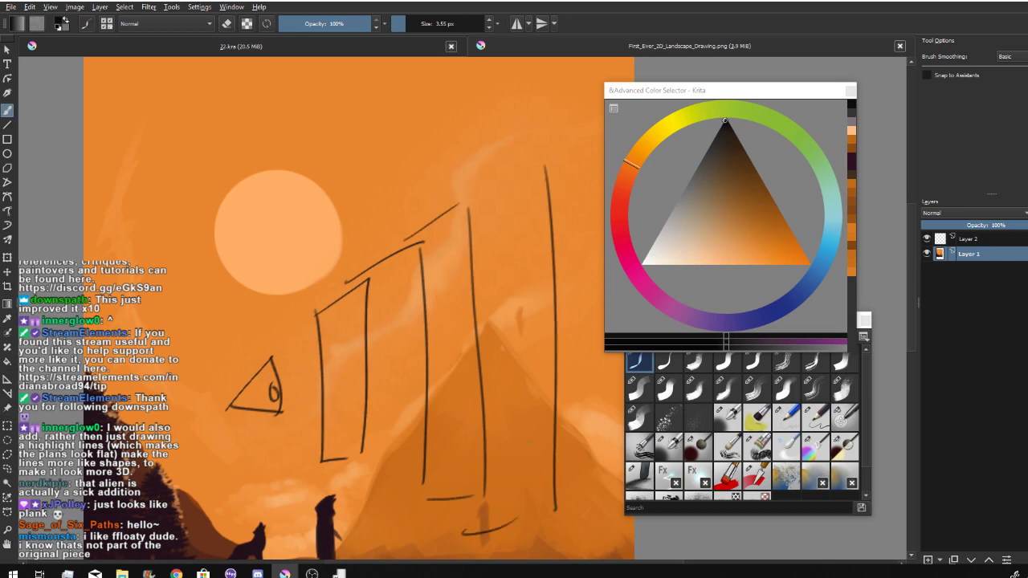
# - Cap the farthest panel, try a sight line from the eye through all panels and undo it, and retrace the nearest panel's left edge
pyautogui.moveTo(424, 199); pyautogui.dragTo(557, 156)
pyautogui.moveTo(556, 249)
pyautogui.mouseDown()
pyautogui.moveTo(478, 361)
pyautogui.moveTo(465, 356)
pyautogui.mouseUp()
pyautogui.moveTo(358, 310); pyautogui.dragTo(572, 278)
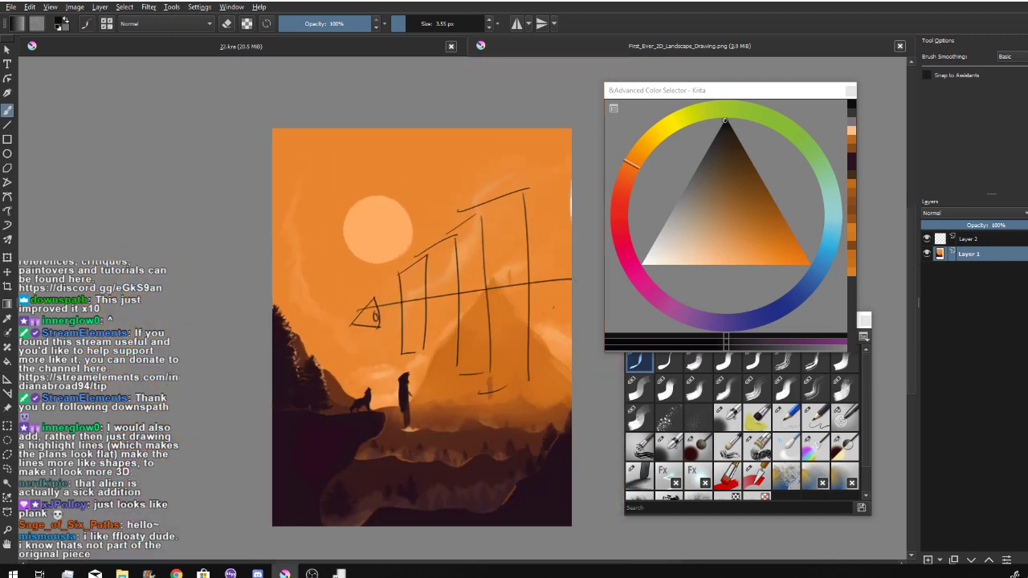
pyautogui.hotkey('ctrl', 'z')
pyautogui.hotkey('ctrl', 'z')
pyautogui.moveTo(400, 273); pyautogui.dragTo(402, 353)
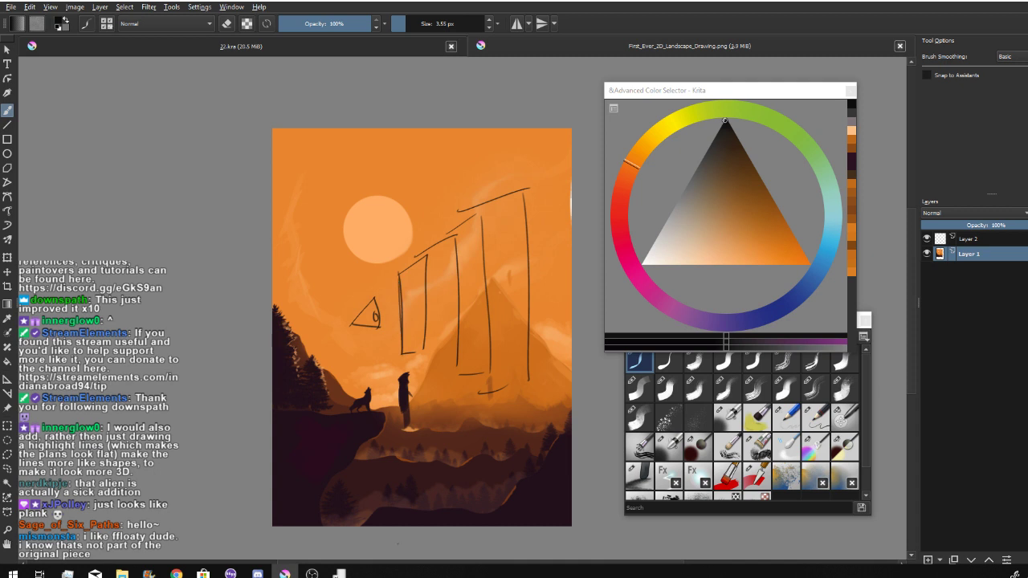
# - Undo all the eye and panel sketch strokes on the landscape
pyautogui.hotkey('ctrl', 'z')
pyautogui.hotkey('ctrl', 'z')
pyautogui.hotkey('ctrl', 'z')
pyautogui.hotkey('ctrl', 'z')
pyautogui.hotkey('ctrl', 'z')
pyautogui.hotkey('ctrl', 'z')
pyautogui.hotkey('ctrl', 'z')
pyautogui.hotkey('ctrl', 'z')
pyautogui.hotkey('ctrl', 'z')
pyautogui.hotkey('ctrl', 'z')
pyautogui.hotkey('ctrl', 'z')
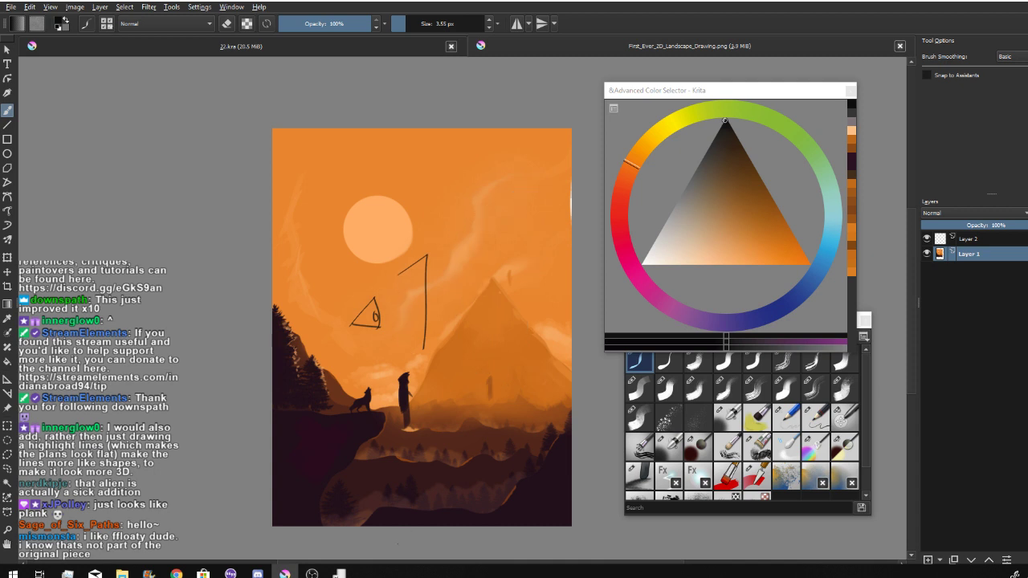
pyautogui.hotkey('ctrl', 'z')
pyautogui.hotkey('ctrl', 'z')
pyautogui.hotkey('ctrl', 'z')
pyautogui.hotkey('ctrl', 'z')
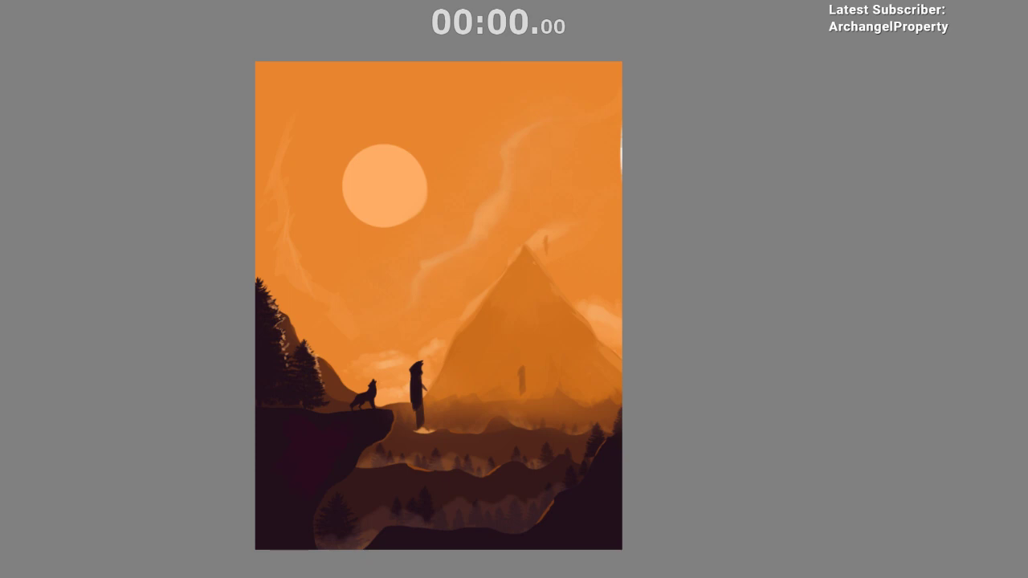
# - Paste the fox painting onto the study board and place it directly beside the seated knight study
pyautogui.scroll(-3, 384, 187)
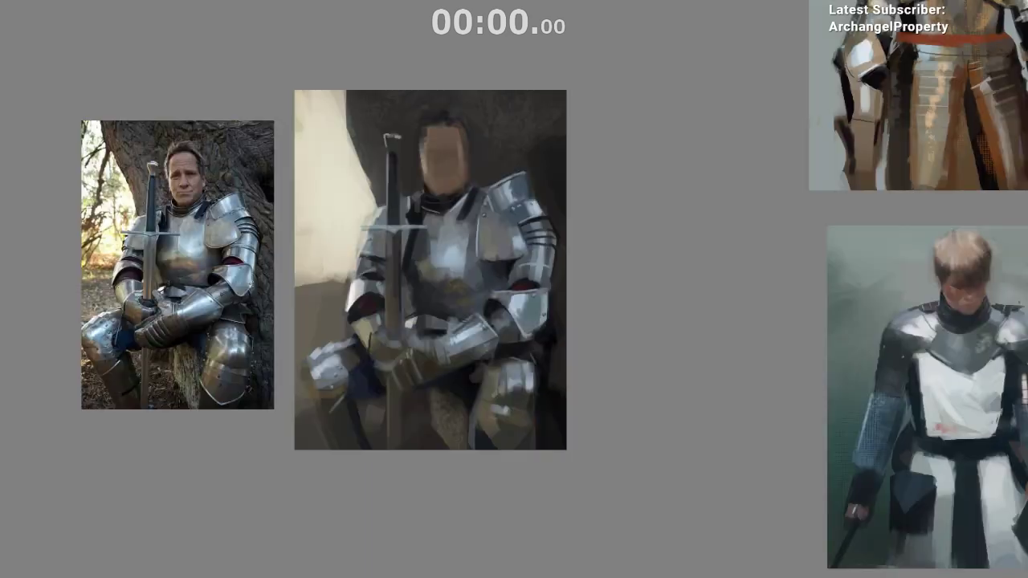
pyautogui.scroll(5, 534, 146)
pyautogui.scroll(-5, 534, 146)
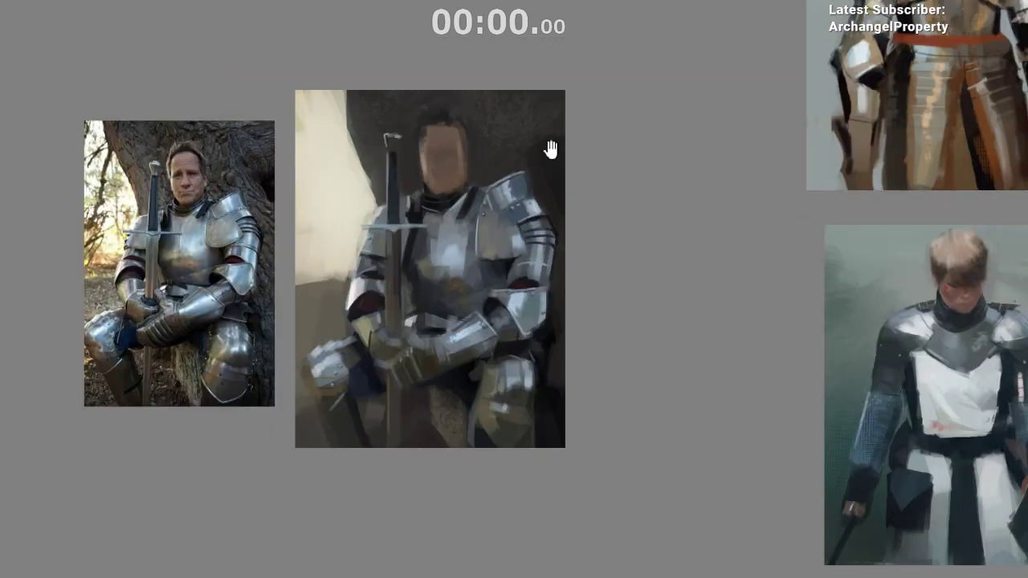
pyautogui.moveTo(551, 149); pyautogui.dragTo(484, 111)
pyautogui.scroll(2, 461, 112)
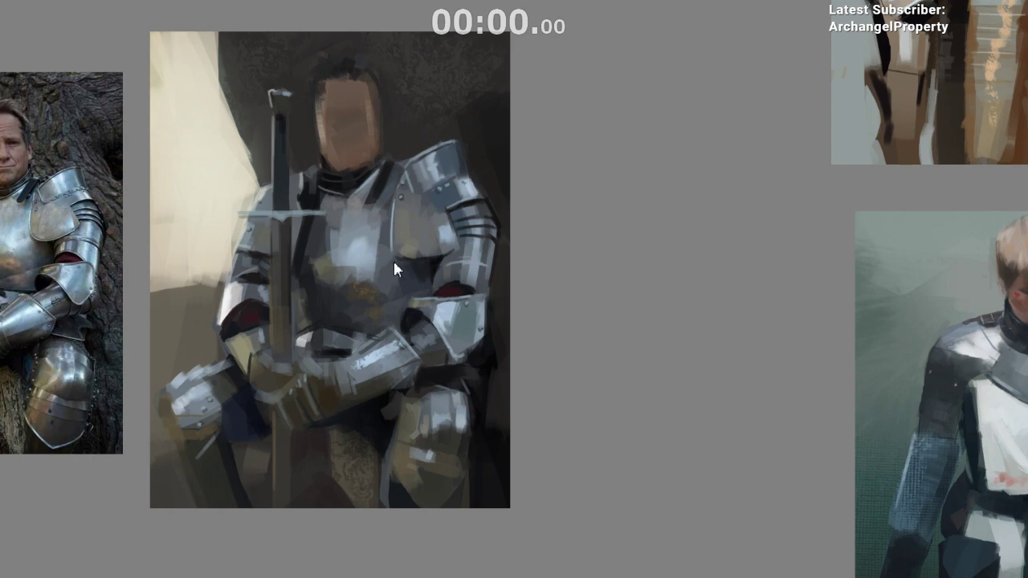
pyautogui.hotkey('ctrl', 'v')
pyautogui.moveTo(480, 345); pyautogui.dragTo(578, 202)
pyautogui.scroll(-2, 567, 211)
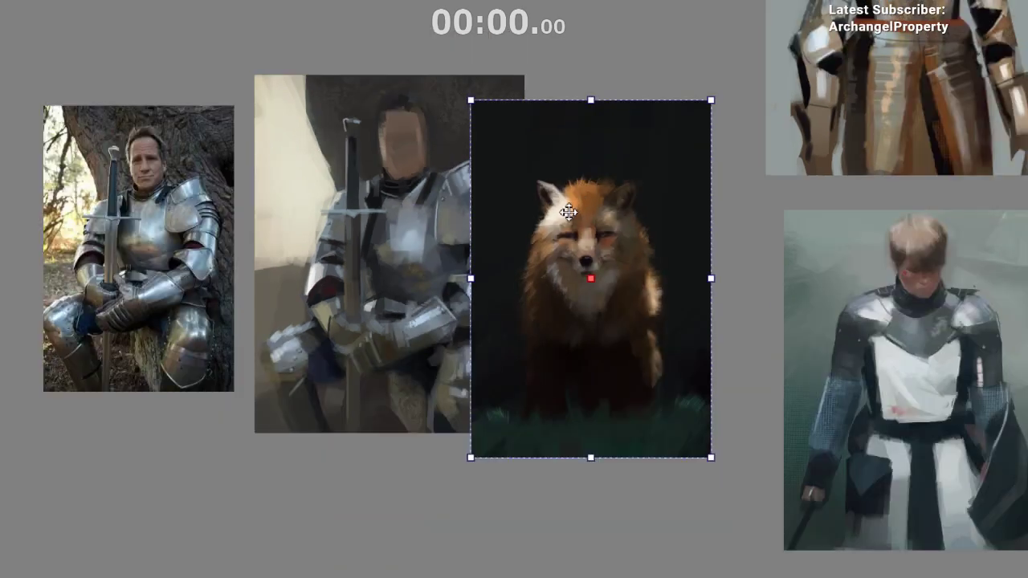
pyautogui.moveTo(350, 253); pyautogui.dragTo(258, 266)
pyautogui.moveTo(502, 272); pyautogui.dragTo(570, 246)
pyautogui.click(468, 484)
# - Paste the image of two armoured knights and position it just below the seated knight and fox studies
pyautogui.scroll(-2, 465, 479)
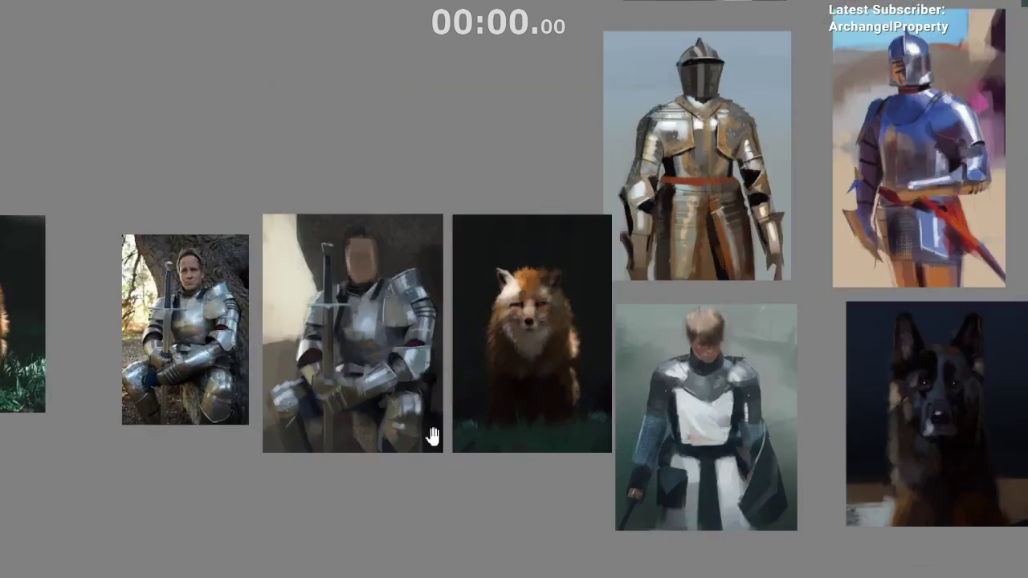
pyautogui.moveTo(403, 392); pyautogui.dragTo(290, 184)
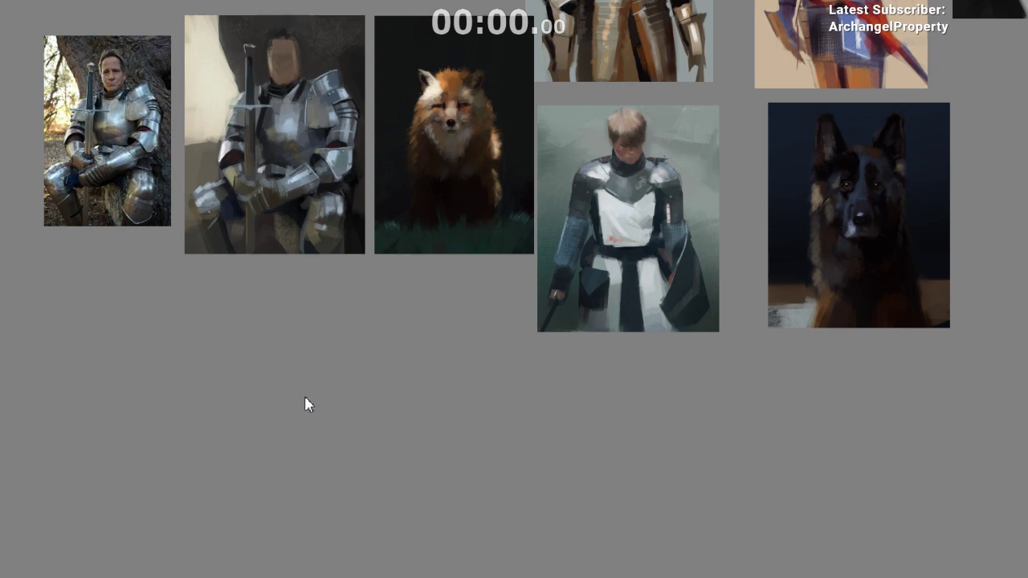
pyautogui.hotkey('ctrl', 'v')
pyautogui.moveTo(356, 427); pyautogui.dragTo(276, 328)
pyautogui.scroll(-1, 304, 337)
pyautogui.moveTo(283, 248); pyautogui.dragTo(299, 282)
pyautogui.scroll(2, 293, 327)
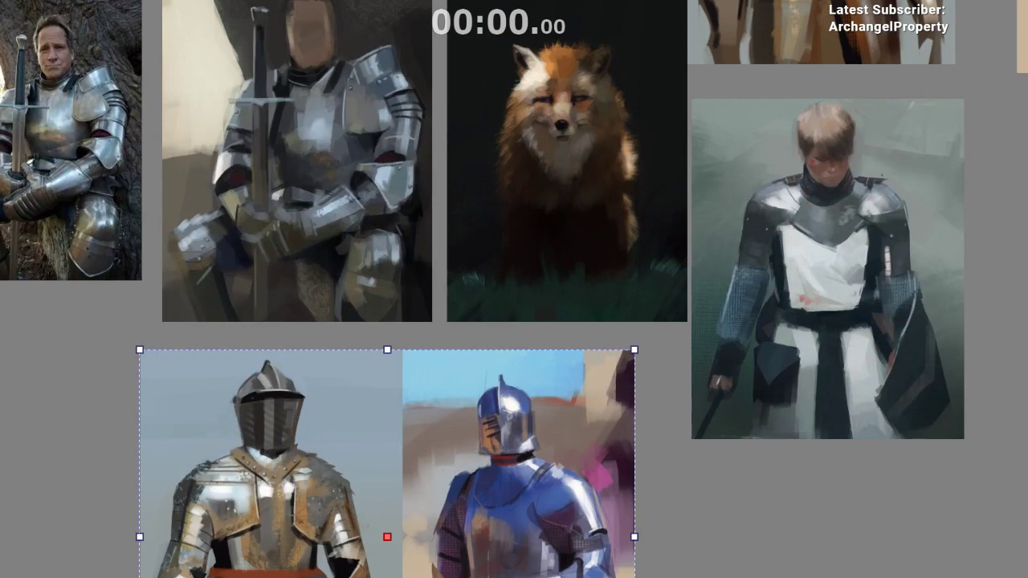